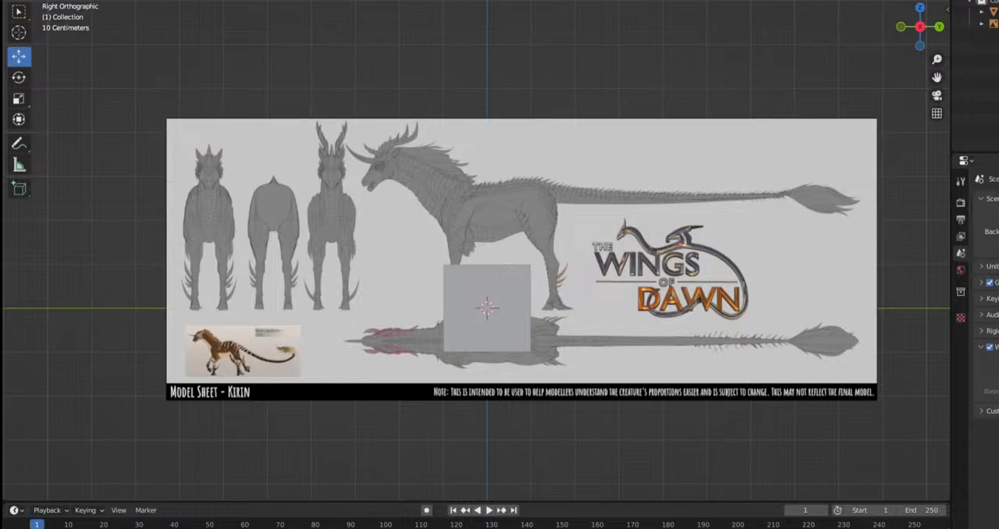
{"action": "scroll", "coordinate": [533, 233], "scroll_direction": "down", "scroll_amount": 2}
{"action": "middle_click_drag", "start_coordinate": [504, 175], "coordinate": [545, 246], "text": "shift"}
{"action": "scroll", "coordinate": [437, 205], "scroll_direction": "up", "scroll_amount": 1}
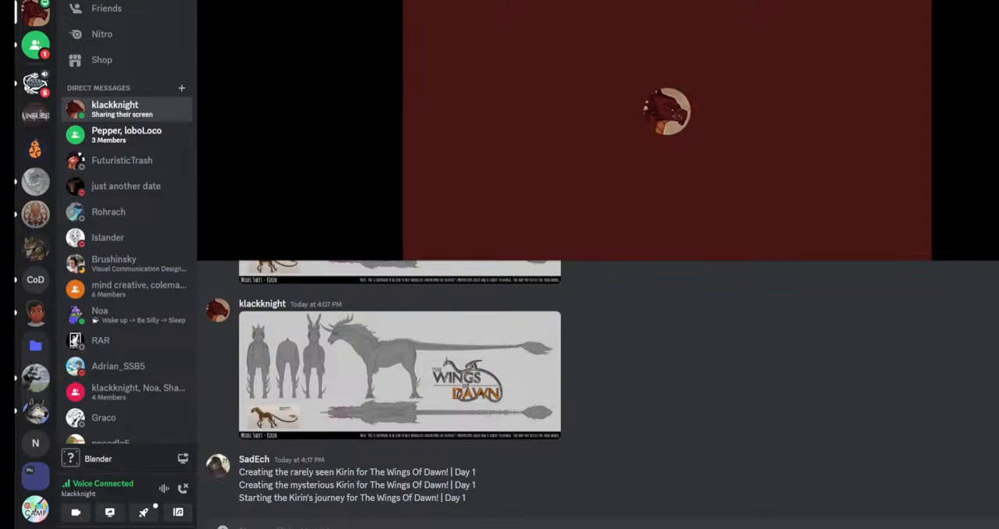
Switch to Discord, expand the ongoing call view, and watch the other participant's shared stream in full screen
{"action": "mouse_move", "coordinate": [613, 173]}
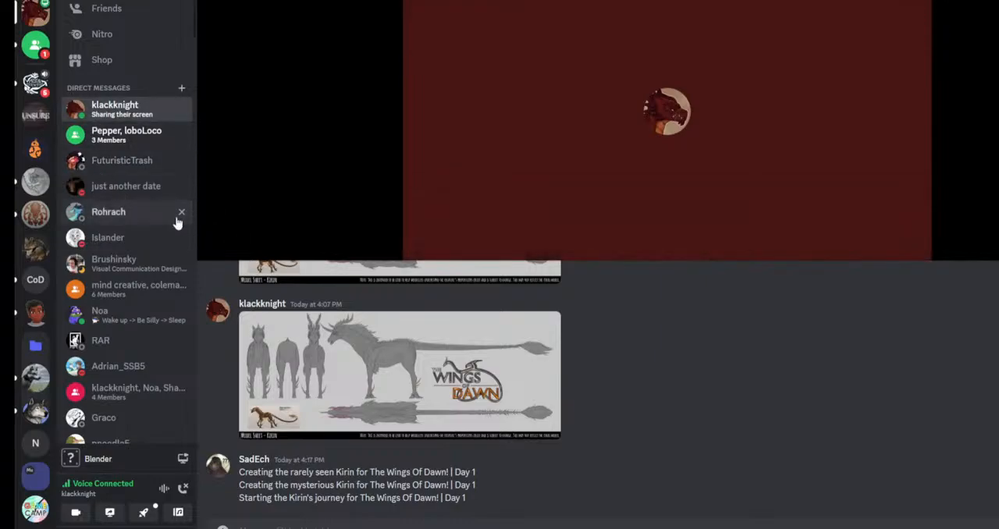
{"action": "mouse_move", "coordinate": [792, 232]}
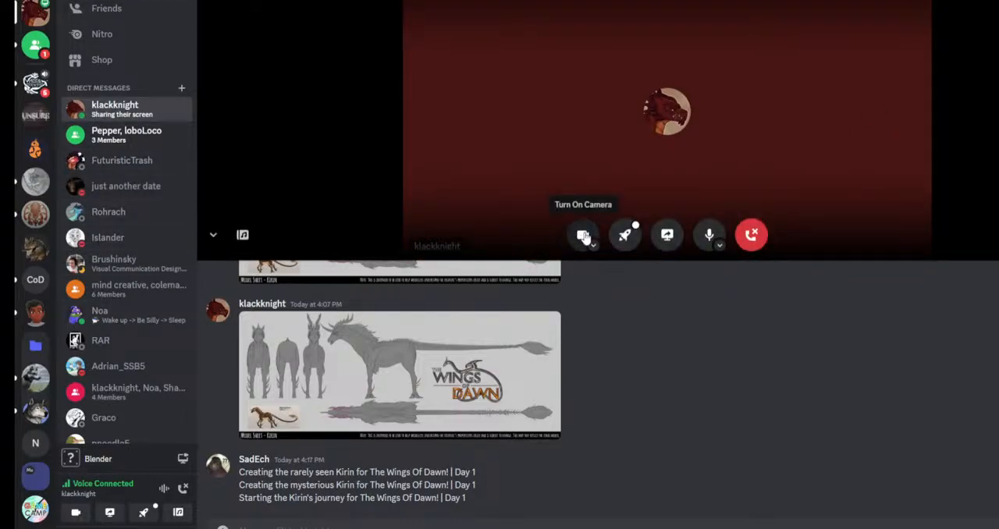
{"action": "left_click", "coordinate": [213, 234]}
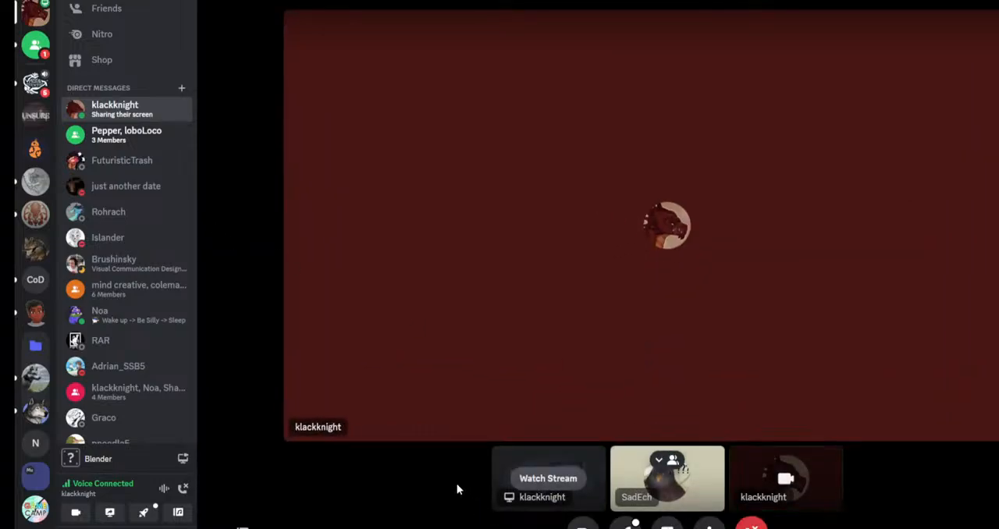
{"action": "left_click", "coordinate": [507, 485]}
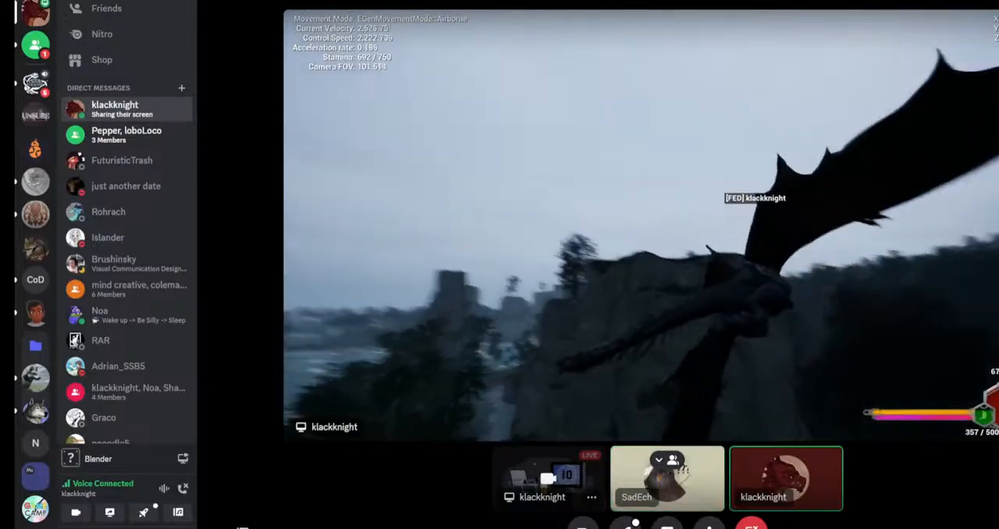
{"action": "left_click", "coordinate": [998, 528]}
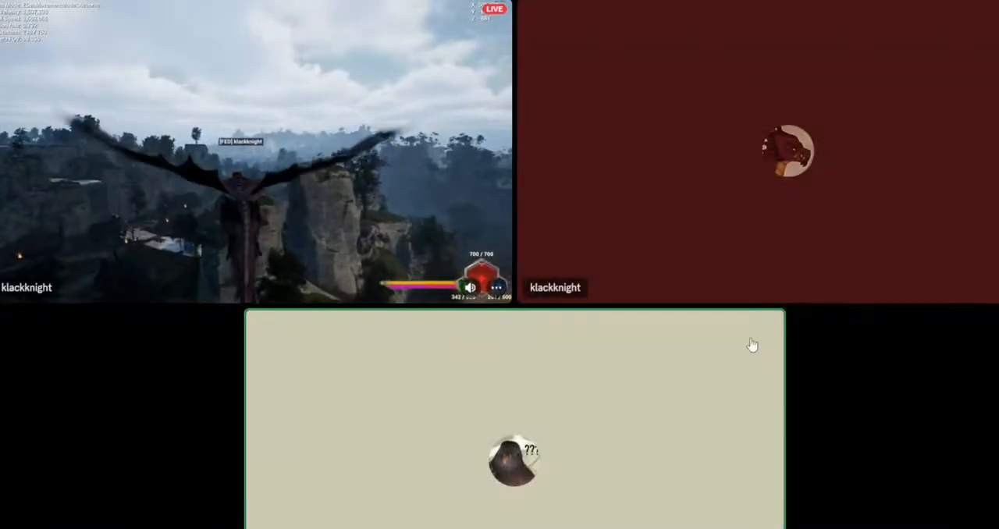
{"action": "left_click", "coordinate": [247, 152]}
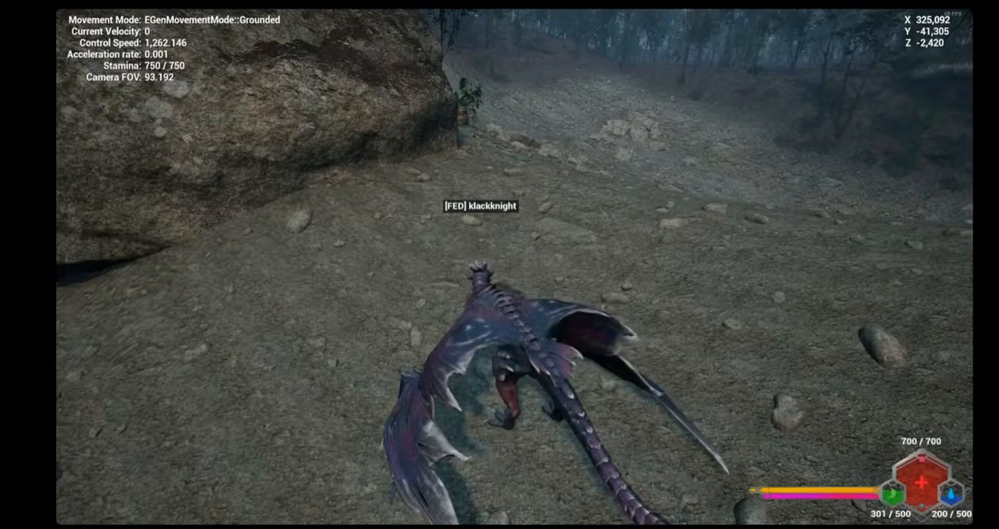
{"action": "key", "text": "w"}
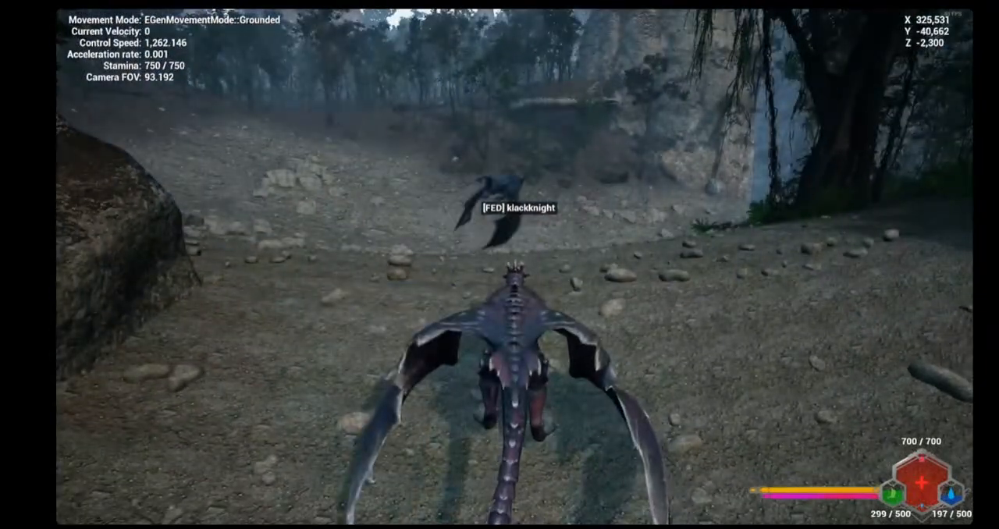
{"action": "key", "text": "w"}
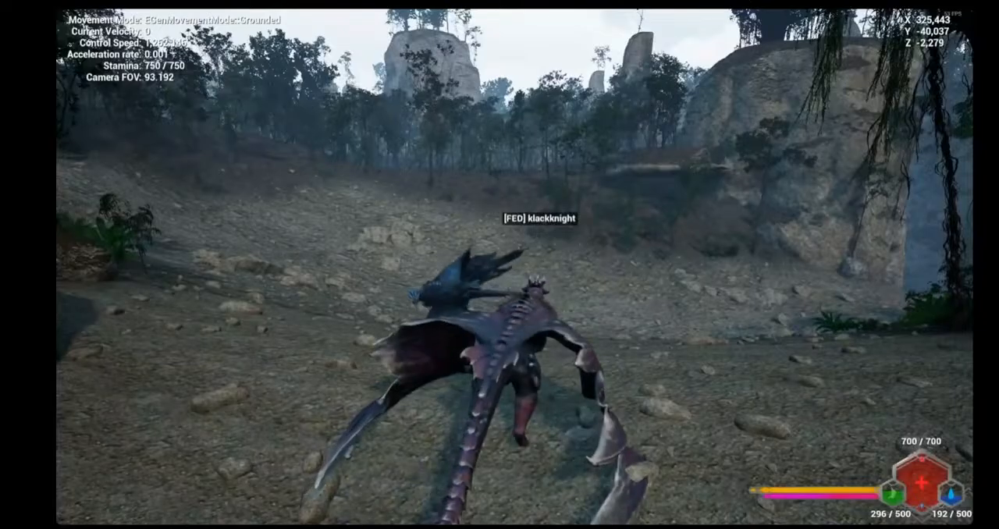
{"action": "key", "text": "w"}
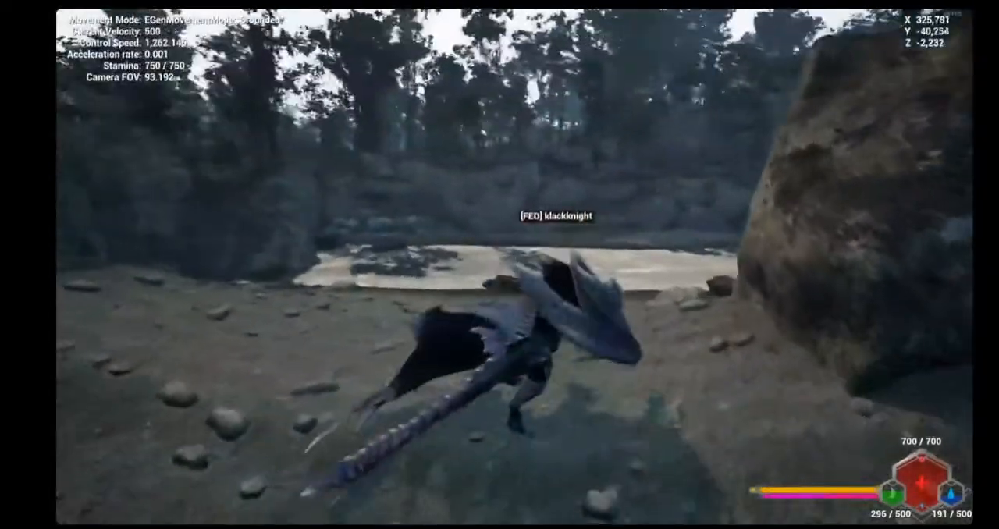
{"action": "key", "text": "shift"}
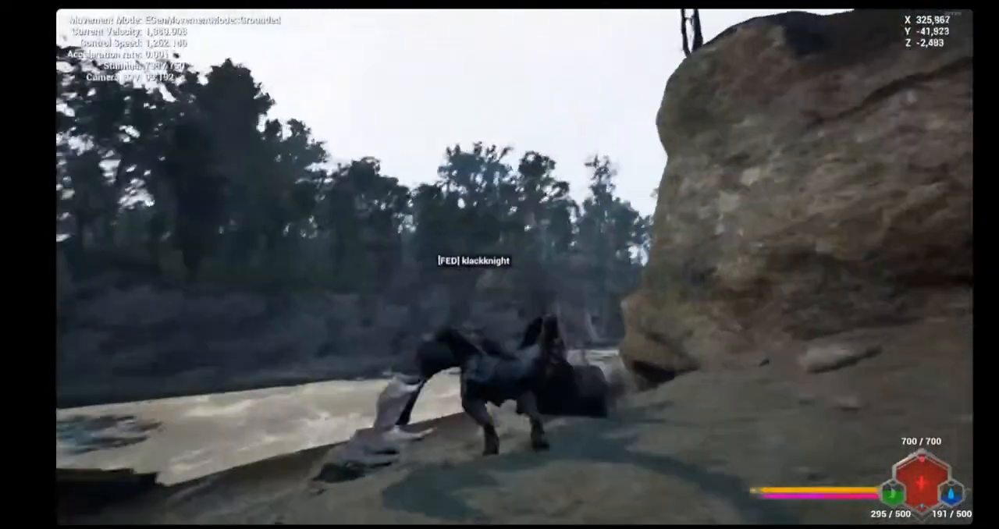
{"action": "key", "text": "space"}
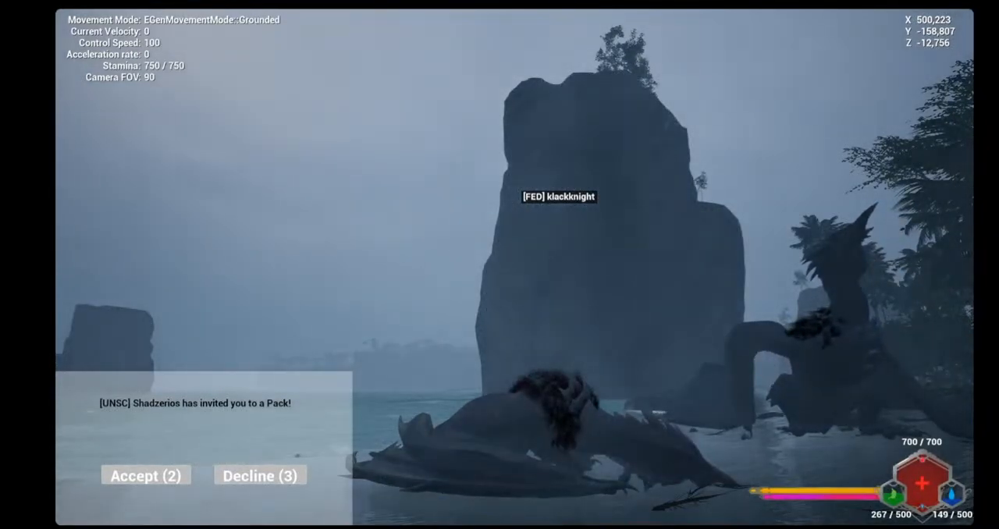
{"action": "key", "text": "2"}
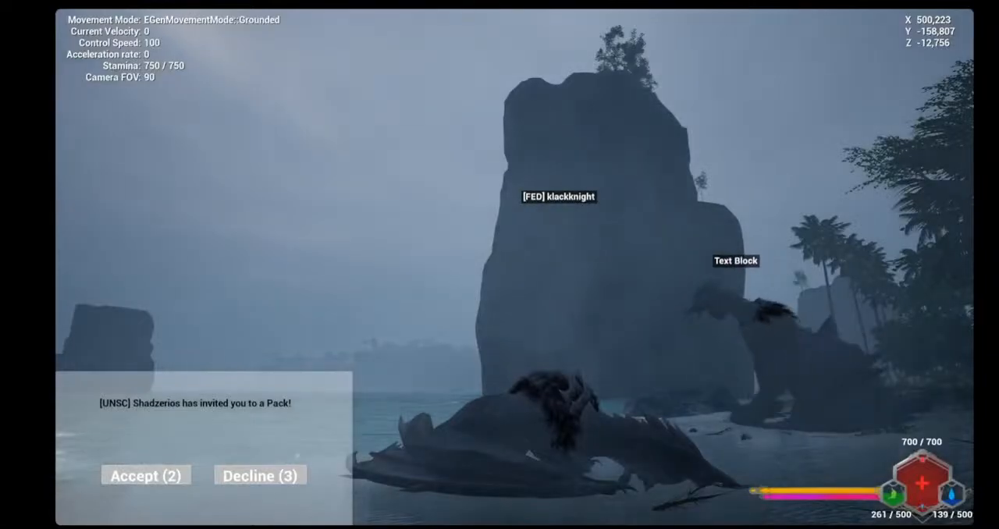
{"action": "key", "text": "2"}
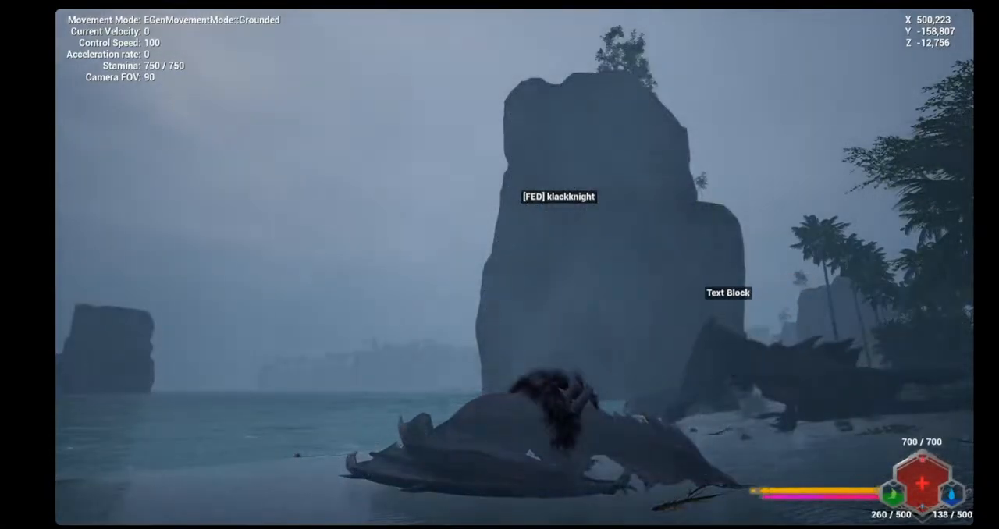
{"action": "key", "text": "z"}
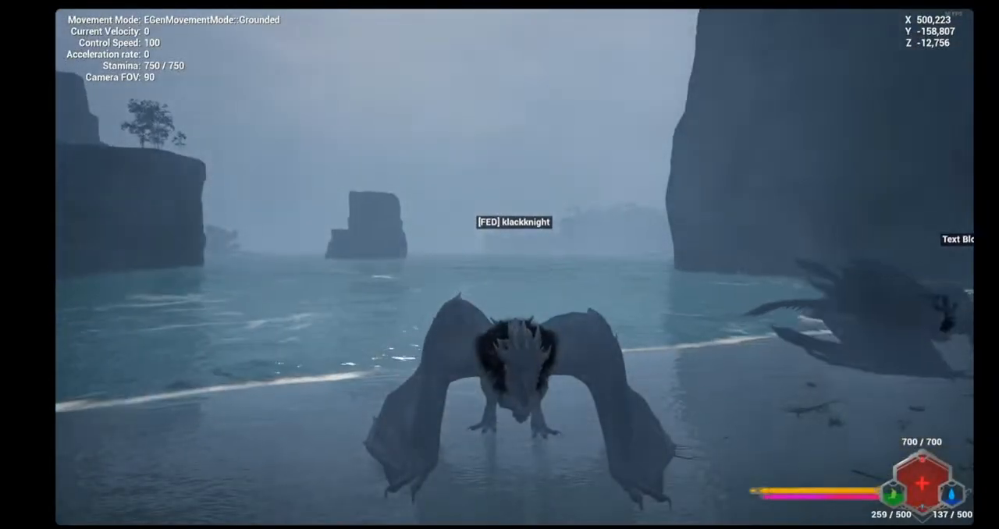
{"action": "key", "text": "w"}
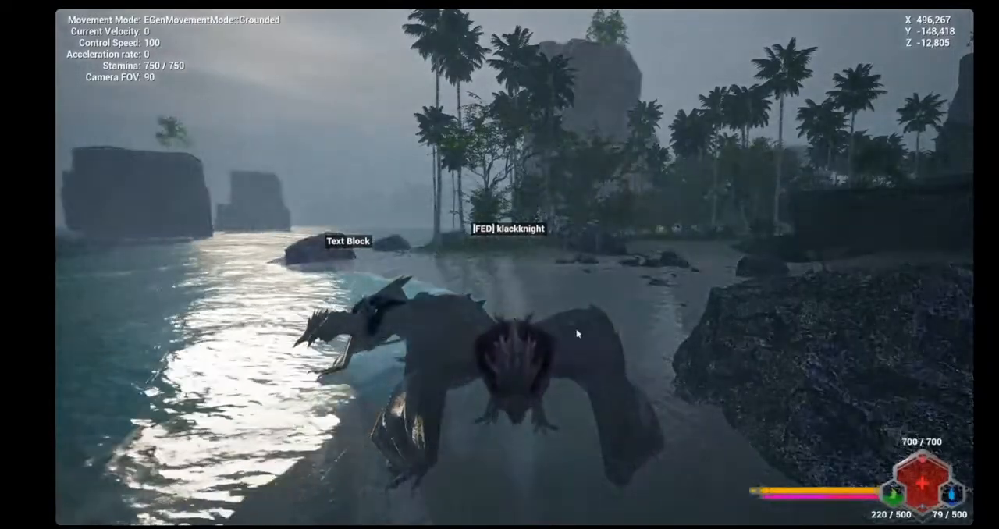
{"action": "left_click", "coordinate": [578, 333]}
{"action": "key", "text": "w"}
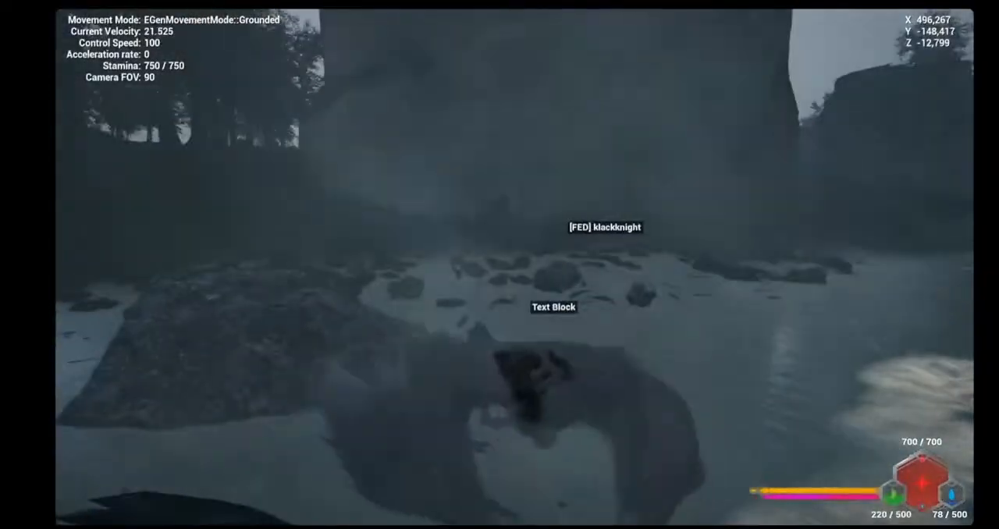
{"action": "key", "text": "shift"}
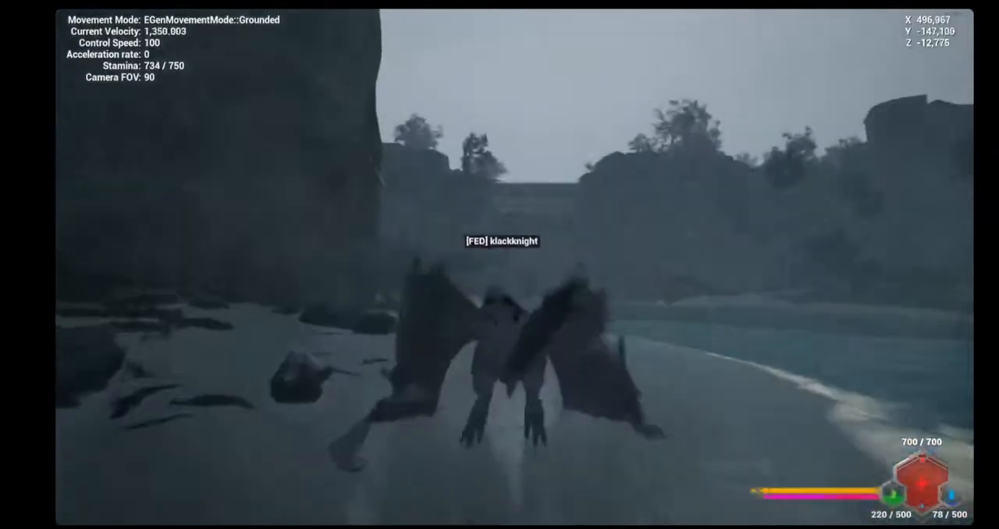
{"action": "key", "text": "space"}
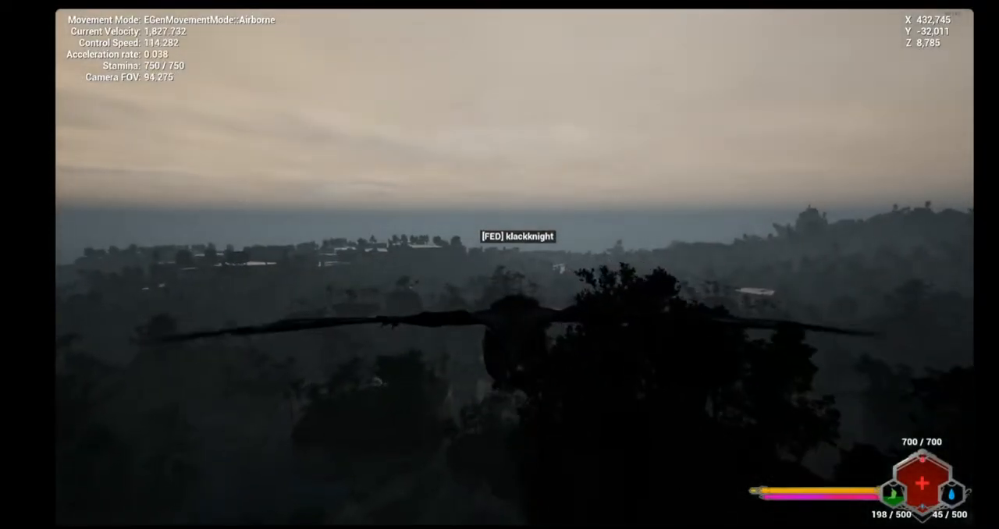
{"action": "key", "text": "w"}
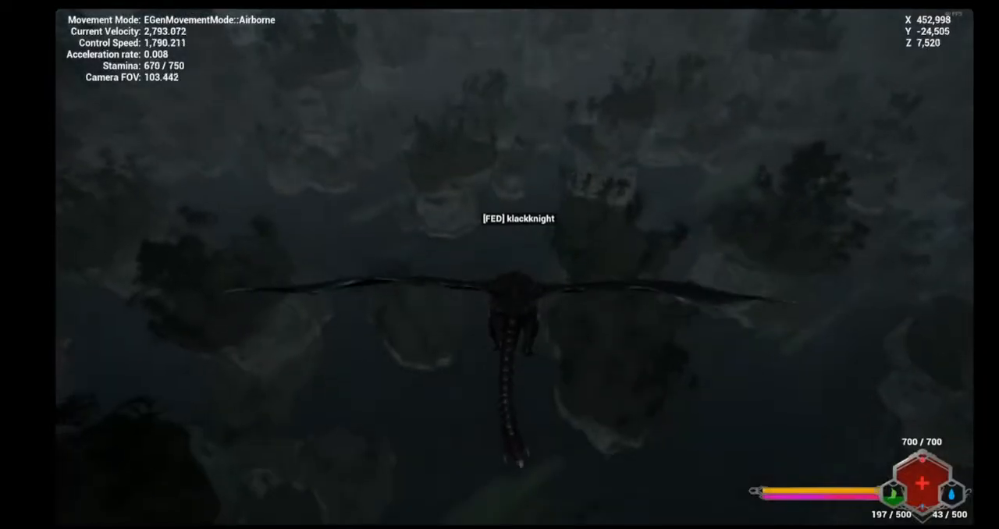
{"action": "key", "text": "w"}
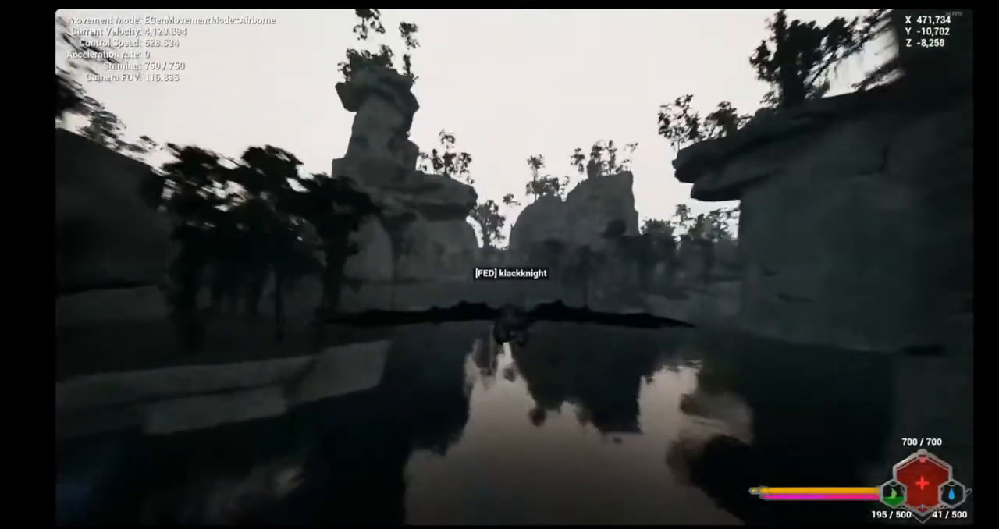
{"action": "key", "text": "w"}
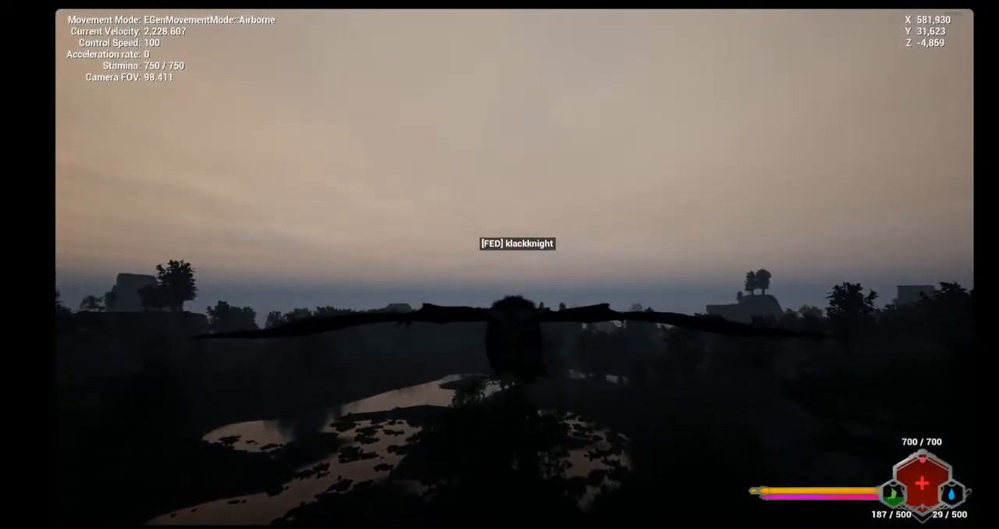
{"action": "key", "text": "w"}
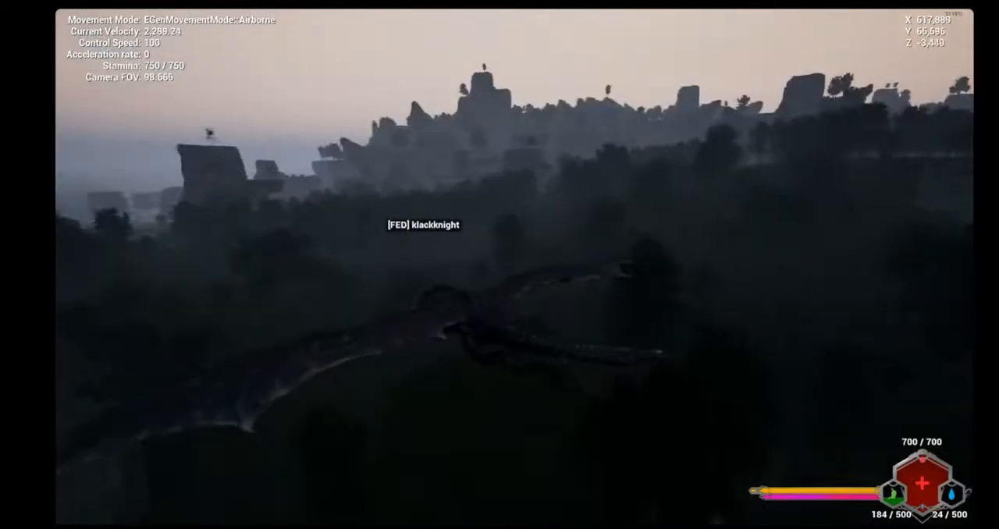
{"action": "key", "text": "w"}
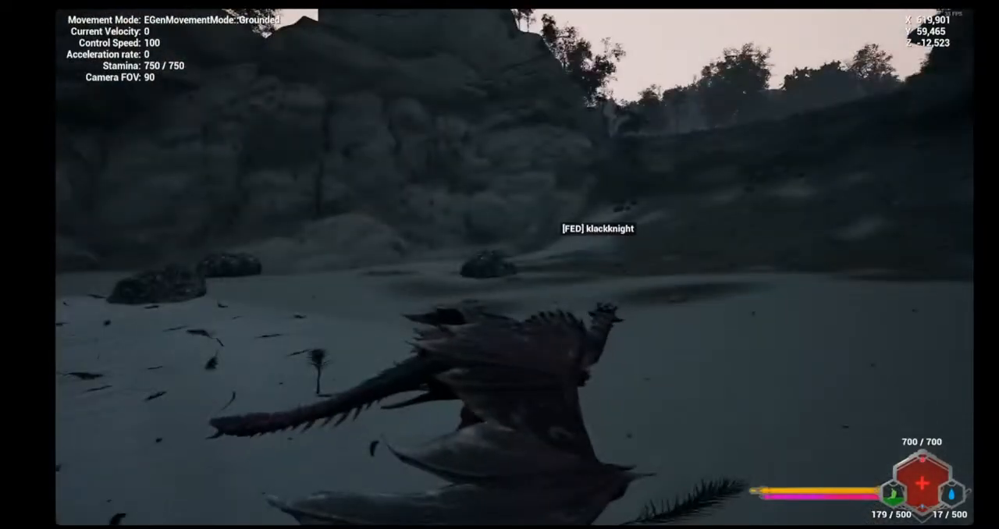
{"action": "key", "text": "w"}
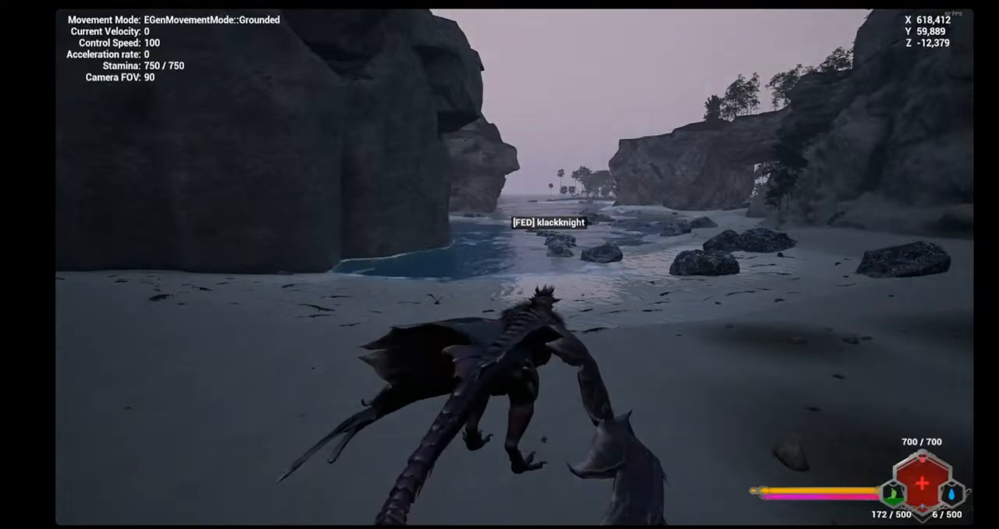
{"action": "key", "text": "w"}
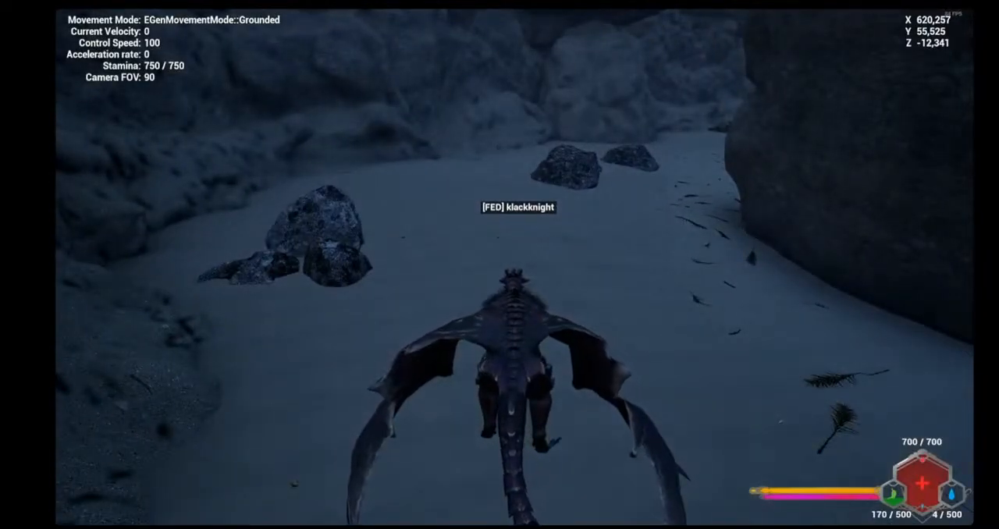
{"action": "key", "text": "w"}
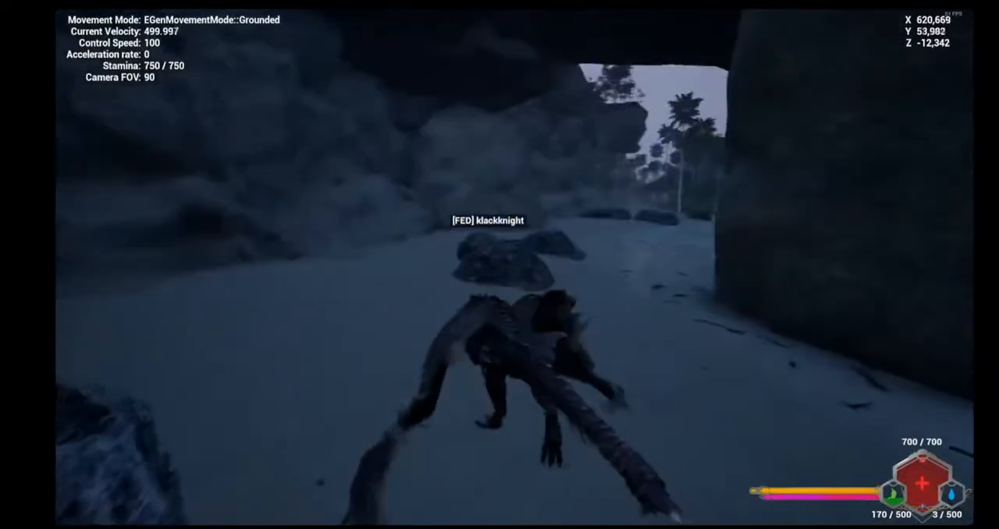
{"action": "key", "text": "w"}
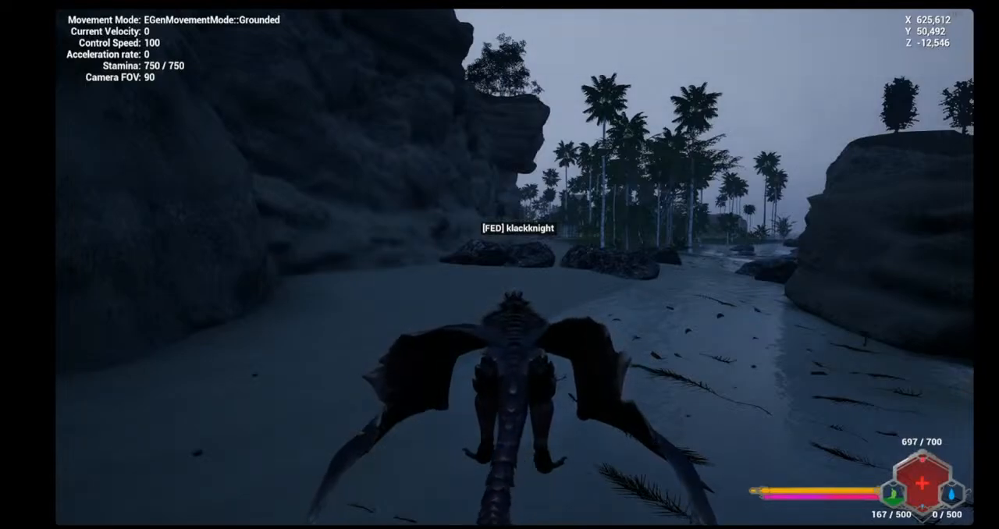
{"action": "key", "text": "w"}
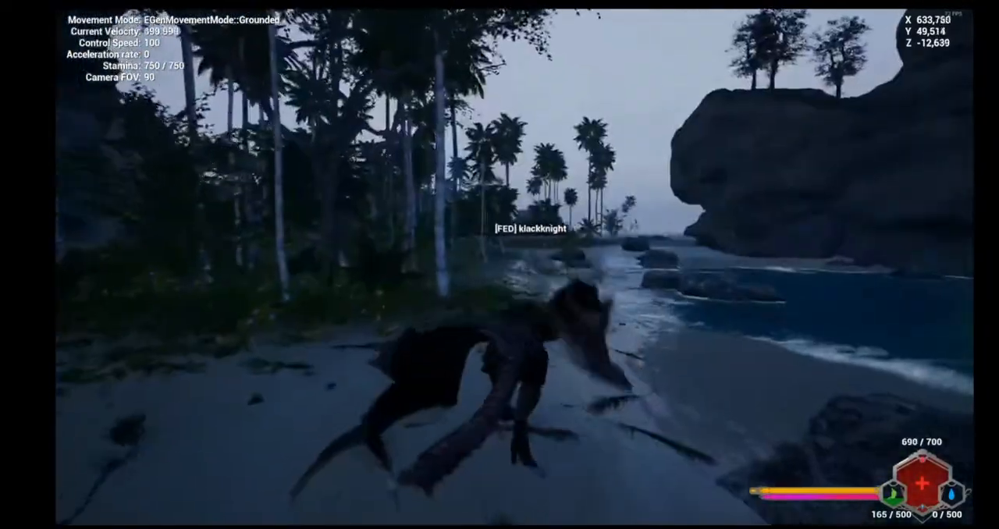
{"action": "key", "text": "w"}
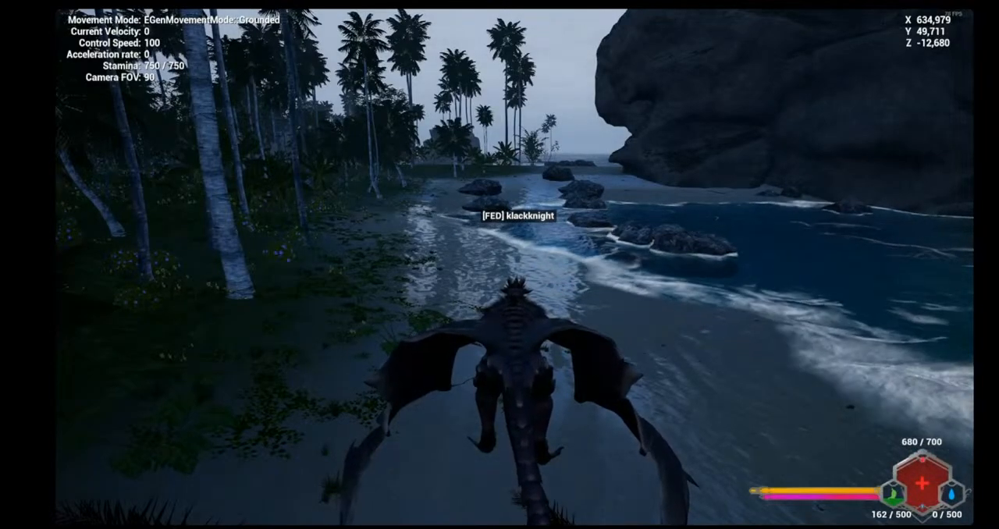
{"action": "key", "text": "w"}
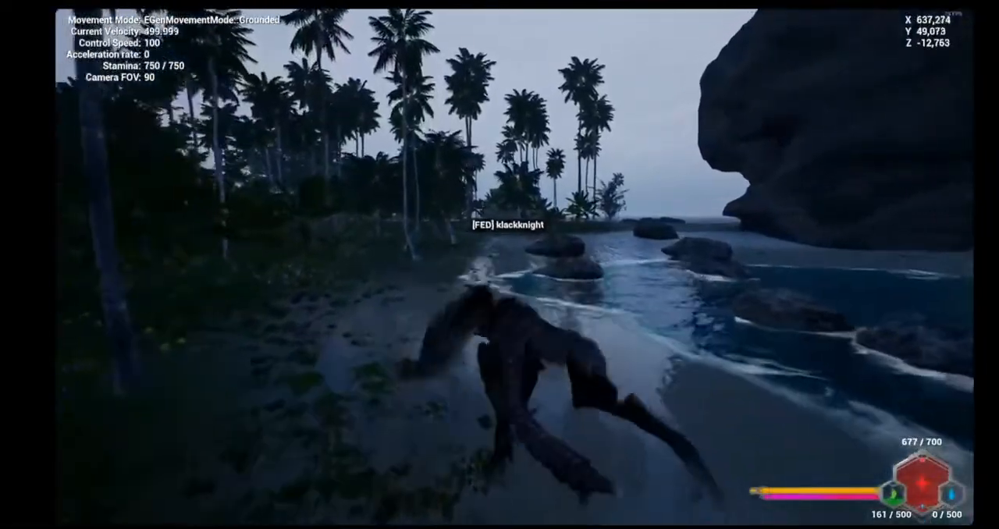
{"action": "key", "text": "shift"}
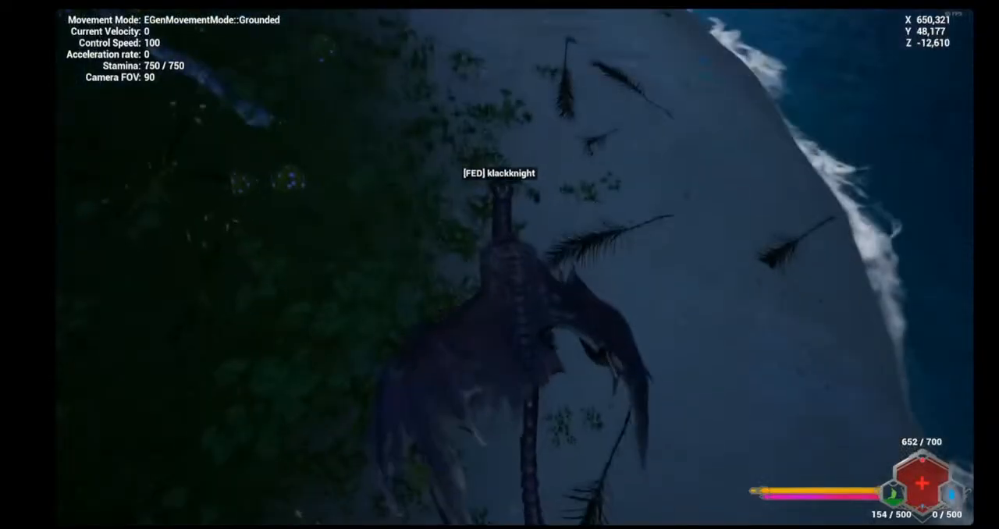
{"action": "key", "text": "w"}
{"action": "scroll", "coordinate": [500, 265], "scroll_direction": "up", "scroll_amount": 5}
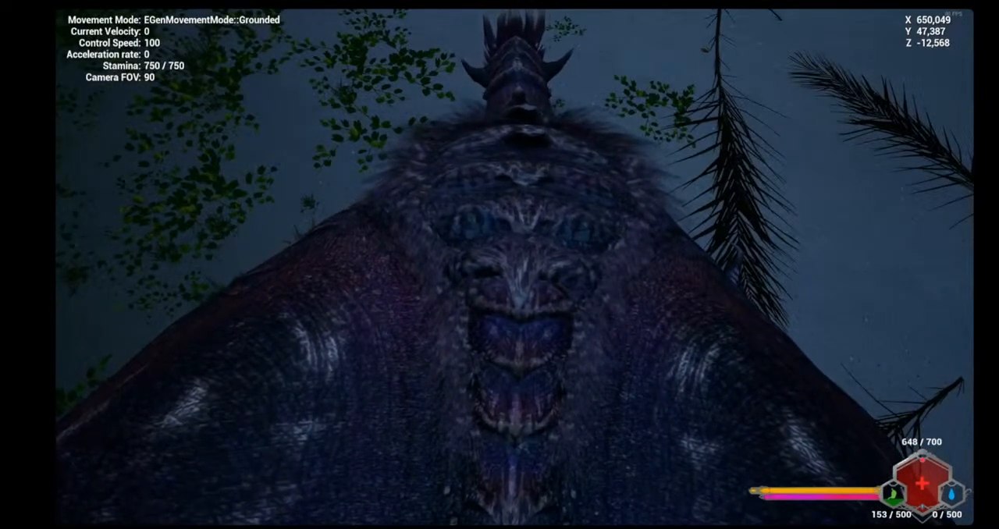
{"action": "scroll", "coordinate": [515, 265], "scroll_direction": "up", "scroll_amount": 1}
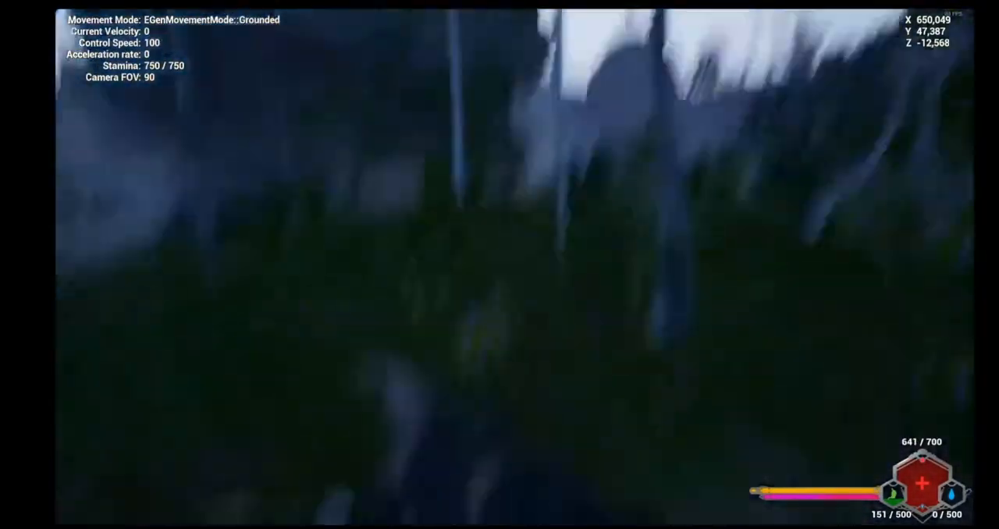
{"action": "key", "text": "w"}
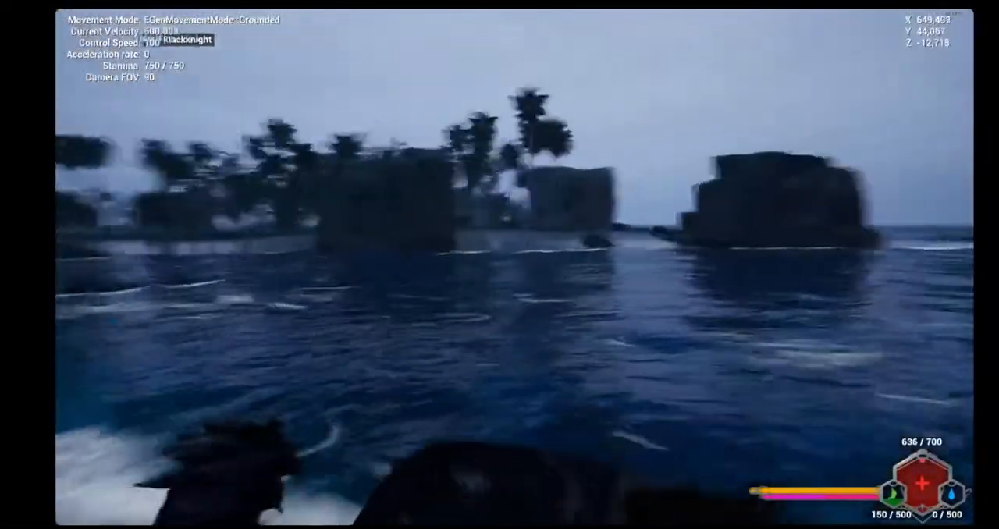
Run the winged dragon along the dark beach, past the shoreline rocks, and into the sea
{"action": "key", "text": "shift"}
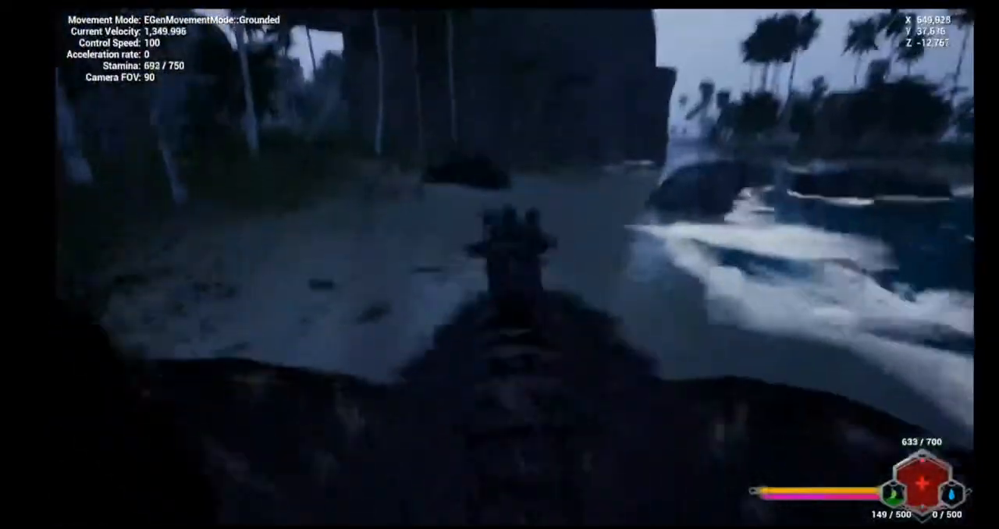
{"action": "key", "text": "space"}
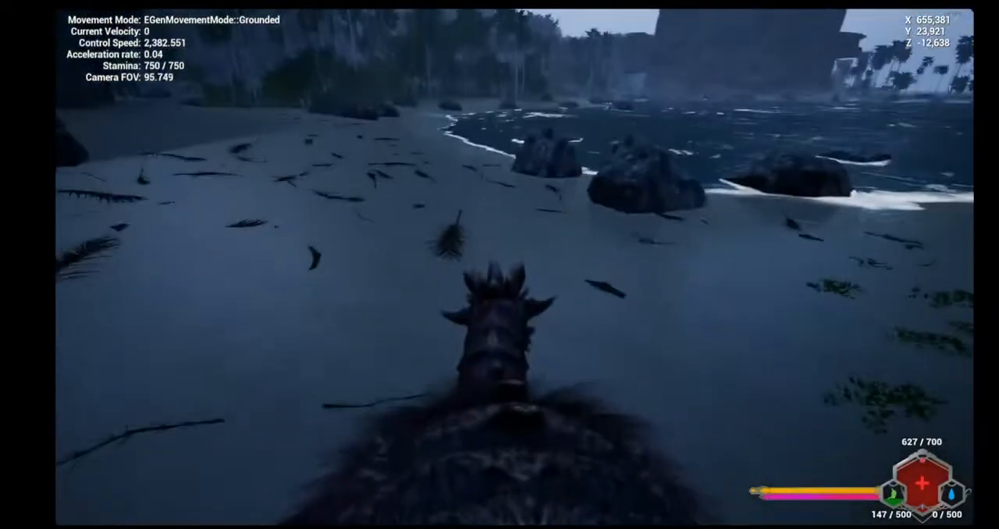
{"action": "key", "text": "w"}
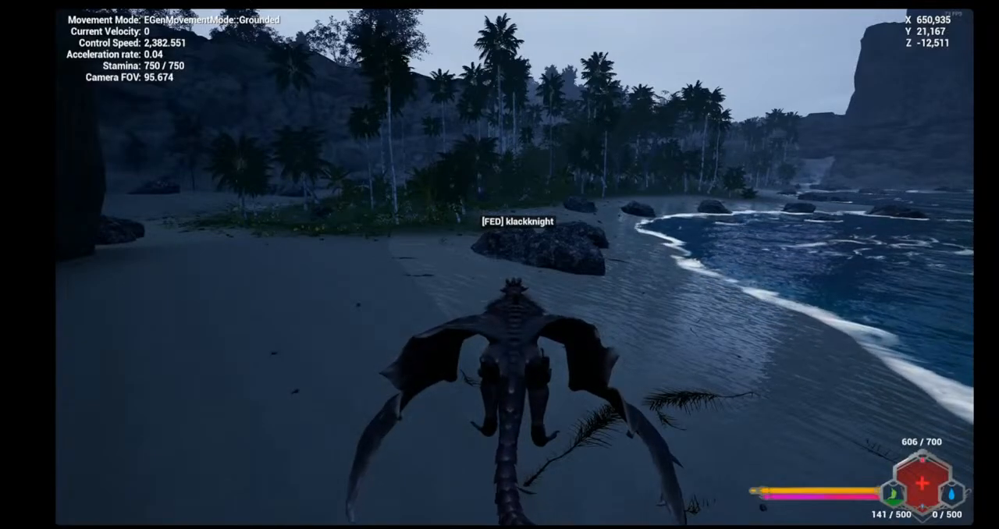
{"action": "key", "text": "w"}
{"action": "key", "text": "d"}
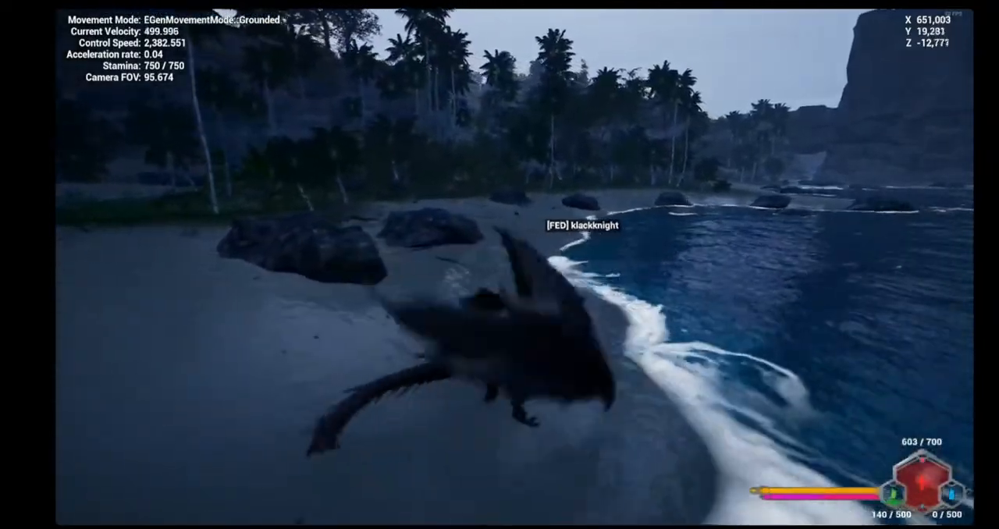
{"action": "key", "text": "d"}
{"action": "key", "text": "w"}
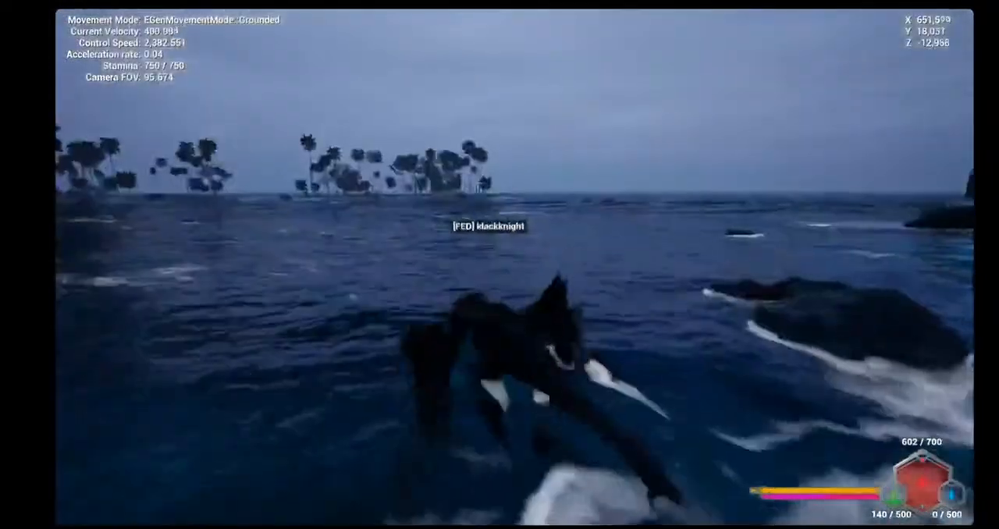
Swim the dragon across open water in the direction of the palm-covered island
{"action": "key", "text": "w"}
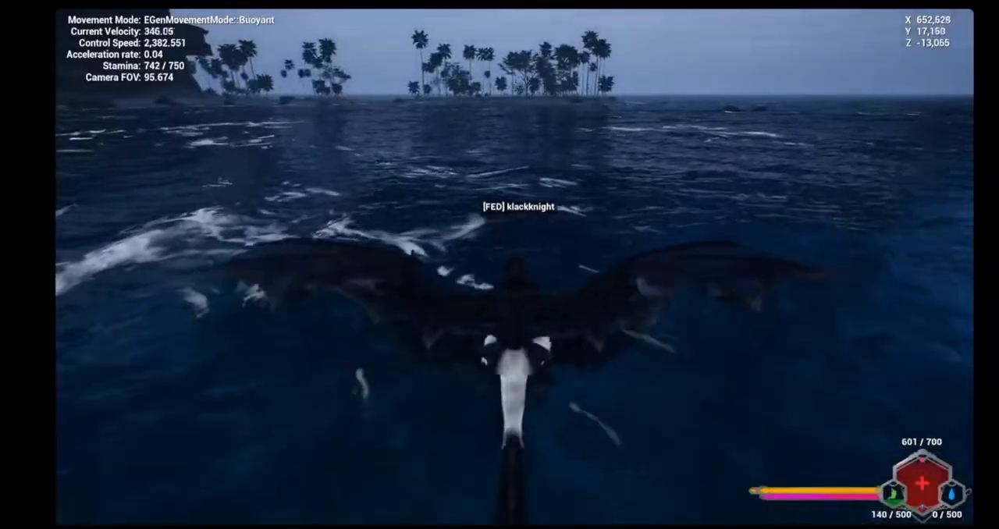
{"action": "key", "text": "w"}
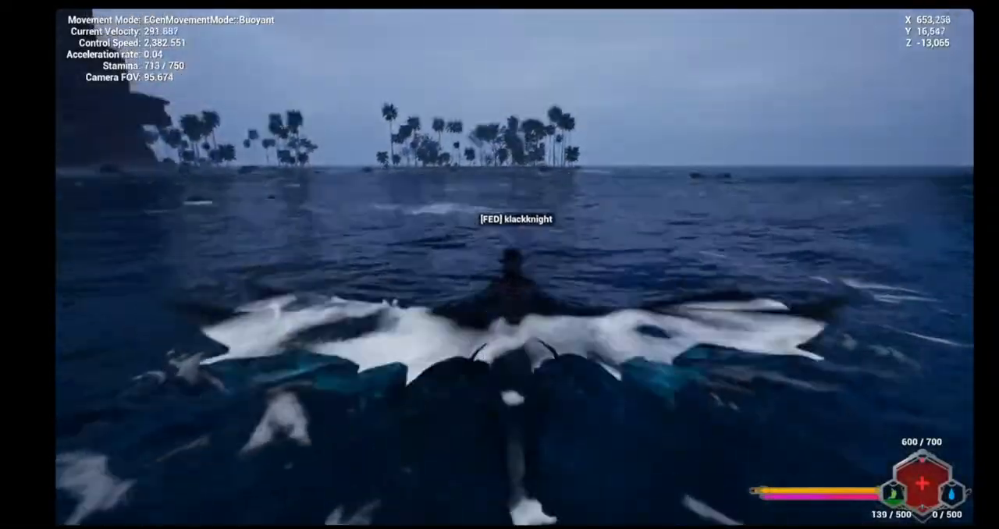
{"action": "key", "text": "w"}
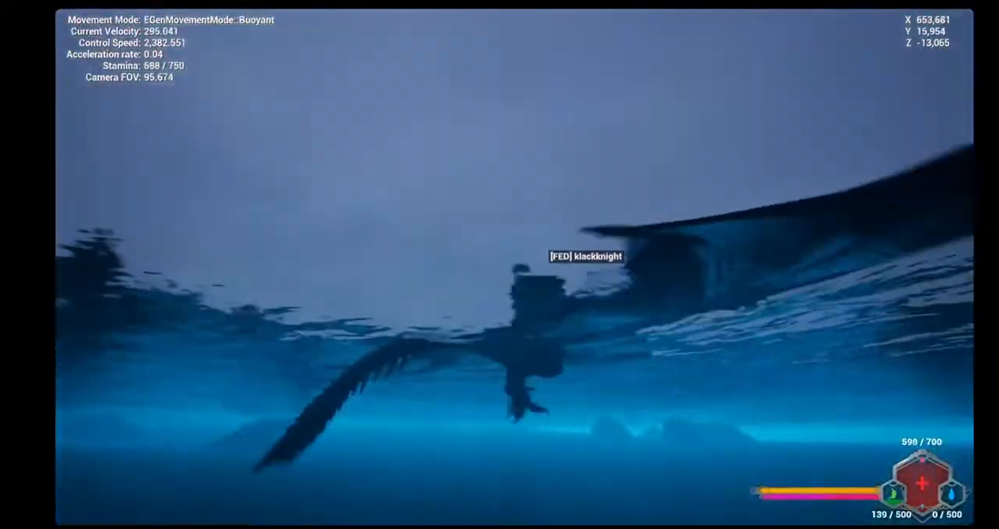
{"action": "key", "text": "w"}
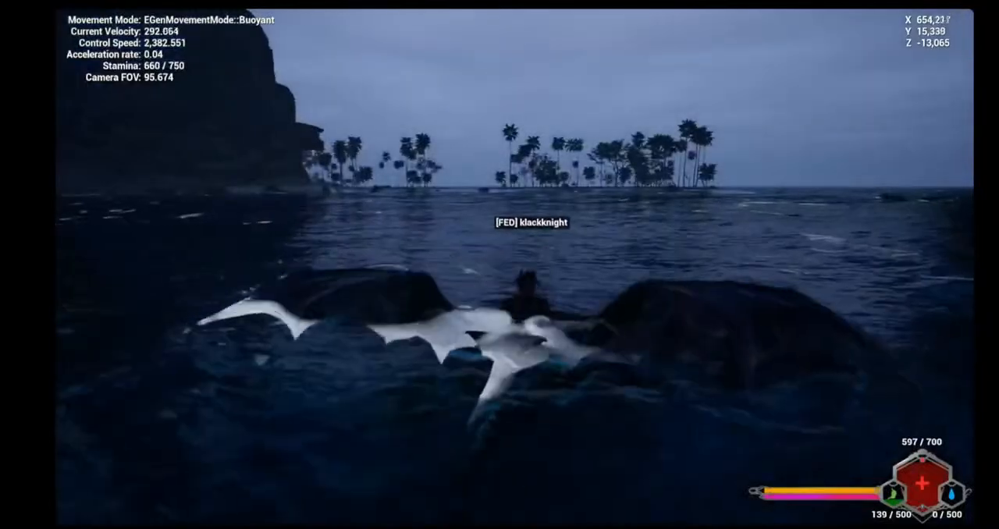
{"action": "key", "text": "w"}
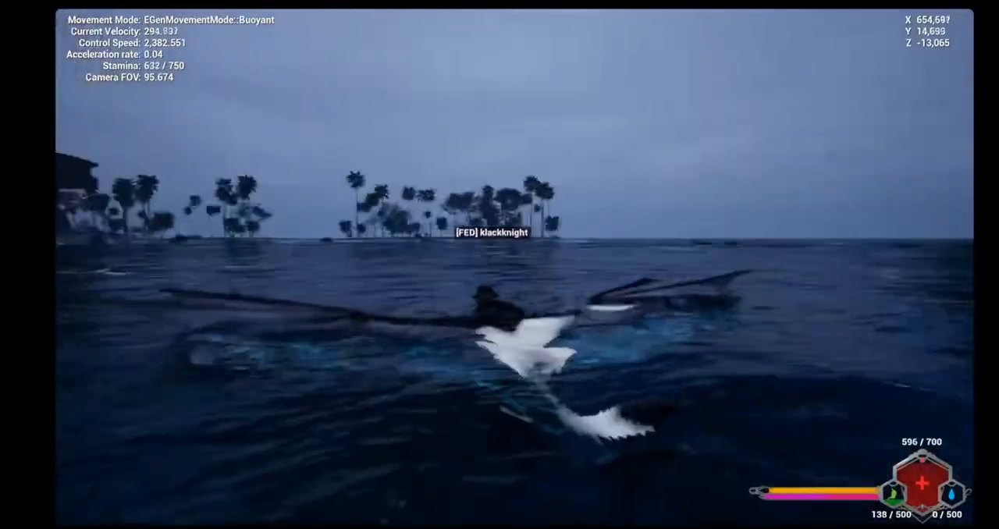
{"action": "key", "text": "w"}
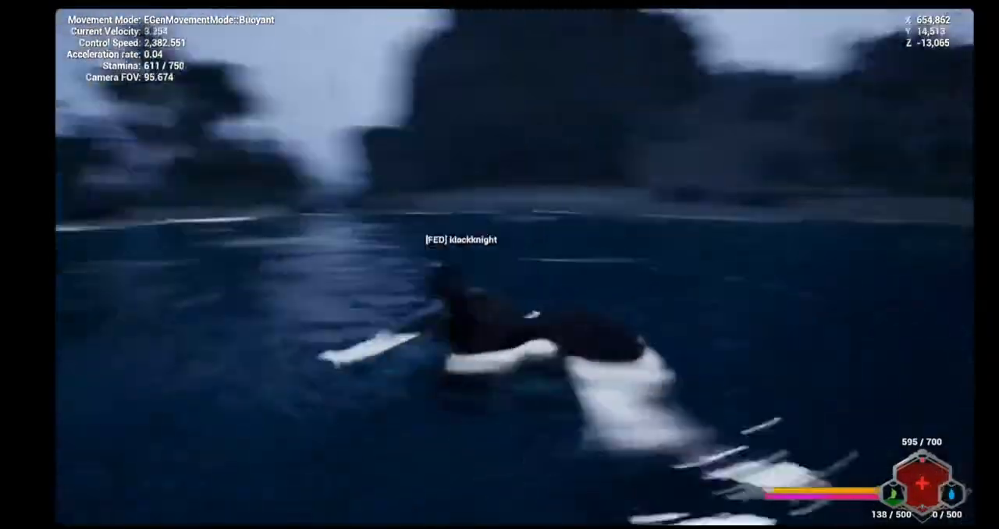
{"action": "key", "text": "w"}
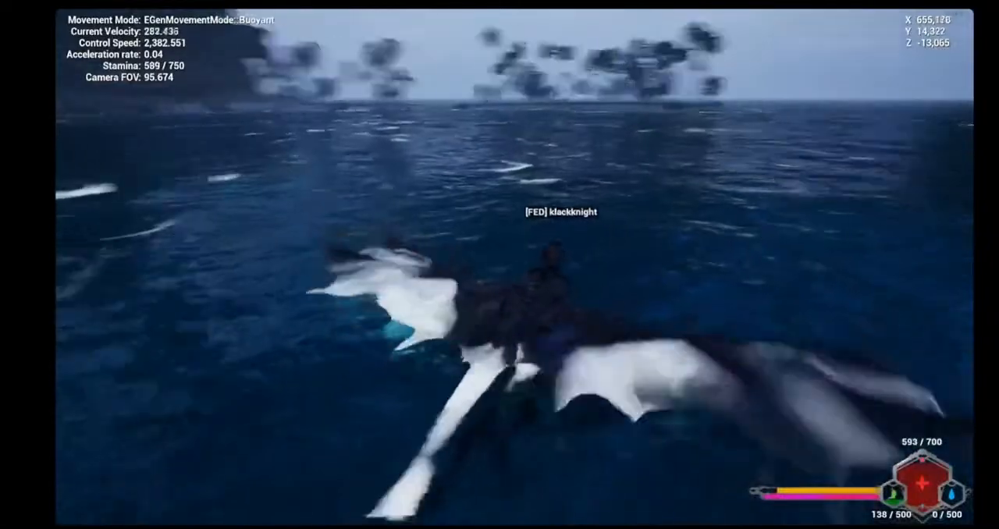
{"action": "key", "text": "w"}
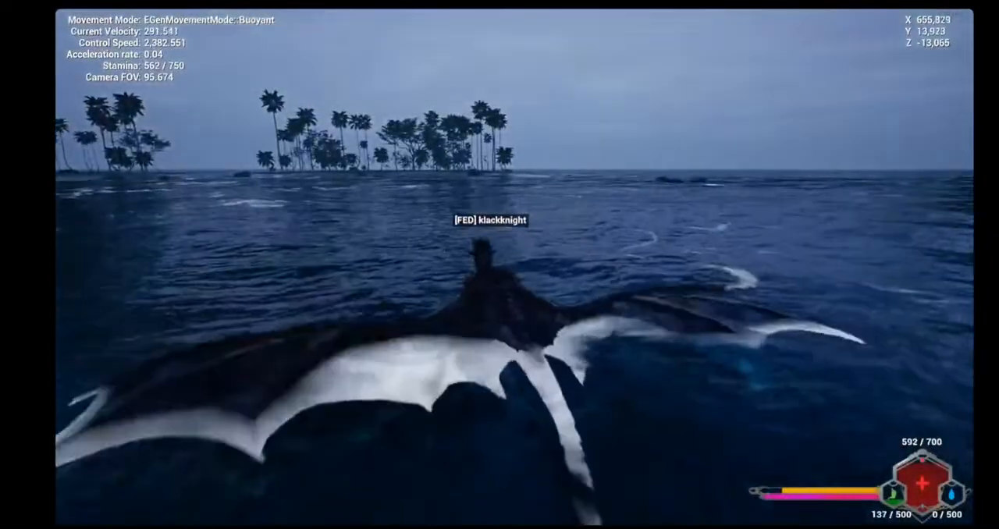
{"action": "key", "text": "w"}
{"action": "key", "text": "w"}
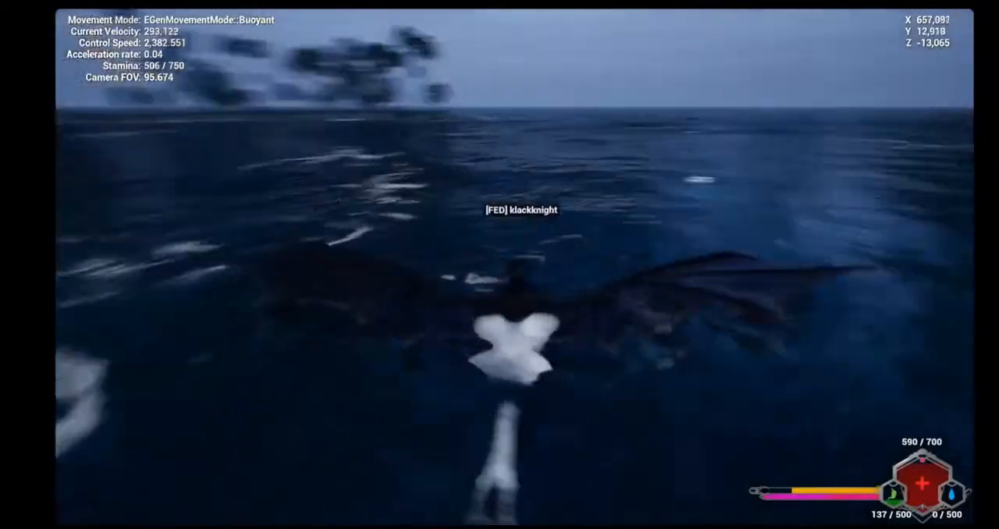
{"action": "key", "text": "w"}
{"action": "key", "text": "w"}
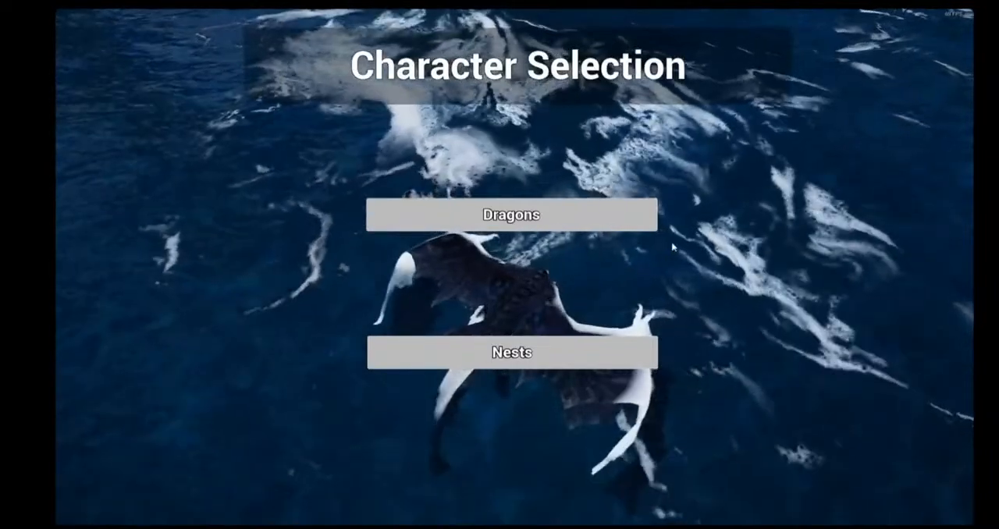
Choose the Vulgan dragon in character selection and cycle through its skins to SilverFin
{"action": "left_click", "coordinate": [585, 219]}
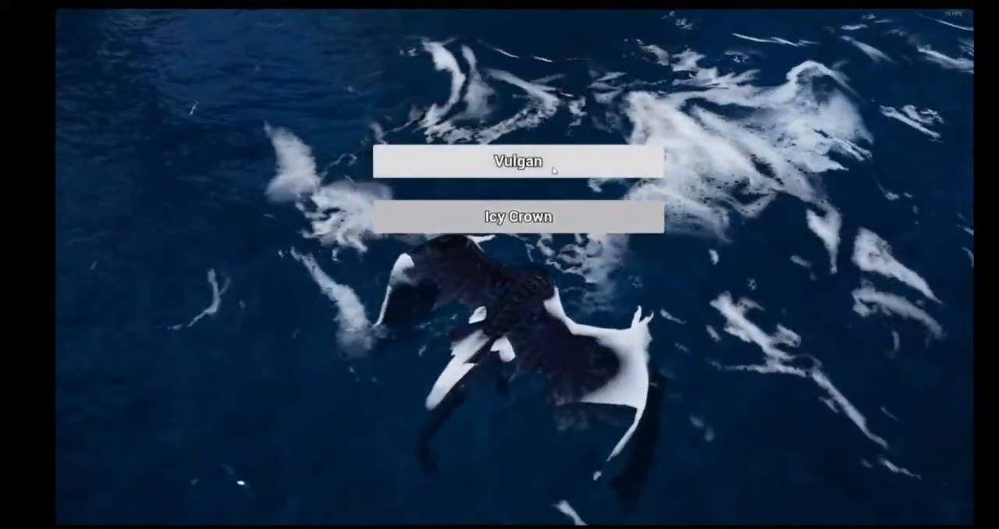
{"action": "left_click", "coordinate": [553, 169]}
{"action": "left_click", "coordinate": [837, 286]}
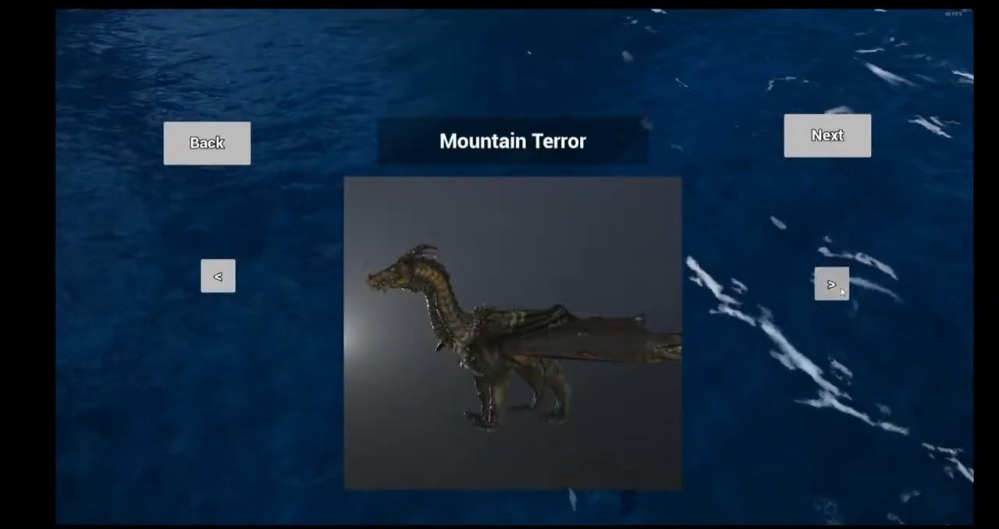
{"action": "left_click", "coordinate": [840, 288]}
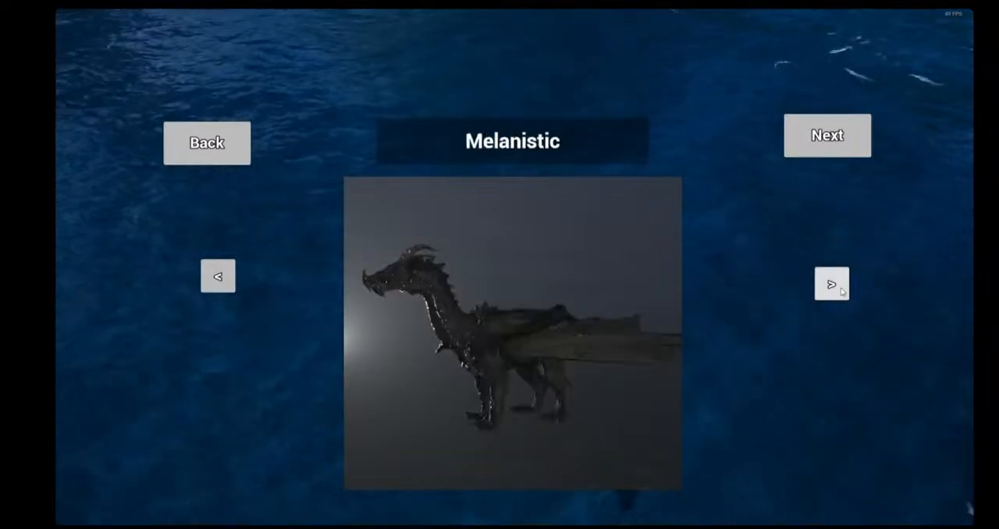
{"action": "left_click", "coordinate": [839, 289]}
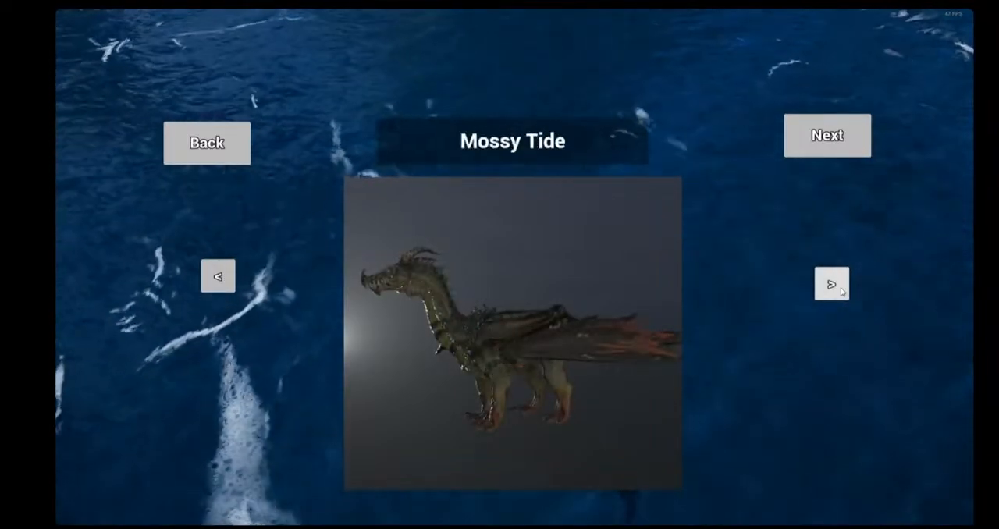
{"action": "left_click", "coordinate": [840, 289]}
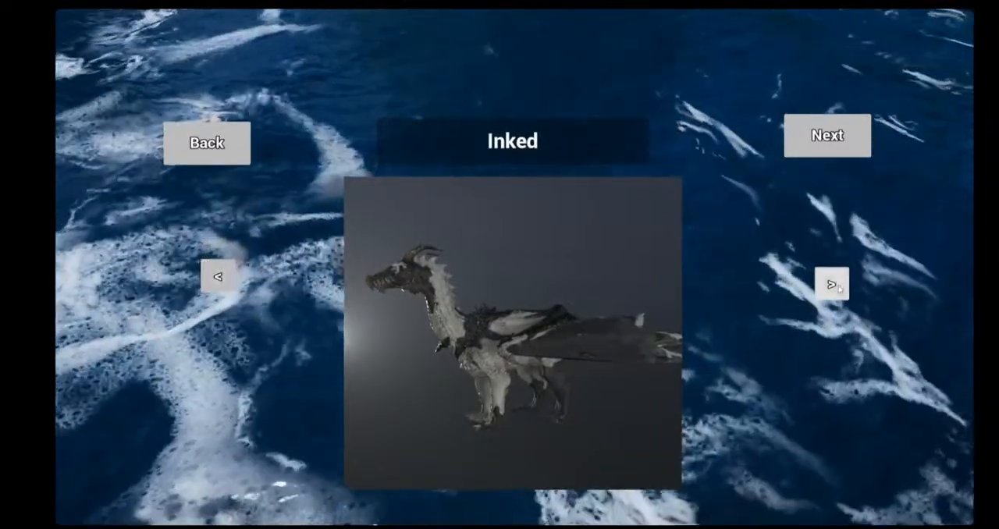
{"action": "left_click", "coordinate": [834, 285]}
{"action": "left_click", "coordinate": [833, 286]}
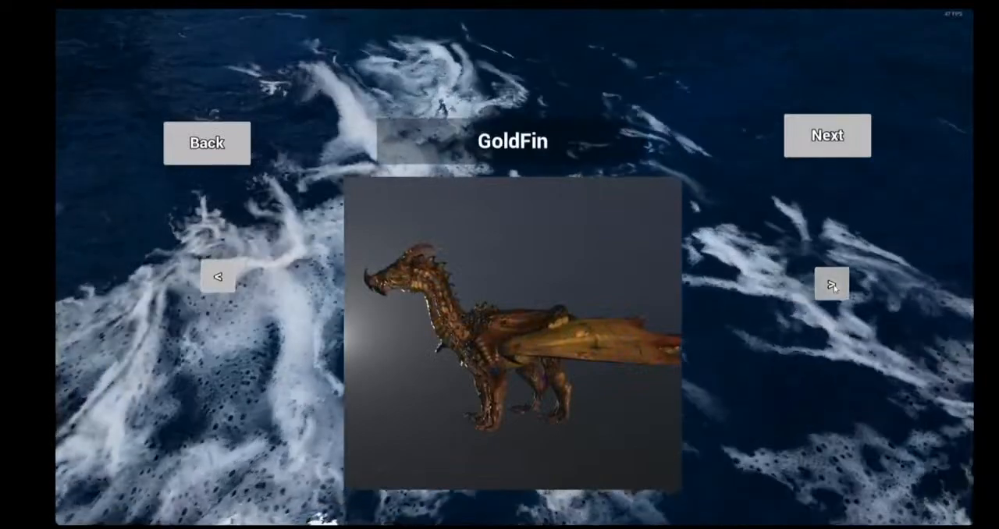
{"action": "left_click", "coordinate": [833, 285]}
{"action": "left_click", "coordinate": [219, 281]}
{"action": "left_click", "coordinate": [219, 281]}
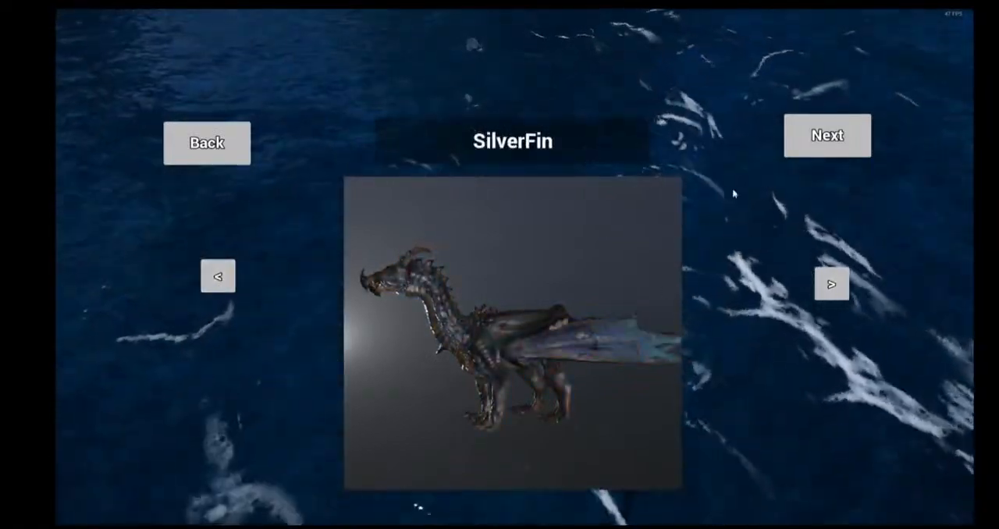
Accept the SilverFin skin, cycle through the gender options, and start playing as the new dragon
{"action": "left_click", "coordinate": [851, 140]}
{"action": "left_click", "coordinate": [832, 284]}
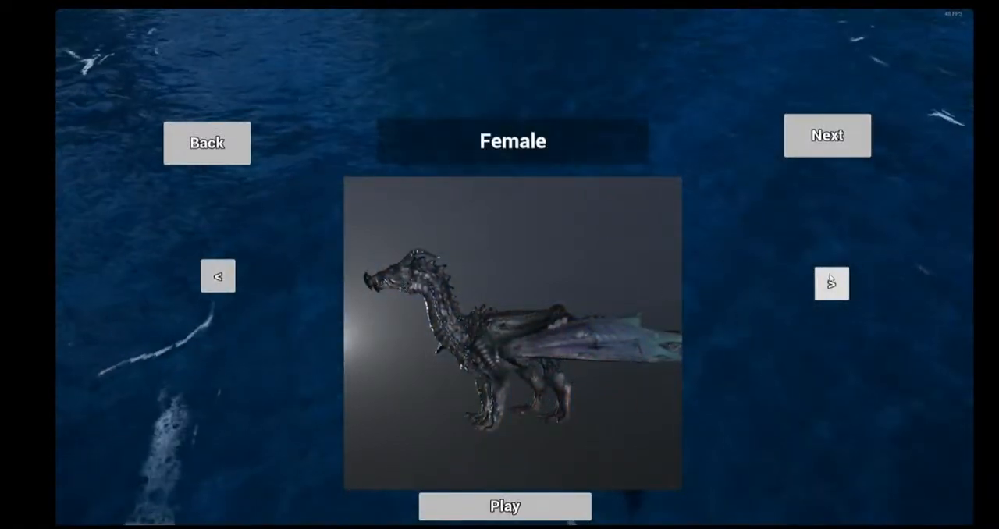
{"action": "left_click", "coordinate": [832, 284]}
{"action": "left_click", "coordinate": [505, 506]}
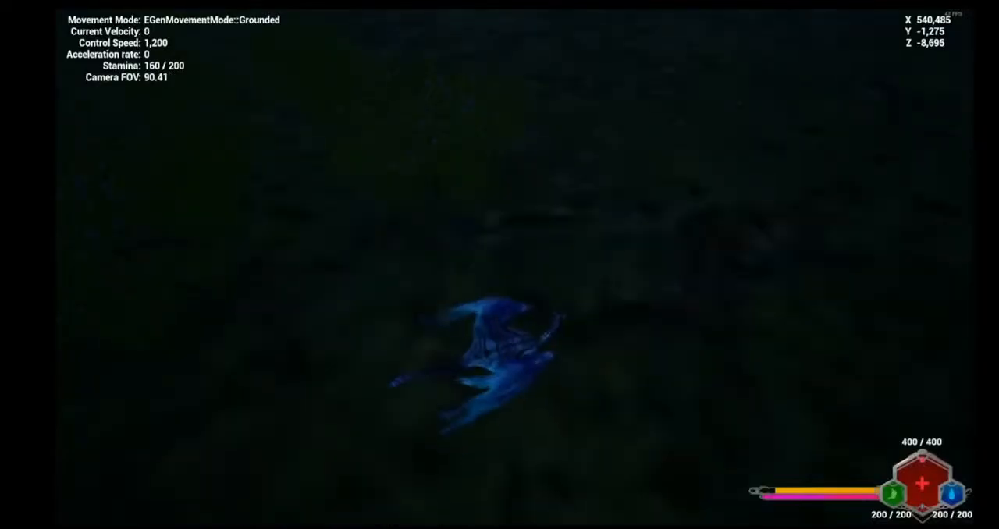
Run the small blue dragon around the forest meadow between the red food platform and the blue water platform
{"action": "key", "text": "w"}
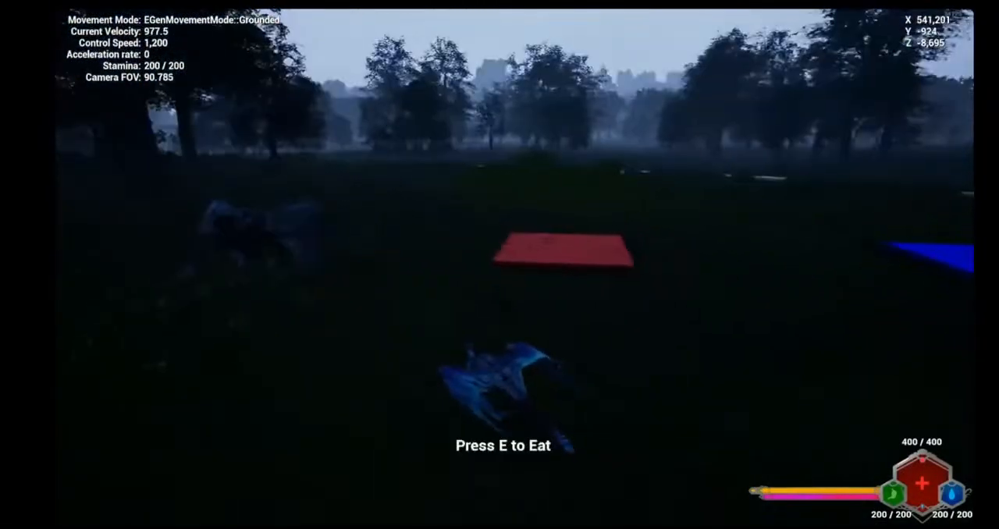
{"action": "key", "text": "d"}
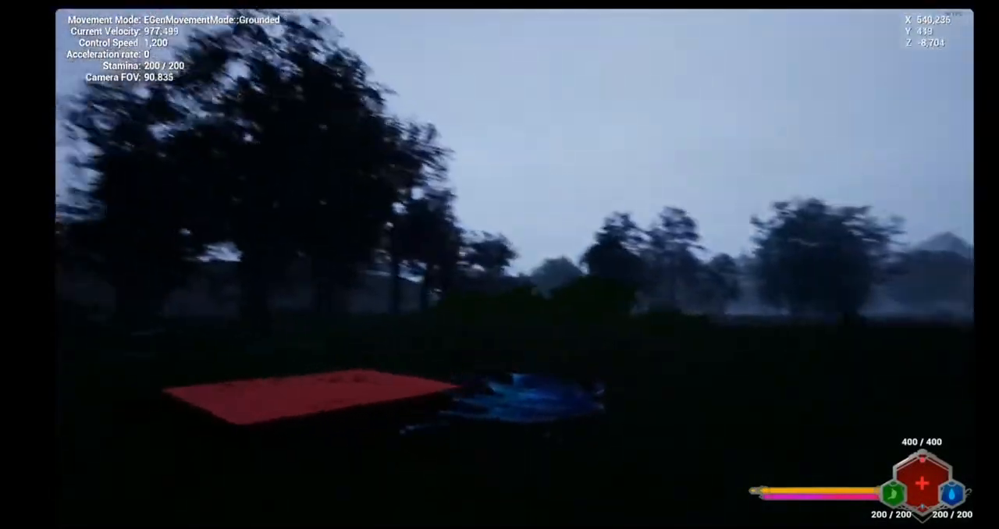
{"action": "key", "text": "shift"}
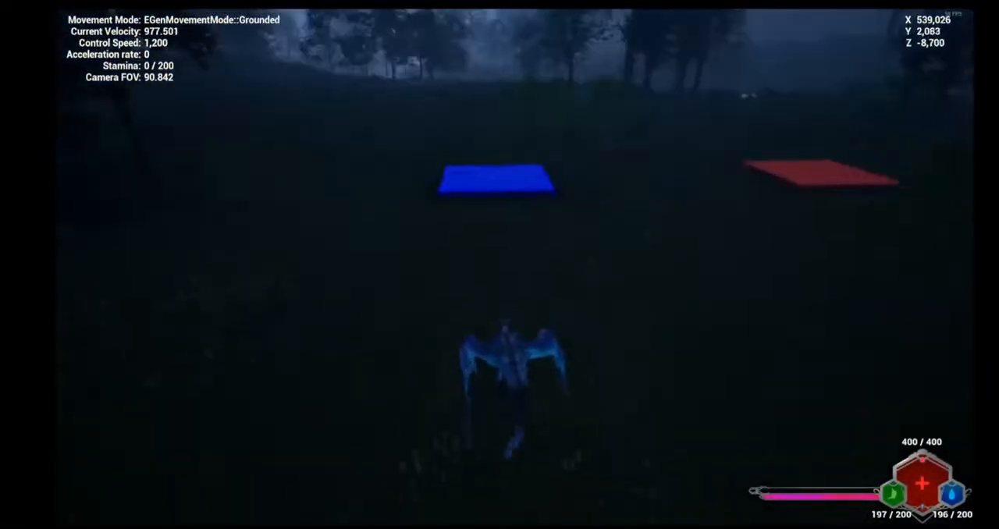
{"action": "key", "text": "space"}
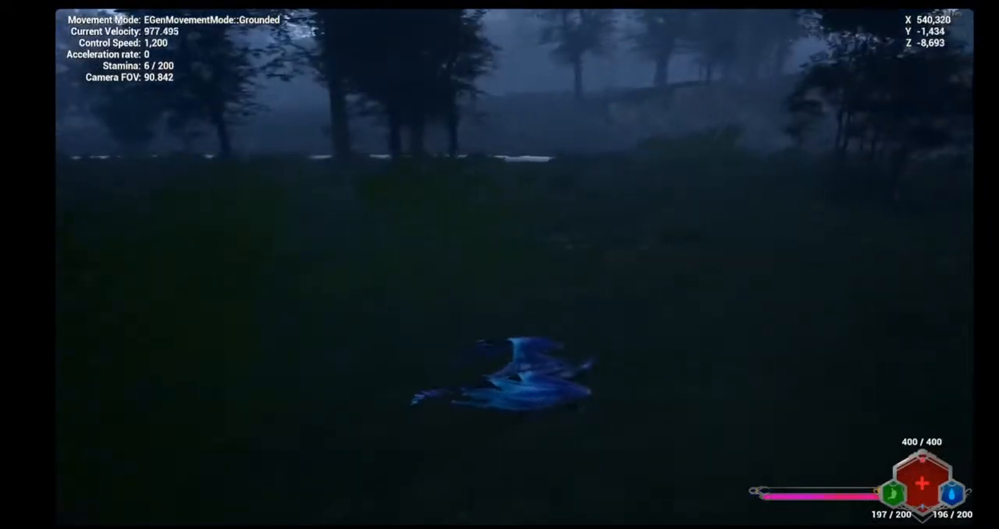
{"action": "key", "text": "space"}
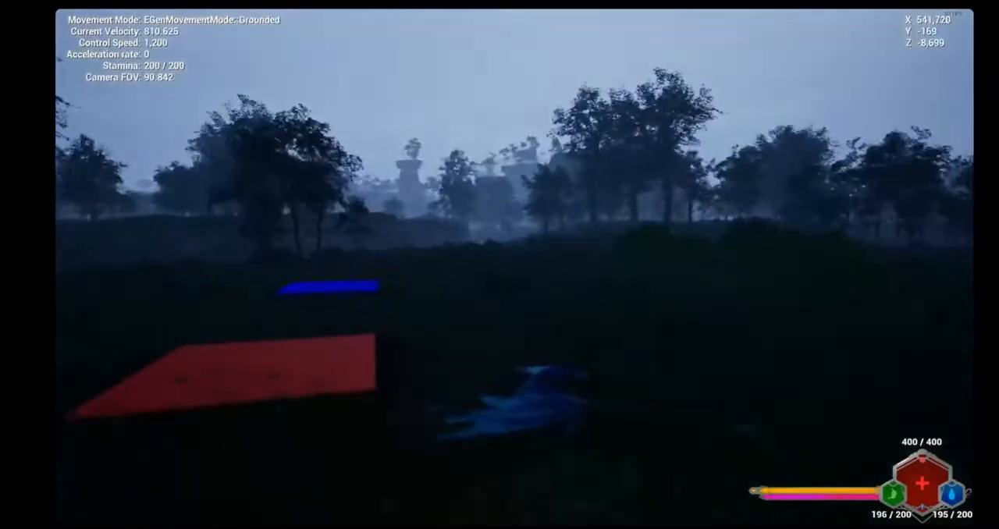
{"action": "key", "text": "space"}
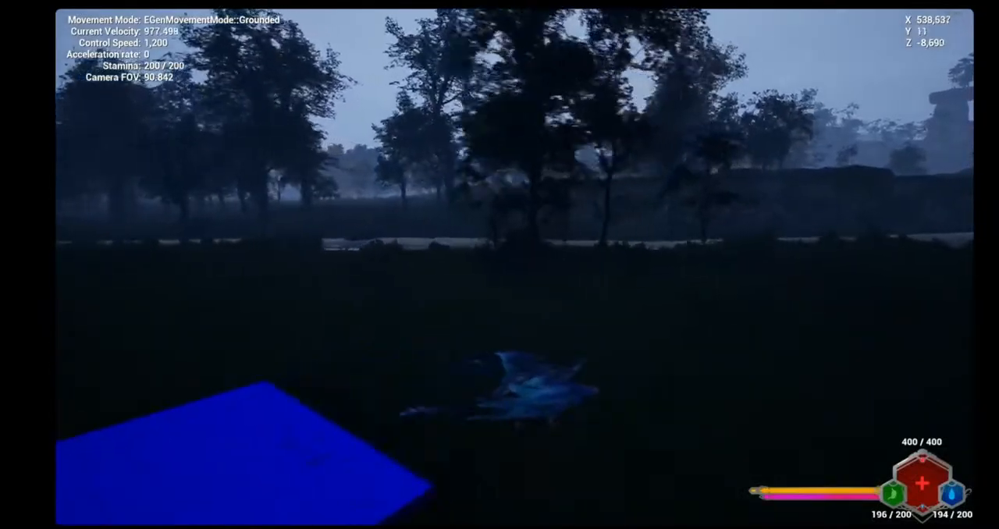
{"action": "key", "text": "space"}
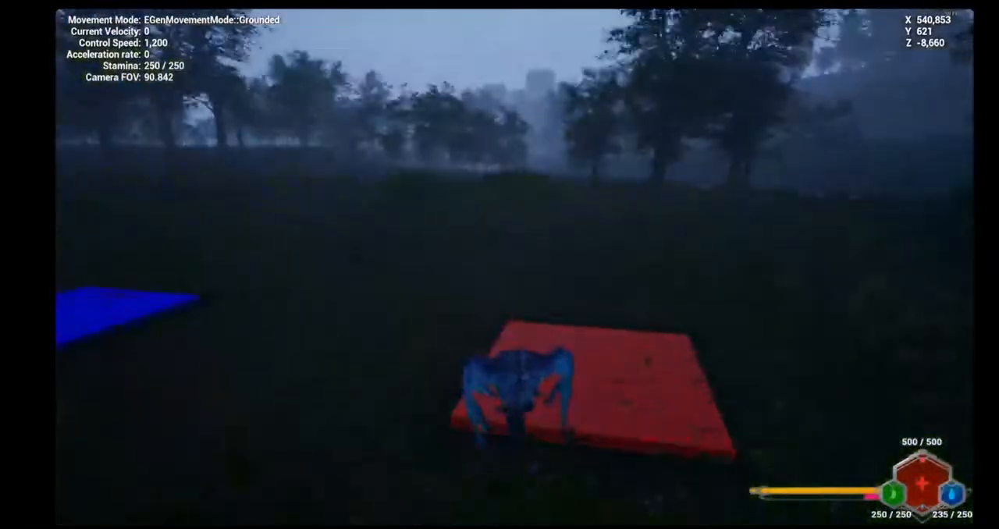
Send "hello all" in the game chat from the blue water platform and check the player list
{"action": "key", "text": "w"}
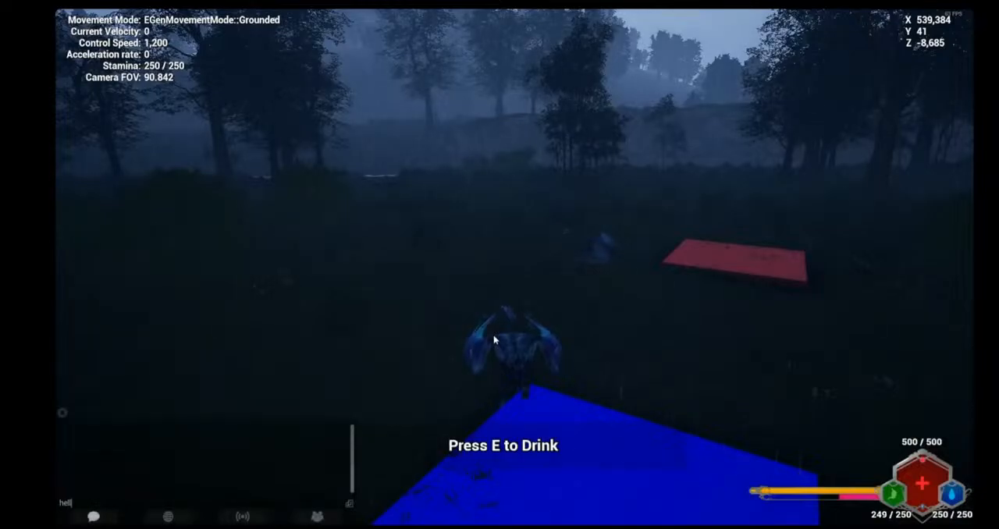
{"action": "key", "text": "Tab"}
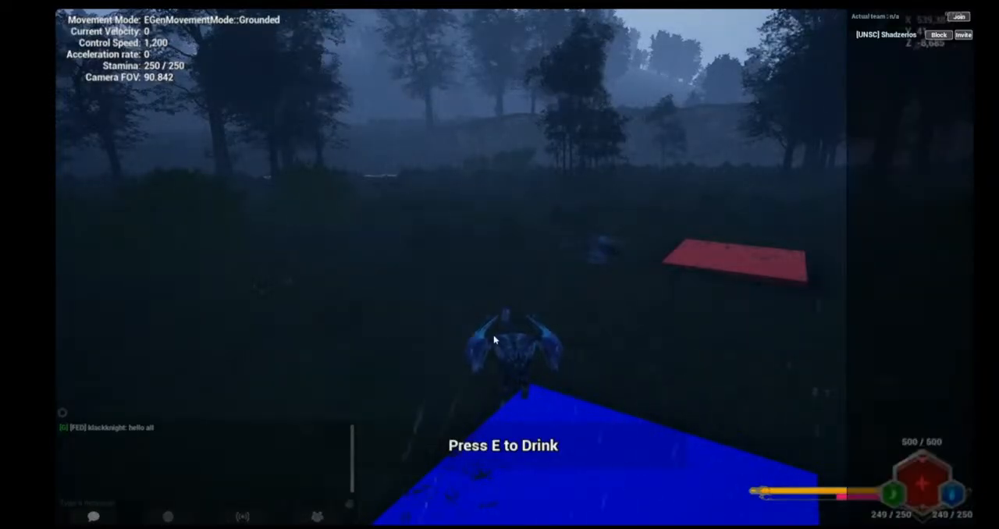
{"action": "key", "text": "Tab"}
{"action": "key", "text": "Tab"}
{"action": "key", "text": "Tab"}
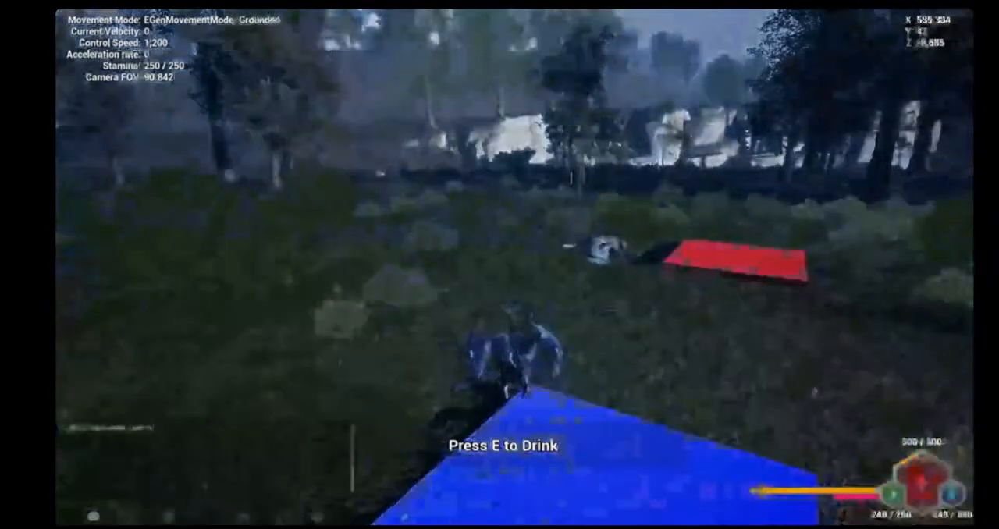
{"action": "key", "text": "d"}
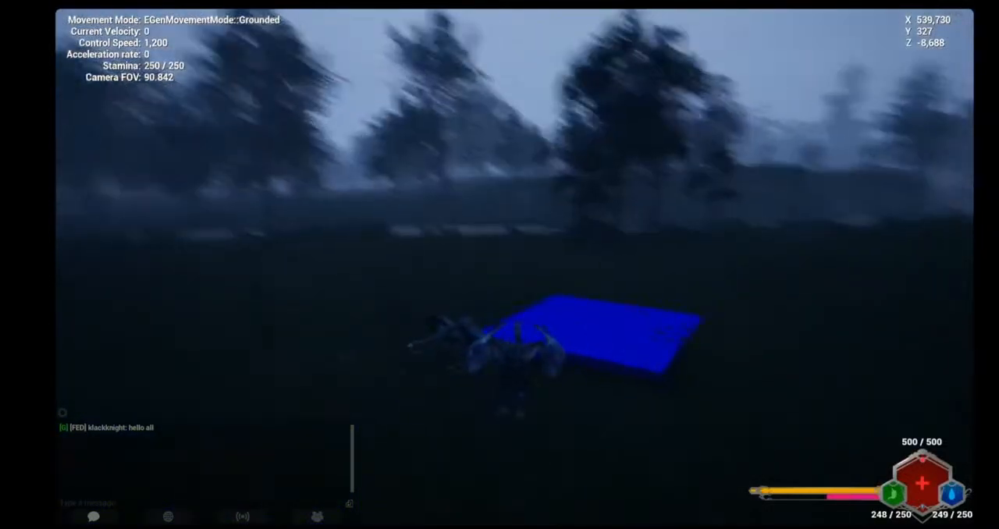
Run the dragon to the red food platform to eat, and hide the chat overlay near the blue water platform
{"action": "key", "text": "w"}
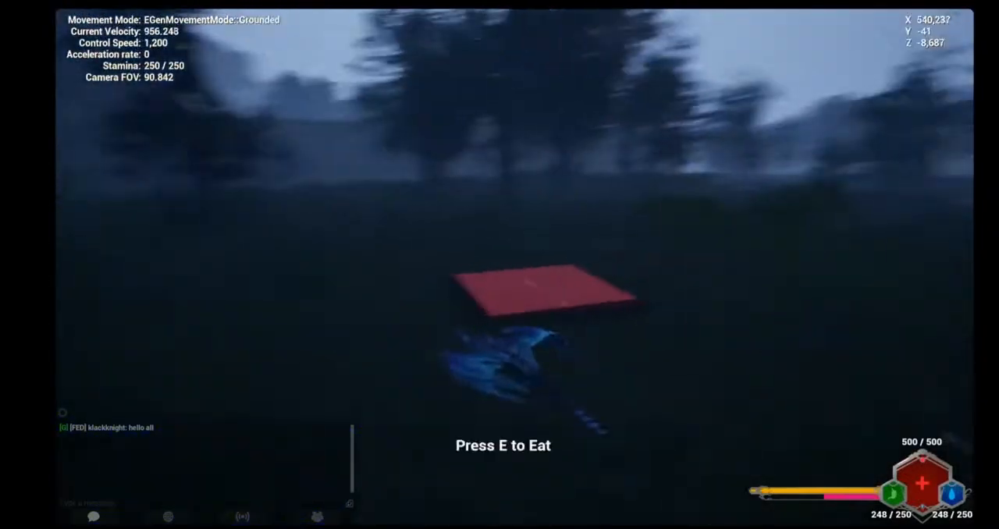
{"action": "key", "text": "e"}
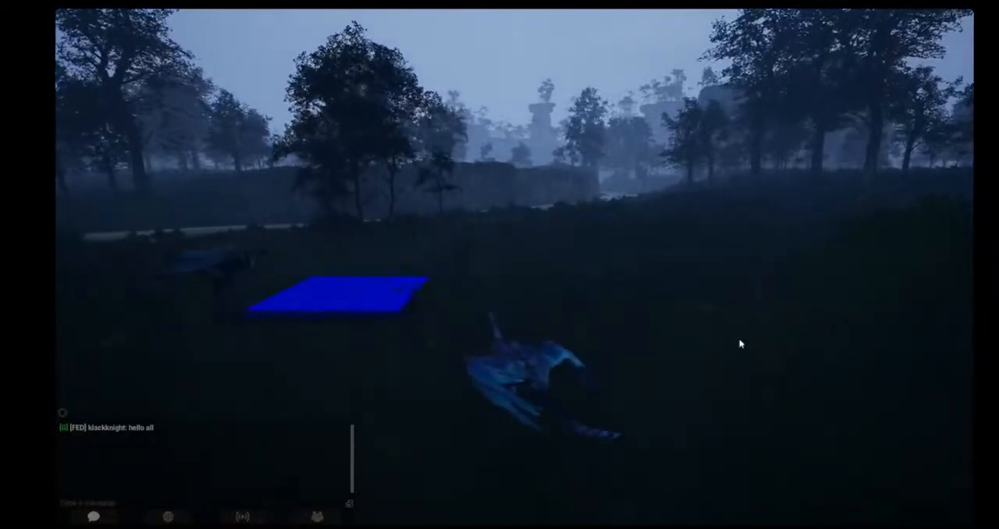
{"action": "key", "text": "Return"}
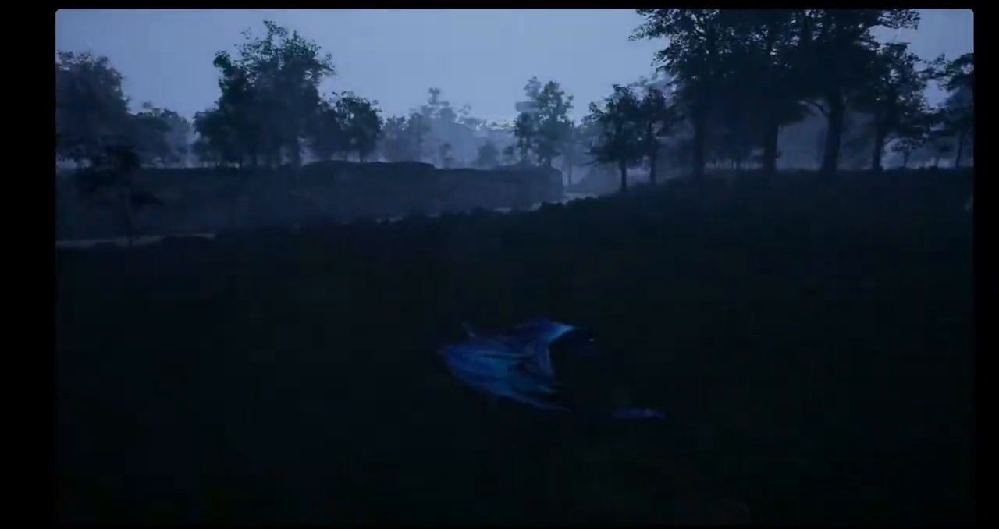
{"action": "key", "text": "a"}
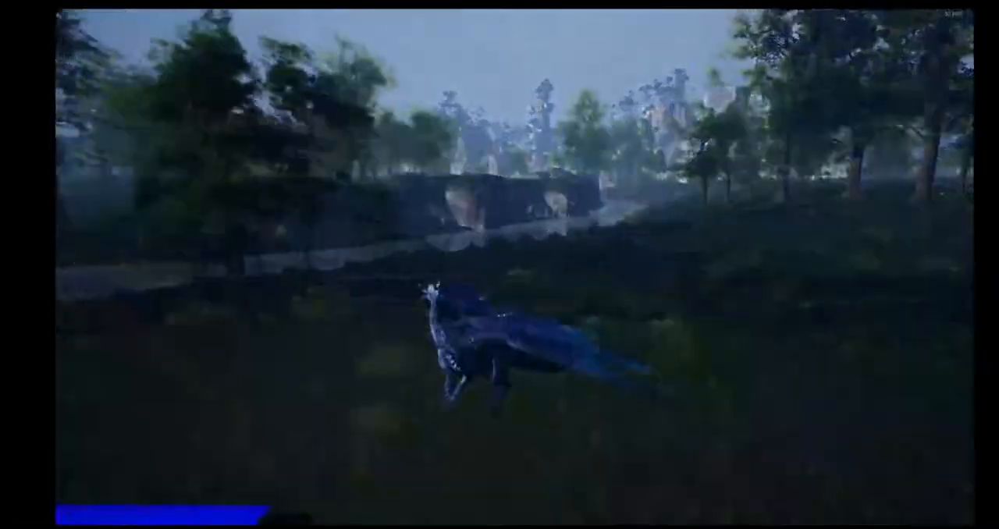
Run the blue dragon back and forth between the red food platform and the blue water platform
{"action": "key", "text": "e"}
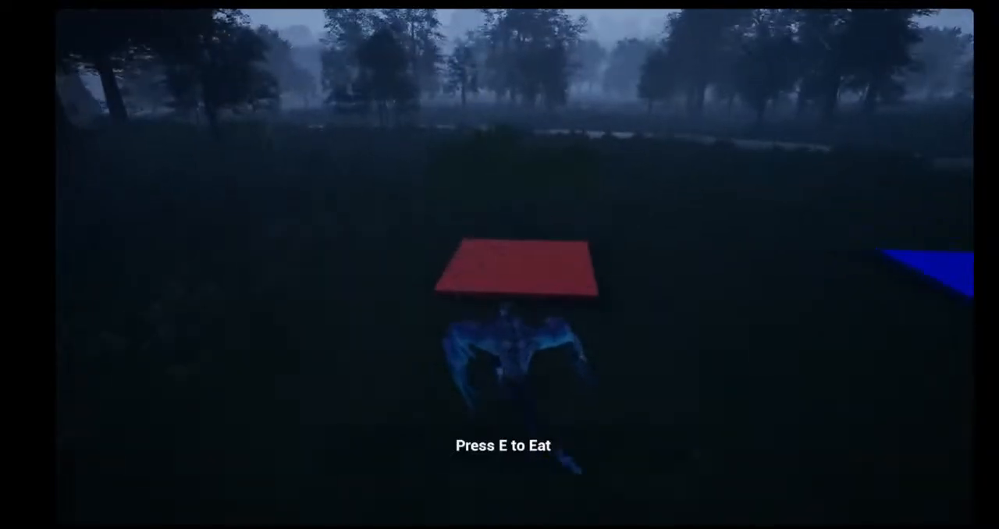
{"action": "key", "text": "w"}
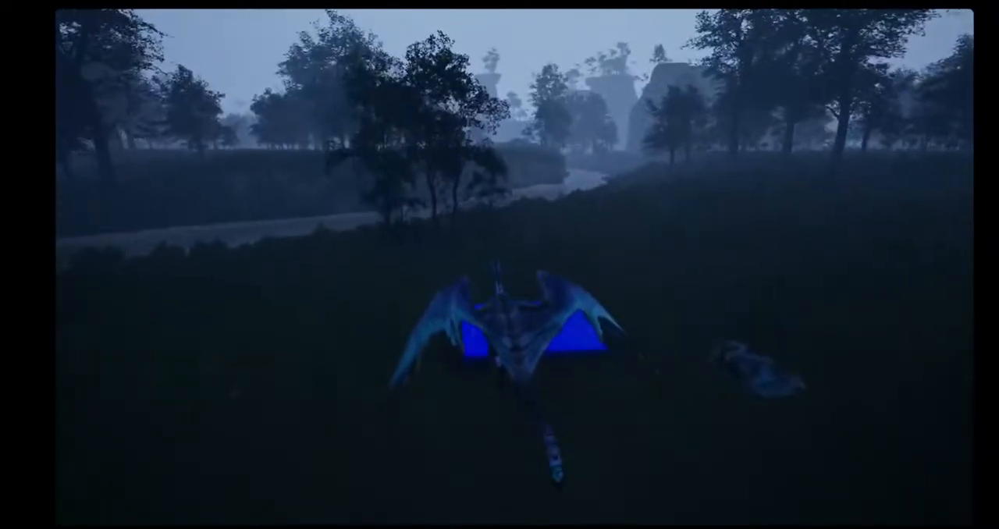
{"action": "key", "text": "w"}
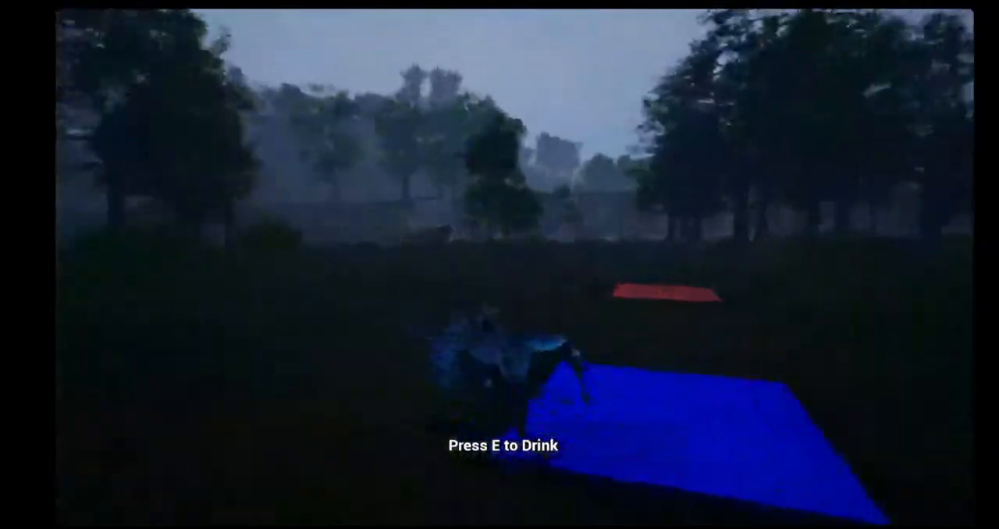
{"action": "key", "text": "w"}
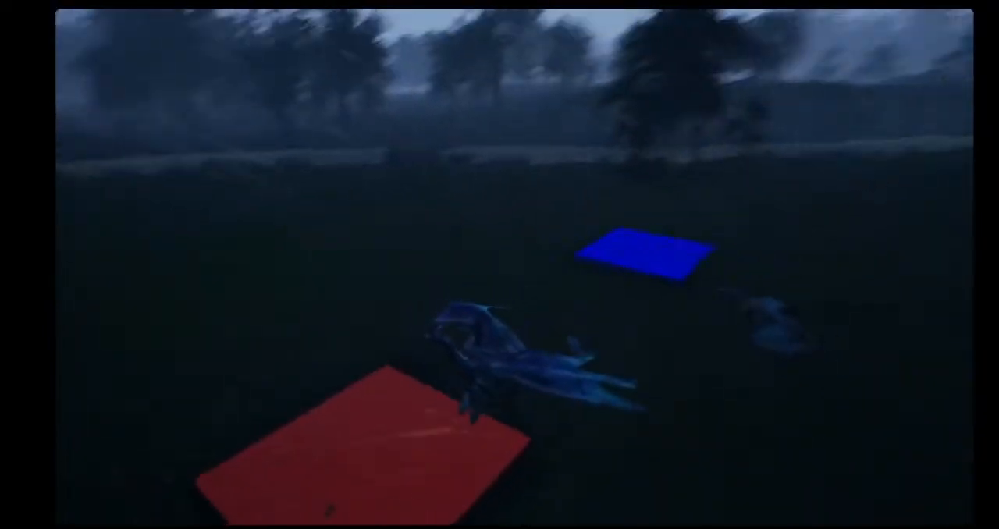
{"action": "key", "text": "w"}
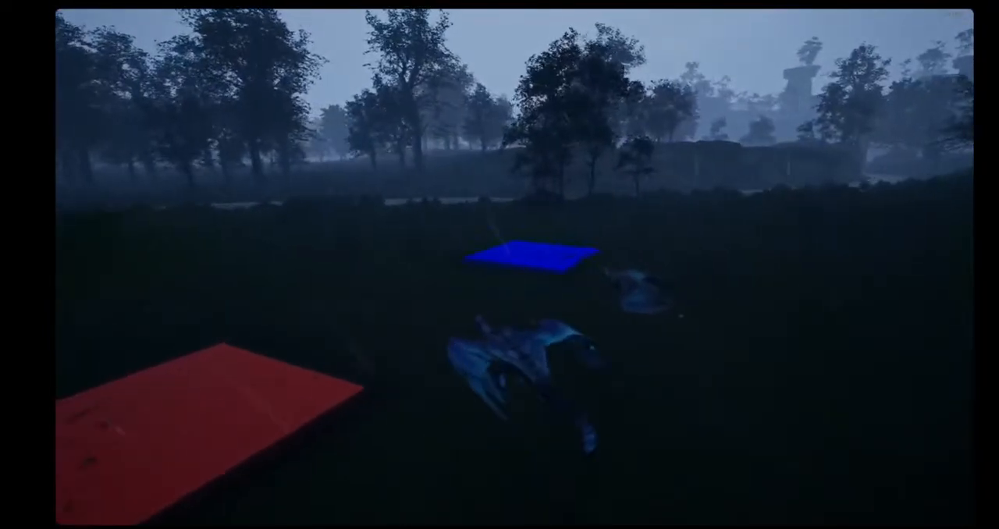
{"action": "key", "text": "w"}
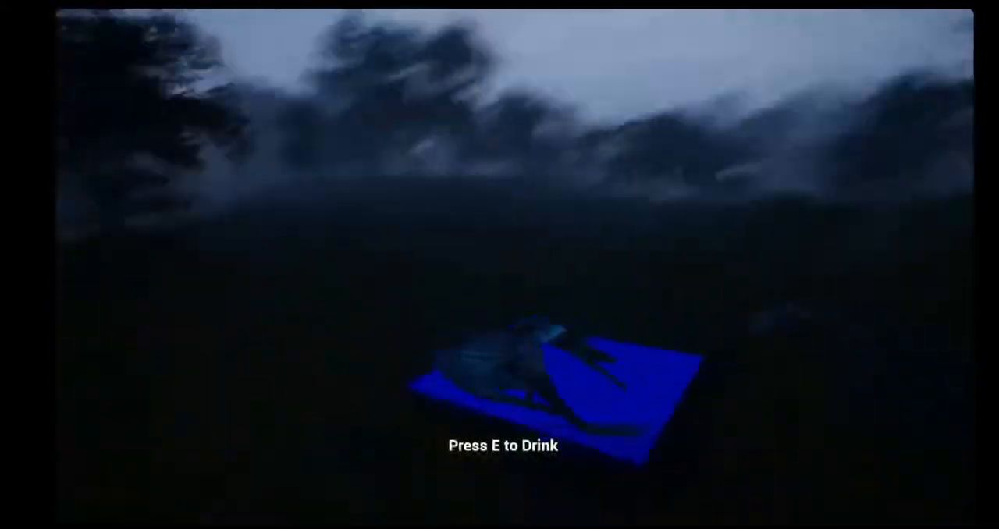
Run the dragon past the red food platform to the blue water platform and turn it back toward the food
{"action": "key", "text": "w"}
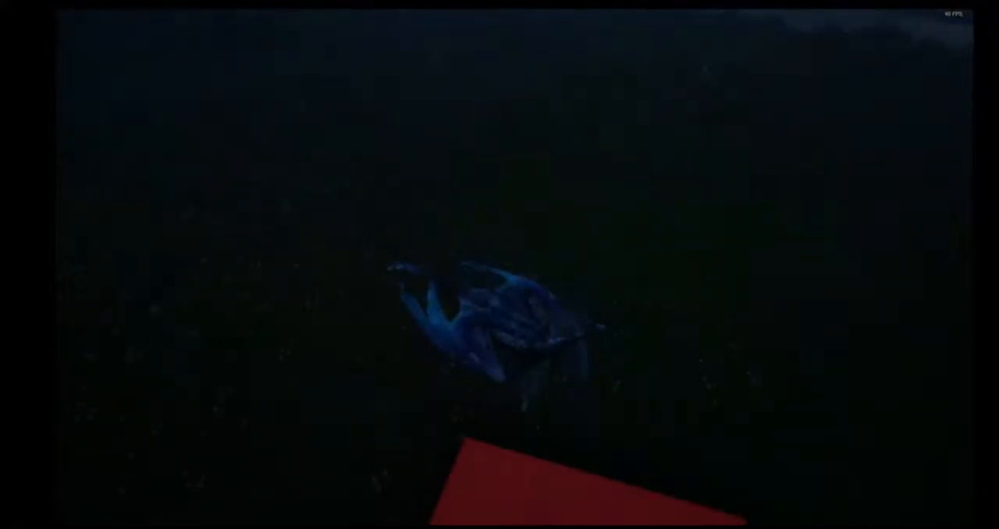
{"action": "key", "text": "w"}
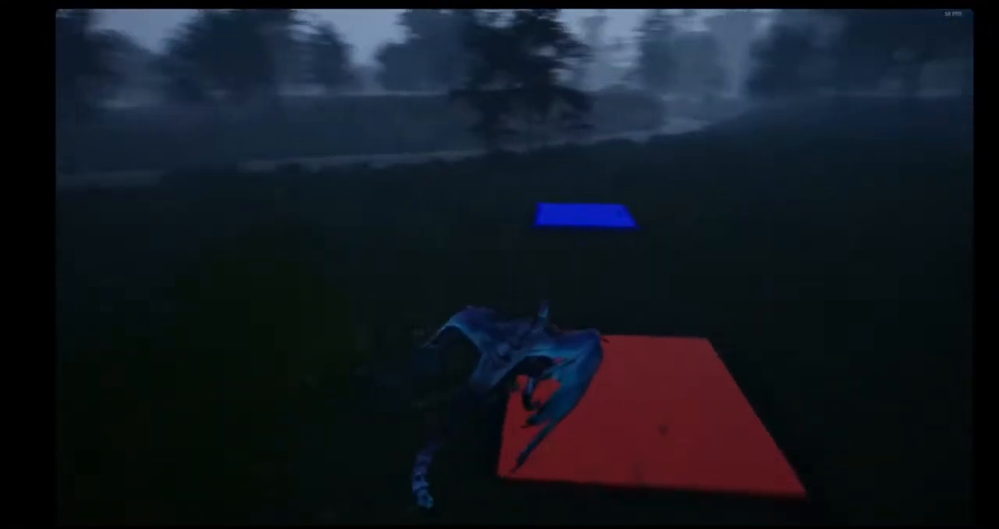
{"action": "key", "text": "w"}
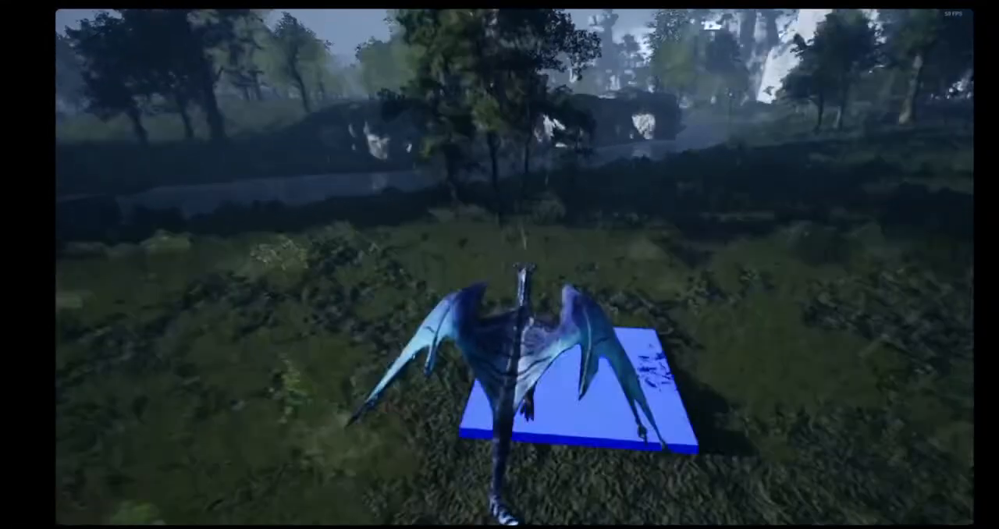
{"action": "key", "text": "w"}
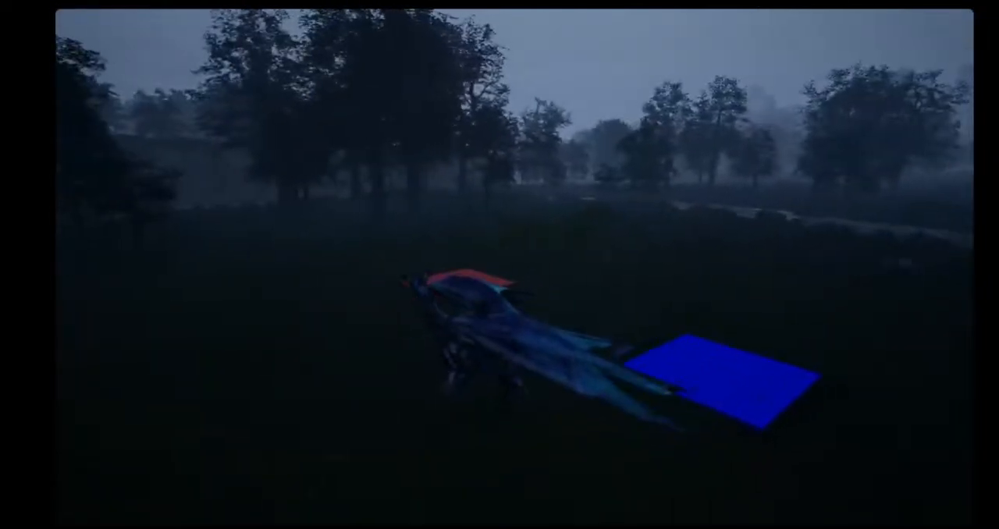
Run the dragon between the two platforms and out across the meadow toward the river
{"action": "key", "text": "w"}
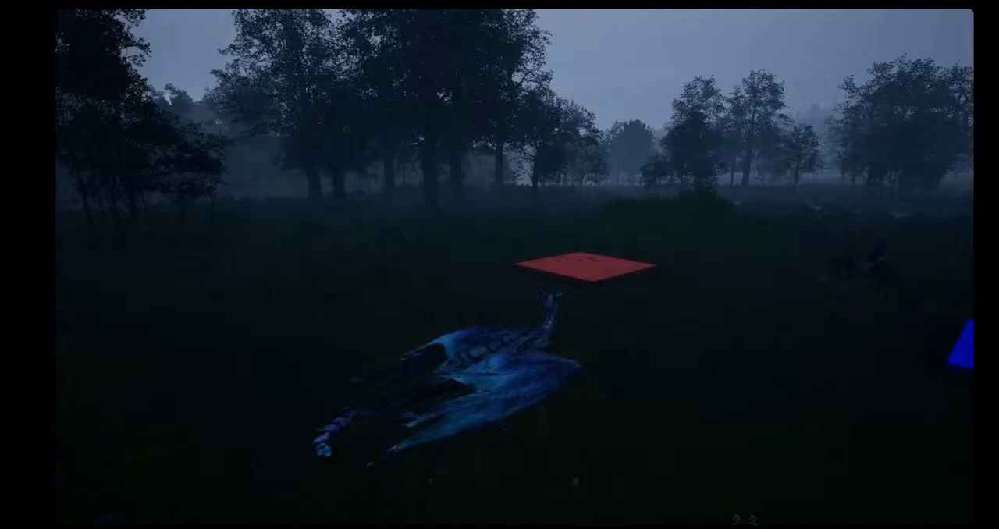
{"action": "key", "text": "w"}
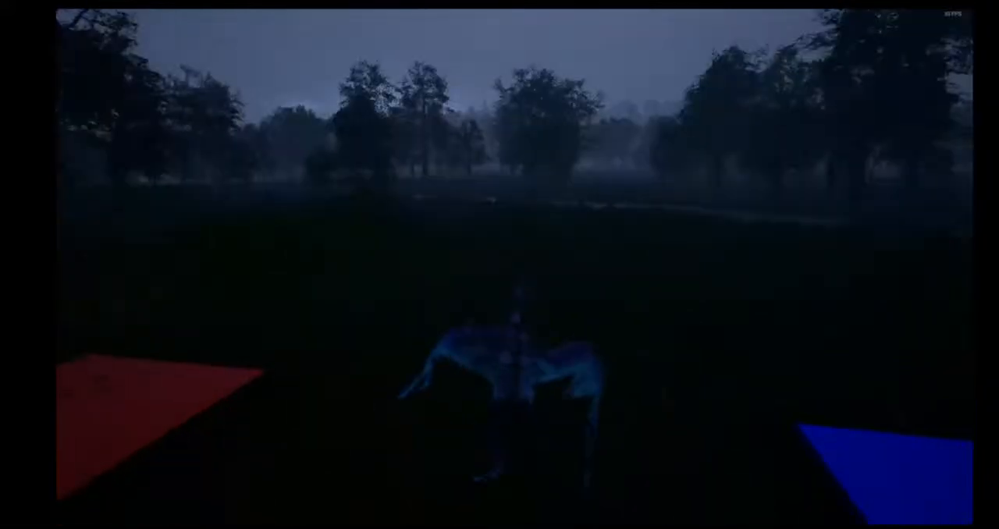
{"action": "key", "text": "w"}
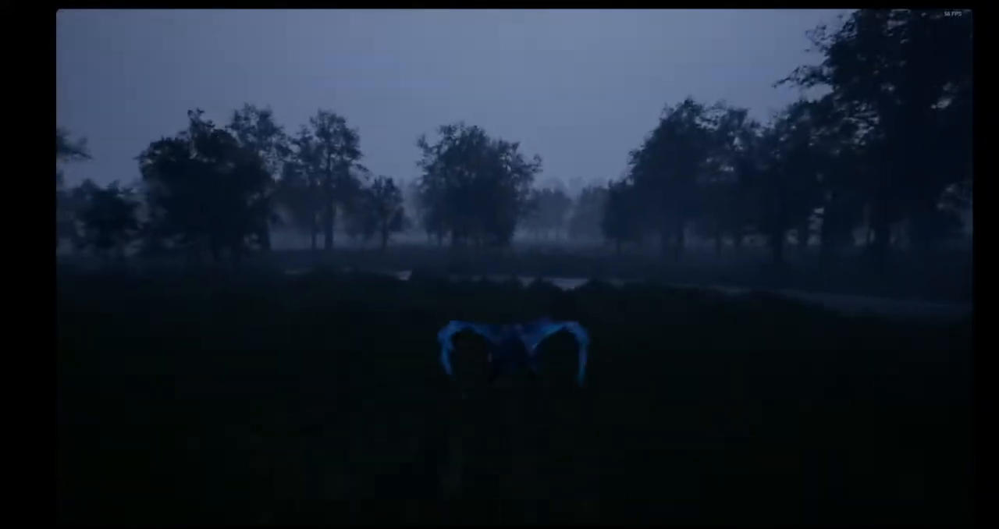
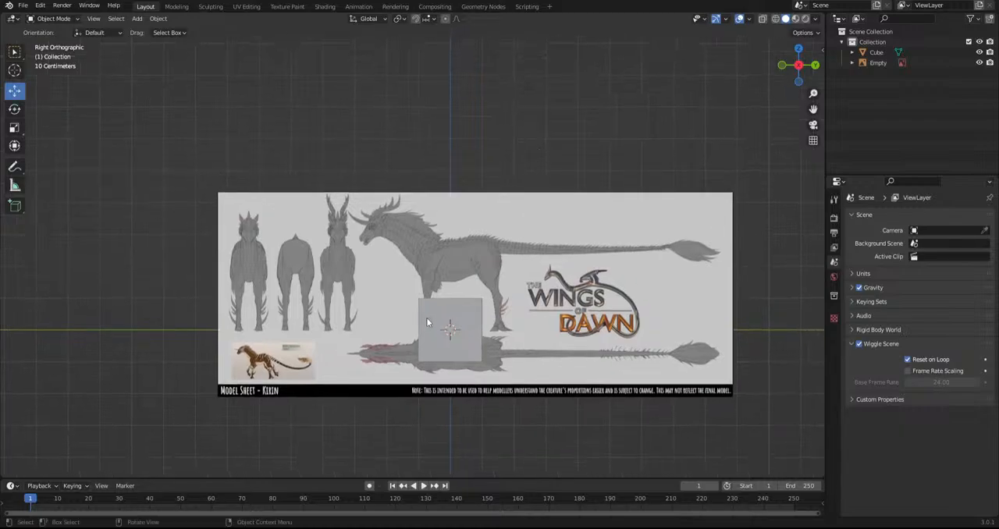
Enter Edit Mode on the cube and add one loop cut through its middle, viewed from above
{"action": "left_click", "coordinate": [449, 351]}
{"action": "scroll", "coordinate": [466, 348], "scroll_direction": "up", "scroll_amount": 2}
{"action": "left_click", "coordinate": [30, 18]}
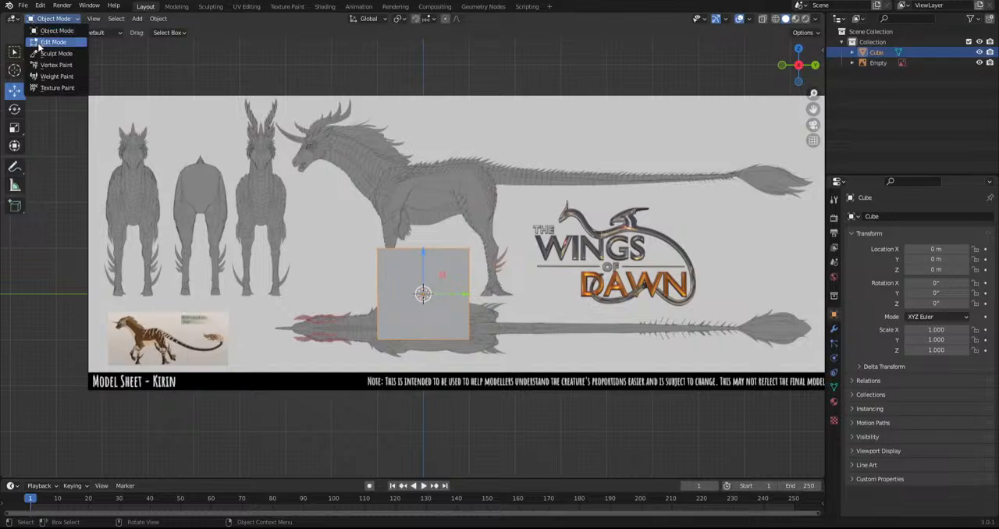
{"action": "left_click", "coordinate": [54, 42]}
{"action": "middle_click_drag", "start_coordinate": [351, 190], "coordinate": [361, 312], "text": "alt"}
{"action": "left_click", "coordinate": [14, 282]}
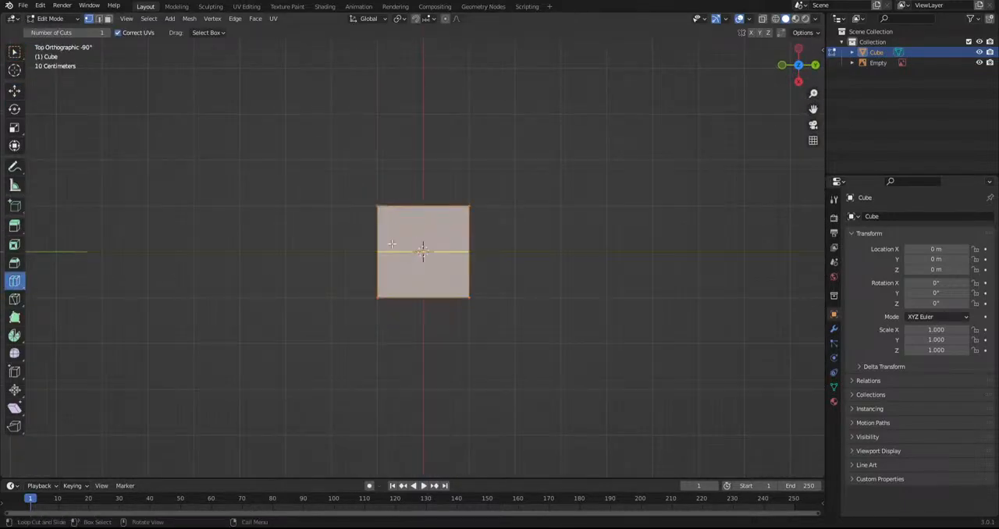
{"action": "left_click", "coordinate": [391, 244]}
Enable X-ray, delete the faces on one side of the cube's centre cut, and select the remaining half
{"action": "key", "text": "w"}
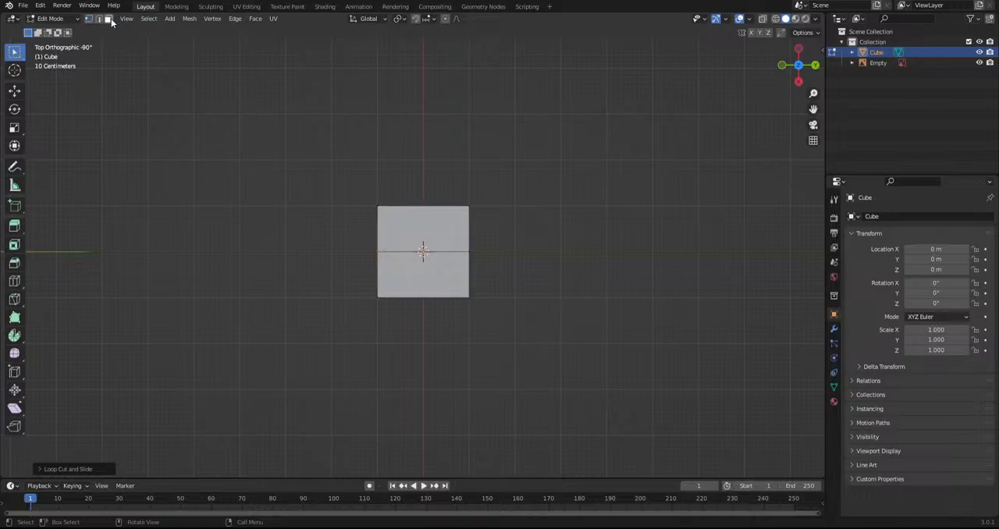
{"action": "left_click", "coordinate": [764, 21]}
{"action": "left_click_drag", "start_coordinate": [578, 149], "coordinate": [323, 242]}
{"action": "key", "text": "x"}
{"action": "left_click", "coordinate": [324, 242]}
{"action": "key", "text": "a"}
Add a Mirror modifier to the half cube on the X axis with Clipping enabled
{"action": "left_click", "coordinate": [833, 387]}
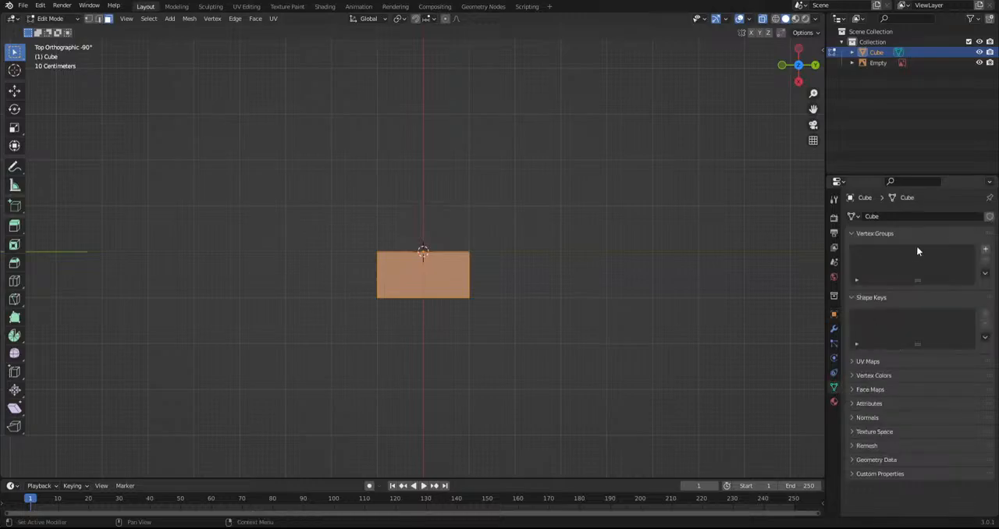
{"action": "left_click", "coordinate": [833, 403]}
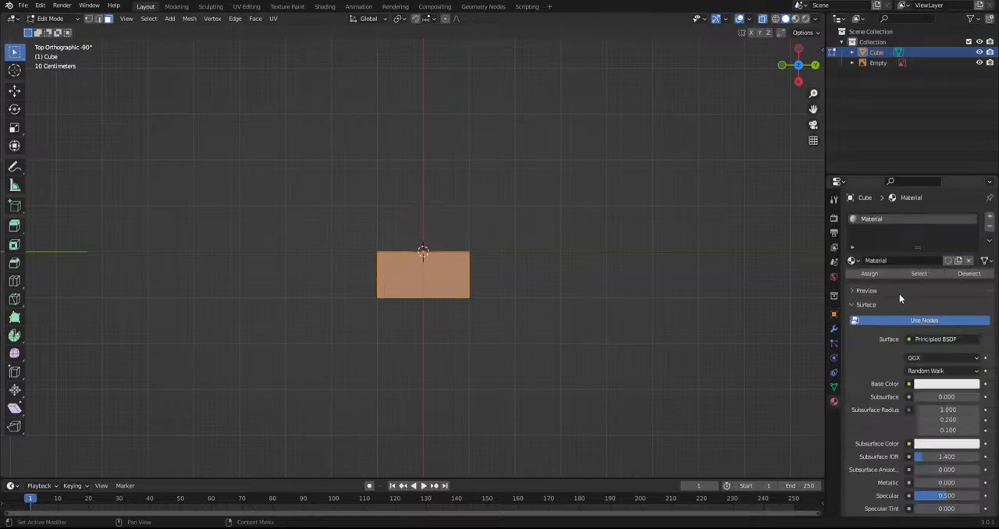
{"action": "left_click", "coordinate": [834, 387]}
{"action": "left_click", "coordinate": [834, 332]}
{"action": "left_click", "coordinate": [890, 219]}
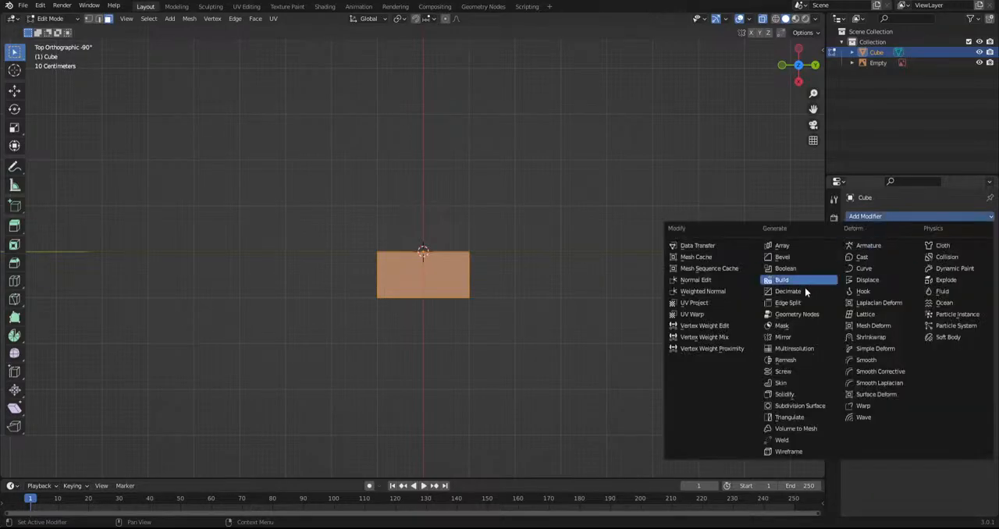
{"action": "left_click", "coordinate": [782, 336]}
{"action": "left_click", "coordinate": [908, 299]}
In right orthographic view, scale the whole half cube down and move it up to the Kirin's shoulder area
{"action": "middle_click_drag", "start_coordinate": [564, 366], "coordinate": [541, 338]}
{"action": "key", "text": "a"}
{"action": "key", "text": "KP_3"}
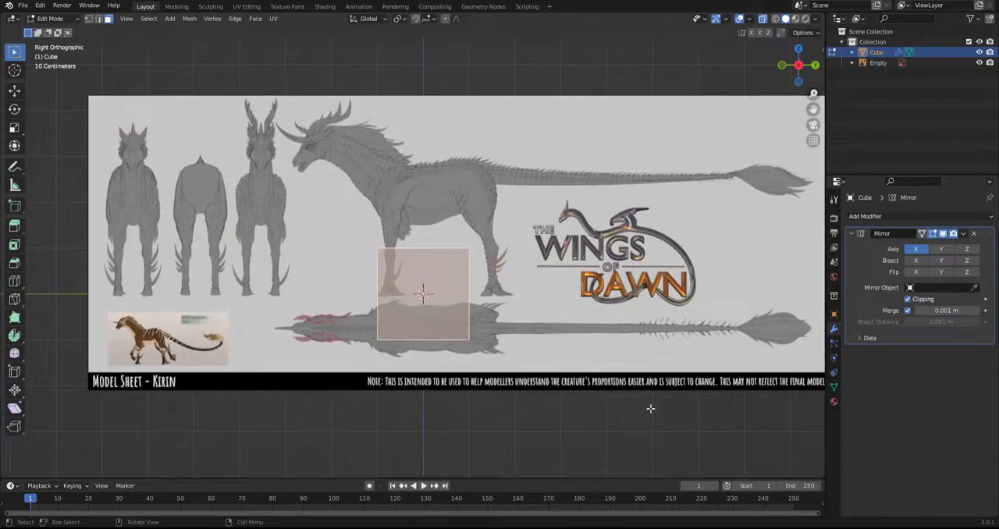
{"action": "key", "text": "s"}
{"action": "left_click", "coordinate": [575, 395]}
{"action": "key", "text": "g"}
{"action": "left_click", "coordinate": [556, 280]}
{"action": "key", "text": "s"}
{"action": "left_click", "coordinate": [501, 264]}
Shrink the half cube further and reposition it over the chest of the side-view drawing
{"action": "middle_click_drag", "start_coordinate": [499, 291], "coordinate": [515, 336], "text": "shift"}
{"action": "scroll", "coordinate": [515, 336], "scroll_direction": "up", "scroll_amount": 2}
{"action": "middle_click_drag", "start_coordinate": [524, 384], "coordinate": [558, 363], "text": "shift"}
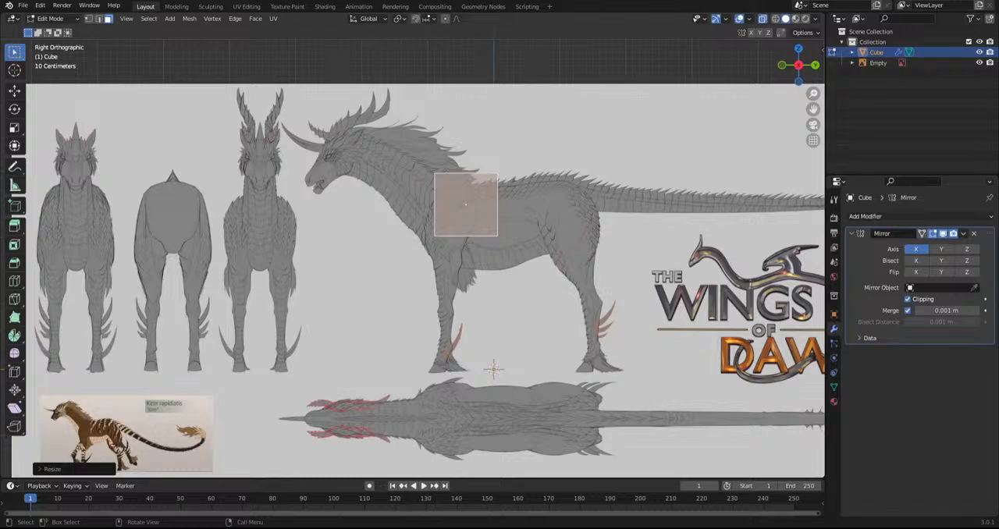
{"action": "scroll", "coordinate": [609, 236], "scroll_direction": "up", "scroll_amount": 2}
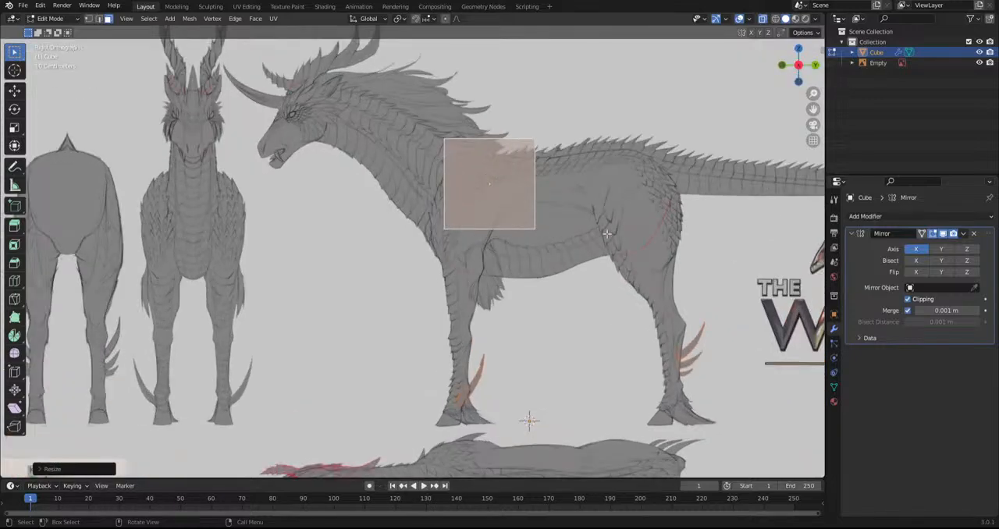
{"action": "middle_click_drag", "start_coordinate": [408, 189], "coordinate": [414, 255], "text": "shift"}
{"action": "key", "text": "s"}
{"action": "left_click", "coordinate": [587, 284]}
{"action": "key", "text": "g"}
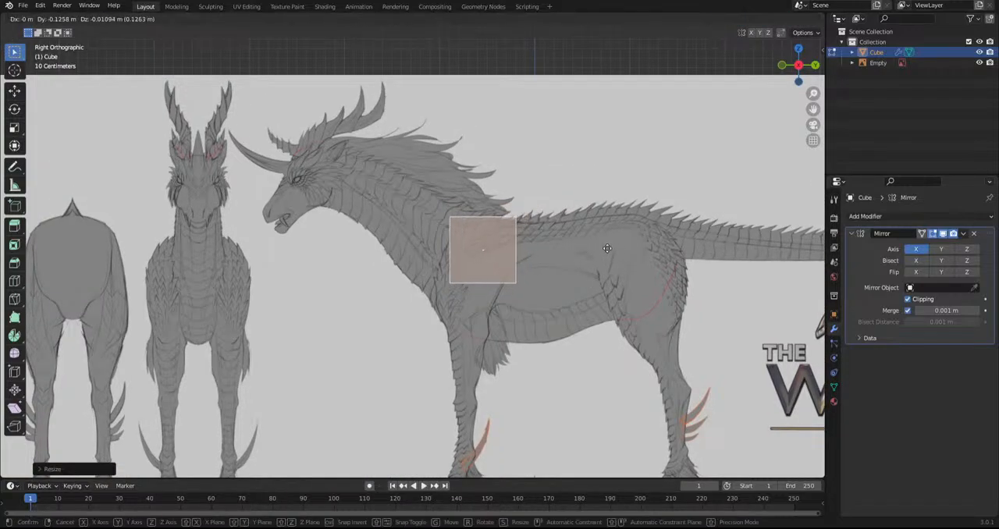
{"action": "left_click", "coordinate": [605, 272]}
Try rescaling part of the block in perspective view, and undo the change
{"action": "middle_click_drag", "start_coordinate": [573, 273], "coordinate": [438, 274]}
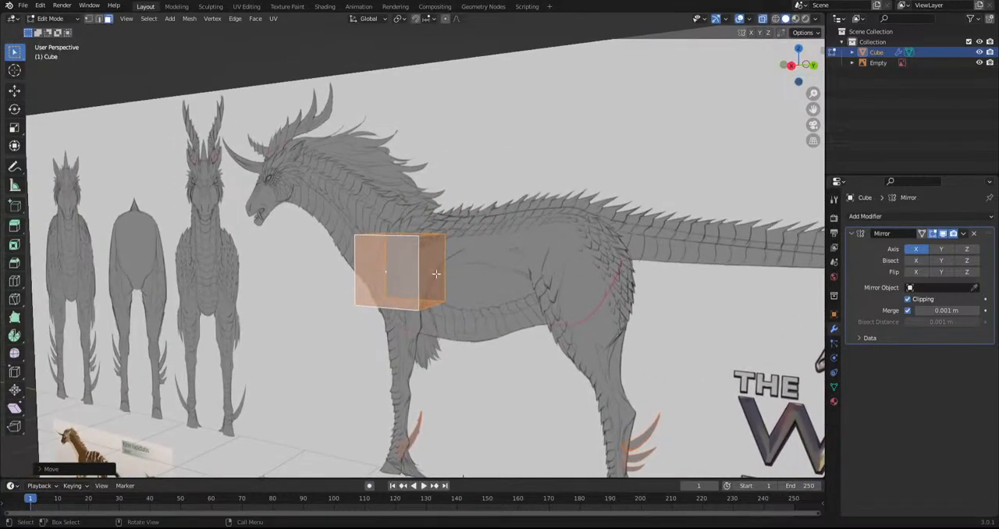
{"action": "left_click", "coordinate": [439, 271]}
{"action": "key", "text": "s"}
{"action": "left_click", "coordinate": [458, 286]}
{"action": "key", "text": "ctrl+z"}
{"action": "key", "text": "ctrl+z"}
{"action": "key", "text": "ctrl+shift+z"}
Select the whole block and move it to sit against the Kirin's chest in perspective view
{"action": "key", "text": "a"}
{"action": "mouse_move", "coordinate": [461, 258]}
{"action": "middle_mouse_down"}
{"action": "mouse_move", "coordinate": [454, 313]}
{"action": "mouse_move", "coordinate": [496, 361]}
{"action": "mouse_move", "coordinate": [462, 324]}
{"action": "mouse_move", "coordinate": [452, 273]}
{"action": "middle_mouse_up"}
{"action": "key", "text": "g"}
{"action": "left_click", "coordinate": [498, 333]}
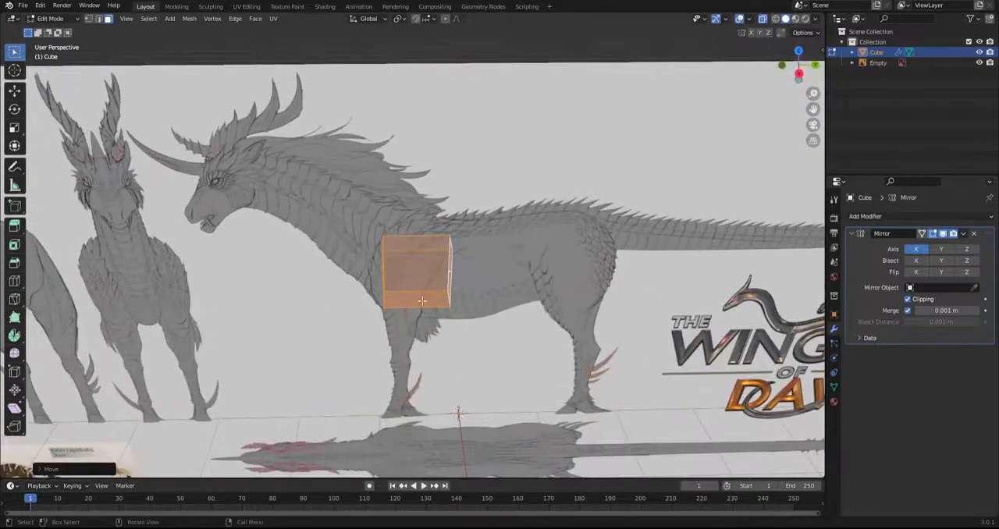
Rotate the whole block to follow the shoulder's slant, and scale and move it to fill the chest outline
{"action": "left_click", "coordinate": [423, 300]}
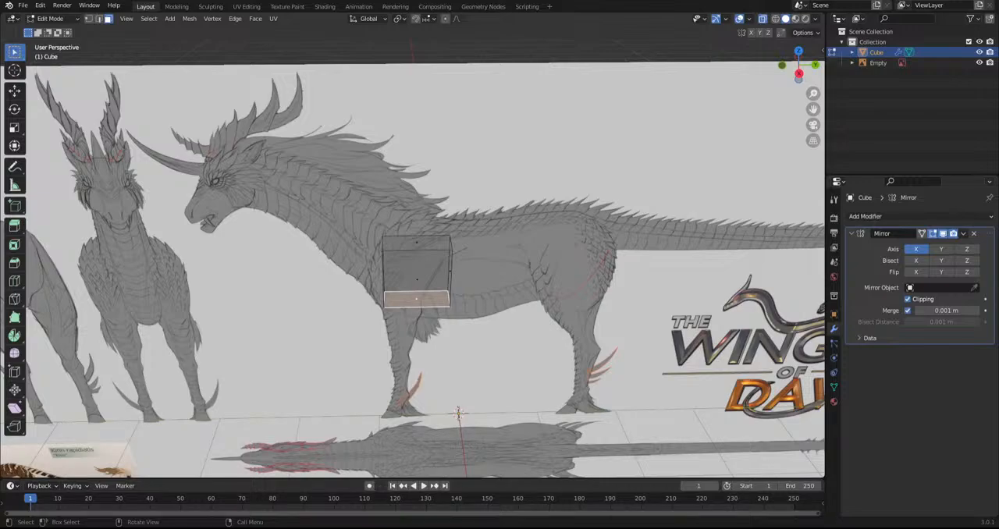
{"action": "middle_click_drag", "start_coordinate": [417, 285], "coordinate": [442, 266]}
{"action": "key", "text": "KP_3"}
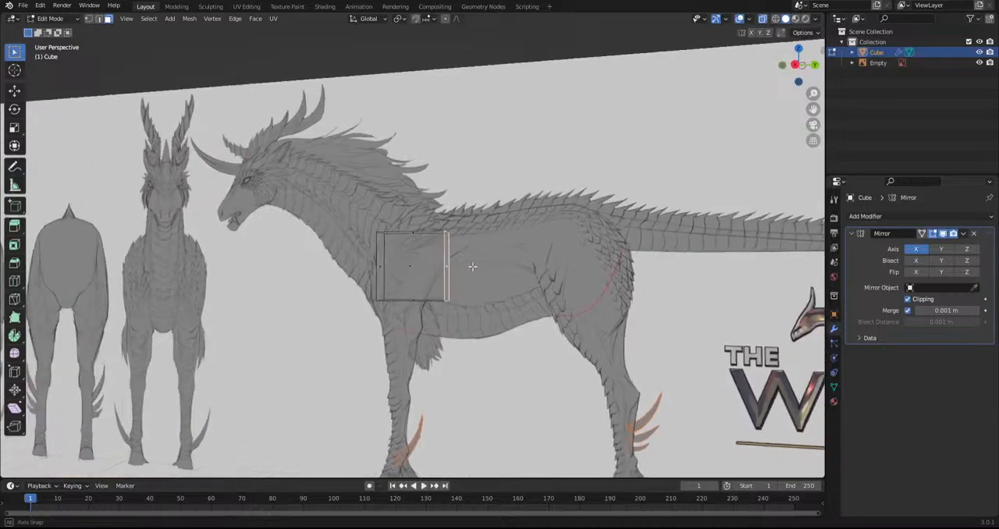
{"action": "key", "text": "a"}
{"action": "key", "text": "r"}
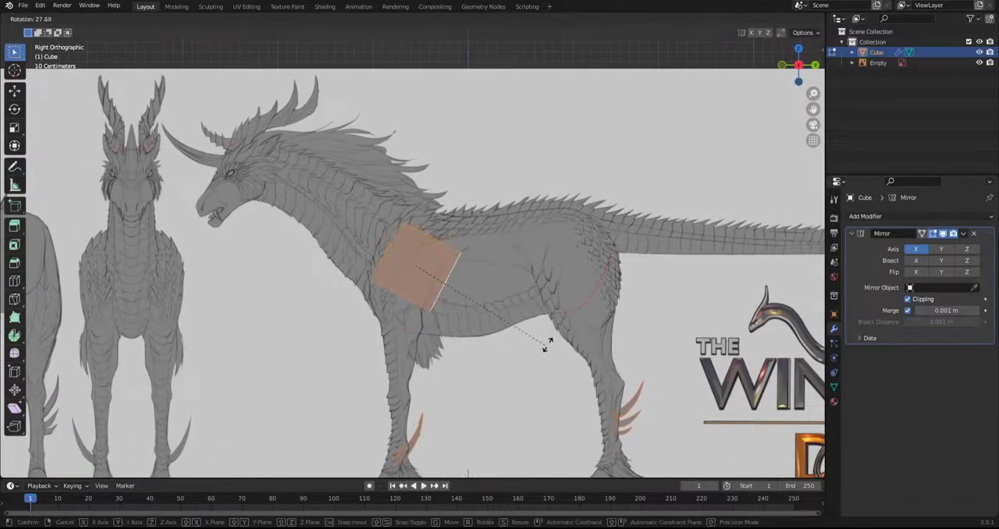
{"action": "left_click", "coordinate": [550, 338]}
{"action": "key", "text": "s"}
{"action": "left_click", "coordinate": [580, 370]}
{"action": "key", "text": "g"}
{"action": "left_click", "coordinate": [575, 372]}
Move and scale the block's rear face to fit from the withers down to the top of the front leg
{"action": "middle_click_drag", "start_coordinate": [575, 372], "coordinate": [529, 362]}
{"action": "left_click", "coordinate": [456, 274]}
{"action": "key", "text": "KP_3"}
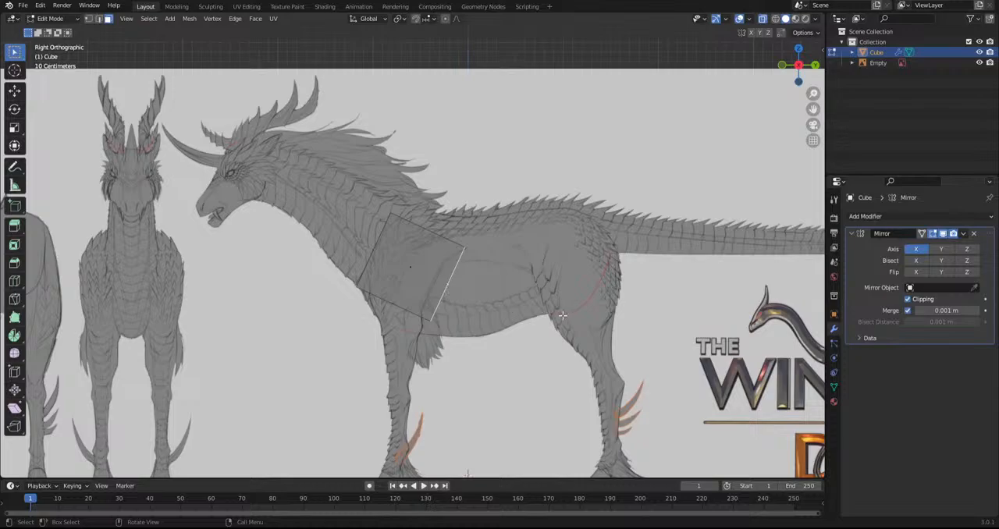
{"action": "key", "text": "g"}
{"action": "left_click", "coordinate": [526, 302]}
{"action": "key", "text": "s"}
{"action": "left_click", "coordinate": [595, 319]}
Extrude the rear face past the front leg, and rotate, scale and move it nearly upright between back and belly
{"action": "key", "text": "e"}
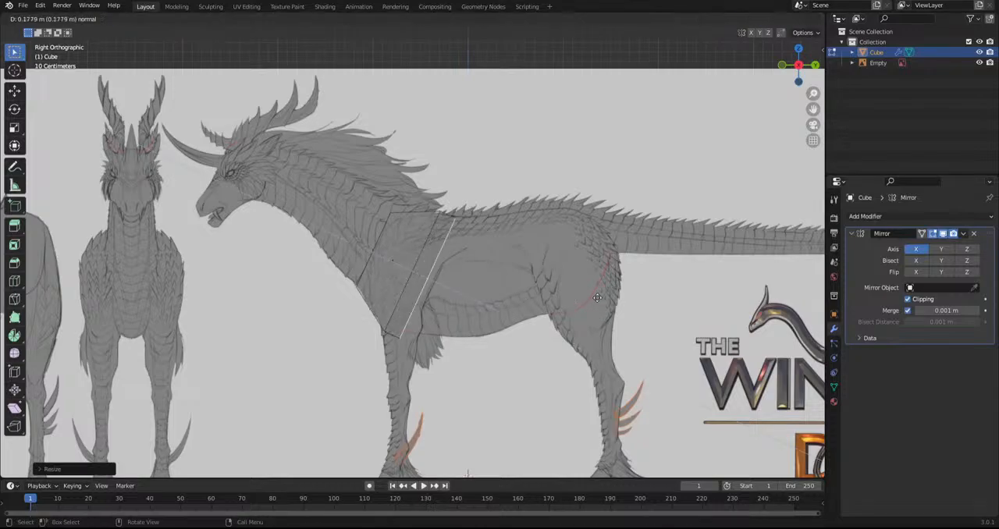
{"action": "left_click", "coordinate": [618, 301]}
{"action": "key", "text": "r"}
{"action": "left_click", "coordinate": [615, 250]}
{"action": "key", "text": "g"}
{"action": "left_click", "coordinate": [607, 273]}
{"action": "key", "text": "s"}
{"action": "left_click", "coordinate": [647, 307]}
{"action": "key", "text": "g"}
{"action": "left_click", "coordinate": [646, 305]}
{"action": "key", "text": "s"}
{"action": "left_click", "coordinate": [656, 308]}
Extrude the rear face to the middle of the belly, and rotate, scale and place it within the torso outline
{"action": "key", "text": "e"}
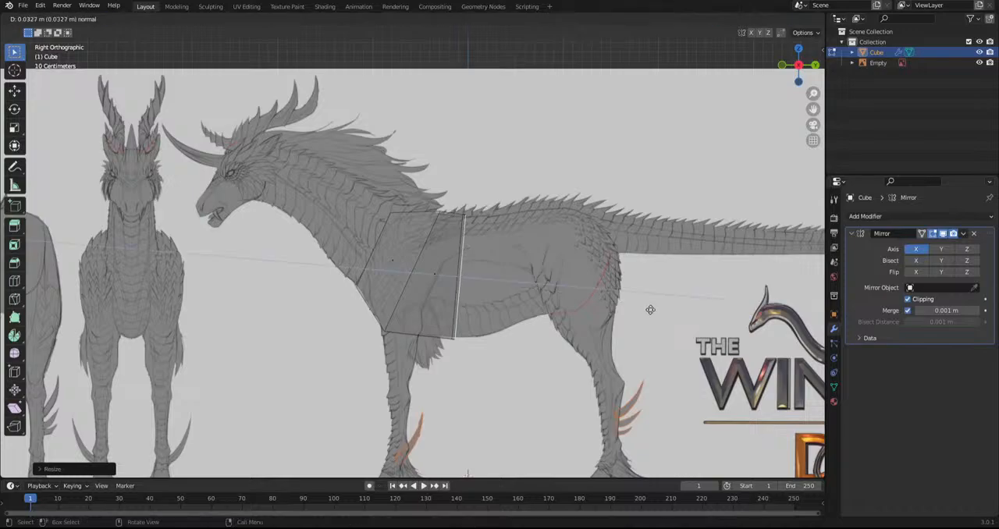
{"action": "left_click", "coordinate": [704, 305]}
{"action": "key", "text": "r"}
{"action": "left_click", "coordinate": [673, 307]}
{"action": "key", "text": "g"}
{"action": "left_click", "coordinate": [658, 314]}
{"action": "key", "text": "s"}
{"action": "left_click", "coordinate": [641, 313]}
{"action": "key", "text": "g"}
{"action": "left_click", "coordinate": [626, 313]}
Extrude the torso's rear face in two more segments, to the flank and over the hip
{"action": "key", "text": "e"}
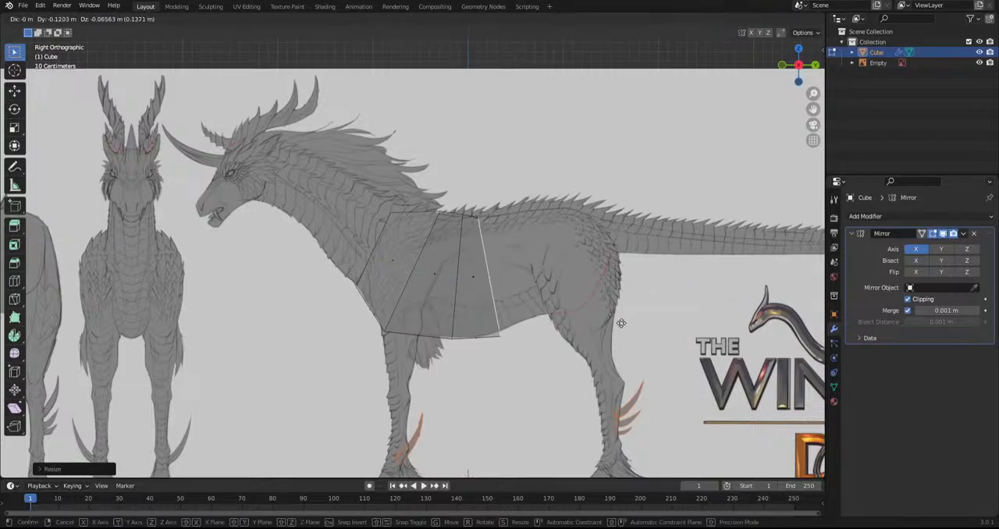
{"action": "left_click", "coordinate": [654, 305]}
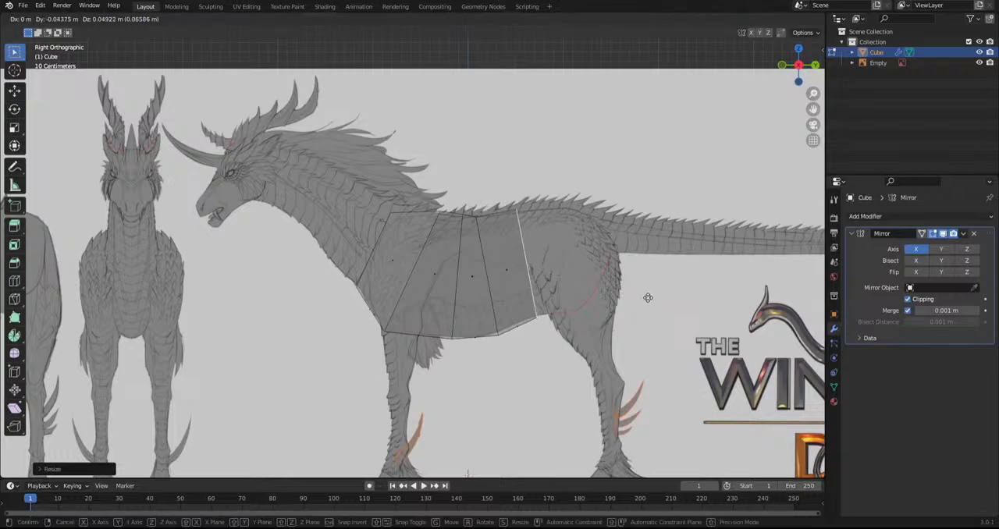
{"action": "key", "text": "e"}
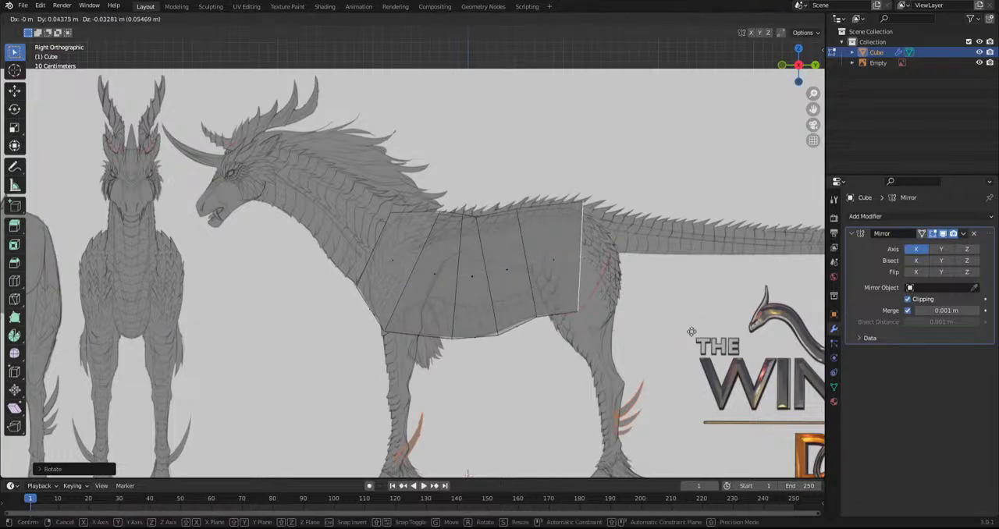
{"action": "left_click", "coordinate": [687, 332]}
Extend the torso with a rump segment, and rotate, scale and move its end face to fit the hindquarters
{"action": "key", "text": "r"}
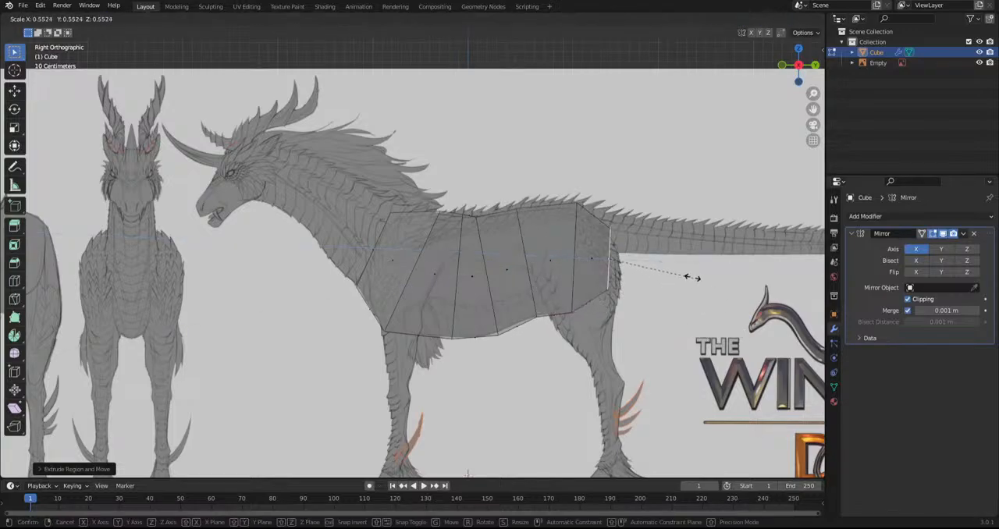
{"action": "left_click", "coordinate": [709, 229]}
{"action": "key", "text": "ctrl+z"}
{"action": "key", "text": "r"}
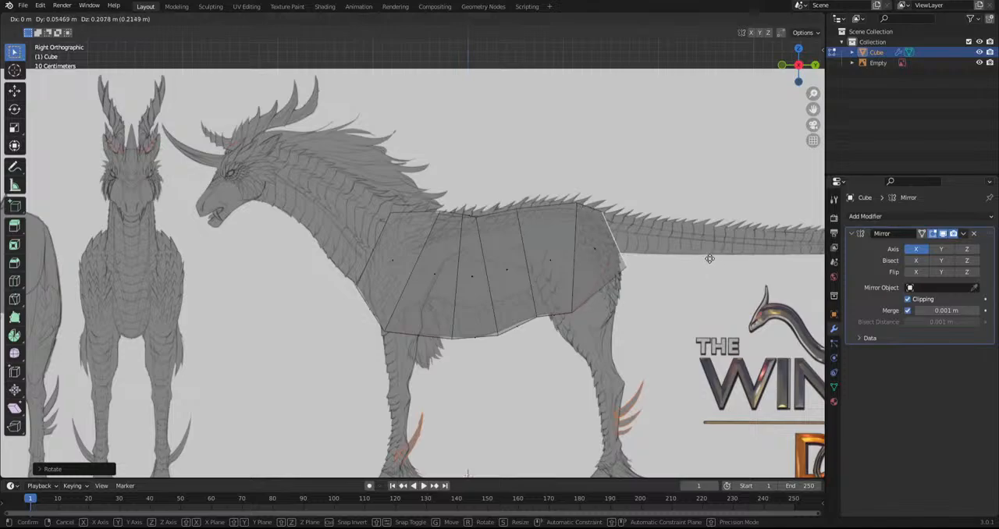
{"action": "left_click", "coordinate": [708, 306]}
{"action": "key", "text": "g"}
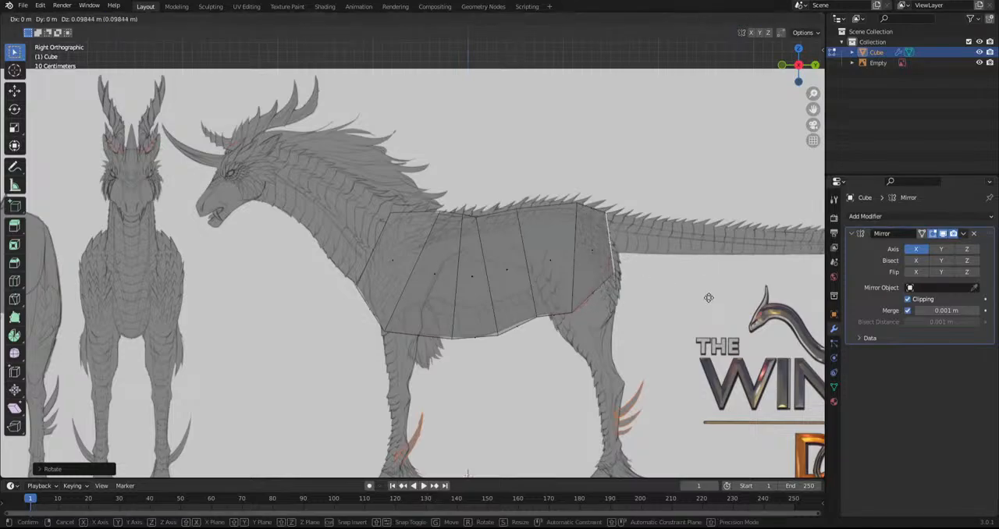
{"action": "left_click", "coordinate": [692, 311]}
{"action": "key", "text": "s"}
{"action": "left_click", "coordinate": [713, 317]}
{"action": "key", "text": "g"}
{"action": "left_click", "coordinate": [711, 313]}
Extrude a short segment to the tail base, and scale it down, move it and tilt it to match the tail
{"action": "key", "text": "e"}
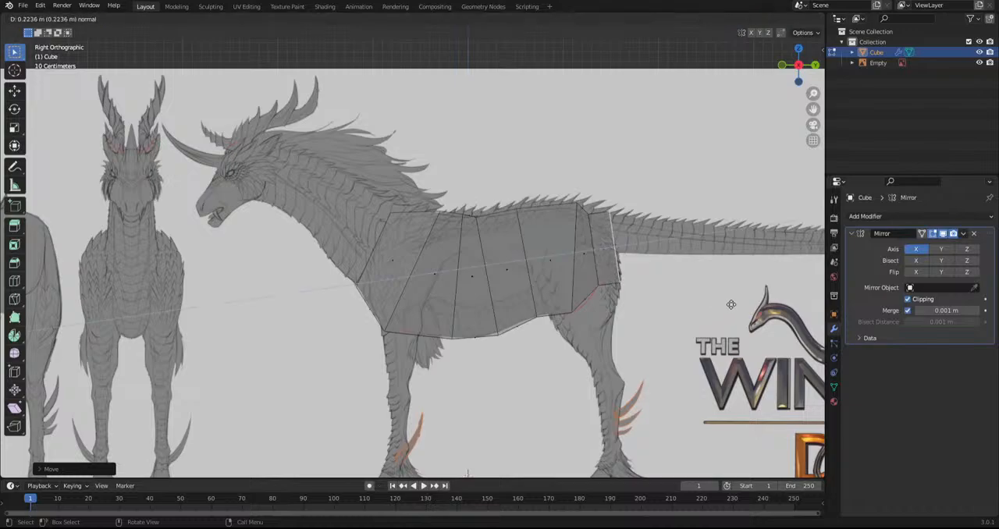
{"action": "left_click", "coordinate": [731, 303]}
{"action": "key", "text": "s"}
{"action": "left_click", "coordinate": [678, 258]}
{"action": "key", "text": "g"}
{"action": "left_click", "coordinate": [673, 242]}
{"action": "key", "text": "r"}
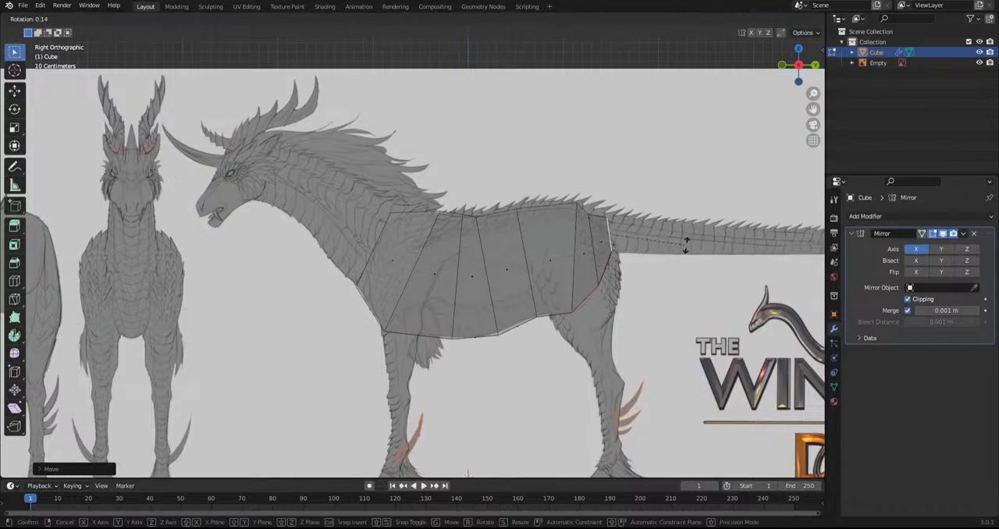
{"action": "left_click", "coordinate": [707, 223]}
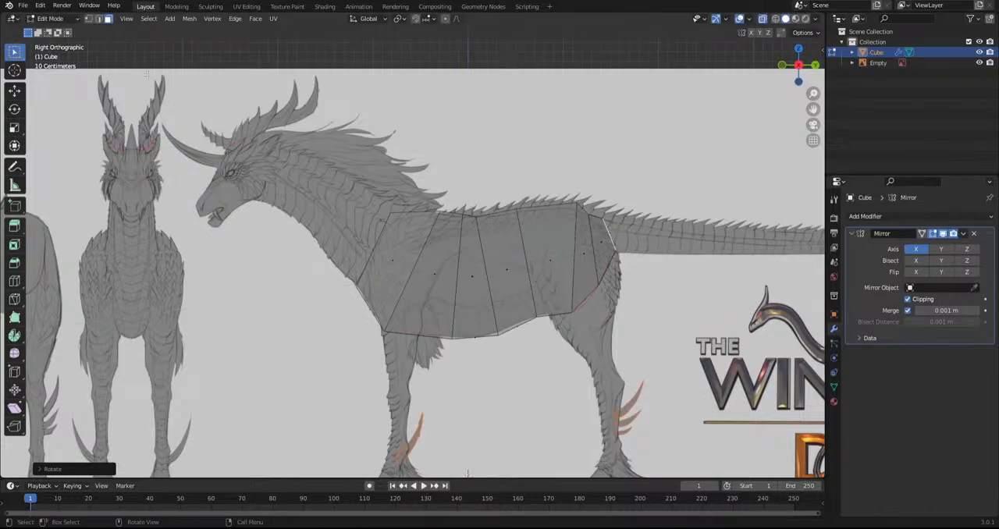
Switch to edge selection, and adjust and reposition the hip cross-section to follow the back and belly lines
{"action": "left_click", "coordinate": [99, 19]}
{"action": "left_click", "coordinate": [575, 258], "text": "alt"}
{"action": "key", "text": "s"}
{"action": "left_click", "coordinate": [726, 275]}
{"action": "key", "text": "g"}
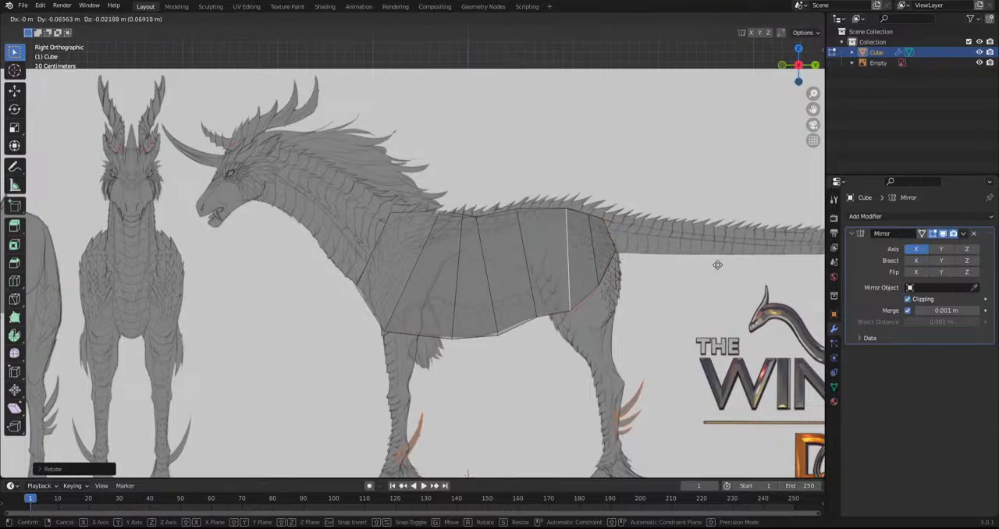
{"action": "left_click", "coordinate": [717, 265]}
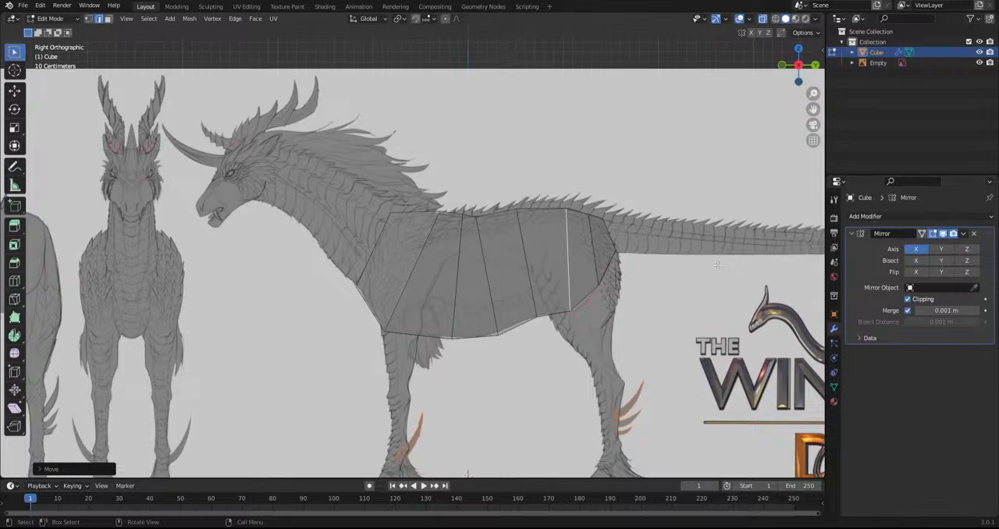
Switch to face selection, pick the block's front chest face, and rotate and move it to the base of the neck
{"action": "middle_click_drag", "start_coordinate": [717, 265], "coordinate": [217, 136]}
{"action": "left_click", "coordinate": [108, 18]}
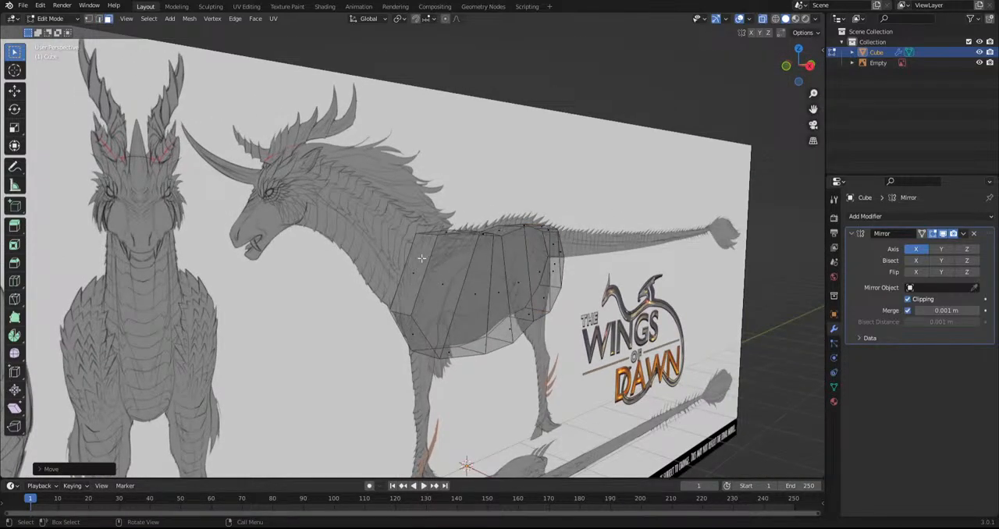
{"action": "left_click", "coordinate": [422, 257]}
{"action": "key", "text": "KP_3"}
{"action": "key", "text": "g"}
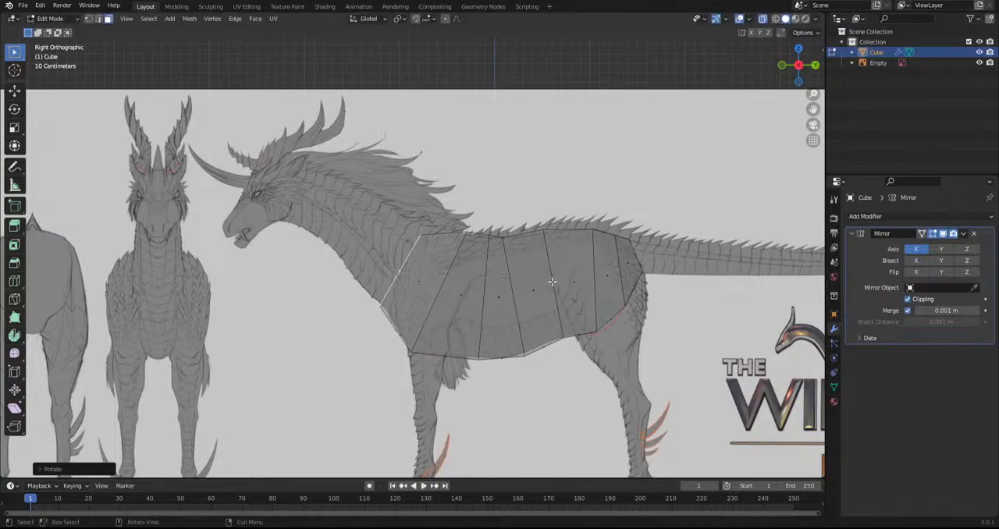
{"action": "left_click", "coordinate": [557, 279]}
Extrude the front face up along the lower neck, and rotate, scale and move it to match the neck's width
{"action": "key", "text": "e"}
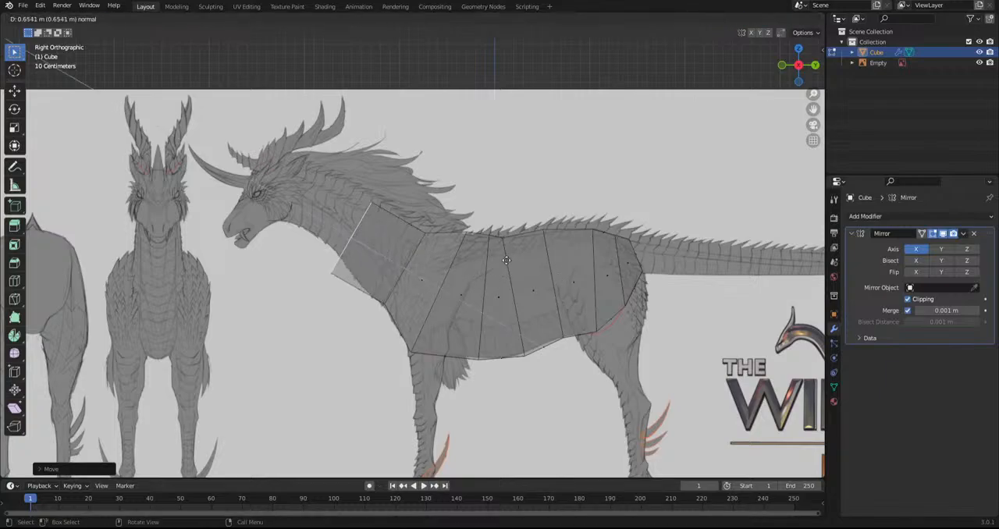
{"action": "left_click", "coordinate": [474, 226]}
{"action": "key", "text": "r"}
{"action": "left_click", "coordinate": [499, 234]}
{"action": "key", "text": "s"}
{"action": "left_click", "coordinate": [451, 222]}
{"action": "key", "text": "g"}
{"action": "left_click", "coordinate": [485, 231]}
Continue extruding the neck up to the back of the head, scaling, rotating and placing the end face behind the jaw
{"action": "key", "text": "e"}
{"action": "left_click", "coordinate": [507, 221]}
{"action": "key", "text": "s"}
{"action": "left_click", "coordinate": [541, 166]}
{"action": "key", "text": "r"}
{"action": "left_click", "coordinate": [478, 114]}
{"action": "key", "text": "g"}
{"action": "left_click", "coordinate": [345, 179]}
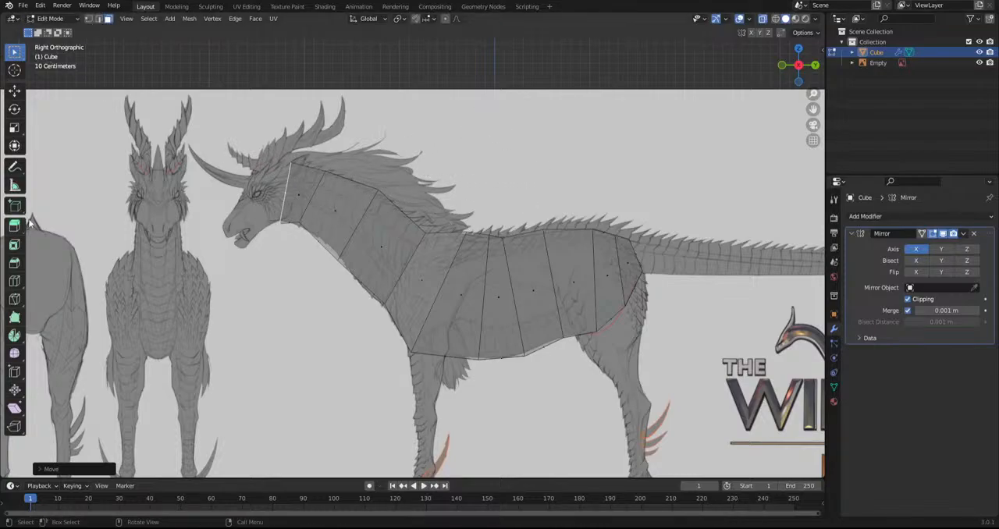
Switch to edge selection and scale the two upper neck cross-sections to match the neck's outline
{"action": "middle_click_drag", "start_coordinate": [151, 124], "coordinate": [219, 157], "text": "shift"}
{"action": "scroll", "coordinate": [337, 176], "scroll_direction": "up", "scroll_amount": 1}
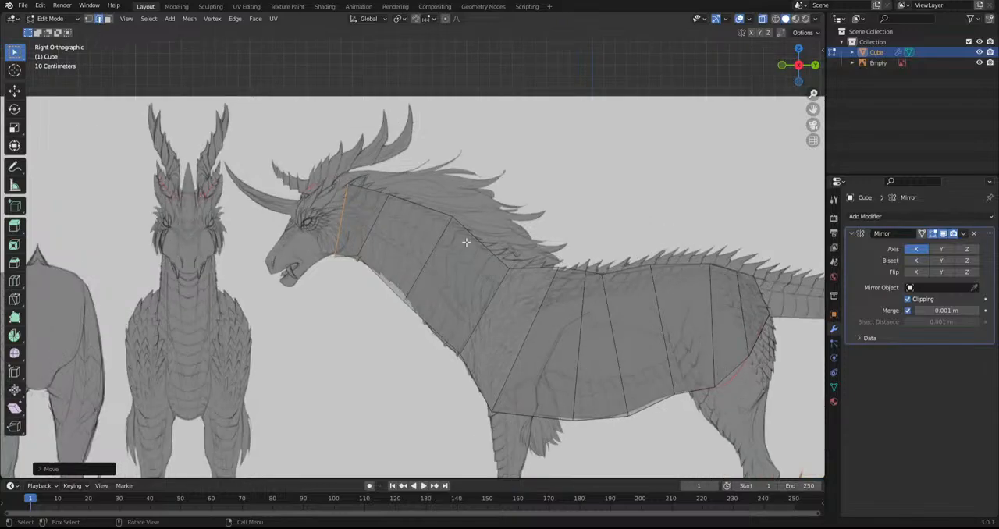
{"action": "left_click", "coordinate": [373, 234], "text": "alt+shift"}
{"action": "key", "text": "s"}
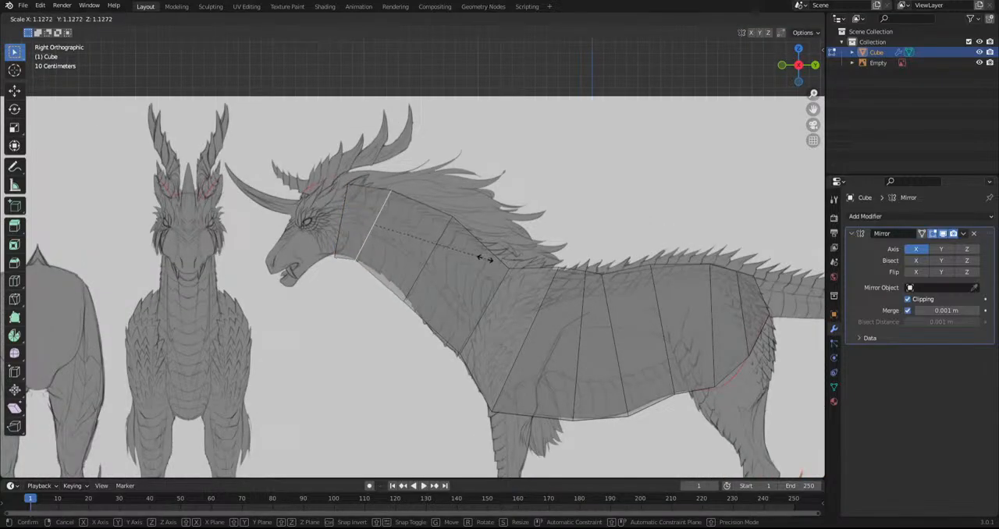
{"action": "left_click", "coordinate": [484, 257]}
{"action": "left_click", "coordinate": [428, 261], "text": "alt"}
{"action": "key", "text": "s"}
{"action": "left_click", "coordinate": [572, 303]}
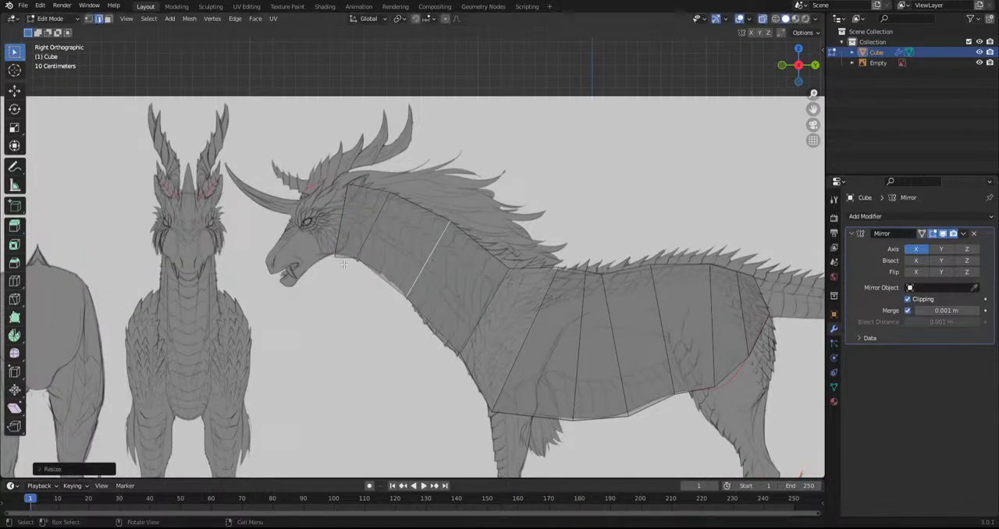
Switch to face selection, pick the end face of the neck and scale it down to fit the back of the head
{"action": "middle_click_drag", "start_coordinate": [572, 303], "coordinate": [299, 231]}
{"action": "key", "text": "3"}
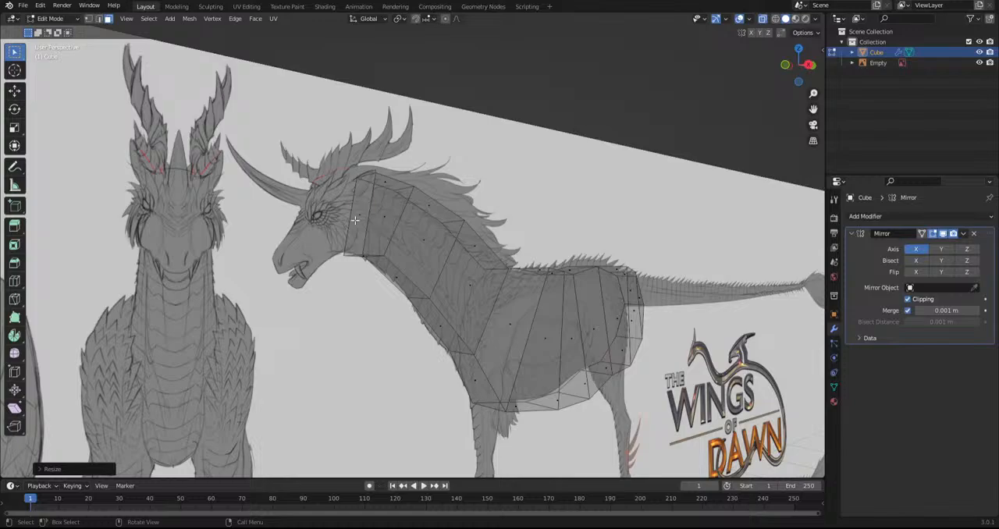
{"action": "left_click", "coordinate": [354, 221], "text": "alt"}
{"action": "key", "text": "KP_3"}
{"action": "key", "text": "s"}
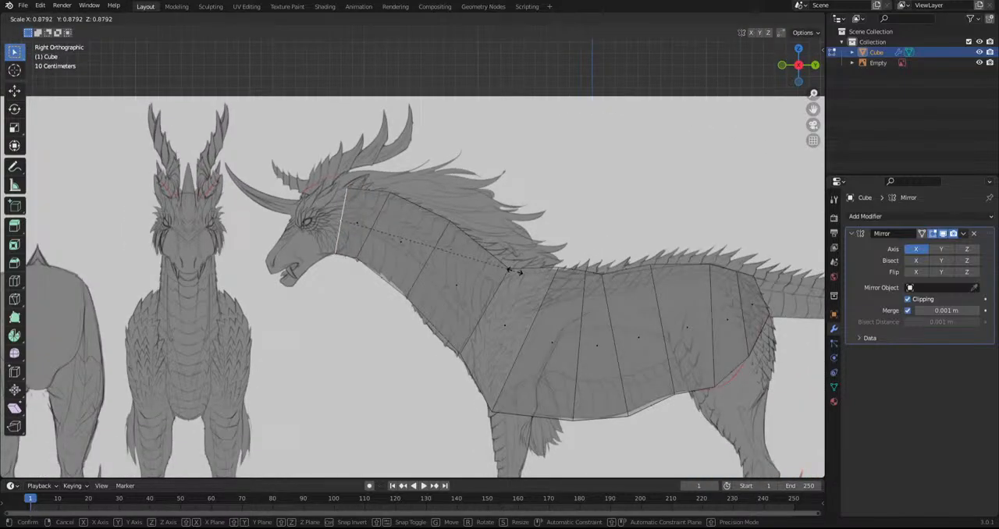
{"action": "left_click", "coordinate": [515, 271]}
Extend the end face in two segments through the skull, rotating and moving it into line with the brow and jaw
{"action": "key", "text": "r"}
{"action": "left_click", "coordinate": [501, 268]}
{"action": "key", "text": "g"}
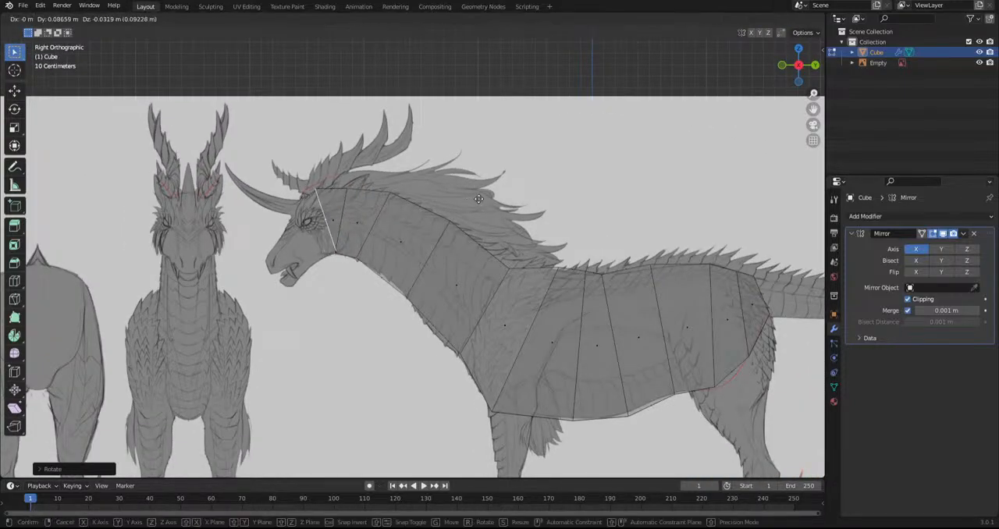
{"action": "left_click", "coordinate": [492, 260]}
{"action": "key", "text": "r"}
{"action": "left_click", "coordinate": [448, 170]}
{"action": "key", "text": "g"}
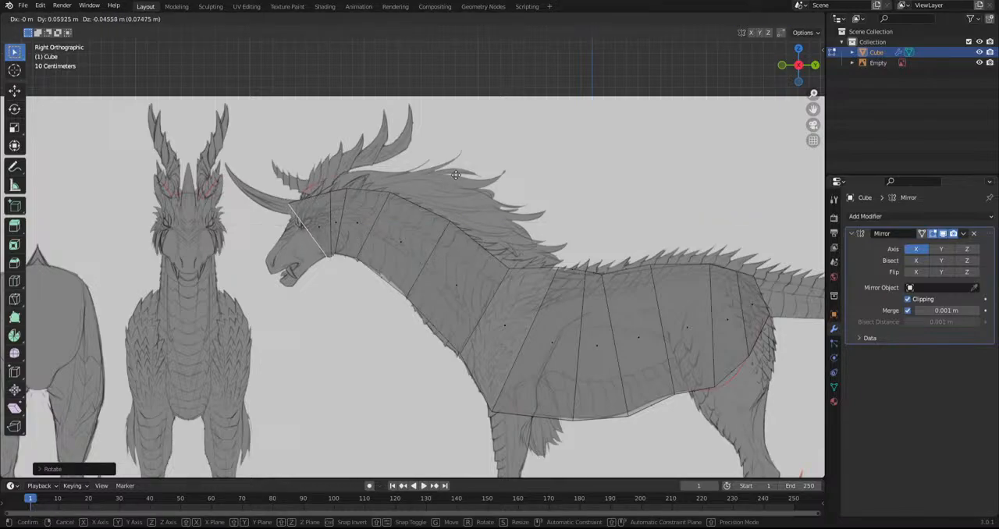
{"action": "left_click", "coordinate": [473, 184]}
Extrude the face from the brow to mid-muzzle, scaling and moving it to follow the nose and jaw lines
{"action": "key", "text": "e"}
{"action": "left_click", "coordinate": [485, 236]}
{"action": "key", "text": "s"}
{"action": "left_click", "coordinate": [407, 223]}
{"action": "key", "text": "g"}
{"action": "left_click", "coordinate": [420, 237]}
Extrude the muzzle to the tip of the snout, scaling and placing the end face over the mouth
{"action": "key", "text": "e"}
{"action": "left_click", "coordinate": [420, 238]}
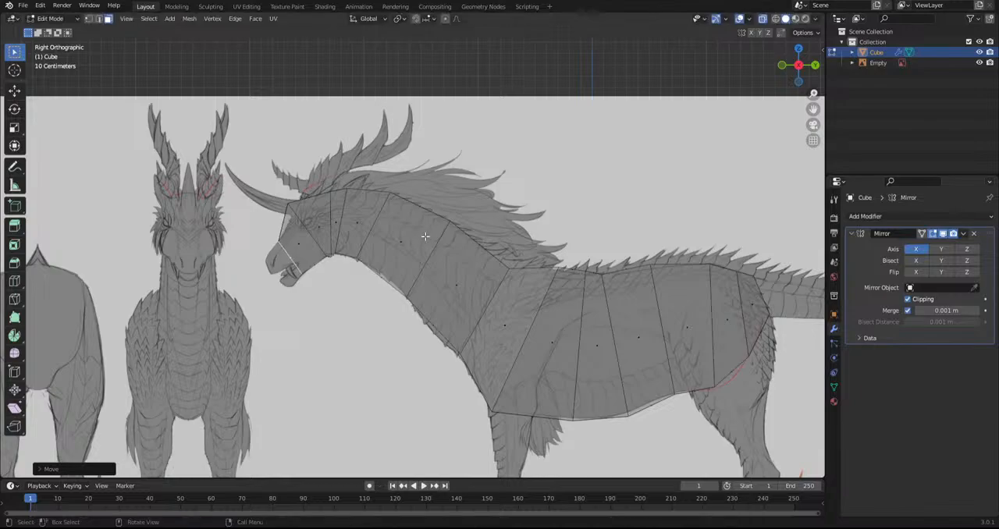
{"action": "key", "text": "s"}
{"action": "left_click", "coordinate": [398, 256]}
{"action": "key", "text": "g"}
{"action": "left_click", "coordinate": [395, 265]}
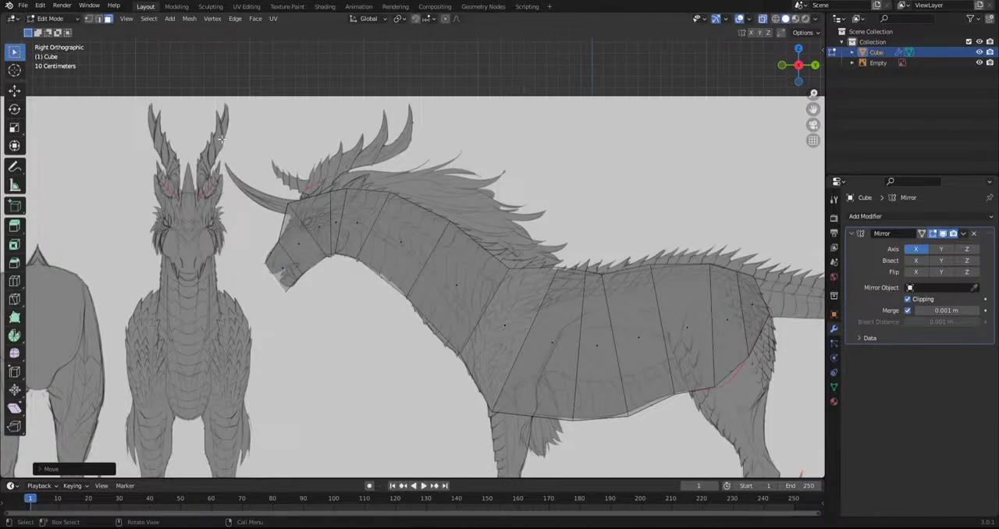
{"action": "middle_click_drag", "start_coordinate": [307, 229], "coordinate": [323, 242], "text": "shift"}
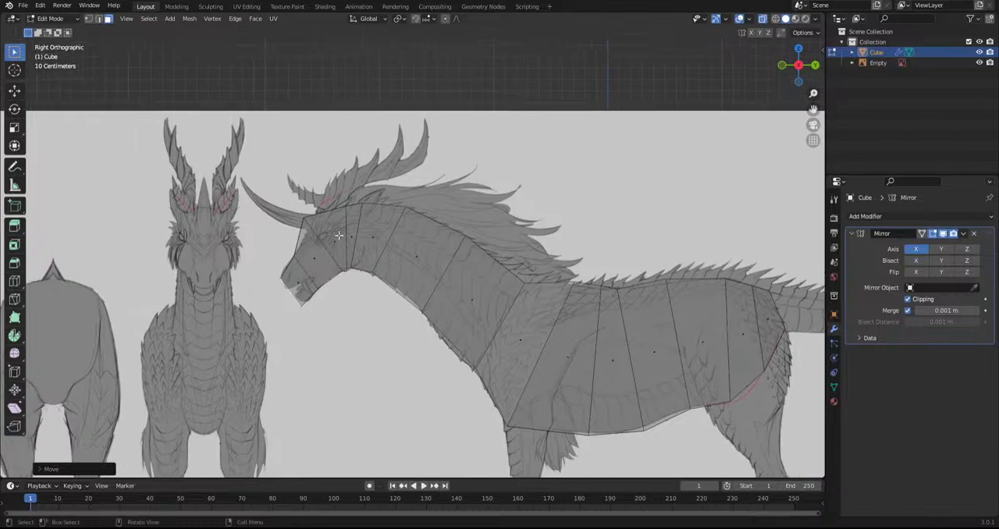
Add lengthwise loop cuts along the side and the back of the body, running from head to rump
{"action": "middle_click_drag", "start_coordinate": [493, 349], "coordinate": [356, 329], "text": "shift"}
{"action": "left_click", "coordinate": [14, 285]}
{"action": "left_click", "coordinate": [464, 302]}
{"action": "middle_click_drag", "start_coordinate": [425, 304], "coordinate": [419, 342]}
{"action": "left_click", "coordinate": [444, 285]}
Select the whole mesh and smooth its vertices to round off the body, neck and head
{"action": "middle_click_drag", "start_coordinate": [526, 425], "coordinate": [105, 334]}
{"action": "key", "text": "a"}
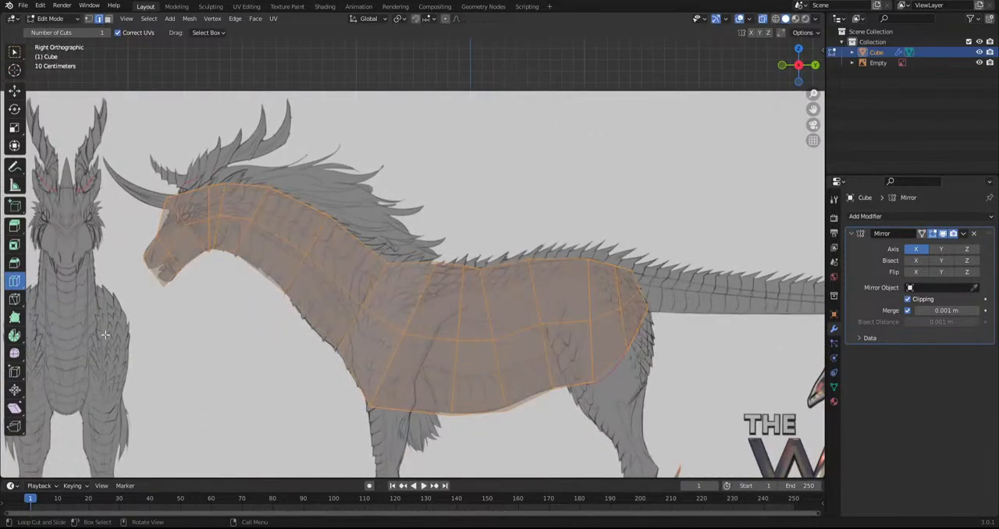
{"action": "left_click", "coordinate": [14, 353]}
{"action": "left_click_drag", "start_coordinate": [380, 280], "coordinate": [532, 316]}
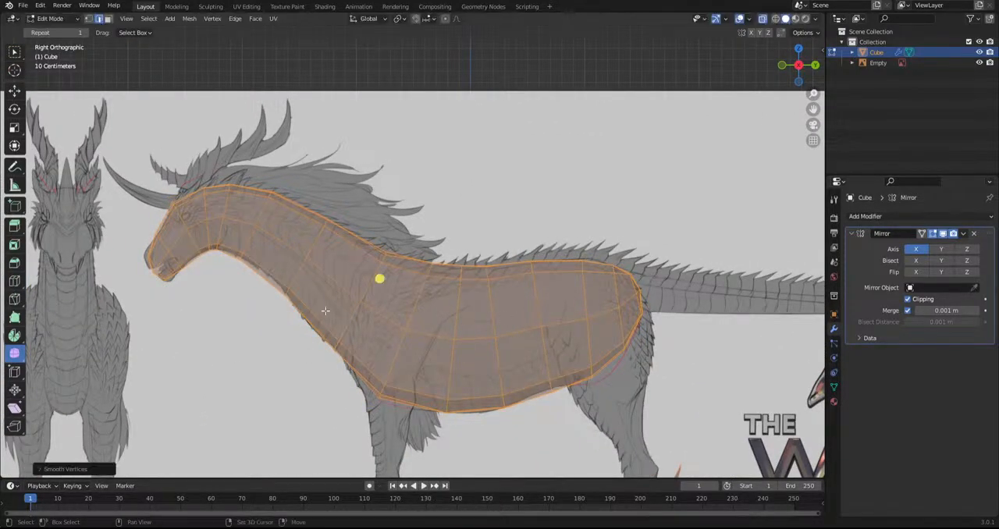
{"action": "middle_click_drag", "start_coordinate": [353, 312], "coordinate": [400, 252], "text": "shift"}
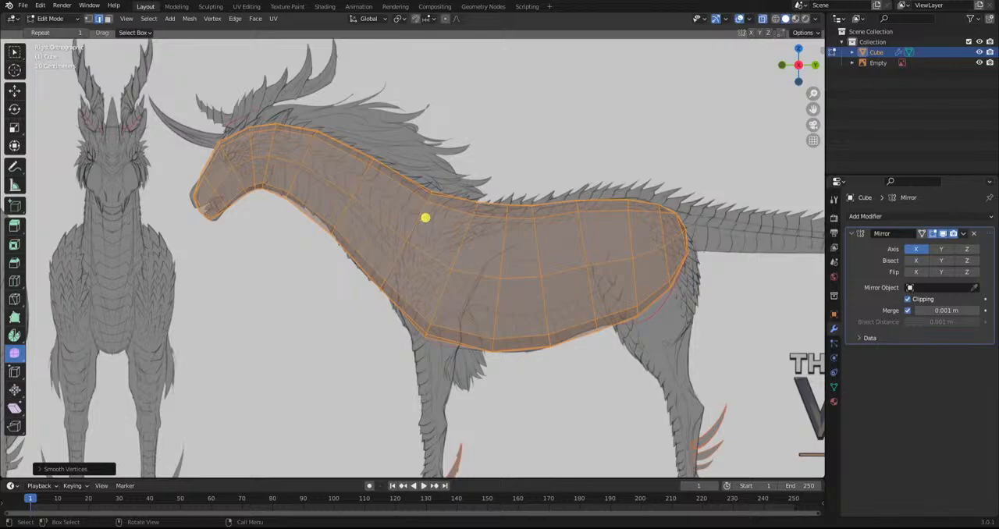
{"action": "middle_click_drag", "start_coordinate": [316, 256], "coordinate": [389, 242], "text": "shift"}
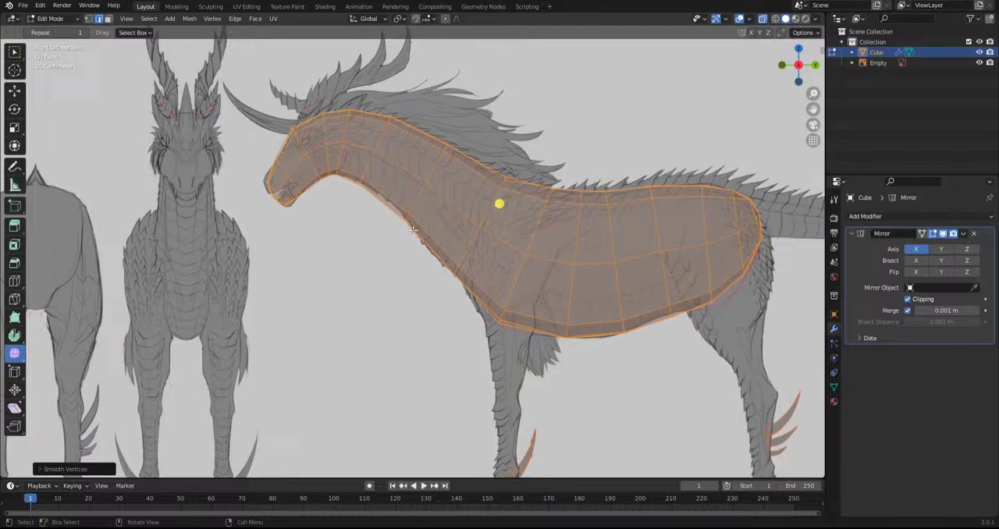
Switch to face selection and select the group of rear rump faces where the tail attaches
{"action": "scroll", "coordinate": [412, 228], "scroll_direction": "down", "scroll_amount": 3}
{"action": "middle_click_drag", "start_coordinate": [515, 401], "coordinate": [312, 285], "text": "shift"}
{"action": "scroll", "coordinate": [312, 285], "scroll_direction": "up", "scroll_amount": 2}
{"action": "left_click", "coordinate": [110, 21]}
{"action": "left_click", "coordinate": [300, 198]}
{"action": "left_click", "coordinate": [304, 218], "text": "shift"}
{"action": "left_click", "coordinate": [294, 212], "text": "shift"}
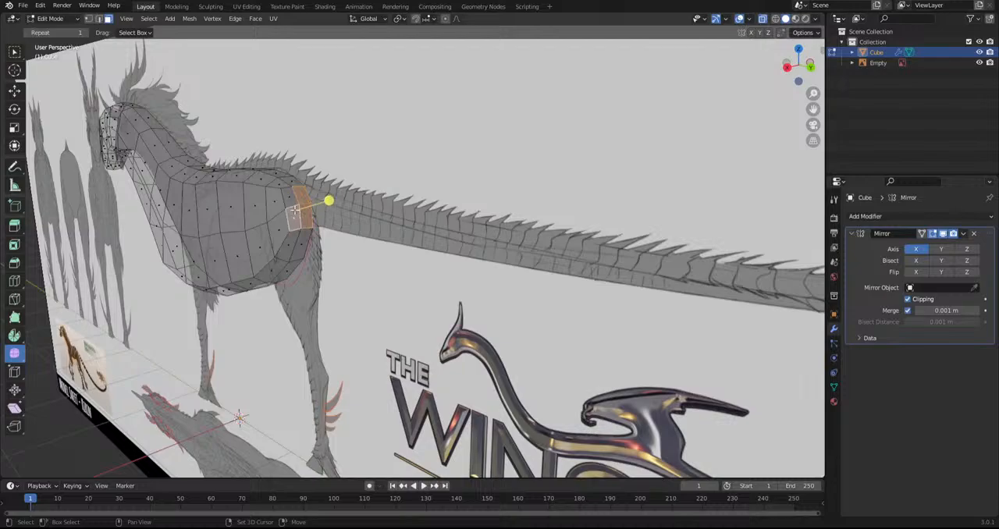
{"action": "key", "text": "ctrl+z"}
{"action": "left_click", "coordinate": [292, 198], "text": "shift"}
{"action": "left_click", "coordinate": [294, 218], "text": "shift"}
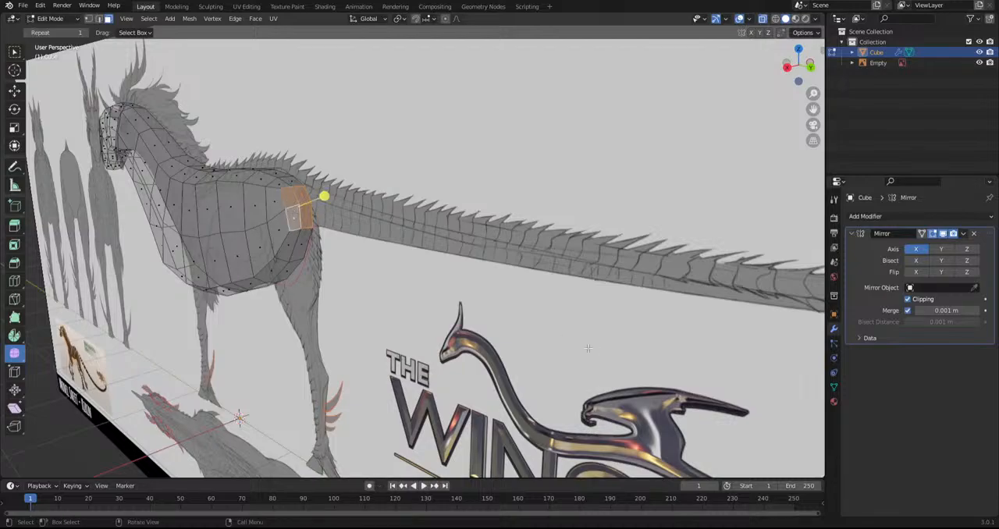
Extrude the rump faces in top view, shift them toward the centre line, and smooth the tail's base
{"action": "key", "text": "KP_7"}
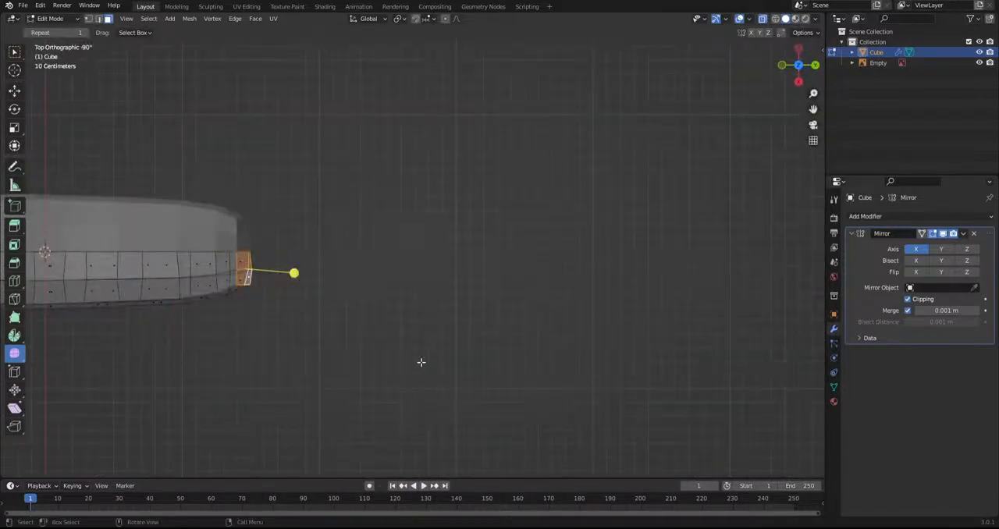
{"action": "key", "text": "e"}
{"action": "left_click", "coordinate": [424, 362]}
{"action": "key", "text": "g"}
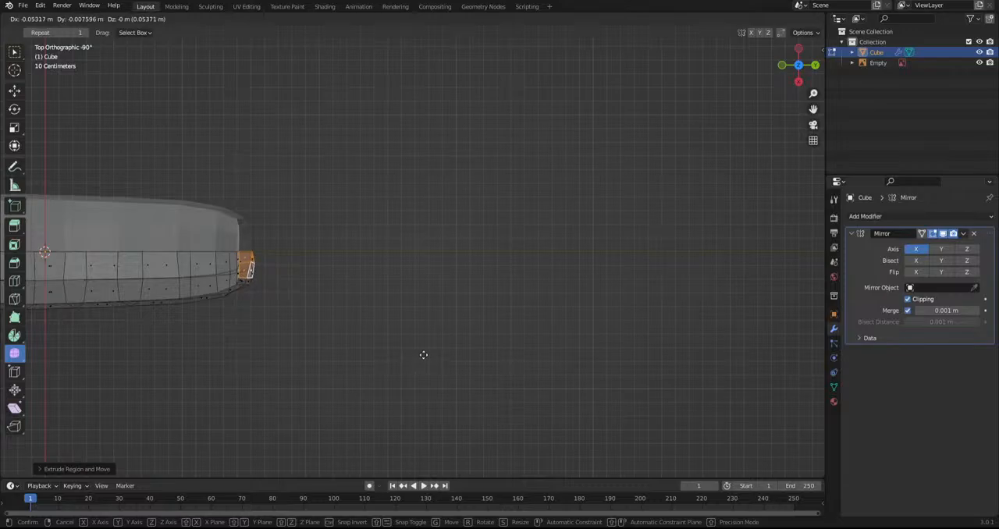
{"action": "left_click", "coordinate": [314, 288]}
{"action": "left_click", "coordinate": [237, 283], "text": "alt+shift"}
{"action": "left_click_drag", "start_coordinate": [292, 279], "coordinate": [418, 316]}
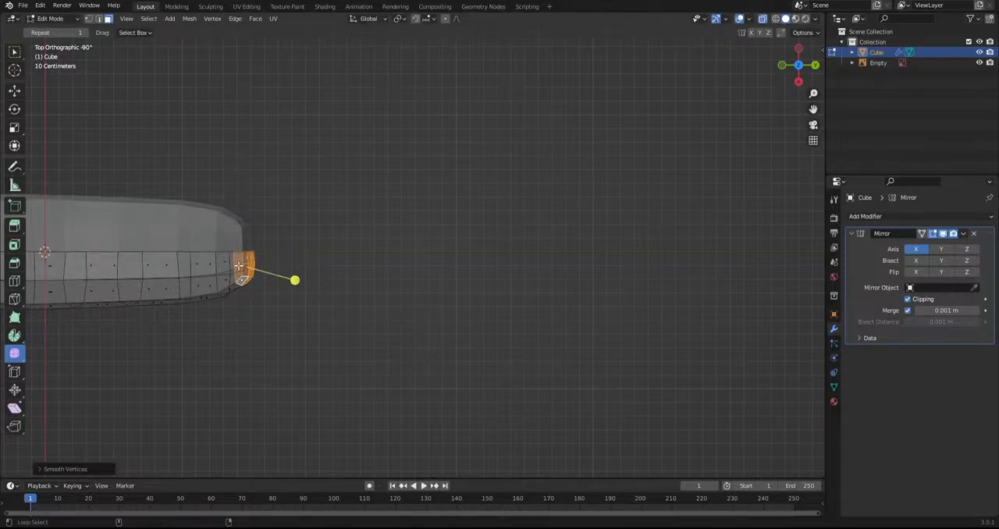
In the right side view, rotate and move the selected rump faces to line up with the root of the tail
{"action": "key", "text": "KP_3"}
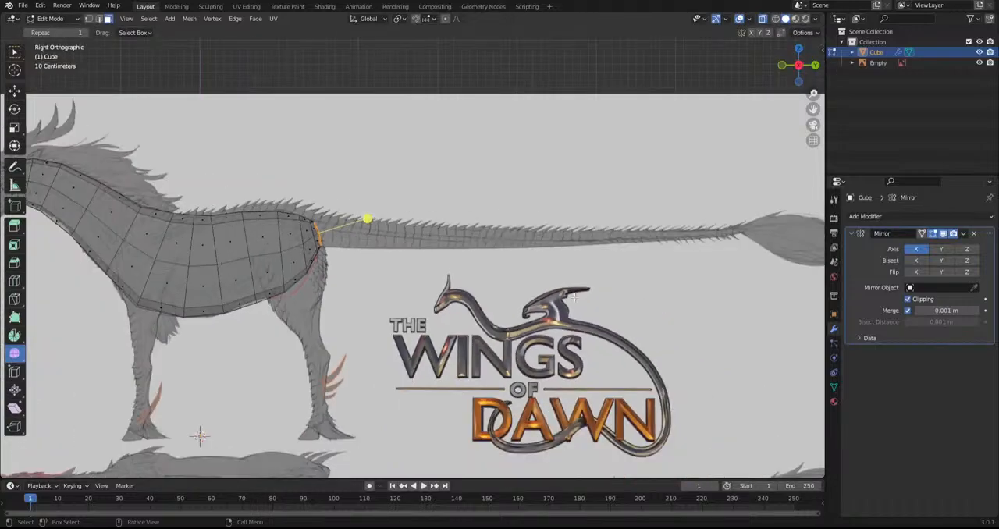
{"action": "key", "text": "r"}
{"action": "left_click", "coordinate": [565, 336]}
{"action": "key", "text": "g"}
{"action": "left_click", "coordinate": [563, 336]}
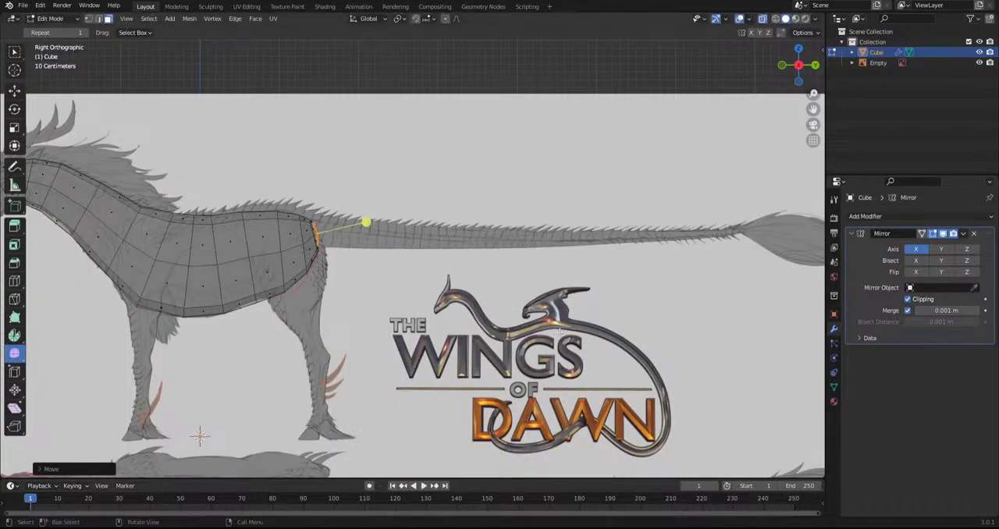
Extrude a first short tail segment from the rump, scaling and moving its end to match the tail's thickness
{"action": "key", "text": "e"}
{"action": "left_click", "coordinate": [675, 339]}
{"action": "key", "text": "g"}
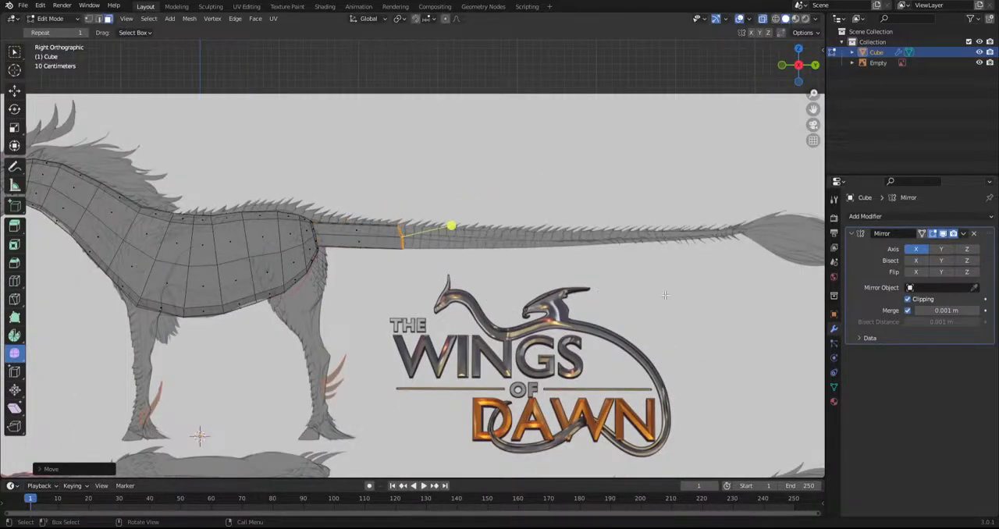
{"action": "key", "text": "g"}
{"action": "left_click", "coordinate": [546, 326]}
{"action": "key", "text": "s"}
{"action": "left_click", "coordinate": [576, 329]}
{"action": "key", "text": "g"}
{"action": "left_click", "coordinate": [572, 329]}
Extrude a second tail segment to about mid-tail and position its end on the reference
{"action": "key", "text": "e"}
{"action": "left_click", "coordinate": [548, 274]}
{"action": "key", "text": "g"}
{"action": "left_click", "coordinate": [563, 290]}
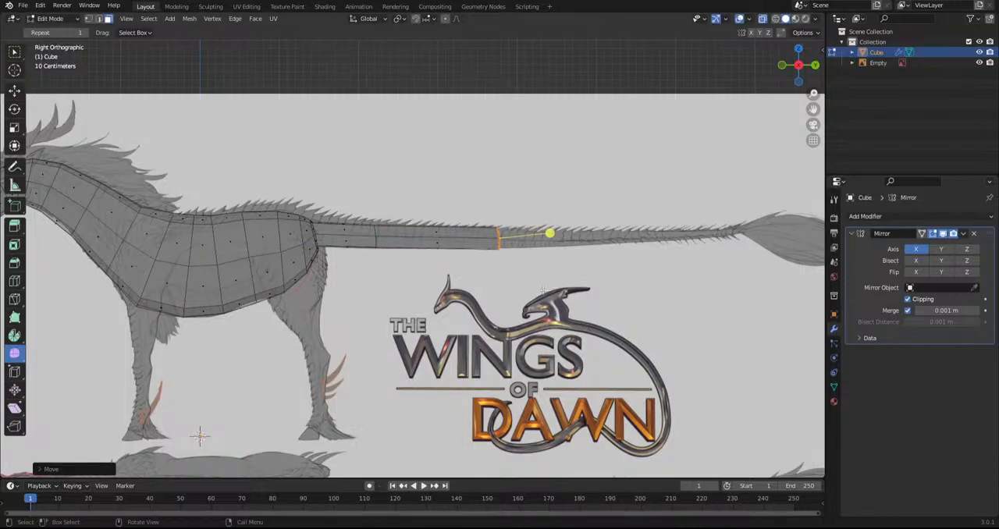
Extrude a third tail segment, scaling down and moving its end to follow the taper
{"action": "key", "text": "e"}
{"action": "left_click", "coordinate": [686, 297]}
{"action": "key", "text": "s"}
{"action": "left_click", "coordinate": [673, 264]}
{"action": "key", "text": "g"}
{"action": "left_click", "coordinate": [676, 285]}
Extrude the last tail segment to the start of the tail tuft and scale its end down to a narrow tip
{"action": "key", "text": "e"}
{"action": "left_click", "coordinate": [766, 285]}
{"action": "key", "text": "s"}
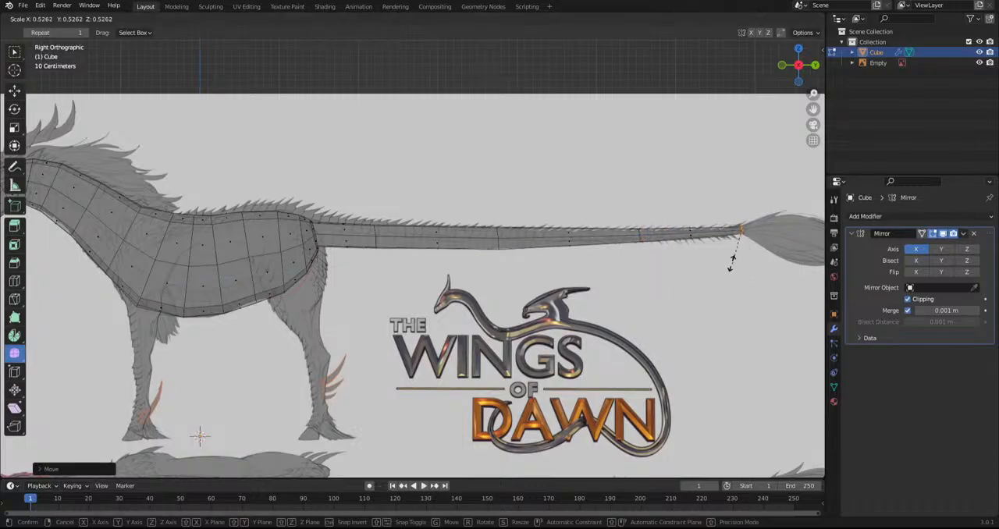
{"action": "left_click", "coordinate": [761, 282]}
{"action": "middle_click_drag", "start_coordinate": [490, 252], "coordinate": [528, 285], "text": "shift"}
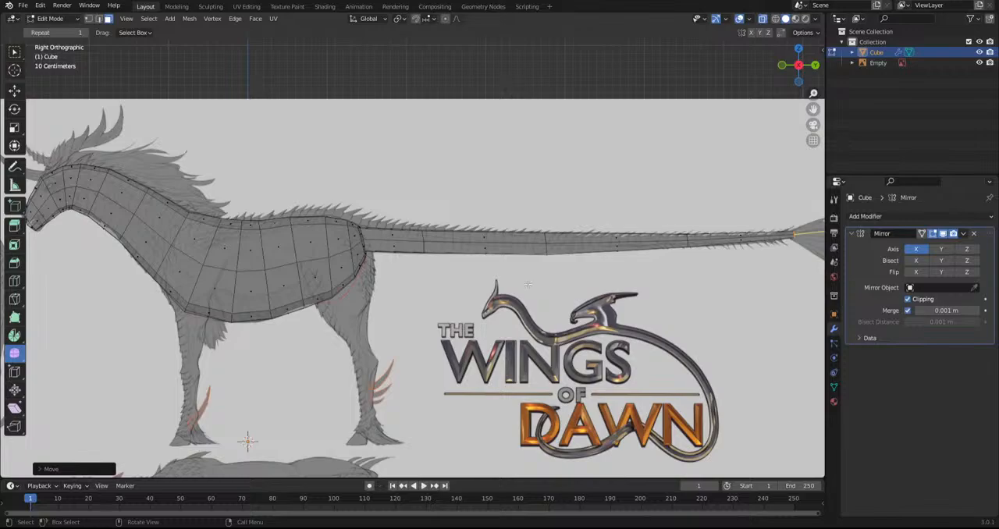
{"action": "middle_click_drag", "start_coordinate": [305, 243], "coordinate": [467, 261], "text": "shift"}
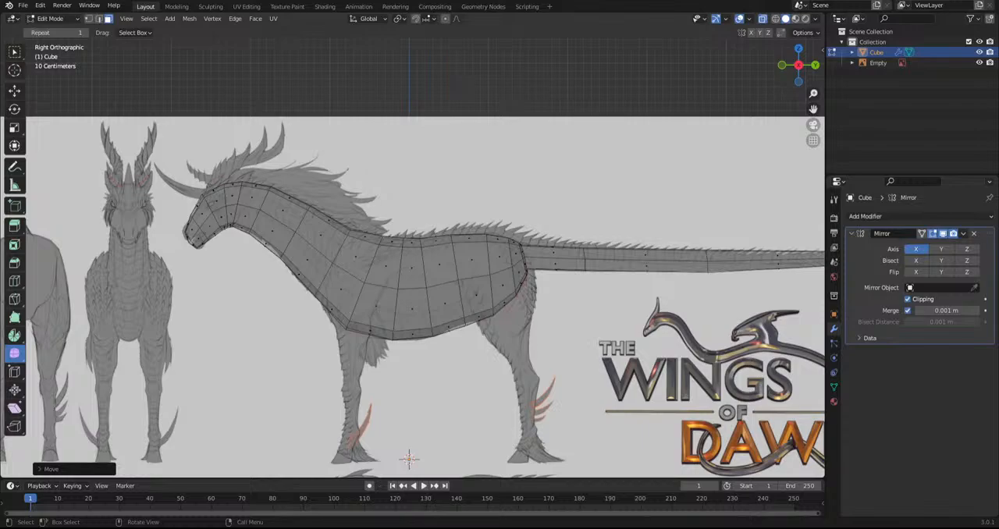
Add a vertical loop cut around the body just behind the shoulder, above the front leg
{"action": "middle_click_drag", "start_coordinate": [302, 270], "coordinate": [375, 241], "text": "shift"}
{"action": "scroll", "coordinate": [408, 309], "scroll_direction": "up", "scroll_amount": 2}
{"action": "left_click", "coordinate": [18, 281]}
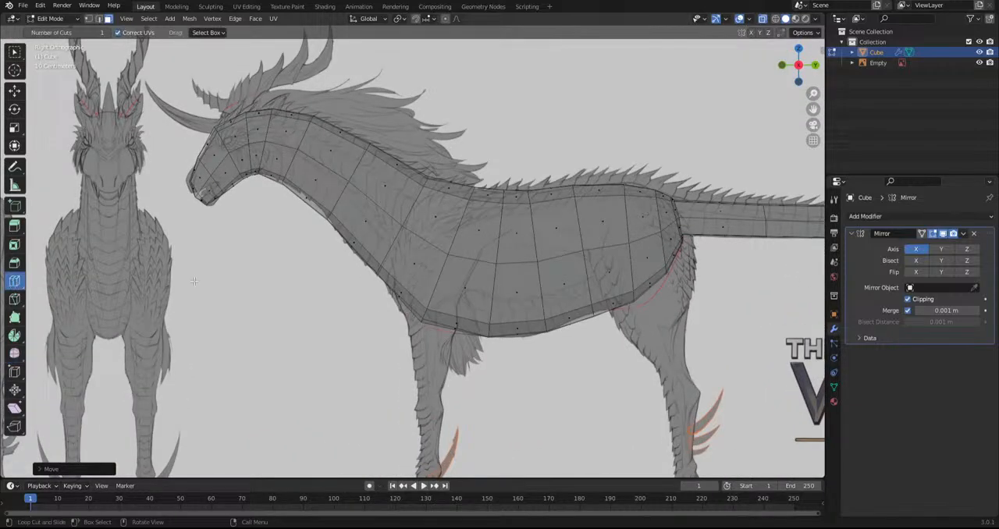
{"action": "left_click", "coordinate": [393, 284]}
{"action": "left_click", "coordinate": [466, 306]}
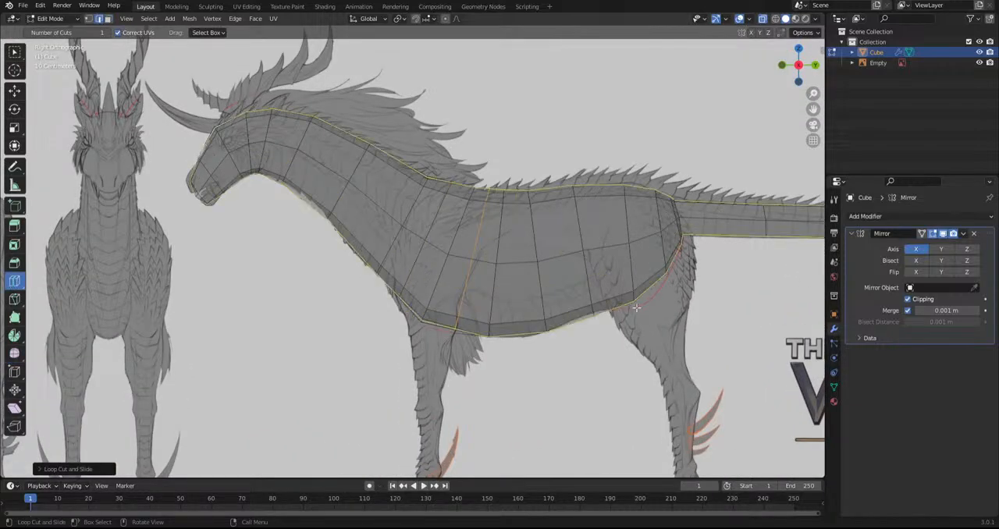
Add loop cuts around the hindquarters and across the neck, undoing the misplaced neck cuts
{"action": "left_click", "coordinate": [606, 298]}
{"action": "left_click", "coordinate": [303, 171]}
{"action": "key", "text": "ctrl+z"}
{"action": "left_click", "coordinate": [305, 168]}
{"action": "key", "text": "ctrl+z"}
{"action": "left_click", "coordinate": [356, 188]}
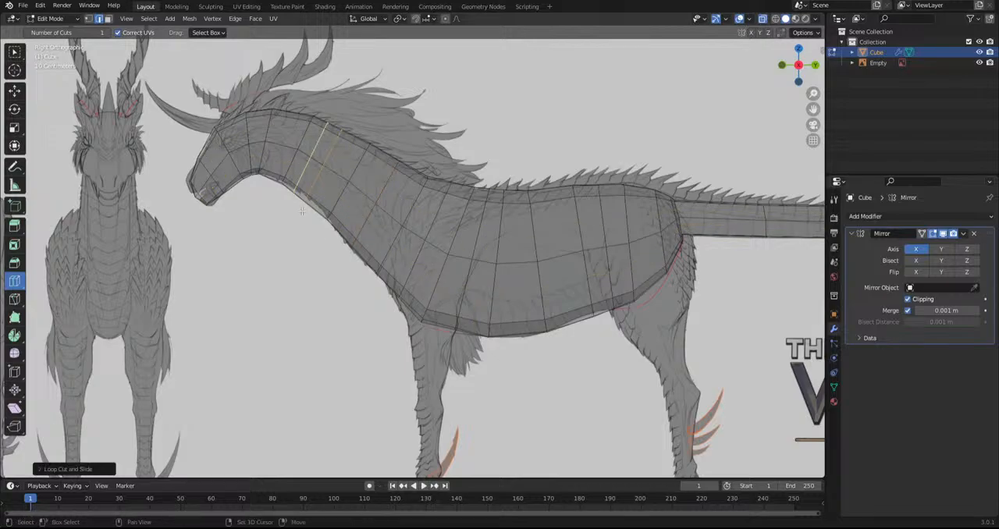
Return to box selection in face mode and select the lower jaw faces from the snout tip back to the cheek
{"action": "scroll", "coordinate": [335, 334], "scroll_direction": "up", "scroll_amount": 6}
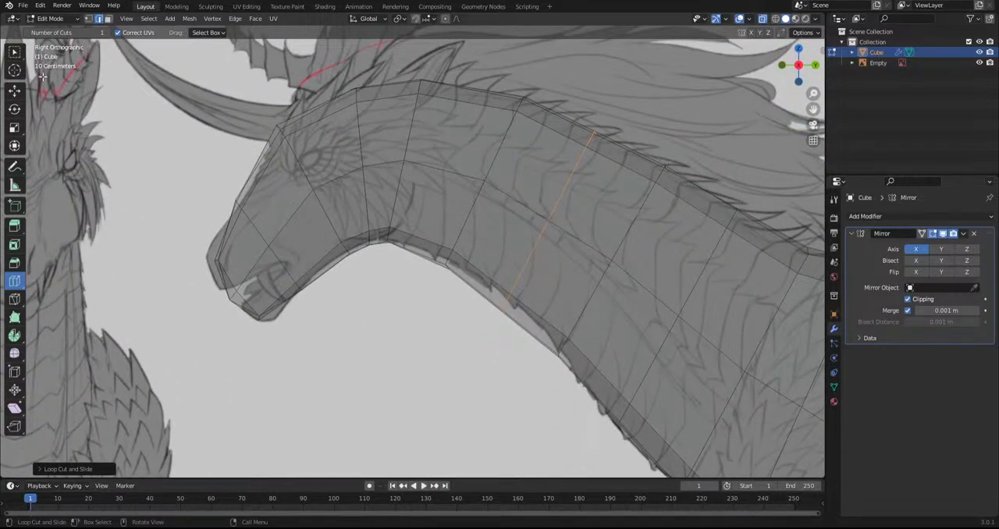
{"action": "left_click", "coordinate": [15, 52]}
{"action": "left_click", "coordinate": [109, 18]}
{"action": "left_click", "coordinate": [243, 305]}
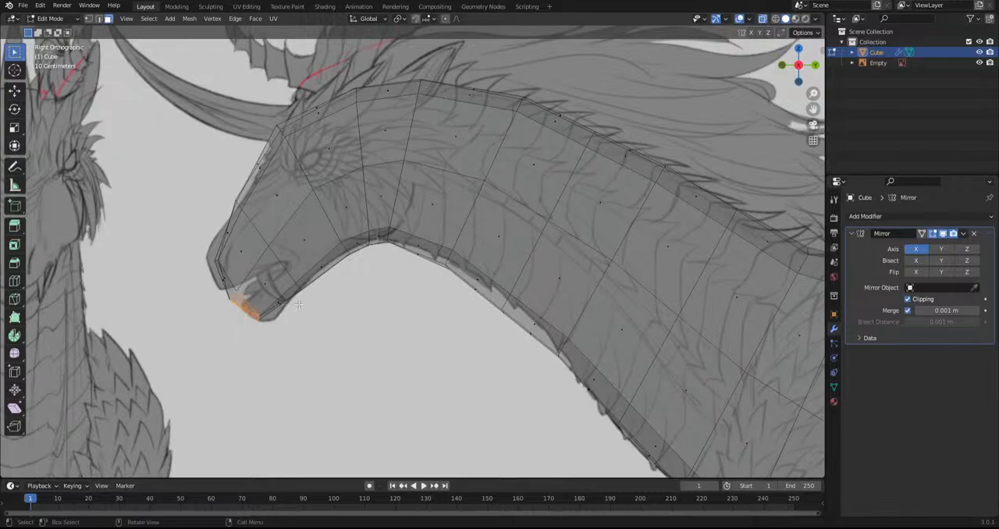
{"action": "left_click", "coordinate": [266, 287], "text": "shift"}
{"action": "left_click", "coordinate": [267, 284], "text": "shift"}
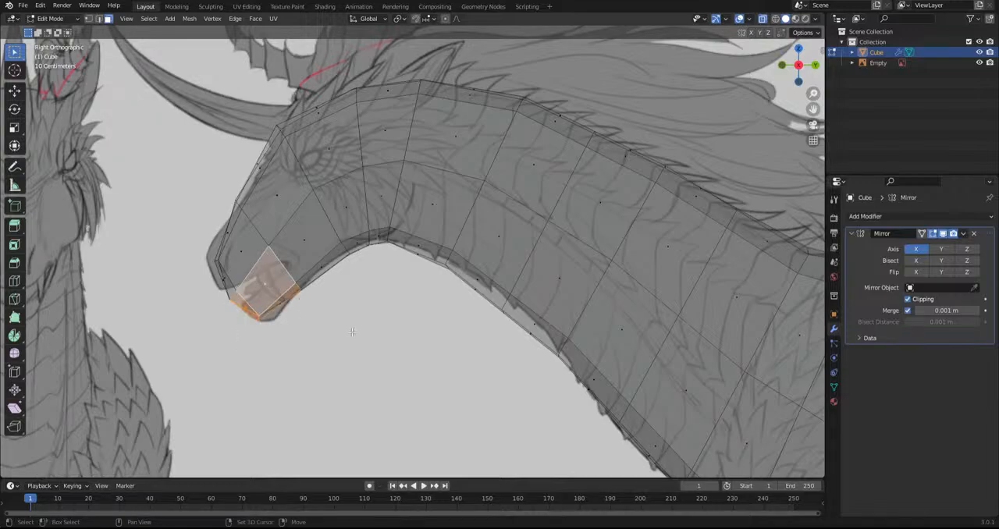
{"action": "left_click", "coordinate": [308, 234], "text": "shift"}
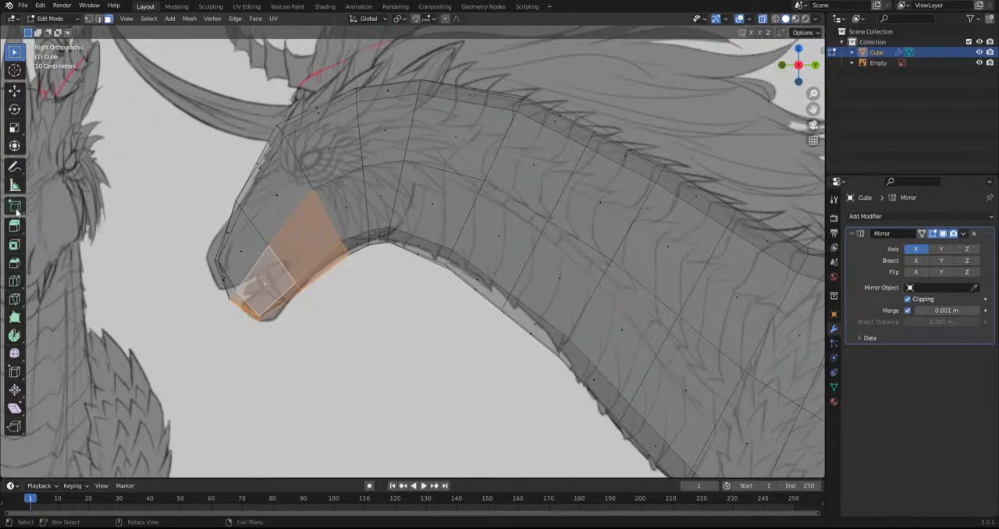
Try to separate the selected lower jaw faces from the head with Rip Region
{"action": "left_click", "coordinate": [14, 425]}
{"action": "left_click", "coordinate": [285, 294]}
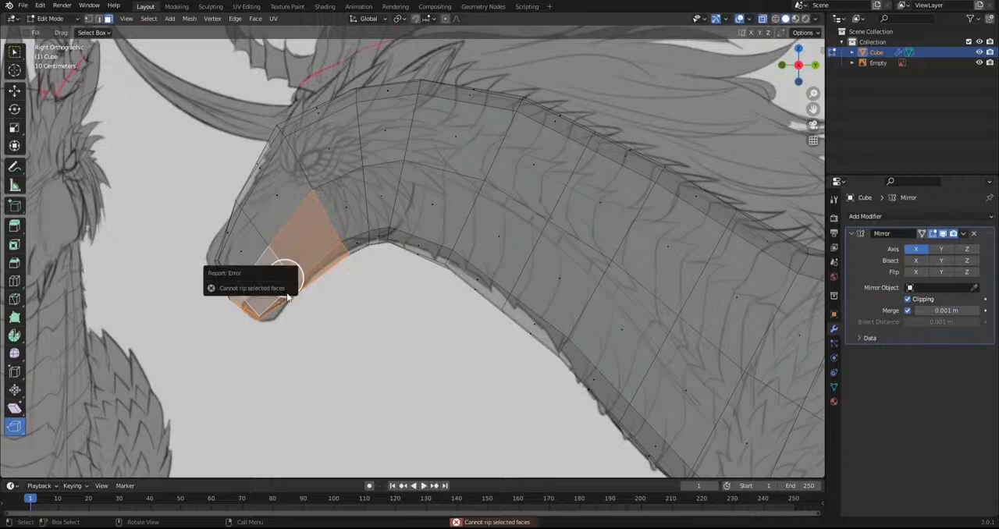
{"action": "middle_click_drag", "start_coordinate": [293, 306], "coordinate": [310, 279]}
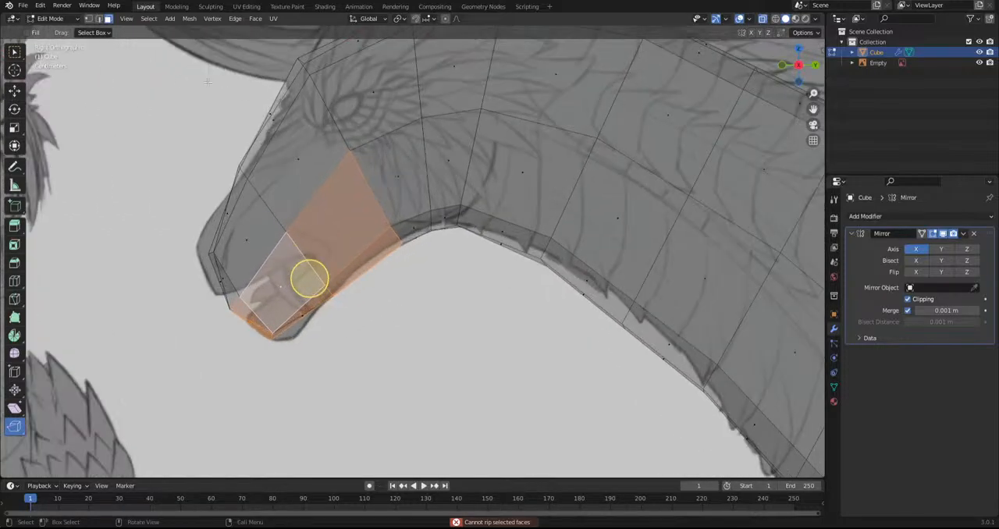
Switch to edge mode and narrow the lower jaw selection to the edges along the mouth line
{"action": "left_click", "coordinate": [100, 18]}
{"action": "left_click", "coordinate": [311, 282]}
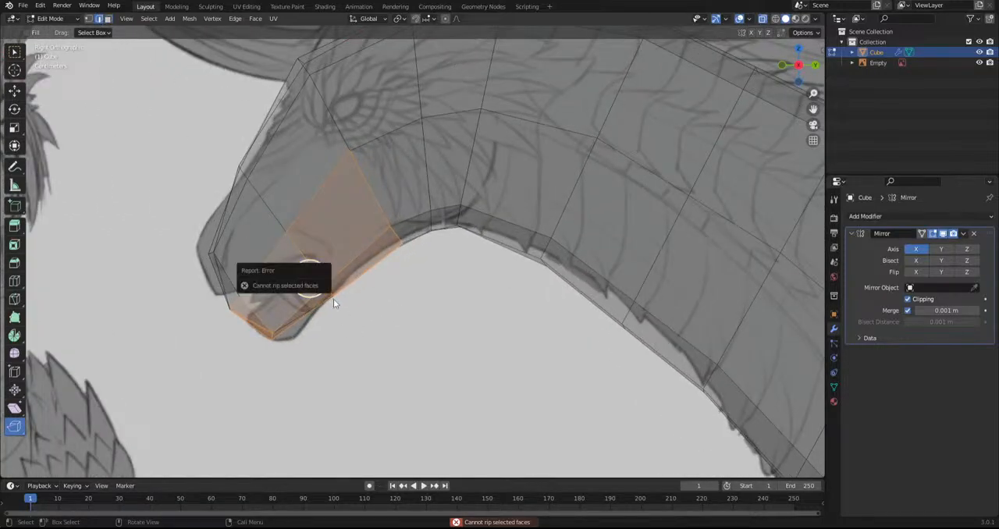
{"action": "left_click_drag", "start_coordinate": [296, 376], "coordinate": [400, 262], "text": "ctrl"}
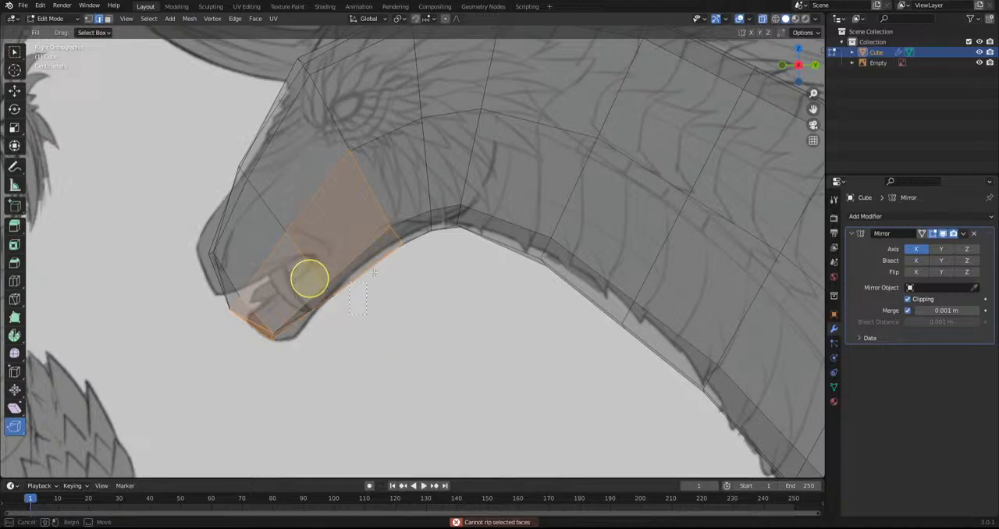
{"action": "left_click_drag", "start_coordinate": [464, 197], "coordinate": [282, 264], "text": "ctrl"}
{"action": "left_click_drag", "start_coordinate": [301, 341], "coordinate": [261, 314], "text": "ctrl"}
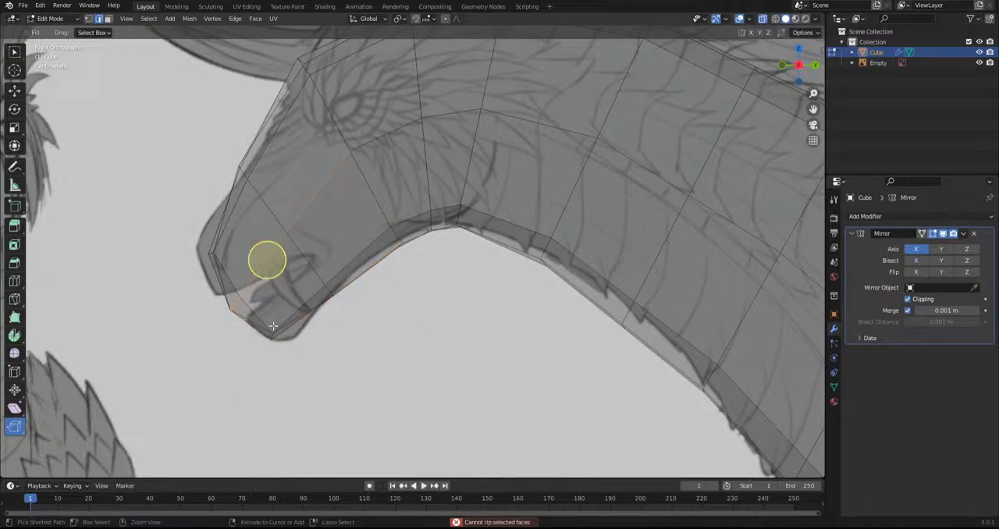
Rip the front of the mouth line open along its edges, and rotate and move the upper lip edge toward the snout tip
{"action": "left_click_drag", "start_coordinate": [267, 266], "coordinate": [277, 277]}
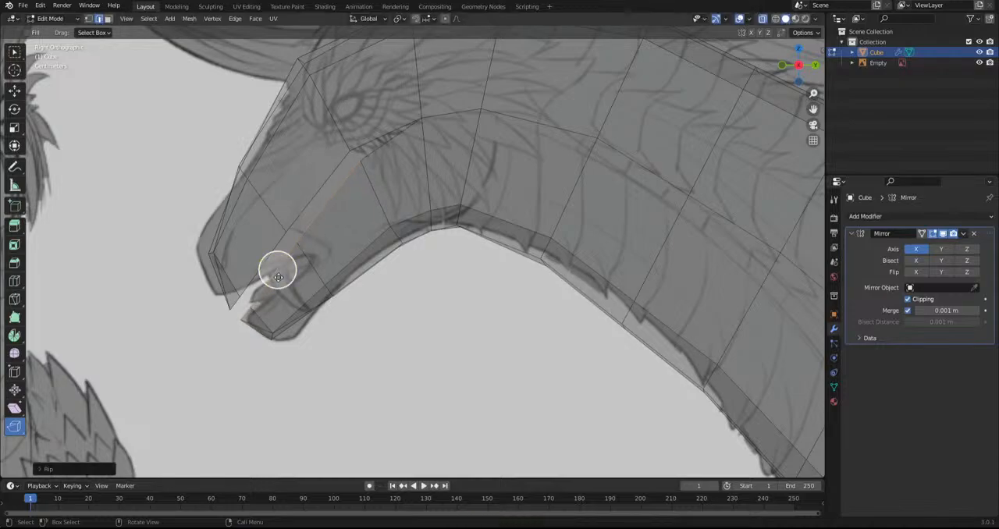
{"action": "left_click", "coordinate": [278, 277], "text": "ctrl"}
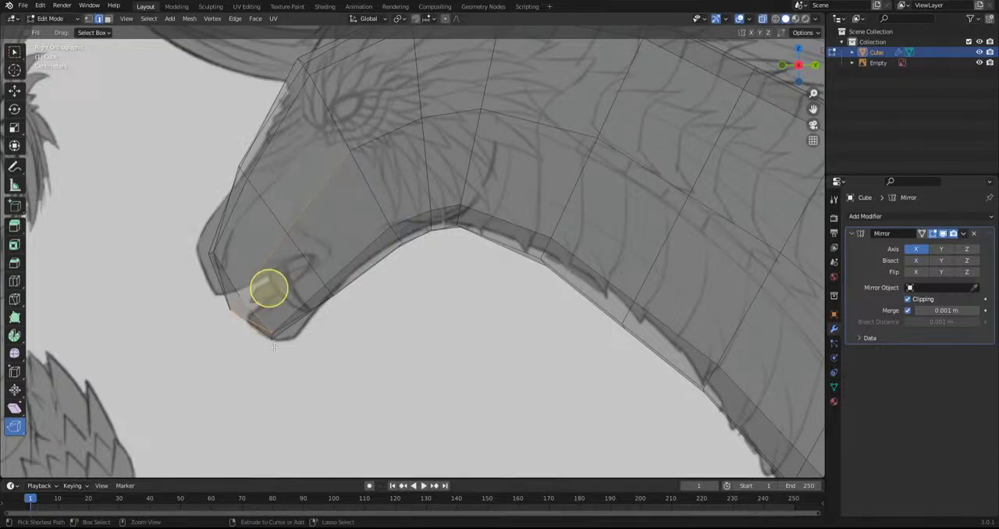
{"action": "left_click_drag", "start_coordinate": [239, 370], "coordinate": [317, 300], "text": "ctrl"}
{"action": "left_click_drag", "start_coordinate": [394, 118], "coordinate": [284, 234], "text": "ctrl"}
{"action": "left_click_drag", "start_coordinate": [244, 290], "coordinate": [236, 283]}
{"action": "key", "text": "r"}
{"action": "left_click", "coordinate": [433, 272]}
{"action": "key", "text": "g"}
{"action": "left_click", "coordinate": [431, 270]}
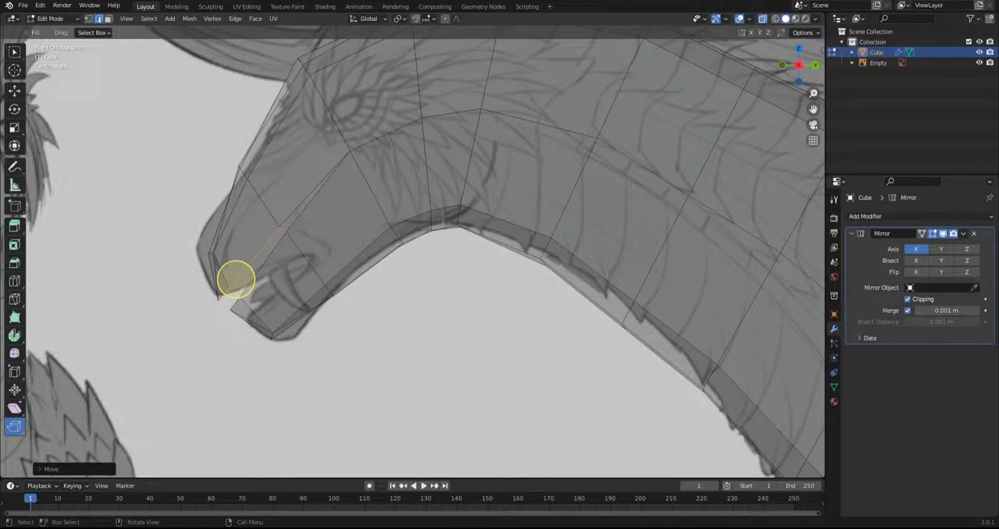
Switch to Sculpt Mode and use the Grab brush at 169 px radius to pull the upper jaw and mouth line toward the sketch
{"action": "scroll", "coordinate": [311, 337], "scroll_direction": "down", "scroll_amount": 3}
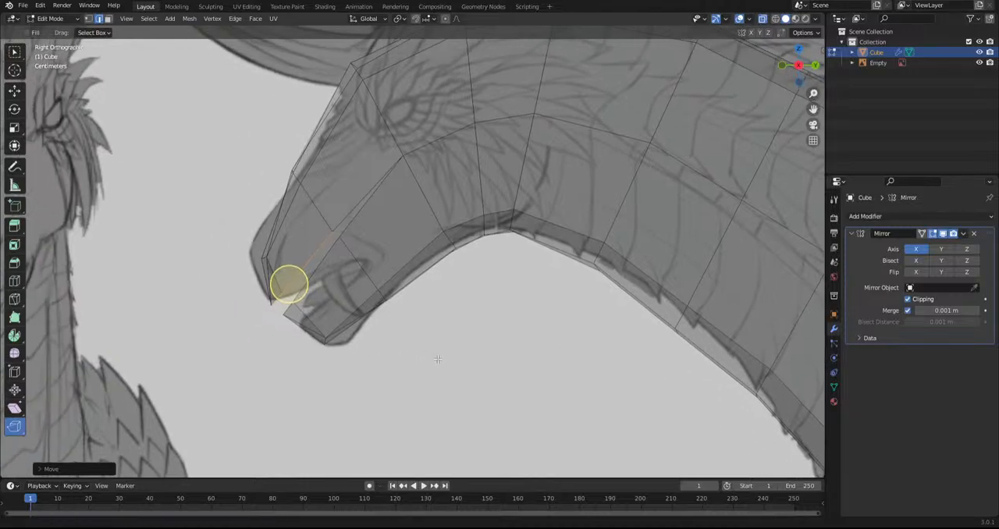
{"action": "left_click", "coordinate": [50, 18]}
{"action": "left_click", "coordinate": [48, 58]}
{"action": "left_click", "coordinate": [14, 324]}
{"action": "left_click_drag", "start_coordinate": [125, 33], "coordinate": [127, 33]}
{"action": "left_click_drag", "start_coordinate": [248, 253], "coordinate": [239, 245]}
{"action": "scroll", "coordinate": [330, 229], "scroll_direction": "up", "scroll_amount": 1}
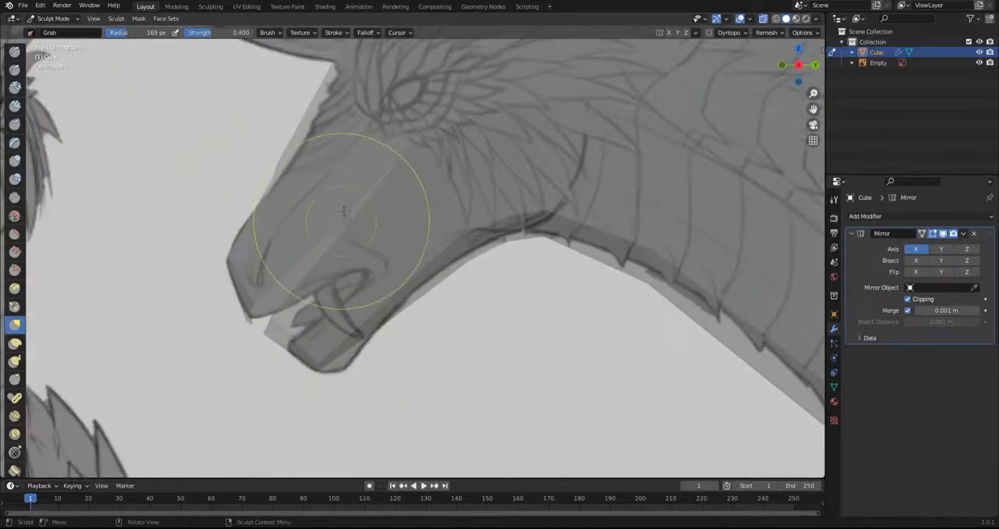
{"action": "left_click_drag", "start_coordinate": [452, 324], "coordinate": [404, 334]}
{"action": "mouse_move", "coordinate": [358, 247]}
{"action": "left_mouse_down"}
{"action": "mouse_move", "coordinate": [404, 319]}
{"action": "mouse_move", "coordinate": [380, 297]}
{"action": "mouse_move", "coordinate": [335, 320]}
{"action": "left_mouse_up"}
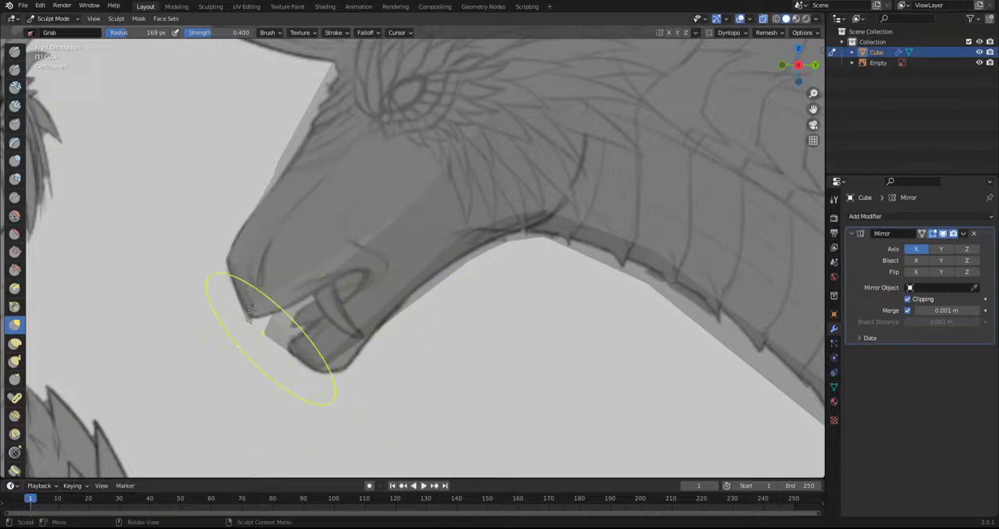
Return to Edit Mode in wireframe shading and move, scale and rotate the lower jaw edges to match the sketched jaw
{"action": "left_click", "coordinate": [53, 18]}
{"action": "left_click", "coordinate": [55, 41]}
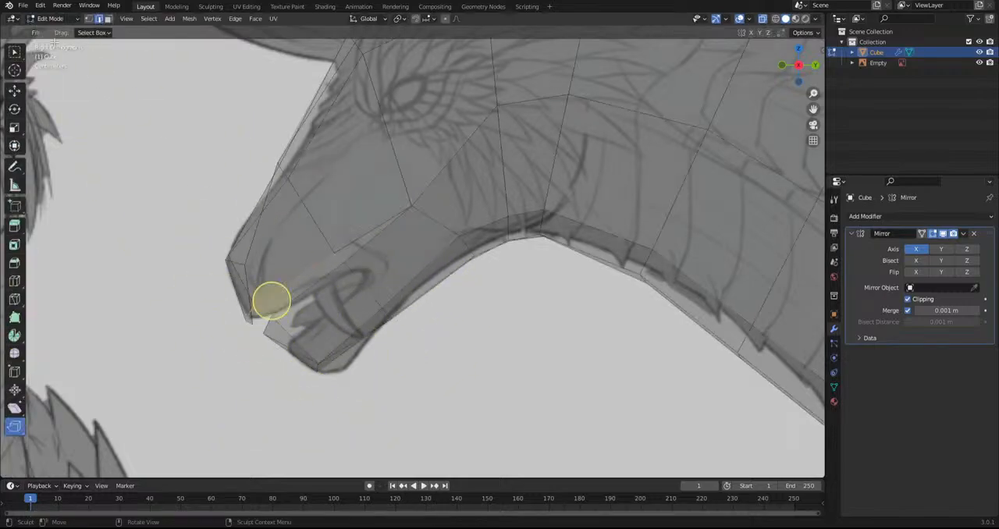
{"action": "left_click", "coordinate": [775, 18]}
{"action": "scroll", "coordinate": [355, 347], "scroll_direction": "up", "scroll_amount": 1}
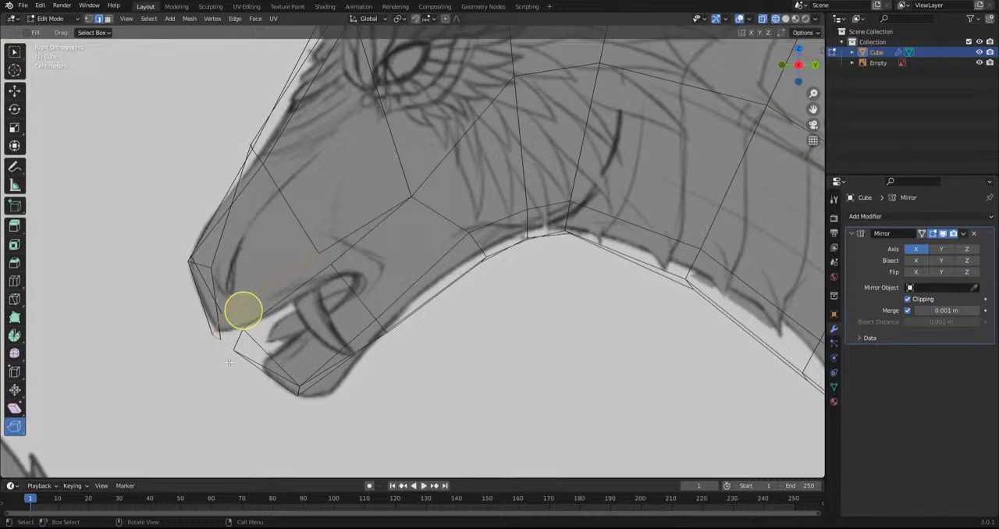
{"action": "middle_click_drag", "start_coordinate": [231, 360], "coordinate": [329, 326]}
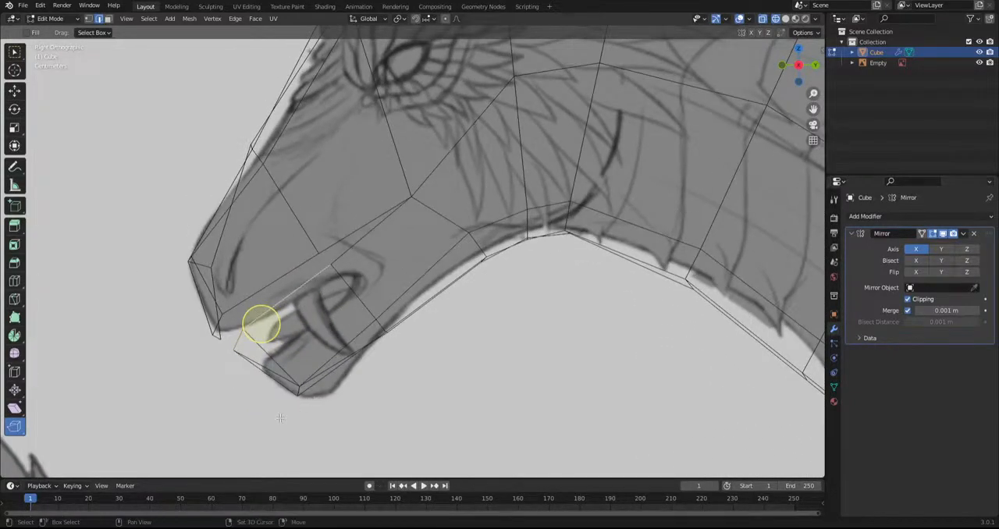
{"action": "left_click", "coordinate": [408, 337], "text": "shift"}
{"action": "key", "text": "g"}
{"action": "left_click", "coordinate": [429, 364]}
{"action": "key", "text": "s"}
{"action": "left_click", "coordinate": [575, 324]}
{"action": "key", "text": "r"}
{"action": "left_click", "coordinate": [320, 367]}
Rotate and move the lower jaw's outer side edge while viewing the head from the front
{"action": "middle_click_drag", "start_coordinate": [353, 348], "coordinate": [517, 363]}
{"action": "key", "text": "r"}
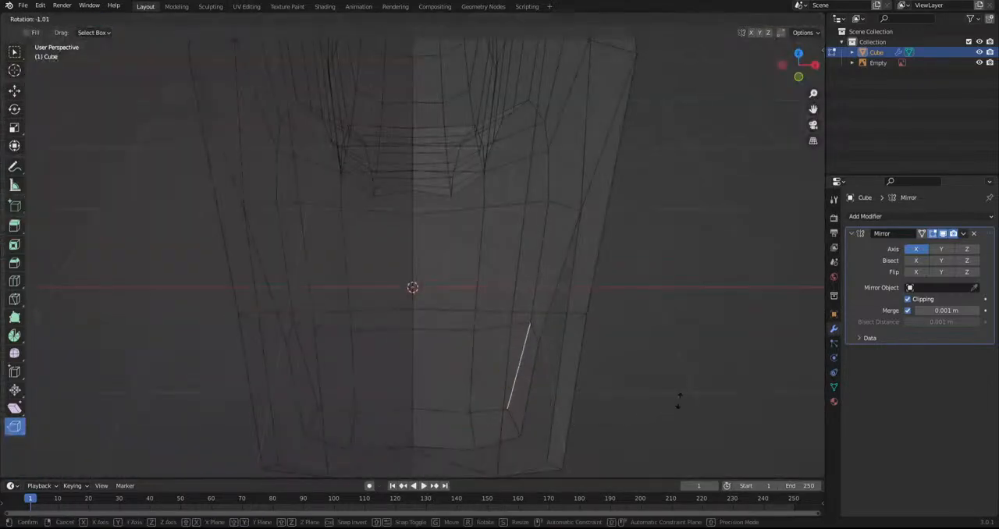
{"action": "left_click", "coordinate": [677, 376]}
{"action": "key", "text": "g"}
{"action": "left_click", "coordinate": [668, 373]}
{"action": "mouse_move", "coordinate": [658, 377]}
{"action": "middle_mouse_down"}
{"action": "mouse_move", "coordinate": [546, 343]}
{"action": "mouse_move", "coordinate": [529, 324]}
{"action": "middle_mouse_up"}
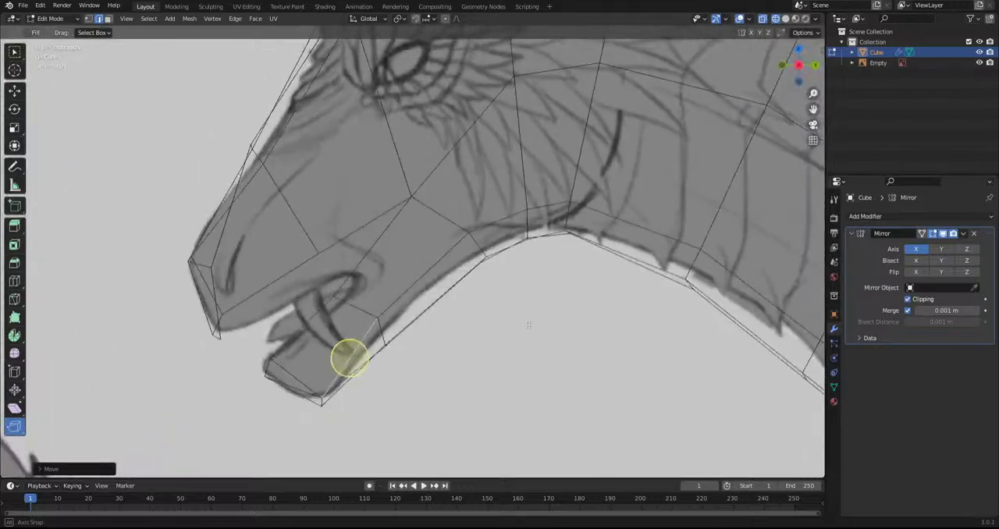
Align the upper lip edge with the sketch, and in vertex mode move the cheek vertex to the corner of the mouth
{"action": "key", "text": "r"}
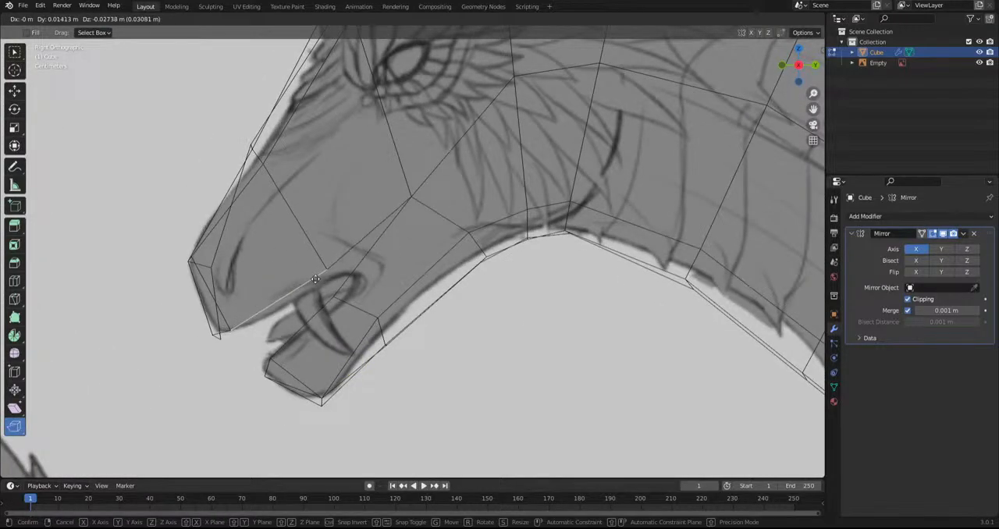
{"action": "left_click", "coordinate": [280, 304]}
{"action": "scroll", "coordinate": [449, 301], "scroll_direction": "down", "scroll_amount": 1}
{"action": "middle_click_drag", "start_coordinate": [449, 301], "coordinate": [406, 277]}
{"action": "left_click", "coordinate": [416, 208]}
{"action": "left_click", "coordinate": [89, 18]}
{"action": "left_click", "coordinate": [412, 206]}
{"action": "key", "text": "g"}
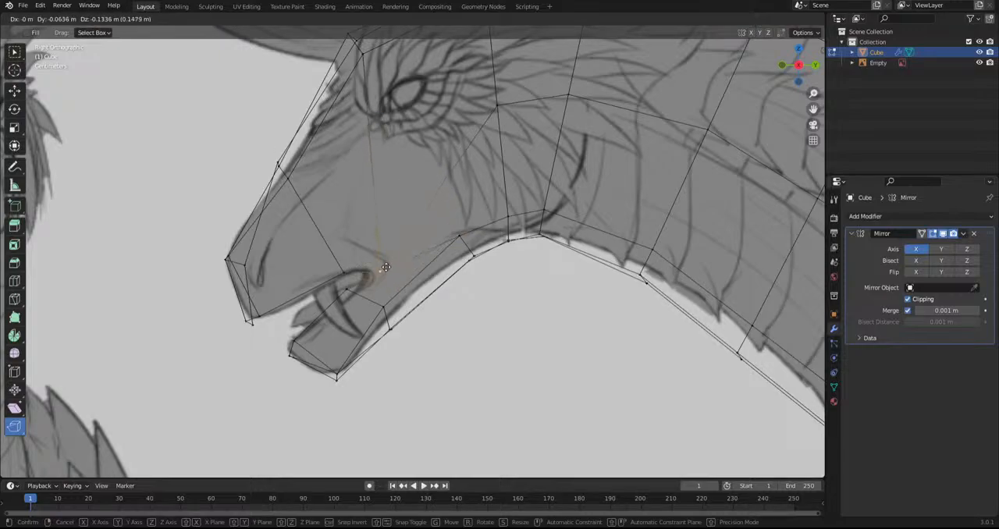
{"action": "left_click", "coordinate": [391, 257]}
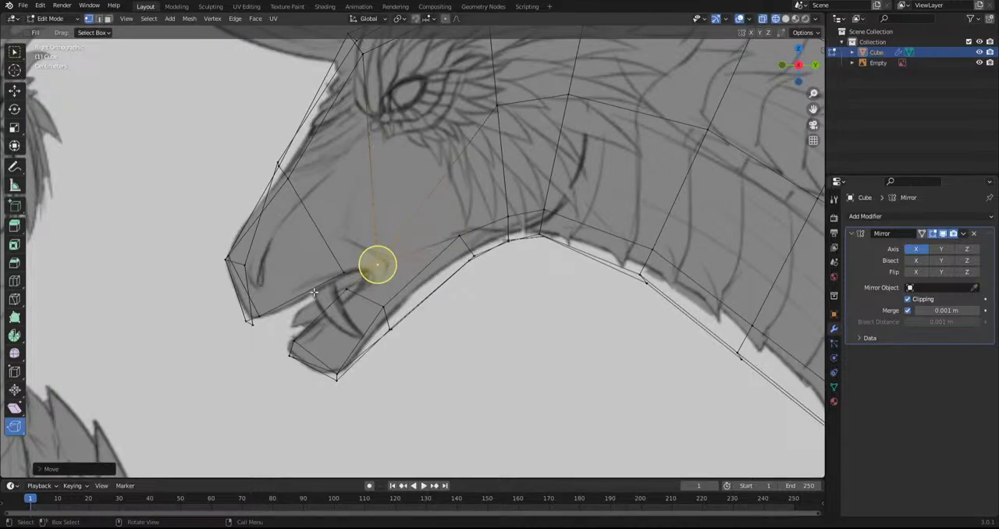
Select the vertices at the front of the snout and reposition them near the centre line, checking from the top view
{"action": "scroll", "coordinate": [455, 335], "scroll_direction": "down", "scroll_amount": 5}
{"action": "middle_click_drag", "start_coordinate": [495, 355], "coordinate": [443, 441], "text": "shift"}
{"action": "middle_click_drag", "start_coordinate": [343, 339], "coordinate": [442, 302]}
{"action": "key", "text": "g"}
{"action": "left_click", "coordinate": [519, 422]}
{"action": "scroll", "coordinate": [408, 310], "scroll_direction": "up", "scroll_amount": 4}
{"action": "left_click_drag", "start_coordinate": [334, 308], "coordinate": [345, 256]}
{"action": "key", "text": "g"}
{"action": "left_click", "coordinate": [378, 316]}
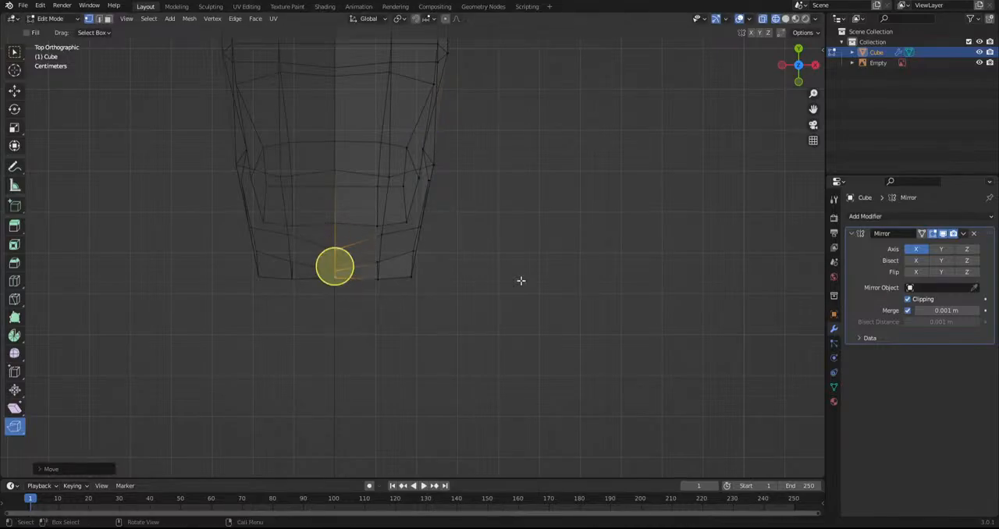
In the side view, select the snout and jaw vertices and soften them with the Smooth tool
{"action": "key", "text": "KP_3"}
{"action": "scroll", "coordinate": [409, 289], "scroll_direction": "up", "scroll_amount": 2}
{"action": "scroll", "coordinate": [409, 288], "scroll_direction": "down", "scroll_amount": 3}
{"action": "scroll", "coordinate": [409, 289], "scroll_direction": "up", "scroll_amount": 5}
{"action": "left_click_drag", "start_coordinate": [279, 331], "coordinate": [382, 264]}
{"action": "left_click", "coordinate": [14, 353]}
{"action": "left_click_drag", "start_coordinate": [293, 261], "coordinate": [262, 204]}
{"action": "left_click", "coordinate": [261, 203]}
{"action": "scroll", "coordinate": [261, 203], "scroll_direction": "down", "scroll_amount": 7}
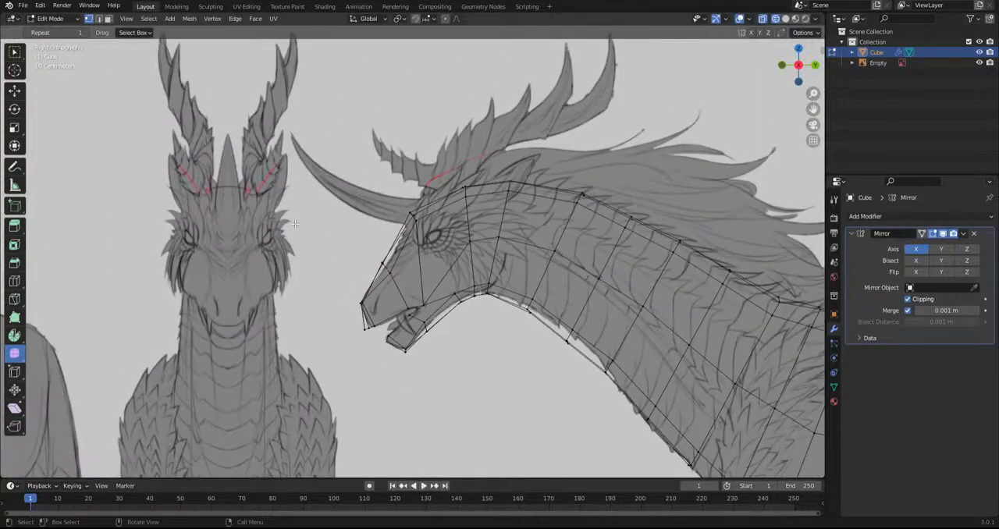
Change to solid shading with X-ray off and inspect the whole creature with the overlays temporarily hidden
{"action": "mouse_move", "coordinate": [707, 381]}
{"action": "middle_mouse_down", "text": "shift"}
{"action": "mouse_move", "coordinate": [328, 247]}
{"action": "mouse_move", "coordinate": [648, 281]}
{"action": "middle_mouse_up", "text": "shift"}
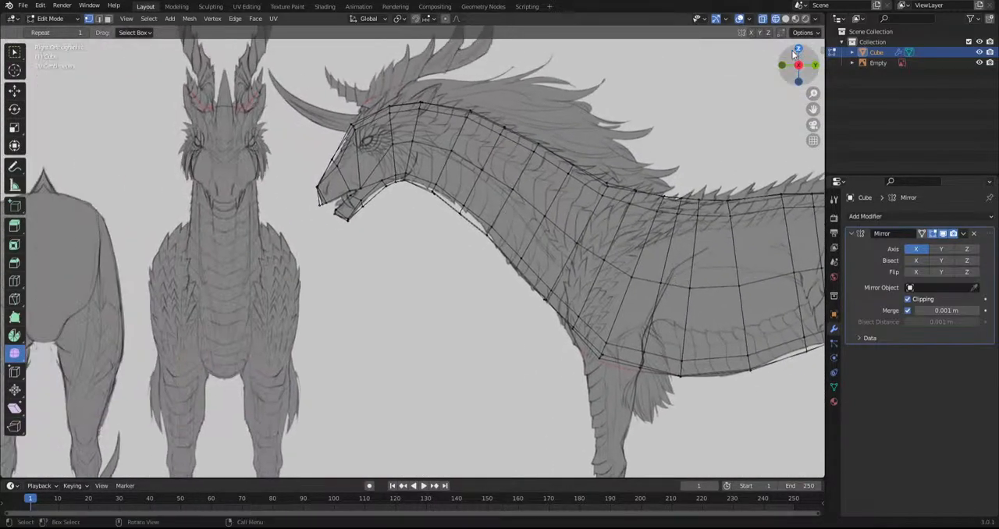
{"action": "left_click", "coordinate": [763, 21]}
{"action": "left_click", "coordinate": [786, 21]}
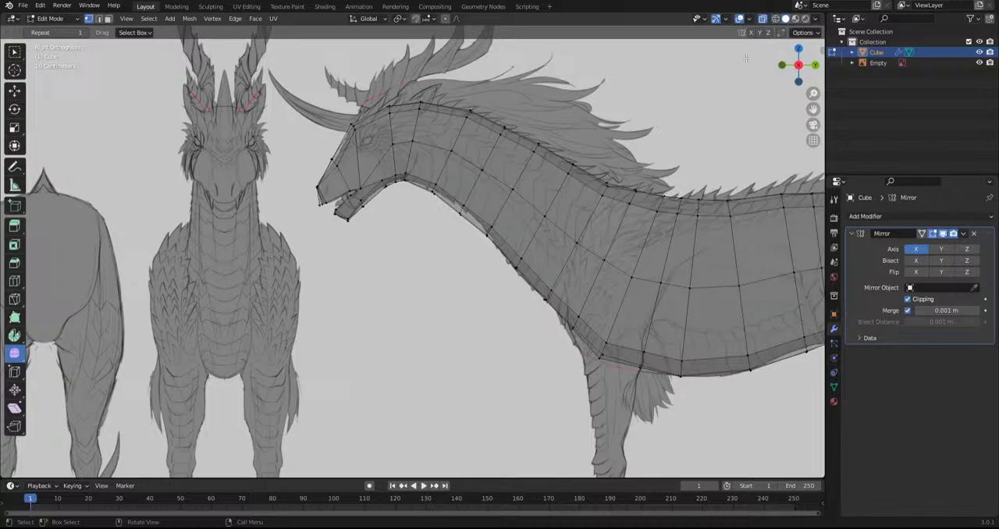
{"action": "left_click", "coordinate": [762, 21]}
{"action": "left_click", "coordinate": [738, 19]}
{"action": "middle_click_drag", "start_coordinate": [570, 145], "coordinate": [355, 319]}
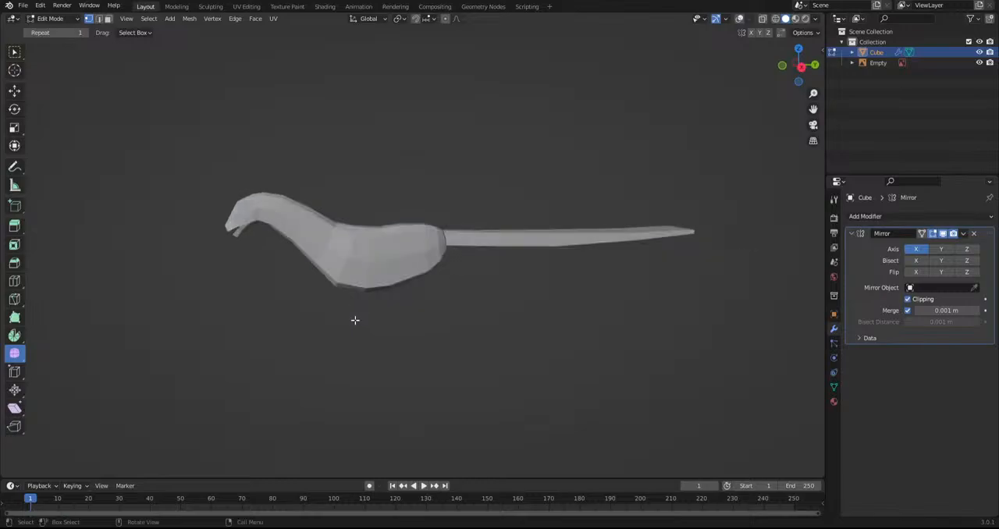
{"action": "scroll", "coordinate": [558, 192], "scroll_direction": "up", "scroll_amount": 2}
{"action": "left_click", "coordinate": [739, 18]}
Switch to face mode and select the side faces of the tail toward its tip
{"action": "middle_click_drag", "start_coordinate": [547, 234], "coordinate": [376, 268]}
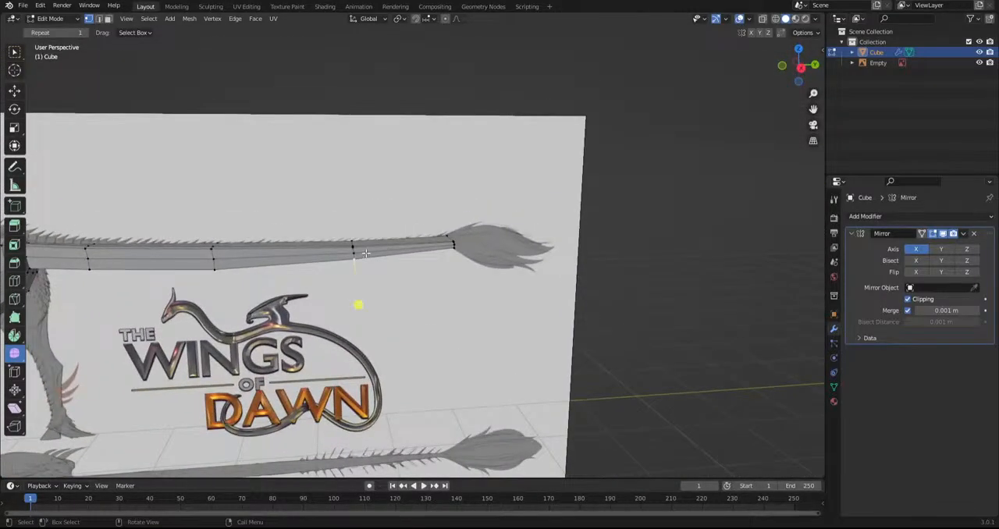
{"action": "left_click", "coordinate": [107, 19]}
{"action": "middle_click_drag", "start_coordinate": [281, 176], "coordinate": [307, 185]}
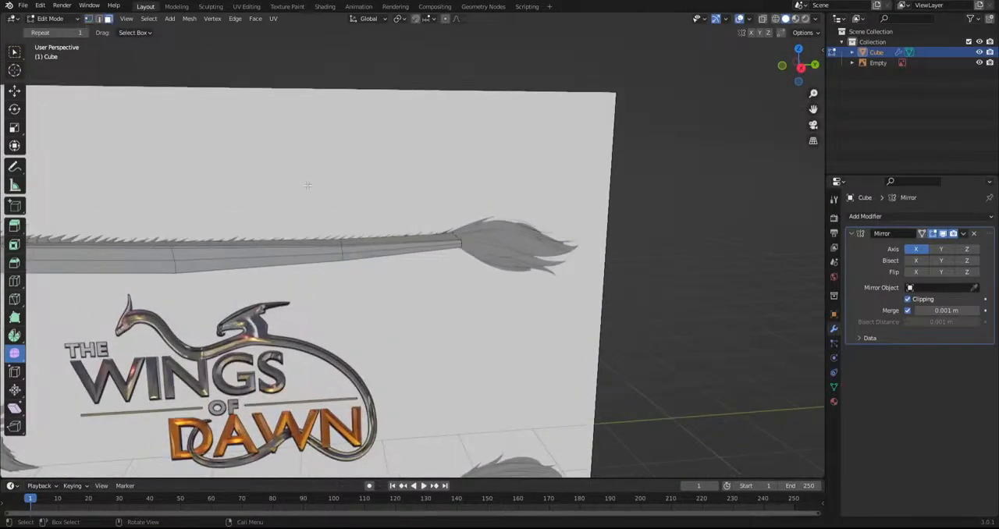
{"action": "left_click", "coordinate": [351, 248]}
{"action": "left_click", "coordinate": [313, 250], "text": "shift"}
{"action": "left_click", "coordinate": [322, 258], "text": "shift"}
{"action": "left_click", "coordinate": [369, 246], "text": "shift"}
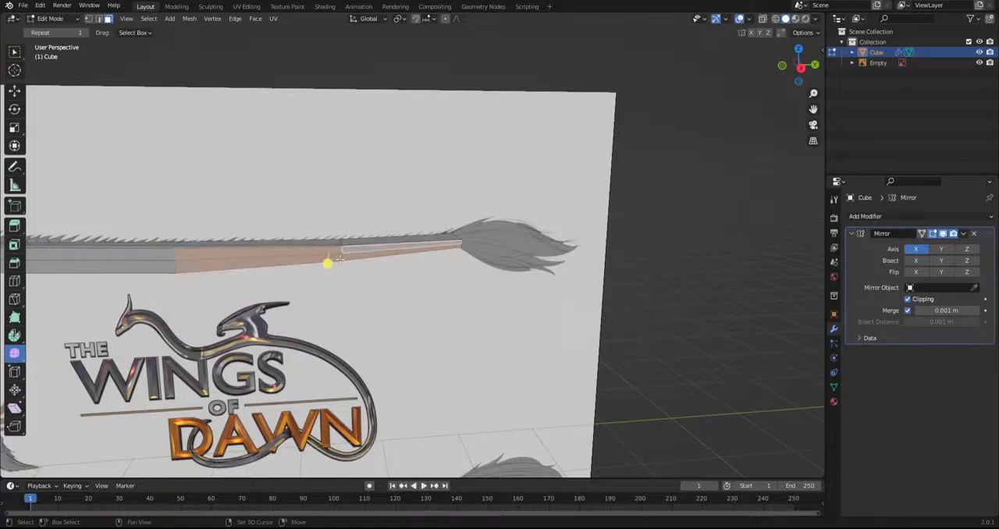
{"action": "middle_click_drag", "start_coordinate": [345, 256], "coordinate": [550, 258], "text": "shift"}
{"action": "left_click", "coordinate": [355, 268], "text": "shift"}
From the top view with X-ray on, refine the selection to the tail's outer side faces, leaving out those along the centre line
{"action": "key", "text": "KP_7"}
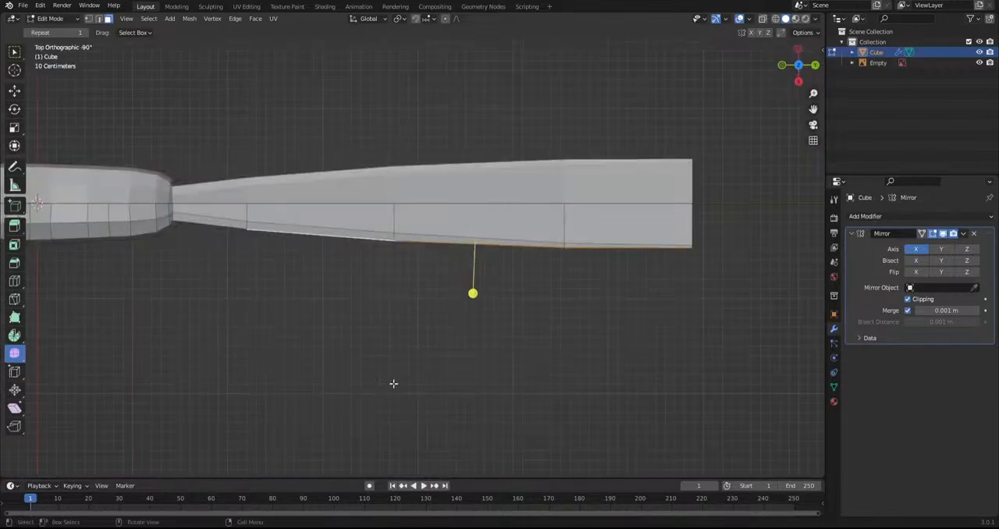
{"action": "key", "text": "r"}
{"action": "key", "text": "Escape"}
{"action": "left_click_drag", "start_coordinate": [556, 343], "coordinate": [729, 232]}
{"action": "left_click", "coordinate": [355, 231], "text": "shift"}
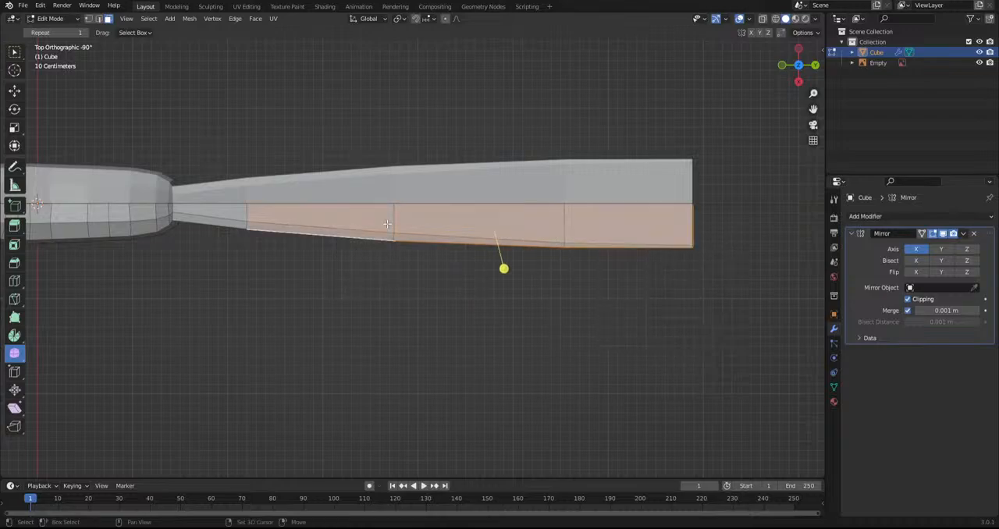
{"action": "left_click", "coordinate": [762, 18]}
{"action": "left_click_drag", "start_coordinate": [716, 115], "coordinate": [333, 298]}
{"action": "left_click_drag", "start_coordinate": [750, 137], "coordinate": [312, 218], "text": "ctrl"}
Move and rotate the selected side faces inward so the tail tapers to a point at its tip
{"action": "key", "text": "g"}
{"action": "left_click", "coordinate": [730, 306]}
{"action": "key", "text": "r"}
{"action": "left_click", "coordinate": [747, 299]}
{"action": "key", "text": "g"}
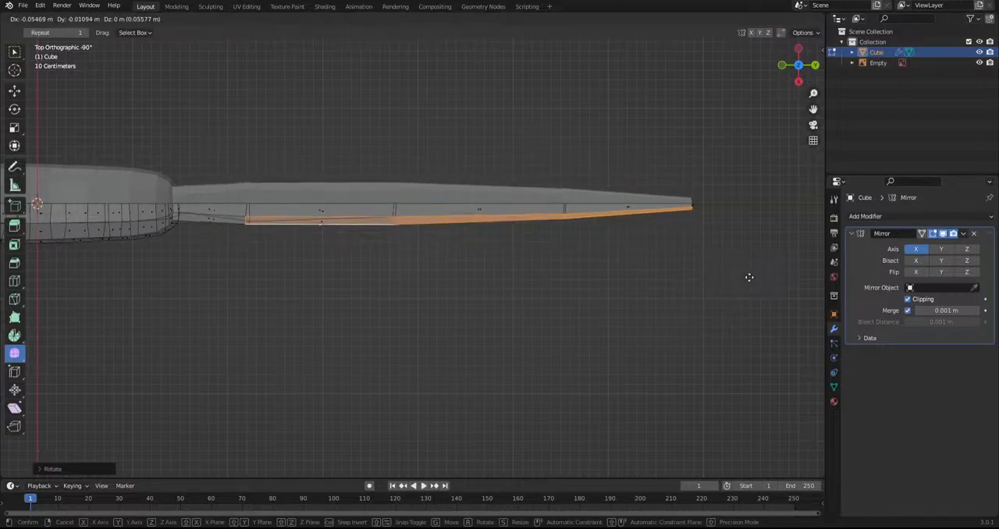
{"action": "left_click", "coordinate": [749, 276]}
{"action": "key", "text": "r"}
{"action": "left_click", "coordinate": [750, 280]}
{"action": "left_click", "coordinate": [662, 331]}
In the side view, select the entire mesh, smooth its vertices and clear the selection
{"action": "middle_click_drag", "start_coordinate": [663, 331], "coordinate": [651, 242]}
{"action": "middle_click_drag", "start_coordinate": [289, 311], "coordinate": [468, 306], "text": "shift"}
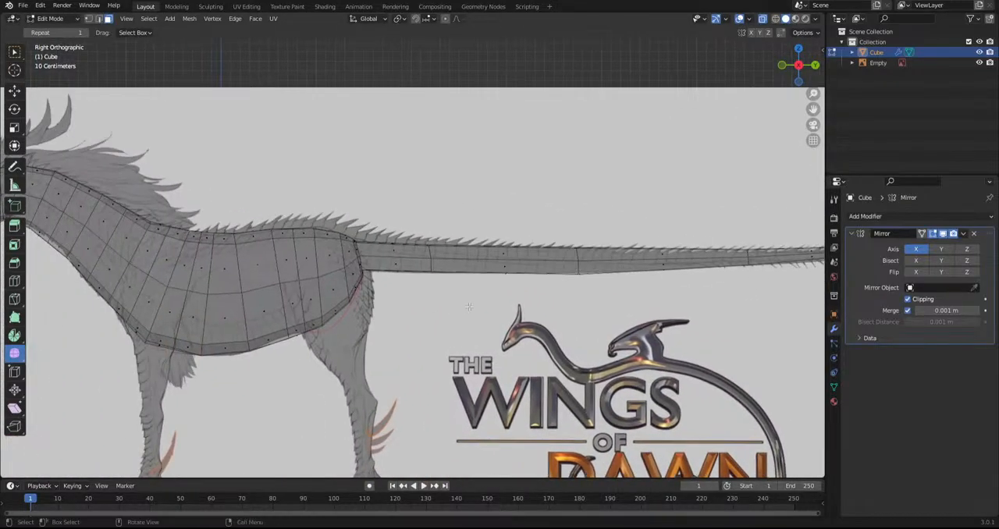
{"action": "scroll", "coordinate": [469, 307], "scroll_direction": "down", "scroll_amount": 4}
{"action": "key", "text": "a"}
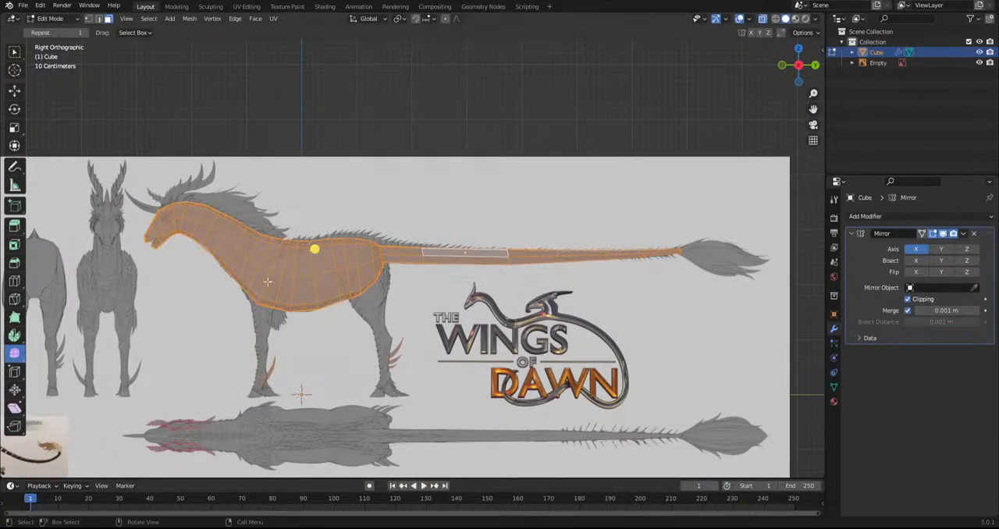
{"action": "left_click_drag", "start_coordinate": [316, 250], "coordinate": [363, 267]}
{"action": "scroll", "coordinate": [525, 380], "scroll_direction": "up", "scroll_amount": 3}
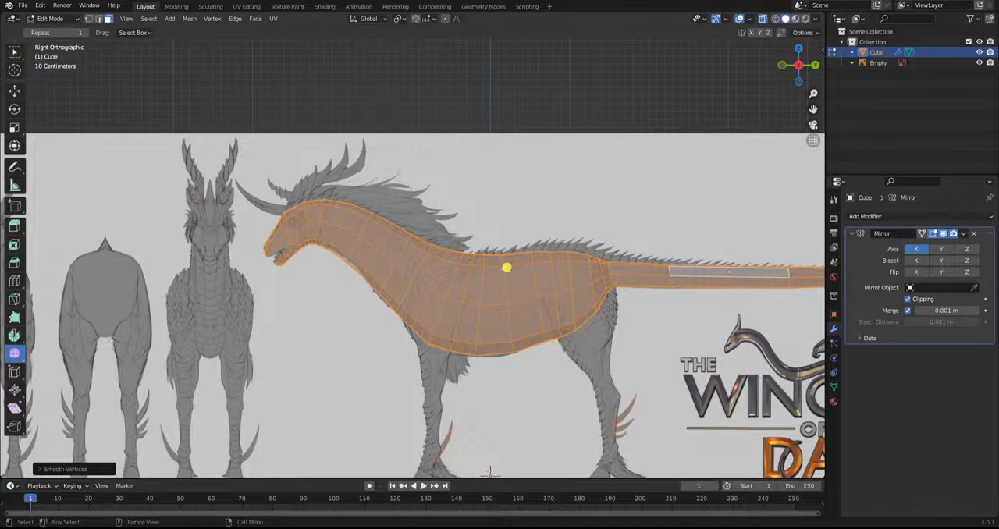
{"action": "middle_click_drag", "start_coordinate": [420, 339], "coordinate": [441, 363], "text": "shift"}
{"action": "key", "text": "alt+a"}
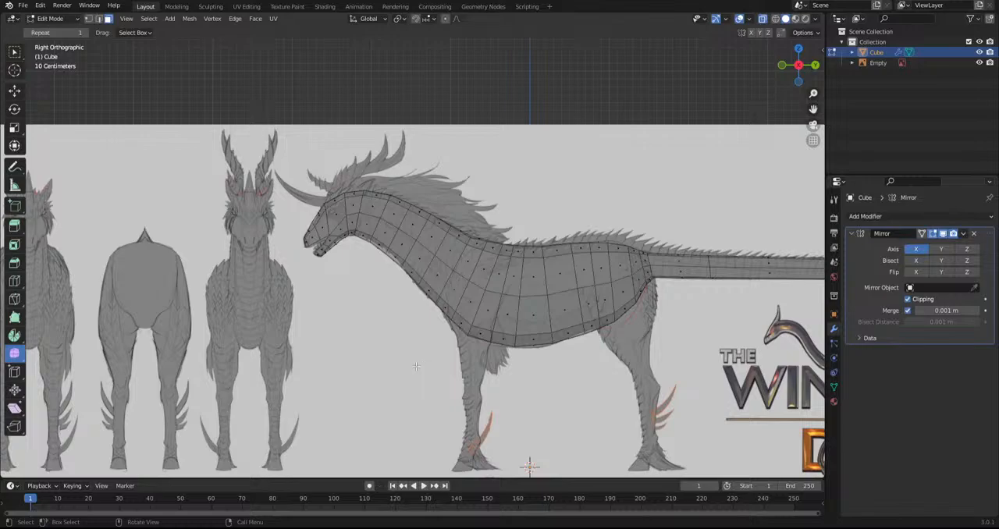
Select the faces on the side of the shoulder above the front leg, from the lower chest up to below the mane
{"action": "middle_click_drag", "start_coordinate": [527, 438], "coordinate": [454, 420], "text": "shift"}
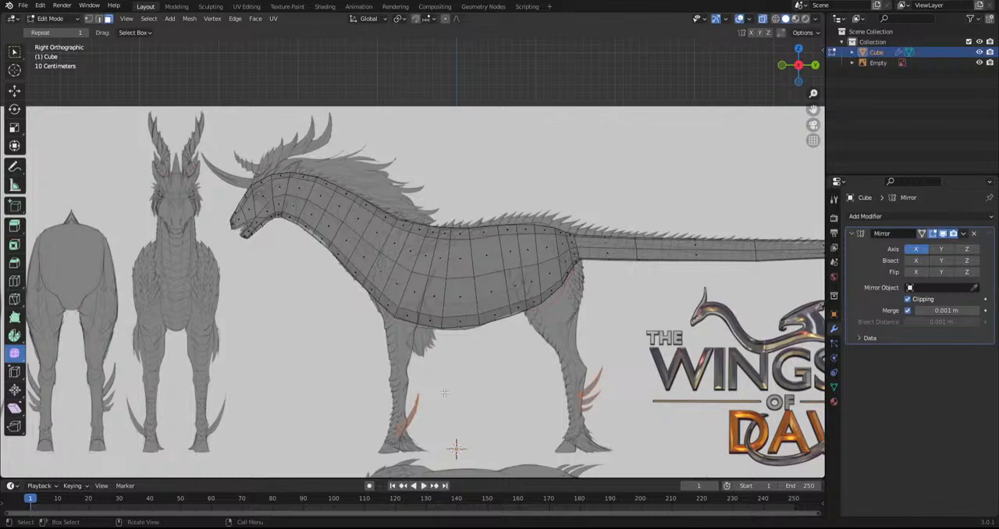
{"action": "scroll", "coordinate": [477, 309], "scroll_direction": "up", "scroll_amount": 2}
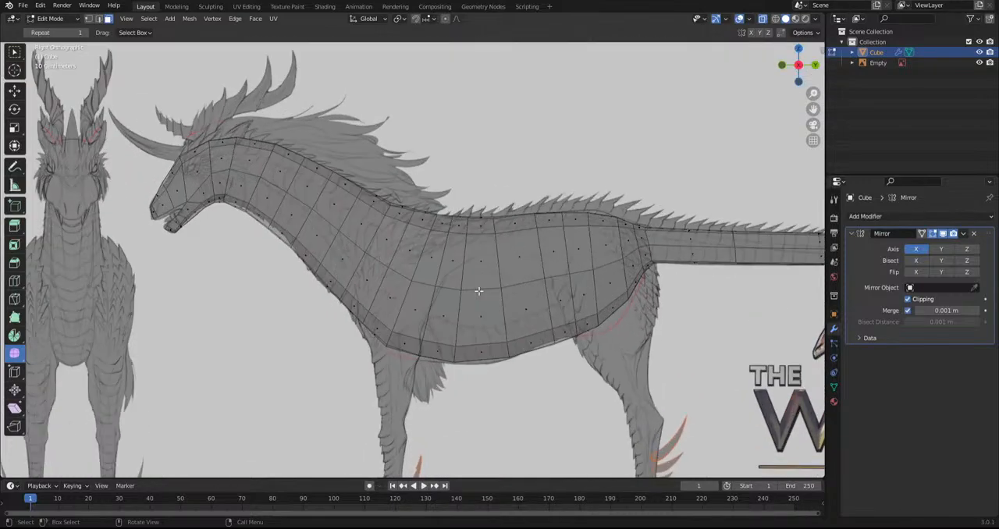
{"action": "middle_click_drag", "start_coordinate": [416, 305], "coordinate": [354, 246], "text": "shift"}
{"action": "left_click", "coordinate": [331, 276]}
{"action": "left_click", "coordinate": [358, 234], "text": "shift"}
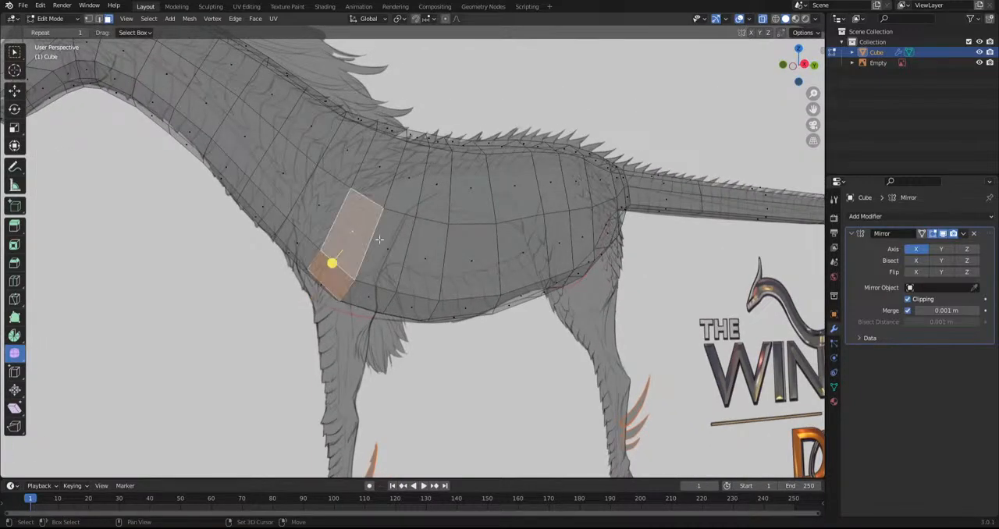
{"action": "left_click", "coordinate": [383, 232], "text": "shift"}
{"action": "left_click", "coordinate": [370, 289], "text": "shift"}
{"action": "middle_click_drag", "start_coordinate": [368, 296], "coordinate": [374, 334], "text": "alt"}
{"action": "left_click", "coordinate": [413, 173], "text": "shift"}
{"action": "left_click", "coordinate": [384, 164], "text": "shift"}
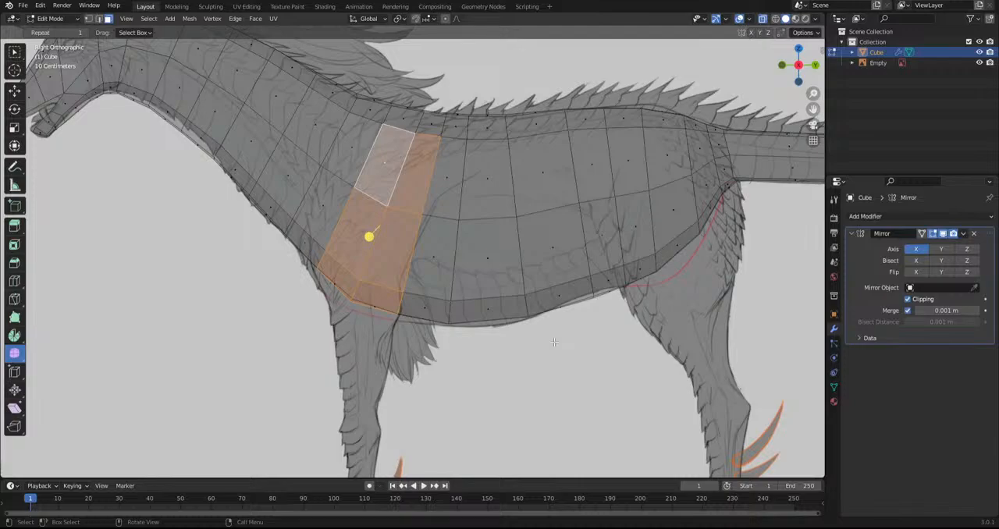
{"action": "left_click", "coordinate": [348, 145], "text": "shift"}
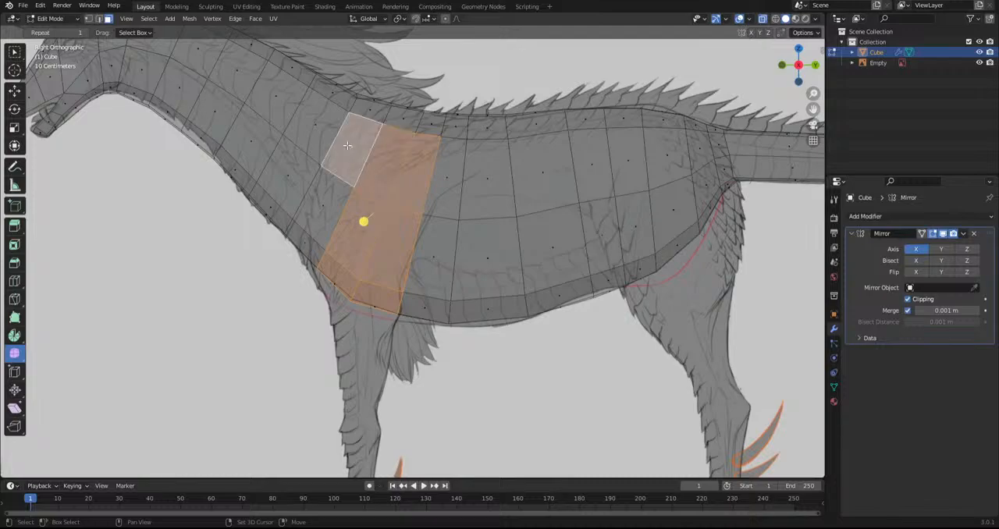
{"action": "left_click", "coordinate": [326, 218], "text": "shift"}
{"action": "left_click", "coordinate": [312, 243], "text": "shift"}
Inset the selected shoulder faces and smooth their vertices into a rounder patch
{"action": "scroll", "coordinate": [312, 243], "scroll_direction": "down", "scroll_amount": 1}
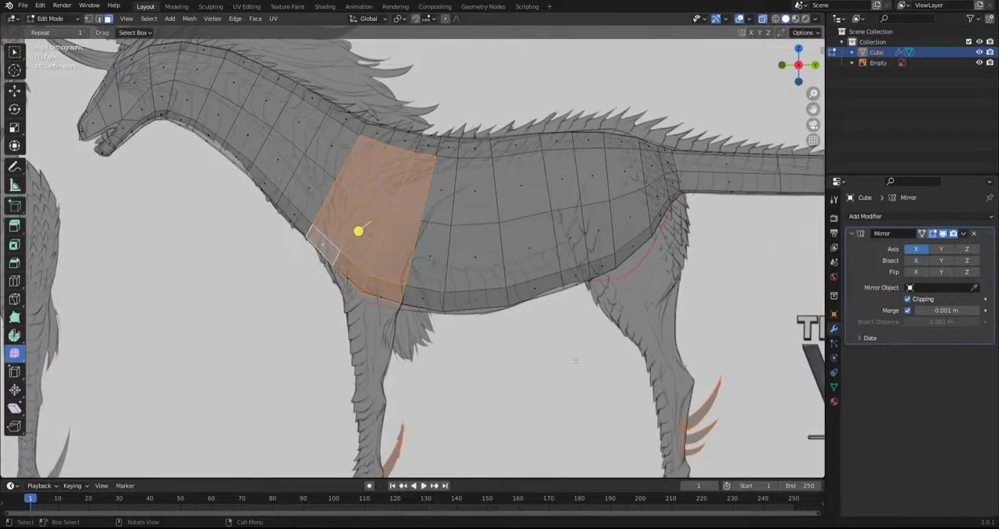
{"action": "key", "text": "i"}
{"action": "left_click", "coordinate": [575, 363]}
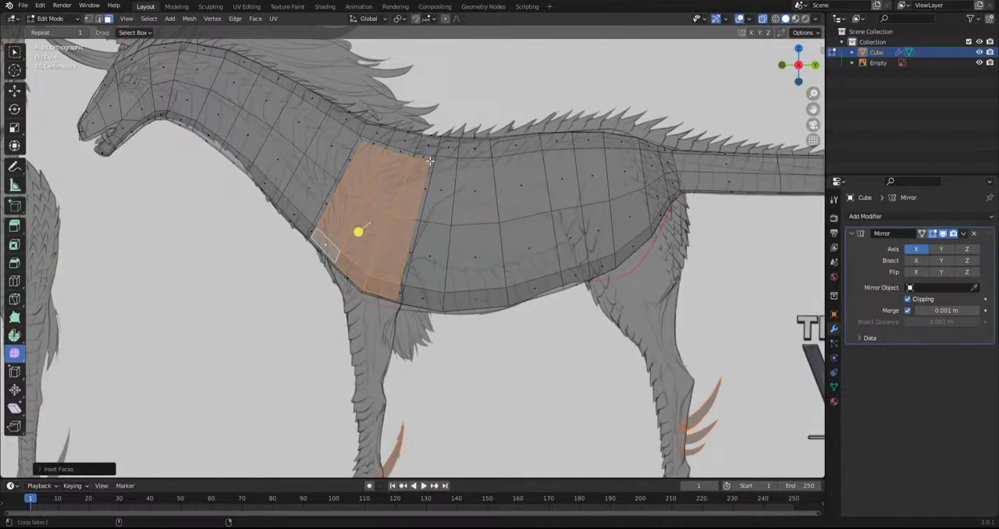
{"action": "left_click", "coordinate": [431, 161], "text": "alt+shift"}
{"action": "left_click_drag", "start_coordinate": [359, 231], "coordinate": [572, 289]}
{"action": "key", "text": "ctrl+z"}
{"action": "scroll", "coordinate": [444, 258], "scroll_direction": "down", "scroll_amount": 3}
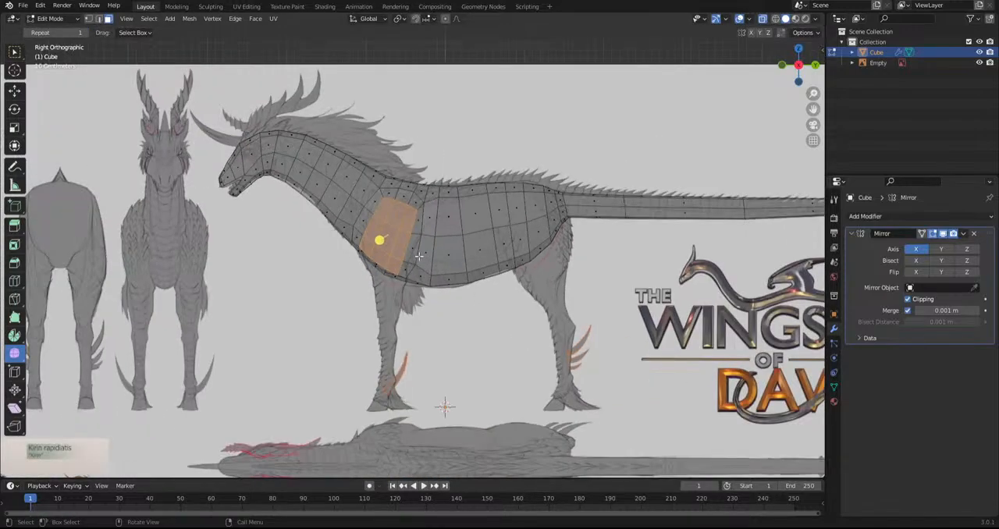
{"action": "key", "text": "ctrl+shift+z"}
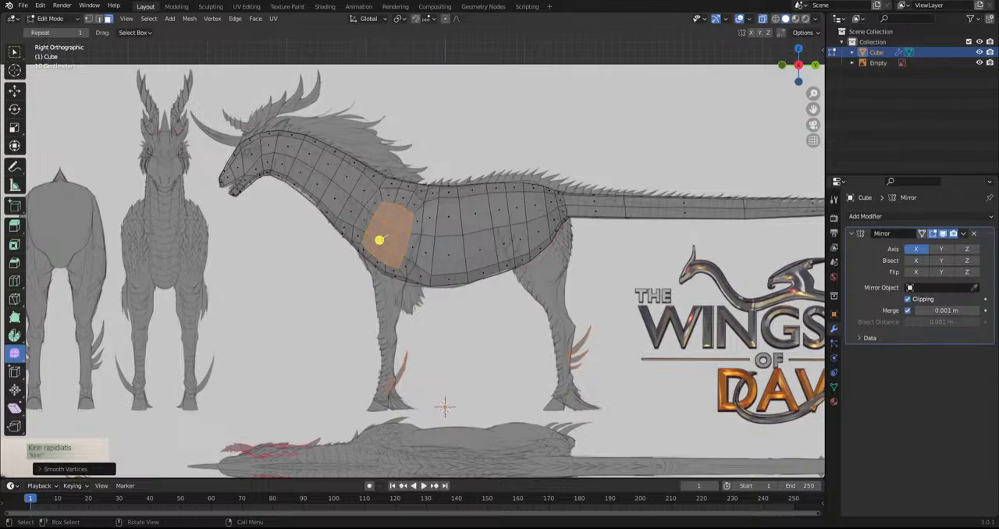
In the top view, move the selected shoulder patch outward from the body, then return to the side view
{"action": "middle_click_drag", "start_coordinate": [314, 227], "coordinate": [325, 337]}
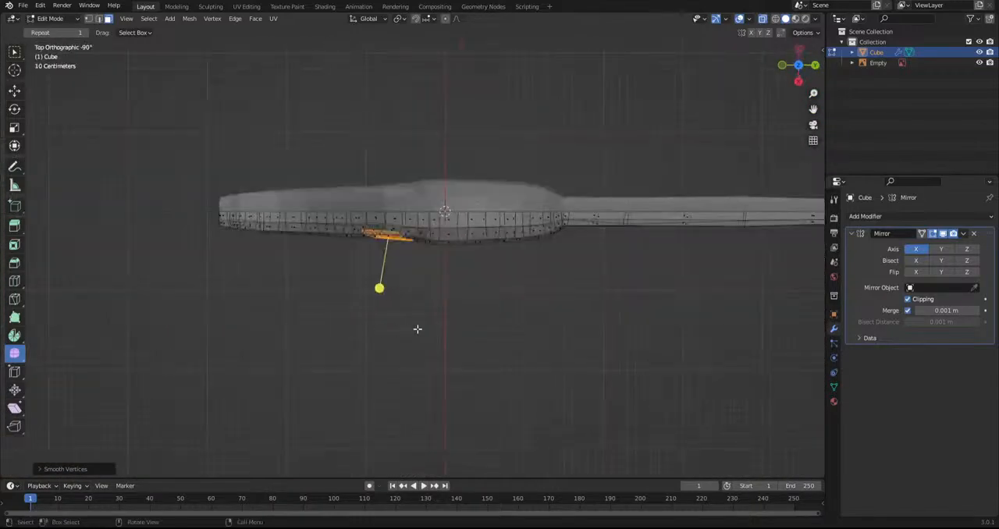
{"action": "scroll", "coordinate": [421, 328], "scroll_direction": "up", "scroll_amount": 2}
{"action": "key", "text": "g"}
{"action": "left_click", "coordinate": [445, 327]}
{"action": "middle_click_drag", "start_coordinate": [445, 327], "coordinate": [461, 255]}
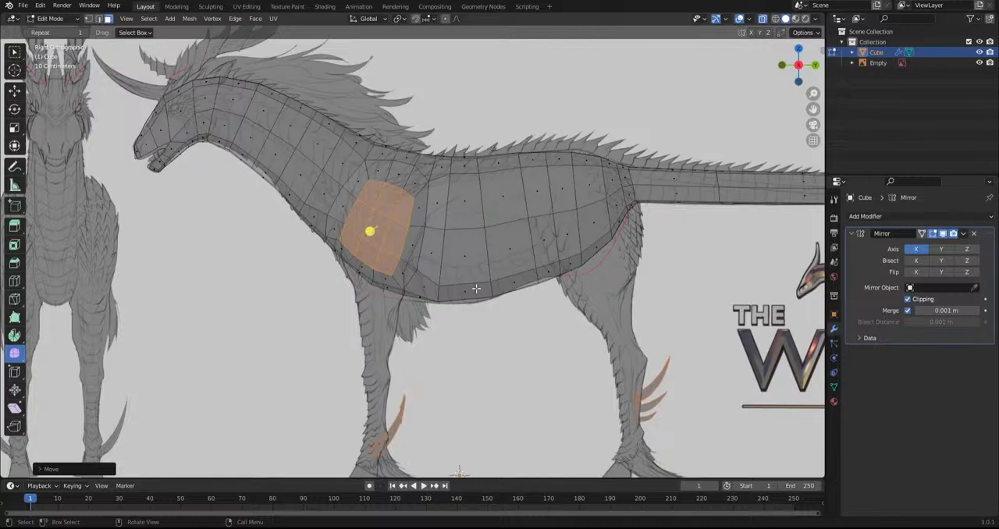
Select the faces on the side of the hip above the hind leg, from the belly edge up toward the back
{"action": "middle_click_drag", "start_coordinate": [476, 289], "coordinate": [368, 320]}
{"action": "scroll", "coordinate": [348, 358], "scroll_direction": "up", "scroll_amount": 5}
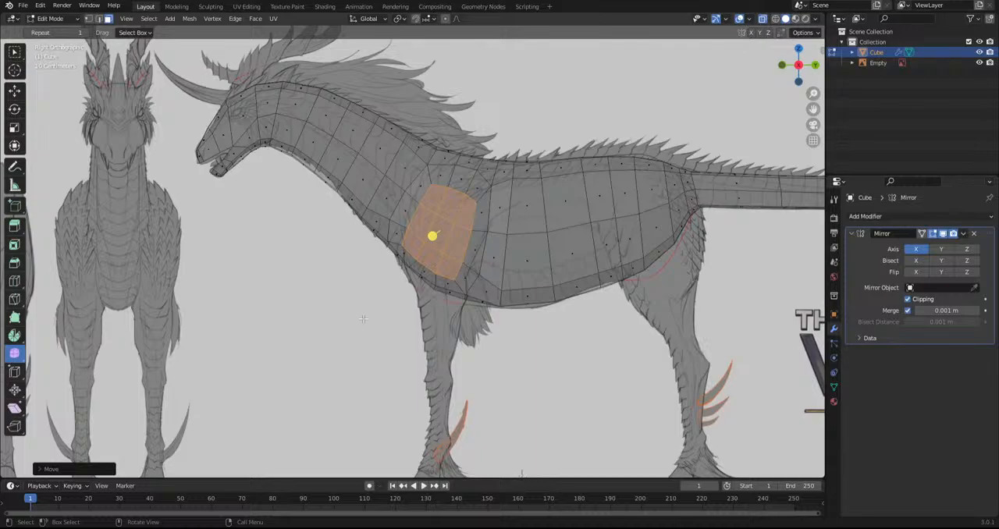
{"action": "middle_click_drag", "start_coordinate": [363, 319], "coordinate": [243, 313], "text": "shift"}
{"action": "middle_click_drag", "start_coordinate": [597, 230], "coordinate": [636, 232], "text": "shift"}
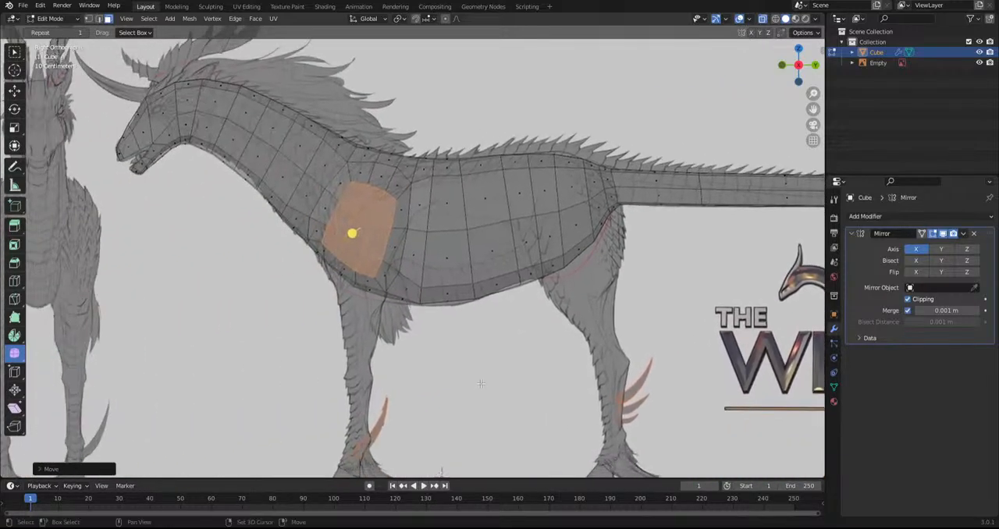
{"action": "middle_click_drag", "start_coordinate": [560, 255], "coordinate": [534, 255], "text": "shift"}
{"action": "left_click", "coordinate": [504, 260]}
{"action": "left_click", "coordinate": [502, 278], "text": "shift"}
{"action": "left_click", "coordinate": [531, 266], "text": "shift"}
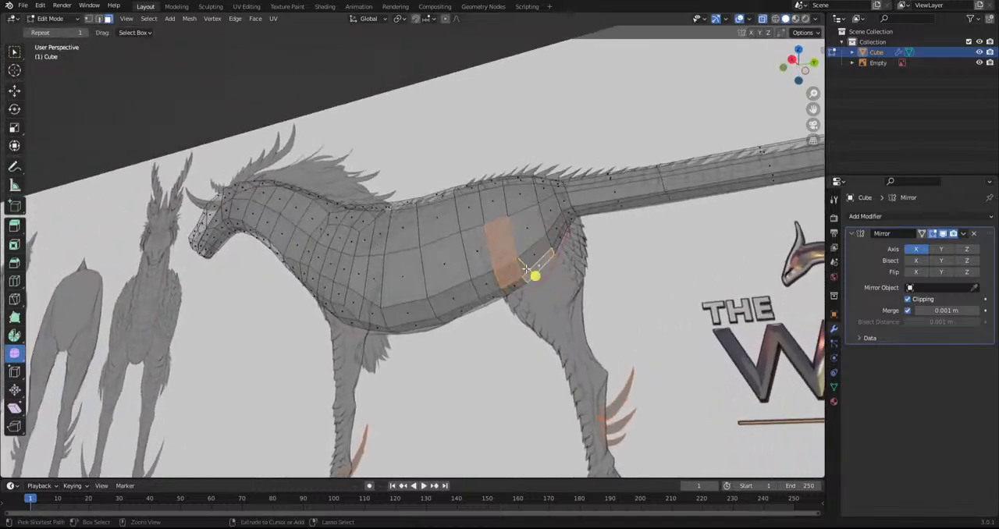
{"action": "left_click", "coordinate": [530, 233], "text": "shift"}
{"action": "left_click", "coordinate": [524, 200], "text": "shift"}
{"action": "left_click", "coordinate": [487, 206], "text": "shift"}
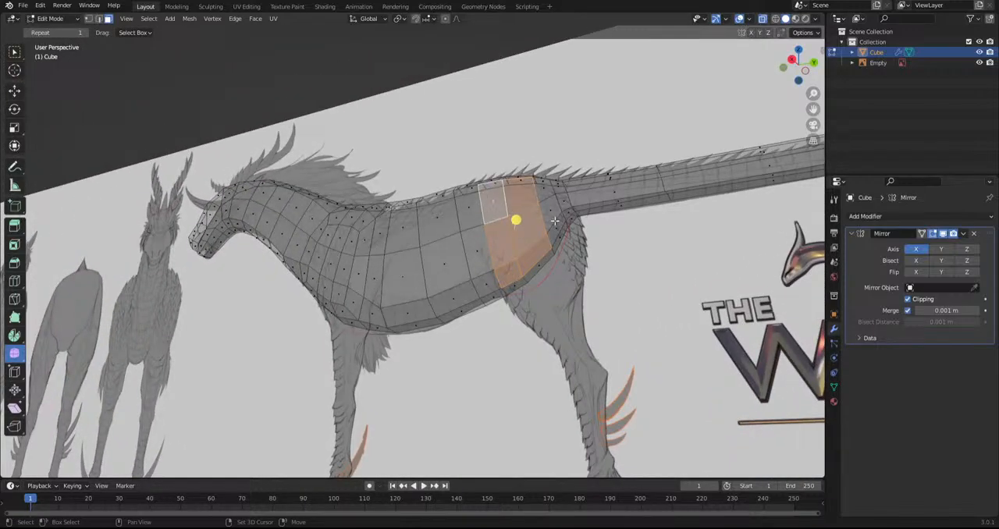
Extend the hip selection with the faces near the tail base and the column along the front of the thigh
{"action": "left_click", "coordinate": [551, 218], "text": "shift"}
{"action": "left_click", "coordinate": [544, 191], "text": "shift"}
{"action": "left_click", "coordinate": [558, 228], "text": "shift"}
{"action": "middle_click_drag", "start_coordinate": [558, 228], "coordinate": [491, 312]}
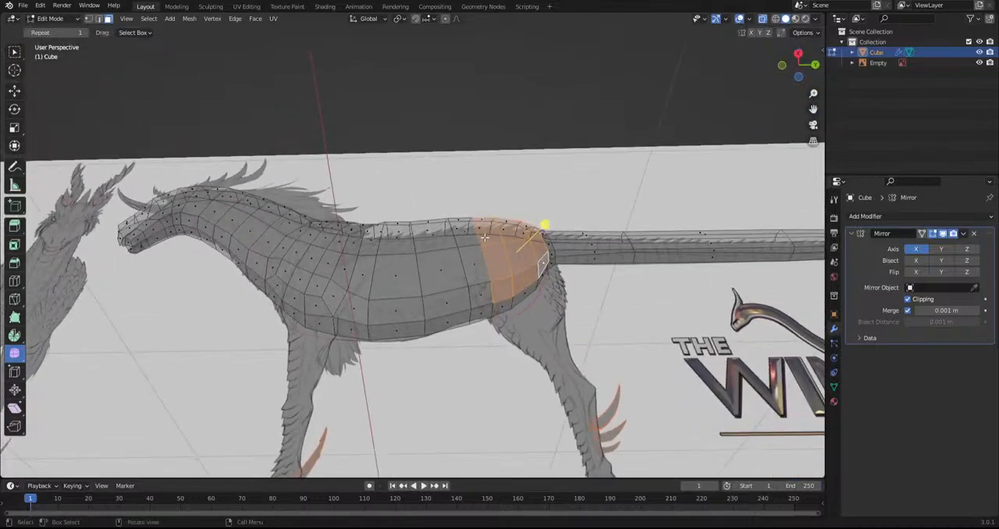
{"action": "left_click", "coordinate": [484, 291], "text": "shift"}
{"action": "left_click", "coordinate": [480, 261], "text": "shift"}
{"action": "left_click", "coordinate": [468, 235], "text": "shift"}
{"action": "middle_click_drag", "start_coordinate": [470, 238], "coordinate": [529, 332], "text": "alt"}
In the side view, inset the selected hip faces and smooth their vertices
{"action": "key", "text": "i"}
{"action": "left_click", "coordinate": [410, 305]}
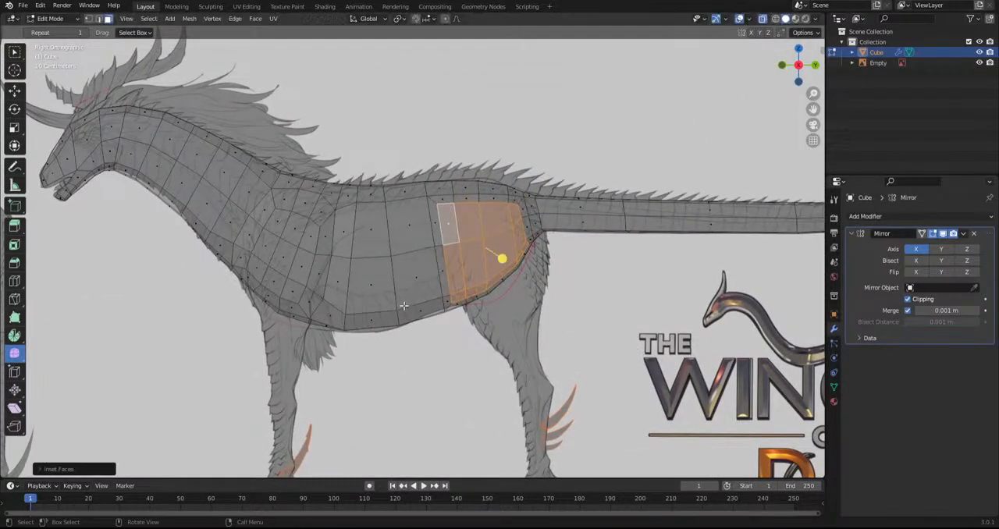
{"action": "left_click", "coordinate": [451, 303], "text": "alt+shift"}
{"action": "left_click_drag", "start_coordinate": [504, 257], "coordinate": [691, 293]}
{"action": "key", "text": "ctrl+KP_Subtract"}
{"action": "left_click_drag", "start_coordinate": [497, 254], "coordinate": [695, 333]}
{"action": "scroll", "coordinate": [566, 351], "scroll_direction": "down", "scroll_amount": 2}
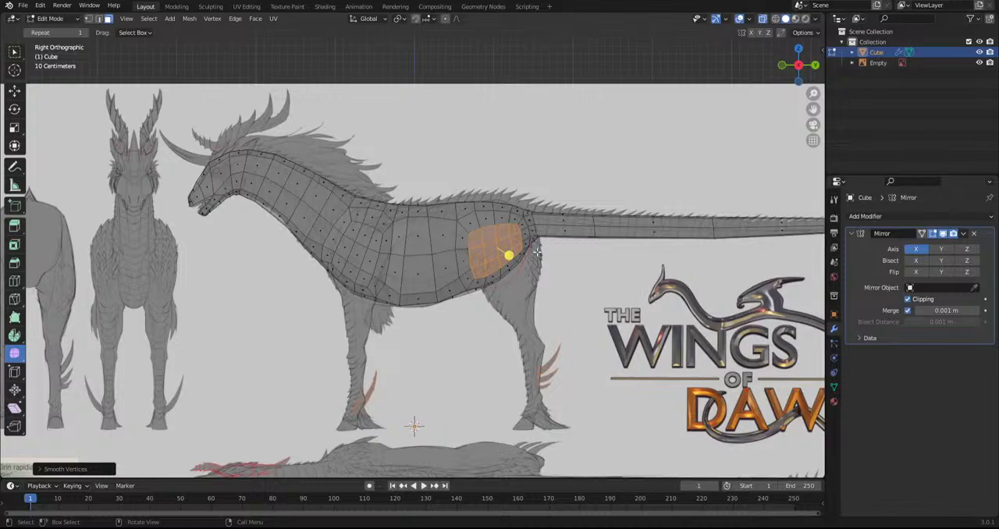
From the top view, scale the selected hip patch and move it outward from the body
{"action": "key", "text": "KP_7"}
{"action": "key", "text": "s"}
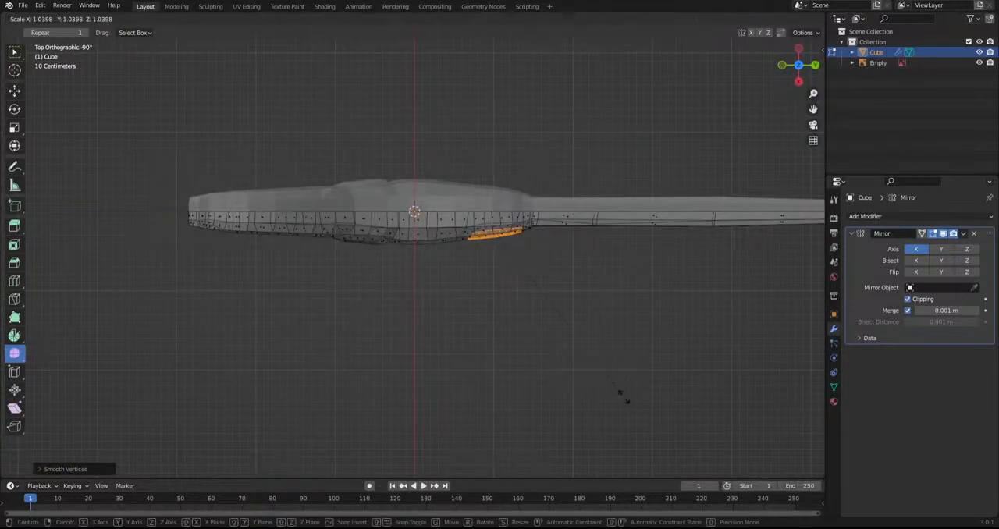
{"action": "left_click", "coordinate": [641, 408]}
{"action": "key", "text": "g"}
{"action": "left_click", "coordinate": [558, 346]}
{"action": "middle_click_drag", "start_coordinate": [546, 381], "coordinate": [538, 166]}
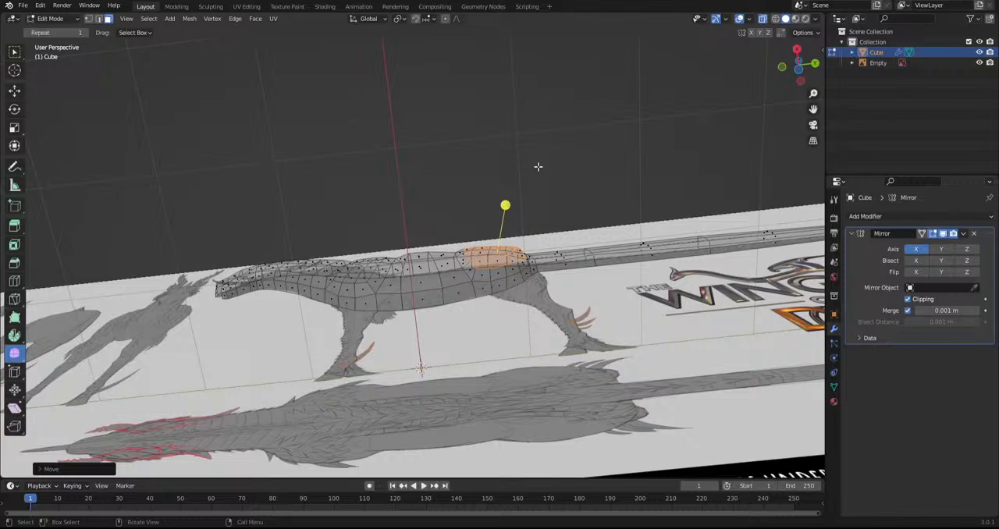
Select the lower faces of the hip patch where the hind leg starts
{"action": "scroll", "coordinate": [430, 281], "scroll_direction": "down", "scroll_amount": 2}
{"action": "scroll", "coordinate": [402, 306], "scroll_direction": "up", "scroll_amount": 4}
{"action": "middle_click_drag", "start_coordinate": [393, 315], "coordinate": [476, 279]}
{"action": "left_click", "coordinate": [438, 283]}
{"action": "left_click", "coordinate": [446, 275], "text": "shift"}
{"action": "left_click", "coordinate": [458, 263], "text": "shift"}
{"action": "left_click", "coordinate": [461, 247], "text": "shift"}
{"action": "left_click", "coordinate": [448, 250], "text": "shift"}
{"action": "left_click", "coordinate": [429, 264], "text": "shift"}
{"action": "left_click", "coordinate": [437, 256], "text": "shift"}
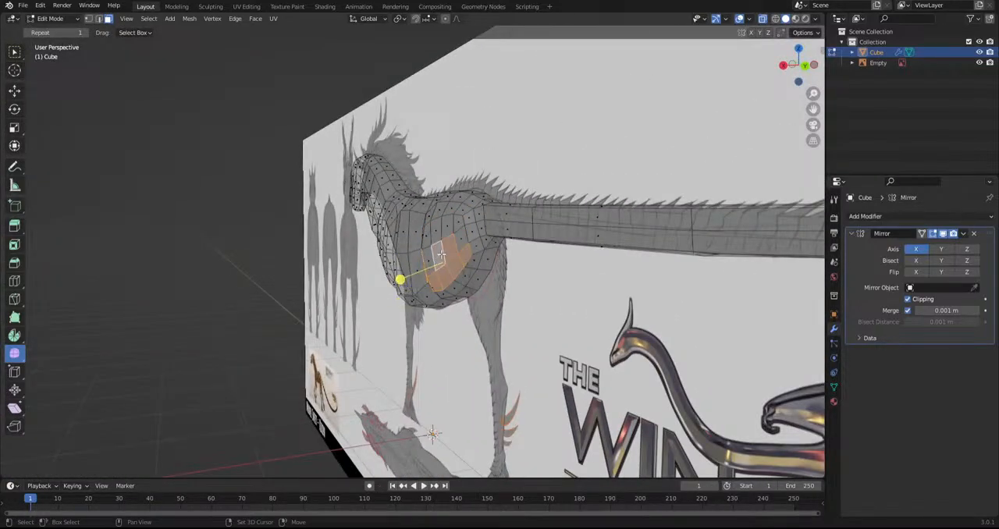
Orbit around the rear and complete the hind leg selection with the remaining outer and rear hip faces
{"action": "middle_click_drag", "start_coordinate": [435, 256], "coordinate": [473, 262]}
{"action": "left_click", "coordinate": [430, 267], "text": "shift"}
{"action": "left_click_drag", "start_coordinate": [406, 287], "coordinate": [430, 240], "text": "ctrl"}
{"action": "left_click", "coordinate": [486, 235], "text": "shift"}
{"action": "middle_click_drag", "start_coordinate": [487, 275], "coordinate": [456, 284]}
{"action": "left_click", "coordinate": [453, 281], "text": "shift"}
{"action": "left_click", "coordinate": [468, 269], "text": "shift"}
{"action": "left_click", "coordinate": [485, 253], "text": "shift"}
In the back view, extrude the selected hip faces outward and downward to start the hind leg
{"action": "key", "text": "ctrl+KP_1"}
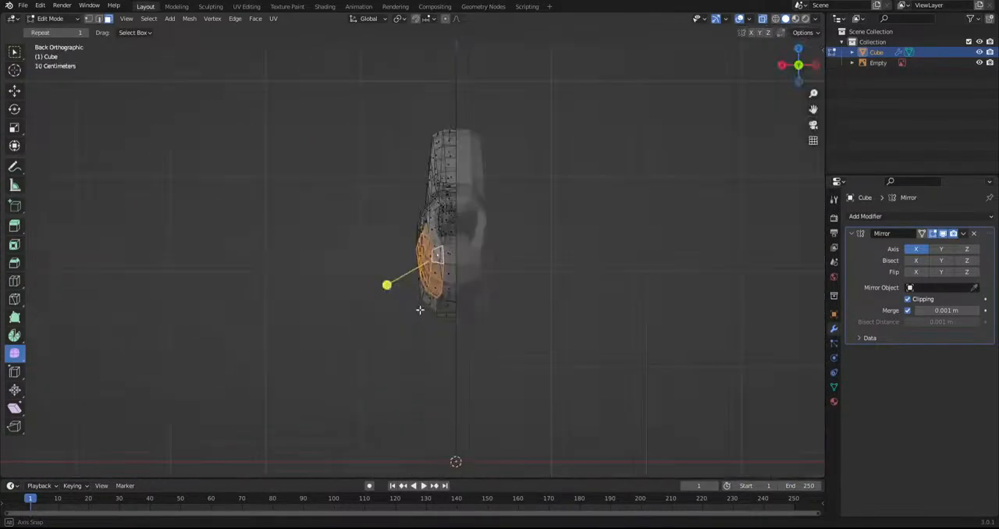
{"action": "scroll", "coordinate": [460, 273], "scroll_direction": "up", "scroll_amount": 2}
{"action": "middle_click_drag", "start_coordinate": [460, 273], "coordinate": [456, 248], "text": "shift"}
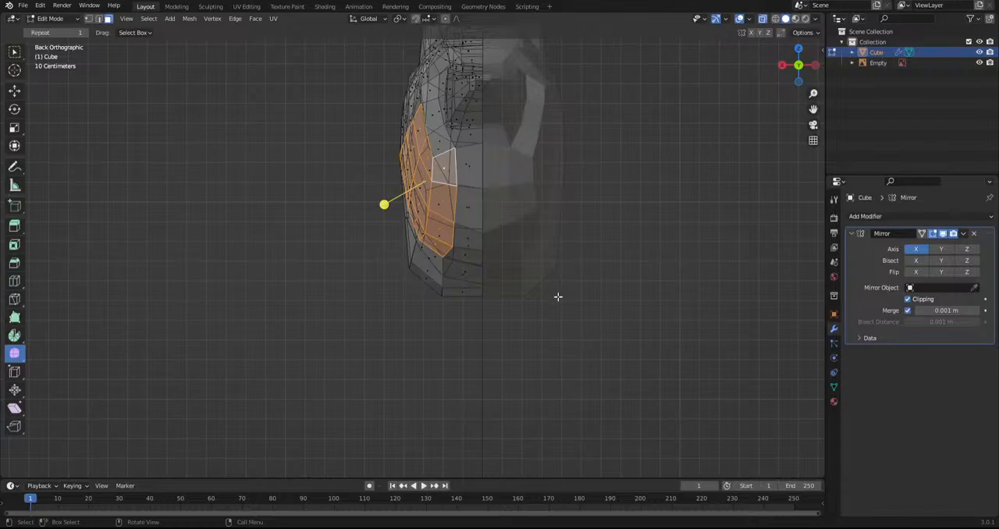
{"action": "key", "text": "e"}
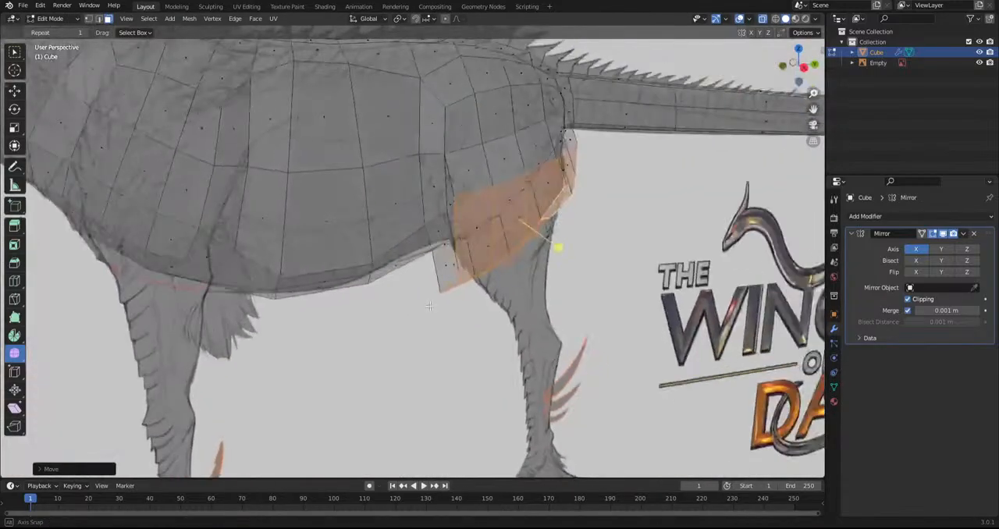
{"action": "middle_click_drag", "start_coordinate": [535, 223], "coordinate": [537, 248]}
Select the upper outer row of faces on the extruded thigh, then rotate and move it to blend into the hip
{"action": "left_click", "coordinate": [465, 170]}
{"action": "middle_click_drag", "start_coordinate": [466, 170], "coordinate": [398, 174]}
{"action": "left_click", "coordinate": [516, 169], "text": "shift"}
{"action": "left_click", "coordinate": [544, 149], "text": "shift"}
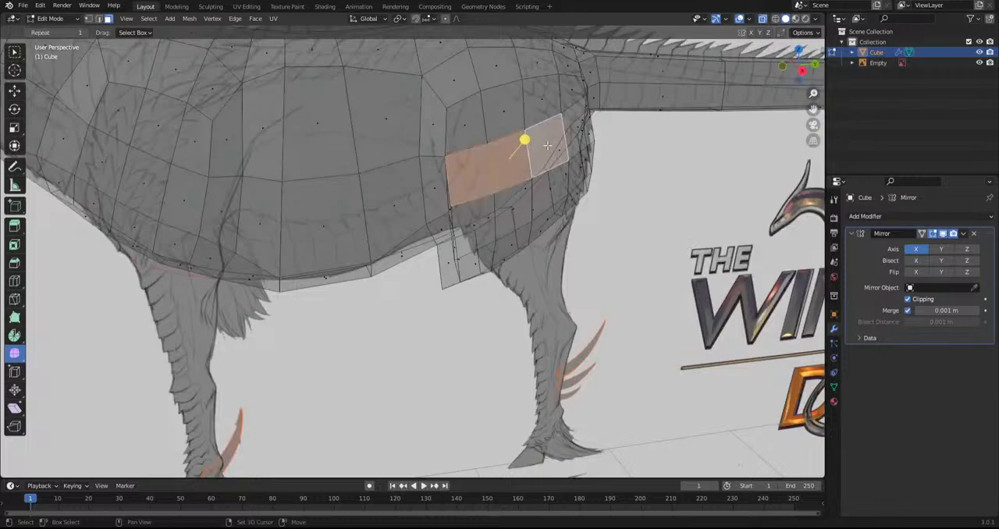
{"action": "middle_click_drag", "start_coordinate": [561, 133], "coordinate": [508, 146]}
{"action": "left_click", "coordinate": [596, 138], "text": "shift"}
{"action": "middle_click_drag", "start_coordinate": [593, 140], "coordinate": [478, 162]}
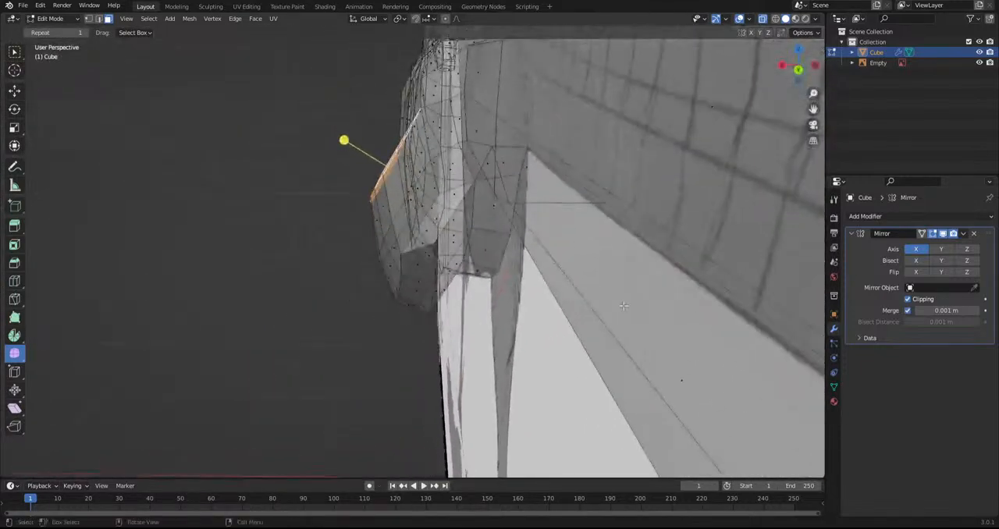
{"action": "key", "text": "r"}
{"action": "left_click", "coordinate": [625, 233]}
{"action": "key", "text": "g"}
{"action": "left_click", "coordinate": [612, 231]}
Select all faces of the inset shoulder patch above the front leg
{"action": "middle_click_drag", "start_coordinate": [273, 249], "coordinate": [394, 241]}
{"action": "middle_click_drag", "start_coordinate": [153, 262], "coordinate": [468, 275], "text": "shift"}
{"action": "scroll", "coordinate": [417, 270], "scroll_direction": "down", "scroll_amount": 1}
{"action": "left_click", "coordinate": [409, 248]}
{"action": "left_click", "coordinate": [394, 195], "text": "shift"}
{"action": "left_click", "coordinate": [382, 223], "text": "shift"}
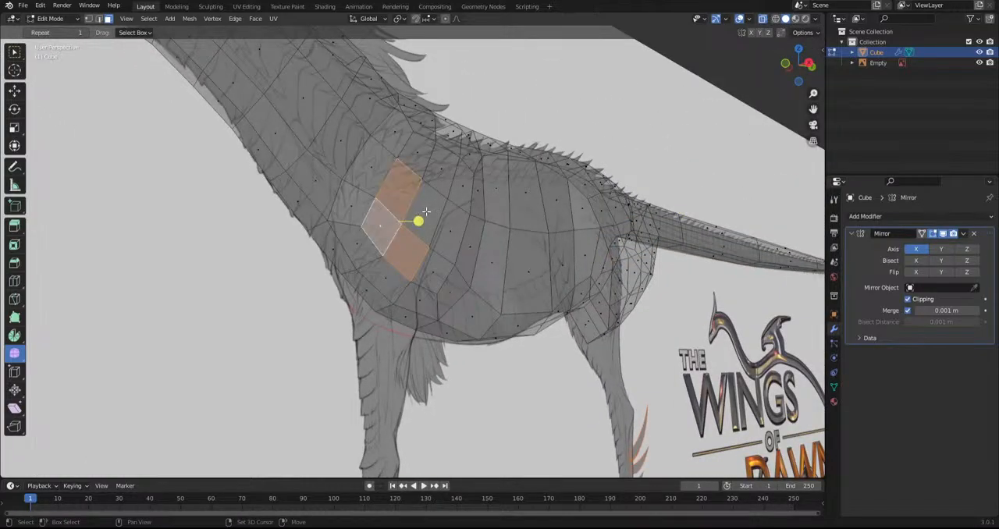
{"action": "left_click", "coordinate": [434, 215], "text": "shift"}
{"action": "left_click", "coordinate": [448, 227], "text": "shift"}
{"action": "left_click", "coordinate": [435, 266], "text": "shift"}
{"action": "left_click", "coordinate": [439, 178], "text": "shift"}
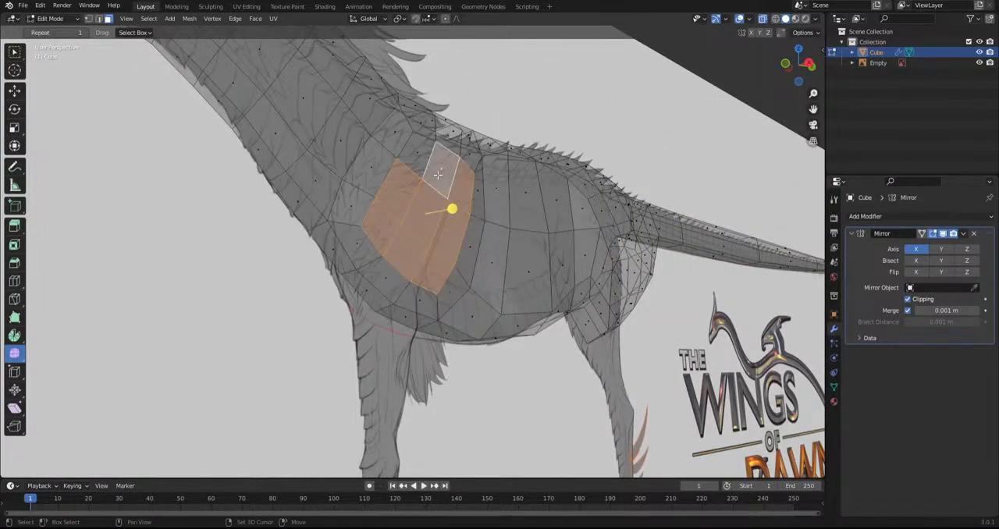
In the front view, rotate the shoulder patch to adjust its slope against the chest
{"action": "key", "text": "KP_1"}
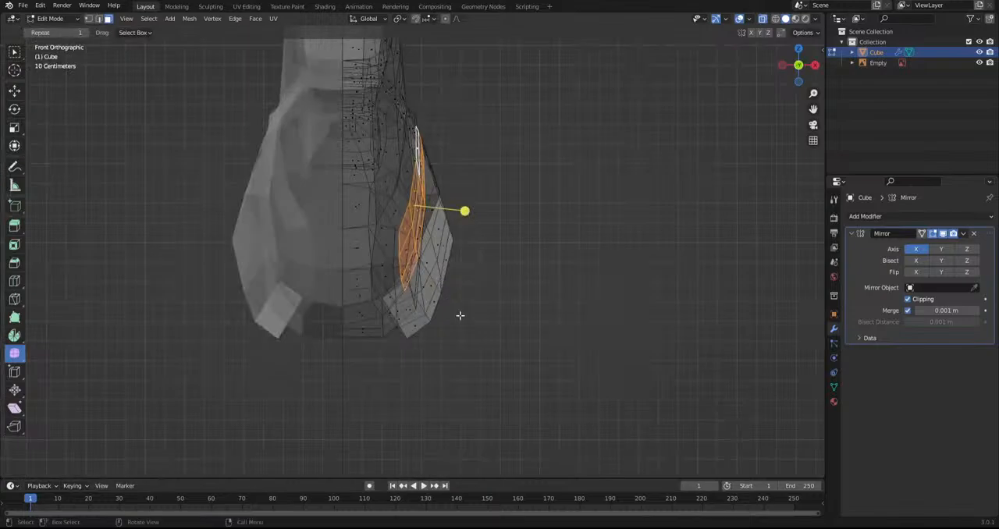
{"action": "key", "text": "r"}
{"action": "left_click", "coordinate": [508, 351]}
{"action": "middle_click_drag", "start_coordinate": [508, 350], "coordinate": [416, 267]}
{"action": "middle_click_drag", "start_coordinate": [423, 213], "coordinate": [487, 207]}
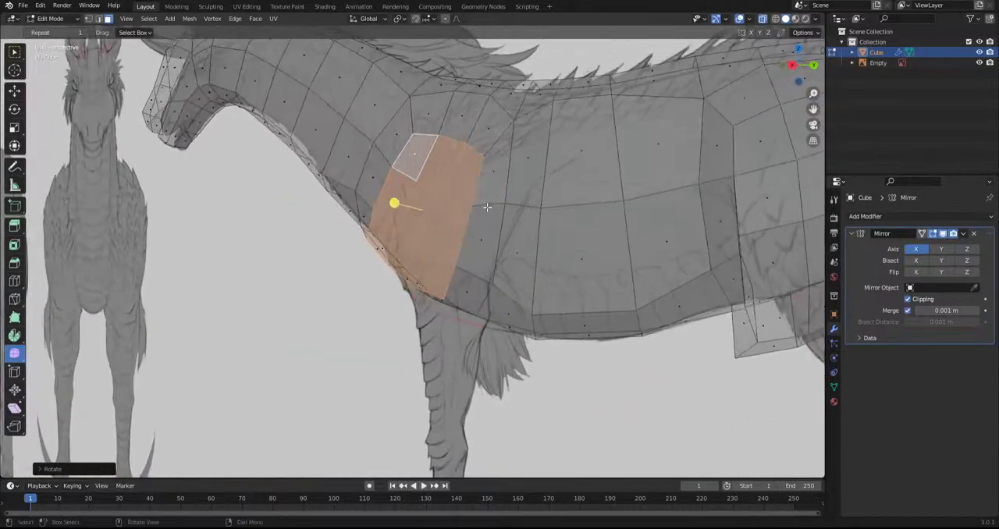
Select only the top row of the shoulder patch's faces, scale it and return to the side view
{"action": "left_click", "coordinate": [450, 169]}
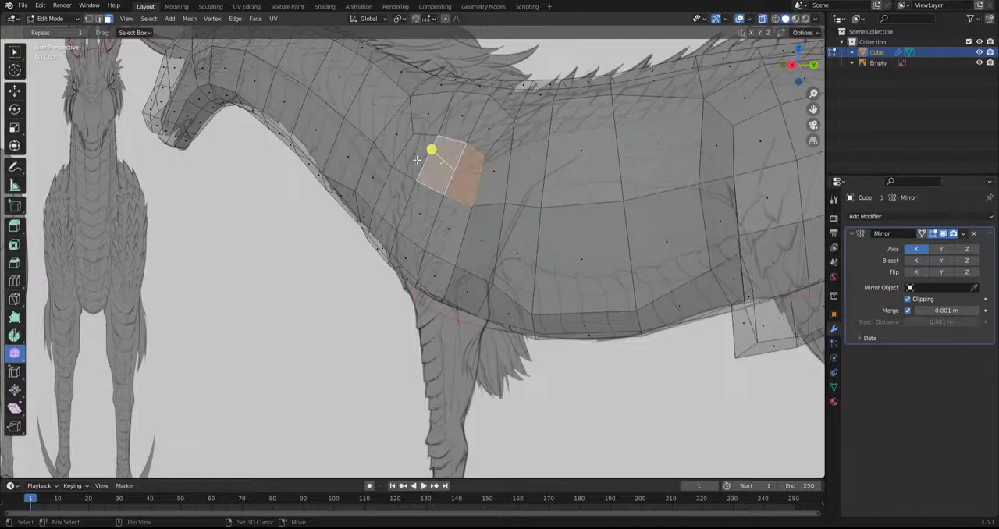
{"action": "left_click", "coordinate": [417, 160], "text": "shift"}
{"action": "left_click_drag", "start_coordinate": [418, 143], "coordinate": [675, 242]}
{"action": "key", "text": "s"}
{"action": "left_click", "coordinate": [573, 268]}
{"action": "key", "text": "KP_3"}
{"action": "key", "text": "Left"}
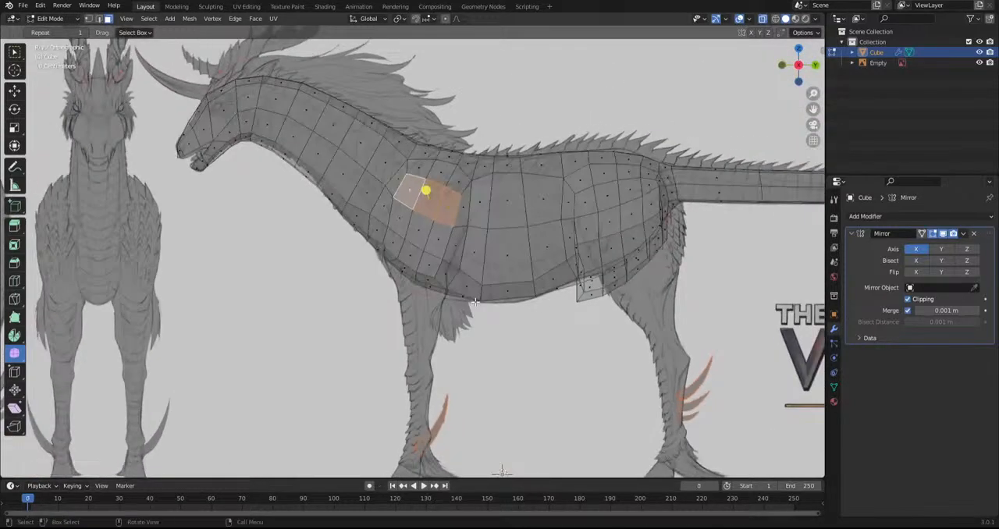
Select the lower shoulder and chest faces where the front leg attaches, and bring them into the side view
{"action": "scroll", "coordinate": [455, 367], "scroll_direction": "up", "scroll_amount": 1}
{"action": "middle_click_drag", "start_coordinate": [329, 348], "coordinate": [640, 248], "text": "shift"}
{"action": "middle_click_drag", "start_coordinate": [420, 140], "coordinate": [372, 224]}
{"action": "left_click", "coordinate": [377, 228], "text": "shift"}
{"action": "left_click", "coordinate": [392, 222]}
{"action": "left_click", "coordinate": [379, 228], "text": "shift"}
{"action": "left_click", "coordinate": [387, 197], "text": "shift"}
{"action": "left_click", "coordinate": [369, 171], "text": "shift"}
{"action": "left_click", "coordinate": [346, 178], "text": "shift"}
{"action": "left_click", "coordinate": [353, 218], "text": "shift"}
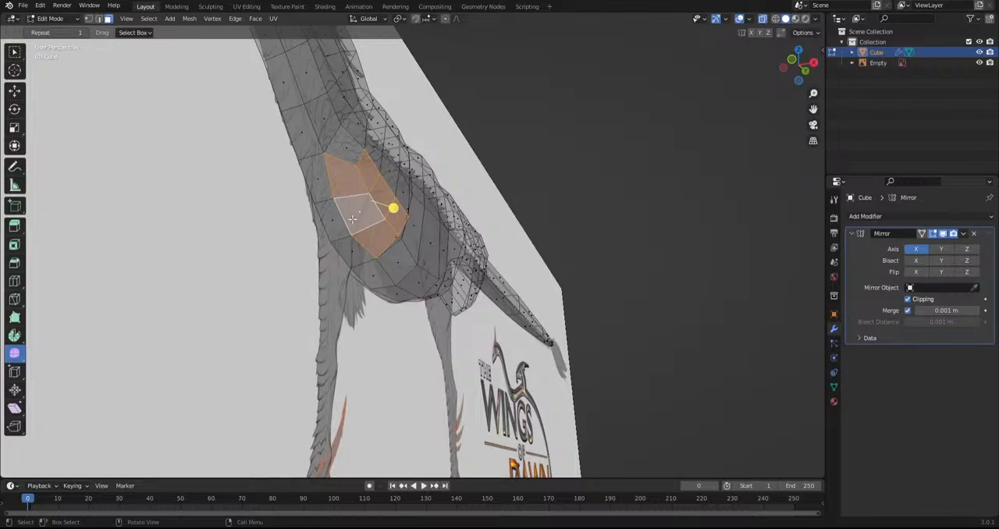
{"action": "middle_click_drag", "start_coordinate": [353, 220], "coordinate": [417, 303], "text": "alt"}
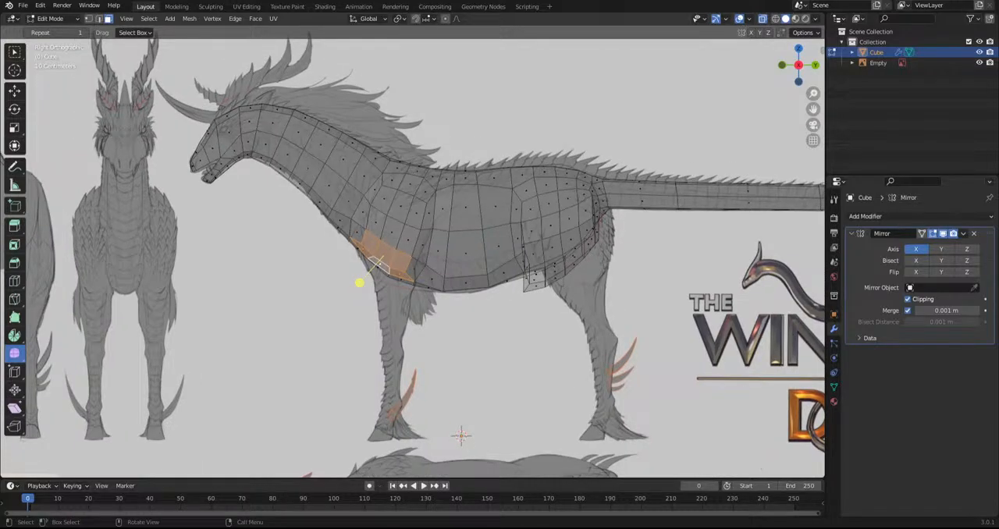
{"action": "scroll", "coordinate": [417, 308], "scroll_direction": "up", "scroll_amount": 3}
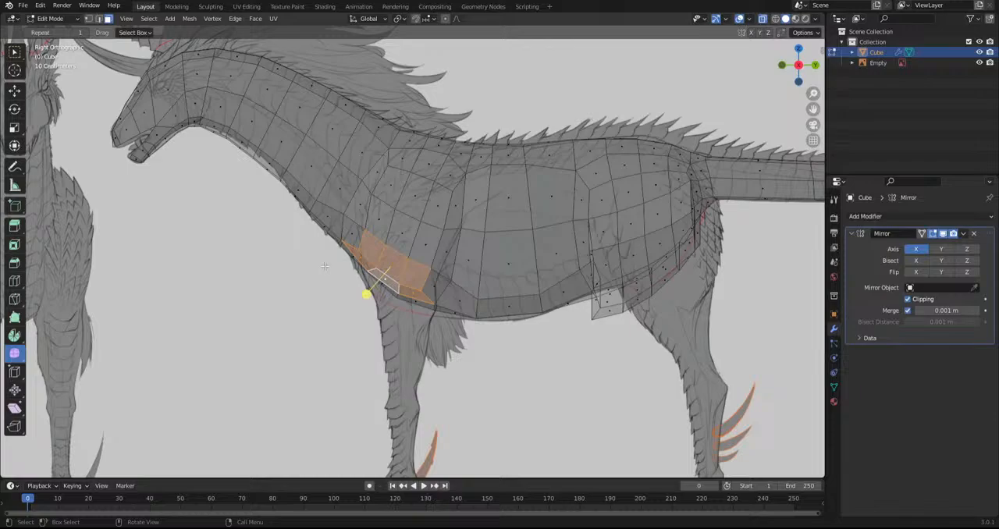
Add the neighbouring lower shoulder faces to the selection and smooth the area where the front leg attaches, checking it from the front
{"action": "left_click", "coordinate": [437, 287], "text": "shift"}
{"action": "left_click", "coordinate": [357, 244], "text": "shift"}
{"action": "left_click_drag", "start_coordinate": [371, 291], "coordinate": [462, 330]}
{"action": "middle_click_drag", "start_coordinate": [396, 337], "coordinate": [506, 354]}
{"action": "middle_click_drag", "start_coordinate": [410, 357], "coordinate": [432, 355]}
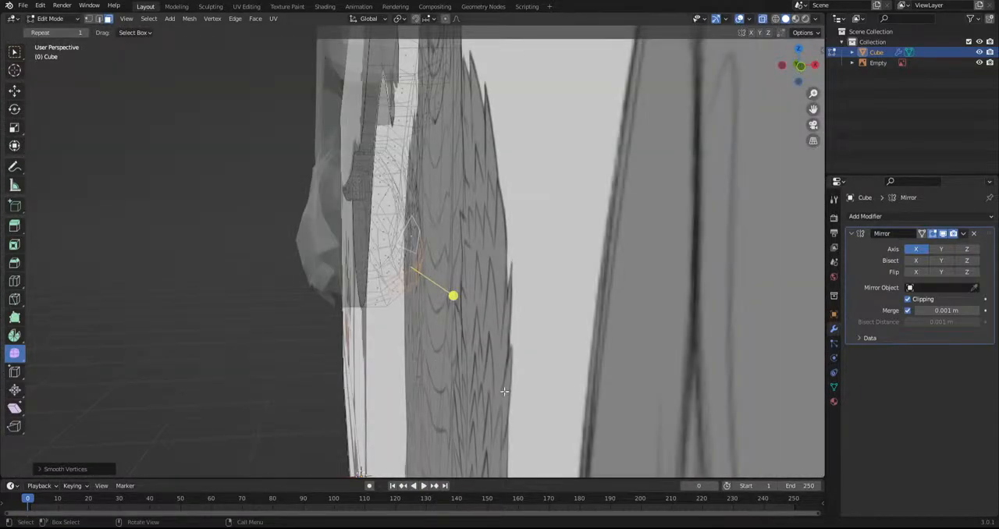
{"action": "scroll", "coordinate": [499, 391], "scroll_direction": "down", "scroll_amount": 5}
{"action": "scroll", "coordinate": [499, 391], "scroll_direction": "up", "scroll_amount": 3}
{"action": "key", "text": "KP_1"}
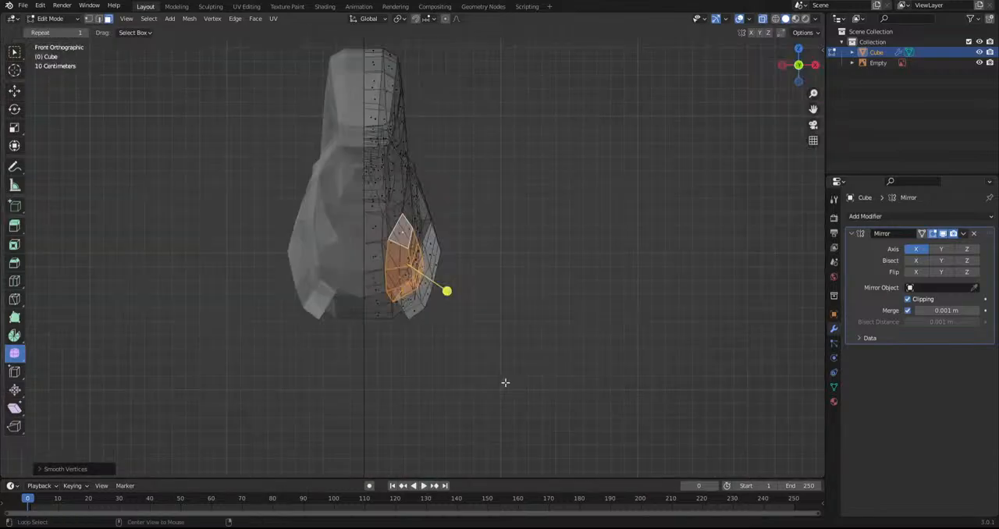
Freely rotate the selected lower shoulder faces in the front view to adjust their angle against the chest, then return to the side view
{"action": "scroll", "coordinate": [504, 382], "scroll_direction": "up", "scroll_amount": 3}
{"action": "key", "text": "r"}
{"action": "key", "text": "r"}
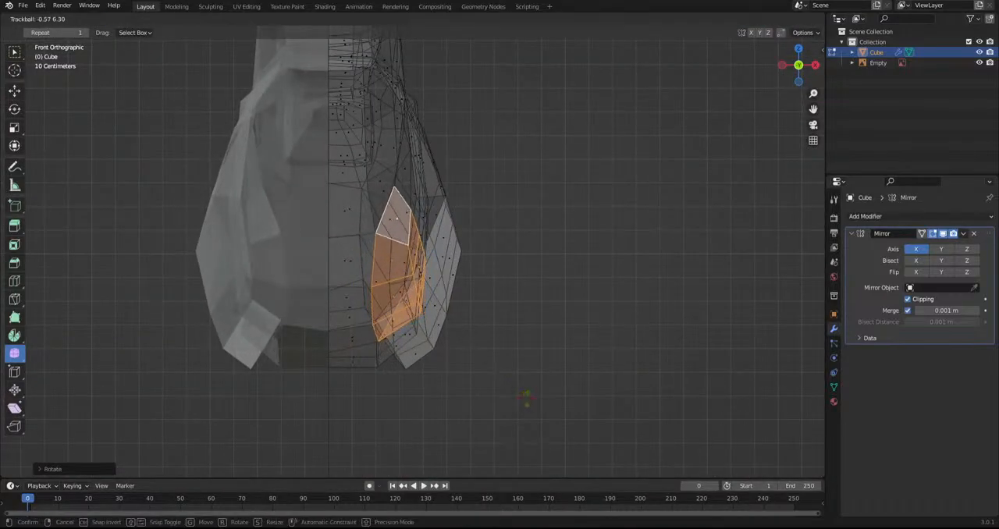
{"action": "left_click", "coordinate": [526, 398]}
{"action": "middle_click_drag", "start_coordinate": [526, 399], "coordinate": [401, 398]}
{"action": "scroll", "coordinate": [400, 399], "scroll_direction": "down", "scroll_amount": 4}
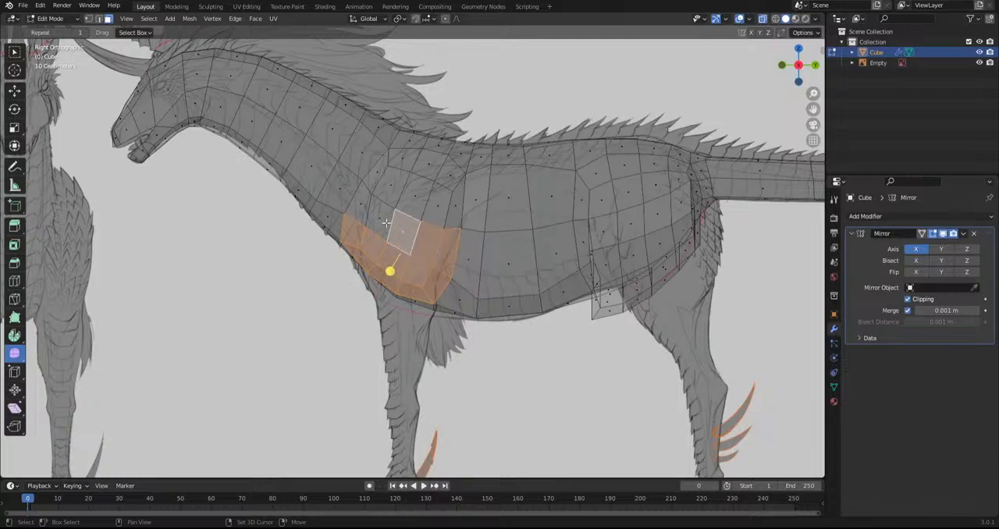
Select the full shoulder patch above the front leg in the side view and smooth its vertices into a rounder outline
{"action": "key", "text": "i"}
{"action": "left_click", "coordinate": [512, 355]}
{"action": "left_click", "coordinate": [455, 235], "text": "alt+shift"}
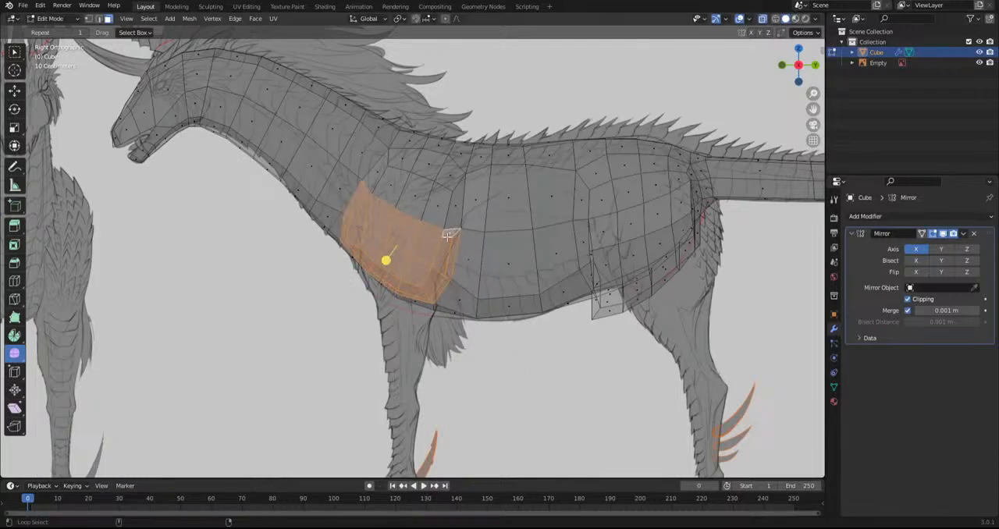
{"action": "left_click_drag", "start_coordinate": [386, 261], "coordinate": [624, 280]}
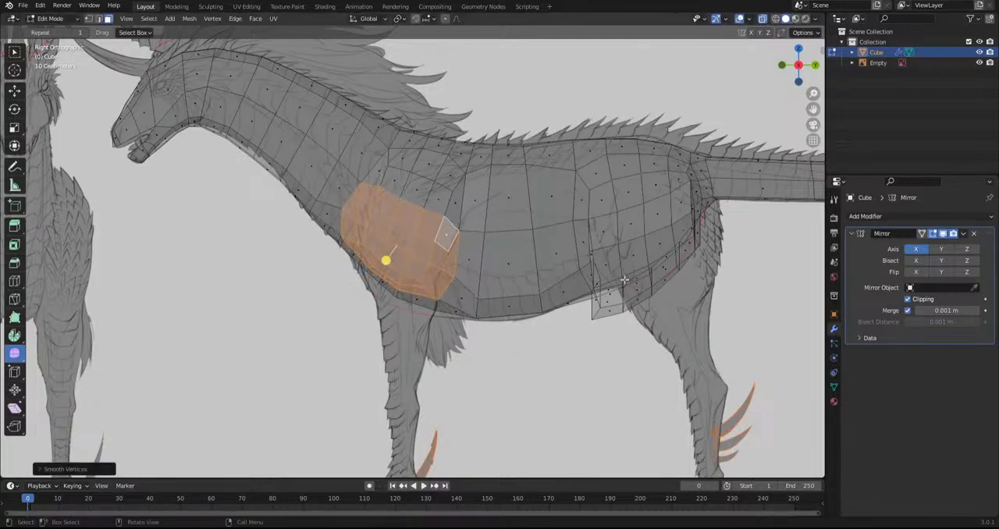
Reposition the shoulder patch in the front view and rotate it to face downward in the direction of the front leg
{"action": "left_click", "coordinate": [451, 275], "text": "alt+shift"}
{"action": "middle_click_drag", "start_coordinate": [363, 327], "coordinate": [374, 328]}
{"action": "key", "text": "KP_1"}
{"action": "key", "text": "g"}
{"action": "left_click", "coordinate": [498, 362]}
{"action": "key", "text": "r"}
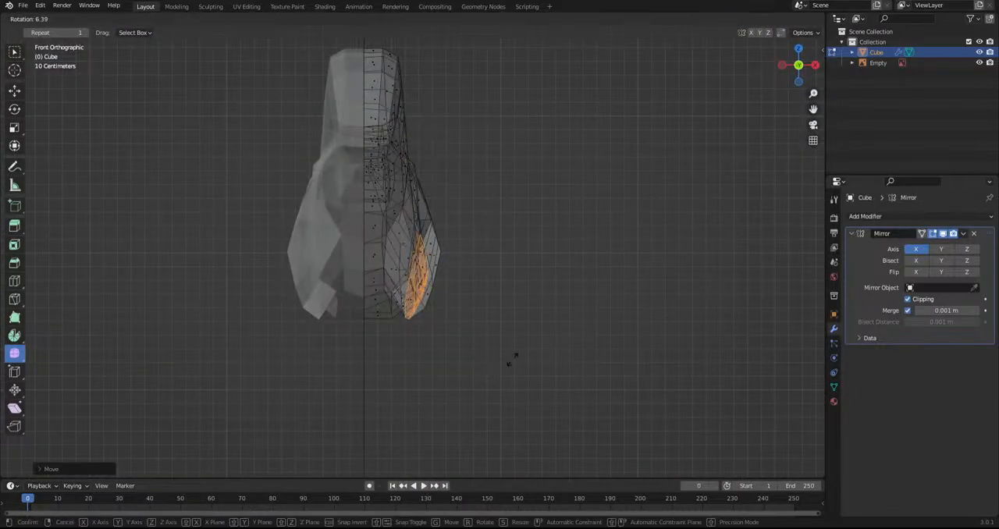
{"action": "left_click", "coordinate": [448, 422]}
{"action": "key", "text": "r"}
{"action": "key", "text": "r"}
{"action": "left_click", "coordinate": [447, 410]}
{"action": "key", "text": "r"}
{"action": "left_click", "coordinate": [548, 386]}
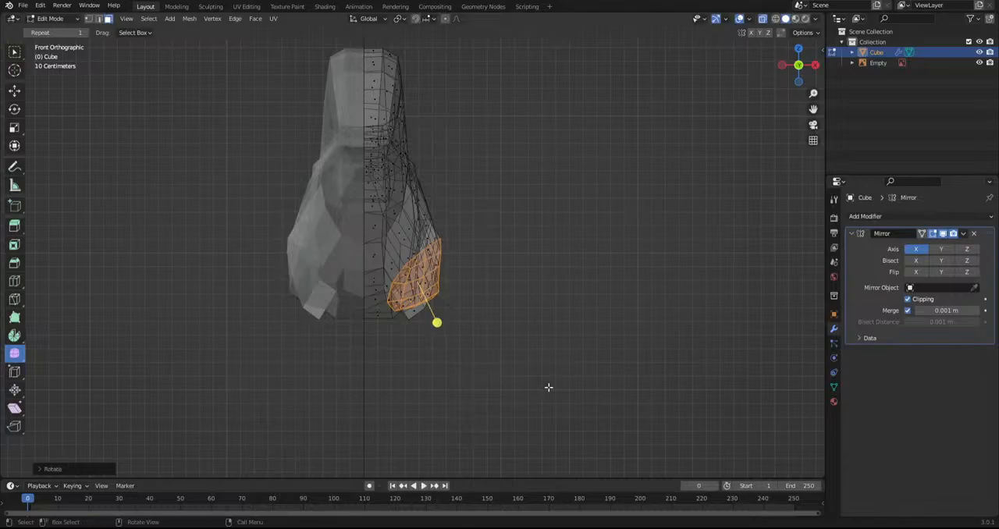
In the side view, rotate, scale and move the patch so it fits the top of the sketched front leg
{"action": "key", "text": "KP_3"}
{"action": "key", "text": "r"}
{"action": "left_click", "coordinate": [563, 360]}
{"action": "key", "text": "s"}
{"action": "left_click", "coordinate": [517, 359]}
{"action": "key", "text": "g"}
{"action": "left_click", "coordinate": [524, 384]}
{"action": "key", "text": "s"}
{"action": "left_click", "coordinate": [496, 349]}
Extrude the patch downward as the upper front leg, taper and align its end to the sketch, and show the front view without X-ray
{"action": "key", "text": "e"}
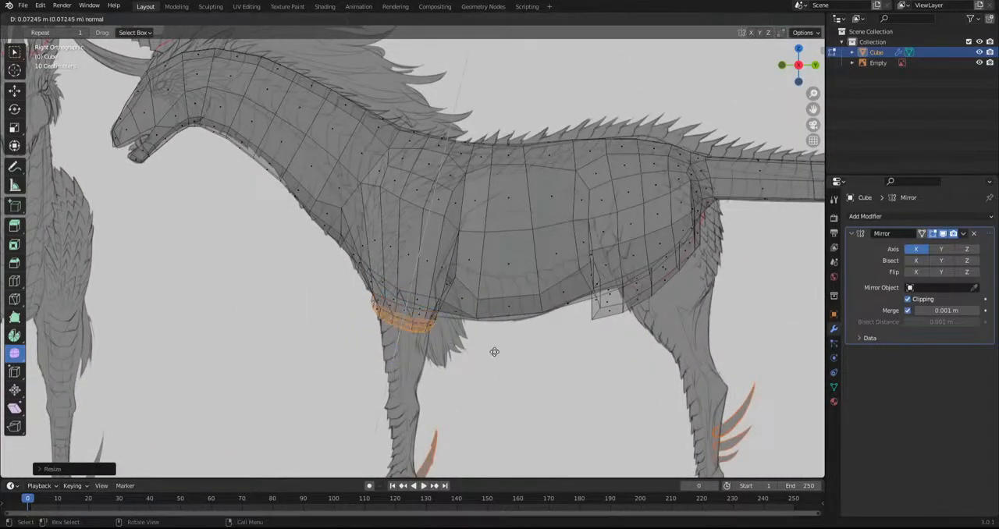
{"action": "left_click", "coordinate": [502, 410]}
{"action": "key", "text": "s"}
{"action": "left_click", "coordinate": [453, 396]}
{"action": "key", "text": "r"}
{"action": "left_click", "coordinate": [481, 358]}
{"action": "key", "text": "g"}
{"action": "left_click", "coordinate": [489, 361]}
{"action": "key", "text": "KP_1"}
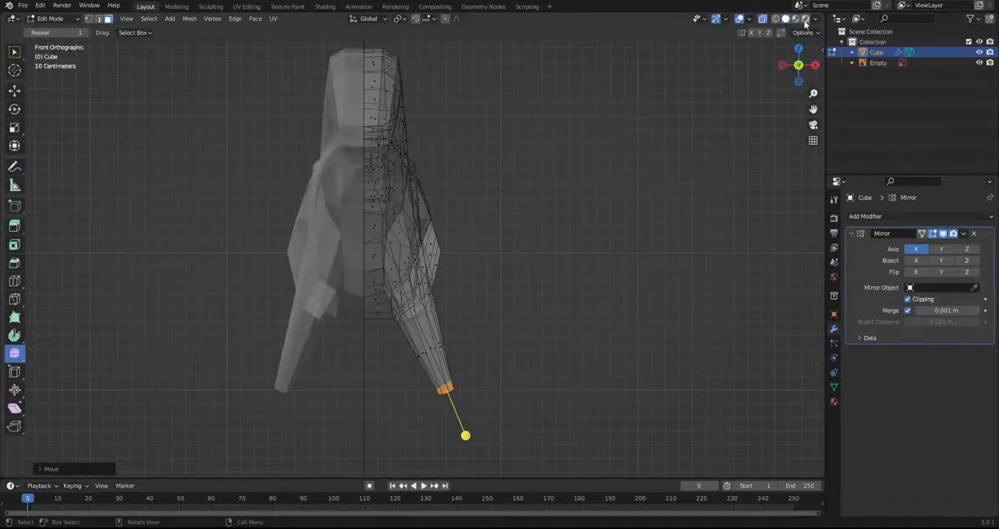
{"action": "left_click", "coordinate": [762, 18]}
Try moving the front leg's end from the side and rotating it from the front, undoing both changes
{"action": "middle_click_drag", "start_coordinate": [538, 250], "coordinate": [372, 379]}
{"action": "key", "text": "g"}
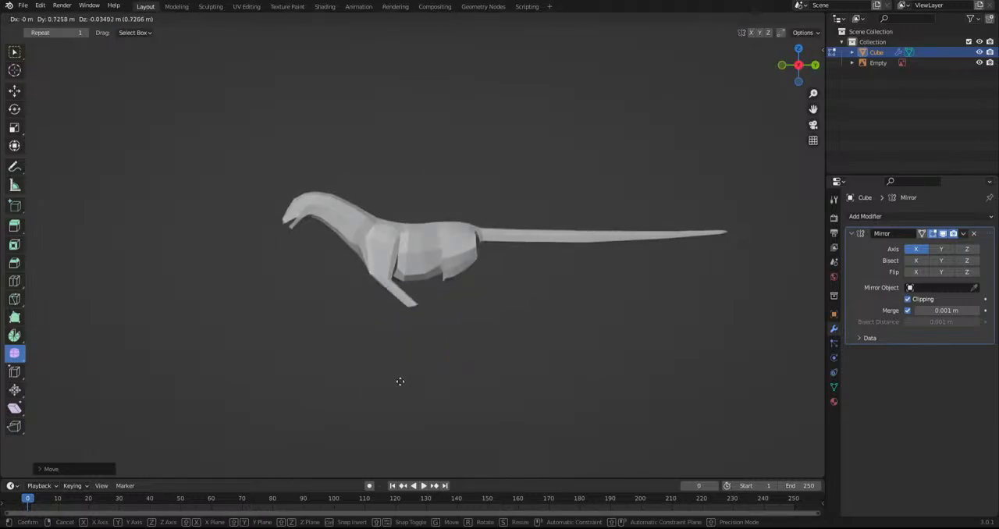
{"action": "left_click", "coordinate": [317, 375]}
{"action": "key", "text": "ctrl+z"}
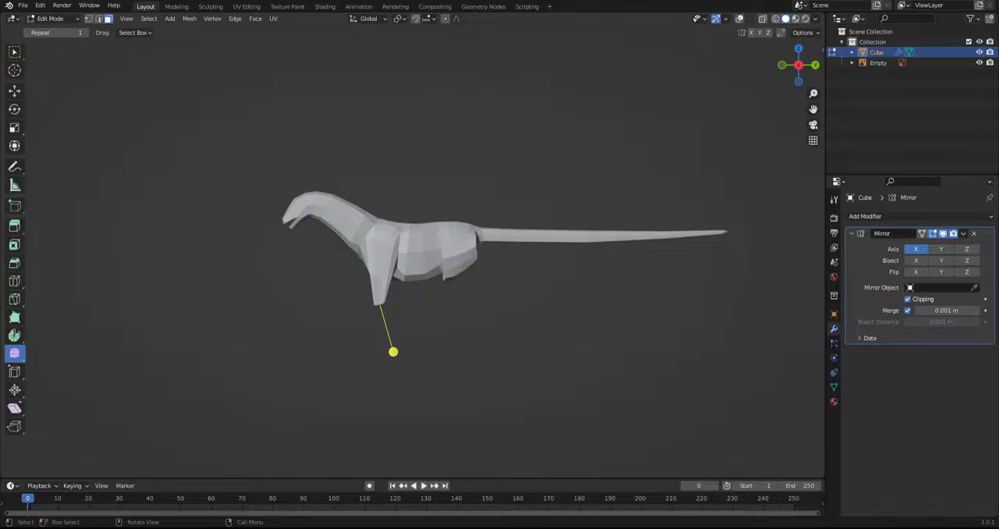
{"action": "middle_click_drag", "start_coordinate": [460, 289], "coordinate": [533, 332]}
{"action": "key", "text": "r"}
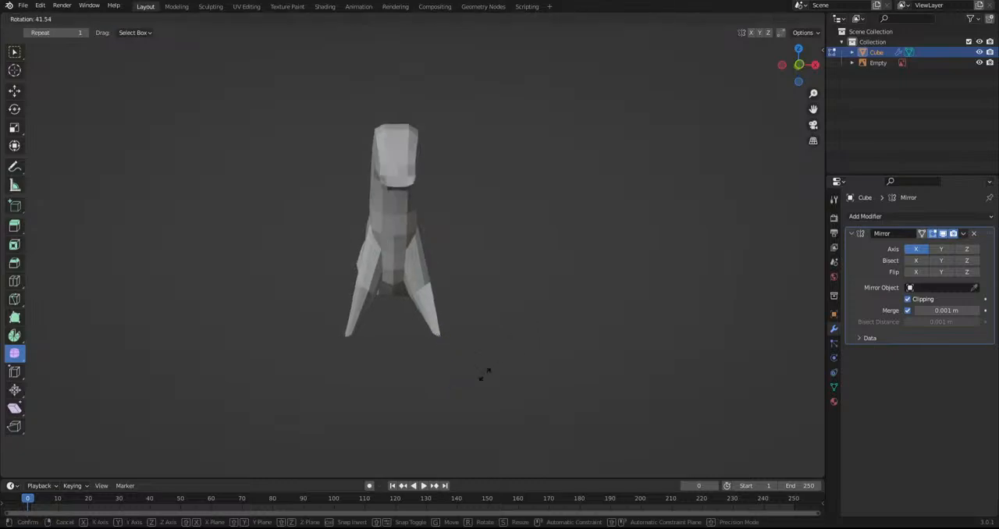
{"action": "left_click", "coordinate": [548, 316]}
{"action": "key", "text": "ctrl+z"}
Move the front leg's end down and inward from the front, and adjust its position from the side
{"action": "key", "text": "g"}
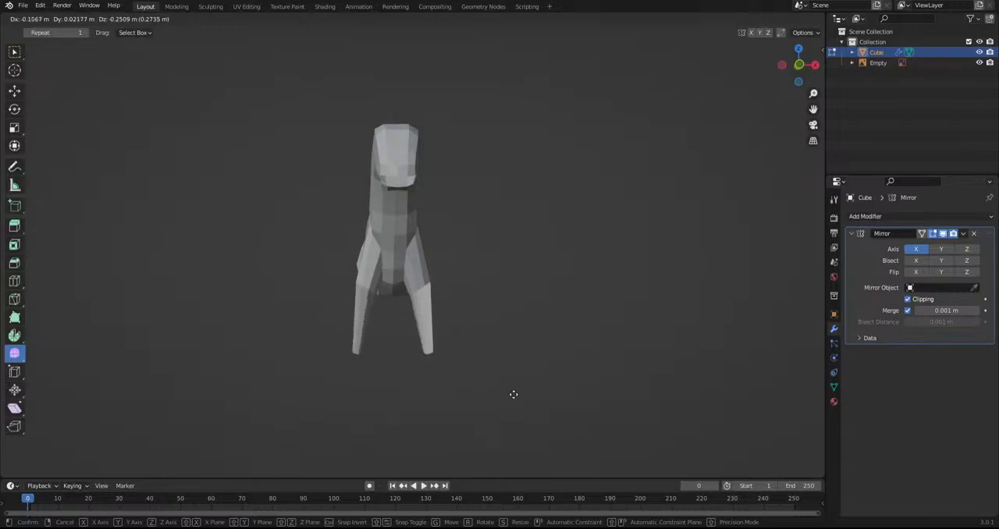
{"action": "left_click", "coordinate": [515, 394]}
{"action": "middle_click_drag", "start_coordinate": [517, 393], "coordinate": [394, 388]}
{"action": "key", "text": "g"}
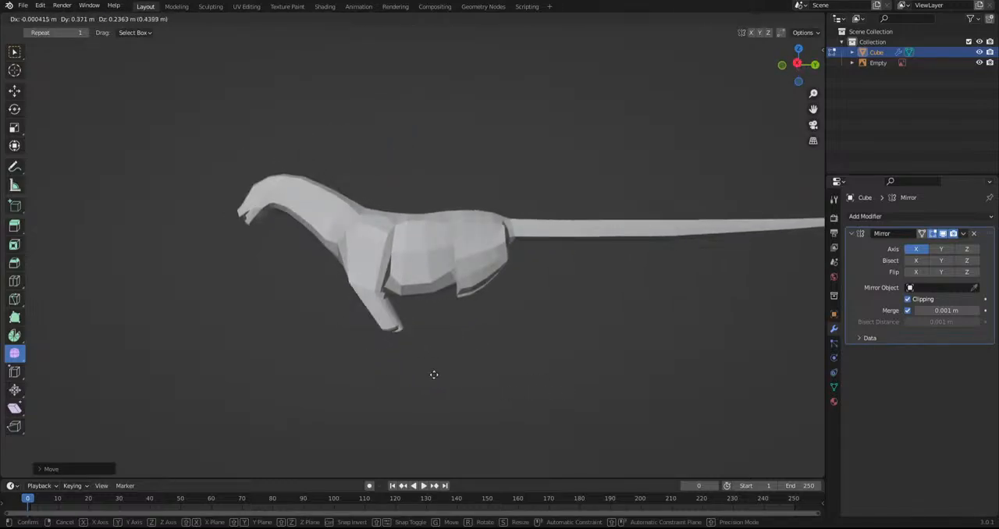
{"action": "left_click", "coordinate": [412, 389]}
{"action": "middle_click_drag", "start_coordinate": [461, 385], "coordinate": [484, 403], "text": "alt"}
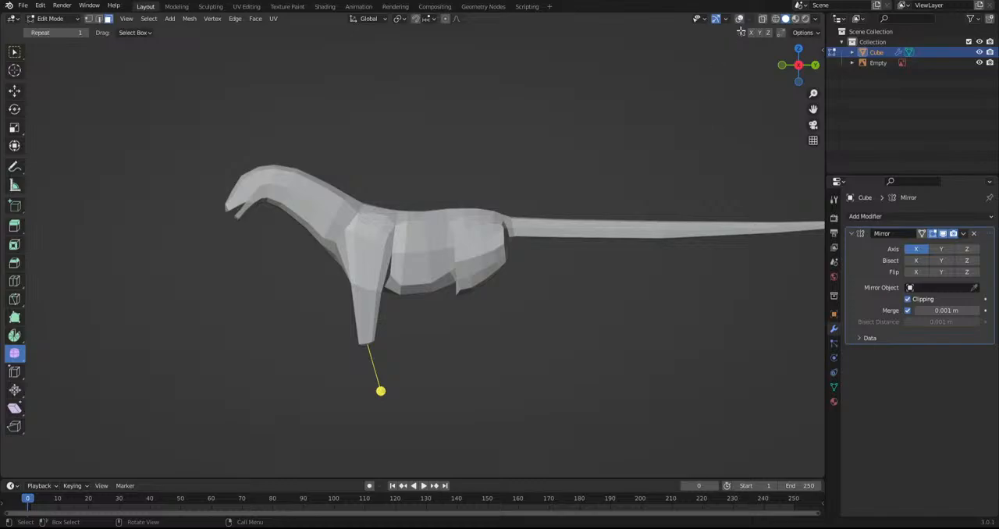
Restore the viewport overlays, then select the front leg's faces and smooth them, followed by its lower section
{"action": "left_click", "coordinate": [740, 19]}
{"action": "middle_click_drag", "start_coordinate": [422, 277], "coordinate": [497, 288], "text": "alt"}
{"action": "scroll", "coordinate": [468, 324], "scroll_direction": "up", "scroll_amount": 3}
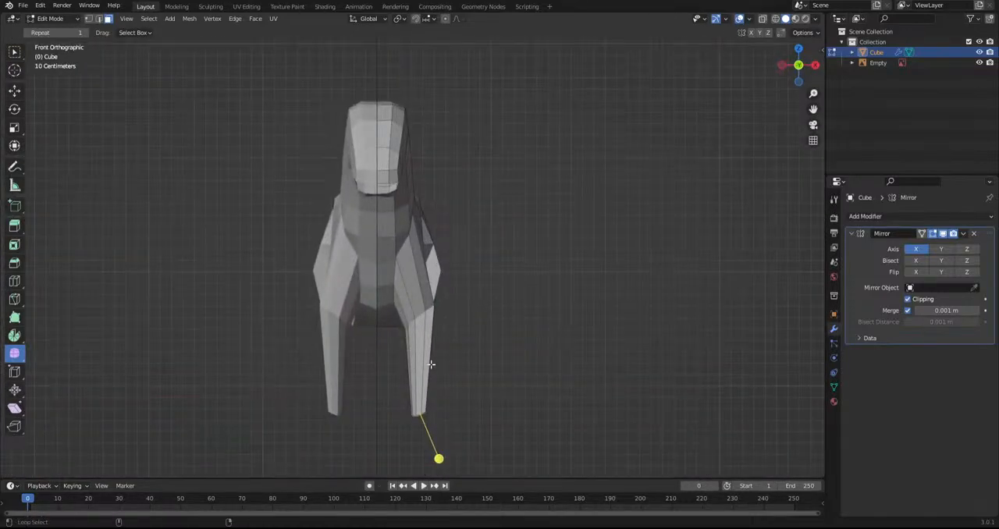
{"action": "left_click", "coordinate": [423, 349], "text": "alt"}
{"action": "left_click", "coordinate": [409, 313], "text": "alt+shift"}
{"action": "left_click_drag", "start_coordinate": [446, 386], "coordinate": [579, 387]}
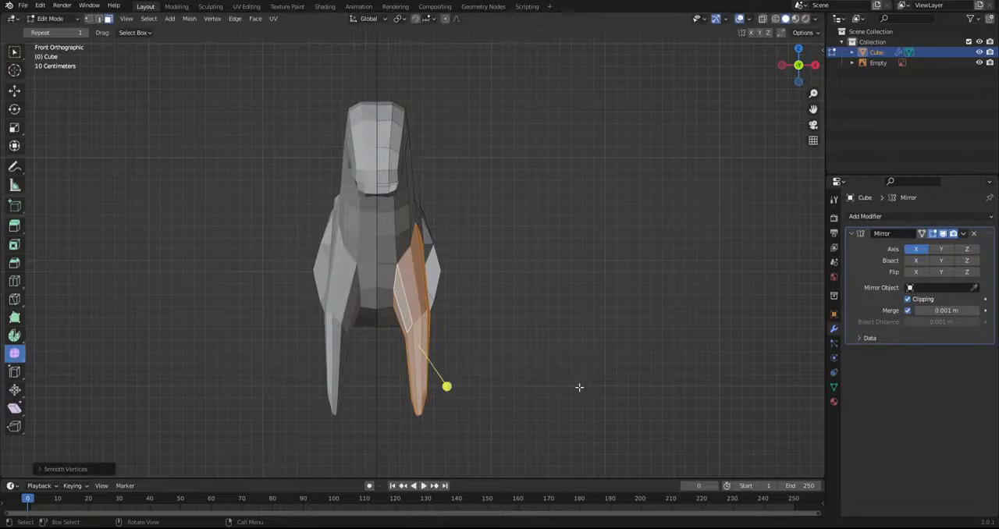
{"action": "left_click", "coordinate": [419, 299], "text": "alt+shift"}
{"action": "left_click_drag", "start_coordinate": [463, 409], "coordinate": [586, 377]}
Scale the selected lower leg section with the Scale tool in the bottom view and return to the side view
{"action": "key", "text": "ctrl+KP_7"}
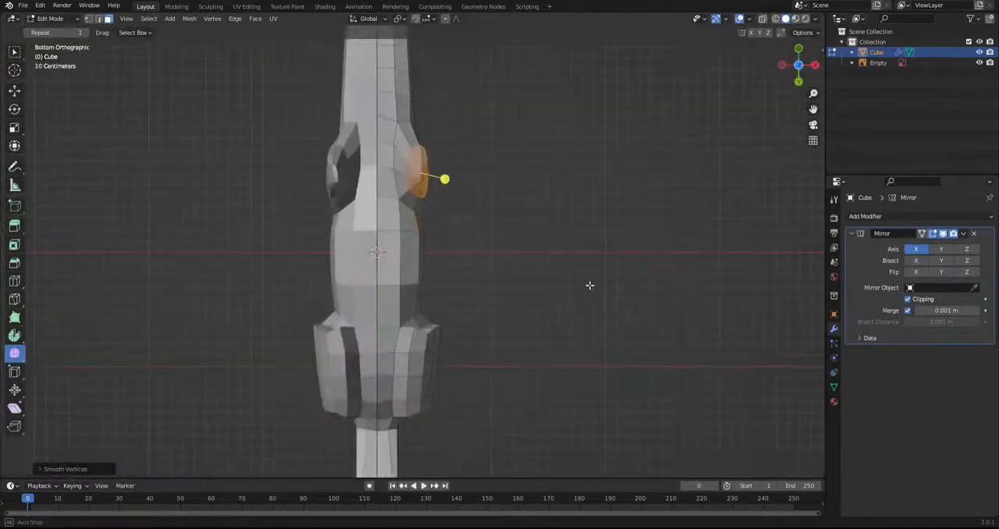
{"action": "left_click", "coordinate": [14, 127]}
{"action": "left_click_drag", "start_coordinate": [459, 172], "coordinate": [489, 176]}
{"action": "key", "text": "KP_3"}
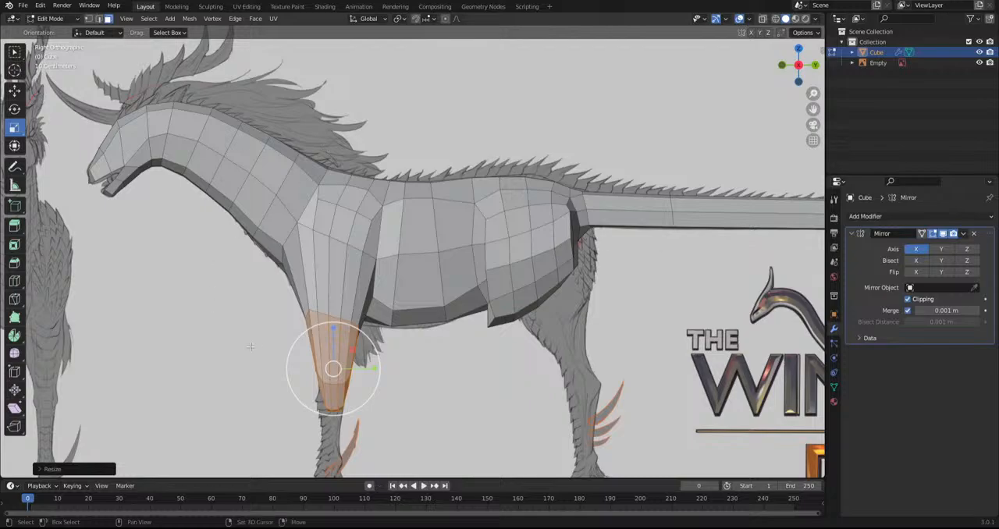
Select the faces at the lower end of the front leg and inspect their shape in the front view
{"action": "middle_click_drag", "start_coordinate": [266, 344], "coordinate": [339, 166], "text": "shift"}
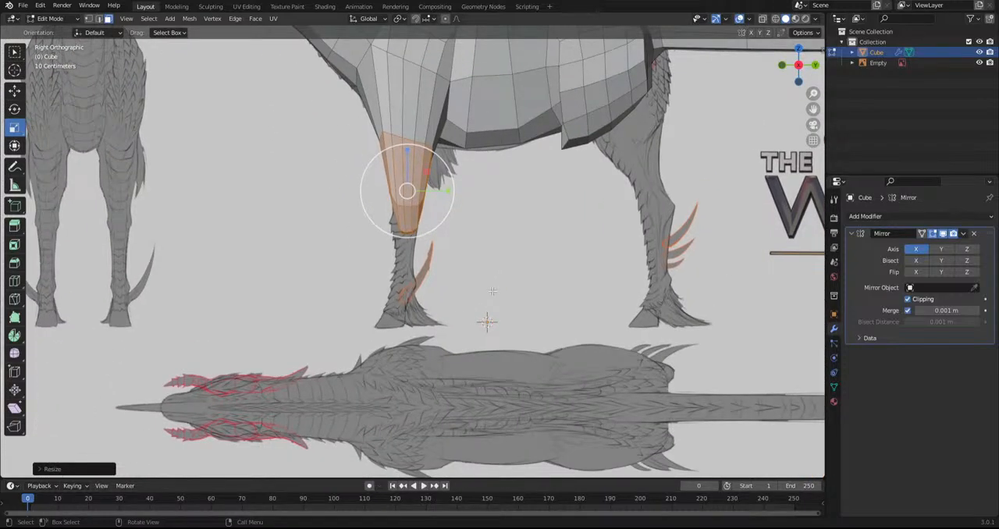
{"action": "middle_click_drag", "start_coordinate": [380, 287], "coordinate": [375, 324], "text": "shift"}
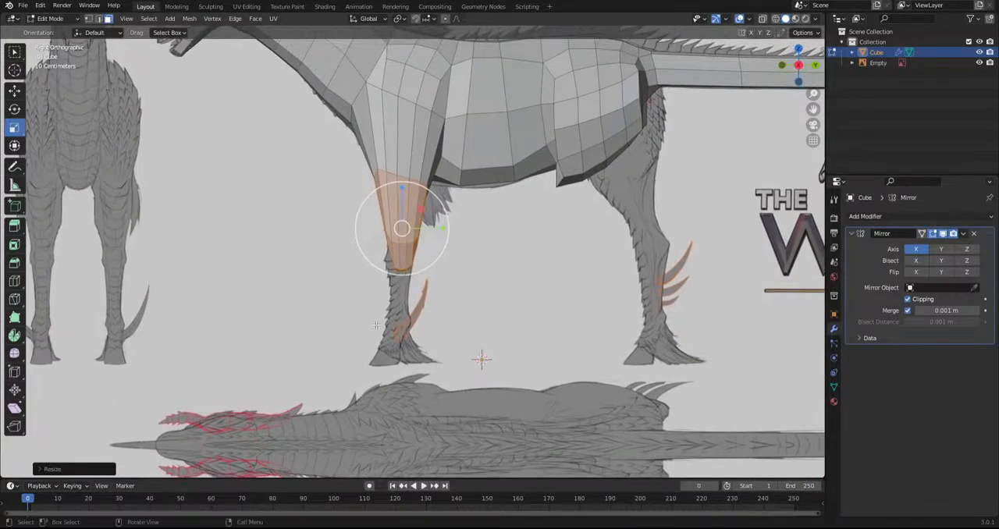
{"action": "left_click", "coordinate": [407, 256], "text": "alt"}
{"action": "middle_click_drag", "start_coordinate": [421, 251], "coordinate": [543, 234]}
{"action": "left_click", "coordinate": [762, 18]}
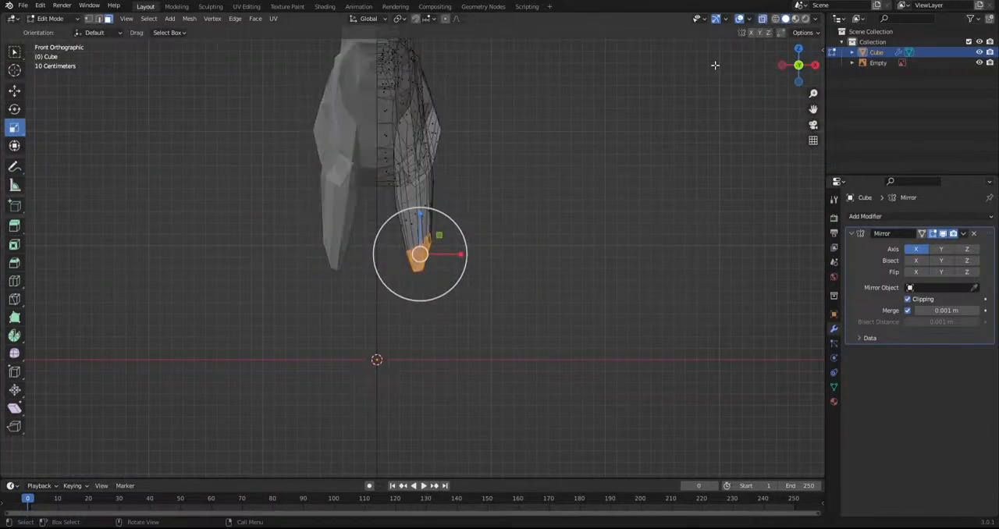
{"action": "scroll", "coordinate": [765, 57], "scroll_direction": "up", "scroll_amount": 2}
{"action": "left_click", "coordinate": [762, 18]}
{"action": "middle_click_drag", "start_coordinate": [490, 239], "coordinate": [533, 258], "text": "shift"}
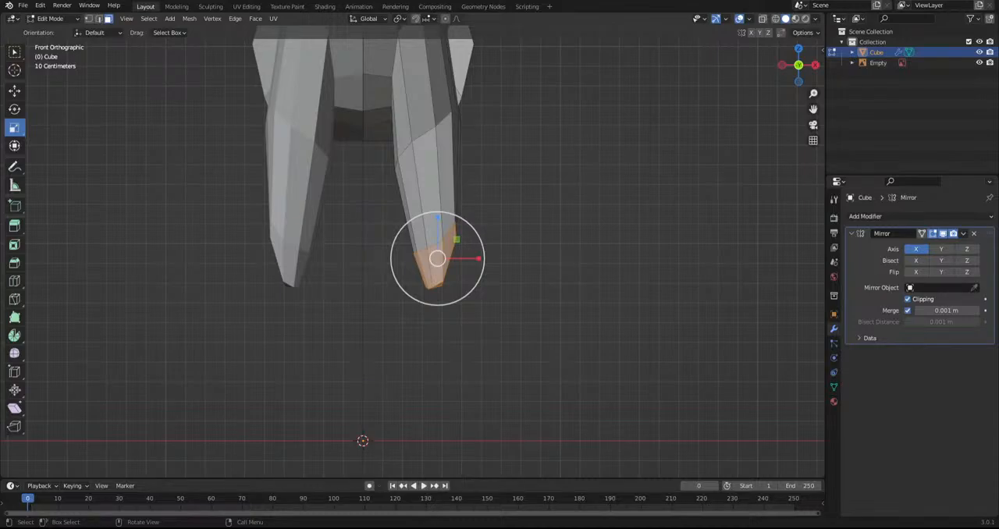
{"action": "middle_click_drag", "start_coordinate": [546, 283], "coordinate": [558, 301], "text": "shift"}
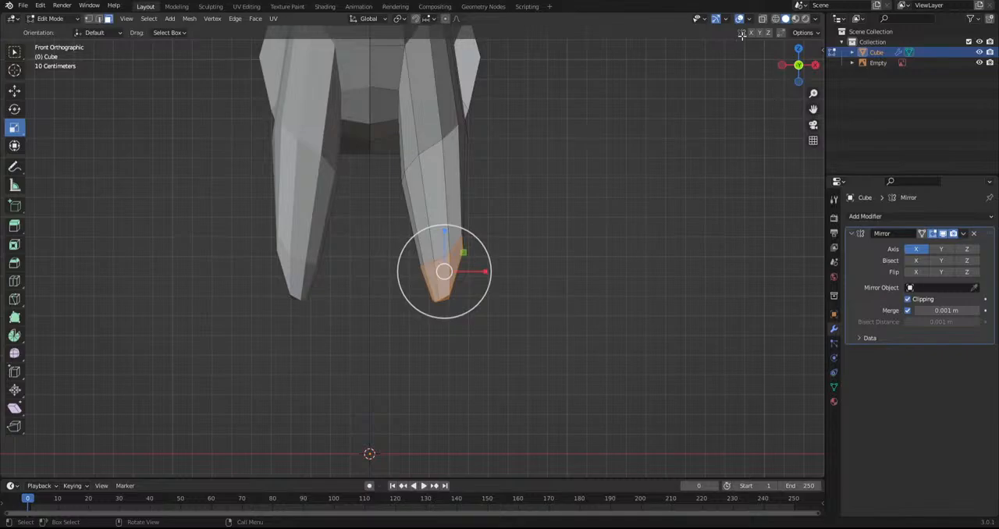
Turn on X-ray and move the selected leg end onto the sketched front leg in the side view
{"action": "left_click", "coordinate": [762, 19]}
{"action": "middle_click_drag", "start_coordinate": [665, 149], "coordinate": [522, 249]}
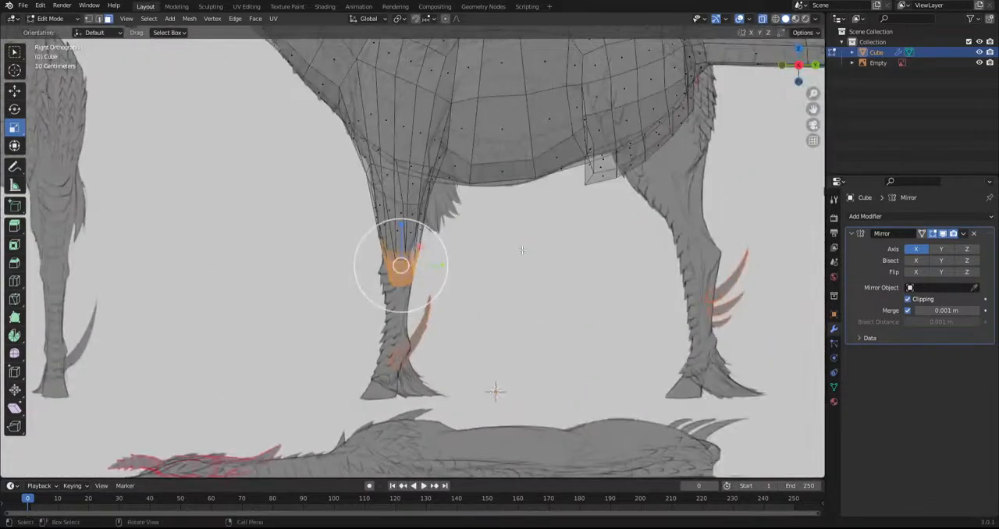
{"action": "key", "text": "r"}
{"action": "key", "text": "g"}
{"action": "left_click", "coordinate": [567, 278]}
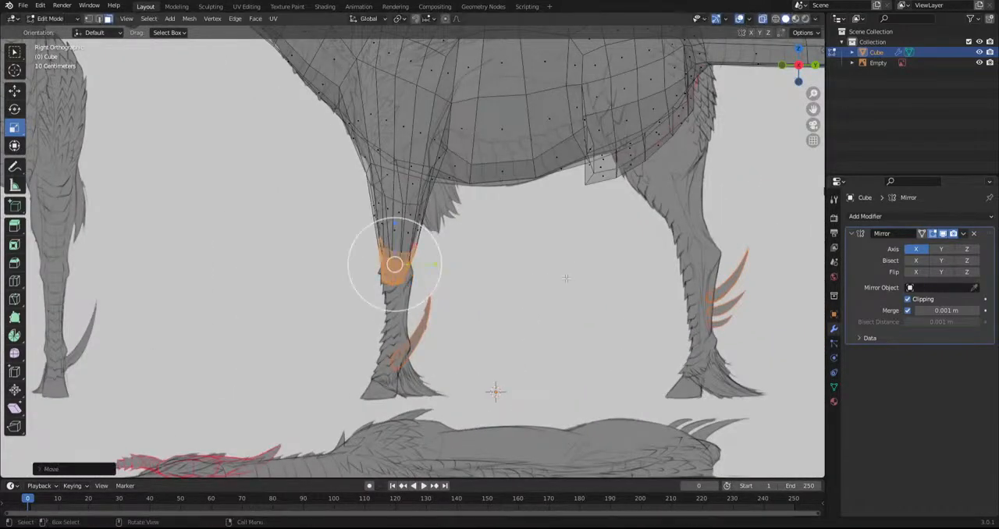
Extrude a short segment down from the leg end, then rotate, scale and move it to follow the sketched knee
{"action": "key", "text": "e"}
{"action": "left_click", "coordinate": [563, 304]}
{"action": "key", "text": "r"}
{"action": "left_click", "coordinate": [577, 292]}
{"action": "key", "text": "s"}
{"action": "left_click", "coordinate": [540, 300]}
{"action": "key", "text": "g"}
{"action": "left_click", "coordinate": [543, 303]}
Extrude the lower leg down toward the ankle and narrow and position its end to match the sketch
{"action": "key", "text": "e"}
{"action": "left_click", "coordinate": [543, 345]}
{"action": "key", "text": "g"}
{"action": "left_click", "coordinate": [539, 347]}
{"action": "key", "text": "s"}
{"action": "left_click", "coordinate": [514, 340]}
{"action": "key", "text": "g"}
{"action": "left_click", "coordinate": [515, 340]}
Extrude a short ankle segment, scale it, and rotate and move it to match the bend above the hoof
{"action": "key", "text": "e"}
{"action": "left_click", "coordinate": [517, 352]}
{"action": "key", "text": "s"}
{"action": "left_click", "coordinate": [536, 370]}
{"action": "key", "text": "r"}
{"action": "left_click", "coordinate": [533, 379]}
{"action": "key", "text": "g"}
{"action": "left_click", "coordinate": [540, 370]}
{"action": "key", "text": "r"}
{"action": "left_click", "coordinate": [555, 360]}
Extrude the next segment from the ankle toward the hoof, then scale and move its end over the sketch
{"action": "key", "text": "e"}
{"action": "left_click", "coordinate": [528, 414]}
{"action": "key", "text": "s"}
{"action": "left_click", "coordinate": [495, 395]}
{"action": "key", "text": "g"}
{"action": "left_click", "coordinate": [510, 365]}
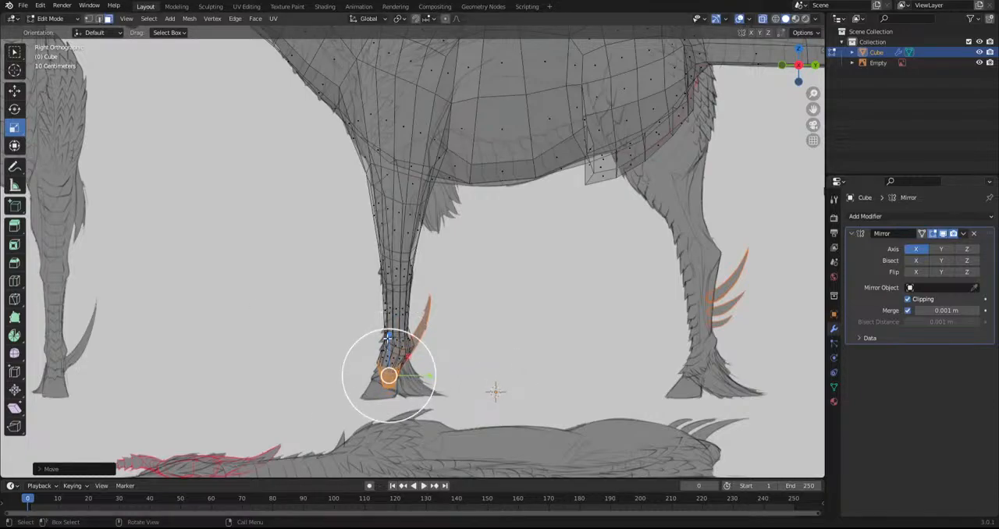
Scale, rotate and move the foot's end faces, adjusting their position from another angle before returning to the side view
{"action": "key", "text": "s"}
{"action": "left_click", "coordinate": [395, 364]}
{"action": "key", "text": "r"}
{"action": "left_click", "coordinate": [524, 412]}
{"action": "key", "text": "g"}
{"action": "left_click", "coordinate": [507, 425]}
{"action": "middle_click_drag", "start_coordinate": [446, 398], "coordinate": [545, 395]}
{"action": "key", "text": "g"}
{"action": "left_click", "coordinate": [541, 400]}
{"action": "key", "text": "KP_3"}
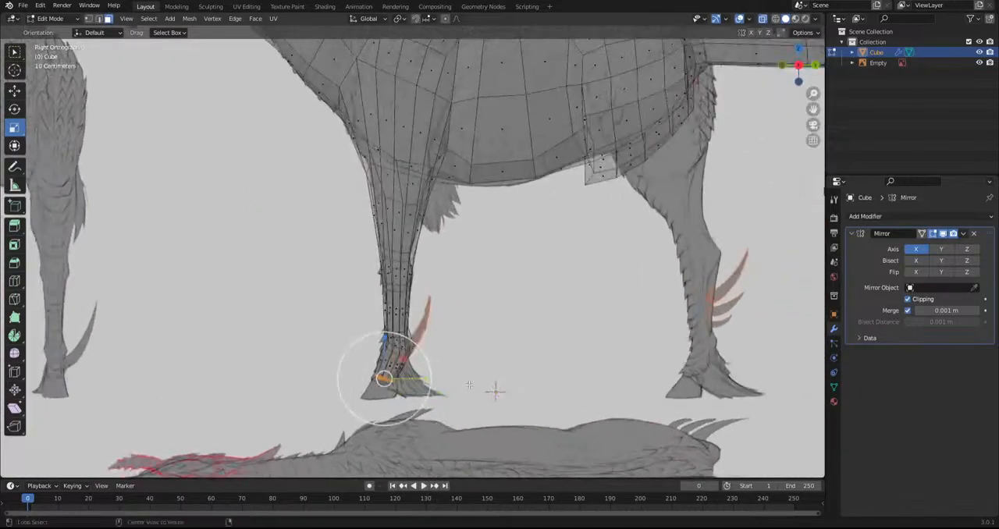
Resize and reposition the foot's end faces to fit the sketched width just above the hoof
{"action": "key", "text": "s"}
{"action": "left_click", "coordinate": [574, 402]}
{"action": "key", "text": "g"}
{"action": "left_click", "coordinate": [474, 394]}
{"action": "key", "text": "s"}
{"action": "left_click", "coordinate": [477, 386]}
{"action": "key", "text": "g"}
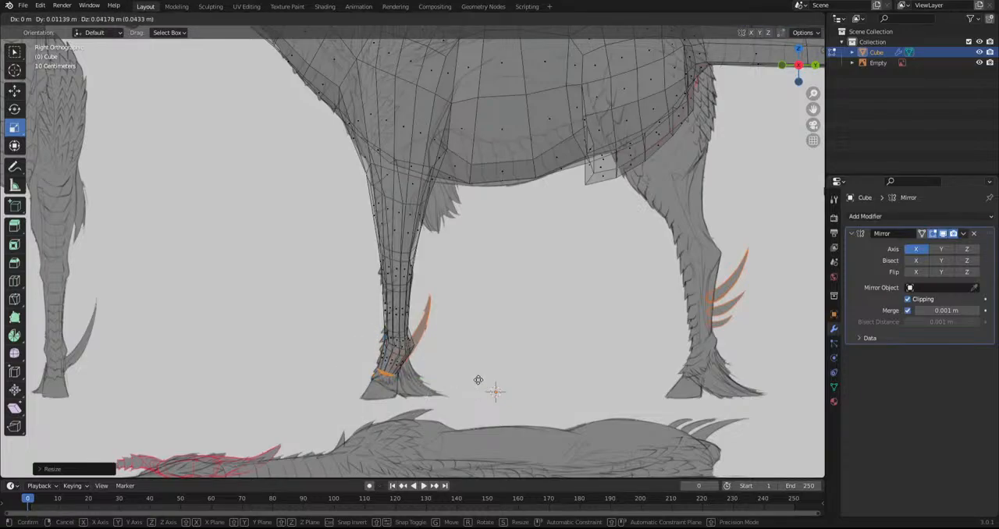
{"action": "left_click", "coordinate": [477, 386]}
{"action": "key", "text": "g"}
{"action": "left_click", "coordinate": [477, 386]}
Scale and rotate the foot's end faces to the slope of the hoof's upper edge and move them into place
{"action": "key", "text": "s"}
{"action": "left_click", "coordinate": [495, 392]}
{"action": "key", "text": "r"}
{"action": "key", "text": "r"}
{"action": "left_click", "coordinate": [495, 394]}
{"action": "key", "text": "g"}
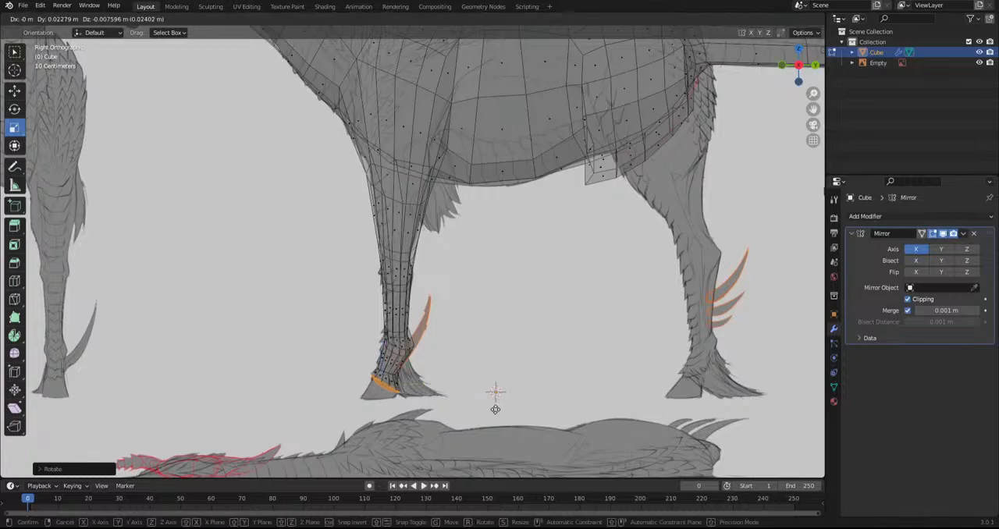
{"action": "left_click", "coordinate": [494, 392]}
Extrude the foot's end faces down to form the front hoof, rotating and moving them onto the sketched sole
{"action": "middle_click_drag", "start_coordinate": [482, 400], "coordinate": [553, 283], "text": "shift"}
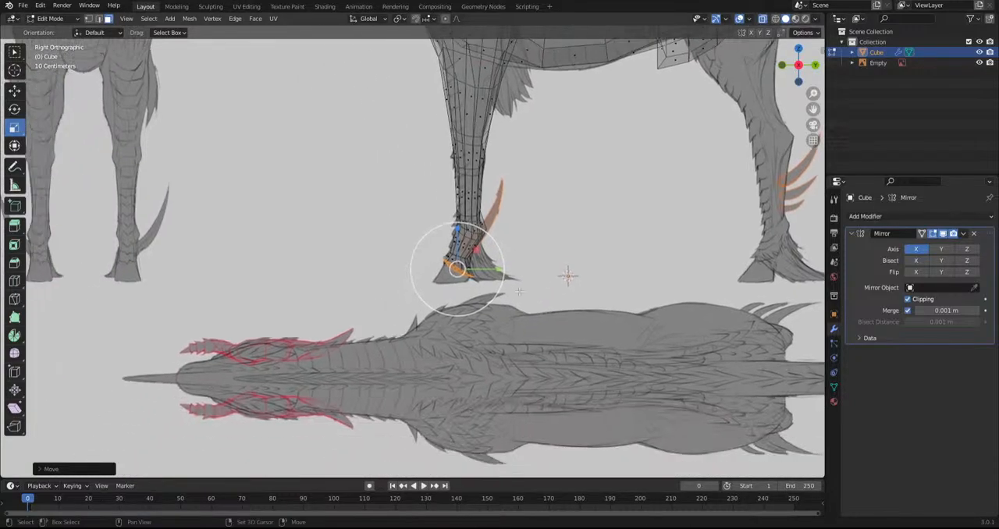
{"action": "scroll", "coordinate": [556, 285], "scroll_direction": "up", "scroll_amount": 4}
{"action": "key", "text": "e"}
{"action": "left_click", "coordinate": [567, 316]}
{"action": "key", "text": "r"}
{"action": "left_click", "coordinate": [601, 266]}
{"action": "key", "text": "g"}
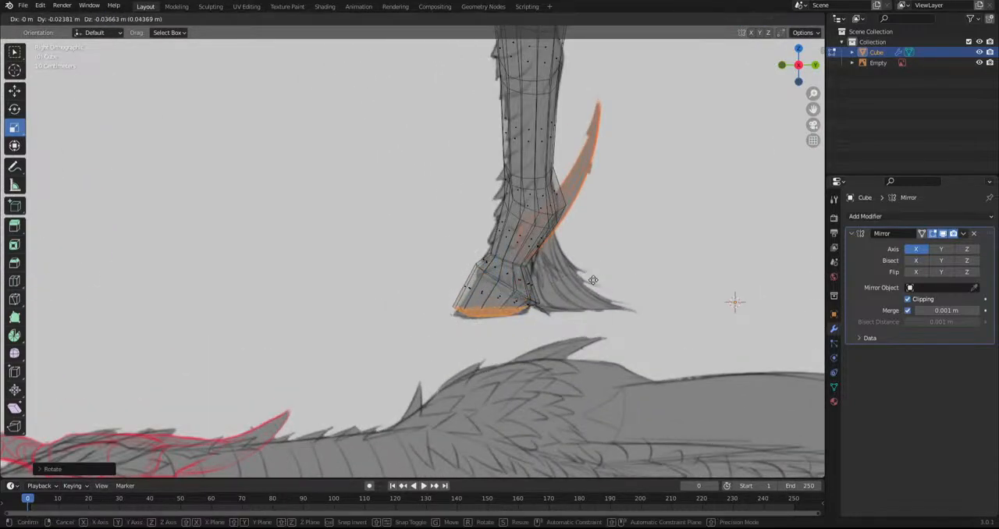
{"action": "left_click", "coordinate": [591, 280]}
Flatten the front hoof's sole vertically, then rotate and move it to line up with the sketched ground edge
{"action": "key", "text": "s"}
{"action": "key", "text": "z"}
{"action": "left_click", "coordinate": [495, 309]}
{"action": "key", "text": "r"}
{"action": "left_click", "coordinate": [622, 329]}
{"action": "key", "text": "g"}
{"action": "left_click", "coordinate": [618, 338]}
{"action": "key", "text": "g"}
{"action": "left_click", "coordinate": [621, 339]}
{"action": "key", "text": "r"}
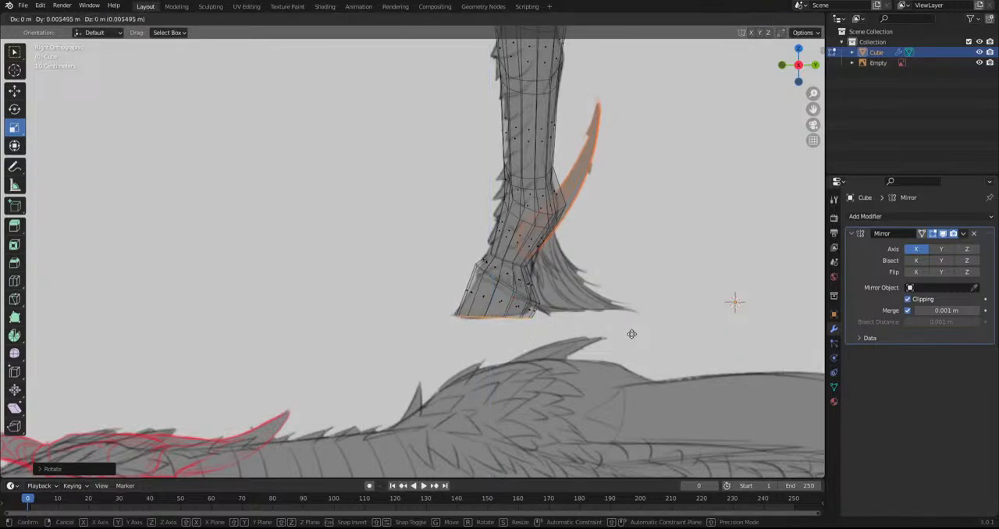
{"action": "left_click", "coordinate": [643, 324]}
{"action": "scroll", "coordinate": [643, 324], "scroll_direction": "down", "scroll_amount": 8}
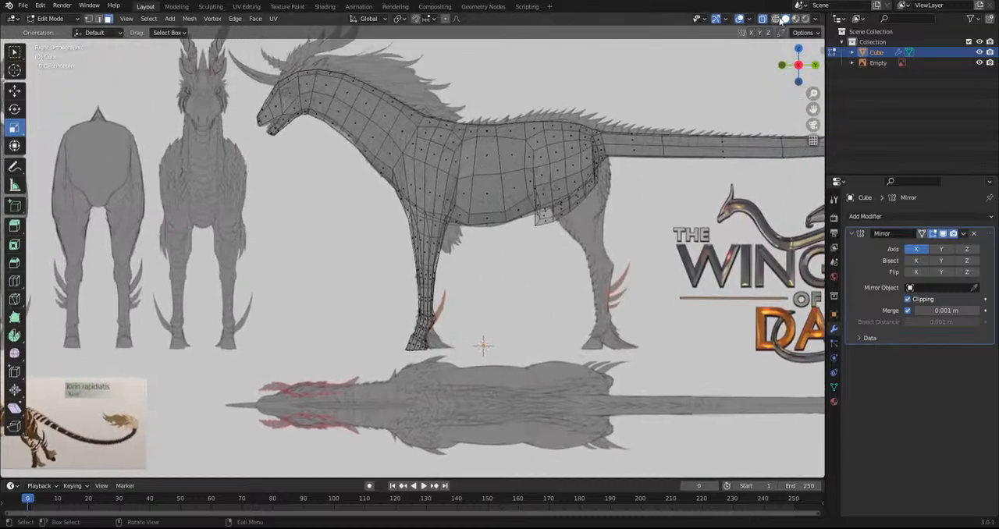
Select all faces of the lower front leg from the front, including the hidden ones, using X-ray display
{"action": "left_click", "coordinate": [764, 19]}
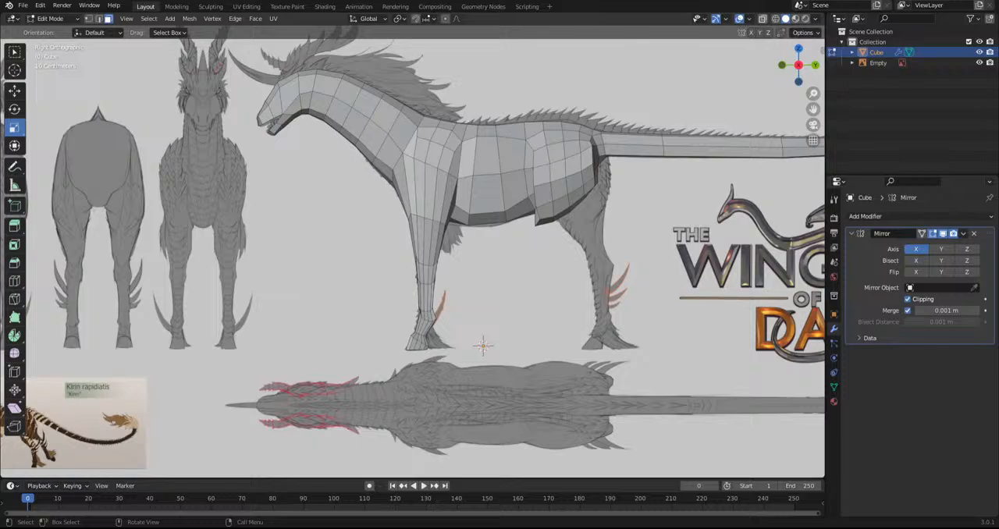
{"action": "key", "text": "KP_1"}
{"action": "left_click_drag", "start_coordinate": [380, 422], "coordinate": [590, 262]}
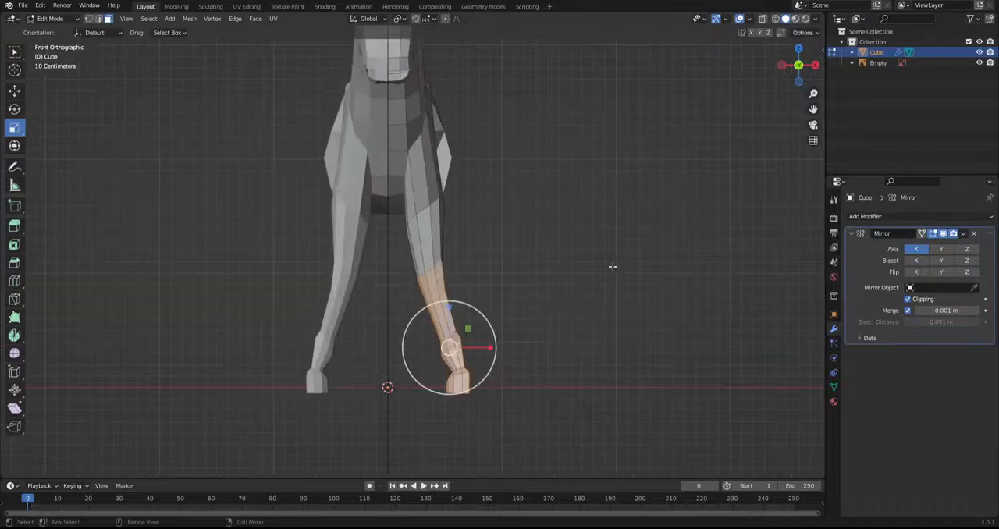
{"action": "left_click", "coordinate": [762, 18]}
{"action": "left_click_drag", "start_coordinate": [404, 431], "coordinate": [542, 280]}
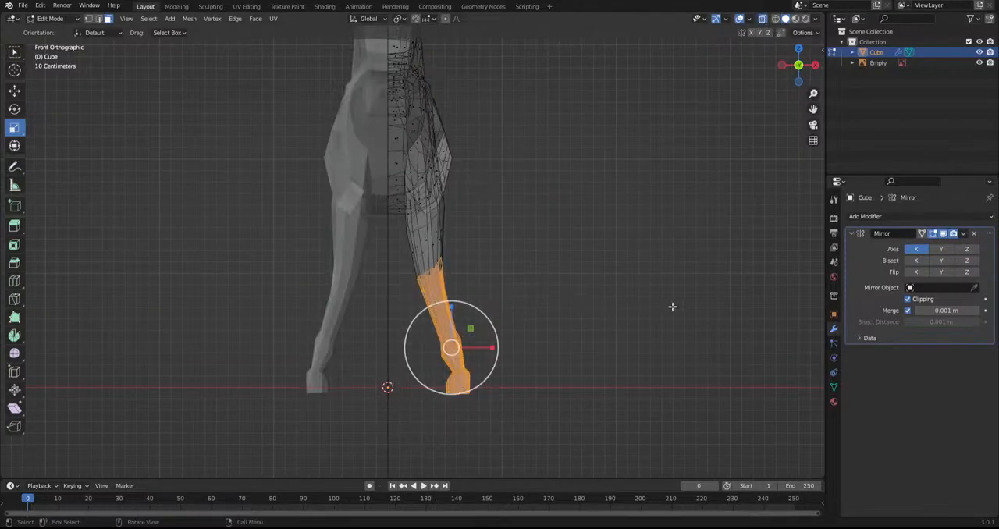
Leave the hoof out of the selection and rotate the lower front leg faces inward so the leg stands upright
{"action": "key", "text": "r"}
{"action": "left_click", "coordinate": [658, 346]}
{"action": "key", "text": "ctrl+z"}
{"action": "left_click_drag", "start_coordinate": [405, 452], "coordinate": [551, 366], "text": "ctrl"}
{"action": "key", "text": "r"}
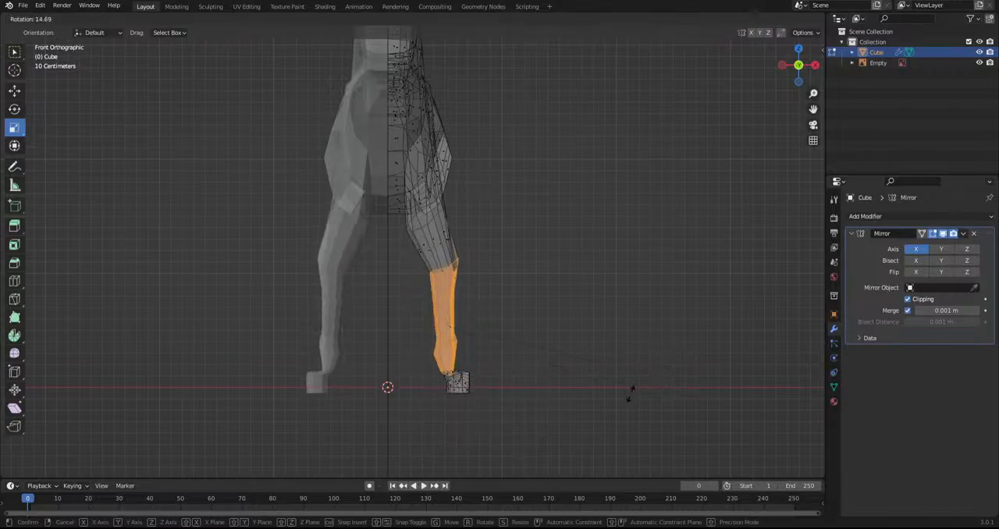
{"action": "left_click", "coordinate": [602, 392]}
Try to move the front hoof faces under the straightened leg
{"action": "left_click_drag", "start_coordinate": [444, 410], "coordinate": [535, 364]}
{"action": "key", "text": "g"}
{"action": "left_click", "coordinate": [554, 414]}
{"action": "key", "text": "ctrl+z"}
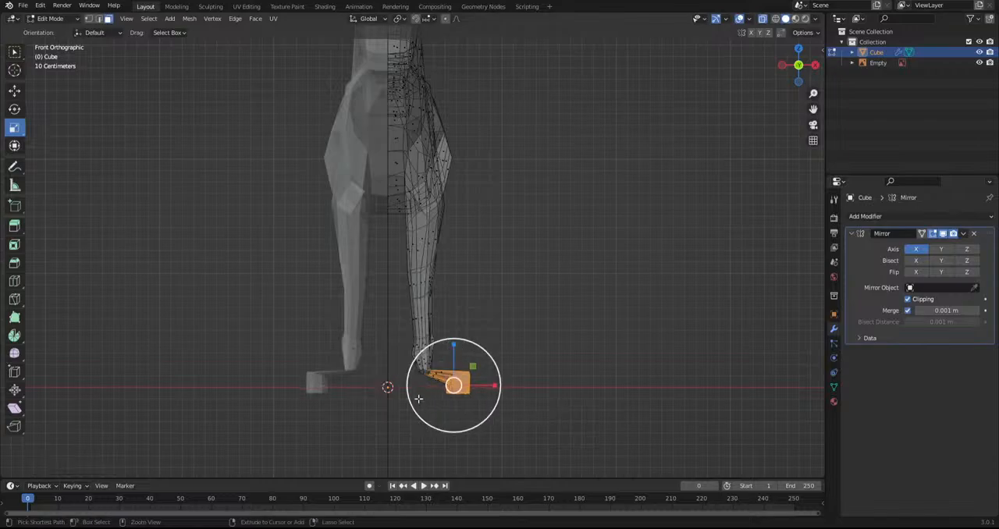
Switch to vertex selection, exclude the ankle vertices and move the hoof beneath the leg, aligning it with the side sketch
{"action": "scroll", "coordinate": [479, 412], "scroll_direction": "up", "scroll_amount": 3}
{"action": "left_click", "coordinate": [88, 18]}
{"action": "left_click_drag", "start_coordinate": [401, 418], "coordinate": [471, 278]}
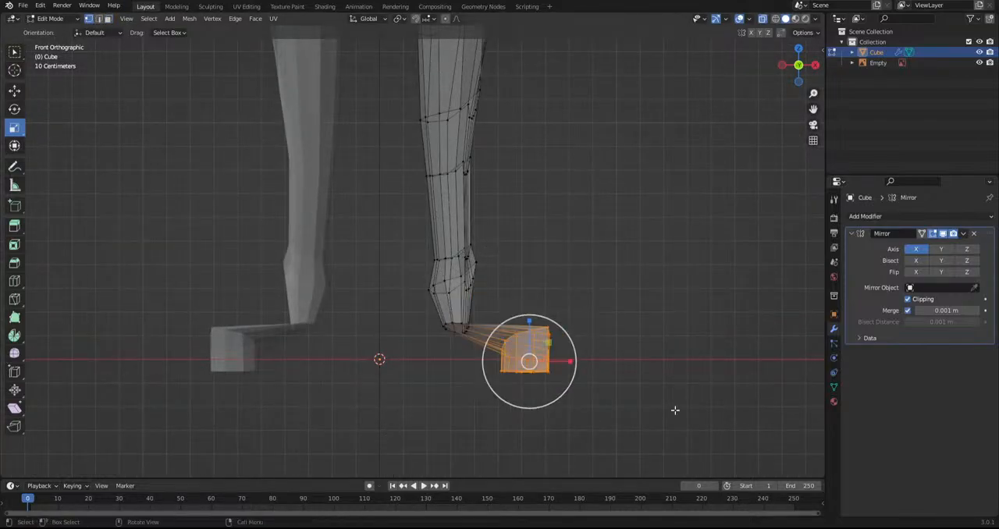
{"action": "key", "text": "g"}
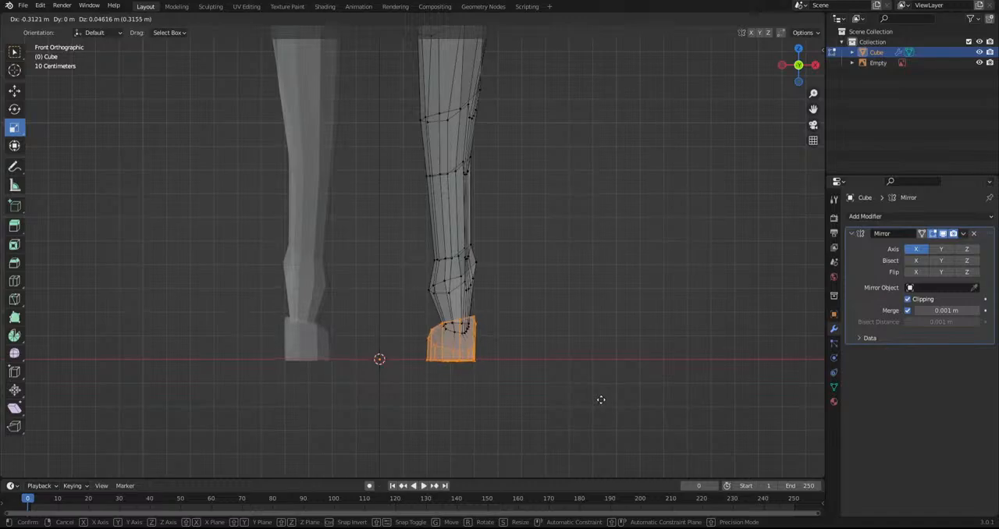
{"action": "left_click", "coordinate": [600, 401]}
{"action": "key", "text": "KP_3"}
{"action": "key", "text": "g"}
{"action": "left_click", "coordinate": [570, 432]}
Smooth the vertices of the lower front leg, then those of the upper front leg
{"action": "scroll", "coordinate": [515, 383], "scroll_direction": "down", "scroll_amount": 4}
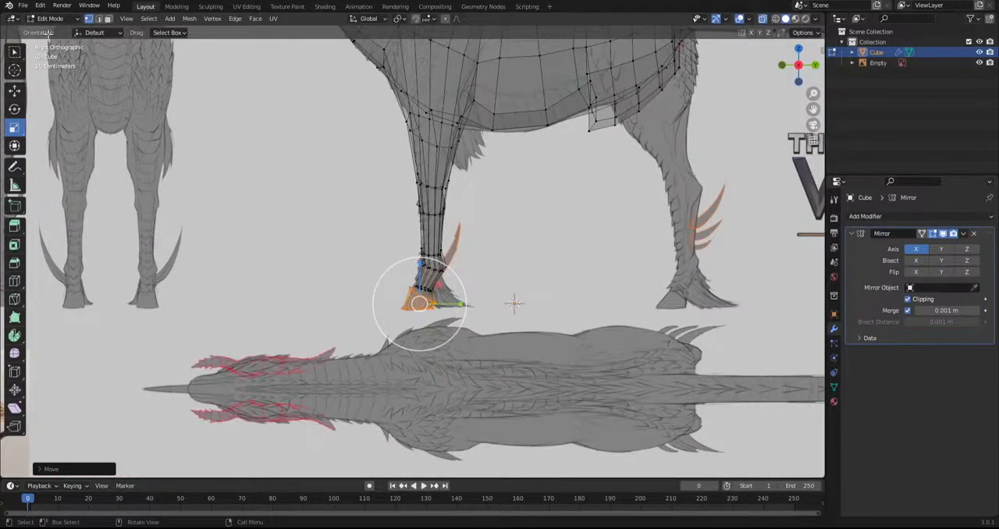
{"action": "key", "text": "b"}
{"action": "left_click_drag", "start_coordinate": [316, 349], "coordinate": [477, 169]}
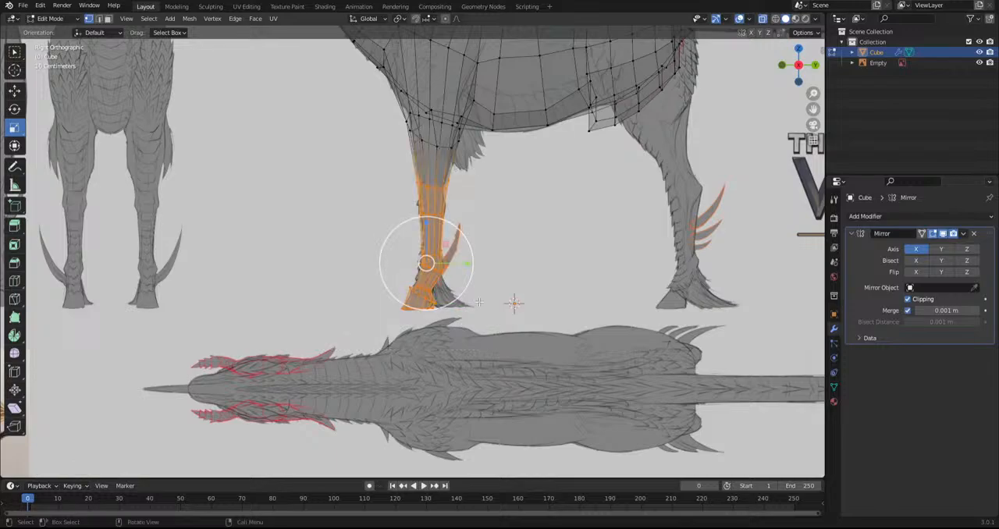
{"action": "left_click", "coordinate": [15, 352]}
{"action": "left_click_drag", "start_coordinate": [449, 307], "coordinate": [535, 308]}
{"action": "left_click_drag", "start_coordinate": [353, 209], "coordinate": [481, 69]}
{"action": "left_click_drag", "start_coordinate": [433, 196], "coordinate": [613, 229]}
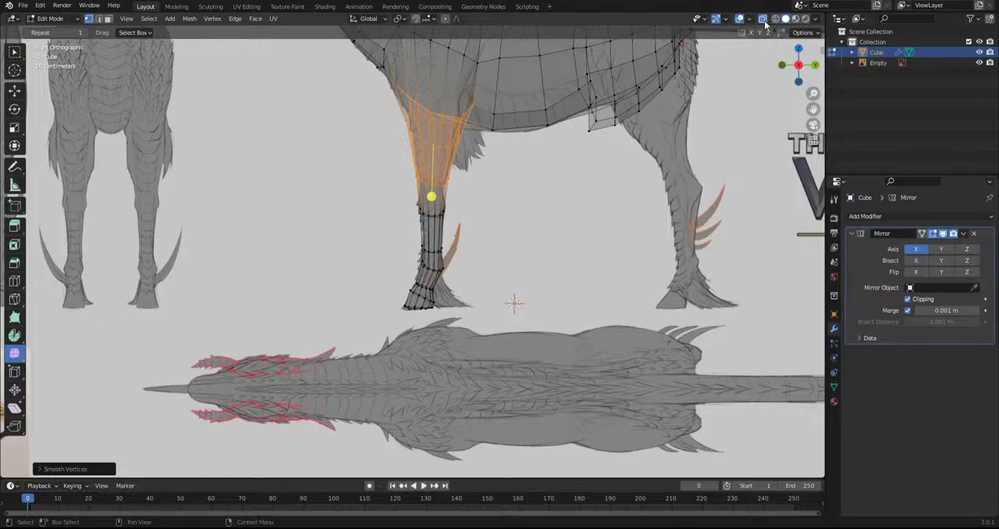
Turn off X-ray display and switch the mesh to Sculpt Mode to shape the front hoof from below
{"action": "left_click", "coordinate": [764, 21]}
{"action": "scroll", "coordinate": [538, 257], "scroll_direction": "down", "scroll_amount": 4}
{"action": "middle_click_drag", "start_coordinate": [475, 316], "coordinate": [549, 321]}
{"action": "middle_click_drag", "start_coordinate": [410, 302], "coordinate": [401, 369], "text": "shift"}
{"action": "middle_click_drag", "start_coordinate": [402, 368], "coordinate": [402, 295]}
{"action": "scroll", "coordinate": [402, 295], "scroll_direction": "up", "scroll_amount": 9}
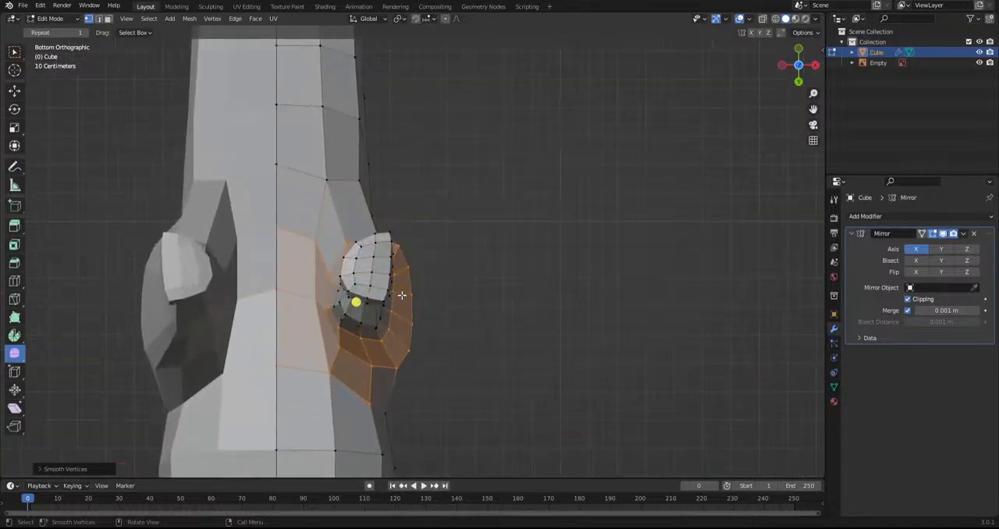
{"action": "left_click", "coordinate": [67, 19]}
{"action": "left_click", "coordinate": [61, 53]}
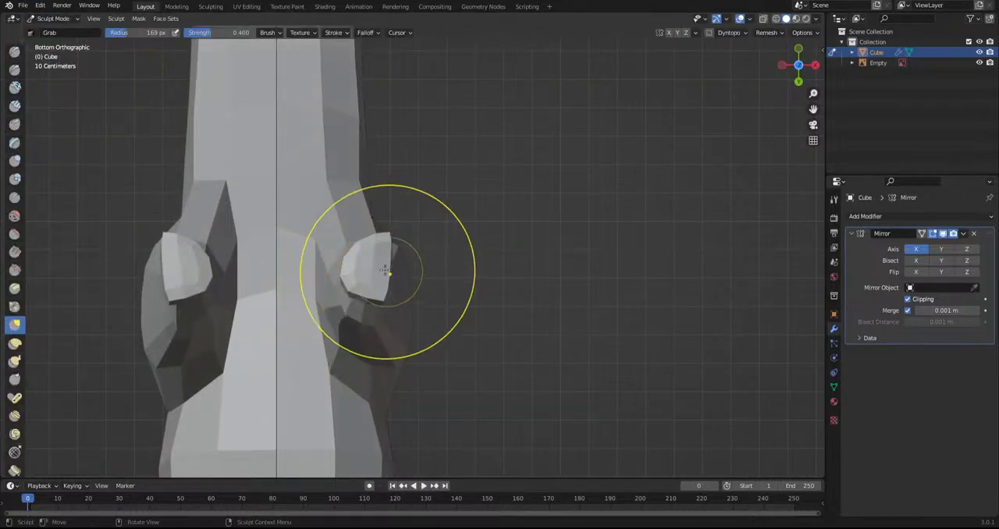
Reshape the front hoof's outline with the Grab brush, pulling its outer side outward and pushing its rear edge forward
{"action": "scroll", "coordinate": [347, 232], "scroll_direction": "up", "scroll_amount": 3}
{"action": "left_click_drag", "start_coordinate": [347, 232], "coordinate": [345, 212]}
{"action": "middle_click_drag", "start_coordinate": [355, 241], "coordinate": [441, 249], "text": "shift"}
{"action": "scroll", "coordinate": [445, 253], "scroll_direction": "up", "scroll_amount": 4}
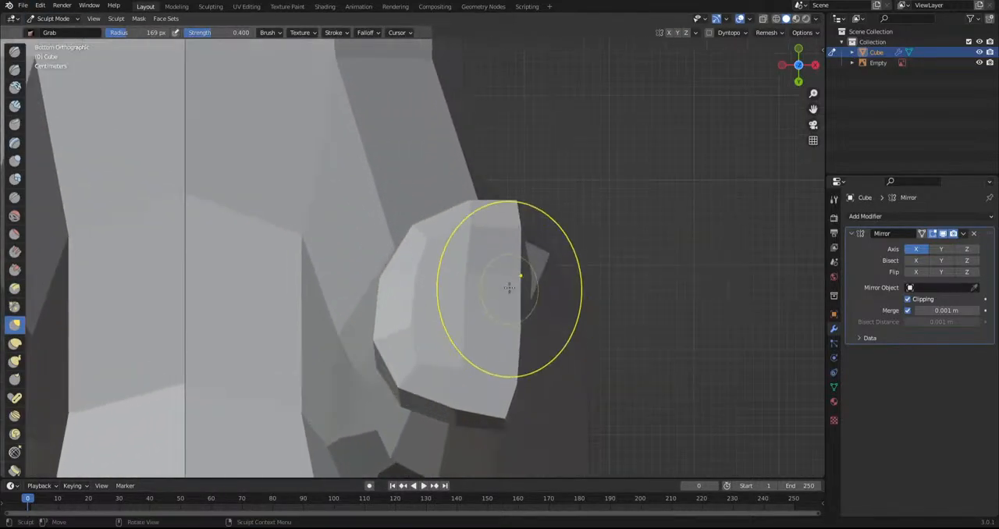
{"action": "left_click_drag", "start_coordinate": [508, 288], "coordinate": [600, 273]}
{"action": "left_click_drag", "start_coordinate": [518, 339], "coordinate": [600, 359]}
{"action": "left_click_drag", "start_coordinate": [506, 394], "coordinate": [498, 364]}
{"action": "left_click_drag", "start_coordinate": [468, 403], "coordinate": [479, 364]}
Refine the contours of the front hoof and leg with further Grab strokes, then check them against the side sketch
{"action": "scroll", "coordinate": [478, 343], "scroll_direction": "down", "scroll_amount": 2}
{"action": "left_click_drag", "start_coordinate": [470, 230], "coordinate": [464, 211]}
{"action": "left_click_drag", "start_coordinate": [511, 249], "coordinate": [509, 273]}
{"action": "scroll", "coordinate": [526, 318], "scroll_direction": "down", "scroll_amount": 6}
{"action": "mouse_move", "coordinate": [528, 324]}
{"action": "middle_mouse_down", "text": "shift"}
{"action": "mouse_move", "coordinate": [543, 231]}
{"action": "mouse_move", "coordinate": [439, 257]}
{"action": "mouse_move", "coordinate": [457, 272]}
{"action": "mouse_move", "coordinate": [442, 291]}
{"action": "mouse_move", "coordinate": [649, 288]}
{"action": "middle_mouse_up", "text": "shift"}
{"action": "middle_click_drag", "start_coordinate": [355, 331], "coordinate": [456, 346]}
{"action": "scroll", "coordinate": [526, 334], "scroll_direction": "down", "scroll_amount": 2}
{"action": "middle_click_drag", "start_coordinate": [531, 333], "coordinate": [462, 361], "text": "shift"}
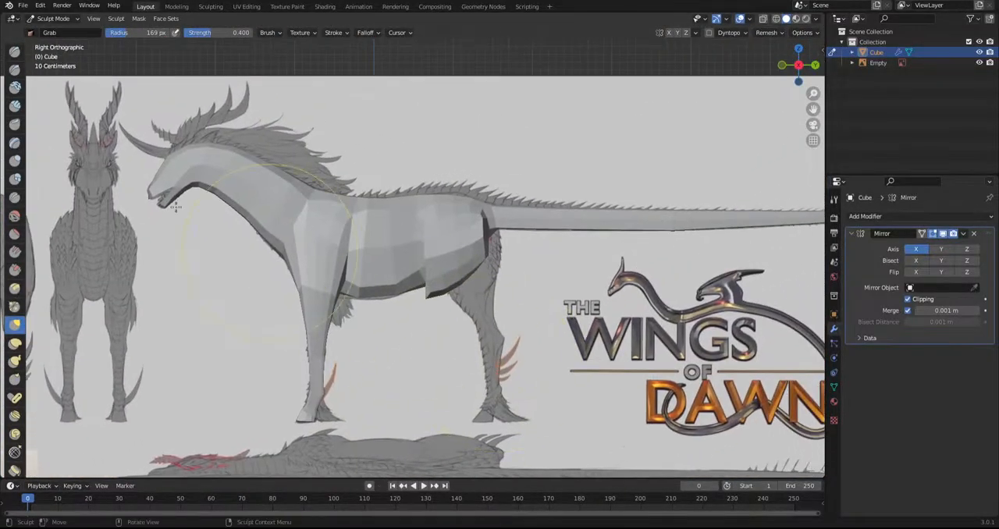
Return the mesh to Edit Mode with face selection for work on the haunch's underside
{"action": "left_click", "coordinate": [48, 18]}
{"action": "left_click", "coordinate": [48, 43]}
{"action": "scroll", "coordinate": [327, 429], "scroll_direction": "up", "scroll_amount": 2}
{"action": "middle_click_drag", "start_coordinate": [328, 430], "coordinate": [449, 146]}
{"action": "left_click", "coordinate": [108, 19]}
{"action": "middle_click_drag", "start_coordinate": [406, 210], "coordinate": [421, 226]}
{"action": "middle_click_drag", "start_coordinate": [478, 242], "coordinate": [431, 222]}
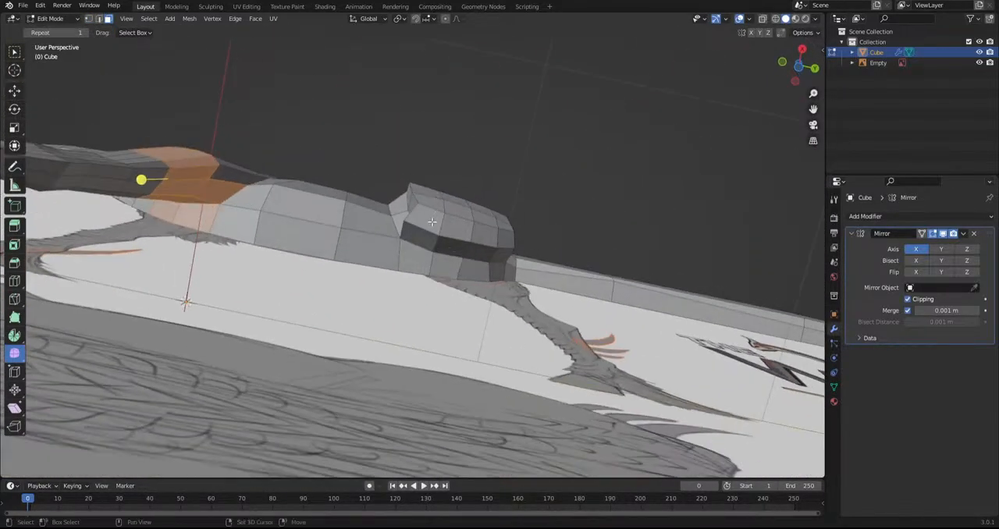
Select the strip of faces along the underside of the haunch where the hind leg starts
{"action": "left_click", "coordinate": [465, 231]}
{"action": "left_click", "coordinate": [422, 237], "text": "shift"}
{"action": "left_click", "coordinate": [451, 244], "text": "shift"}
{"action": "left_click", "coordinate": [427, 219], "text": "shift"}
{"action": "left_click", "coordinate": [479, 237], "text": "shift"}
{"action": "left_click", "coordinate": [485, 255], "text": "shift"}
{"action": "left_click", "coordinate": [504, 240], "text": "shift"}
{"action": "left_click", "coordinate": [503, 252], "text": "shift"}
Complete the hind-leg base selection with the remaining faces at the front of the haunch's underside
{"action": "middle_click_drag", "start_coordinate": [501, 255], "coordinate": [343, 203]}
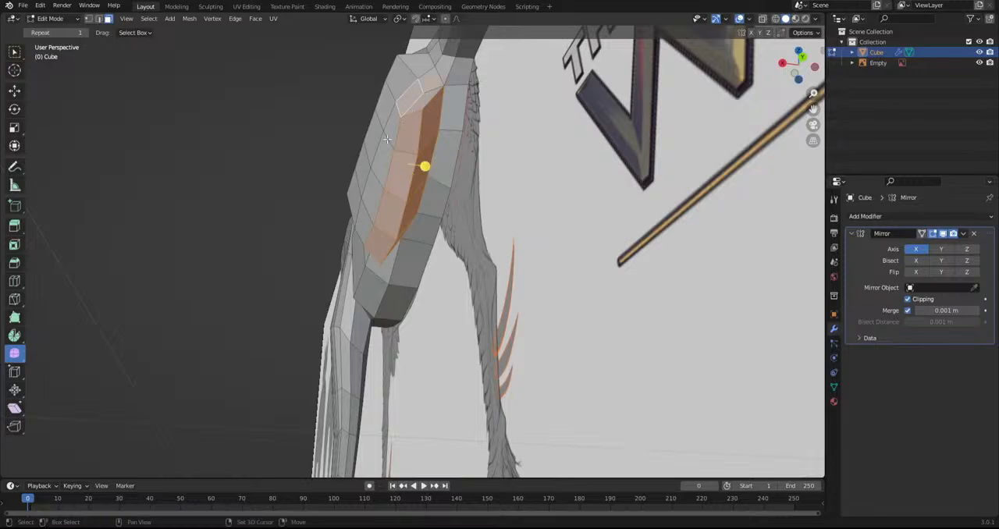
{"action": "middle_click_drag", "start_coordinate": [382, 177], "coordinate": [439, 228]}
{"action": "left_click", "coordinate": [416, 224], "text": "shift"}
{"action": "left_click", "coordinate": [400, 239], "text": "shift"}
{"action": "left_click", "coordinate": [441, 223], "text": "shift"}
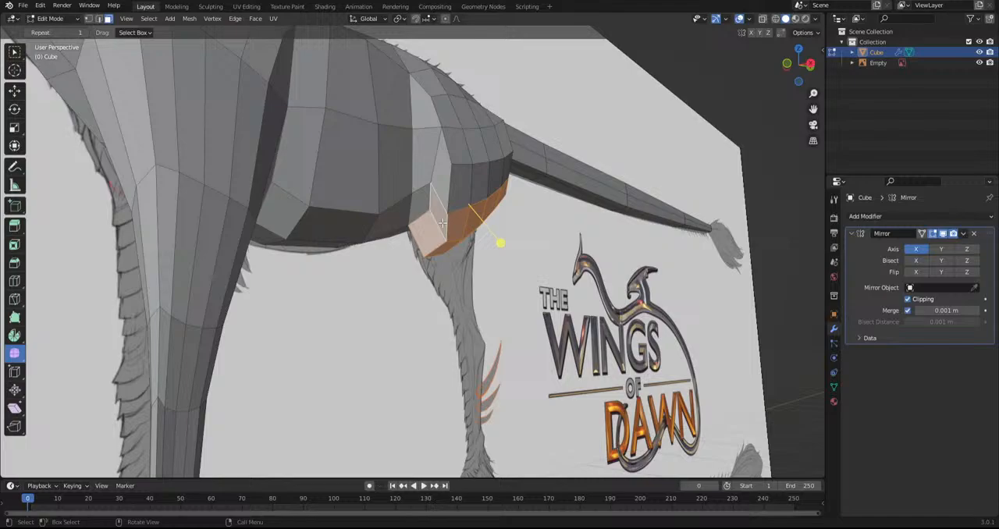
{"action": "scroll", "coordinate": [405, 227], "scroll_direction": "down", "scroll_amount": 2}
{"action": "middle_click_drag", "start_coordinate": [538, 304], "coordinate": [480, 315]}
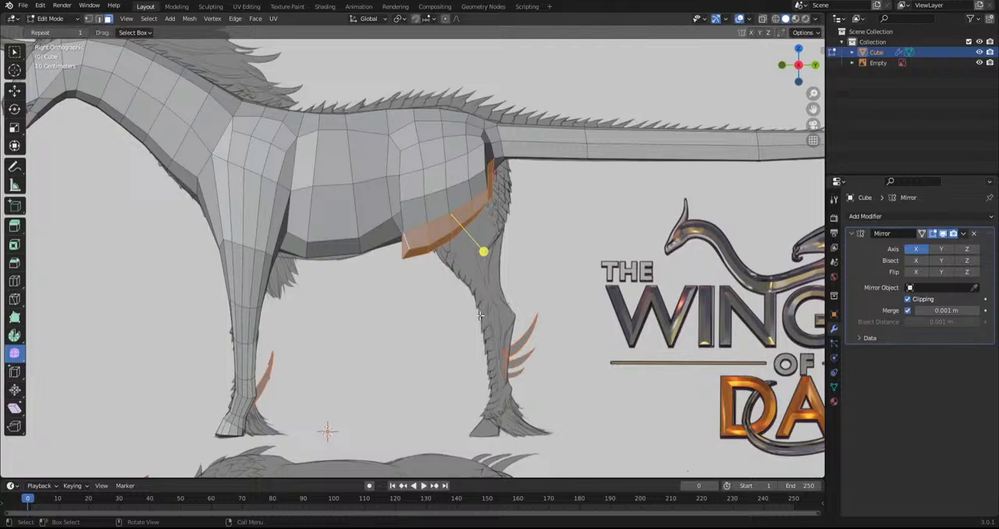
{"action": "scroll", "coordinate": [480, 316], "scroll_direction": "down", "scroll_amount": 2}
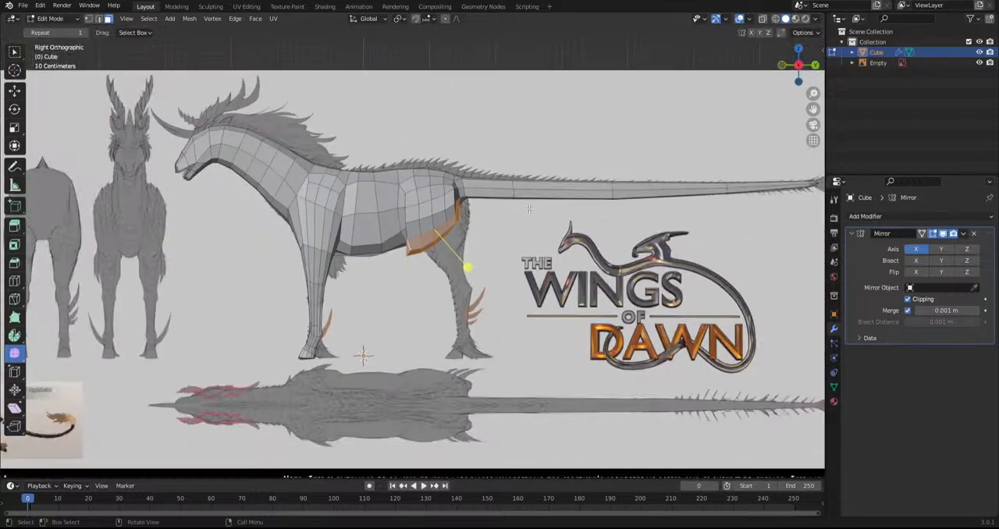
Adjust the smoothing of the faces under the haunch, undoing one attempt
{"action": "scroll", "coordinate": [492, 236], "scroll_direction": "up", "scroll_amount": 2}
{"action": "middle_click_drag", "start_coordinate": [491, 356], "coordinate": [484, 353], "text": "shift"}
{"action": "left_click_drag", "start_coordinate": [465, 254], "coordinate": [525, 262]}
{"action": "left_click_drag", "start_coordinate": [465, 153], "coordinate": [509, 187], "text": "ctrl"}
{"action": "key", "text": "ctrl+z"}
{"action": "left_click_drag", "start_coordinate": [467, 161], "coordinate": [485, 181], "text": "ctrl"}
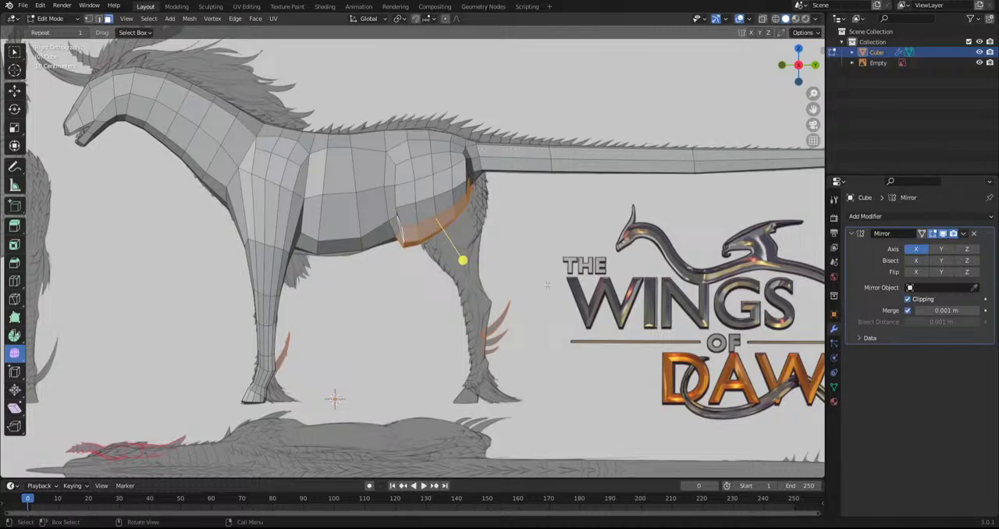
Move and rotate the haunch's underside faces toward the sketched upper hind leg
{"action": "key", "text": "g"}
{"action": "left_click", "coordinate": [502, 333]}
{"action": "key", "text": "r"}
{"action": "left_click", "coordinate": [553, 376]}
{"action": "key", "text": "g"}
{"action": "left_click", "coordinate": [552, 374]}
Extrude the first segment of the upper hind leg, then scale and move its end over the sketch
{"action": "key", "text": "e"}
{"action": "left_click", "coordinate": [586, 403]}
{"action": "key", "text": "s"}
{"action": "left_click", "coordinate": [556, 357]}
{"action": "key", "text": "g"}
{"action": "left_click", "coordinate": [550, 348]}
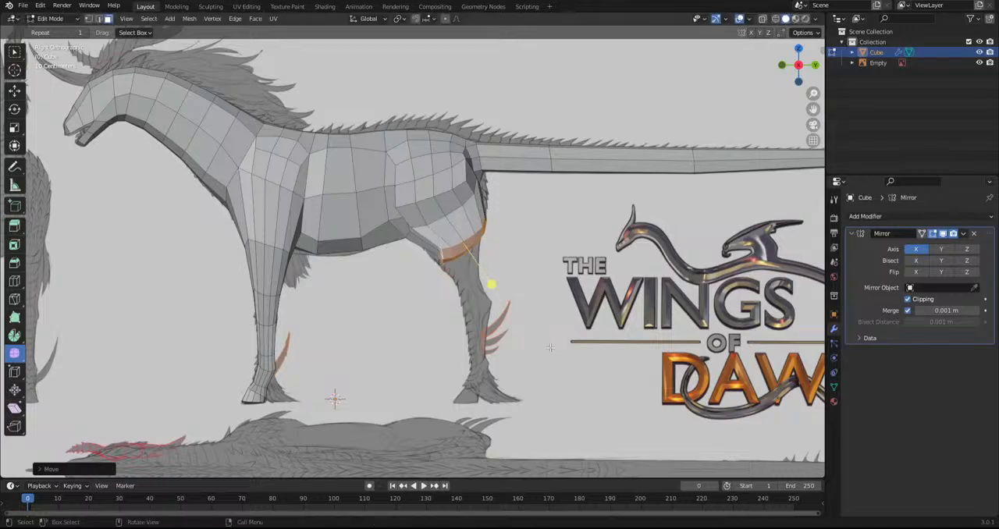
Smooth the faces around the new hind-leg segment, then the face loop along the lower side of the body
{"action": "key", "text": "s"}
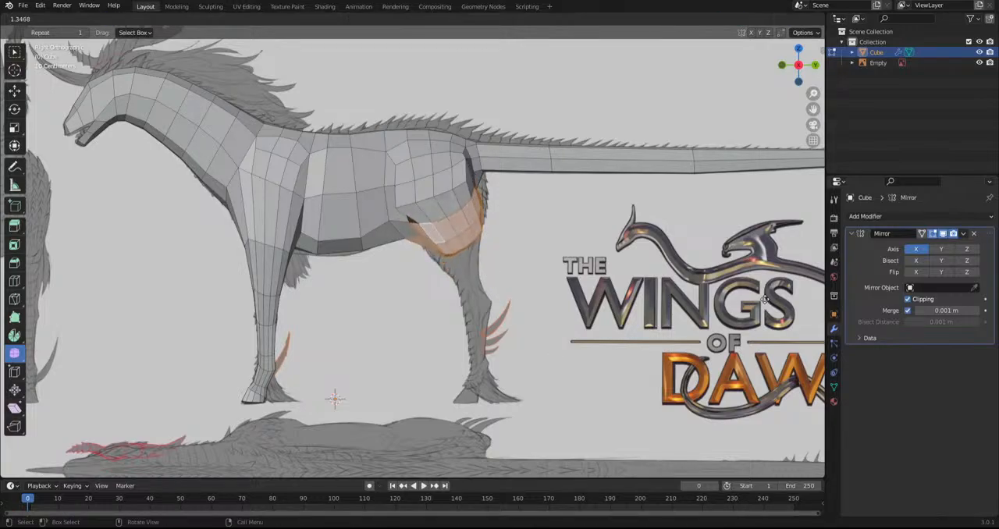
{"action": "left_click", "coordinate": [754, 300]}
{"action": "left_click", "coordinate": [411, 221], "text": "alt+shift"}
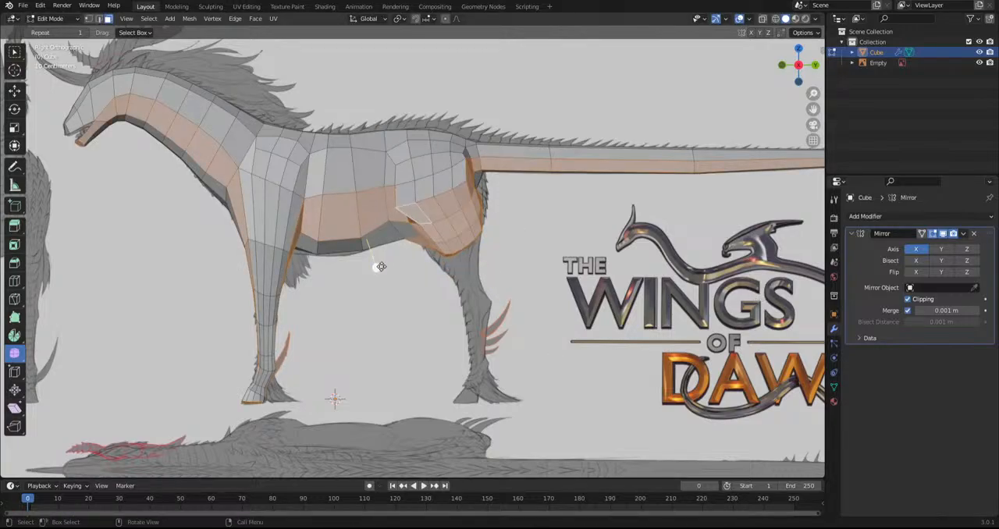
{"action": "left_click_drag", "start_coordinate": [534, 248], "coordinate": [367, 141]}
{"action": "left_click_drag", "start_coordinate": [459, 180], "coordinate": [593, 198]}
{"action": "left_click", "coordinate": [582, 231]}
Reselect the end faces of the upper hind leg
{"action": "middle_click_drag", "start_coordinate": [582, 231], "coordinate": [394, 224]}
{"action": "left_click", "coordinate": [394, 221]}
{"action": "left_click", "coordinate": [401, 206], "text": "shift"}
{"action": "middle_click_drag", "start_coordinate": [405, 186], "coordinate": [244, 399]}
{"action": "left_click", "coordinate": [426, 202], "text": "ctrl"}
{"action": "scroll", "coordinate": [244, 399], "scroll_direction": "up", "scroll_amount": 2}
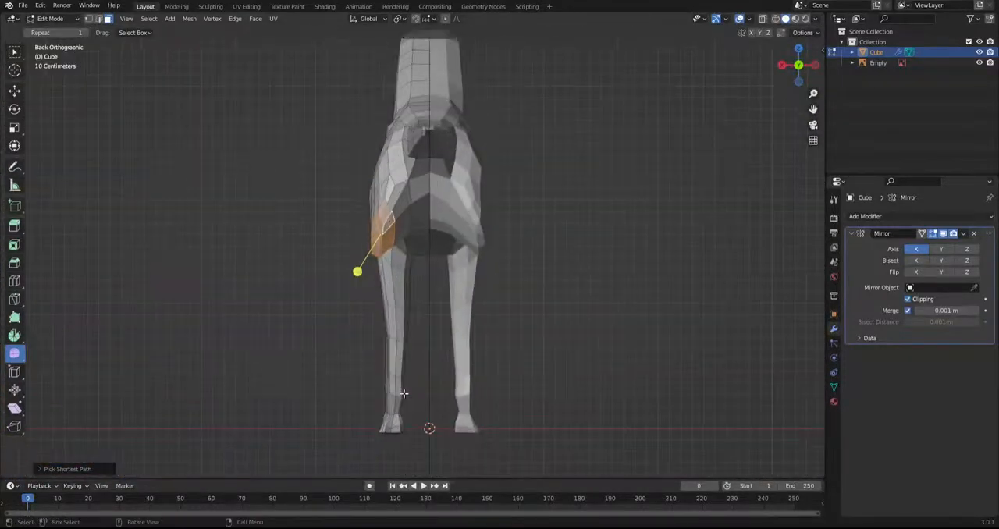
Rotate the upper hind leg's end faces, widen them along X and move them down along Z
{"action": "left_click", "coordinate": [14, 128]}
{"action": "middle_click_drag", "start_coordinate": [85, 208], "coordinate": [256, 258]}
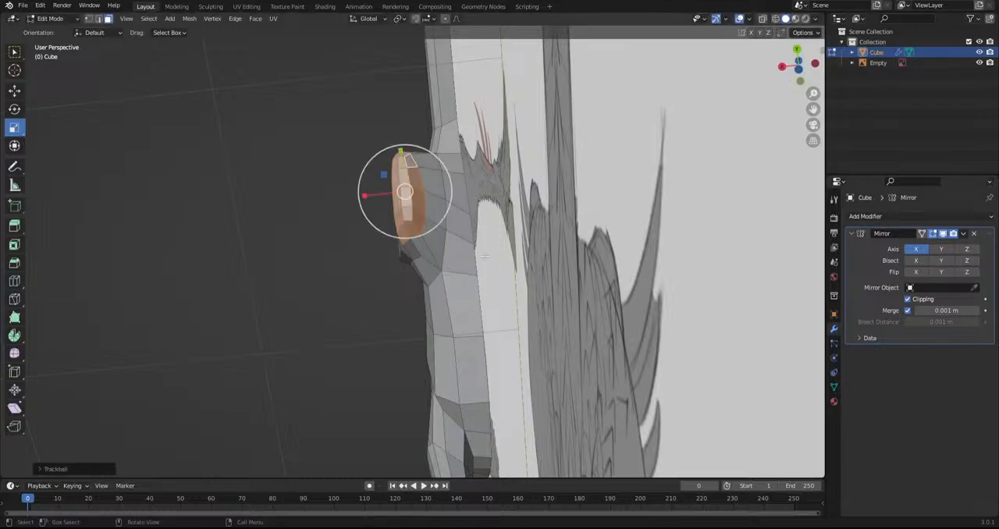
{"action": "left_click_drag", "start_coordinate": [365, 194], "coordinate": [300, 205]}
{"action": "middle_click_drag", "start_coordinate": [424, 190], "coordinate": [421, 300], "text": "alt"}
{"action": "key", "text": "g"}
{"action": "key", "text": "z"}
{"action": "left_click", "coordinate": [537, 341]}
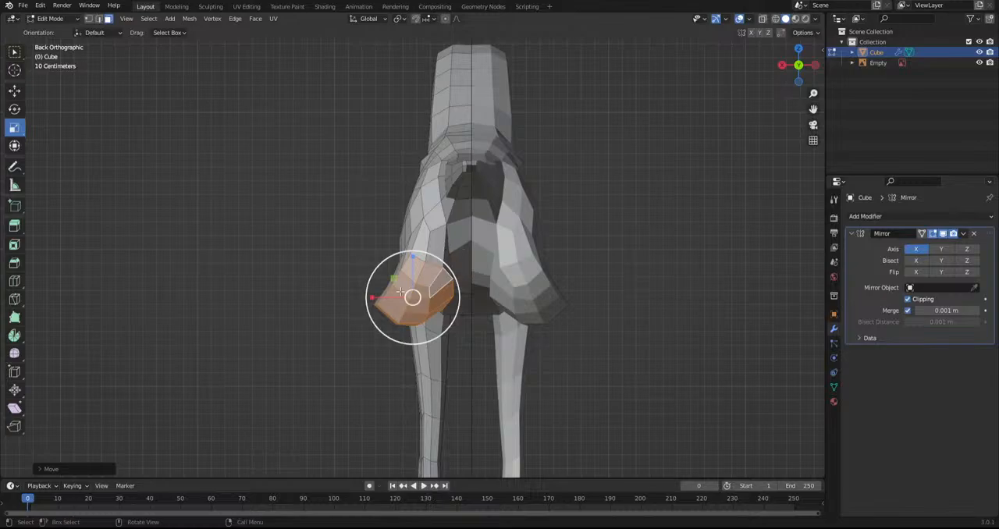
Smooth the upper hind leg's end faces and move them into place over the side sketch
{"action": "left_click", "coordinate": [13, 354]}
{"action": "left_click_drag", "start_coordinate": [410, 340], "coordinate": [548, 335]}
{"action": "middle_click_drag", "start_coordinate": [503, 336], "coordinate": [566, 332], "text": "alt"}
{"action": "scroll", "coordinate": [566, 333], "scroll_direction": "down", "scroll_amount": 4}
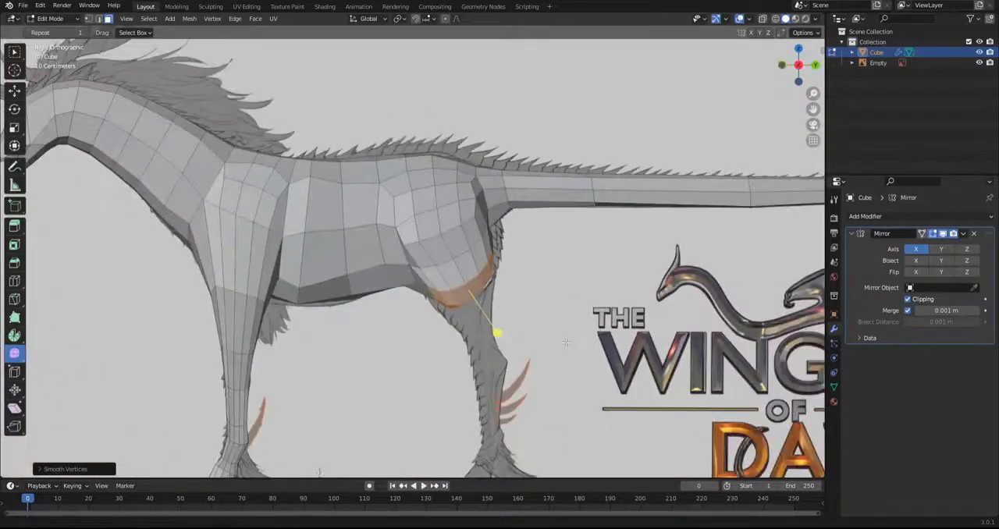
{"action": "key", "text": "g"}
{"action": "left_click", "coordinate": [516, 294]}
Extrude the next hind-leg segment down toward the hock, then scale and move its end to fit the sketched leg width
{"action": "key", "text": "e"}
{"action": "left_click", "coordinate": [545, 334]}
{"action": "key", "text": "s"}
{"action": "left_click", "coordinate": [553, 339]}
{"action": "key", "text": "g"}
{"action": "left_click", "coordinate": [533, 343]}
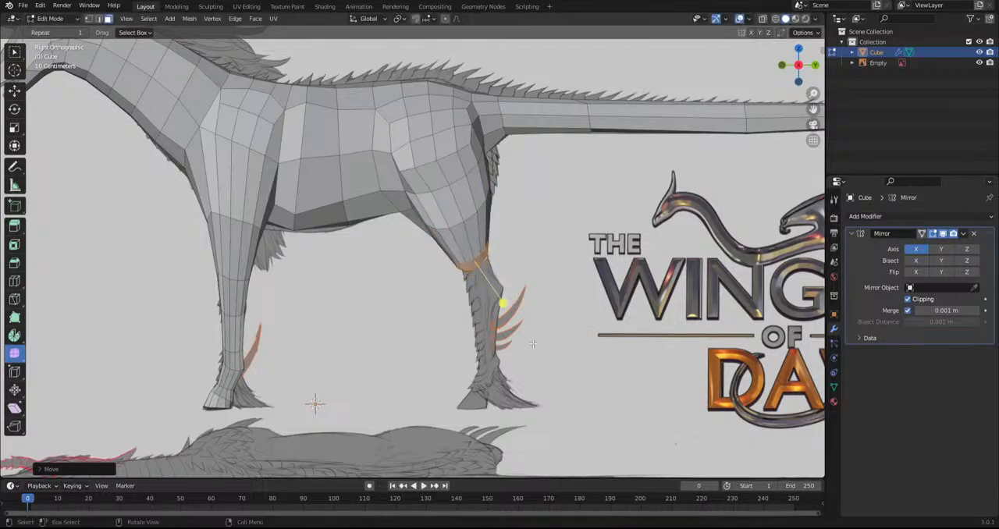
Extrude the hind leg's end faces down to the hock, then rotate and move them over the side sketch
{"action": "key", "text": "e"}
{"action": "left_click", "coordinate": [559, 353]}
{"action": "key", "text": "r"}
{"action": "left_click", "coordinate": [558, 354]}
{"action": "key", "text": "g"}
{"action": "left_click", "coordinate": [562, 355]}
Extrude the hind leg from the hock down along the cannon, then scale and move its end to the sketched width
{"action": "key", "text": "e"}
{"action": "left_click", "coordinate": [579, 377]}
{"action": "key", "text": "s"}
{"action": "left_click", "coordinate": [550, 373]}
{"action": "key", "text": "g"}
{"action": "left_click", "coordinate": [539, 378]}
{"action": "key", "text": "r"}
{"action": "key", "text": "r"}
{"action": "left_click", "coordinate": [543, 388]}
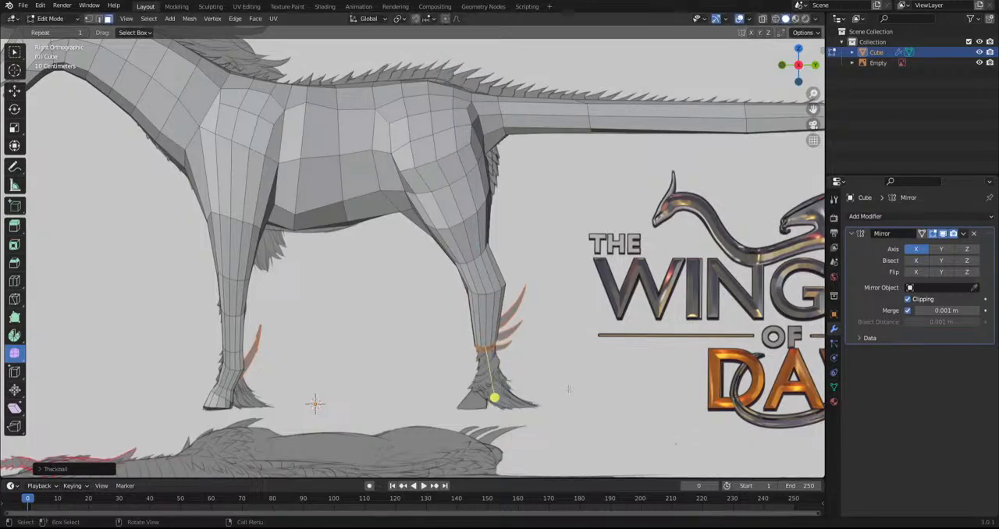
{"action": "key", "text": "ctrl+z"}
Extrude two short segments at the hind fetlock and rotate the end faces to follow the sketched bend
{"action": "key", "text": "e"}
{"action": "left_click", "coordinate": [584, 403]}
{"action": "key", "text": "e"}
{"action": "left_click", "coordinate": [599, 390]}
{"action": "key", "text": "r"}
{"action": "left_click", "coordinate": [568, 414]}
{"action": "key", "text": "g"}
{"action": "left_click", "coordinate": [557, 414]}
{"action": "key", "text": "ctrl+z"}
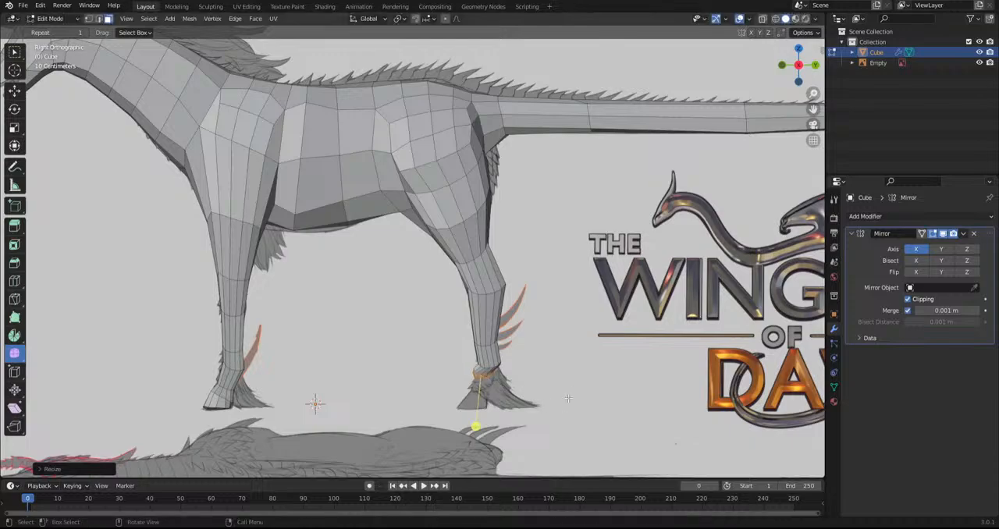
Move the fetlock's end faces into place and extrude them down to form the hind hoof
{"action": "key", "text": "g"}
{"action": "left_click", "coordinate": [560, 413]}
{"action": "key", "text": "e"}
{"action": "left_click", "coordinate": [563, 416]}
{"action": "middle_click_drag", "start_coordinate": [566, 420], "coordinate": [571, 421]}
Flatten and rotate the hind hoof's end faces, then move them along Z to the sketched sole
{"action": "middle_click_drag", "start_coordinate": [483, 404], "coordinate": [585, 405]}
{"action": "left_click", "coordinate": [14, 128]}
{"action": "left_click_drag", "start_coordinate": [434, 357], "coordinate": [434, 387]}
{"action": "middle_click_drag", "start_coordinate": [613, 417], "coordinate": [562, 396]}
{"action": "key", "text": "r"}
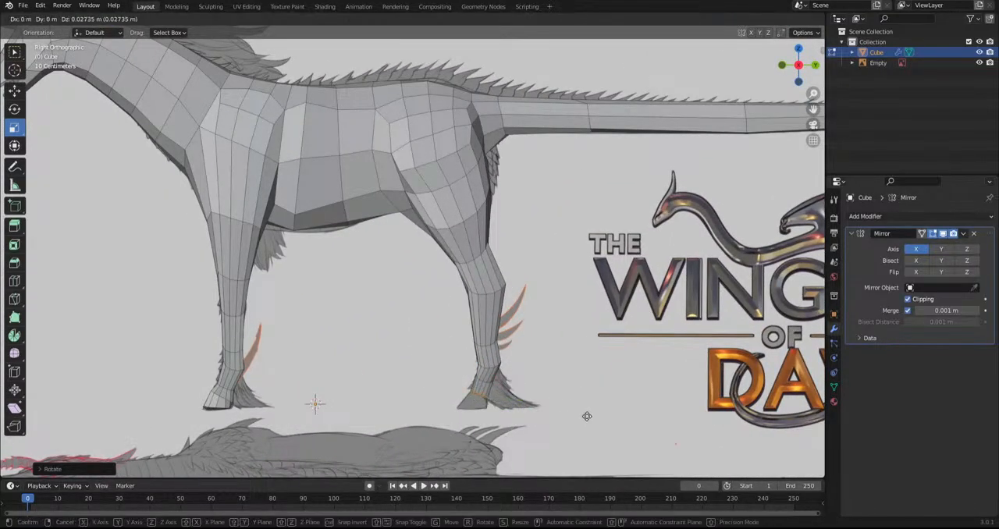
{"action": "left_click", "coordinate": [592, 432]}
Scale, freely rotate and move the hind hoof's end faces to fit the sketched hoof, then deselect them
{"action": "key", "text": "s"}
{"action": "left_click", "coordinate": [589, 441]}
{"action": "key", "text": "r"}
{"action": "key", "text": "r"}
{"action": "left_click", "coordinate": [622, 372]}
{"action": "key", "text": "g"}
{"action": "left_click", "coordinate": [622, 379]}
{"action": "left_click", "coordinate": [612, 370]}
Try smoothing the vertices of the entire creature mesh
{"action": "scroll", "coordinate": [543, 276], "scroll_direction": "down", "scroll_amount": 5}
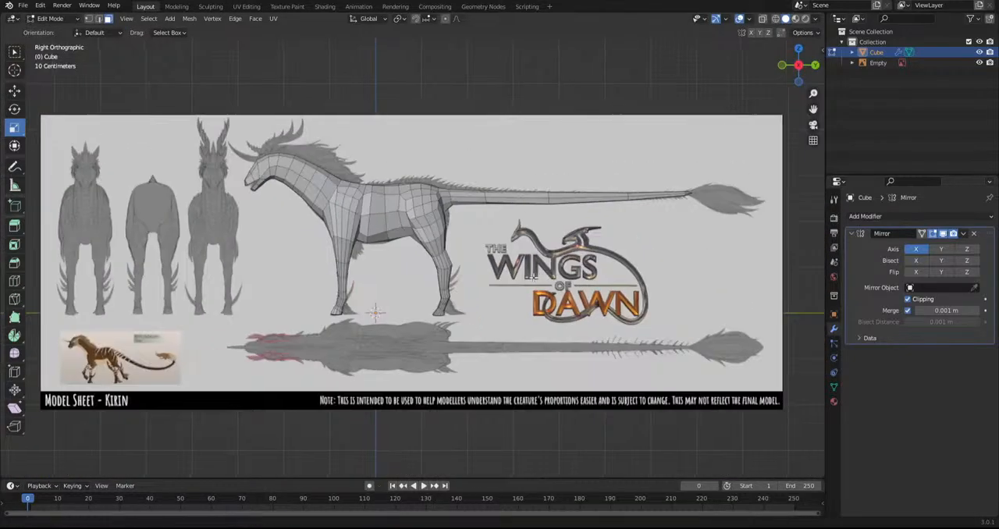
{"action": "scroll", "coordinate": [533, 278], "scroll_direction": "up", "scroll_amount": 5}
{"action": "key", "text": "a"}
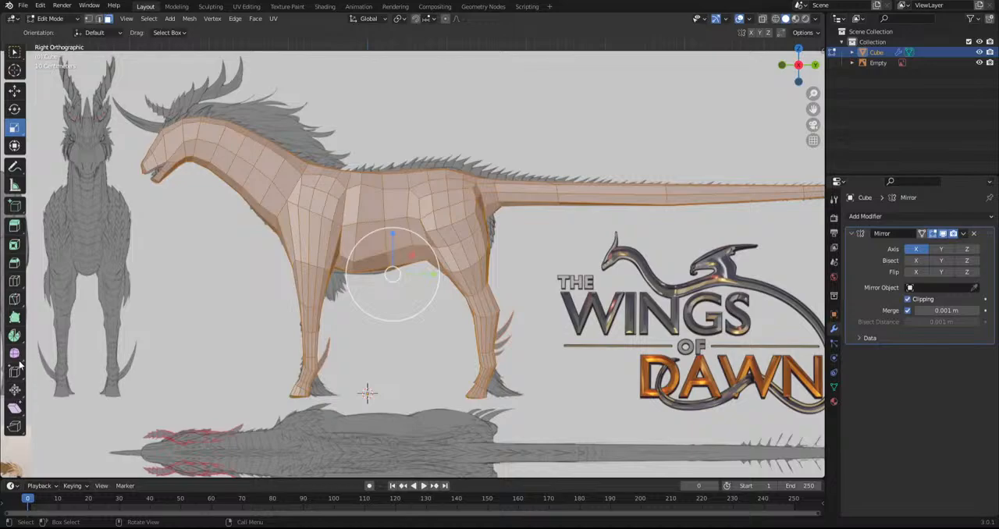
{"action": "left_click", "coordinate": [16, 355]}
{"action": "left_click_drag", "start_coordinate": [397, 282], "coordinate": [527, 278]}
{"action": "key", "text": "ctrl+z"}
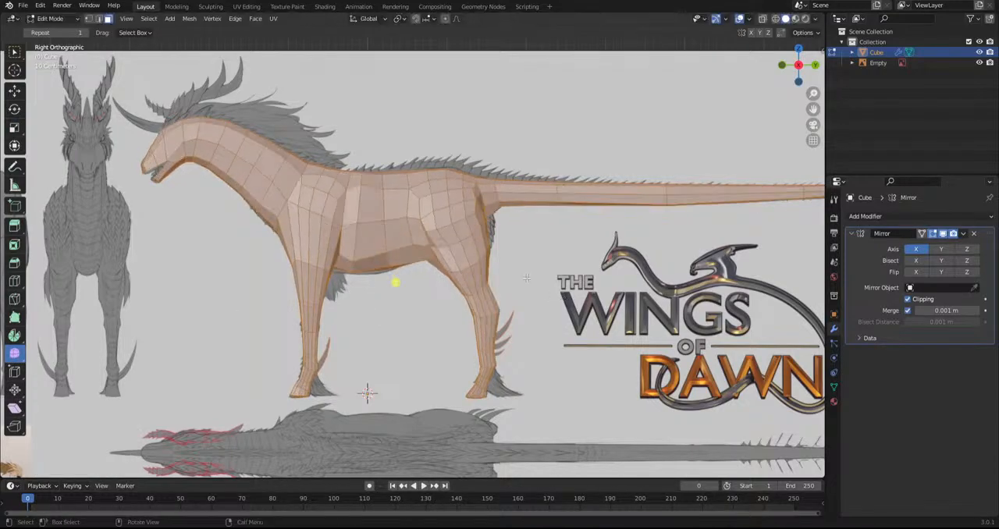
Add single loop cuts across the torso and the tail to refine the body mesh
{"action": "left_click", "coordinate": [14, 283]}
{"action": "left_click", "coordinate": [387, 248]}
{"action": "left_click", "coordinate": [408, 245]}
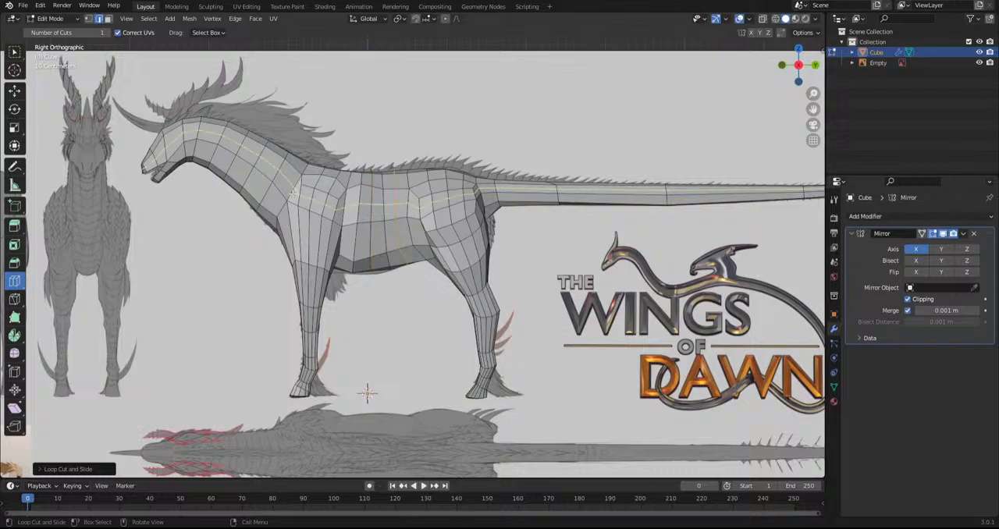
{"action": "left_click", "coordinate": [577, 193]}
{"action": "middle_click_drag", "start_coordinate": [729, 248], "coordinate": [567, 270], "text": "shift"}
Add single loop cuts through the front and hind legs, the hooves and the back of the head
{"action": "middle_click_drag", "start_coordinate": [330, 367], "coordinate": [592, 356], "text": "shift"}
{"action": "left_click", "coordinate": [590, 318]}
{"action": "left_click_drag", "start_coordinate": [581, 333], "coordinate": [580, 323]}
{"action": "mouse_move", "coordinate": [403, 326]}
{"action": "left_mouse_down"}
{"action": "mouse_move", "coordinate": [404, 317]}
{"action": "mouse_move", "coordinate": [403, 326]}
{"action": "left_mouse_up"}
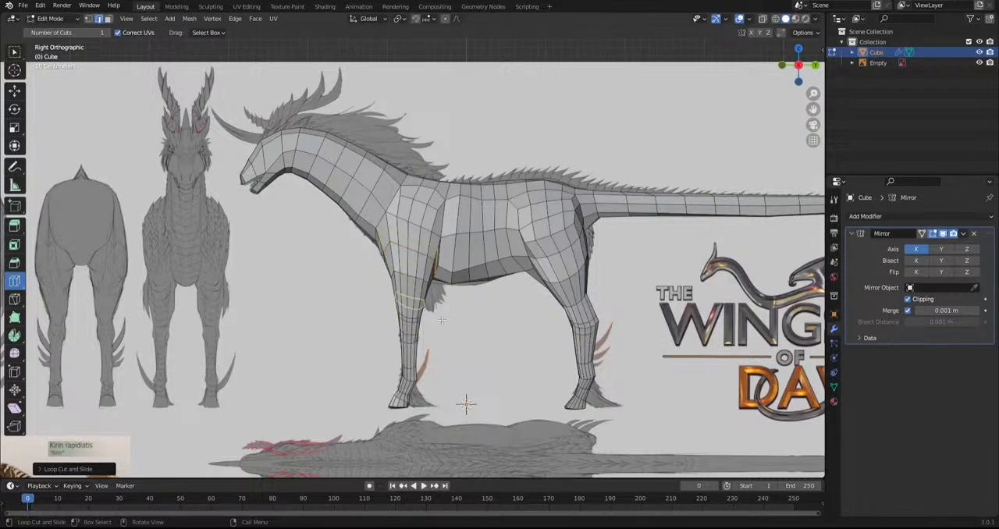
{"action": "left_click_drag", "start_coordinate": [408, 388], "coordinate": [408, 403]}
{"action": "left_click_drag", "start_coordinate": [591, 378], "coordinate": [589, 367]}
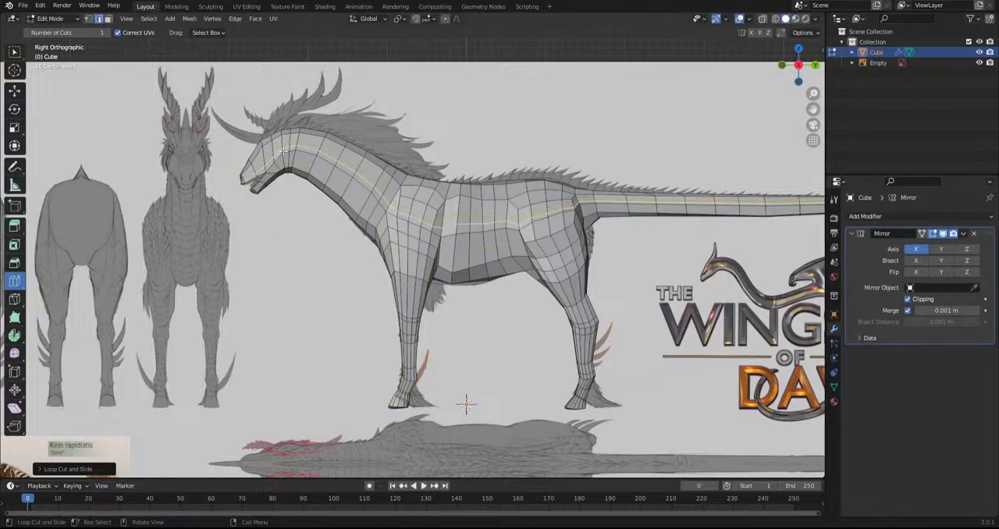
{"action": "left_click_drag", "start_coordinate": [282, 149], "coordinate": [291, 148]}
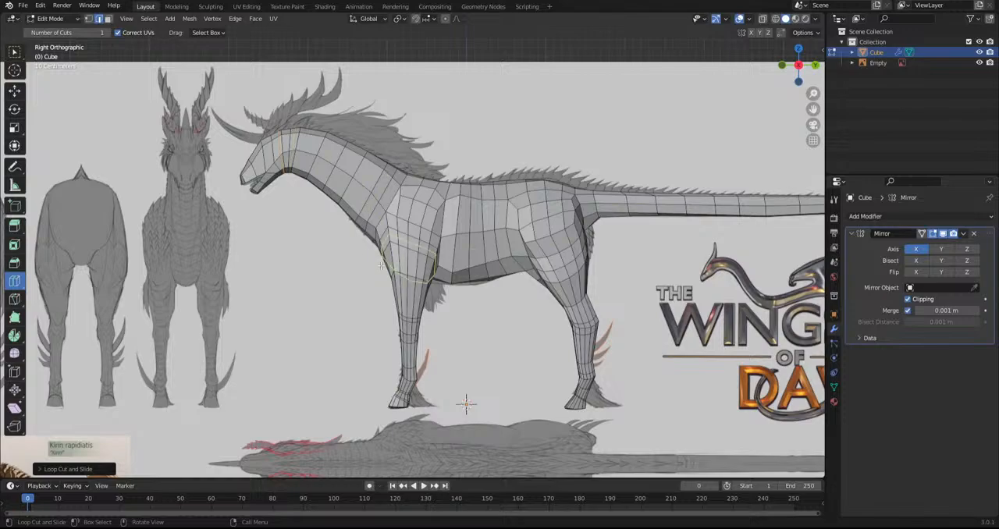
Select the whole creature mesh and smooth its vertices
{"action": "middle_click_drag", "start_coordinate": [466, 403], "coordinate": [413, 411], "text": "shift"}
{"action": "key", "text": "a"}
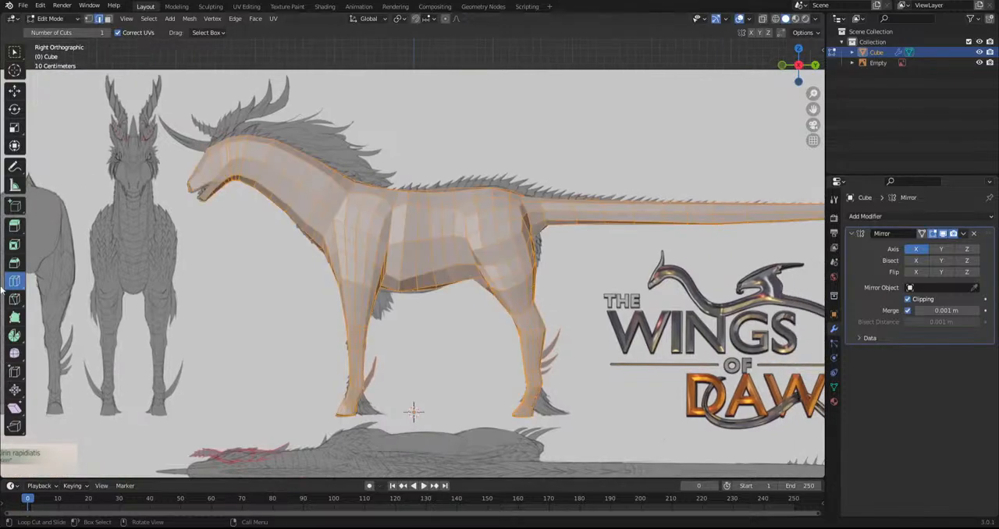
{"action": "left_click", "coordinate": [18, 357]}
{"action": "left_click_drag", "start_coordinate": [472, 301], "coordinate": [597, 318]}
Hide the viewport overlays and switch to Object Mode with the mesh deselected
{"action": "scroll", "coordinate": [385, 299], "scroll_direction": "down", "scroll_amount": 3}
{"action": "middle_click_drag", "start_coordinate": [385, 298], "coordinate": [427, 270]}
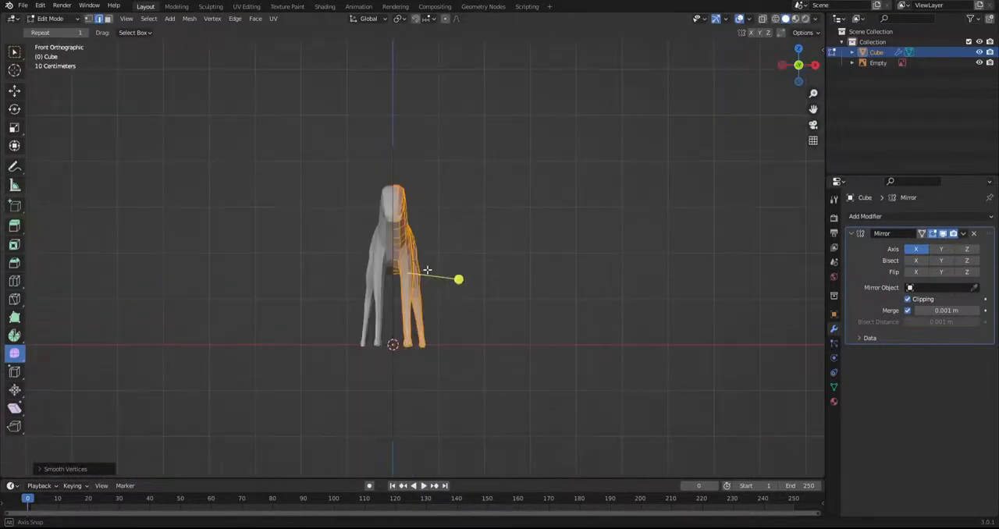
{"action": "middle_click_drag", "start_coordinate": [301, 320], "coordinate": [517, 318]}
{"action": "scroll", "coordinate": [497, 327], "scroll_direction": "up", "scroll_amount": 1}
{"action": "scroll", "coordinate": [495, 327], "scroll_direction": "up", "scroll_amount": 2}
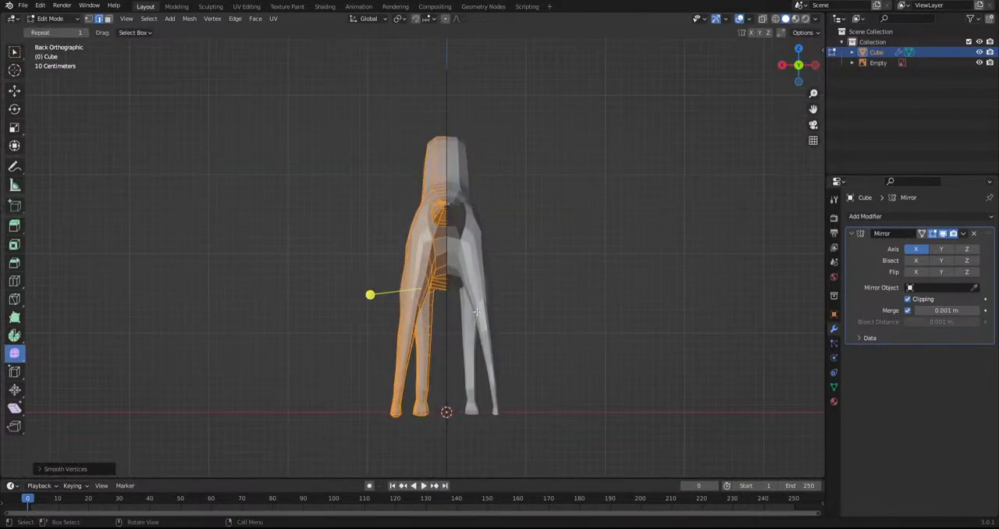
{"action": "left_click", "coordinate": [735, 20]}
{"action": "left_click", "coordinate": [49, 20]}
{"action": "left_click", "coordinate": [53, 31]}
{"action": "left_click", "coordinate": [254, 148]}
Examine the blocked-out creature's proportions and leg shapes from several side and three-quarter angles
{"action": "middle_click_drag", "start_coordinate": [267, 191], "coordinate": [659, 288]}
{"action": "mouse_move", "coordinate": [432, 324]}
{"action": "middle_mouse_down"}
{"action": "mouse_move", "coordinate": [523, 328]}
{"action": "mouse_move", "coordinate": [429, 315]}
{"action": "middle_mouse_up"}
{"action": "middle_click_drag", "start_coordinate": [365, 326], "coordinate": [609, 297]}
{"action": "scroll", "coordinate": [422, 235], "scroll_direction": "up", "scroll_amount": 4}
{"action": "middle_click_drag", "start_coordinate": [423, 235], "coordinate": [499, 343]}
{"action": "scroll", "coordinate": [380, 295], "scroll_direction": "down", "scroll_amount": 3}
{"action": "left_click", "coordinate": [417, 273]}
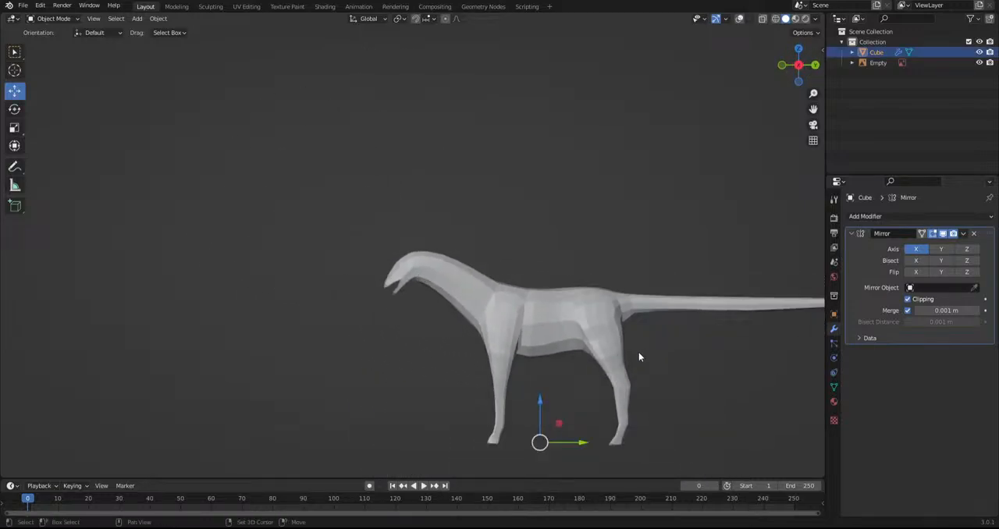
{"action": "middle_click_drag", "start_coordinate": [644, 357], "coordinate": [459, 290], "text": "shift"}
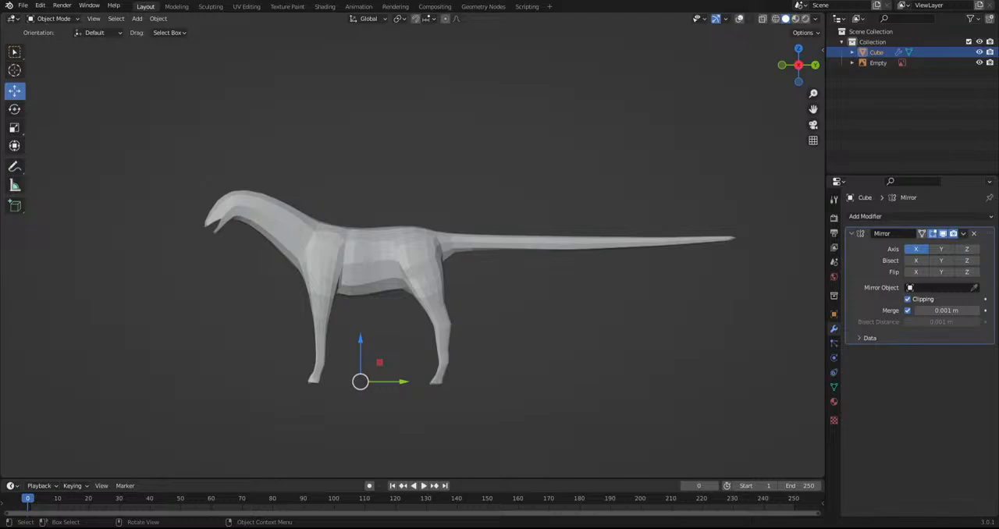
{"action": "middle_click_drag", "start_coordinate": [458, 290], "coordinate": [423, 315]}
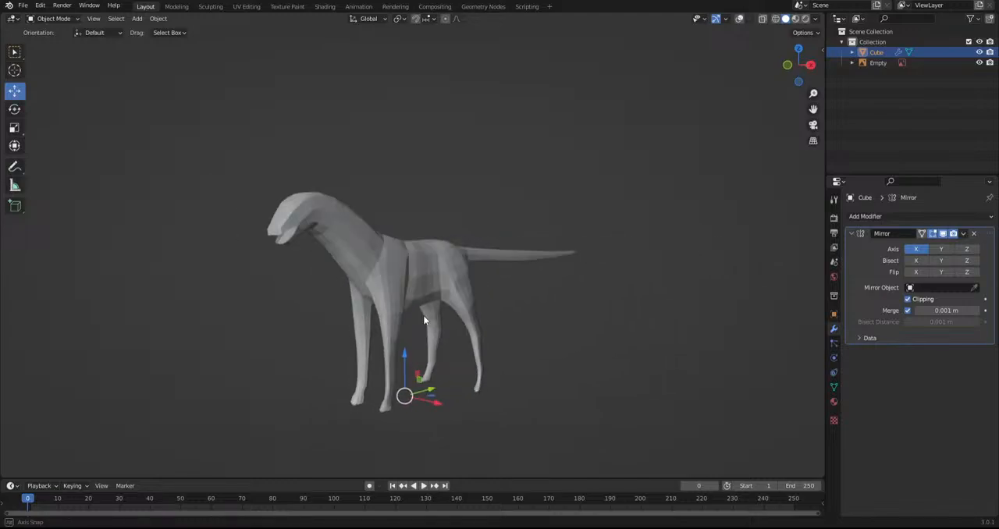
{"action": "middle_click_drag", "start_coordinate": [622, 336], "coordinate": [549, 351]}
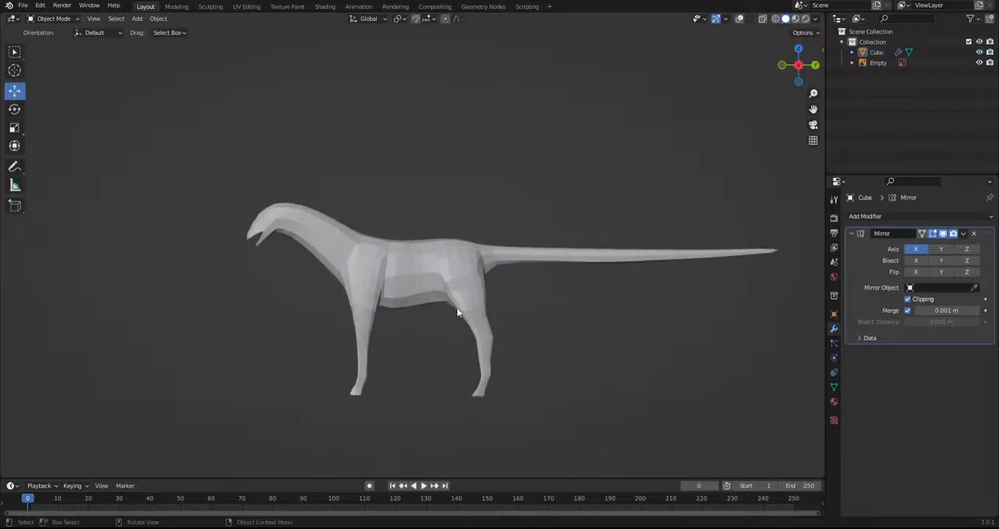
{"action": "scroll", "coordinate": [461, 313], "scroll_direction": "up", "scroll_amount": 3}
Apply Shade Smooth to the creature and deselect it
{"action": "left_click", "coordinate": [53, 18]}
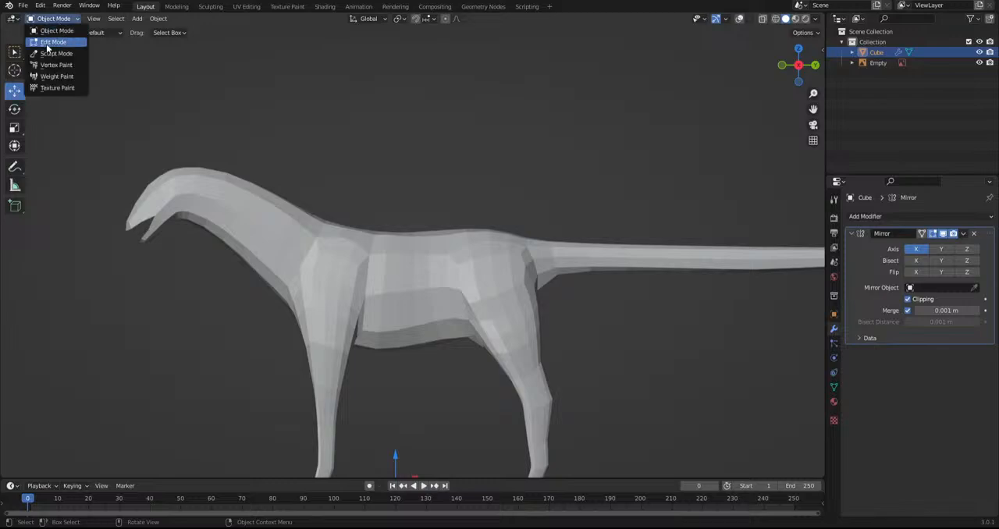
{"action": "right_click", "coordinate": [272, 242]}
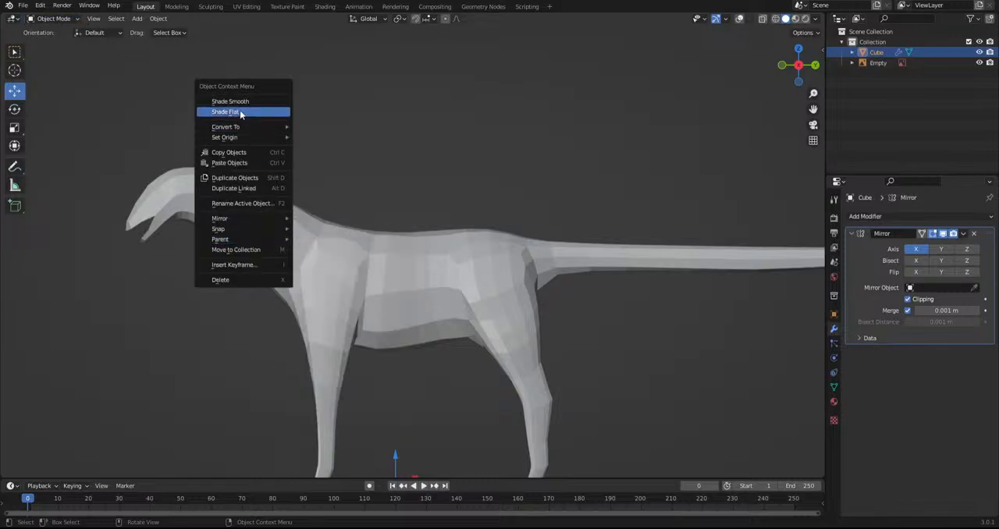
{"action": "left_click", "coordinate": [227, 101]}
{"action": "left_click", "coordinate": [490, 155]}
{"action": "scroll", "coordinate": [379, 317], "scroll_direction": "down", "scroll_amount": 3}
{"action": "scroll", "coordinate": [379, 317], "scroll_direction": "down", "scroll_amount": 2}
{"action": "scroll", "coordinate": [377, 310], "scroll_direction": "up", "scroll_amount": 2}
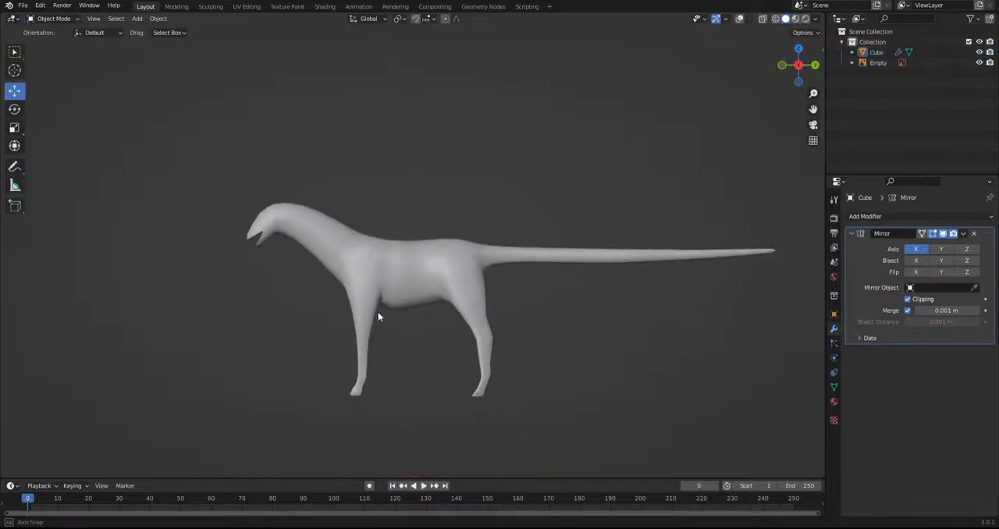
Switch the creature to Sculpt Mode and thicken the lower hind leg with the Inflate/Deflate brush
{"action": "left_click", "coordinate": [377, 311]}
{"action": "left_click", "coordinate": [53, 18]}
{"action": "left_click", "coordinate": [56, 53]}
{"action": "scroll", "coordinate": [379, 290], "scroll_direction": "up", "scroll_amount": 6}
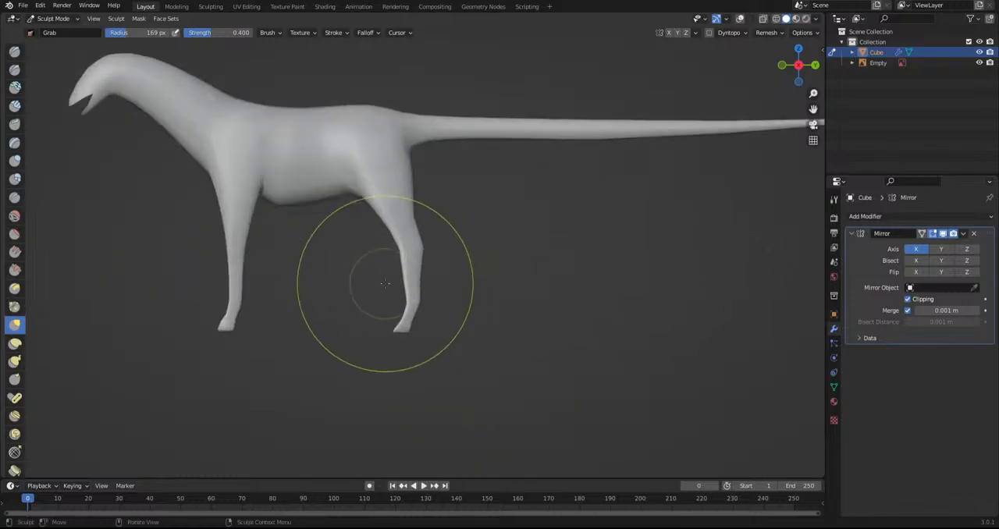
{"action": "scroll", "coordinate": [418, 327], "scroll_direction": "up", "scroll_amount": 3}
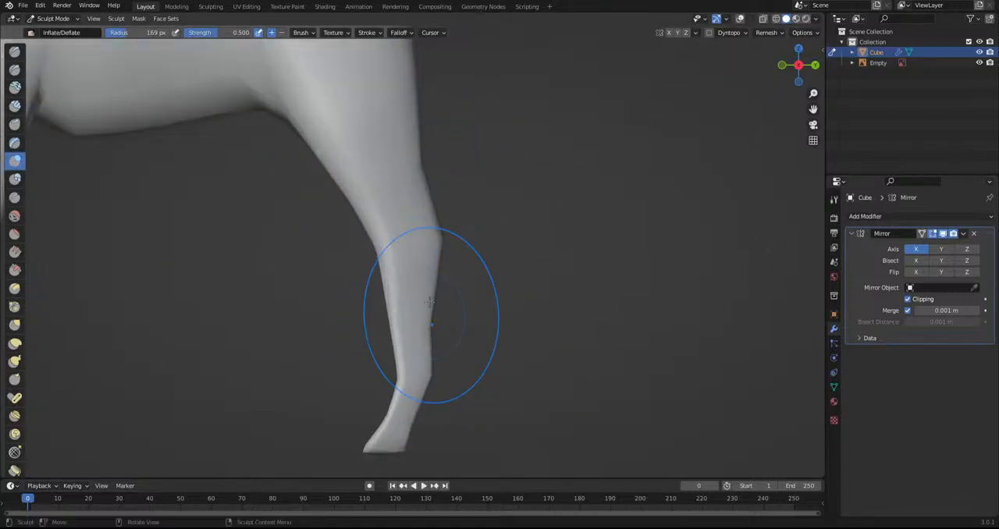
{"action": "left_click_drag", "start_coordinate": [412, 321], "coordinate": [416, 303], "text": "ctrl"}
{"action": "scroll", "coordinate": [414, 293], "scroll_direction": "up", "scroll_amount": 1}
{"action": "mouse_move", "coordinate": [415, 258]}
{"action": "left_mouse_down", "text": "ctrl"}
{"action": "mouse_move", "coordinate": [414, 233]}
{"action": "mouse_move", "coordinate": [422, 275]}
{"action": "left_mouse_up", "text": "ctrl"}
{"action": "left_click_drag", "start_coordinate": [422, 281], "coordinate": [399, 429], "text": "ctrl"}
Return to Edit Mode and display the mesh in wireframe with X-ray on
{"action": "middle_click_drag", "start_coordinate": [459, 395], "coordinate": [337, 399], "text": "alt"}
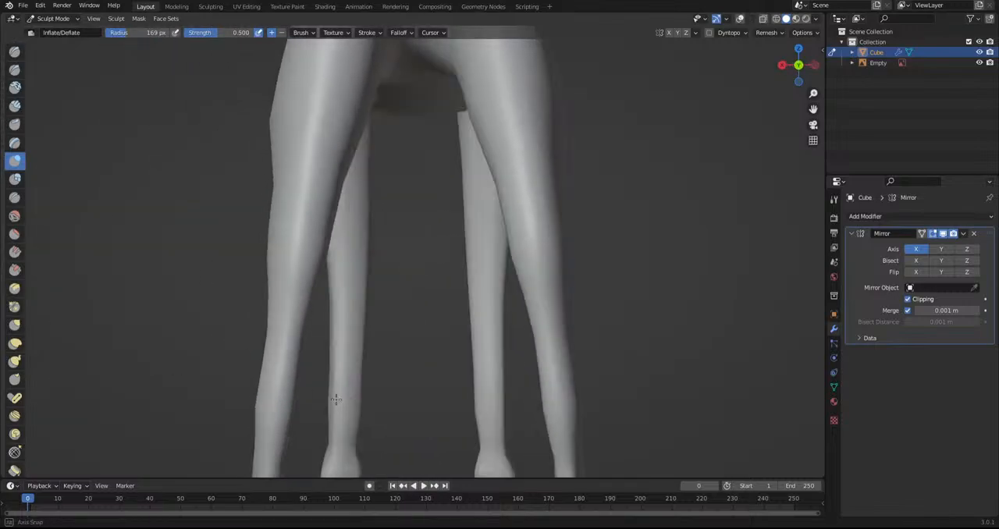
{"action": "scroll", "coordinate": [301, 317], "scroll_direction": "down", "scroll_amount": 1}
{"action": "left_click", "coordinate": [47, 18]}
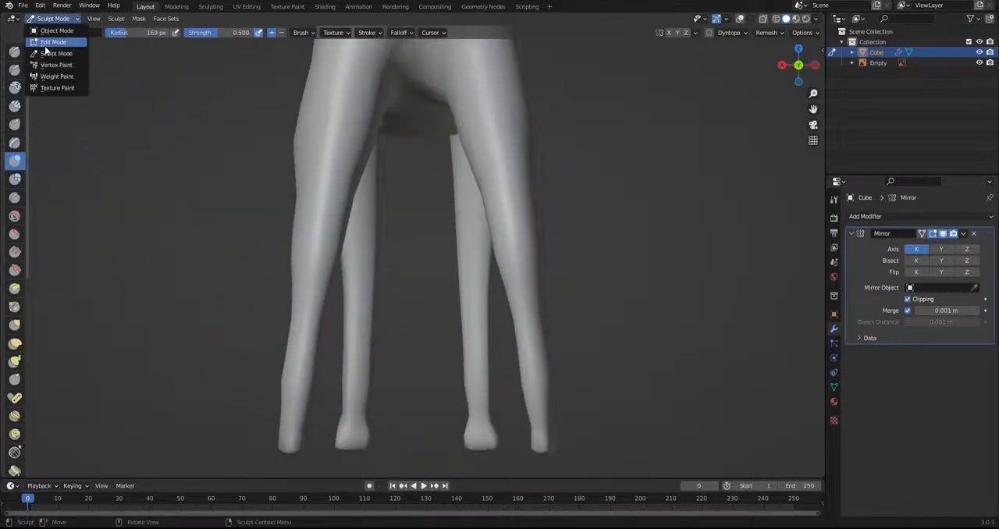
{"action": "left_click", "coordinate": [46, 43]}
{"action": "left_click", "coordinate": [775, 18]}
{"action": "scroll", "coordinate": [329, 373], "scroll_direction": "down", "scroll_amount": 1}
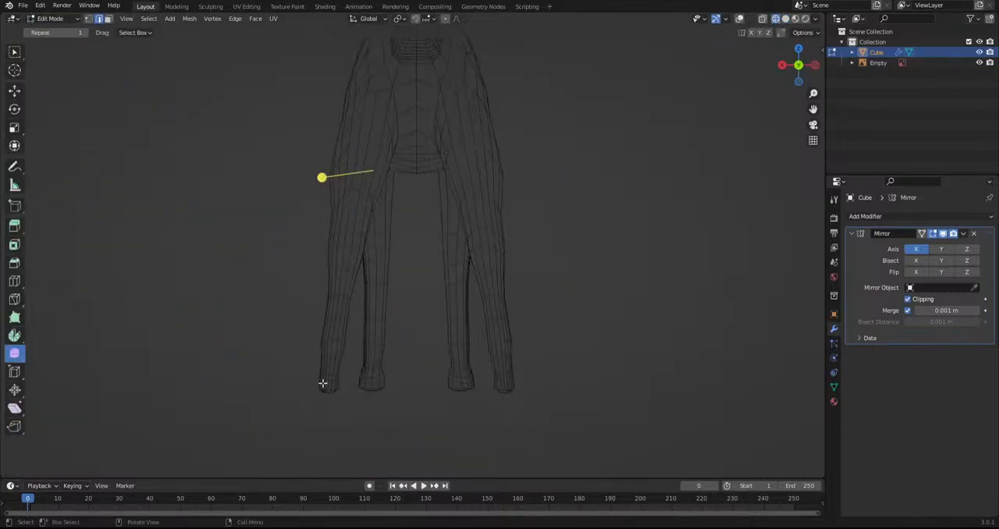
{"action": "middle_click_drag", "start_coordinate": [354, 359], "coordinate": [290, 357]}
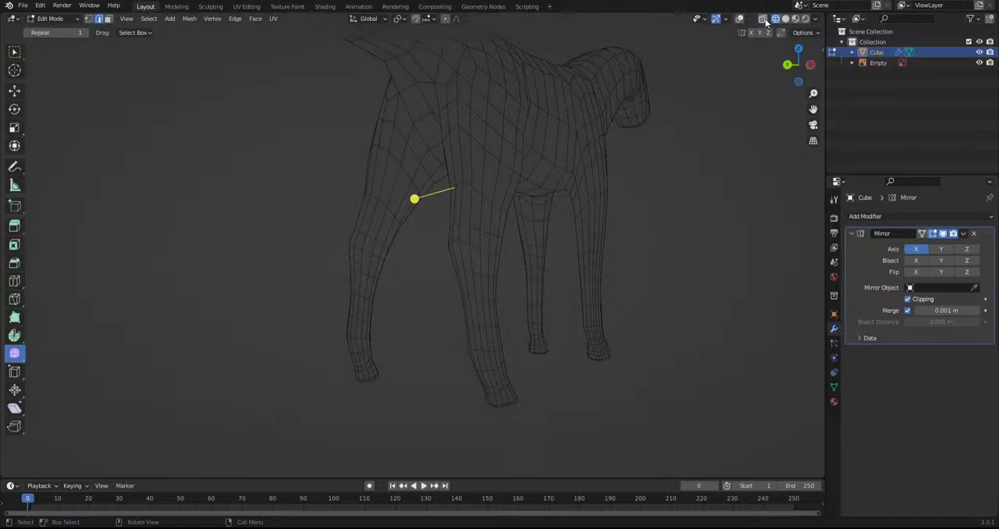
Restore the viewport overlays, select the hind leg's faces and grow the selection up toward the haunch
{"action": "left_click_drag", "start_coordinate": [301, 424], "coordinate": [414, 192]}
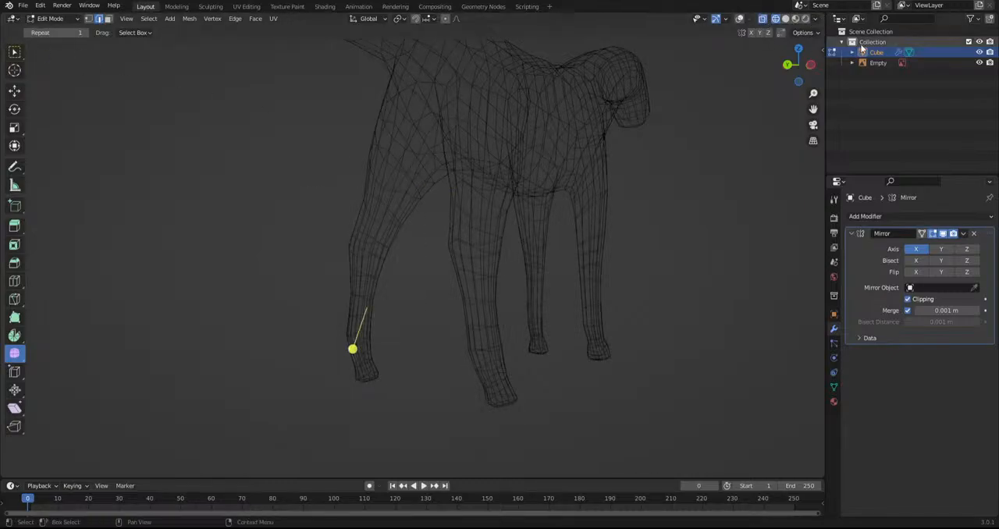
{"action": "left_click", "coordinate": [740, 19]}
{"action": "left_click_drag", "start_coordinate": [466, 154], "coordinate": [414, 147]}
{"action": "middle_click_drag", "start_coordinate": [313, 226], "coordinate": [464, 234]}
{"action": "left_click_drag", "start_coordinate": [406, 135], "coordinate": [406, 135], "text": "ctrl"}
{"action": "middle_click_drag", "start_coordinate": [406, 136], "coordinate": [394, 122]}
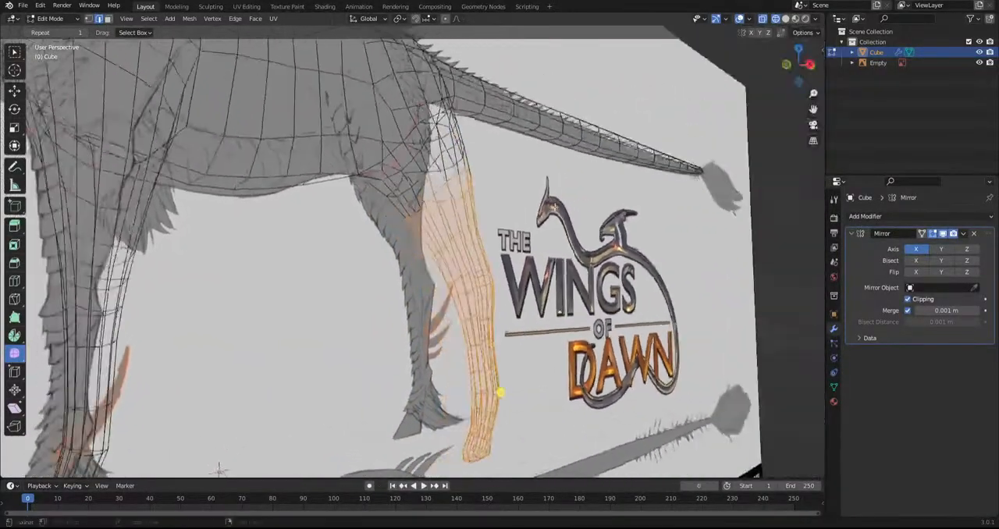
{"action": "middle_click_drag", "start_coordinate": [212, 107], "coordinate": [234, 111]}
{"action": "key", "text": "ctrl+KP_Add"}
Rotate the hind leg upright in the back view, move it inward along X and deselect it
{"action": "middle_click_drag", "start_coordinate": [717, 328], "coordinate": [635, 332]}
{"action": "middle_click_drag", "start_coordinate": [213, 423], "coordinate": [497, 337], "text": "alt"}
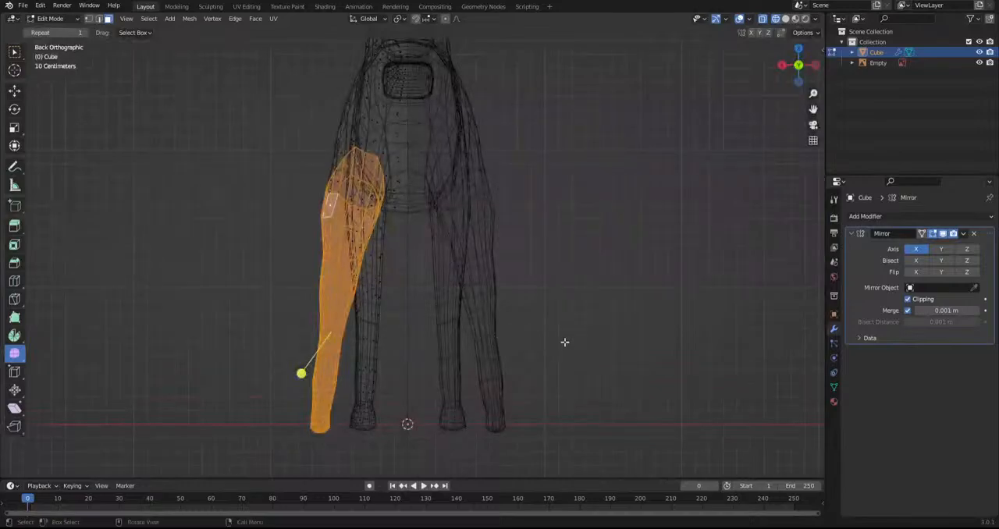
{"action": "key", "text": "r"}
{"action": "left_click", "coordinate": [576, 312]}
{"action": "key", "text": "g"}
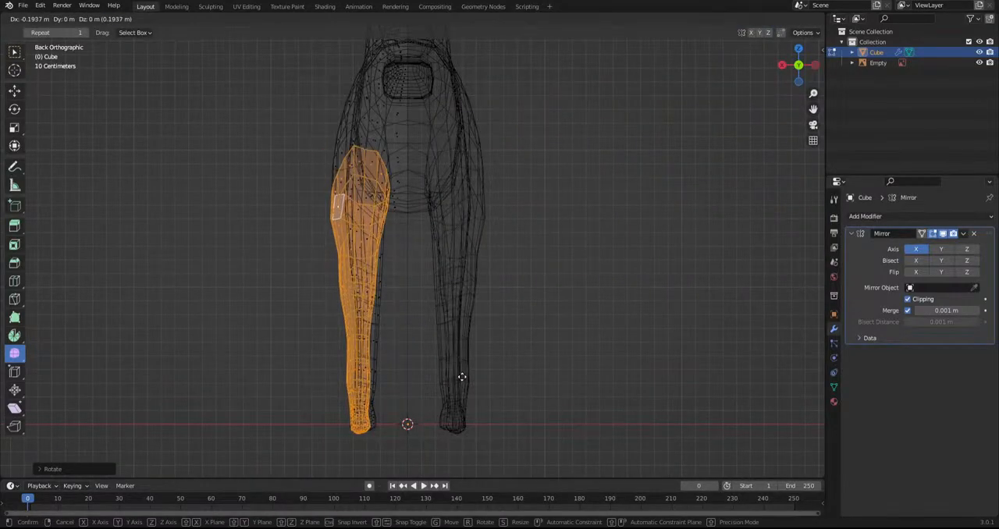
{"action": "left_click", "coordinate": [465, 378]}
{"action": "left_click", "coordinate": [582, 385]}
Switch to Sculpt Mode and use the Grab brush to pull the lower hind leg's contours onto the side sketch
{"action": "middle_click_drag", "start_coordinate": [267, 319], "coordinate": [500, 348], "text": "alt"}
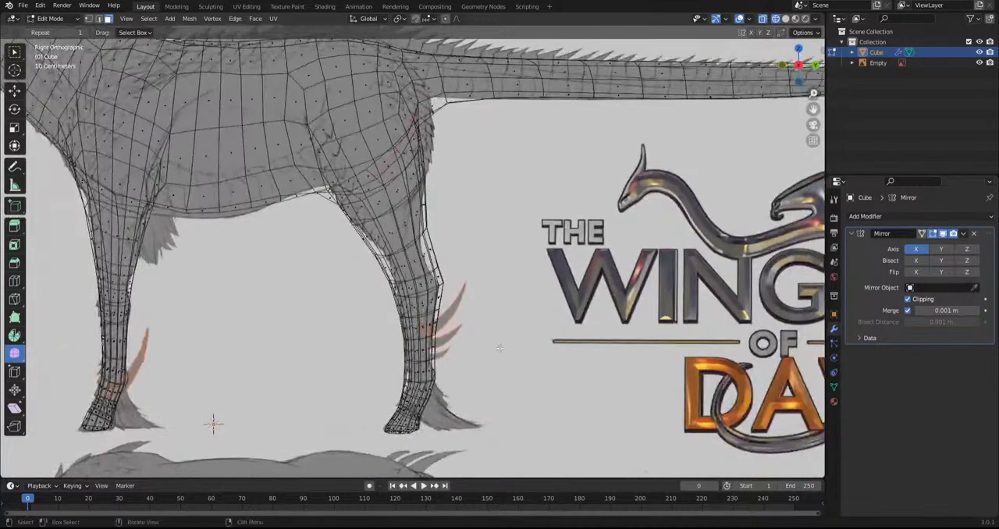
{"action": "left_click", "coordinate": [48, 18]}
{"action": "left_click", "coordinate": [51, 56]}
{"action": "scroll", "coordinate": [382, 310], "scroll_direction": "up", "scroll_amount": 2}
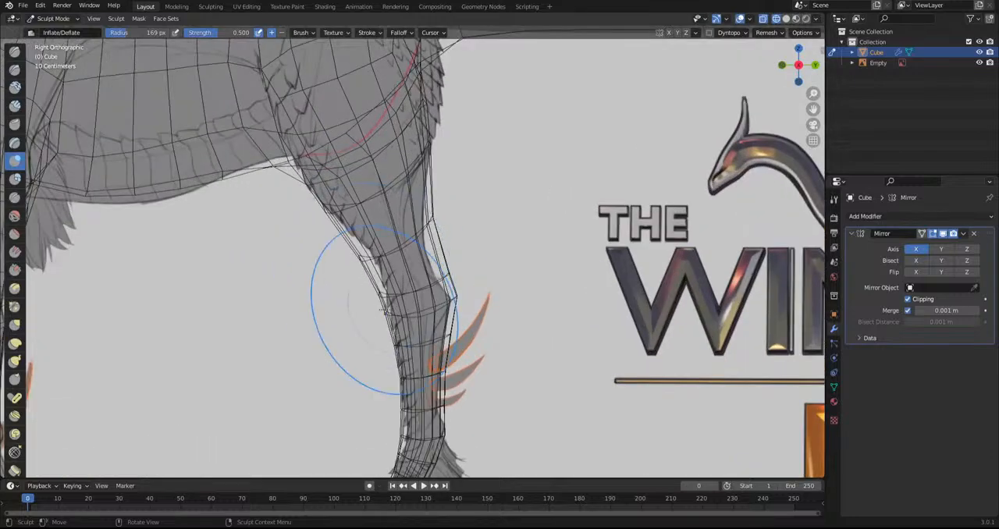
{"action": "key", "text": "g"}
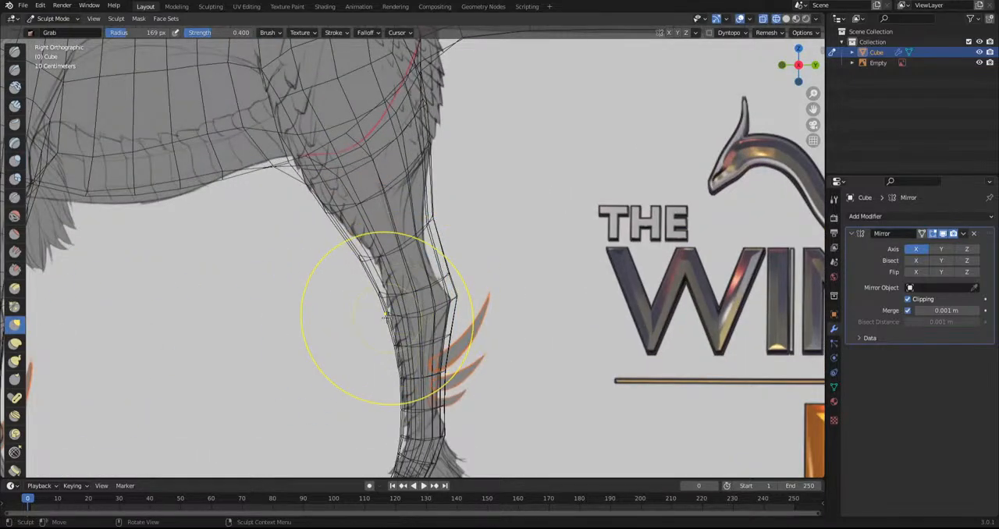
{"action": "left_click_drag", "start_coordinate": [384, 315], "coordinate": [401, 315]}
{"action": "left_click_drag", "start_coordinate": [451, 379], "coordinate": [433, 380]}
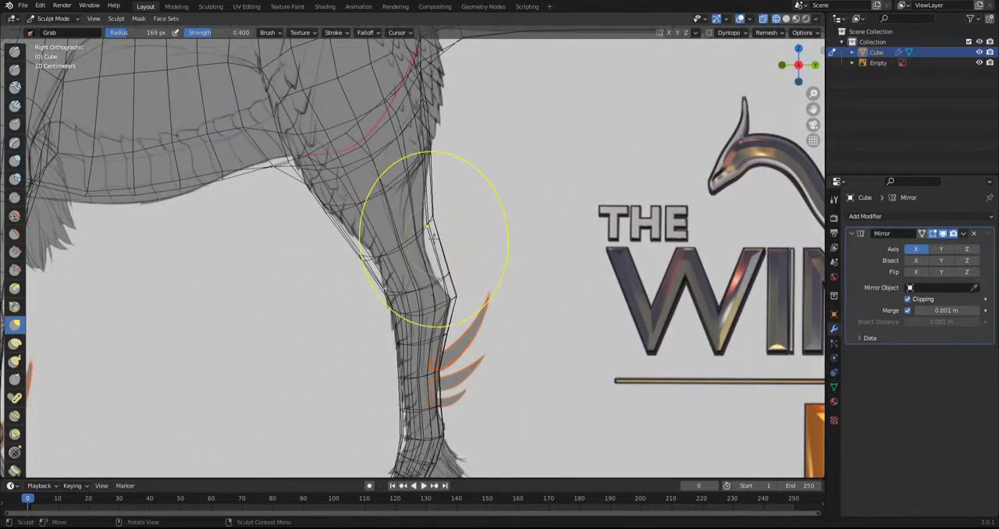
Pull the rear contour of the hock and the area above it onto the side sketch with the Grab brush
{"action": "scroll", "coordinate": [439, 251], "scroll_direction": "up", "scroll_amount": 2}
{"action": "left_click_drag", "start_coordinate": [452, 289], "coordinate": [439, 287]}
{"action": "left_click_drag", "start_coordinate": [463, 320], "coordinate": [472, 317]}
{"action": "left_click_drag", "start_coordinate": [445, 211], "coordinate": [418, 221]}
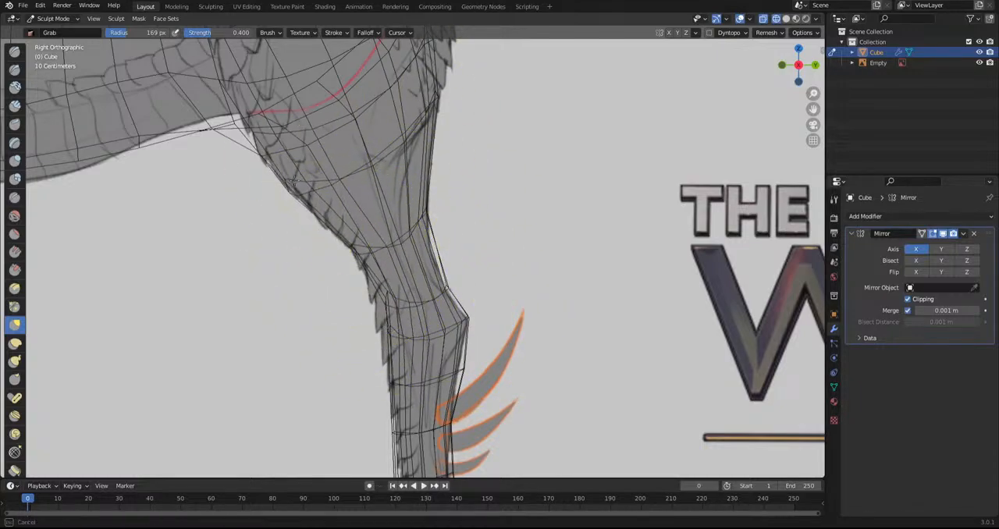
Pull the rear belly line in front of the hind leg onto the side sketch with the Grab brush
{"action": "scroll", "coordinate": [301, 190], "scroll_direction": "down", "scroll_amount": 4}
{"action": "scroll", "coordinate": [334, 211], "scroll_direction": "up", "scroll_amount": 2}
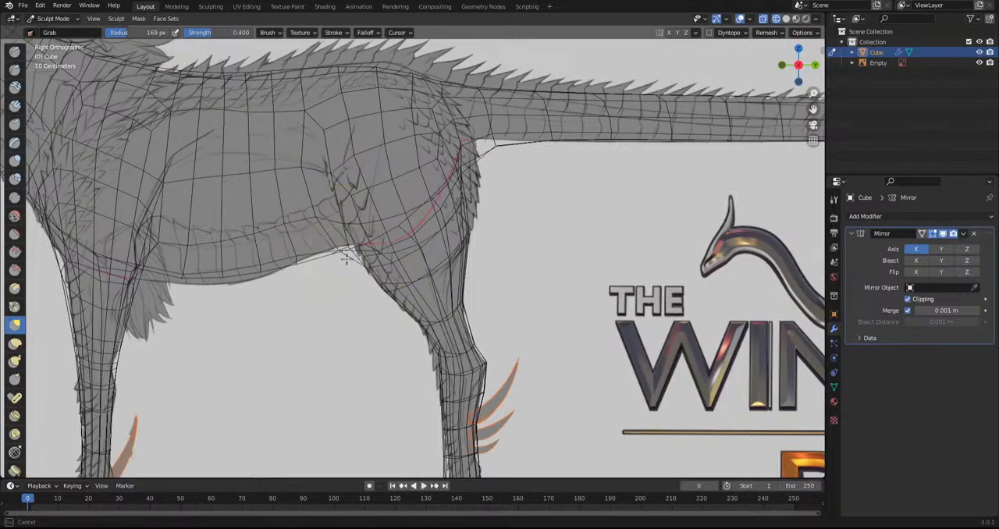
{"action": "middle_click_drag", "start_coordinate": [248, 280], "coordinate": [369, 256], "text": "shift"}
{"action": "left_click_drag", "start_coordinate": [342, 241], "coordinate": [335, 260]}
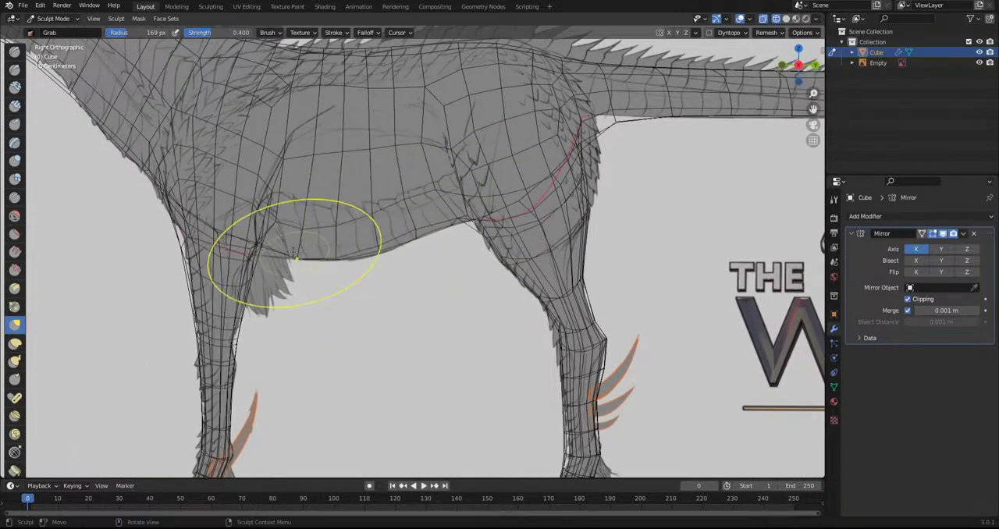
Pull the front leg's front and rear contours onto the side sketch with the Grab brush
{"action": "middle_click_drag", "start_coordinate": [150, 278], "coordinate": [267, 194], "text": "shift"}
{"action": "scroll", "coordinate": [391, 405], "scroll_direction": "up", "scroll_amount": 3}
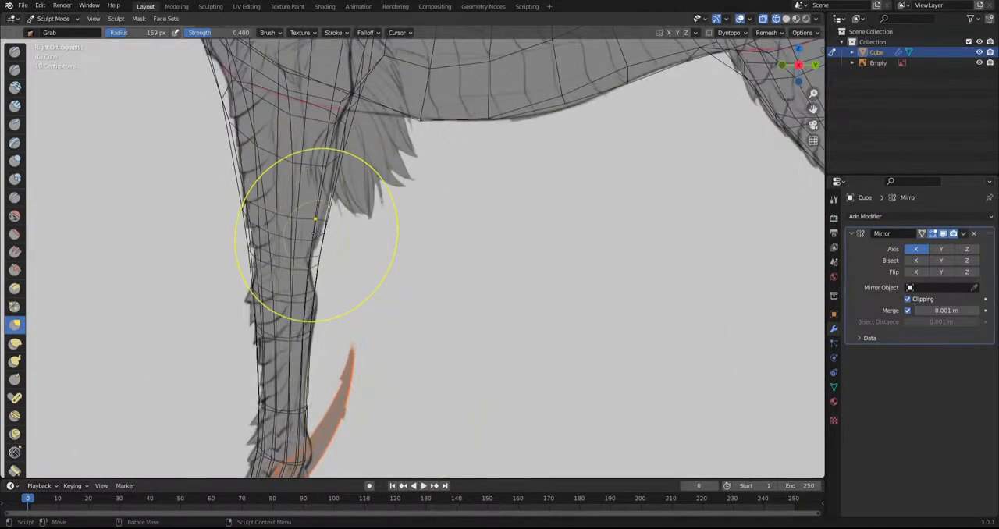
{"action": "left_click_drag", "start_coordinate": [317, 234], "coordinate": [293, 240]}
{"action": "left_click_drag", "start_coordinate": [303, 336], "coordinate": [329, 298]}
{"action": "left_click_drag", "start_coordinate": [259, 234], "coordinate": [269, 249]}
{"action": "mouse_move", "coordinate": [261, 302]}
{"action": "left_mouse_down"}
{"action": "mouse_move", "coordinate": [247, 305]}
{"action": "mouse_move", "coordinate": [250, 315]}
{"action": "left_mouse_up"}
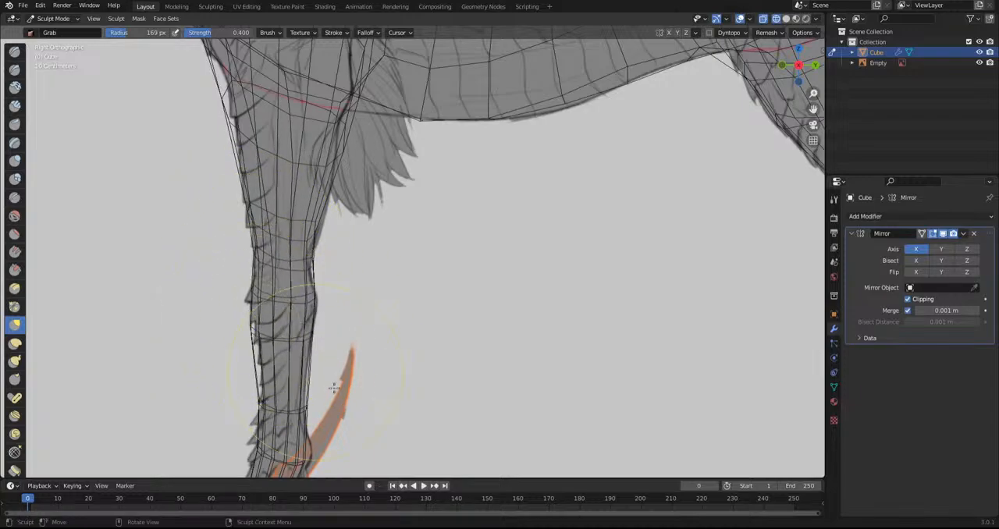
{"action": "middle_click_drag", "start_coordinate": [320, 376], "coordinate": [382, 213], "text": "shift"}
{"action": "left_click_drag", "start_coordinate": [341, 205], "coordinate": [344, 222]}
Pull the front hoof's toe and heel out to the side sketch and touch up the leg above
{"action": "middle_click_drag", "start_coordinate": [405, 301], "coordinate": [458, 234], "text": "shift"}
{"action": "scroll", "coordinate": [448, 234], "scroll_direction": "up", "scroll_amount": 3}
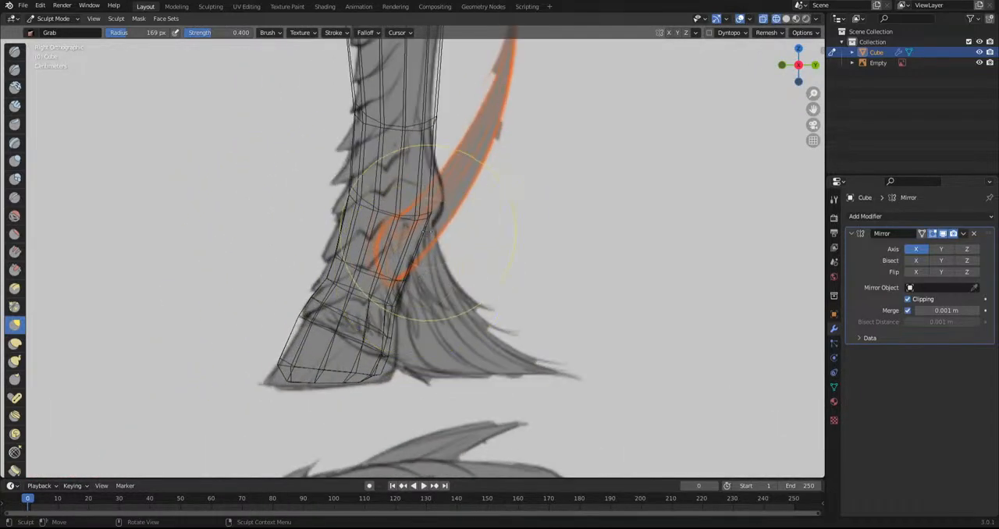
{"action": "left_click_drag", "start_coordinate": [280, 358], "coordinate": [247, 387]}
{"action": "left_click_drag", "start_coordinate": [377, 369], "coordinate": [402, 375]}
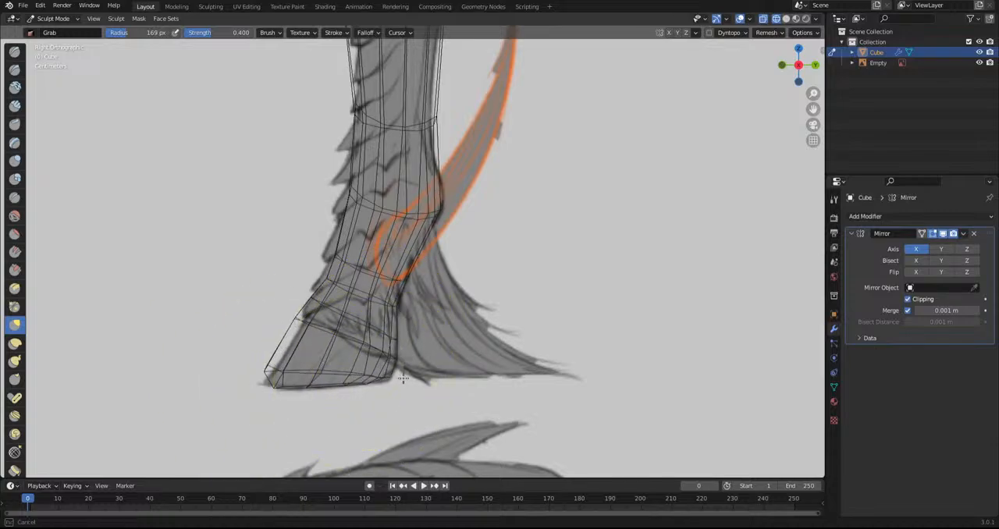
{"action": "scroll", "coordinate": [311, 331], "scroll_direction": "down", "scroll_amount": 8}
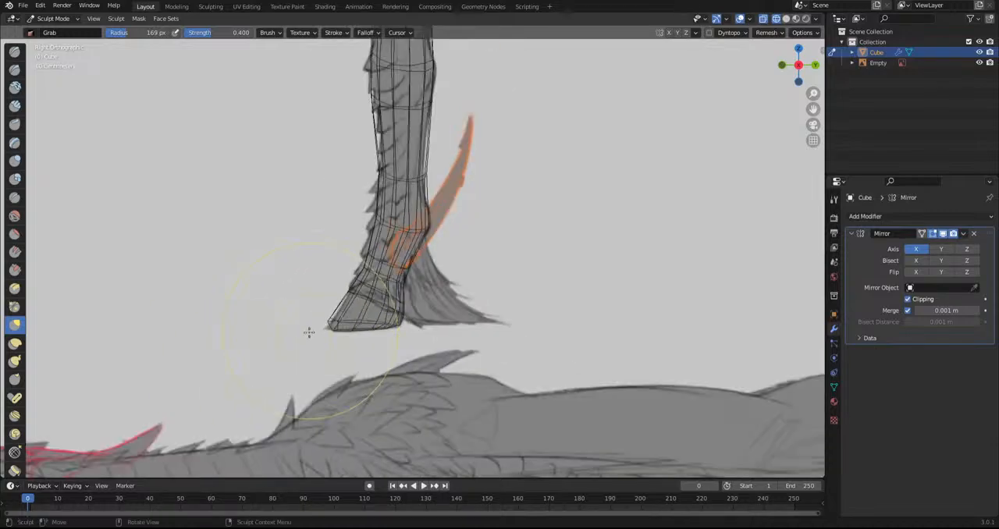
{"action": "middle_click_drag", "start_coordinate": [366, 174], "coordinate": [414, 328], "text": "shift"}
{"action": "mouse_move", "coordinate": [429, 312]}
{"action": "middle_mouse_down"}
{"action": "mouse_move", "coordinate": [492, 299]}
{"action": "mouse_move", "coordinate": [417, 306]}
{"action": "middle_mouse_up"}
Switch to solid shading, check the model from several angles with the overlays hidden, and restore the overlays
{"action": "middle_click_drag", "start_coordinate": [564, 341], "coordinate": [700, 370], "text": "shift"}
{"action": "scroll", "coordinate": [700, 370], "scroll_direction": "up", "scroll_amount": 4}
{"action": "left_click", "coordinate": [740, 20]}
{"action": "left_click", "coordinate": [786, 19]}
{"action": "middle_click_drag", "start_coordinate": [328, 217], "coordinate": [437, 226]}
{"action": "scroll", "coordinate": [435, 223], "scroll_direction": "up", "scroll_amount": 3}
{"action": "scroll", "coordinate": [437, 259], "scroll_direction": "down", "scroll_amount": 5}
{"action": "middle_click_drag", "start_coordinate": [437, 258], "coordinate": [490, 286]}
{"action": "middle_click_drag", "start_coordinate": [457, 258], "coordinate": [271, 386], "text": "alt"}
{"action": "left_click", "coordinate": [740, 20]}
Shape the outline of the hind hoof in the bottom view with the Grab brush
{"action": "middle_click_drag", "start_coordinate": [678, 90], "coordinate": [380, 201]}
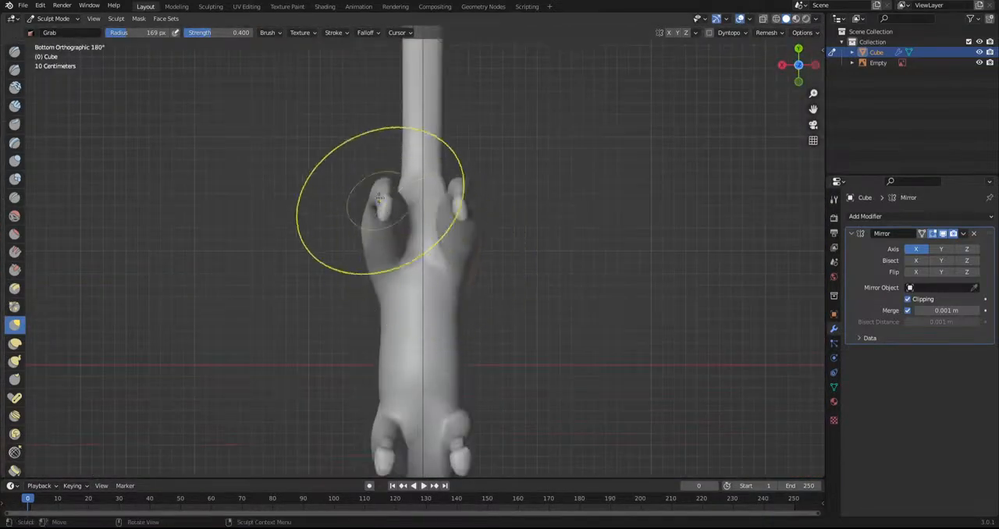
{"action": "scroll", "coordinate": [379, 200], "scroll_direction": "up", "scroll_amount": 8}
{"action": "mouse_move", "coordinate": [372, 269]}
{"action": "left_mouse_down"}
{"action": "mouse_move", "coordinate": [379, 368]}
{"action": "mouse_move", "coordinate": [436, 345]}
{"action": "left_mouse_up"}
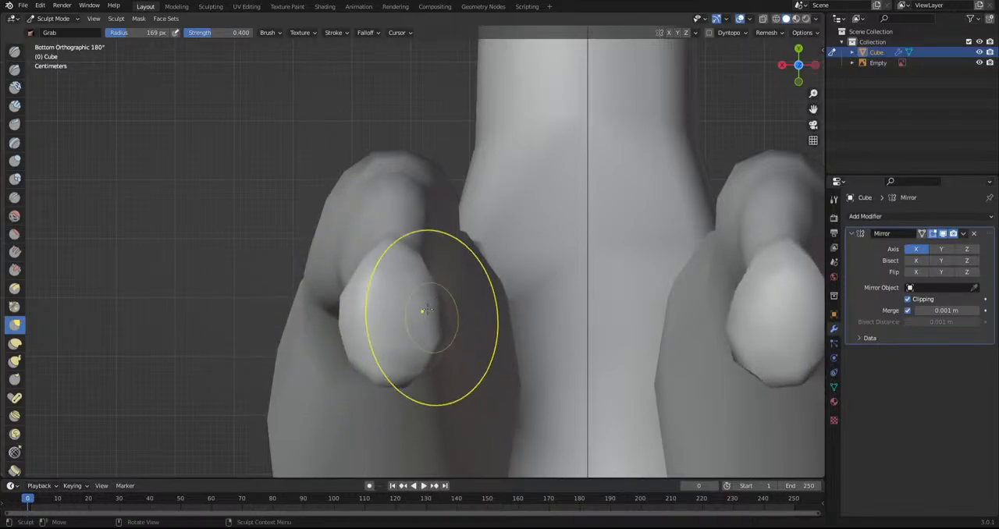
{"action": "scroll", "coordinate": [413, 313], "scroll_direction": "down", "scroll_amount": 10}
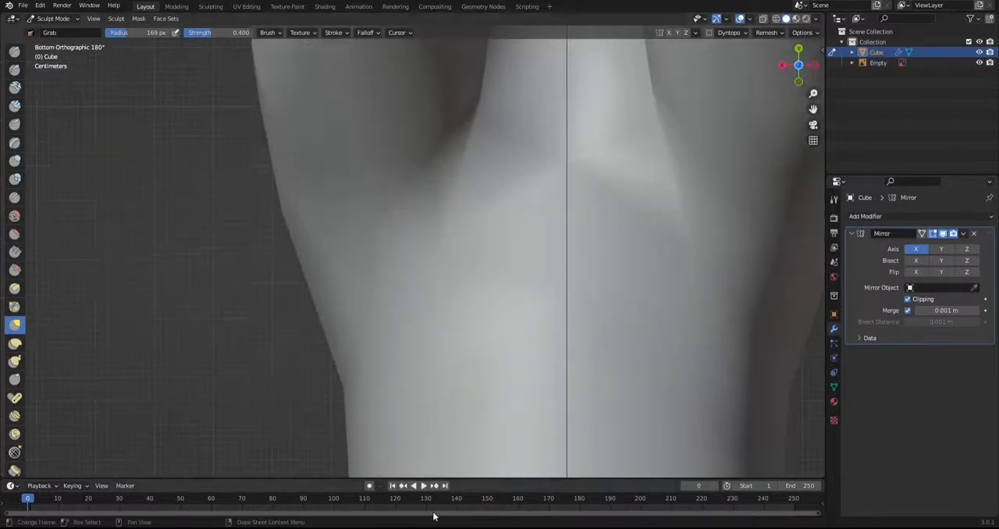
Widen and round the front hoof in the bottom view with the Grab brush
{"action": "scroll", "coordinate": [413, 320], "scroll_direction": "up", "scroll_amount": 10}
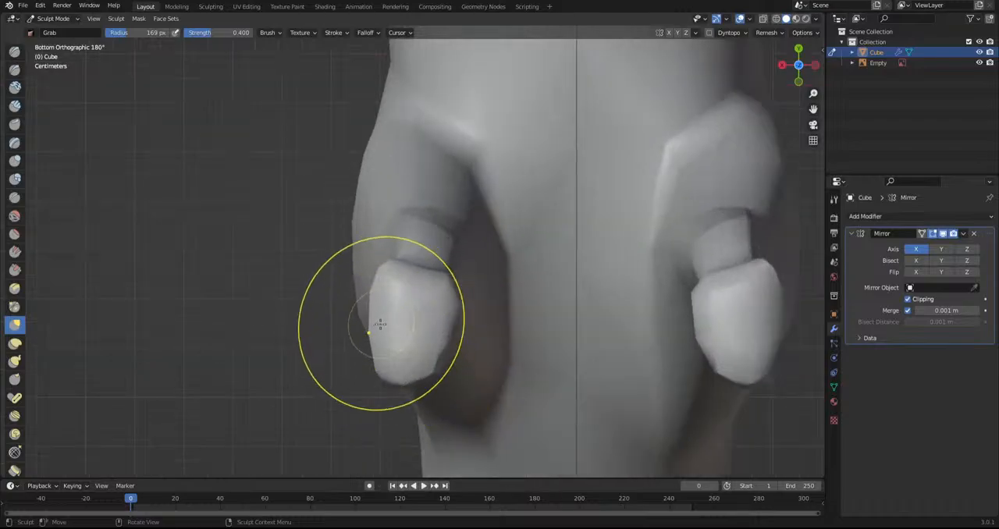
{"action": "left_click_drag", "start_coordinate": [382, 354], "coordinate": [453, 361]}
{"action": "left_click_drag", "start_coordinate": [388, 389], "coordinate": [406, 379]}
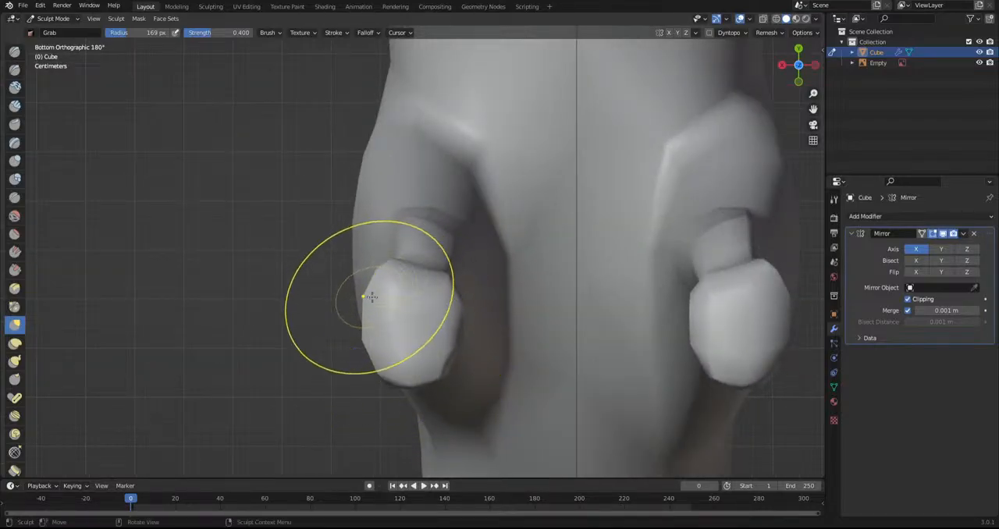
Pull the sides of the torso outward in the top view with the Grab brush for a fuller belly and haunch
{"action": "scroll", "coordinate": [457, 283], "scroll_direction": "down", "scroll_amount": 2}
{"action": "middle_click_drag", "start_coordinate": [493, 102], "coordinate": [494, 307], "text": "shift"}
{"action": "scroll", "coordinate": [422, 234], "scroll_direction": "up", "scroll_amount": 4}
{"action": "mouse_move", "coordinate": [458, 213]}
{"action": "left_mouse_down"}
{"action": "mouse_move", "coordinate": [454, 161]}
{"action": "mouse_move", "coordinate": [451, 184]}
{"action": "mouse_move", "coordinate": [498, 201]}
{"action": "mouse_move", "coordinate": [501, 213]}
{"action": "left_mouse_up"}
{"action": "scroll", "coordinate": [411, 235], "scroll_direction": "down", "scroll_amount": 8}
{"action": "mouse_move", "coordinate": [411, 236]}
{"action": "middle_mouse_down"}
{"action": "mouse_move", "coordinate": [399, 232]}
{"action": "mouse_move", "coordinate": [495, 312]}
{"action": "mouse_move", "coordinate": [357, 201]}
{"action": "mouse_move", "coordinate": [341, 326]}
{"action": "mouse_move", "coordinate": [318, 242]}
{"action": "middle_mouse_up"}
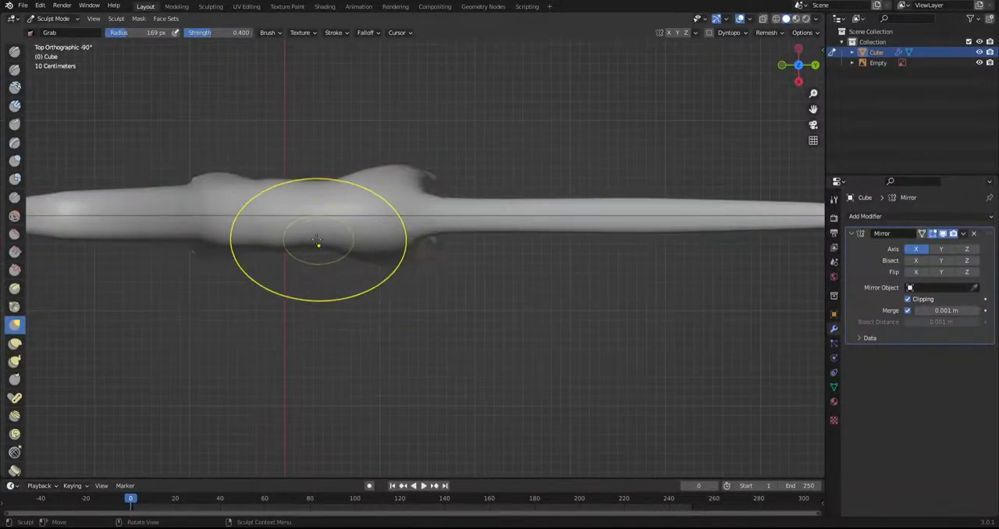
{"action": "mouse_move", "coordinate": [288, 247]}
{"action": "left_mouse_down"}
{"action": "mouse_move", "coordinate": [286, 291]}
{"action": "mouse_move", "coordinate": [301, 253]}
{"action": "mouse_move", "coordinate": [338, 283]}
{"action": "left_mouse_up"}
{"action": "scroll", "coordinate": [344, 277], "scroll_direction": "up", "scroll_amount": 2}
{"action": "left_click_drag", "start_coordinate": [341, 264], "coordinate": [345, 273]}
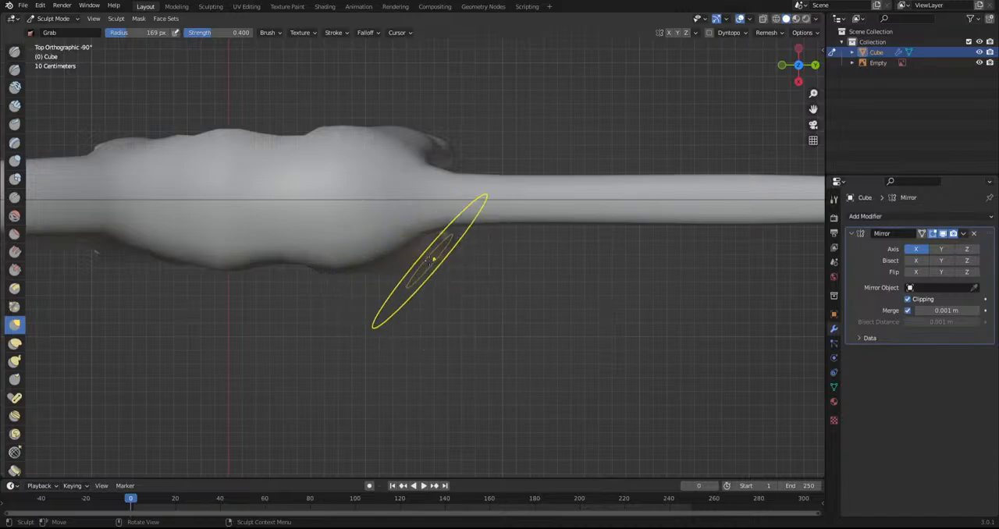
{"action": "middle_click_drag", "start_coordinate": [259, 266], "coordinate": [469, 284], "text": "shift"}
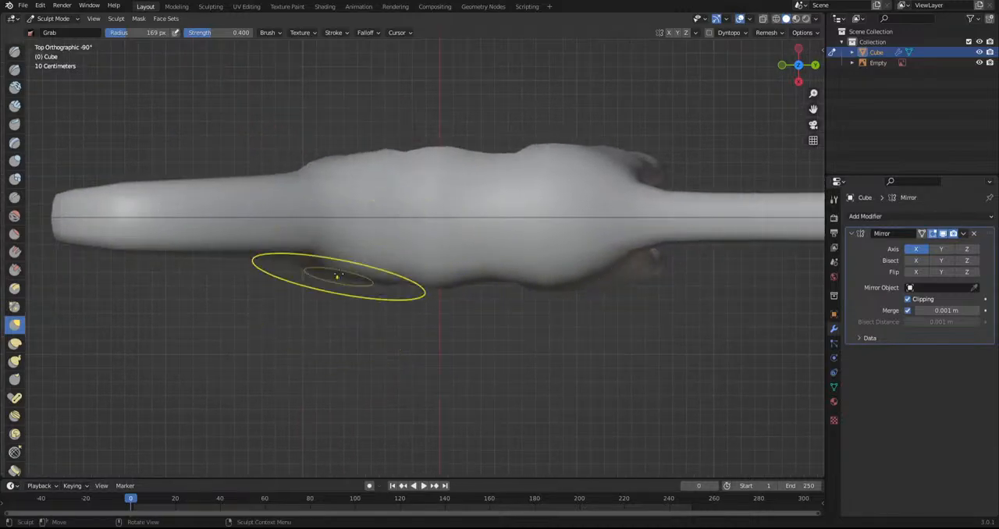
Reshape the upper front leg in perspective and pull in the neck base ahead of the shoulder
{"action": "middle_click_drag", "start_coordinate": [336, 303], "coordinate": [415, 190]}
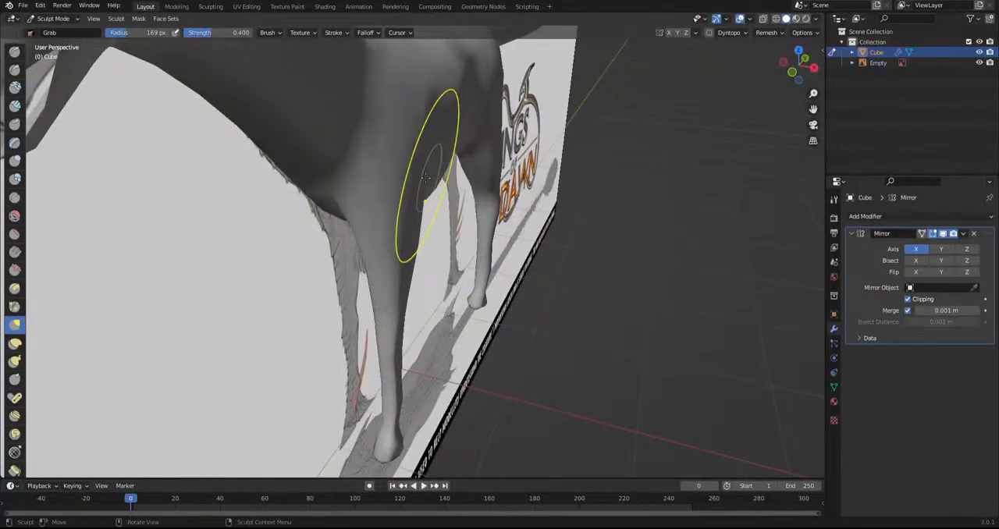
{"action": "left_click_drag", "start_coordinate": [409, 220], "coordinate": [402, 222]}
{"action": "mouse_move", "coordinate": [435, 141]}
{"action": "middle_mouse_down"}
{"action": "mouse_move", "coordinate": [332, 160]}
{"action": "mouse_move", "coordinate": [328, 288]}
{"action": "middle_mouse_up"}
{"action": "scroll", "coordinate": [329, 288], "scroll_direction": "up", "scroll_amount": 1}
{"action": "scroll", "coordinate": [304, 273], "scroll_direction": "down", "scroll_amount": 2}
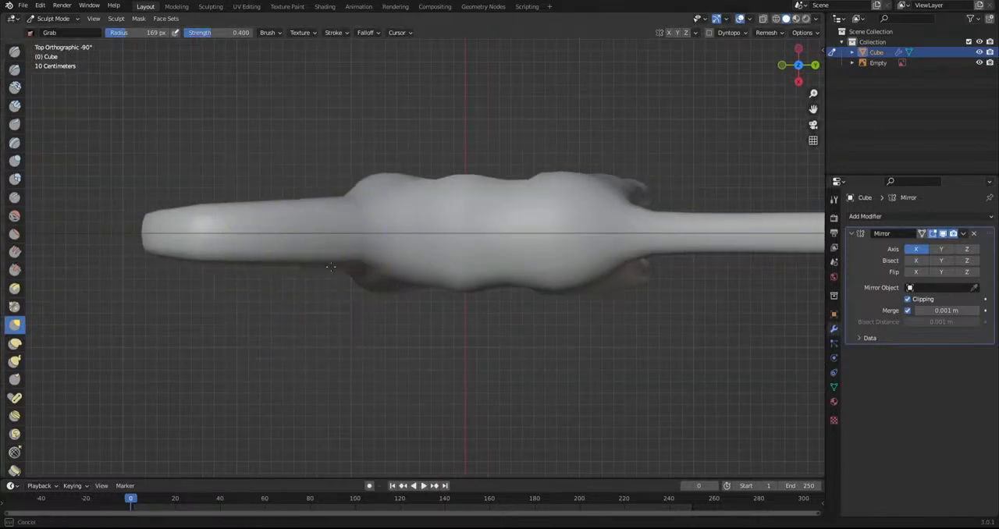
Narrow the neck behind the head and refine the head and body outline in the top view
{"action": "left_click_drag", "start_coordinate": [261, 258], "coordinate": [234, 239]}
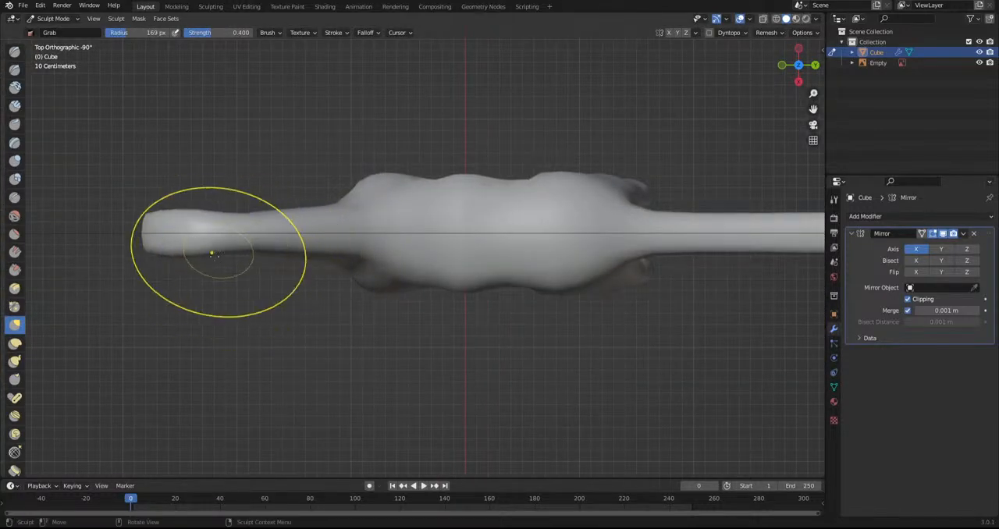
{"action": "middle_click_drag", "start_coordinate": [188, 281], "coordinate": [397, 267], "text": "shift"}
{"action": "scroll", "coordinate": [396, 268], "scroll_direction": "up", "scroll_amount": 2}
{"action": "left_click_drag", "start_coordinate": [353, 207], "coordinate": [354, 209]}
{"action": "middle_click_drag", "start_coordinate": [344, 270], "coordinate": [353, 302], "text": "shift"}
{"action": "left_click_drag", "start_coordinate": [613, 274], "coordinate": [618, 287]}
{"action": "mouse_move", "coordinate": [605, 292]}
{"action": "middle_mouse_down", "text": "shift"}
{"action": "mouse_move", "coordinate": [562, 269]}
{"action": "mouse_move", "coordinate": [564, 163]}
{"action": "mouse_move", "coordinate": [486, 286]}
{"action": "middle_mouse_up", "text": "shift"}
{"action": "scroll", "coordinate": [485, 286], "scroll_direction": "down", "scroll_amount": 2}
{"action": "scroll", "coordinate": [392, 243], "scroll_direction": "up", "scroll_amount": 4}
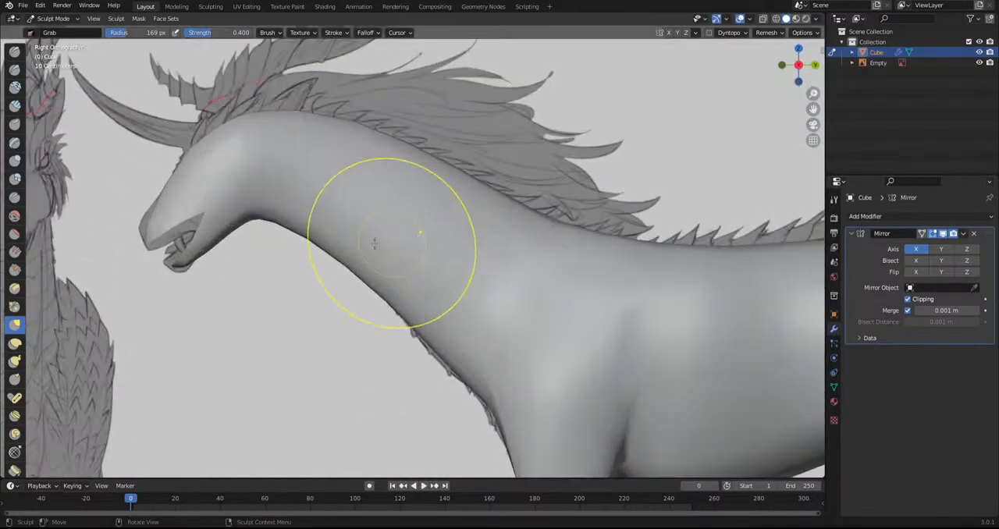
{"action": "scroll", "coordinate": [290, 278], "scroll_direction": "down", "scroll_amount": 3}
{"action": "scroll", "coordinate": [279, 257], "scroll_direction": "up", "scroll_amount": 5}
{"action": "scroll", "coordinate": [201, 290], "scroll_direction": "down", "scroll_amount": 1}
{"action": "scroll", "coordinate": [210, 269], "scroll_direction": "up", "scroll_amount": 2}
{"action": "left_click_drag", "start_coordinate": [209, 269], "coordinate": [167, 263]}
{"action": "key", "text": "ctrl+z"}
{"action": "scroll", "coordinate": [250, 254], "scroll_direction": "down", "scroll_amount": 2}
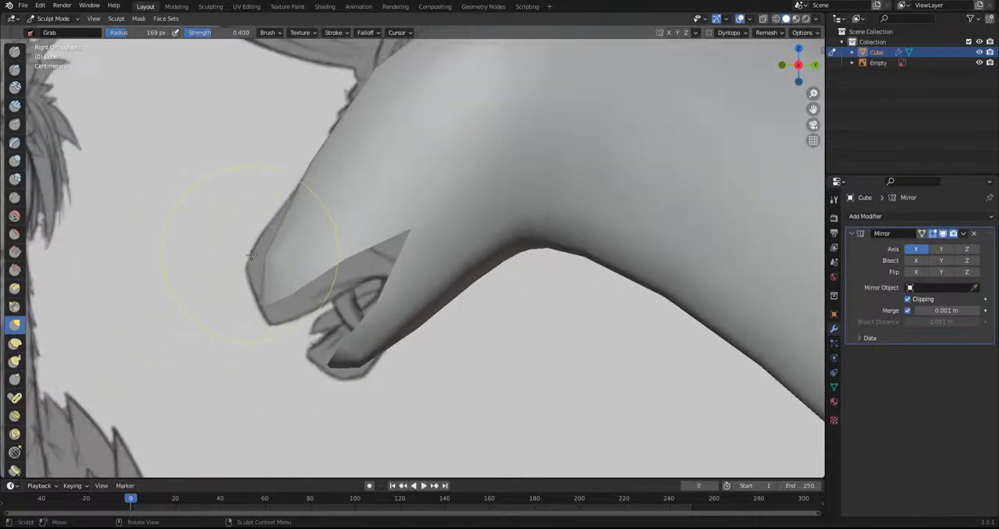
Pull the muzzle tip and upper lip onto the side sketch with the Grab brush
{"action": "scroll", "coordinate": [214, 337], "scroll_direction": "up", "scroll_amount": 2}
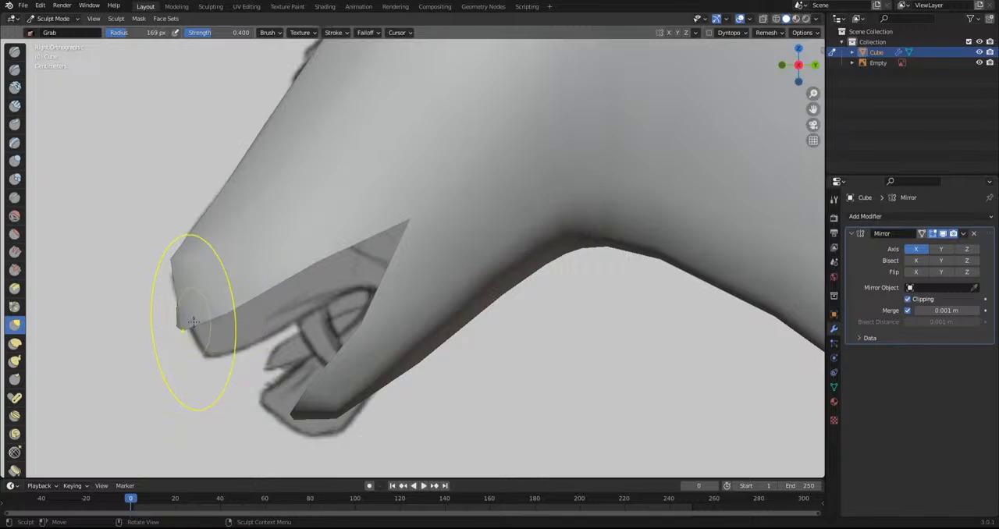
{"action": "left_click_drag", "start_coordinate": [193, 320], "coordinate": [274, 401]}
{"action": "left_click_drag", "start_coordinate": [316, 254], "coordinate": [323, 263]}
{"action": "left_click_drag", "start_coordinate": [355, 359], "coordinate": [348, 351]}
Pull the lower jaw and the corner of the mouth onto the side sketch with the Grab brush
{"action": "scroll", "coordinate": [391, 315], "scroll_direction": "down", "scroll_amount": 5}
{"action": "left_click_drag", "start_coordinate": [383, 311], "coordinate": [377, 345]}
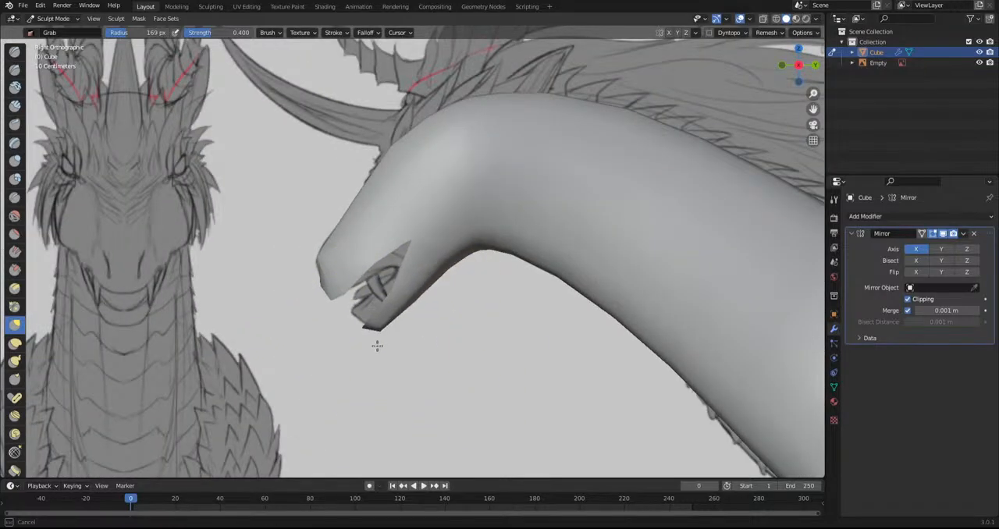
{"action": "scroll", "coordinate": [404, 305], "scroll_direction": "up", "scroll_amount": 2}
{"action": "left_click_drag", "start_coordinate": [407, 242], "coordinate": [414, 286]}
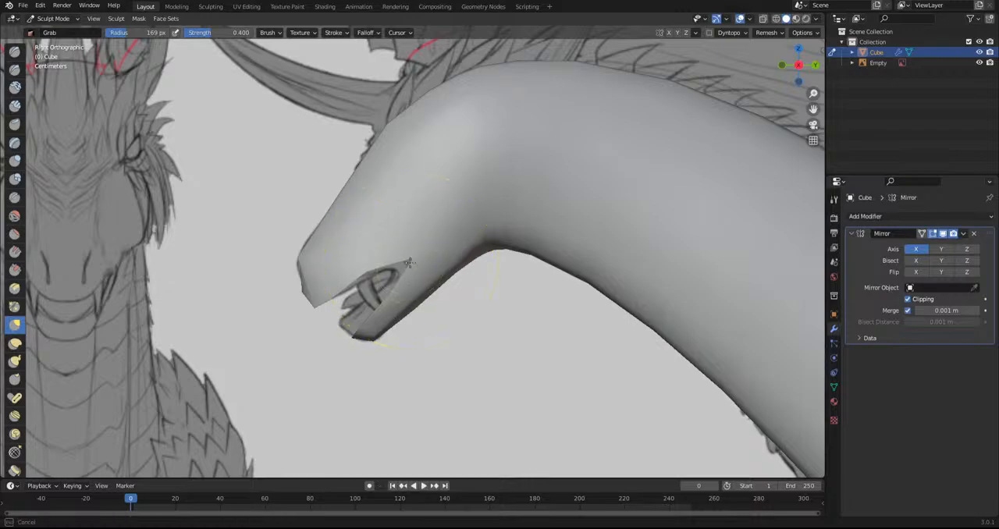
{"action": "scroll", "coordinate": [308, 277], "scroll_direction": "down", "scroll_amount": 5}
Raise the top contours of the head, neck and back to the side sketch with the Grab brush
{"action": "middle_click_drag", "start_coordinate": [550, 366], "coordinate": [678, 413], "text": "shift"}
{"action": "left_click_drag", "start_coordinate": [424, 254], "coordinate": [411, 241]}
{"action": "left_click_drag", "start_coordinate": [476, 231], "coordinate": [476, 219]}
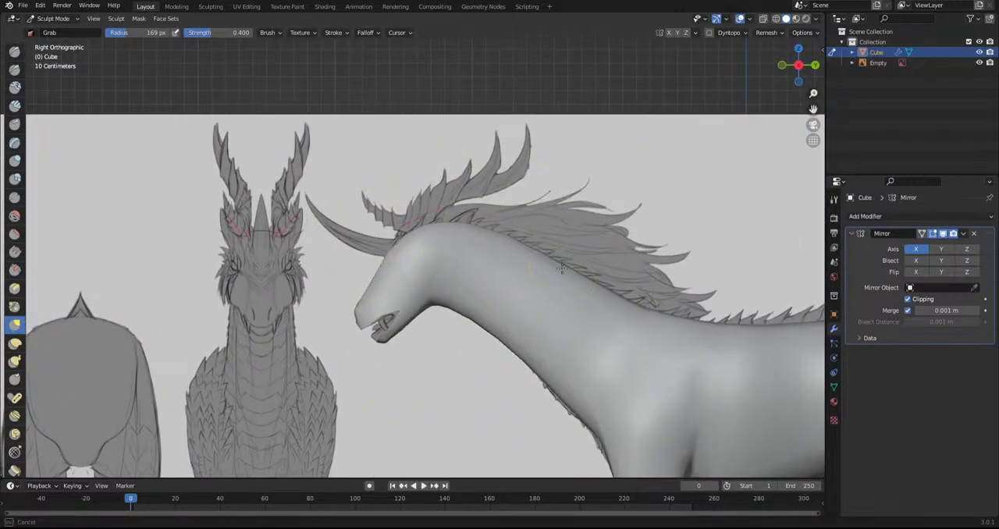
{"action": "middle_click_drag", "start_coordinate": [629, 362], "coordinate": [450, 272], "text": "shift"}
{"action": "left_click_drag", "start_coordinate": [476, 246], "coordinate": [476, 240]}
{"action": "left_click_drag", "start_coordinate": [585, 241], "coordinate": [582, 227]}
{"action": "scroll", "coordinate": [724, 287], "scroll_direction": "down", "scroll_amount": 3}
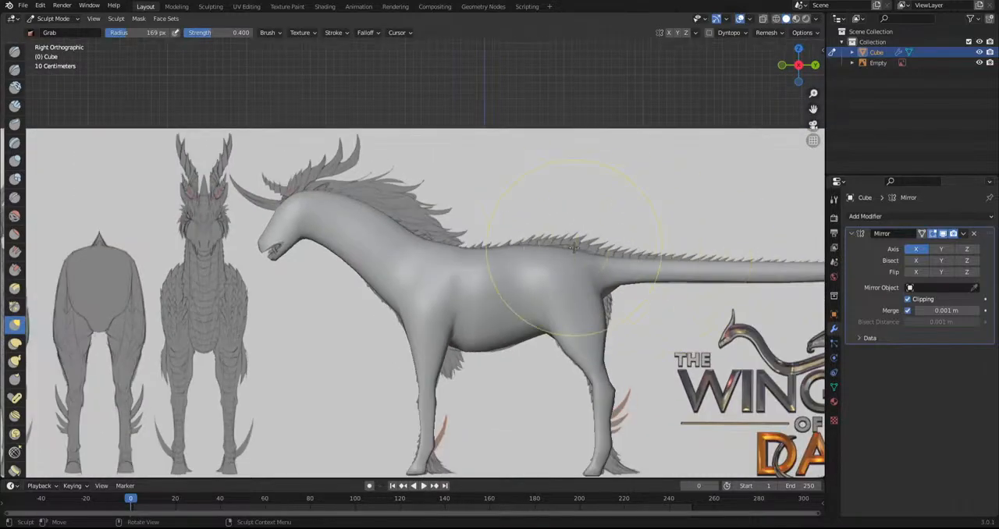
Pull the rear contour of the haunch below the tail base out to the side sketch with the Grab brush
{"action": "middle_click_drag", "start_coordinate": [574, 247], "coordinate": [362, 234], "text": "shift"}
{"action": "scroll", "coordinate": [312, 193], "scroll_direction": "up", "scroll_amount": 5}
{"action": "left_click_drag", "start_coordinate": [295, 211], "coordinate": [306, 207]}
{"action": "left_click_drag", "start_coordinate": [301, 169], "coordinate": [321, 171]}
{"action": "left_click_drag", "start_coordinate": [307, 243], "coordinate": [330, 239]}
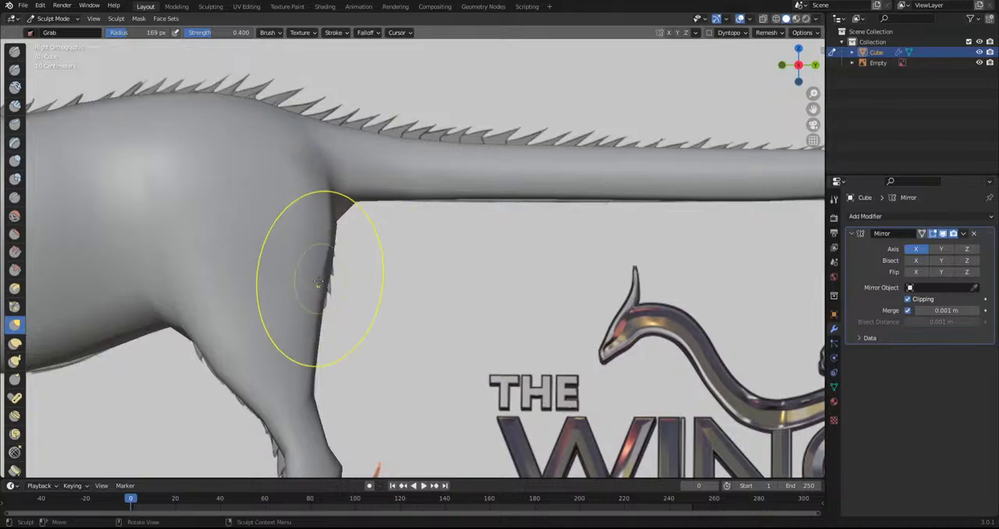
{"action": "scroll", "coordinate": [429, 322], "scroll_direction": "down", "scroll_amount": 3}
{"action": "scroll", "coordinate": [437, 316], "scroll_direction": "down", "scroll_amount": 5}
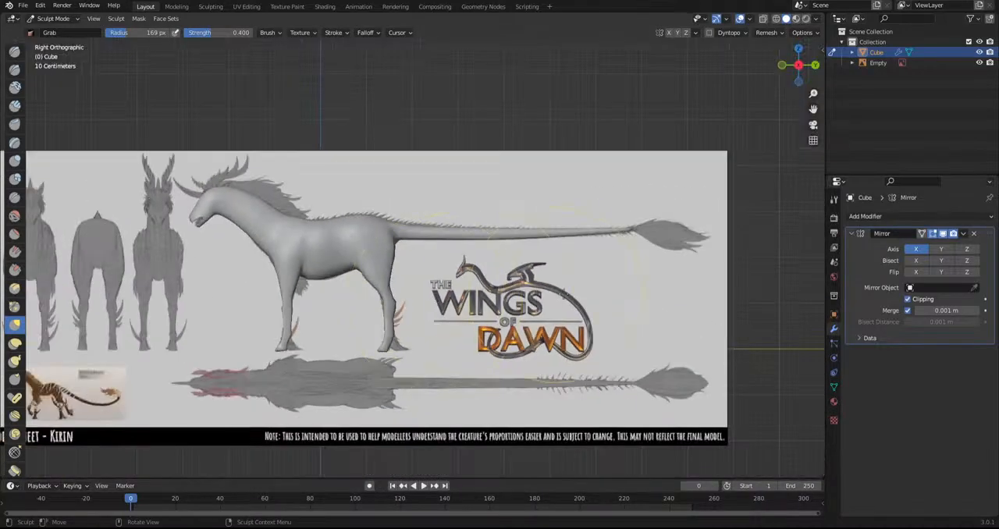
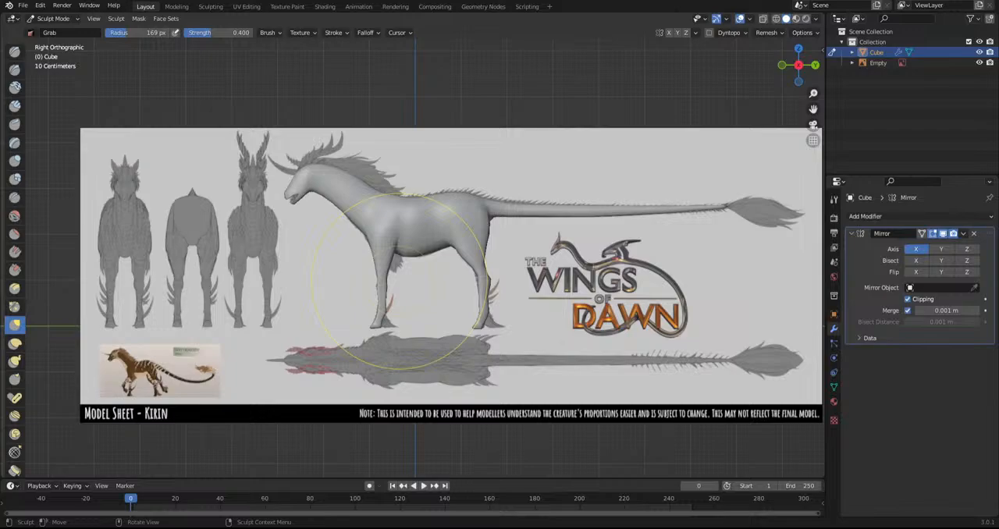
Compare the head, jaw, neck and torso outlines with the side sketch in wireframe
{"action": "scroll", "coordinate": [353, 230], "scroll_direction": "up", "scroll_amount": 6}
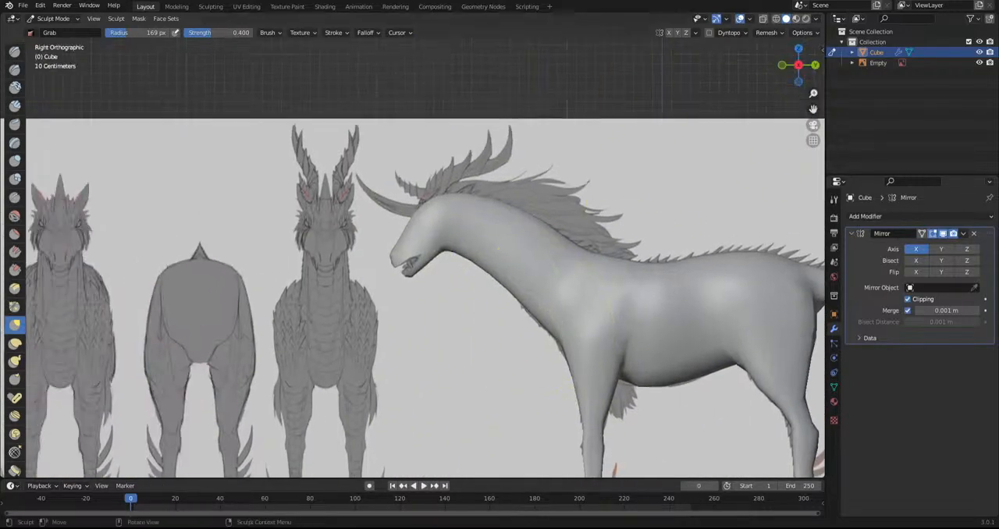
{"action": "left_click", "coordinate": [777, 19]}
{"action": "scroll", "coordinate": [384, 216], "scroll_direction": "up", "scroll_amount": 4}
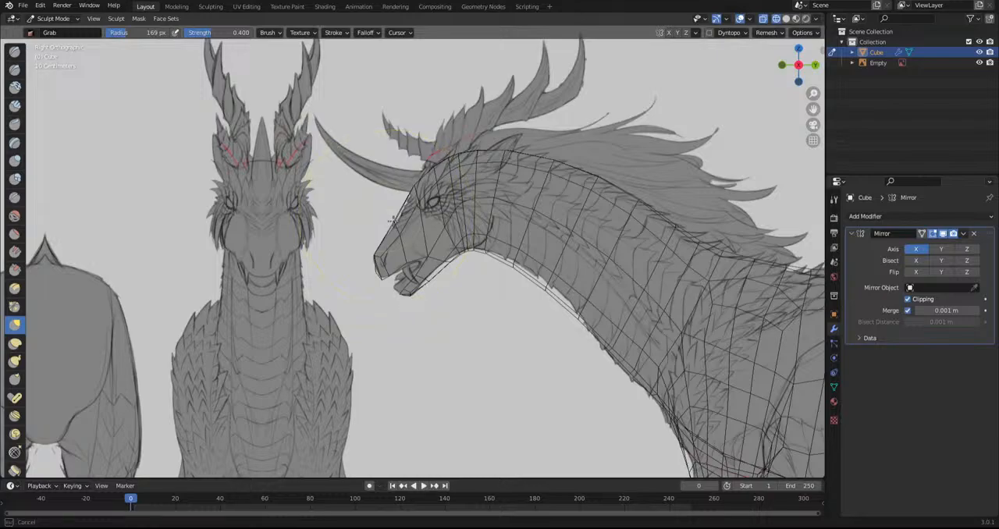
{"action": "scroll", "coordinate": [401, 234], "scroll_direction": "up", "scroll_amount": 4}
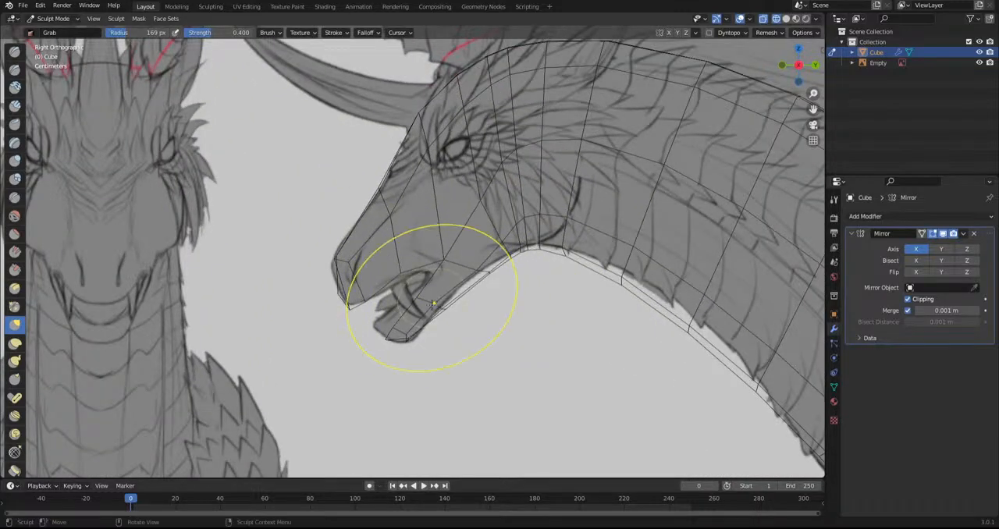
{"action": "scroll", "coordinate": [433, 302], "scroll_direction": "up", "scroll_amount": 4}
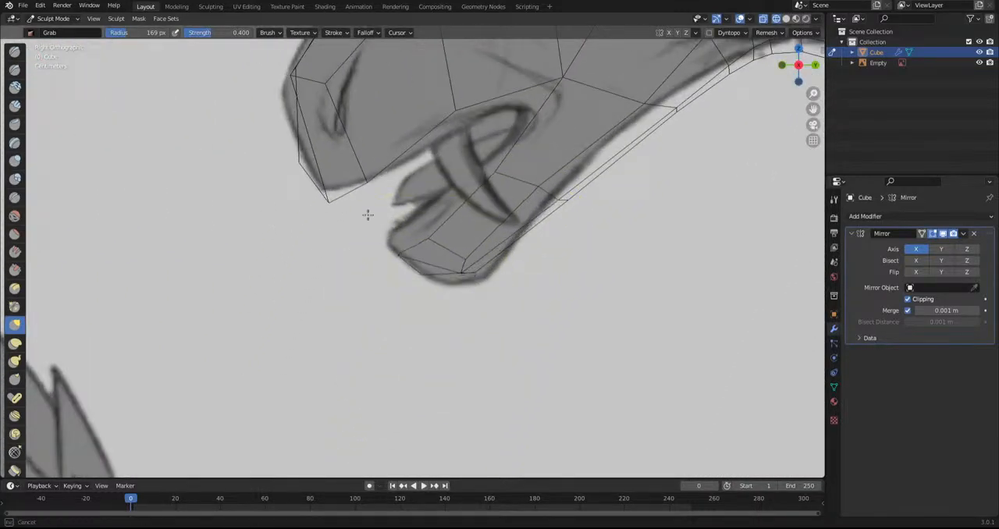
{"action": "scroll", "coordinate": [461, 267], "scroll_direction": "down", "scroll_amount": 8}
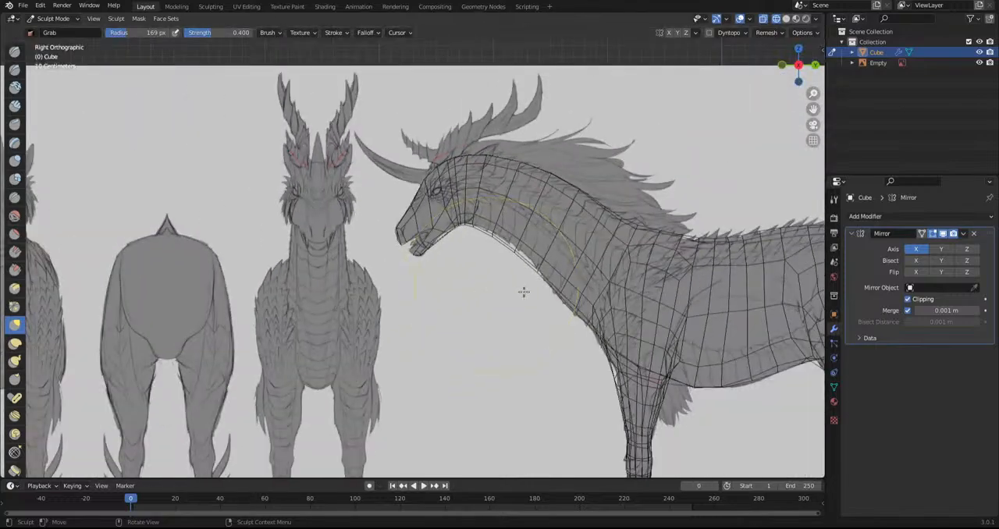
{"action": "scroll", "coordinate": [511, 285], "scroll_direction": "up", "scroll_amount": 6}
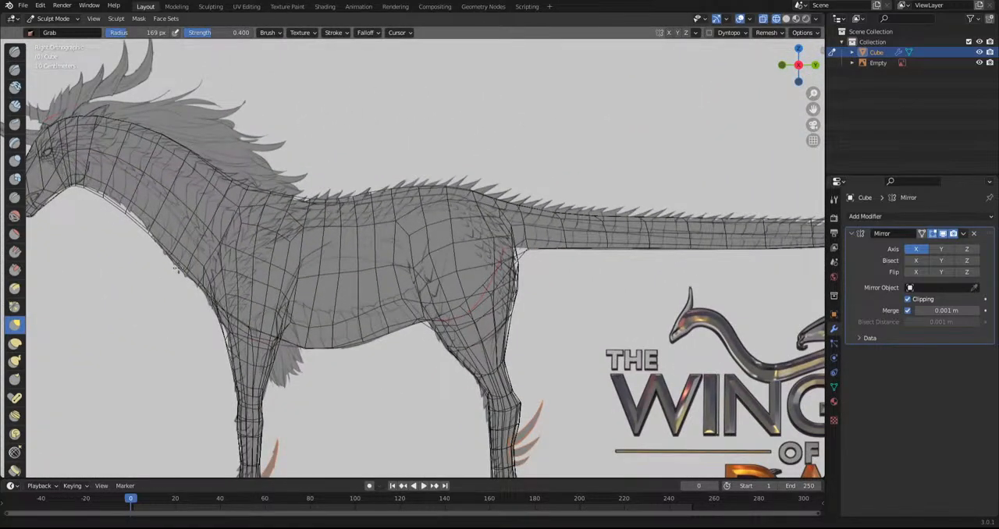
{"action": "middle_click_drag", "start_coordinate": [178, 268], "coordinate": [353, 199], "text": "shift"}
{"action": "middle_click_drag", "start_coordinate": [445, 275], "coordinate": [484, 277]}
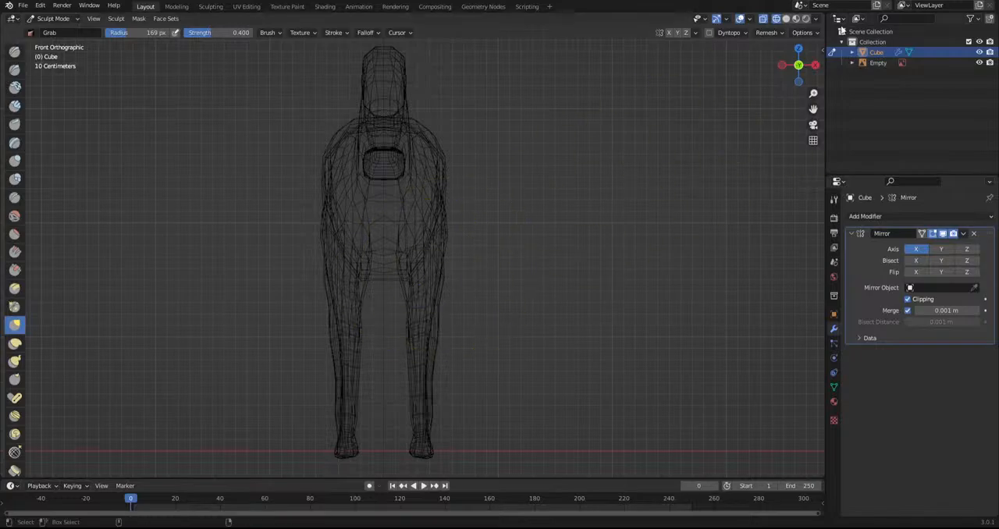
Examine the body and leg proportions from the front in solid shading
{"action": "left_click", "coordinate": [787, 19]}
{"action": "scroll", "coordinate": [291, 281], "scroll_direction": "up", "scroll_amount": 2}
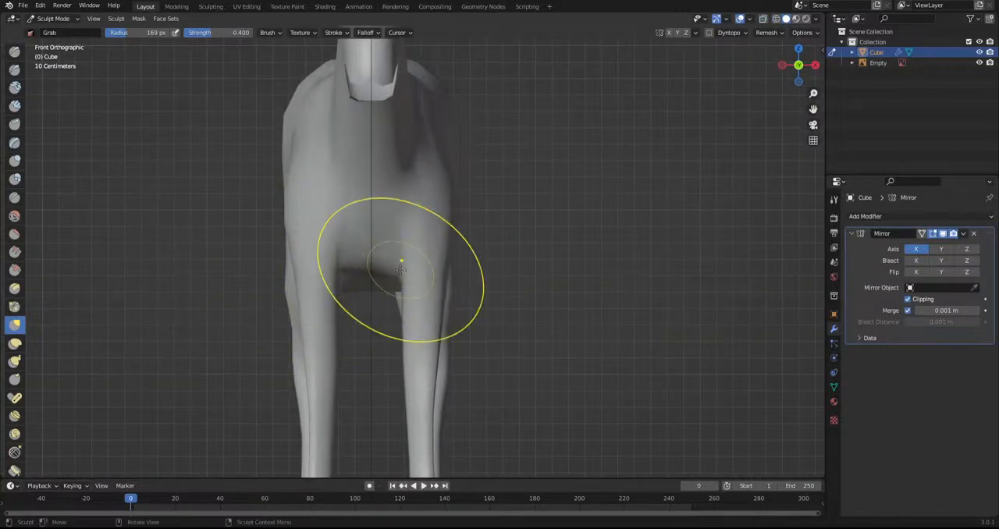
{"action": "scroll", "coordinate": [441, 236], "scroll_direction": "down", "scroll_amount": 2}
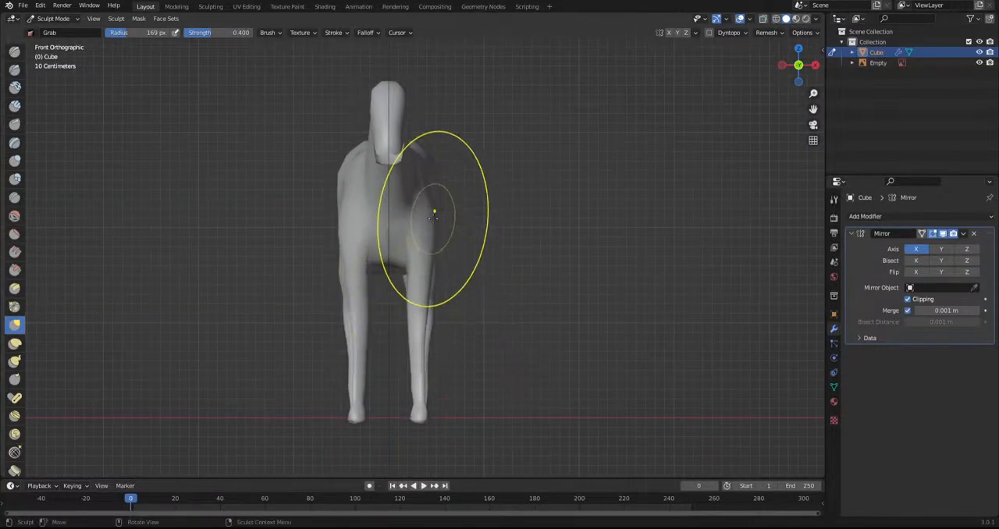
{"action": "middle_click_drag", "start_coordinate": [408, 260], "coordinate": [367, 246]}
{"action": "middle_click_drag", "start_coordinate": [406, 282], "coordinate": [178, 292]}
{"action": "scroll", "coordinate": [538, 299], "scroll_direction": "down", "scroll_amount": 1, "text": "alt"}
{"action": "middle_click_drag", "start_coordinate": [537, 299], "coordinate": [656, 304], "text": "shift"}
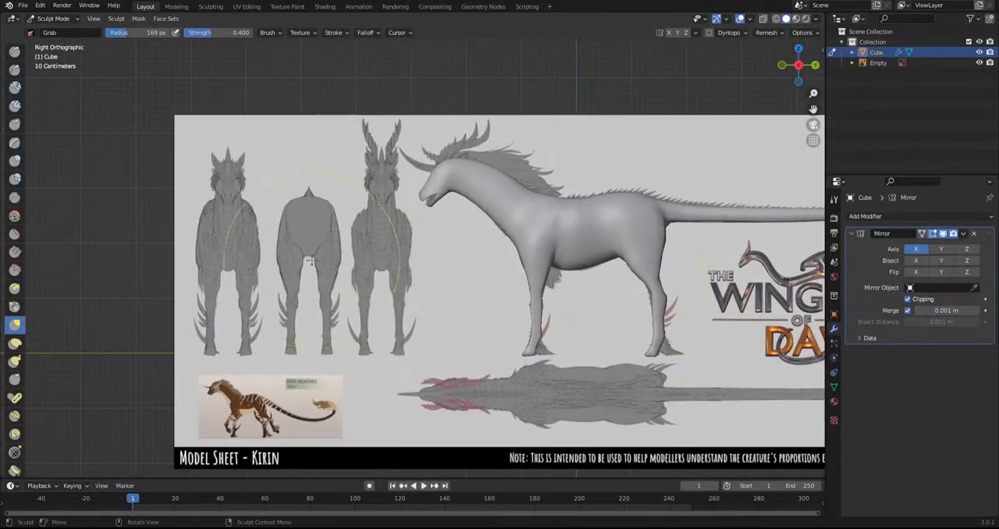
Examine the shaded legs, belly and hooves from the side, from below and from behind
{"action": "scroll", "coordinate": [531, 332], "scroll_direction": "up", "scroll_amount": 2}
{"action": "middle_click_drag", "start_coordinate": [510, 325], "coordinate": [386, 275], "text": "shift"}
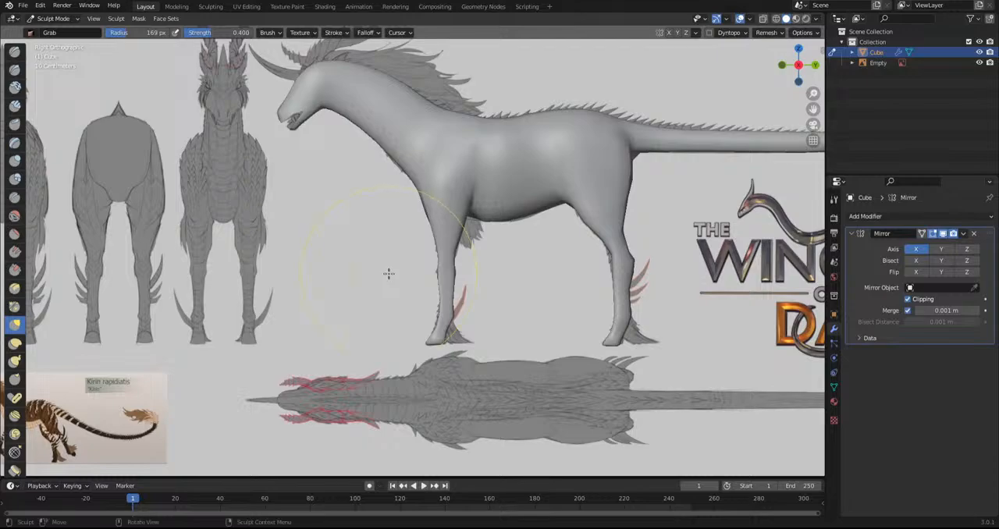
{"action": "scroll", "coordinate": [388, 274], "scroll_direction": "down", "scroll_amount": 1}
{"action": "middle_click_drag", "start_coordinate": [544, 332], "coordinate": [467, 338], "text": "shift"}
{"action": "mouse_move", "coordinate": [454, 232]}
{"action": "middle_mouse_down"}
{"action": "mouse_move", "coordinate": [465, 305]}
{"action": "mouse_move", "coordinate": [481, 237]}
{"action": "mouse_move", "coordinate": [439, 288]}
{"action": "mouse_move", "coordinate": [532, 149]}
{"action": "mouse_move", "coordinate": [519, 99]}
{"action": "mouse_move", "coordinate": [562, 195]}
{"action": "middle_mouse_up"}
{"action": "scroll", "coordinate": [459, 307], "scroll_direction": "up", "scroll_amount": 4}
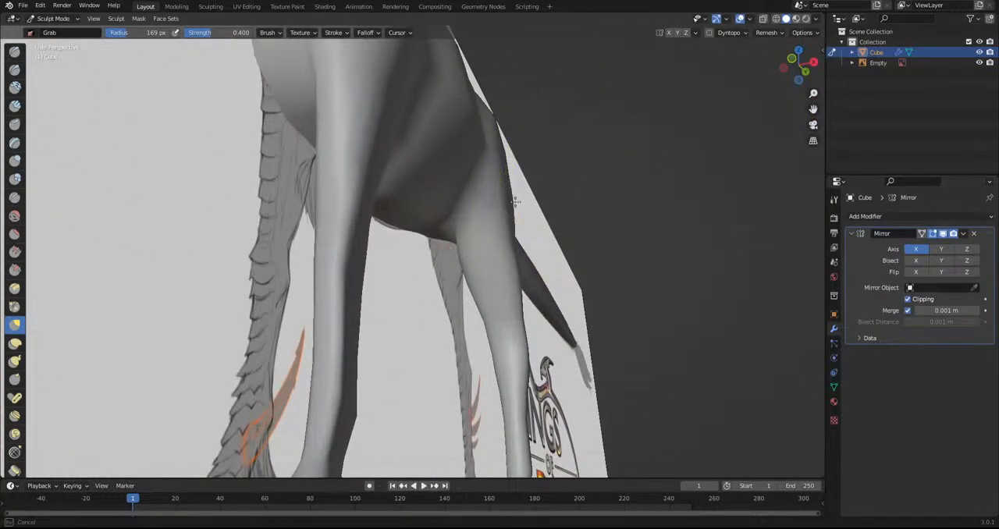
{"action": "middle_click_drag", "start_coordinate": [488, 328], "coordinate": [375, 334]}
{"action": "scroll", "coordinate": [375, 335], "scroll_direction": "down", "scroll_amount": 2}
{"action": "scroll", "coordinate": [375, 334], "scroll_direction": "up", "scroll_amount": 5}
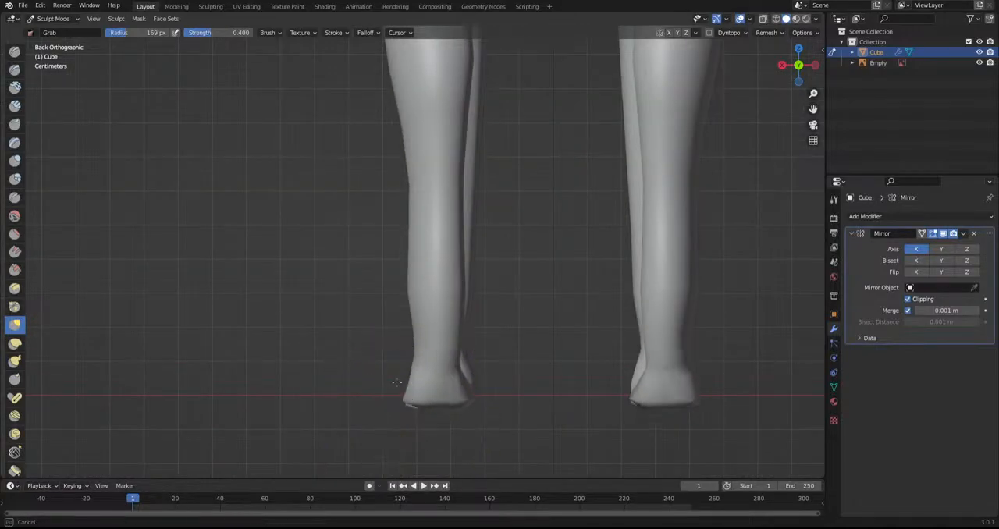
{"action": "scroll", "coordinate": [442, 326], "scroll_direction": "down", "scroll_amount": 4}
Show the mesh in wireframe and compare the hind hoof and fetlock with the side sketch
{"action": "mouse_move", "coordinate": [442, 326]}
{"action": "left_mouse_down"}
{"action": "mouse_move", "coordinate": [426, 326]}
{"action": "mouse_move", "coordinate": [446, 356]}
{"action": "left_mouse_up"}
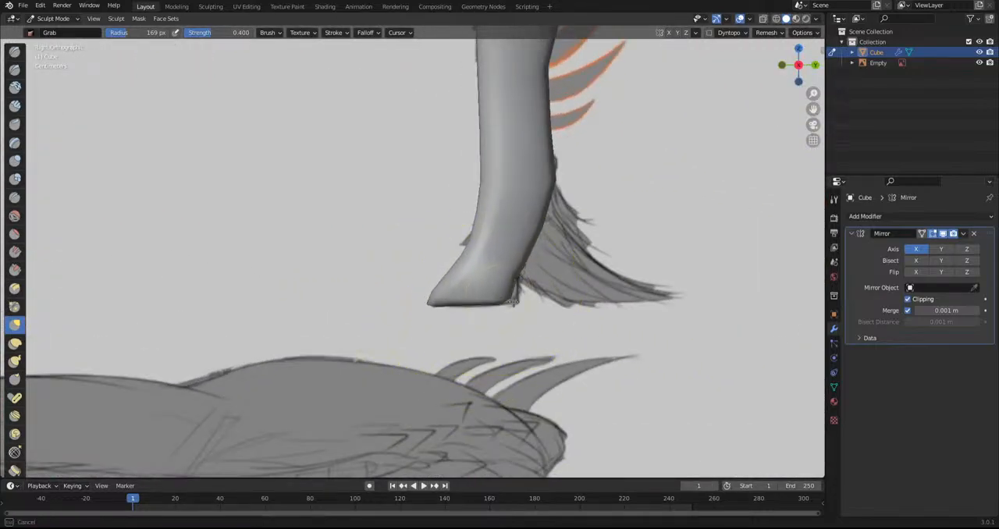
{"action": "left_click", "coordinate": [777, 20]}
{"action": "scroll", "coordinate": [538, 226], "scroll_direction": "up", "scroll_amount": 4}
{"action": "left_click_drag", "start_coordinate": [551, 307], "coordinate": [538, 267]}
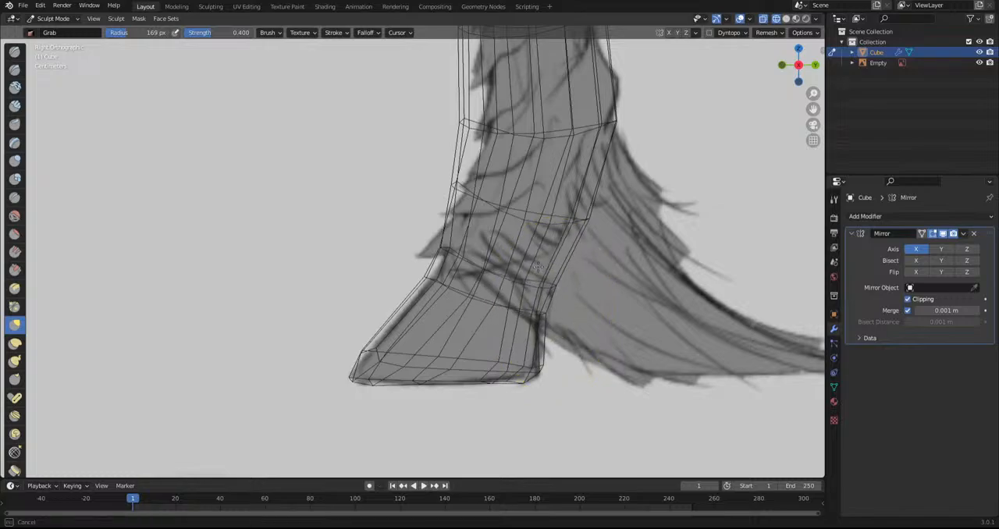
{"action": "scroll", "coordinate": [457, 263], "scroll_direction": "down", "scroll_amount": 4}
{"action": "mouse_move", "coordinate": [468, 187]}
{"action": "left_mouse_down"}
{"action": "mouse_move", "coordinate": [511, 171]}
{"action": "mouse_move", "coordinate": [513, 157]}
{"action": "left_mouse_up"}
{"action": "scroll", "coordinate": [515, 114], "scroll_direction": "up", "scroll_amount": 1}
{"action": "left_click_drag", "start_coordinate": [515, 115], "coordinate": [521, 139]}
{"action": "left_click_drag", "start_coordinate": [454, 125], "coordinate": [457, 148]}
{"action": "key", "text": "ctrl+z"}
{"action": "key", "text": "ctrl+z"}
Nudge the hind lower leg's contours onto the side sketch with the Grab brush
{"action": "left_click_drag", "start_coordinate": [529, 167], "coordinate": [534, 159]}
{"action": "scroll", "coordinate": [495, 273], "scroll_direction": "down", "scroll_amount": 4}
{"action": "scroll", "coordinate": [507, 320], "scroll_direction": "up", "scroll_amount": 4}
{"action": "left_click_drag", "start_coordinate": [659, 180], "coordinate": [654, 168]}
Pull the front fetlock and lower leg contours onto the side sketch with the Grab brush
{"action": "middle_click_drag", "start_coordinate": [294, 281], "coordinate": [513, 220], "text": "shift"}
{"action": "scroll", "coordinate": [517, 214], "scroll_direction": "up", "scroll_amount": 5}
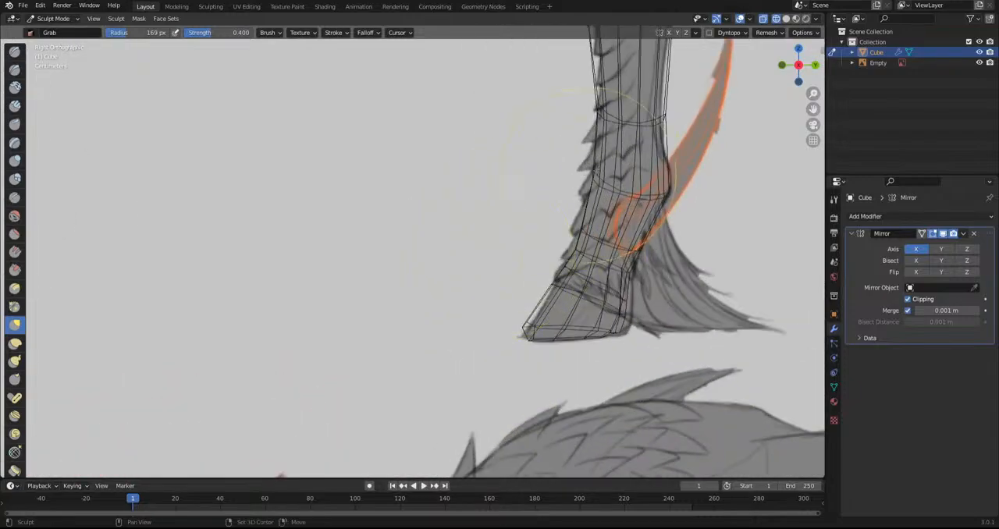
{"action": "middle_click_drag", "start_coordinate": [586, 173], "coordinate": [488, 277], "text": "shift"}
{"action": "left_click_drag", "start_coordinate": [517, 167], "coordinate": [523, 163]}
{"action": "left_click_drag", "start_coordinate": [500, 111], "coordinate": [517, 111]}
{"action": "left_click_drag", "start_coordinate": [559, 122], "coordinate": [555, 126]}
{"action": "middle_click_drag", "start_coordinate": [553, 355], "coordinate": [505, 269], "text": "shift"}
{"action": "left_click_drag", "start_coordinate": [484, 341], "coordinate": [487, 343]}
Return to opaque solid shading and reshape the underside of the front hoof in the front view with the Grab brush
{"action": "scroll", "coordinate": [437, 358], "scroll_direction": "down", "scroll_amount": 6}
{"action": "middle_click_drag", "start_coordinate": [402, 359], "coordinate": [515, 367], "text": "alt"}
{"action": "scroll", "coordinate": [515, 366], "scroll_direction": "up", "scroll_amount": 4}
{"action": "left_click", "coordinate": [785, 20]}
{"action": "left_click", "coordinate": [763, 19]}
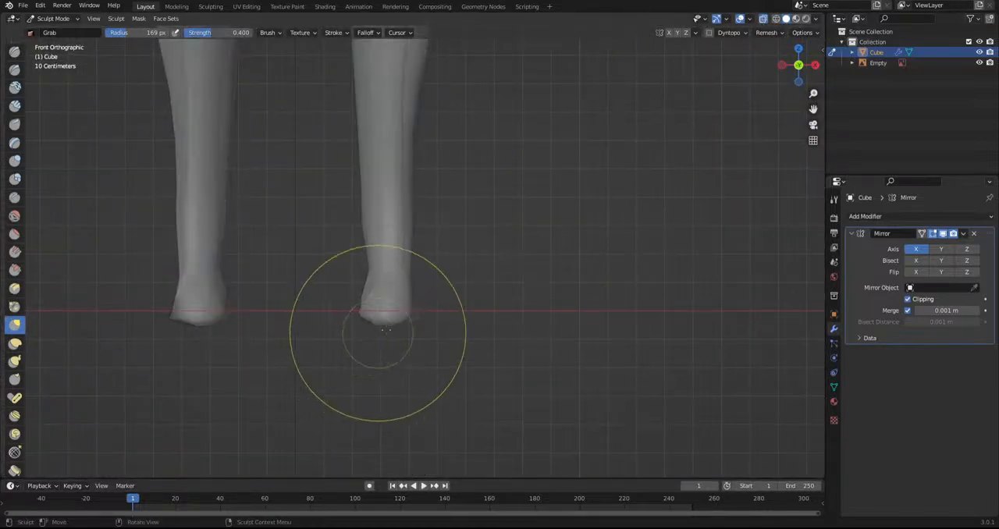
{"action": "left_click", "coordinate": [763, 19]}
{"action": "left_click_drag", "start_coordinate": [384, 297], "coordinate": [396, 301]}
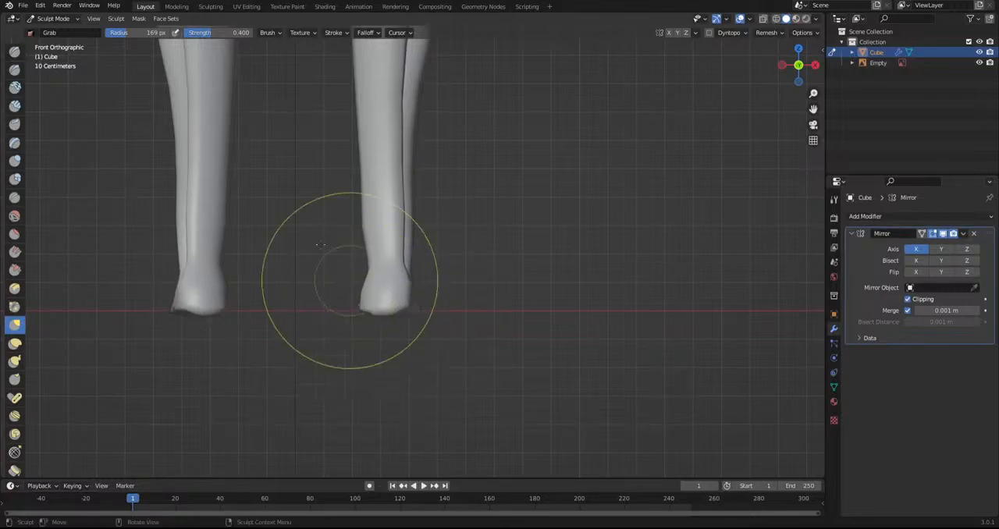
Switch to Edit Mode, select the faces around the front hoof and even them out with the Smooth tool
{"action": "left_click", "coordinate": [53, 18]}
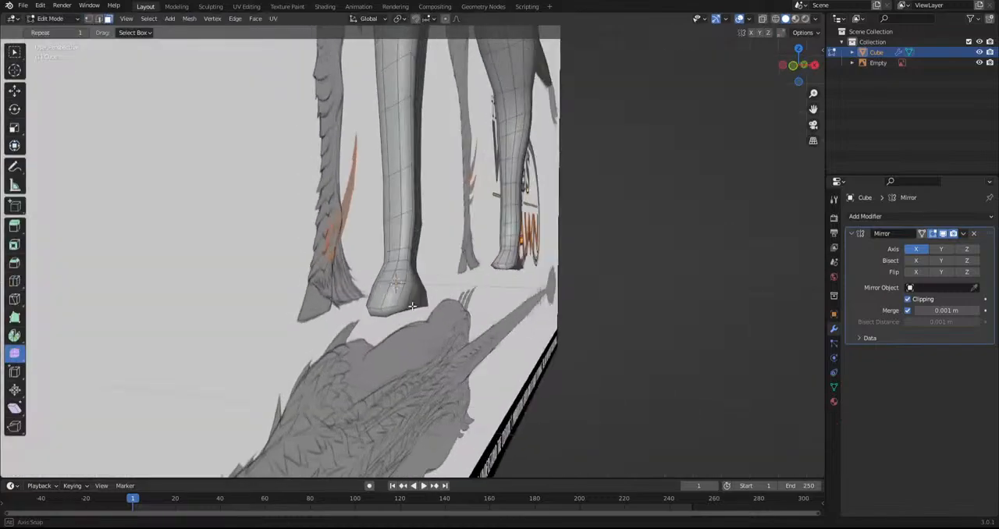
{"action": "scroll", "coordinate": [779, 337], "scroll_direction": "up", "scroll_amount": 5}
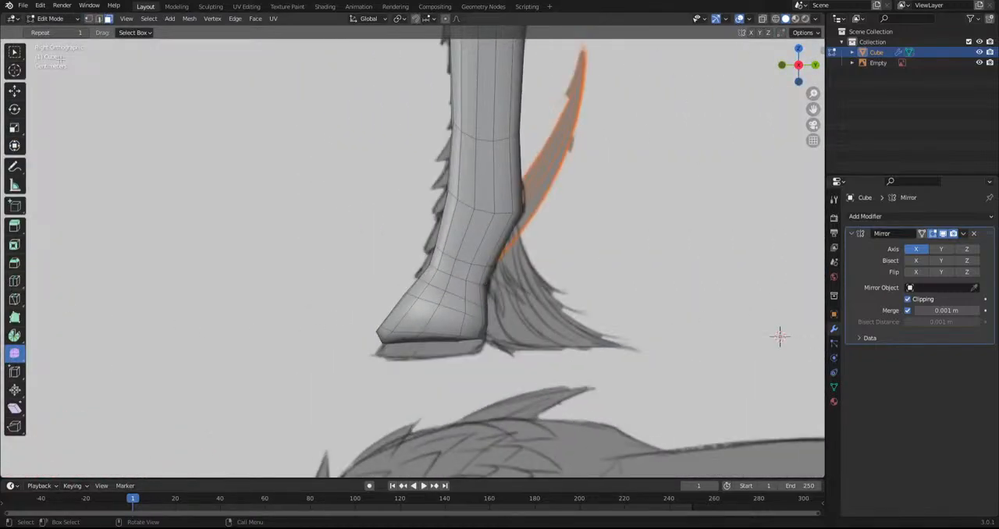
{"action": "left_click", "coordinate": [99, 19]}
{"action": "left_click", "coordinate": [15, 53]}
{"action": "middle_click_drag", "start_coordinate": [347, 290], "coordinate": [327, 297], "text": "shift"}
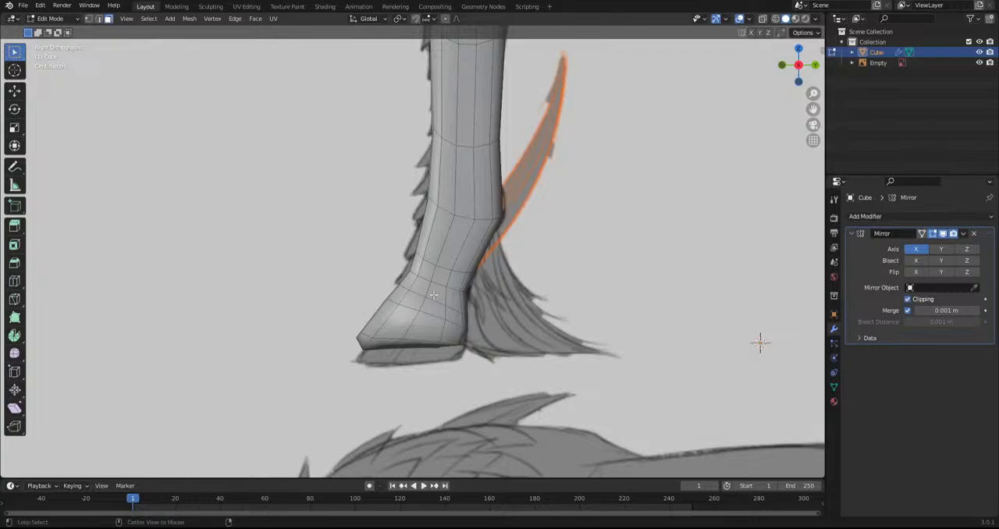
{"action": "left_click", "coordinate": [364, 337], "text": "alt+shift"}
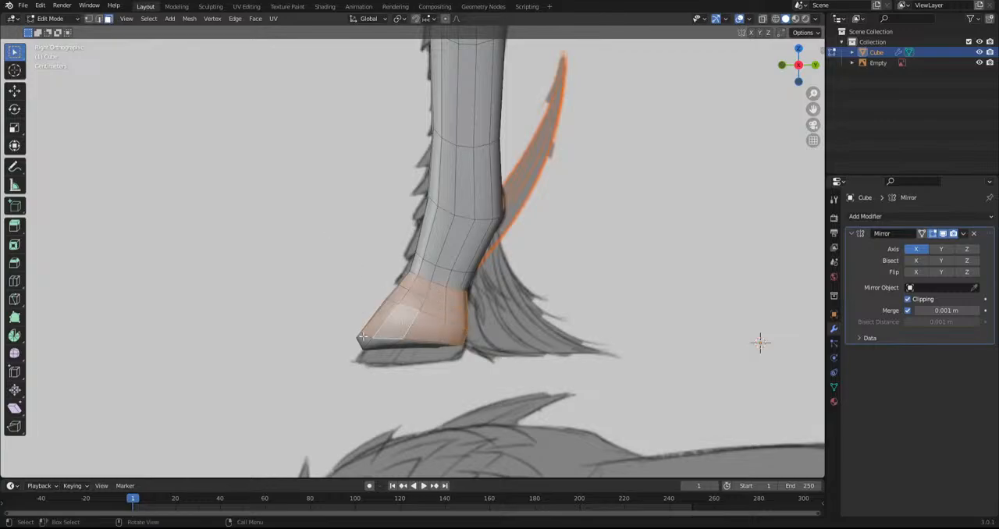
{"action": "left_click", "coordinate": [20, 355]}
{"action": "left_click_drag", "start_coordinate": [448, 263], "coordinate": [581, 291]}
{"action": "left_click", "coordinate": [518, 318]}
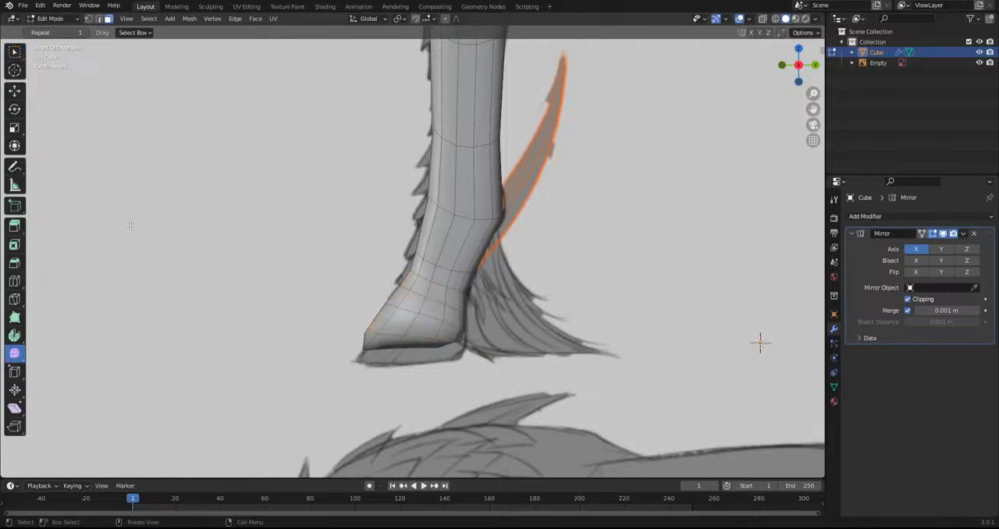
Add one edge loop around the top of the front hoof and scale it up by about 1.07
{"action": "left_click", "coordinate": [15, 280]}
{"action": "scroll", "coordinate": [422, 313], "scroll_direction": "up", "scroll_amount": 2}
{"action": "left_click_drag", "start_coordinate": [425, 329], "coordinate": [428, 323]}
{"action": "key", "text": "KP_1"}
{"action": "key", "text": "s"}
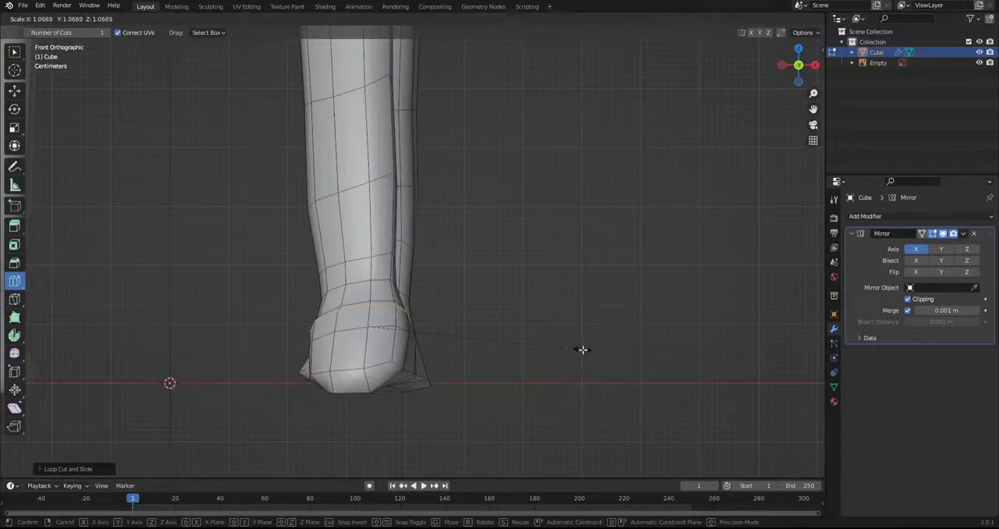
{"action": "left_click", "coordinate": [582, 350]}
Select the neighbouring edge loop around the top of the front hoof and scale it up slightly
{"action": "left_click", "coordinate": [397, 305], "text": "alt"}
{"action": "left_click", "coordinate": [383, 301], "text": "alt"}
{"action": "key", "text": "s"}
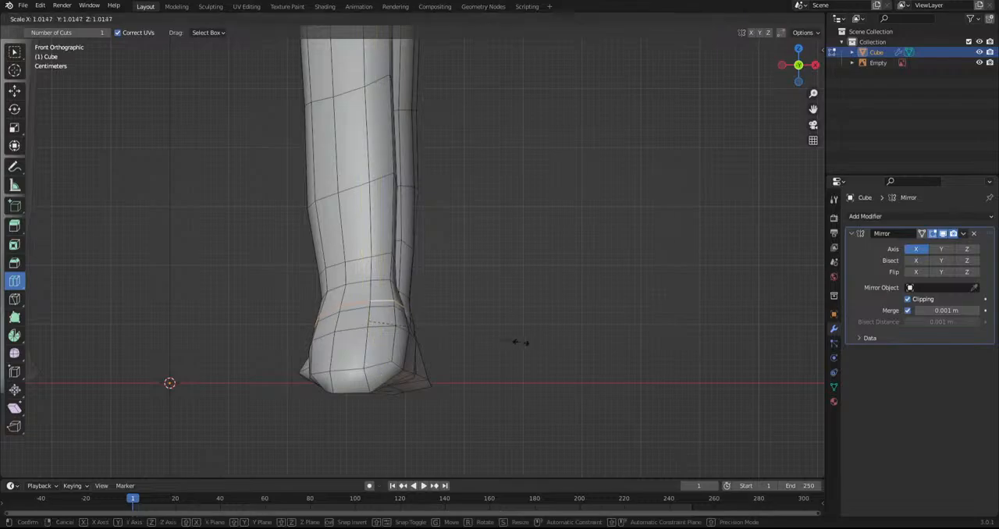
{"action": "left_click", "coordinate": [530, 345]}
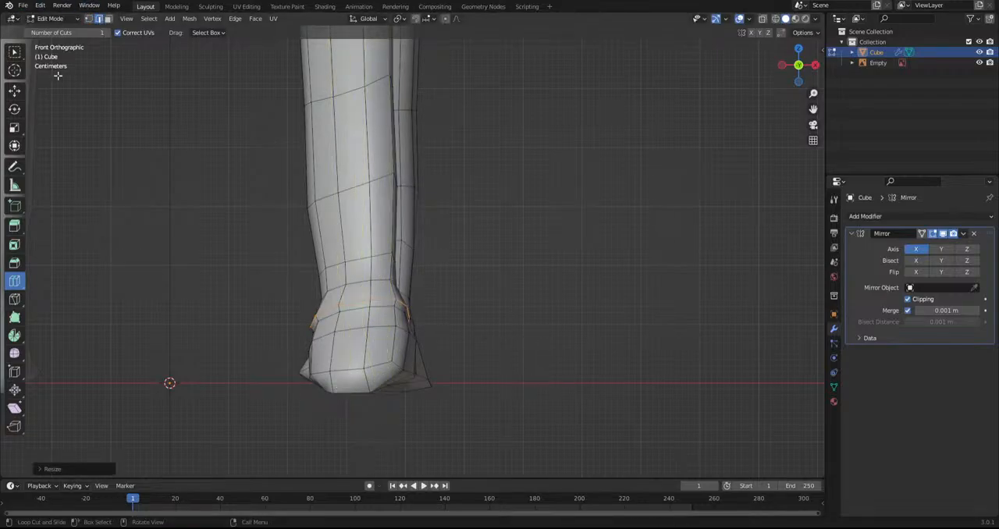
Raise the bottom edge of the front hoof's toe, and rotate and lower the outer rim edge in the front view
{"action": "key", "text": "w"}
{"action": "left_click", "coordinate": [354, 390]}
{"action": "key", "text": "g"}
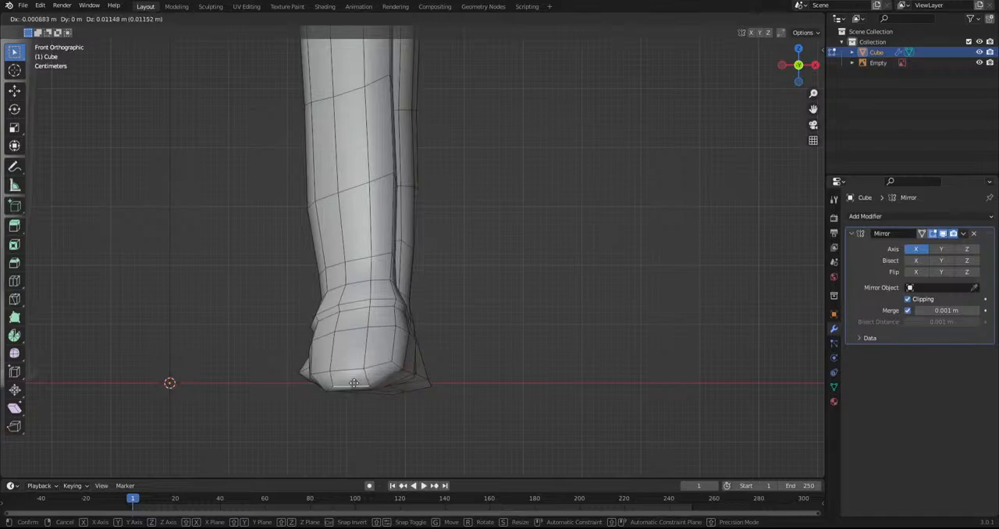
{"action": "left_click", "coordinate": [392, 375]}
{"action": "middle_click_drag", "start_coordinate": [414, 374], "coordinate": [451, 414]}
{"action": "middle_click_drag", "start_coordinate": [350, 377], "coordinate": [401, 380]}
{"action": "key", "text": "g"}
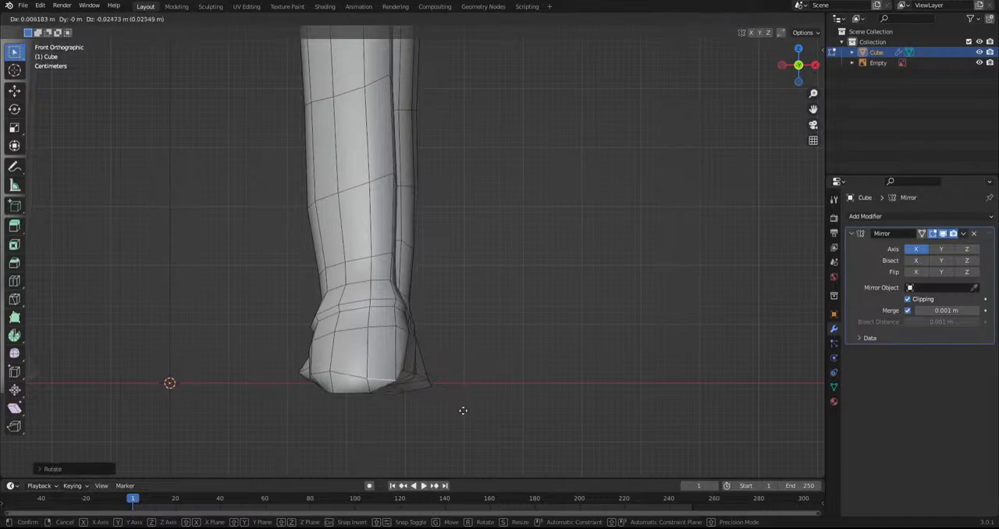
{"action": "left_click", "coordinate": [465, 413]}
Rotate the middle rim edge of the toe and move it into line with the outer rim edge
{"action": "left_click", "coordinate": [340, 379]}
{"action": "key", "text": "r"}
{"action": "left_click", "coordinate": [469, 376]}
{"action": "key", "text": "g"}
{"action": "left_click", "coordinate": [474, 380]}
{"action": "key", "text": "g"}
{"action": "left_click", "coordinate": [470, 384]}
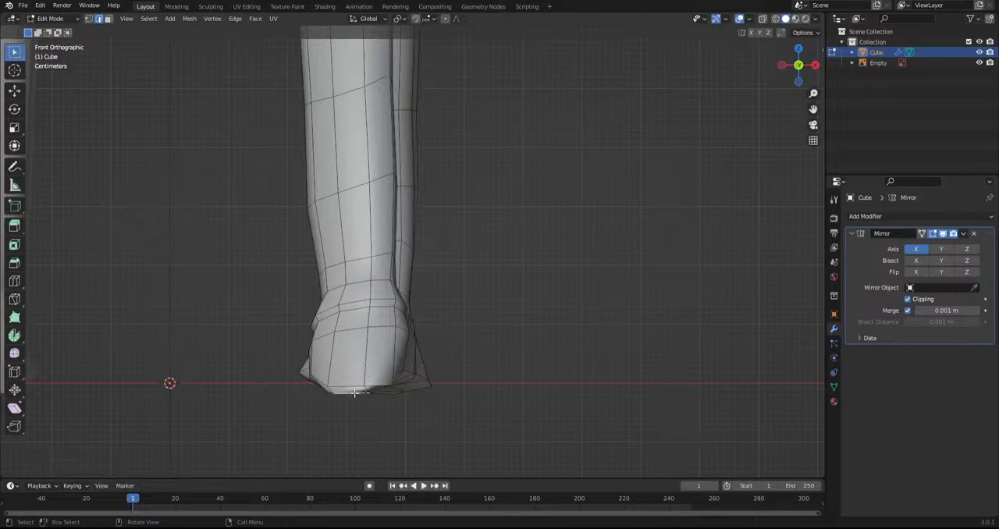
Raise the bottommost edges of the front hoof's toe slightly in the front view
{"action": "key", "text": "g"}
{"action": "left_click", "coordinate": [351, 389]}
{"action": "key", "text": "g"}
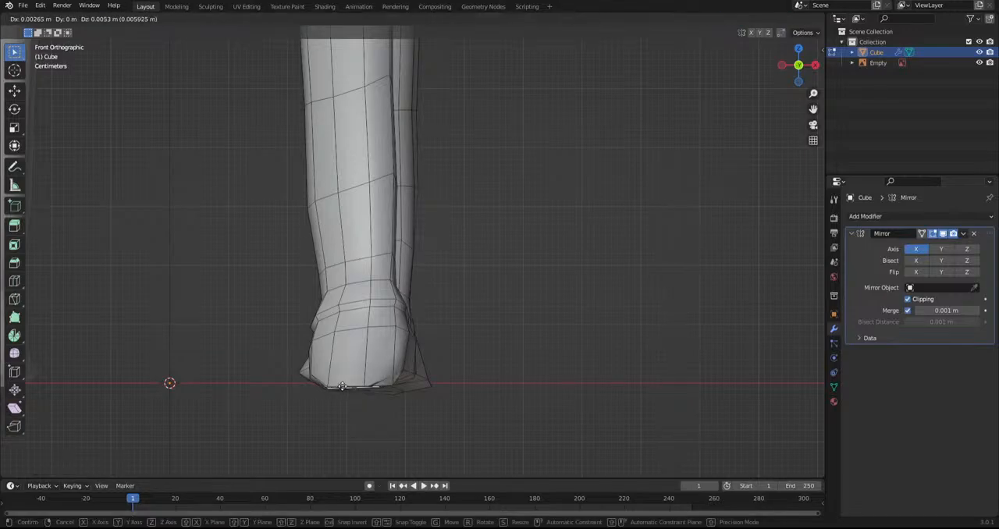
{"action": "left_click", "coordinate": [344, 391]}
Rotate and lower the front hoof's bottom rim edges toward the heel in the side view to straighten the rim
{"action": "middle_click_drag", "start_coordinate": [403, 382], "coordinate": [275, 386]}
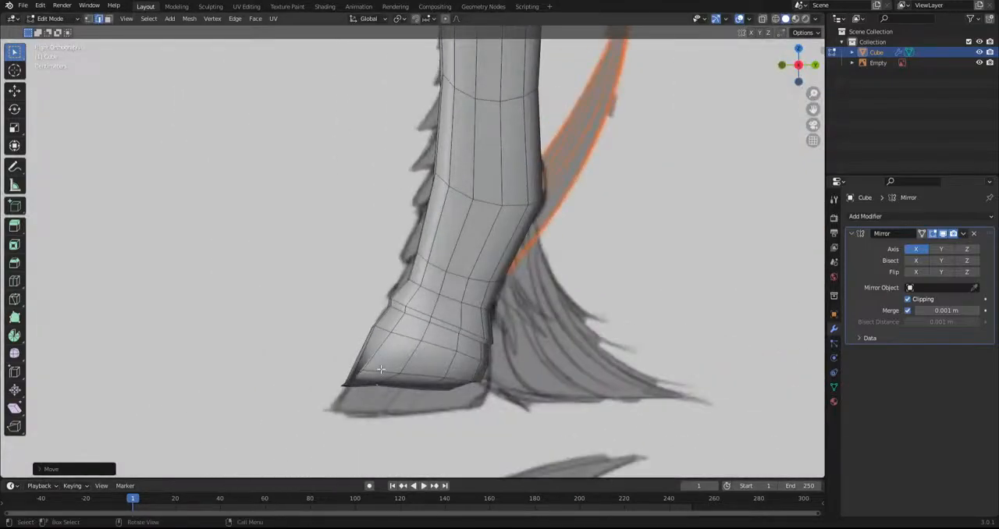
{"action": "key", "text": "r"}
{"action": "left_click", "coordinate": [441, 385]}
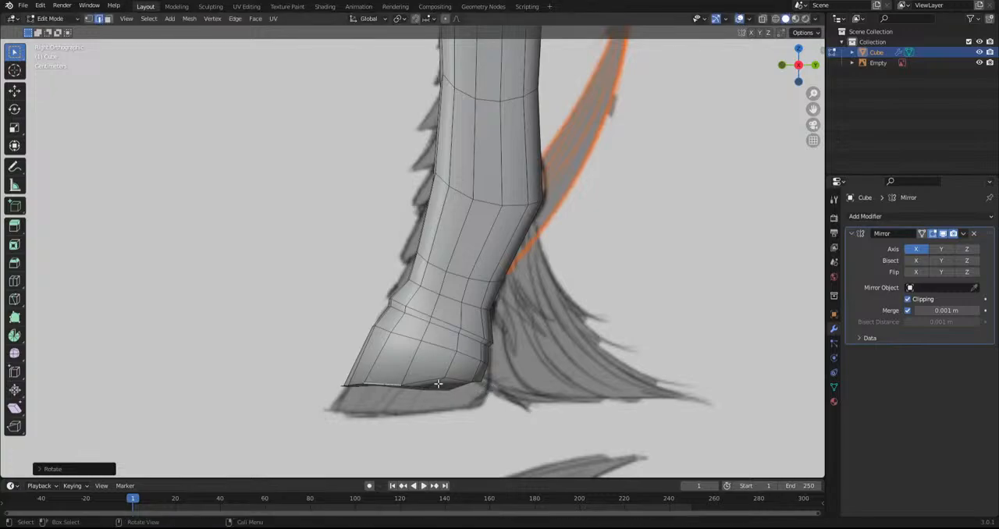
{"action": "left_click", "coordinate": [446, 385]}
{"action": "key", "text": "r"}
{"action": "left_click", "coordinate": [474, 382]}
{"action": "key", "text": "g"}
{"action": "left_click", "coordinate": [474, 389]}
{"action": "key", "text": "g"}
{"action": "left_click", "coordinate": [473, 391]}
Lower the middle rim edge and rotate and move the forward rim edge to level the front hoof's bottom
{"action": "left_click", "coordinate": [419, 382]}
{"action": "key", "text": "g"}
{"action": "left_click", "coordinate": [419, 384]}
{"action": "left_click", "coordinate": [384, 385]}
{"action": "key", "text": "r"}
{"action": "left_click", "coordinate": [478, 388]}
{"action": "key", "text": "g"}
{"action": "left_click", "coordinate": [482, 389]}
{"action": "key", "text": "r"}
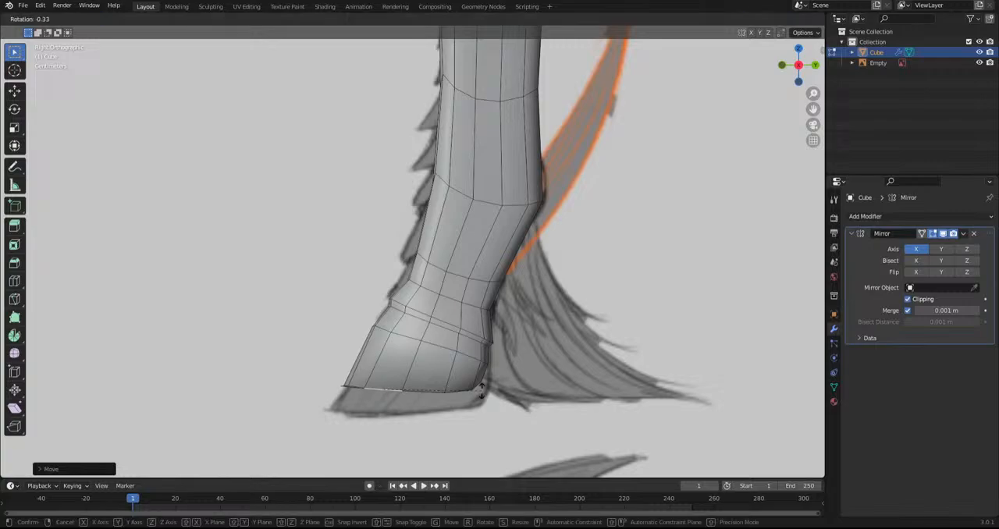
{"action": "left_click", "coordinate": [482, 391]}
Hide the Empty reference image and adjust the selected edge on the front hoof's underside
{"action": "middle_click_drag", "start_coordinate": [348, 395], "coordinate": [473, 340]}
{"action": "left_click", "coordinate": [980, 63]}
{"action": "key", "text": "g"}
{"action": "left_click", "coordinate": [407, 414]}
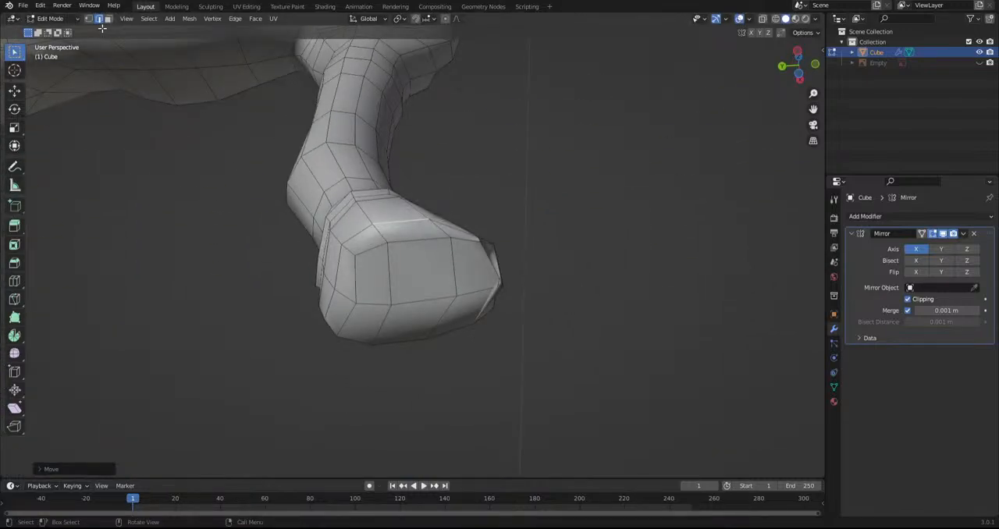
Select the faces on the underside of the front hoof's toe and even them out with the Smooth tool
{"action": "left_click", "coordinate": [494, 257]}
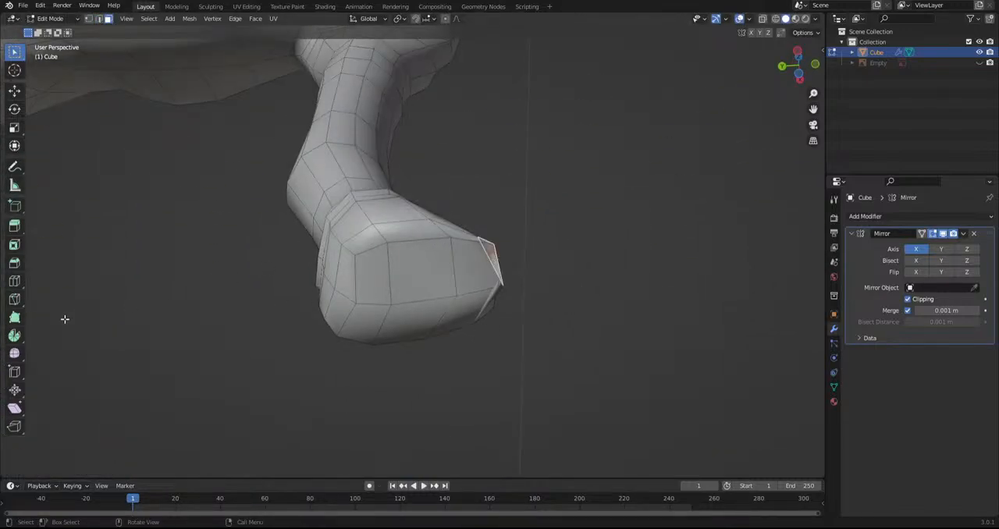
{"action": "left_click", "coordinate": [19, 355]}
{"action": "left_click_drag", "start_coordinate": [489, 235], "coordinate": [618, 257]}
{"action": "middle_click_drag", "start_coordinate": [617, 257], "coordinate": [444, 291]}
{"action": "left_click", "coordinate": [386, 266], "text": "alt"}
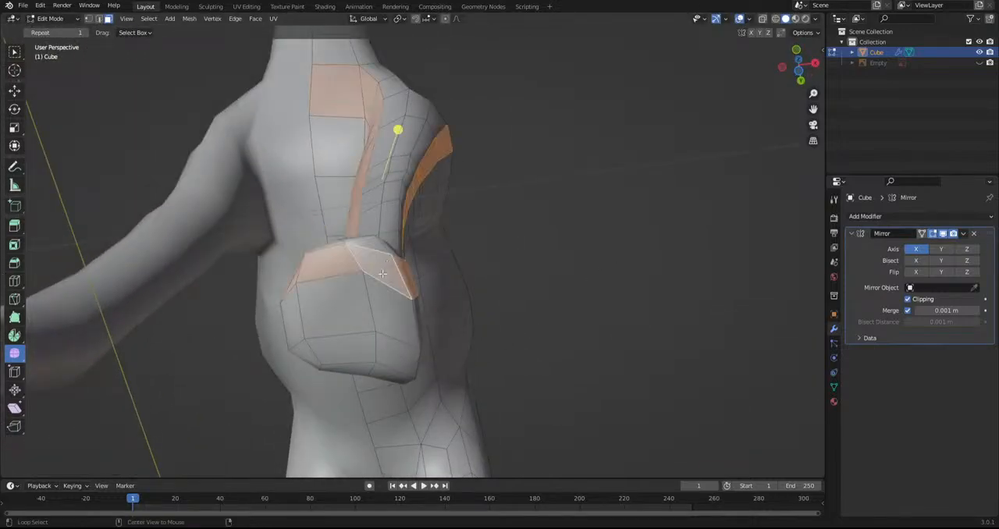
{"action": "left_click", "coordinate": [381, 286]}
{"action": "left_click", "coordinate": [361, 285], "text": "shift"}
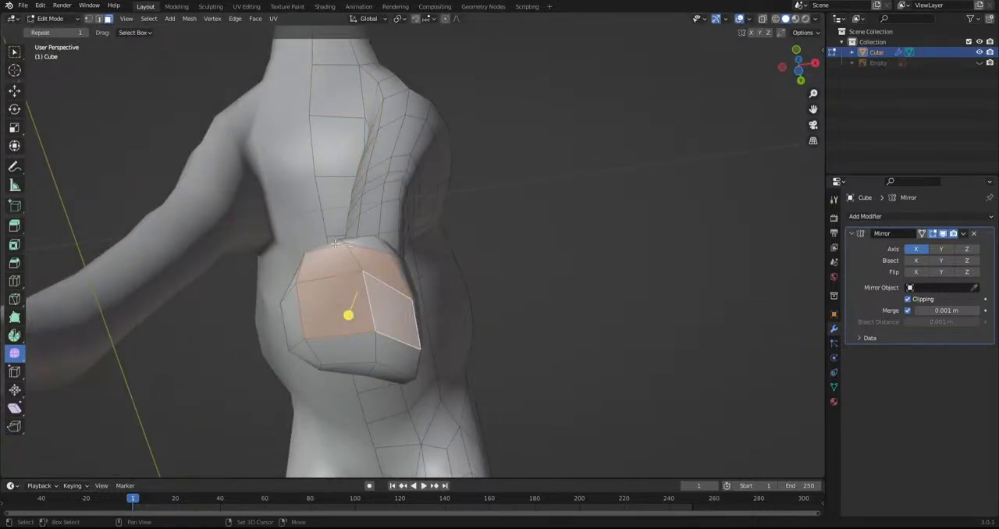
{"action": "left_click", "coordinate": [337, 246], "text": "shift"}
{"action": "left_click", "coordinate": [362, 269], "text": "shift"}
{"action": "left_click", "coordinate": [369, 243], "text": "shift"}
{"action": "left_click_drag", "start_coordinate": [337, 284], "coordinate": [484, 324]}
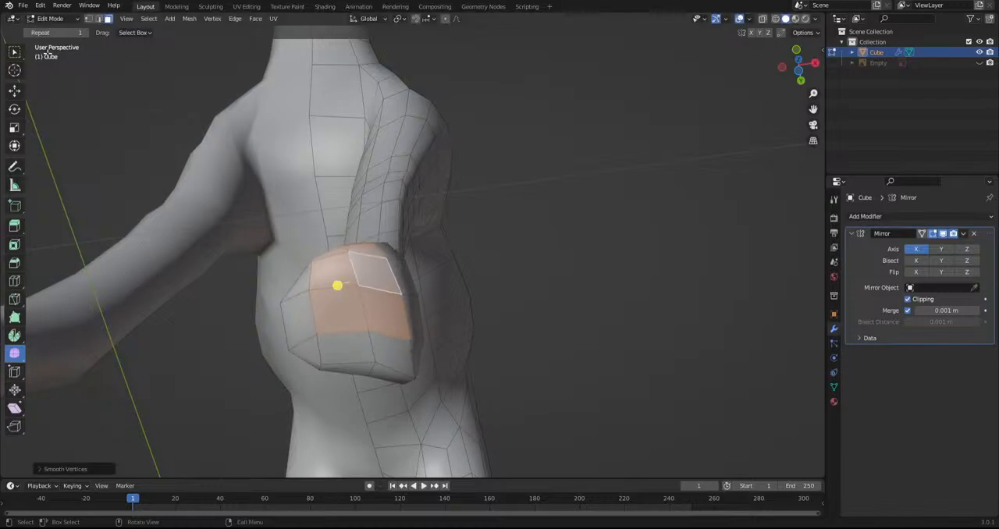
In vertex selection, move the toe rim vertices on the inner side of the front hoof toward the ground line in the front view
{"action": "left_click", "coordinate": [89, 20]}
{"action": "middle_click_drag", "start_coordinate": [363, 346], "coordinate": [348, 400]}
{"action": "left_click", "coordinate": [329, 276]}
{"action": "key", "text": "g"}
{"action": "left_click", "coordinate": [344, 403]}
{"action": "left_click", "coordinate": [335, 373]}
{"action": "key", "text": "g"}
{"action": "left_click", "coordinate": [333, 388]}
{"action": "key", "text": "g"}
{"action": "left_click", "coordinate": [348, 384]}
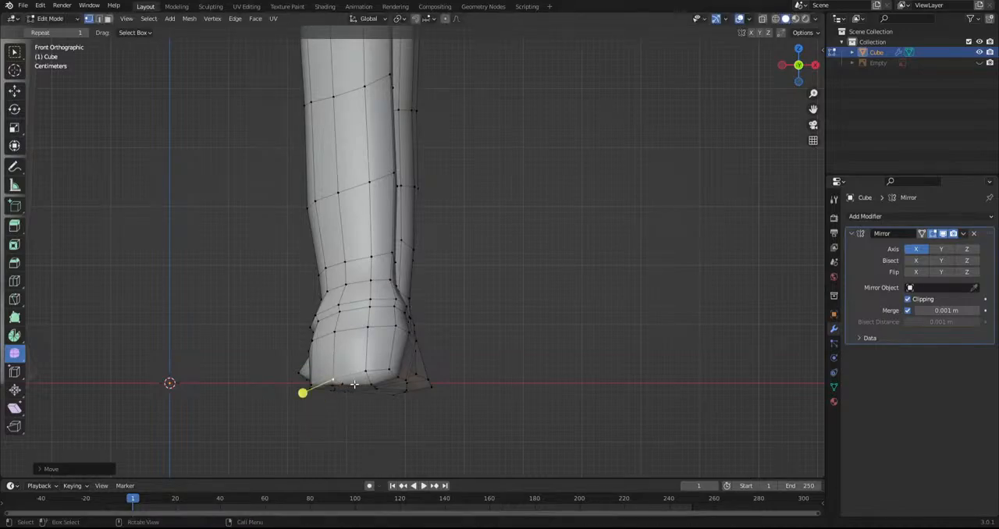
Lower the middle and outer toe rim vertices of the front hoof to the ground line
{"action": "left_click", "coordinate": [363, 373]}
{"action": "key", "text": "g"}
{"action": "left_click", "coordinate": [366, 382]}
{"action": "left_click", "coordinate": [388, 372]}
{"action": "key", "text": "g"}
{"action": "left_click", "coordinate": [389, 383]}
{"action": "middle_click_drag", "start_coordinate": [388, 383], "coordinate": [309, 402]}
Switch to Sculpt Mode and refine the front hoof's side silhouette with the Grab brush
{"action": "left_click", "coordinate": [51, 19]}
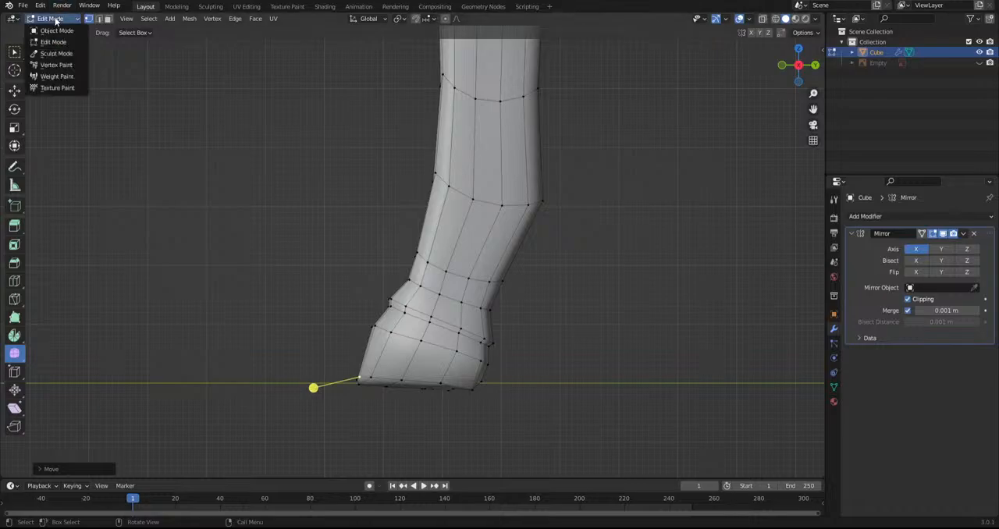
{"action": "left_click", "coordinate": [52, 54]}
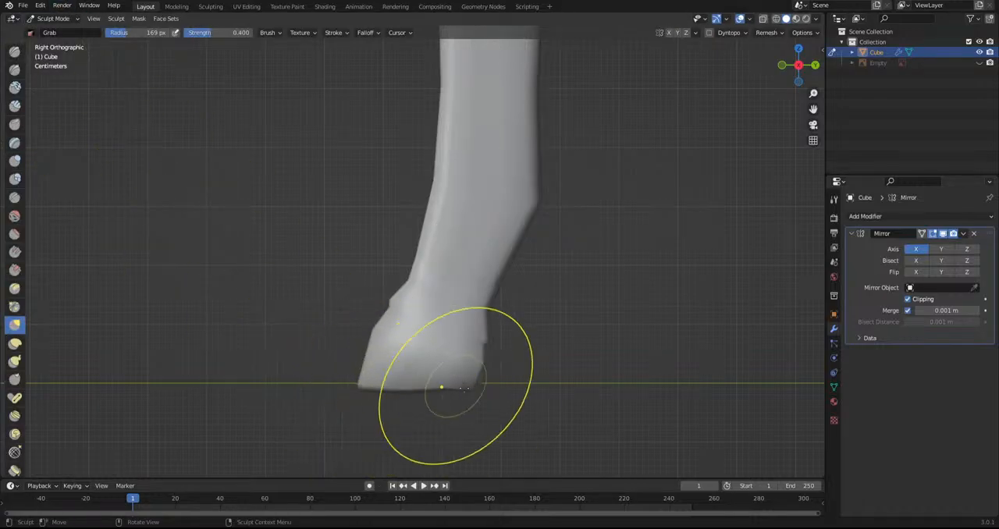
{"action": "scroll", "coordinate": [474, 386], "scroll_direction": "up", "scroll_amount": 2}
{"action": "middle_click_drag", "start_coordinate": [521, 424], "coordinate": [471, 279], "text": "shift"}
{"action": "scroll", "coordinate": [444, 281], "scroll_direction": "up", "scroll_amount": 1}
{"action": "scroll", "coordinate": [457, 348], "scroll_direction": "up", "scroll_amount": 2}
{"action": "mouse_move", "coordinate": [462, 333]}
{"action": "left_mouse_down"}
{"action": "mouse_move", "coordinate": [547, 332]}
{"action": "mouse_move", "coordinate": [539, 330]}
{"action": "left_mouse_up"}
{"action": "scroll", "coordinate": [353, 332], "scroll_direction": "down", "scroll_amount": 3}
{"action": "left_click_drag", "start_coordinate": [353, 299], "coordinate": [333, 298]}
{"action": "scroll", "coordinate": [341, 346], "scroll_direction": "down", "scroll_amount": 6}
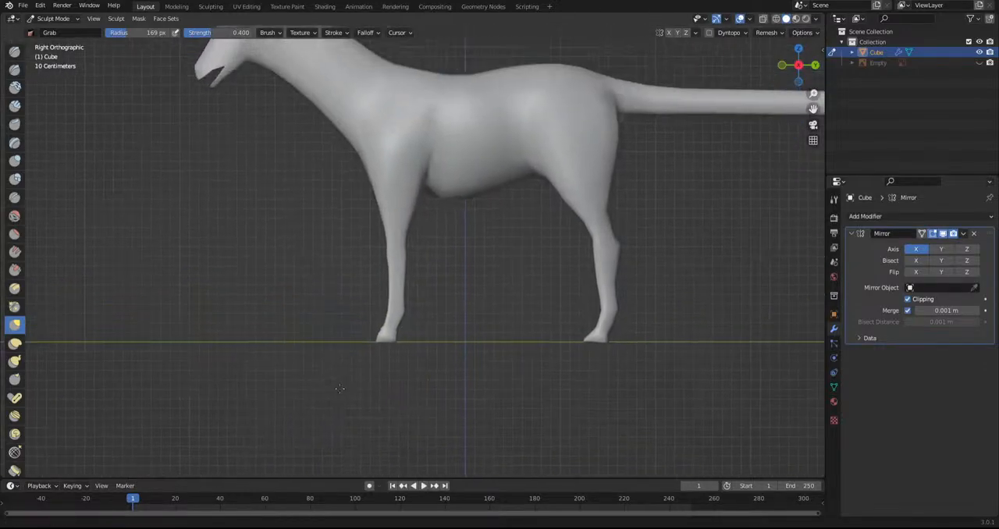
Examine the whole creature, its legs and the open mouth from several angles
{"action": "middle_click_drag", "start_coordinate": [320, 354], "coordinate": [261, 316]}
{"action": "middle_click_drag", "start_coordinate": [351, 316], "coordinate": [310, 314]}
{"action": "scroll", "coordinate": [355, 319], "scroll_direction": "down", "scroll_amount": 2}
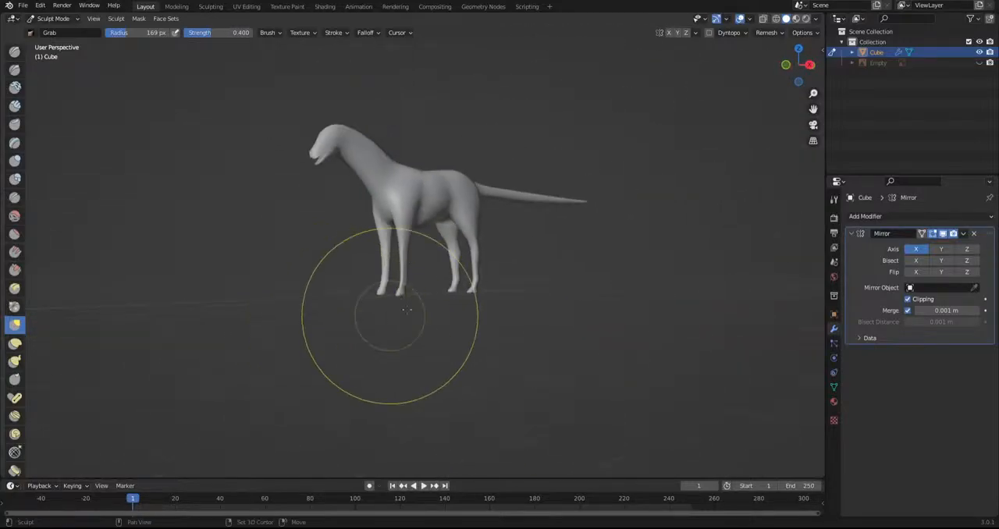
{"action": "middle_click_drag", "start_coordinate": [421, 311], "coordinate": [423, 343], "text": "shift"}
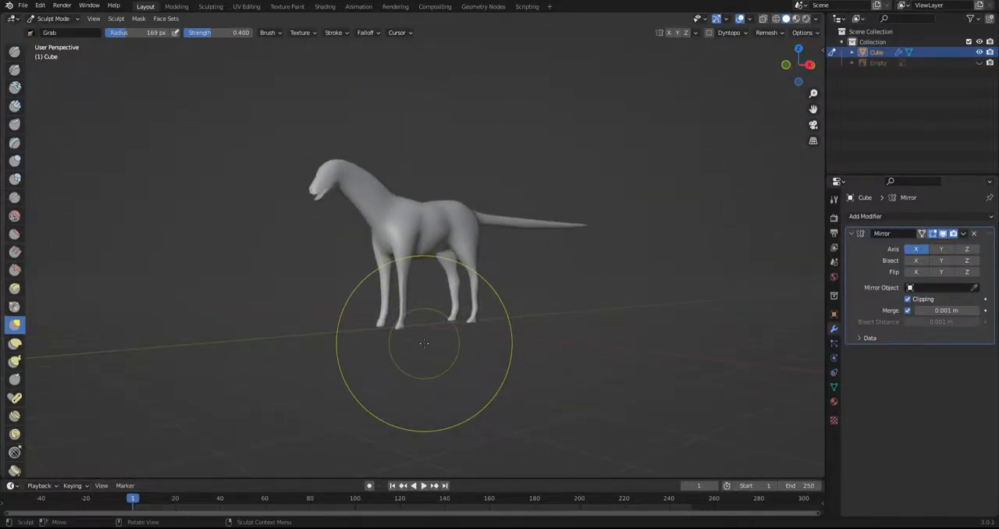
{"action": "scroll", "coordinate": [289, 163], "scroll_direction": "up", "scroll_amount": 3}
{"action": "middle_click_drag", "start_coordinate": [289, 163], "coordinate": [355, 301], "text": "shift"}
{"action": "middle_click_drag", "start_coordinate": [355, 300], "coordinate": [435, 328]}
{"action": "scroll", "coordinate": [559, 324], "scroll_direction": "up", "scroll_amount": 6}
{"action": "middle_click_drag", "start_coordinate": [435, 328], "coordinate": [434, 290]}
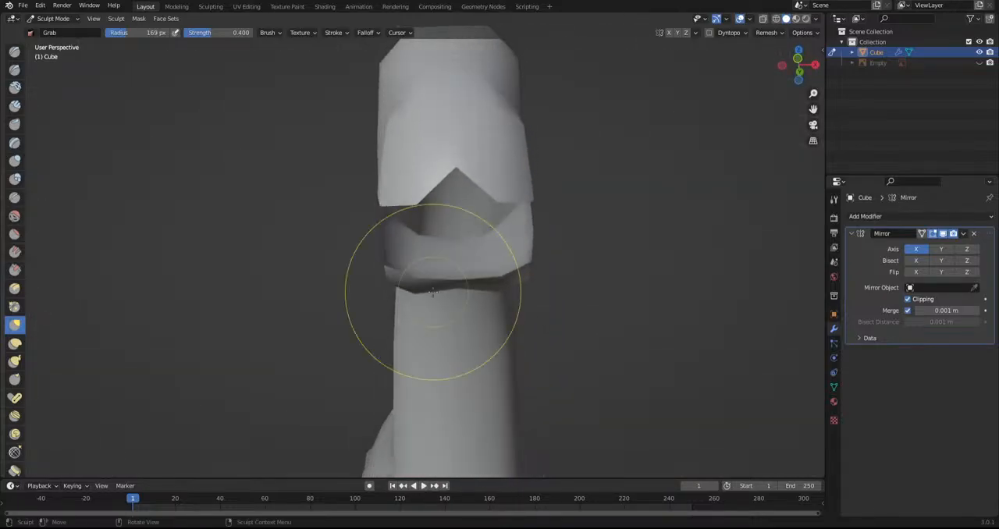
{"action": "scroll", "coordinate": [623, 379], "scroll_direction": "down", "scroll_amount": 3}
{"action": "middle_click_drag", "start_coordinate": [434, 221], "coordinate": [384, 263], "text": "shift"}
{"action": "scroll", "coordinate": [387, 269], "scroll_direction": "up", "scroll_amount": 6}
{"action": "scroll", "coordinate": [408, 305], "scroll_direction": "down", "scroll_amount": 2}
{"action": "middle_click_drag", "start_coordinate": [419, 290], "coordinate": [436, 286], "text": "shift"}
{"action": "left_click_drag", "start_coordinate": [341, 277], "coordinate": [319, 304]}
{"action": "left_click_drag", "start_coordinate": [328, 407], "coordinate": [329, 408]}
{"action": "scroll", "coordinate": [370, 346], "scroll_direction": "down", "scroll_amount": 5}
{"action": "mouse_move", "coordinate": [394, 349]}
{"action": "middle_mouse_down"}
{"action": "mouse_move", "coordinate": [437, 327]}
{"action": "mouse_move", "coordinate": [410, 353]}
{"action": "middle_mouse_up"}
{"action": "mouse_move", "coordinate": [365, 304]}
{"action": "middle_mouse_down"}
{"action": "mouse_move", "coordinate": [499, 228]}
{"action": "mouse_move", "coordinate": [458, 363]}
{"action": "middle_mouse_up"}
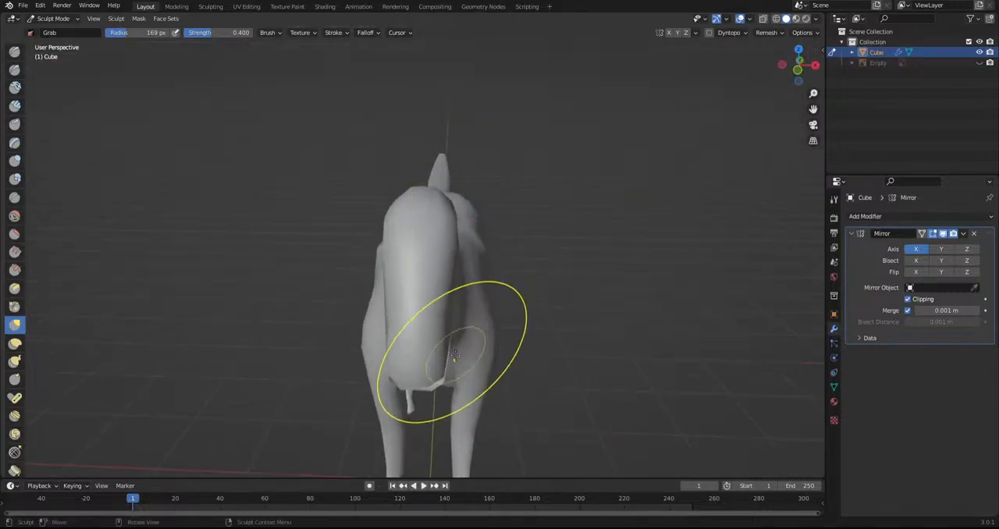
{"action": "left_click_drag", "start_coordinate": [441, 357], "coordinate": [434, 346]}
Return to Edit Mode, select the lower jaw's tip vertex and show the mesh in wireframe over the Empty reference image
{"action": "left_click", "coordinate": [55, 19]}
{"action": "left_click", "coordinate": [54, 42]}
{"action": "mouse_move", "coordinate": [535, 276]}
{"action": "middle_mouse_down"}
{"action": "mouse_move", "coordinate": [468, 245]}
{"action": "mouse_move", "coordinate": [400, 357]}
{"action": "mouse_move", "coordinate": [283, 424]}
{"action": "mouse_move", "coordinate": [291, 419]}
{"action": "middle_mouse_up"}
{"action": "scroll", "coordinate": [468, 245], "scroll_direction": "up", "scroll_amount": 4}
{"action": "left_click", "coordinate": [271, 439]}
{"action": "middle_click_drag", "start_coordinate": [312, 408], "coordinate": [424, 303], "text": "shift"}
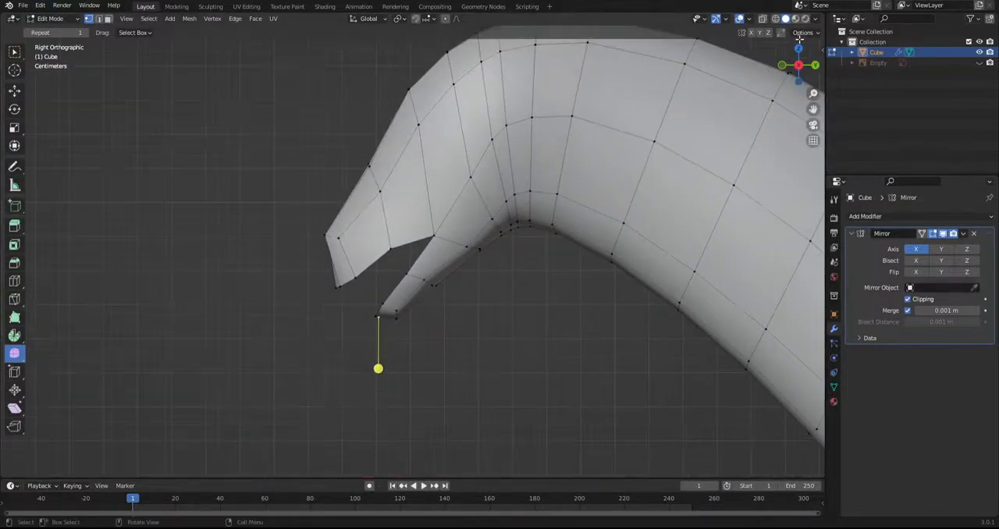
{"action": "left_click", "coordinate": [774, 19]}
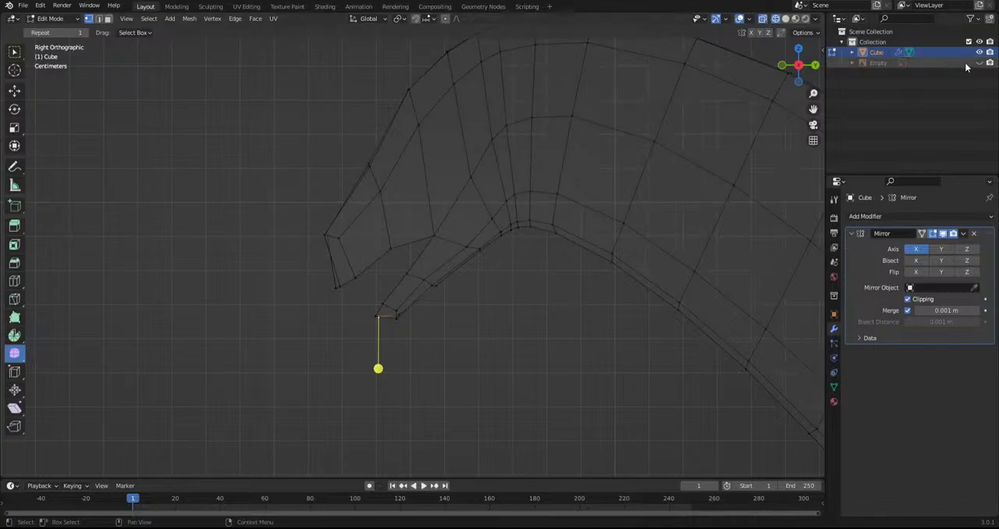
{"action": "left_click", "coordinate": [979, 63]}
{"action": "scroll", "coordinate": [396, 354], "scroll_direction": "up", "scroll_amount": 2}
Extrude the jaw tip vertex in three segments along the mouth's inner outline, back to the mouth corner and forward to the upper lip
{"action": "key", "text": "e"}
{"action": "left_click", "coordinate": [388, 336]}
{"action": "key", "text": "e"}
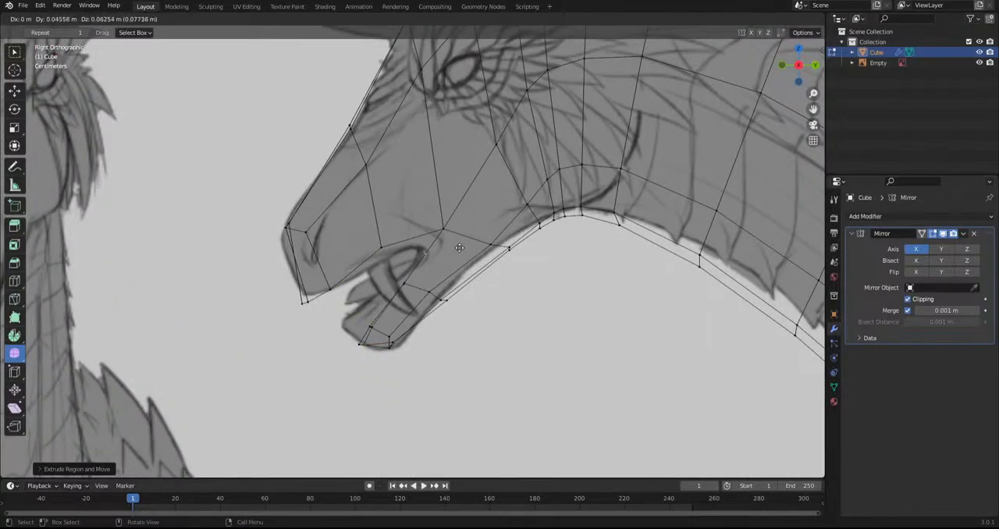
{"action": "left_click", "coordinate": [394, 249]}
{"action": "key", "text": "e"}
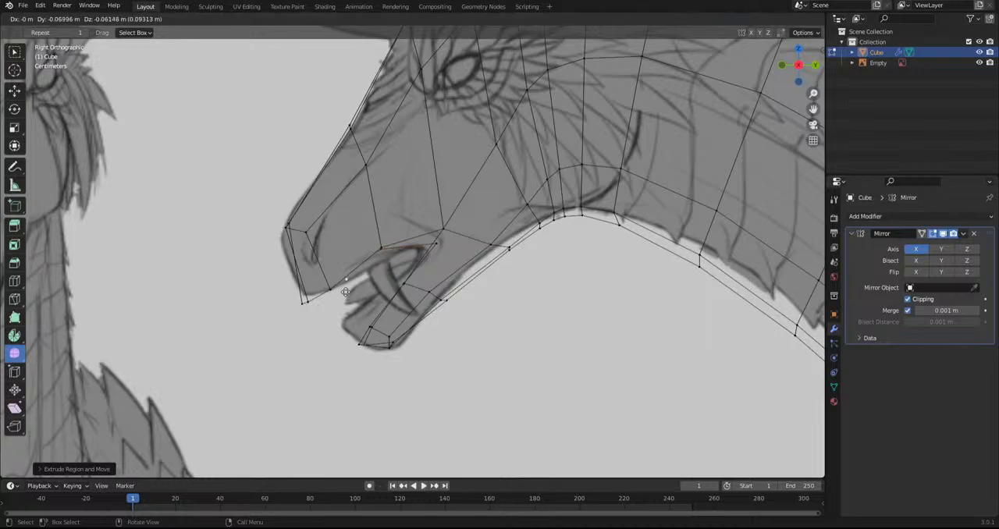
{"action": "left_click", "coordinate": [330, 303]}
{"action": "middle_click_drag", "start_coordinate": [387, 301], "coordinate": [743, 154]}
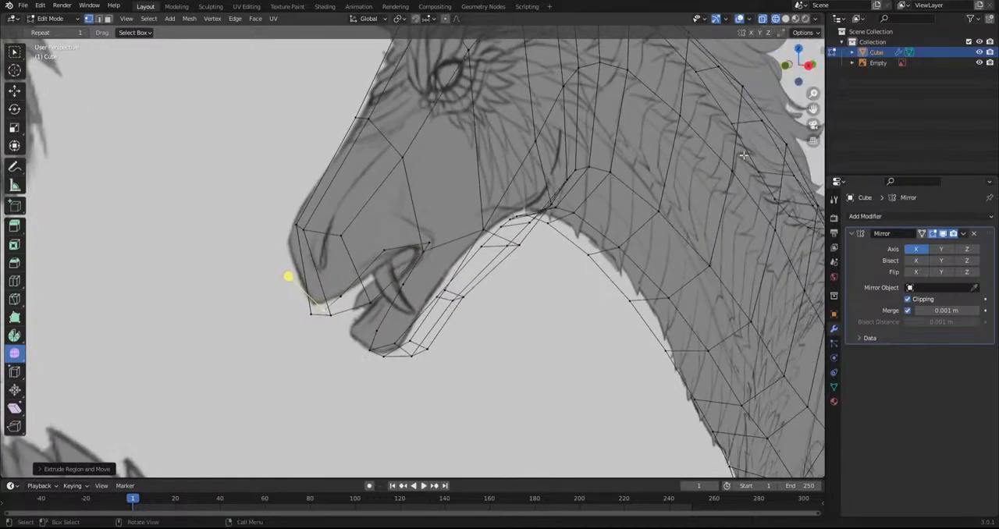
Hide the Empty reference image and select neighbouring vertices along the lower jaw's inner rim to fill in the mouth interior
{"action": "left_click", "coordinate": [980, 63]}
{"action": "middle_click_drag", "start_coordinate": [393, 383], "coordinate": [426, 378]}
{"action": "left_click", "coordinate": [775, 21]}
{"action": "mouse_move", "coordinate": [504, 281]}
{"action": "middle_mouse_down"}
{"action": "mouse_move", "coordinate": [392, 348]}
{"action": "mouse_move", "coordinate": [389, 364]}
{"action": "middle_mouse_up"}
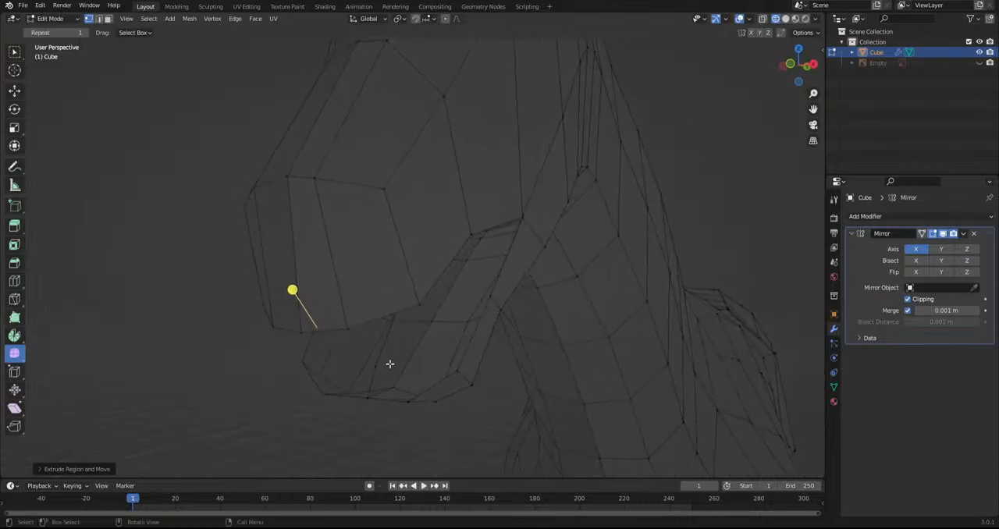
{"action": "left_click", "coordinate": [458, 371]}
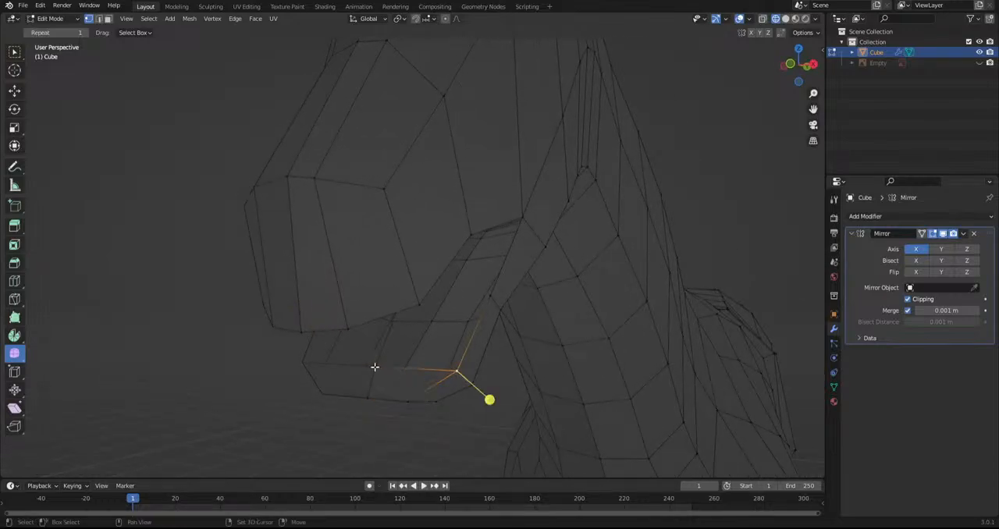
{"action": "middle_click_drag", "start_coordinate": [422, 371], "coordinate": [403, 260]}
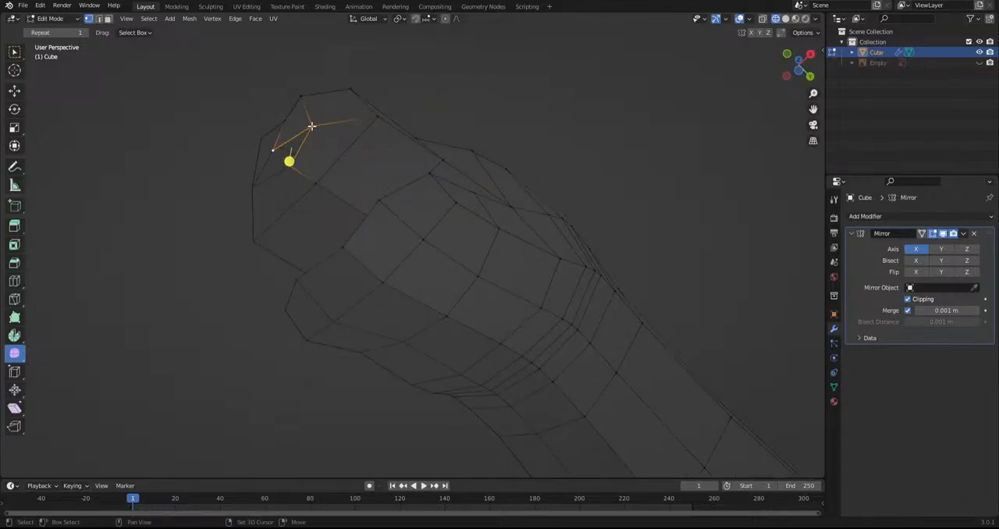
{"action": "middle_click_drag", "start_coordinate": [196, 217], "coordinate": [145, 309]}
{"action": "scroll", "coordinate": [390, 319], "scroll_direction": "down", "scroll_amount": 5}
{"action": "scroll", "coordinate": [390, 319], "scroll_direction": "up", "scroll_amount": 4}
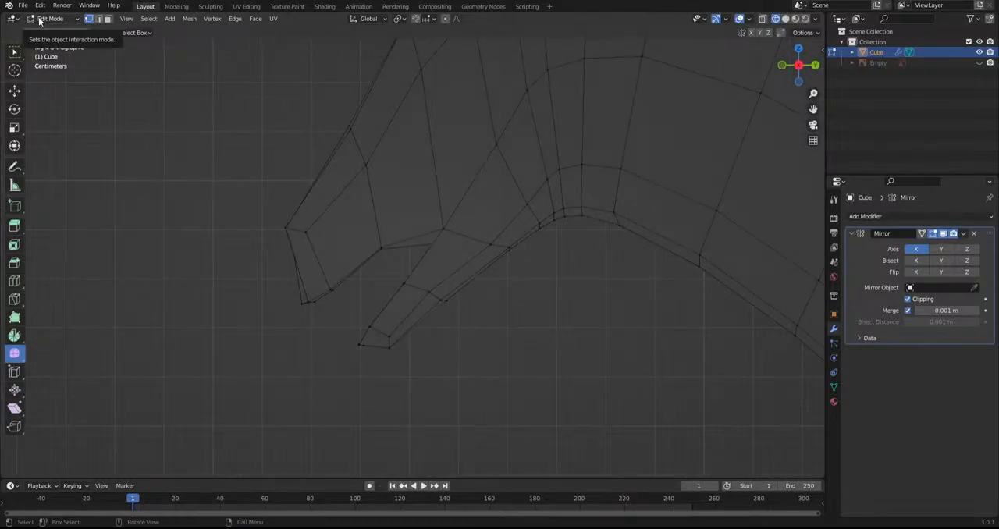
Add loop cuts across the snout, the lower jaw and the cheek behind the mouth
{"action": "left_click", "coordinate": [14, 281]}
{"action": "left_click", "coordinate": [345, 258]}
{"action": "left_click", "coordinate": [331, 265]}
{"action": "left_click", "coordinate": [412, 236]}
{"action": "left_click", "coordinate": [424, 263]}
{"action": "scroll", "coordinate": [448, 344], "scroll_direction": "down", "scroll_amount": 3}
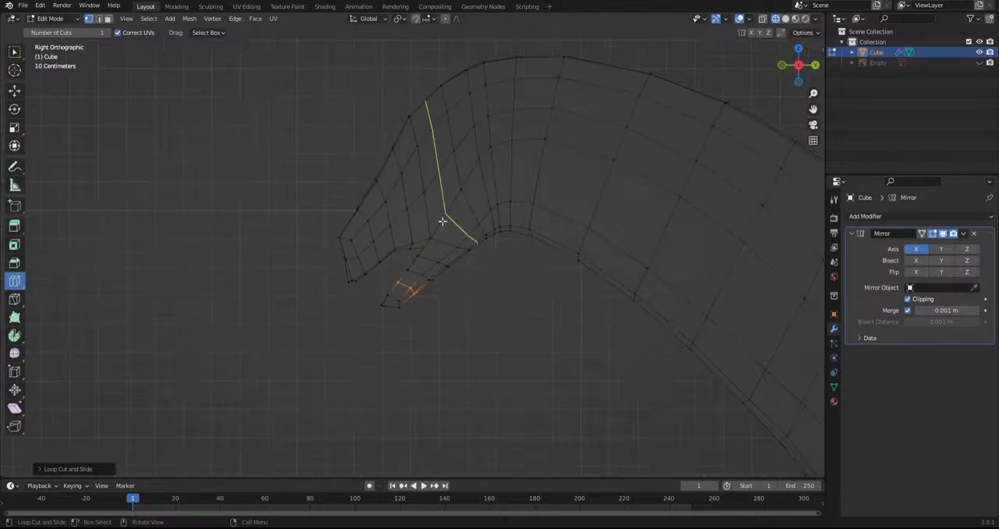
{"action": "middle_click_drag", "start_coordinate": [442, 222], "coordinate": [332, 315]}
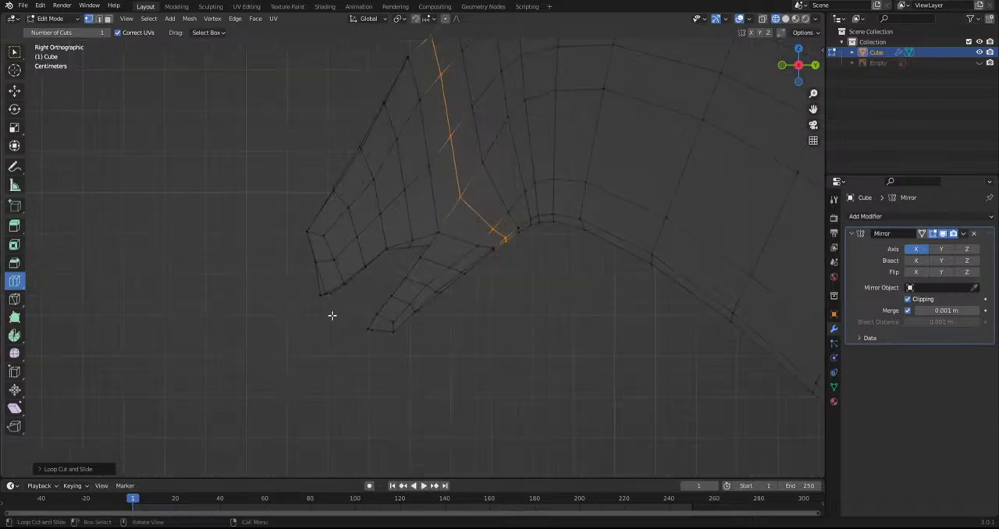
Switch to Sculpt Mode with solid X-ray shading and show the Empty reference image behind the head
{"action": "left_click", "coordinate": [50, 18]}
{"action": "left_click", "coordinate": [49, 52]}
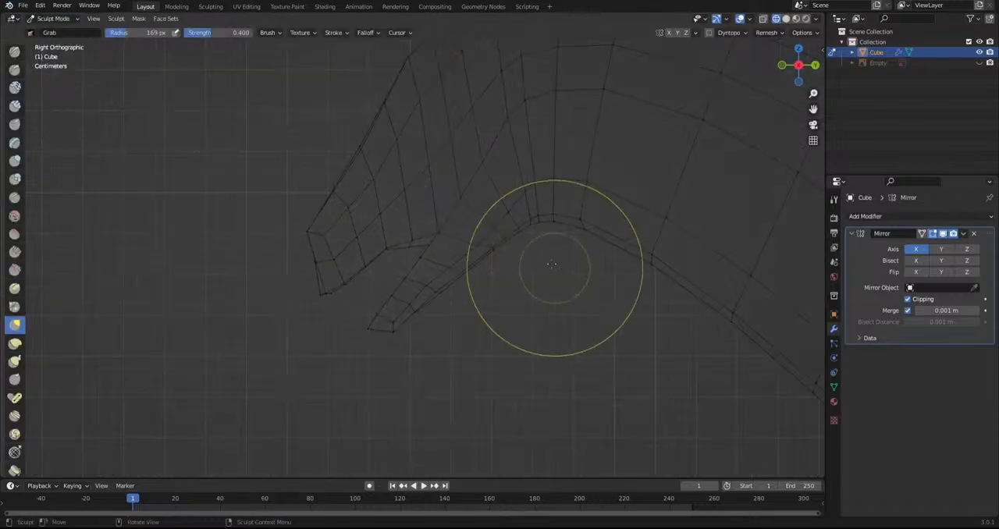
{"action": "left_click", "coordinate": [785, 19]}
{"action": "left_click", "coordinate": [763, 18]}
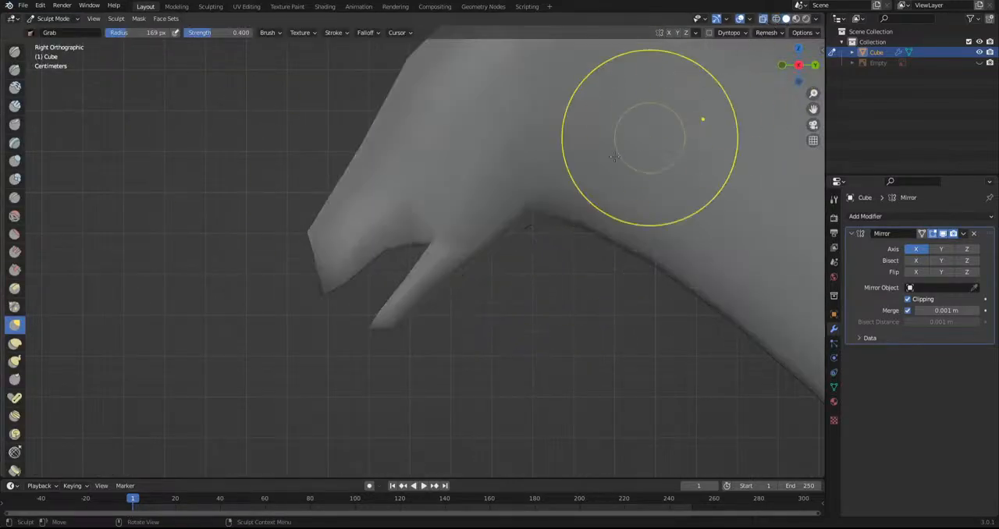
{"action": "left_click", "coordinate": [979, 62]}
{"action": "scroll", "coordinate": [390, 280], "scroll_direction": "up", "scroll_amount": 2}
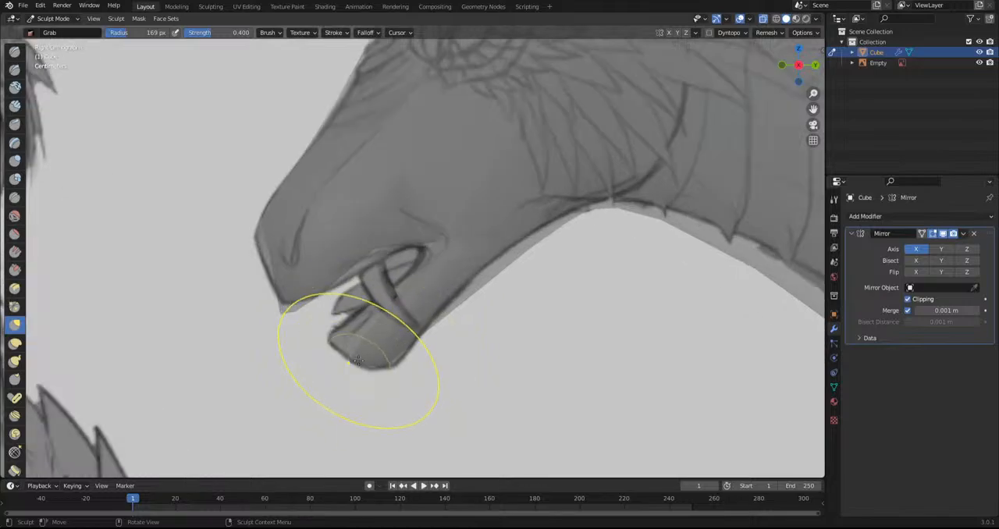
Shape the lower jaw's tip, inner edge and chin to the sketch with the Grab brush
{"action": "mouse_move", "coordinate": [378, 348]}
{"action": "left_mouse_down"}
{"action": "mouse_move", "coordinate": [396, 395]}
{"action": "mouse_move", "coordinate": [408, 356]}
{"action": "mouse_move", "coordinate": [398, 355]}
{"action": "left_mouse_up"}
{"action": "scroll", "coordinate": [348, 376], "scroll_direction": "up", "scroll_amount": 2}
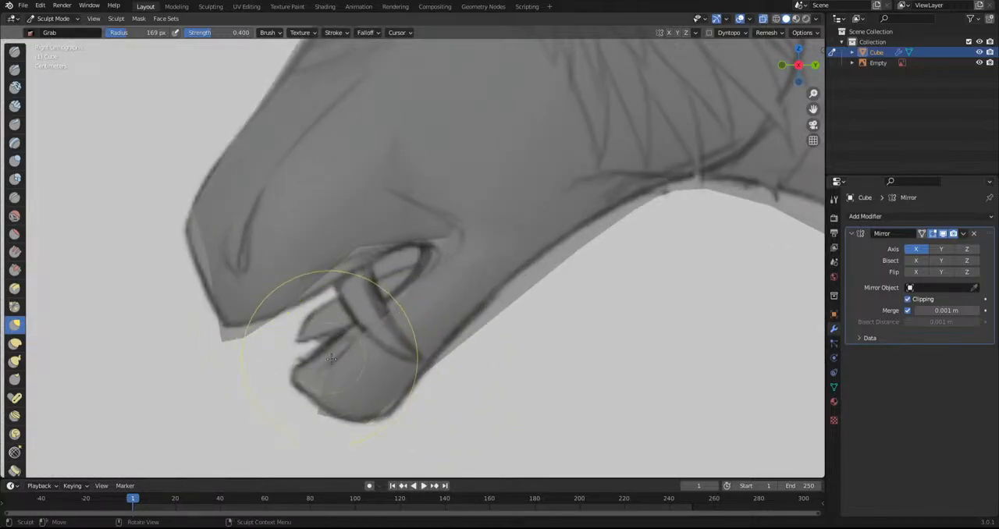
{"action": "mouse_move", "coordinate": [352, 271]}
{"action": "left_mouse_down"}
{"action": "mouse_move", "coordinate": [422, 256]}
{"action": "mouse_move", "coordinate": [367, 301]}
{"action": "left_mouse_up"}
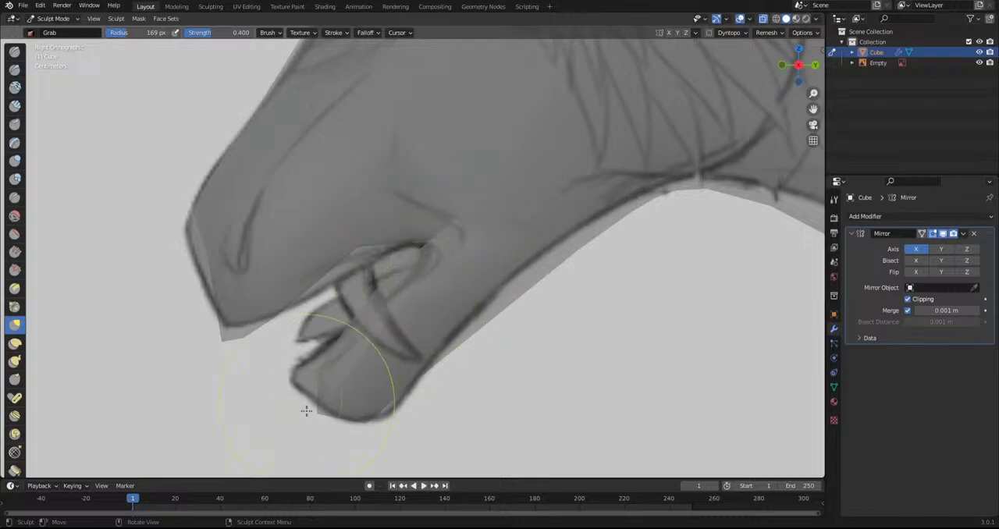
{"action": "left_click_drag", "start_coordinate": [398, 419], "coordinate": [358, 426]}
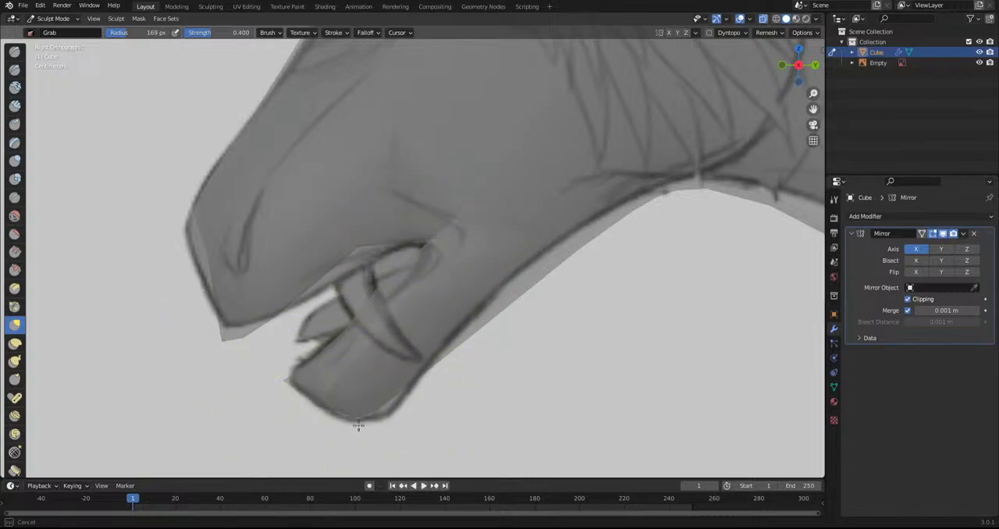
Pull the underside of the jaw and the throat curve up to the sketched outline
{"action": "scroll", "coordinate": [468, 312], "scroll_direction": "down", "scroll_amount": 2}
{"action": "left_click_drag", "start_coordinate": [471, 302], "coordinate": [457, 293]}
{"action": "left_click_drag", "start_coordinate": [484, 234], "coordinate": [487, 231]}
{"action": "left_click_drag", "start_coordinate": [572, 219], "coordinate": [575, 213]}
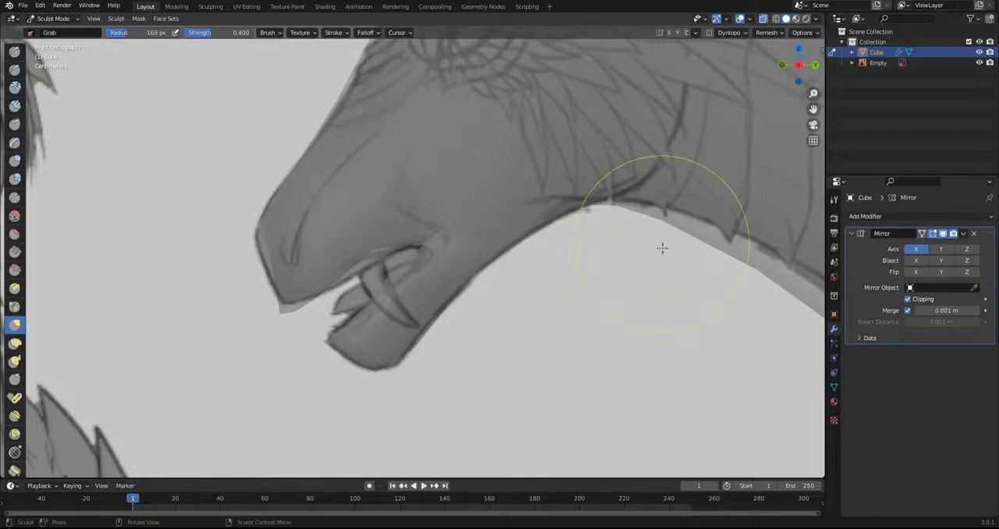
Adjust the front contour of the neck and the forehead profile to the sketch with the Grab brush
{"action": "scroll", "coordinate": [639, 256], "scroll_direction": "down", "scroll_amount": 7}
{"action": "left_click_drag", "start_coordinate": [520, 255], "coordinate": [530, 251]}
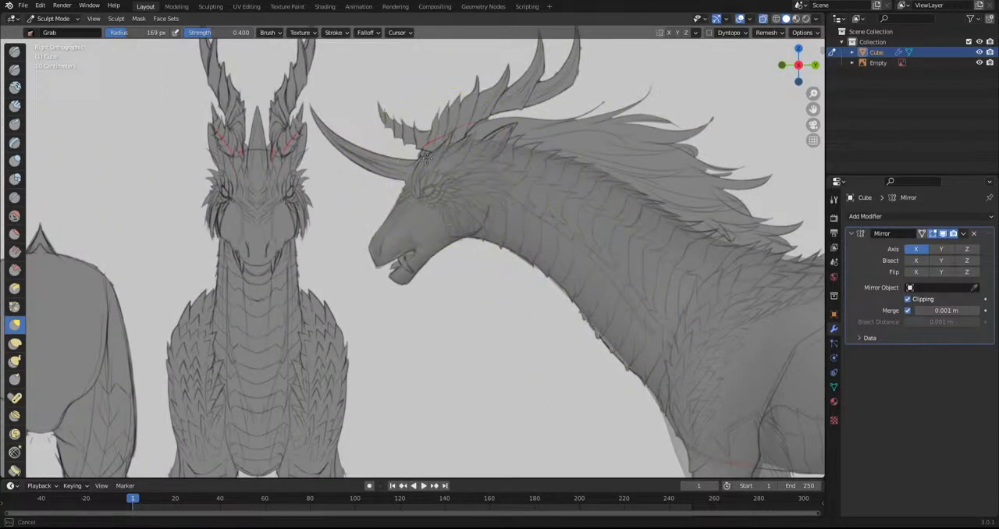
{"action": "scroll", "coordinate": [492, 169], "scroll_direction": "down", "scroll_amount": 7}
{"action": "scroll", "coordinate": [357, 308], "scroll_direction": "up", "scroll_amount": 12}
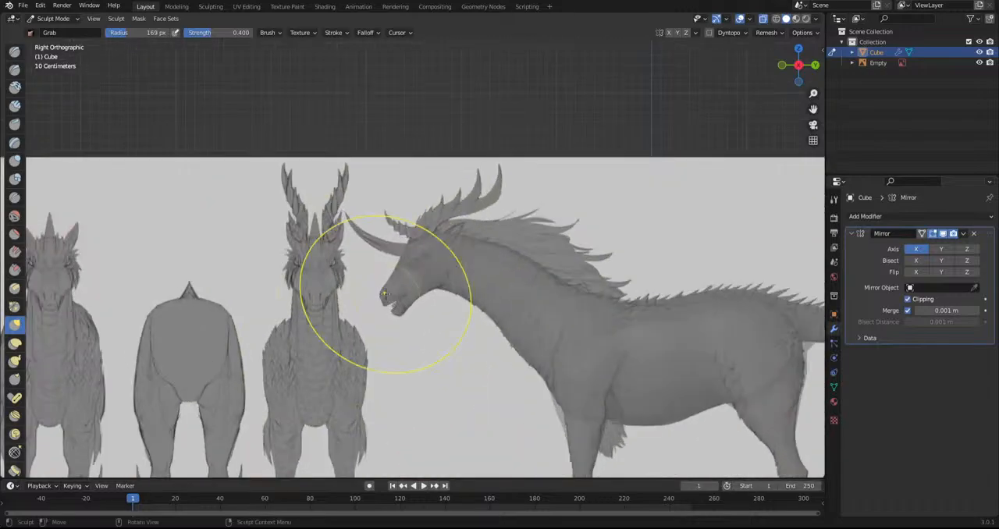
{"action": "left_click_drag", "start_coordinate": [351, 312], "coordinate": [360, 315]}
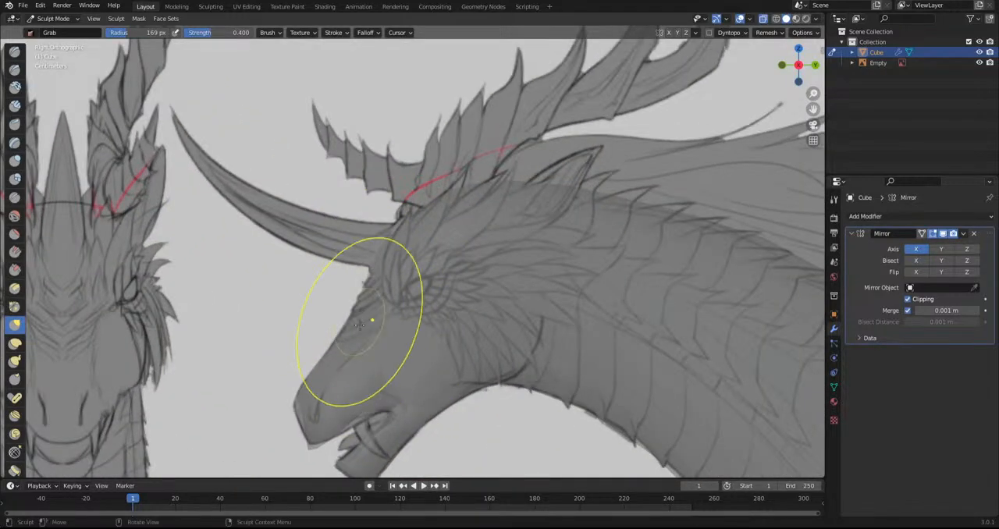
Grab the nose tip, upper lip and rear jawline to match the sketched head profile
{"action": "scroll", "coordinate": [360, 321], "scroll_direction": "up", "scroll_amount": 4}
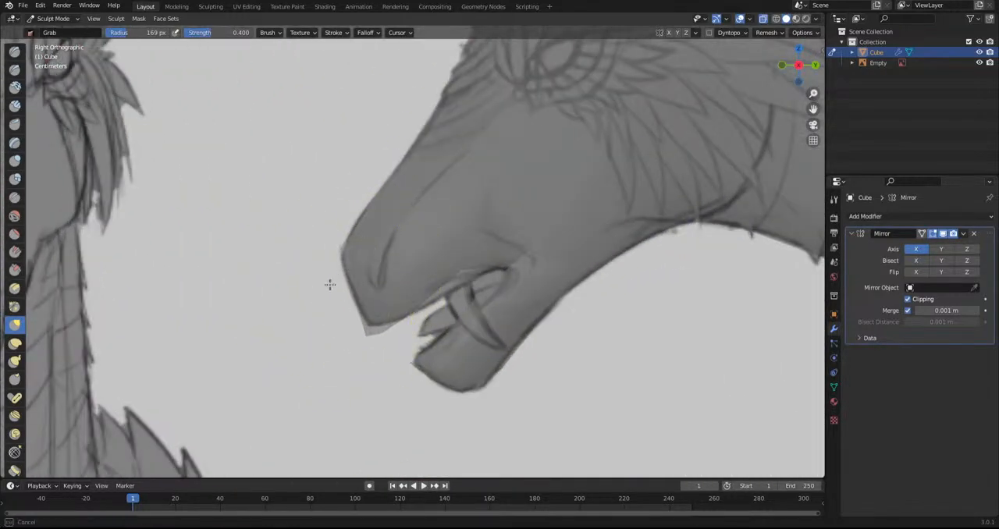
{"action": "mouse_move", "coordinate": [340, 284]}
{"action": "left_mouse_down"}
{"action": "mouse_move", "coordinate": [355, 254]}
{"action": "mouse_move", "coordinate": [323, 244]}
{"action": "left_mouse_up"}
{"action": "scroll", "coordinate": [377, 357], "scroll_direction": "up", "scroll_amount": 2}
{"action": "mouse_move", "coordinate": [345, 368]}
{"action": "left_mouse_down"}
{"action": "mouse_move", "coordinate": [445, 356]}
{"action": "mouse_move", "coordinate": [479, 304]}
{"action": "mouse_move", "coordinate": [486, 314]}
{"action": "left_mouse_up"}
{"action": "left_click_drag", "start_coordinate": [591, 243], "coordinate": [521, 327]}
{"action": "scroll", "coordinate": [554, 245], "scroll_direction": "down", "scroll_amount": 4}
{"action": "middle_click_drag", "start_coordinate": [567, 241], "coordinate": [501, 345], "text": "shift"}
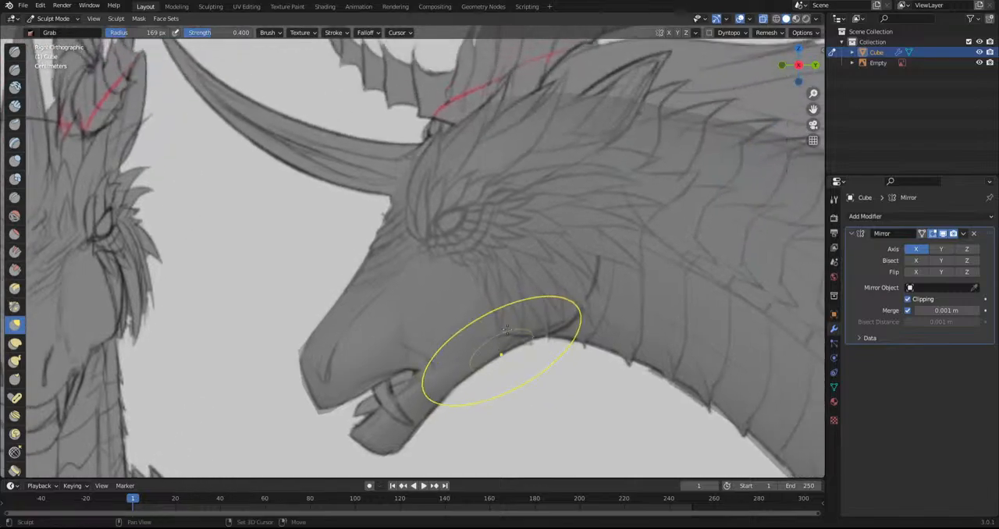
Pull the centre of the lower jaw downward in the front wireframe view with the Grab brush
{"action": "left_click", "coordinate": [776, 21]}
{"action": "middle_click_drag", "start_coordinate": [659, 192], "coordinate": [596, 208], "text": "shift"}
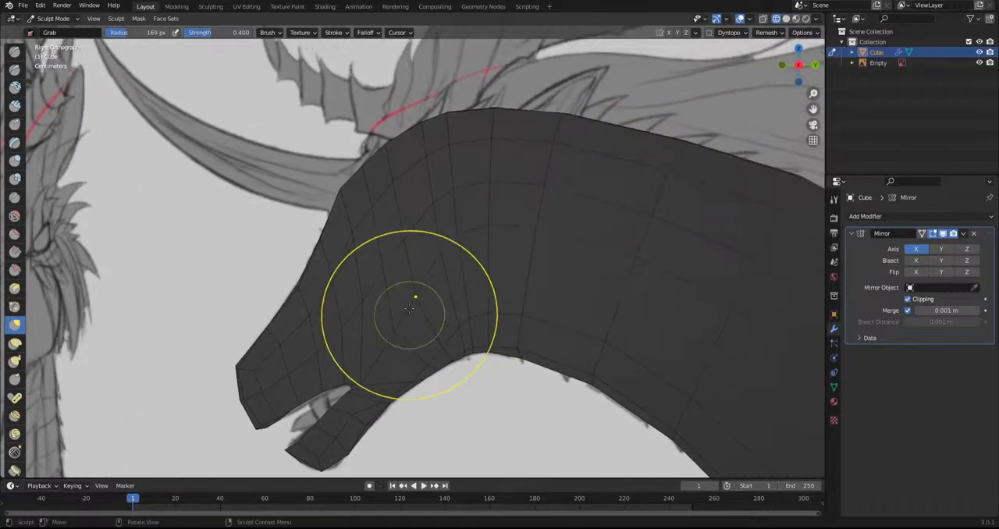
{"action": "left_click_drag", "start_coordinate": [471, 203], "coordinate": [471, 271]}
{"action": "scroll", "coordinate": [471, 271], "scroll_direction": "down", "scroll_amount": 2}
{"action": "mouse_move", "coordinate": [471, 273]}
{"action": "middle_mouse_down"}
{"action": "mouse_move", "coordinate": [435, 167]}
{"action": "mouse_move", "coordinate": [426, 243]}
{"action": "middle_mouse_up"}
{"action": "left_click_drag", "start_coordinate": [426, 243], "coordinate": [398, 198]}
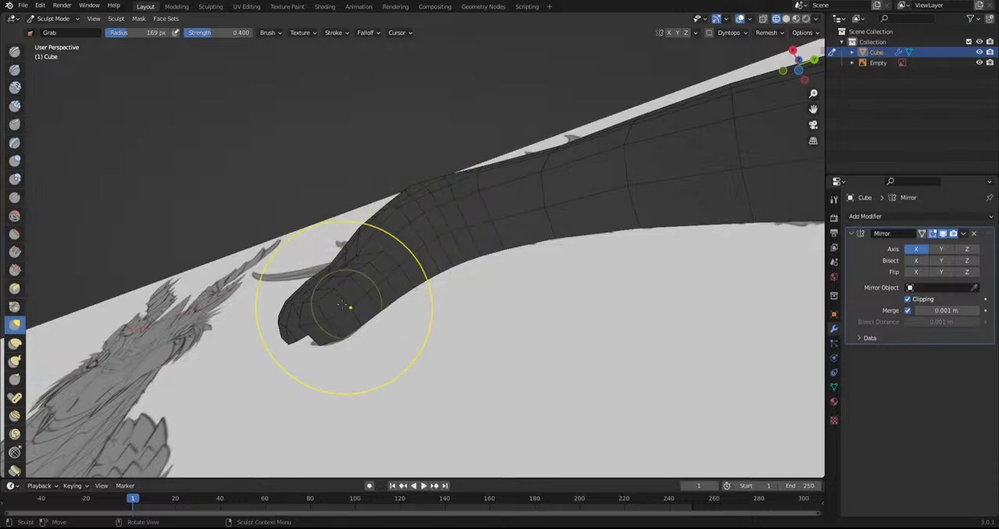
{"action": "key", "text": "KP_1"}
{"action": "scroll", "coordinate": [434, 345], "scroll_direction": "up", "scroll_amount": 3}
{"action": "scroll", "coordinate": [434, 344], "scroll_direction": "up", "scroll_amount": 1}
{"action": "middle_click_drag", "start_coordinate": [412, 423], "coordinate": [412, 314], "text": "shift"}
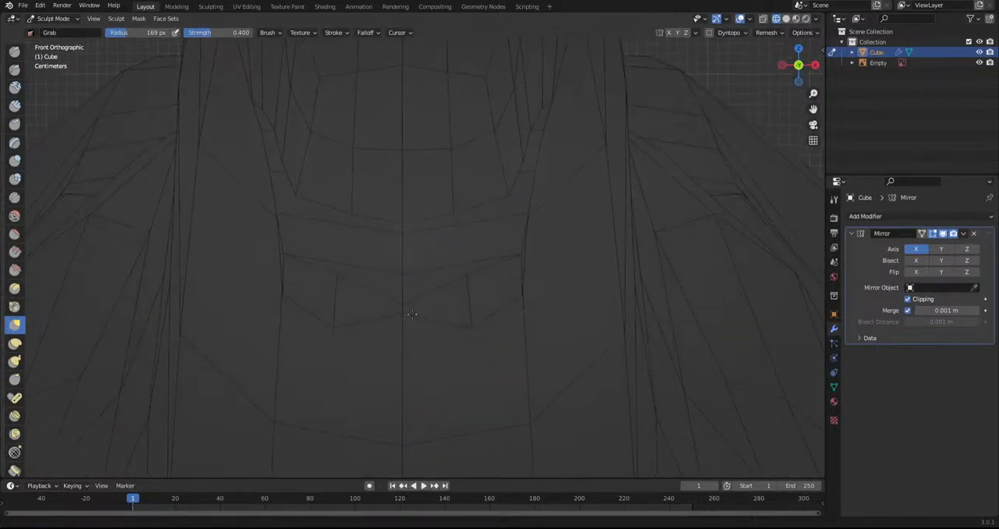
{"action": "left_click_drag", "start_coordinate": [395, 301], "coordinate": [408, 376]}
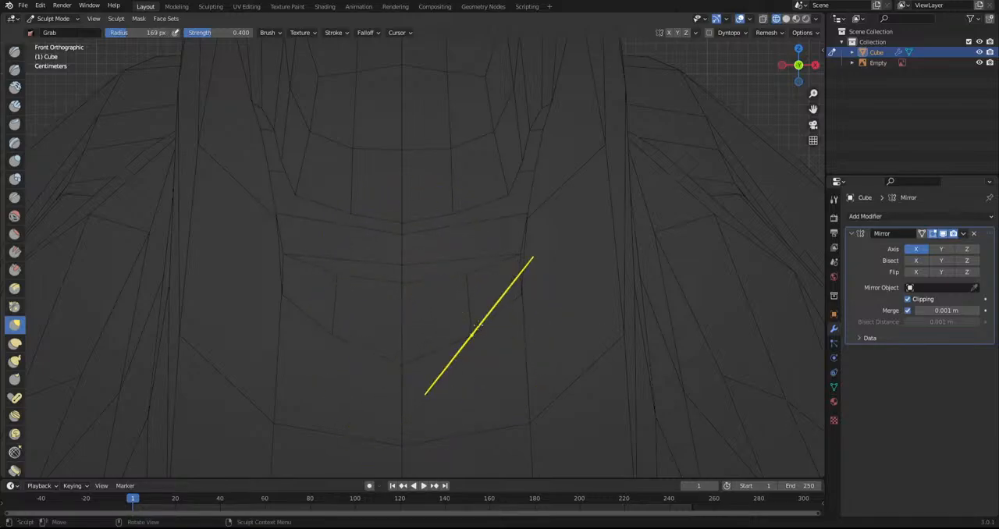
Examine the head and lower jaw from several angles and return to the right side view
{"action": "scroll", "coordinate": [484, 281], "scroll_direction": "down", "scroll_amount": 3}
{"action": "mouse_move", "coordinate": [464, 226]}
{"action": "middle_mouse_down"}
{"action": "mouse_move", "coordinate": [468, 312]}
{"action": "mouse_move", "coordinate": [447, 370]}
{"action": "mouse_move", "coordinate": [519, 285]}
{"action": "mouse_move", "coordinate": [423, 279]}
{"action": "middle_mouse_up"}
{"action": "scroll", "coordinate": [447, 370], "scroll_direction": "down", "scroll_amount": 5}
{"action": "scroll", "coordinate": [399, 239], "scroll_direction": "up", "scroll_amount": 3}
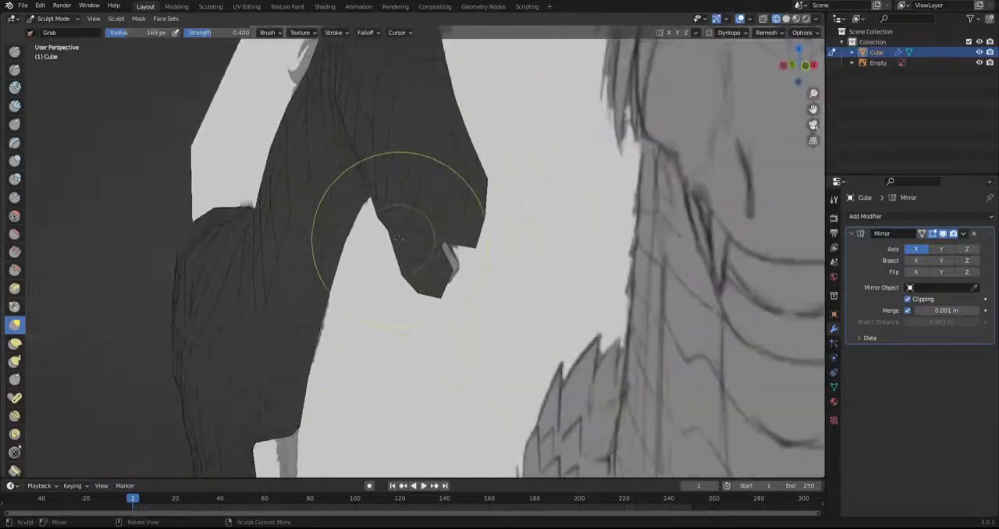
{"action": "mouse_move", "coordinate": [397, 205]}
{"action": "middle_mouse_down"}
{"action": "mouse_move", "coordinate": [437, 273]}
{"action": "mouse_move", "coordinate": [457, 223]}
{"action": "mouse_move", "coordinate": [447, 225]}
{"action": "mouse_move", "coordinate": [422, 187]}
{"action": "mouse_move", "coordinate": [424, 167]}
{"action": "mouse_move", "coordinate": [430, 213]}
{"action": "middle_mouse_up"}
{"action": "left_click_drag", "start_coordinate": [459, 217], "coordinate": [466, 198]}
{"action": "left_click_drag", "start_coordinate": [482, 185], "coordinate": [502, 183]}
{"action": "key", "text": "KP_3"}
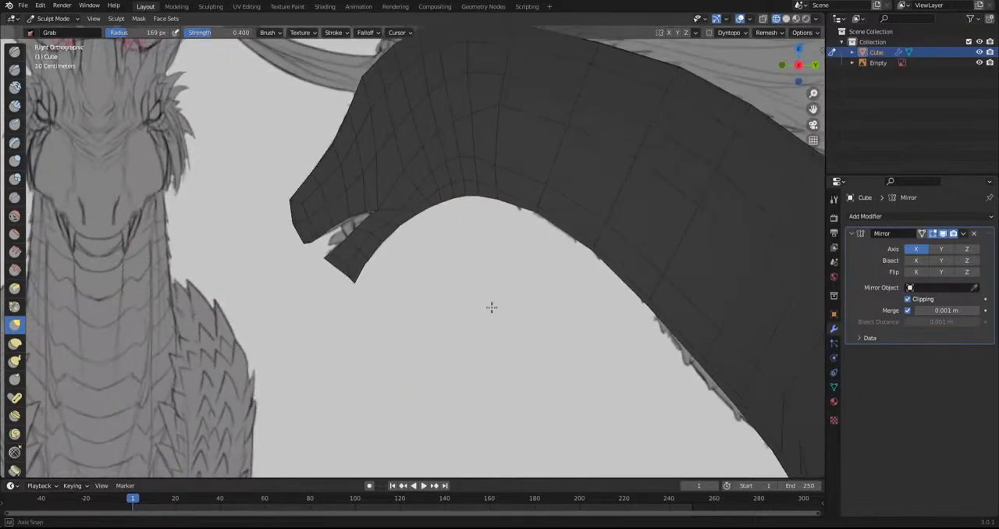
Select the faces over the sketched eye in Edit Mode and inset them
{"action": "scroll", "coordinate": [473, 344], "scroll_direction": "up", "scroll_amount": 3}
{"action": "left_click", "coordinate": [762, 19]}
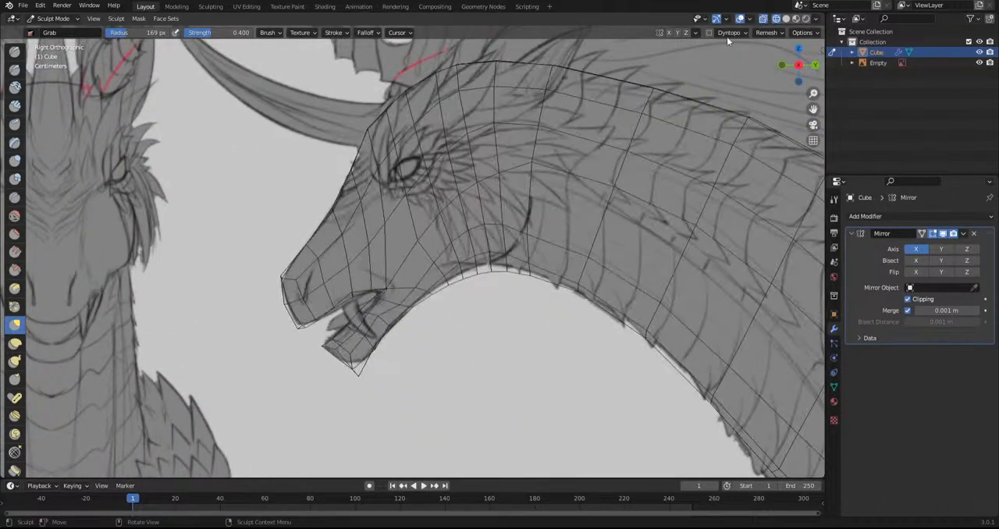
{"action": "left_click", "coordinate": [53, 18]}
{"action": "left_click", "coordinate": [48, 46]}
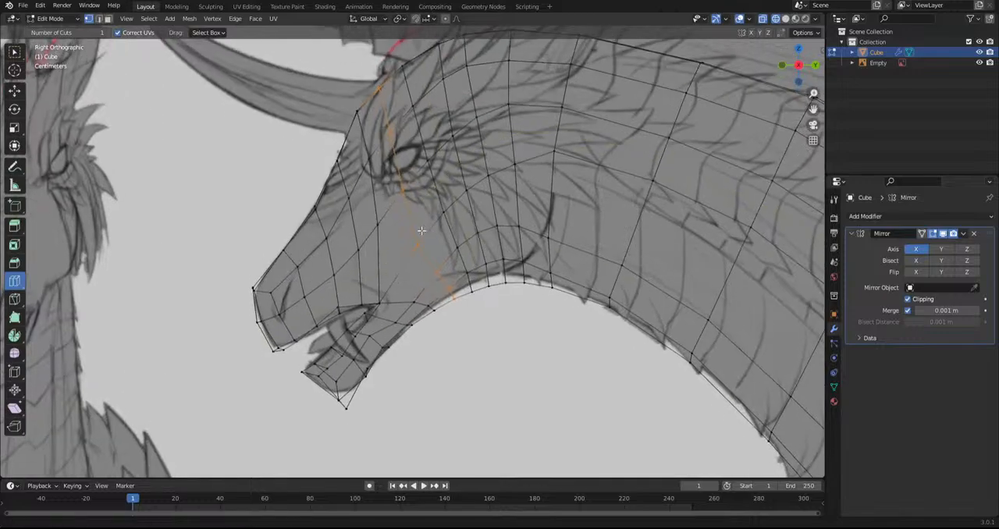
{"action": "left_click", "coordinate": [17, 53]}
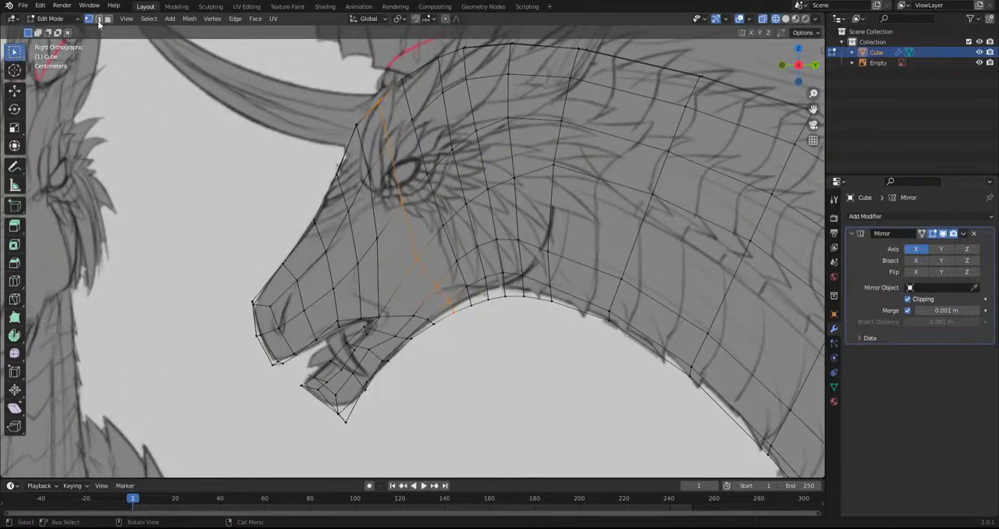
{"action": "left_click", "coordinate": [392, 179]}
{"action": "left_click", "coordinate": [425, 196], "text": "shift"}
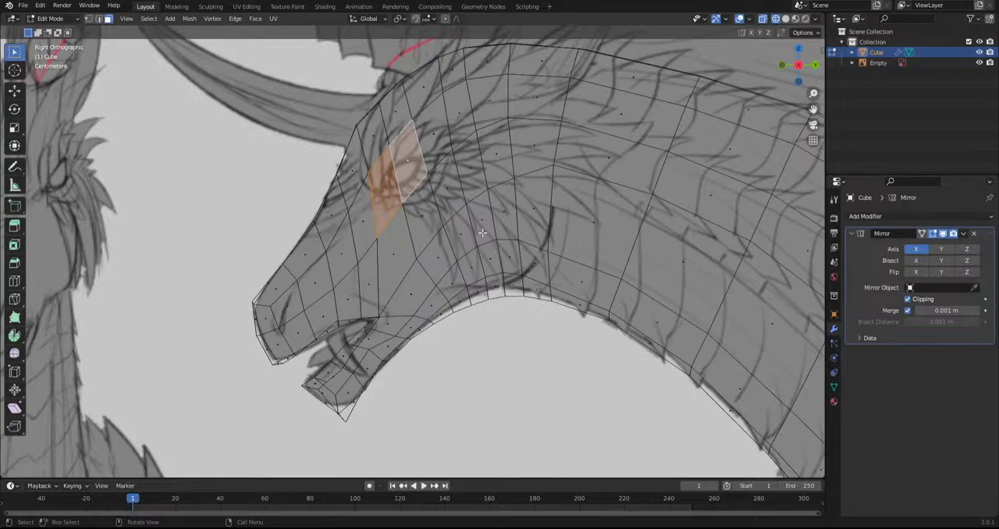
{"action": "key", "text": "i"}
{"action": "left_click", "coordinate": [561, 250]}
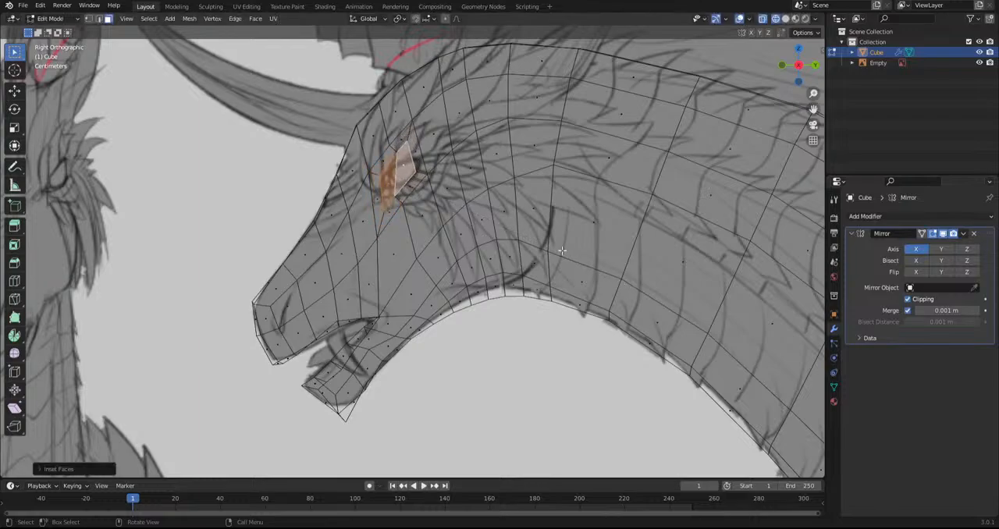
Smooth the face ring around the eye, inset the inner eye faces again and smooth the new ring
{"action": "left_click", "coordinate": [423, 174], "text": "alt"}
{"action": "left_click_drag", "start_coordinate": [382, 170], "coordinate": [617, 209]}
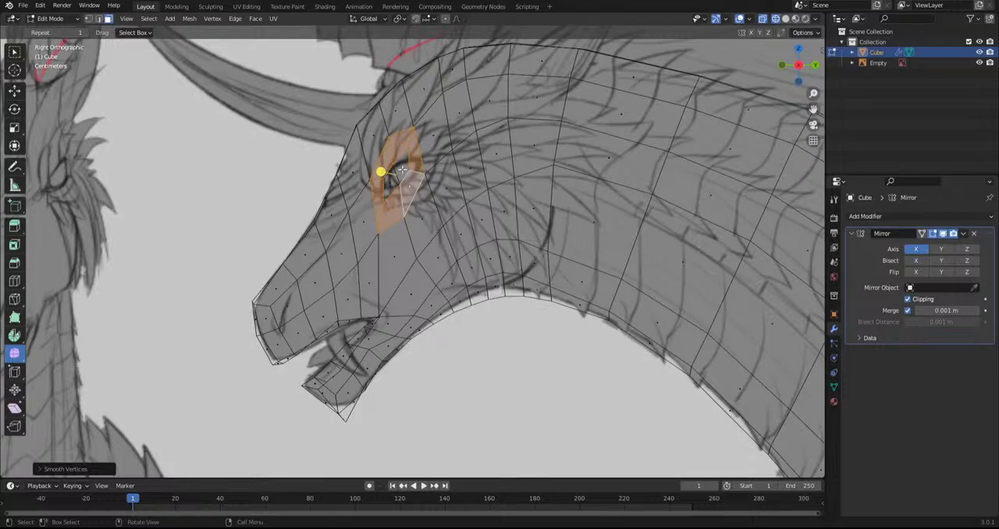
{"action": "left_click", "coordinate": [401, 168], "text": "shift"}
{"action": "key", "text": "i"}
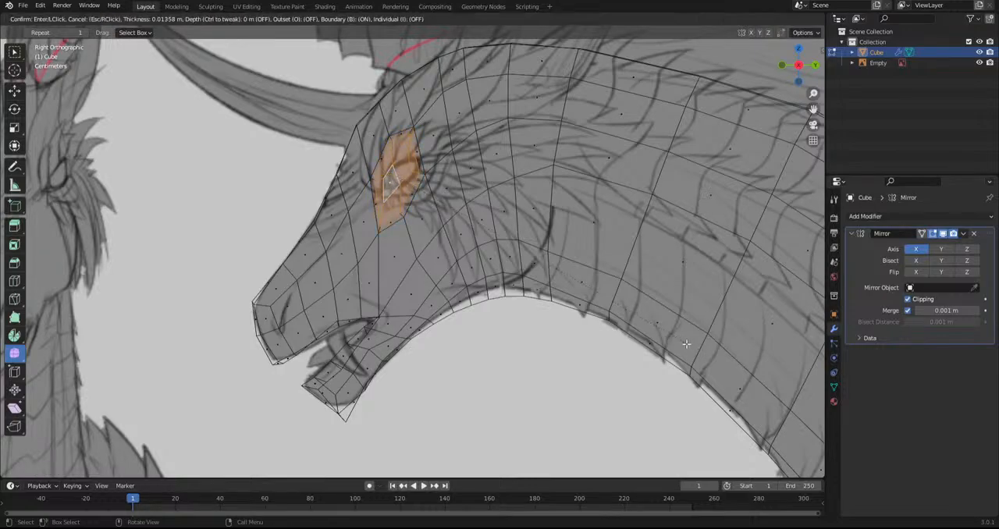
{"action": "left_click", "coordinate": [371, 198]}
{"action": "left_click_drag", "start_coordinate": [379, 172], "coordinate": [552, 210]}
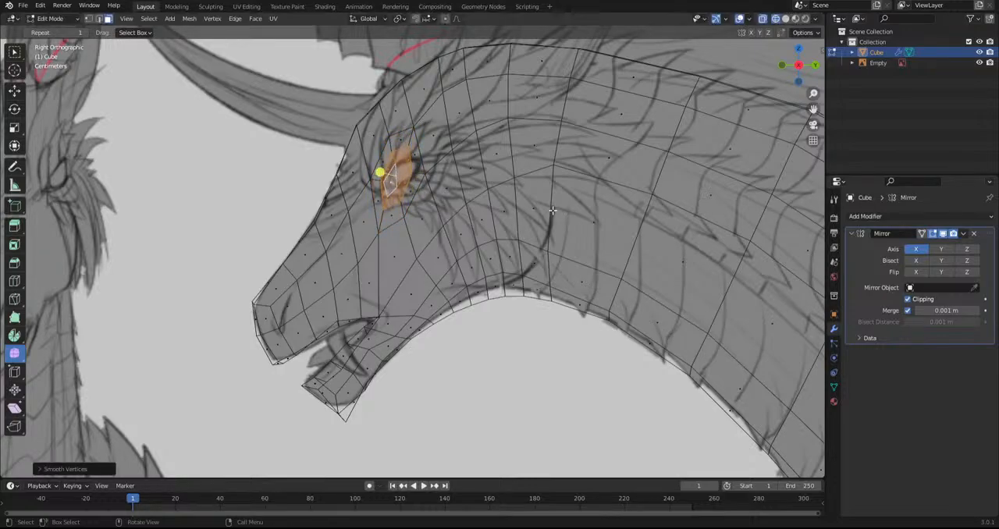
Smooth the outer face ring of the eye and rescale the eye faces
{"action": "scroll", "coordinate": [552, 210], "scroll_direction": "up", "scroll_amount": 2}
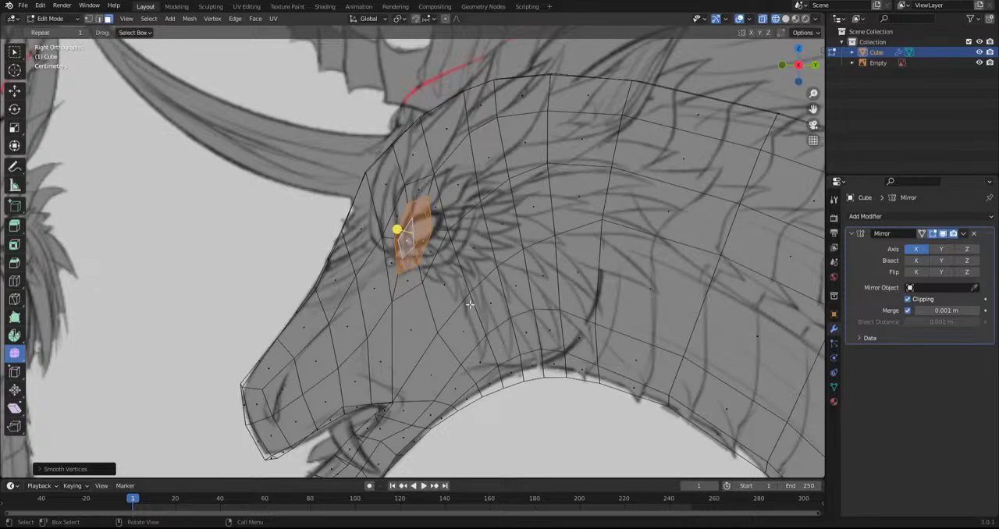
{"action": "left_click", "coordinate": [418, 272], "text": "alt+shift"}
{"action": "left_click_drag", "start_coordinate": [398, 229], "coordinate": [517, 242]}
{"action": "left_click", "coordinate": [445, 232], "text": "alt+shift"}
{"action": "scroll", "coordinate": [455, 301], "scroll_direction": "down", "scroll_amount": 1}
{"action": "key", "text": "s"}
{"action": "left_click", "coordinate": [626, 290]}
Reposition the eye faces against the side of the head in the front view and smooth them
{"action": "middle_click_drag", "start_coordinate": [626, 290], "coordinate": [507, 298], "text": "alt"}
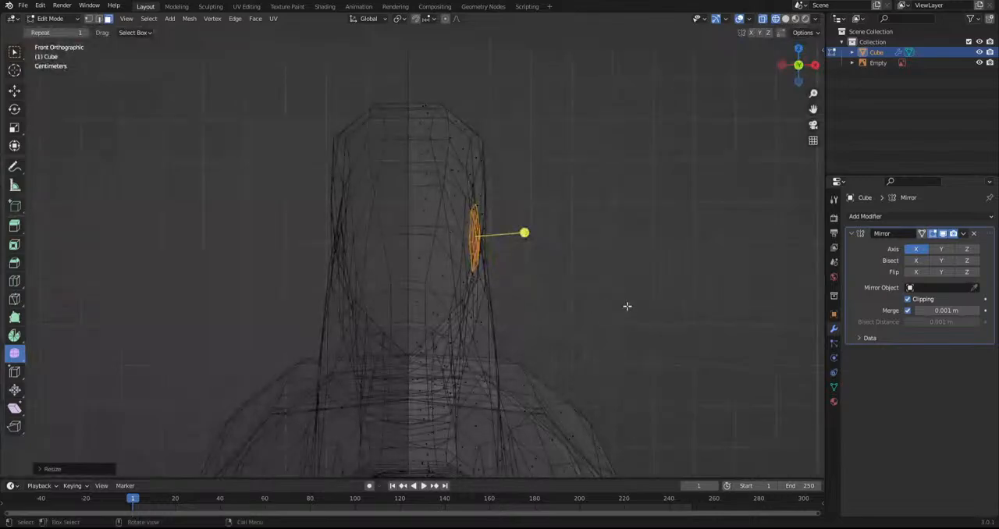
{"action": "key", "text": "ctrl+z"}
{"action": "key", "text": "g"}
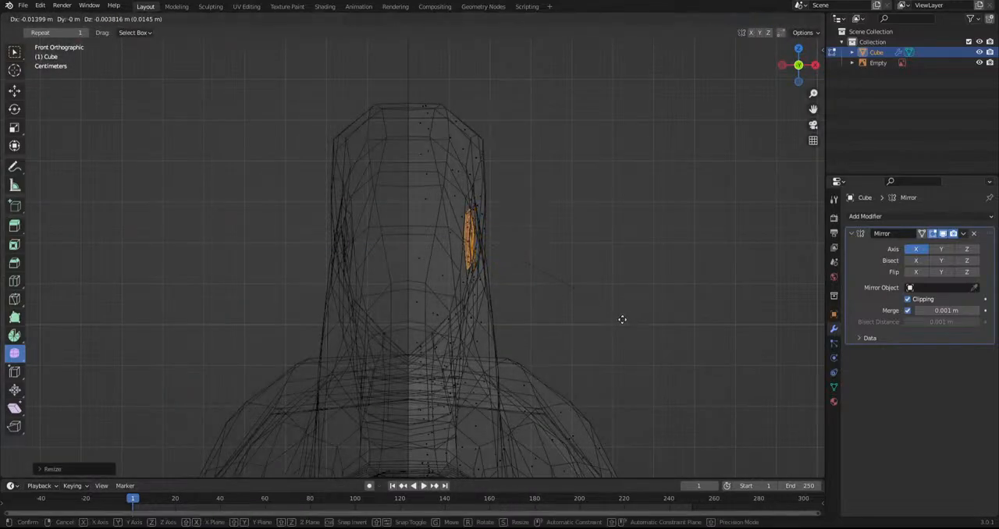
{"action": "left_click", "coordinate": [622, 319]}
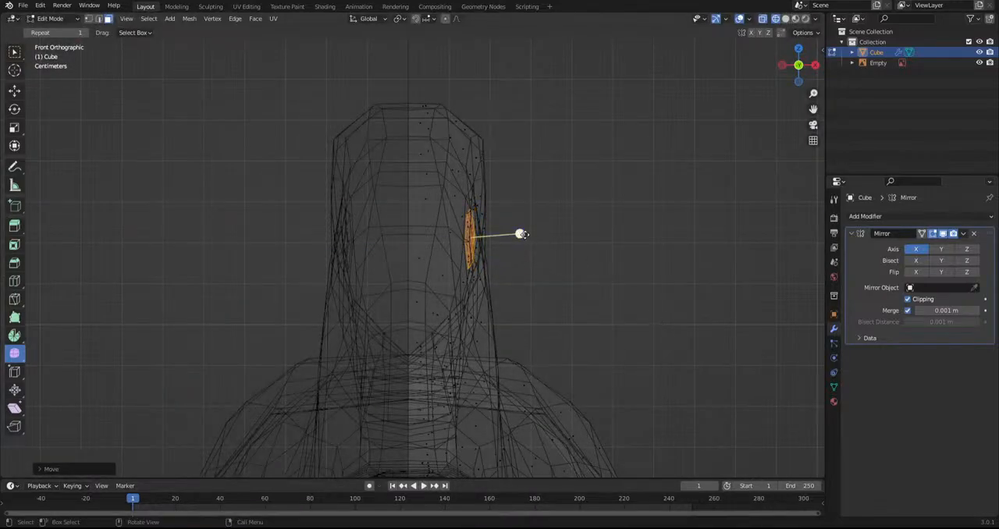
{"action": "left_click_drag", "start_coordinate": [594, 258], "coordinate": [595, 263]}
{"action": "scroll", "coordinate": [595, 280], "scroll_direction": "up", "scroll_amount": 3}
{"action": "key", "text": "g"}
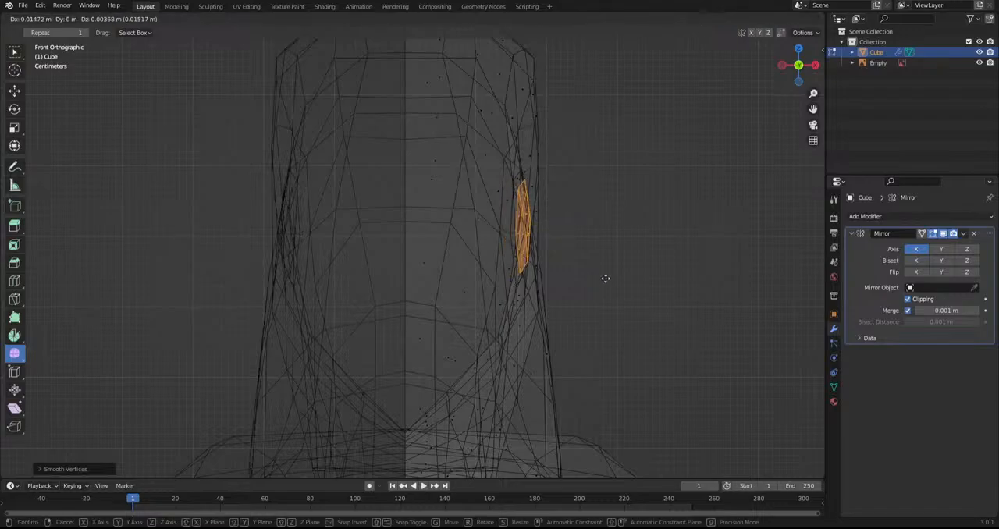
{"action": "left_click", "coordinate": [610, 278]}
{"action": "key", "text": "g"}
{"action": "left_click", "coordinate": [629, 288]}
Extrude the eye faces, scale the extrusion and move it inward to form the socket
{"action": "key", "text": "e"}
{"action": "left_click", "coordinate": [629, 289]}
{"action": "key", "text": "s"}
{"action": "left_click", "coordinate": [639, 291]}
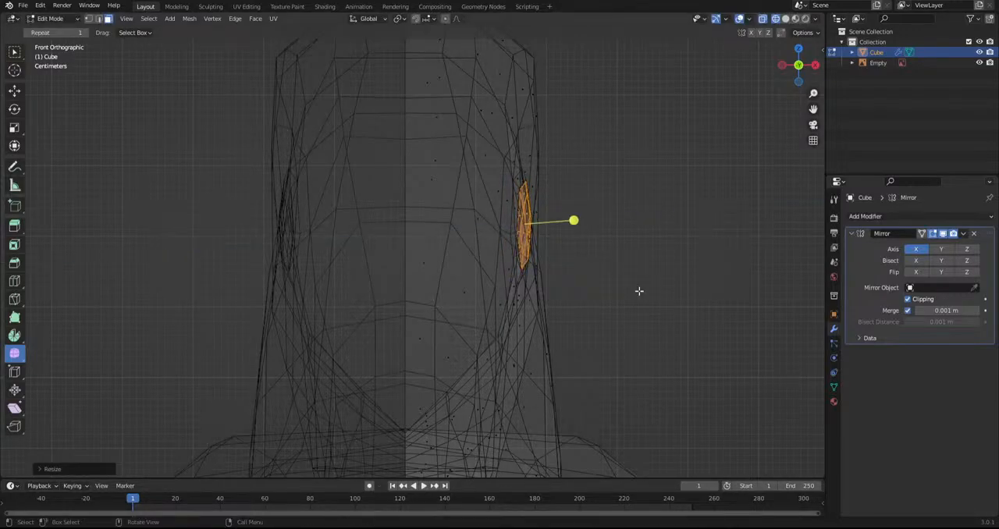
{"action": "key", "text": "g"}
{"action": "left_click", "coordinate": [617, 291]}
{"action": "middle_click_drag", "start_coordinate": [604, 264], "coordinate": [471, 267]}
Grab the mesh around the eye and upper cheek in Sculpt Mode to follow the sketched eye
{"action": "left_click", "coordinate": [69, 19]}
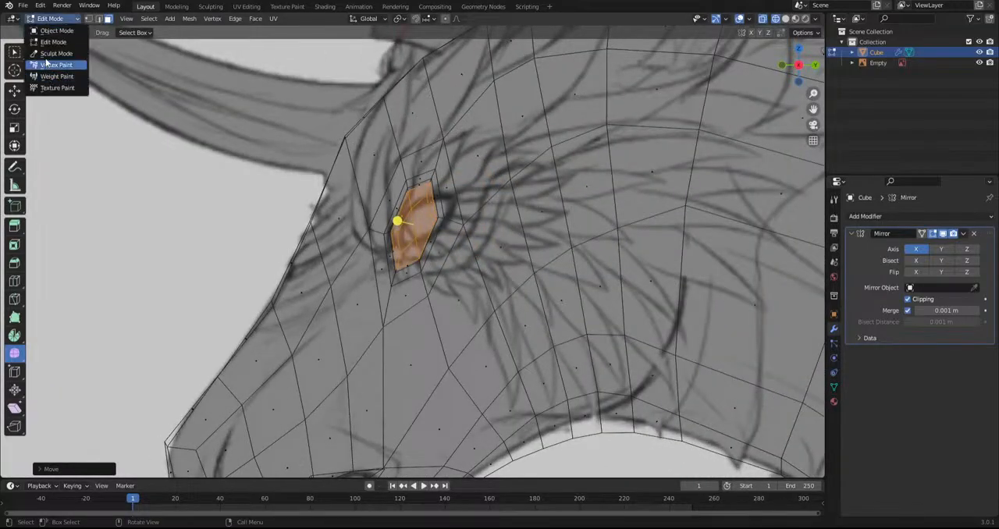
{"action": "left_click", "coordinate": [54, 65]}
{"action": "left_click_drag", "start_coordinate": [464, 240], "coordinate": [515, 282]}
{"action": "left_click_drag", "start_coordinate": [425, 256], "coordinate": [438, 267]}
{"action": "left_click_drag", "start_coordinate": [448, 144], "coordinate": [462, 160]}
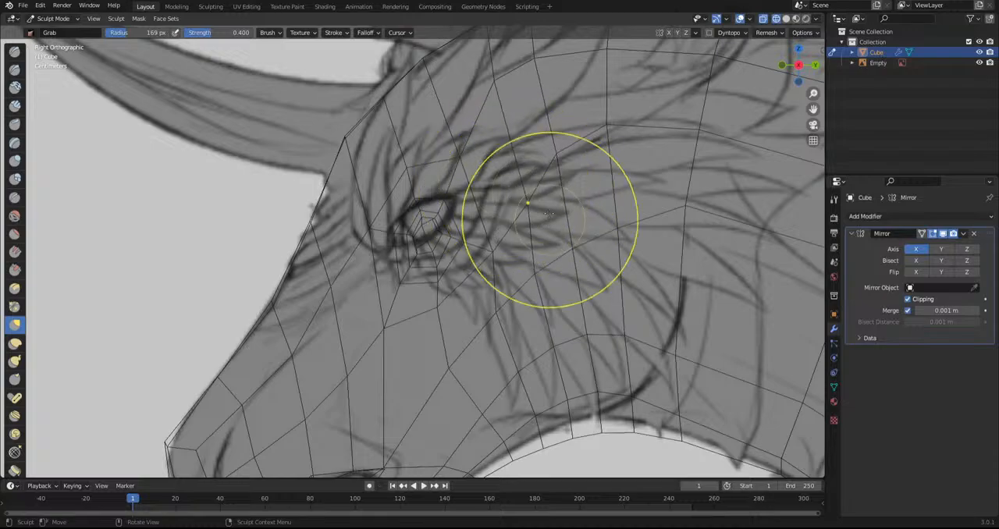
{"action": "left_click_drag", "start_coordinate": [600, 117], "coordinate": [577, 213]}
{"action": "left_click_drag", "start_coordinate": [618, 162], "coordinate": [609, 203]}
Turn off X-ray in solid shading and reshape the eye opening with the Grab brush
{"action": "left_click", "coordinate": [785, 21]}
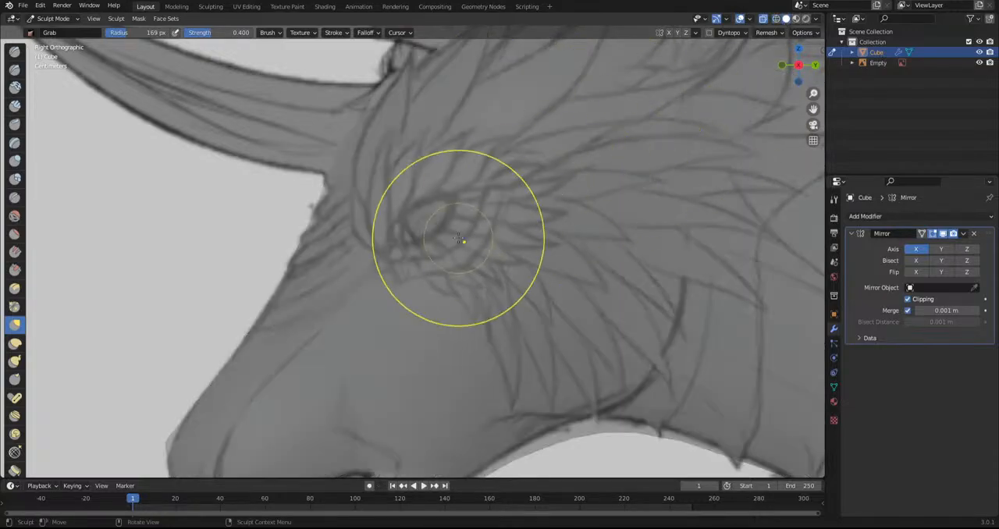
{"action": "left_click", "coordinate": [777, 20]}
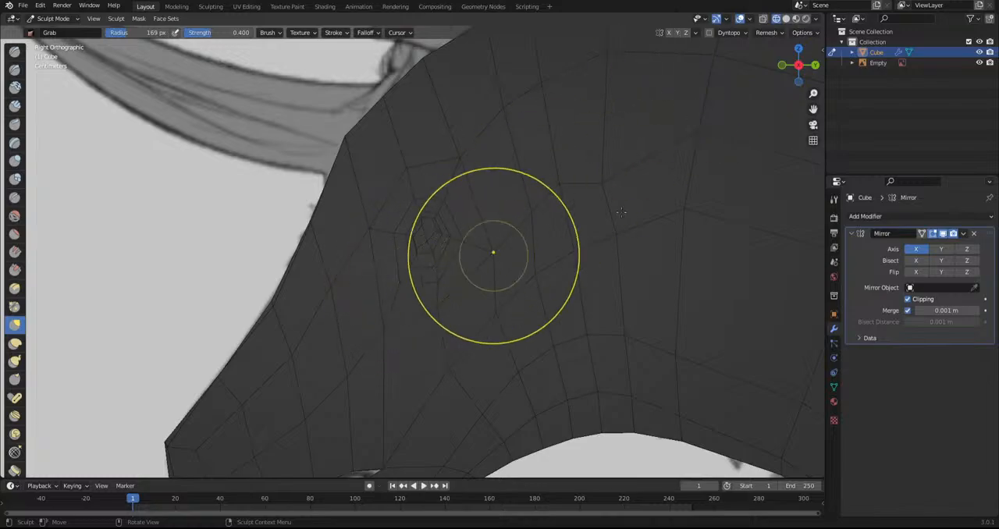
{"action": "left_click", "coordinate": [785, 18]}
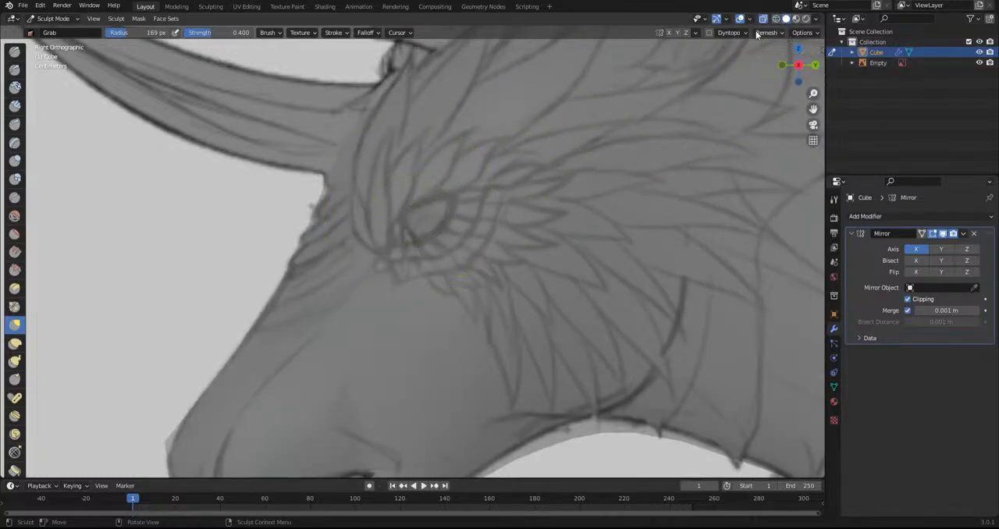
{"action": "left_click", "coordinate": [763, 18]}
{"action": "scroll", "coordinate": [439, 239], "scroll_direction": "up", "scroll_amount": 4}
{"action": "mouse_move", "coordinate": [401, 265]}
{"action": "left_mouse_down"}
{"action": "mouse_move", "coordinate": [408, 230]}
{"action": "mouse_move", "coordinate": [458, 222]}
{"action": "left_mouse_up"}
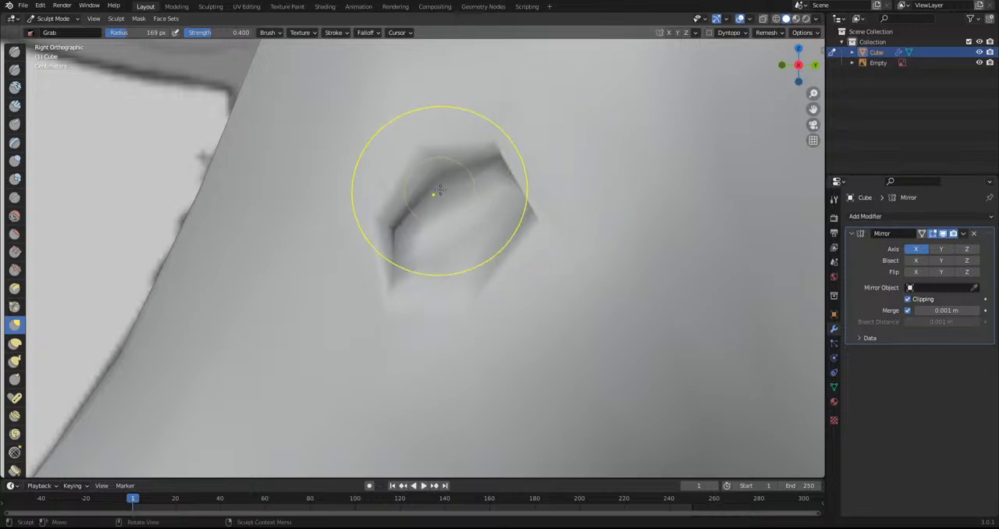
Move the inner eye faces deeper into the head from the front in Edit Mode
{"action": "scroll", "coordinate": [467, 241], "scroll_direction": "down", "scroll_amount": 6}
{"action": "mouse_move", "coordinate": [458, 286]}
{"action": "middle_mouse_down"}
{"action": "mouse_move", "coordinate": [531, 272]}
{"action": "mouse_move", "coordinate": [506, 281]}
{"action": "mouse_move", "coordinate": [546, 294]}
{"action": "middle_mouse_up"}
{"action": "scroll", "coordinate": [531, 272], "scroll_direction": "up", "scroll_amount": 4}
{"action": "left_click", "coordinate": [53, 19]}
{"action": "left_click", "coordinate": [52, 42]}
{"action": "key", "text": "g"}
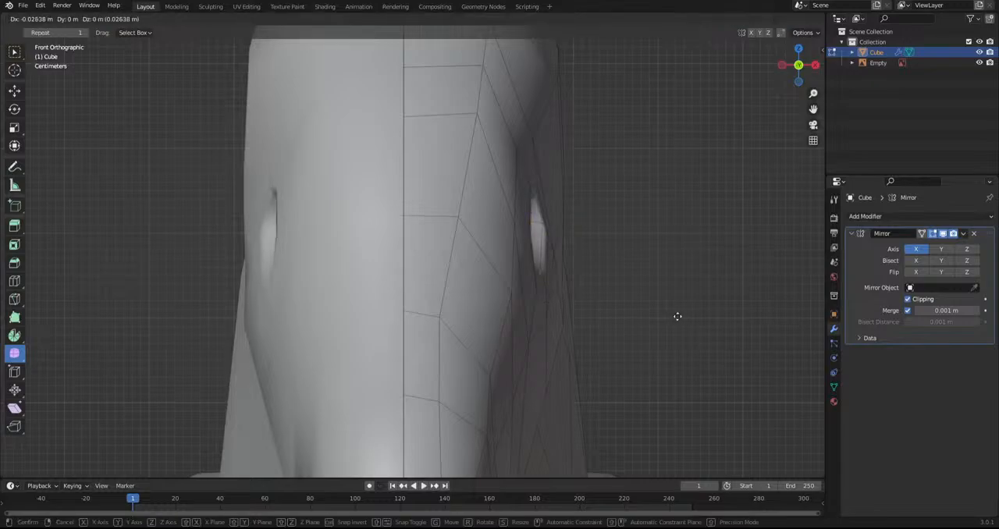
{"action": "left_click", "coordinate": [654, 317]}
Smooth the inner eye faces, then scale and reposition them within the socket in the side view
{"action": "scroll", "coordinate": [547, 314], "scroll_direction": "down", "scroll_amount": 4}
{"action": "middle_click_drag", "start_coordinate": [437, 312], "coordinate": [367, 263]}
{"action": "scroll", "coordinate": [433, 260], "scroll_direction": "up", "scroll_amount": 3}
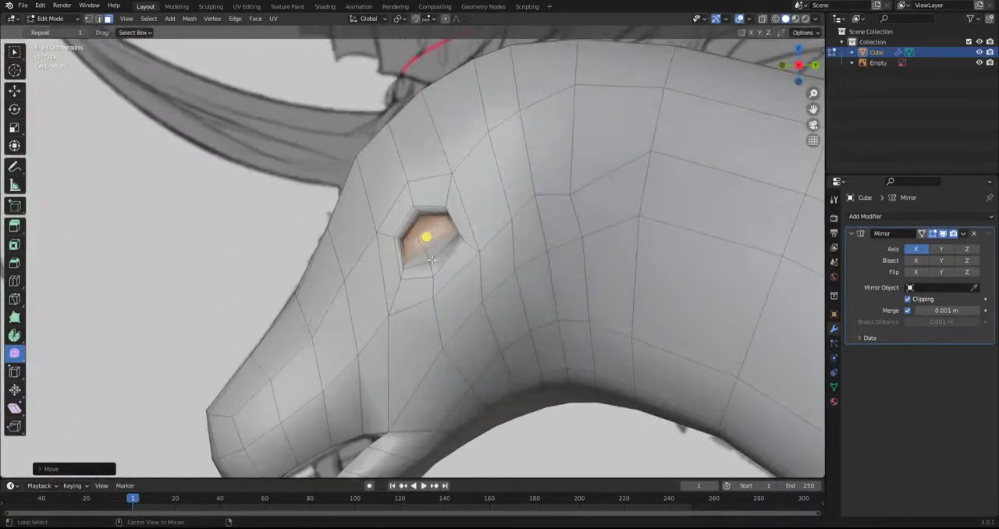
{"action": "left_click_drag", "start_coordinate": [422, 259], "coordinate": [599, 263]}
{"action": "key", "text": "s"}
{"action": "left_click", "coordinate": [690, 311]}
{"action": "key", "text": "g"}
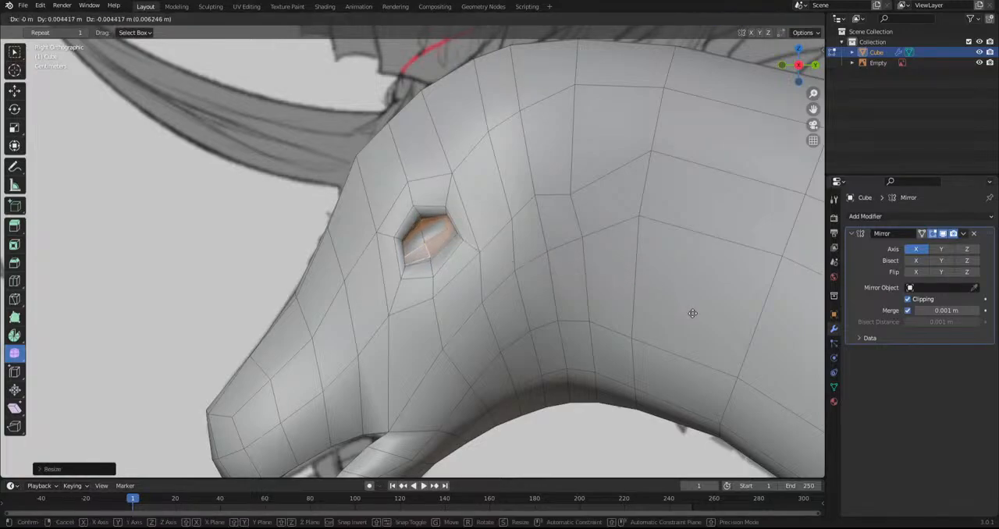
{"action": "left_click", "coordinate": [692, 313]}
Add a loop cut running lengthwise along the head and neck through the eye
{"action": "left_click", "coordinate": [14, 281]}
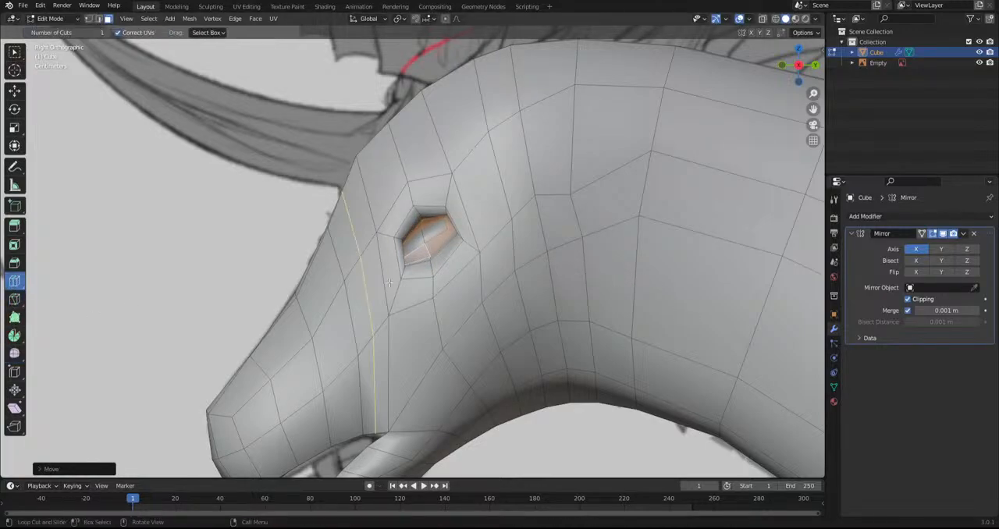
{"action": "left_click", "coordinate": [386, 282]}
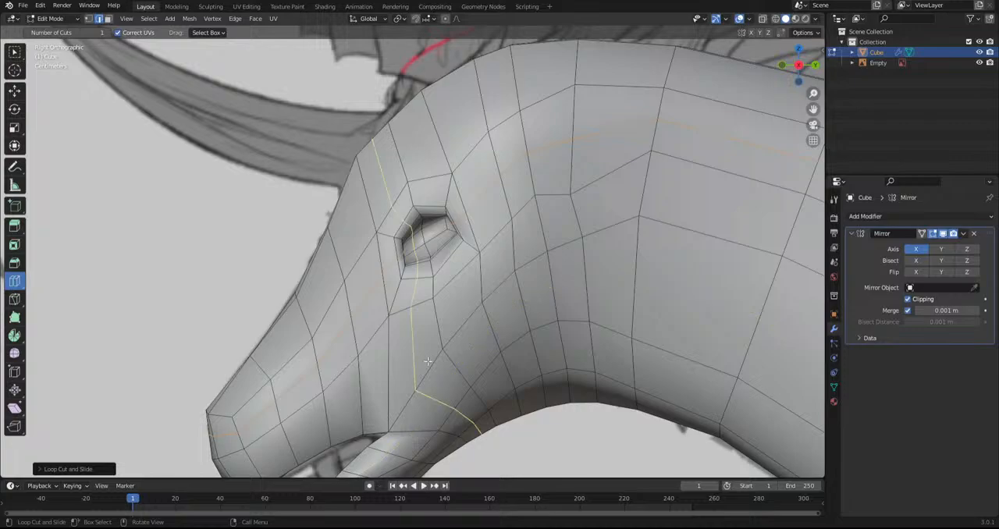
{"action": "scroll", "coordinate": [428, 361], "scroll_direction": "down", "scroll_amount": 5}
{"action": "scroll", "coordinate": [329, 205], "scroll_direction": "up", "scroll_amount": 2}
{"action": "left_click", "coordinate": [15, 53]}
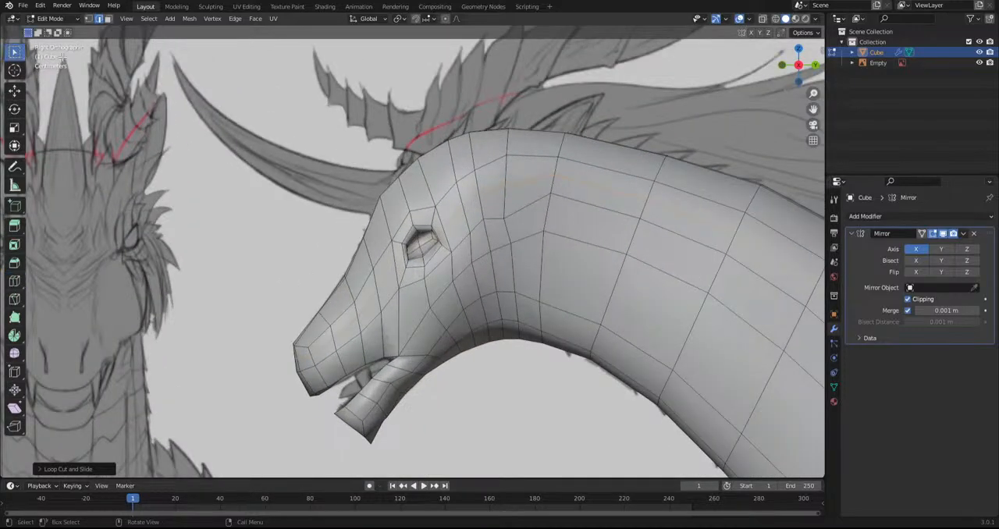
Grab the front and rear edges of the eye opening in Sculpt Mode to refine its shape
{"action": "left_click", "coordinate": [61, 22]}
{"action": "left_click", "coordinate": [55, 54]}
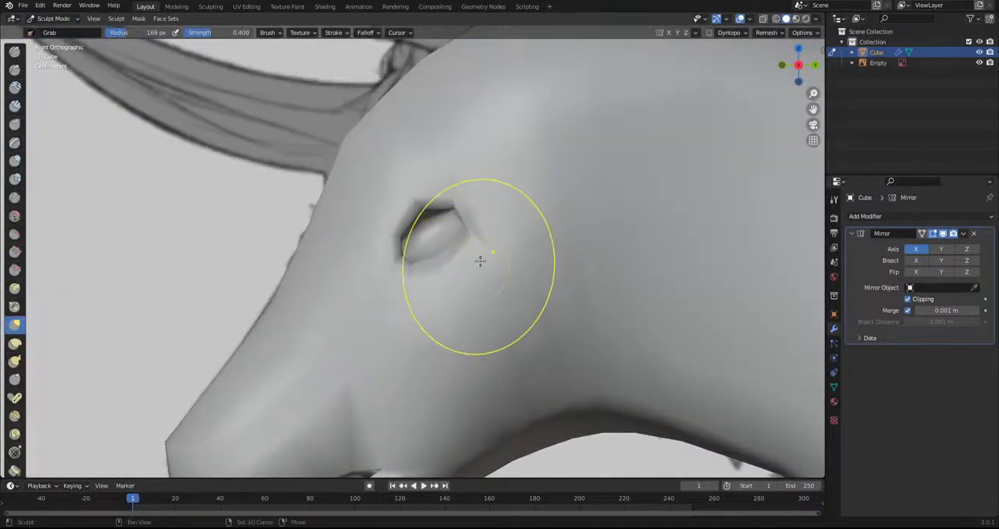
{"action": "left_click_drag", "start_coordinate": [426, 226], "coordinate": [396, 205]}
{"action": "mouse_move", "coordinate": [426, 242]}
{"action": "left_mouse_down"}
{"action": "mouse_move", "coordinate": [442, 268]}
{"action": "mouse_move", "coordinate": [461, 248]}
{"action": "left_mouse_up"}
Align the eye's outline with the sketch in X-ray wireframe view using the Grab brush
{"action": "left_click", "coordinate": [775, 19]}
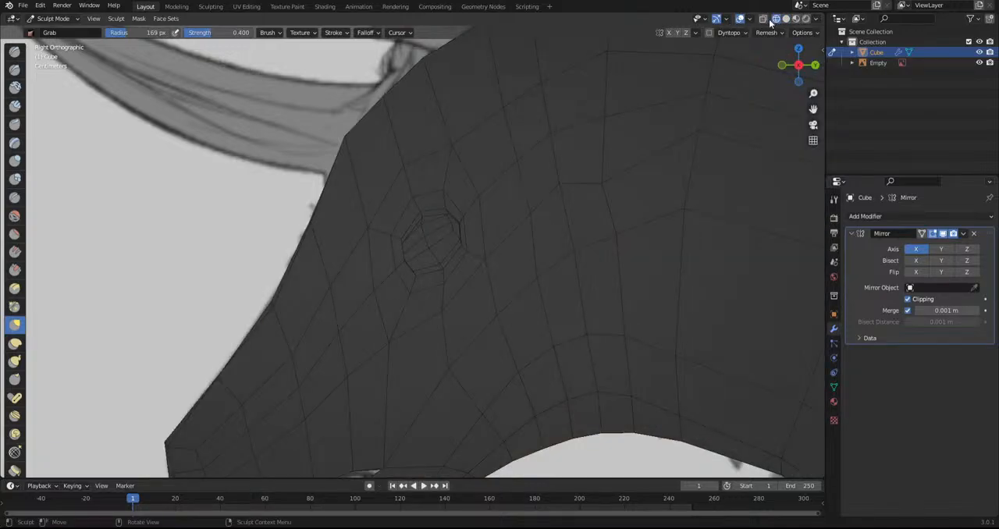
{"action": "left_click", "coordinate": [763, 19]}
{"action": "scroll", "coordinate": [401, 289], "scroll_direction": "down", "scroll_amount": 4}
{"action": "left_click_drag", "start_coordinate": [407, 247], "coordinate": [408, 263]}
{"action": "left_click_drag", "start_coordinate": [468, 245], "coordinate": [478, 250]}
{"action": "middle_click_drag", "start_coordinate": [409, 371], "coordinate": [438, 258], "text": "shift"}
{"action": "scroll", "coordinate": [439, 258], "scroll_direction": "up", "scroll_amount": 1}
{"action": "left_click", "coordinate": [56, 19]}
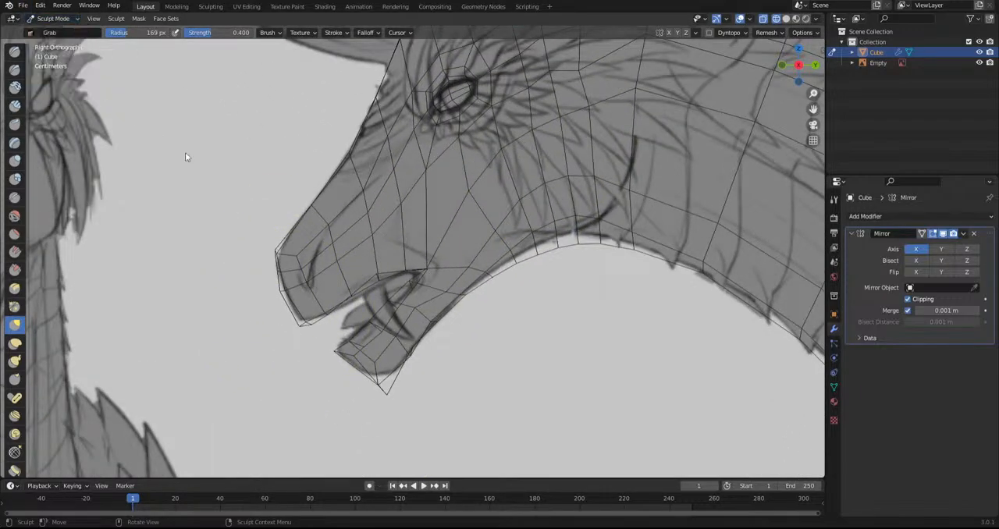
Select the faces around the nostril on the snout in Edit Mode and smooth them into a rounded patch
{"action": "middle_click_drag", "start_coordinate": [153, 133], "coordinate": [174, 153], "text": "shift"}
{"action": "left_click", "coordinate": [57, 19]}
{"action": "left_click", "coordinate": [58, 42]}
{"action": "scroll", "coordinate": [150, 179], "scroll_direction": "up", "scroll_amount": 3}
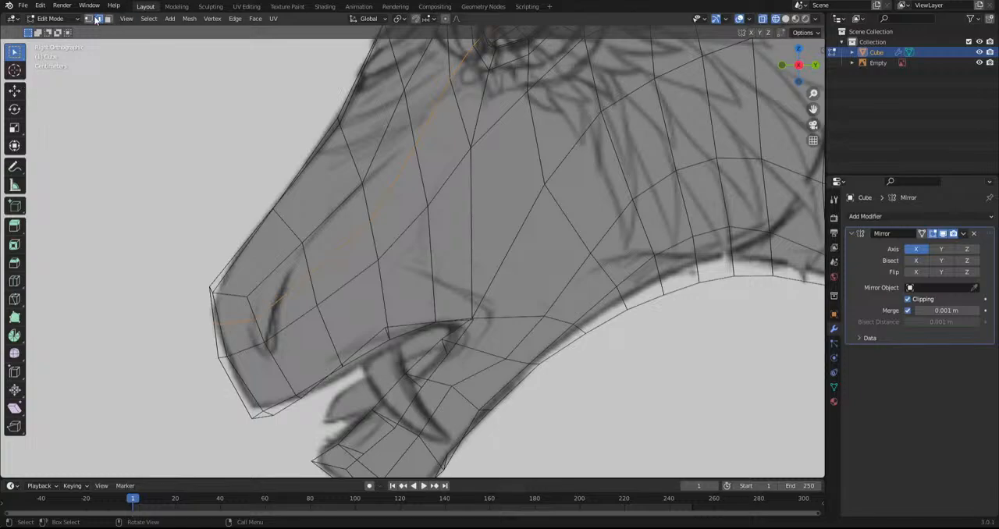
{"action": "left_click", "coordinate": [279, 320], "text": "shift"}
{"action": "left_click", "coordinate": [279, 293], "text": "shift"}
{"action": "left_click", "coordinate": [250, 330], "text": "shift"}
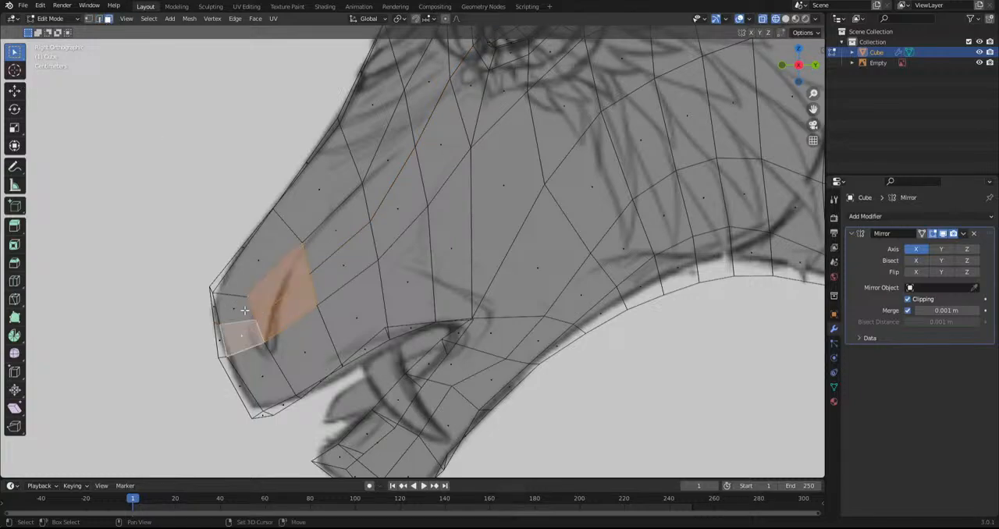
{"action": "left_click", "coordinate": [241, 312], "text": "shift"}
{"action": "key", "text": "i"}
{"action": "left_click", "coordinate": [376, 362]}
{"action": "key", "text": "ctrl+z"}
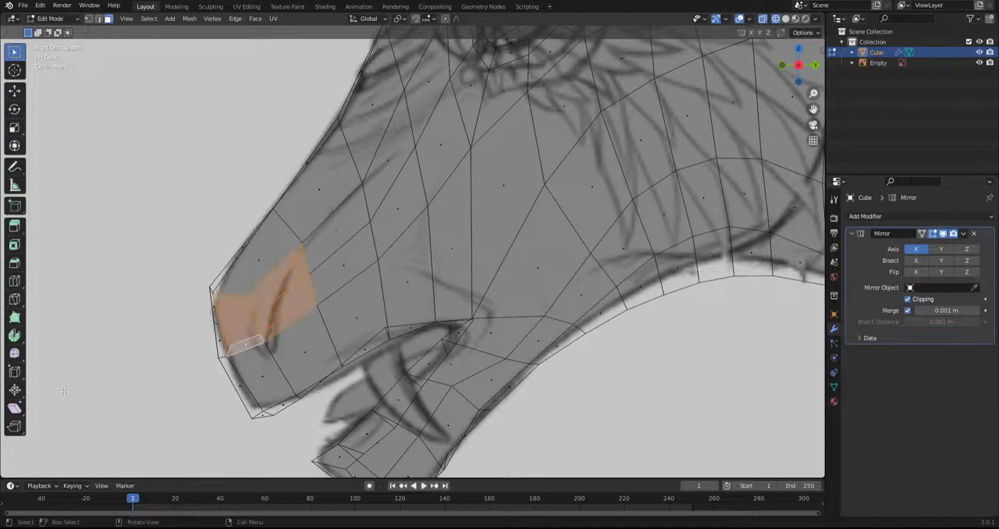
{"action": "left_click_drag", "start_coordinate": [237, 309], "coordinate": [414, 329]}
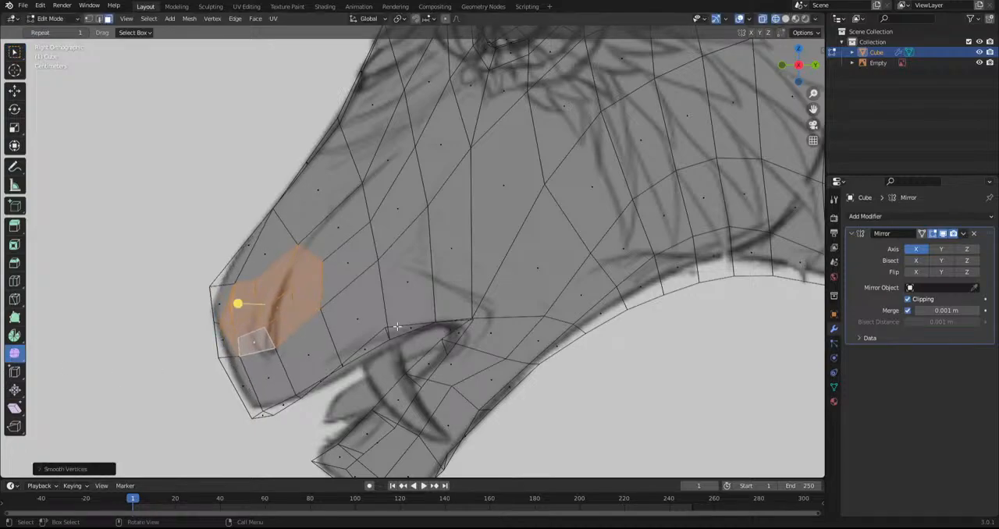
Inset the nostril faces and smooth the resulting inner ring
{"action": "left_click", "coordinate": [270, 298]}
{"action": "left_click", "coordinate": [248, 323], "text": "shift"}
{"action": "left_click", "coordinate": [269, 336], "text": "alt+shift"}
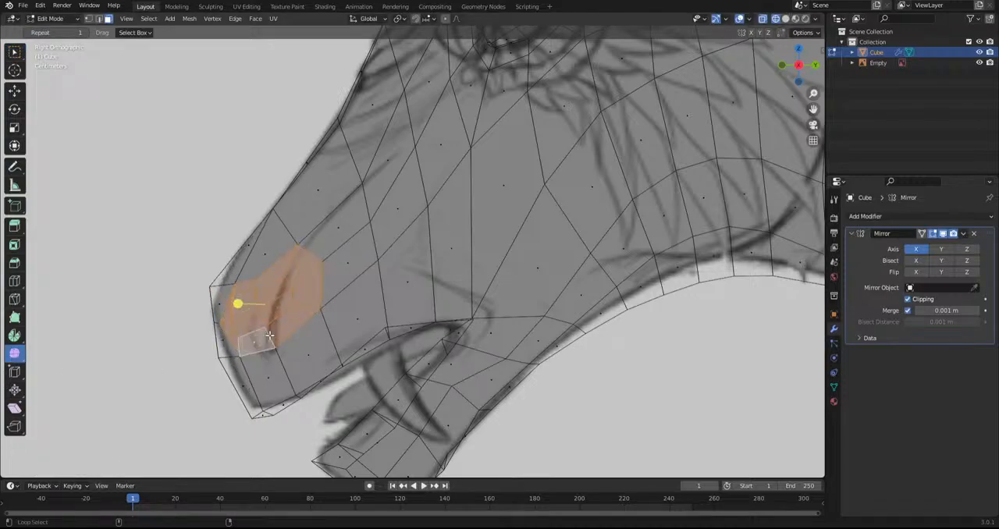
{"action": "key", "text": "i"}
{"action": "left_click", "coordinate": [288, 329]}
{"action": "left_click_drag", "start_coordinate": [238, 305], "coordinate": [454, 339]}
Rotate the inset nostril faces freely in the front view to angle them along the snout
{"action": "middle_click_drag", "start_coordinate": [391, 329], "coordinate": [498, 335]}
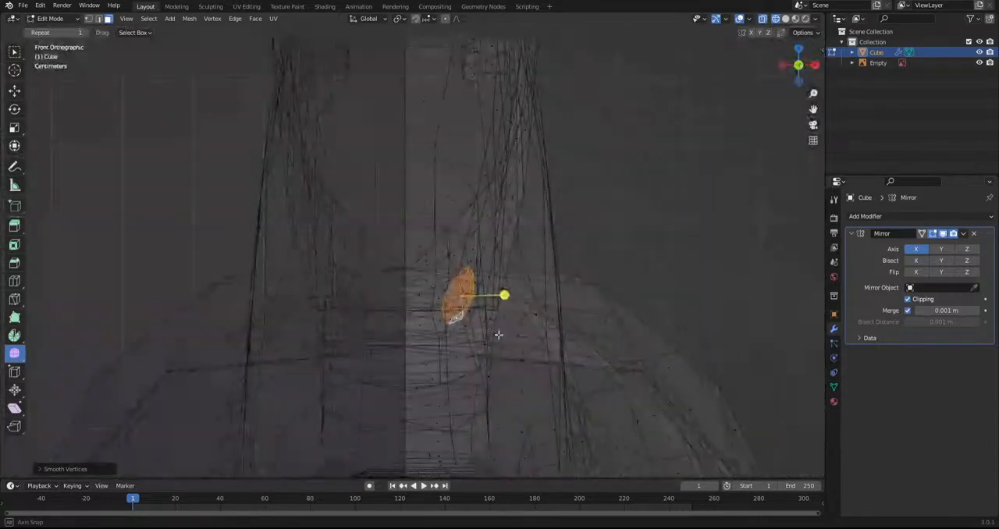
{"action": "key", "text": "r"}
{"action": "key", "text": "r"}
{"action": "left_click", "coordinate": [601, 387]}
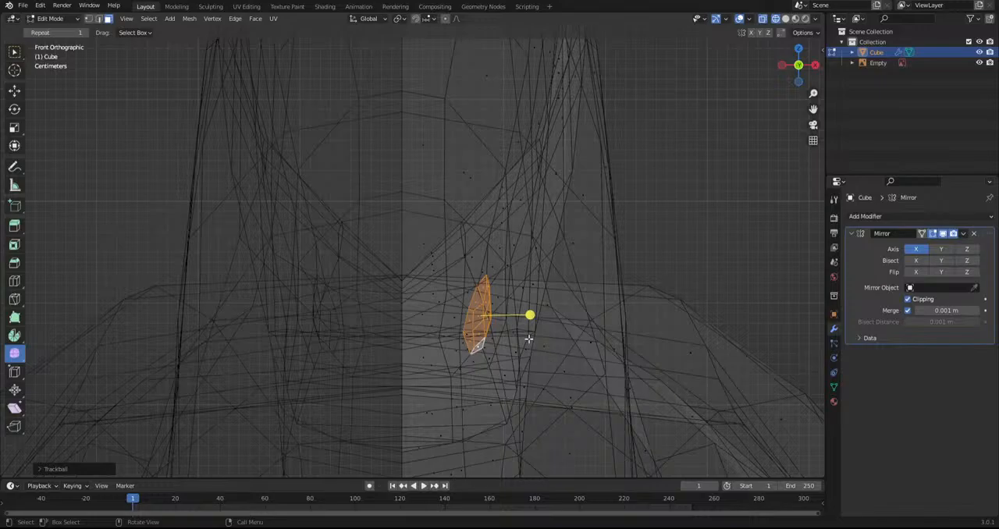
Select the inner nostril faces and extrude them inward into the snout in the front view
{"action": "middle_click_drag", "start_coordinate": [529, 339], "coordinate": [463, 345]}
{"action": "left_click", "coordinate": [326, 370]}
{"action": "left_click", "coordinate": [326, 344], "text": "shift"}
{"action": "left_click", "coordinate": [358, 322], "text": "shift"}
{"action": "left_click", "coordinate": [361, 346], "text": "shift"}
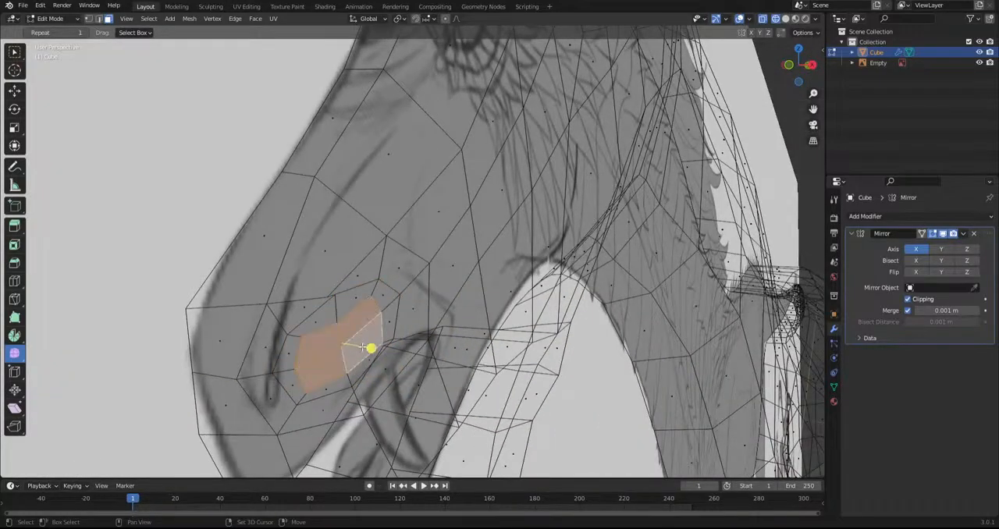
{"action": "middle_click_drag", "start_coordinate": [371, 350], "coordinate": [457, 364], "text": "alt"}
{"action": "key", "text": "e"}
{"action": "left_click", "coordinate": [660, 392]}
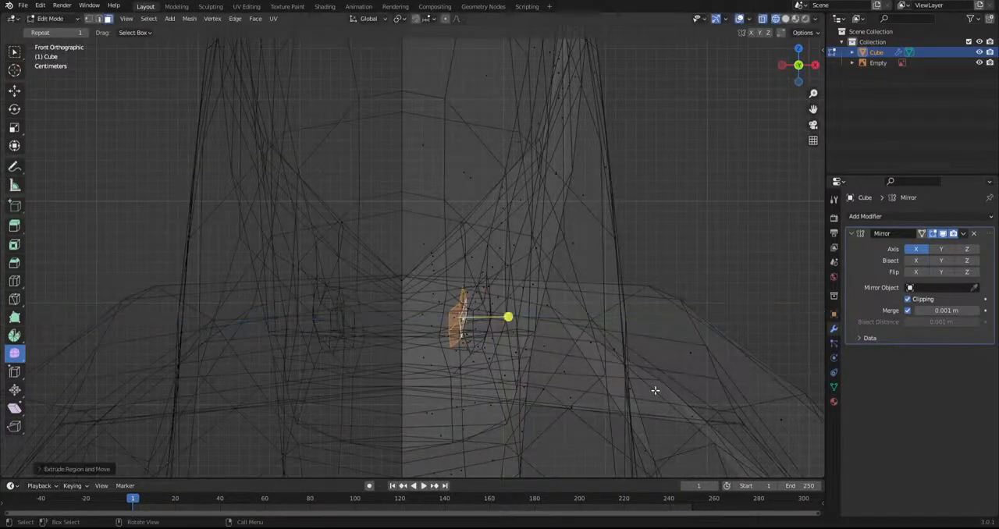
Switch to Sculpt Mode with solid shading and inspect the nostril and head against the sketch
{"action": "key", "text": "KP_Decimal"}
{"action": "scroll", "coordinate": [253, 281], "scroll_direction": "down", "scroll_amount": 5}
{"action": "middle_click_drag", "start_coordinate": [253, 281], "coordinate": [287, 293], "text": "shift"}
{"action": "left_click", "coordinate": [51, 18]}
{"action": "left_click", "coordinate": [54, 58]}
{"action": "scroll", "coordinate": [339, 300], "scroll_direction": "up", "scroll_amount": 2}
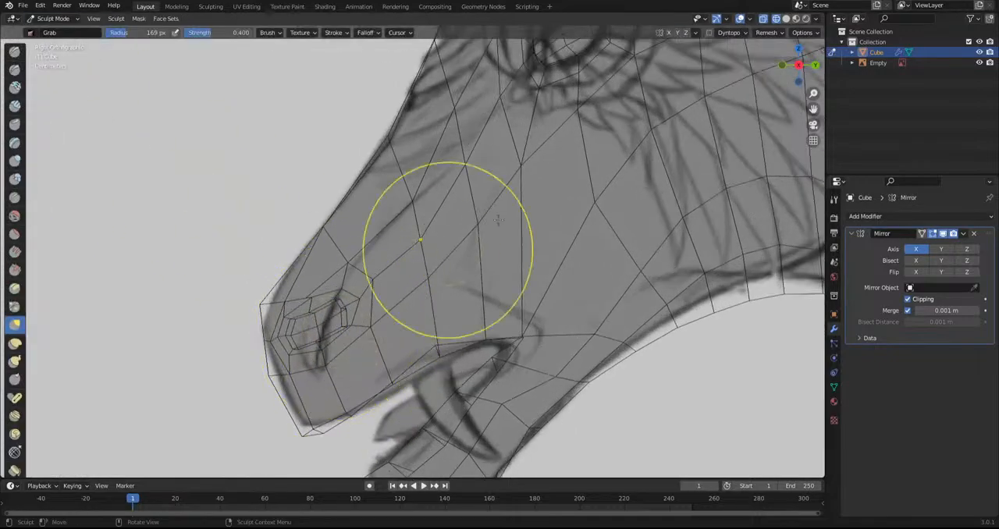
{"action": "left_click", "coordinate": [786, 19]}
{"action": "scroll", "coordinate": [336, 336], "scroll_direction": "up", "scroll_amount": 1}
{"action": "mouse_move", "coordinate": [315, 361]}
{"action": "middle_mouse_down", "text": "shift"}
{"action": "mouse_move", "coordinate": [361, 306]}
{"action": "mouse_move", "coordinate": [508, 428]}
{"action": "mouse_move", "coordinate": [512, 379]}
{"action": "mouse_move", "coordinate": [464, 337]}
{"action": "mouse_move", "coordinate": [471, 364]}
{"action": "middle_mouse_up", "text": "shift"}
{"action": "scroll", "coordinate": [362, 306], "scroll_direction": "down", "scroll_amount": 1}
{"action": "scroll", "coordinate": [363, 307], "scroll_direction": "down", "scroll_amount": 3}
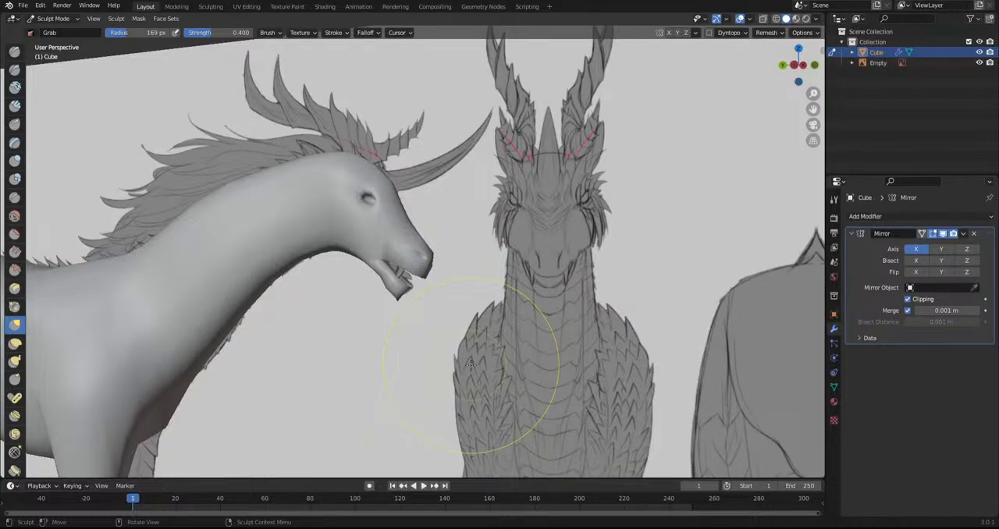
Refine the outline of the lower jaw and mouth with the Grab brush in the left side view
{"action": "mouse_move", "coordinate": [467, 340]}
{"action": "middle_mouse_down"}
{"action": "mouse_move", "coordinate": [531, 219]}
{"action": "mouse_move", "coordinate": [561, 302]}
{"action": "mouse_move", "coordinate": [489, 224]}
{"action": "middle_mouse_up"}
{"action": "scroll", "coordinate": [489, 226], "scroll_direction": "up", "scroll_amount": 6}
{"action": "left_click_drag", "start_coordinate": [548, 329], "coordinate": [577, 340]}
{"action": "left_click_drag", "start_coordinate": [571, 302], "coordinate": [563, 351]}
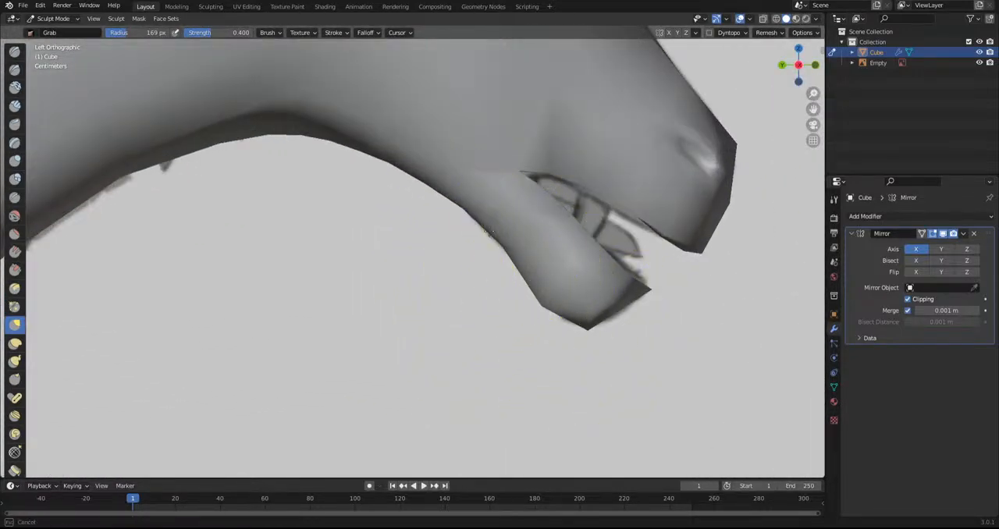
{"action": "left_click_drag", "start_coordinate": [489, 233], "coordinate": [494, 233]}
{"action": "scroll", "coordinate": [487, 239], "scroll_direction": "down", "scroll_amount": 5}
{"action": "middle_click_drag", "start_coordinate": [424, 227], "coordinate": [407, 293], "text": "shift"}
{"action": "scroll", "coordinate": [409, 292], "scroll_direction": "up", "scroll_amount": 4}
{"action": "left_click_drag", "start_coordinate": [556, 362], "coordinate": [555, 352]}
{"action": "left_click_drag", "start_coordinate": [602, 384], "coordinate": [601, 394]}
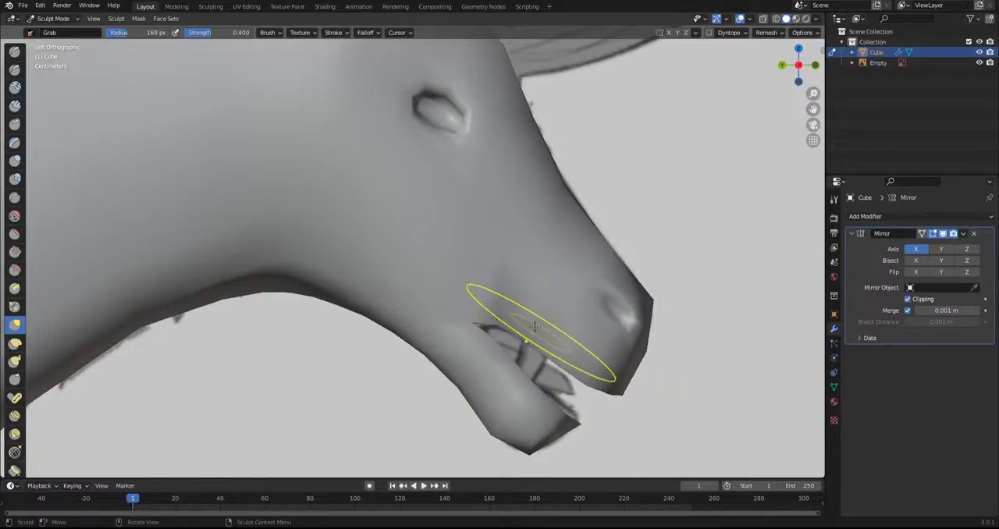
Examine the shape of the head from below, the side and the front
{"action": "mouse_move", "coordinate": [515, 362]}
{"action": "middle_mouse_down"}
{"action": "mouse_move", "coordinate": [468, 301]}
{"action": "mouse_move", "coordinate": [339, 356]}
{"action": "mouse_move", "coordinate": [442, 265]}
{"action": "mouse_move", "coordinate": [464, 297]}
{"action": "mouse_move", "coordinate": [424, 201]}
{"action": "middle_mouse_up"}
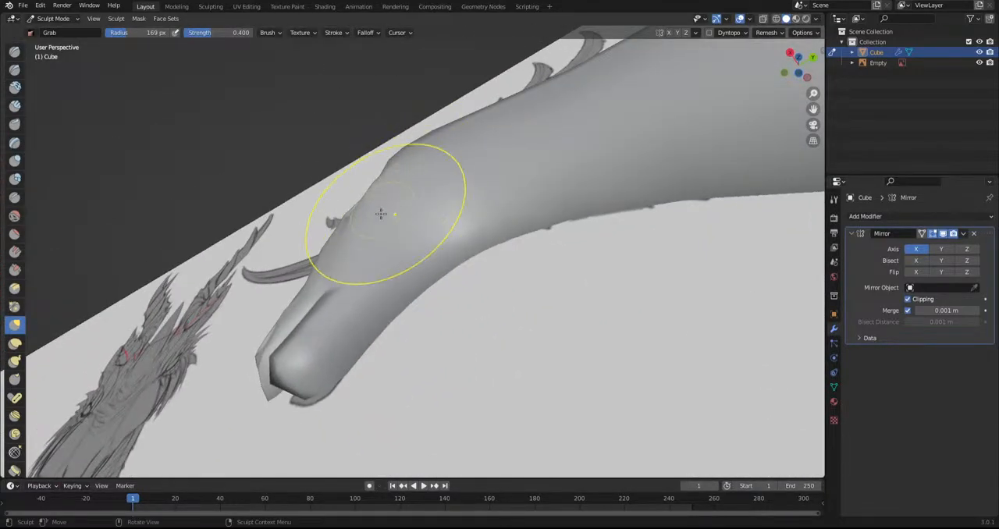
{"action": "left_click_drag", "start_coordinate": [329, 300], "coordinate": [336, 287]}
{"action": "mouse_move", "coordinate": [336, 284]}
{"action": "middle_mouse_down"}
{"action": "mouse_move", "coordinate": [493, 318]}
{"action": "mouse_move", "coordinate": [474, 295]}
{"action": "mouse_move", "coordinate": [423, 324]}
{"action": "mouse_move", "coordinate": [408, 314]}
{"action": "middle_mouse_up"}
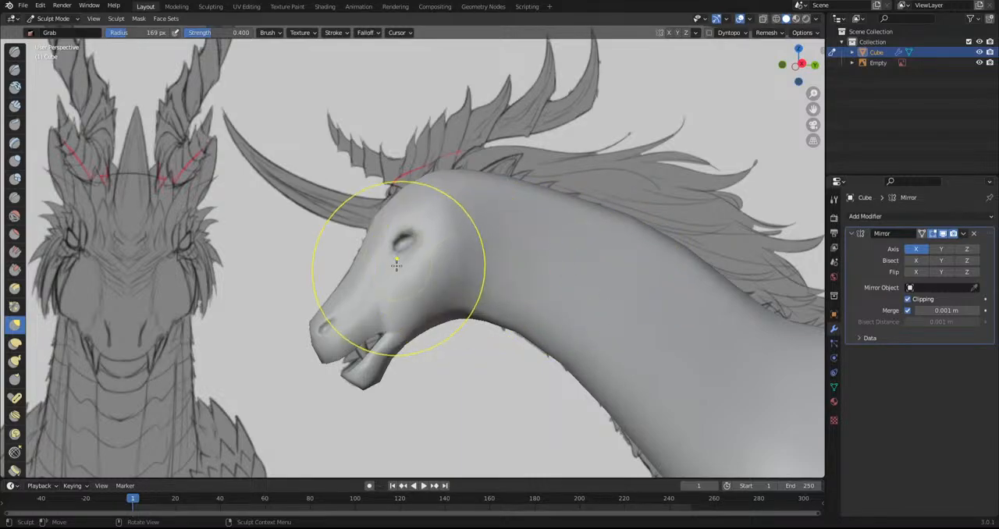
{"action": "middle_click_drag", "start_coordinate": [413, 263], "coordinate": [457, 289]}
{"action": "key", "text": "KP_1"}
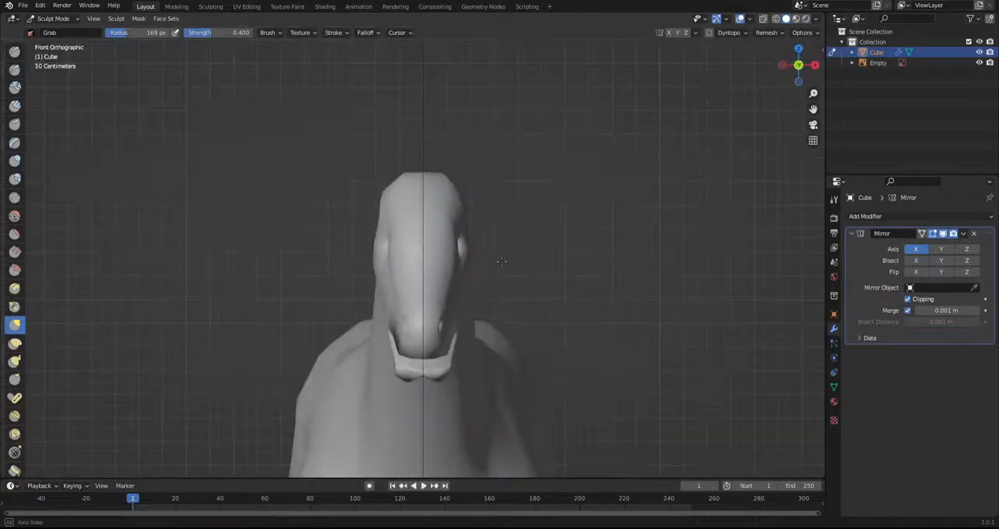
{"action": "scroll", "coordinate": [479, 304], "scroll_direction": "up", "scroll_amount": 5}
{"action": "mouse_move", "coordinate": [550, 192]}
{"action": "left_mouse_down"}
{"action": "mouse_move", "coordinate": [546, 151]}
{"action": "mouse_move", "coordinate": [540, 267]}
{"action": "mouse_move", "coordinate": [560, 259]}
{"action": "mouse_move", "coordinate": [512, 281]}
{"action": "mouse_move", "coordinate": [464, 330]}
{"action": "mouse_move", "coordinate": [473, 343]}
{"action": "left_mouse_up"}
Reshape the eye opening with the Grab brush in the side views
{"action": "mouse_move", "coordinate": [460, 359]}
{"action": "middle_mouse_down"}
{"action": "mouse_move", "coordinate": [548, 354]}
{"action": "mouse_move", "coordinate": [438, 238]}
{"action": "middle_mouse_up"}
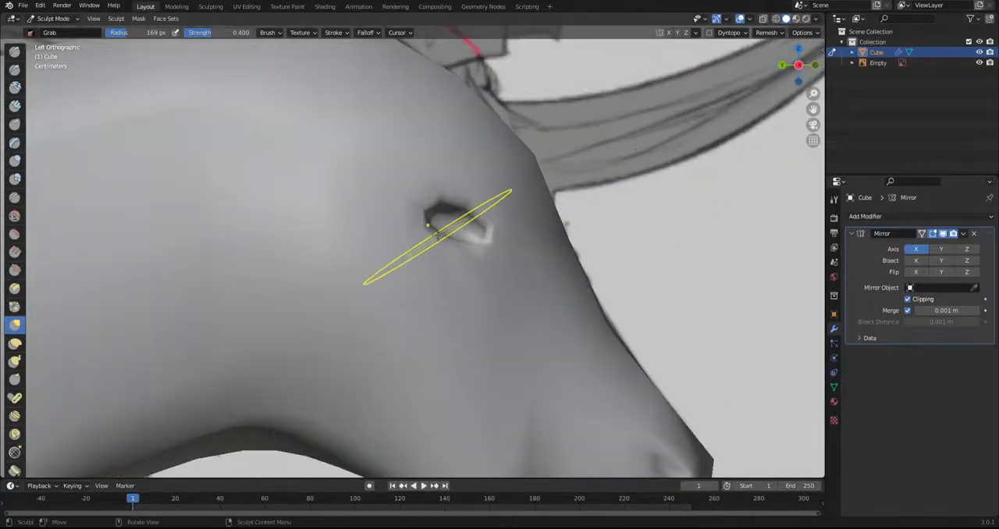
{"action": "middle_click_drag", "start_coordinate": [453, 275], "coordinate": [352, 342]}
{"action": "left_click_drag", "start_coordinate": [380, 213], "coordinate": [390, 208]}
{"action": "left_click_drag", "start_coordinate": [363, 251], "coordinate": [358, 267]}
{"action": "scroll", "coordinate": [487, 257], "scroll_direction": "down", "scroll_amount": 6}
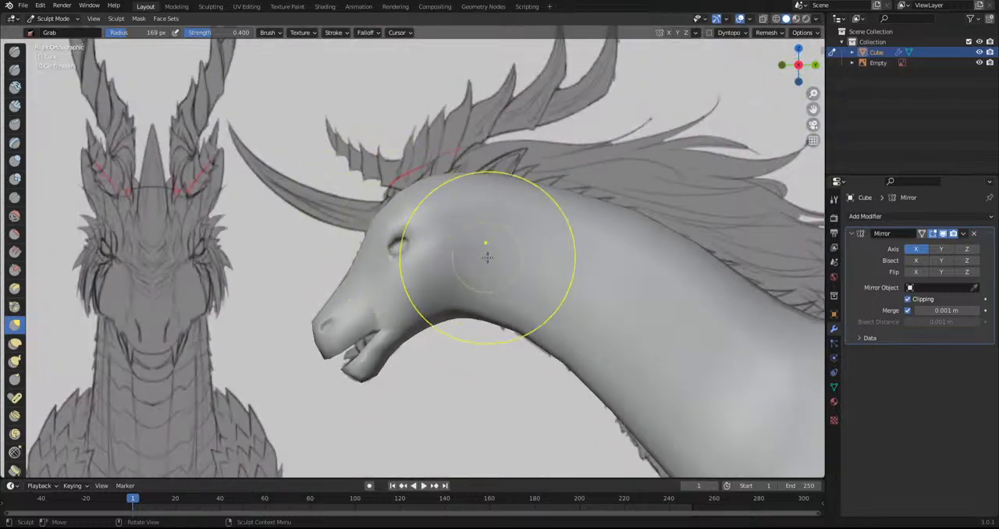
Widen the neck behind the head with the Grab brush in the top view
{"action": "scroll", "coordinate": [484, 281], "scroll_direction": "down", "scroll_amount": 3}
{"action": "scroll", "coordinate": [457, 257], "scroll_direction": "up", "scroll_amount": 5}
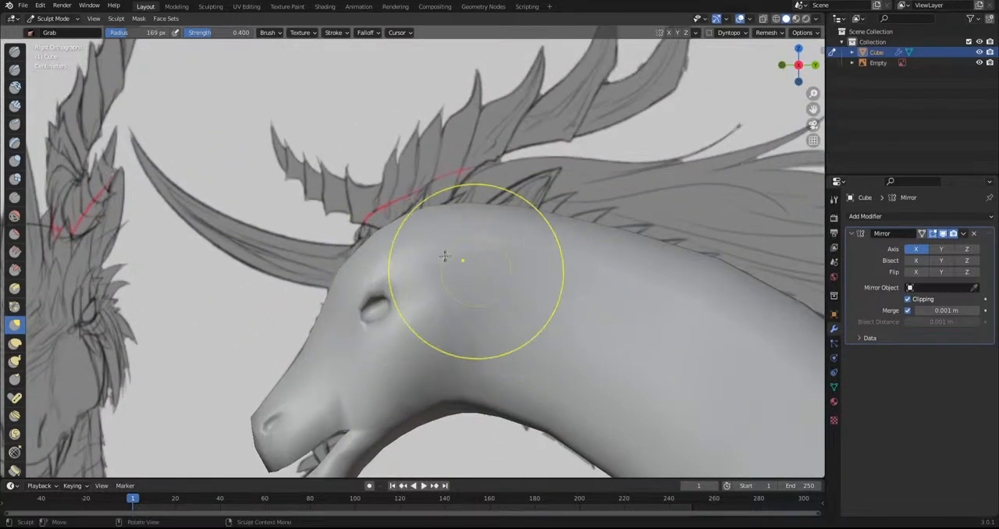
{"action": "scroll", "coordinate": [456, 261], "scroll_direction": "down", "scroll_amount": 4}
{"action": "middle_click_drag", "start_coordinate": [400, 250], "coordinate": [408, 352], "text": "alt"}
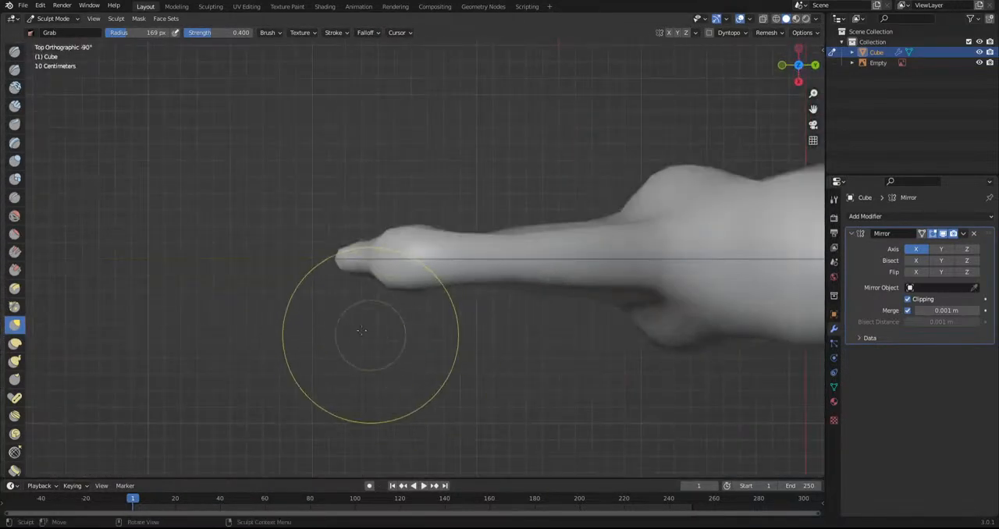
{"action": "scroll", "coordinate": [359, 326], "scroll_direction": "up", "scroll_amount": 4}
{"action": "scroll", "coordinate": [473, 286], "scroll_direction": "down", "scroll_amount": 3}
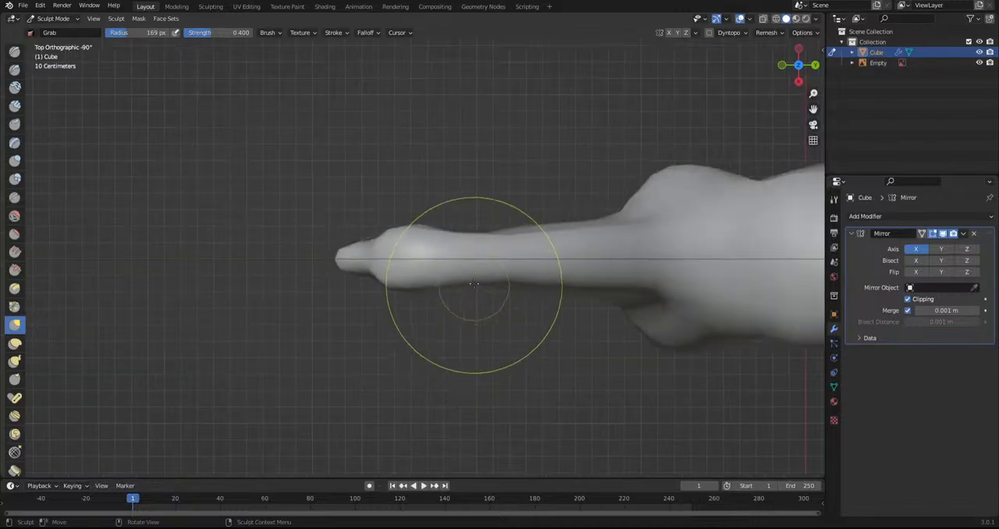
{"action": "mouse_move", "coordinate": [510, 287]}
{"action": "left_mouse_down"}
{"action": "mouse_move", "coordinate": [483, 310]}
{"action": "mouse_move", "coordinate": [444, 285]}
{"action": "left_mouse_up"}
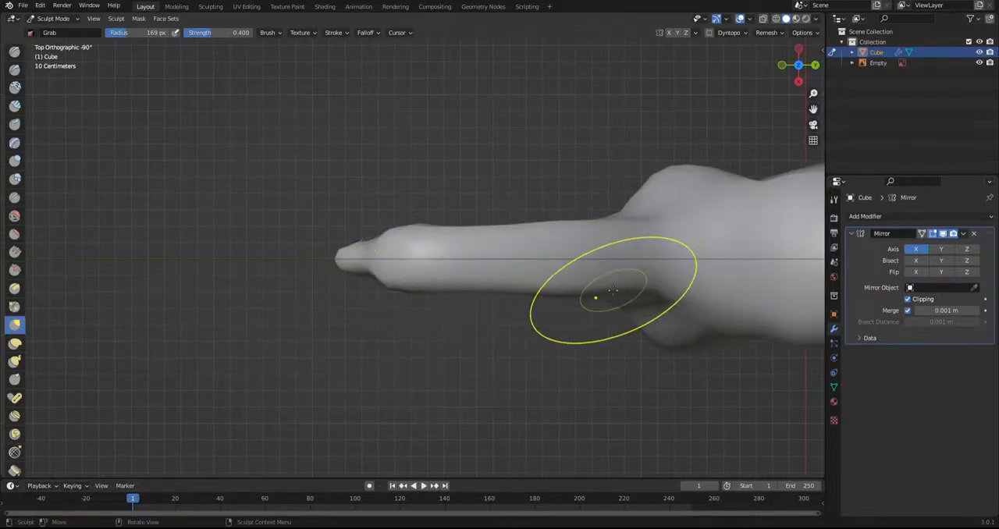
Adjust the width of the snout with the Grab brush in the top view and check it from the front
{"action": "mouse_move", "coordinate": [379, 312]}
{"action": "middle_mouse_down"}
{"action": "mouse_move", "coordinate": [453, 166]}
{"action": "mouse_move", "coordinate": [401, 339]}
{"action": "mouse_move", "coordinate": [495, 367]}
{"action": "mouse_move", "coordinate": [477, 376]}
{"action": "middle_mouse_up"}
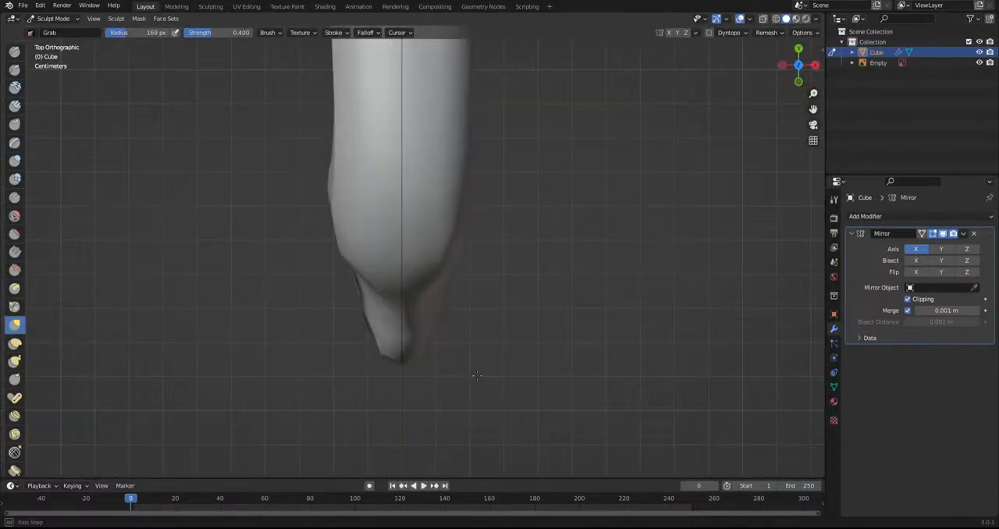
{"action": "scroll", "coordinate": [462, 373], "scroll_direction": "up", "scroll_amount": 2}
{"action": "scroll", "coordinate": [462, 329], "scroll_direction": "down", "scroll_amount": 1}
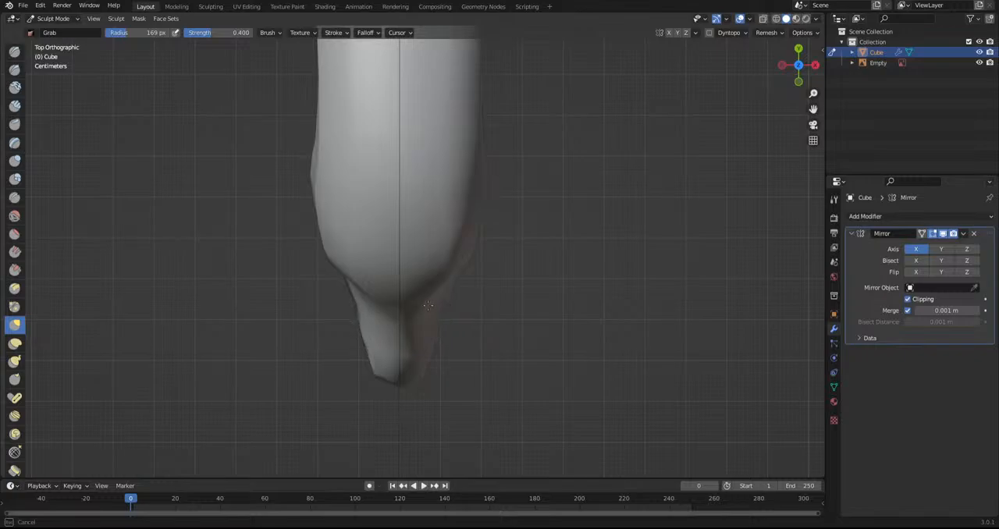
{"action": "middle_click_drag", "start_coordinate": [442, 366], "coordinate": [476, 265]}
{"action": "scroll", "coordinate": [477, 269], "scroll_direction": "down", "scroll_amount": 4}
{"action": "scroll", "coordinate": [422, 404], "scroll_direction": "up", "scroll_amount": 2}
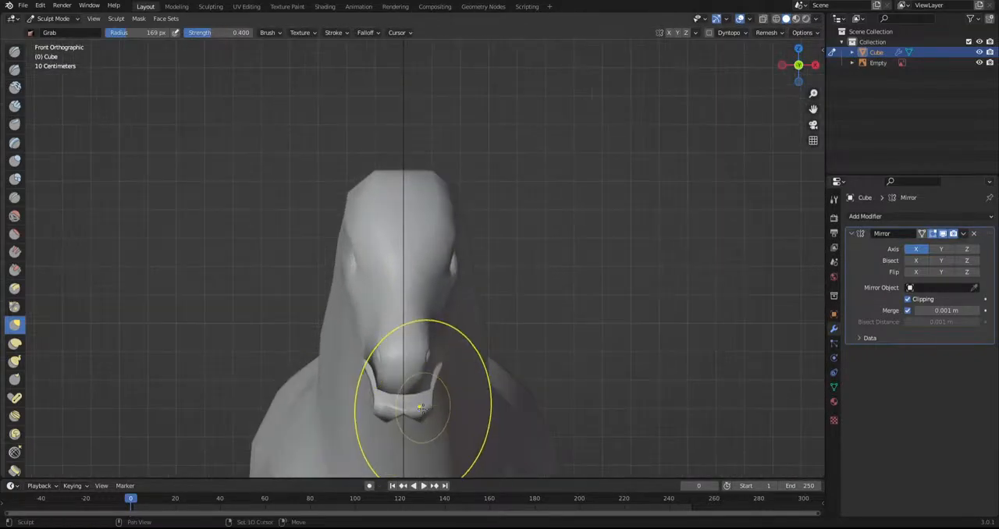
{"action": "scroll", "coordinate": [423, 268], "scroll_direction": "up", "scroll_amount": 3}
{"action": "middle_click_drag", "start_coordinate": [412, 290], "coordinate": [431, 233]}
Hide the reference image and return to Edit Mode with the lower jaw in the right side view
{"action": "left_click", "coordinate": [979, 63]}
{"action": "mouse_move", "coordinate": [300, 258]}
{"action": "middle_mouse_down"}
{"action": "mouse_move", "coordinate": [273, 260]}
{"action": "mouse_move", "coordinate": [134, 78]}
{"action": "middle_mouse_up"}
{"action": "left_click", "coordinate": [52, 20]}
{"action": "left_click", "coordinate": [50, 38]}
{"action": "mouse_move", "coordinate": [319, 323]}
{"action": "middle_mouse_down"}
{"action": "mouse_move", "coordinate": [339, 277]}
{"action": "mouse_move", "coordinate": [319, 282]}
{"action": "mouse_move", "coordinate": [336, 379]}
{"action": "mouse_move", "coordinate": [366, 383]}
{"action": "middle_mouse_up"}
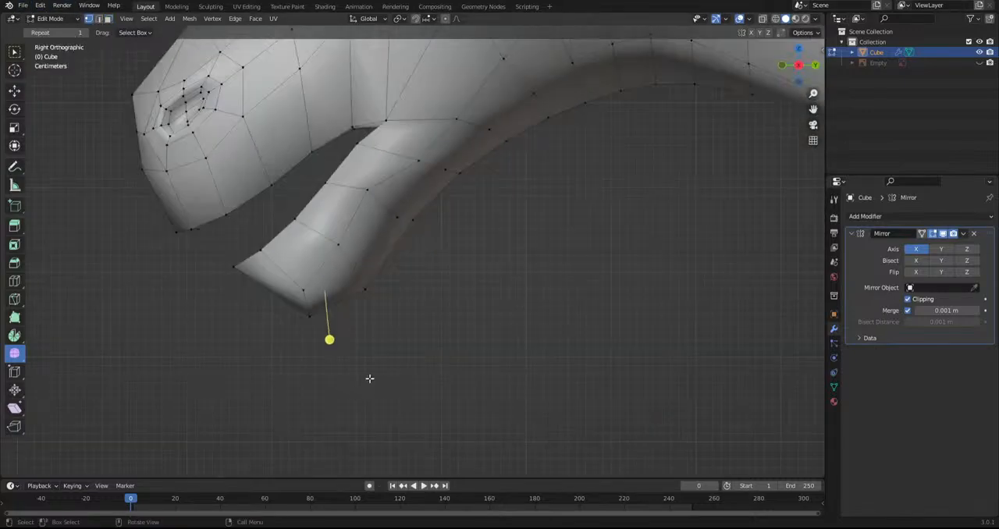
Move the vertices along the underside of the chin to reshape the lower jaw
{"action": "key", "text": "g"}
{"action": "left_click", "coordinate": [385, 342]}
{"action": "middle_click_drag", "start_coordinate": [384, 342], "coordinate": [446, 368]}
{"action": "left_click", "coordinate": [371, 276]}
{"action": "key", "text": "g"}
{"action": "left_click", "coordinate": [443, 389]}
{"action": "middle_click_drag", "start_coordinate": [323, 353], "coordinate": [332, 278]}
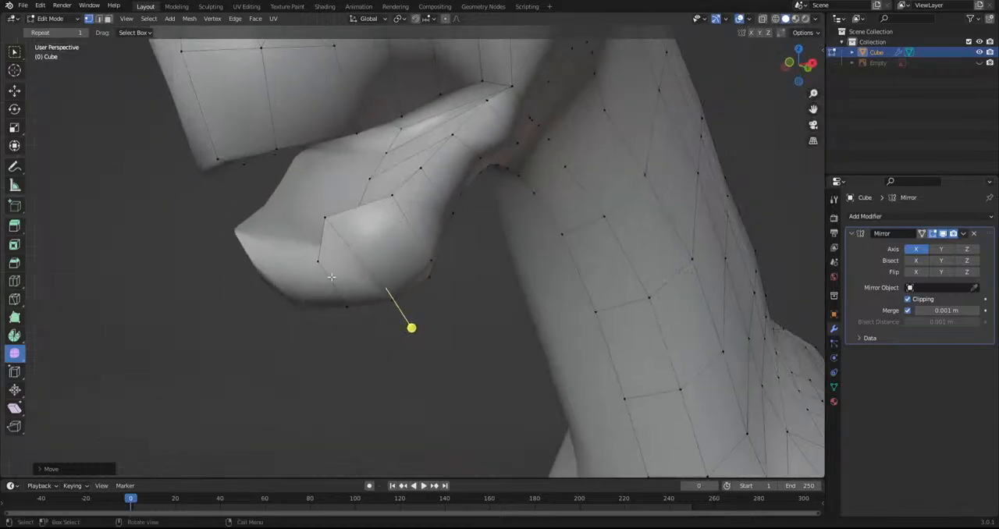
{"action": "middle_click_drag", "start_coordinate": [385, 318], "coordinate": [341, 309], "text": "alt"}
{"action": "key", "text": "g"}
{"action": "left_click", "coordinate": [315, 338]}
{"action": "middle_click_drag", "start_coordinate": [316, 270], "coordinate": [280, 288]}
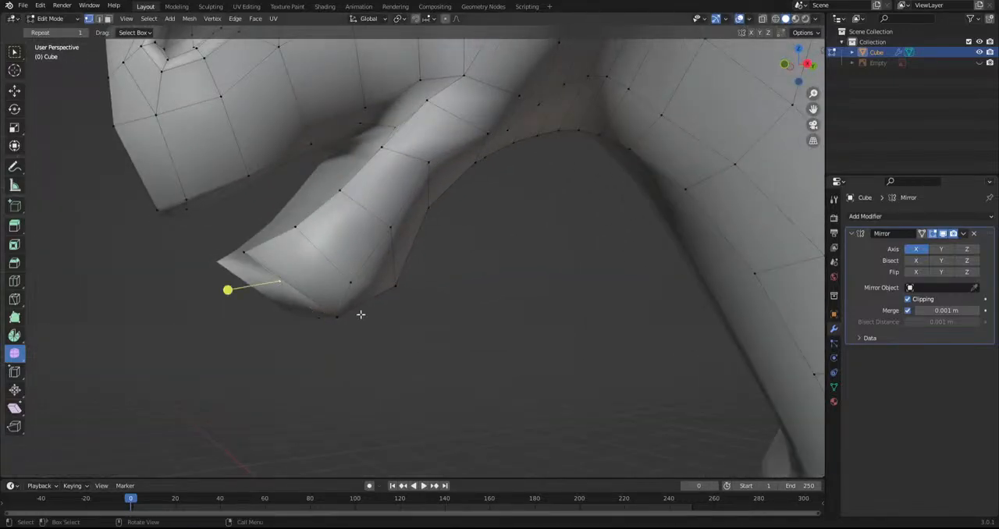
Reposition the vertices at the front tip and bottom of the lower jaw in the right side view
{"action": "middle_click_drag", "start_coordinate": [364, 314], "coordinate": [317, 319], "text": "alt"}
{"action": "key", "text": "g"}
{"action": "left_click", "coordinate": [266, 320]}
{"action": "key", "text": "g"}
{"action": "left_click", "coordinate": [346, 347]}
{"action": "key", "text": "g"}
{"action": "left_click", "coordinate": [249, 278]}
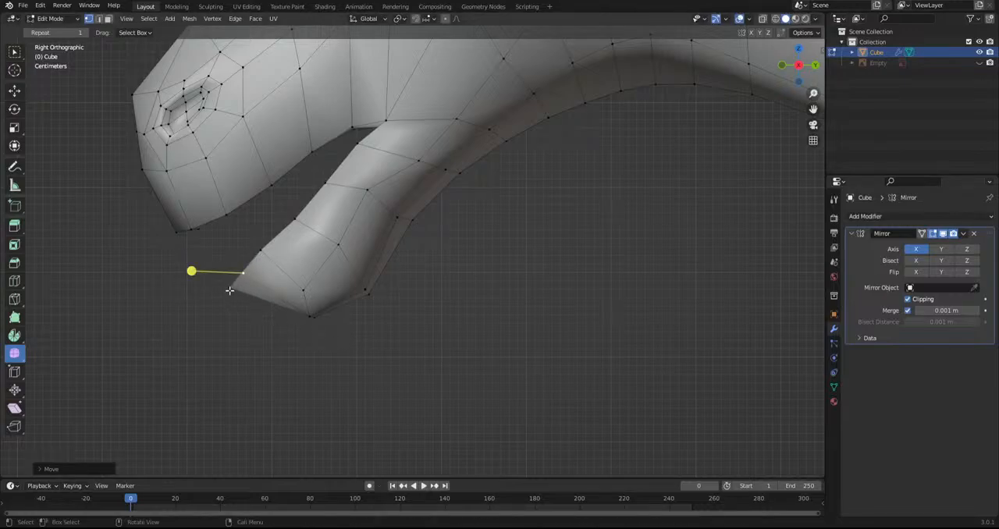
{"action": "key", "text": "g"}
{"action": "left_click", "coordinate": [307, 326]}
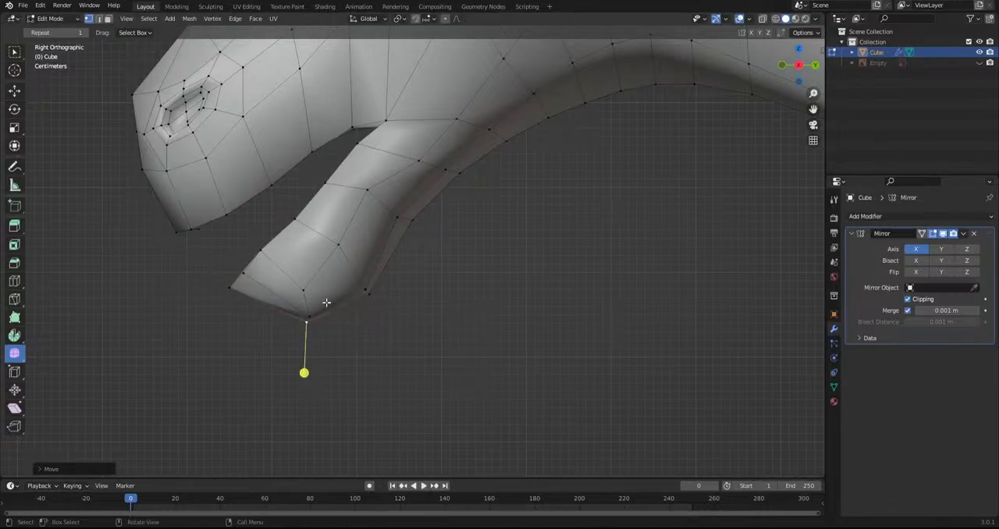
Move the vertices along the side of the lower jaw and its rear upward to even out their spacing
{"action": "left_click", "coordinate": [304, 290]}
{"action": "key", "text": "g"}
{"action": "left_click", "coordinate": [308, 264]}
{"action": "left_click", "coordinate": [337, 247]}
{"action": "key", "text": "g"}
{"action": "left_click", "coordinate": [358, 224]}
{"action": "left_click", "coordinate": [415, 163]}
{"action": "key", "text": "g"}
{"action": "left_click", "coordinate": [399, 146]}
{"action": "left_click", "coordinate": [451, 122]}
{"action": "key", "text": "g"}
{"action": "left_click", "coordinate": [397, 103]}
{"action": "left_click", "coordinate": [358, 288]}
{"action": "key", "text": "g"}
{"action": "left_click", "coordinate": [351, 277]}
Cut an edge between the two neighbouring cheek vertices above the mouth corner with the Knife tool
{"action": "scroll", "coordinate": [405, 266], "scroll_direction": "down", "scroll_amount": 3}
{"action": "scroll", "coordinate": [379, 245], "scroll_direction": "down", "scroll_amount": 1}
{"action": "middle_click_drag", "start_coordinate": [379, 245], "coordinate": [343, 308], "text": "shift"}
{"action": "scroll", "coordinate": [221, 255], "scroll_direction": "up", "scroll_amount": 3}
{"action": "left_click", "coordinate": [17, 299]}
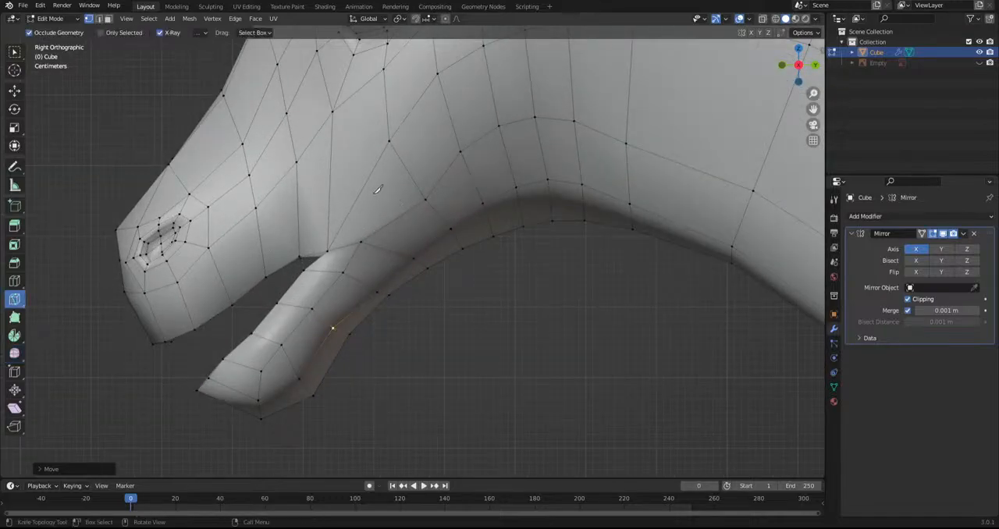
{"action": "left_click", "coordinate": [333, 112]}
{"action": "left_click", "coordinate": [395, 134]}
{"action": "key", "text": "Return"}
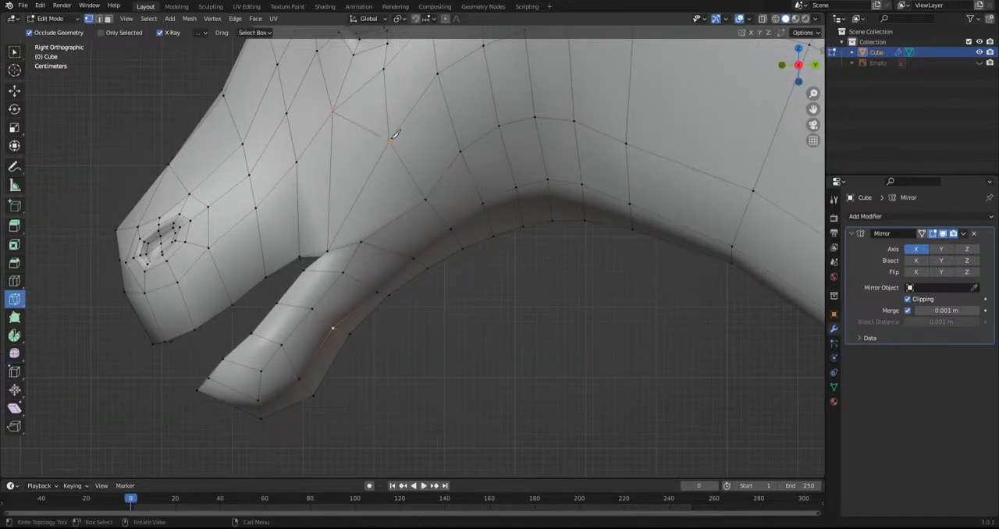
Knife a cut around the mouth corner, from the lower jaw across the cheek edges to the upper lip
{"action": "middle_click_drag", "start_coordinate": [344, 225], "coordinate": [258, 285]}
{"action": "scroll", "coordinate": [358, 255], "scroll_direction": "up", "scroll_amount": 2}
{"action": "left_click", "coordinate": [339, 236]}
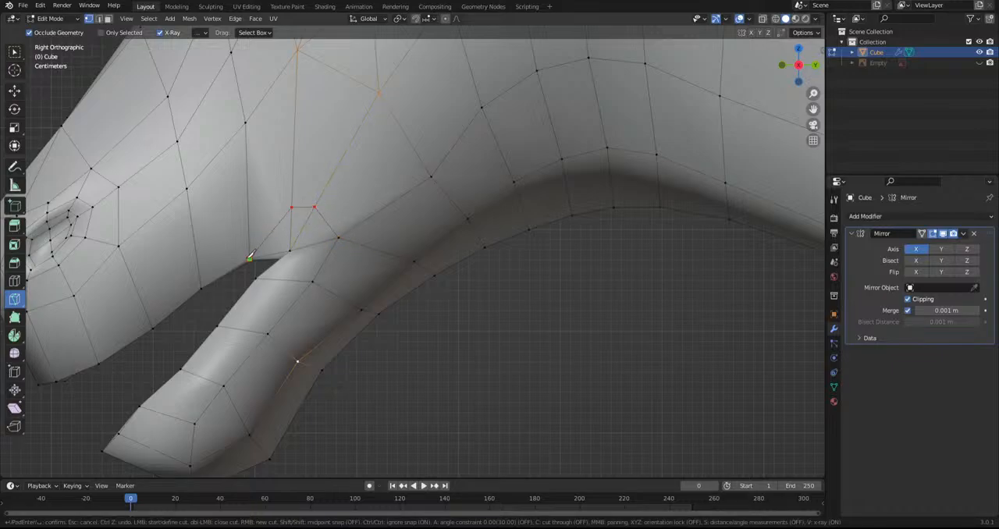
{"action": "key", "text": "Return"}
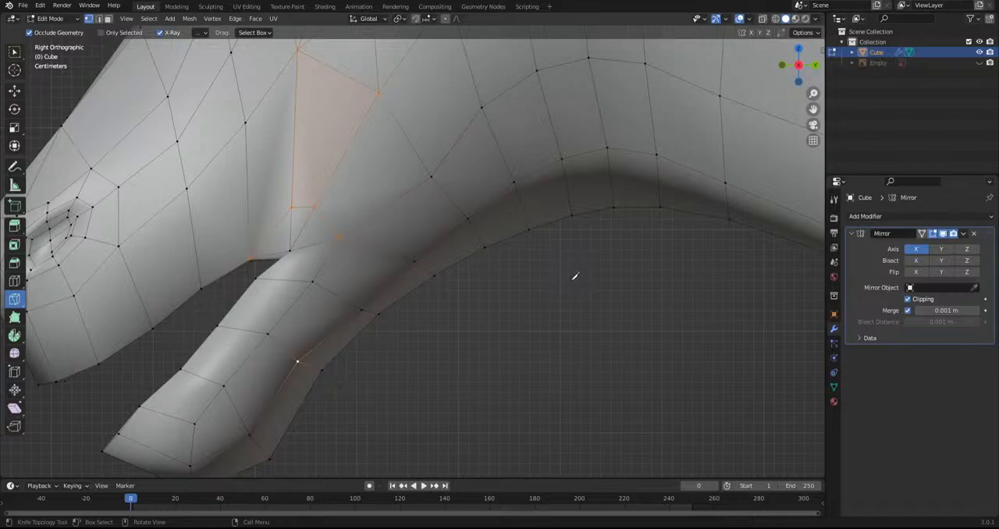
{"action": "scroll", "coordinate": [574, 275], "scroll_direction": "down", "scroll_amount": 1}
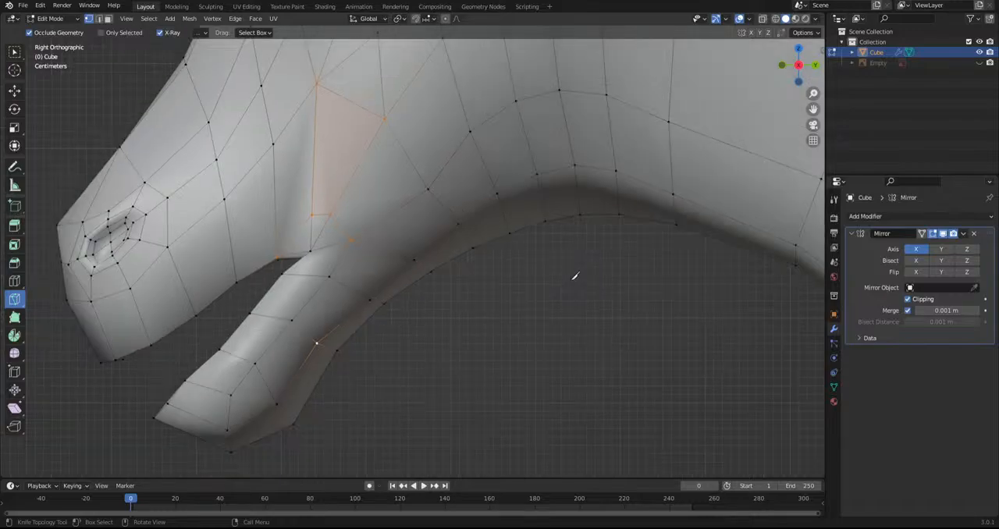
Switch to Sculpt Mode and pull the mouth corner and the lower jaw's rear upper edge upward with the Grab brush
{"action": "left_click", "coordinate": [15, 55]}
{"action": "scroll", "coordinate": [514, 371], "scroll_direction": "up", "scroll_amount": 3}
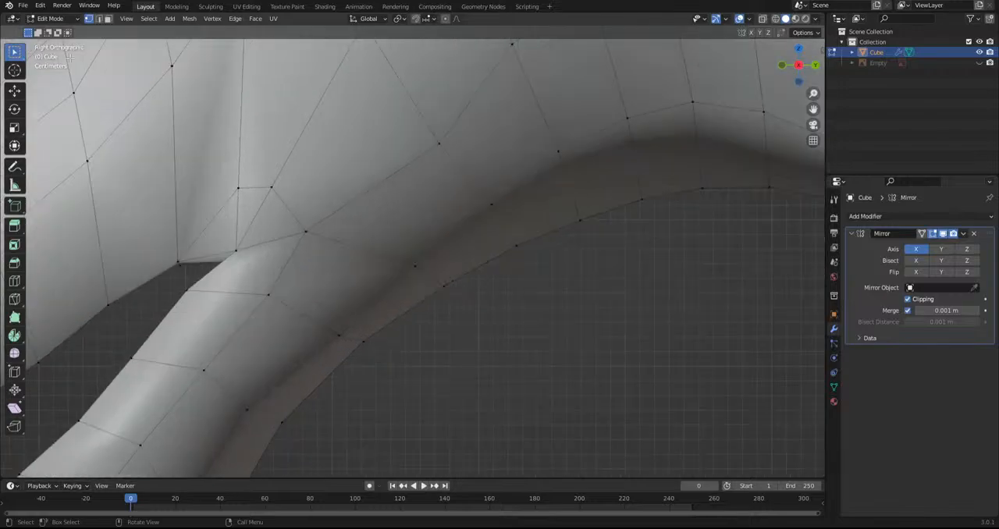
{"action": "left_click", "coordinate": [46, 19]}
{"action": "left_click", "coordinate": [58, 54]}
{"action": "left_click_drag", "start_coordinate": [202, 260], "coordinate": [206, 245]}
{"action": "left_click_drag", "start_coordinate": [222, 295], "coordinate": [231, 275], "text": "shift"}
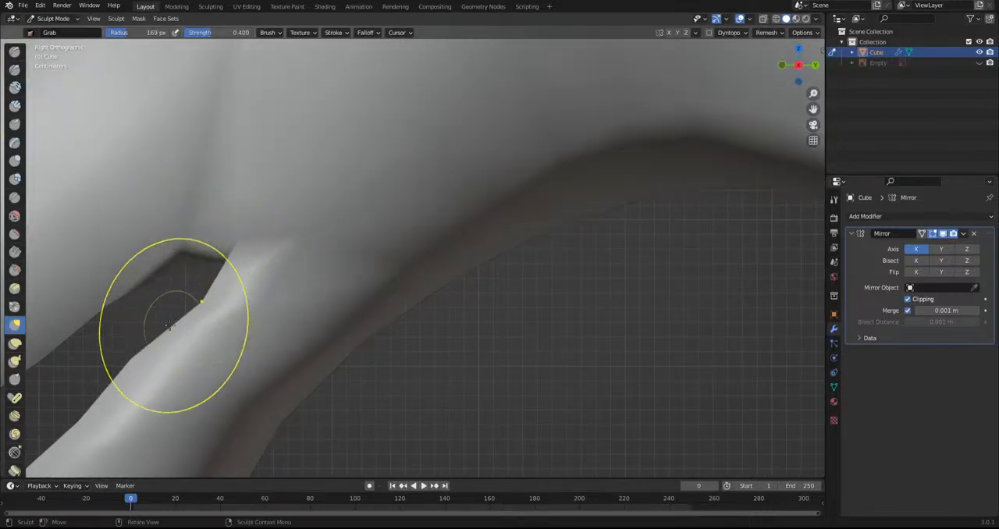
Reshape the cheek and lip surfaces around the mouth corner with the Grab brush
{"action": "middle_click_drag", "start_coordinate": [177, 335], "coordinate": [284, 334], "text": "shift"}
{"action": "scroll", "coordinate": [336, 324], "scroll_direction": "up", "scroll_amount": 2}
{"action": "left_click_drag", "start_coordinate": [303, 242], "coordinate": [302, 217]}
{"action": "mouse_move", "coordinate": [241, 224]}
{"action": "middle_mouse_down"}
{"action": "mouse_move", "coordinate": [278, 245]}
{"action": "mouse_move", "coordinate": [321, 232]}
{"action": "middle_mouse_up"}
{"action": "mouse_move", "coordinate": [322, 232]}
{"action": "left_mouse_down"}
{"action": "mouse_move", "coordinate": [312, 207]}
{"action": "mouse_move", "coordinate": [335, 170]}
{"action": "left_mouse_up"}
{"action": "left_click_drag", "start_coordinate": [206, 216], "coordinate": [192, 167]}
{"action": "left_click_drag", "start_coordinate": [359, 214], "coordinate": [359, 217]}
{"action": "scroll", "coordinate": [517, 86], "scroll_direction": "down", "scroll_amount": 6}
Reshape the side edges and front rim of the lower jaw from the front with the Grab brush
{"action": "middle_click_drag", "start_coordinate": [437, 263], "coordinate": [489, 282]}
{"action": "scroll", "coordinate": [485, 308], "scroll_direction": "up", "scroll_amount": 2}
{"action": "scroll", "coordinate": [486, 313], "scroll_direction": "up", "scroll_amount": 1}
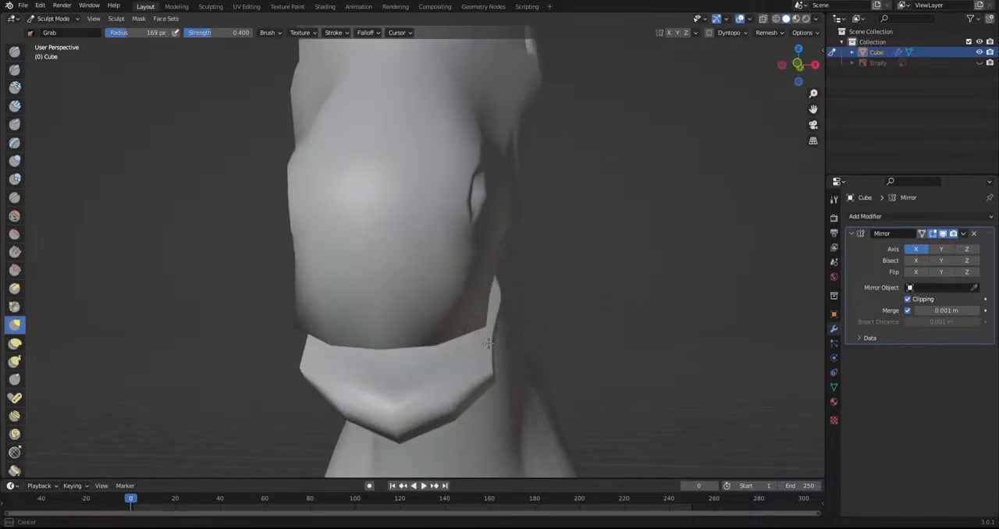
{"action": "left_click_drag", "start_coordinate": [502, 301], "coordinate": [498, 297]}
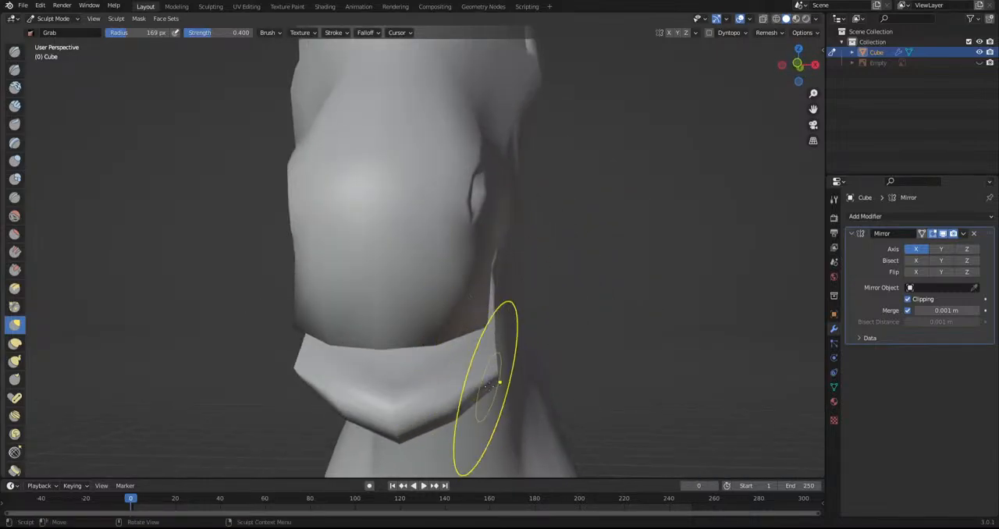
{"action": "left_click_drag", "start_coordinate": [491, 376], "coordinate": [472, 391]}
{"action": "middle_click_drag", "start_coordinate": [484, 406], "coordinate": [479, 387]}
{"action": "mouse_move", "coordinate": [498, 383]}
{"action": "left_mouse_down"}
{"action": "mouse_move", "coordinate": [516, 359]}
{"action": "mouse_move", "coordinate": [465, 346]}
{"action": "left_mouse_up"}
{"action": "middle_click_drag", "start_coordinate": [400, 356], "coordinate": [408, 387]}
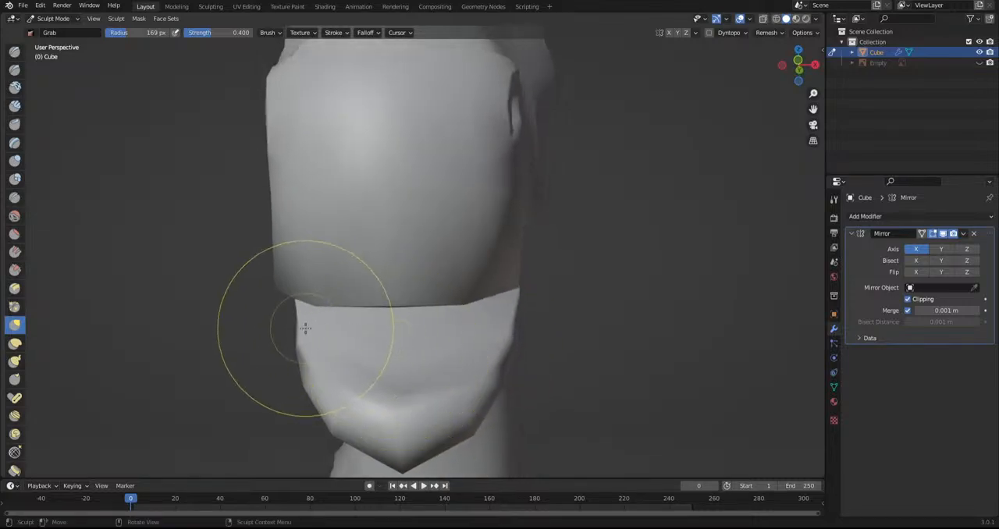
Refine the lower jaw's sides and its profile in the right side view with the Grab brush
{"action": "scroll", "coordinate": [305, 328], "scroll_direction": "up", "scroll_amount": 3}
{"action": "middle_click_drag", "start_coordinate": [302, 350], "coordinate": [298, 330]}
{"action": "mouse_move", "coordinate": [550, 268]}
{"action": "left_mouse_down"}
{"action": "mouse_move", "coordinate": [539, 288]}
{"action": "mouse_move", "coordinate": [505, 299]}
{"action": "left_mouse_up"}
{"action": "scroll", "coordinate": [562, 285], "scroll_direction": "down", "scroll_amount": 7}
{"action": "middle_click_drag", "start_coordinate": [567, 294], "coordinate": [437, 344]}
{"action": "scroll", "coordinate": [379, 330], "scroll_direction": "up", "scroll_amount": 6}
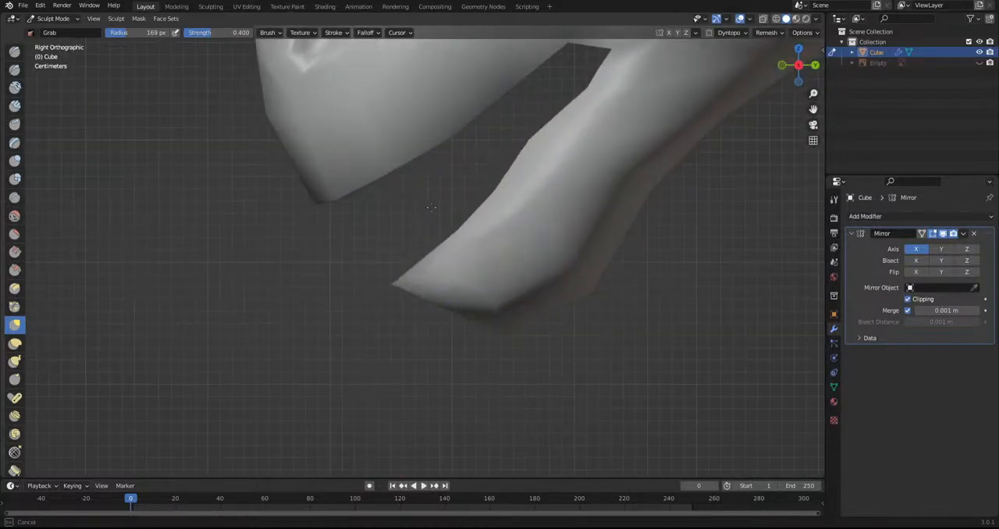
{"action": "mouse_move", "coordinate": [469, 236]}
{"action": "left_mouse_down"}
{"action": "mouse_move", "coordinate": [529, 153]}
{"action": "mouse_move", "coordinate": [557, 156]}
{"action": "left_mouse_up"}
{"action": "scroll", "coordinate": [570, 218], "scroll_direction": "down", "scroll_amount": 5}
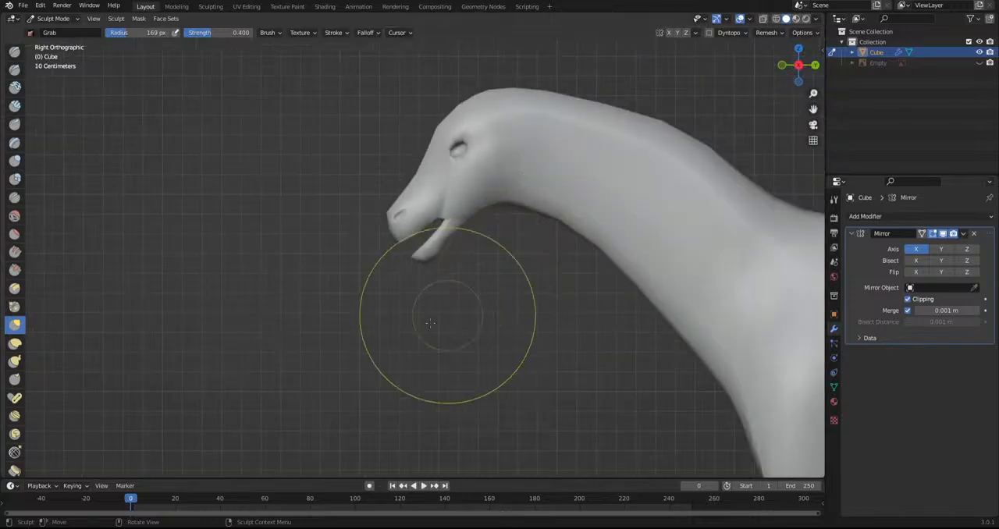
Examine the whole creature's proportions from several angles
{"action": "scroll", "coordinate": [421, 330], "scroll_direction": "down", "scroll_amount": 4}
{"action": "mouse_move", "coordinate": [369, 361]}
{"action": "middle_mouse_down"}
{"action": "mouse_move", "coordinate": [539, 375]}
{"action": "mouse_move", "coordinate": [566, 334]}
{"action": "mouse_move", "coordinate": [452, 293]}
{"action": "mouse_move", "coordinate": [358, 323]}
{"action": "middle_mouse_up"}
{"action": "scroll", "coordinate": [403, 363], "scroll_direction": "down", "scroll_amount": 3}
{"action": "scroll", "coordinate": [359, 323], "scroll_direction": "up", "scroll_amount": 4}
{"action": "mouse_move", "coordinate": [418, 373]}
{"action": "middle_mouse_down"}
{"action": "mouse_move", "coordinate": [382, 408]}
{"action": "mouse_move", "coordinate": [527, 380]}
{"action": "mouse_move", "coordinate": [485, 395]}
{"action": "mouse_move", "coordinate": [436, 374]}
{"action": "mouse_move", "coordinate": [446, 375]}
{"action": "mouse_move", "coordinate": [401, 378]}
{"action": "middle_mouse_up"}
{"action": "scroll", "coordinate": [527, 380], "scroll_direction": "down", "scroll_amount": 5}
{"action": "scroll", "coordinate": [526, 386], "scroll_direction": "up", "scroll_amount": 5}
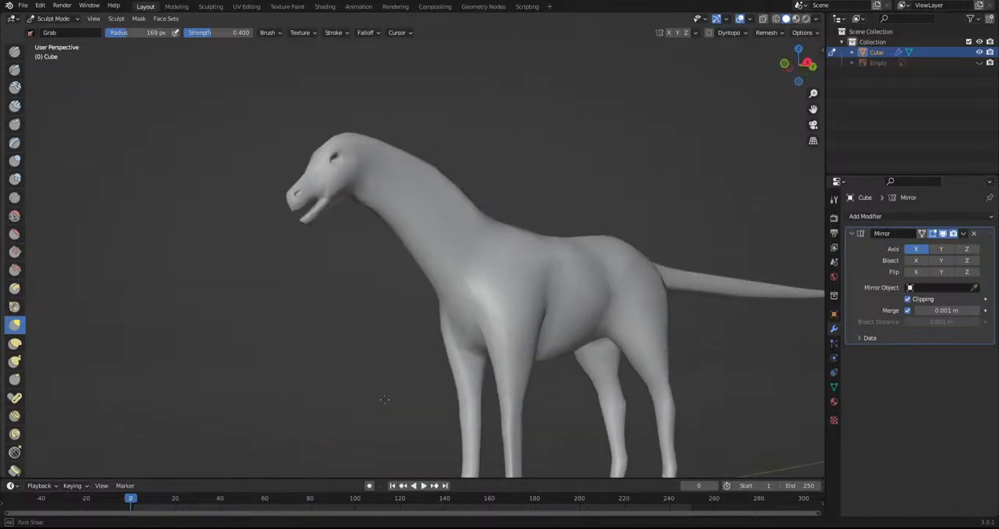
{"action": "scroll", "coordinate": [430, 340], "scroll_direction": "down", "scroll_amount": 4}
Narrow the base of the neck just ahead of the shoulders in the top view with the Grab brush
{"action": "mouse_move", "coordinate": [499, 341]}
{"action": "middle_mouse_down"}
{"action": "mouse_move", "coordinate": [456, 357]}
{"action": "mouse_move", "coordinate": [441, 396]}
{"action": "mouse_move", "coordinate": [398, 316]}
{"action": "middle_mouse_up"}
{"action": "scroll", "coordinate": [399, 317], "scroll_direction": "up", "scroll_amount": 5}
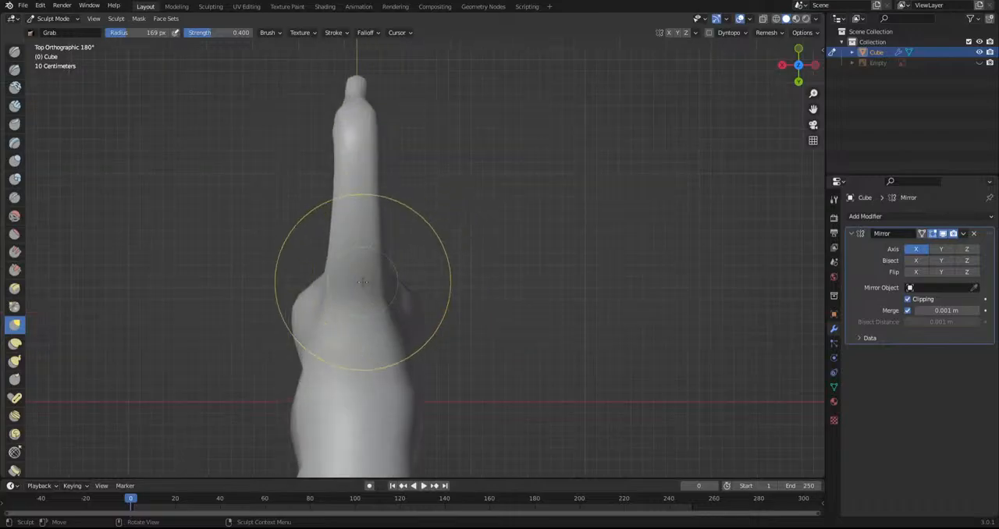
{"action": "left_click_drag", "start_coordinate": [334, 281], "coordinate": [338, 251]}
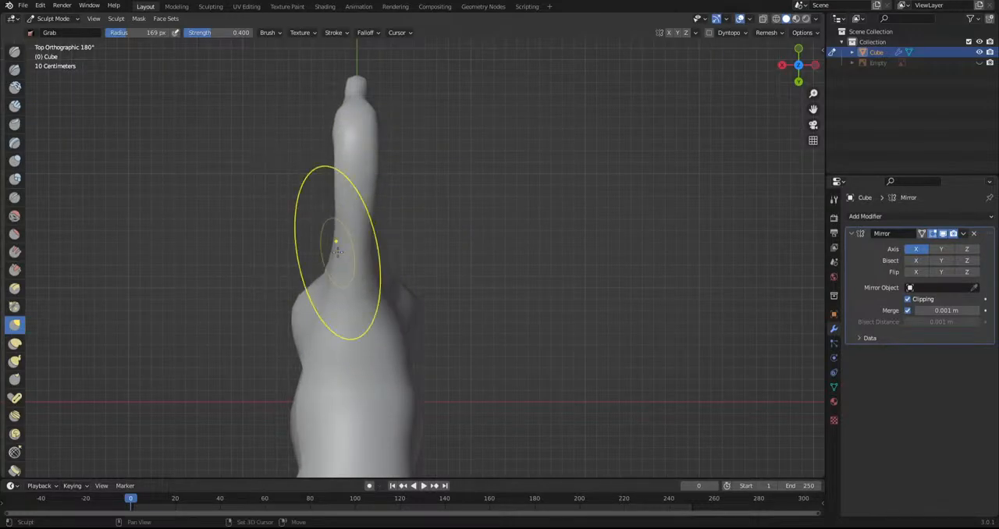
{"action": "mouse_move", "coordinate": [301, 229]}
{"action": "middle_mouse_down"}
{"action": "mouse_move", "coordinate": [399, 255]}
{"action": "mouse_move", "coordinate": [500, 227]}
{"action": "mouse_move", "coordinate": [357, 291]}
{"action": "middle_mouse_up"}
{"action": "scroll", "coordinate": [383, 312], "scroll_direction": "up", "scroll_amount": 4}
Return to Edit Mode, display the mesh as wireframe, and show the reference image behind the head
{"action": "left_click", "coordinate": [54, 18]}
{"action": "left_click", "coordinate": [52, 40]}
{"action": "left_click", "coordinate": [775, 19]}
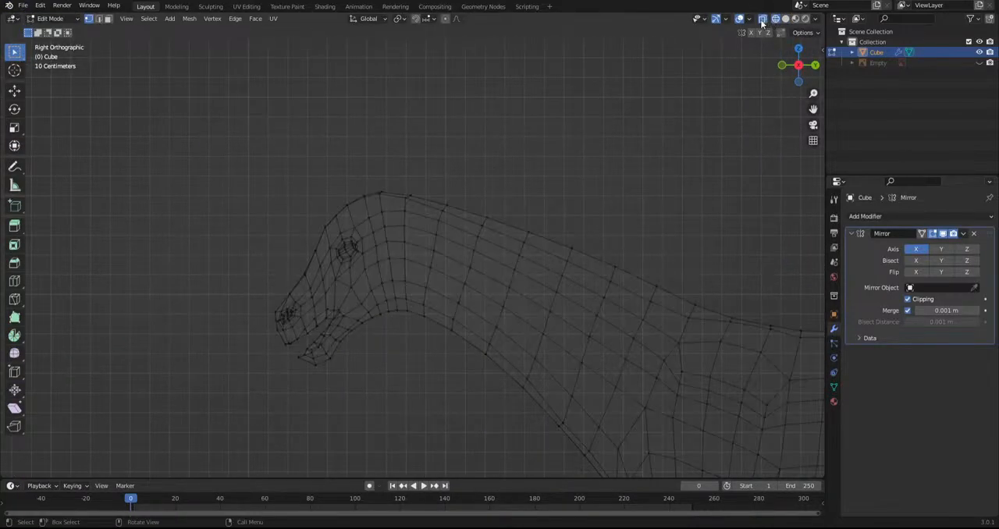
{"action": "left_click", "coordinate": [979, 63]}
{"action": "scroll", "coordinate": [429, 252], "scroll_direction": "up", "scroll_amount": 4}
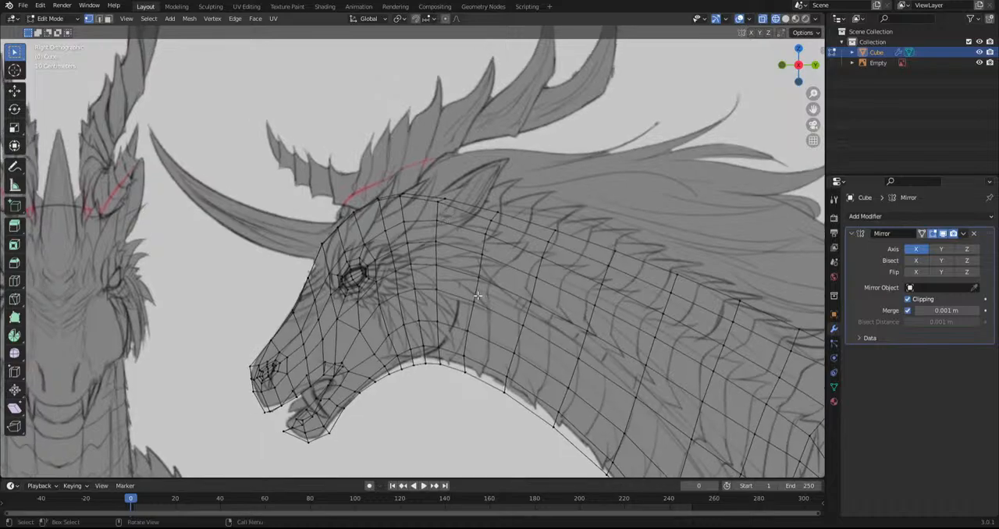
{"action": "scroll", "coordinate": [384, 268], "scroll_direction": "up", "scroll_amount": 1}
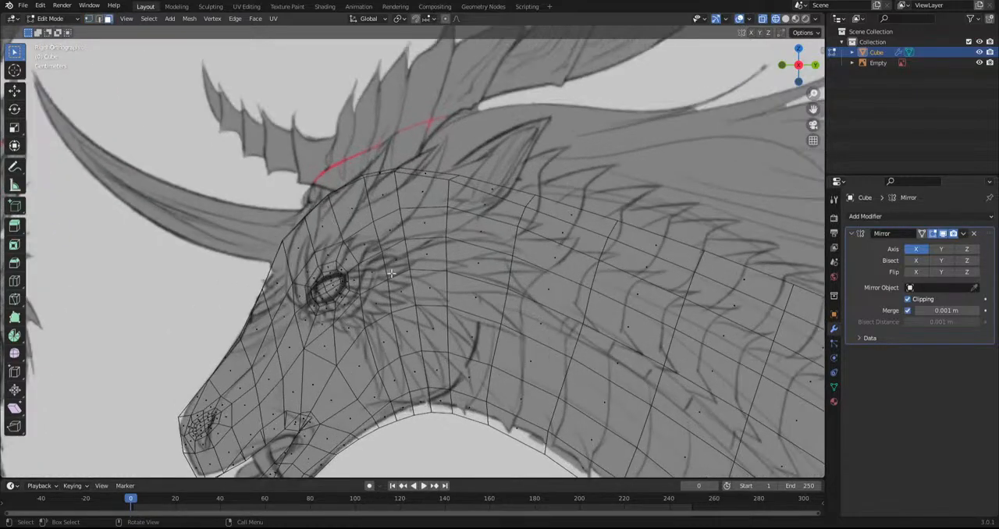
Inset the faces above and behind the eye as an ear base and smooth them with the Smooth tool
{"action": "left_click", "coordinate": [438, 195], "text": "shift"}
{"action": "left_click", "coordinate": [423, 228], "text": "shift"}
{"action": "left_click", "coordinate": [387, 203], "text": "shift"}
{"action": "key", "text": "i"}
{"action": "left_click", "coordinate": [614, 315]}
{"action": "left_click", "coordinate": [442, 233], "text": "alt+shift"}
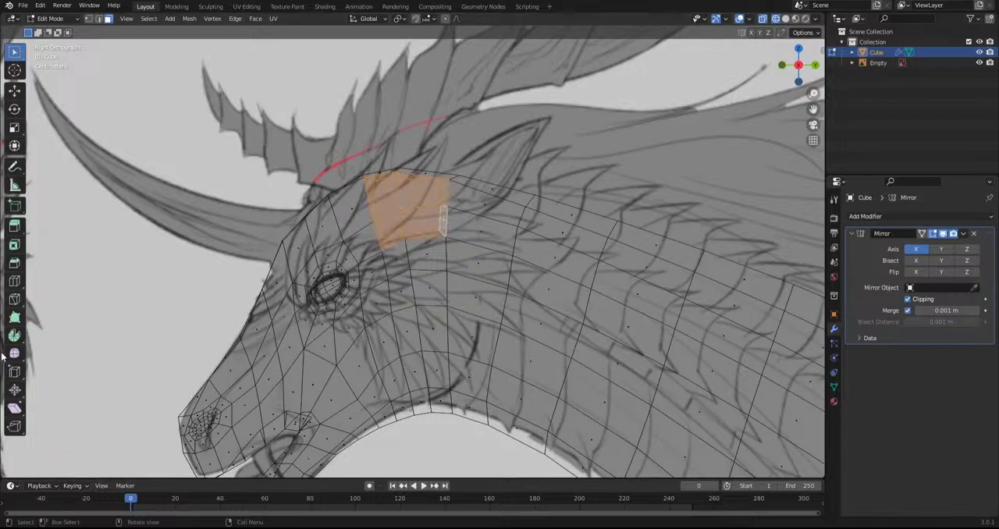
{"action": "left_click", "coordinate": [11, 354]}
{"action": "left_click_drag", "start_coordinate": [408, 185], "coordinate": [574, 233]}
{"action": "middle_click_drag", "start_coordinate": [438, 228], "coordinate": [550, 229]}
Extrude the ear-base faces slightly from the head in the front view and scale them
{"action": "middle_click_drag", "start_coordinate": [654, 285], "coordinate": [305, 318], "text": "shift"}
{"action": "key", "text": "e"}
{"action": "left_click", "coordinate": [425, 344]}
{"action": "key", "text": "s"}
{"action": "left_click", "coordinate": [481, 328]}
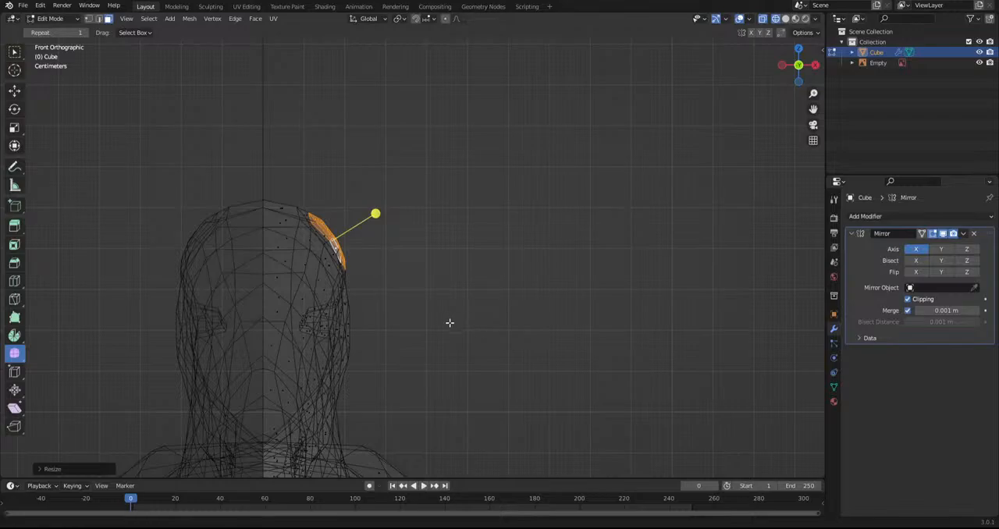
Rotate, move and scale the ear-base faces to angle them up and outward from the head
{"action": "middle_click_drag", "start_coordinate": [447, 321], "coordinate": [485, 366], "text": "shift"}
{"action": "scroll", "coordinate": [486, 371], "scroll_direction": "up", "scroll_amount": 3}
{"action": "key", "text": "r"}
{"action": "left_click", "coordinate": [496, 359]}
{"action": "key", "text": "g"}
{"action": "left_click", "coordinate": [495, 341]}
{"action": "key", "text": "s"}
{"action": "left_click", "coordinate": [446, 341]}
{"action": "key", "text": "g"}
{"action": "left_click", "coordinate": [429, 336]}
{"action": "key", "text": "s"}
{"action": "left_click", "coordinate": [448, 344]}
Extrude the ear base further out, smooth its faces, and reposition the end faces
{"action": "key", "text": "e"}
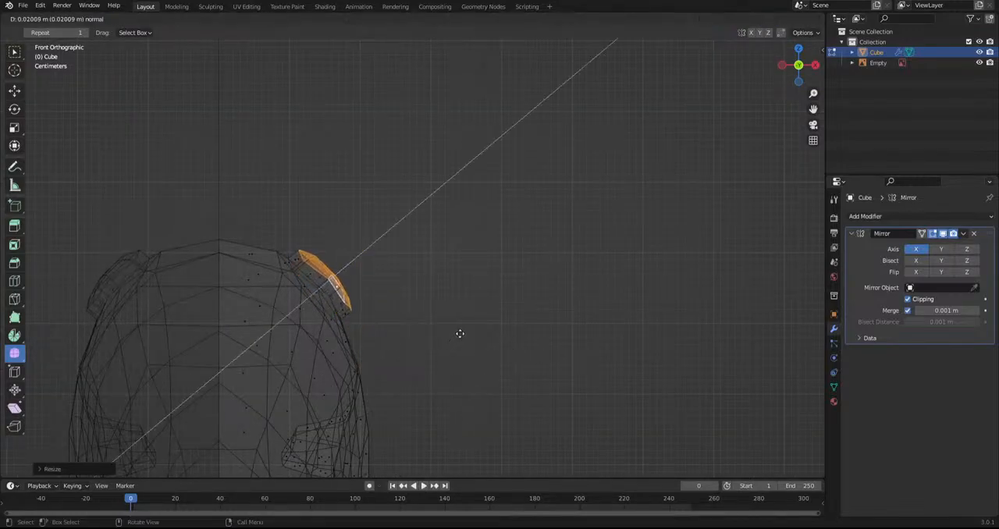
{"action": "left_click", "coordinate": [468, 343]}
{"action": "left_click_drag", "start_coordinate": [325, 285], "coordinate": [486, 328]}
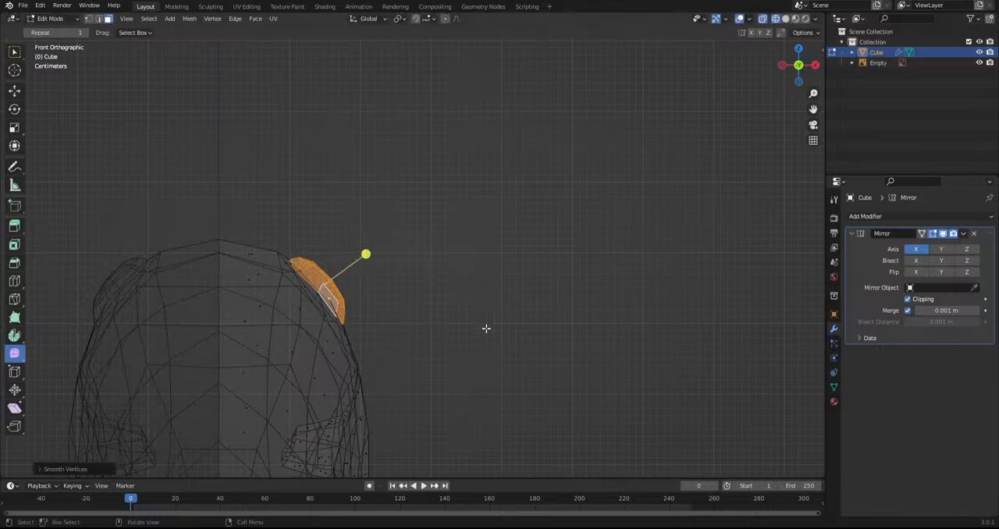
{"action": "left_click", "coordinate": [320, 288], "text": "alt"}
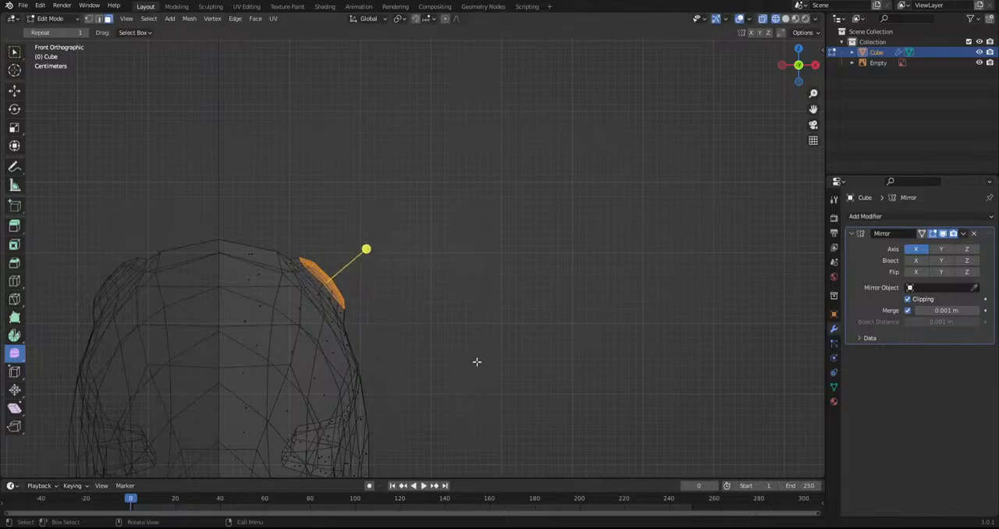
{"action": "key", "text": "g"}
{"action": "left_click", "coordinate": [417, 353]}
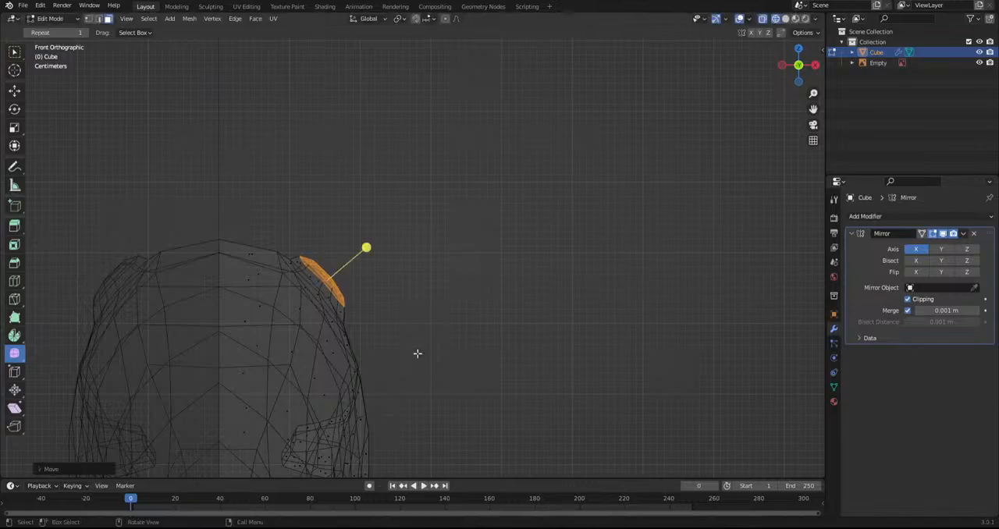
{"action": "key", "text": "w"}
{"action": "key", "text": "ctrl+z"}
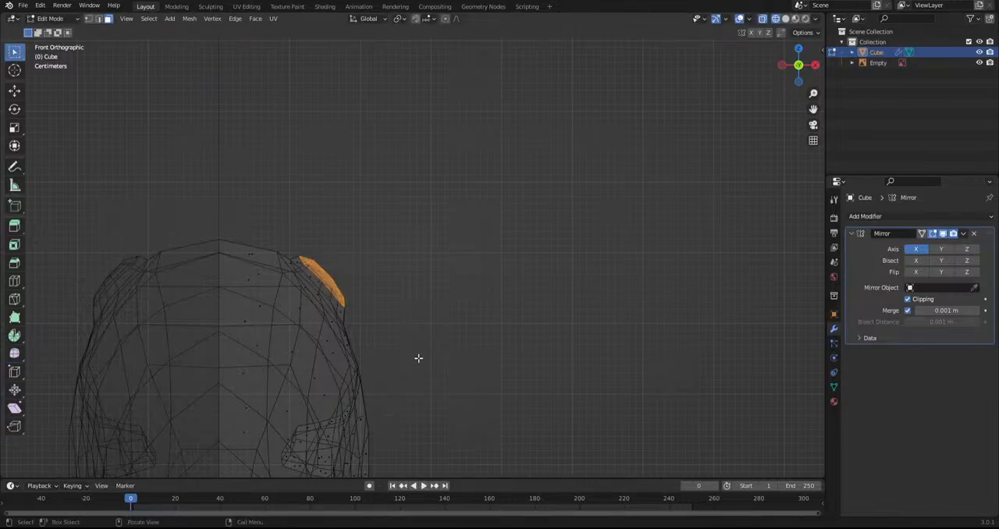
Extrude another short ear segment, tilt its end faces, and scale them down
{"action": "key", "text": "e"}
{"action": "left_click", "coordinate": [422, 350]}
{"action": "key", "text": "g"}
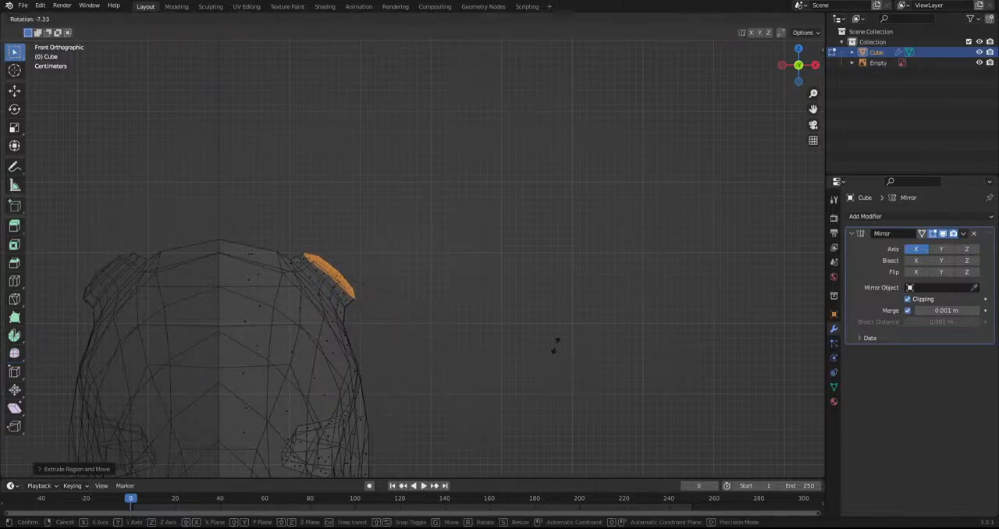
{"action": "left_click", "coordinate": [549, 339]}
{"action": "key", "text": "s"}
{"action": "left_click", "coordinate": [472, 338]}
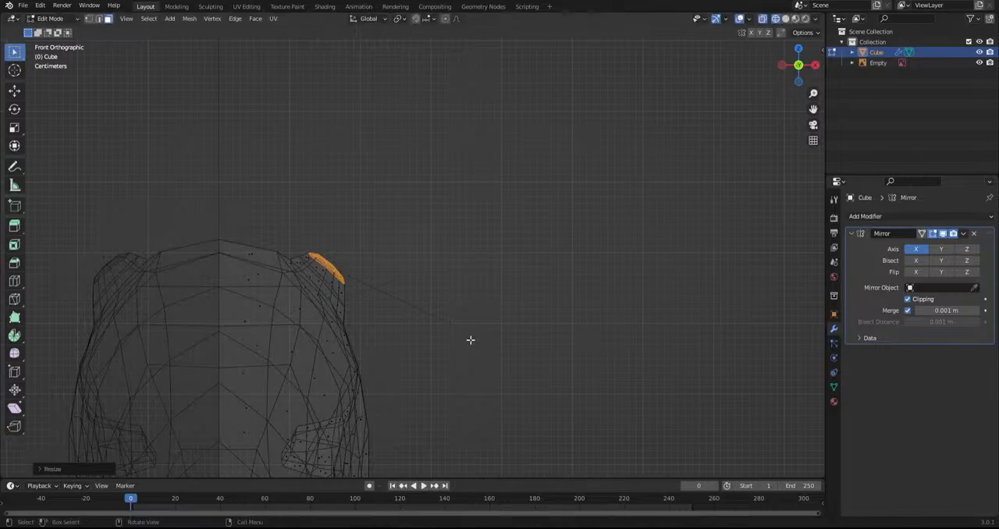
Extrude the ear further up and outward, widening its middle section and scaling the end down to a narrow tip
{"action": "key", "text": "e"}
{"action": "left_click", "coordinate": [485, 332]}
{"action": "key", "text": "s"}
{"action": "left_click", "coordinate": [544, 327]}
{"action": "key", "text": "e"}
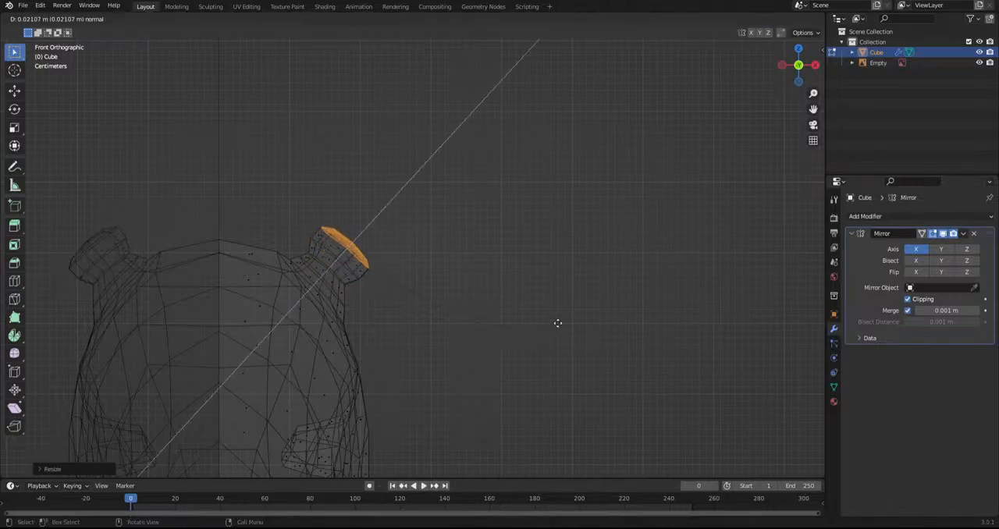
{"action": "left_click", "coordinate": [591, 291]}
{"action": "key", "text": "s"}
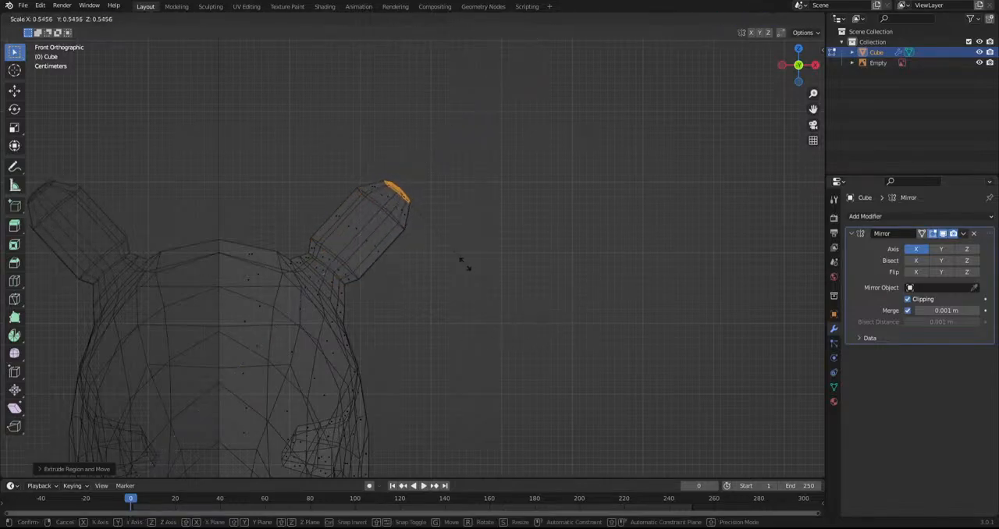
{"action": "left_click", "coordinate": [441, 238]}
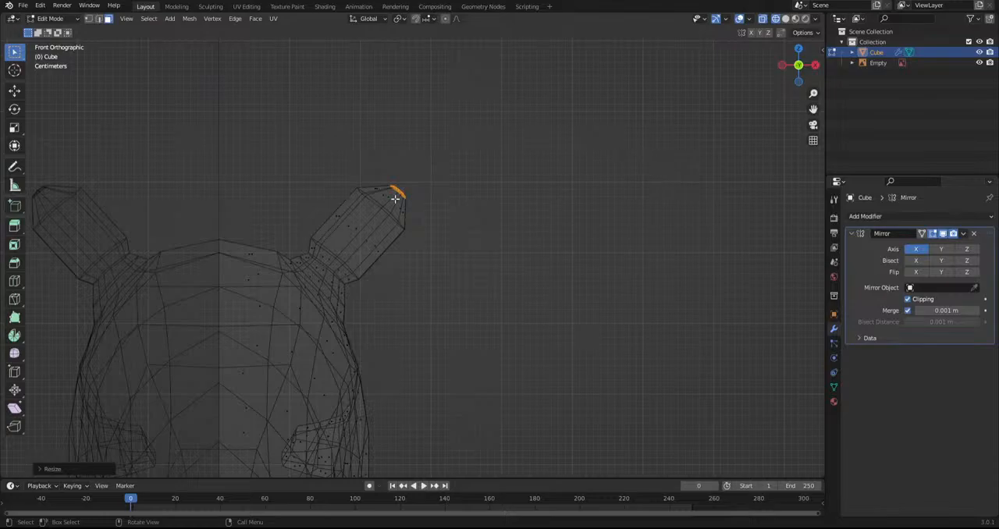
Shape the ear into a smoother taper in Sculpt Mode and switch the viewport to solid shading
{"action": "left_click", "coordinate": [60, 22]}
{"action": "left_click", "coordinate": [46, 53]}
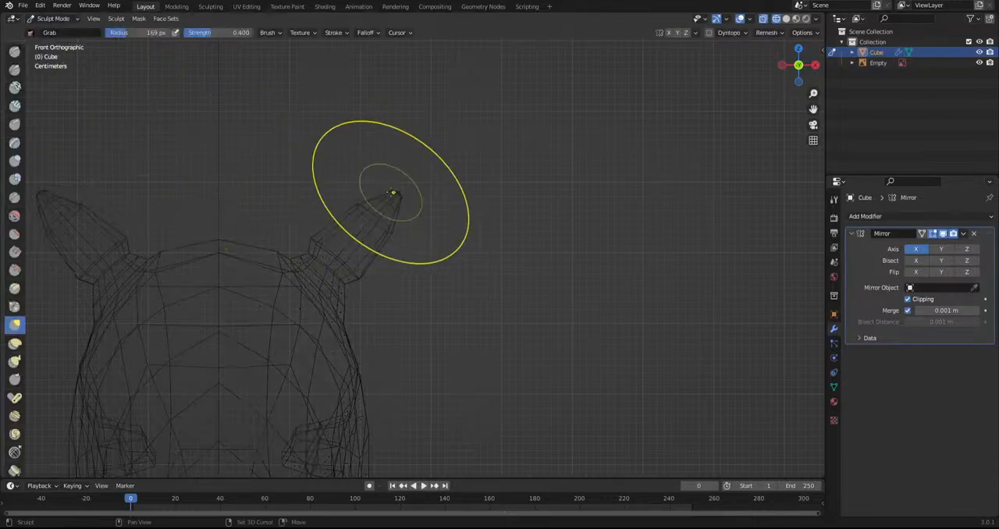
{"action": "scroll", "coordinate": [434, 328], "scroll_direction": "down", "scroll_amount": 7}
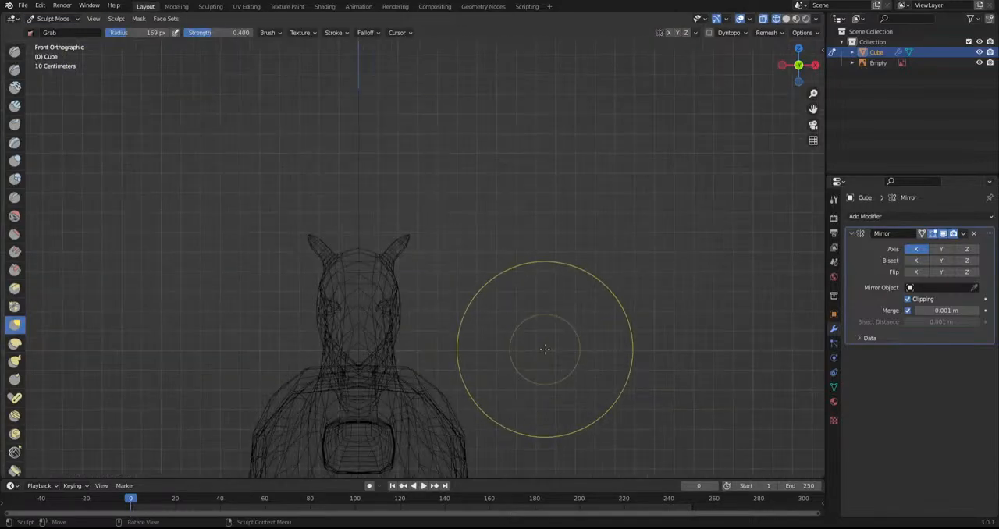
{"action": "middle_click_drag", "start_coordinate": [544, 348], "coordinate": [567, 312], "text": "shift"}
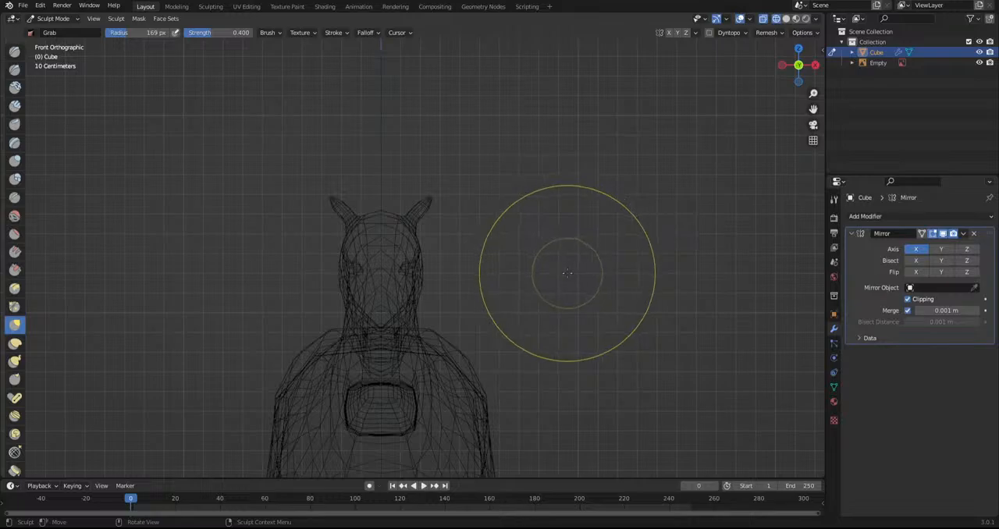
{"action": "left_click", "coordinate": [785, 18]}
{"action": "mouse_move", "coordinate": [518, 271]}
{"action": "middle_mouse_down"}
{"action": "mouse_move", "coordinate": [598, 242]}
{"action": "mouse_move", "coordinate": [486, 275]}
{"action": "mouse_move", "coordinate": [533, 279]}
{"action": "middle_mouse_up"}
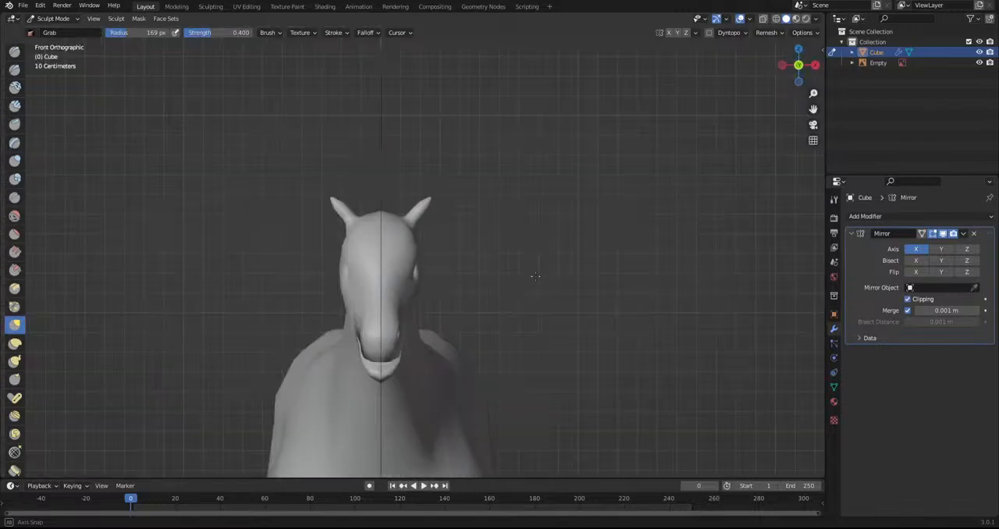
{"action": "mouse_move", "coordinate": [691, 338]}
{"action": "middle_mouse_down"}
{"action": "mouse_move", "coordinate": [554, 337]}
{"action": "mouse_move", "coordinate": [680, 331]}
{"action": "middle_mouse_up"}
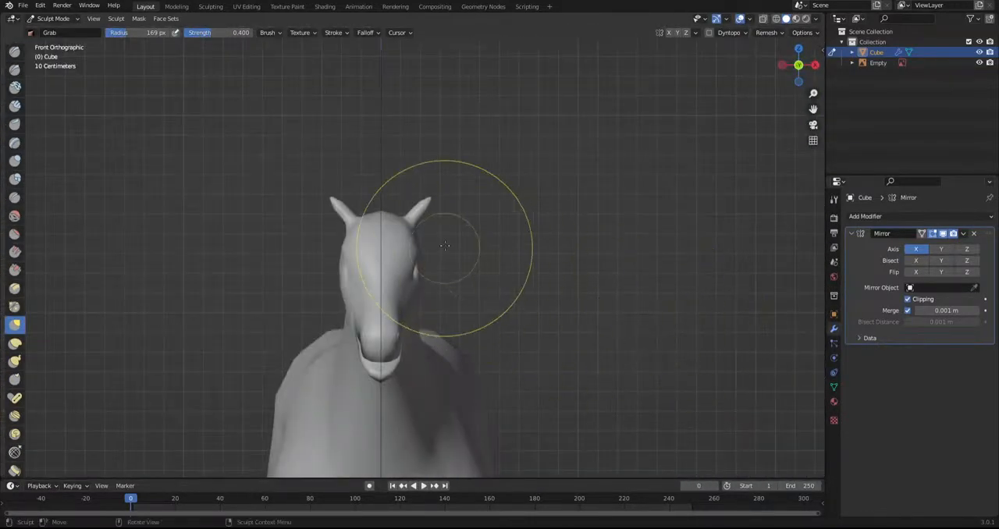
Sculpt the ear with the Grab brush, drawing its upper end into a narrower, sharper tip
{"action": "scroll", "coordinate": [452, 249], "scroll_direction": "up", "scroll_amount": 4}
{"action": "middle_click_drag", "start_coordinate": [524, 249], "coordinate": [573, 295], "text": "shift"}
{"action": "mouse_move", "coordinate": [573, 294]}
{"action": "middle_mouse_down"}
{"action": "mouse_move", "coordinate": [458, 268]}
{"action": "mouse_move", "coordinate": [574, 297]}
{"action": "mouse_move", "coordinate": [534, 288]}
{"action": "middle_mouse_up"}
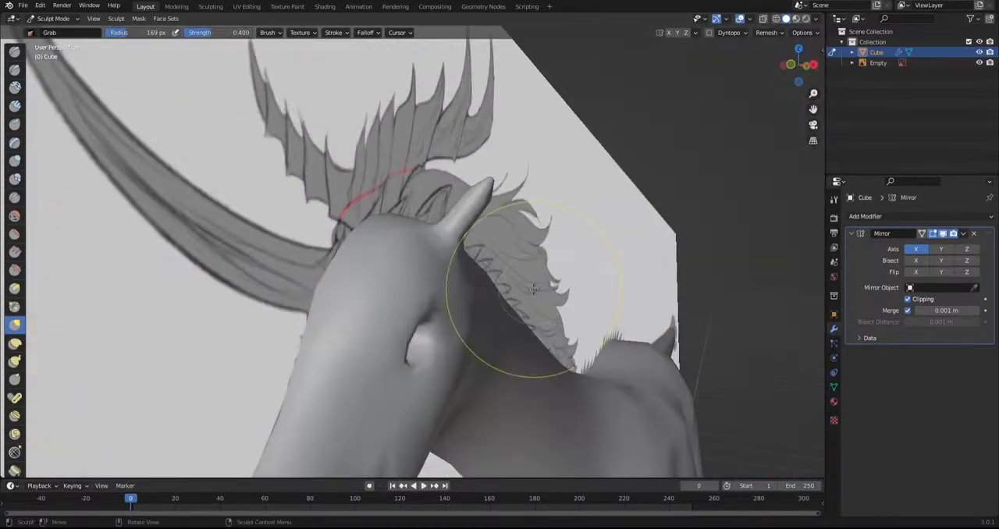
{"action": "middle_click_drag", "start_coordinate": [533, 289], "coordinate": [409, 252]}
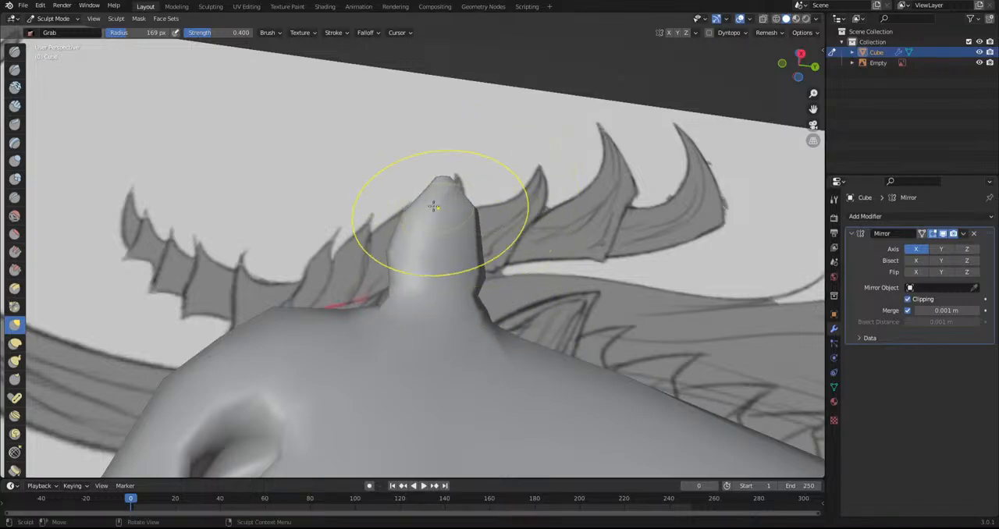
{"action": "middle_click_drag", "start_coordinate": [393, 163], "coordinate": [519, 404]}
{"action": "middle_click_drag", "start_coordinate": [483, 248], "coordinate": [486, 201]}
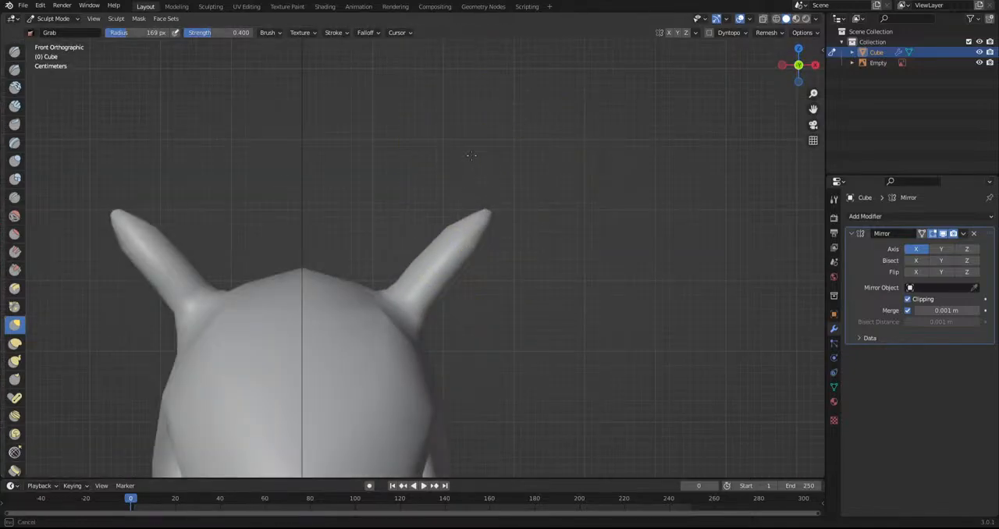
{"action": "scroll", "coordinate": [455, 230], "scroll_direction": "down", "scroll_amount": 4}
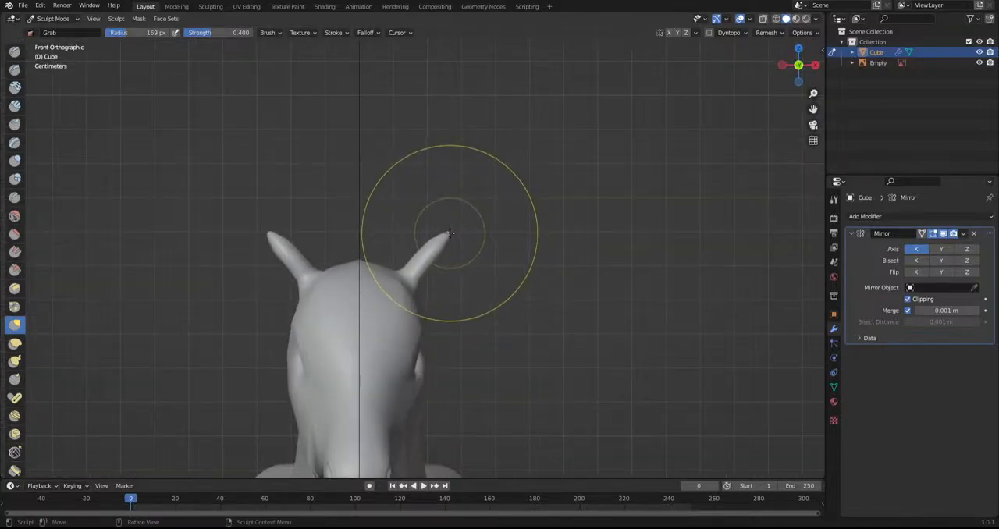
{"action": "scroll", "coordinate": [445, 239], "scroll_direction": "up", "scroll_amount": 5}
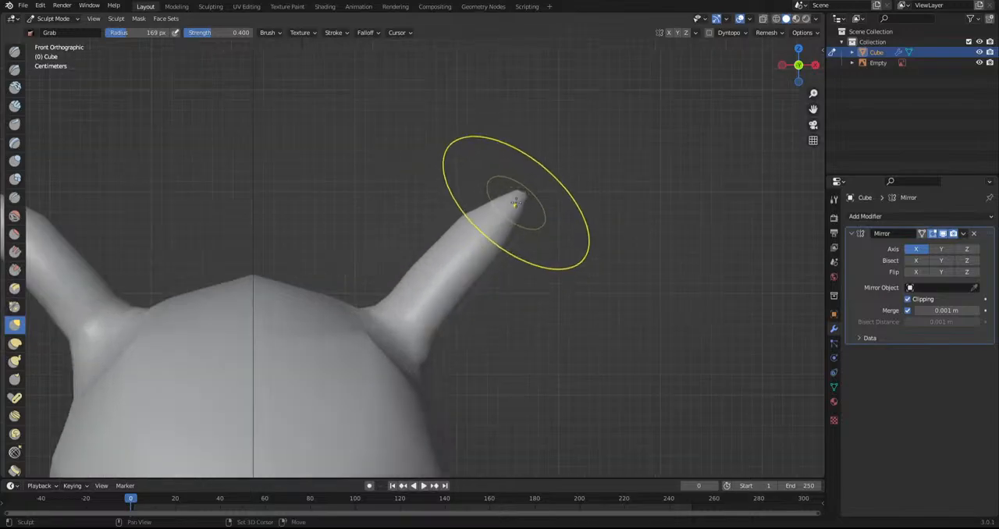
{"action": "scroll", "coordinate": [423, 263], "scroll_direction": "down", "scroll_amount": 3}
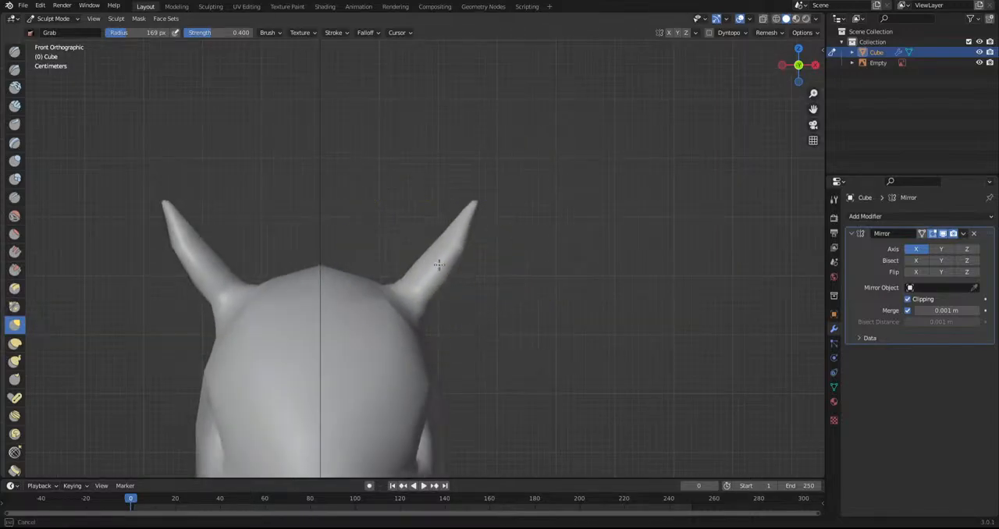
Switch to Edit Mode, select the outward-facing faces of the ear from base to near the tip, and inset them
{"action": "mouse_move", "coordinate": [426, 317]}
{"action": "middle_mouse_down"}
{"action": "mouse_move", "coordinate": [328, 334]}
{"action": "mouse_move", "coordinate": [323, 367]}
{"action": "middle_mouse_up"}
{"action": "left_click", "coordinate": [53, 18]}
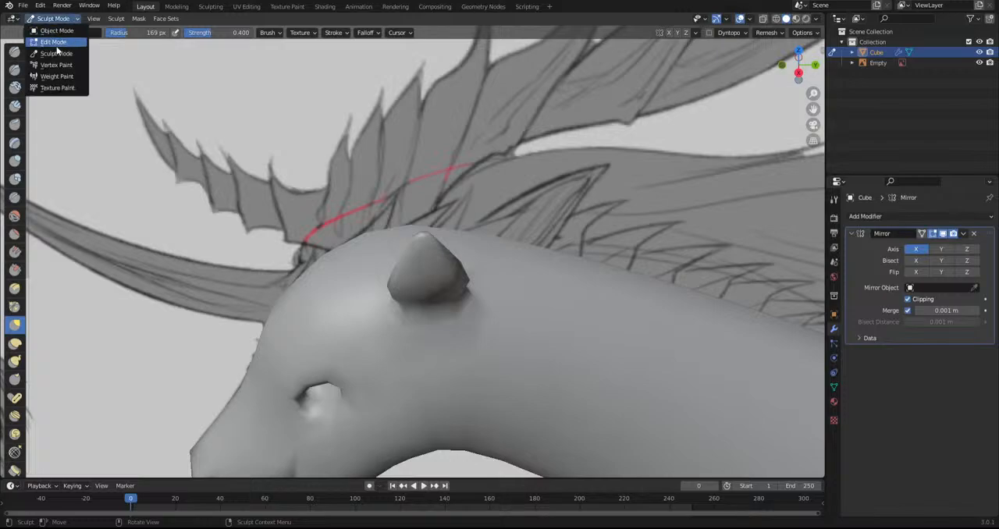
{"action": "left_click", "coordinate": [47, 40]}
{"action": "key", "text": "KP_Decimal"}
{"action": "left_click", "coordinate": [409, 310], "text": "shift"}
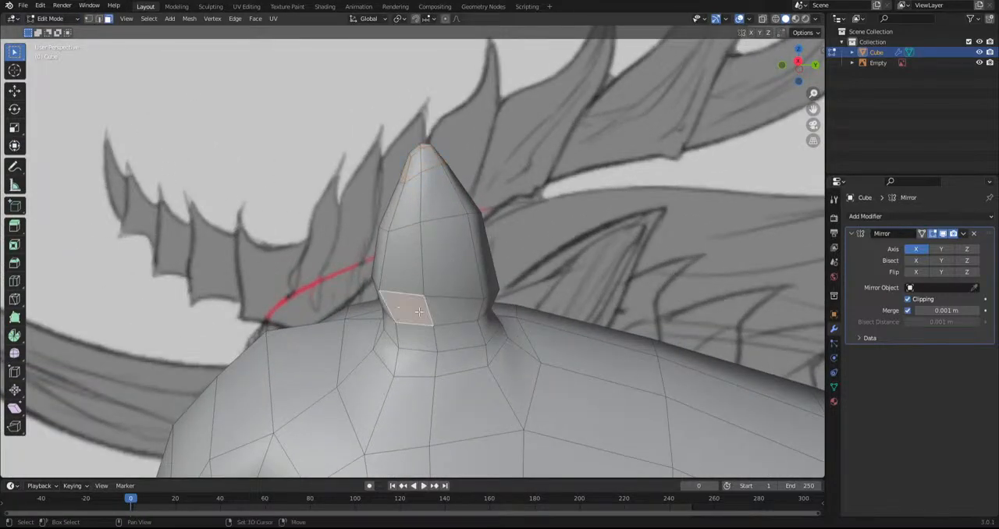
{"action": "left_click", "coordinate": [417, 270], "text": "shift"}
{"action": "left_click", "coordinate": [432, 282], "text": "shift"}
{"action": "left_click", "coordinate": [435, 302], "text": "shift"}
{"action": "left_click", "coordinate": [415, 206], "text": "shift"}
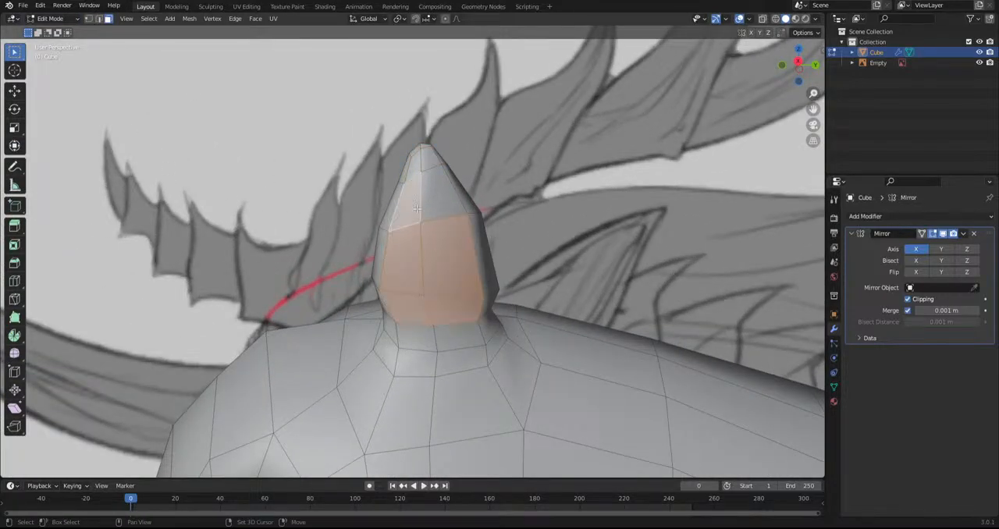
{"action": "left_click", "coordinate": [445, 211], "text": "shift"}
{"action": "key", "text": "i"}
{"action": "left_click", "coordinate": [660, 398]}
Move the inset faces into the ear to hollow it and smooth them with the Smooth tool
{"action": "middle_click_drag", "start_coordinate": [550, 381], "coordinate": [6, 341]}
{"action": "key", "text": "g"}
{"action": "left_click", "coordinate": [635, 385]}
{"action": "left_click", "coordinate": [14, 352]}
{"action": "left_click_drag", "start_coordinate": [407, 270], "coordinate": [473, 279]}
Smooth the faces along the forehead above the eye and down the bridge of the snout
{"action": "scroll", "coordinate": [474, 314], "scroll_direction": "down", "scroll_amount": 6}
{"action": "left_click", "coordinate": [392, 363]}
{"action": "scroll", "coordinate": [394, 362], "scroll_direction": "down", "scroll_amount": 4}
{"action": "middle_click_drag", "start_coordinate": [394, 362], "coordinate": [411, 386]}
{"action": "scroll", "coordinate": [403, 265], "scroll_direction": "up", "scroll_amount": 4}
{"action": "middle_click_drag", "start_coordinate": [402, 265], "coordinate": [395, 283], "text": "shift"}
{"action": "left_click", "coordinate": [379, 287]}
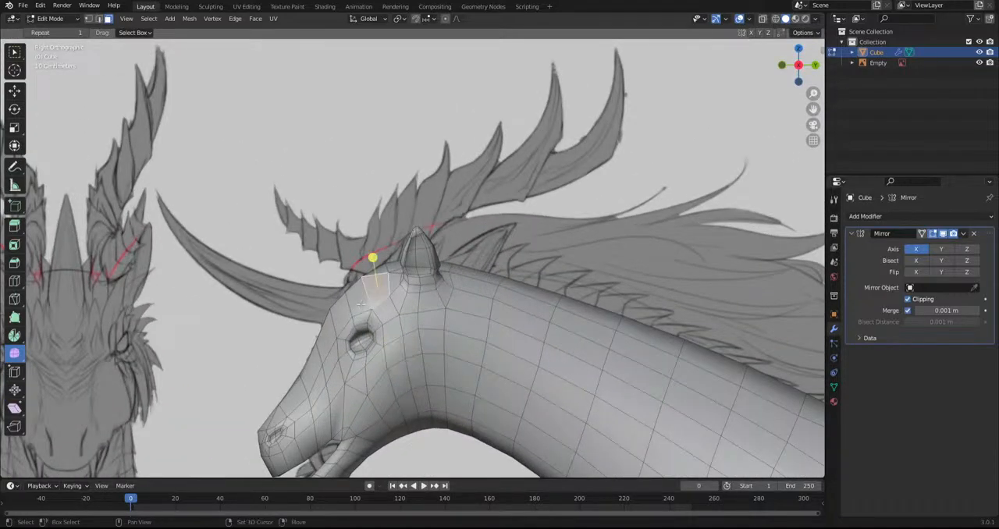
{"action": "left_click_drag", "start_coordinate": [342, 294], "coordinate": [434, 334]}
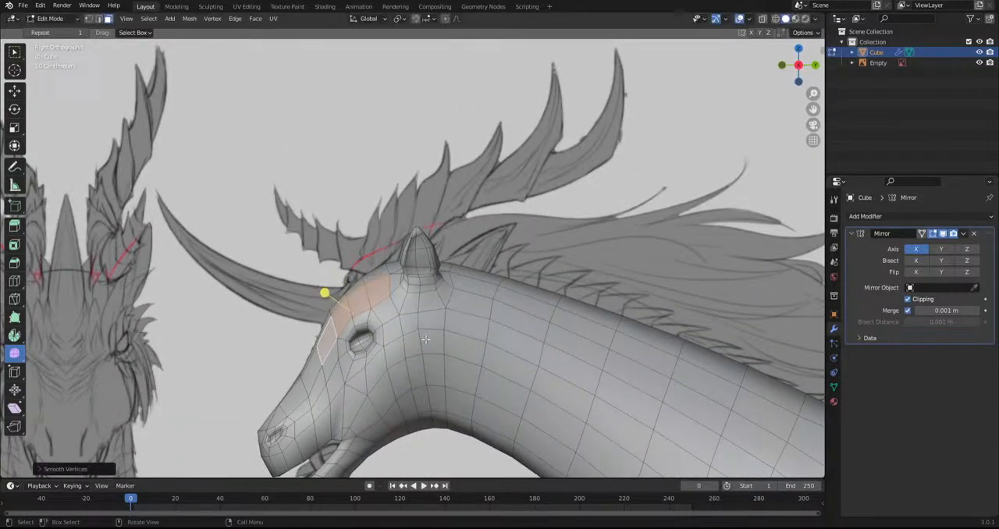
{"action": "left_click", "coordinate": [310, 380]}
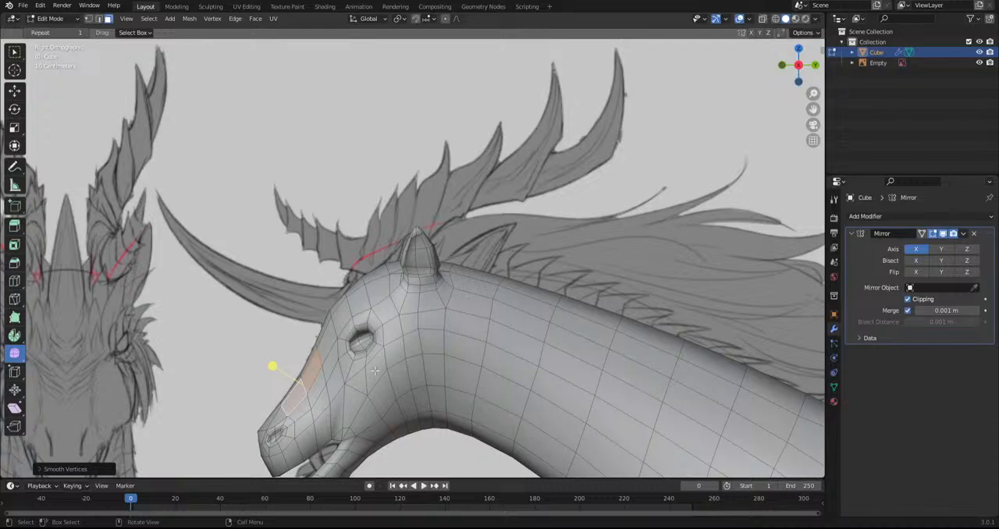
Return to Sculpt Mode and use the Grab brush to shape the hollowed ear's rim and base
{"action": "scroll", "coordinate": [318, 310], "scroll_direction": "down", "scroll_amount": 5}
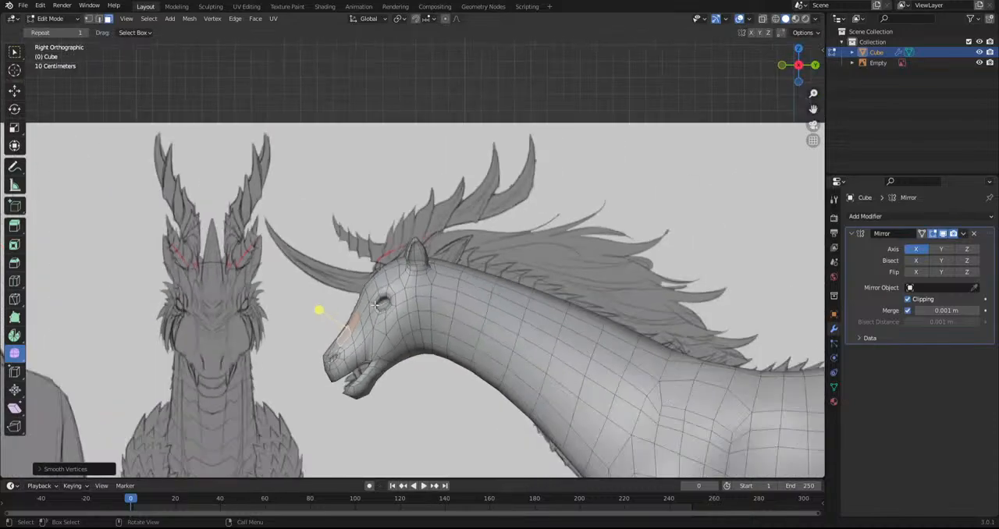
{"action": "scroll", "coordinate": [314, 268], "scroll_direction": "up", "scroll_amount": 6}
{"action": "scroll", "coordinate": [390, 248], "scroll_direction": "up", "scroll_amount": 2}
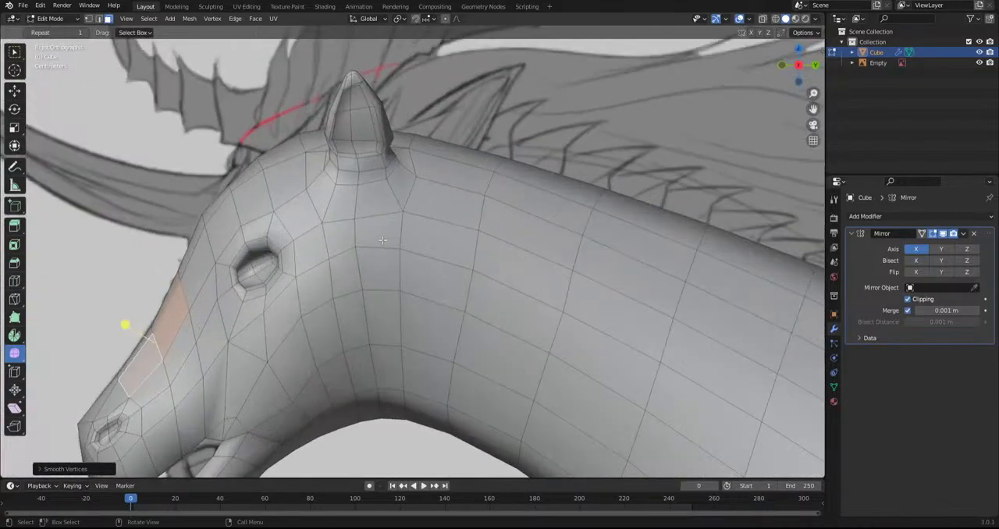
{"action": "left_click", "coordinate": [53, 19]}
{"action": "left_click", "coordinate": [58, 53]}
{"action": "mouse_move", "coordinate": [344, 211]}
{"action": "middle_mouse_down", "text": "shift"}
{"action": "mouse_move", "coordinate": [380, 294]}
{"action": "mouse_move", "coordinate": [385, 242]}
{"action": "mouse_move", "coordinate": [392, 319]}
{"action": "mouse_move", "coordinate": [377, 177]}
{"action": "middle_mouse_up", "text": "shift"}
{"action": "scroll", "coordinate": [385, 243], "scroll_direction": "up", "scroll_amount": 2}
{"action": "scroll", "coordinate": [386, 239], "scroll_direction": "up", "scroll_amount": 2}
{"action": "left_click_drag", "start_coordinate": [353, 136], "coordinate": [353, 143]}
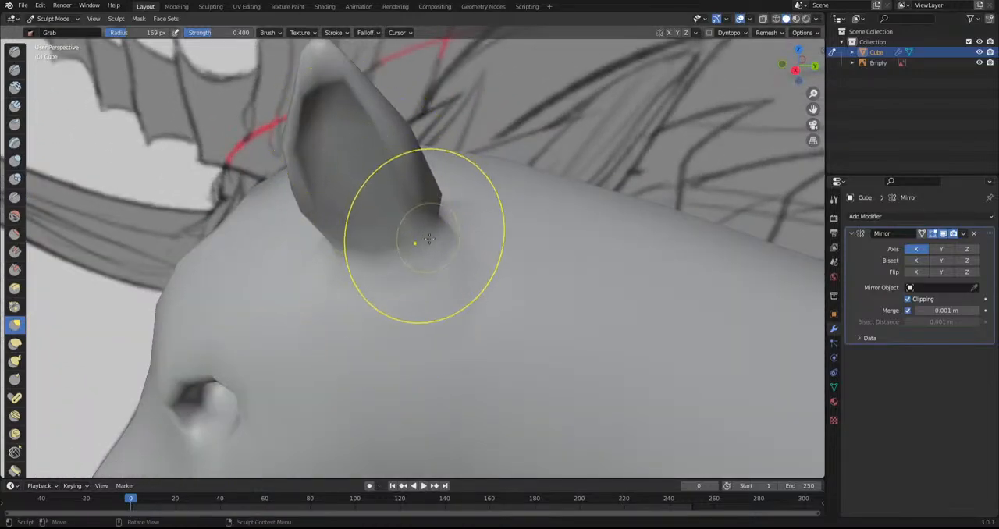
{"action": "scroll", "coordinate": [429, 269], "scroll_direction": "down", "scroll_amount": 12}
{"action": "mouse_move", "coordinate": [433, 280]}
{"action": "middle_mouse_down"}
{"action": "mouse_move", "coordinate": [451, 287]}
{"action": "mouse_move", "coordinate": [491, 255]}
{"action": "middle_mouse_up"}
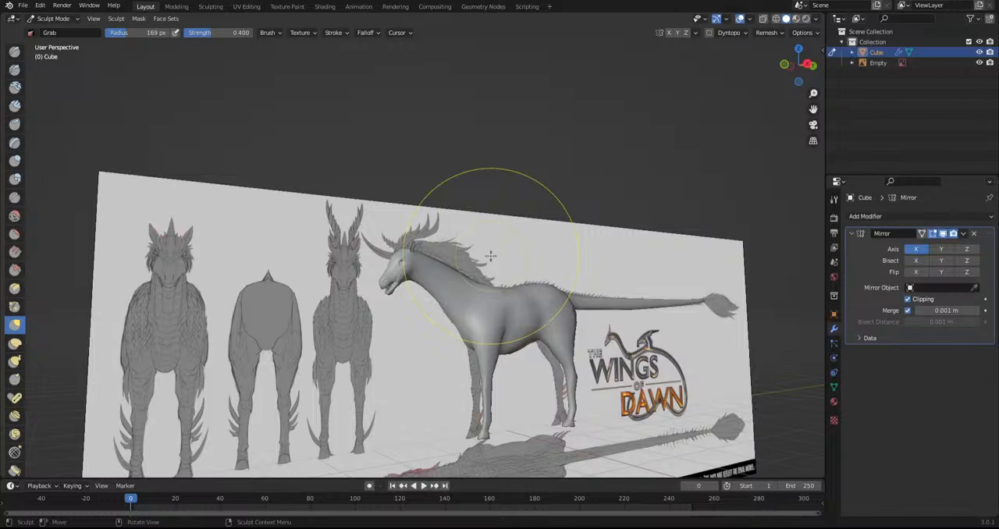
{"action": "middle_click_drag", "start_coordinate": [382, 320], "coordinate": [397, 330]}
Reshape the ear in front view with a wider lower part and a curved, tapering pointed tip
{"action": "key", "text": "KP_1"}
{"action": "scroll", "coordinate": [471, 250], "scroll_direction": "up", "scroll_amount": 6}
{"action": "scroll", "coordinate": [470, 250], "scroll_direction": "up", "scroll_amount": 4}
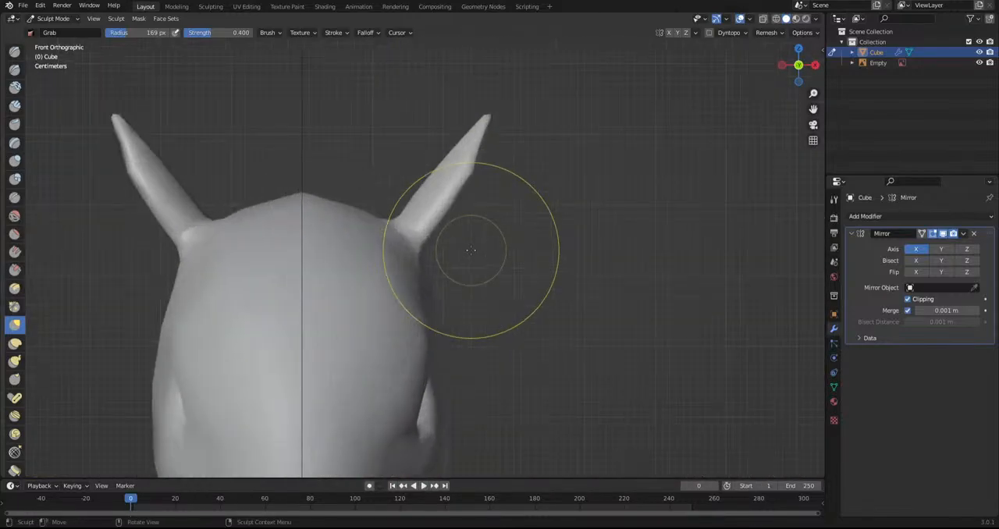
{"action": "middle_click_drag", "start_coordinate": [398, 220], "coordinate": [391, 320], "text": "shift"}
{"action": "scroll", "coordinate": [391, 320], "scroll_direction": "up", "scroll_amount": 2}
{"action": "mouse_move", "coordinate": [370, 345]}
{"action": "left_mouse_down"}
{"action": "mouse_move", "coordinate": [348, 316]}
{"action": "mouse_move", "coordinate": [386, 299]}
{"action": "left_mouse_up"}
{"action": "mouse_move", "coordinate": [465, 253]}
{"action": "left_mouse_down"}
{"action": "mouse_move", "coordinate": [460, 244]}
{"action": "mouse_move", "coordinate": [465, 256]}
{"action": "left_mouse_up"}
{"action": "left_click_drag", "start_coordinate": [508, 206], "coordinate": [502, 220]}
{"action": "scroll", "coordinate": [521, 205], "scroll_direction": "up", "scroll_amount": 3}
{"action": "left_click_drag", "start_coordinate": [584, 192], "coordinate": [595, 170]}
{"action": "scroll", "coordinate": [539, 292], "scroll_direction": "down", "scroll_amount": 6}
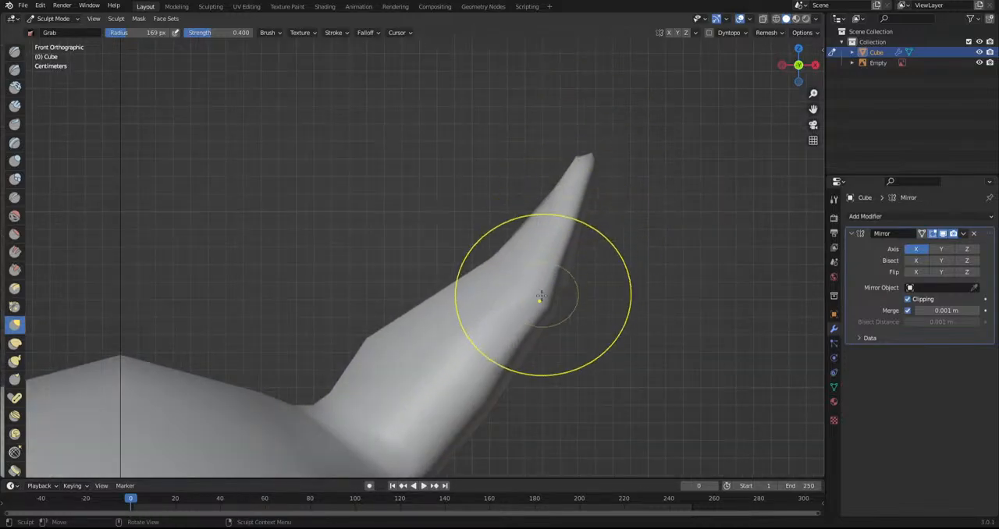
Grab the ear tip upward in side view to lengthen it and hide the viewport overlays
{"action": "mouse_move", "coordinate": [465, 308]}
{"action": "middle_mouse_down"}
{"action": "mouse_move", "coordinate": [439, 397]}
{"action": "mouse_move", "coordinate": [383, 337]}
{"action": "middle_mouse_up"}
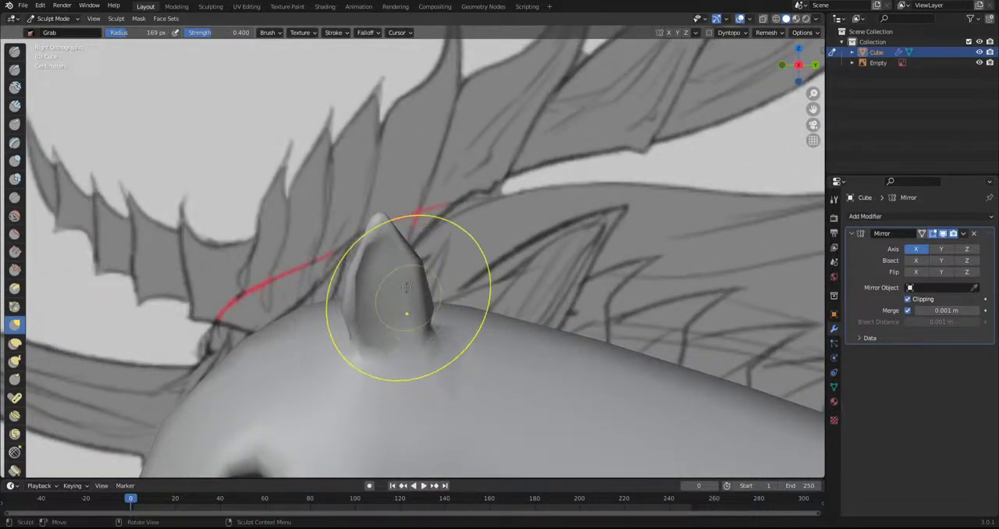
{"action": "middle_click_drag", "start_coordinate": [409, 301], "coordinate": [386, 199]}
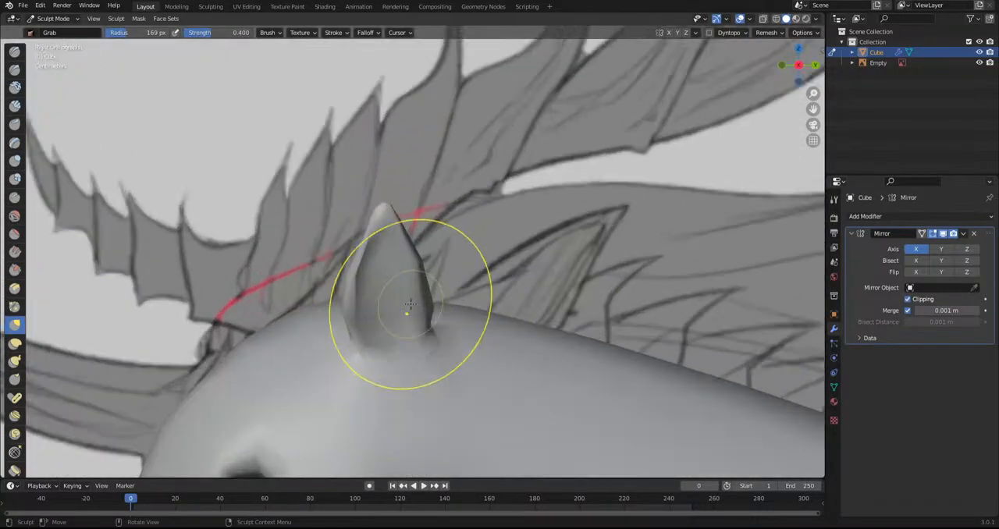
{"action": "scroll", "coordinate": [359, 359], "scroll_direction": "down", "scroll_amount": 8}
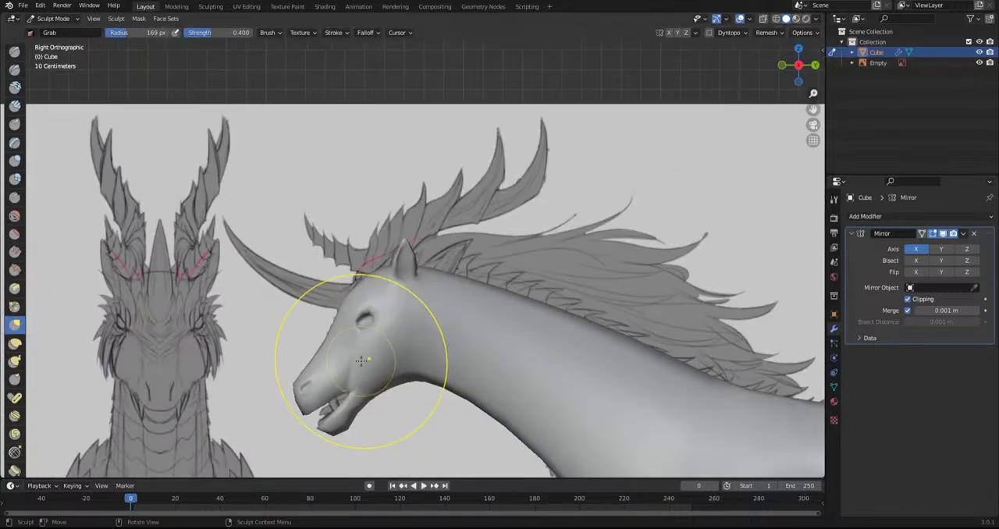
{"action": "middle_click_drag", "start_coordinate": [531, 125], "coordinate": [685, 236]}
{"action": "middle_click_drag", "start_coordinate": [659, 343], "coordinate": [556, 213]}
{"action": "scroll", "coordinate": [486, 317], "scroll_direction": "up", "scroll_amount": 12}
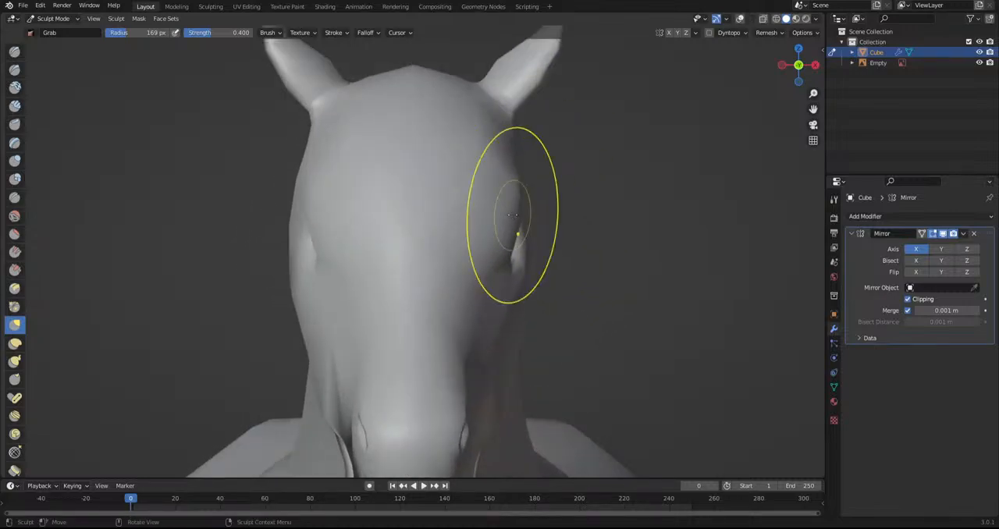
Try to pull the eye areas outward from the sides of the head with the Grab brush
{"action": "middle_click_drag", "start_coordinate": [541, 257], "coordinate": [474, 207], "text": "ctrl"}
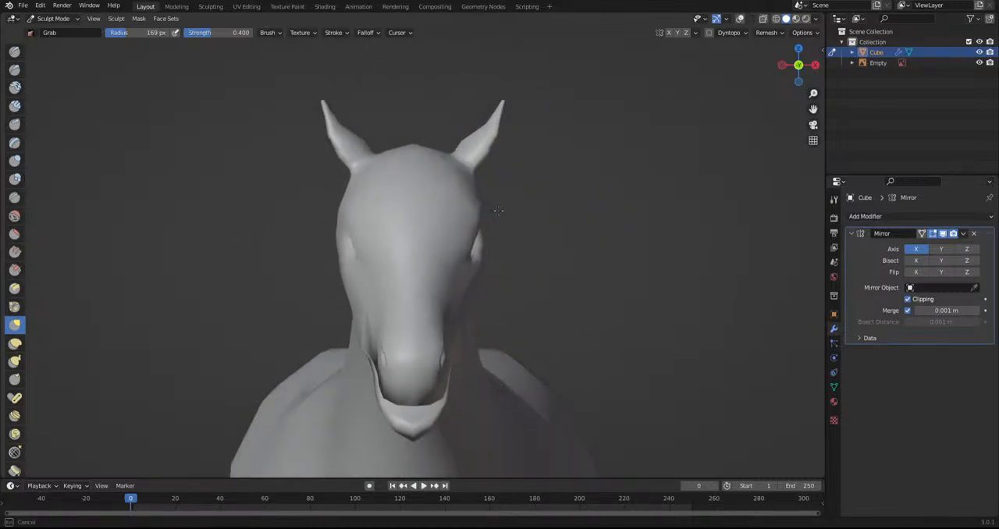
{"action": "left_click_drag", "start_coordinate": [478, 227], "coordinate": [610, 224]}
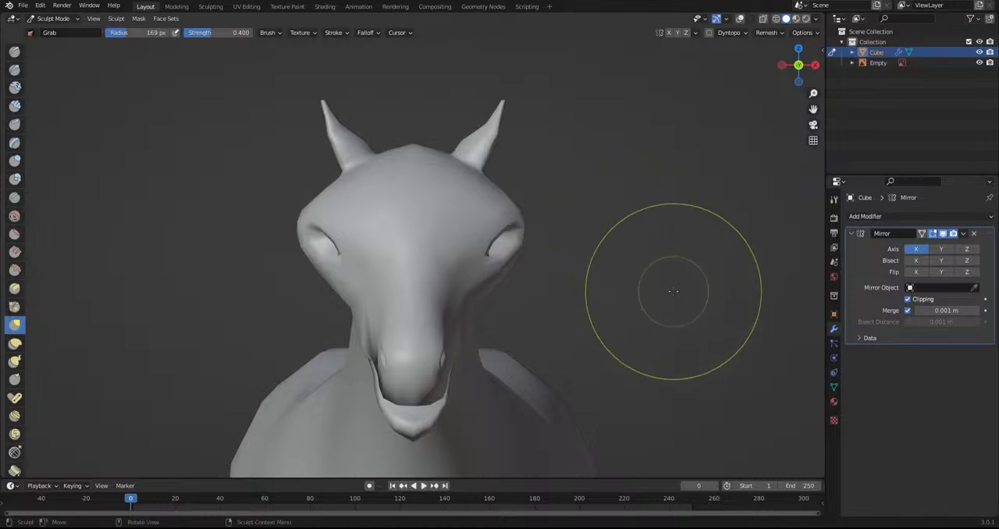
{"action": "scroll", "coordinate": [669, 292], "scroll_direction": "down", "scroll_amount": 4}
Examine the whole creature's head, neck and body proportions from several angles, including side view
{"action": "mouse_move", "coordinate": [445, 312]}
{"action": "middle_mouse_down"}
{"action": "mouse_move", "coordinate": [462, 233]}
{"action": "mouse_move", "coordinate": [463, 256]}
{"action": "middle_mouse_up"}
{"action": "left_click_drag", "start_coordinate": [498, 366], "coordinate": [490, 357]}
{"action": "scroll", "coordinate": [503, 359], "scroll_direction": "down", "scroll_amount": 3}
{"action": "middle_click_drag", "start_coordinate": [504, 356], "coordinate": [493, 305], "text": "shift"}
{"action": "left_click_drag", "start_coordinate": [456, 310], "coordinate": [459, 297]}
{"action": "scroll", "coordinate": [460, 297], "scroll_direction": "down", "scroll_amount": 2}
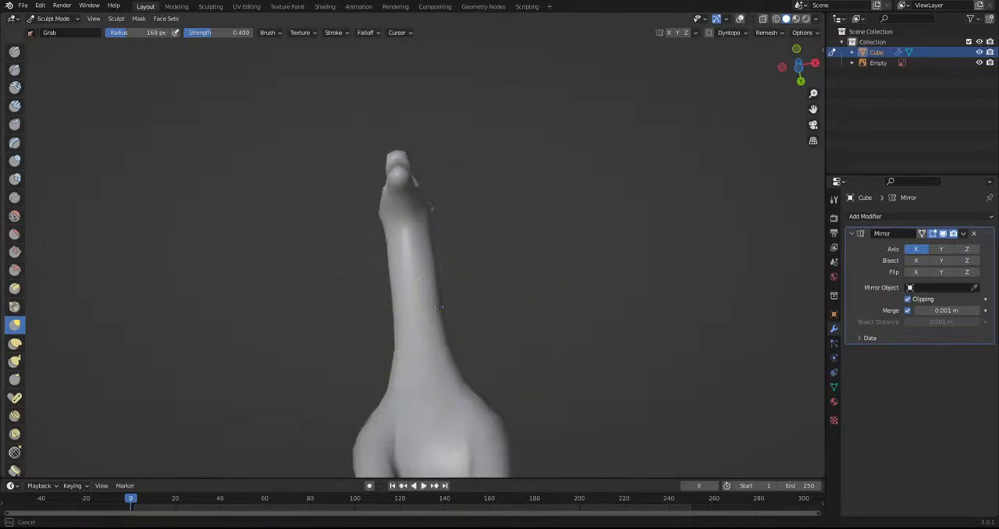
{"action": "middle_click_drag", "start_coordinate": [441, 300], "coordinate": [568, 390]}
{"action": "scroll", "coordinate": [568, 390], "scroll_direction": "down", "scroll_amount": 4}
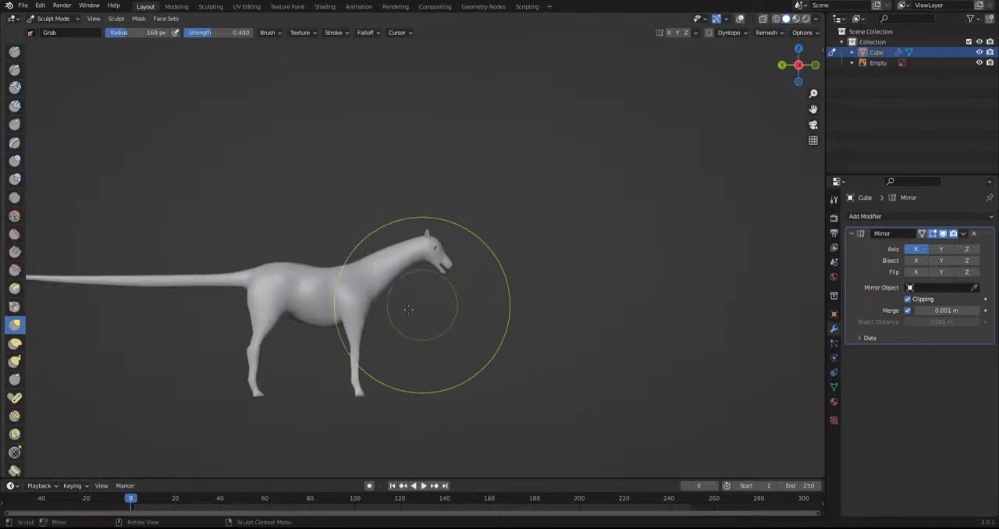
{"action": "middle_click_drag", "start_coordinate": [513, 312], "coordinate": [661, 310], "text": "shift"}
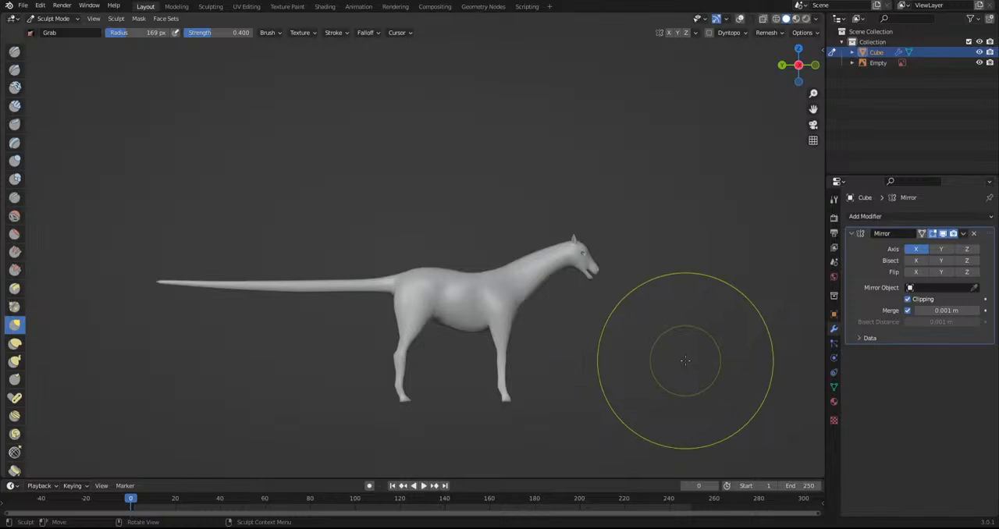
Try to lower the head and shorten the neck by grabbing them toward the body
{"action": "left_click_drag", "start_coordinate": [551, 258], "coordinate": [530, 270]}
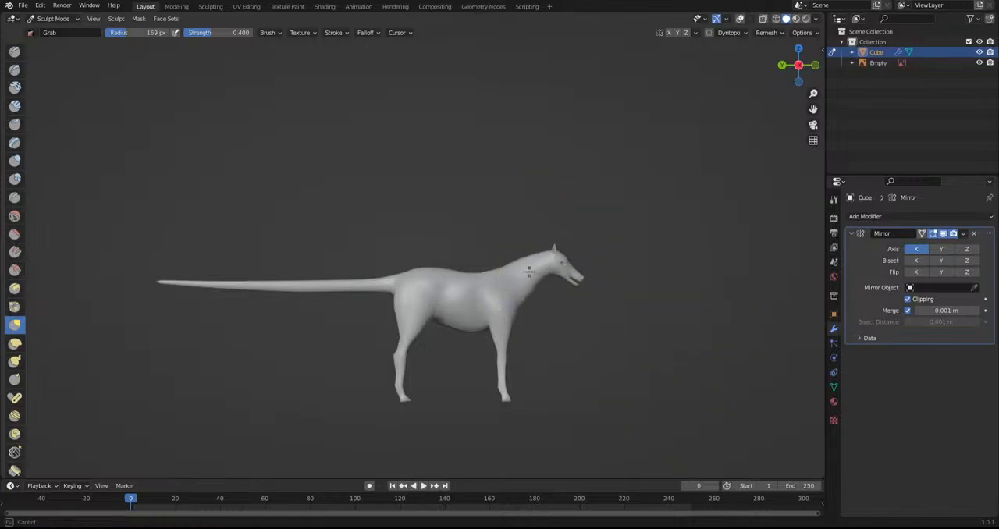
{"action": "left_click_drag", "start_coordinate": [584, 253], "coordinate": [524, 278]}
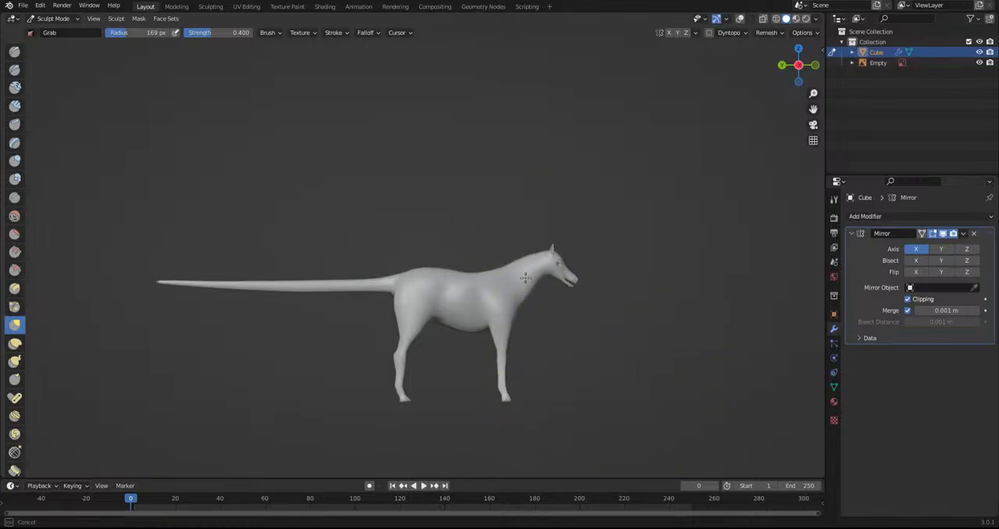
{"action": "mouse_move", "coordinate": [598, 413]}
{"action": "middle_mouse_down"}
{"action": "mouse_move", "coordinate": [375, 403]}
{"action": "mouse_move", "coordinate": [402, 375]}
{"action": "middle_mouse_up"}
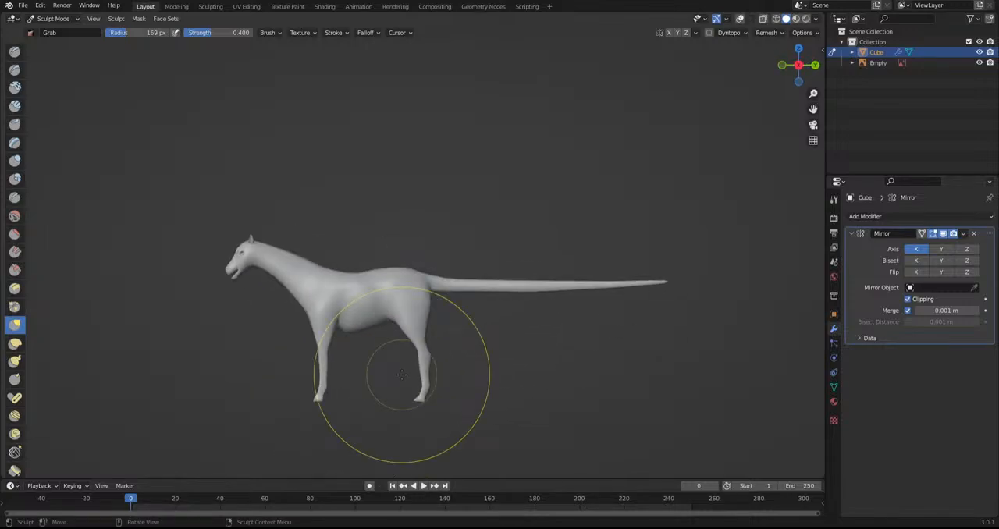
Examine the torso, belly and legs from the side and from underneath
{"action": "scroll", "coordinate": [330, 371], "scroll_direction": "up", "scroll_amount": 4}
{"action": "middle_click_drag", "start_coordinate": [331, 370], "coordinate": [499, 278], "text": "shift"}
{"action": "scroll", "coordinate": [413, 342], "scroll_direction": "up", "scroll_amount": 2}
{"action": "left_click_drag", "start_coordinate": [434, 327], "coordinate": [409, 300]}
{"action": "left_click_drag", "start_coordinate": [419, 295], "coordinate": [413, 277]}
{"action": "scroll", "coordinate": [559, 332], "scroll_direction": "down", "scroll_amount": 3}
{"action": "middle_click_drag", "start_coordinate": [519, 297], "coordinate": [473, 167]}
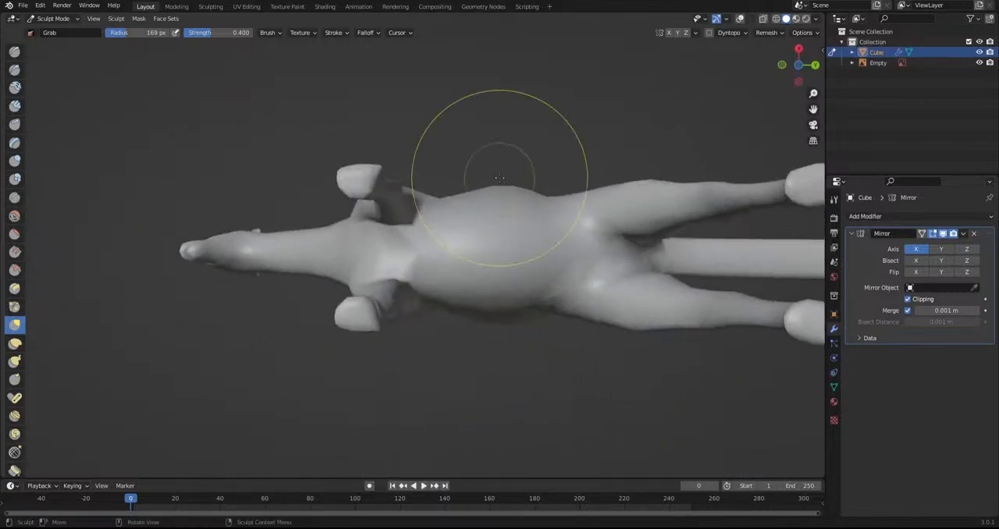
{"action": "middle_click_drag", "start_coordinate": [629, 299], "coordinate": [449, 289]}
{"action": "middle_click_drag", "start_coordinate": [390, 267], "coordinate": [484, 366]}
Shape the upper front leg and shoulder with the Grab brush for a smoother transition into the lower leg
{"action": "scroll", "coordinate": [484, 366], "scroll_direction": "up", "scroll_amount": 5}
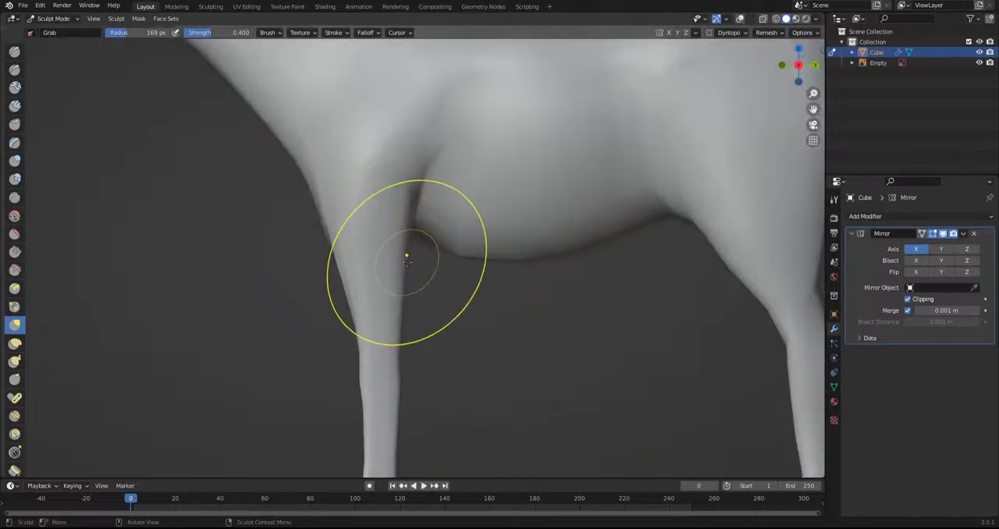
{"action": "mouse_move", "coordinate": [337, 279]}
{"action": "left_mouse_down"}
{"action": "mouse_move", "coordinate": [346, 205]}
{"action": "mouse_move", "coordinate": [341, 248]}
{"action": "mouse_move", "coordinate": [334, 167]}
{"action": "mouse_move", "coordinate": [368, 167]}
{"action": "left_mouse_up"}
{"action": "scroll", "coordinate": [368, 167], "scroll_direction": "down", "scroll_amount": 4}
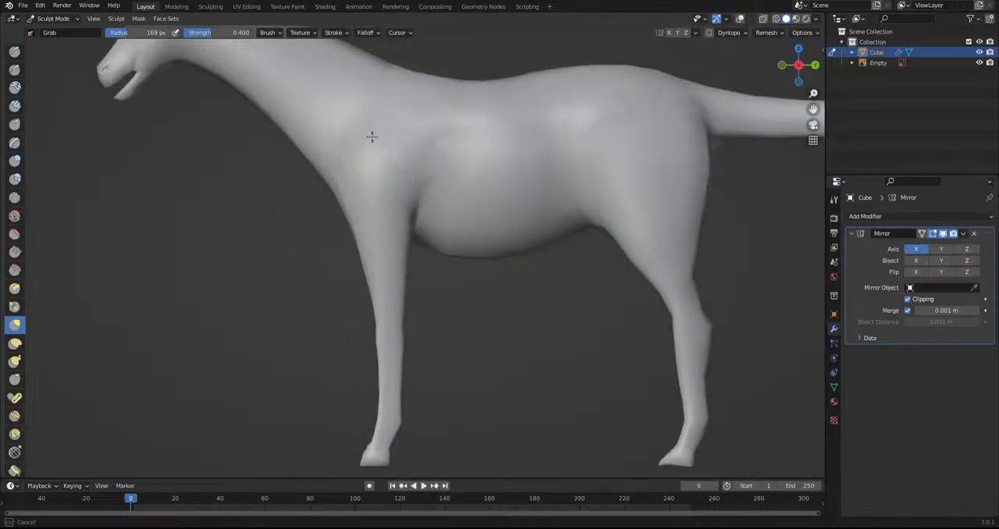
{"action": "left_click_drag", "start_coordinate": [383, 134], "coordinate": [407, 206]}
{"action": "left_click_drag", "start_coordinate": [358, 231], "coordinate": [358, 231]}
{"action": "scroll", "coordinate": [397, 367], "scroll_direction": "up", "scroll_amount": 4}
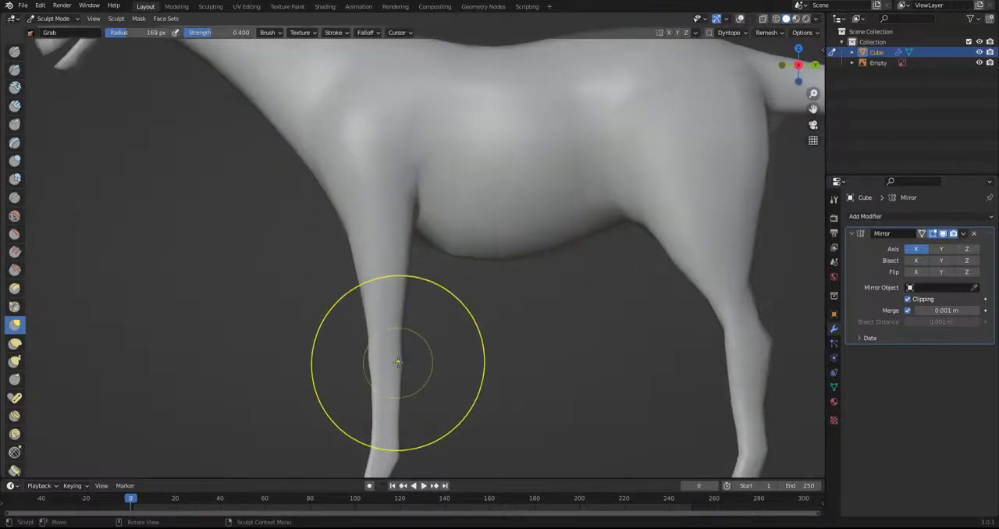
{"action": "mouse_move", "coordinate": [370, 384]}
{"action": "middle_mouse_down"}
{"action": "mouse_move", "coordinate": [430, 371]}
{"action": "mouse_move", "coordinate": [430, 359]}
{"action": "middle_mouse_up"}
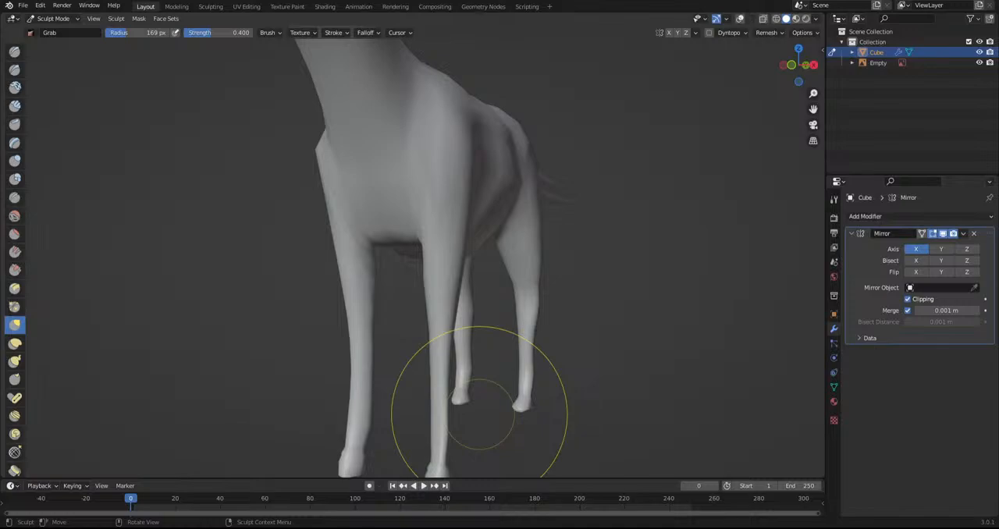
Refine the contour of the near front leg and chest with the Grab brush, undoing one stroke
{"action": "middle_click_drag", "start_coordinate": [475, 314], "coordinate": [442, 394], "text": "alt"}
{"action": "left_click_drag", "start_coordinate": [454, 280], "coordinate": [446, 267]}
{"action": "left_click_drag", "start_coordinate": [449, 167], "coordinate": [453, 169]}
{"action": "key", "text": "ctrl+z"}
{"action": "left_click_drag", "start_coordinate": [443, 266], "coordinate": [468, 209]}
Even out the back line between the withers and the rump with the Grab brush in side view
{"action": "middle_click_drag", "start_coordinate": [184, 288], "coordinate": [386, 276], "text": "shift"}
{"action": "scroll", "coordinate": [374, 275], "scroll_direction": "up", "scroll_amount": 2}
{"action": "left_click_drag", "start_coordinate": [273, 251], "coordinate": [234, 217]}
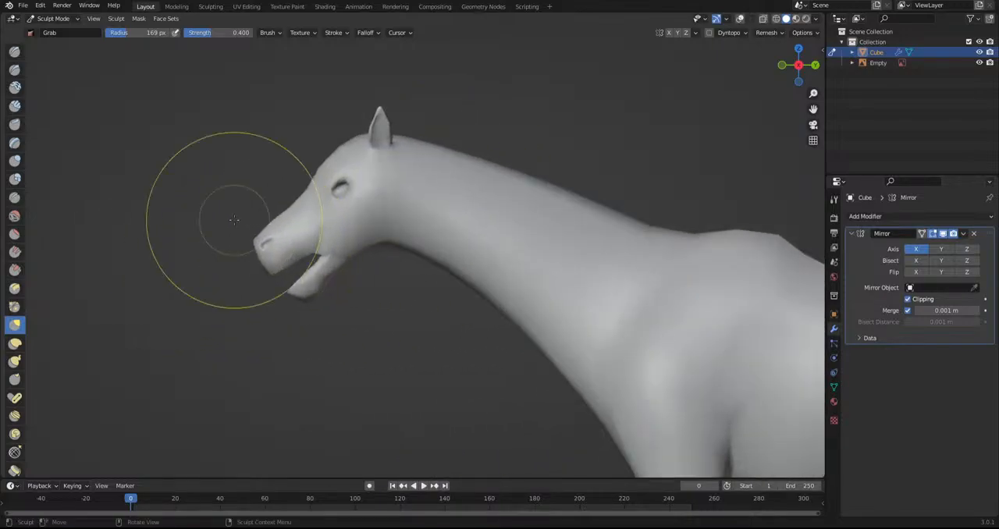
{"action": "mouse_move", "coordinate": [221, 251]}
{"action": "left_mouse_down"}
{"action": "mouse_move", "coordinate": [236, 275]}
{"action": "mouse_move", "coordinate": [265, 261]}
{"action": "mouse_move", "coordinate": [309, 295]}
{"action": "mouse_move", "coordinate": [343, 379]}
{"action": "left_mouse_up"}
{"action": "scroll", "coordinate": [357, 382], "scroll_direction": "down", "scroll_amount": 5}
{"action": "middle_click_drag", "start_coordinate": [426, 431], "coordinate": [326, 359], "text": "shift"}
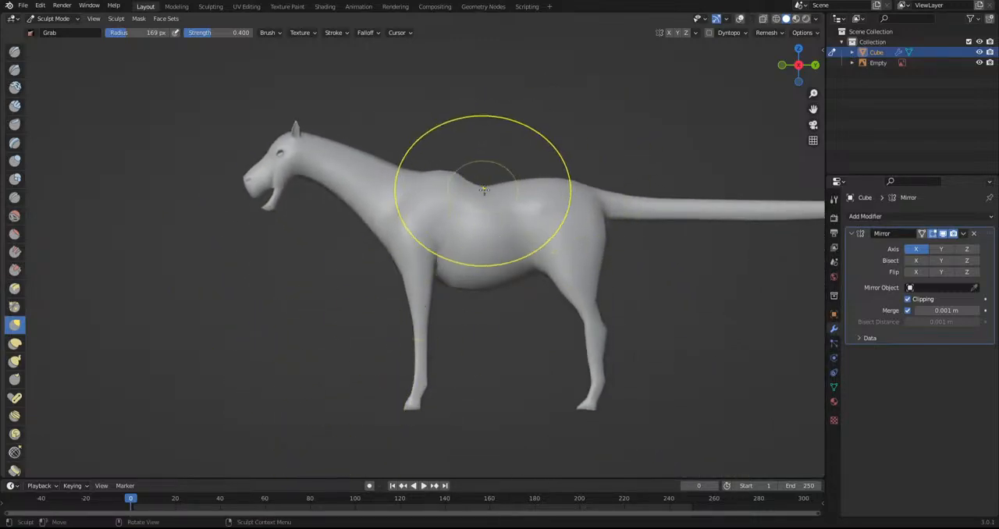
{"action": "left_click_drag", "start_coordinate": [483, 196], "coordinate": [484, 136]}
{"action": "scroll", "coordinate": [473, 368], "scroll_direction": "down", "scroll_amount": 3}
{"action": "mouse_move", "coordinate": [473, 367]}
{"action": "middle_mouse_down"}
{"action": "mouse_move", "coordinate": [624, 368]}
{"action": "mouse_move", "coordinate": [575, 353]}
{"action": "mouse_move", "coordinate": [478, 377]}
{"action": "middle_mouse_up"}
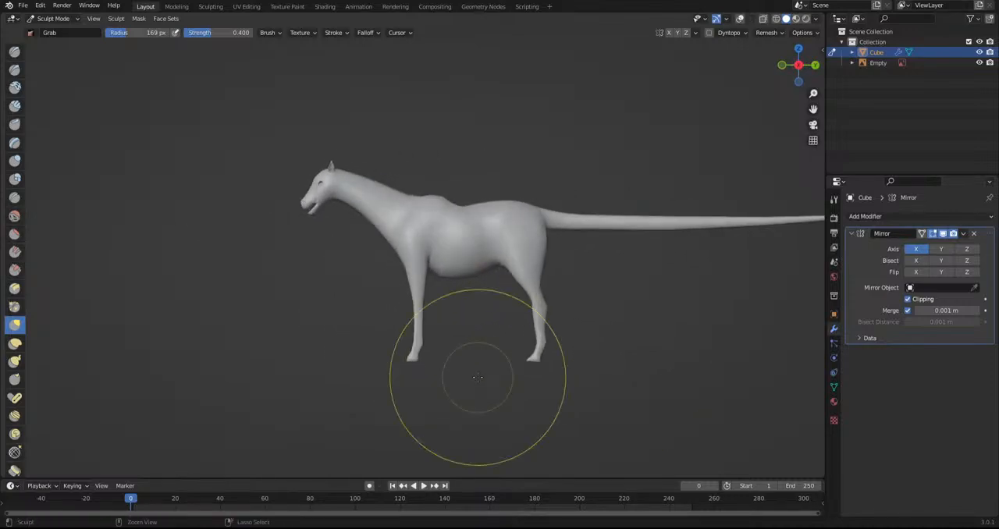
{"action": "middle_click_drag", "start_coordinate": [471, 314], "coordinate": [473, 347], "text": "shift"}
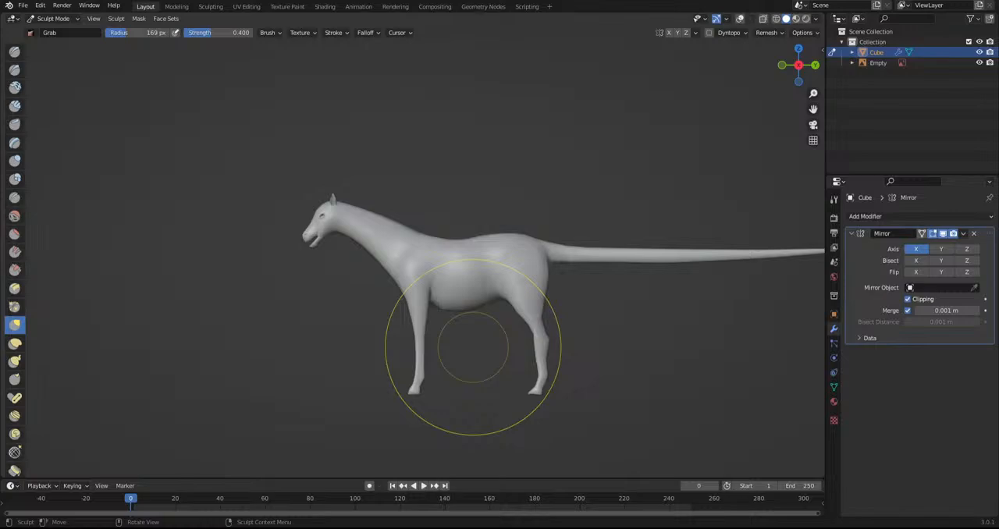
{"action": "scroll", "coordinate": [428, 302], "scroll_direction": "up", "scroll_amount": 3}
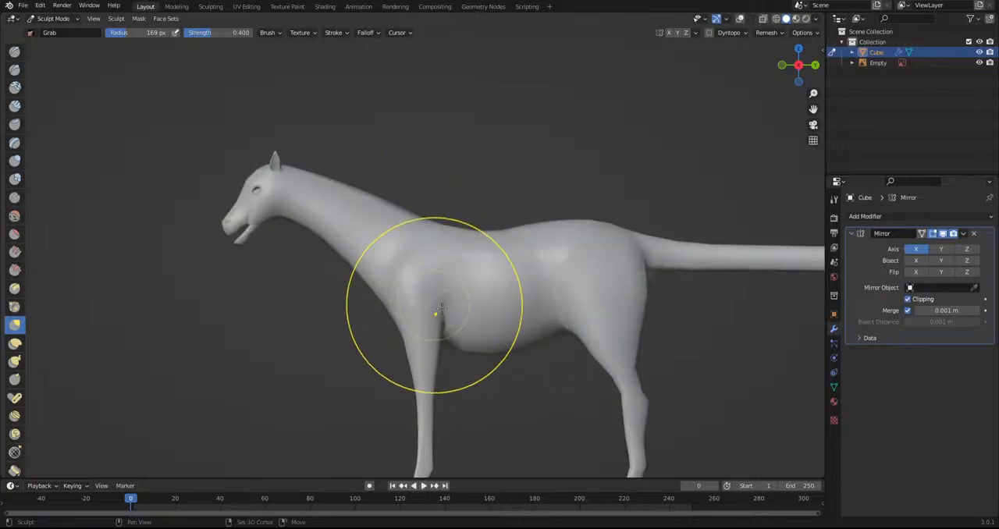
Shape the thigh and upper hind leg with the Grab brush in the rear view
{"action": "scroll", "coordinate": [334, 308], "scroll_direction": "up", "scroll_amount": 2}
{"action": "middle_click_drag", "start_coordinate": [335, 309], "coordinate": [393, 256], "text": "shift"}
{"action": "mouse_move", "coordinate": [482, 292]}
{"action": "middle_mouse_down"}
{"action": "mouse_move", "coordinate": [372, 287]}
{"action": "mouse_move", "coordinate": [460, 245]}
{"action": "middle_mouse_up"}
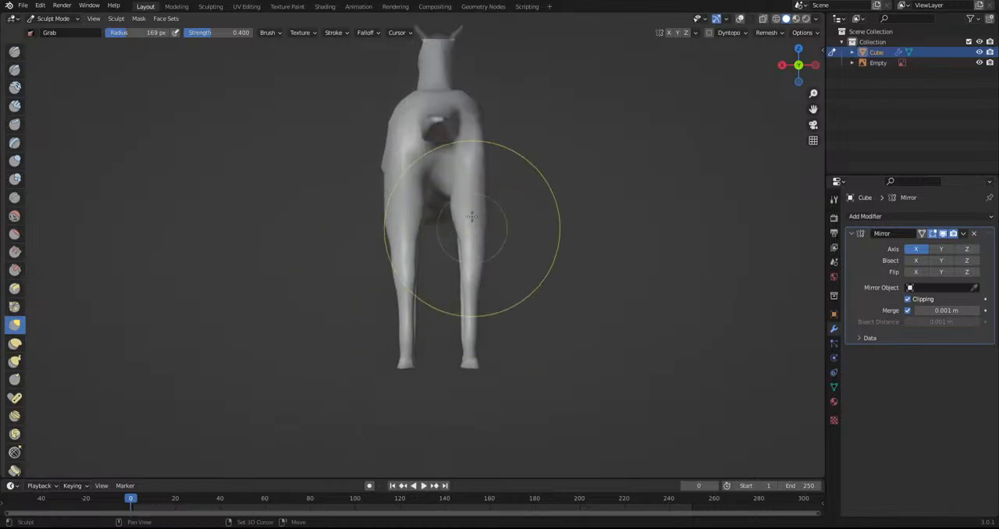
{"action": "scroll", "coordinate": [390, 319], "scroll_direction": "up", "scroll_amount": 4}
{"action": "left_click_drag", "start_coordinate": [363, 269], "coordinate": [381, 264]}
{"action": "left_click_drag", "start_coordinate": [370, 232], "coordinate": [380, 234]}
{"action": "left_click_drag", "start_coordinate": [356, 190], "coordinate": [370, 186]}
{"action": "mouse_move", "coordinate": [419, 246]}
{"action": "left_mouse_down"}
{"action": "mouse_move", "coordinate": [375, 243]}
{"action": "mouse_move", "coordinate": [426, 236]}
{"action": "left_mouse_up"}
{"action": "scroll", "coordinate": [434, 179], "scroll_direction": "down", "scroll_amount": 1}
{"action": "left_click_drag", "start_coordinate": [430, 169], "coordinate": [410, 168]}
{"action": "middle_click_drag", "start_coordinate": [479, 375], "coordinate": [494, 276], "text": "shift"}
Slim the lower hind leg and widen the hoof with short Grab strokes in the rear view
{"action": "scroll", "coordinate": [490, 279], "scroll_direction": "up", "scroll_amount": 2}
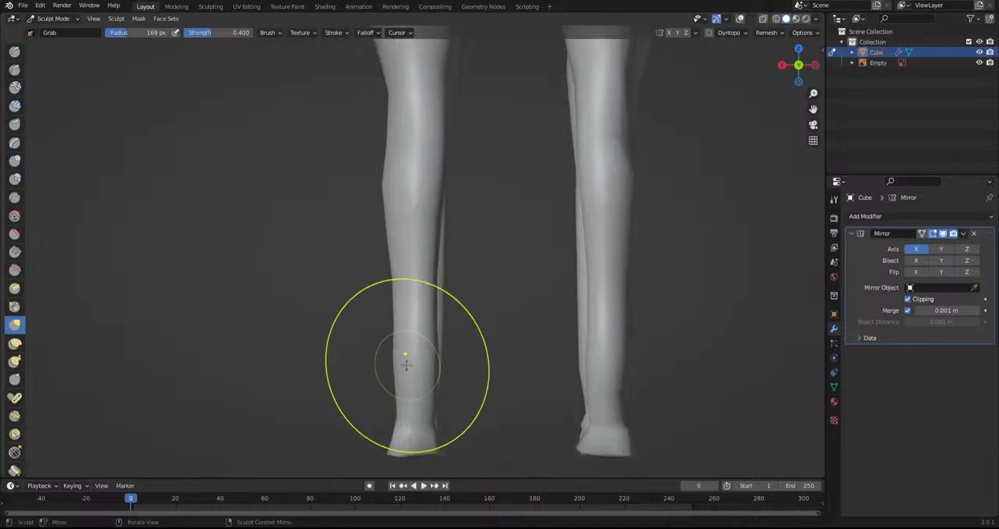
{"action": "left_click_drag", "start_coordinate": [400, 279], "coordinate": [405, 279]}
{"action": "left_click_drag", "start_coordinate": [402, 303], "coordinate": [415, 291]}
{"action": "scroll", "coordinate": [411, 422], "scroll_direction": "up", "scroll_amount": 1}
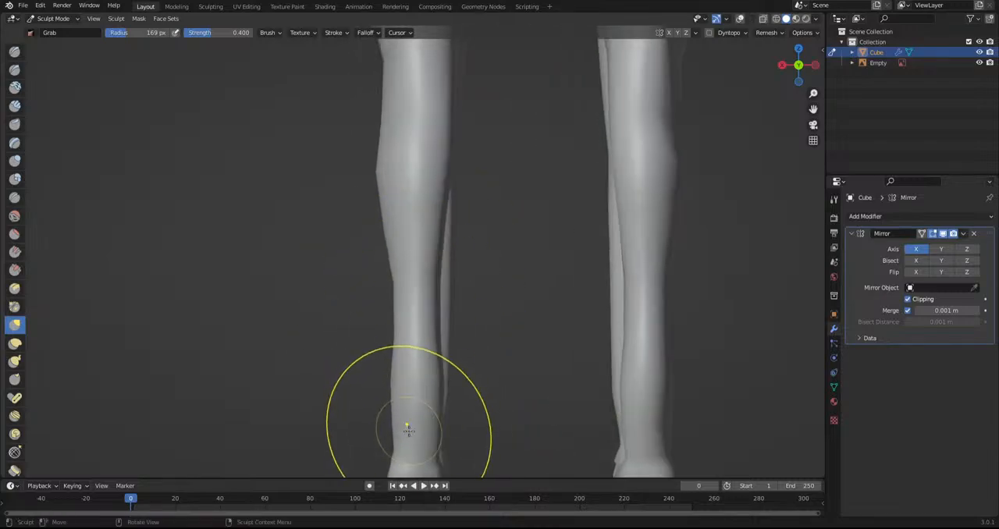
{"action": "middle_click_drag", "start_coordinate": [402, 464], "coordinate": [419, 320], "text": "shift"}
{"action": "scroll", "coordinate": [420, 320], "scroll_direction": "up", "scroll_amount": 2}
{"action": "left_click_drag", "start_coordinate": [411, 338], "coordinate": [395, 340]}
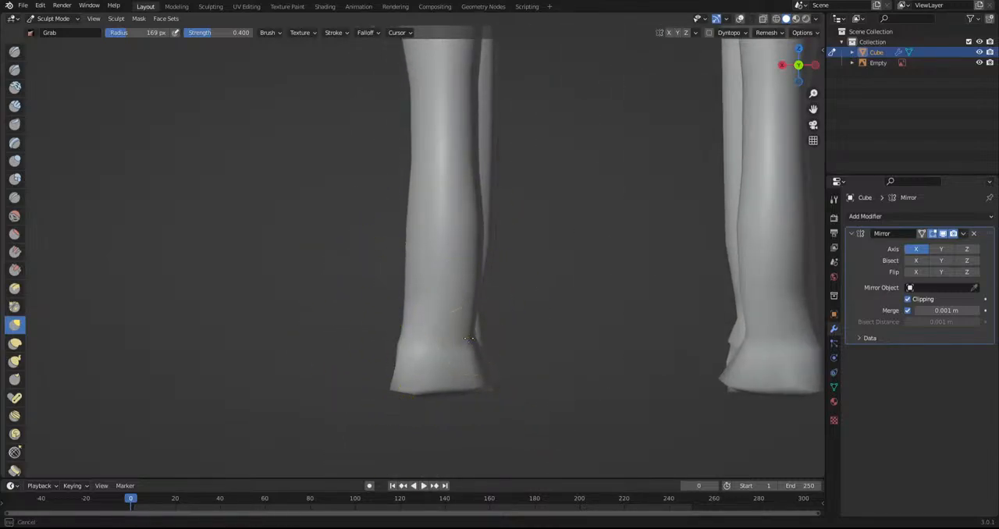
{"action": "left_click_drag", "start_coordinate": [470, 339], "coordinate": [497, 345]}
{"action": "mouse_move", "coordinate": [502, 379]}
{"action": "middle_mouse_down"}
{"action": "mouse_move", "coordinate": [493, 391]}
{"action": "mouse_move", "coordinate": [529, 364]}
{"action": "middle_mouse_up"}
Try to shorten the neck by grabbing the head back toward the shoulders in side view
{"action": "scroll", "coordinate": [535, 350], "scroll_direction": "down", "scroll_amount": 5}
{"action": "scroll", "coordinate": [542, 384], "scroll_direction": "down", "scroll_amount": 1}
{"action": "scroll", "coordinate": [330, 250], "scroll_direction": "down", "scroll_amount": 1}
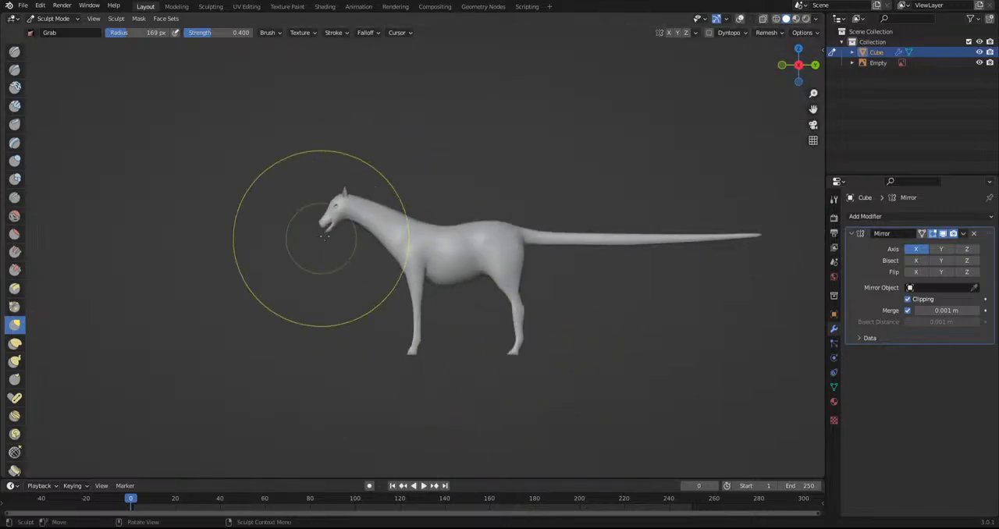
{"action": "scroll", "coordinate": [403, 243], "scroll_direction": "down", "scroll_amount": 1}
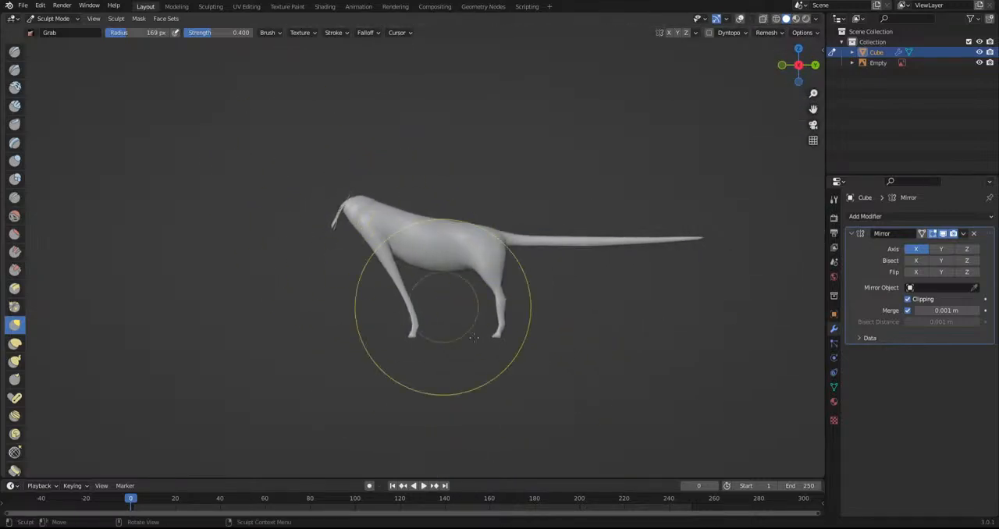
{"action": "middle_click_drag", "start_coordinate": [499, 373], "coordinate": [426, 288]}
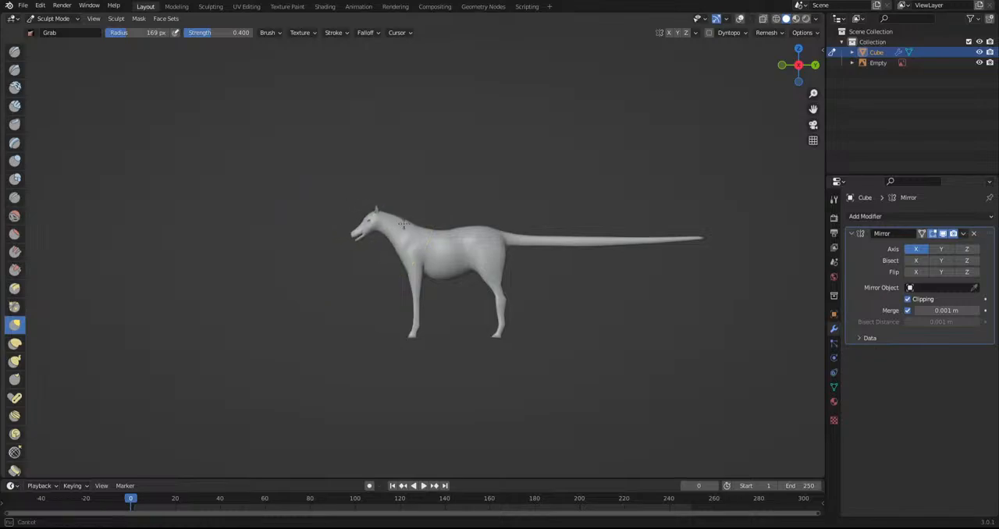
{"action": "left_click_drag", "start_coordinate": [485, 256], "coordinate": [350, 243]}
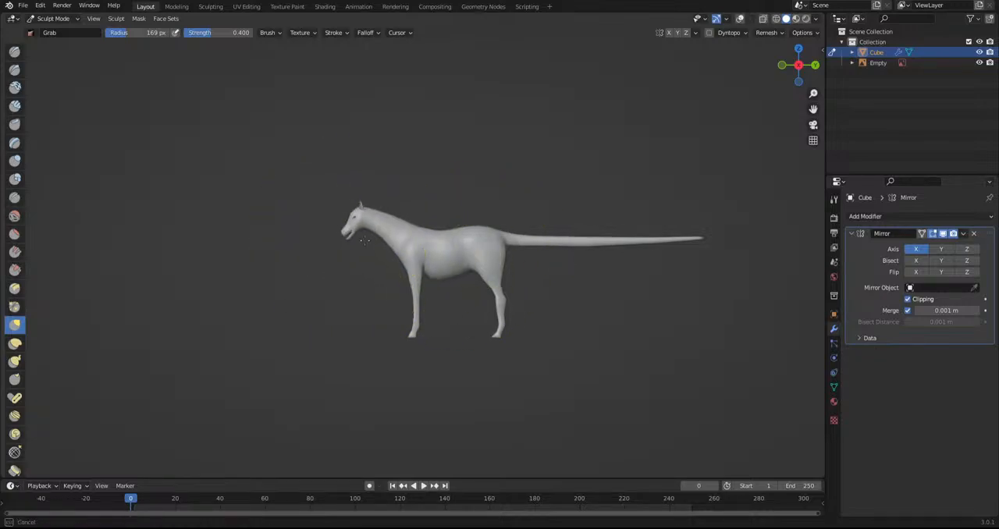
{"action": "scroll", "coordinate": [416, 257], "scroll_direction": "up", "scroll_amount": 2}
{"action": "scroll", "coordinate": [328, 250], "scroll_direction": "up", "scroll_amount": 1}
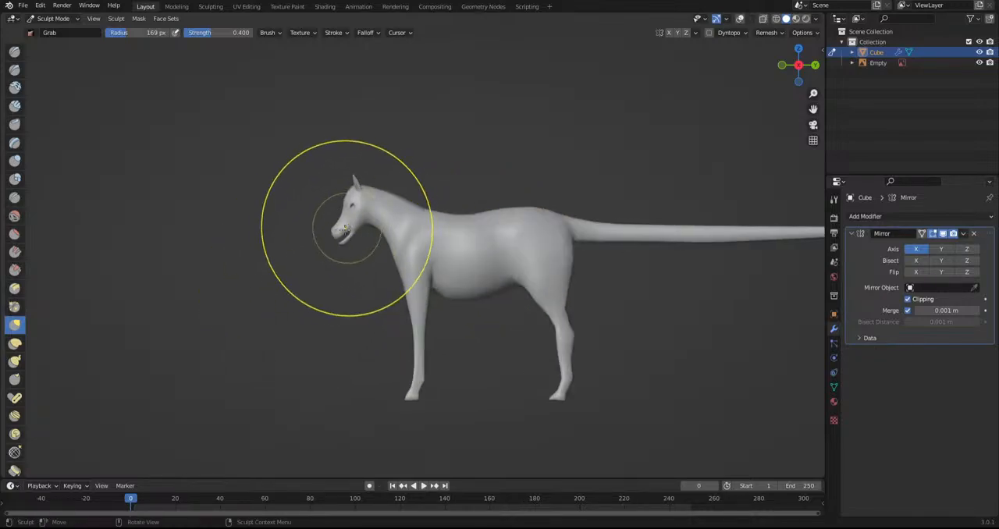
Try to compress the head and neck further by grabbing the muzzle and throat, checking the shape from the front
{"action": "left_click_drag", "start_coordinate": [338, 248], "coordinate": [362, 209]}
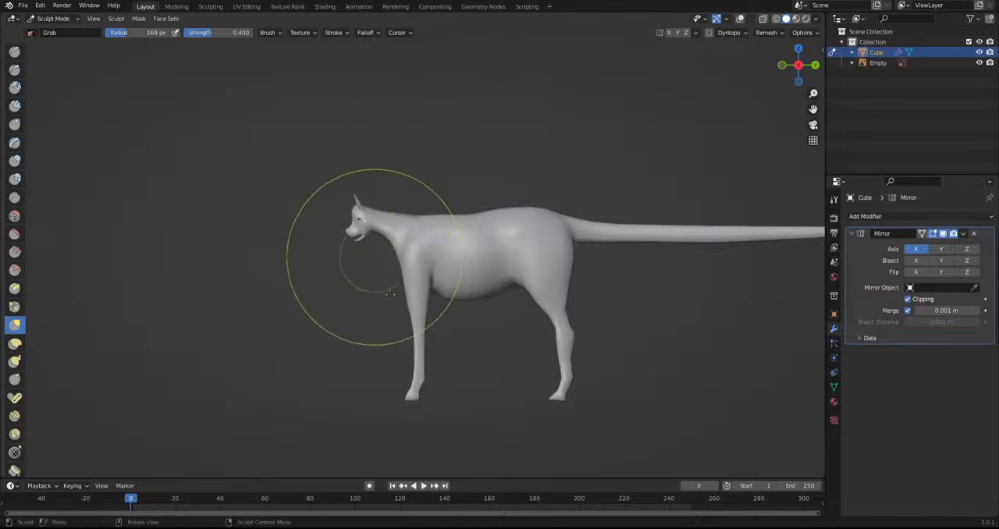
{"action": "scroll", "coordinate": [528, 346], "scroll_direction": "down", "scroll_amount": 4}
{"action": "mouse_move", "coordinate": [495, 374]}
{"action": "middle_mouse_down"}
{"action": "mouse_move", "coordinate": [714, 382]}
{"action": "mouse_move", "coordinate": [503, 377]}
{"action": "middle_mouse_up"}
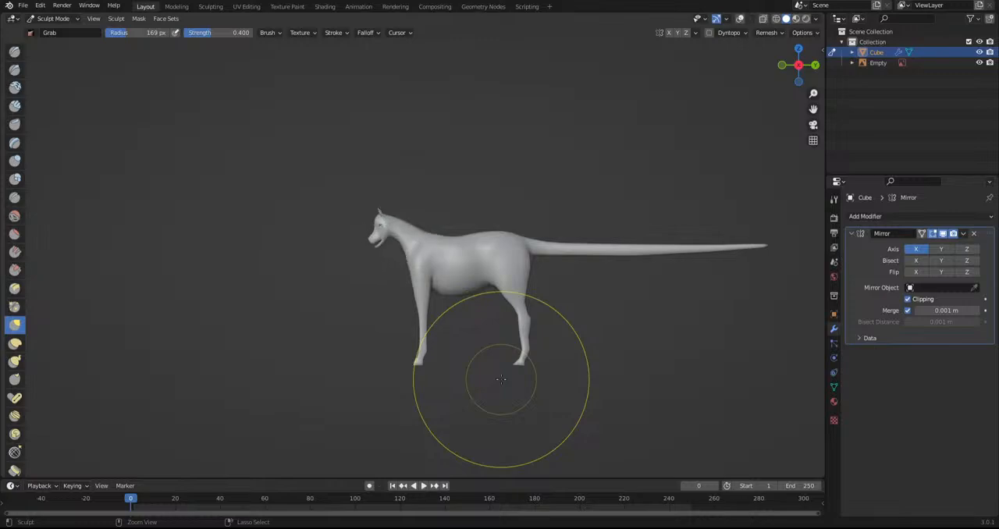
{"action": "middle_click_drag", "start_coordinate": [304, 279], "coordinate": [366, 316], "text": "shift"}
{"action": "scroll", "coordinate": [323, 312], "scroll_direction": "up", "scroll_amount": 7}
{"action": "left_click_drag", "start_coordinate": [323, 338], "coordinate": [397, 274]}
{"action": "scroll", "coordinate": [420, 271], "scroll_direction": "down", "scroll_amount": 7}
{"action": "mouse_move", "coordinate": [430, 424]}
{"action": "middle_mouse_down"}
{"action": "mouse_move", "coordinate": [599, 380]}
{"action": "mouse_move", "coordinate": [595, 365]}
{"action": "mouse_move", "coordinate": [565, 353]}
{"action": "mouse_move", "coordinate": [623, 387]}
{"action": "middle_mouse_up"}
{"action": "scroll", "coordinate": [623, 388], "scroll_direction": "up", "scroll_amount": 1}
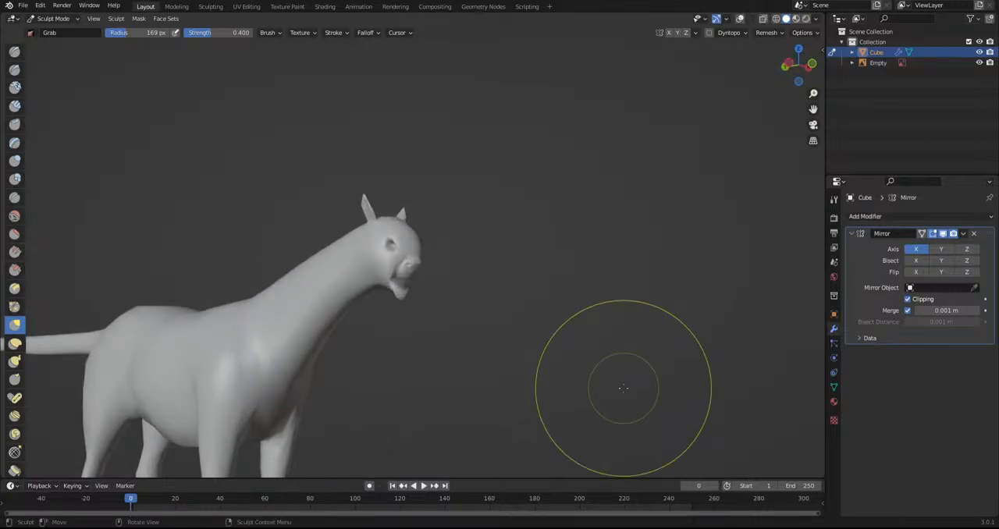
Undo the head and neck grabs to bring back the longer neck
{"action": "key", "text": "ctrl+z"}
{"action": "scroll", "coordinate": [624, 388], "scroll_direction": "down", "scroll_amount": 3}
{"action": "middle_click_drag", "start_coordinate": [623, 388], "coordinate": [429, 379]}
{"action": "mouse_move", "coordinate": [582, 392]}
{"action": "middle_mouse_down", "text": "shift"}
{"action": "mouse_move", "coordinate": [477, 359]}
{"action": "mouse_move", "coordinate": [559, 357]}
{"action": "mouse_move", "coordinate": [523, 343]}
{"action": "mouse_move", "coordinate": [604, 361]}
{"action": "mouse_move", "coordinate": [375, 365]}
{"action": "middle_mouse_up", "text": "shift"}
{"action": "scroll", "coordinate": [518, 345], "scroll_direction": "down", "scroll_amount": 5}
{"action": "scroll", "coordinate": [328, 328], "scroll_direction": "up", "scroll_amount": 10}
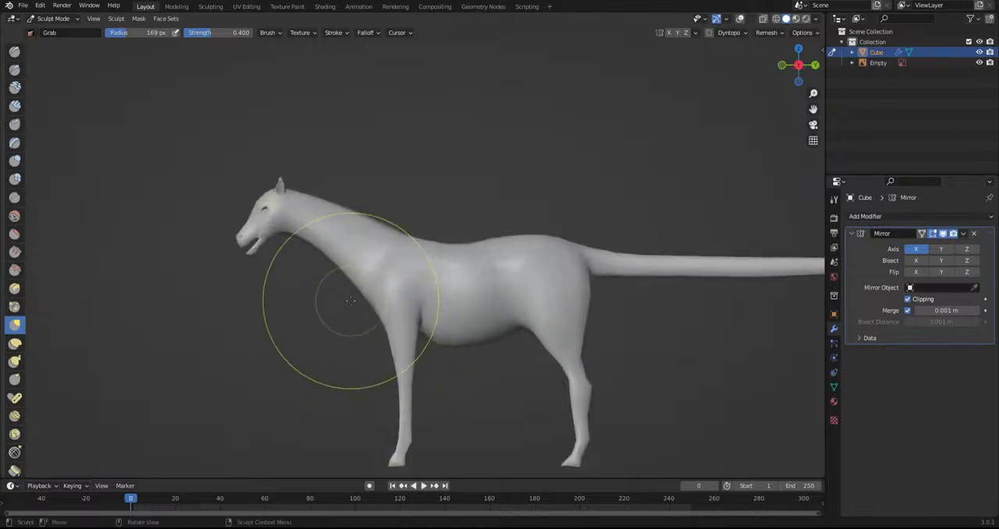
Switch to Object Mode and add a UV sphere for the eyeball
{"action": "middle_click_drag", "start_coordinate": [247, 301], "coordinate": [507, 304], "text": "shift"}
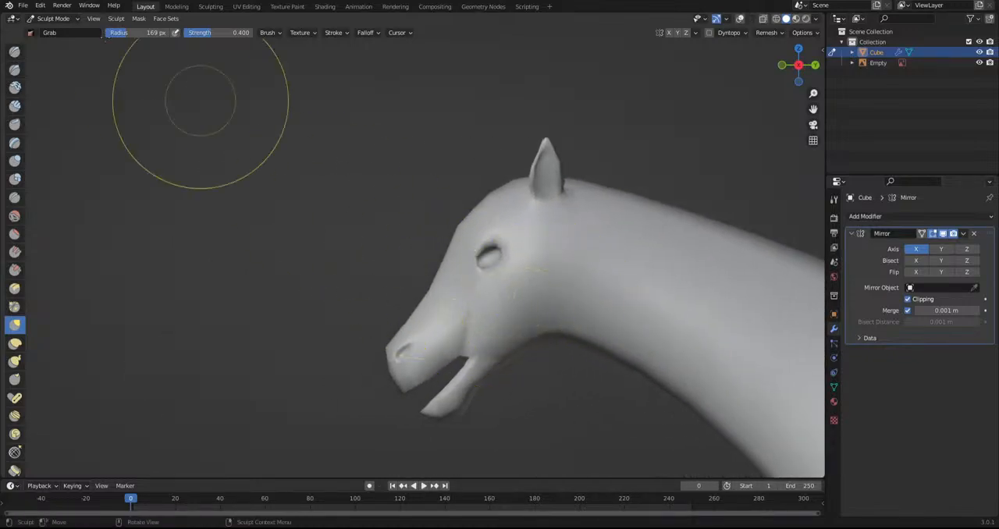
{"action": "left_click", "coordinate": [54, 18]}
{"action": "left_click", "coordinate": [55, 30]}
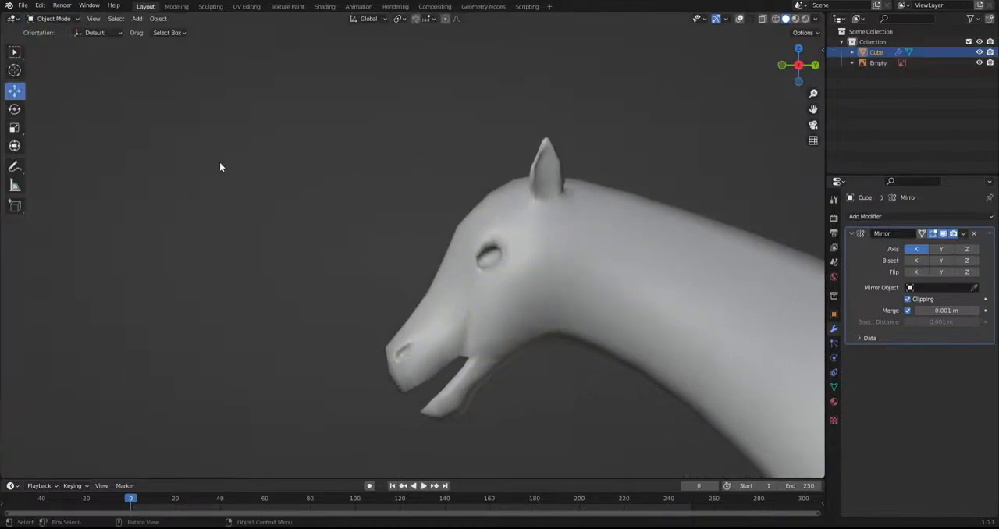
{"action": "left_click", "coordinate": [220, 161]}
{"action": "scroll", "coordinate": [219, 161], "scroll_direction": "down", "scroll_amount": 6}
{"action": "middle_click_drag", "start_coordinate": [427, 346], "coordinate": [344, 279], "text": "shift"}
{"action": "key", "text": "shift+a"}
{"action": "mouse_move", "coordinate": [298, 167]}
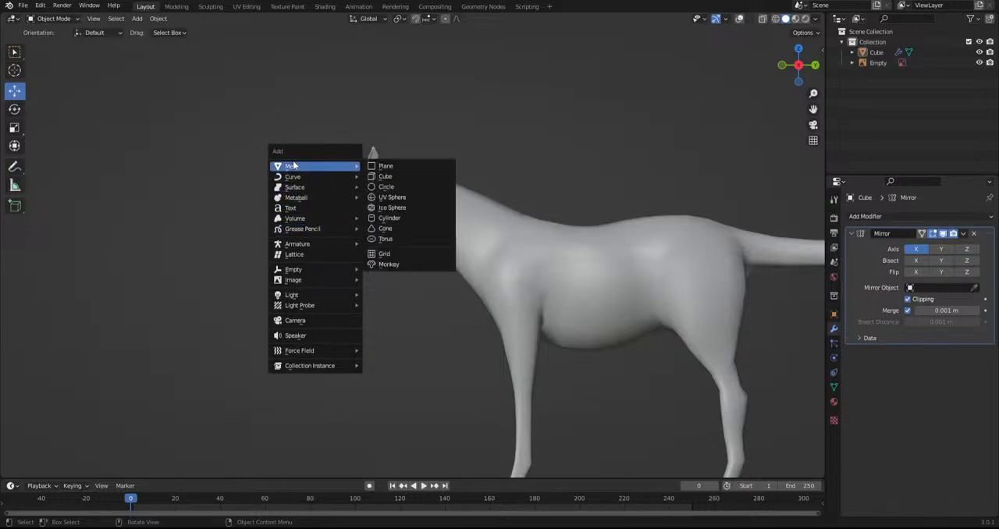
{"action": "left_click", "coordinate": [402, 198]}
{"action": "scroll", "coordinate": [501, 323], "scroll_direction": "down", "scroll_amount": 4}
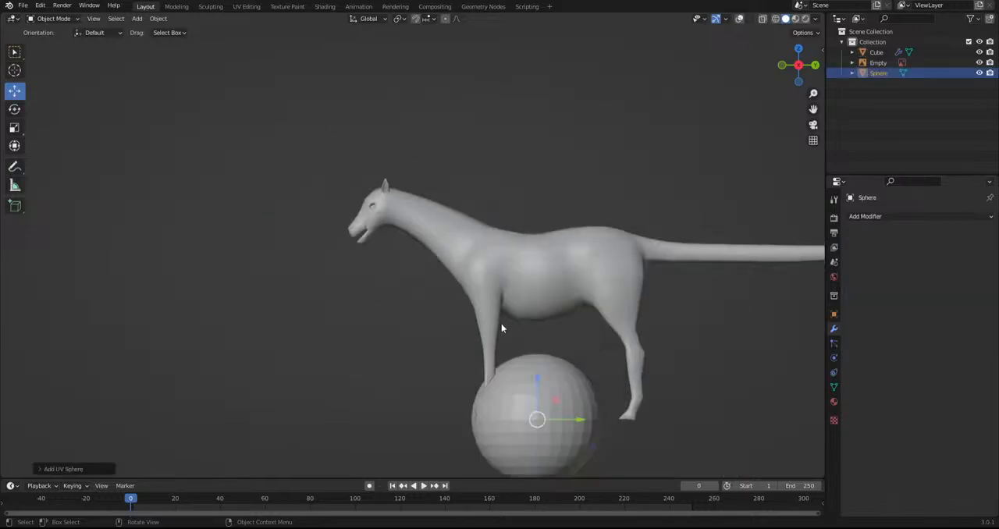
Rotate the sphere freely, move it up beside the head and scale it down toward eyeball size
{"action": "middle_click_drag", "start_coordinate": [501, 323], "coordinate": [533, 396]}
{"action": "right_click", "coordinate": [511, 378]}
{"action": "key", "text": "Escape"}
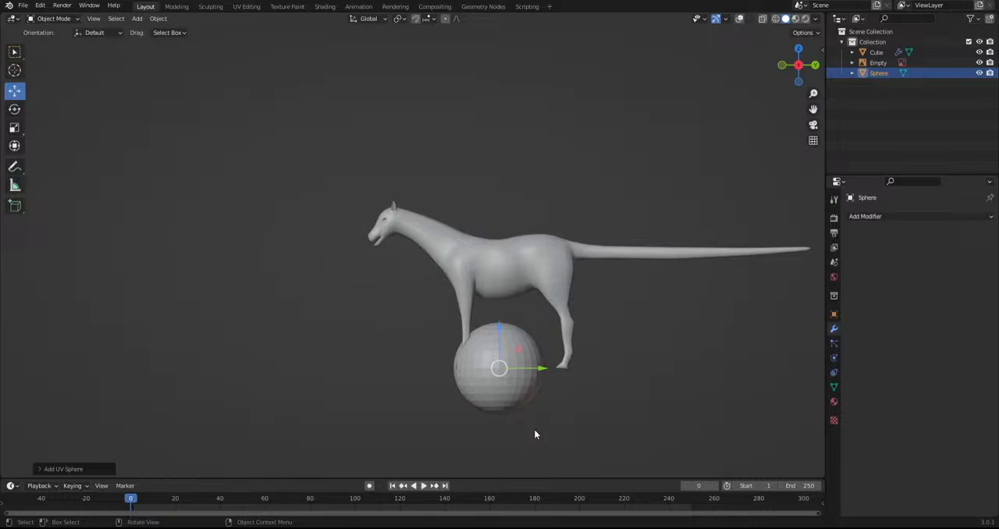
{"action": "key", "text": "r"}
{"action": "key", "text": "r"}
{"action": "left_click", "coordinate": [575, 397]}
{"action": "key", "text": "g"}
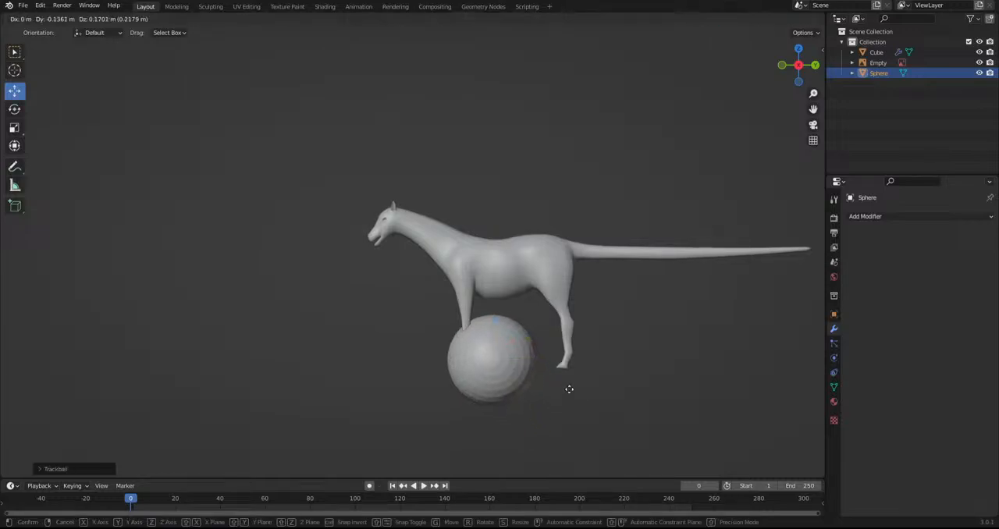
{"action": "left_click", "coordinate": [459, 256]}
{"action": "key", "text": "s"}
{"action": "left_click", "coordinate": [399, 226]}
{"action": "scroll", "coordinate": [401, 236], "scroll_direction": "up", "scroll_amount": 5}
{"action": "scroll", "coordinate": [401, 239], "scroll_direction": "up", "scroll_amount": 4}
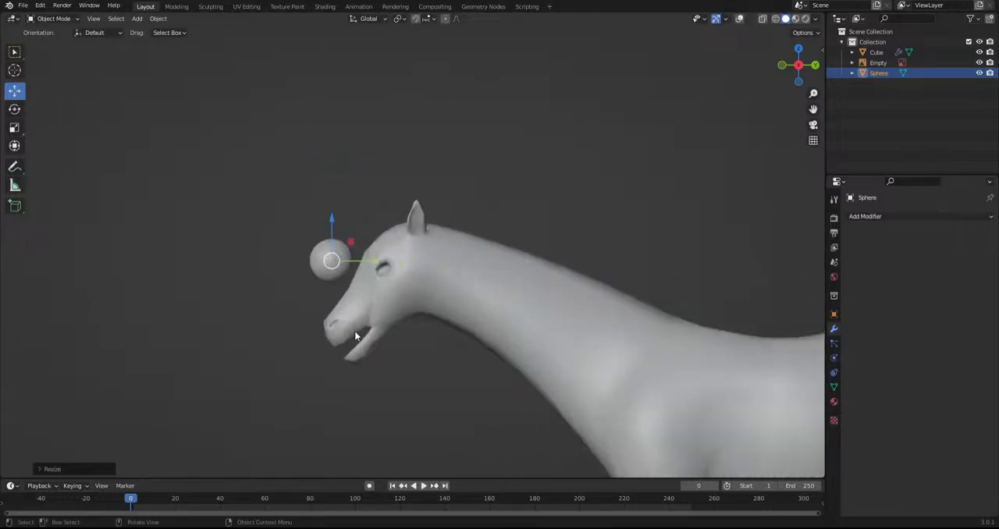
Move the sphere into the eye socket, rotate it freely and scale it down to fit the opening
{"action": "key", "text": "g"}
{"action": "left_click", "coordinate": [437, 344]}
{"action": "mouse_move", "coordinate": [437, 344]}
{"action": "middle_mouse_down"}
{"action": "mouse_move", "coordinate": [419, 350]}
{"action": "mouse_move", "coordinate": [528, 352]}
{"action": "mouse_move", "coordinate": [422, 356]}
{"action": "middle_mouse_up"}
{"action": "key", "text": "g"}
{"action": "left_click", "coordinate": [545, 358]}
{"action": "key", "text": "r"}
{"action": "key", "text": "r"}
{"action": "left_click", "coordinate": [412, 360]}
{"action": "key", "text": "s"}
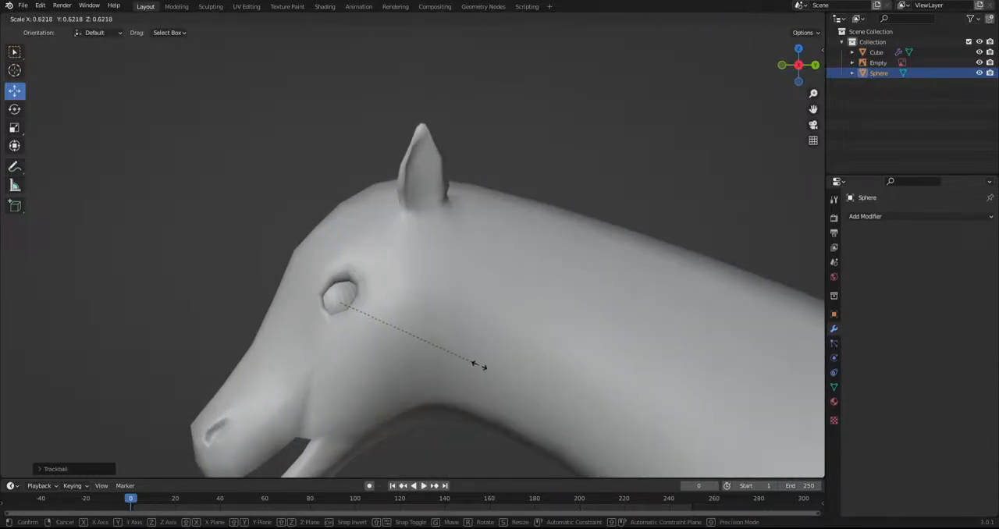
{"action": "left_click", "coordinate": [511, 372]}
Fine-tune the eyeball's position and size within the socket, checking it from several angles
{"action": "key", "text": "g"}
{"action": "left_click", "coordinate": [518, 363]}
{"action": "right_click", "coordinate": [341, 292]}
{"action": "middle_click_drag", "start_coordinate": [366, 328], "coordinate": [502, 348]}
{"action": "scroll", "coordinate": [644, 389], "scroll_direction": "up", "scroll_amount": 1}
{"action": "middle_click_drag", "start_coordinate": [643, 388], "coordinate": [365, 336], "text": "shift"}
{"action": "scroll", "coordinate": [460, 307], "scroll_direction": "up", "scroll_amount": 1}
{"action": "key", "text": "s"}
{"action": "left_click", "coordinate": [467, 324]}
{"action": "key", "text": "g"}
{"action": "left_click", "coordinate": [467, 330]}
Select the creature's body, return to Sculpt Mode and grab the eye socket's rim around the eyeball
{"action": "scroll", "coordinate": [364, 336], "scroll_direction": "up", "scroll_amount": 2}
{"action": "left_click", "coordinate": [344, 305]}
{"action": "left_click", "coordinate": [53, 18]}
{"action": "left_click", "coordinate": [48, 50]}
{"action": "scroll", "coordinate": [265, 222], "scroll_direction": "up", "scroll_amount": 3}
{"action": "left_click_drag", "start_coordinate": [251, 247], "coordinate": [282, 238]}
{"action": "mouse_move", "coordinate": [305, 239]}
{"action": "middle_mouse_down"}
{"action": "mouse_move", "coordinate": [153, 252]}
{"action": "mouse_move", "coordinate": [110, 239]}
{"action": "mouse_move", "coordinate": [205, 210]}
{"action": "mouse_move", "coordinate": [424, 305]}
{"action": "middle_mouse_up"}
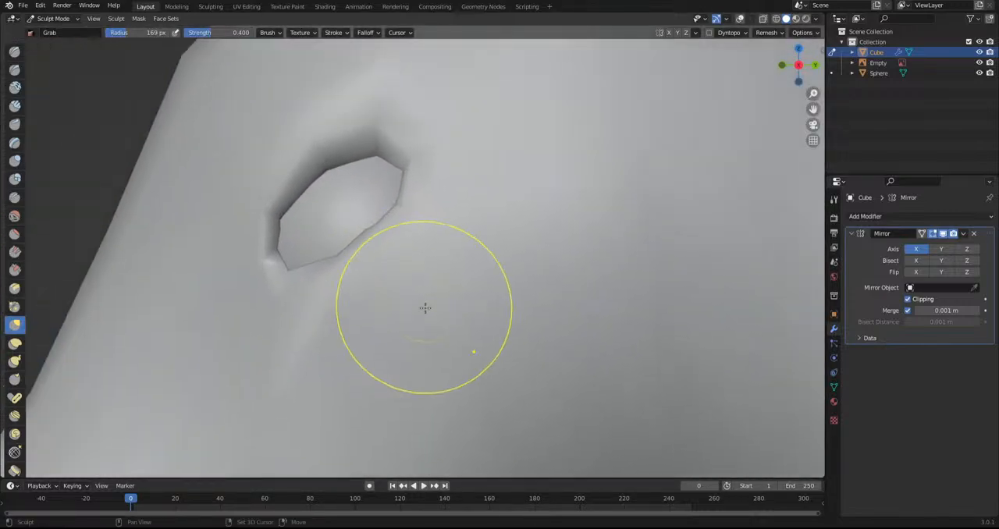
{"action": "left_click_drag", "start_coordinate": [375, 256], "coordinate": [370, 252]}
{"action": "left_click_drag", "start_coordinate": [302, 185], "coordinate": [294, 174]}
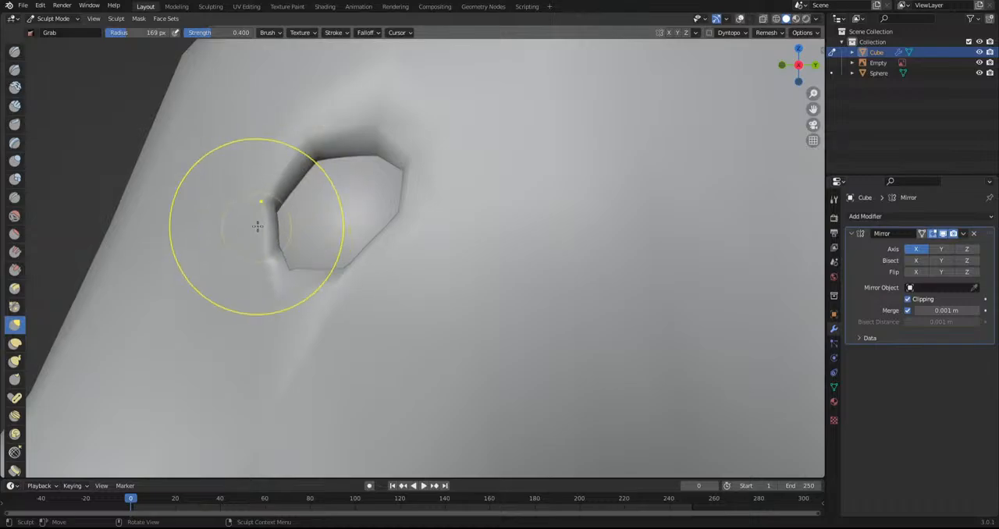
Shape the eyelids' depth and corners around the eyeball with the Grab brush from above and from the front
{"action": "scroll", "coordinate": [256, 226], "scroll_direction": "down", "scroll_amount": 6}
{"action": "scroll", "coordinate": [423, 289], "scroll_direction": "down", "scroll_amount": 5}
{"action": "middle_click_drag", "start_coordinate": [333, 345], "coordinate": [433, 328]}
{"action": "scroll", "coordinate": [401, 255], "scroll_direction": "up", "scroll_amount": 7}
{"action": "mouse_move", "coordinate": [380, 287]}
{"action": "middle_mouse_down"}
{"action": "mouse_move", "coordinate": [377, 238]}
{"action": "mouse_move", "coordinate": [414, 337]}
{"action": "middle_mouse_up"}
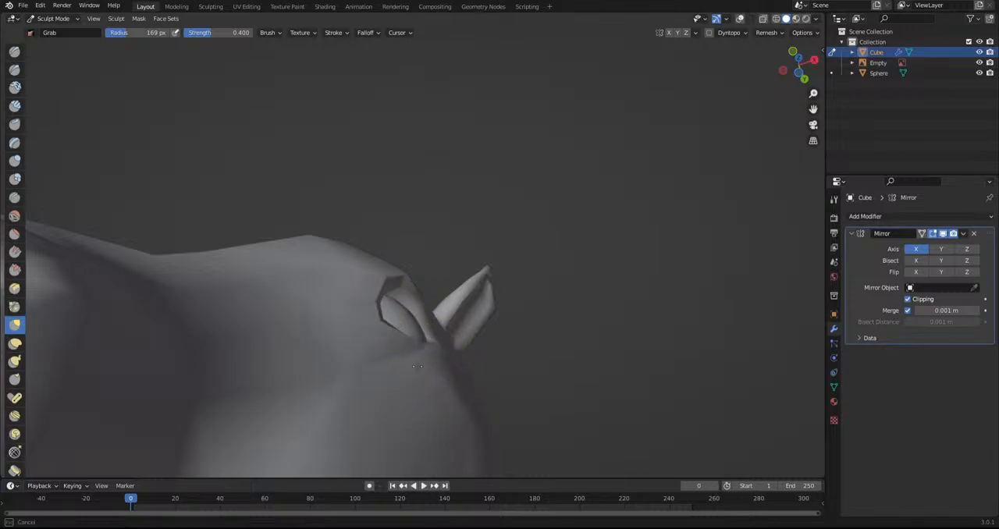
{"action": "mouse_move", "coordinate": [455, 354]}
{"action": "middle_mouse_down"}
{"action": "mouse_move", "coordinate": [357, 383]}
{"action": "mouse_move", "coordinate": [470, 348]}
{"action": "mouse_move", "coordinate": [464, 333]}
{"action": "middle_mouse_up"}
{"action": "left_click_drag", "start_coordinate": [426, 351], "coordinate": [436, 382]}
{"action": "left_click_drag", "start_coordinate": [445, 258], "coordinate": [448, 266]}
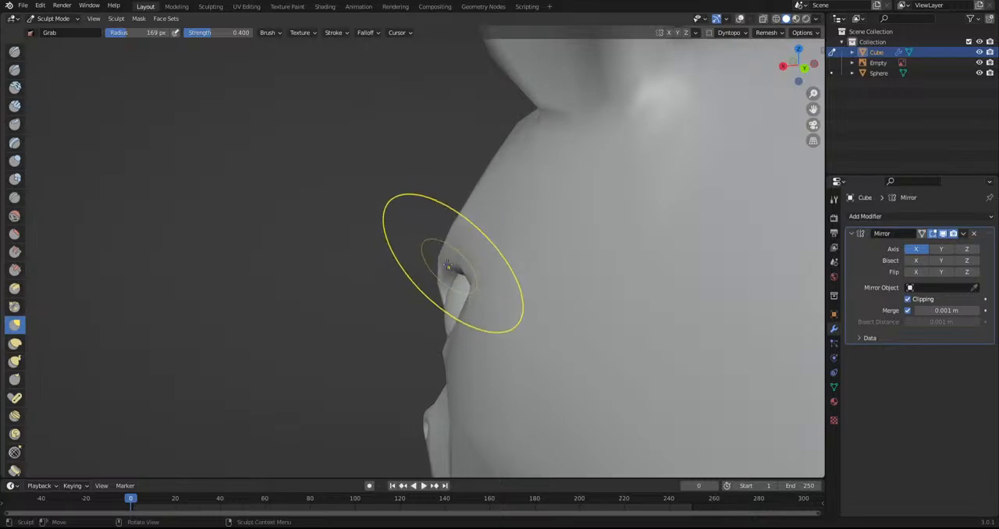
{"action": "middle_click_drag", "start_coordinate": [451, 282], "coordinate": [395, 323]}
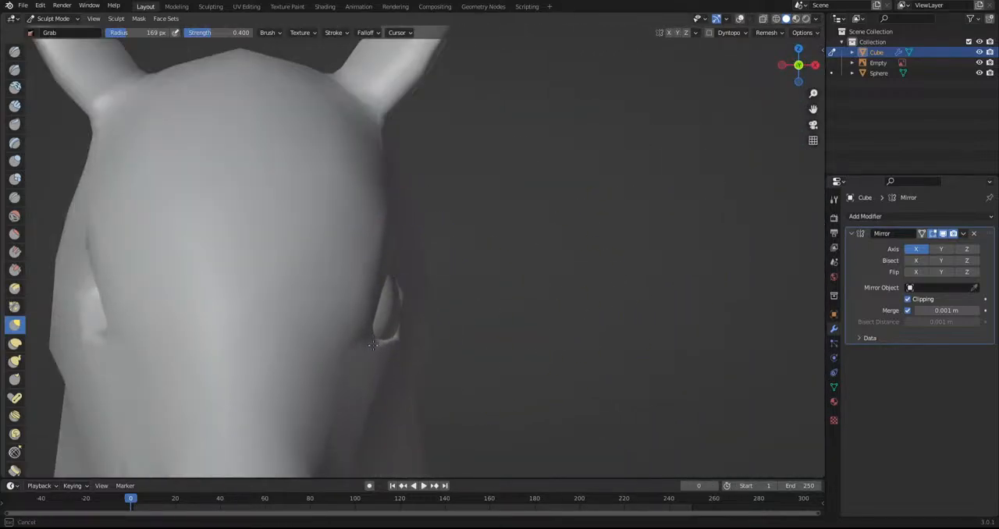
{"action": "scroll", "coordinate": [401, 401], "scroll_direction": "down", "scroll_amount": 6}
{"action": "middle_click_drag", "start_coordinate": [542, 363], "coordinate": [437, 366]}
{"action": "scroll", "coordinate": [312, 261], "scroll_direction": "up", "scroll_amount": 4}
Return to Object Mode, scale the eyeball sphere down and reposition it in the socket from the front view
{"action": "left_click", "coordinate": [53, 18]}
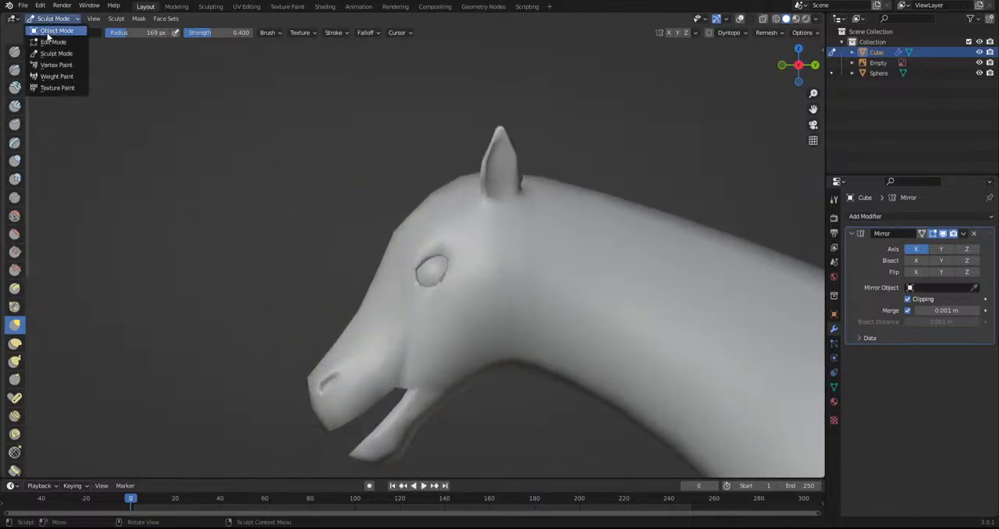
{"action": "left_click", "coordinate": [48, 31]}
{"action": "left_click", "coordinate": [431, 271]}
{"action": "key", "text": "s"}
{"action": "left_click", "coordinate": [521, 329]}
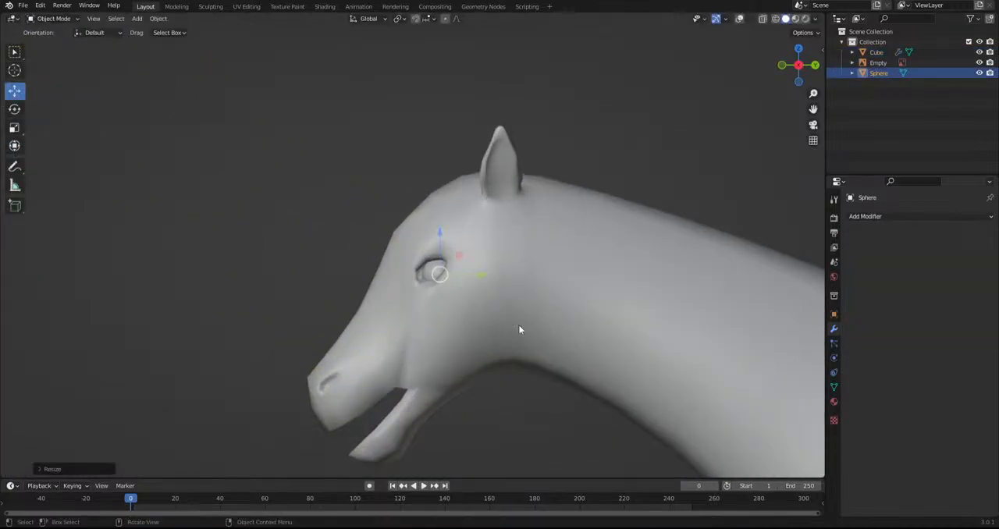
{"action": "key", "text": "KP_1"}
{"action": "key", "text": "g"}
{"action": "left_click", "coordinate": [535, 366]}
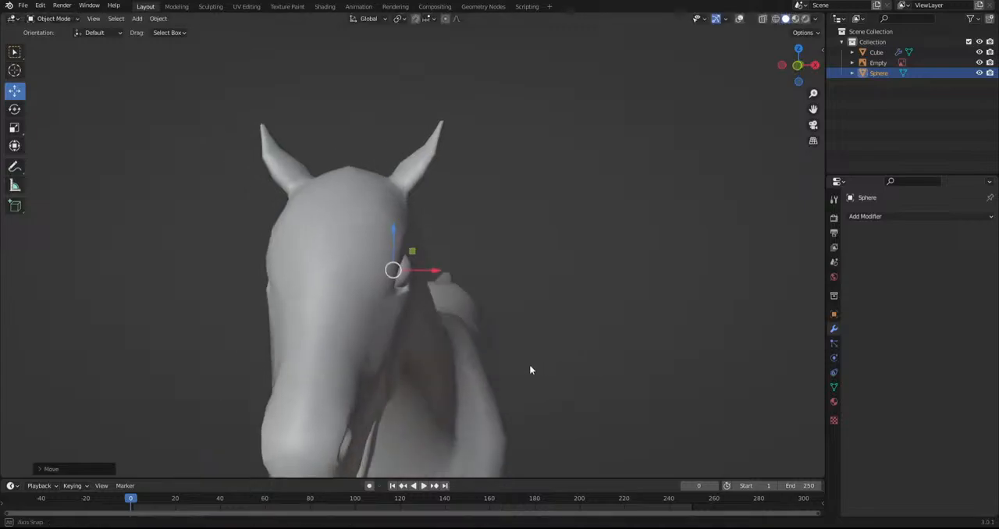
Adjust the eyeball's sideways position in the socket from the front and check it from the side
{"action": "middle_click_drag", "start_coordinate": [535, 367], "coordinate": [435, 360]}
{"action": "scroll", "coordinate": [500, 355], "scroll_direction": "up", "scroll_amount": 2}
{"action": "key", "text": "KP_1"}
{"action": "key", "text": "g"}
{"action": "left_click", "coordinate": [601, 362]}
{"action": "key", "text": "KP_3"}
Select the creature's body, return to Sculpt Mode and reshape the lower front rim of the eye socket with the Grab brush
{"action": "left_click", "coordinate": [493, 356]}
{"action": "left_click", "coordinate": [51, 18]}
{"action": "left_click", "coordinate": [55, 43]}
{"action": "scroll", "coordinate": [447, 346], "scroll_direction": "up", "scroll_amount": 2}
{"action": "left_click_drag", "start_coordinate": [445, 346], "coordinate": [422, 336]}
{"action": "mouse_move", "coordinate": [484, 364]}
{"action": "left_mouse_down"}
{"action": "mouse_move", "coordinate": [458, 374]}
{"action": "mouse_move", "coordinate": [458, 362]}
{"action": "left_mouse_up"}
{"action": "left_click_drag", "start_coordinate": [404, 341], "coordinate": [409, 337]}
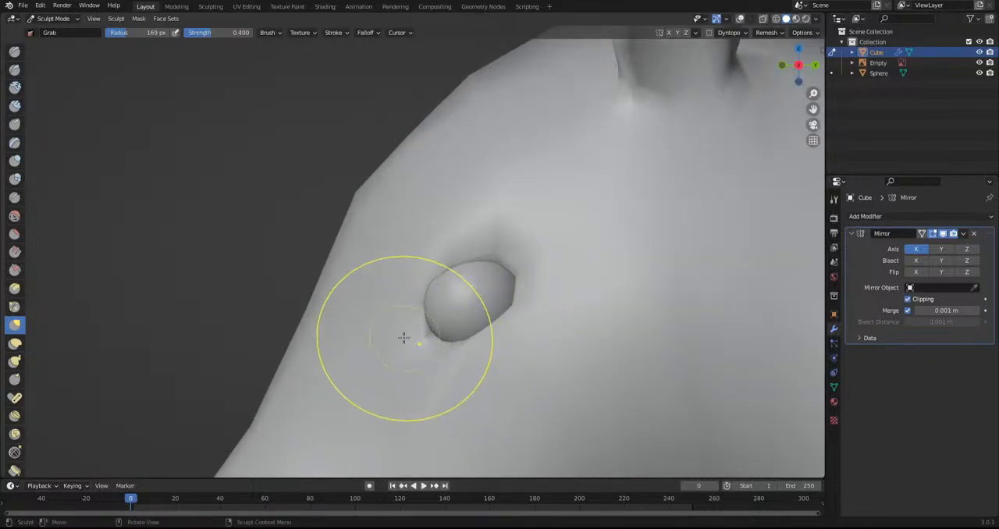
Refine the brow and eyelid edges around the eyeball with further Grab strokes
{"action": "scroll", "coordinate": [403, 338], "scroll_direction": "down", "scroll_amount": 4}
{"action": "middle_click_drag", "start_coordinate": [390, 328], "coordinate": [461, 308]}
{"action": "left_click_drag", "start_coordinate": [386, 269], "coordinate": [411, 267]}
{"action": "mouse_move", "coordinate": [397, 272]}
{"action": "middle_mouse_down"}
{"action": "mouse_move", "coordinate": [383, 222]}
{"action": "mouse_move", "coordinate": [348, 172]}
{"action": "middle_mouse_up"}
{"action": "left_click_drag", "start_coordinate": [419, 305], "coordinate": [409, 270]}
{"action": "left_click_drag", "start_coordinate": [434, 286], "coordinate": [422, 274]}
{"action": "middle_click_drag", "start_coordinate": [422, 275], "coordinate": [584, 367]}
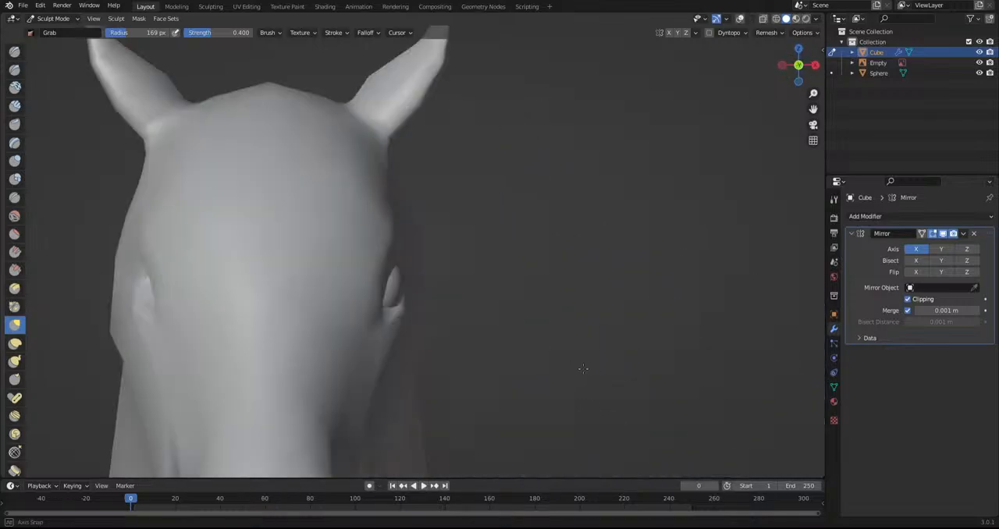
Examine the eye placement, head profile and whole body from the front and side
{"action": "scroll", "coordinate": [533, 341], "scroll_direction": "down", "scroll_amount": 8}
{"action": "middle_click_drag", "start_coordinate": [648, 367], "coordinate": [499, 363]}
{"action": "scroll", "coordinate": [431, 341], "scroll_direction": "down", "scroll_amount": 2}
{"action": "scroll", "coordinate": [546, 356], "scroll_direction": "up", "scroll_amount": 8}
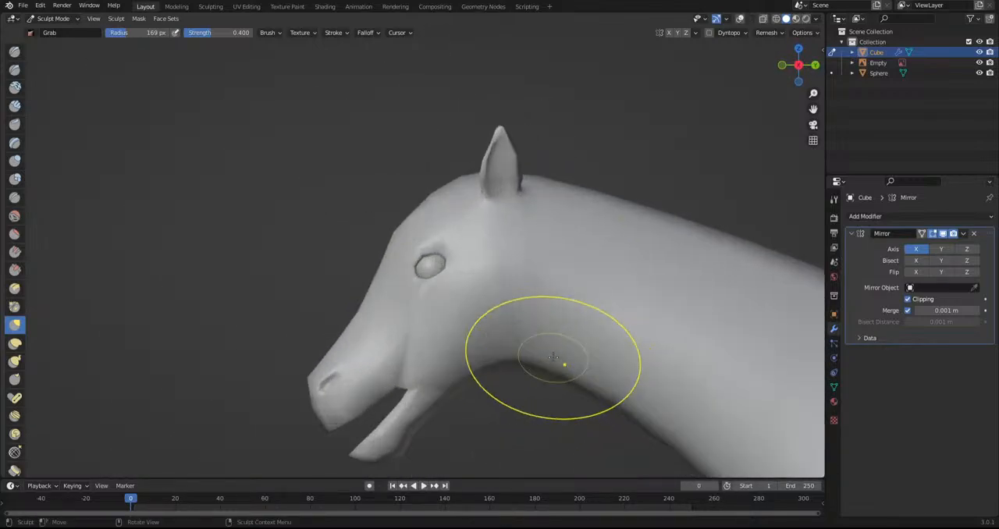
{"action": "scroll", "coordinate": [553, 357], "scroll_direction": "up", "scroll_amount": 3}
{"action": "left_click_drag", "start_coordinate": [504, 295], "coordinate": [491, 275]}
{"action": "scroll", "coordinate": [467, 309], "scroll_direction": "down", "scroll_amount": 6}
{"action": "scroll", "coordinate": [511, 334], "scroll_direction": "up", "scroll_amount": 2}
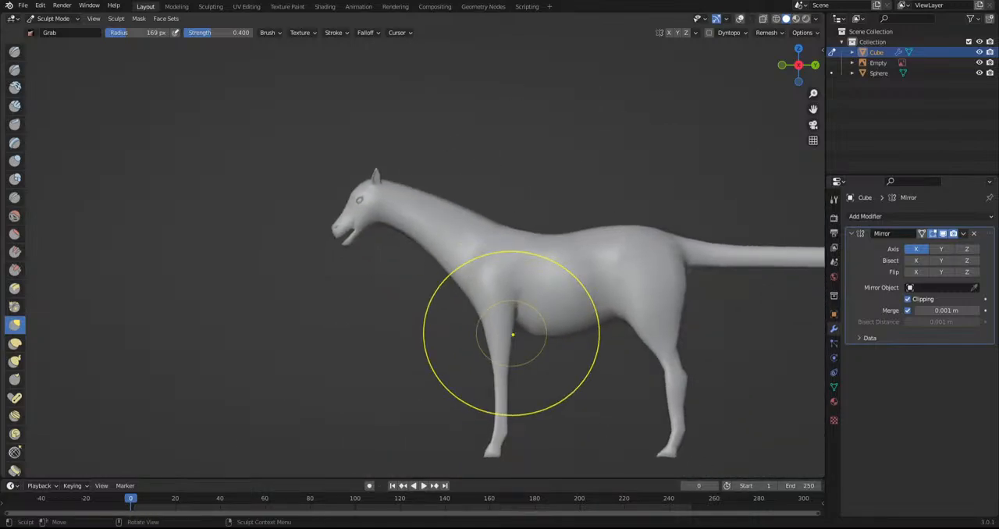
In Object Mode, add a Mirror modifier to the eyeball sphere on the X axis with Cube as the mirror object
{"action": "middle_click_drag", "start_coordinate": [234, 245], "coordinate": [301, 248]}
{"action": "scroll", "coordinate": [296, 242], "scroll_direction": "up", "scroll_amount": 4}
{"action": "left_click", "coordinate": [53, 17]}
{"action": "left_click", "coordinate": [57, 30]}
{"action": "left_click", "coordinate": [297, 101]}
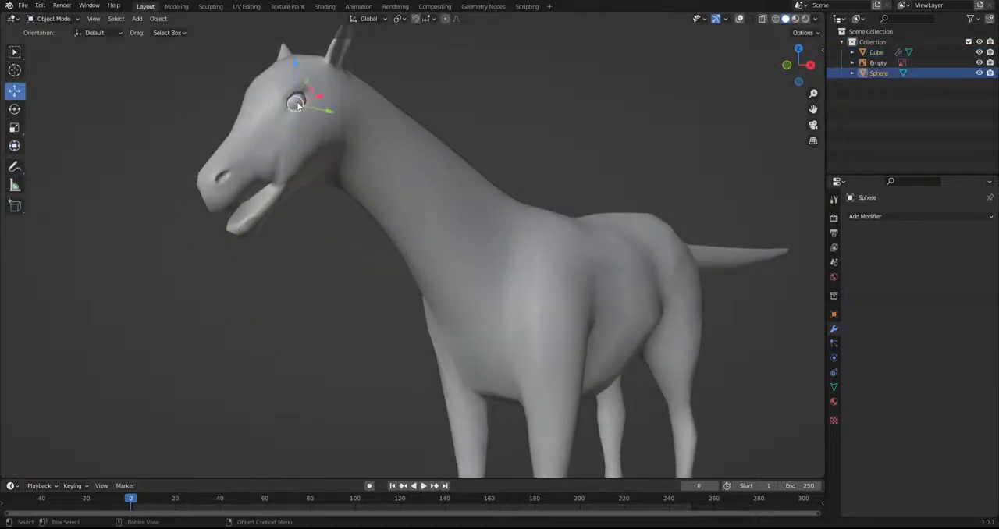
{"action": "left_click", "coordinate": [890, 217]}
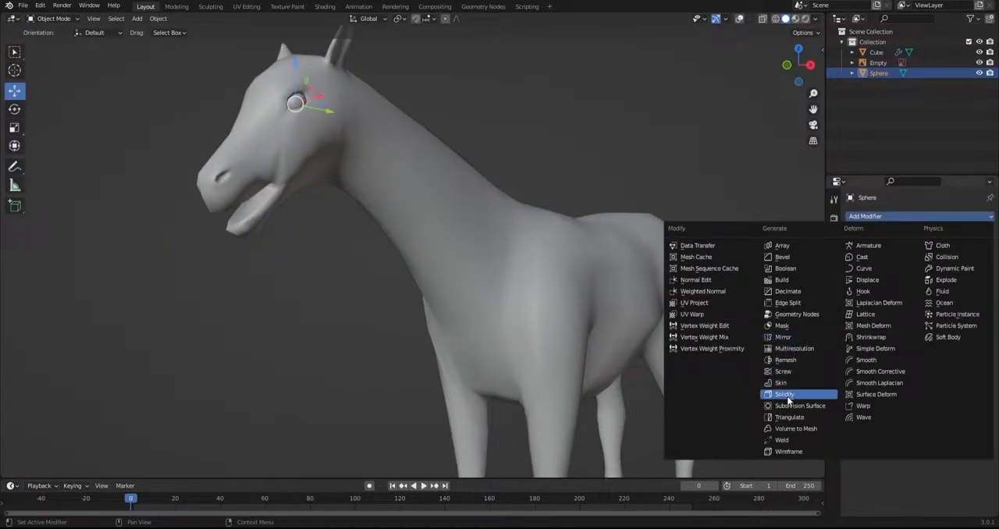
{"action": "left_click", "coordinate": [781, 338]}
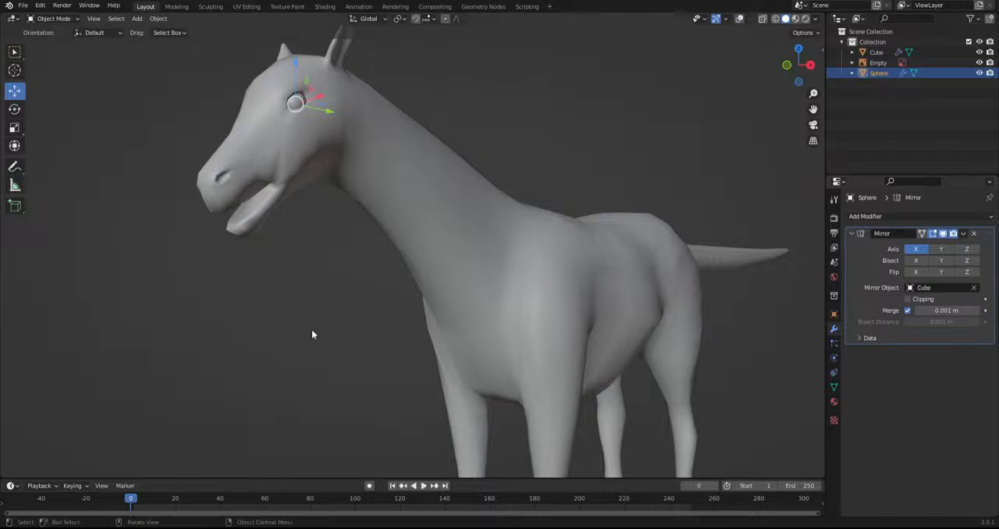
{"action": "left_click", "coordinate": [318, 334]}
Select the creature's body, return to Sculpt Mode and adjust the sides of the face below the eyes from the front
{"action": "scroll", "coordinate": [320, 327], "scroll_direction": "down", "scroll_amount": 3}
{"action": "middle_click_drag", "start_coordinate": [322, 323], "coordinate": [392, 325]}
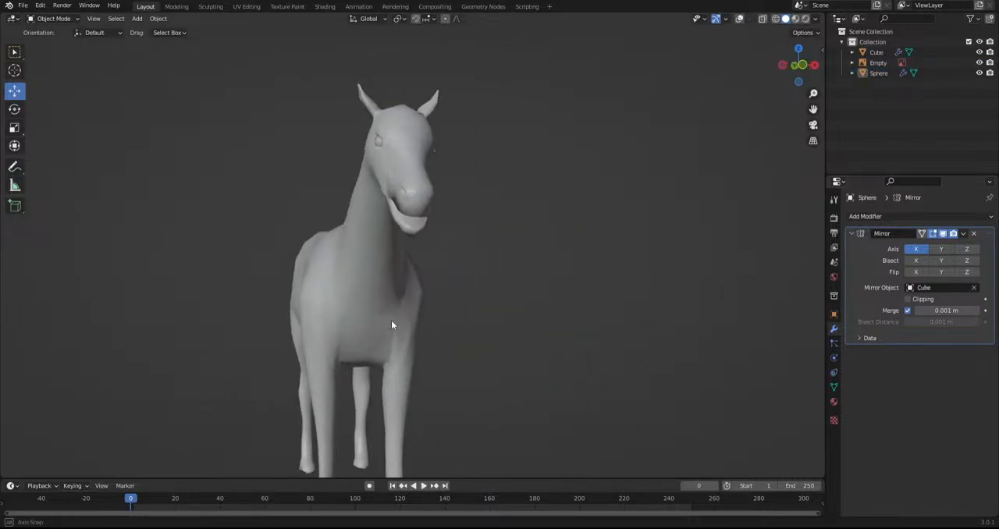
{"action": "scroll", "coordinate": [403, 307], "scroll_direction": "up", "scroll_amount": 3}
{"action": "middle_click_drag", "start_coordinate": [516, 271], "coordinate": [507, 397], "text": "shift"}
{"action": "scroll", "coordinate": [469, 280], "scroll_direction": "up", "scroll_amount": 2}
{"action": "left_click", "coordinate": [463, 275]}
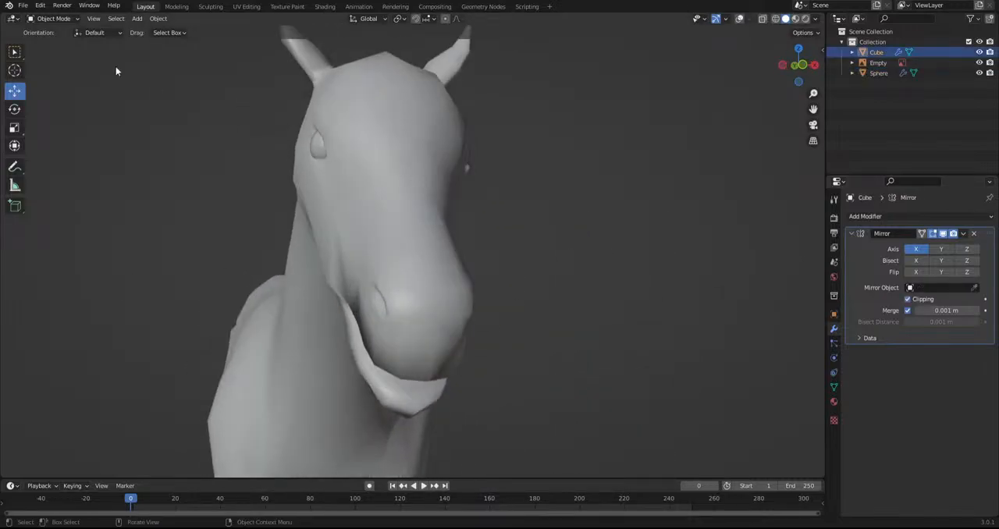
{"action": "left_click", "coordinate": [48, 16]}
{"action": "left_click", "coordinate": [59, 51]}
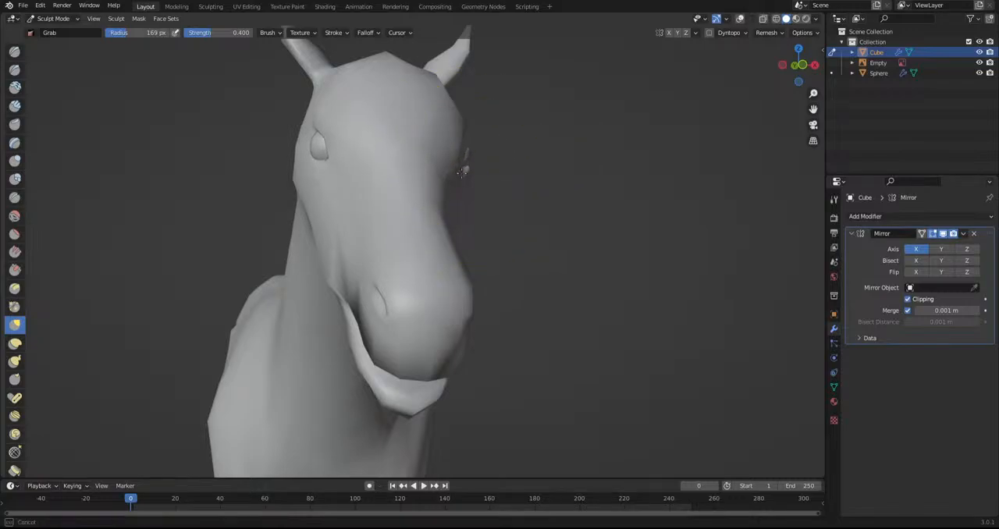
{"action": "mouse_move", "coordinate": [494, 254]}
{"action": "middle_mouse_down"}
{"action": "mouse_move", "coordinate": [464, 314]}
{"action": "mouse_move", "coordinate": [499, 258]}
{"action": "middle_mouse_up"}
{"action": "scroll", "coordinate": [444, 370], "scroll_direction": "up", "scroll_amount": 3}
{"action": "left_click_drag", "start_coordinate": [413, 360], "coordinate": [387, 345]}
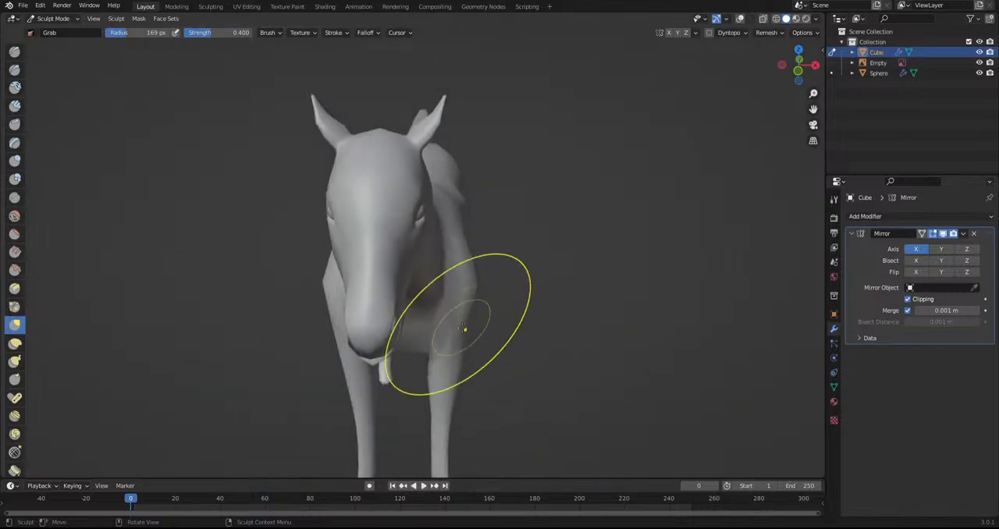
{"action": "scroll", "coordinate": [437, 335], "scroll_direction": "up", "scroll_amount": 2}
Try to push in the side of the muzzle around the nostril with two Grab strokes, and undo both
{"action": "mouse_move", "coordinate": [357, 367]}
{"action": "middle_mouse_down"}
{"action": "mouse_move", "coordinate": [446, 330]}
{"action": "mouse_move", "coordinate": [505, 356]}
{"action": "mouse_move", "coordinate": [457, 401]}
{"action": "middle_mouse_up"}
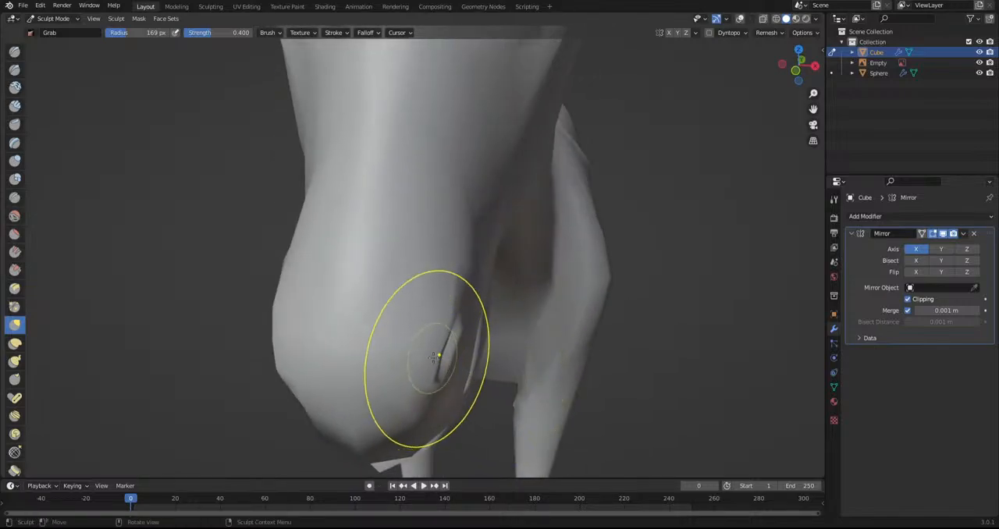
{"action": "left_click_drag", "start_coordinate": [459, 311], "coordinate": [428, 311]}
{"action": "left_click_drag", "start_coordinate": [437, 392], "coordinate": [402, 392]}
{"action": "key", "text": "ctrl+z"}
{"action": "key", "text": "ctrl+z"}
Reshape the muzzle and the side of the head with Grab strokes from several angles
{"action": "mouse_move", "coordinate": [414, 419]}
{"action": "middle_mouse_down"}
{"action": "mouse_move", "coordinate": [337, 395]}
{"action": "mouse_move", "coordinate": [256, 343]}
{"action": "middle_mouse_up"}
{"action": "middle_click_drag", "start_coordinate": [62, 222], "coordinate": [336, 303], "text": "shift"}
{"action": "scroll", "coordinate": [288, 303], "scroll_direction": "up", "scroll_amount": 6}
{"action": "left_click_drag", "start_coordinate": [315, 320], "coordinate": [301, 272]}
{"action": "mouse_move", "coordinate": [301, 272]}
{"action": "middle_mouse_down"}
{"action": "mouse_move", "coordinate": [328, 312]}
{"action": "mouse_move", "coordinate": [472, 342]}
{"action": "middle_mouse_up"}
{"action": "left_click_drag", "start_coordinate": [633, 342], "coordinate": [569, 347]}
{"action": "left_click_drag", "start_coordinate": [636, 277], "coordinate": [597, 238]}
{"action": "left_click_drag", "start_coordinate": [597, 264], "coordinate": [589, 227]}
{"action": "left_click_drag", "start_coordinate": [632, 308], "coordinate": [621, 325]}
Grab the throat area behind the lower jaw upward in side view
{"action": "scroll", "coordinate": [613, 324], "scroll_direction": "down", "scroll_amount": 9}
{"action": "middle_click_drag", "start_coordinate": [404, 332], "coordinate": [547, 243]}
{"action": "scroll", "coordinate": [546, 243], "scroll_direction": "up", "scroll_amount": 3}
{"action": "mouse_move", "coordinate": [400, 172]}
{"action": "middle_mouse_down", "text": "shift"}
{"action": "mouse_move", "coordinate": [515, 236]}
{"action": "mouse_move", "coordinate": [374, 309]}
{"action": "mouse_move", "coordinate": [395, 332]}
{"action": "middle_mouse_up", "text": "shift"}
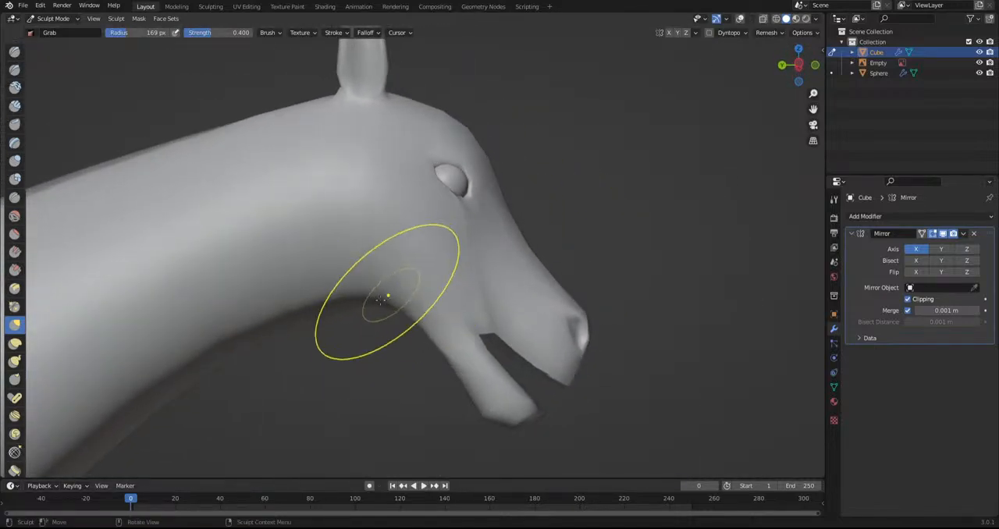
{"action": "middle_click_drag", "start_coordinate": [366, 303], "coordinate": [402, 257]}
Slim and smooth the outline of the cheeks and jaw with the Grab brush, working from below the head
{"action": "mouse_move", "coordinate": [434, 194]}
{"action": "middle_mouse_down"}
{"action": "mouse_move", "coordinate": [434, 133]}
{"action": "mouse_move", "coordinate": [354, 232]}
{"action": "mouse_move", "coordinate": [374, 265]}
{"action": "mouse_move", "coordinate": [356, 286]}
{"action": "mouse_move", "coordinate": [348, 257]}
{"action": "mouse_move", "coordinate": [392, 262]}
{"action": "mouse_move", "coordinate": [406, 331]}
{"action": "mouse_move", "coordinate": [418, 324]}
{"action": "middle_mouse_up"}
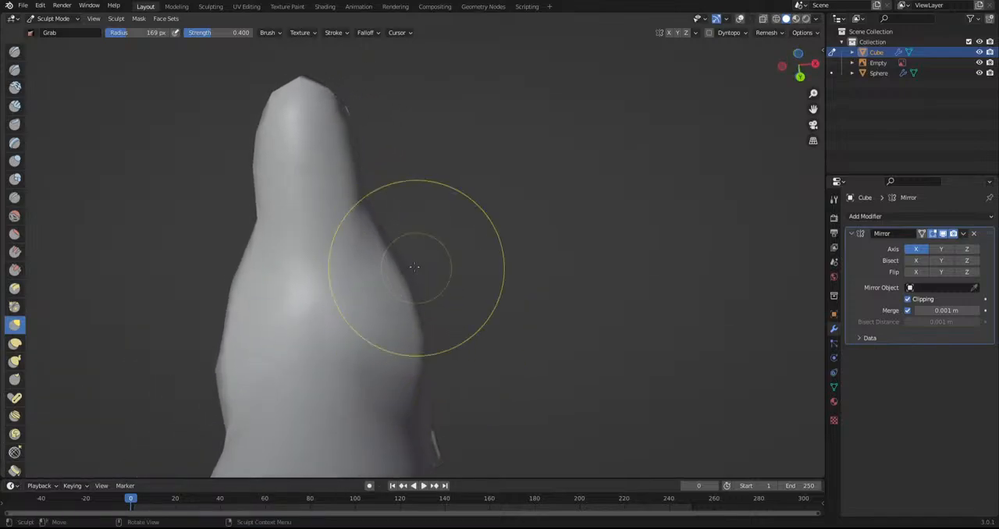
{"action": "left_click_drag", "start_coordinate": [418, 313], "coordinate": [424, 359]}
{"action": "left_click_drag", "start_coordinate": [377, 231], "coordinate": [400, 285]}
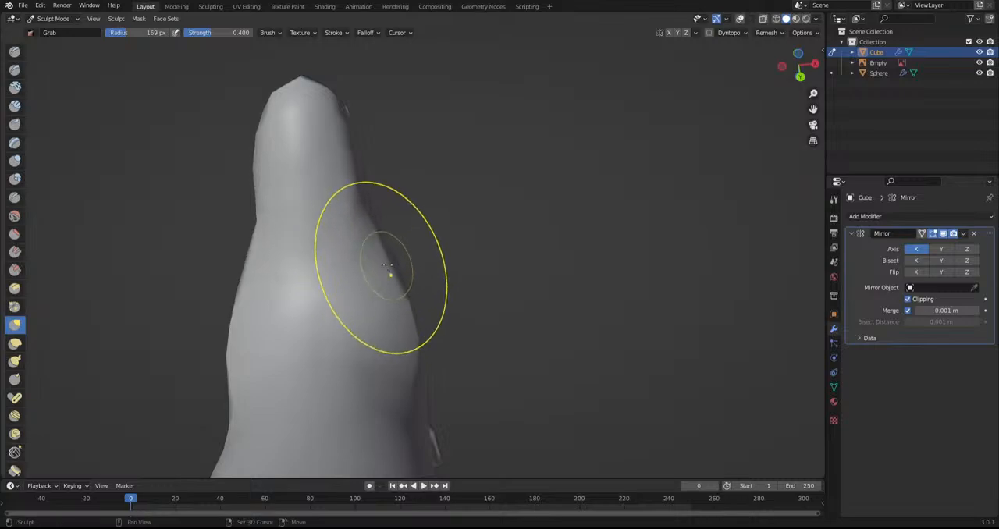
{"action": "middle_click_drag", "start_coordinate": [388, 267], "coordinate": [450, 298], "text": "shift"}
{"action": "left_click_drag", "start_coordinate": [461, 307], "coordinate": [455, 327]}
{"action": "scroll", "coordinate": [449, 303], "scroll_direction": "up", "scroll_amount": 2}
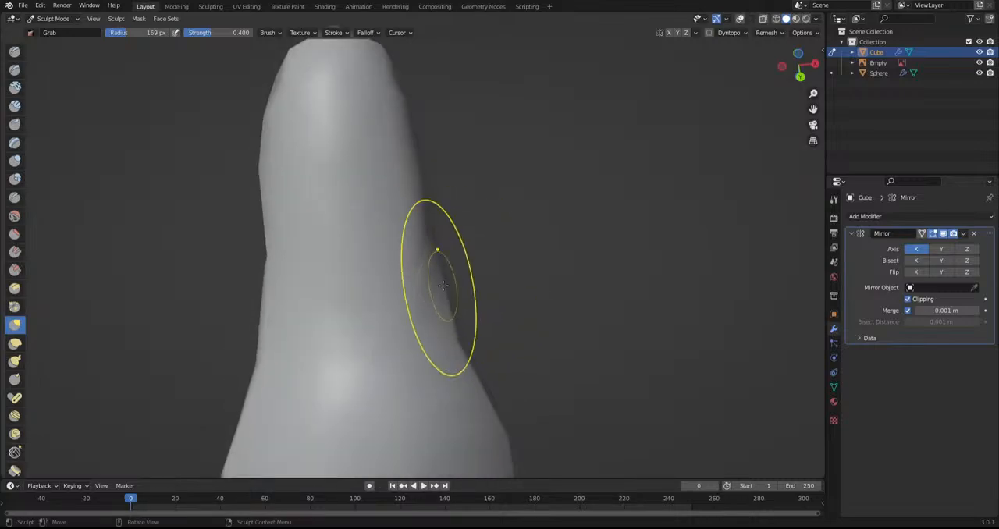
{"action": "scroll", "coordinate": [440, 265], "scroll_direction": "down", "scroll_amount": 5}
Examine the head's shape from the front and from both sides
{"action": "middle_click_drag", "start_coordinate": [418, 228], "coordinate": [446, 359]}
{"action": "scroll", "coordinate": [437, 355], "scroll_direction": "up", "scroll_amount": 3}
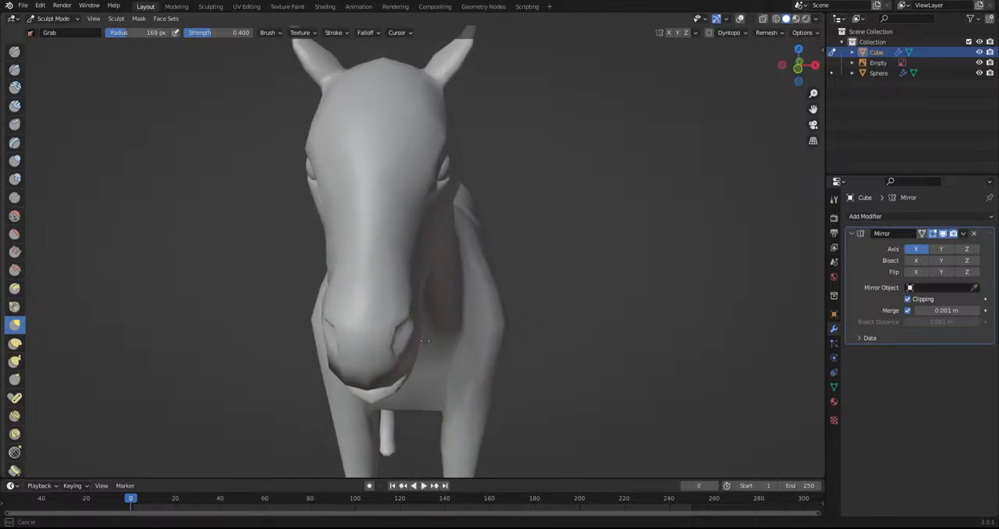
{"action": "middle_click_drag", "start_coordinate": [446, 356], "coordinate": [496, 357]}
{"action": "scroll", "coordinate": [503, 281], "scroll_direction": "up", "scroll_amount": 4}
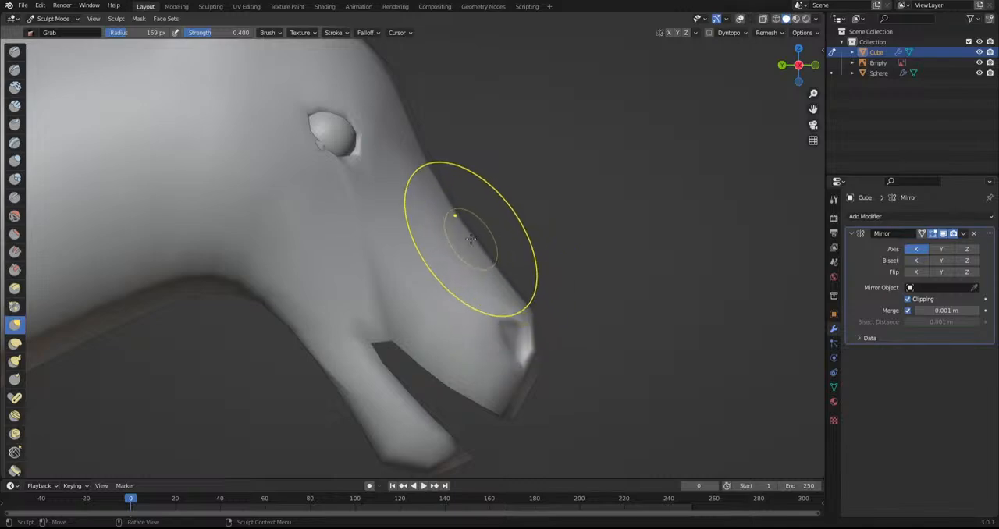
{"action": "scroll", "coordinate": [432, 229], "scroll_direction": "down", "scroll_amount": 4}
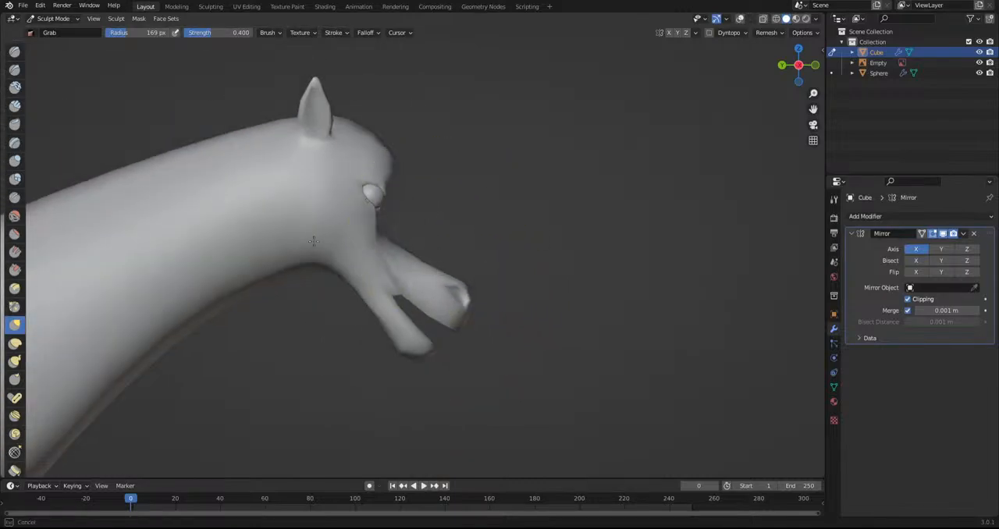
{"action": "scroll", "coordinate": [446, 225], "scroll_direction": "up", "scroll_amount": 1}
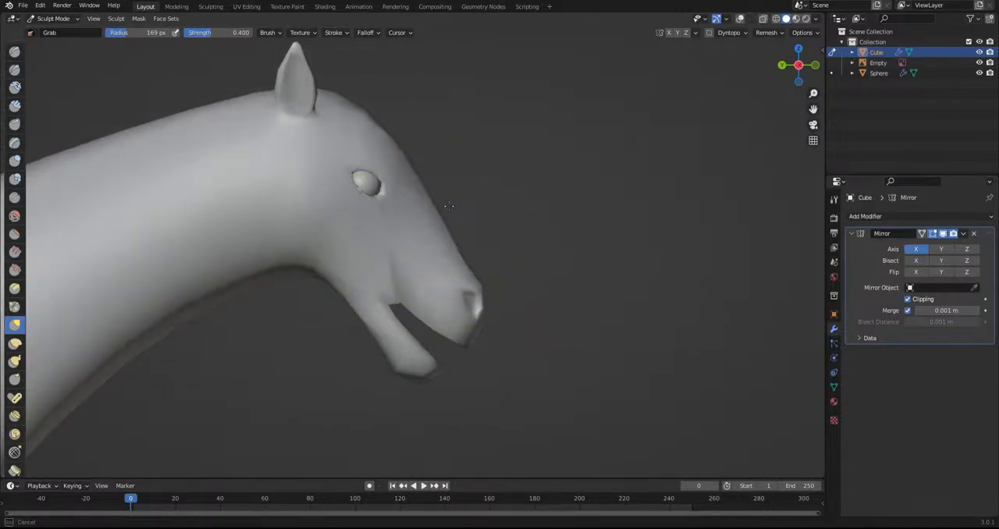
{"action": "scroll", "coordinate": [449, 195], "scroll_direction": "up", "scroll_amount": 2}
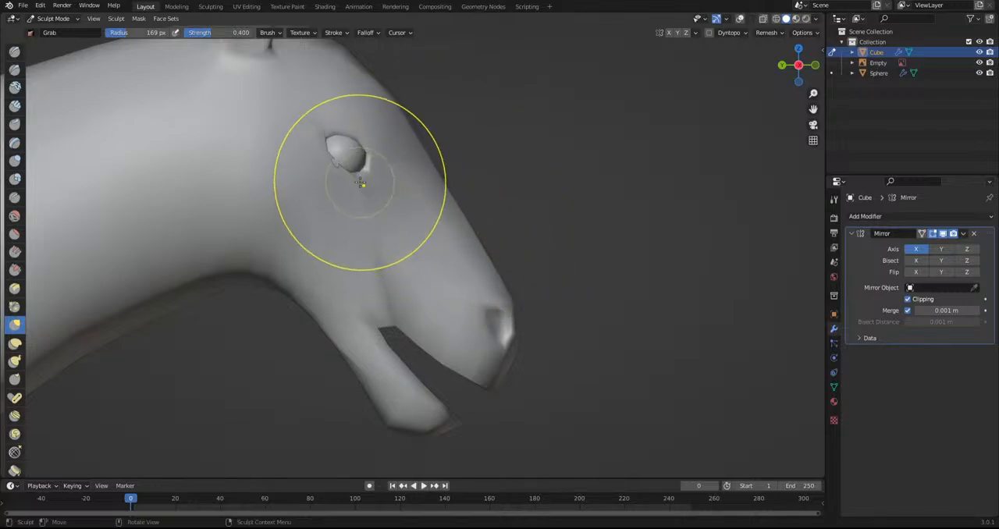
{"action": "mouse_move", "coordinate": [331, 170]}
{"action": "middle_mouse_down"}
{"action": "mouse_move", "coordinate": [307, 179]}
{"action": "mouse_move", "coordinate": [507, 198]}
{"action": "middle_mouse_up"}
{"action": "middle_click_drag", "start_coordinate": [437, 304], "coordinate": [507, 305]}
{"action": "scroll", "coordinate": [447, 256], "scroll_direction": "down", "scroll_amount": 2}
{"action": "scroll", "coordinate": [509, 308], "scroll_direction": "down", "scroll_amount": 10}
{"action": "scroll", "coordinate": [472, 314], "scroll_direction": "up", "scroll_amount": 10}
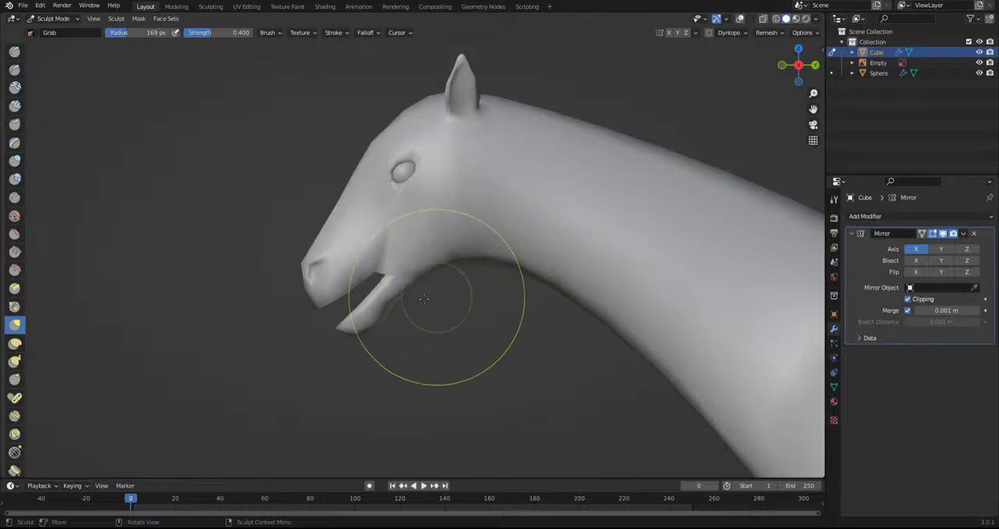
Adjust the corner of the mouth and the lower jaw with the Grab brush in side view
{"action": "scroll", "coordinate": [414, 351], "scroll_direction": "up", "scroll_amount": 2}
{"action": "scroll", "coordinate": [431, 348], "scroll_direction": "up", "scroll_amount": 2}
{"action": "left_click_drag", "start_coordinate": [359, 366], "coordinate": [384, 382]}
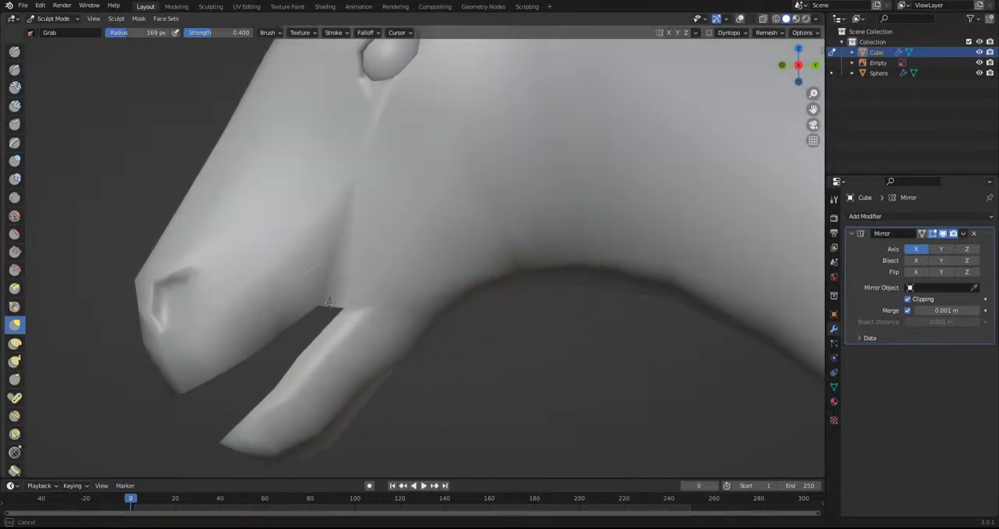
{"action": "scroll", "coordinate": [412, 334], "scroll_direction": "down", "scroll_amount": 6}
{"action": "left_click_drag", "start_coordinate": [345, 148], "coordinate": [359, 159]}
{"action": "scroll", "coordinate": [389, 173], "scroll_direction": "up", "scroll_amount": 2}
Refine the forehead and the base of the ear with Grab strokes in side view
{"action": "middle_click_drag", "start_coordinate": [388, 188], "coordinate": [411, 287], "text": "shift"}
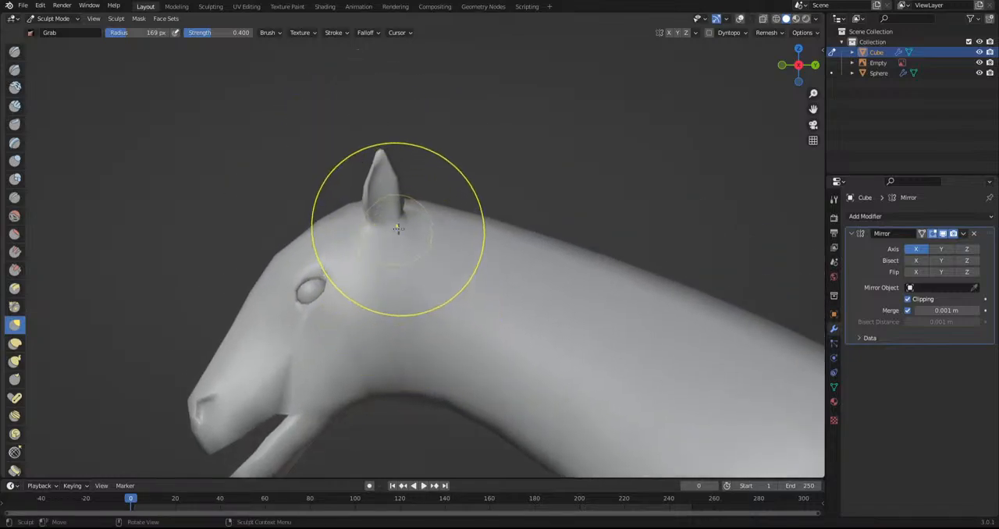
{"action": "left_click_drag", "start_coordinate": [357, 235], "coordinate": [369, 237]}
{"action": "middle_click_drag", "start_coordinate": [368, 237], "coordinate": [346, 214]}
{"action": "scroll", "coordinate": [340, 187], "scroll_direction": "up", "scroll_amount": 3}
{"action": "mouse_move", "coordinate": [349, 133]}
{"action": "left_mouse_down"}
{"action": "mouse_move", "coordinate": [361, 136]}
{"action": "mouse_move", "coordinate": [345, 108]}
{"action": "left_mouse_up"}
Shape the ear's base and edges with the Grab brush from three-quarter views on both sides of the head
{"action": "mouse_move", "coordinate": [421, 206]}
{"action": "middle_mouse_down"}
{"action": "mouse_move", "coordinate": [527, 229]}
{"action": "mouse_move", "coordinate": [567, 201]}
{"action": "mouse_move", "coordinate": [602, 196]}
{"action": "middle_mouse_up"}
{"action": "scroll", "coordinate": [515, 218], "scroll_direction": "down", "scroll_amount": 5}
{"action": "scroll", "coordinate": [586, 199], "scroll_direction": "up", "scroll_amount": 5}
{"action": "middle_click_drag", "start_coordinate": [382, 183], "coordinate": [352, 166]}
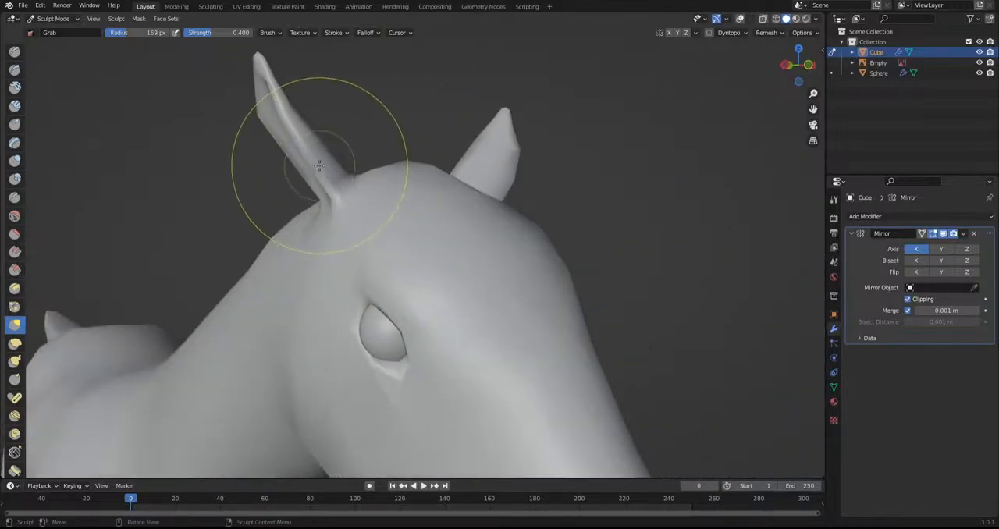
{"action": "mouse_move", "coordinate": [539, 215]}
{"action": "middle_mouse_down"}
{"action": "mouse_move", "coordinate": [474, 210]}
{"action": "mouse_move", "coordinate": [419, 183]}
{"action": "middle_mouse_up"}
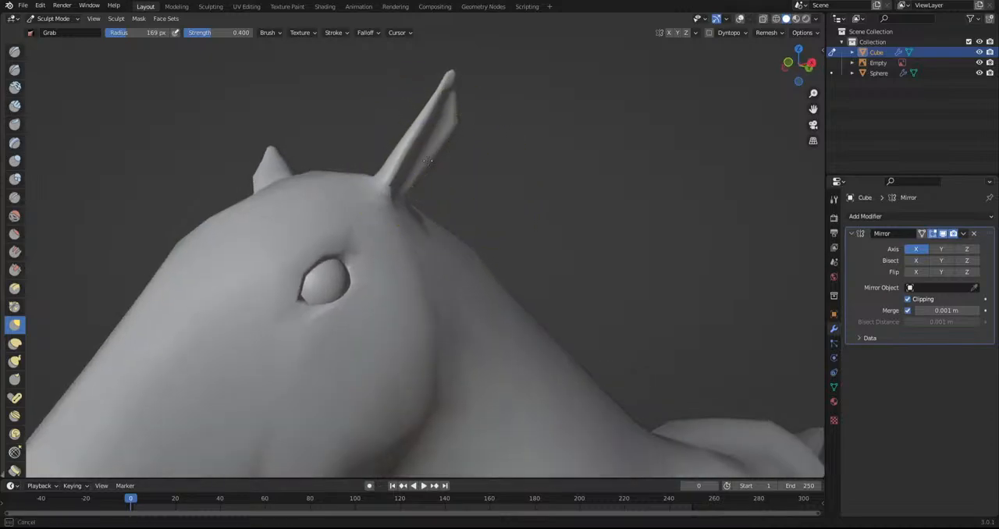
Examine the whole creature's proportions and the neck from three-quarter and side views
{"action": "scroll", "coordinate": [509, 270], "scroll_direction": "down", "scroll_amount": 4}
{"action": "scroll", "coordinate": [509, 270], "scroll_direction": "down", "scroll_amount": 4}
{"action": "middle_click_drag", "start_coordinate": [401, 312], "coordinate": [553, 366]}
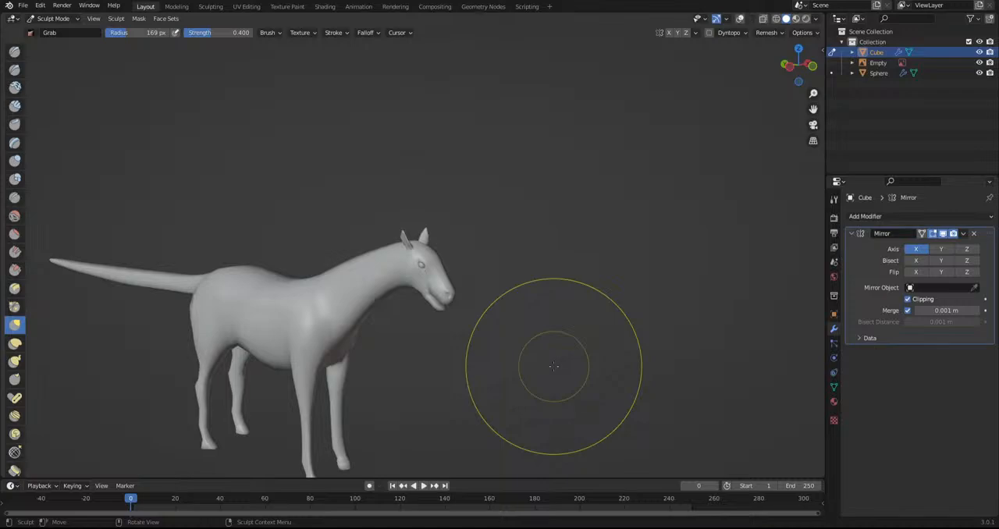
{"action": "scroll", "coordinate": [407, 273], "scroll_direction": "up", "scroll_amount": 1}
{"action": "scroll", "coordinate": [413, 274], "scroll_direction": "down", "scroll_amount": 2}
{"action": "middle_click_drag", "start_coordinate": [436, 286], "coordinate": [448, 257], "text": "shift"}
{"action": "scroll", "coordinate": [337, 257], "scroll_direction": "up", "scroll_amount": 4}
{"action": "scroll", "coordinate": [455, 288], "scroll_direction": "up", "scroll_amount": 4}
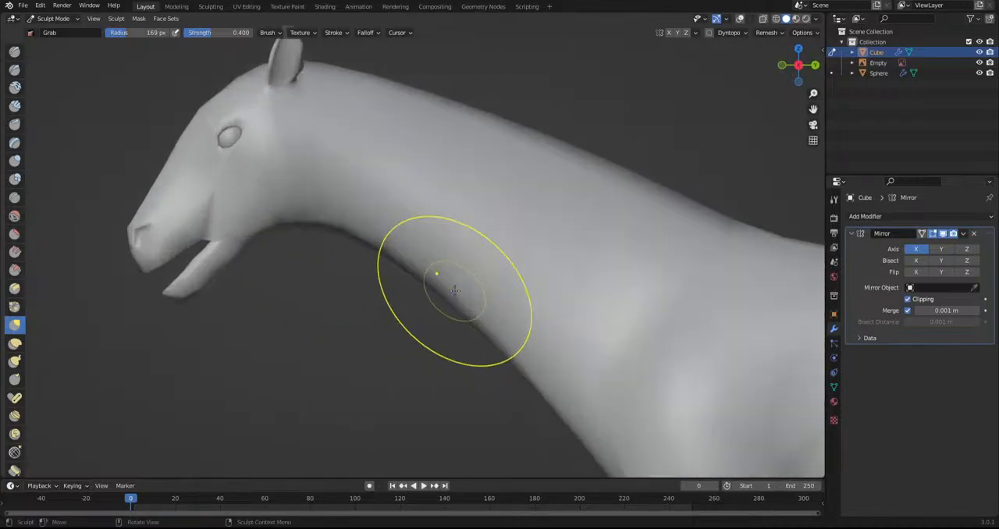
Pull the ear's rear edge outward with the Grab brush in side view to widen its lower half
{"action": "middle_click_drag", "start_coordinate": [343, 234], "coordinate": [386, 402], "text": "shift"}
{"action": "scroll", "coordinate": [367, 359], "scroll_direction": "up", "scroll_amount": 6}
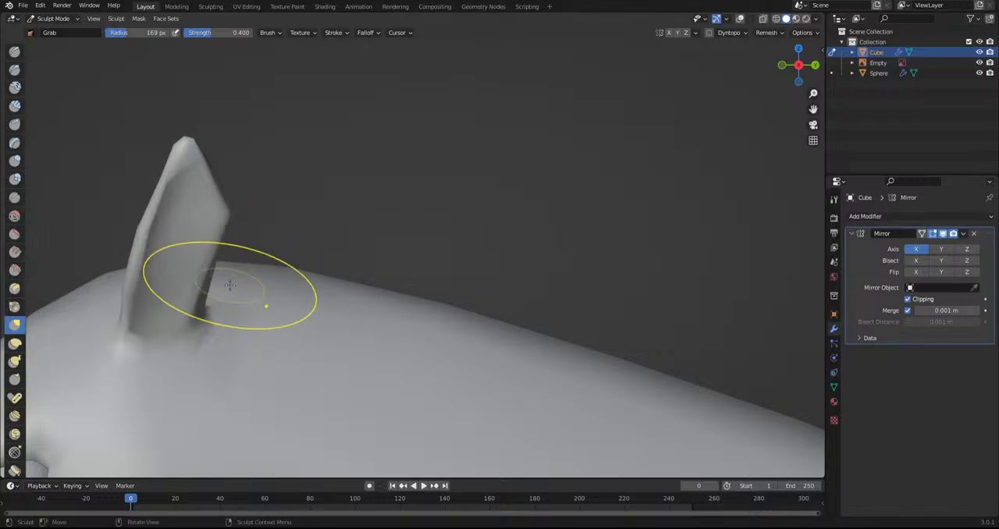
{"action": "left_click_drag", "start_coordinate": [212, 266], "coordinate": [258, 298]}
{"action": "left_click_drag", "start_coordinate": [234, 233], "coordinate": [241, 226]}
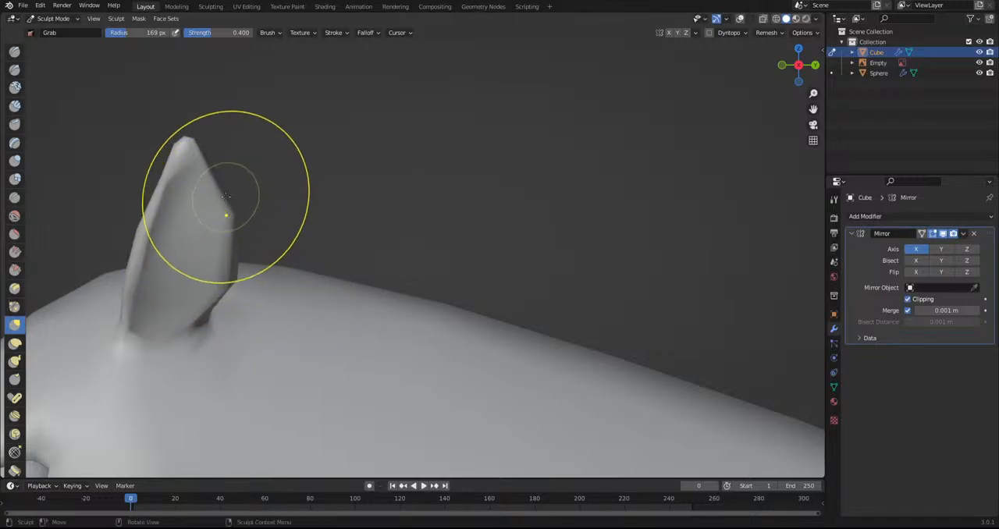
{"action": "scroll", "coordinate": [205, 212], "scroll_direction": "down", "scroll_amount": 10}
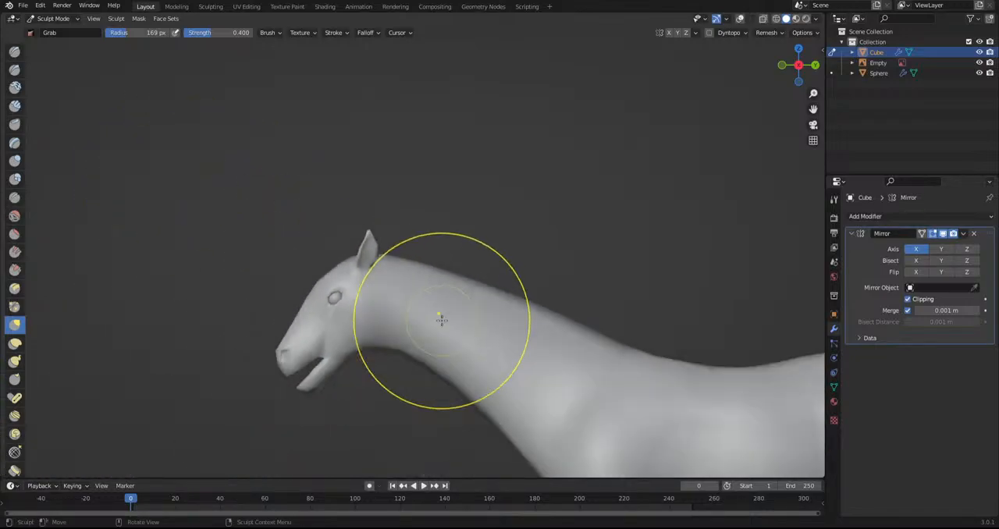
Try bending the neck downward and raising a hump on the back with large Grab strokes in side view
{"action": "scroll", "coordinate": [395, 239], "scroll_direction": "down", "scroll_amount": 4}
{"action": "mouse_move", "coordinate": [395, 239]}
{"action": "middle_mouse_down"}
{"action": "mouse_move", "coordinate": [517, 360]}
{"action": "mouse_move", "coordinate": [399, 300]}
{"action": "middle_mouse_up"}
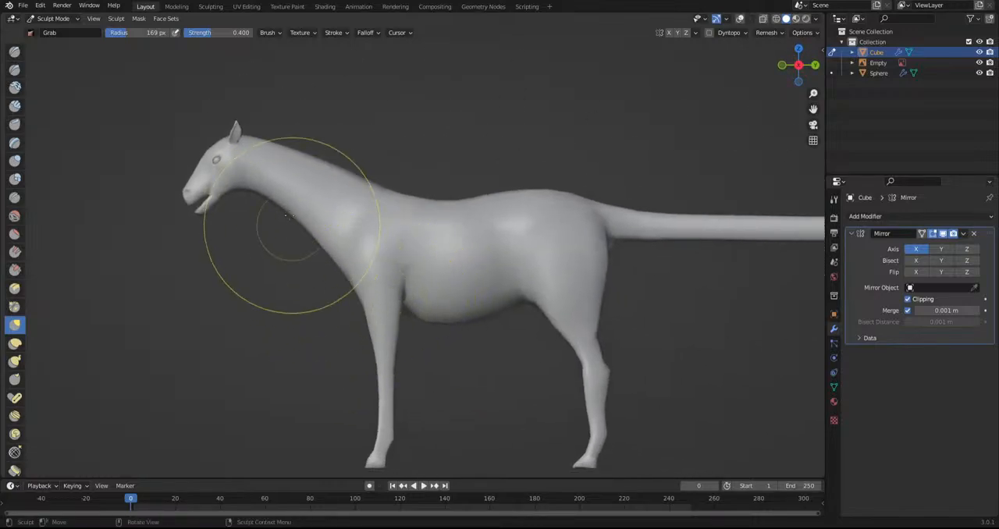
{"action": "left_click_drag", "start_coordinate": [331, 191], "coordinate": [266, 280]}
{"action": "left_click_drag", "start_coordinate": [487, 200], "coordinate": [401, 123]}
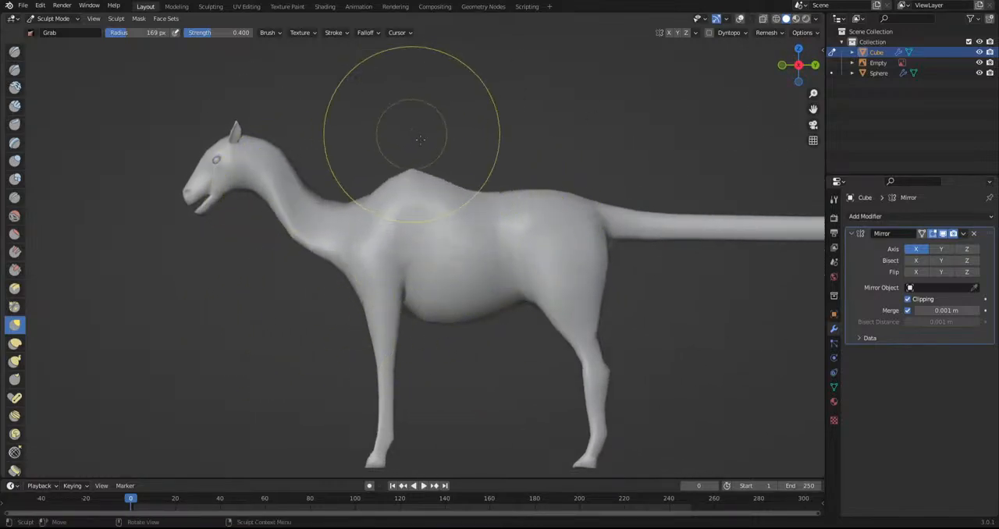
{"action": "left_click_drag", "start_coordinate": [523, 193], "coordinate": [553, 200]}
{"action": "scroll", "coordinate": [539, 257], "scroll_direction": "down", "scroll_amount": 4}
{"action": "middle_click_drag", "start_coordinate": [523, 323], "coordinate": [483, 312]}
{"action": "scroll", "coordinate": [323, 300], "scroll_direction": "down", "scroll_amount": 1}
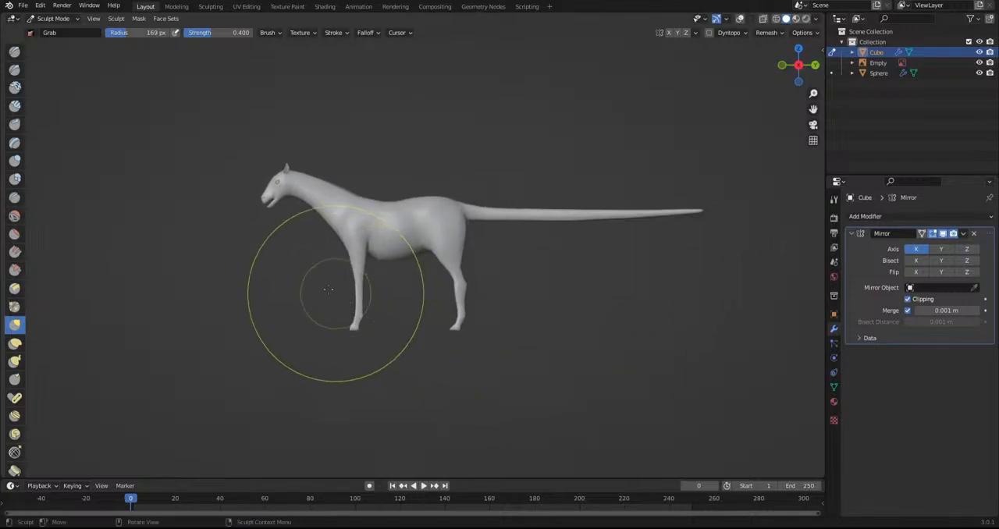
Refine the head's profile and muzzle with small Grab strokes in side view
{"action": "scroll", "coordinate": [234, 190], "scroll_direction": "up", "scroll_amount": 5}
{"action": "left_click_drag", "start_coordinate": [240, 247], "coordinate": [237, 242]}
{"action": "left_click_drag", "start_coordinate": [281, 136], "coordinate": [288, 149]}
{"action": "middle_click_drag", "start_coordinate": [221, 216], "coordinate": [330, 292], "text": "shift"}
{"action": "scroll", "coordinate": [305, 273], "scroll_direction": "up", "scroll_amount": 4}
{"action": "left_click_drag", "start_coordinate": [230, 226], "coordinate": [224, 235]}
{"action": "mouse_move", "coordinate": [151, 186]}
{"action": "left_mouse_down"}
{"action": "mouse_move", "coordinate": [149, 201]}
{"action": "mouse_move", "coordinate": [156, 194]}
{"action": "left_mouse_up"}
Adjust the lower jaw's outline below the muzzle with the Grab brush in side view
{"action": "scroll", "coordinate": [164, 197], "scroll_direction": "down", "scroll_amount": 1}
{"action": "scroll", "coordinate": [187, 209], "scroll_direction": "down", "scroll_amount": 2}
{"action": "middle_click_drag", "start_coordinate": [245, 290], "coordinate": [493, 404], "text": "shift"}
{"action": "scroll", "coordinate": [406, 407], "scroll_direction": "up", "scroll_amount": 4}
{"action": "left_click_drag", "start_coordinate": [397, 388], "coordinate": [388, 413]}
{"action": "scroll", "coordinate": [379, 356], "scroll_direction": "down", "scroll_amount": 3}
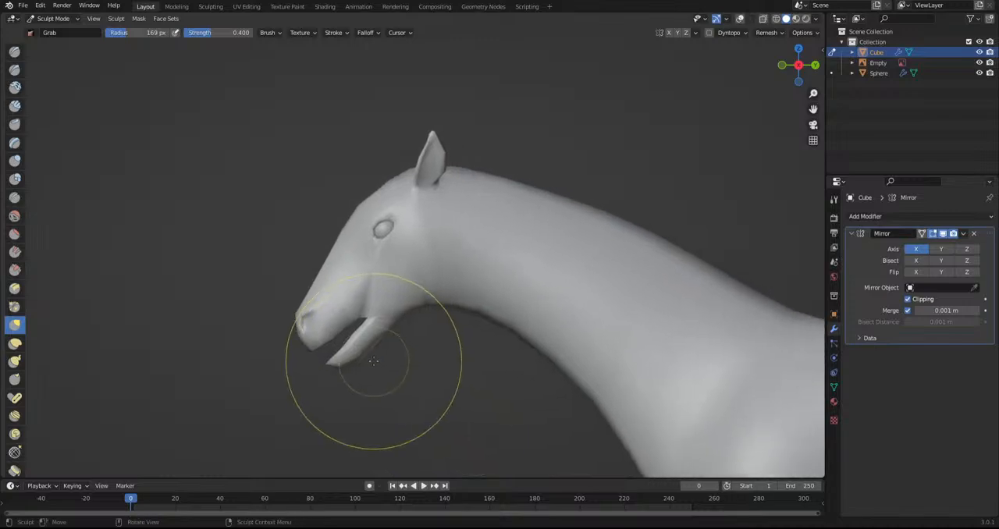
Shape the forehead and the nose bridge between the eyes with Grab strokes from the front
{"action": "mouse_move", "coordinate": [373, 360]}
{"action": "middle_mouse_down"}
{"action": "mouse_move", "coordinate": [496, 346]}
{"action": "mouse_move", "coordinate": [399, 345]}
{"action": "mouse_move", "coordinate": [466, 332]}
{"action": "middle_mouse_up"}
{"action": "scroll", "coordinate": [419, 357], "scroll_direction": "up", "scroll_amount": 9}
{"action": "mouse_move", "coordinate": [438, 269]}
{"action": "middle_mouse_down", "text": "shift"}
{"action": "mouse_move", "coordinate": [427, 359]}
{"action": "mouse_move", "coordinate": [444, 362]}
{"action": "middle_mouse_up", "text": "shift"}
{"action": "left_click_drag", "start_coordinate": [488, 385], "coordinate": [488, 385]}
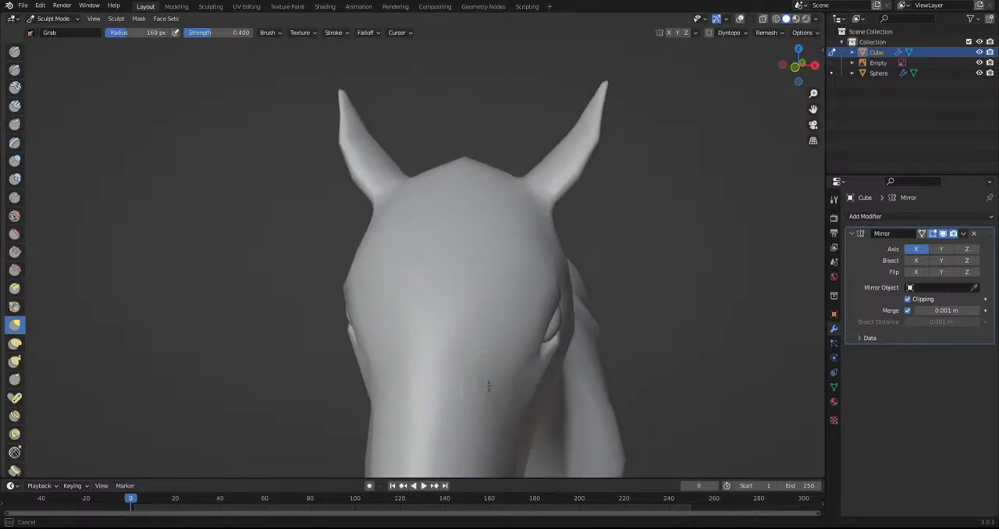
{"action": "mouse_move", "coordinate": [473, 402]}
{"action": "middle_mouse_down"}
{"action": "mouse_move", "coordinate": [504, 309]}
{"action": "mouse_move", "coordinate": [513, 360]}
{"action": "mouse_move", "coordinate": [475, 349]}
{"action": "mouse_move", "coordinate": [569, 356]}
{"action": "mouse_move", "coordinate": [502, 351]}
{"action": "middle_mouse_up"}
Check the whole creature's silhouette from the front and from the side
{"action": "scroll", "coordinate": [468, 351], "scroll_direction": "down", "scroll_amount": 4}
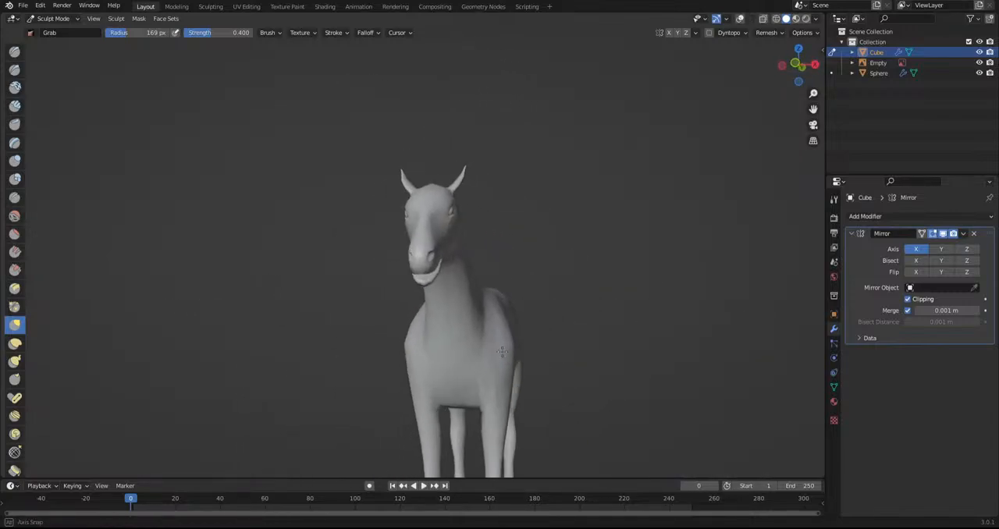
{"action": "middle_click_drag", "start_coordinate": [549, 383], "coordinate": [568, 291]}
{"action": "scroll", "coordinate": [546, 257], "scroll_direction": "up", "scroll_amount": 2}
{"action": "middle_click_drag", "start_coordinate": [505, 211], "coordinate": [427, 305]}
{"action": "scroll", "coordinate": [424, 335], "scroll_direction": "down", "scroll_amount": 3}
{"action": "scroll", "coordinate": [596, 348], "scroll_direction": "up", "scroll_amount": 1}
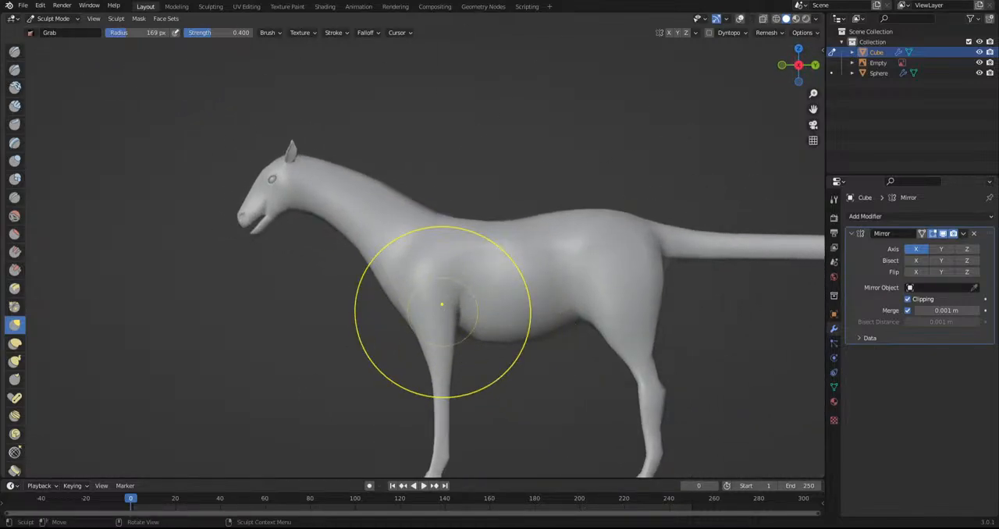
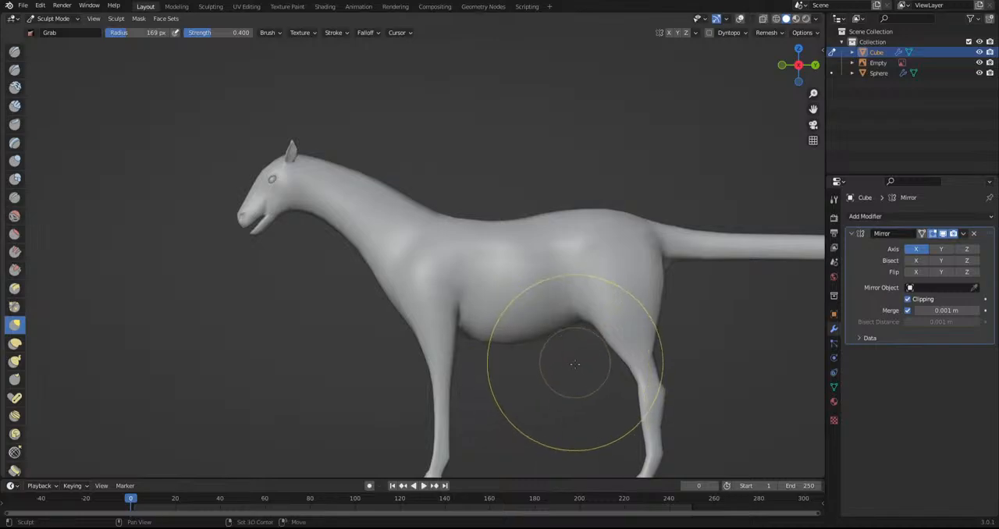
Refine the hind leg's outline around the hock with Grab strokes in side view
{"action": "middle_click_drag", "start_coordinate": [580, 351], "coordinate": [520, 305], "text": "shift"}
{"action": "scroll", "coordinate": [520, 305], "scroll_direction": "up", "scroll_amount": 1}
{"action": "scroll", "coordinate": [520, 305], "scroll_direction": "up", "scroll_amount": 4}
{"action": "mouse_move", "coordinate": [727, 334]}
{"action": "left_mouse_down"}
{"action": "mouse_move", "coordinate": [724, 266]}
{"action": "mouse_move", "coordinate": [718, 284]}
{"action": "left_mouse_up"}
{"action": "scroll", "coordinate": [716, 316], "scroll_direction": "down", "scroll_amount": 5}
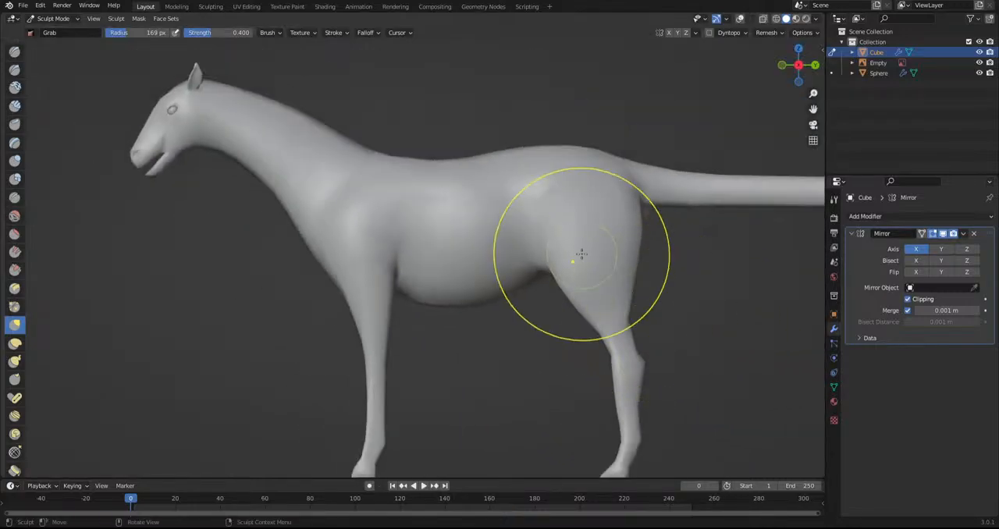
{"action": "middle_click_drag", "start_coordinate": [624, 323], "coordinate": [535, 200], "text": "shift"}
{"action": "scroll", "coordinate": [562, 183], "scroll_direction": "up", "scroll_amount": 3}
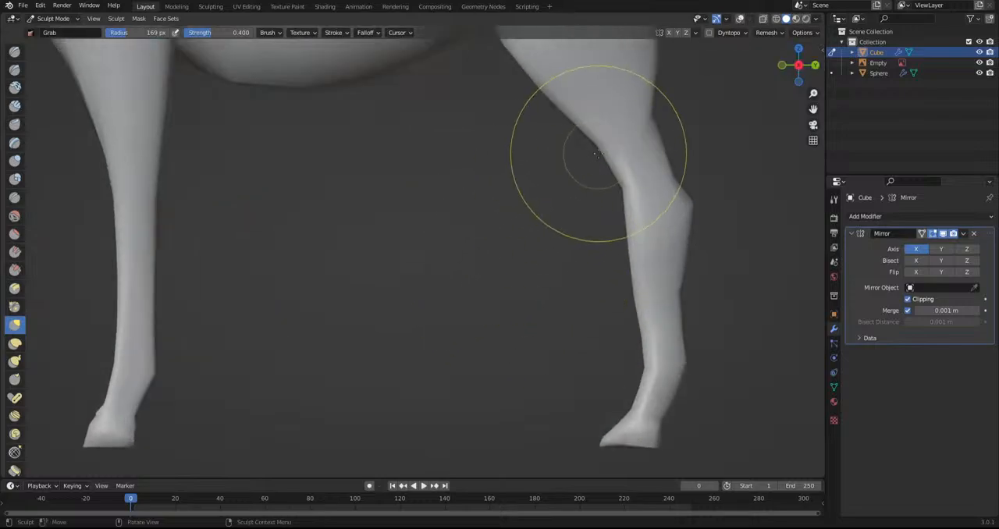
{"action": "left_click_drag", "start_coordinate": [621, 218], "coordinate": [634, 227]}
{"action": "middle_click_drag", "start_coordinate": [702, 315], "coordinate": [601, 318], "text": "shift"}
{"action": "left_click_drag", "start_coordinate": [530, 306], "coordinate": [579, 304]}
Shape the hind foot's ankle and heel with small Grab strokes in side view
{"action": "scroll", "coordinate": [623, 316], "scroll_direction": "up", "scroll_amount": 1}
{"action": "middle_click_drag", "start_coordinate": [626, 316], "coordinate": [535, 295], "text": "shift"}
{"action": "left_click_drag", "start_coordinate": [524, 324], "coordinate": [486, 310]}
{"action": "middle_click_drag", "start_coordinate": [490, 466], "coordinate": [457, 340], "text": "shift"}
{"action": "scroll", "coordinate": [456, 339], "scroll_direction": "up", "scroll_amount": 4}
{"action": "left_click_drag", "start_coordinate": [456, 335], "coordinate": [461, 320]}
{"action": "left_click_drag", "start_coordinate": [511, 339], "coordinate": [499, 337]}
{"action": "left_click_drag", "start_coordinate": [490, 329], "coordinate": [483, 327]}
{"action": "left_click_drag", "start_coordinate": [447, 312], "coordinate": [454, 311]}
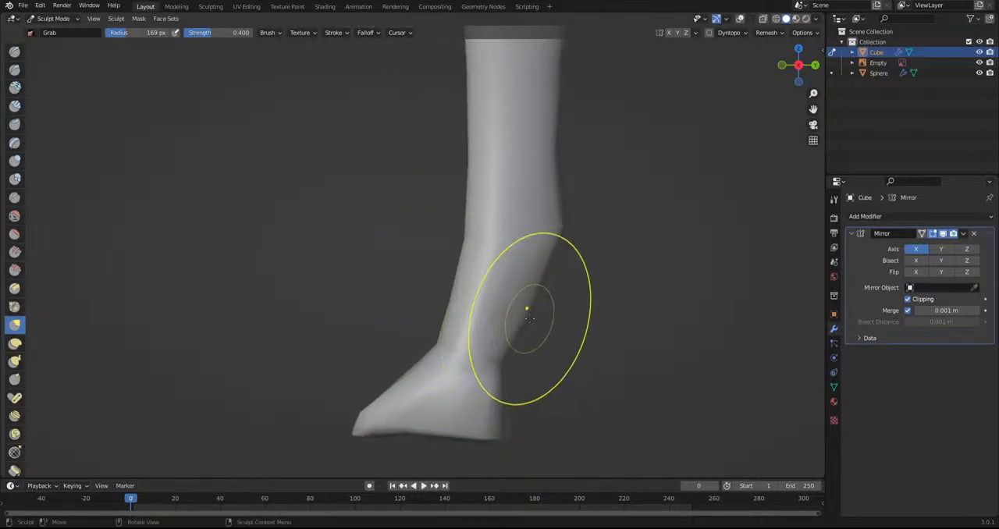
{"action": "left_click_drag", "start_coordinate": [527, 316], "coordinate": [521, 317]}
{"action": "left_click_drag", "start_coordinate": [509, 381], "coordinate": [524, 380]}
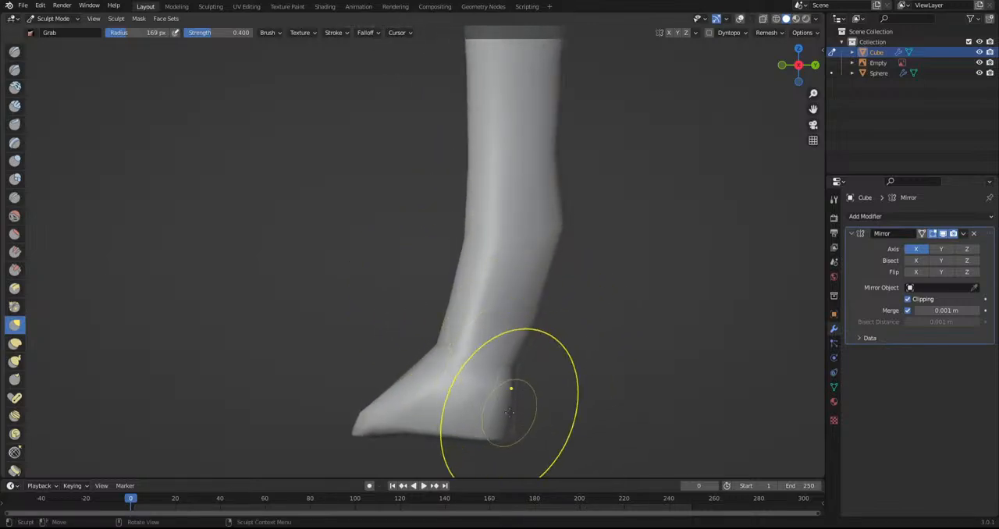
Touch up the hind leg's contour with a few more small Grab strokes in side view
{"action": "scroll", "coordinate": [510, 400], "scroll_direction": "down", "scroll_amount": 6}
{"action": "mouse_move", "coordinate": [412, 226]}
{"action": "middle_mouse_down", "text": "shift"}
{"action": "mouse_move", "coordinate": [409, 419]}
{"action": "mouse_move", "coordinate": [470, 327]}
{"action": "middle_mouse_up", "text": "shift"}
{"action": "scroll", "coordinate": [425, 360], "scroll_direction": "up", "scroll_amount": 6}
{"action": "left_click_drag", "start_coordinate": [410, 462], "coordinate": [445, 458]}
{"action": "left_click_drag", "start_coordinate": [431, 457], "coordinate": [427, 443]}
{"action": "left_click_drag", "start_coordinate": [431, 451], "coordinate": [433, 447]}
{"action": "scroll", "coordinate": [418, 375], "scroll_direction": "down", "scroll_amount": 4}
{"action": "scroll", "coordinate": [418, 375], "scroll_direction": "down", "scroll_amount": 4}
{"action": "middle_click_drag", "start_coordinate": [380, 222], "coordinate": [439, 359], "text": "shift"}
{"action": "middle_click_drag", "start_coordinate": [343, 337], "coordinate": [446, 396], "text": "shift"}
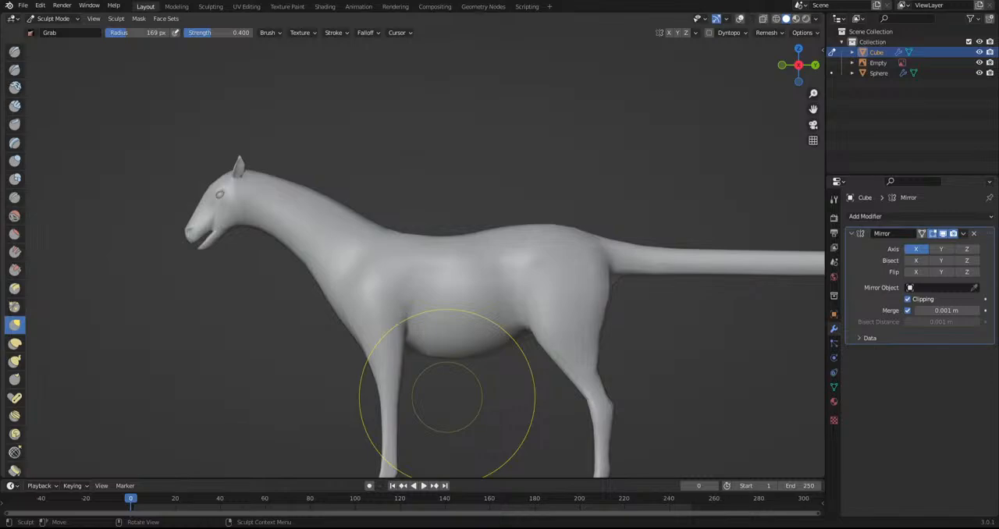
Refine the front leg's outline with the Grab brush in side view and try the Inflate/Deflate brush on its shaft
{"action": "scroll", "coordinate": [446, 397], "scroll_direction": "down", "scroll_amount": 3}
{"action": "scroll", "coordinate": [368, 267], "scroll_direction": "up", "scroll_amount": 8}
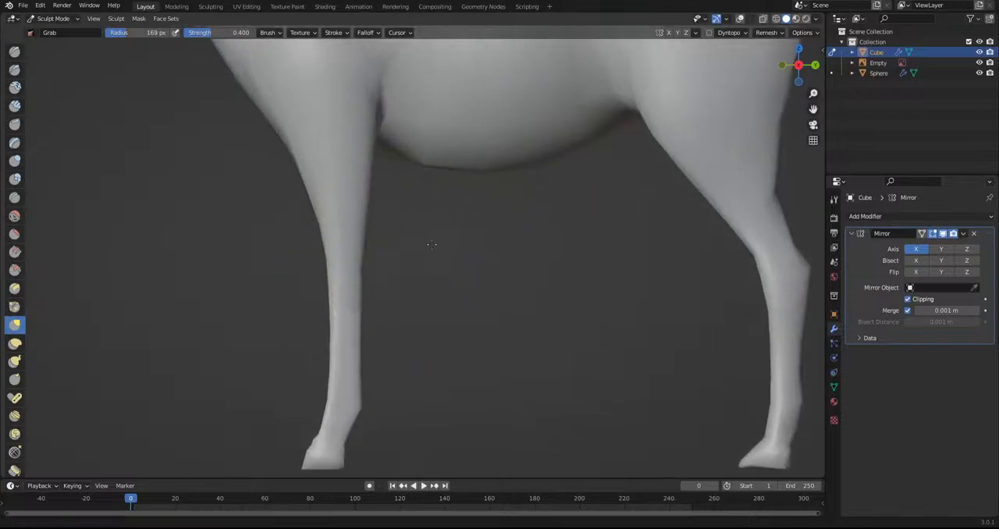
{"action": "middle_click_drag", "start_coordinate": [419, 241], "coordinate": [495, 261], "text": "shift"}
{"action": "left_click_drag", "start_coordinate": [428, 174], "coordinate": [445, 182]}
{"action": "scroll", "coordinate": [434, 188], "scroll_direction": "up", "scroll_amount": 2}
{"action": "left_click_drag", "start_coordinate": [443, 231], "coordinate": [450, 255]}
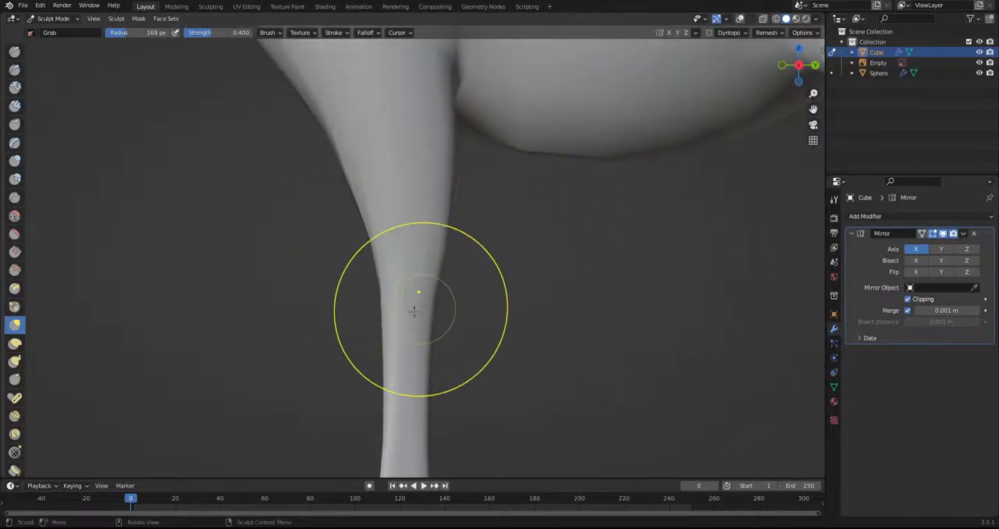
{"action": "middle_click_drag", "start_coordinate": [411, 361], "coordinate": [423, 256], "text": "shift"}
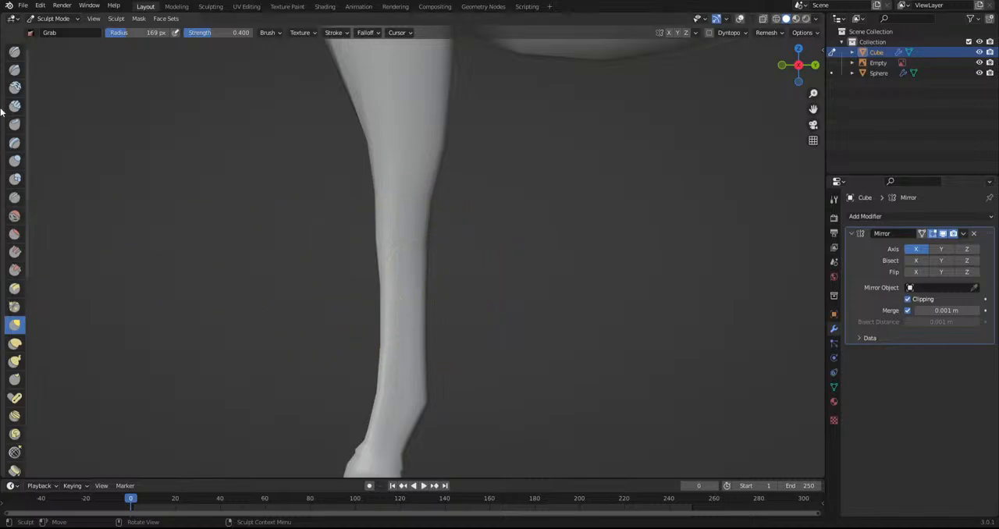
{"action": "left_click", "coordinate": [14, 159]}
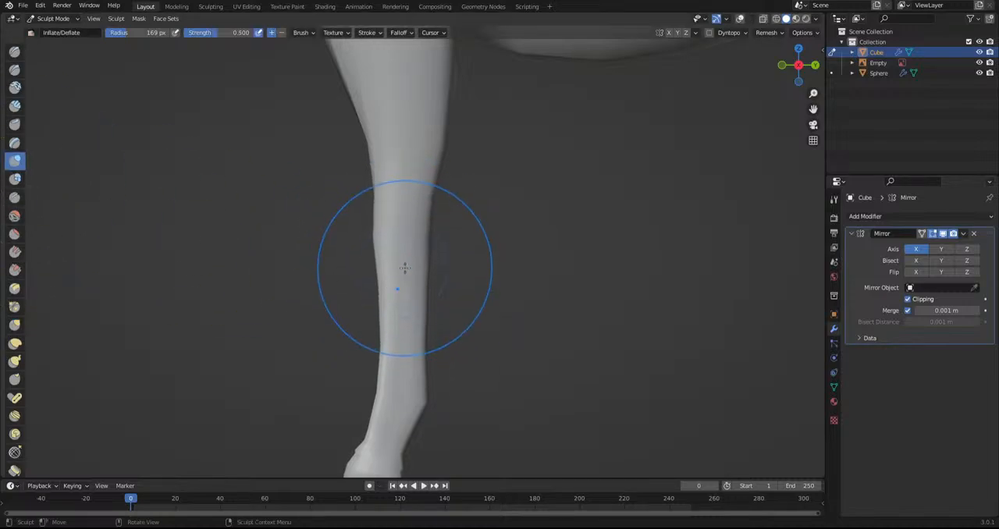
{"action": "scroll", "coordinate": [404, 268], "scroll_direction": "down", "scroll_amount": 4}
{"action": "scroll", "coordinate": [508, 304], "scroll_direction": "down", "scroll_amount": 2}
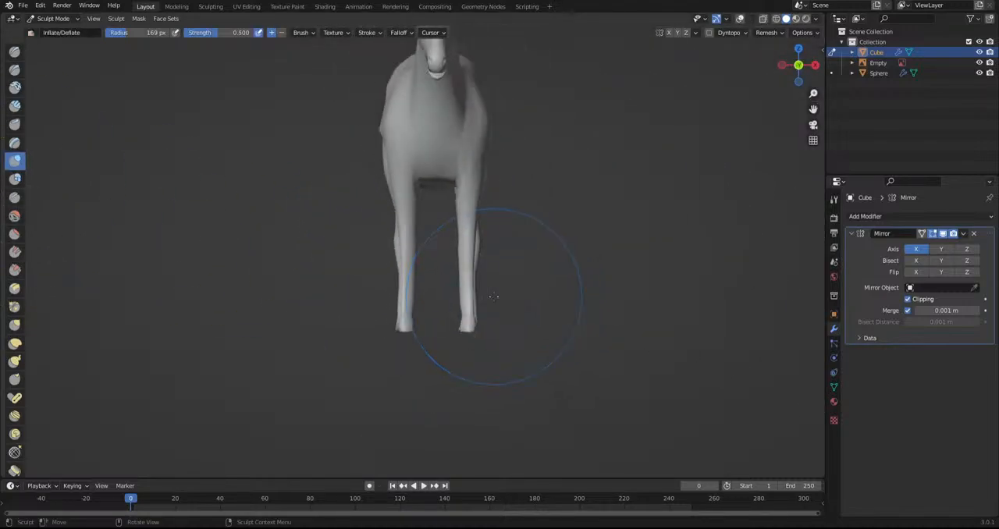
{"action": "middle_click_drag", "start_coordinate": [444, 271], "coordinate": [427, 326], "text": "shift"}
Return to the Grab brush and adjust the lower chest and upper front legs from the front
{"action": "left_click", "coordinate": [14, 324]}
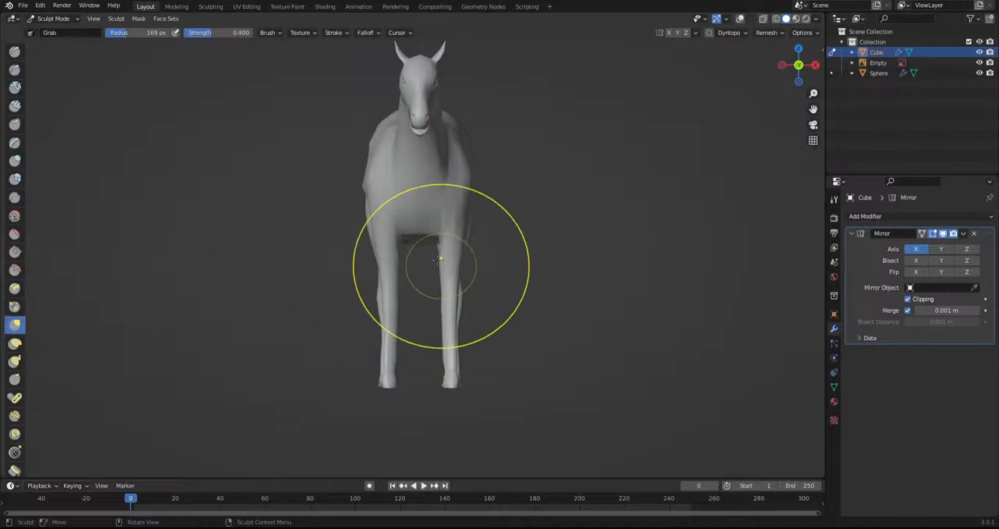
{"action": "scroll", "coordinate": [437, 281], "scroll_direction": "up", "scroll_amount": 3}
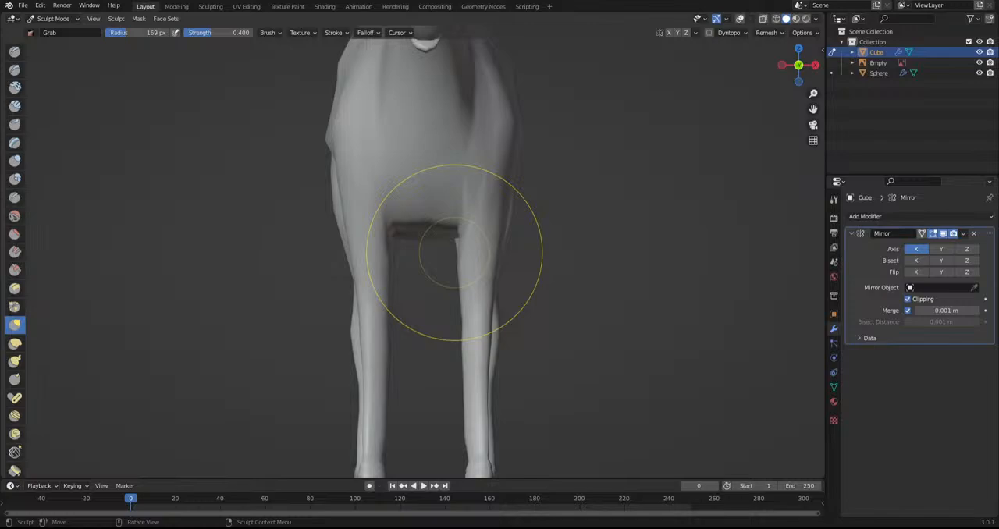
{"action": "scroll", "coordinate": [472, 246], "scroll_direction": "up", "scroll_amount": 3}
{"action": "middle_click_drag", "start_coordinate": [458, 250], "coordinate": [425, 225]}
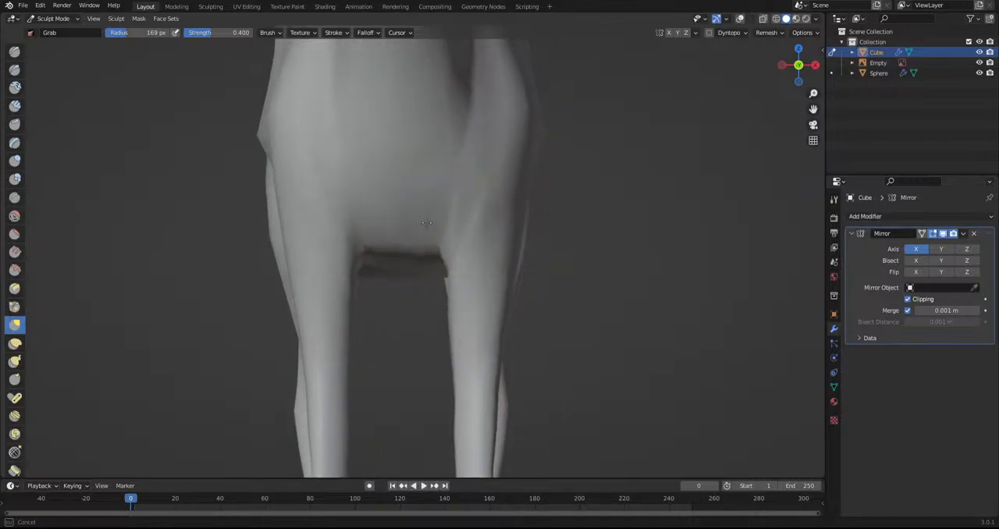
{"action": "left_click_drag", "start_coordinate": [417, 216], "coordinate": [416, 215]}
{"action": "left_click_drag", "start_coordinate": [544, 135], "coordinate": [537, 133]}
Examine the creature's body and overall proportions from above and from the side
{"action": "scroll", "coordinate": [571, 179], "scroll_direction": "down", "scroll_amount": 3}
{"action": "mouse_move", "coordinate": [565, 205]}
{"action": "middle_mouse_down"}
{"action": "mouse_move", "coordinate": [450, 209]}
{"action": "mouse_move", "coordinate": [424, 317]}
{"action": "mouse_move", "coordinate": [335, 223]}
{"action": "mouse_move", "coordinate": [405, 242]}
{"action": "mouse_move", "coordinate": [490, 334]}
{"action": "mouse_move", "coordinate": [497, 269]}
{"action": "middle_mouse_up"}
{"action": "scroll", "coordinate": [336, 222], "scroll_direction": "up", "scroll_amount": 1}
{"action": "left_click_drag", "start_coordinate": [497, 239], "coordinate": [505, 277]}
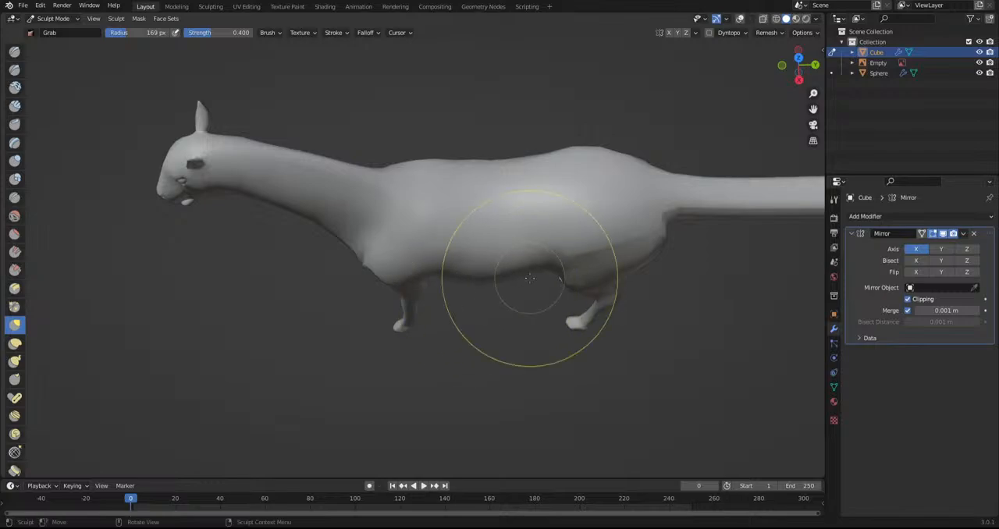
{"action": "middle_click_drag", "start_coordinate": [522, 280], "coordinate": [523, 214]}
{"action": "scroll", "coordinate": [363, 207], "scroll_direction": "up", "scroll_amount": 3}
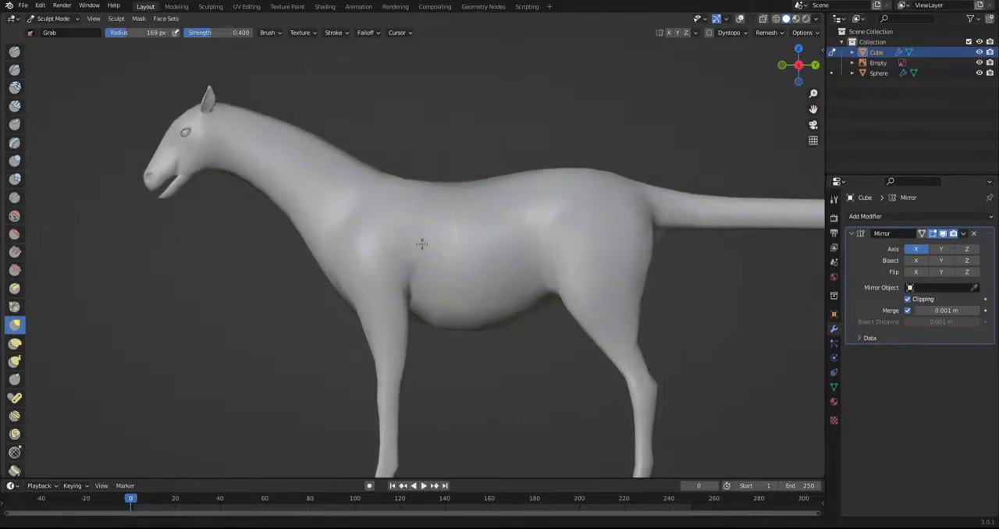
{"action": "scroll", "coordinate": [429, 228], "scroll_direction": "down", "scroll_amount": 5}
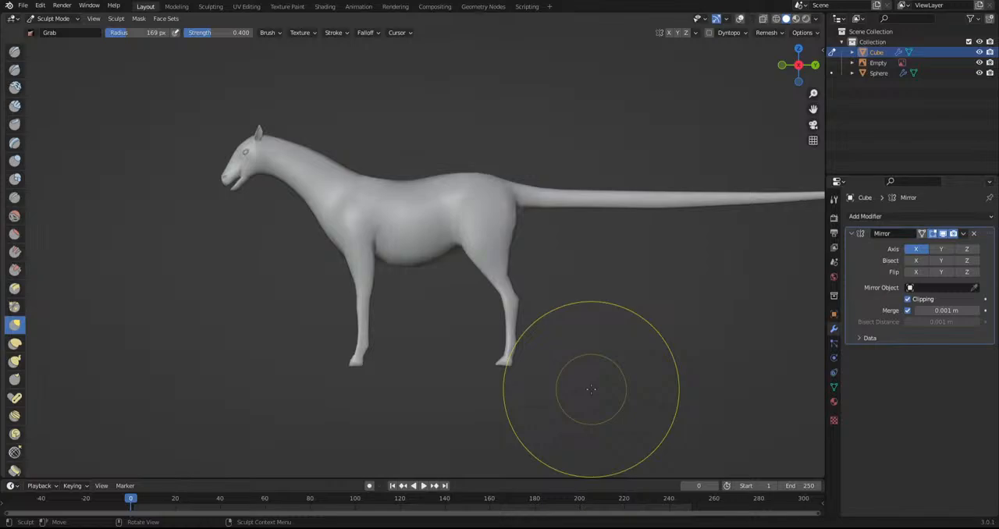
In Edit Mode with overlays and X-ray on, select the tail's faces from the top and smooth their vertices
{"action": "middle_click_drag", "start_coordinate": [640, 365], "coordinate": [415, 363], "text": "shift"}
{"action": "middle_click_drag", "start_coordinate": [499, 257], "coordinate": [489, 344]}
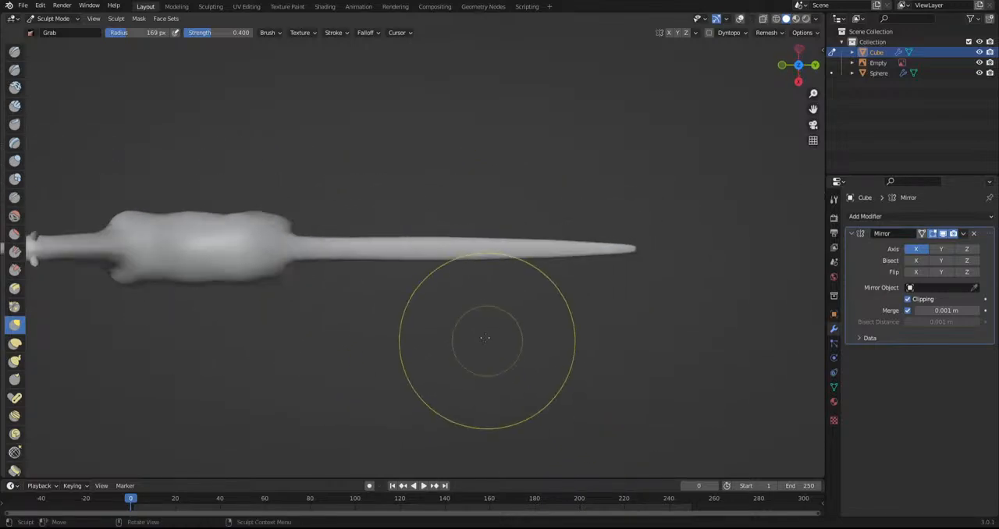
{"action": "scroll", "coordinate": [484, 341], "scroll_direction": "up", "scroll_amount": 2}
{"action": "left_click", "coordinate": [54, 17]}
{"action": "left_click", "coordinate": [58, 39]}
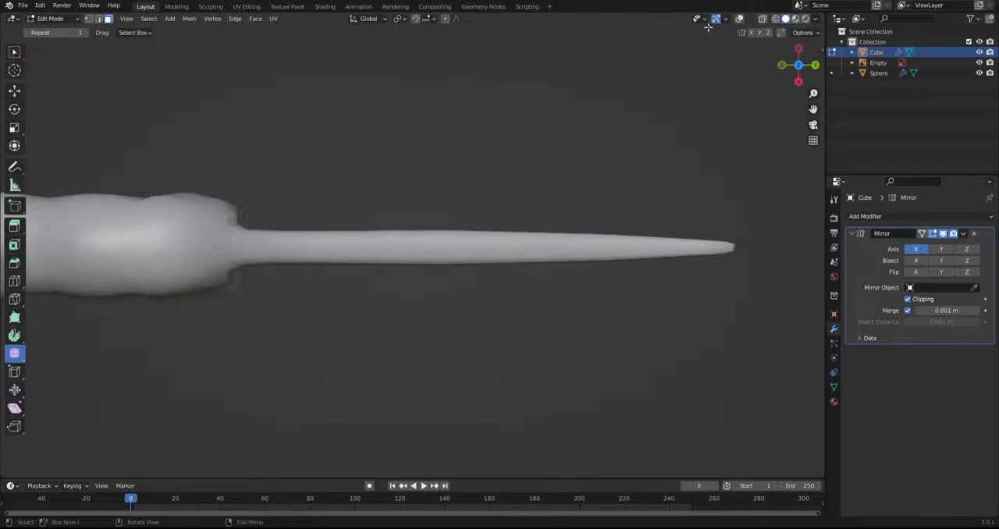
{"action": "left_click", "coordinate": [740, 20]}
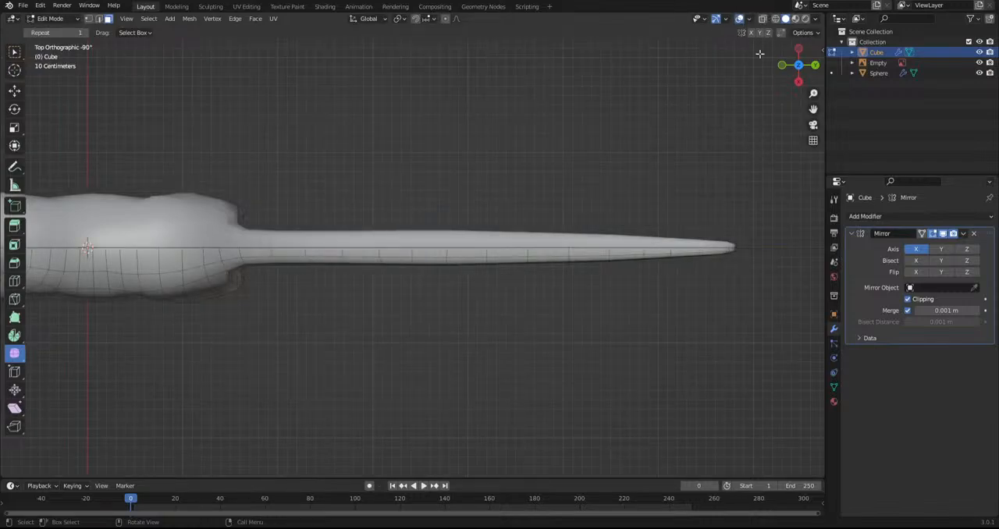
{"action": "left_click", "coordinate": [762, 18]}
{"action": "left_click_drag", "start_coordinate": [760, 118], "coordinate": [286, 320]}
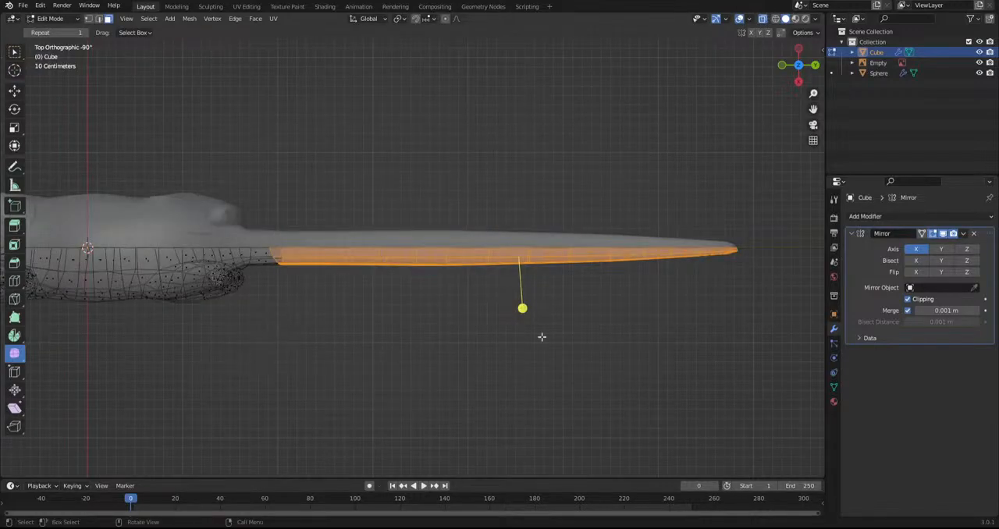
{"action": "left_click", "coordinate": [997, 228]}
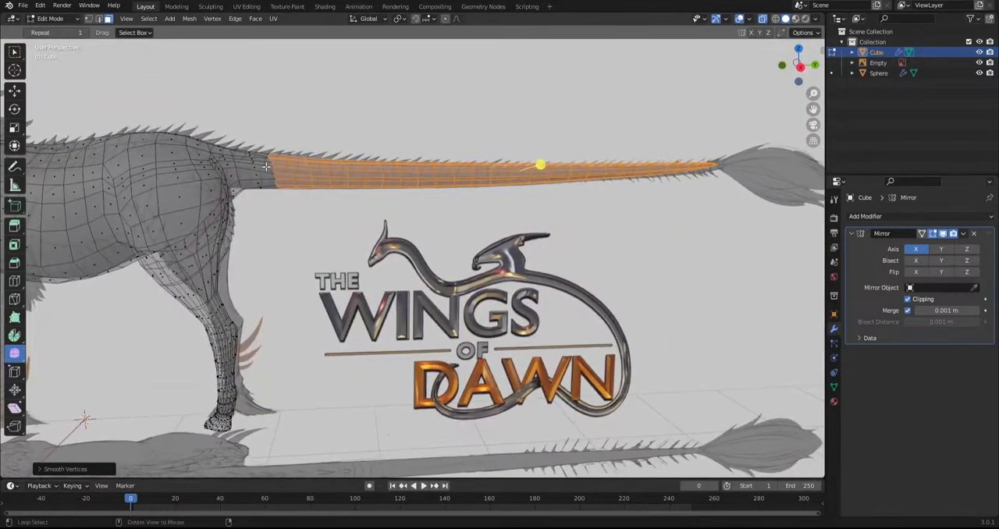
Select the face ring at the base of the tail and smooth its vertices
{"action": "left_click", "coordinate": [266, 167], "text": "alt"}
{"action": "left_click_drag", "start_coordinate": [244, 159], "coordinate": [526, 181]}
{"action": "left_click", "coordinate": [241, 169], "text": "alt"}
{"action": "left_click_drag", "start_coordinate": [246, 156], "coordinate": [256, 156]}
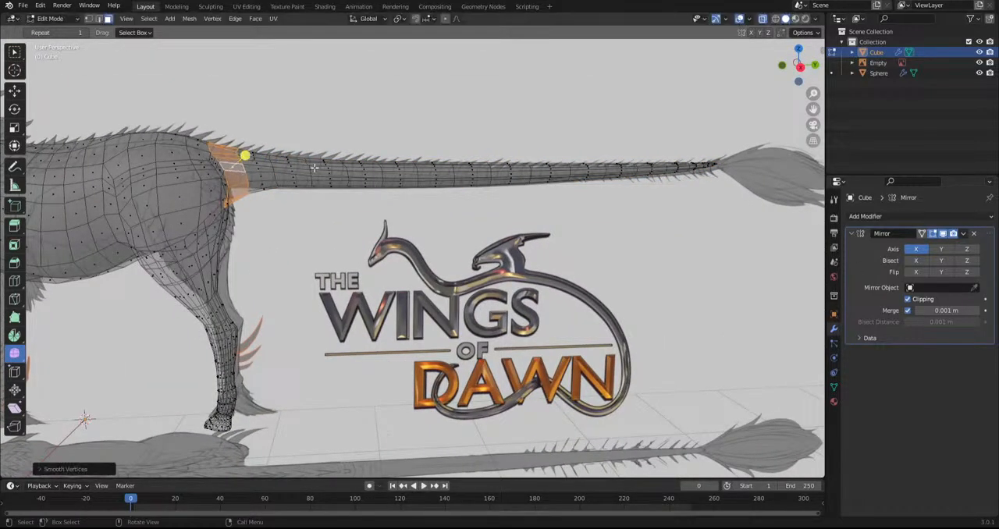
{"action": "middle_click_drag", "start_coordinate": [251, 163], "coordinate": [442, 230], "text": "shift"}
In right side view, add a loop cut around the base of the tail and scale the new loop
{"action": "key", "text": "KP_3"}
{"action": "scroll", "coordinate": [426, 234], "scroll_direction": "up", "scroll_amount": 4}
{"action": "left_click", "coordinate": [49, 18]}
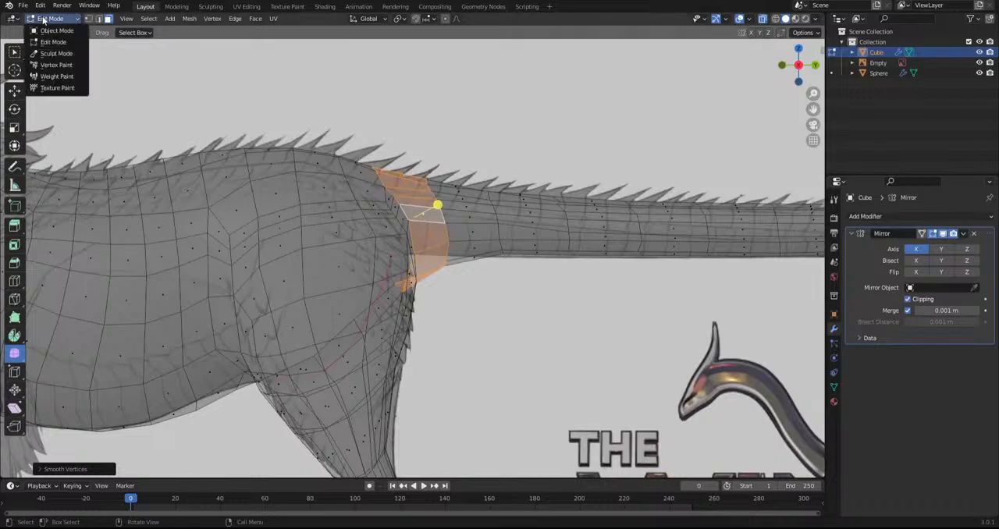
{"action": "left_click", "coordinate": [16, 282]}
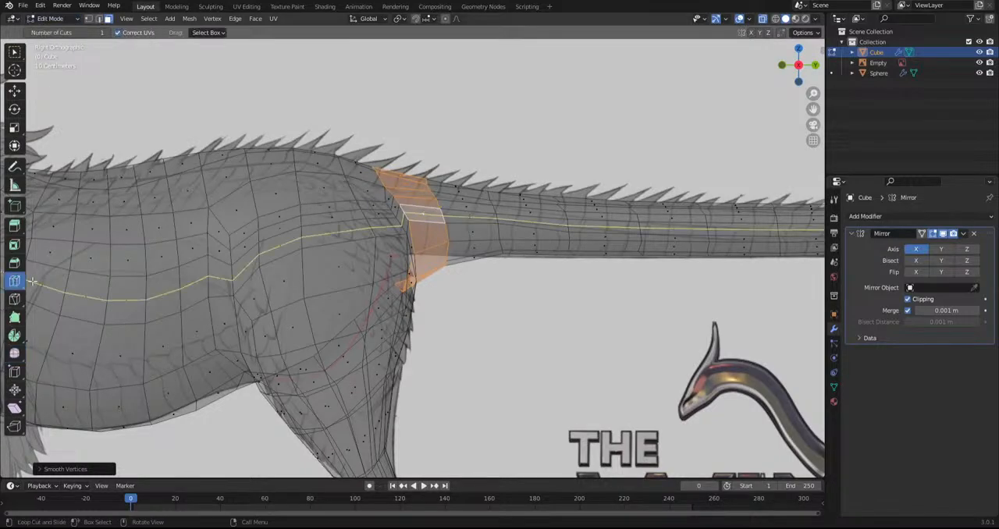
{"action": "left_click", "coordinate": [426, 216]}
{"action": "key", "text": "ctrl+z"}
{"action": "left_click_drag", "start_coordinate": [427, 215], "coordinate": [418, 216]}
{"action": "key", "text": "s"}
{"action": "left_click", "coordinate": [507, 275]}
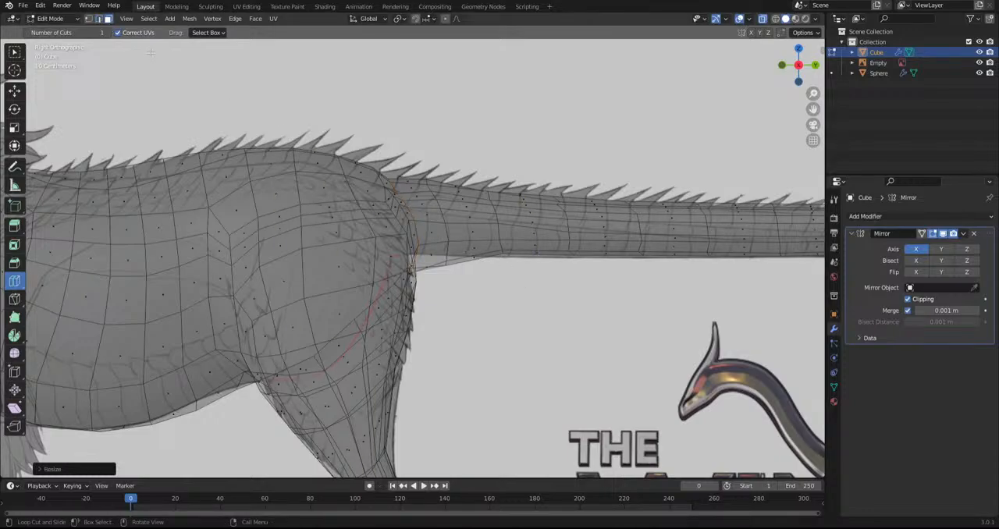
Smooth the narrow face ring where the tail meets the rump and move it slightly toward the body
{"action": "left_click", "coordinate": [384, 178]}
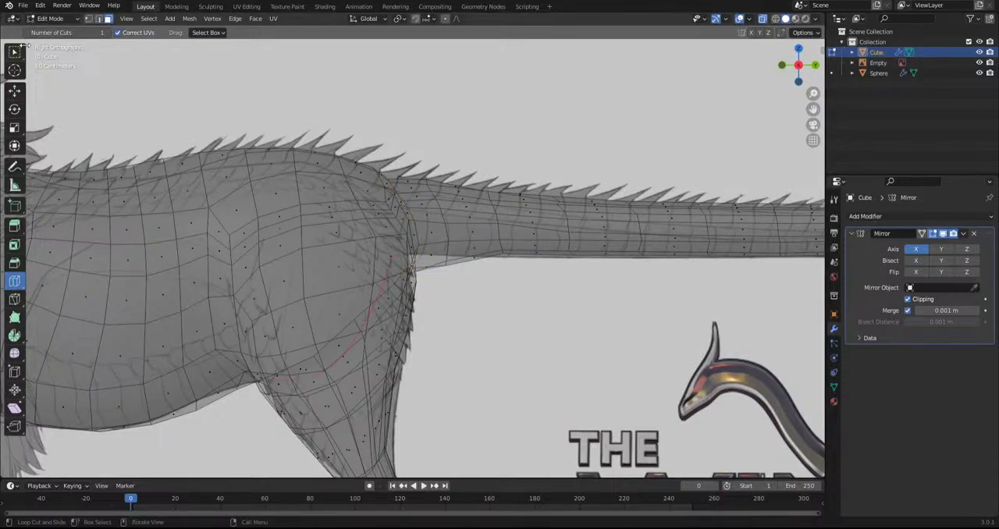
{"action": "key", "text": "s"}
{"action": "left_click", "coordinate": [571, 270]}
{"action": "key", "text": "ctrl+z"}
{"action": "left_click", "coordinate": [14, 353]}
{"action": "left_click_drag", "start_coordinate": [441, 202], "coordinate": [515, 228]}
{"action": "key", "text": "g"}
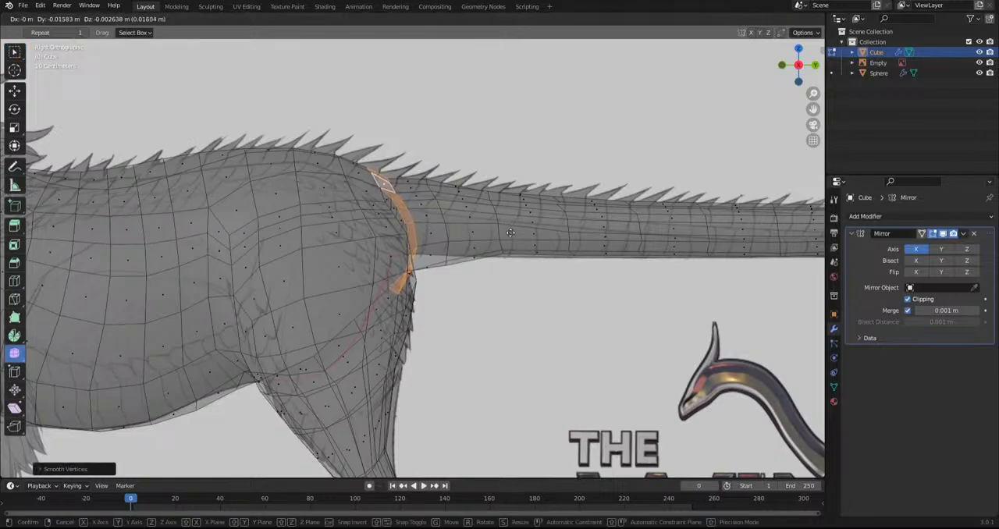
{"action": "left_click", "coordinate": [510, 232]}
Select the adjacent face ring on the tail side, then scale and rotate it to fit the tail's root
{"action": "key", "text": "alt+a"}
{"action": "left_click", "coordinate": [426, 255], "text": "alt"}
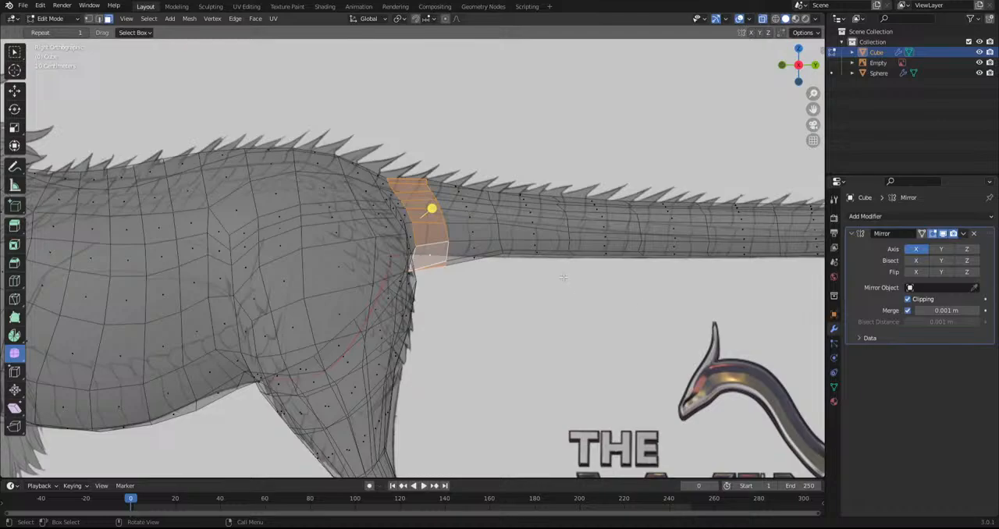
{"action": "key", "text": "s"}
{"action": "left_click", "coordinate": [620, 328]}
{"action": "key", "text": "r"}
{"action": "left_click", "coordinate": [642, 313]}
{"action": "key", "text": "s"}
{"action": "left_click", "coordinate": [633, 312]}
Smooth the first two face rings of the tail, then shift and rotate them toward the rump
{"action": "left_click", "coordinate": [479, 222], "text": "alt+shift"}
{"action": "left_click_drag", "start_coordinate": [454, 210], "coordinate": [730, 272]}
{"action": "key", "text": "g"}
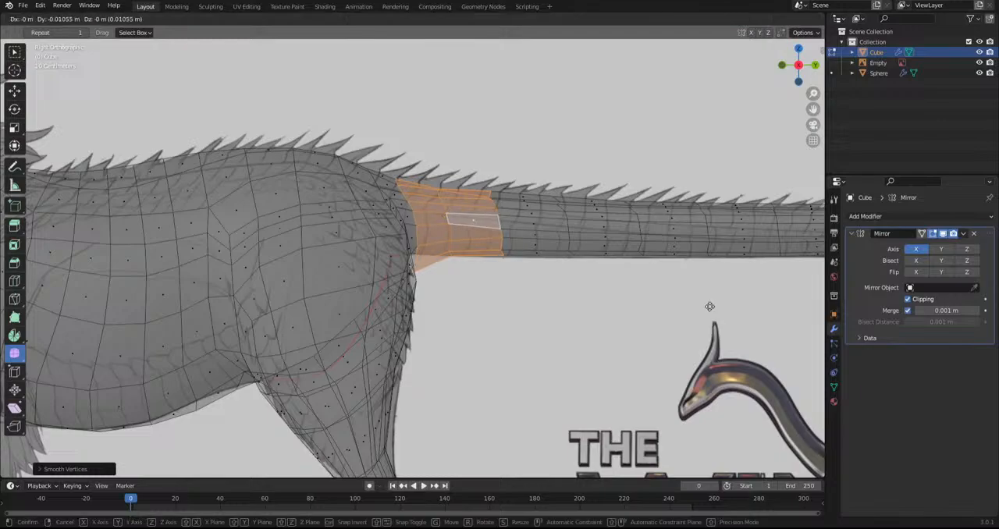
{"action": "left_click", "coordinate": [699, 305]}
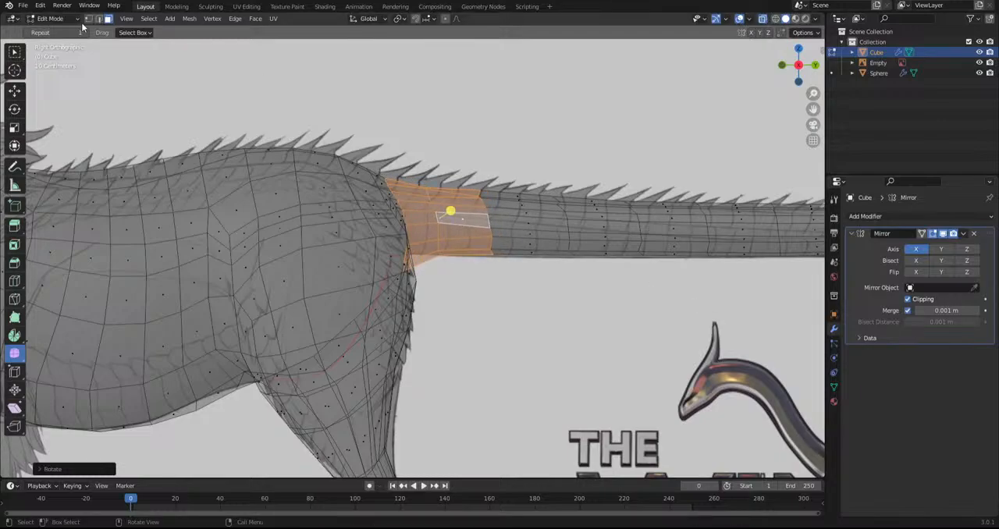
Select the edge loop at the base of the tail in edge mode and slide it toward the rump by about 0.68
{"action": "left_click", "coordinate": [14, 281]}
{"action": "left_click", "coordinate": [15, 374]}
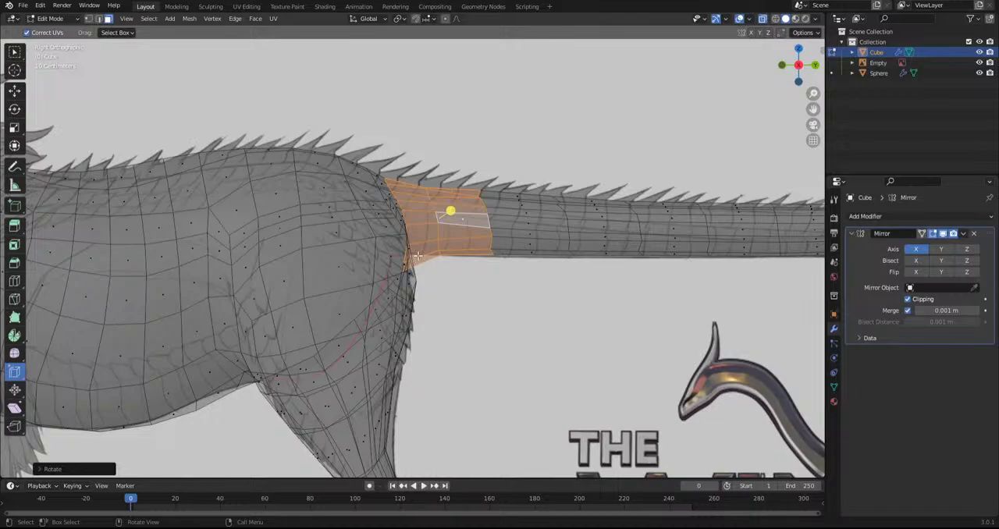
{"action": "left_click", "coordinate": [434, 232], "text": "alt"}
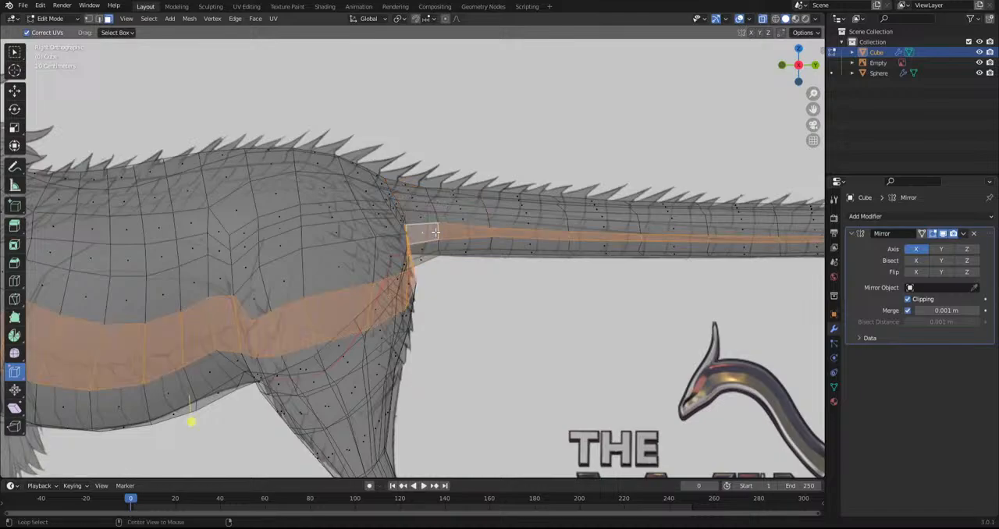
{"action": "left_click", "coordinate": [98, 18]}
{"action": "left_click", "coordinate": [439, 237]}
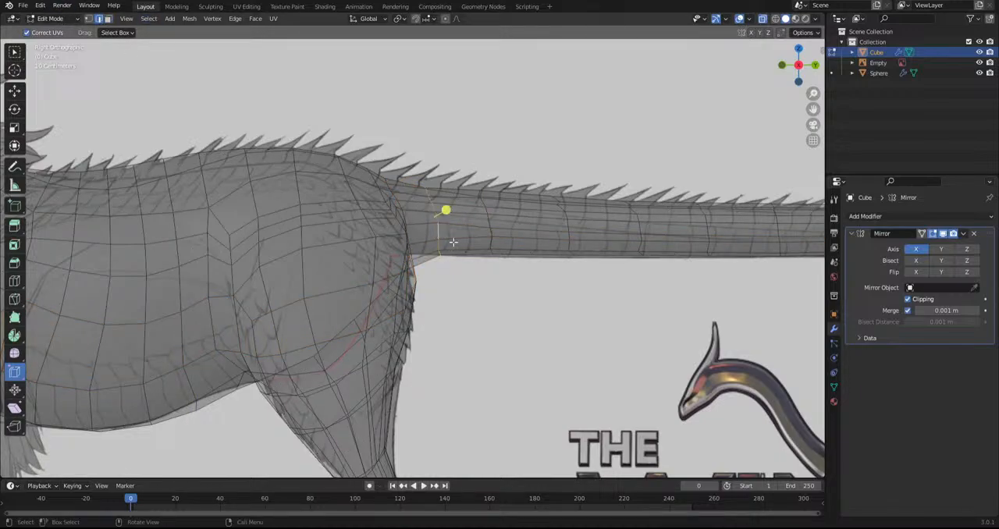
{"action": "key", "text": "g"}
{"action": "key", "text": "g"}
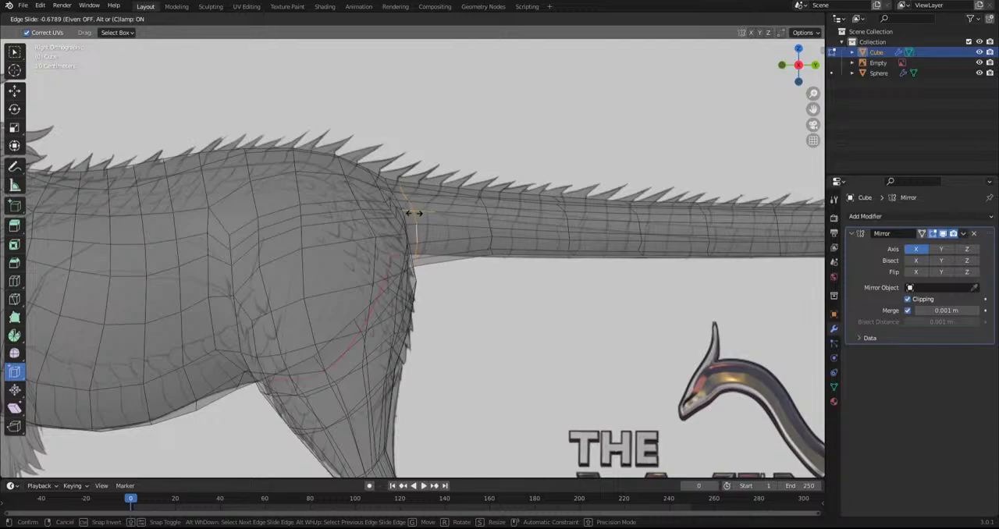
{"action": "left_click", "coordinate": [415, 214]}
{"action": "scroll", "coordinate": [457, 316], "scroll_direction": "down", "scroll_amount": 8}
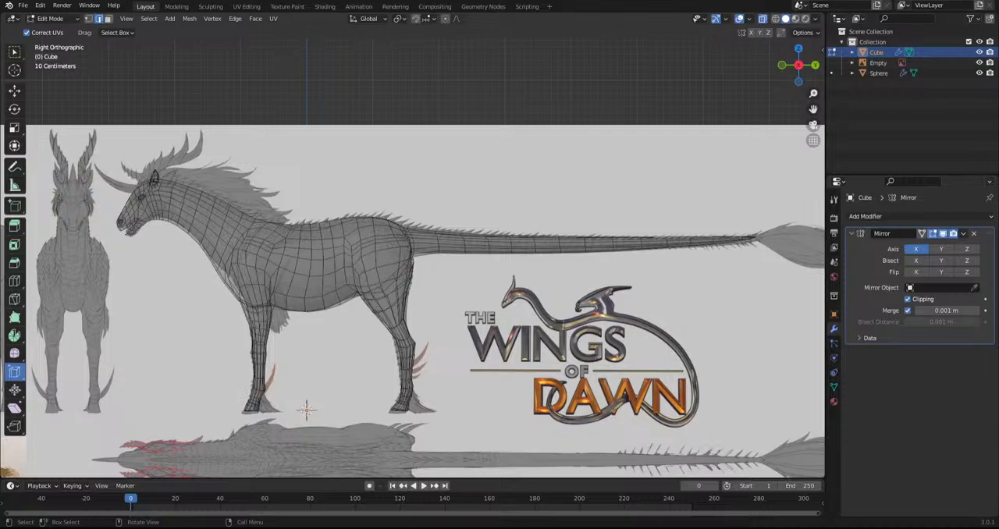
Switch to Sculpt Mode with the Grab brush and view the tail from the top orthographic view
{"action": "scroll", "coordinate": [449, 284], "scroll_direction": "down", "scroll_amount": 2}
{"action": "middle_click_drag", "start_coordinate": [449, 284], "coordinate": [579, 280], "text": "shift"}
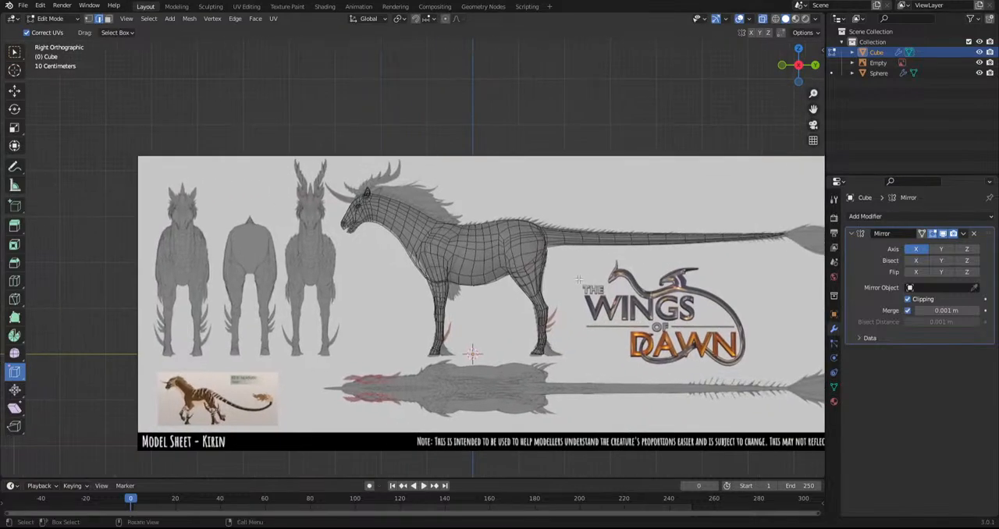
{"action": "scroll", "coordinate": [408, 253], "scroll_direction": "up", "scroll_amount": 5}
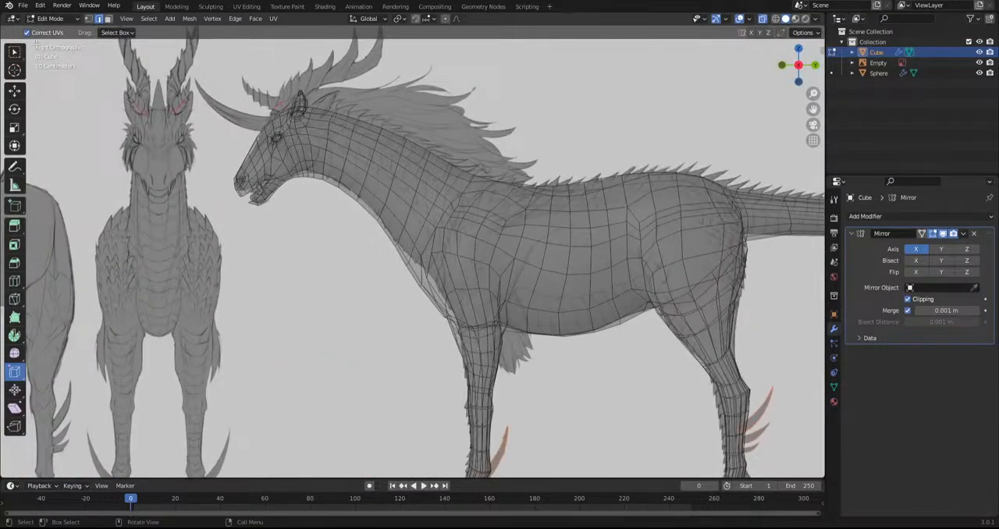
{"action": "scroll", "coordinate": [387, 309], "scroll_direction": "down", "scroll_amount": 4}
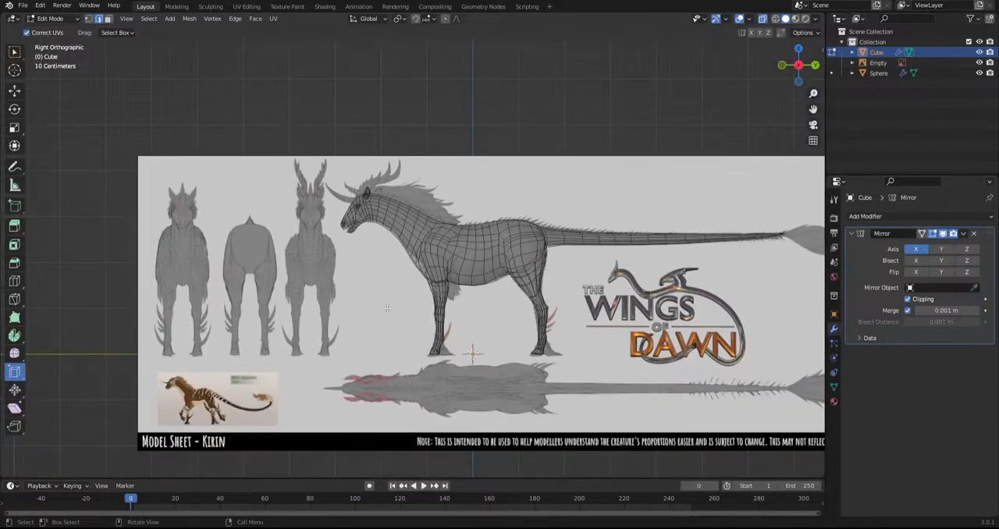
{"action": "middle_click_drag", "start_coordinate": [556, 414], "coordinate": [312, 396], "text": "shift"}
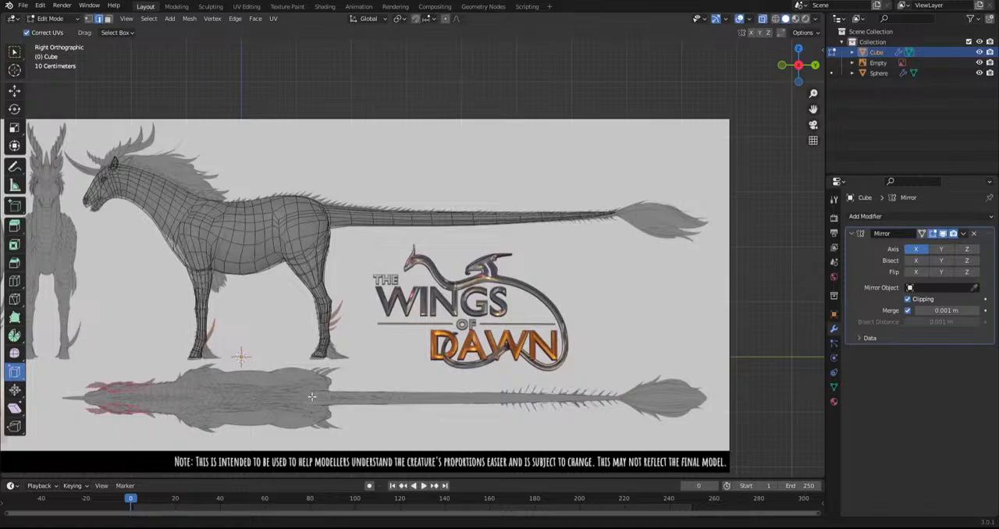
{"action": "middle_click_drag", "start_coordinate": [312, 396], "coordinate": [417, 379]}
{"action": "scroll", "coordinate": [481, 364], "scroll_direction": "up", "scroll_amount": 2}
{"action": "left_click", "coordinate": [48, 18]}
{"action": "left_click", "coordinate": [47, 54]}
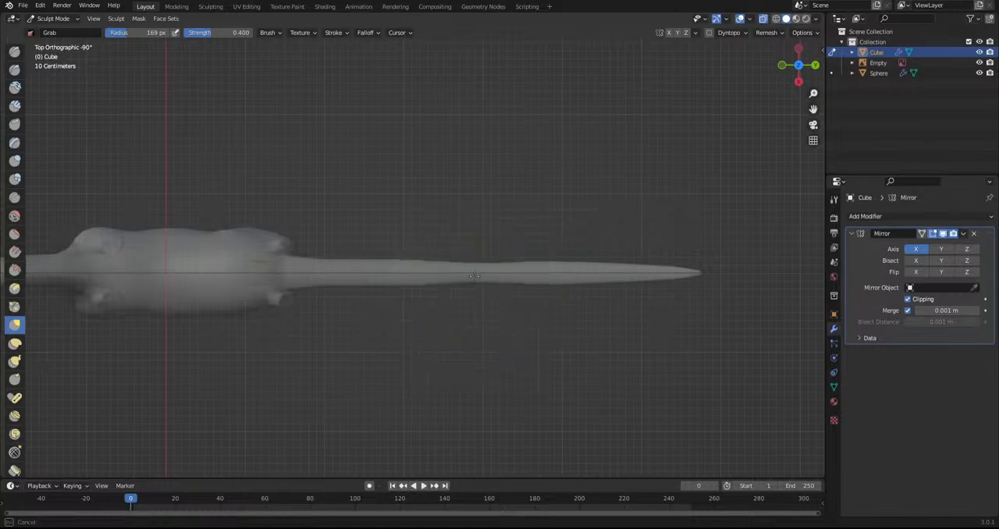
{"action": "scroll", "coordinate": [449, 300], "scroll_direction": "up", "scroll_amount": 1}
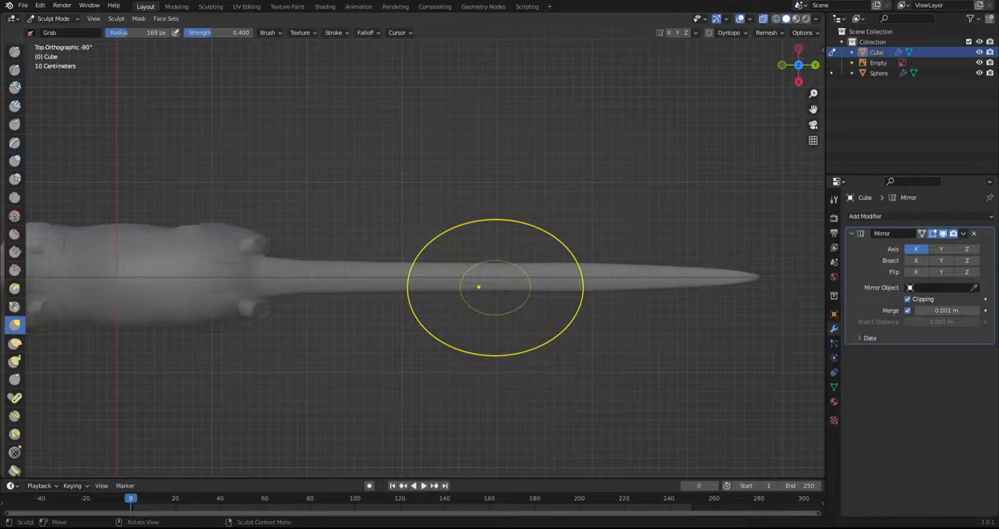
Narrow the outer half of the tail in top view with the Grab brush, undoing the first stroke
{"action": "middle_click_drag", "start_coordinate": [631, 341], "coordinate": [424, 319], "text": "shift"}
{"action": "scroll", "coordinate": [382, 308], "scroll_direction": "up", "scroll_amount": 2}
{"action": "left_click_drag", "start_coordinate": [336, 276], "coordinate": [339, 260]}
{"action": "key", "text": "ctrl+z"}
{"action": "left_click_drag", "start_coordinate": [501, 272], "coordinate": [500, 262]}
{"action": "left_click_drag", "start_coordinate": [433, 270], "coordinate": [334, 266]}
{"action": "left_click_drag", "start_coordinate": [269, 275], "coordinate": [272, 265]}
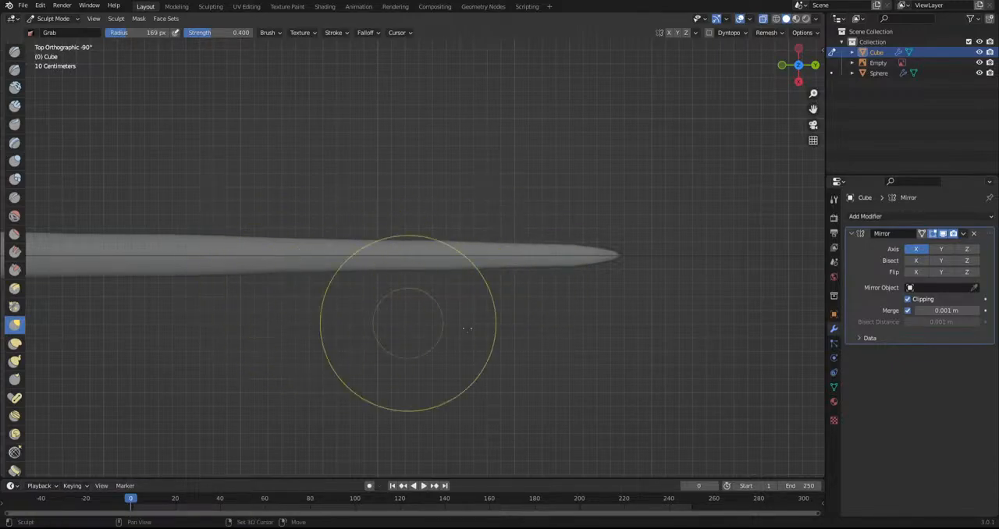
Grab the side of the tail slightly inward between its middle and root in top view to even the taper
{"action": "middle_click_drag", "start_coordinate": [622, 339], "coordinate": [804, 356], "text": "shift"}
{"action": "left_click_drag", "start_coordinate": [386, 291], "coordinate": [386, 284]}
{"action": "left_click_drag", "start_coordinate": [299, 290], "coordinate": [298, 286]}
{"action": "middle_click_drag", "start_coordinate": [216, 327], "coordinate": [611, 364], "text": "shift"}
{"action": "scroll", "coordinate": [578, 365], "scroll_direction": "up", "scroll_amount": 2}
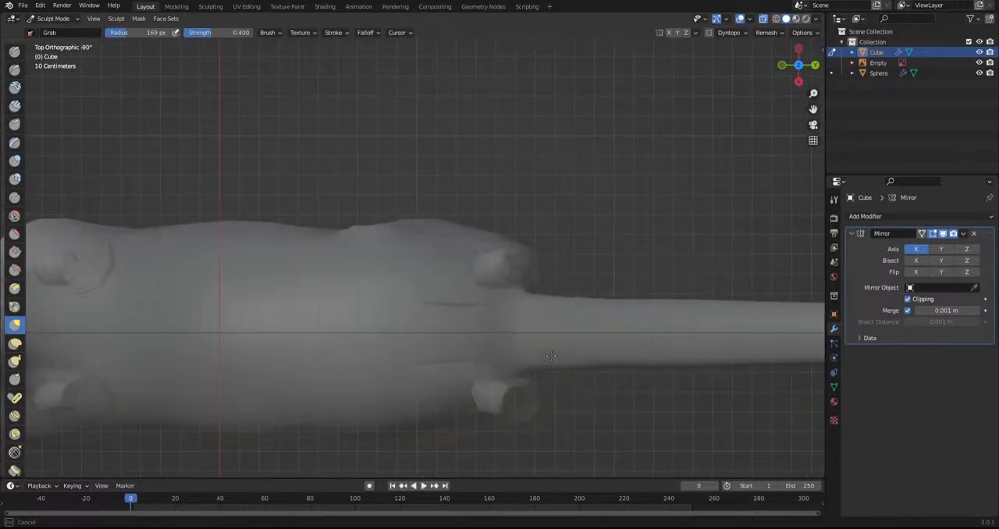
{"action": "middle_click_drag", "start_coordinate": [685, 358], "coordinate": [503, 349], "text": "shift"}
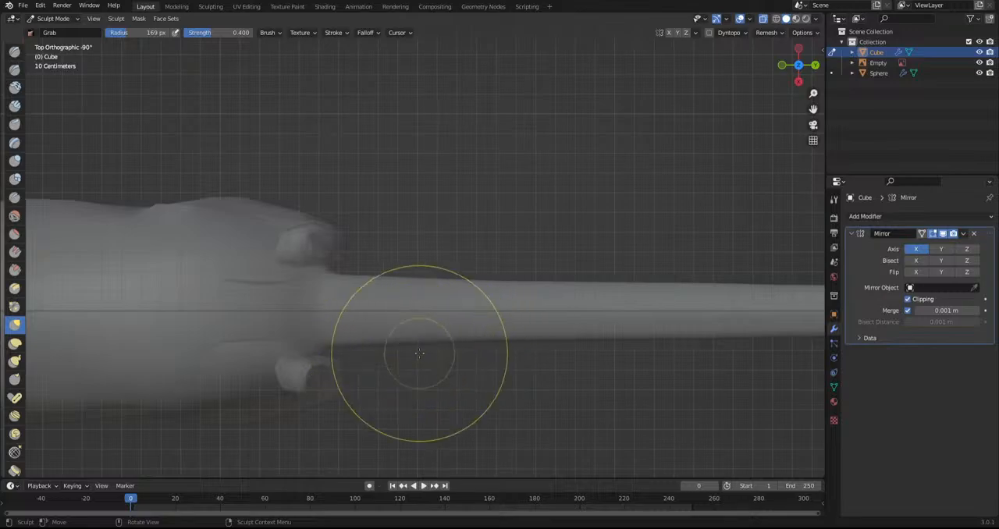
Reshape the top of the rump where the tail begins in side view to match the reference outline
{"action": "key", "text": "KP_3"}
{"action": "middle_click_drag", "start_coordinate": [445, 282], "coordinate": [463, 352], "text": "shift"}
{"action": "scroll", "coordinate": [445, 336], "scroll_direction": "up", "scroll_amount": 5}
{"action": "mouse_move", "coordinate": [404, 343]}
{"action": "left_mouse_down"}
{"action": "mouse_move", "coordinate": [400, 337]}
{"action": "mouse_move", "coordinate": [474, 334]}
{"action": "left_mouse_up"}
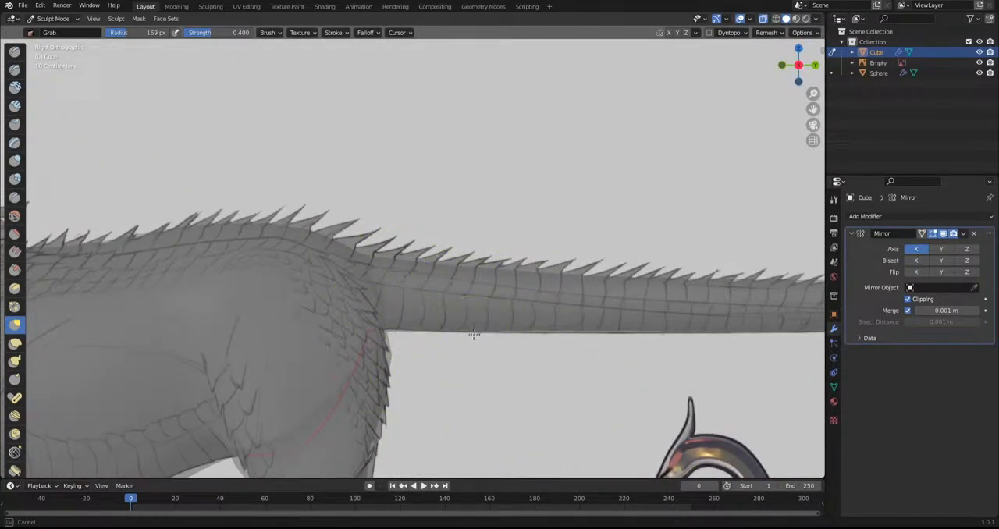
{"action": "mouse_move", "coordinate": [347, 253]}
{"action": "left_mouse_down"}
{"action": "mouse_move", "coordinate": [331, 247]}
{"action": "mouse_move", "coordinate": [323, 263]}
{"action": "left_mouse_up"}
{"action": "middle_click_drag", "start_coordinate": [300, 271], "coordinate": [548, 266], "text": "shift"}
Pull the upper edge of the tail root and the rear back into line with the reference's spine contour
{"action": "scroll", "coordinate": [538, 263], "scroll_direction": "down", "scroll_amount": 2}
{"action": "mouse_move", "coordinate": [409, 241]}
{"action": "left_mouse_down"}
{"action": "mouse_move", "coordinate": [417, 254]}
{"action": "mouse_move", "coordinate": [366, 256]}
{"action": "left_mouse_up"}
{"action": "mouse_move", "coordinate": [453, 245]}
{"action": "left_mouse_down"}
{"action": "mouse_move", "coordinate": [454, 264]}
{"action": "mouse_move", "coordinate": [396, 259]}
{"action": "left_mouse_up"}
{"action": "left_click_drag", "start_coordinate": [306, 251], "coordinate": [256, 240]}
{"action": "left_click_drag", "start_coordinate": [548, 248], "coordinate": [545, 256]}
{"action": "scroll", "coordinate": [620, 276], "scroll_direction": "up", "scroll_amount": 4}
{"action": "middle_click_drag", "start_coordinate": [626, 273], "coordinate": [479, 273], "text": "shift"}
{"action": "left_click_drag", "start_coordinate": [494, 253], "coordinate": [492, 267]}
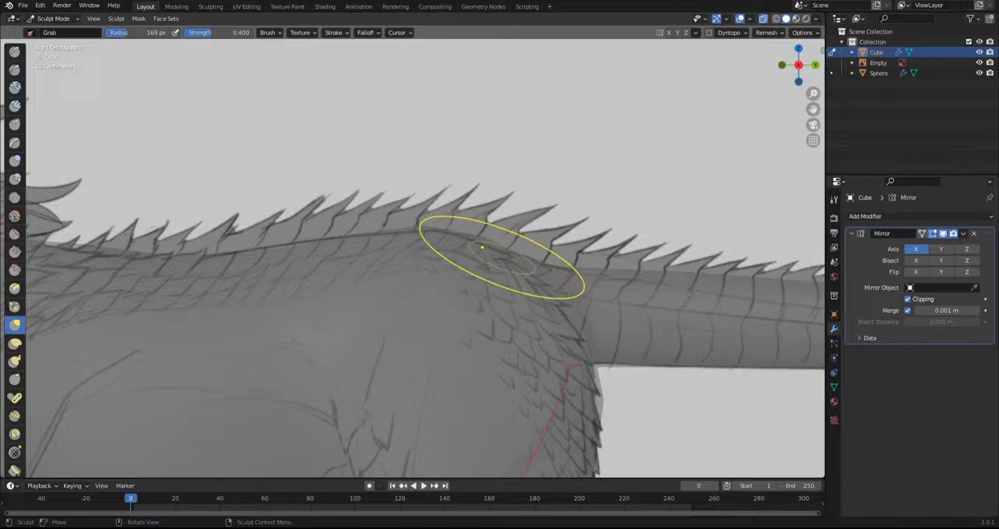
Turn off X-ray and lower the tail's upper outline along its length with the Grab brush to follow the reference
{"action": "scroll", "coordinate": [502, 256], "scroll_direction": "down", "scroll_amount": 4}
{"action": "middle_click_drag", "start_coordinate": [574, 310], "coordinate": [281, 304], "text": "shift"}
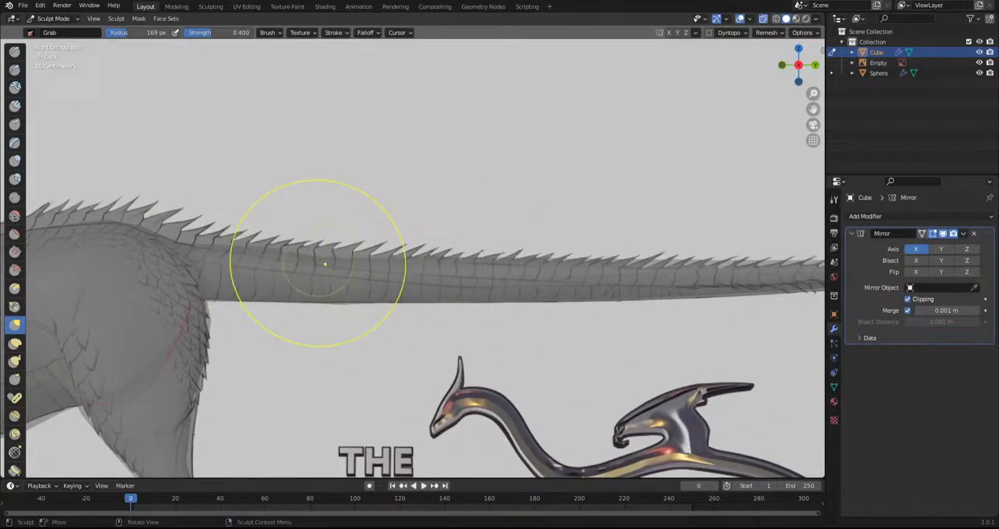
{"action": "scroll", "coordinate": [265, 254], "scroll_direction": "up", "scroll_amount": 3}
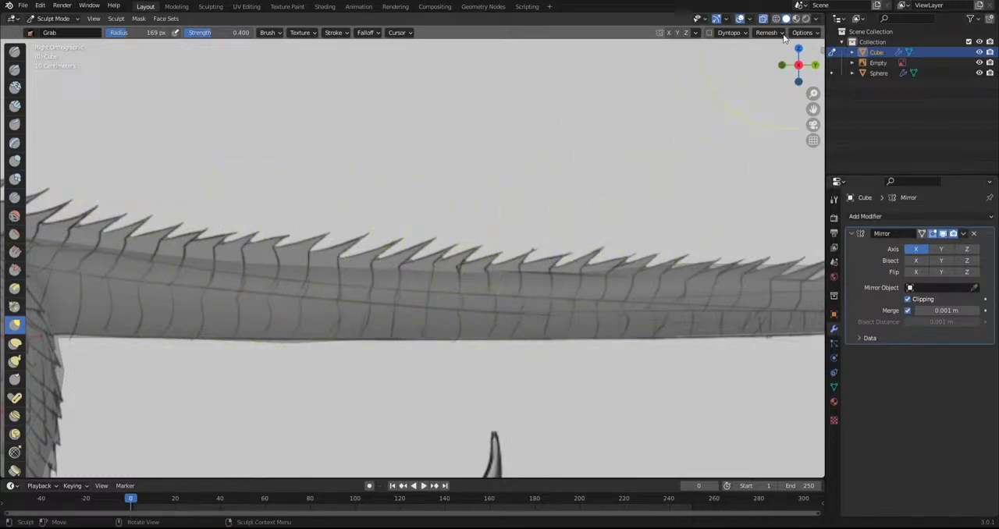
{"action": "left_click", "coordinate": [763, 19]}
{"action": "middle_click_drag", "start_coordinate": [672, 221], "coordinate": [366, 222], "text": "shift"}
{"action": "mouse_move", "coordinate": [381, 271]}
{"action": "left_mouse_down"}
{"action": "mouse_move", "coordinate": [388, 264]}
{"action": "mouse_move", "coordinate": [351, 279]}
{"action": "left_mouse_up"}
{"action": "left_click_drag", "start_coordinate": [474, 265], "coordinate": [524, 276]}
{"action": "left_click_drag", "start_coordinate": [615, 267], "coordinate": [617, 273]}
{"action": "scroll", "coordinate": [556, 281], "scroll_direction": "down", "scroll_amount": 6}
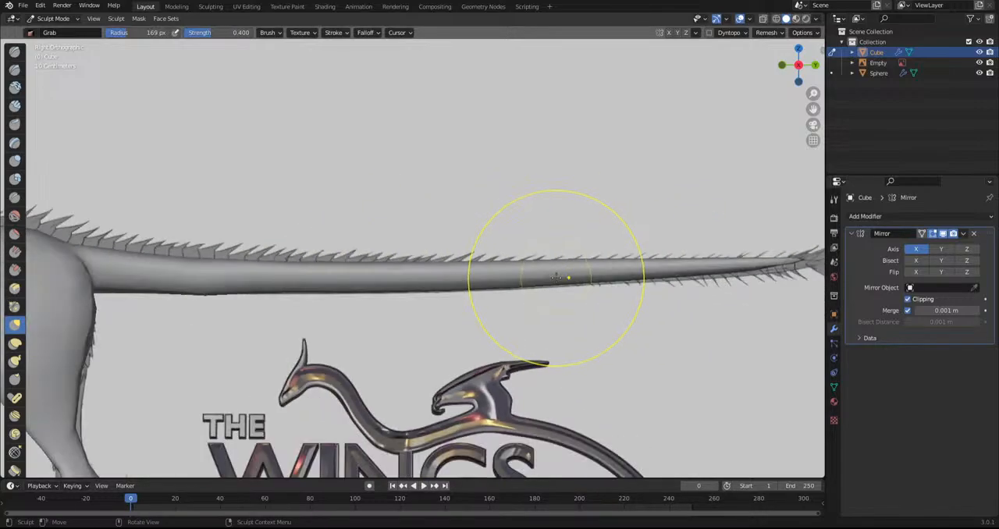
{"action": "scroll", "coordinate": [482, 278], "scroll_direction": "up", "scroll_amount": 4}
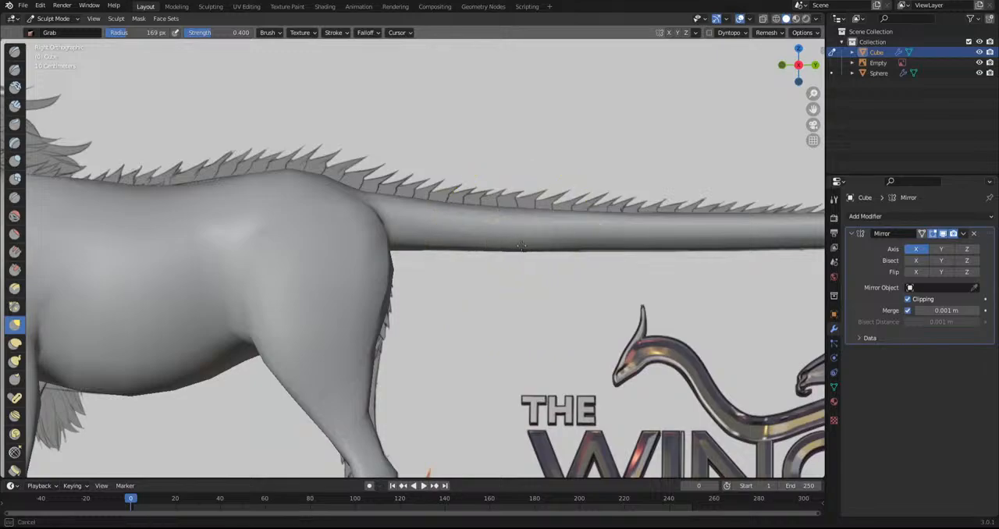
Examine the whole body, neck and chest silhouette in side view against the Kirin model sheet
{"action": "scroll", "coordinate": [533, 261], "scroll_direction": "down", "scroll_amount": 6}
{"action": "middle_click_drag", "start_coordinate": [566, 396], "coordinate": [659, 381], "text": "shift"}
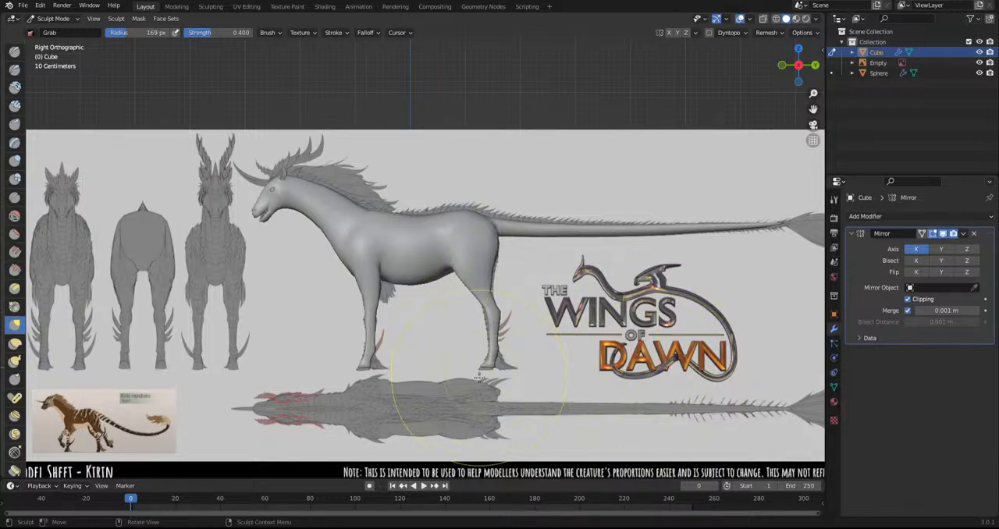
{"action": "middle_click_drag", "start_coordinate": [480, 377], "coordinate": [379, 369], "text": "shift"}
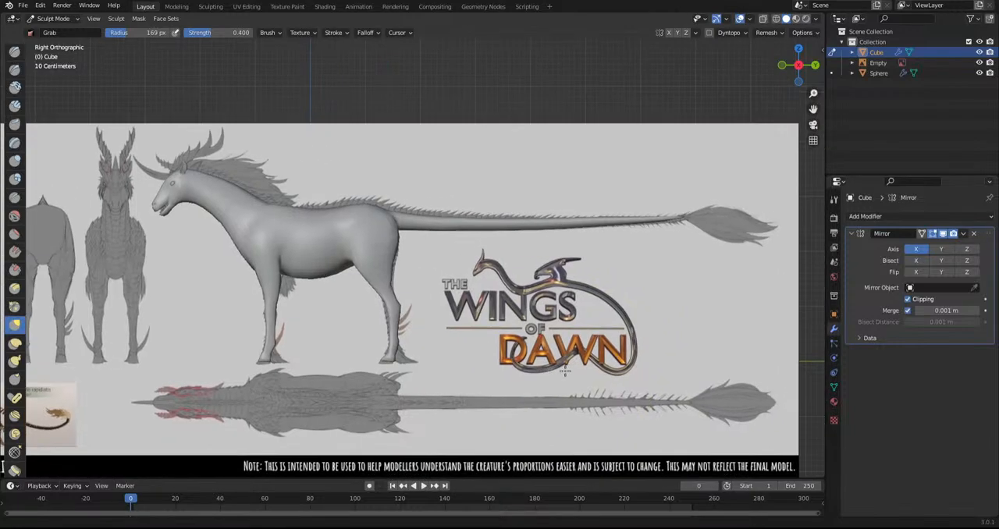
{"action": "middle_click_drag", "start_coordinate": [574, 368], "coordinate": [734, 371], "text": "shift"}
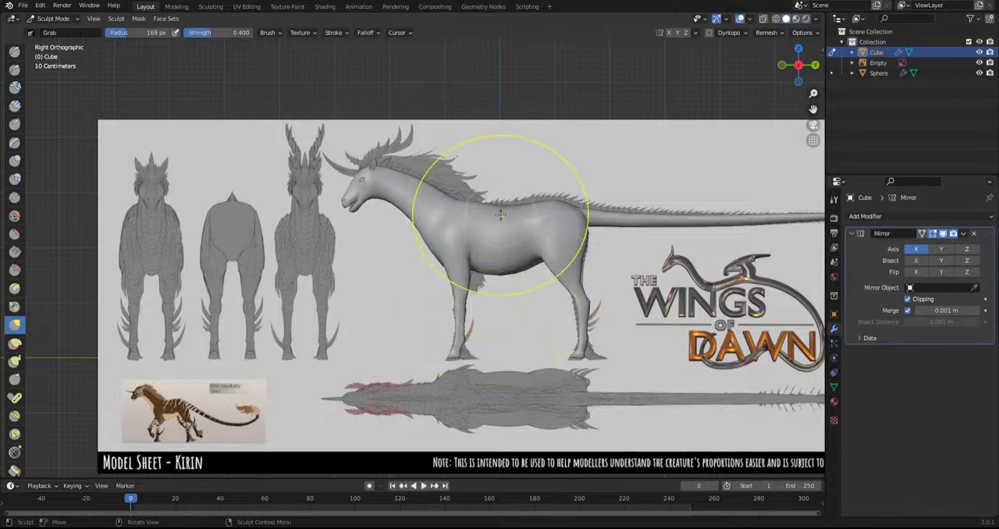
{"action": "middle_click_drag", "start_coordinate": [504, 175], "coordinate": [505, 193], "text": "shift"}
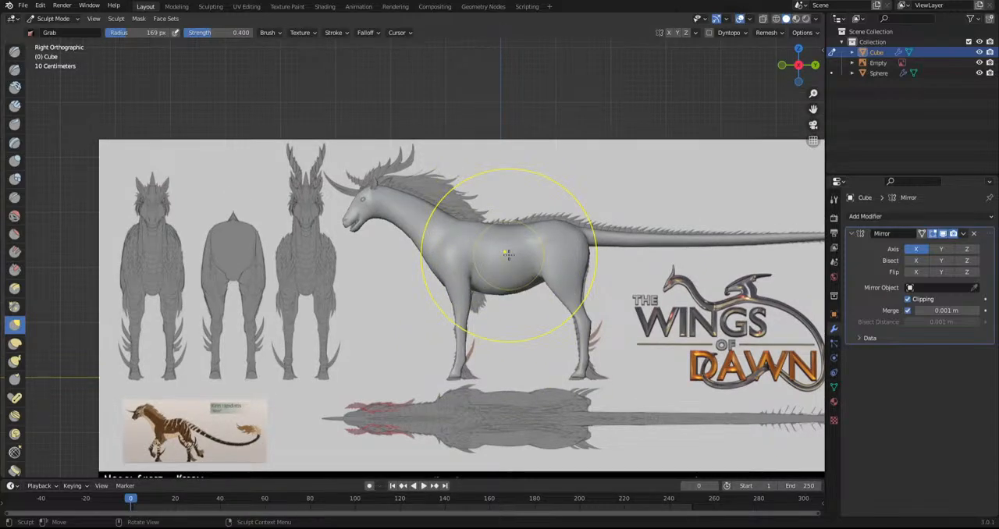
{"action": "middle_click_drag", "start_coordinate": [502, 223], "coordinate": [517, 240], "text": "alt"}
{"action": "scroll", "coordinate": [429, 279], "scroll_direction": "up", "scroll_amount": 6}
{"action": "scroll", "coordinate": [429, 279], "scroll_direction": "up", "scroll_amount": 3}
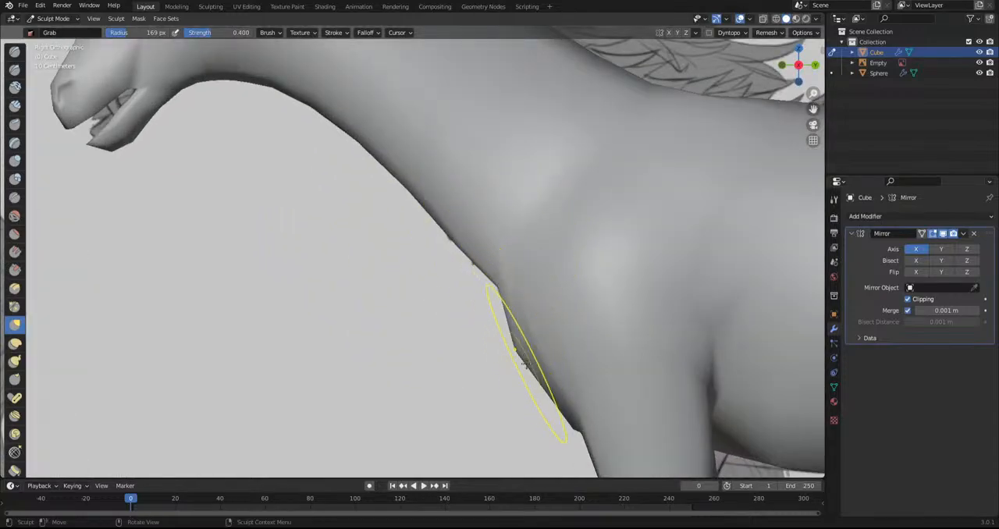
{"action": "scroll", "coordinate": [513, 359], "scroll_direction": "down", "scroll_amount": 6}
{"action": "scroll", "coordinate": [429, 242], "scroll_direction": "up", "scroll_amount": 3}
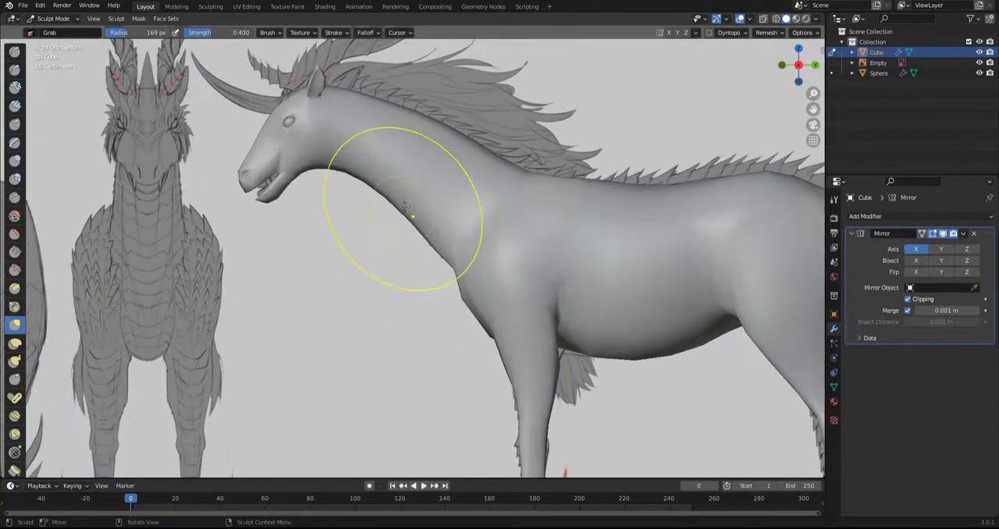
Refine the shape of the lower jaw and muzzle in front view with the Grab brush
{"action": "middle_click_drag", "start_coordinate": [404, 263], "coordinate": [603, 360], "text": "shift"}
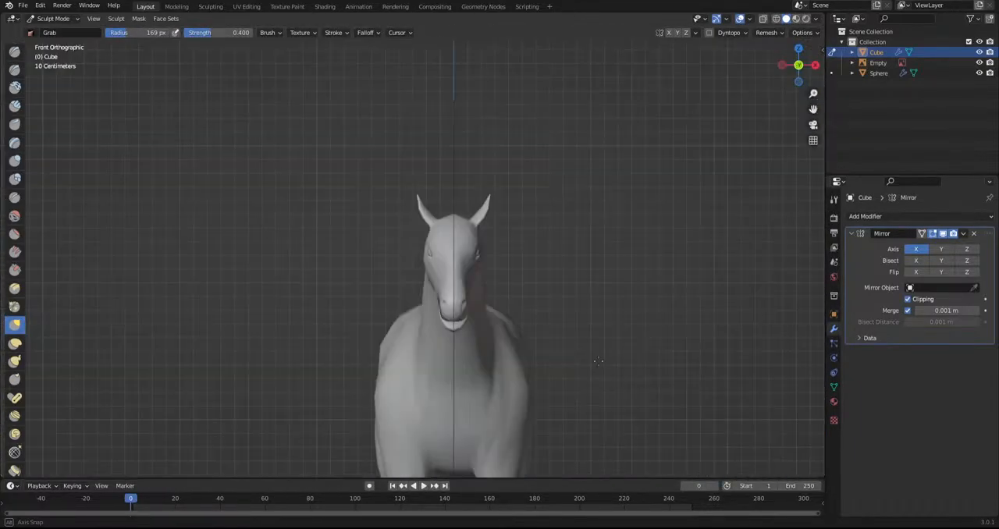
{"action": "scroll", "coordinate": [578, 349], "scroll_direction": "up", "scroll_amount": 6}
{"action": "middle_click_drag", "start_coordinate": [586, 410], "coordinate": [433, 317], "text": "shift"}
{"action": "scroll", "coordinate": [433, 317], "scroll_direction": "up", "scroll_amount": 2}
{"action": "scroll", "coordinate": [463, 377], "scroll_direction": "up", "scroll_amount": 2}
{"action": "middle_click_drag", "start_coordinate": [465, 376], "coordinate": [469, 335], "text": "shift"}
{"action": "mouse_move", "coordinate": [466, 337]}
{"action": "left_mouse_down"}
{"action": "mouse_move", "coordinate": [437, 332]}
{"action": "mouse_move", "coordinate": [442, 320]}
{"action": "mouse_move", "coordinate": [457, 320]}
{"action": "left_mouse_up"}
{"action": "scroll", "coordinate": [445, 306], "scroll_direction": "down", "scroll_amount": 1}
{"action": "left_click_drag", "start_coordinate": [452, 372], "coordinate": [458, 370]}
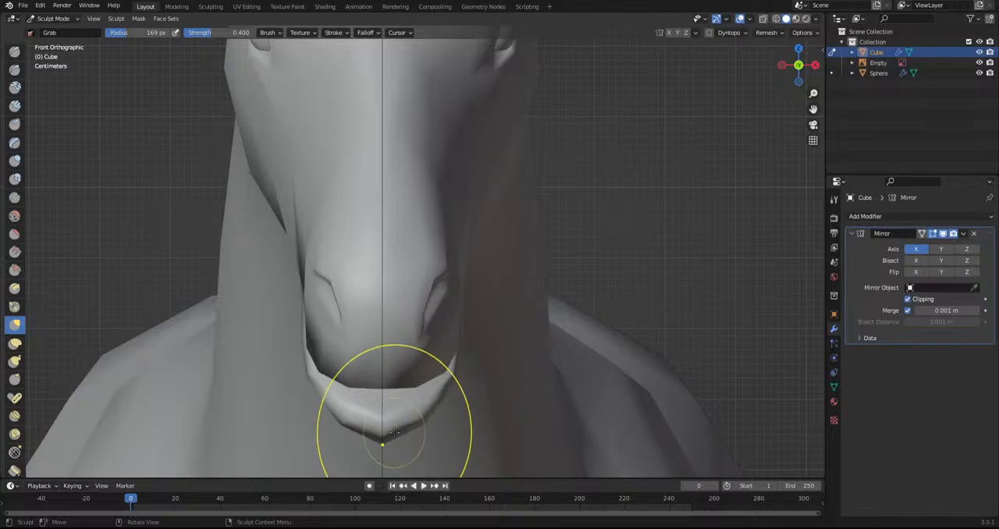
{"action": "scroll", "coordinate": [435, 290], "scroll_direction": "down", "scroll_amount": 3}
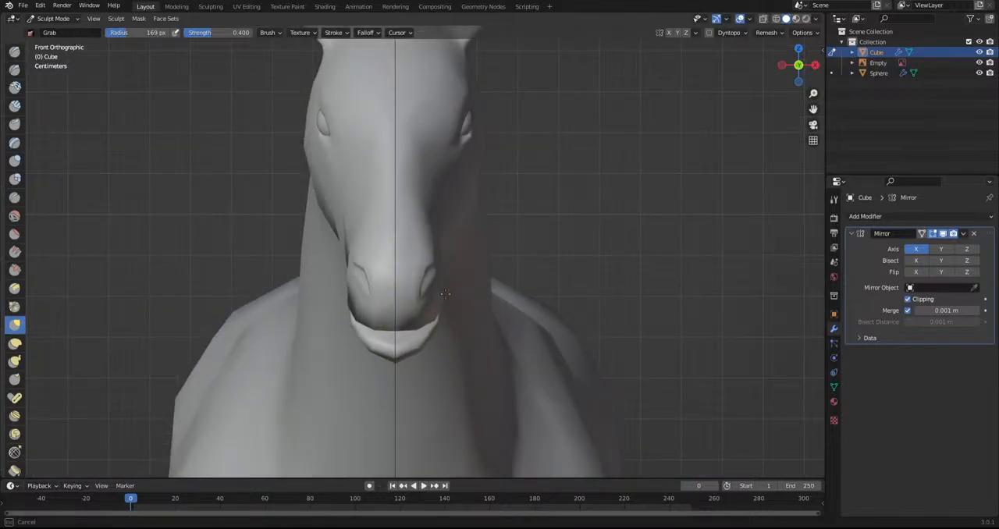
{"action": "left_click_drag", "start_coordinate": [444, 294], "coordinate": [446, 295]}
Examine the head, mouth and neck from the front, the side and below
{"action": "scroll", "coordinate": [554, 310], "scroll_direction": "down", "scroll_amount": 3}
{"action": "mouse_move", "coordinate": [553, 310]}
{"action": "middle_mouse_down"}
{"action": "mouse_move", "coordinate": [483, 310]}
{"action": "mouse_move", "coordinate": [490, 319]}
{"action": "mouse_move", "coordinate": [419, 303]}
{"action": "mouse_move", "coordinate": [437, 232]}
{"action": "middle_mouse_up"}
{"action": "scroll", "coordinate": [495, 312], "scroll_direction": "down", "scroll_amount": 3}
{"action": "scroll", "coordinate": [406, 258], "scroll_direction": "up", "scroll_amount": 4}
{"action": "middle_click_drag", "start_coordinate": [388, 277], "coordinate": [302, 315]}
{"action": "mouse_move", "coordinate": [252, 337]}
{"action": "left_mouse_down"}
{"action": "mouse_move", "coordinate": [225, 298]}
{"action": "mouse_move", "coordinate": [306, 293]}
{"action": "left_mouse_up"}
{"action": "middle_click_drag", "start_coordinate": [338, 247], "coordinate": [402, 373], "text": "alt"}
{"action": "mouse_move", "coordinate": [410, 319]}
{"action": "left_mouse_down"}
{"action": "mouse_move", "coordinate": [405, 292]}
{"action": "mouse_move", "coordinate": [442, 336]}
{"action": "left_mouse_up"}
{"action": "scroll", "coordinate": [442, 336], "scroll_direction": "down", "scroll_amount": 6}
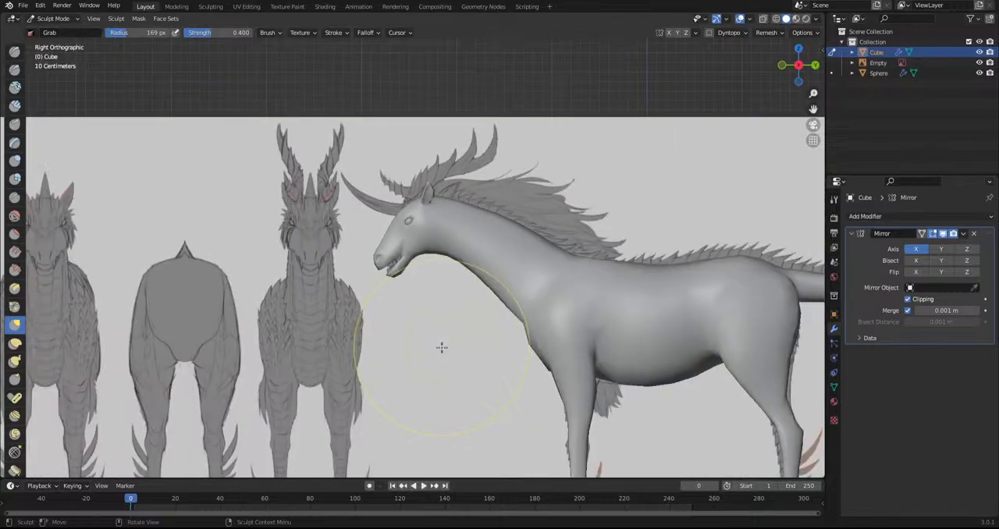
{"action": "scroll", "coordinate": [442, 331], "scroll_direction": "up", "scroll_amount": 5}
{"action": "scroll", "coordinate": [411, 301], "scroll_direction": "up", "scroll_amount": 2}
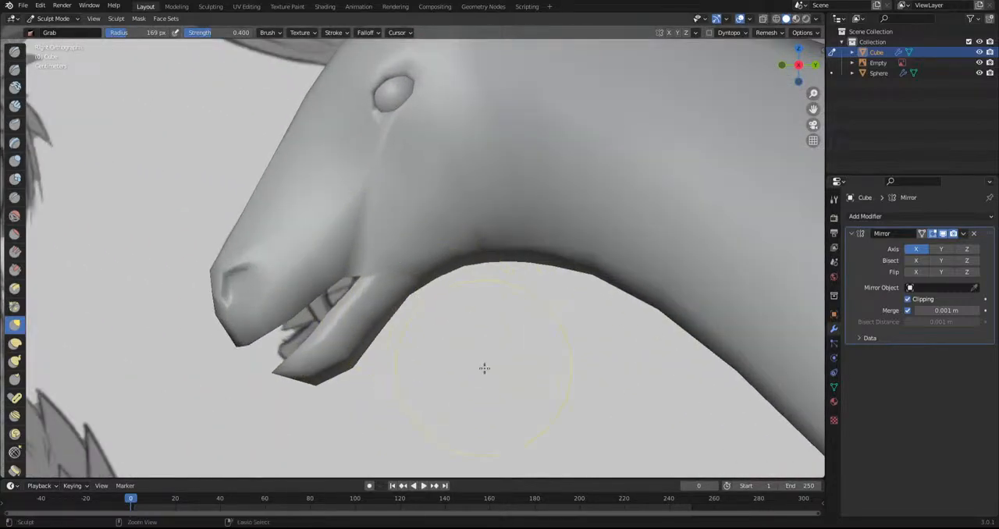
{"action": "middle_click_drag", "start_coordinate": [482, 364], "coordinate": [435, 294]}
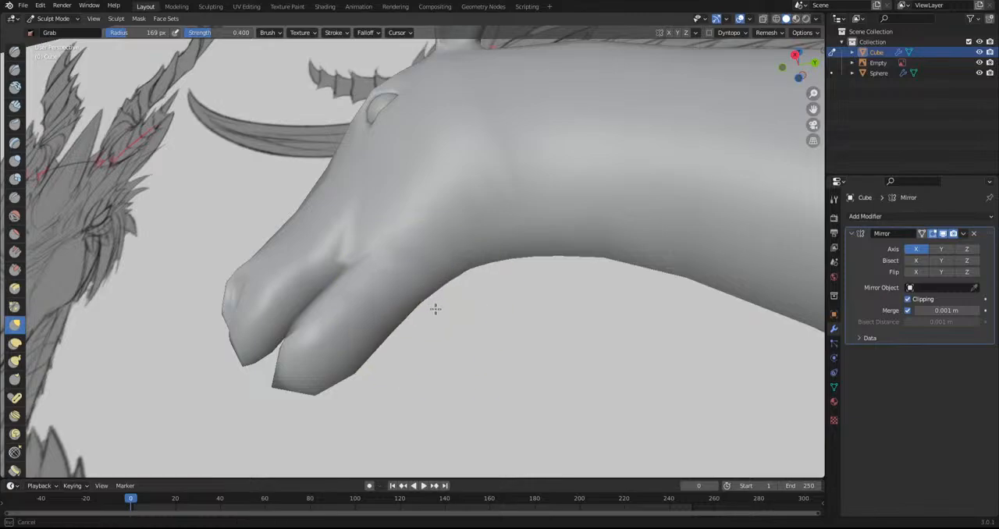
{"action": "middle_click_drag", "start_coordinate": [469, 265], "coordinate": [528, 353], "text": "alt"}
{"action": "scroll", "coordinate": [528, 353], "scroll_direction": "down", "scroll_amount": 8}
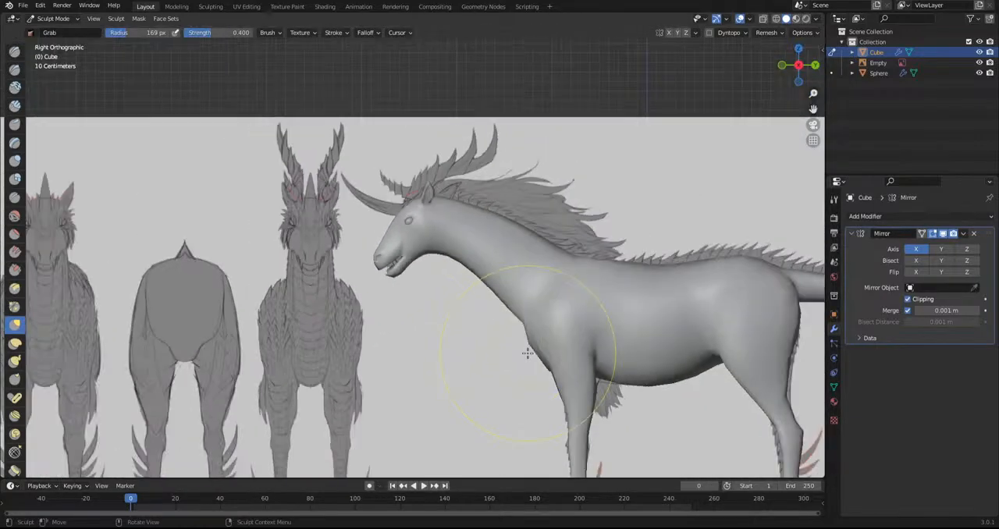
Adjust the groin area between the hind legs in back view with the Grab brush
{"action": "middle_click_drag", "start_coordinate": [528, 353], "coordinate": [471, 329], "text": "shift"}
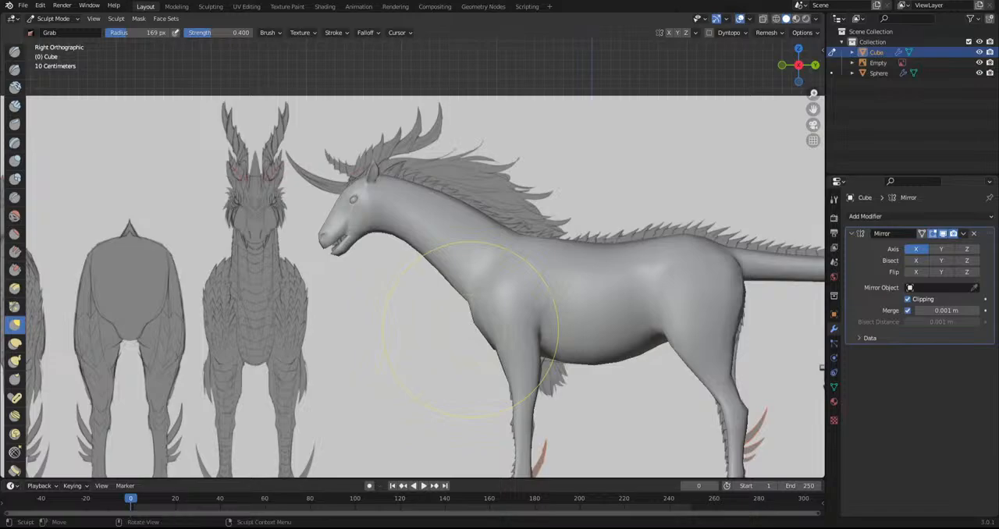
{"action": "scroll", "coordinate": [471, 330], "scroll_direction": "down", "scroll_amount": 2}
{"action": "middle_click_drag", "start_coordinate": [526, 388], "coordinate": [351, 340], "text": "shift"}
{"action": "middle_click_drag", "start_coordinate": [460, 320], "coordinate": [543, 340], "text": "shift"}
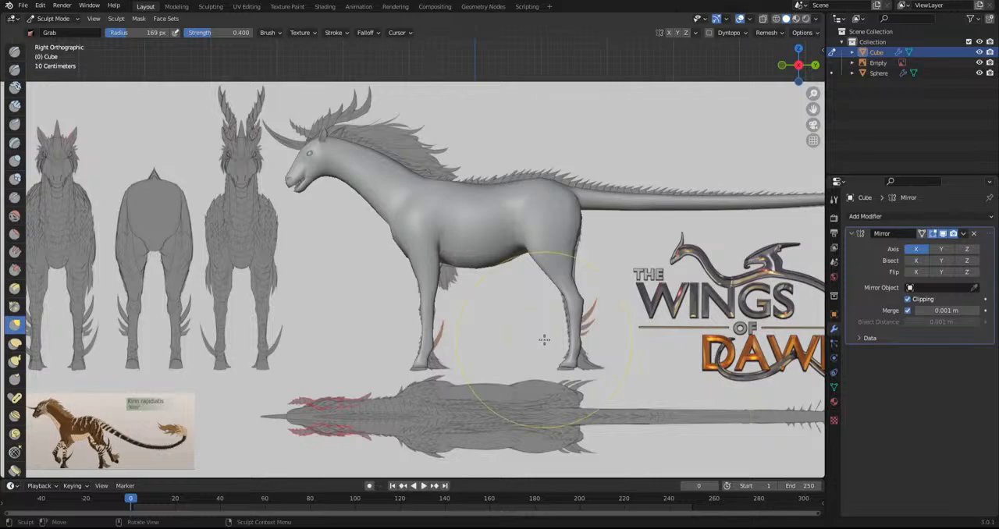
{"action": "key", "text": "ctrl+KP_1"}
{"action": "scroll", "coordinate": [432, 226], "scroll_direction": "up", "scroll_amount": 8}
{"action": "left_click_drag", "start_coordinate": [422, 212], "coordinate": [421, 273]}
{"action": "mouse_move", "coordinate": [401, 226]}
{"action": "left_mouse_down"}
{"action": "mouse_move", "coordinate": [414, 258]}
{"action": "mouse_move", "coordinate": [367, 271]}
{"action": "left_mouse_up"}
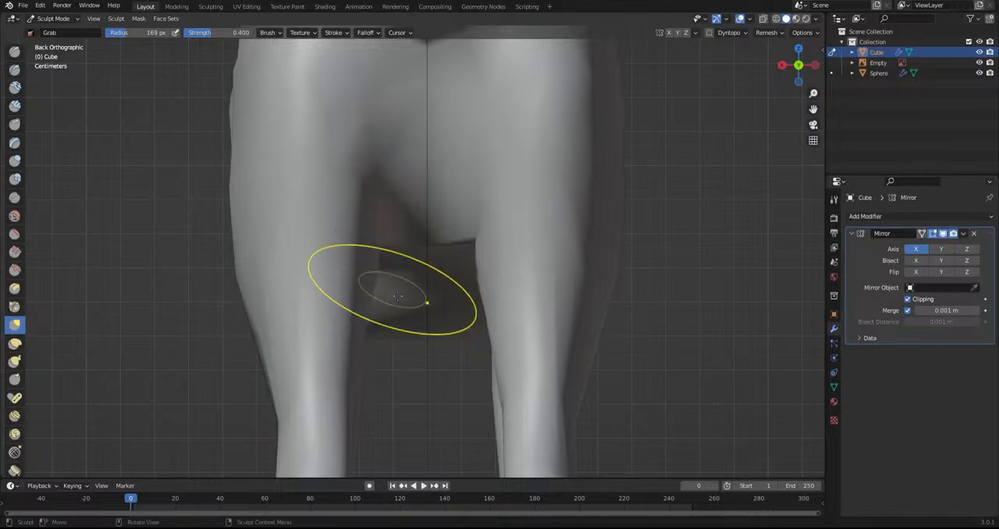
{"action": "mouse_move", "coordinate": [381, 326]}
{"action": "left_mouse_down"}
{"action": "mouse_move", "coordinate": [406, 304]}
{"action": "mouse_move", "coordinate": [399, 311]}
{"action": "left_mouse_up"}
{"action": "scroll", "coordinate": [312, 320], "scroll_direction": "down", "scroll_amount": 2}
{"action": "middle_click_drag", "start_coordinate": [297, 320], "coordinate": [515, 270]}
Switch to Edit Mode and add a single loop cut around the torso just behind the front leg
{"action": "left_click", "coordinate": [50, 22]}
{"action": "left_click", "coordinate": [53, 41]}
{"action": "left_click", "coordinate": [16, 282]}
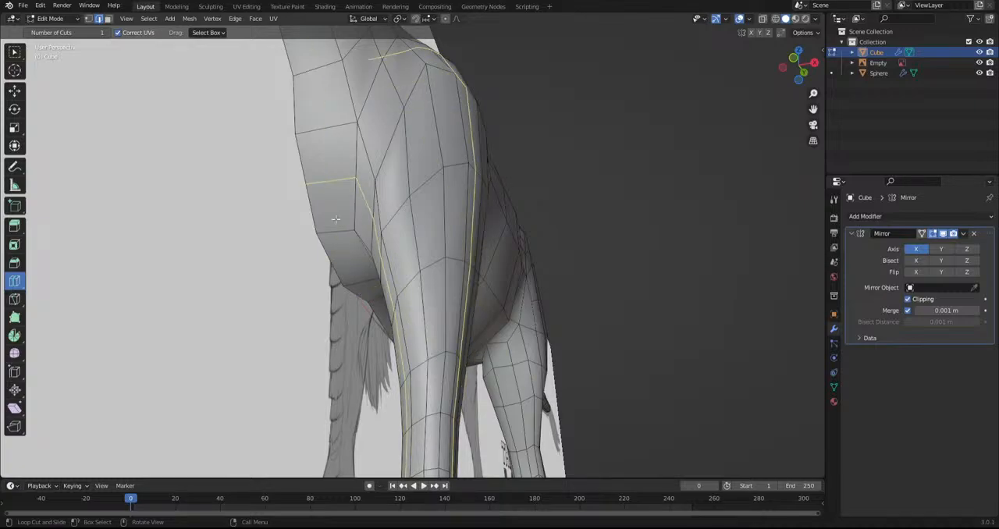
{"action": "left_click", "coordinate": [371, 282]}
{"action": "middle_click_drag", "start_coordinate": [371, 282], "coordinate": [657, 285]}
{"action": "middle_click_drag", "start_coordinate": [643, 312], "coordinate": [437, 343]}
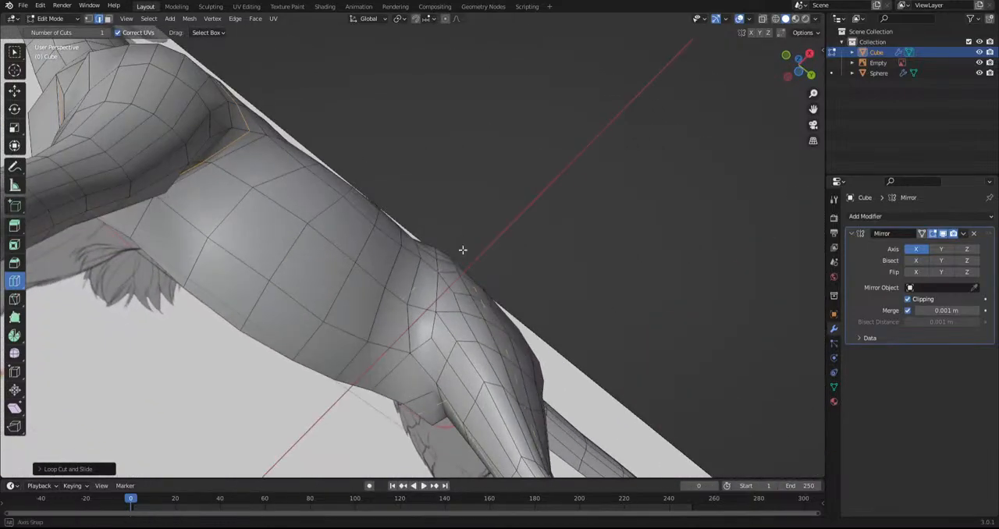
Add a loop cut around the body in front of the hind leg and a lengthwise one along the front of the neck
{"action": "left_click", "coordinate": [399, 353]}
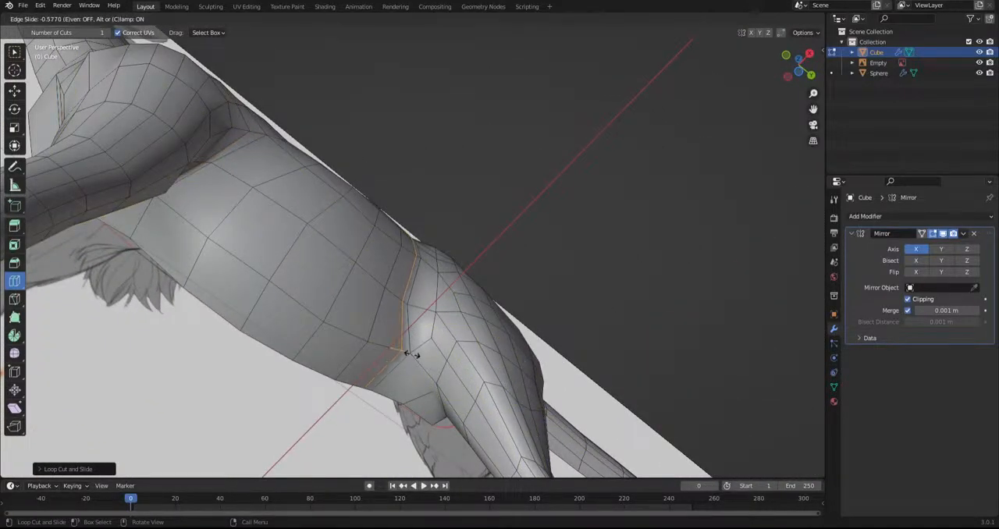
{"action": "left_click", "coordinate": [407, 355]}
{"action": "middle_click_drag", "start_coordinate": [187, 218], "coordinate": [324, 309]}
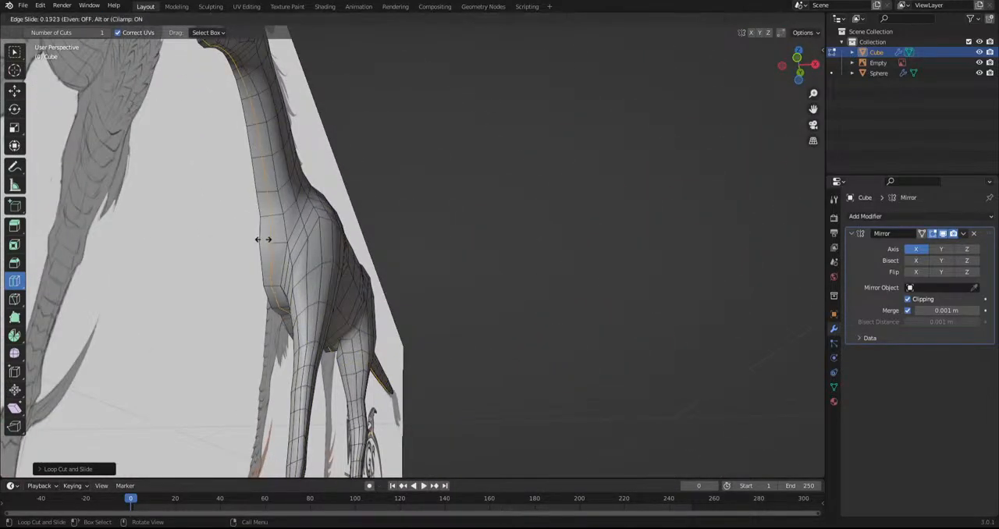
{"action": "middle_click_drag", "start_coordinate": [268, 236], "coordinate": [347, 348]}
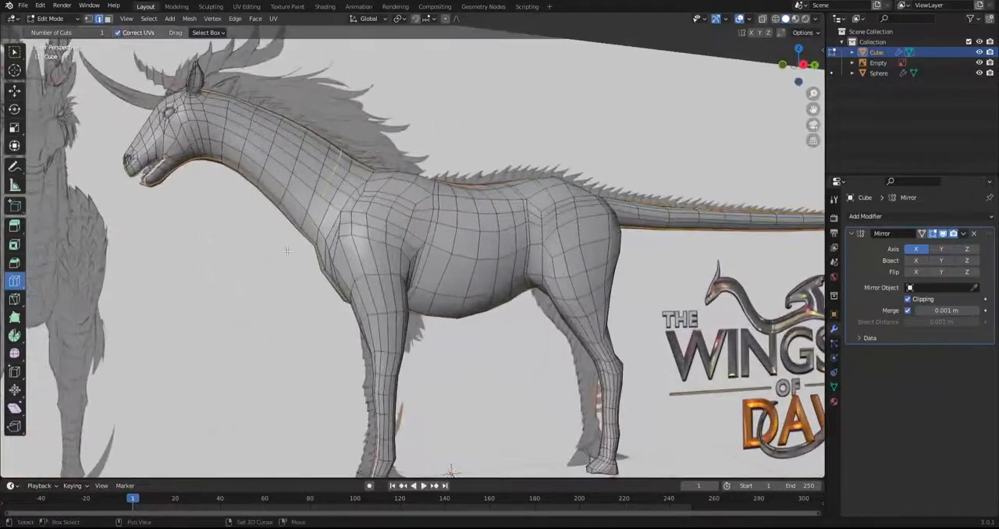
Add supporting loop cuts across the jaw and around the muzzle and eye in right side view
{"action": "middle_click_drag", "start_coordinate": [288, 251], "coordinate": [416, 322], "text": "shift"}
{"action": "key", "text": "KP_3"}
{"action": "scroll", "coordinate": [416, 258], "scroll_direction": "up", "scroll_amount": 4}
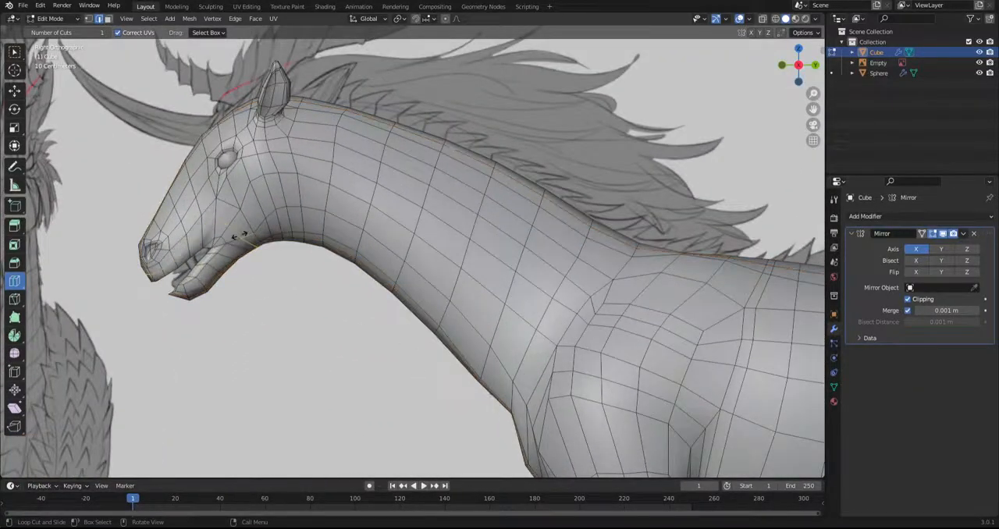
{"action": "left_click", "coordinate": [217, 261]}
{"action": "scroll", "coordinate": [219, 263], "scroll_direction": "up", "scroll_amount": 5}
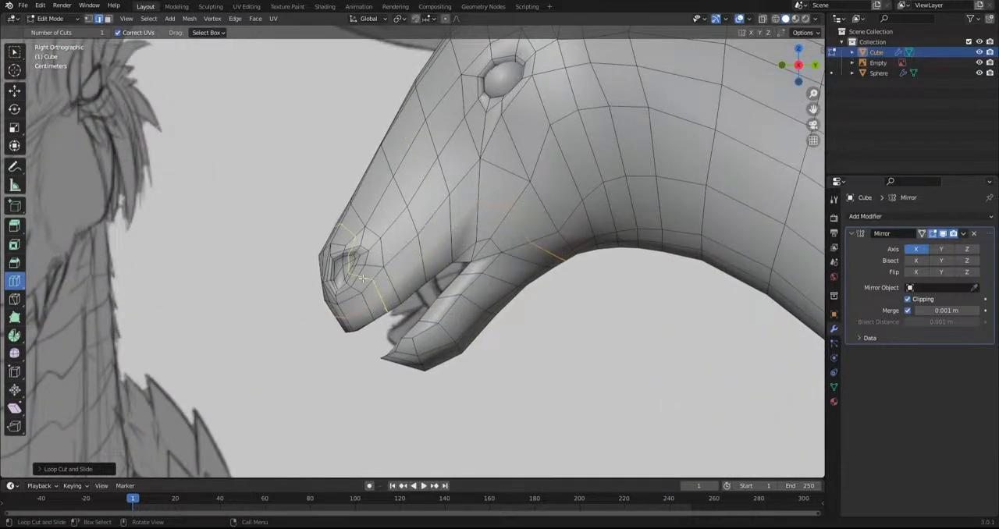
{"action": "middle_click_drag", "start_coordinate": [413, 296], "coordinate": [380, 303], "text": "shift"}
{"action": "middle_click_drag", "start_coordinate": [587, 341], "coordinate": [489, 358], "text": "shift"}
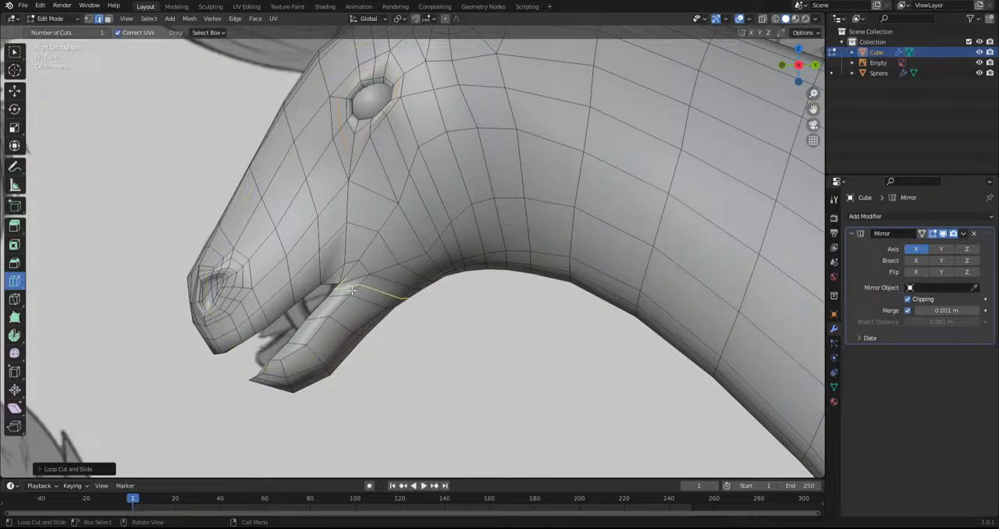
{"action": "middle_click_drag", "start_coordinate": [346, 357], "coordinate": [333, 341]}
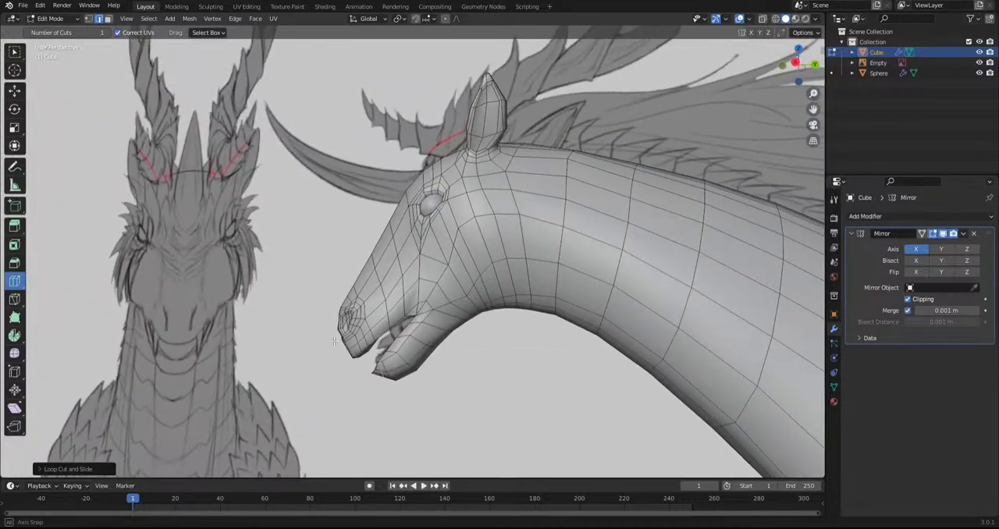
Add two loop cuts around the upper neck behind the jaw
{"action": "scroll", "coordinate": [414, 356], "scroll_direction": "up", "scroll_amount": 4}
{"action": "middle_click_drag", "start_coordinate": [414, 357], "coordinate": [444, 369], "text": "alt"}
{"action": "scroll", "coordinate": [444, 368], "scroll_direction": "down", "scroll_amount": 1, "text": "alt"}
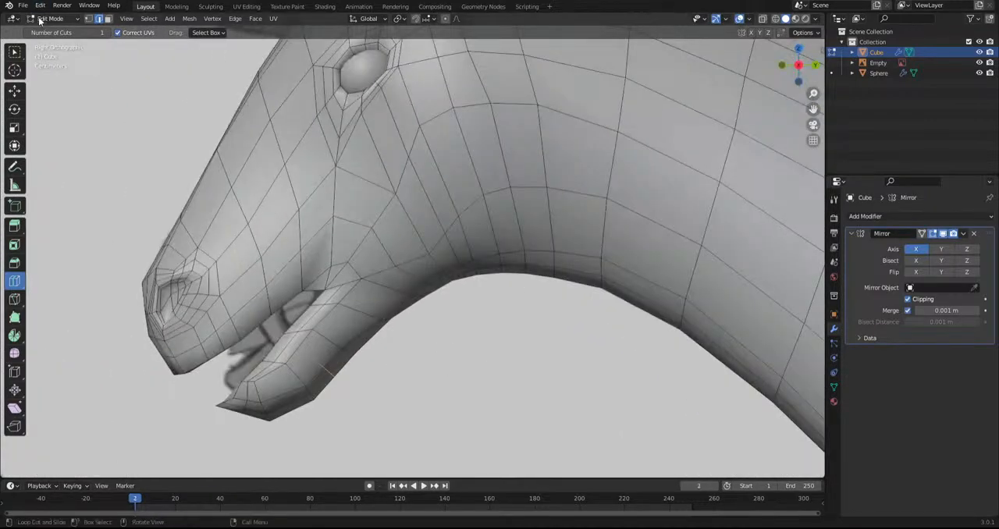
{"action": "left_click", "coordinate": [41, 21]}
{"action": "left_click", "coordinate": [55, 43]}
{"action": "left_click", "coordinate": [576, 211]}
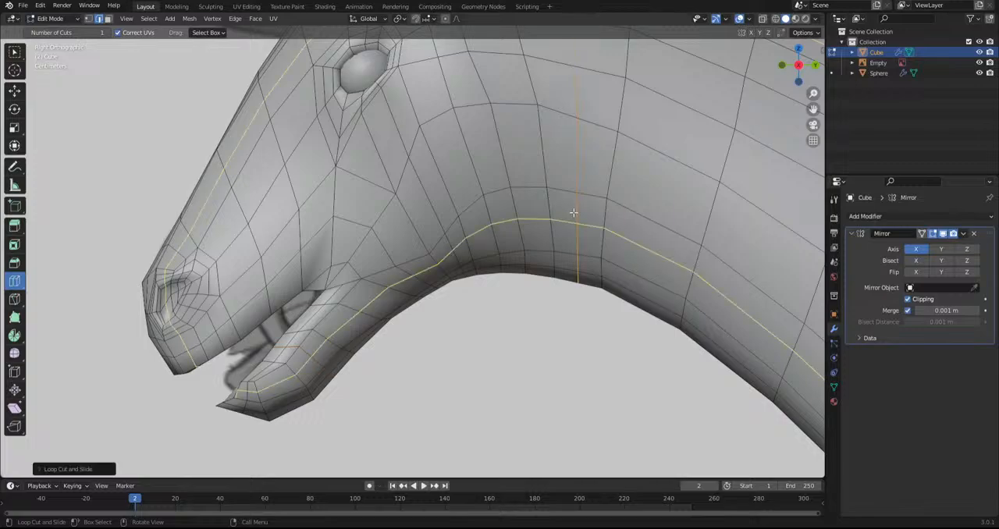
Switch to Sculpt Mode and reshape the forehead, nose bridge and throat in side view with the Grab brush
{"action": "left_click", "coordinate": [47, 18]}
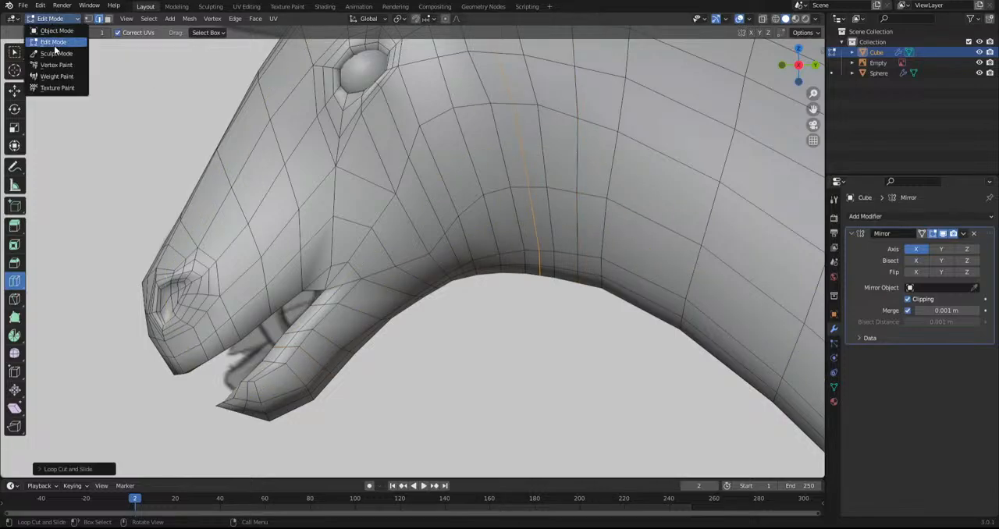
{"action": "left_click", "coordinate": [47, 53]}
{"action": "scroll", "coordinate": [346, 83], "scroll_direction": "up", "scroll_amount": 2}
{"action": "middle_click_drag", "start_coordinate": [373, 85], "coordinate": [412, 204], "text": "shift"}
{"action": "scroll", "coordinate": [437, 215], "scroll_direction": "down", "scroll_amount": 4}
{"action": "middle_click_drag", "start_coordinate": [462, 224], "coordinate": [569, 236]}
{"action": "middle_click_drag", "start_coordinate": [407, 195], "coordinate": [437, 216]}
{"action": "middle_click_drag", "start_coordinate": [275, 201], "coordinate": [149, 196]}
{"action": "middle_click_drag", "start_coordinate": [263, 272], "coordinate": [261, 179], "text": "shift"}
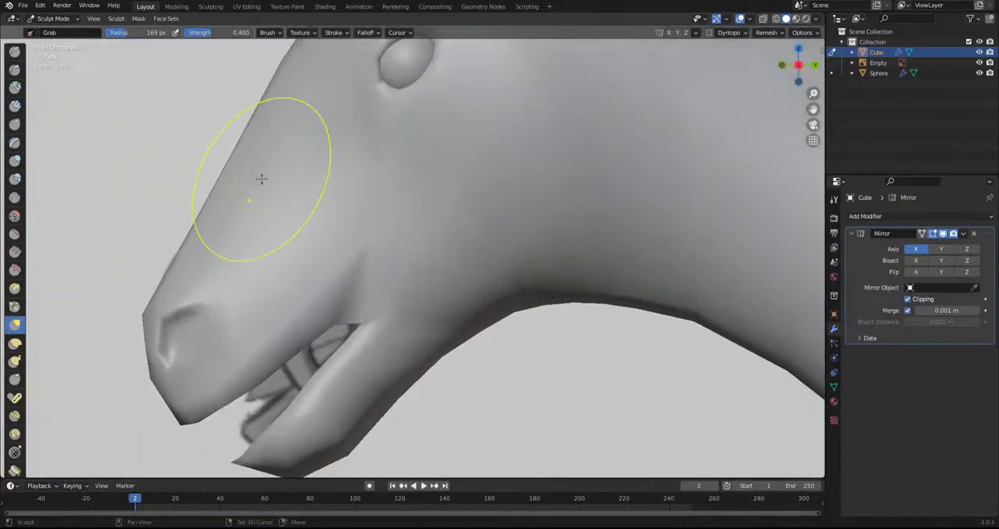
{"action": "middle_click_drag", "start_coordinate": [271, 251], "coordinate": [307, 109], "text": "shift"}
Refine the shape of the muzzle, nostril and lower jaw with the Grab brush
{"action": "mouse_move", "coordinate": [493, 198]}
{"action": "left_mouse_down"}
{"action": "mouse_move", "coordinate": [405, 312]}
{"action": "mouse_move", "coordinate": [345, 336]}
{"action": "mouse_move", "coordinate": [350, 363]}
{"action": "mouse_move", "coordinate": [312, 337]}
{"action": "left_mouse_up"}
{"action": "scroll", "coordinate": [343, 361], "scroll_direction": "up", "scroll_amount": 1}
{"action": "middle_click_drag", "start_coordinate": [281, 326], "coordinate": [330, 407], "text": "shift"}
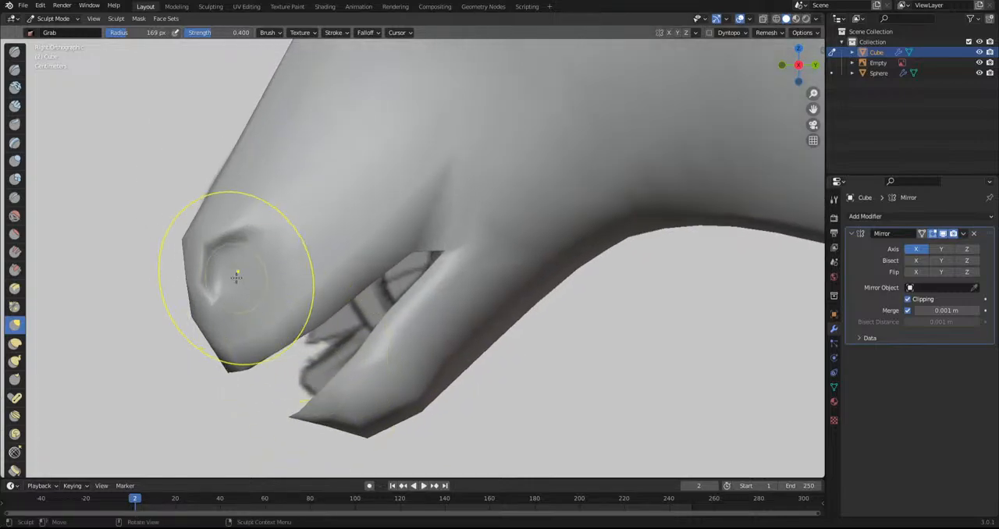
{"action": "scroll", "coordinate": [237, 274], "scroll_direction": "up", "scroll_amount": 1}
{"action": "middle_click_drag", "start_coordinate": [252, 290], "coordinate": [343, 299], "text": "shift"}
{"action": "left_click_drag", "start_coordinate": [310, 293], "coordinate": [290, 276]}
Switch to Edit Mode, select the faces inside the nostril, and move and scale them to deepen the opening
{"action": "left_click", "coordinate": [51, 18]}
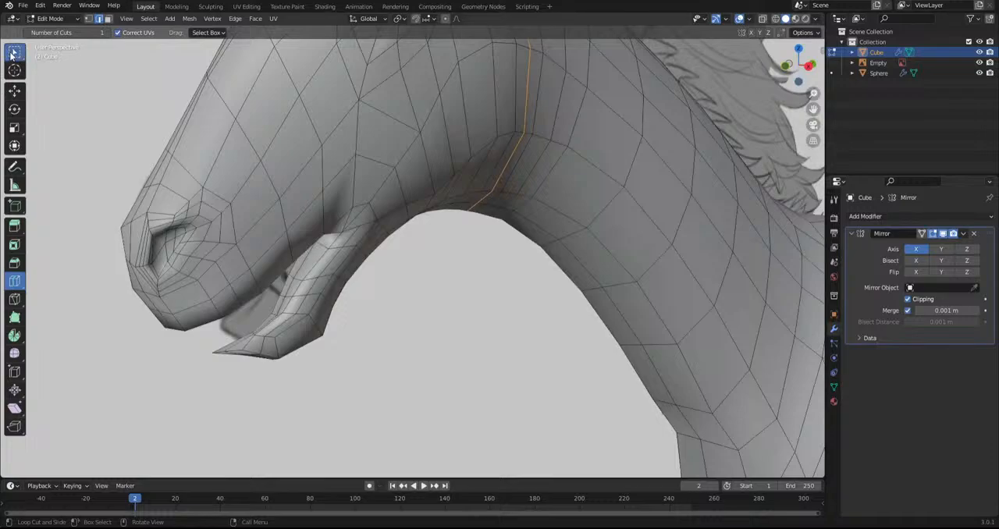
{"action": "left_click", "coordinate": [14, 52]}
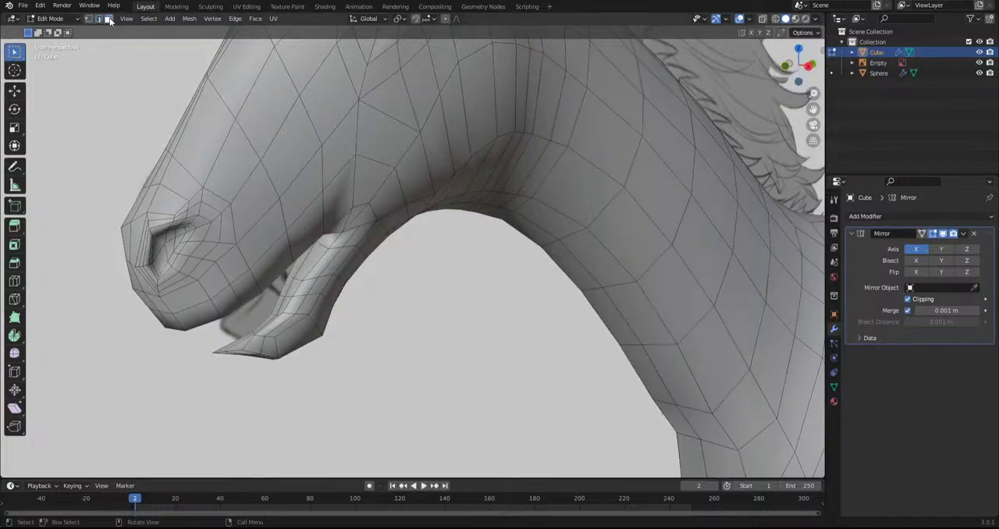
{"action": "middle_click_drag", "start_coordinate": [170, 236], "coordinate": [220, 306]}
{"action": "key", "text": "g"}
{"action": "left_click", "coordinate": [304, 375]}
{"action": "middle_click_drag", "start_coordinate": [426, 291], "coordinate": [492, 288]}
{"action": "key", "text": "s"}
{"action": "key", "text": "Escape"}
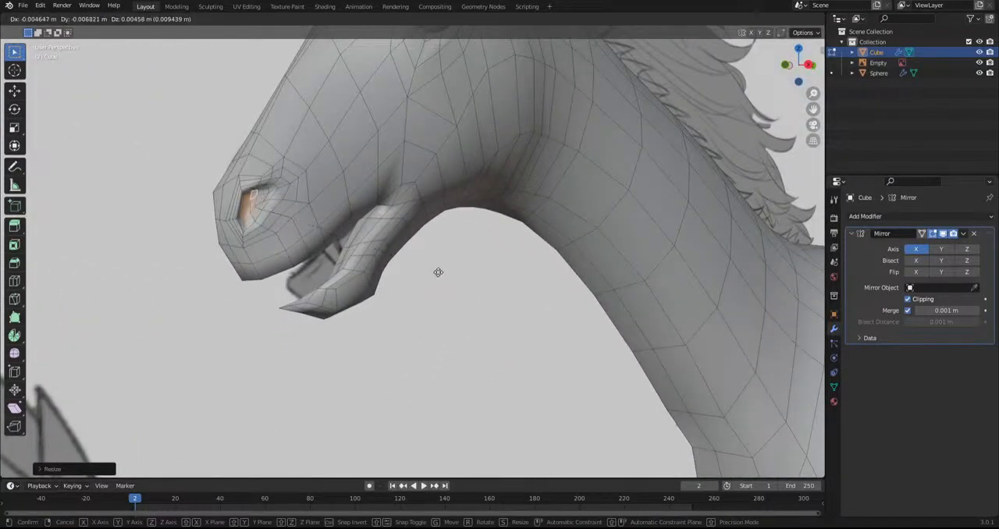
Switch to Object Mode and compare the smooth-shaded head with the side-view reference
{"action": "left_click", "coordinate": [45, 19]}
{"action": "left_click", "coordinate": [47, 33]}
{"action": "left_click", "coordinate": [466, 294]}
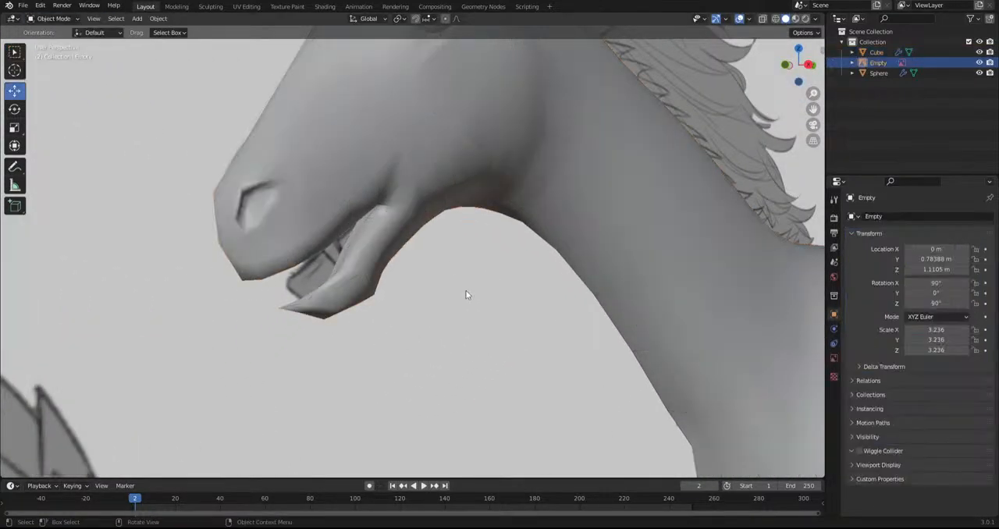
{"action": "scroll", "coordinate": [463, 295], "scroll_direction": "down", "scroll_amount": 9}
{"action": "middle_click_drag", "start_coordinate": [461, 294], "coordinate": [419, 298]}
{"action": "scroll", "coordinate": [425, 295], "scroll_direction": "up", "scroll_amount": 6}
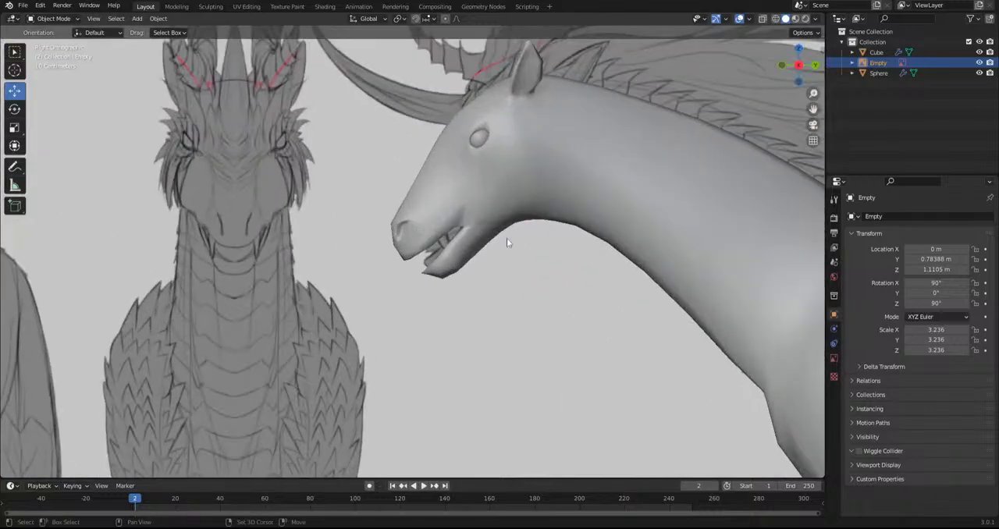
{"action": "middle_click_drag", "start_coordinate": [523, 174], "coordinate": [435, 268], "text": "shift"}
{"action": "left_click", "coordinate": [435, 268]}
Return to Sculpt Mode and adjust the throat and upper neck from the side and from below with the Grab brush
{"action": "left_click", "coordinate": [45, 19]}
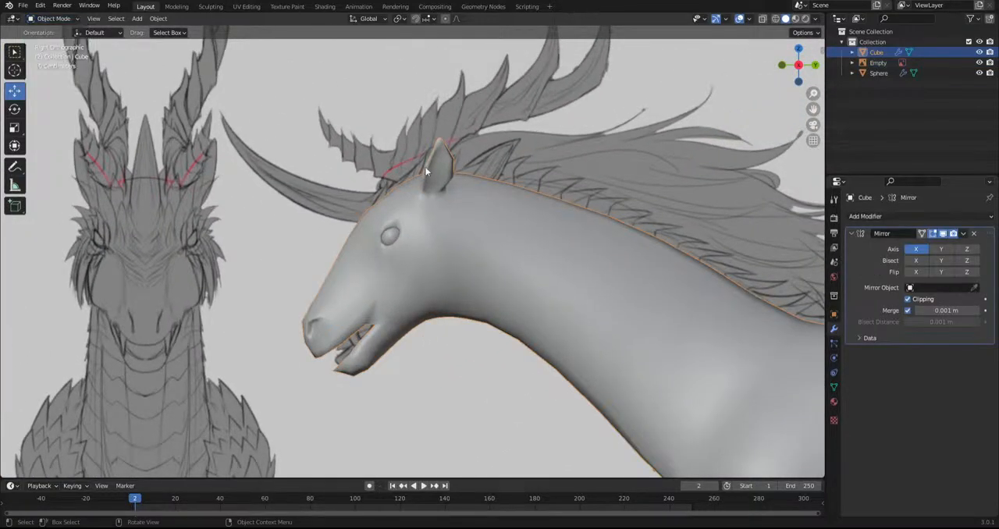
{"action": "left_click", "coordinate": [45, 18]}
{"action": "left_click", "coordinate": [47, 56]}
{"action": "scroll", "coordinate": [469, 218], "scroll_direction": "up", "scroll_amount": 2}
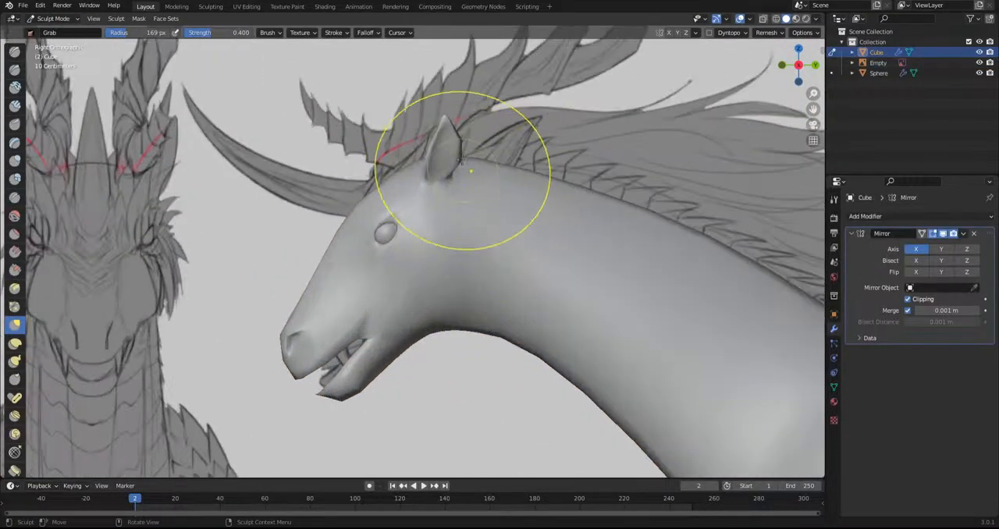
{"action": "scroll", "coordinate": [465, 215], "scroll_direction": "up", "scroll_amount": 1}
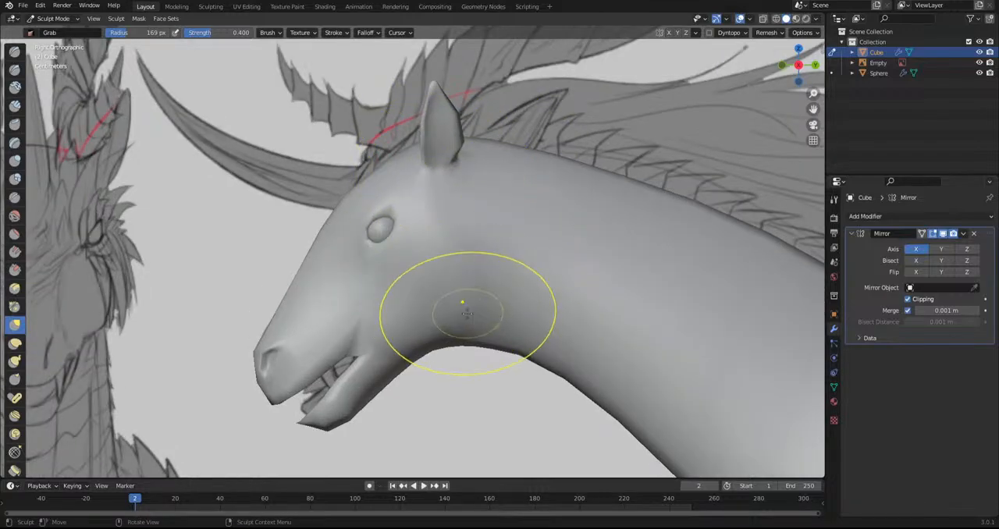
{"action": "mouse_move", "coordinate": [464, 291]}
{"action": "middle_mouse_down"}
{"action": "mouse_move", "coordinate": [464, 353]}
{"action": "mouse_move", "coordinate": [448, 318]}
{"action": "mouse_move", "coordinate": [583, 409]}
{"action": "mouse_move", "coordinate": [379, 316]}
{"action": "middle_mouse_up"}
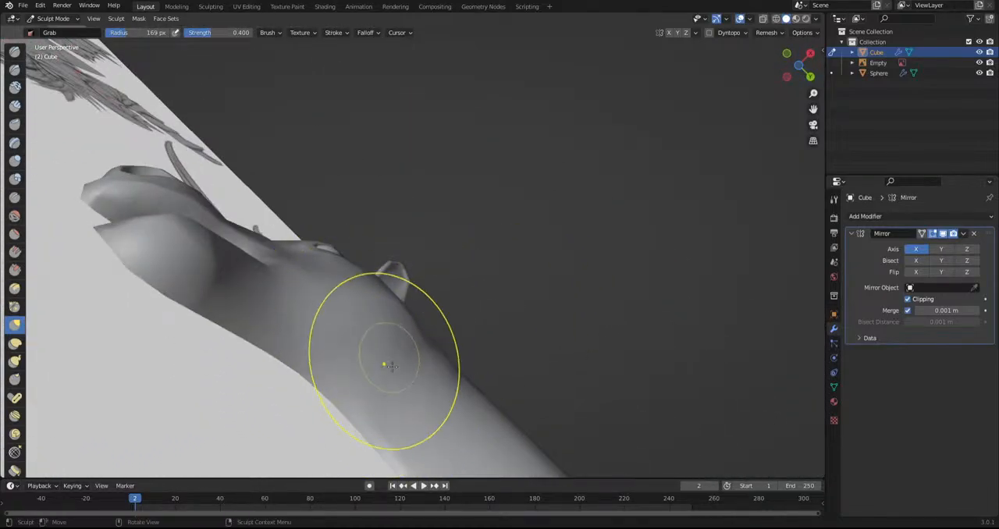
{"action": "middle_click_drag", "start_coordinate": [376, 367], "coordinate": [405, 454]}
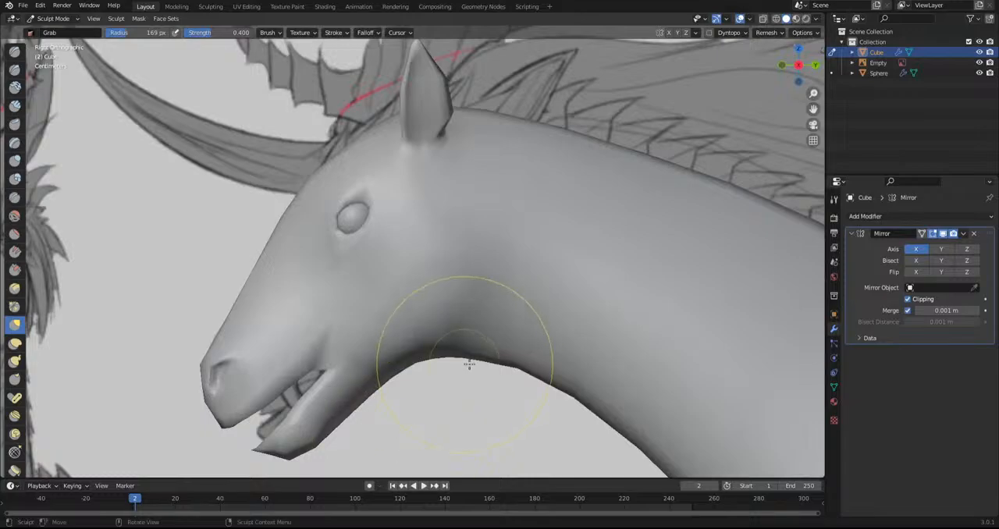
Adjust the outline of the back in side view with the Grab brush, undoing the last stroke
{"action": "scroll", "coordinate": [494, 312], "scroll_direction": "down", "scroll_amount": 6}
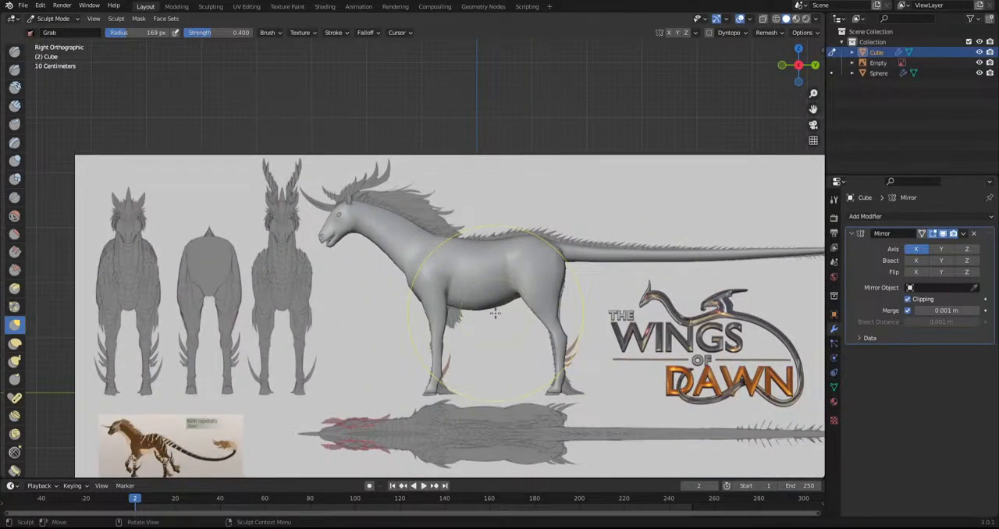
{"action": "scroll", "coordinate": [536, 234], "scroll_direction": "up", "scroll_amount": 4}
{"action": "left_click_drag", "start_coordinate": [635, 211], "coordinate": [632, 214]}
{"action": "left_click_drag", "start_coordinate": [540, 221], "coordinate": [539, 234]}
{"action": "key", "text": "ctrl+z"}
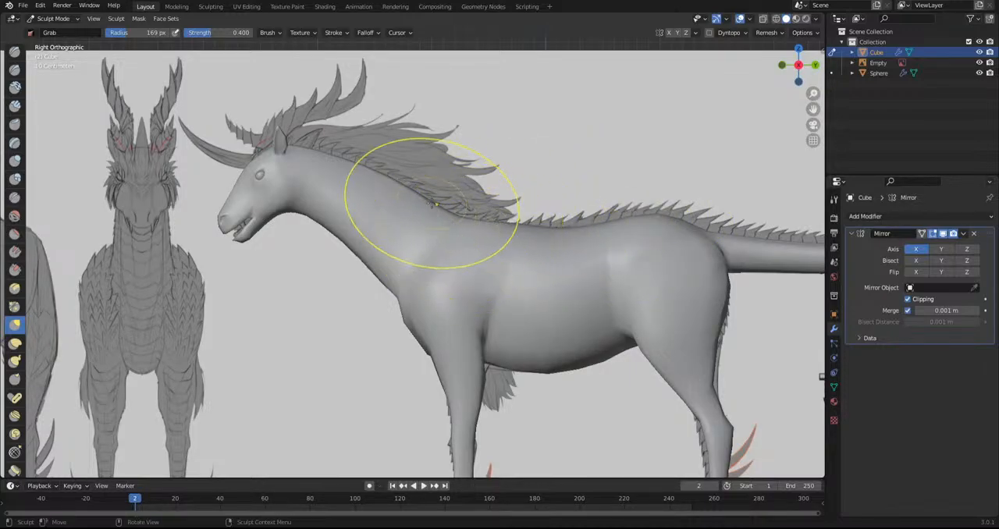
{"action": "left_click_drag", "start_coordinate": [348, 160], "coordinate": [375, 89]}
{"action": "key", "text": "ctrl+z"}
{"action": "left_click_drag", "start_coordinate": [292, 161], "coordinate": [589, 12]}
{"action": "key", "text": "ctrl+z"}
{"action": "left_click_drag", "start_coordinate": [236, 226], "coordinate": [90, 340]}
{"action": "key", "text": "ctrl+z"}
Adjust the muzzle in side view with the Grab brush and check the overall proportions against the model sheet
{"action": "middle_click_drag", "start_coordinate": [282, 277], "coordinate": [355, 242], "text": "shift"}
{"action": "scroll", "coordinate": [351, 241], "scroll_direction": "up", "scroll_amount": 2}
{"action": "left_click_drag", "start_coordinate": [286, 174], "coordinate": [256, 191]}
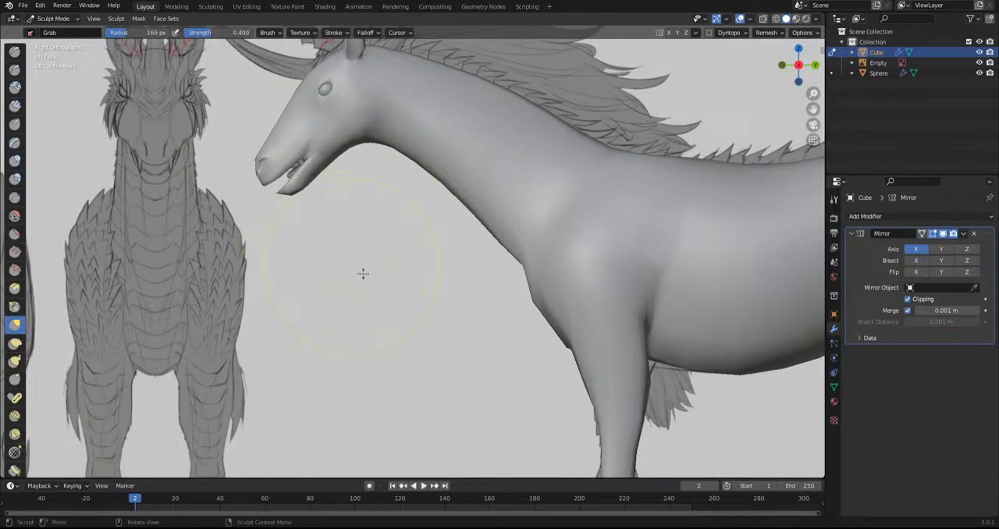
{"action": "scroll", "coordinate": [358, 269], "scroll_direction": "down", "scroll_amount": 6}
{"action": "mouse_move", "coordinate": [435, 348]}
{"action": "middle_mouse_down"}
{"action": "mouse_move", "coordinate": [471, 351]}
{"action": "mouse_move", "coordinate": [431, 362]}
{"action": "middle_mouse_up"}
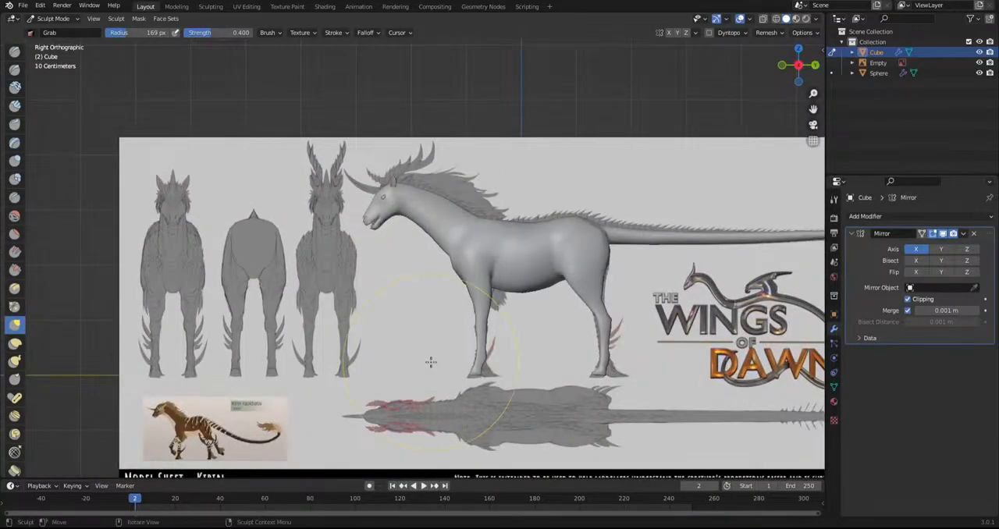
Refine the body contour behind the front leg and along the belly with the Grab brush
{"action": "scroll", "coordinate": [388, 339], "scroll_direction": "up", "scroll_amount": 8}
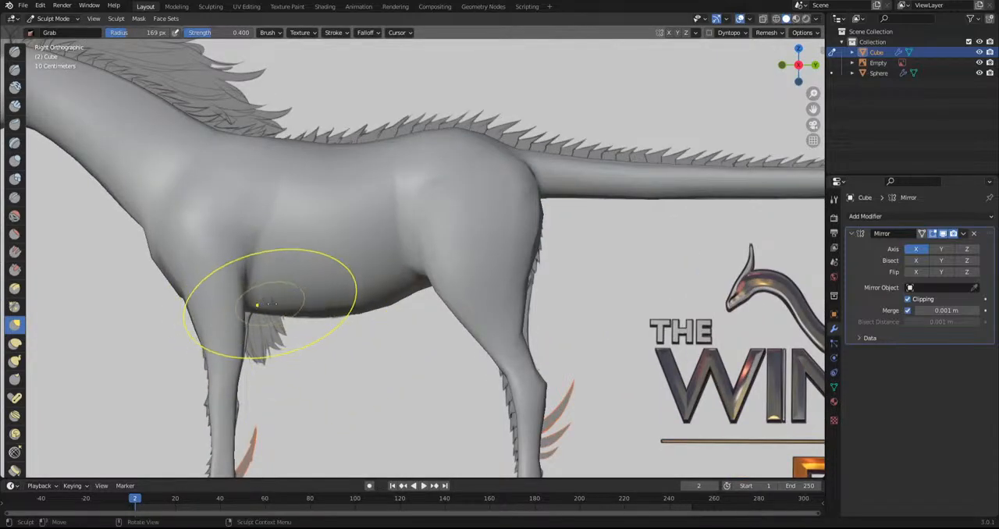
{"action": "scroll", "coordinate": [250, 316], "scroll_direction": "up", "scroll_amount": 2}
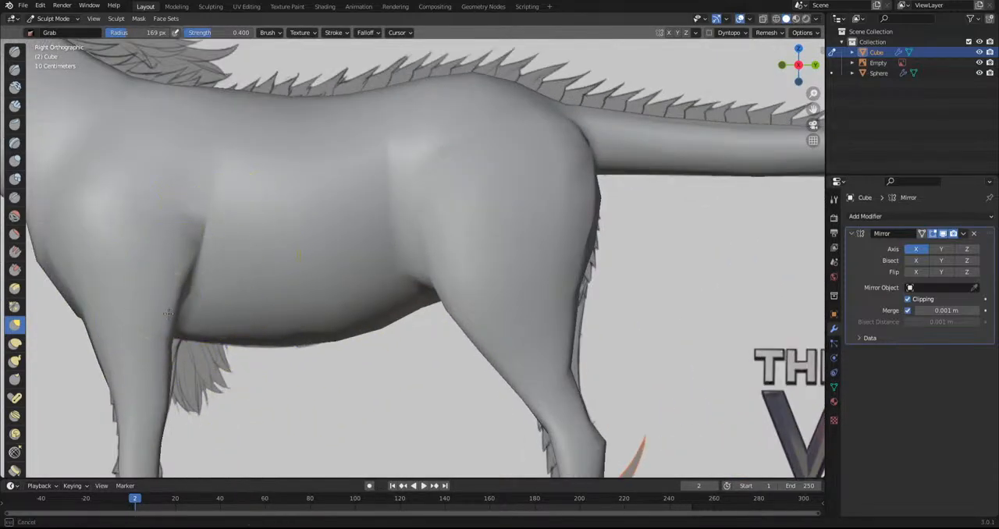
{"action": "scroll", "coordinate": [197, 363], "scroll_direction": "down", "scroll_amount": 4}
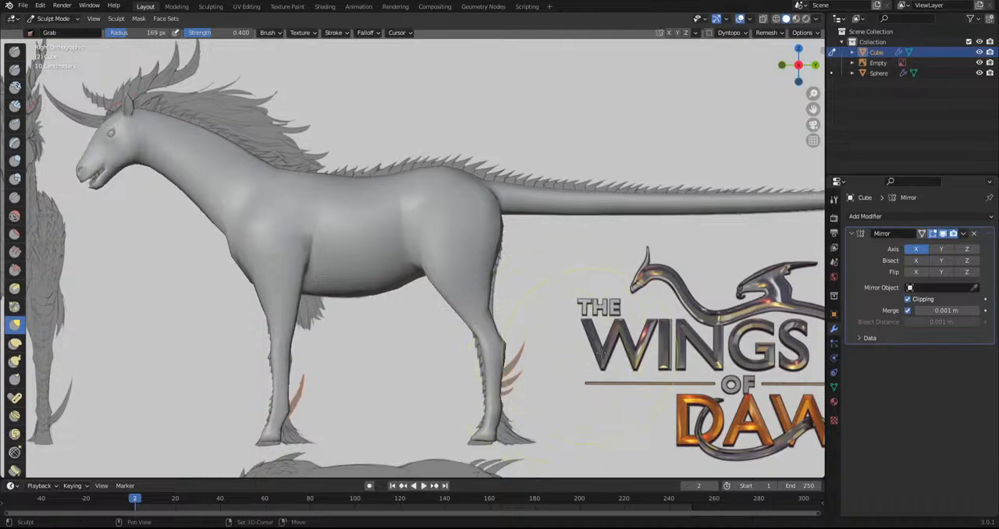
{"action": "mouse_move", "coordinate": [500, 363]}
{"action": "middle_mouse_down", "text": "shift"}
{"action": "mouse_move", "coordinate": [478, 347]}
{"action": "mouse_move", "coordinate": [267, 409]}
{"action": "mouse_move", "coordinate": [128, 420]}
{"action": "mouse_move", "coordinate": [804, 383]}
{"action": "mouse_move", "coordinate": [805, 448]}
{"action": "middle_mouse_up", "text": "shift"}
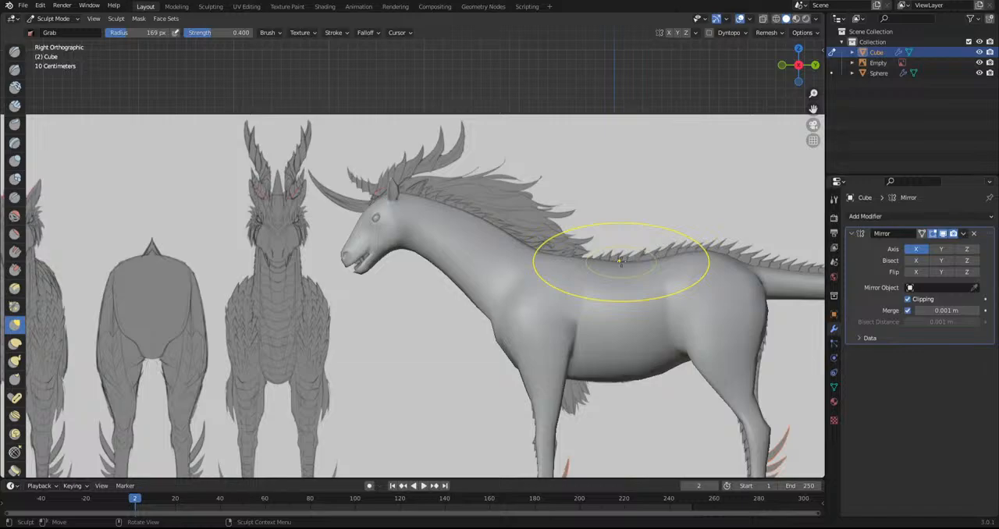
Switch to Object Mode, show the scene in wireframe over the side-view head reference, and select the body mesh
{"action": "scroll", "coordinate": [481, 321], "scroll_direction": "down", "scroll_amount": 1}
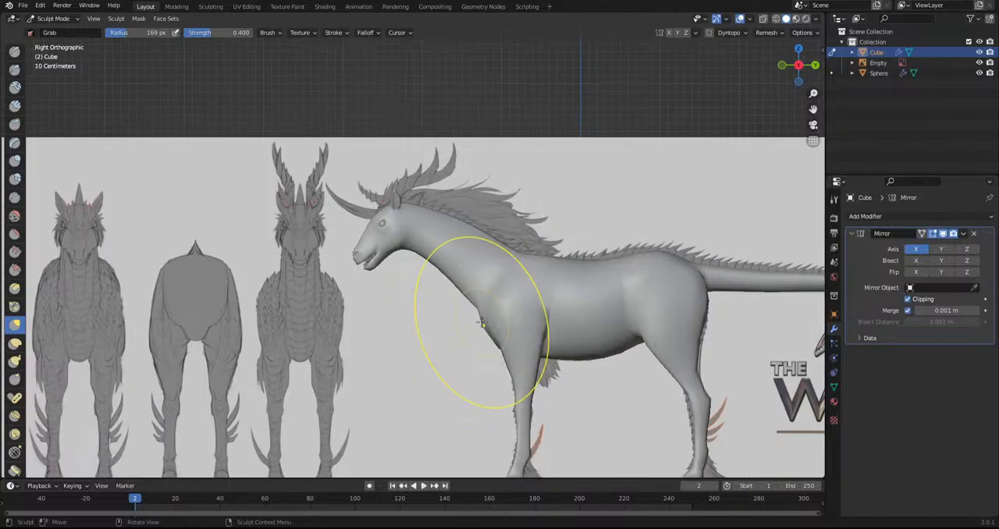
{"action": "scroll", "coordinate": [406, 257], "scroll_direction": "up", "scroll_amount": 6}
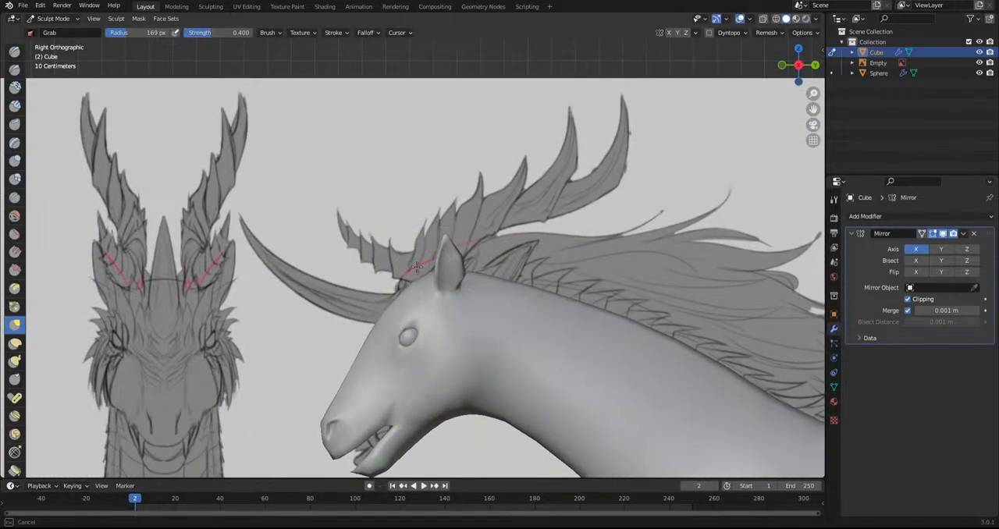
{"action": "left_click", "coordinate": [51, 17]}
{"action": "left_click", "coordinate": [47, 31]}
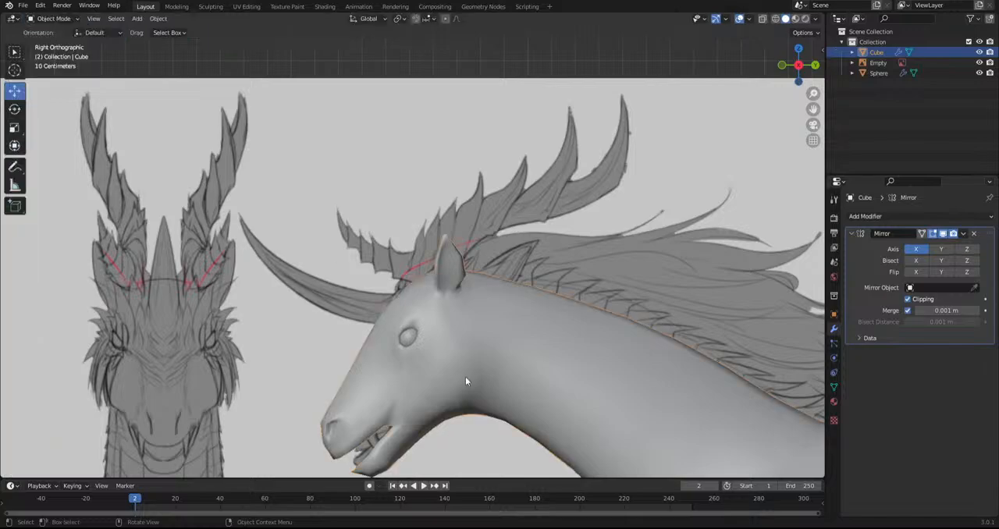
{"action": "left_click", "coordinate": [749, 56]}
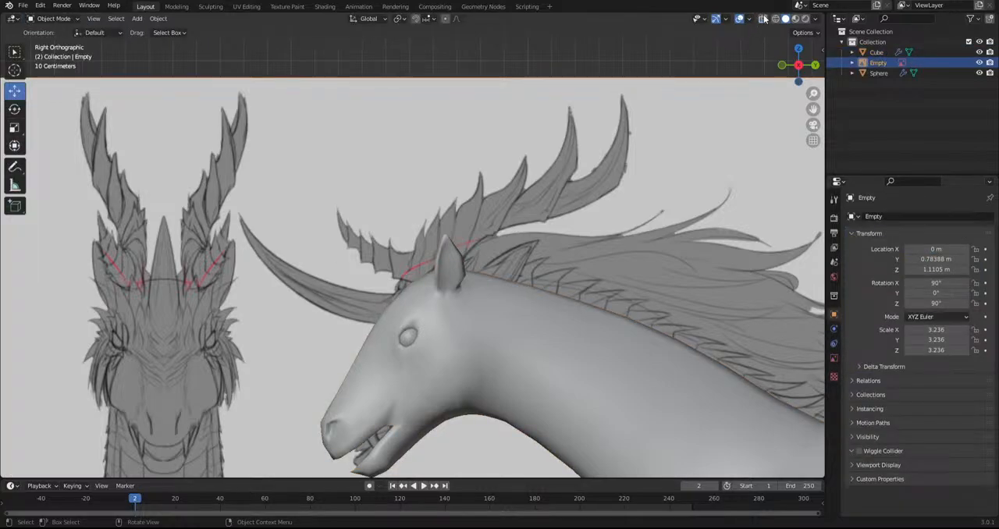
{"action": "left_click", "coordinate": [762, 18]}
{"action": "left_click", "coordinate": [775, 18]}
{"action": "left_click", "coordinate": [527, 310]}
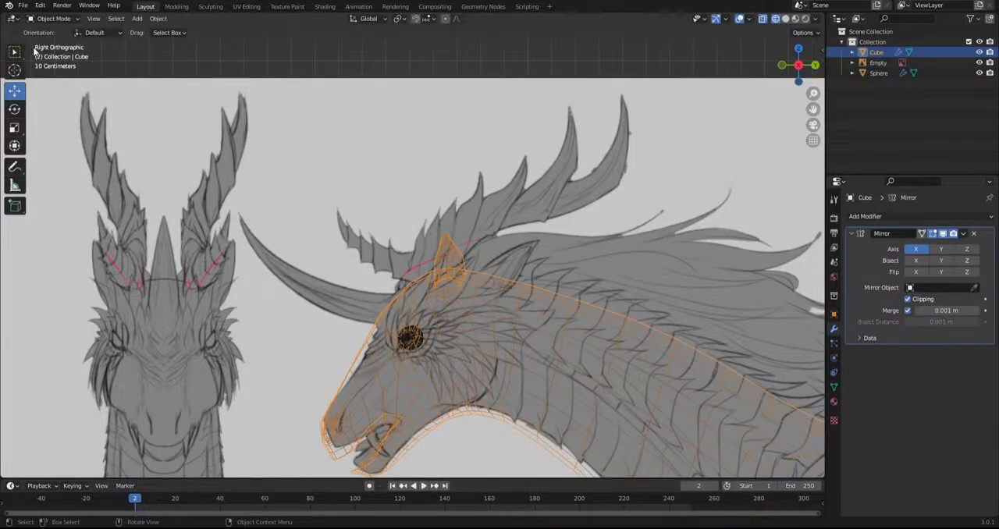
Enter Edit Mode on the body mesh and select a patch of faces on the forehead at the horn's base
{"action": "left_click", "coordinate": [53, 18]}
{"action": "left_click", "coordinate": [57, 44]}
{"action": "middle_click_drag", "start_coordinate": [125, 148], "coordinate": [211, 128]}
{"action": "scroll", "coordinate": [195, 109], "scroll_direction": "up", "scroll_amount": 4}
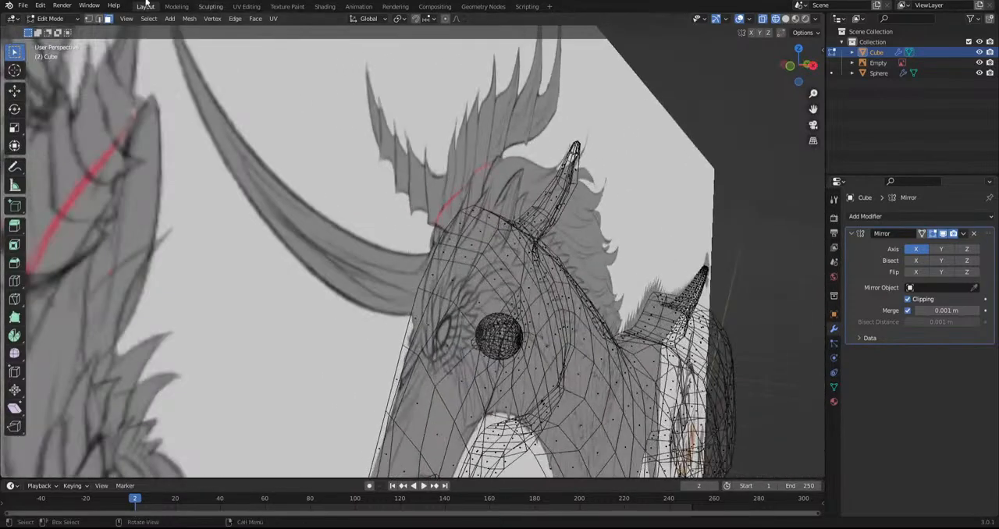
{"action": "left_click", "coordinate": [451, 279], "text": "shift"}
{"action": "left_click", "coordinate": [431, 314], "text": "shift"}
{"action": "left_click", "coordinate": [456, 281], "text": "shift"}
{"action": "left_click", "coordinate": [472, 249], "text": "shift"}
{"action": "key", "text": "ctrl+z"}
{"action": "left_click", "coordinate": [448, 252], "text": "shift"}
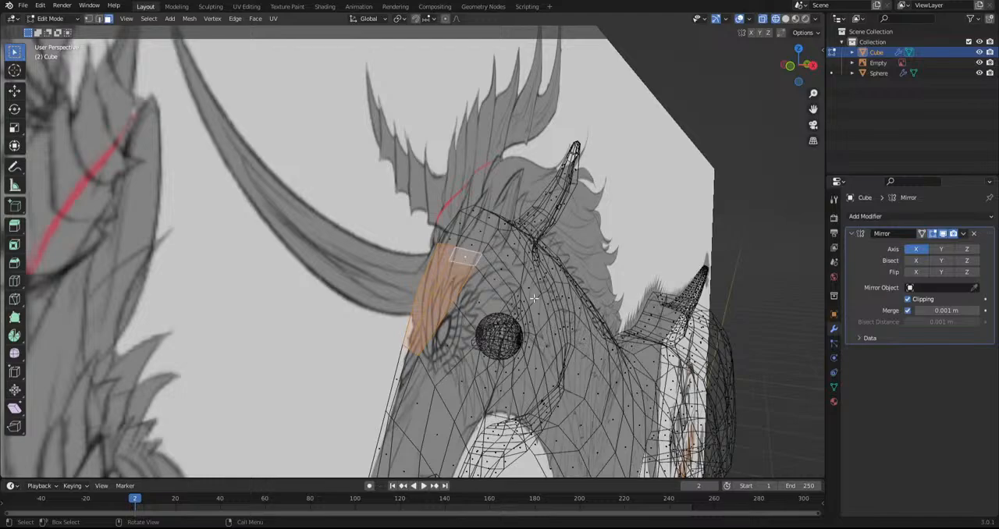
Try an inset on the selected forehead faces, undo it, and try scaling the faces down
{"action": "key", "text": "i"}
{"action": "left_click", "coordinate": [688, 368]}
{"action": "key", "text": "ctrl+z"}
{"action": "scroll", "coordinate": [381, 345], "scroll_direction": "up", "scroll_amount": 3}
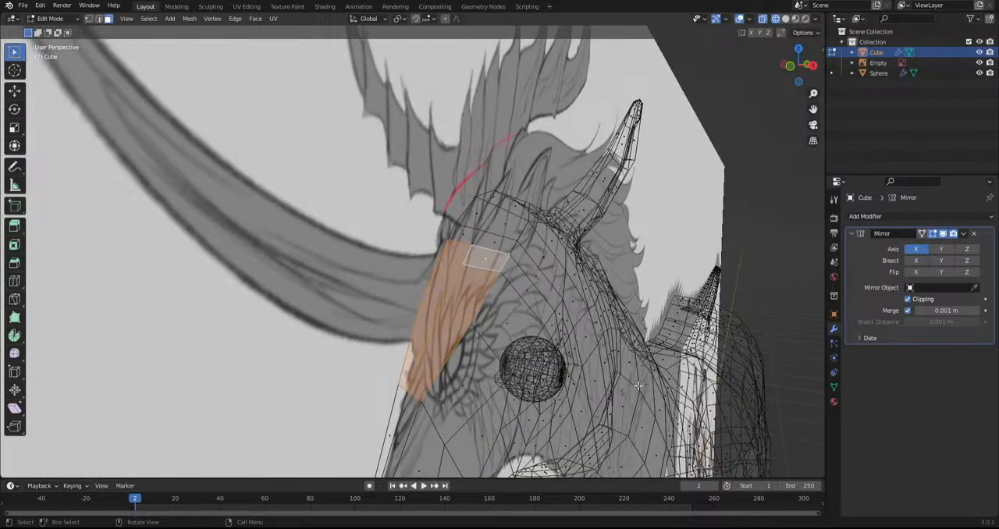
{"action": "key", "text": "s"}
{"action": "left_click", "coordinate": [594, 366]}
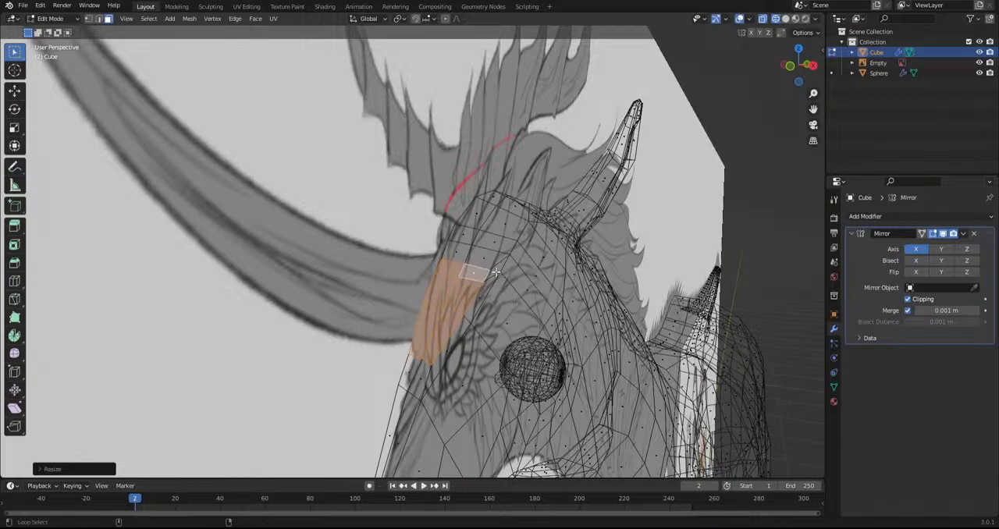
{"action": "key", "text": "ctrl+z"}
Smooth the vertices of the forehead face patch with the Smooth tool, reselecting its faces as needed
{"action": "left_click", "coordinate": [14, 352]}
{"action": "left_click_drag", "start_coordinate": [436, 278], "coordinate": [463, 292]}
{"action": "left_click", "coordinate": [464, 290]}
{"action": "left_click", "coordinate": [464, 277], "text": "shift"}
{"action": "left_click", "coordinate": [450, 275], "text": "shift"}
{"action": "left_click", "coordinate": [441, 297], "text": "shift"}
{"action": "left_click", "coordinate": [439, 333], "text": "shift"}
{"action": "left_click", "coordinate": [427, 326], "text": "shift"}
{"action": "left_click_drag", "start_coordinate": [432, 273], "coordinate": [783, 337]}
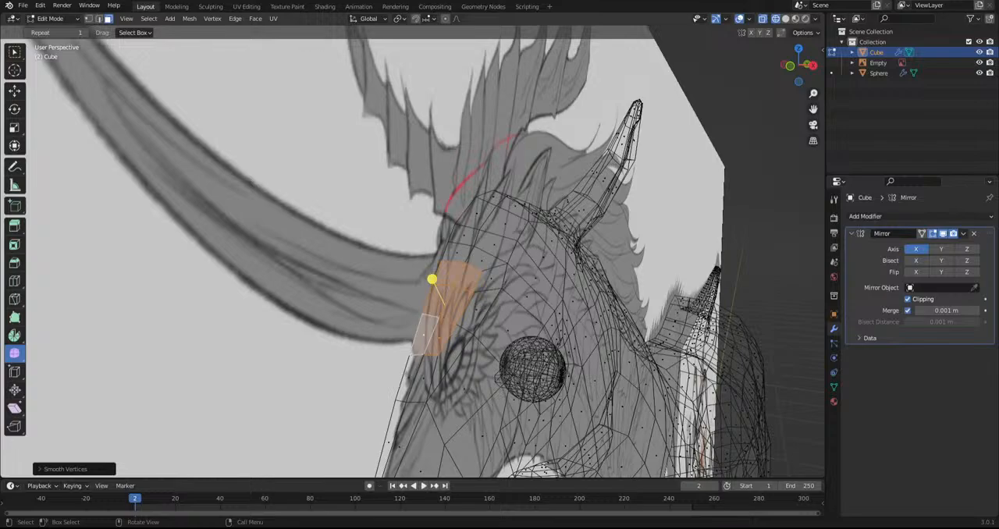
{"action": "middle_click_drag", "start_coordinate": [505, 291], "coordinate": [441, 304]}
{"action": "middle_click_drag", "start_coordinate": [587, 341], "coordinate": [576, 345], "text": "alt"}
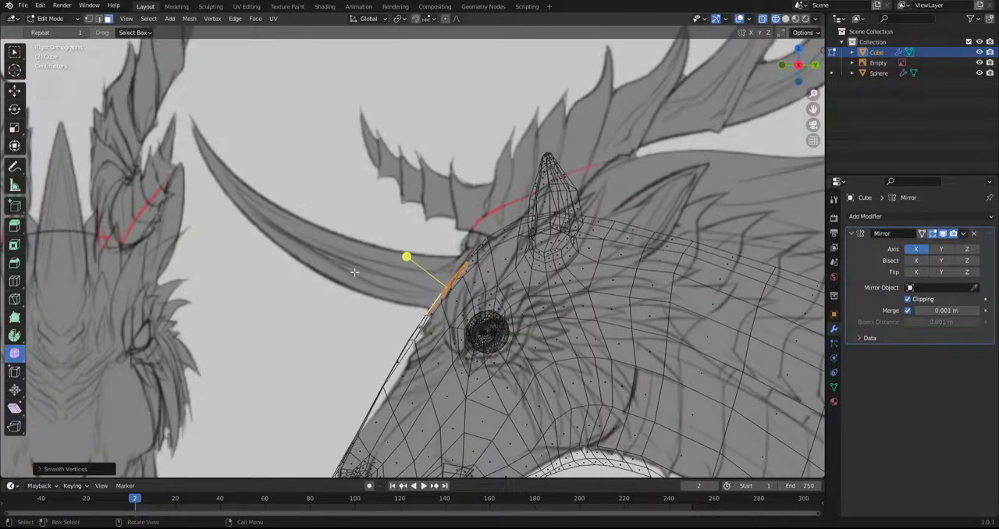
Add a cone to the mesh and move, rotate and scale it onto the forehead in side view
{"action": "key", "text": "shift+a"}
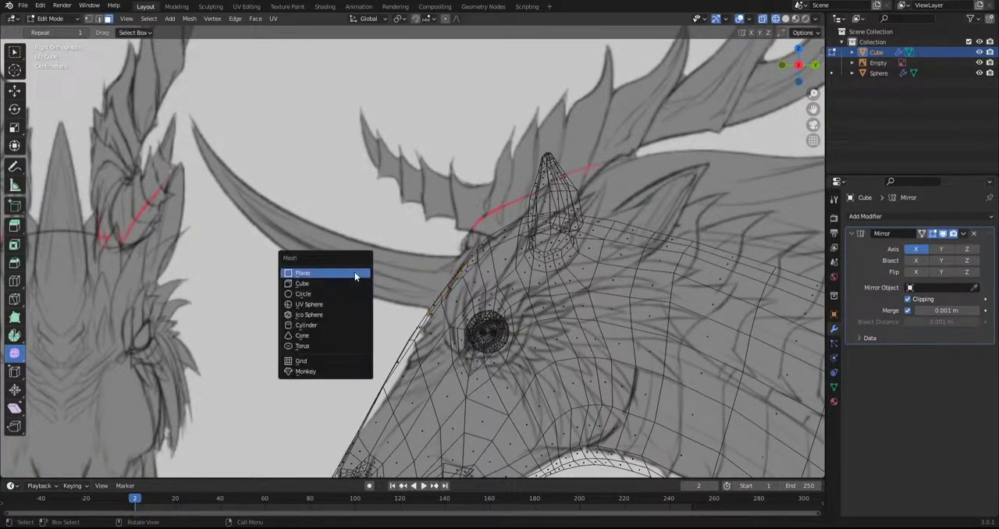
{"action": "left_click", "coordinate": [346, 338]}
{"action": "scroll", "coordinate": [346, 338], "scroll_direction": "down", "scroll_amount": 5}
{"action": "key", "text": "g"}
{"action": "key", "text": "r"}
{"action": "left_click", "coordinate": [589, 261]}
{"action": "key", "text": "s"}
{"action": "left_click", "coordinate": [571, 404]}
{"action": "key", "text": "g"}
{"action": "left_click", "coordinate": [590, 385]}
{"action": "key", "text": "r"}
{"action": "left_click", "coordinate": [529, 336]}
Turn off X-ray and adjust the cone's rotation and position above the forehead
{"action": "scroll", "coordinate": [521, 326], "scroll_direction": "up", "scroll_amount": 4}
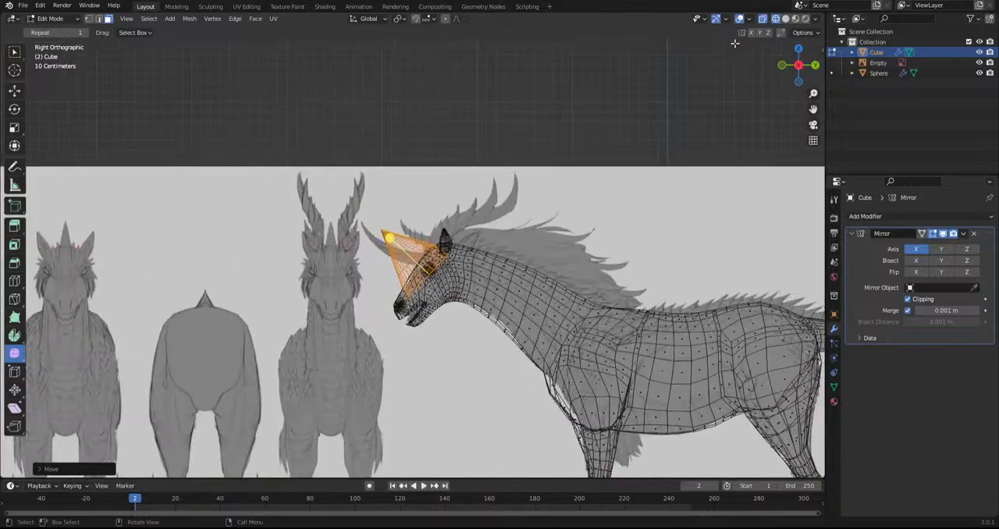
{"action": "left_click", "coordinate": [763, 21]}
{"action": "key", "text": "r"}
{"action": "left_click", "coordinate": [545, 332]}
{"action": "key", "text": "g"}
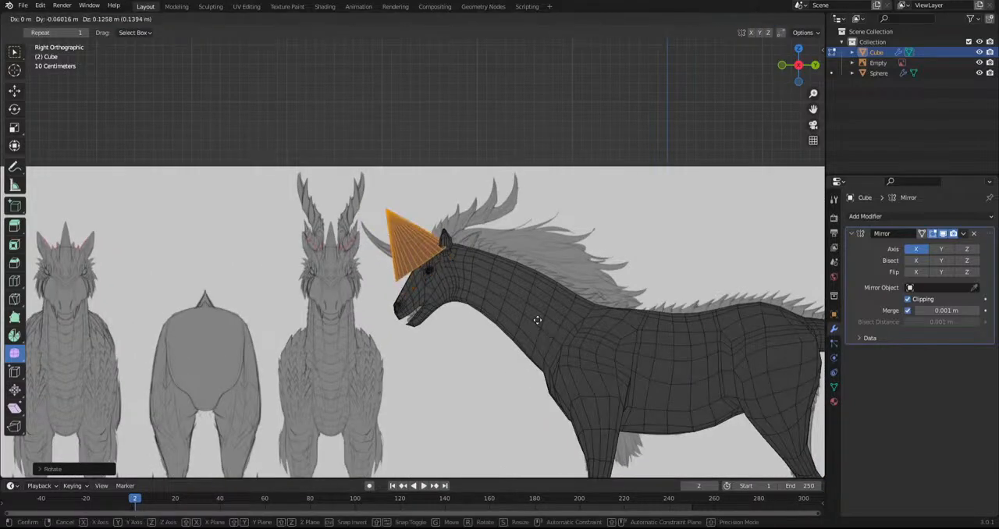
{"action": "left_click", "coordinate": [544, 322]}
Switch the viewport to solid shading and hide the model sheet reference image
{"action": "key", "text": "Tab"}
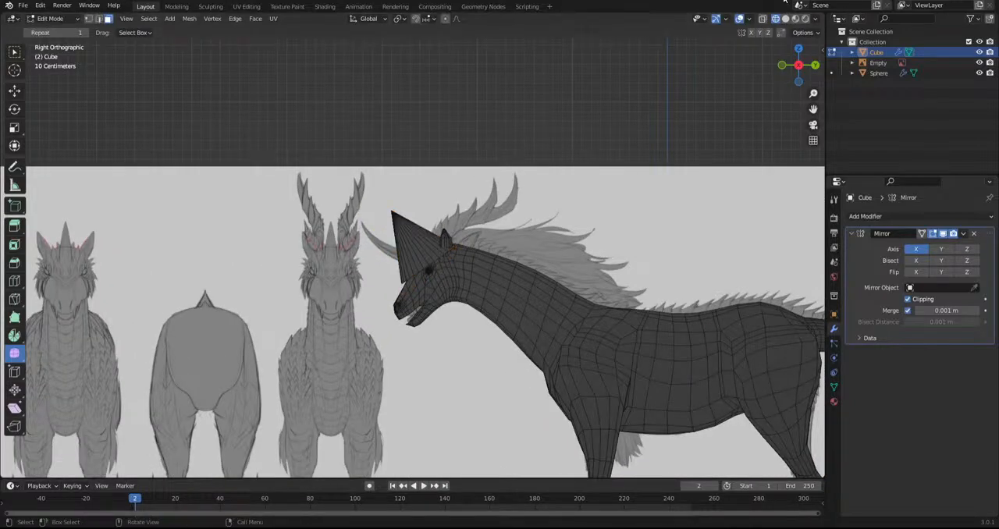
{"action": "key", "text": "alt+z"}
{"action": "left_click", "coordinate": [770, 22]}
{"action": "middle_click_drag", "start_coordinate": [663, 133], "coordinate": [619, 144]}
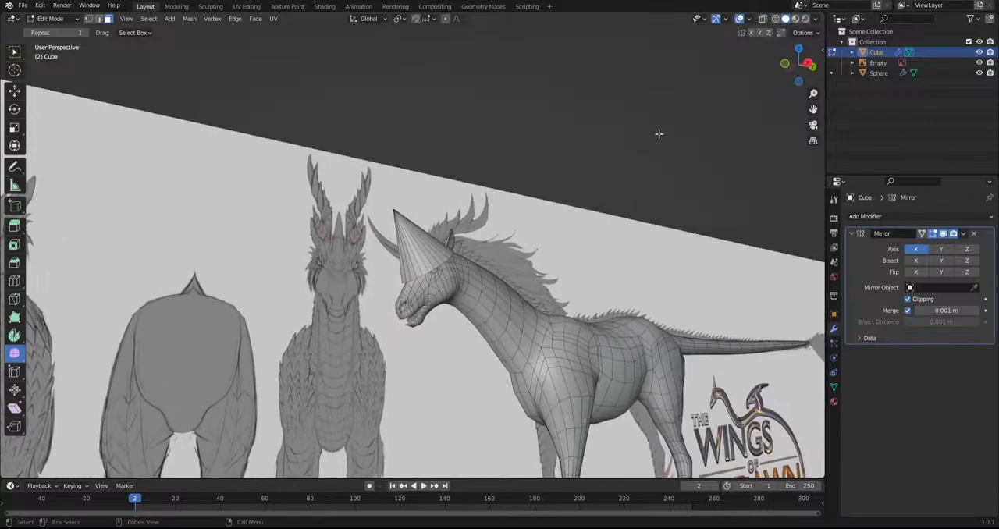
{"action": "left_click", "coordinate": [979, 63]}
{"action": "middle_click_drag", "start_coordinate": [429, 209], "coordinate": [384, 232]}
{"action": "scroll", "coordinate": [394, 241], "scroll_direction": "up", "scroll_amount": 4}
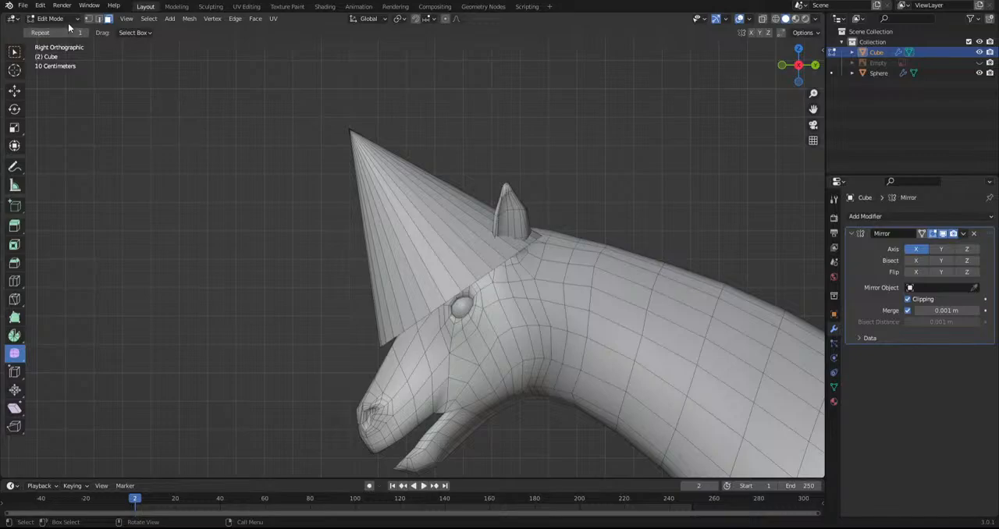
Select the whole cone, scale it down, and rotate and move it onto the forehead in side view
{"action": "key", "text": "l"}
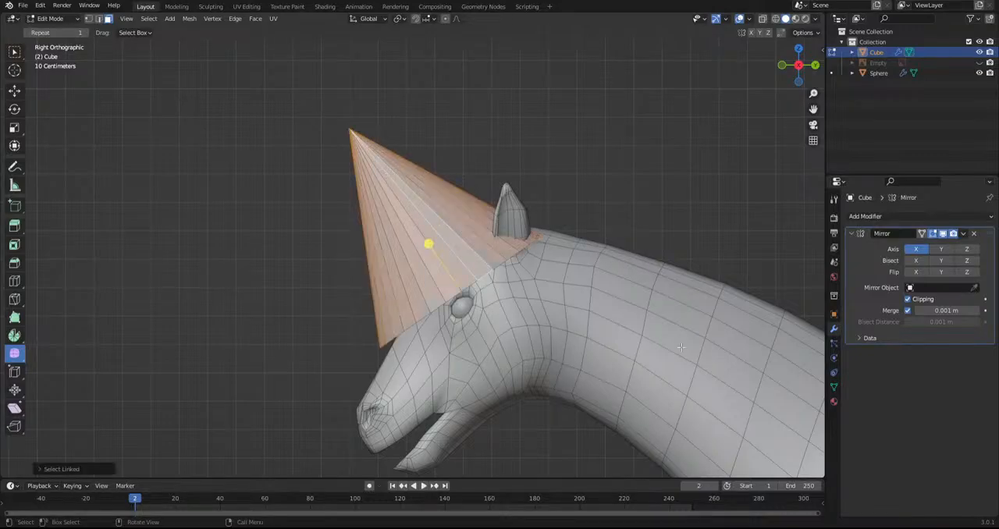
{"action": "key", "text": "s"}
{"action": "left_click", "coordinate": [532, 294]}
{"action": "key", "text": "r"}
{"action": "left_click", "coordinate": [607, 282]}
{"action": "key", "text": "g"}
{"action": "left_click", "coordinate": [597, 278]}
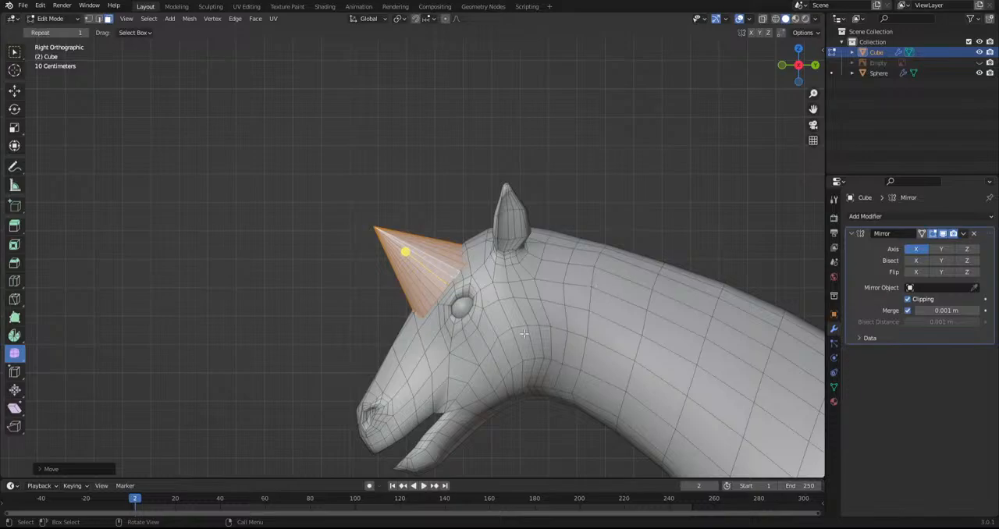
Scale the cone down further to a small horn base and rotate it upright on the forehead
{"action": "middle_click_drag", "start_coordinate": [515, 350], "coordinate": [574, 352], "text": "alt"}
{"action": "key", "text": "KP_3"}
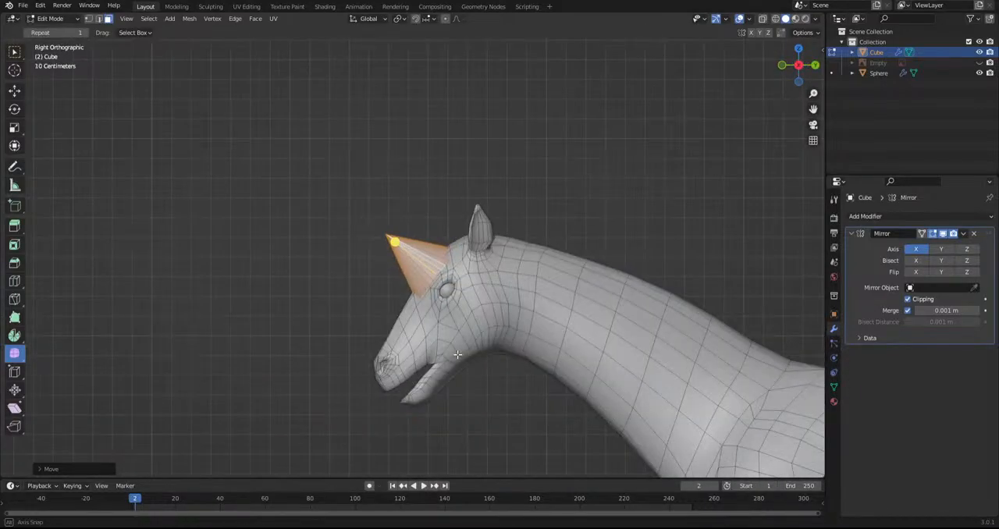
{"action": "key", "text": "s"}
{"action": "left_click", "coordinate": [558, 353]}
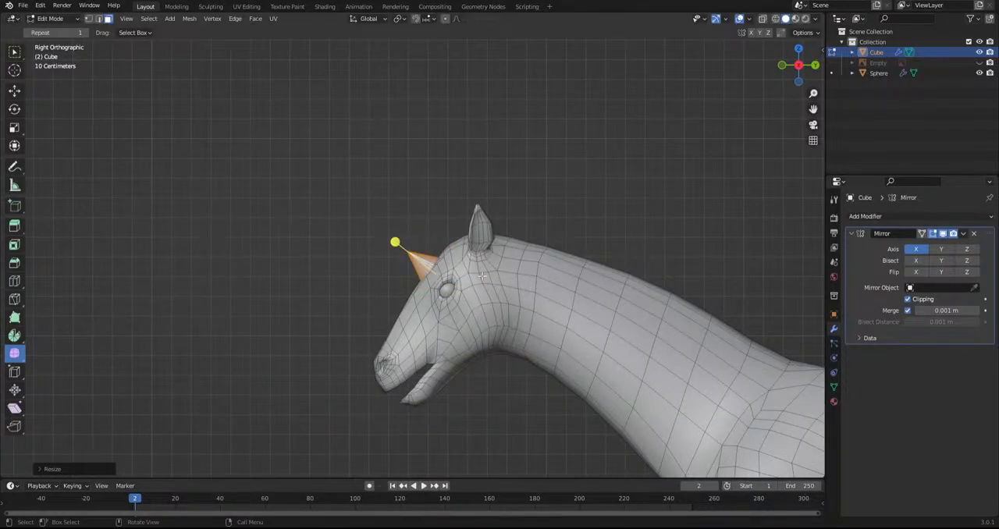
{"action": "key", "text": "r"}
{"action": "left_click", "coordinate": [545, 373]}
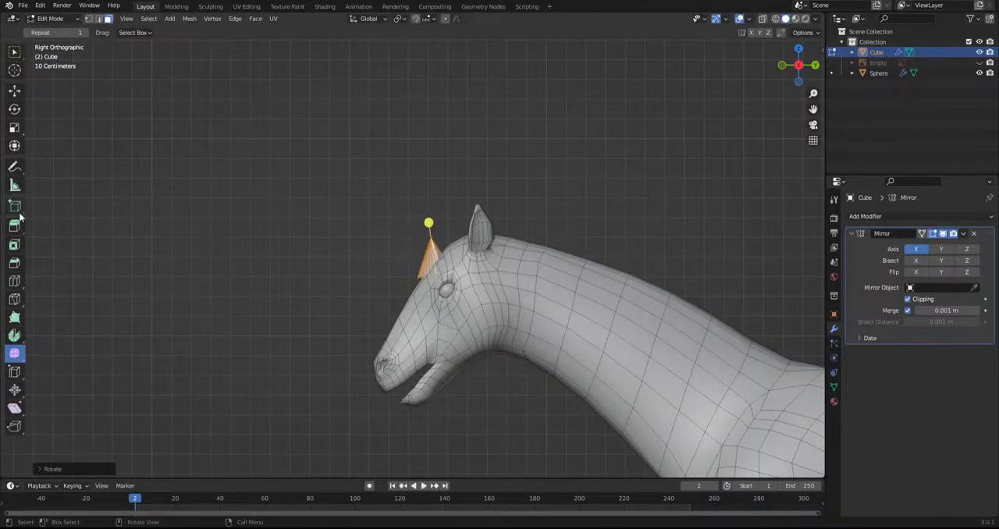
Stretch the cone vertically into a long horn with the Scale tool and tilt it forward over the muzzle
{"action": "left_click", "coordinate": [14, 130]}
{"action": "left_click_drag", "start_coordinate": [439, 232], "coordinate": [435, 169]}
{"action": "key", "text": "ctrl+z"}
{"action": "left_click_drag", "start_coordinate": [436, 232], "coordinate": [434, 27]}
{"action": "key", "text": "r"}
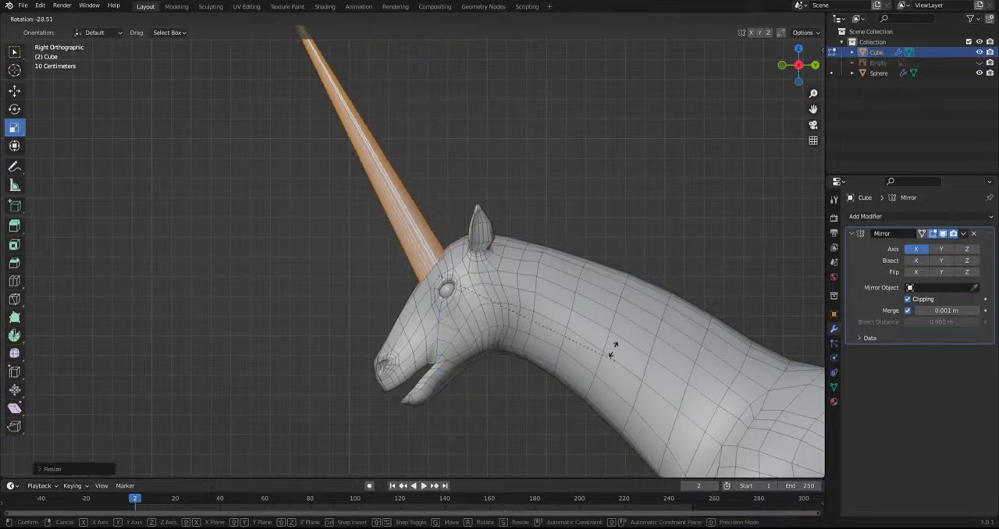
{"action": "left_click", "coordinate": [636, 269]}
Inspect the whole creature with the long horn, hiding the viewport overlays and showing them again
{"action": "scroll", "coordinate": [468, 356], "scroll_direction": "down", "scroll_amount": 6}
{"action": "left_click", "coordinate": [466, 381]}
{"action": "scroll", "coordinate": [462, 402], "scroll_direction": "down", "scroll_amount": 4}
{"action": "middle_click_drag", "start_coordinate": [461, 406], "coordinate": [584, 392]}
{"action": "left_click", "coordinate": [739, 20]}
{"action": "scroll", "coordinate": [607, 220], "scroll_direction": "up", "scroll_amount": 3}
{"action": "middle_click_drag", "start_coordinate": [599, 250], "coordinate": [473, 237]}
{"action": "scroll", "coordinate": [473, 239], "scroll_direction": "up", "scroll_amount": 2}
{"action": "scroll", "coordinate": [474, 251], "scroll_direction": "down", "scroll_amount": 2}
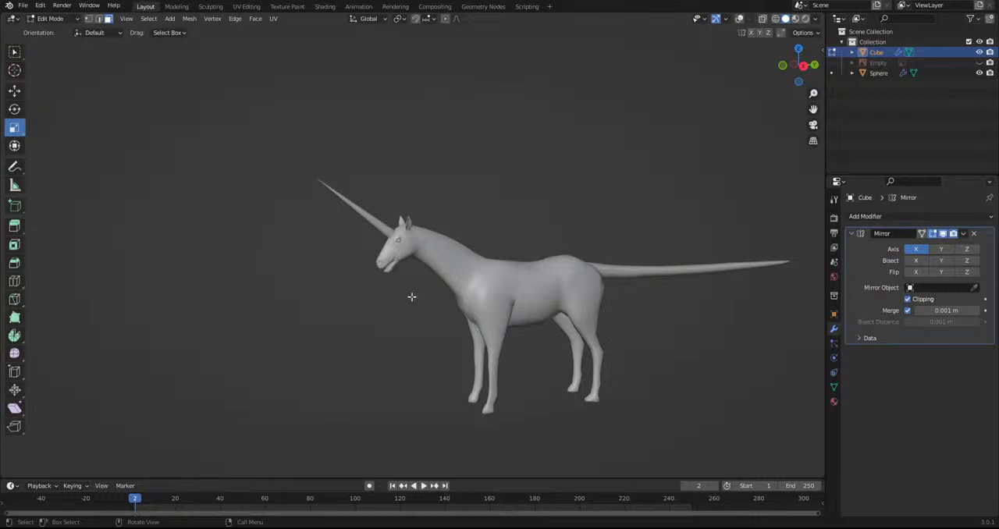
{"action": "key", "text": "KP_3"}
{"action": "scroll", "coordinate": [403, 292], "scroll_direction": "up", "scroll_amount": 3}
{"action": "left_click", "coordinate": [739, 20]}
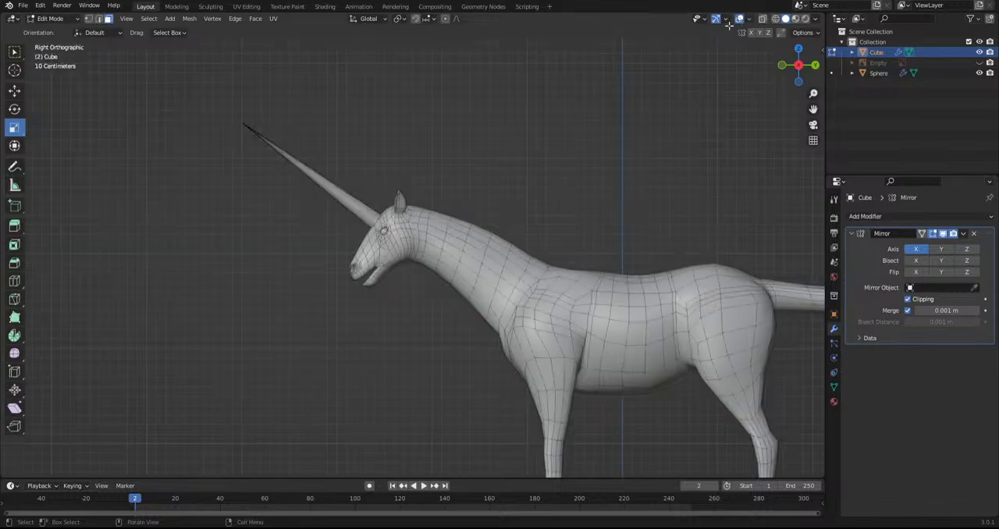
Undo the horn's stretching and tilting, and move the cone away from the head
{"action": "scroll", "coordinate": [434, 282], "scroll_direction": "up", "scroll_amount": 5}
{"action": "key", "text": "ctrl+z"}
{"action": "middle_click_drag", "start_coordinate": [431, 287], "coordinate": [569, 426], "text": "shift"}
{"action": "key", "text": "ctrl+z"}
{"action": "key", "text": "ctrl+z"}
{"action": "key", "text": "g"}
{"action": "left_click", "coordinate": [494, 373]}
Switch to edge selection and delete the cone from the mesh
{"action": "left_click", "coordinate": [100, 20]}
{"action": "middle_click_drag", "start_coordinate": [426, 271], "coordinate": [331, 263]}
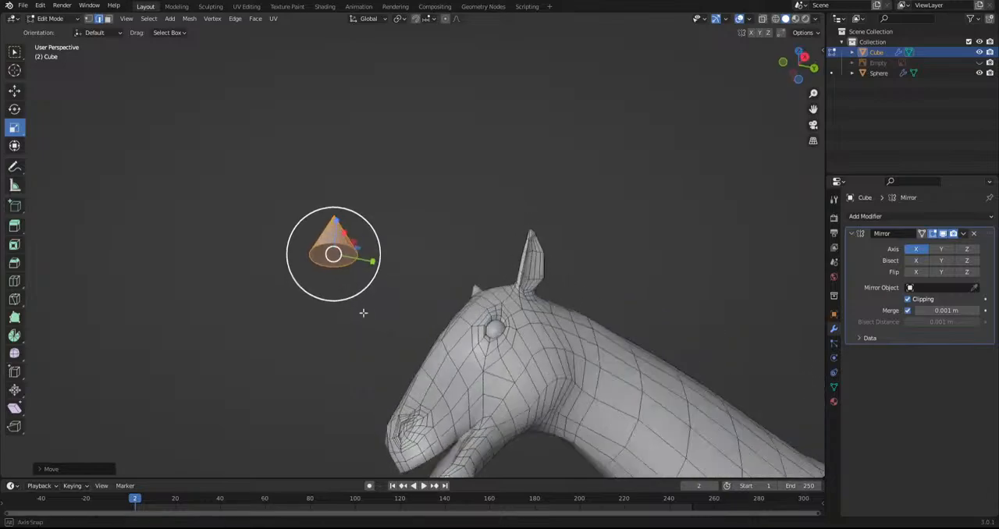
{"action": "middle_click_drag", "start_coordinate": [355, 305], "coordinate": [453, 349]}
{"action": "key", "text": "x"}
{"action": "left_click", "coordinate": [507, 250]}
Return to Object Mode, show the model sheet reference image again in side view, and select it
{"action": "left_click", "coordinate": [51, 18]}
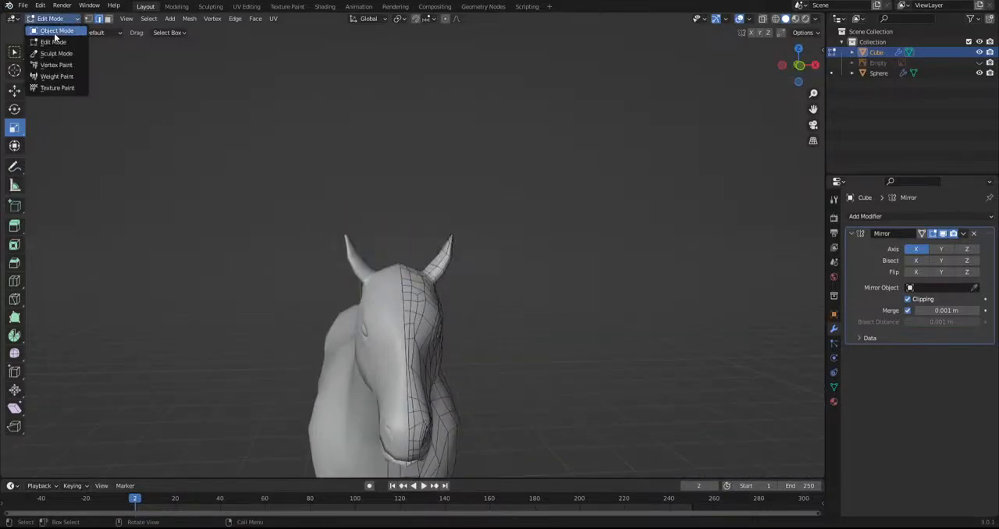
{"action": "left_click", "coordinate": [51, 30]}
{"action": "key", "text": "KP_3"}
{"action": "scroll", "coordinate": [577, 296], "scroll_direction": "down", "scroll_amount": 2}
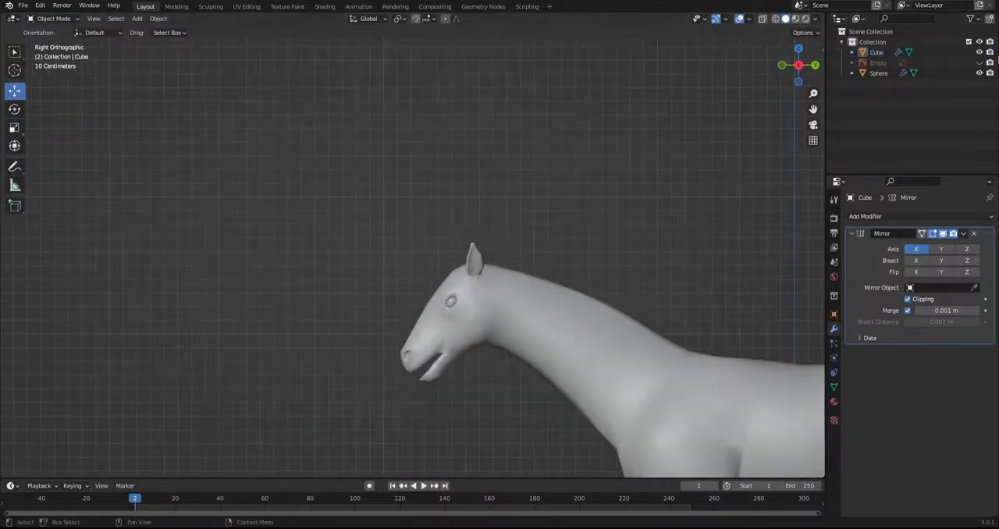
{"action": "left_click", "coordinate": [980, 62]}
{"action": "left_click", "coordinate": [343, 320]}
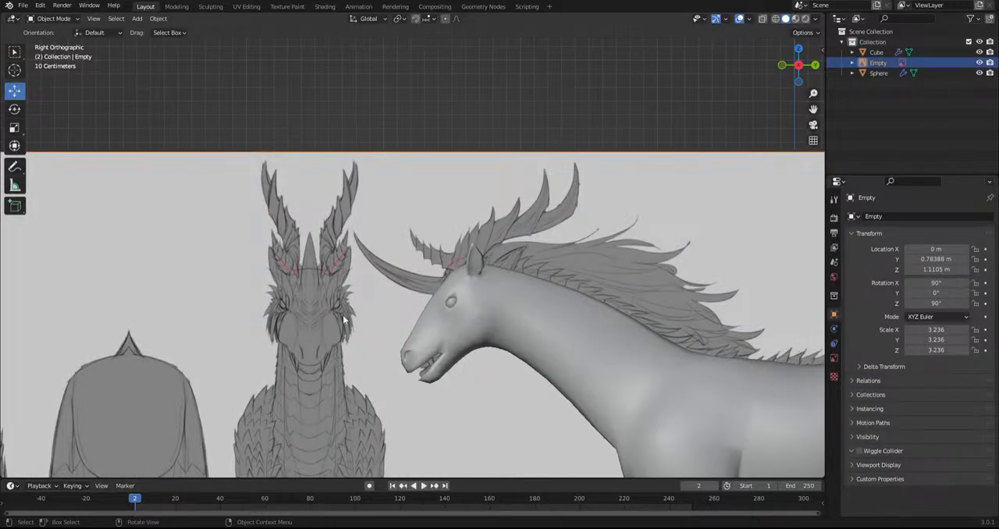
Examine the horn, antlers and mane on the model sheet against the modelled head
{"action": "key", "text": "shift+a"}
{"action": "scroll", "coordinate": [477, 324], "scroll_direction": "up", "scroll_amount": 4}
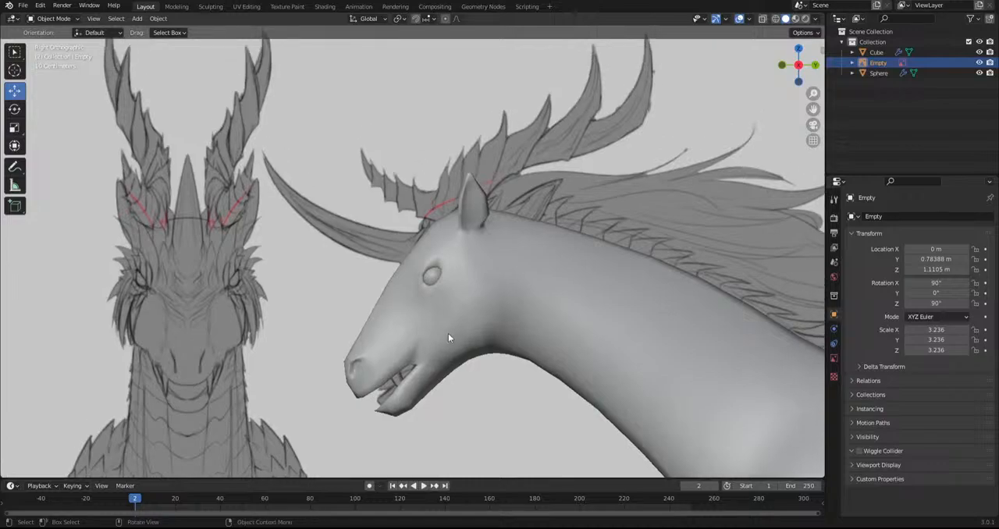
{"action": "mouse_move", "coordinate": [448, 334]}
{"action": "middle_mouse_down"}
{"action": "mouse_move", "coordinate": [529, 324]}
{"action": "mouse_move", "coordinate": [461, 340]}
{"action": "middle_mouse_up"}
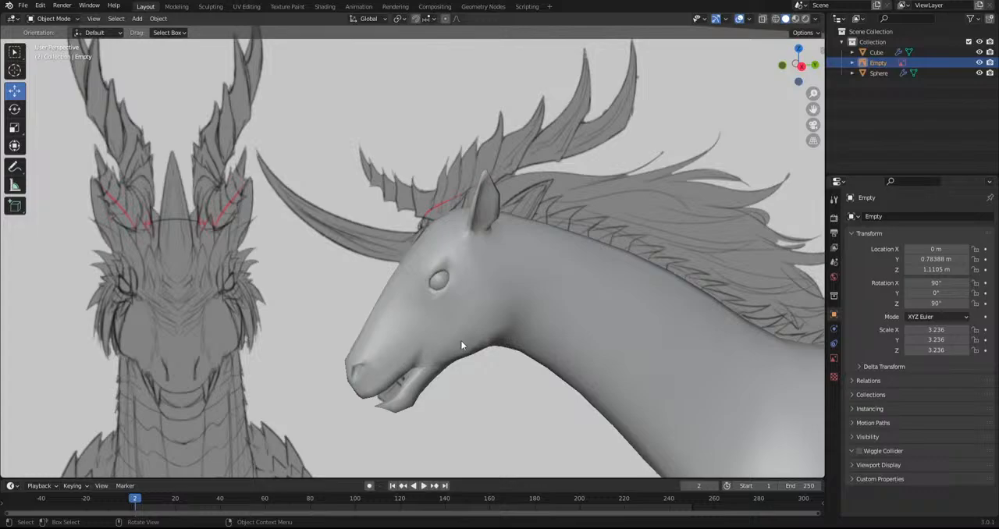
{"action": "middle_click_drag", "start_coordinate": [460, 340], "coordinate": [451, 334], "text": "alt"}
{"action": "key", "text": "shift+a"}
{"action": "scroll", "coordinate": [519, 342], "scroll_direction": "down", "scroll_amount": 7}
{"action": "scroll", "coordinate": [519, 342], "scroll_direction": "down", "scroll_amount": 5}
{"action": "middle_click_drag", "start_coordinate": [519, 341], "coordinate": [499, 337]}
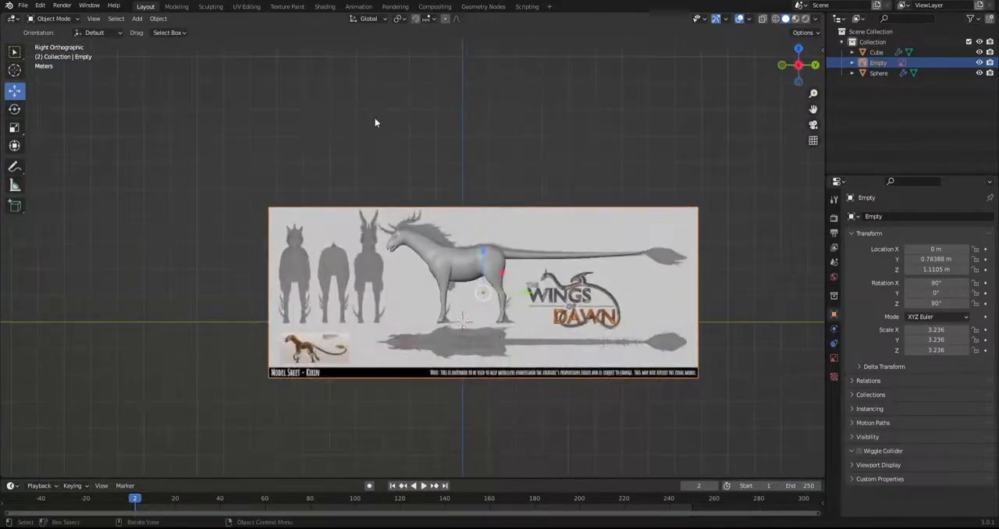
Deselect the reference, add a plane as a new mesh object, and try rotating it, undoing the rotation
{"action": "left_click", "coordinate": [375, 121]}
{"action": "scroll", "coordinate": [375, 122], "scroll_direction": "up", "scroll_amount": 5}
{"action": "key", "text": "shift+a"}
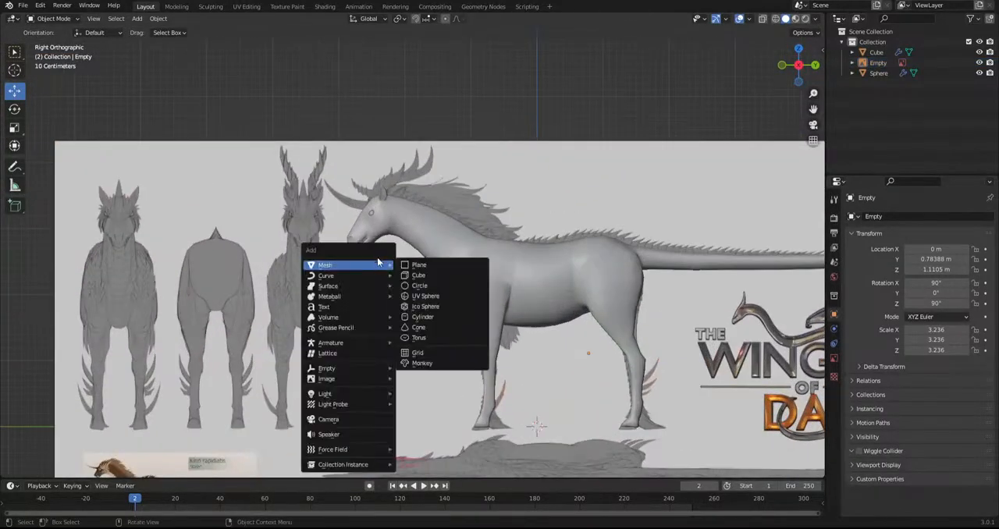
{"action": "left_click", "coordinate": [417, 265]}
{"action": "key", "text": "r"}
{"action": "key", "text": "r"}
{"action": "left_click", "coordinate": [390, 343]}
{"action": "key", "text": "ctrl+z"}
{"action": "middle_click_drag", "start_coordinate": [387, 348], "coordinate": [495, 355], "text": "alt"}
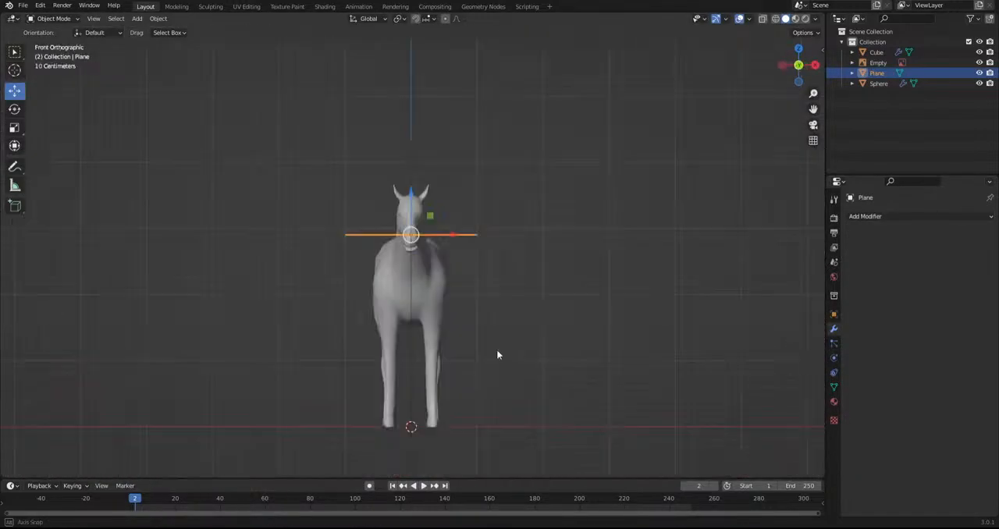
Turn the plane upright with the Rotate tool, scale it down and square it up in side view
{"action": "left_click", "coordinate": [15, 109]}
{"action": "scroll", "coordinate": [421, 234], "scroll_direction": "up", "scroll_amount": 2}
{"action": "left_click_drag", "start_coordinate": [446, 241], "coordinate": [364, 325], "text": "ctrl"}
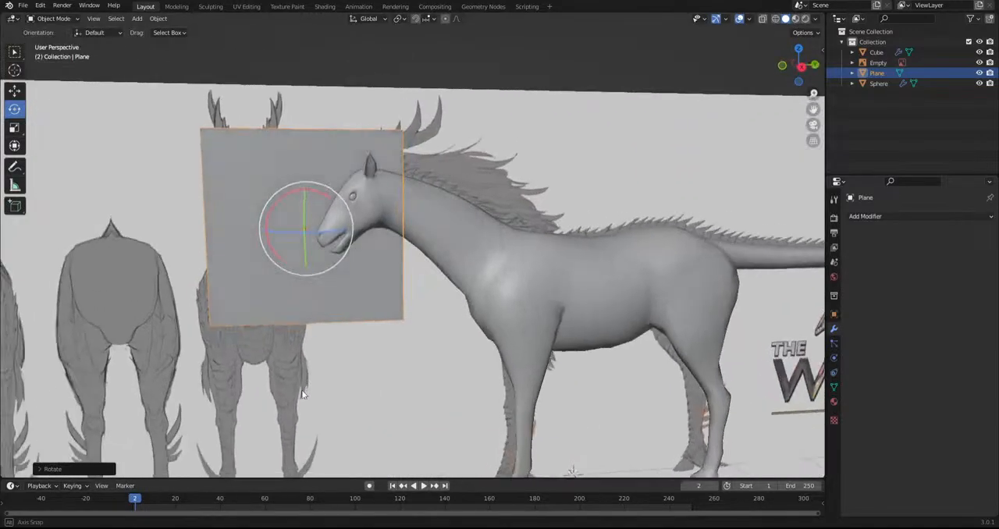
{"action": "key", "text": "KP_3"}
{"action": "key", "text": "s"}
{"action": "left_click", "coordinate": [379, 312]}
{"action": "key", "text": "r"}
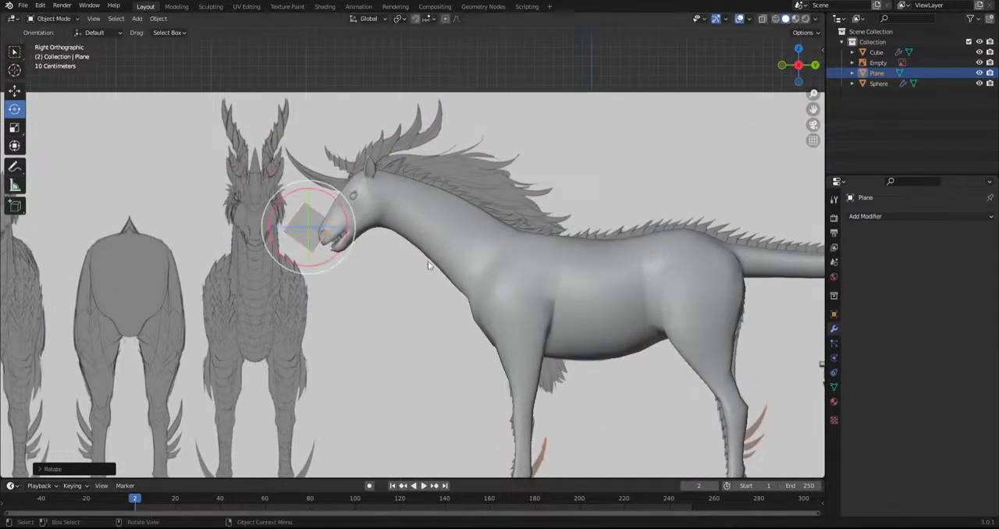
{"action": "left_click", "coordinate": [427, 264]}
Move the plane over the front-view head on the model sheet and offset it sideways along X
{"action": "scroll", "coordinate": [428, 261], "scroll_direction": "up", "scroll_amount": 3}
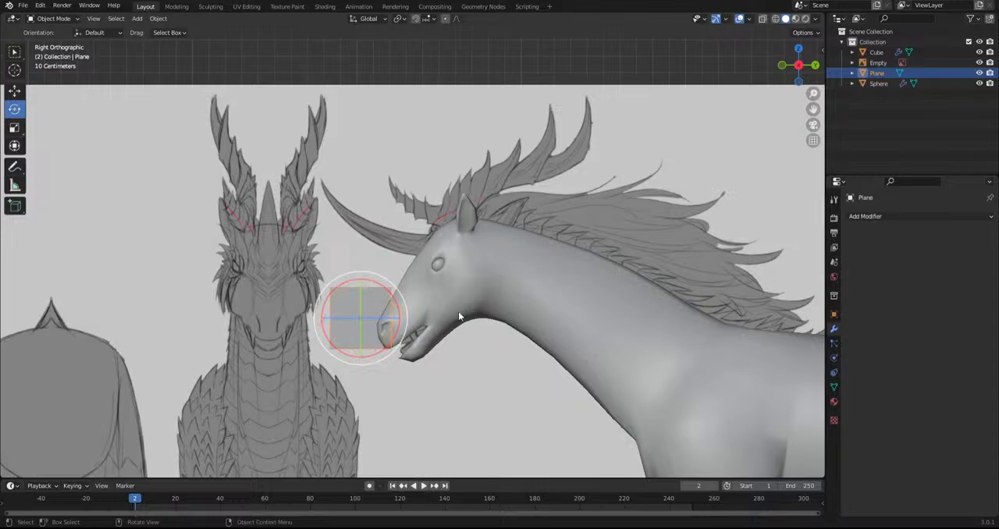
{"action": "key", "text": "g"}
{"action": "left_click", "coordinate": [401, 324]}
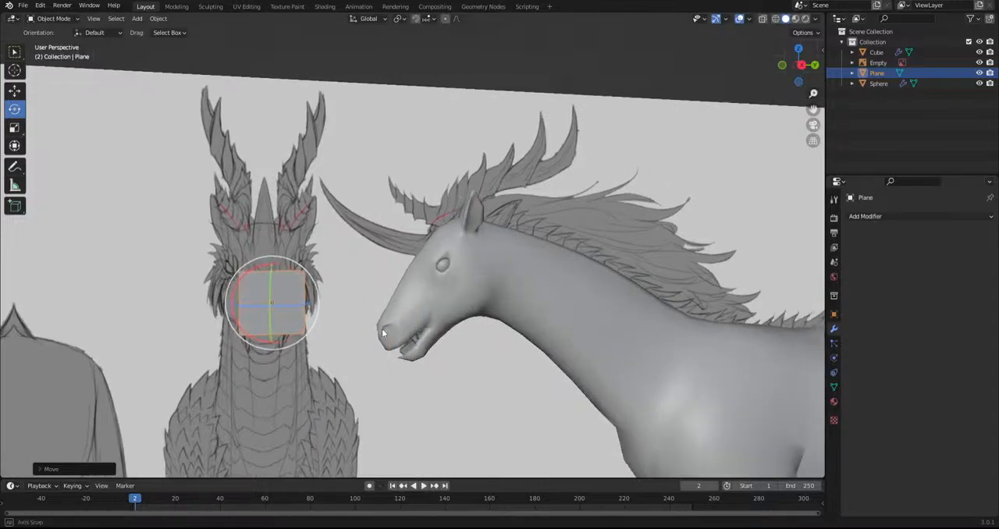
{"action": "key", "text": "KP_1"}
{"action": "key", "text": "g"}
{"action": "key", "text": "x"}
{"action": "left_click", "coordinate": [511, 329]}
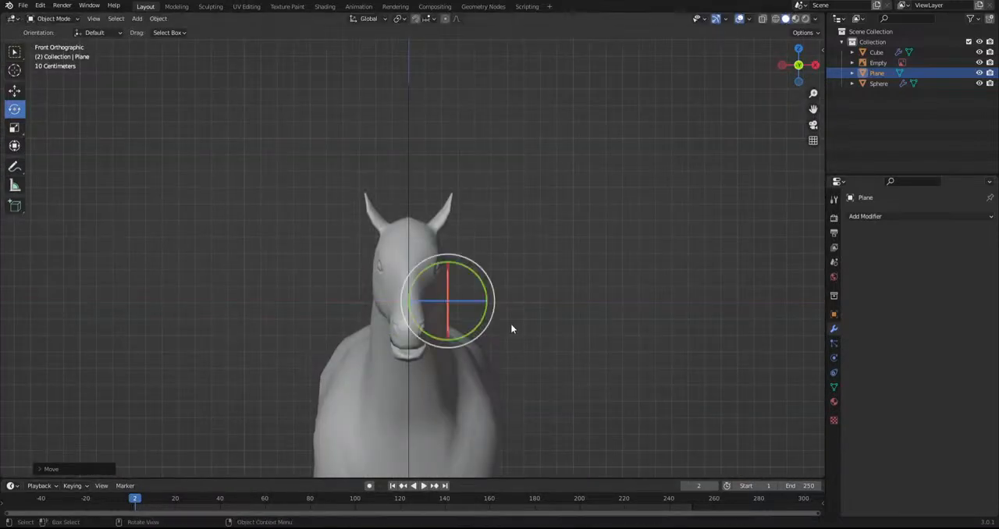
Edit the plane's mesh from below, shorten it along Y and extrude its lower end vertices inward to form a half-hexagon outline
{"action": "left_click", "coordinate": [70, 22]}
{"action": "left_click", "coordinate": [50, 38]}
{"action": "key", "text": "ctrl+KP_7"}
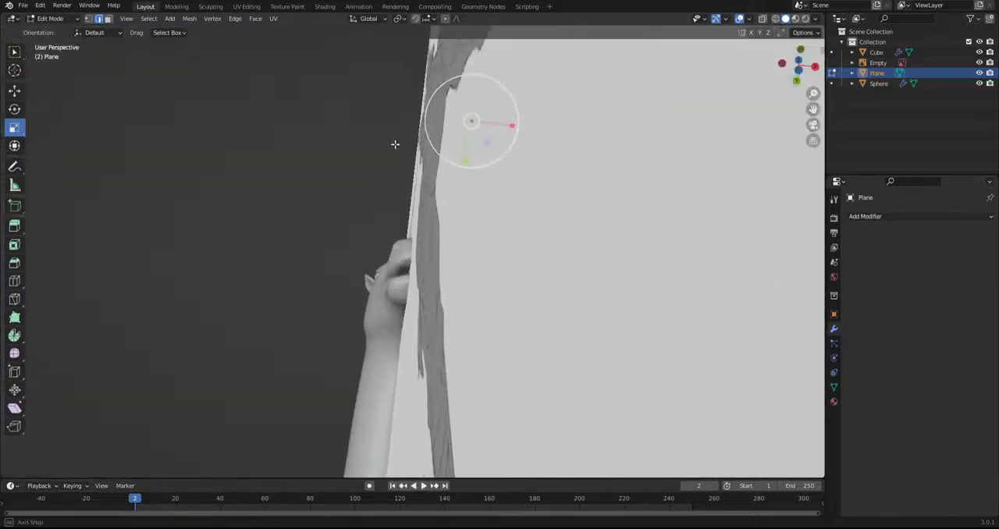
{"action": "middle_click_drag", "start_coordinate": [415, 126], "coordinate": [414, 249], "text": "shift"}
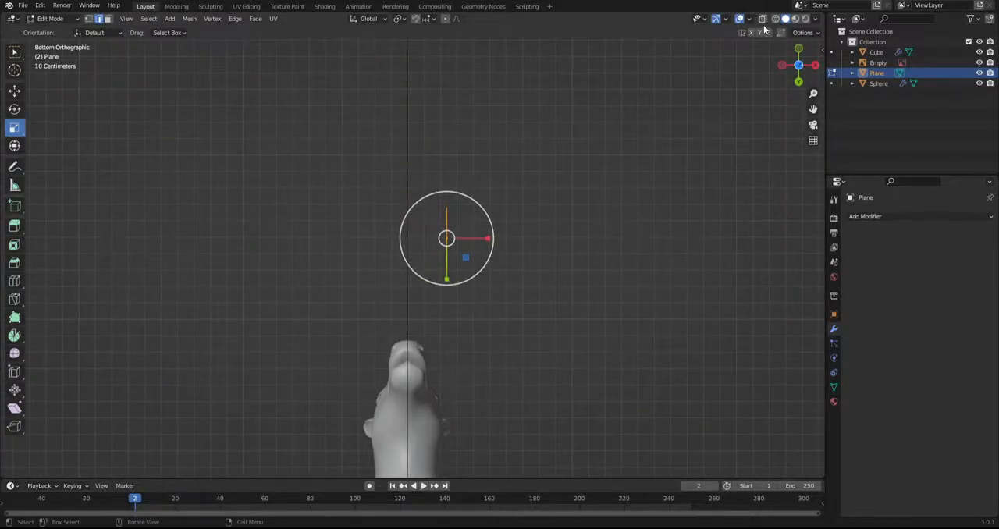
{"action": "scroll", "coordinate": [564, 203], "scroll_direction": "up", "scroll_amount": 4}
{"action": "left_click", "coordinate": [88, 18]}
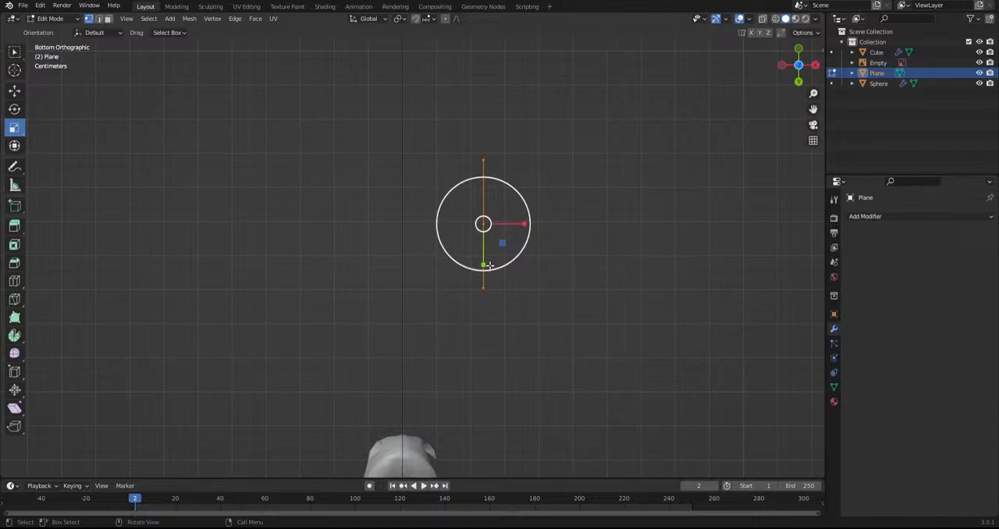
{"action": "left_click_drag", "start_coordinate": [483, 265], "coordinate": [487, 240]}
{"action": "left_click", "coordinate": [484, 199]}
{"action": "key", "text": "e"}
{"action": "left_click", "coordinate": [470, 198]}
{"action": "key", "text": "g"}
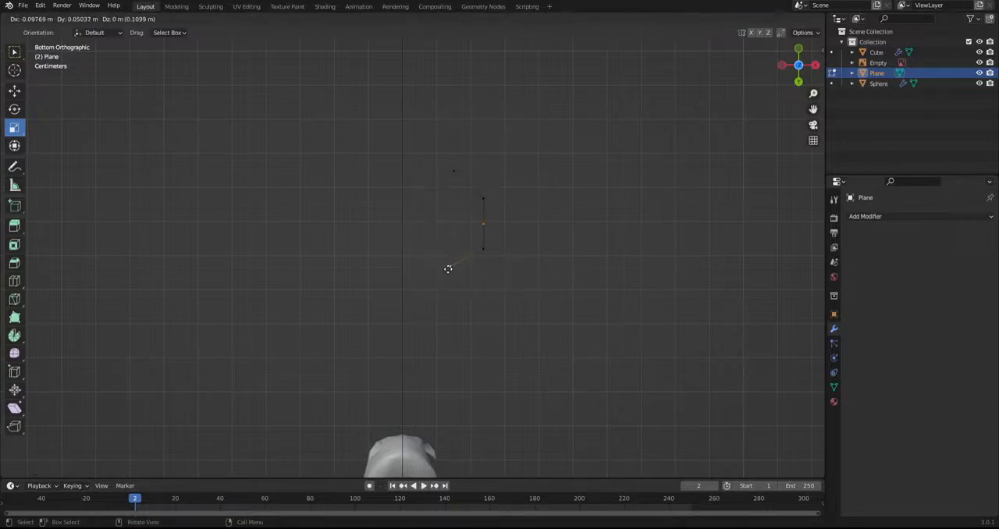
{"action": "left_click", "coordinate": [451, 271]}
Move the whole outline toward the centre line and add an X-axis Mirror modifier with clipping, using the Cube body as mirror object
{"action": "key", "text": "a"}
{"action": "key", "text": "g"}
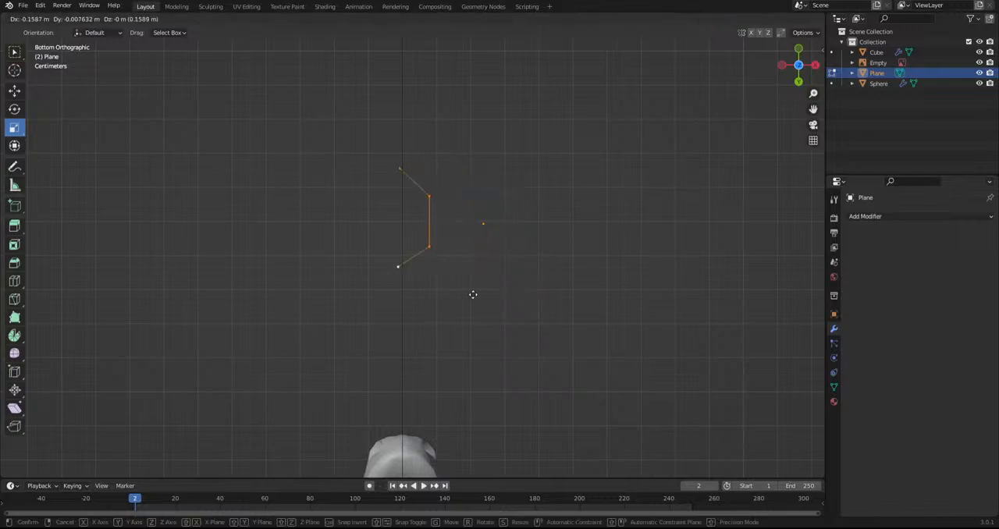
{"action": "left_click", "coordinate": [485, 292]}
{"action": "left_click", "coordinate": [888, 216]}
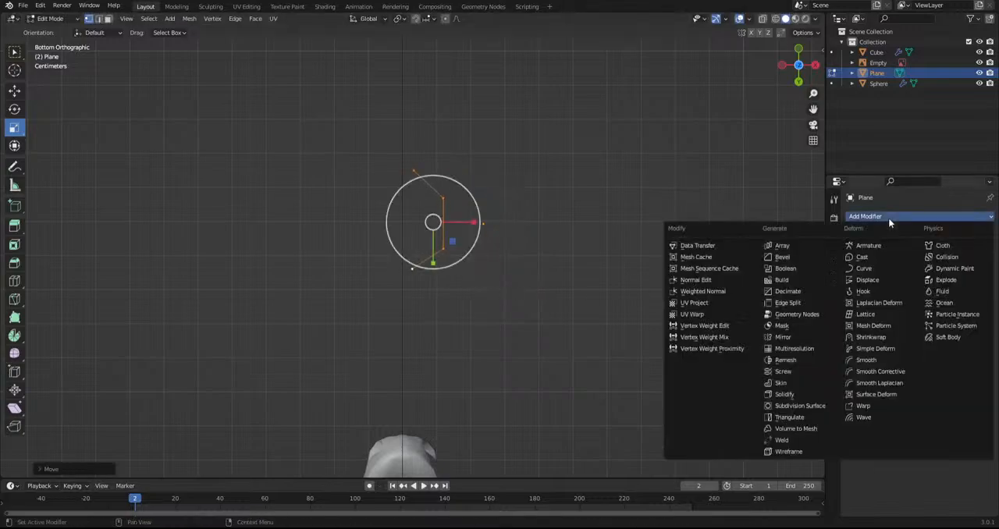
{"action": "left_click", "coordinate": [784, 337]}
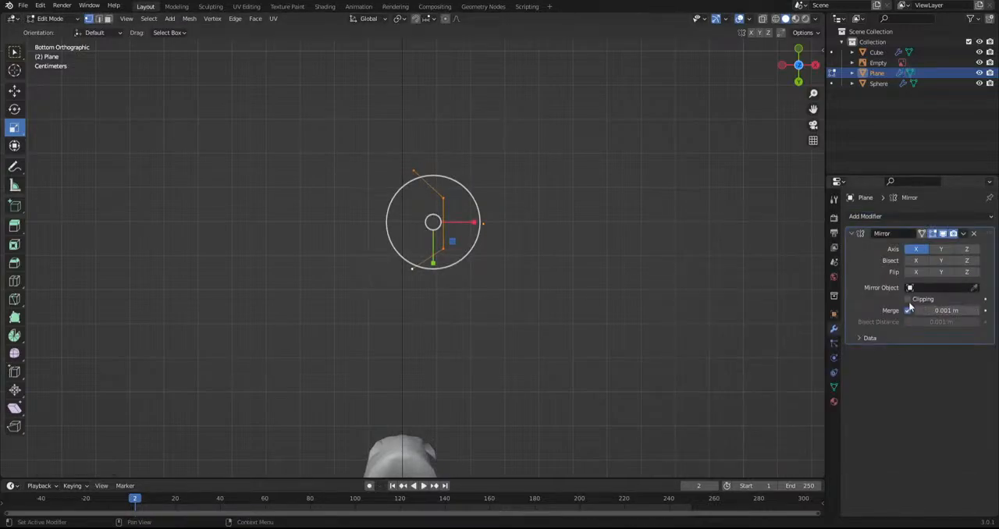
{"action": "left_click", "coordinate": [973, 287]}
{"action": "left_click", "coordinate": [425, 450]}
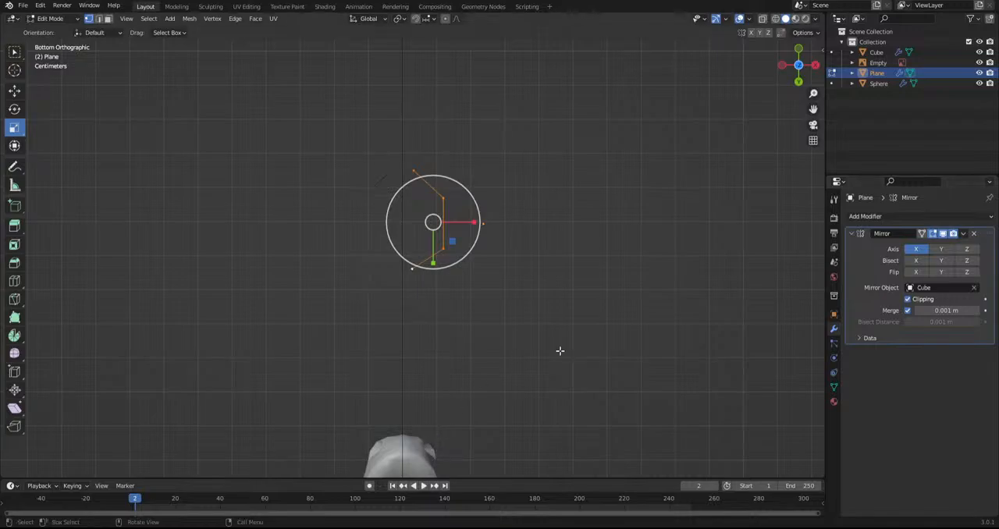
Reposition the outline so its open end vertices meet the mirror centre line
{"action": "middle_click_drag", "start_coordinate": [562, 349], "coordinate": [536, 301]}
{"action": "key", "text": "g"}
{"action": "left_click", "coordinate": [529, 315]}
{"action": "key", "text": "g"}
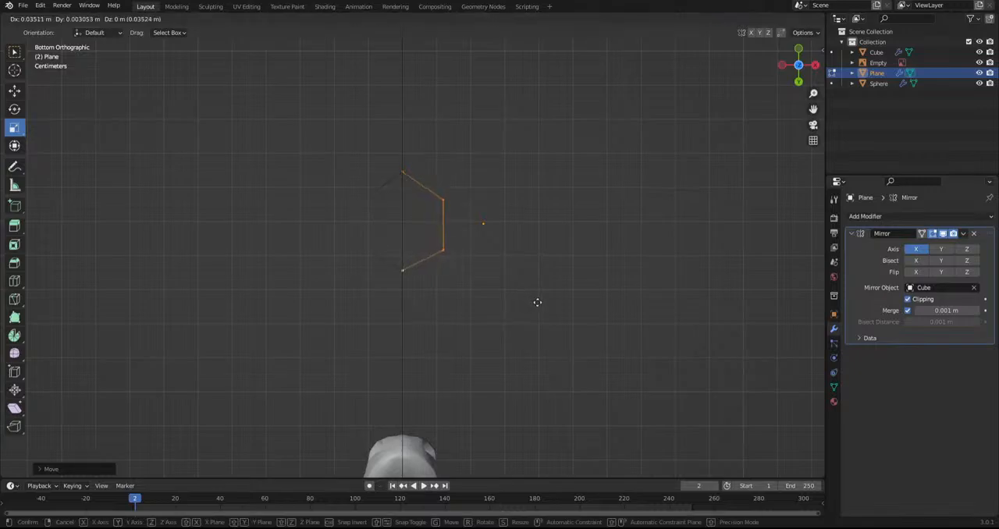
{"action": "left_click", "coordinate": [539, 305]}
Extrude the plane's upper corner vertices to the centre line in top view to match the lower half-hexagon
{"action": "middle_click_drag", "start_coordinate": [479, 252], "coordinate": [403, 356]}
{"action": "left_click", "coordinate": [411, 283]}
{"action": "middle_click_drag", "start_coordinate": [409, 285], "coordinate": [343, 413]}
{"action": "key", "text": "r"}
{"action": "left_click", "coordinate": [326, 363]}
{"action": "key", "text": "e"}
{"action": "left_click", "coordinate": [405, 320]}
{"action": "left_click", "coordinate": [416, 285]}
{"action": "key", "text": "e"}
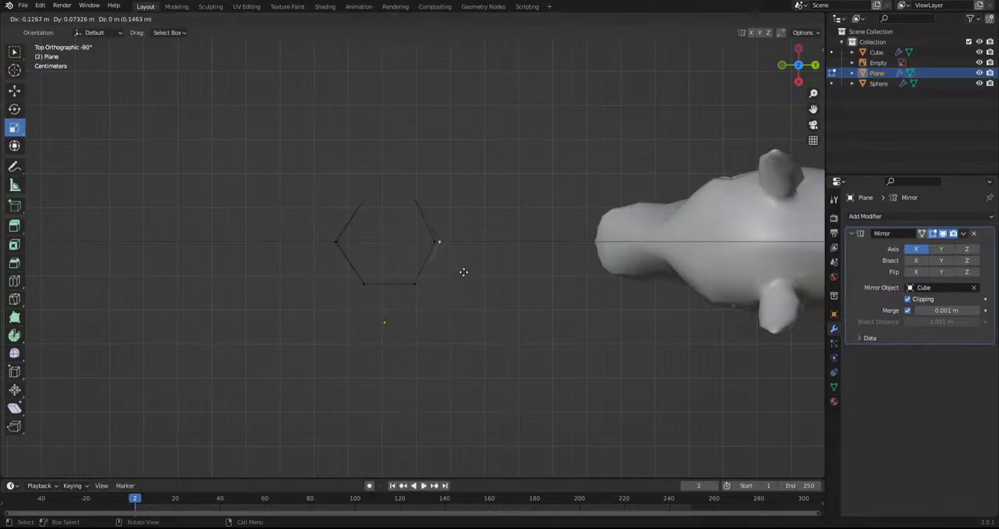
{"action": "left_click", "coordinate": [461, 267]}
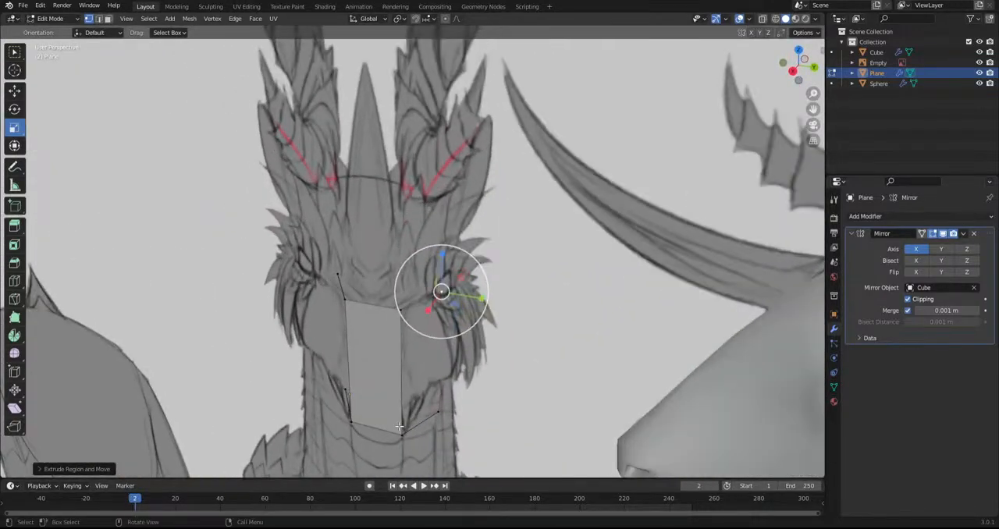
Fill the open sides between the upper and lower outlines to complete the hexagonal section
{"action": "left_click", "coordinate": [399, 309], "text": "shift"}
{"action": "key", "text": "f"}
{"action": "middle_click_drag", "start_coordinate": [397, 309], "coordinate": [470, 312]}
{"action": "left_click", "coordinate": [381, 471]}
{"action": "left_click", "coordinate": [387, 313], "text": "shift"}
{"action": "mouse_move", "coordinate": [386, 313]}
{"action": "middle_mouse_down"}
{"action": "mouse_move", "coordinate": [418, 311]}
{"action": "mouse_move", "coordinate": [399, 327]}
{"action": "middle_mouse_up"}
Select the entire hexagonal section and, in side view, scale, rotate and move it onto the forehead at the sketched horn's base
{"action": "key", "text": "a"}
{"action": "key", "text": "KP_3"}
{"action": "key", "text": "s"}
{"action": "left_click", "coordinate": [474, 371]}
{"action": "key", "text": "r"}
{"action": "left_click", "coordinate": [471, 270]}
{"action": "key", "text": "g"}
{"action": "left_click", "coordinate": [777, 263]}
Refine the section's angle, size and position so it lines up with the base of the sketched horn
{"action": "key", "text": "r"}
{"action": "left_click", "coordinate": [738, 250]}
{"action": "key", "text": "s"}
{"action": "left_click", "coordinate": [708, 250]}
{"action": "key", "text": "g"}
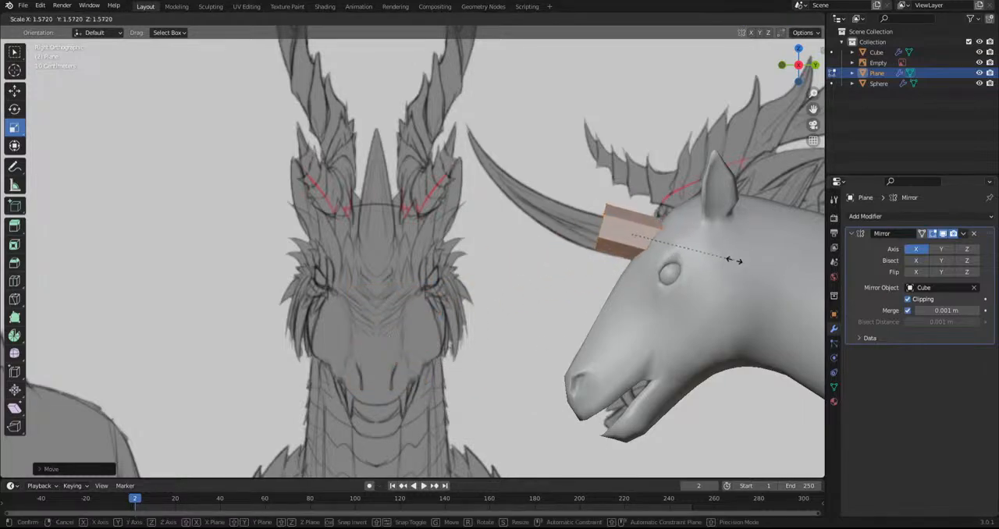
{"action": "left_click", "coordinate": [714, 264]}
{"action": "key", "text": "r"}
{"action": "left_click", "coordinate": [723, 268]}
{"action": "key", "text": "g"}
{"action": "left_click", "coordinate": [721, 271]}
Shift the horn section sideways in front view so its two mirrored halves meet at the head's centre line
{"action": "middle_click_drag", "start_coordinate": [540, 294], "coordinate": [604, 346]}
{"action": "key", "text": "KP_1"}
{"action": "key", "text": "g"}
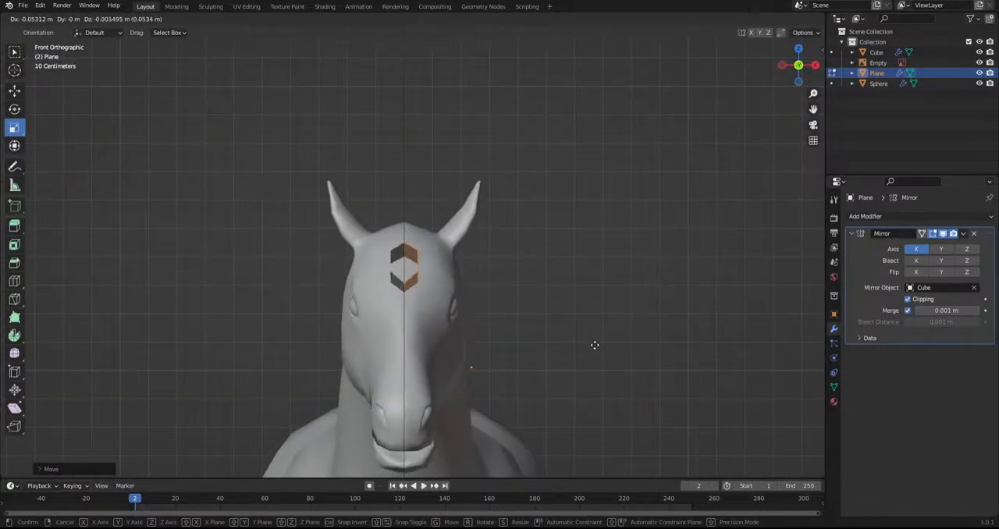
{"action": "left_click", "coordinate": [597, 344]}
{"action": "key", "text": "KP_3"}
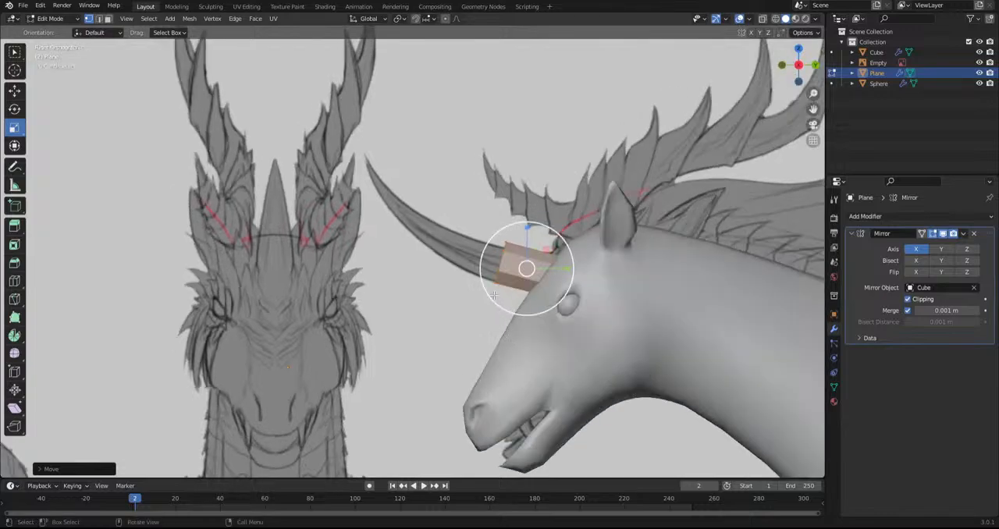
Select the section's front edge loop in side view, then move and scale it to fit the sketched horn outline
{"action": "middle_click_drag", "start_coordinate": [538, 269], "coordinate": [460, 287], "text": "shift"}
{"action": "scroll", "coordinate": [461, 288], "scroll_direction": "up", "scroll_amount": 2}
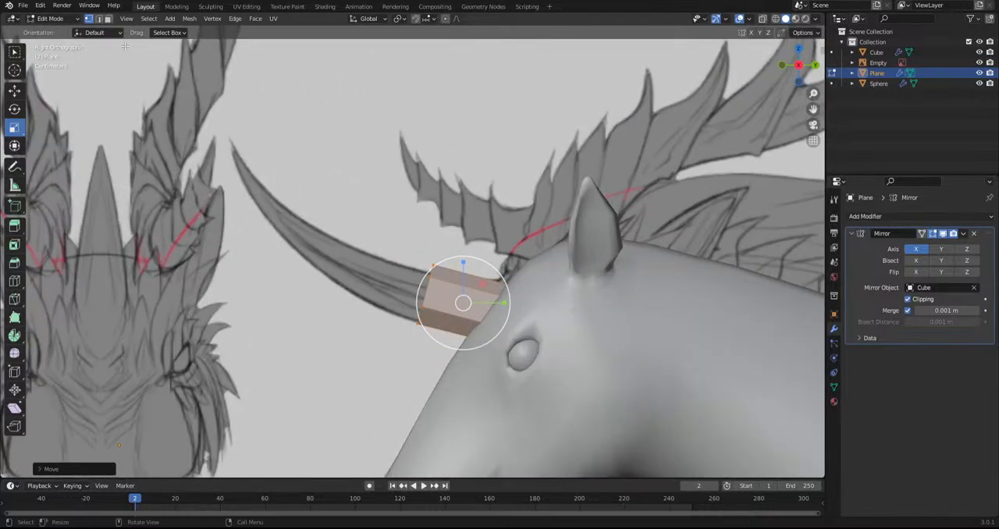
{"action": "left_click", "coordinate": [315, 217]}
{"action": "left_click", "coordinate": [99, 19]}
{"action": "left_click", "coordinate": [424, 289]}
{"action": "key", "text": "g"}
{"action": "left_click", "coordinate": [625, 357]}
{"action": "key", "text": "s"}
{"action": "left_click", "coordinate": [713, 356]}
Extrude the front edge loop forward along the sketched horn, then rotate, scale and position the new end to fit the outline
{"action": "key", "text": "e"}
{"action": "left_click", "coordinate": [611, 332]}
{"action": "key", "text": "r"}
{"action": "left_click", "coordinate": [509, 372]}
{"action": "key", "text": "s"}
{"action": "left_click", "coordinate": [477, 352]}
{"action": "key", "text": "g"}
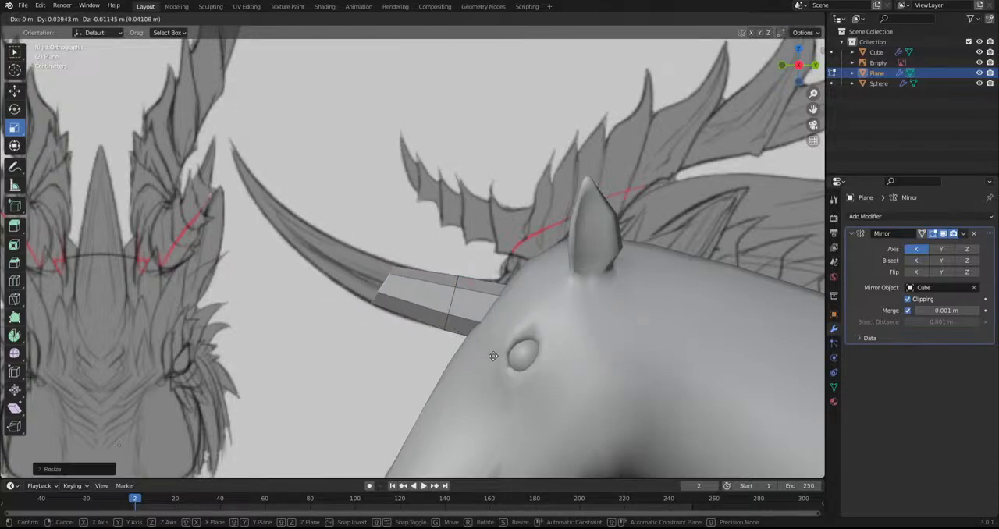
{"action": "left_click", "coordinate": [495, 353]}
{"action": "key", "text": "s"}
{"action": "left_click", "coordinate": [500, 352]}
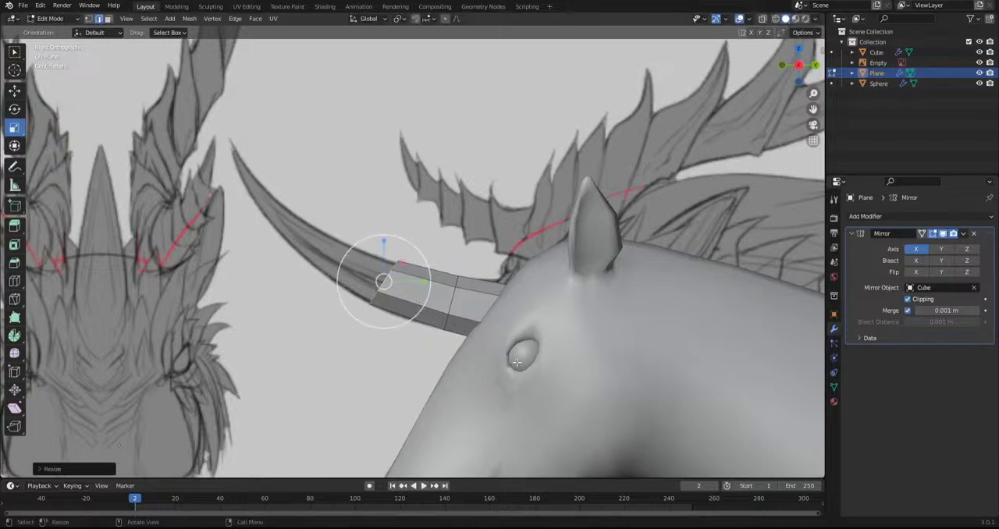
Extrude another horn segment along the curve, narrowing and rotating its end to match the sketch
{"action": "key", "text": "e"}
{"action": "left_click", "coordinate": [494, 322]}
{"action": "key", "text": "s"}
{"action": "left_click", "coordinate": [457, 298]}
{"action": "key", "text": "r"}
{"action": "left_click", "coordinate": [455, 294]}
Extrude the horn's upper segment and tip, tapering and angling the end, and merge the final loop into a point
{"action": "key", "text": "e"}
{"action": "left_click", "coordinate": [394, 243]}
{"action": "key", "text": "s"}
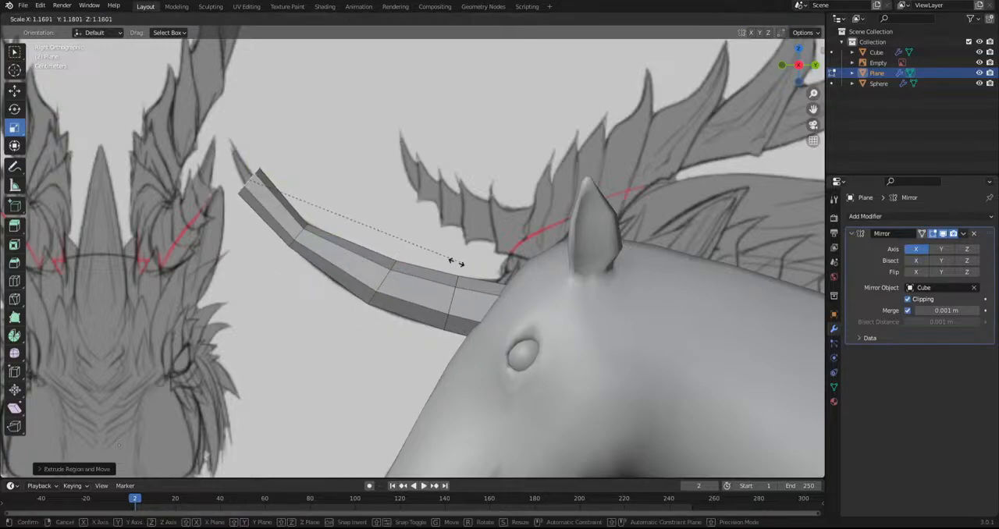
{"action": "left_click", "coordinate": [366, 254]}
{"action": "key", "text": "r"}
{"action": "left_click", "coordinate": [333, 287]}
{"action": "key", "text": "e"}
{"action": "left_click", "coordinate": [237, 117]}
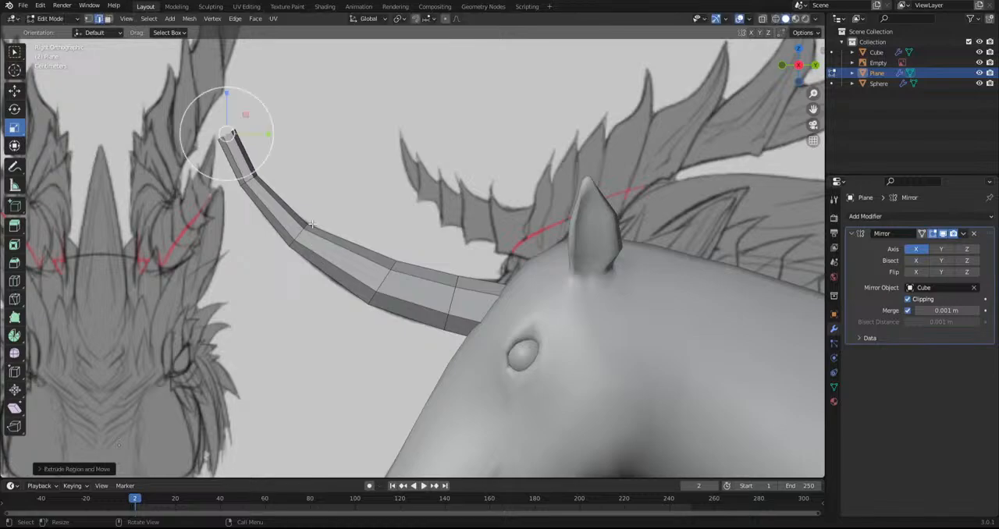
{"action": "key", "text": "alt+m"}
{"action": "left_click", "coordinate": [270, 161]}
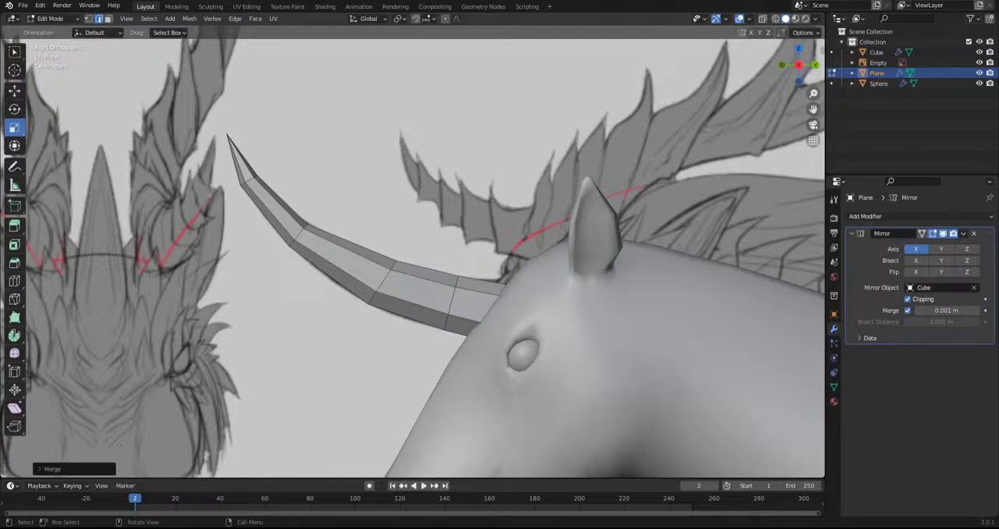
Move the horn's tip vertex onto the mirror centre line in top view
{"action": "scroll", "coordinate": [499, 277], "scroll_direction": "down", "scroll_amount": 2}
{"action": "middle_click_drag", "start_coordinate": [312, 270], "coordinate": [339, 400], "text": "shift"}
{"action": "scroll", "coordinate": [303, 291], "scroll_direction": "down", "scroll_amount": 6}
{"action": "scroll", "coordinate": [366, 379], "scroll_direction": "up", "scroll_amount": 5}
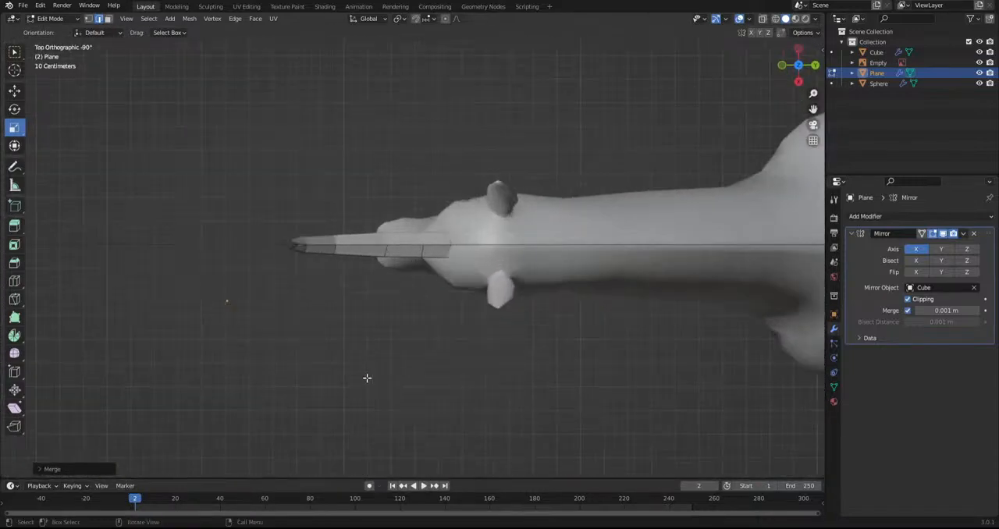
{"action": "left_click", "coordinate": [89, 18]}
{"action": "left_click", "coordinate": [359, 245]}
{"action": "key", "text": "g"}
{"action": "left_click", "coordinate": [366, 278]}
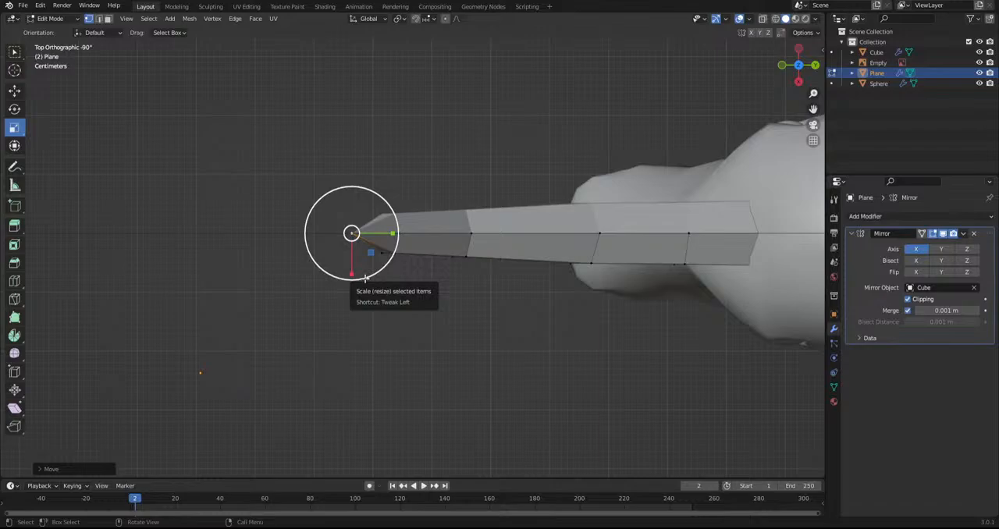
Add loop cuts to the horn's long segments and smooth all of its vertices
{"action": "middle_click_drag", "start_coordinate": [469, 273], "coordinate": [376, 221]}
{"action": "left_click", "coordinate": [14, 282]}
{"action": "left_click", "coordinate": [356, 295]}
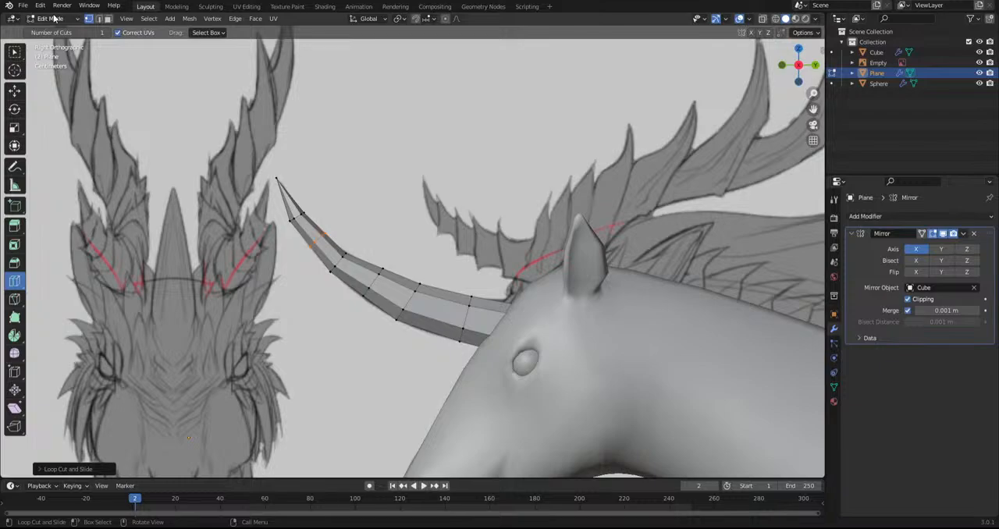
{"action": "key", "text": "a"}
{"action": "left_click", "coordinate": [16, 354]}
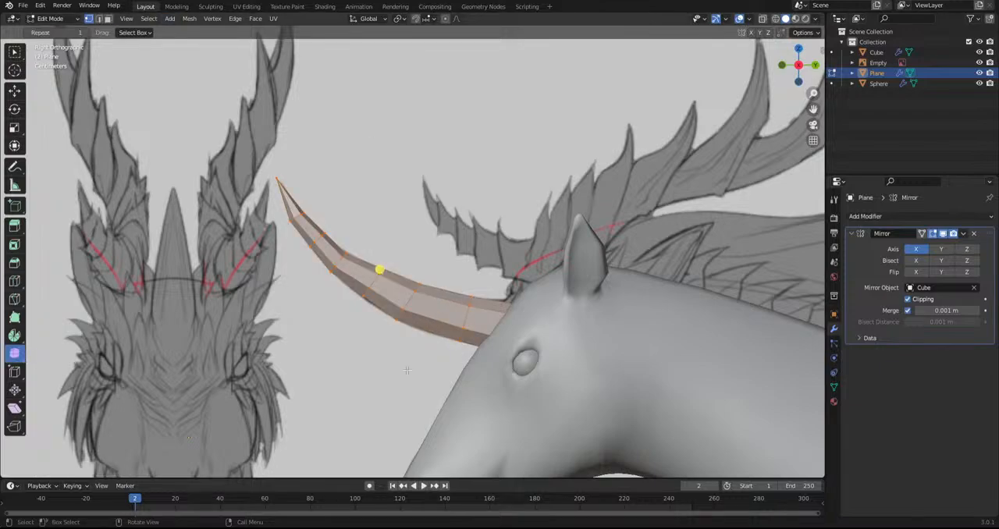
{"action": "left_click_drag", "start_coordinate": [379, 270], "coordinate": [465, 293]}
Extrude the horn's base edge loop back into the forehead, then scale and reposition it
{"action": "left_click", "coordinate": [99, 19]}
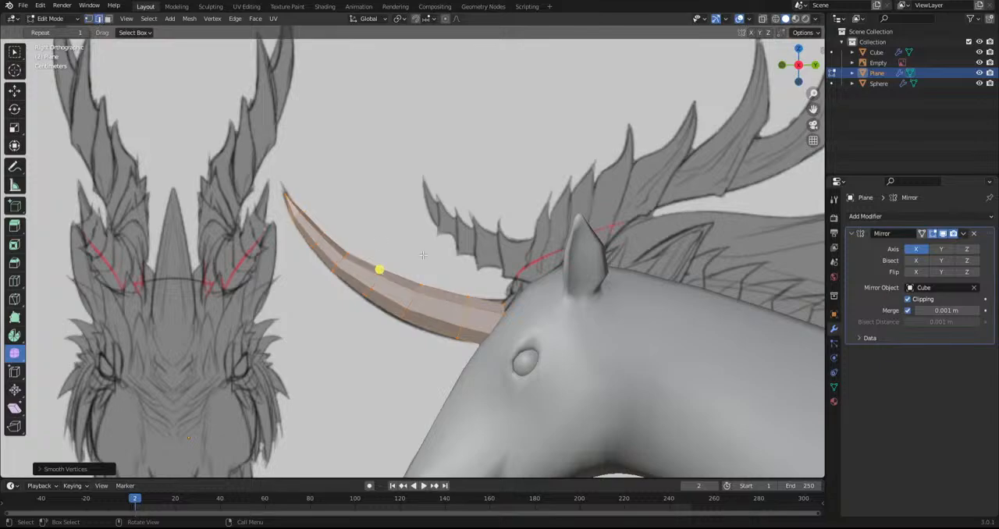
{"action": "left_click", "coordinate": [411, 251]}
{"action": "left_click", "coordinate": [505, 311], "text": "alt"}
{"action": "key", "text": "e"}
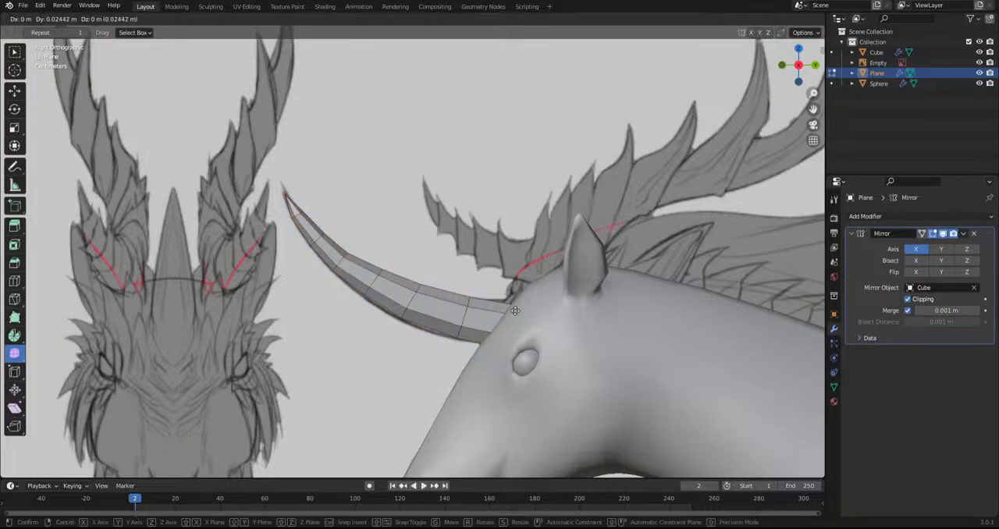
{"action": "left_click", "coordinate": [526, 327]}
{"action": "key", "text": "s"}
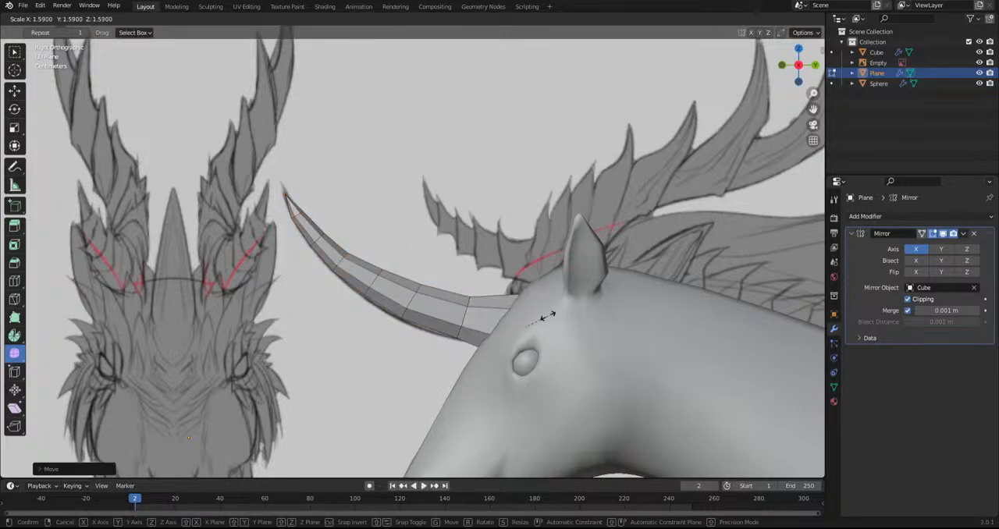
{"action": "left_click", "coordinate": [519, 323]}
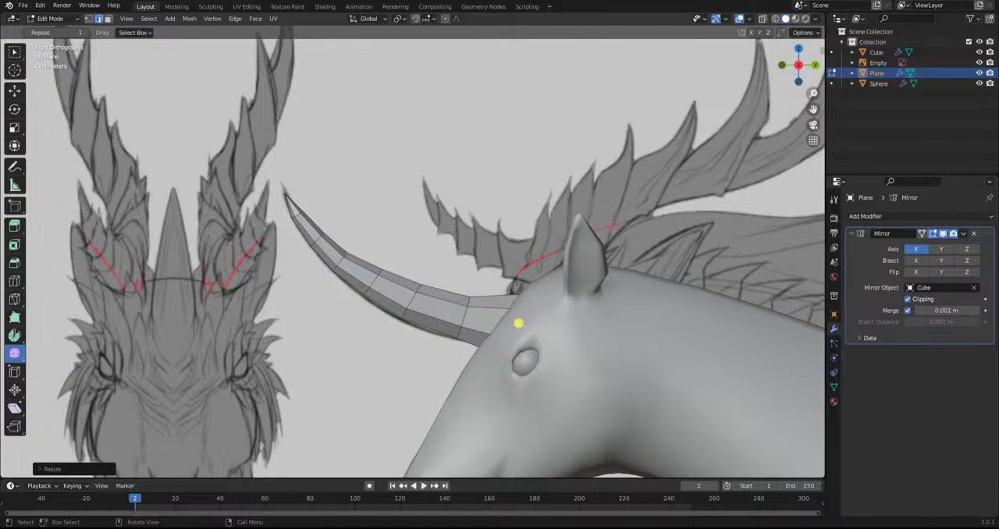
{"action": "key", "text": "g"}
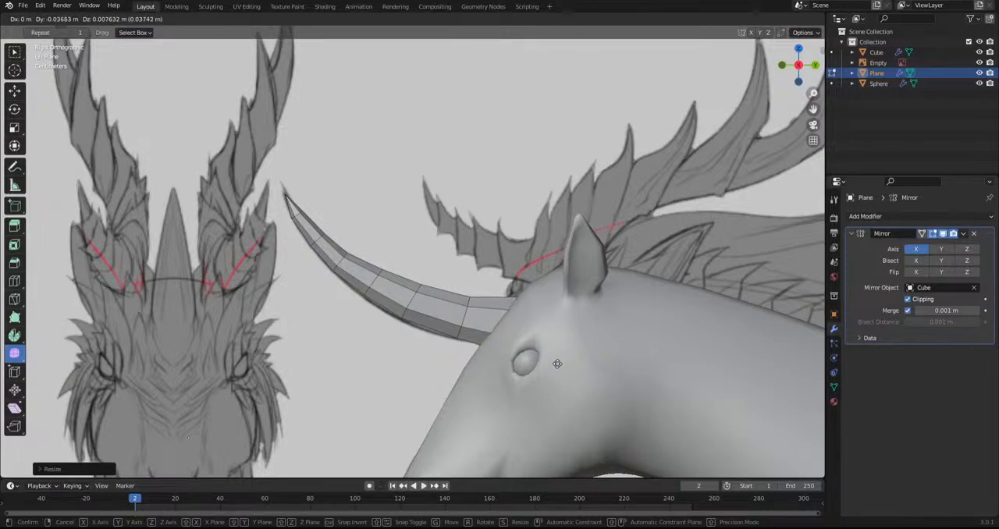
{"action": "left_click", "coordinate": [508, 323]}
Shift the whole horn in top view so its inner vertices snap to the mirror centre line
{"action": "middle_click_drag", "start_coordinate": [511, 329], "coordinate": [494, 410]}
{"action": "key", "text": "a"}
{"action": "key", "text": "g"}
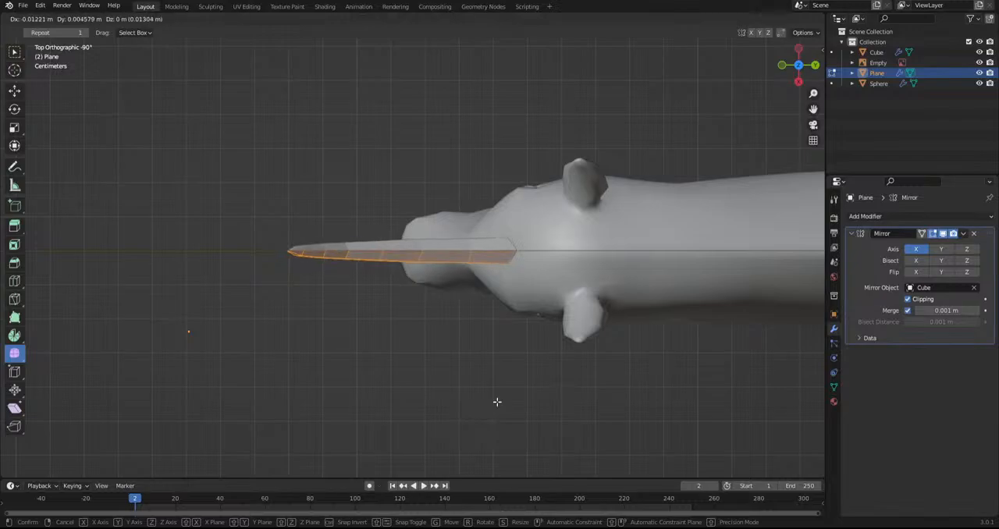
{"action": "left_click", "coordinate": [497, 402]}
{"action": "middle_click_drag", "start_coordinate": [497, 406], "coordinate": [493, 330]}
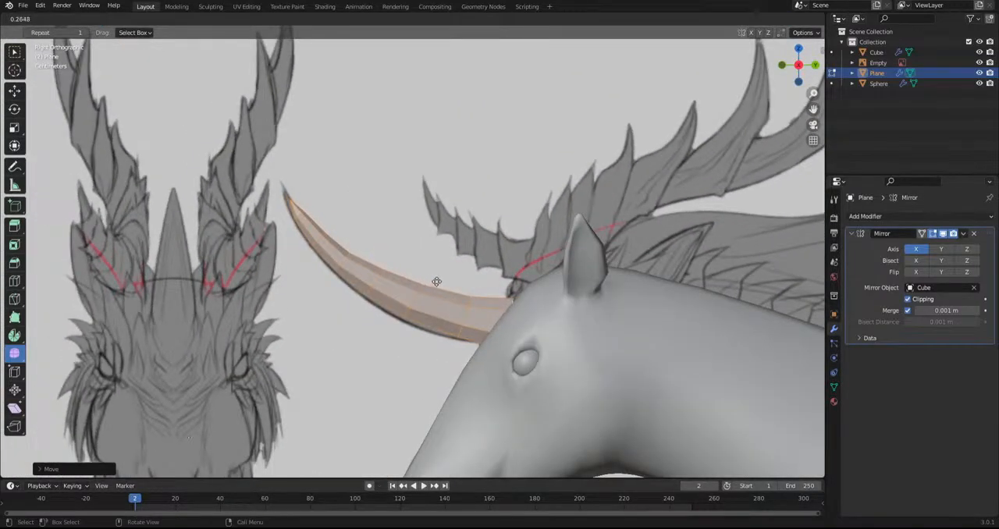
Rescale the whole horn in side view and move it to match the sketched horn
{"action": "key", "text": "s"}
{"action": "left_click", "coordinate": [650, 325]}
{"action": "key", "text": "g"}
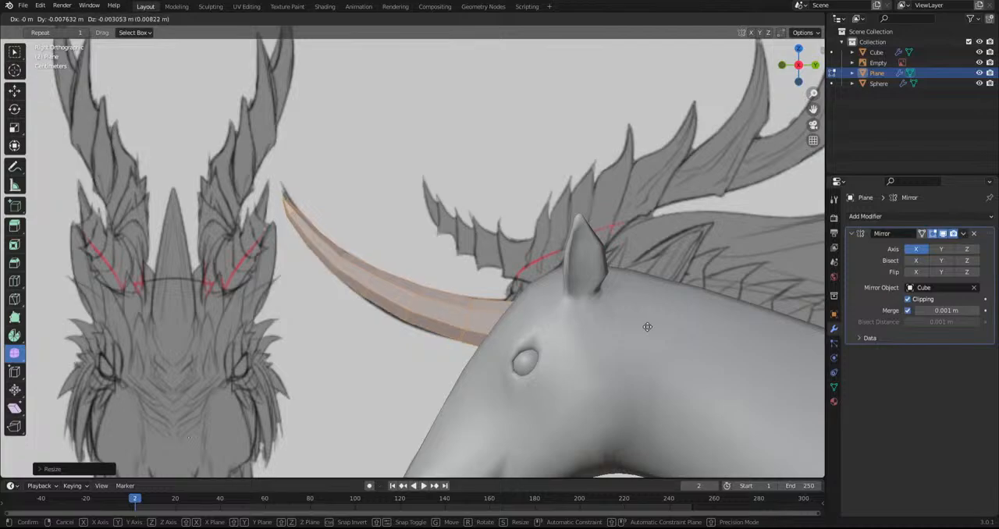
{"action": "left_click", "coordinate": [649, 326]}
Return to Object Mode, apply smooth shading to the horn and check its shape against the sketch
{"action": "left_click", "coordinate": [359, 351], "text": "alt"}
{"action": "left_click", "coordinate": [53, 19]}
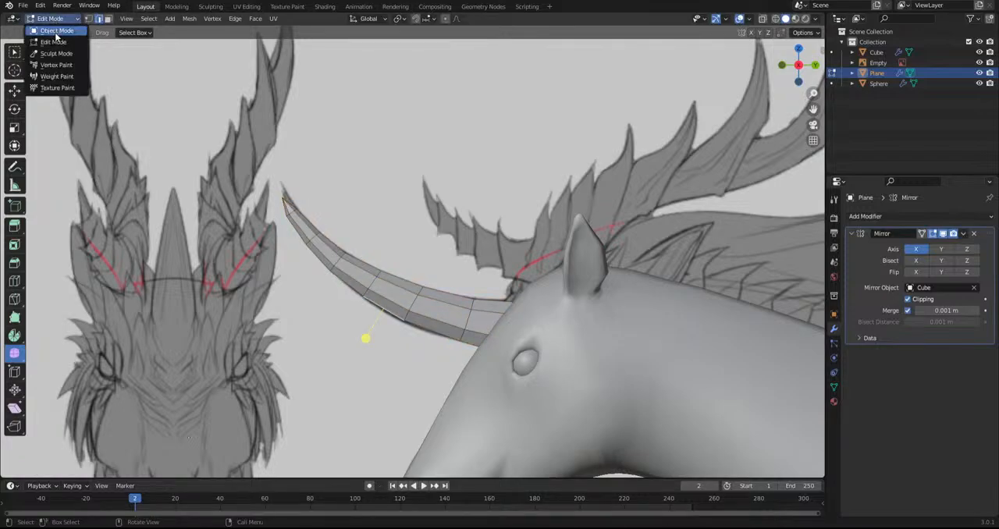
{"action": "left_click", "coordinate": [56, 30]}
{"action": "right_click", "coordinate": [363, 269]}
{"action": "left_click", "coordinate": [363, 269]}
{"action": "left_click", "coordinate": [409, 244]}
{"action": "scroll", "coordinate": [409, 244], "scroll_direction": "down", "scroll_amount": 7}
{"action": "middle_click_drag", "start_coordinate": [409, 243], "coordinate": [483, 332]}
{"action": "scroll", "coordinate": [482, 331], "scroll_direction": "up", "scroll_amount": 1, "text": "alt"}
Edit the horn's mesh in face selection, then move and rotate the selected faces to adjust how the horn follows the sketch
{"action": "scroll", "coordinate": [482, 331], "scroll_direction": "up", "scroll_amount": 5}
{"action": "left_click", "coordinate": [410, 279]}
{"action": "left_click", "coordinate": [57, 20]}
{"action": "left_click", "coordinate": [57, 42]}
{"action": "scroll", "coordinate": [290, 132], "scroll_direction": "up", "scroll_amount": 3}
{"action": "middle_click_drag", "start_coordinate": [290, 131], "coordinate": [194, 128]}
{"action": "left_click", "coordinate": [108, 18]}
{"action": "left_click", "coordinate": [364, 251]}
{"action": "left_click", "coordinate": [426, 309], "text": "ctrl"}
{"action": "middle_click_drag", "start_coordinate": [426, 309], "coordinate": [499, 316]}
{"action": "key", "text": "g"}
{"action": "left_click", "coordinate": [512, 319]}
{"action": "key", "text": "r"}
{"action": "left_click", "coordinate": [617, 343]}
{"action": "middle_click_drag", "start_coordinate": [617, 343], "coordinate": [366, 400]}
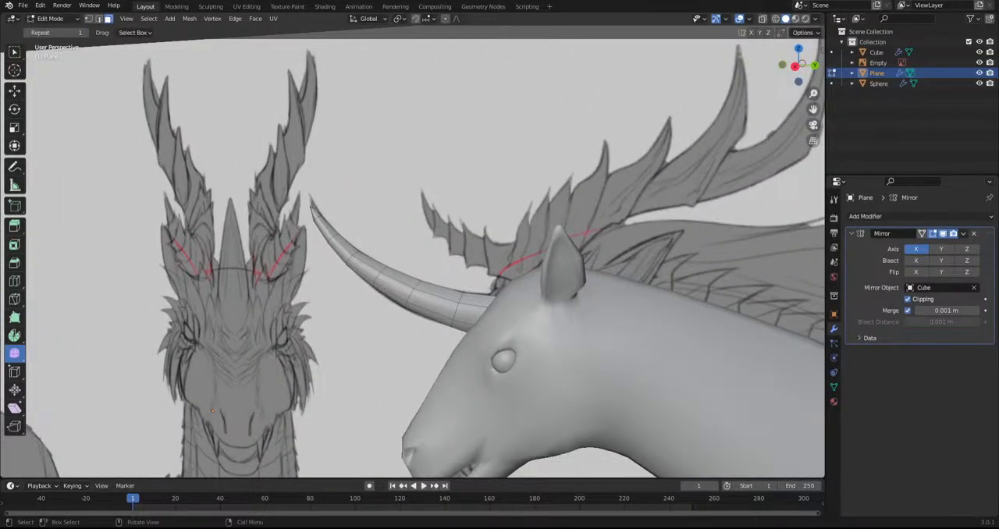
{"action": "middle_click_drag", "start_coordinate": [400, 345], "coordinate": [436, 343], "text": "alt"}
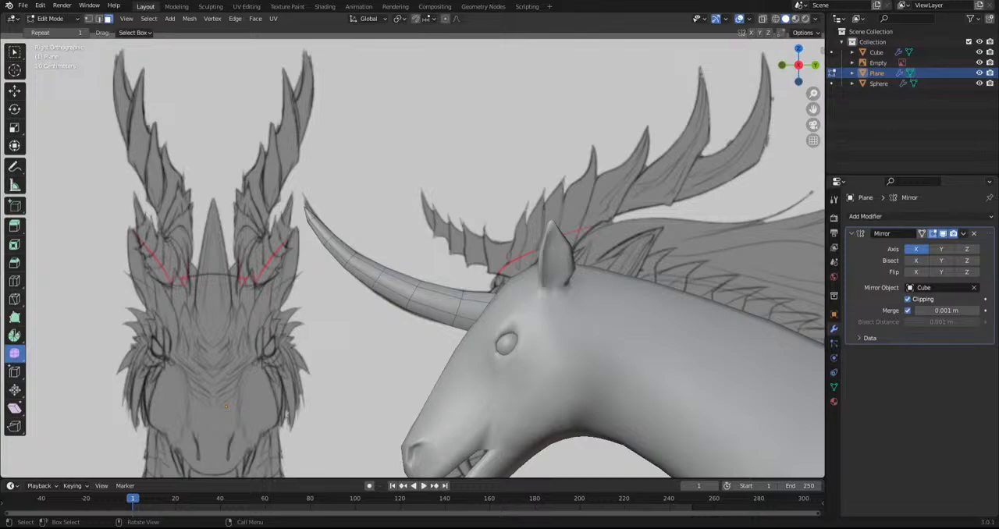
Compare the horn with the side-view sketch, then move its selected outer faces slightly
{"action": "scroll", "coordinate": [548, 339], "scroll_direction": "down", "scroll_amount": 4}
{"action": "middle_click_drag", "start_coordinate": [484, 379], "coordinate": [377, 325], "text": "shift"}
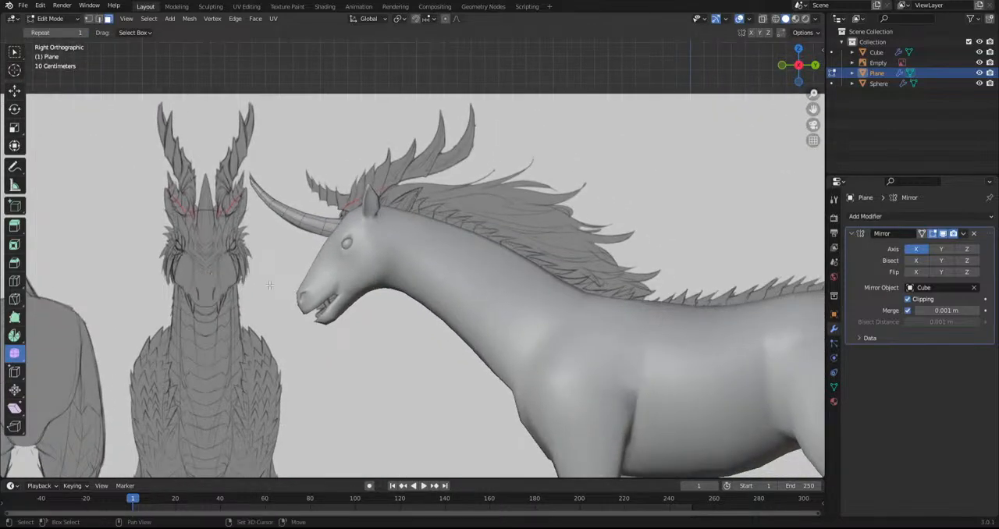
{"action": "middle_click_drag", "start_coordinate": [276, 291], "coordinate": [327, 319], "text": "shift"}
{"action": "scroll", "coordinate": [327, 319], "scroll_direction": "up", "scroll_amount": 2}
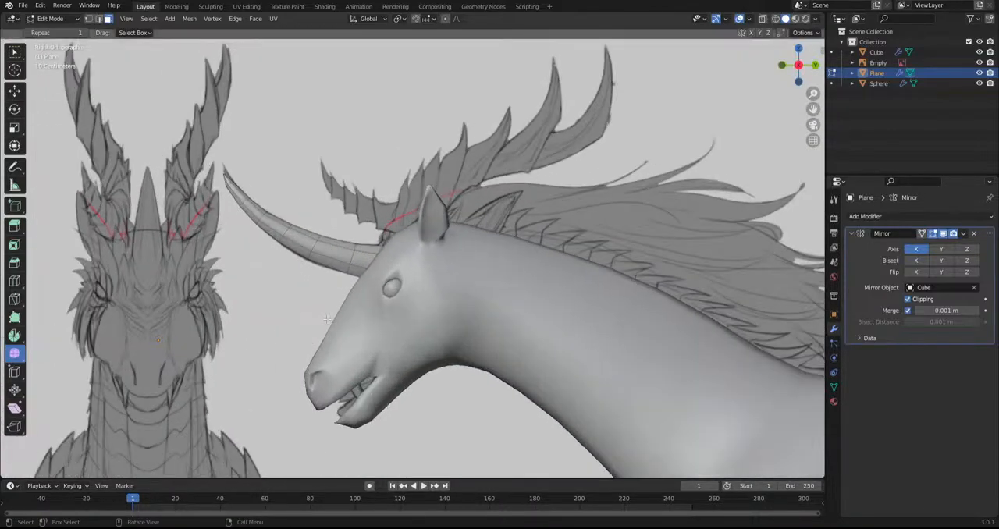
{"action": "scroll", "coordinate": [327, 312], "scroll_direction": "down", "scroll_amount": 4}
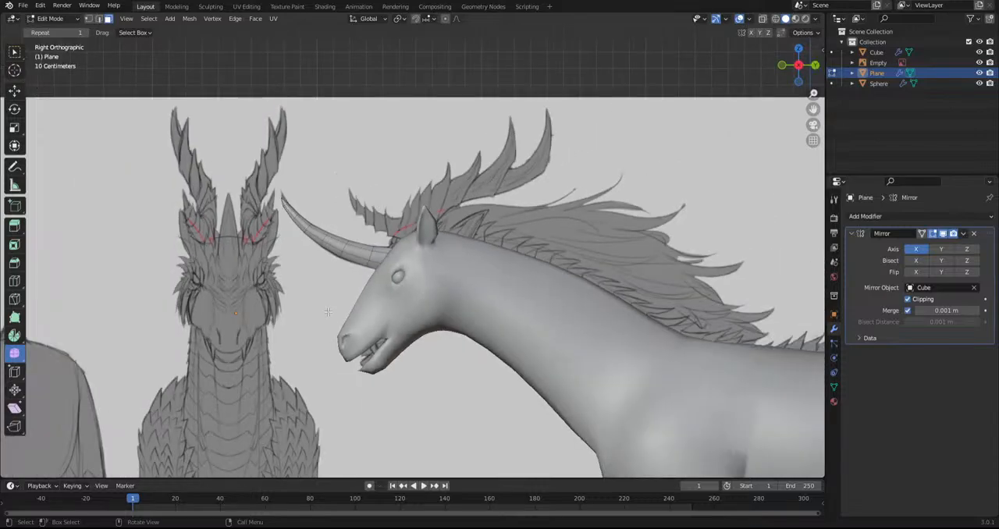
{"action": "middle_click_drag", "start_coordinate": [327, 312], "coordinate": [469, 261]}
{"action": "scroll", "coordinate": [344, 284], "scroll_direction": "up", "scroll_amount": 1}
{"action": "key", "text": "g"}
{"action": "left_click", "coordinate": [473, 261]}
Select the horn's inner edges and move them onto the mirror centre line to close the gap between its halves
{"action": "scroll", "coordinate": [521, 293], "scroll_direction": "up", "scroll_amount": 4}
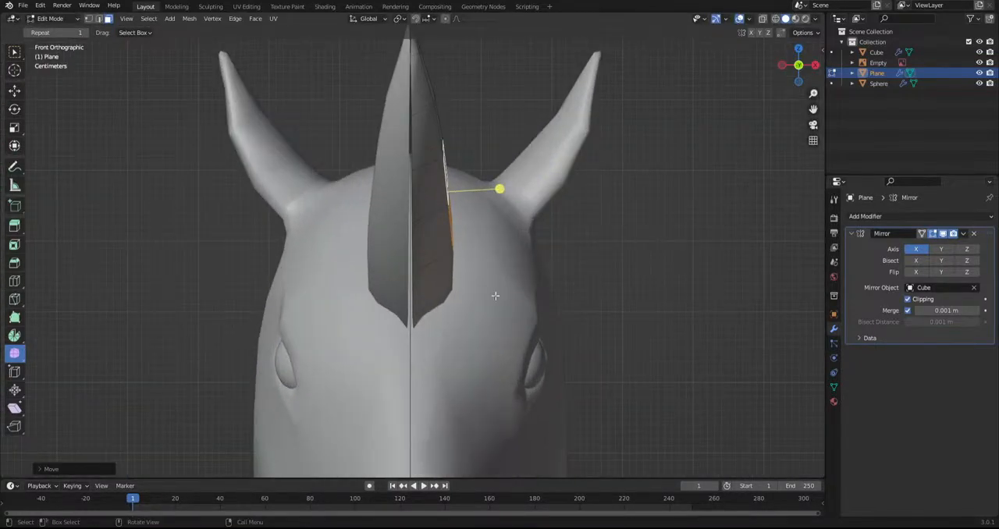
{"action": "left_click", "coordinate": [416, 301], "text": "alt"}
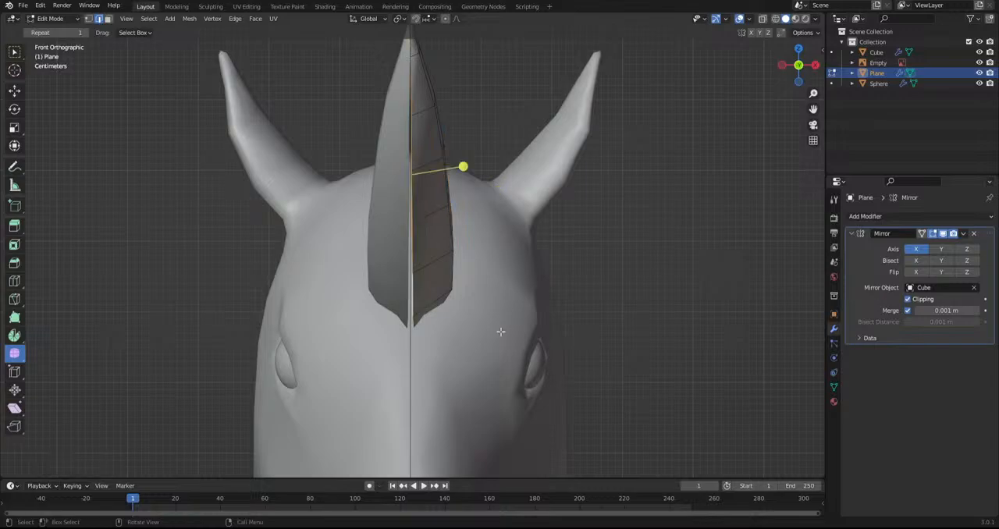
{"action": "key", "text": "g"}
{"action": "left_click", "coordinate": [618, 362]}
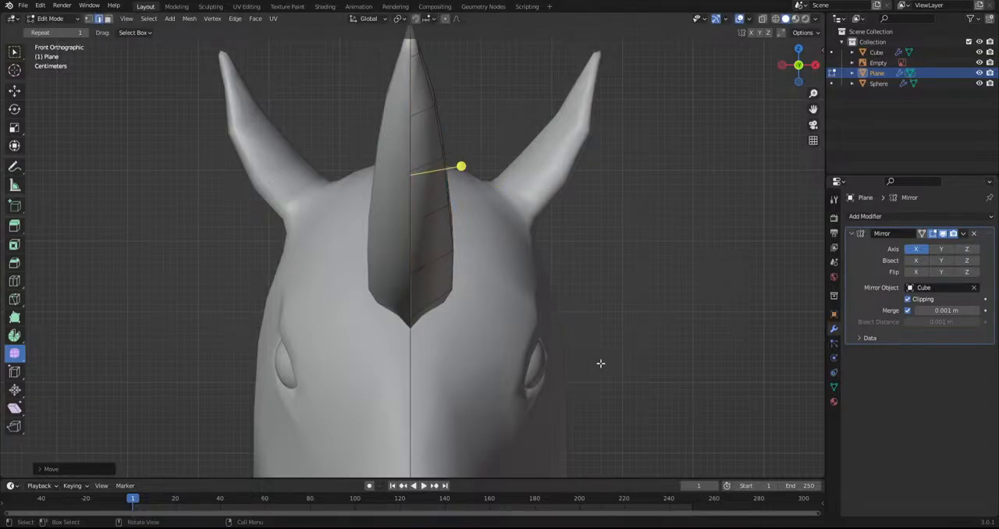
{"action": "scroll", "coordinate": [600, 363], "scroll_direction": "down", "scroll_amount": 3}
{"action": "middle_click_drag", "start_coordinate": [598, 335], "coordinate": [459, 352]}
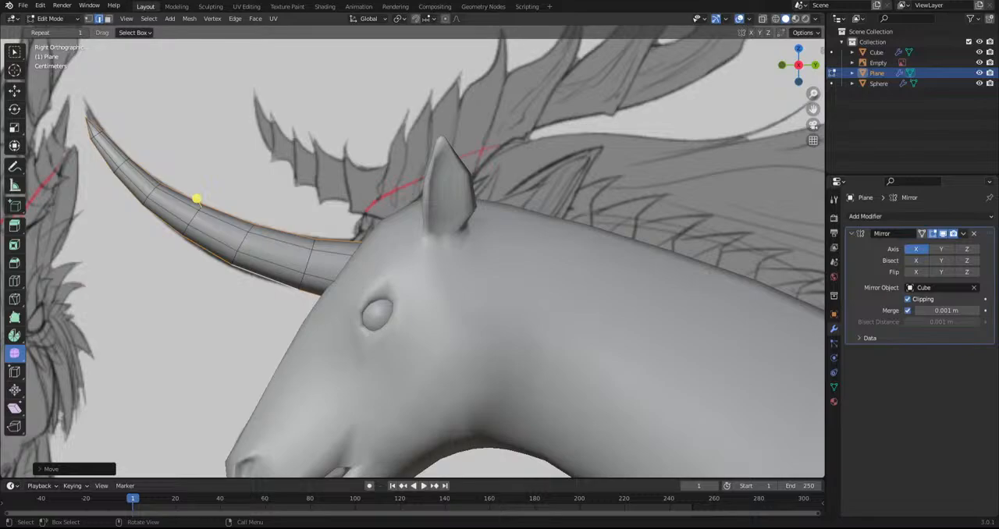
Move the vertices at the horn's tip so the point follows the side-view sketch
{"action": "scroll", "coordinate": [506, 297], "scroll_direction": "down", "scroll_amount": 5}
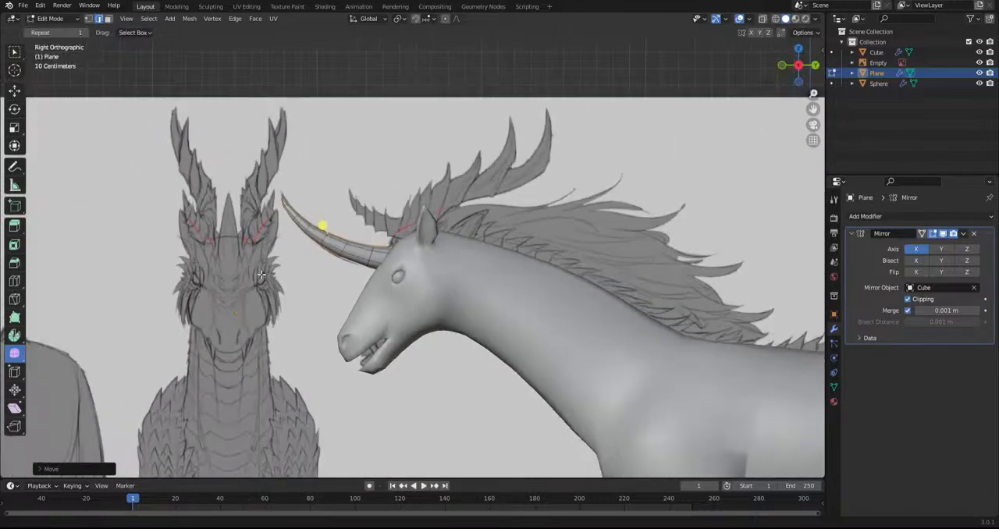
{"action": "middle_click_drag", "start_coordinate": [236, 296], "coordinate": [314, 376], "text": "shift"}
{"action": "scroll", "coordinate": [314, 376], "scroll_direction": "up", "scroll_amount": 5}
{"action": "key", "text": "1"}
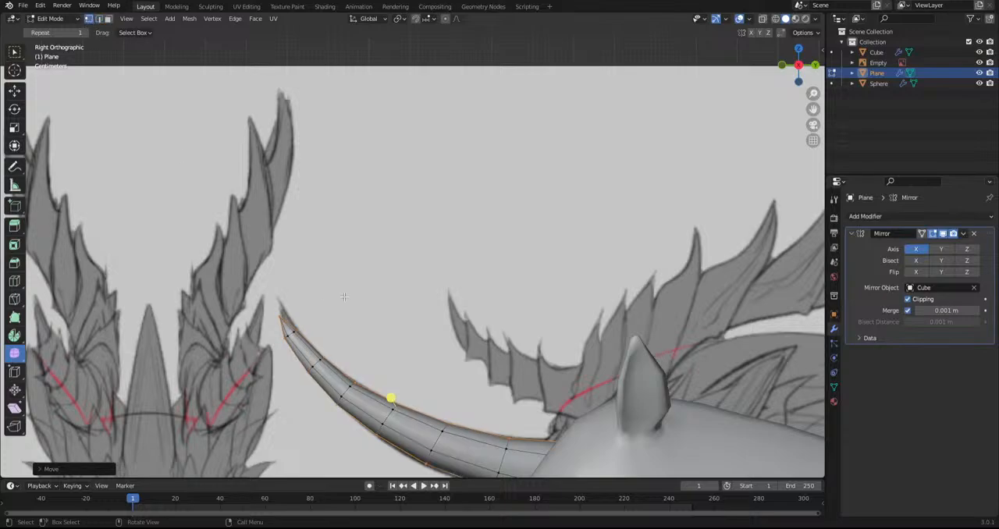
{"action": "key", "text": "g"}
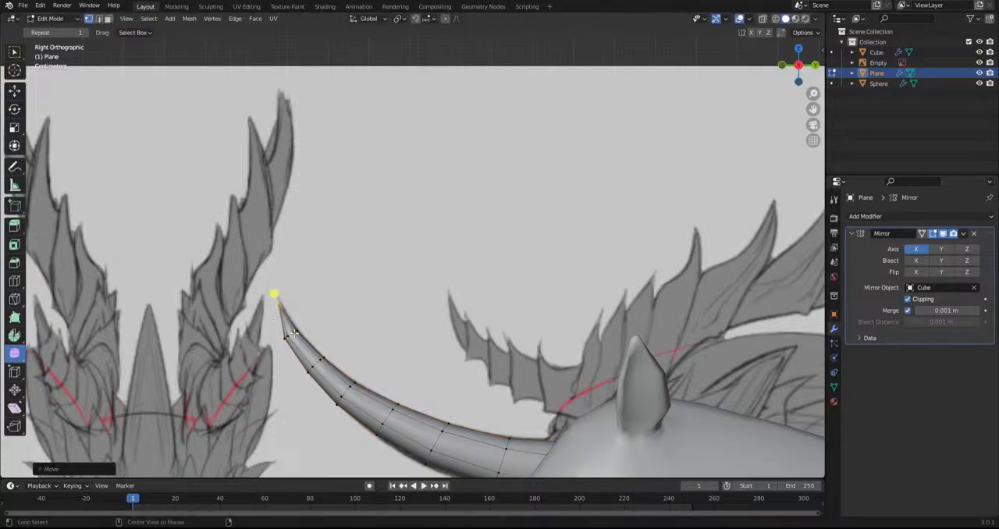
{"action": "left_click", "coordinate": [332, 347]}
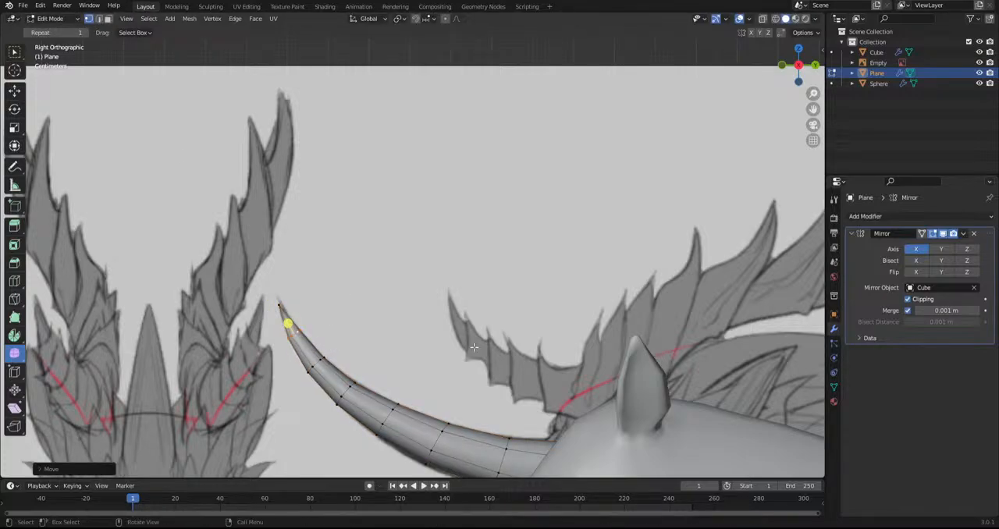
{"action": "left_click", "coordinate": [474, 348]}
Return to Object Mode and apply the horn's Mirror modifier
{"action": "scroll", "coordinate": [484, 359], "scroll_direction": "down", "scroll_amount": 4}
{"action": "middle_click_drag", "start_coordinate": [505, 376], "coordinate": [431, 264], "text": "shift"}
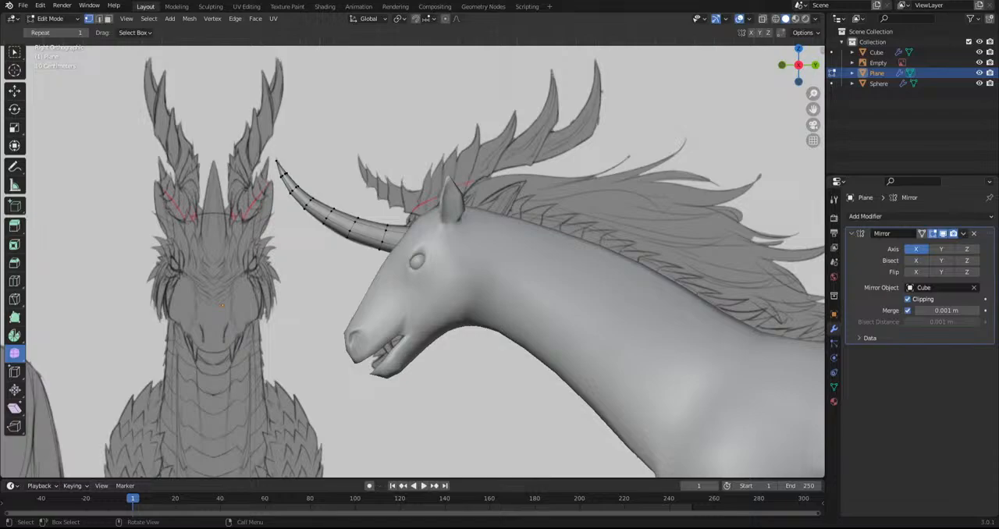
{"action": "scroll", "coordinate": [547, 295], "scroll_direction": "down", "scroll_amount": 6}
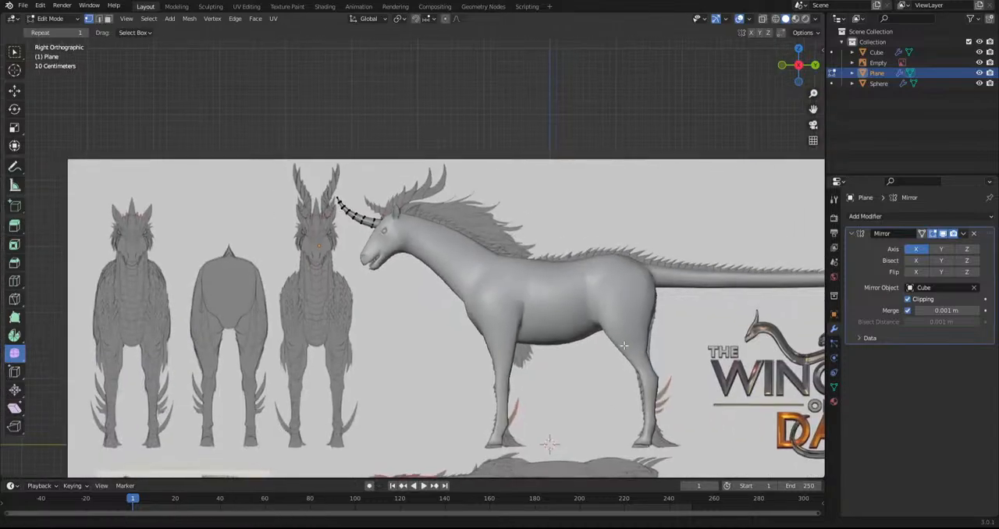
{"action": "middle_click_drag", "start_coordinate": [625, 346], "coordinate": [579, 248], "text": "shift"}
{"action": "scroll", "coordinate": [255, 129], "scroll_direction": "up", "scroll_amount": 3}
{"action": "scroll", "coordinate": [250, 112], "scroll_direction": "down", "scroll_amount": 2}
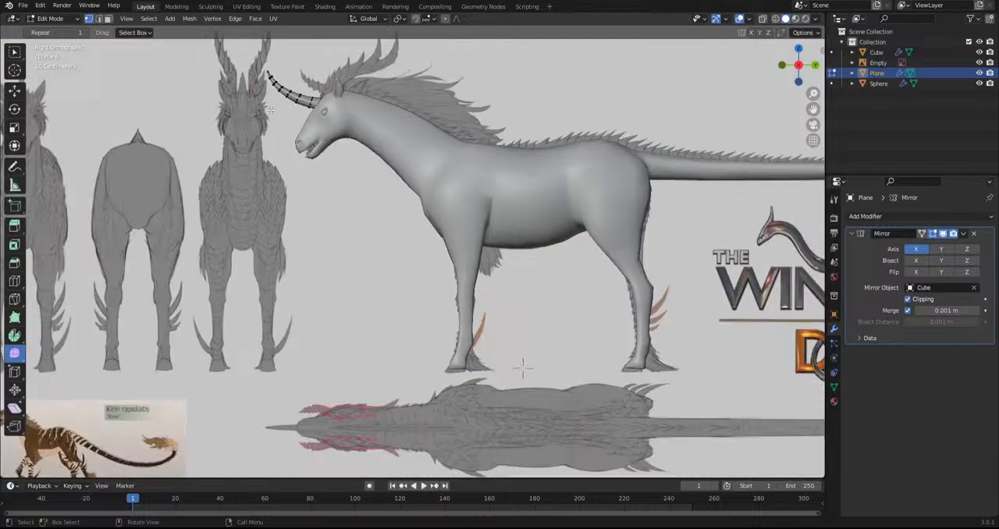
{"action": "left_click", "coordinate": [47, 20]}
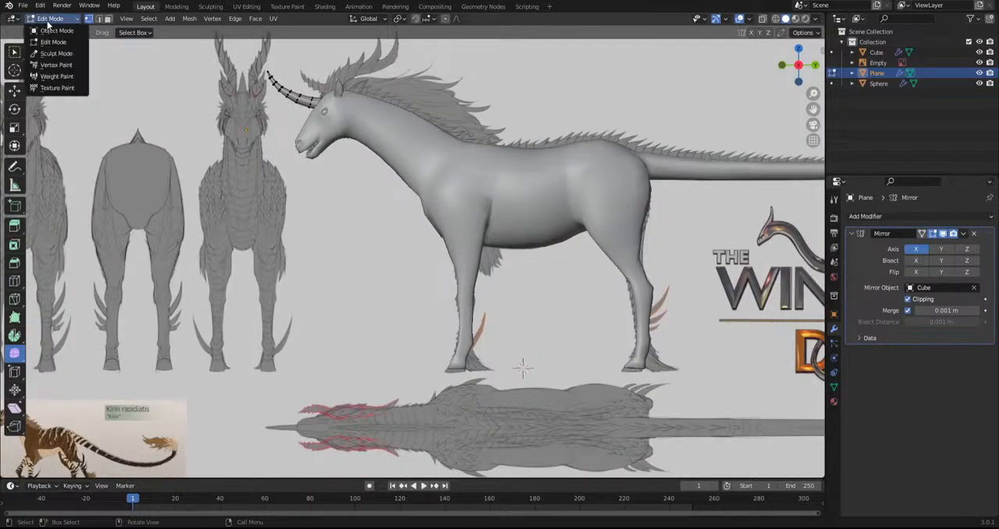
{"action": "left_click", "coordinate": [56, 30]}
{"action": "left_click", "coordinate": [963, 233]}
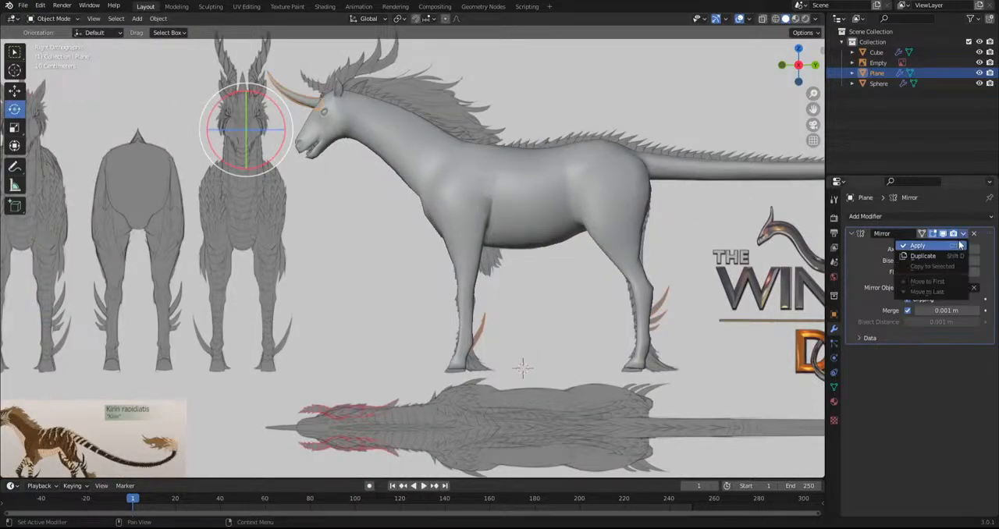
{"action": "left_click", "coordinate": [959, 246]}
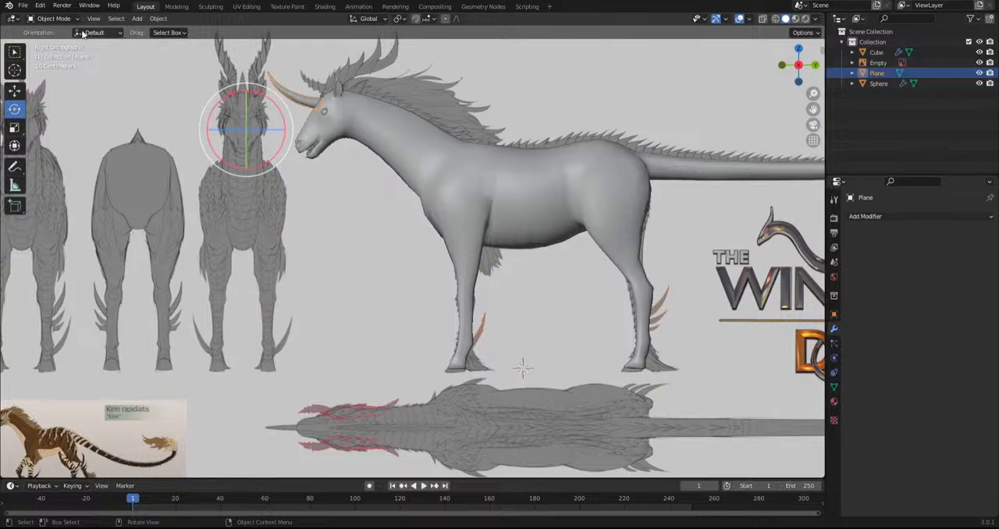
Set the horn's origin to its geometry
{"action": "left_click", "coordinate": [115, 18]}
{"action": "mouse_move", "coordinate": [158, 18]}
{"action": "mouse_move", "coordinate": [181, 42]}
{"action": "left_click", "coordinate": [280, 52]}
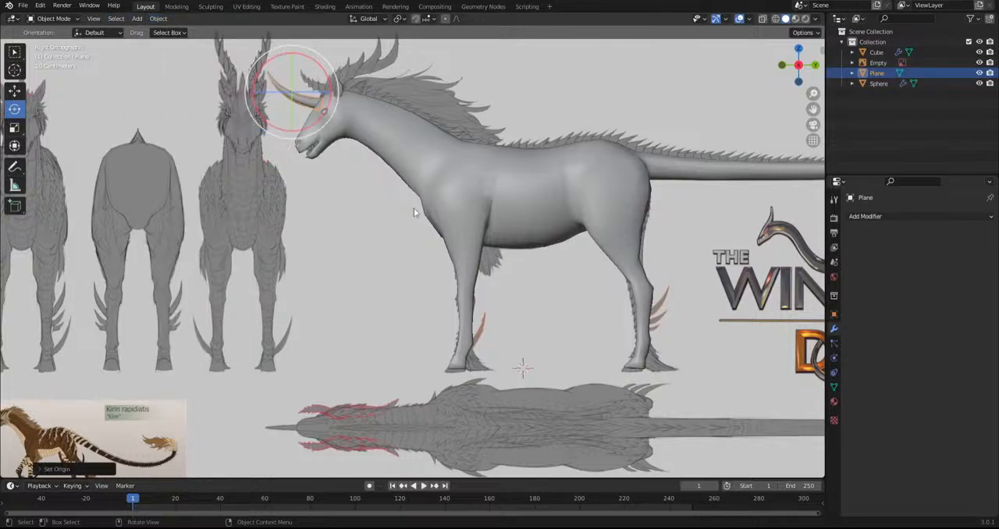
Duplicate the horn, place the copy at the lower front leg and rotate it freely toward the sketched spur
{"action": "key", "text": "shift+d"}
{"action": "left_click", "coordinate": [460, 387]}
{"action": "key", "text": "r"}
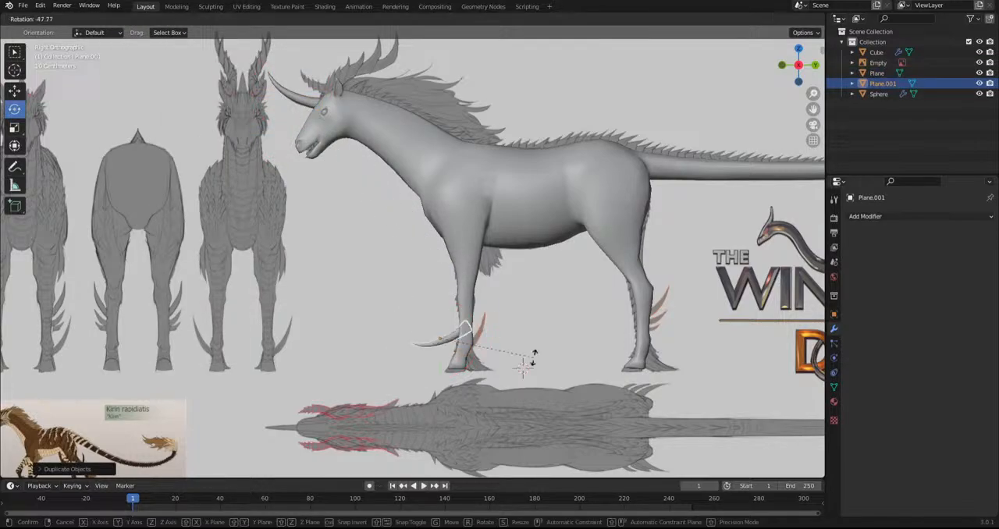
{"action": "key", "text": "r"}
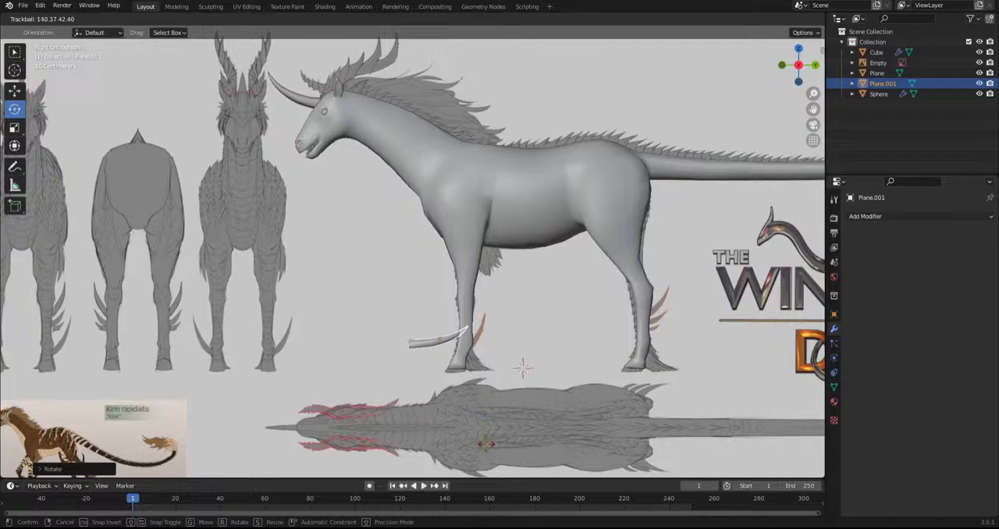
{"action": "key", "text": "r"}
{"action": "left_click", "coordinate": [522, 365]}
Move and rotate the front-leg spur until its tip points upward behind the leg
{"action": "middle_click_drag", "start_coordinate": [521, 364], "coordinate": [445, 359], "text": "alt"}
{"action": "key", "text": "g"}
{"action": "left_click", "coordinate": [417, 353]}
{"action": "key", "text": "r"}
{"action": "left_click", "coordinate": [539, 369]}
{"action": "key", "text": "r"}
{"action": "key", "text": "r"}
{"action": "left_click", "coordinate": [559, 367]}
{"action": "key", "text": "r"}
{"action": "left_click", "coordinate": [43, 121]}
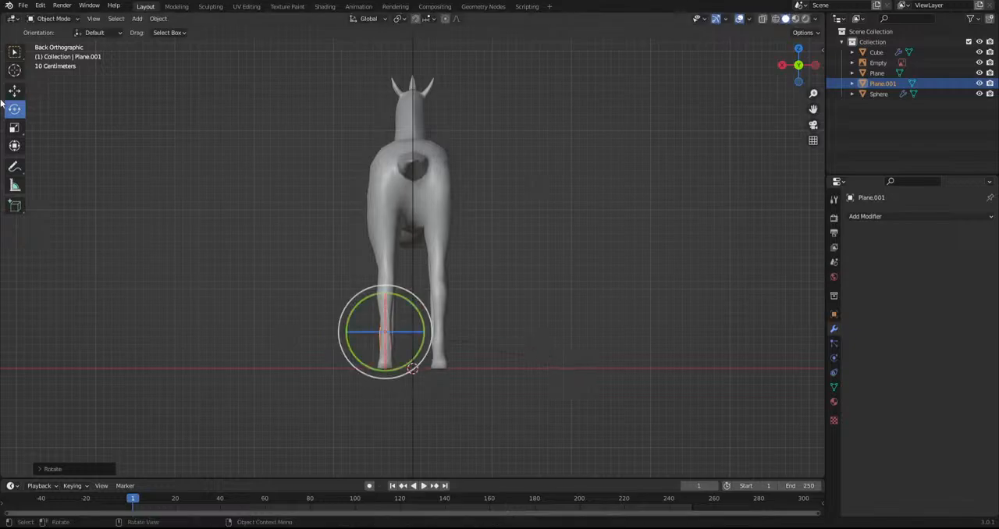
Narrow the front-leg spur across its width in back view, then resize and move it in side view to fit the sketch
{"action": "left_click", "coordinate": [14, 127]}
{"action": "left_click_drag", "start_coordinate": [347, 333], "coordinate": [362, 331]}
{"action": "middle_click_drag", "start_coordinate": [363, 331], "coordinate": [414, 324]}
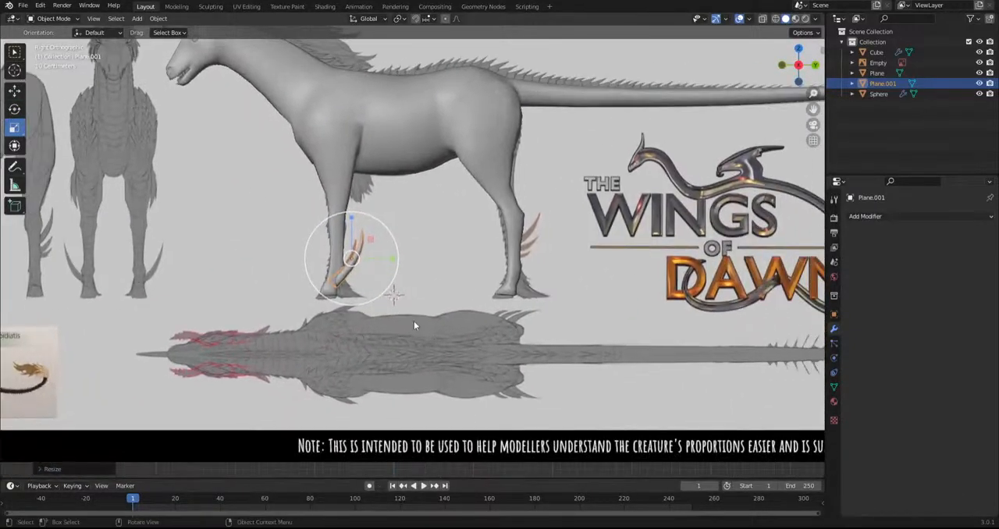
{"action": "scroll", "coordinate": [413, 321], "scroll_direction": "up", "scroll_amount": 4}
{"action": "key", "text": "s"}
{"action": "left_click", "coordinate": [406, 308]}
{"action": "key", "text": "g"}
{"action": "left_click", "coordinate": [403, 318]}
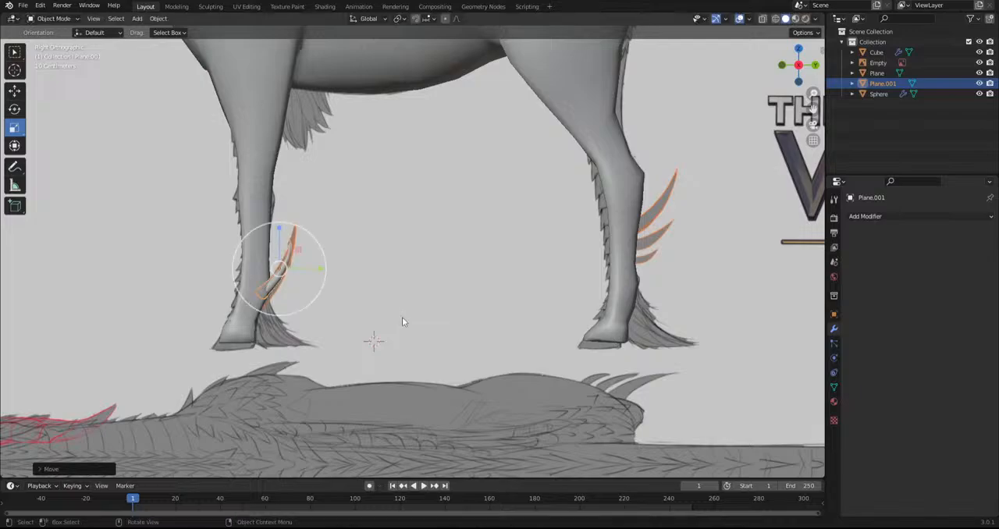
Fine-tune the front-leg spur's rotation so it follows the sketched curve behind the leg
{"action": "key", "text": "r"}
{"action": "left_click", "coordinate": [419, 313]}
{"action": "middle_click_drag", "start_coordinate": [419, 313], "coordinate": [276, 307]}
{"action": "scroll", "coordinate": [276, 307], "scroll_direction": "up", "scroll_amount": 2}
{"action": "key", "text": "r"}
{"action": "left_click", "coordinate": [469, 334]}
{"action": "middle_click_drag", "start_coordinate": [387, 352], "coordinate": [329, 376]}
{"action": "scroll", "coordinate": [505, 353], "scroll_direction": "down", "scroll_amount": 3}
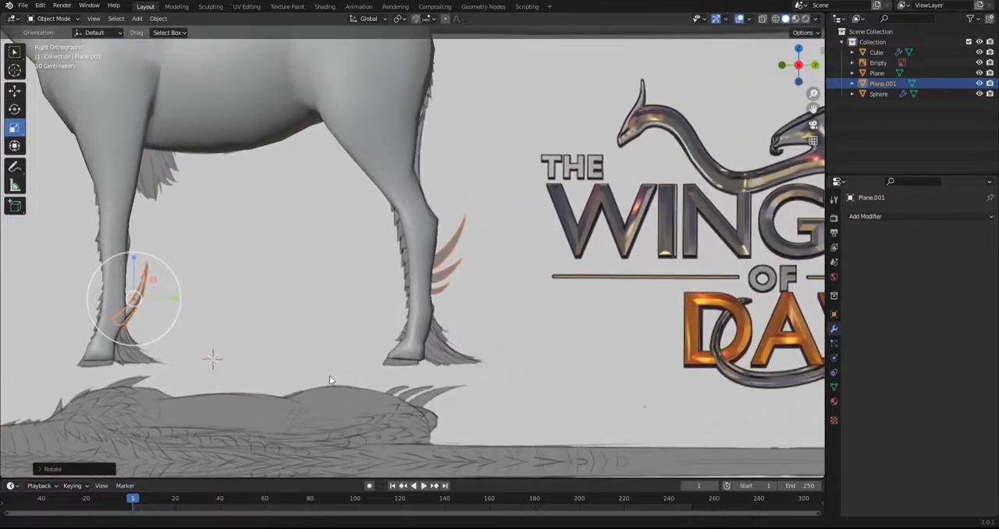
Duplicate the front-leg spur to the uppermost sketched spur on the hind leg and rotate the copy
{"action": "key", "text": "shift+d"}
{"action": "left_click", "coordinate": [609, 297]}
{"action": "key", "text": "r"}
{"action": "left_click", "coordinate": [597, 337]}
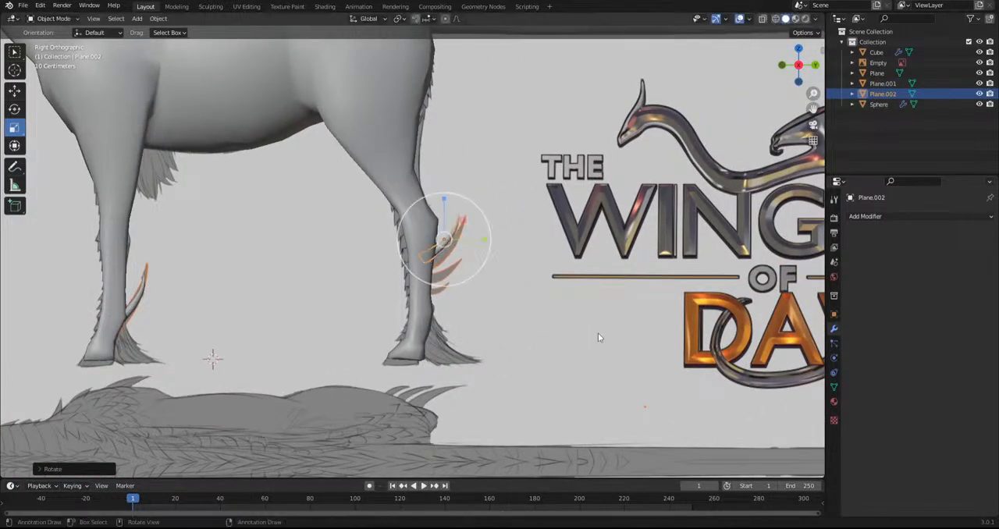
Try further rotations and a slight stretch of the upper hind-leg spur against the sketch
{"action": "scroll", "coordinate": [494, 281], "scroll_direction": "up", "scroll_amount": 3}
{"action": "key", "text": "r"}
{"action": "left_click", "coordinate": [511, 224]}
{"action": "left_click_drag", "start_coordinate": [508, 231], "coordinate": [509, 232]}
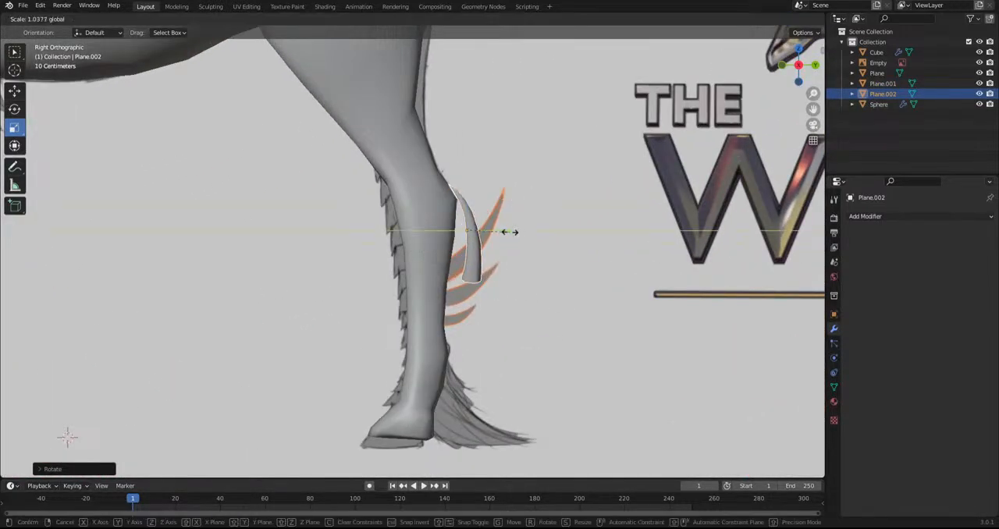
{"action": "left_click", "coordinate": [519, 235]}
{"action": "key", "text": "r"}
{"action": "left_click", "coordinate": [514, 242]}
{"action": "key", "text": "r"}
{"action": "left_click", "coordinate": [597, 237]}
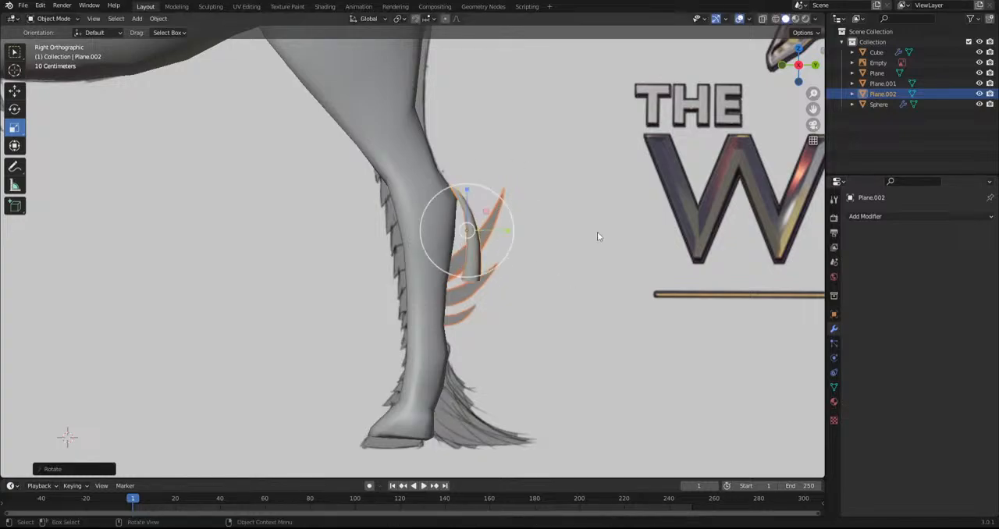
Resize the upper hind-leg spur, also scaling it along Y, and check it from other angles
{"action": "key", "text": "s"}
{"action": "left_click", "coordinate": [514, 235]}
{"action": "key", "text": "s"}
{"action": "key", "text": "y"}
{"action": "left_click", "coordinate": [515, 230]}
{"action": "middle_click_drag", "start_coordinate": [537, 323], "coordinate": [535, 351]}
{"action": "left_click_drag", "start_coordinate": [454, 352], "coordinate": [463, 370]}
{"action": "key", "text": "KP_3"}
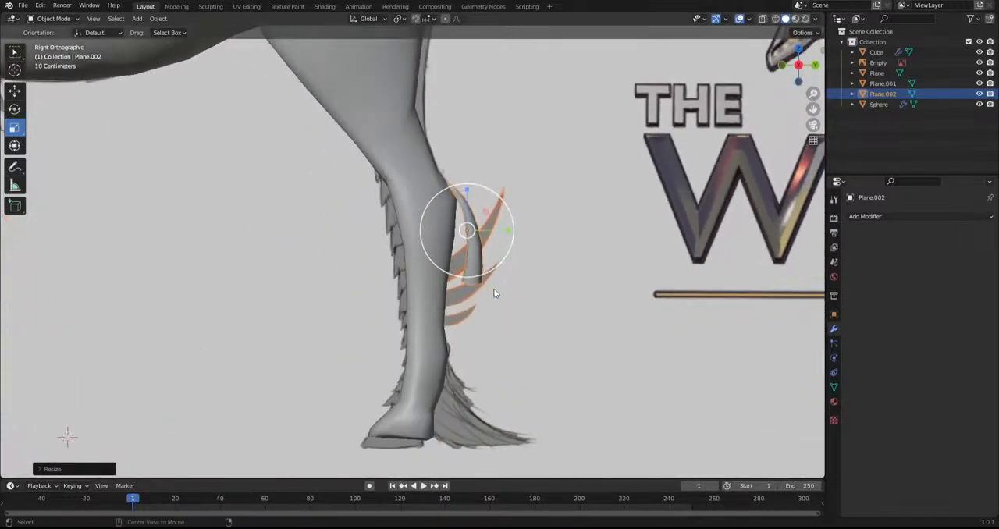
Rotate and move the upper hind-leg spur to line up with the uppermost sketched spur
{"action": "key", "text": "r"}
{"action": "left_click", "coordinate": [515, 356]}
{"action": "key", "text": "g"}
{"action": "left_click", "coordinate": [522, 368]}
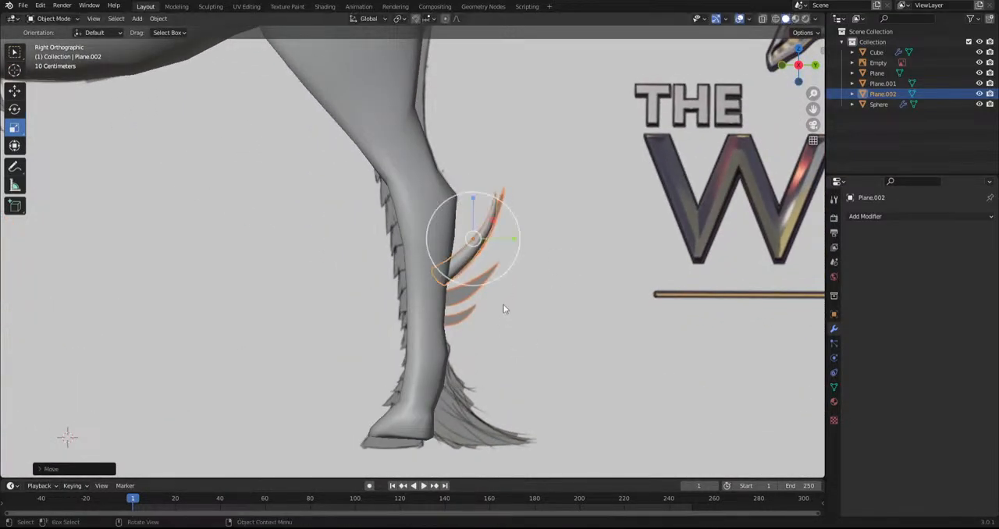
Duplicate the upper hind-leg spur just below itself, then shrink and rotate the copy
{"action": "key", "text": "shift+d"}
{"action": "left_click", "coordinate": [512, 313]}
{"action": "key", "text": "s"}
{"action": "left_click", "coordinate": [537, 333]}
{"action": "key", "text": "r"}
{"action": "left_click", "coordinate": [536, 360]}
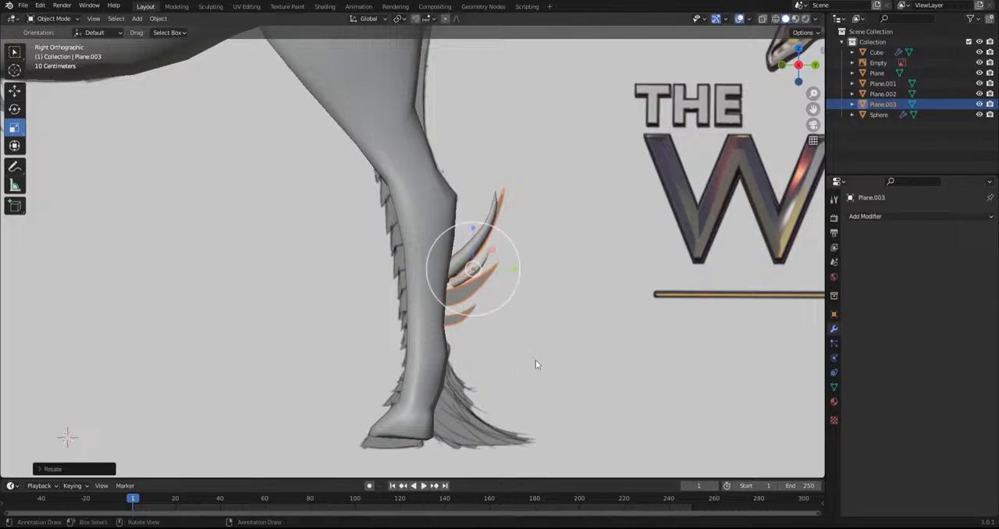
Undo the copy's rotation, then rotate, move and resize it to match the middle sketched hind-leg spur
{"action": "key", "text": "ctrl+z"}
{"action": "key", "text": "r"}
{"action": "left_click", "coordinate": [537, 337]}
{"action": "left_click_drag", "start_coordinate": [514, 270], "coordinate": [507, 269]}
{"action": "key", "text": "ctrl+z"}
{"action": "key", "text": "g"}
{"action": "left_click", "coordinate": [546, 381]}
{"action": "key", "text": "r"}
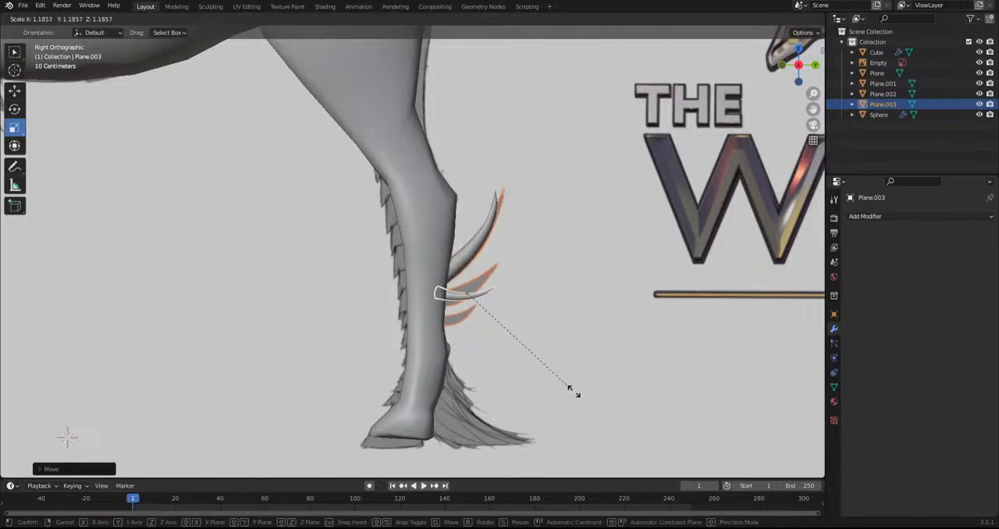
{"action": "left_click", "coordinate": [641, 323]}
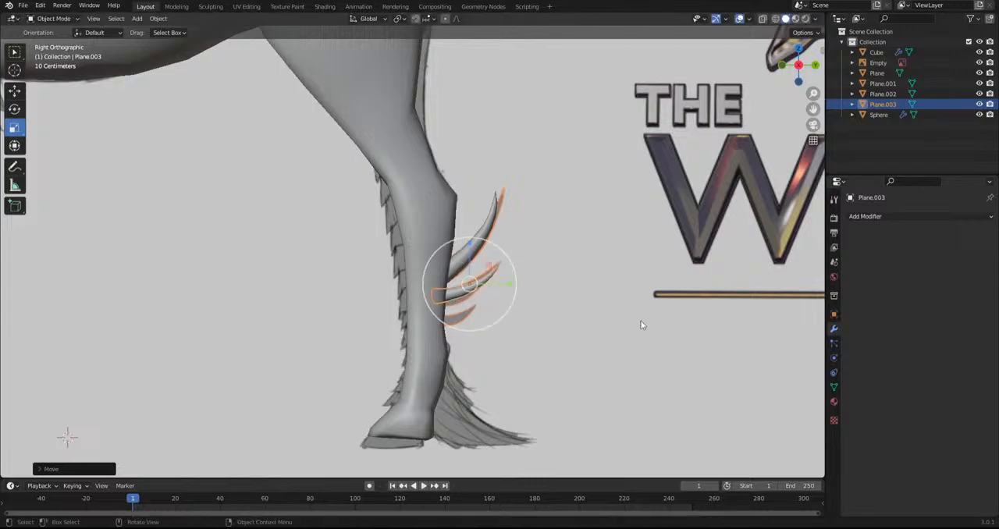
Duplicate the middle hind-leg spur, scale the copy down and place it on the lowest sketched spur
{"action": "key", "text": "shift+d"}
{"action": "left_click", "coordinate": [562, 350]}
{"action": "key", "text": "s"}
{"action": "left_click", "coordinate": [520, 360]}
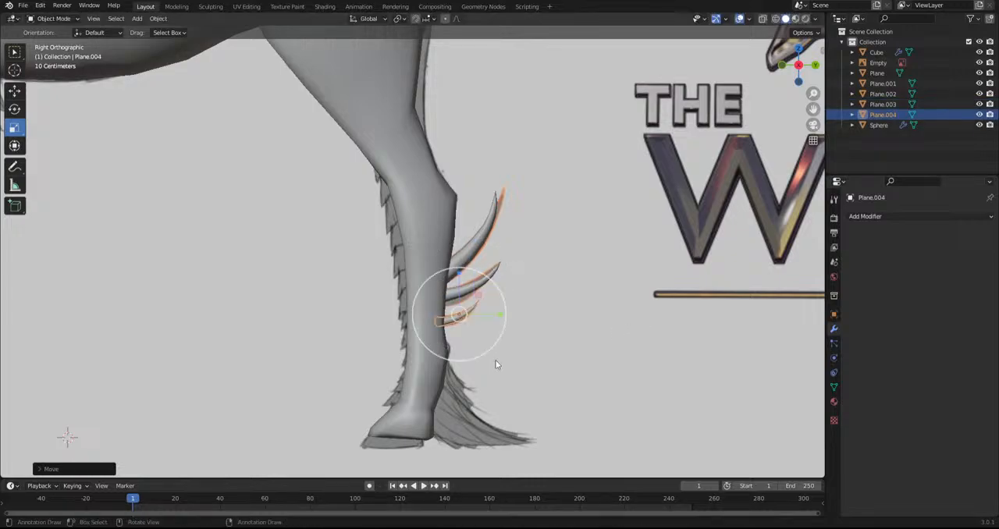
{"action": "left_click", "coordinate": [557, 366]}
Select all three hind-leg spurs and move them sideways onto the hind leg in the back view
{"action": "scroll", "coordinate": [554, 359], "scroll_direction": "down", "scroll_amount": 6}
{"action": "scroll", "coordinate": [554, 355], "scroll_direction": "down", "scroll_amount": 2}
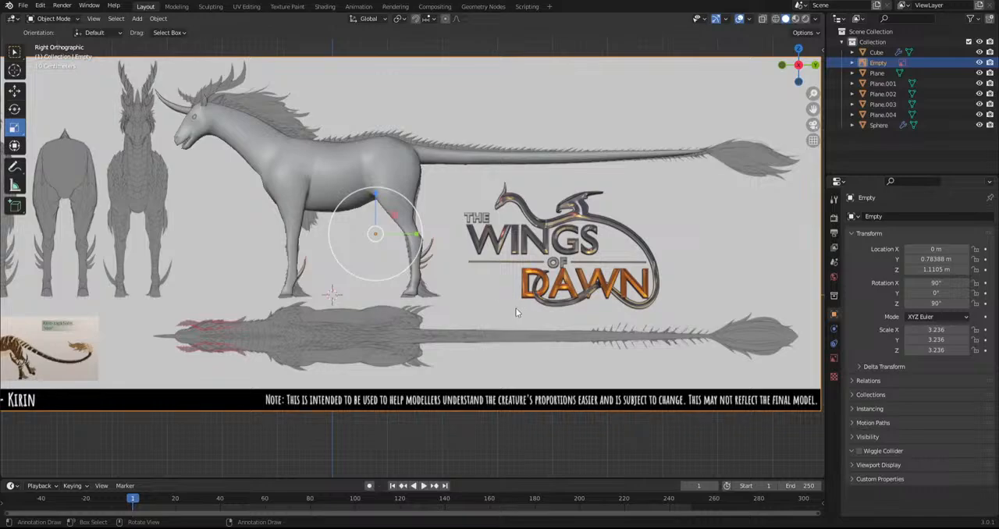
{"action": "middle_click_drag", "start_coordinate": [518, 307], "coordinate": [393, 311]}
{"action": "scroll", "coordinate": [393, 312], "scroll_direction": "up", "scroll_amount": 4}
{"action": "left_click", "coordinate": [364, 257]}
{"action": "left_click", "coordinate": [366, 275], "text": "shift"}
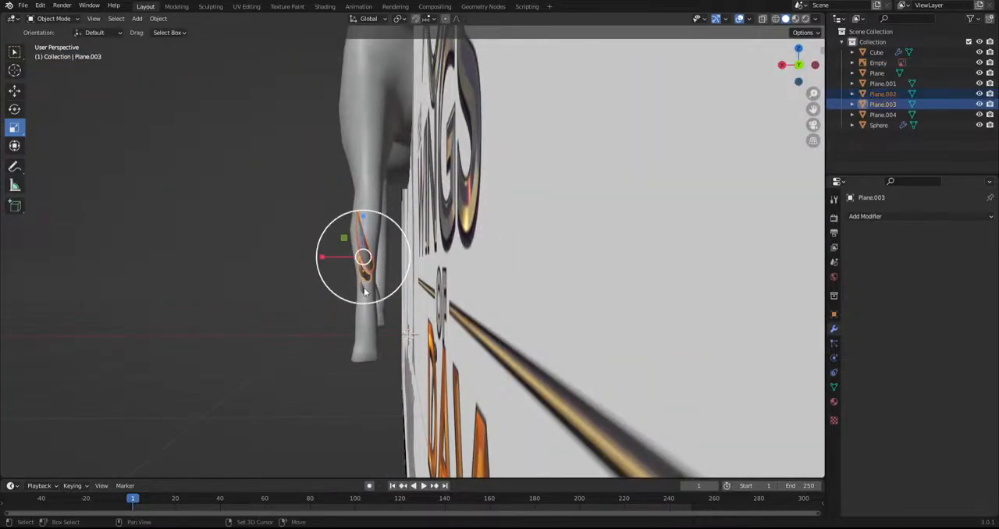
{"action": "left_click", "coordinate": [363, 290], "text": "shift"}
{"action": "key", "text": "ctrl+KP_1"}
{"action": "key", "text": "g"}
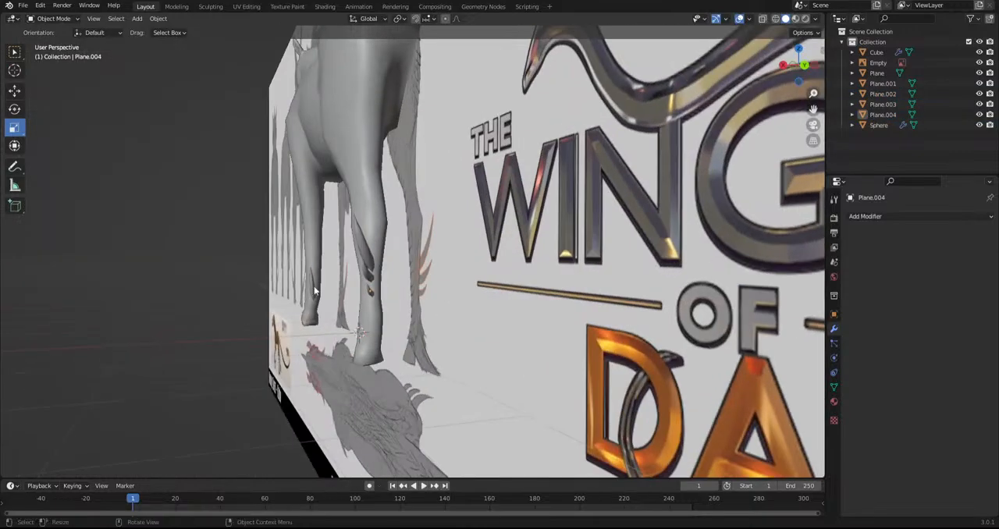
{"action": "left_click", "coordinate": [312, 286]}
Rotate the front-leg spur freely with the trackball rotation and move it onto the front leg in the front view
{"action": "key", "text": "r"}
{"action": "key", "text": "r"}
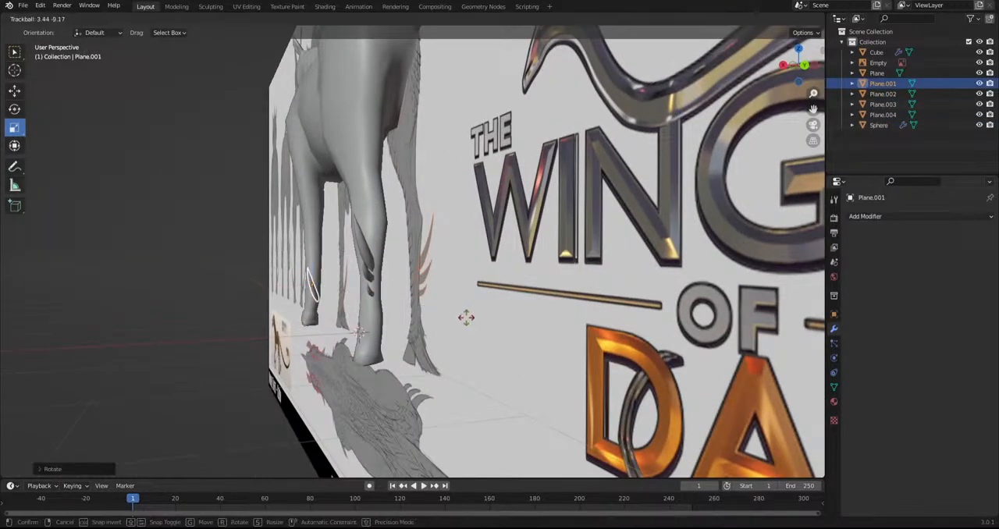
{"action": "left_click", "coordinate": [462, 323]}
{"action": "middle_click_drag", "start_coordinate": [461, 323], "coordinate": [424, 335]}
{"action": "key", "text": "KP_1"}
{"action": "scroll", "coordinate": [475, 337], "scroll_direction": "up", "scroll_amount": 2}
{"action": "key", "text": "g"}
{"action": "left_click", "coordinate": [494, 356]}
Refine the front-leg spur's rotation and scale so it sits properly against the leg
{"action": "middle_click_drag", "start_coordinate": [495, 356], "coordinate": [375, 364]}
{"action": "key", "text": "r"}
{"action": "left_click", "coordinate": [420, 336]}
{"action": "key", "text": "s"}
{"action": "left_click", "coordinate": [437, 376]}
{"action": "middle_click_drag", "start_coordinate": [438, 379], "coordinate": [490, 451]}
{"action": "key", "text": "s"}
{"action": "left_click", "coordinate": [452, 361]}
{"action": "left_click", "coordinate": [431, 281]}
Try to add a Mirror modifier to the four separate leg spurs
{"action": "scroll", "coordinate": [431, 281], "scroll_direction": "down", "scroll_amount": 6}
{"action": "middle_click_drag", "start_coordinate": [431, 282], "coordinate": [452, 286]}
{"action": "scroll", "coordinate": [575, 328], "scroll_direction": "up", "scroll_amount": 2}
{"action": "left_click", "coordinate": [361, 254]}
{"action": "left_click", "coordinate": [480, 245], "text": "shift"}
{"action": "left_click", "coordinate": [482, 235], "text": "shift"}
{"action": "left_click", "coordinate": [481, 226], "text": "shift"}
{"action": "left_click", "coordinate": [912, 216]}
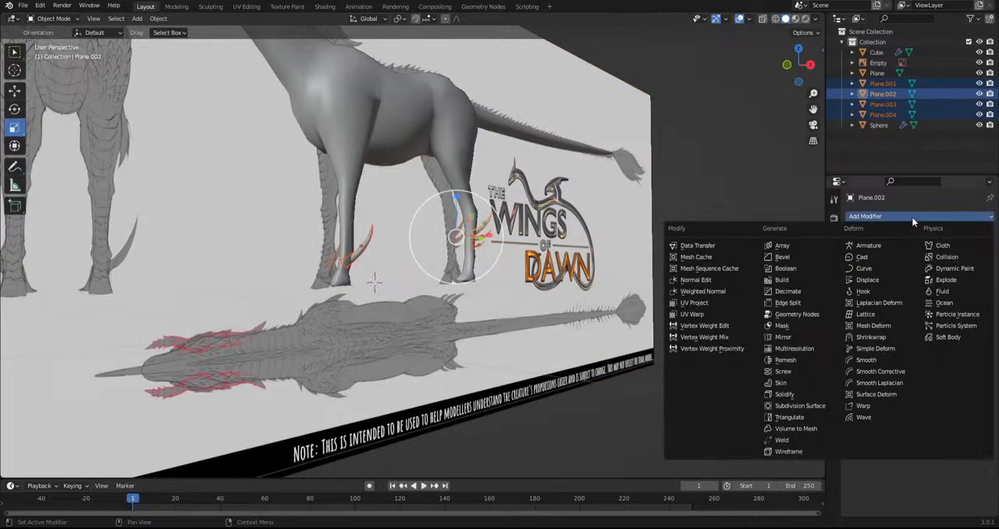
{"action": "left_click", "coordinate": [786, 337]}
{"action": "left_click", "coordinate": [572, 289]}
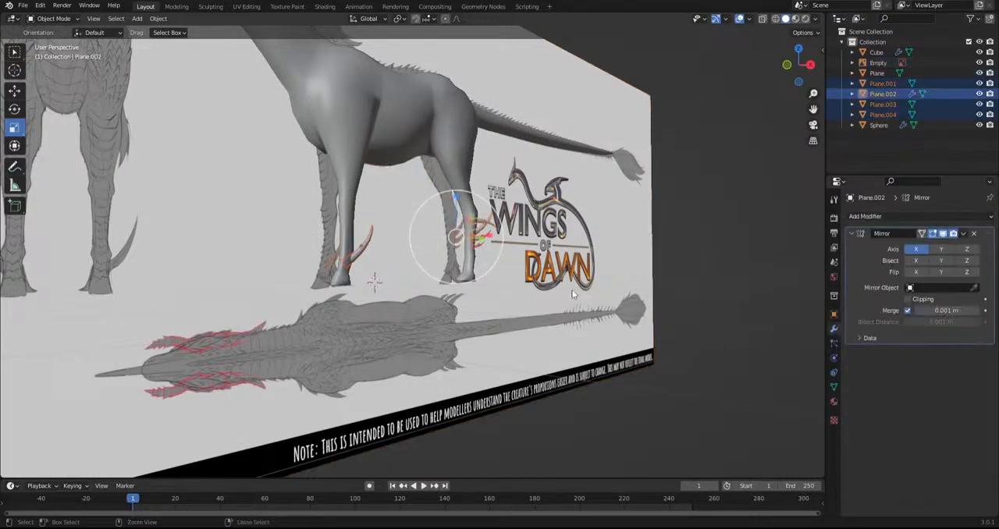
{"action": "key", "text": "ctrl+z"}
{"action": "key", "text": "ctrl+z"}
Join the four leg spurs into a single object and rename it Spines
{"action": "middle_click_drag", "start_coordinate": [572, 289], "coordinate": [494, 275], "text": "alt"}
{"action": "scroll", "coordinate": [552, 232], "scroll_direction": "up", "scroll_amount": 2}
{"action": "left_click", "coordinate": [569, 213]}
{"action": "left_click", "coordinate": [570, 226], "text": "shift"}
{"action": "left_click", "coordinate": [572, 214]}
{"action": "left_click", "coordinate": [574, 224], "text": "shift"}
{"action": "left_click", "coordinate": [574, 237], "text": "shift"}
{"action": "left_click", "coordinate": [323, 250], "text": "shift"}
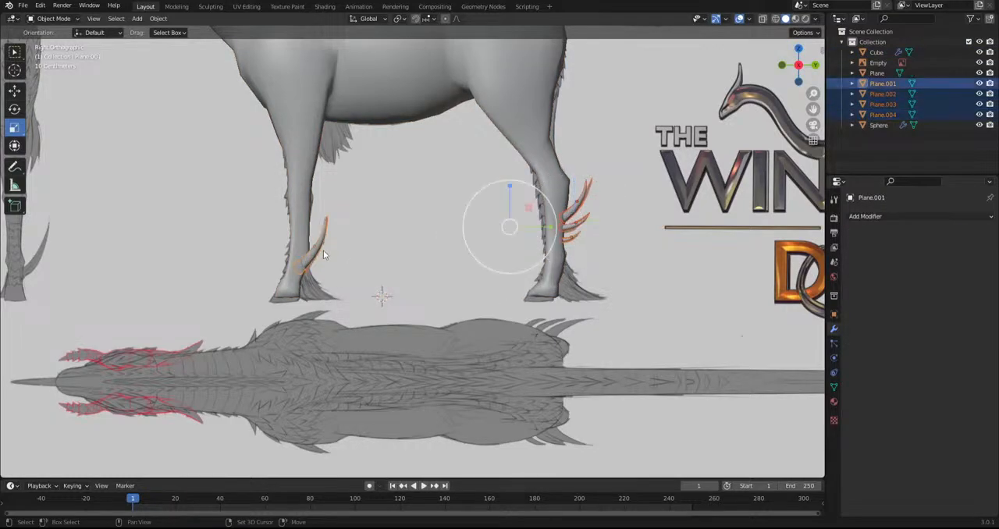
{"action": "key", "text": "ctrl+j"}
{"action": "double_click", "coordinate": [889, 83]}
{"action": "type", "text": "Spines"}
{"action": "key", "text": "Return"}
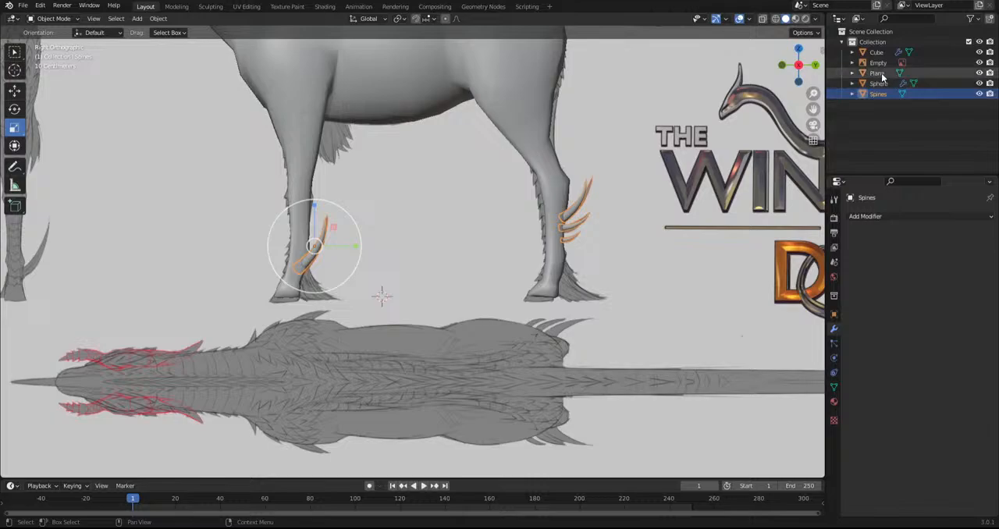
Rename the forehead horn object as Horn
{"action": "left_click", "coordinate": [459, 259]}
{"action": "key", "text": "KP_Decimal"}
{"action": "scroll", "coordinate": [482, 272], "scroll_direction": "up", "scroll_amount": 3}
{"action": "double_click", "coordinate": [877, 73]}
{"action": "type", "text": "Horn"}
{"action": "key", "text": "Return"}
Add a Mirror modifier on the X axis to Spines with the Cube body as the mirror object
{"action": "scroll", "coordinate": [506, 346], "scroll_direction": "up", "scroll_amount": 3}
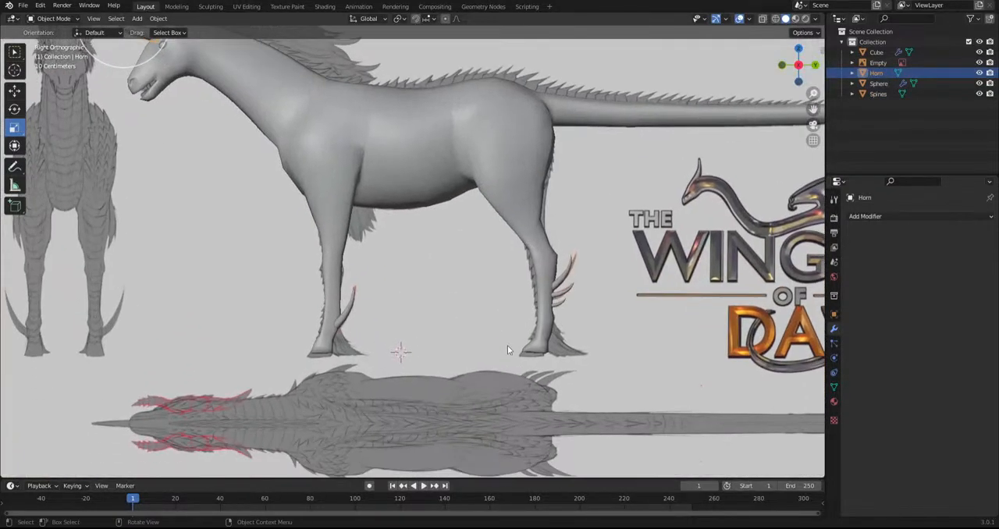
{"action": "left_click", "coordinate": [559, 298]}
{"action": "left_click", "coordinate": [865, 216]}
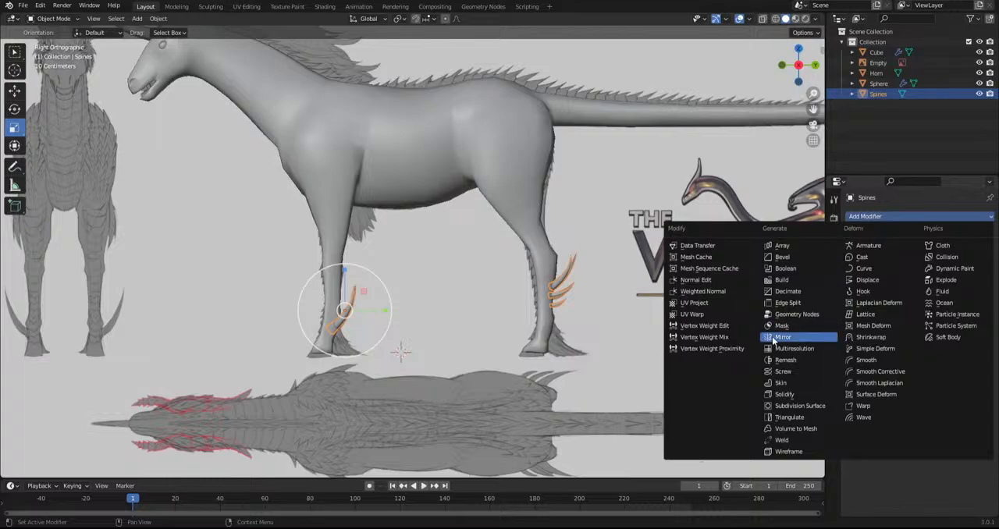
{"action": "left_click", "coordinate": [769, 338]}
{"action": "left_click", "coordinate": [973, 288]}
{"action": "left_click", "coordinate": [510, 201]}
Examine the mirrored leg spurs and the whole creature against the model sheet from several sides
{"action": "key", "text": "KP_1"}
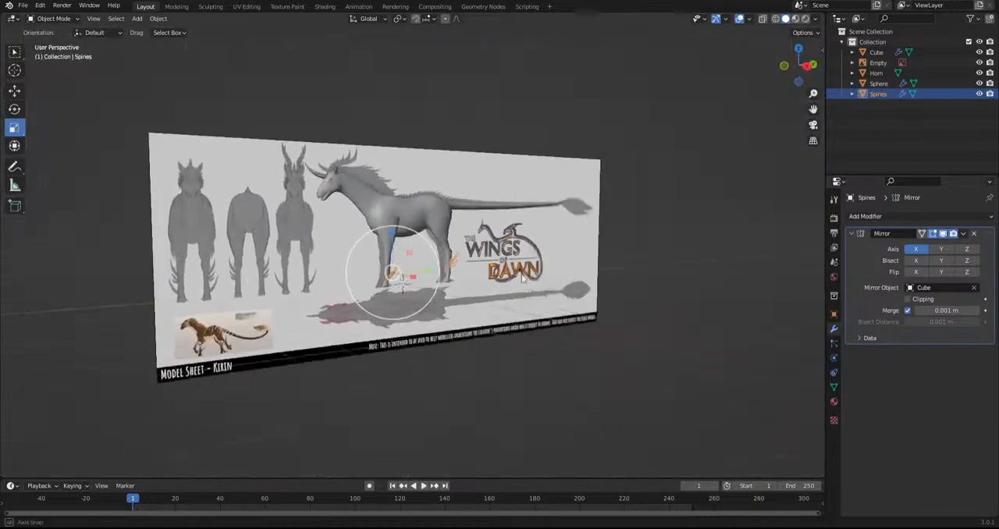
{"action": "key", "text": "alt+a"}
{"action": "scroll", "coordinate": [603, 268], "scroll_direction": "up", "scroll_amount": 5}
{"action": "middle_click_drag", "start_coordinate": [603, 270], "coordinate": [601, 320]}
{"action": "scroll", "coordinate": [616, 279], "scroll_direction": "down", "scroll_amount": 4}
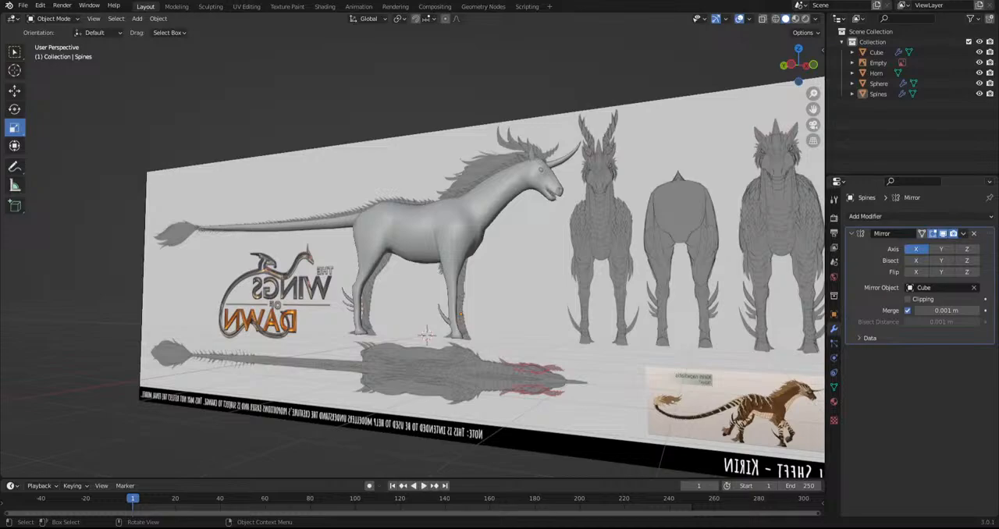
{"action": "key", "text": "KP_3"}
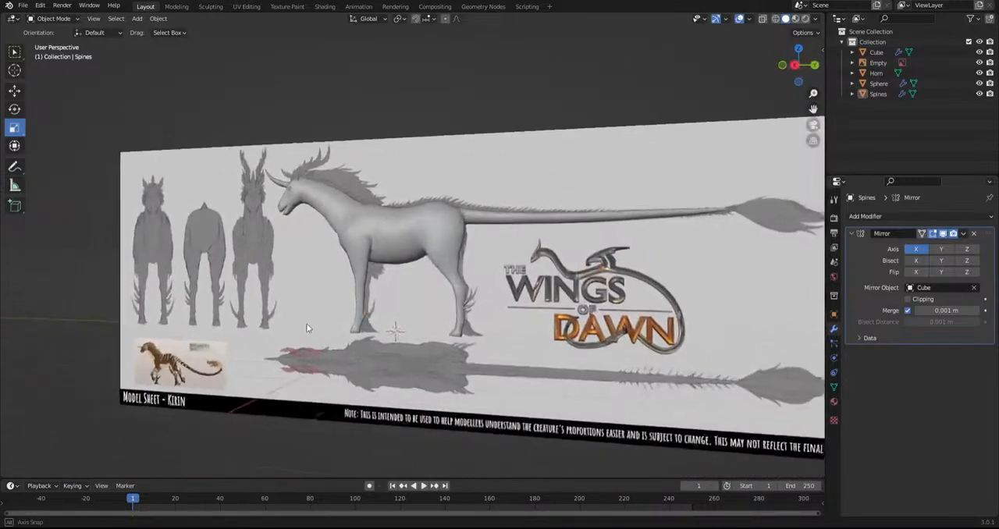
{"action": "scroll", "coordinate": [305, 299], "scroll_direction": "up", "scroll_amount": 3}
{"action": "middle_click_drag", "start_coordinate": [293, 296], "coordinate": [323, 291], "text": "shift"}
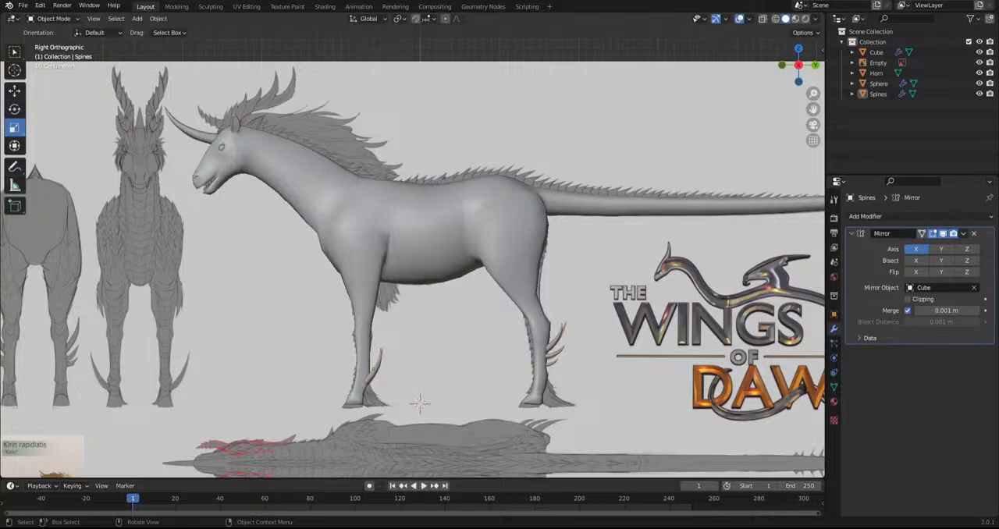
{"action": "middle_click_drag", "start_coordinate": [426, 263], "coordinate": [560, 362], "text": "shift"}
{"action": "scroll", "coordinate": [460, 286], "scroll_direction": "up", "scroll_amount": 5}
{"action": "middle_click_drag", "start_coordinate": [253, 228], "coordinate": [319, 101], "text": "shift"}
{"action": "scroll", "coordinate": [455, 191], "scroll_direction": "down", "scroll_amount": 3}
{"action": "middle_click_drag", "start_coordinate": [573, 355], "coordinate": [543, 248], "text": "shift"}
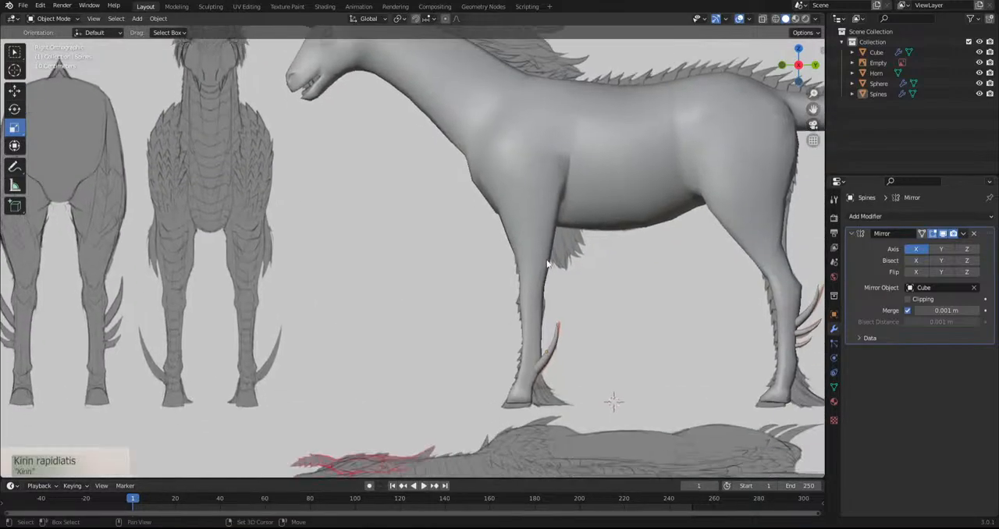
Duplicate the front-leg spur's linked geometry in Edit Mode and place the copy in front of the chest
{"action": "left_click", "coordinate": [553, 344]}
{"action": "left_click", "coordinate": [68, 18]}
{"action": "left_click", "coordinate": [49, 39]}
{"action": "key", "text": "l"}
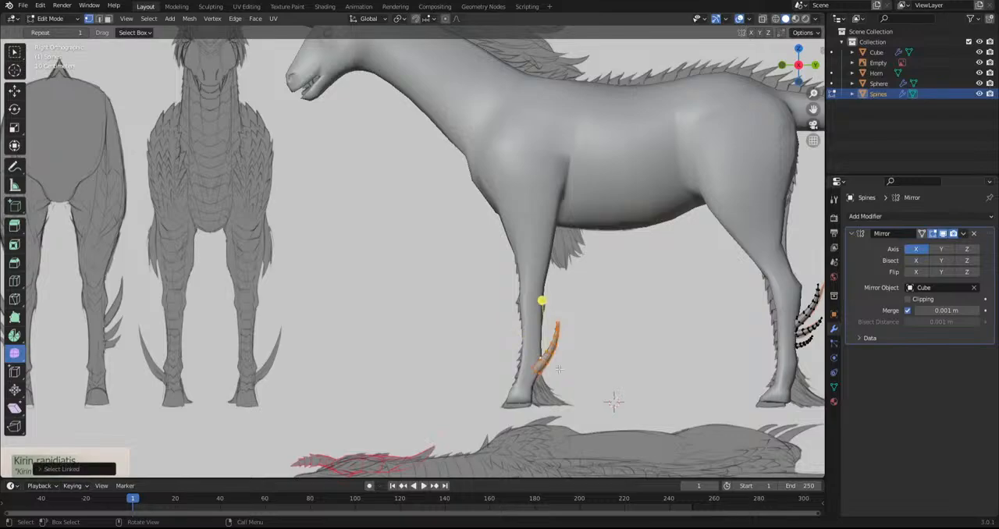
{"action": "key", "text": "shift+d"}
{"action": "left_click", "coordinate": [437, 226]}
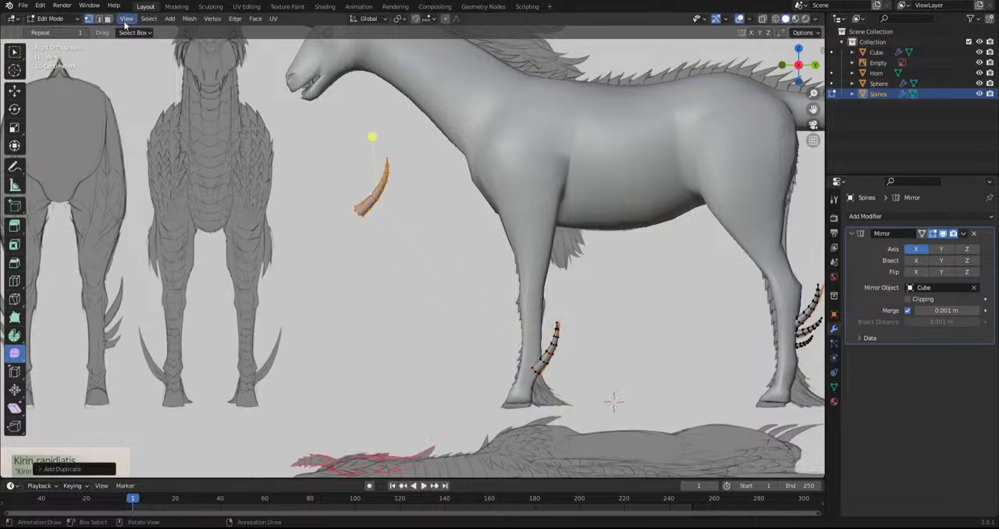
Separate the duplicated spur into its own object and select it in Object Mode
{"action": "left_click", "coordinate": [235, 18]}
{"action": "mouse_move", "coordinate": [218, 23]}
{"action": "mouse_move", "coordinate": [189, 19]}
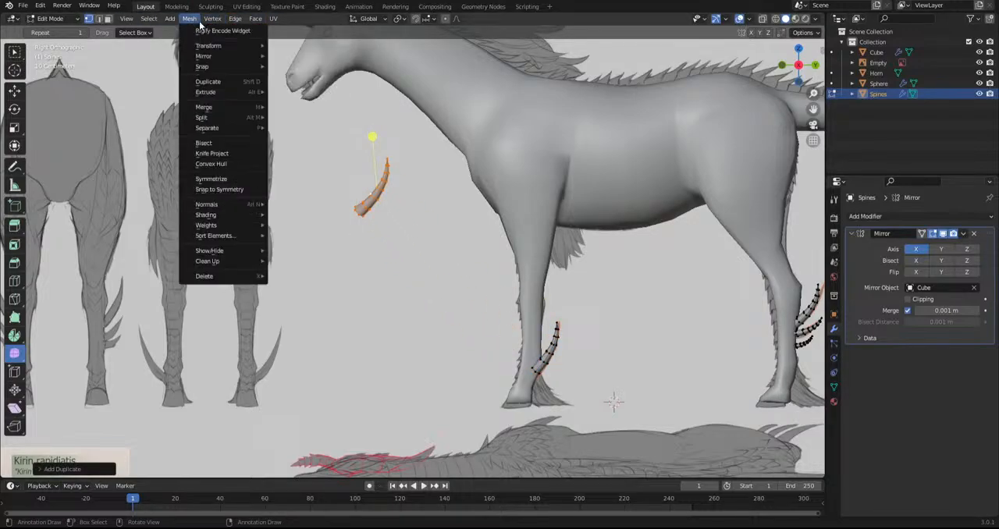
{"action": "mouse_move", "coordinate": [202, 129]}
{"action": "left_click", "coordinate": [303, 129]}
{"action": "left_click", "coordinate": [55, 21]}
{"action": "left_click", "coordinate": [61, 34]}
{"action": "left_click", "coordinate": [361, 210]}
{"action": "key", "text": "r"}
{"action": "left_click", "coordinate": [426, 326]}
{"action": "key", "text": "ctrl+z"}
Set the separated spur's origin to its own geometry
{"action": "left_click", "coordinate": [158, 18]}
{"action": "mouse_move", "coordinate": [181, 39]}
{"action": "left_click", "coordinate": [310, 60]}
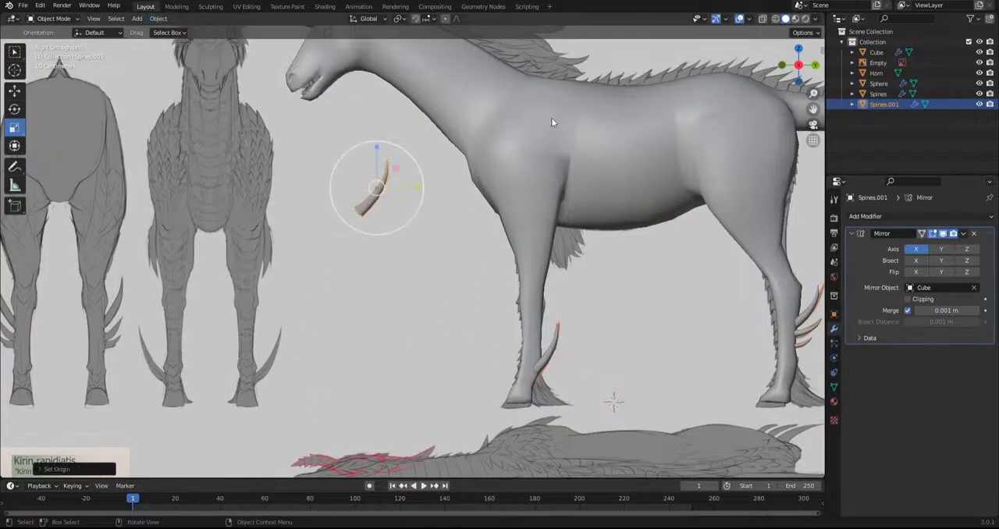
Rotate the separated spur, scale it down and move it near the creature's mouth as a tusk
{"action": "key", "text": "r"}
{"action": "left_click", "coordinate": [408, 321]}
{"action": "key", "text": "s"}
{"action": "left_click", "coordinate": [428, 280]}
{"action": "key", "text": "g"}
{"action": "left_click", "coordinate": [315, 130]}
Rotate the tusk in the front view to angle it beside the mouth
{"action": "middle_click_drag", "start_coordinate": [314, 219], "coordinate": [440, 251]}
{"action": "key", "text": "KP_1"}
{"action": "scroll", "coordinate": [440, 251], "scroll_direction": "up", "scroll_amount": 4}
{"action": "key", "text": "r"}
{"action": "left_click", "coordinate": [453, 244]}
{"action": "key", "text": "r"}
{"action": "left_click", "coordinate": [503, 231]}
Move the tusk to the side of the mouth and resize it to fit
{"action": "left_click_drag", "start_coordinate": [502, 83], "coordinate": [631, 128]}
{"action": "key", "text": "g"}
{"action": "left_click", "coordinate": [554, 145]}
{"action": "key", "text": "g"}
{"action": "left_click", "coordinate": [601, 120]}
{"action": "key", "text": "s"}
{"action": "left_click", "coordinate": [581, 119]}
{"action": "key", "text": "g"}
{"action": "left_click", "coordinate": [578, 111]}
Turn on X-ray display and rotate the tusk towards the sketched tusk in the side view
{"action": "middle_click_drag", "start_coordinate": [578, 111], "coordinate": [467, 365]}
{"action": "scroll", "coordinate": [466, 365], "scroll_direction": "up", "scroll_amount": 2}
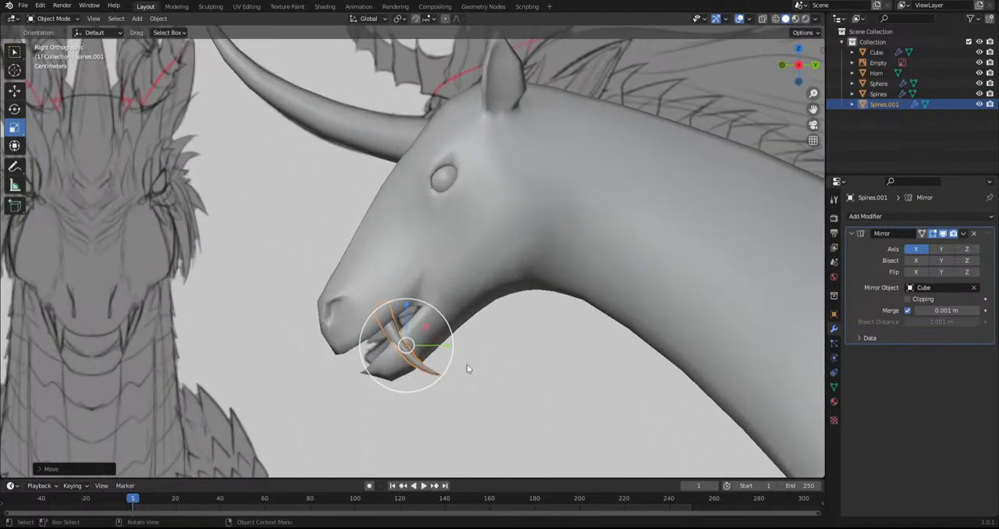
{"action": "left_click", "coordinate": [763, 23]}
{"action": "key", "text": "r"}
{"action": "left_click", "coordinate": [510, 392]}
{"action": "left_click_drag", "start_coordinate": [406, 306], "coordinate": [465, 344]}
Try further rotations of the tusk against the sketched tusk
{"action": "key", "text": "r"}
{"action": "left_click", "coordinate": [532, 318]}
{"action": "key", "text": "r"}
{"action": "left_click", "coordinate": [463, 411]}
{"action": "key", "text": "ctrl+z"}
{"action": "key", "text": "ctrl+z"}
{"action": "key", "text": "r"}
{"action": "left_click", "coordinate": [464, 282]}
{"action": "key", "text": "ctrl+z"}
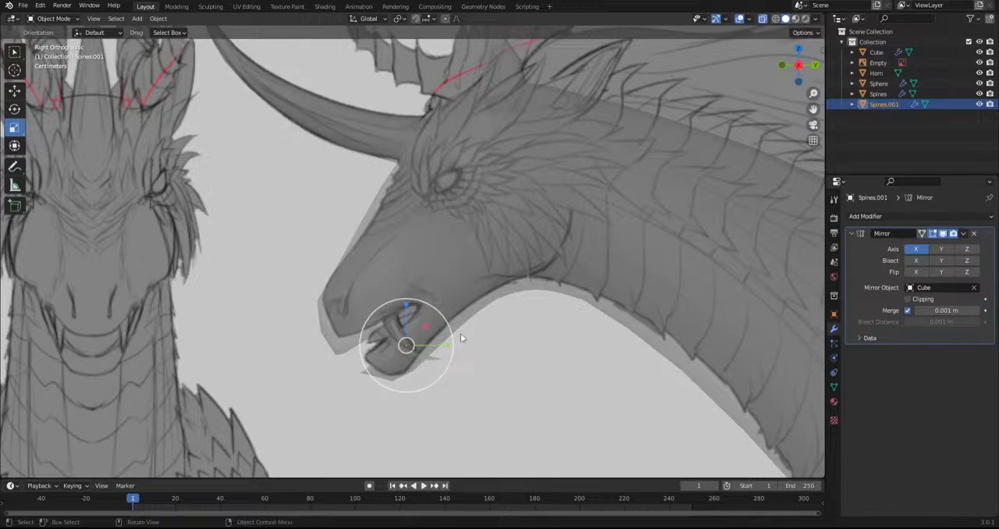
Move the tusk onto the sketched tusk and reshape it with the Grab brush in Sculpt Mode
{"action": "key", "text": "g"}
{"action": "left_click", "coordinate": [520, 336]}
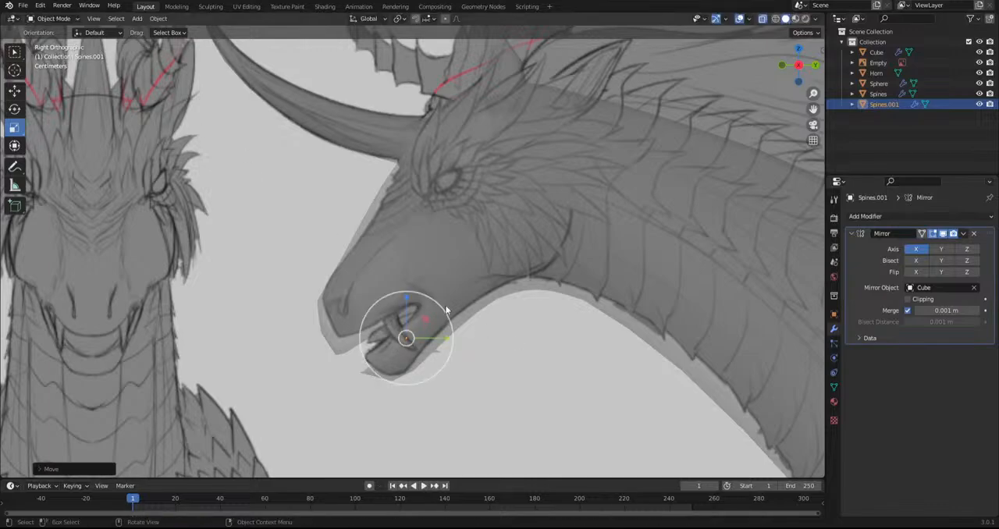
{"action": "left_click", "coordinate": [53, 18]}
{"action": "left_click", "coordinate": [54, 53]}
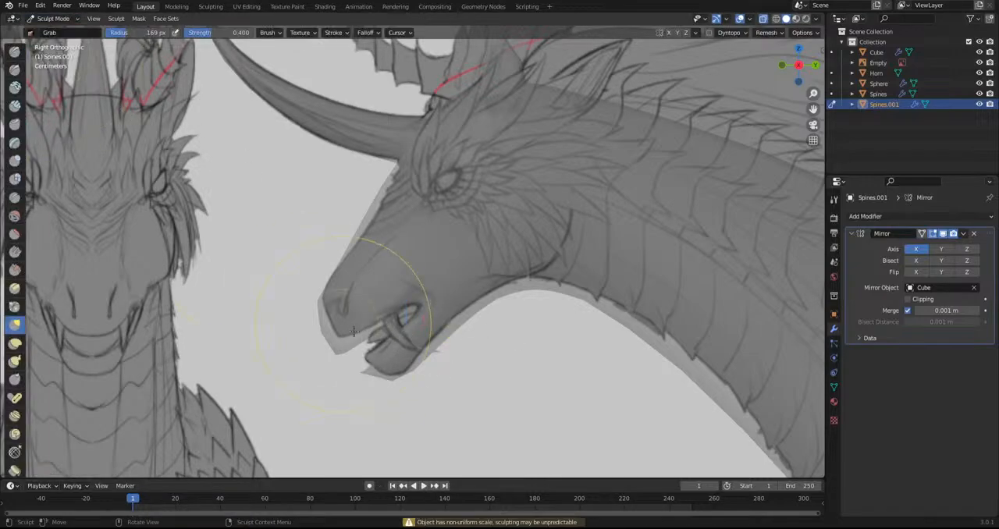
{"action": "middle_click_drag", "start_coordinate": [406, 366], "coordinate": [405, 337], "text": "shift"}
Thicken the tusk with the Inflate/Deflate brush to match the sketched outline
{"action": "scroll", "coordinate": [406, 338], "scroll_direction": "up", "scroll_amount": 3}
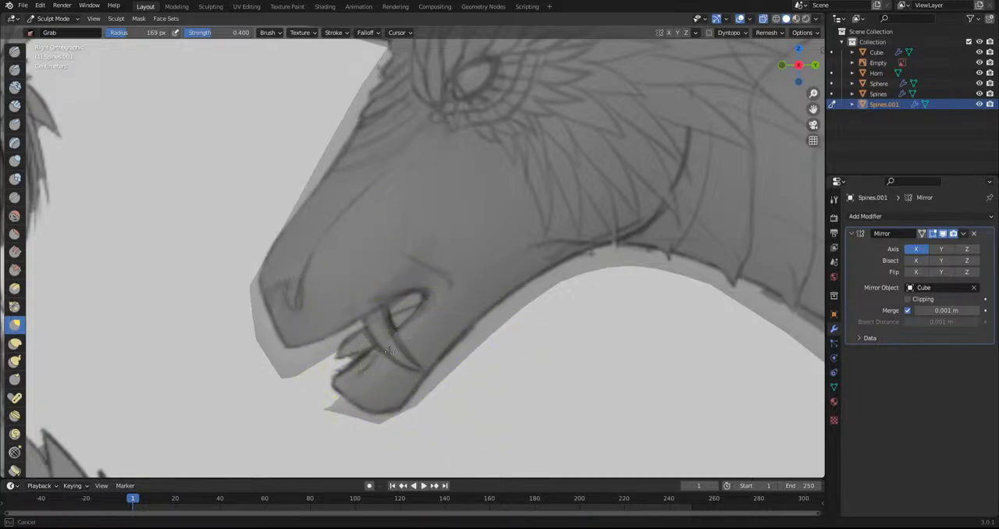
{"action": "left_click", "coordinate": [14, 162]}
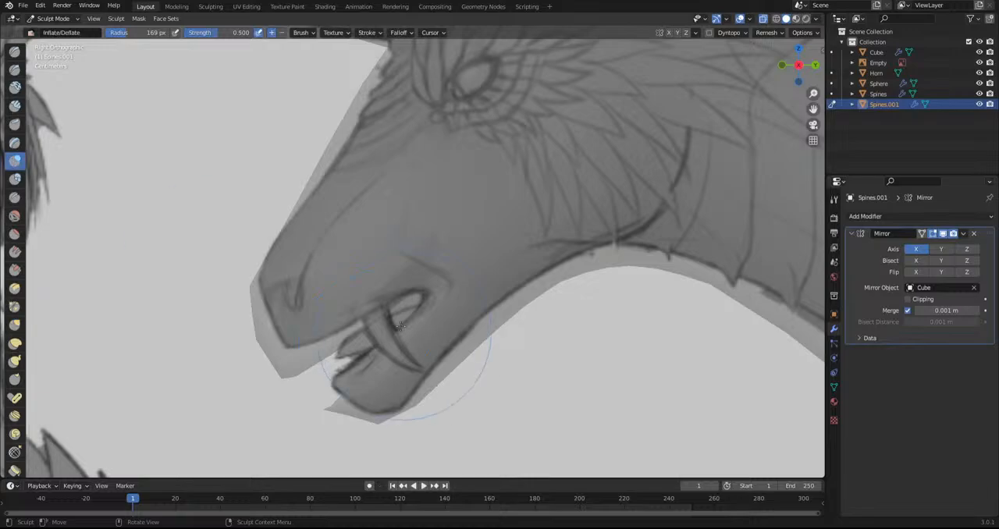
{"action": "mouse_move", "coordinate": [418, 367]}
{"action": "middle_mouse_down"}
{"action": "mouse_move", "coordinate": [491, 359]}
{"action": "mouse_move", "coordinate": [688, 121]}
{"action": "middle_mouse_up"}
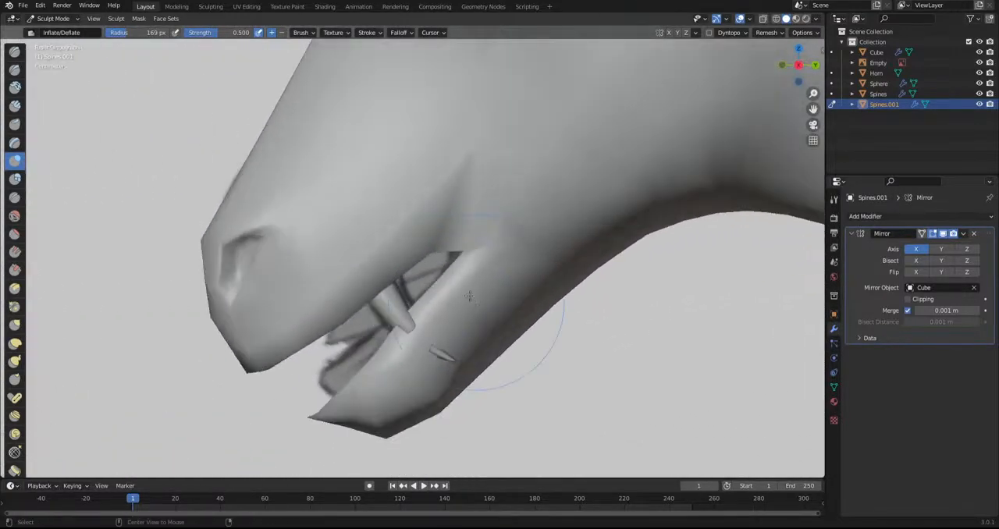
Sculpt the Cube body's lower jaw and lip around the tusk with the Grab brush
{"action": "left_click", "coordinate": [50, 18]}
{"action": "left_click", "coordinate": [57, 31]}
{"action": "left_click", "coordinate": [425, 219]}
{"action": "left_click", "coordinate": [46, 18]}
{"action": "left_click", "coordinate": [56, 53]}
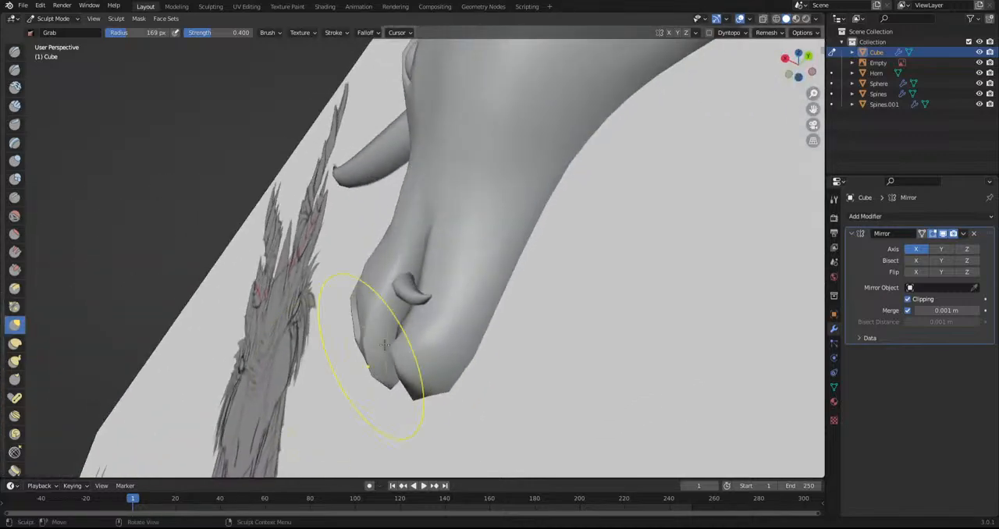
{"action": "middle_click_drag", "start_coordinate": [373, 367], "coordinate": [427, 317]}
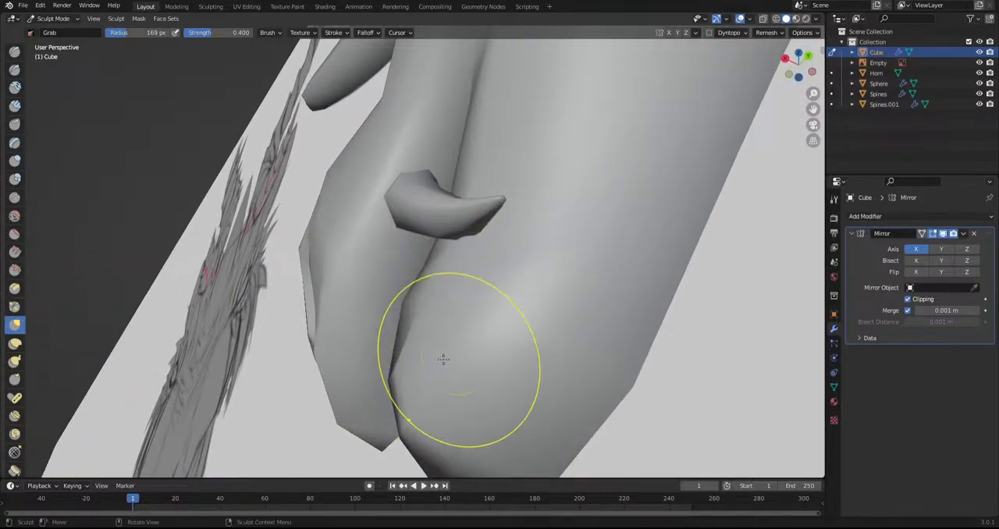
{"action": "middle_click_drag", "start_coordinate": [452, 356], "coordinate": [407, 321]}
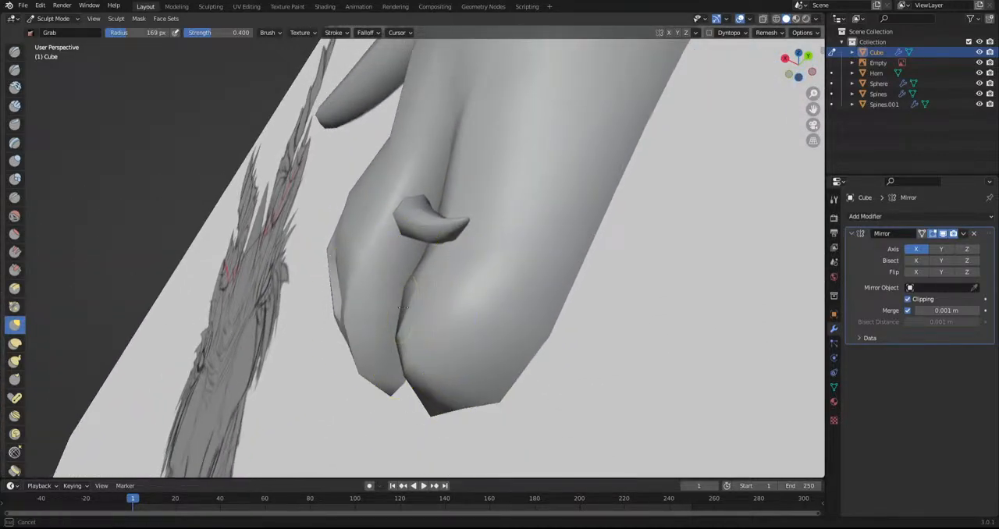
{"action": "left_click_drag", "start_coordinate": [366, 316], "coordinate": [400, 324]}
{"action": "scroll", "coordinate": [425, 362], "scroll_direction": "up", "scroll_amount": 1}
{"action": "middle_click_drag", "start_coordinate": [399, 359], "coordinate": [415, 380]}
{"action": "mouse_move", "coordinate": [425, 230]}
{"action": "middle_mouse_down"}
{"action": "mouse_move", "coordinate": [598, 259]}
{"action": "mouse_move", "coordinate": [618, 245]}
{"action": "middle_mouse_up"}
{"action": "scroll", "coordinate": [595, 262], "scroll_direction": "up", "scroll_amount": 4}
Reshape the Spines.001 tusk around the lower jaw with the Grab brush in Sculpt Mode
{"action": "left_click", "coordinate": [57, 19]}
{"action": "left_click", "coordinate": [58, 32]}
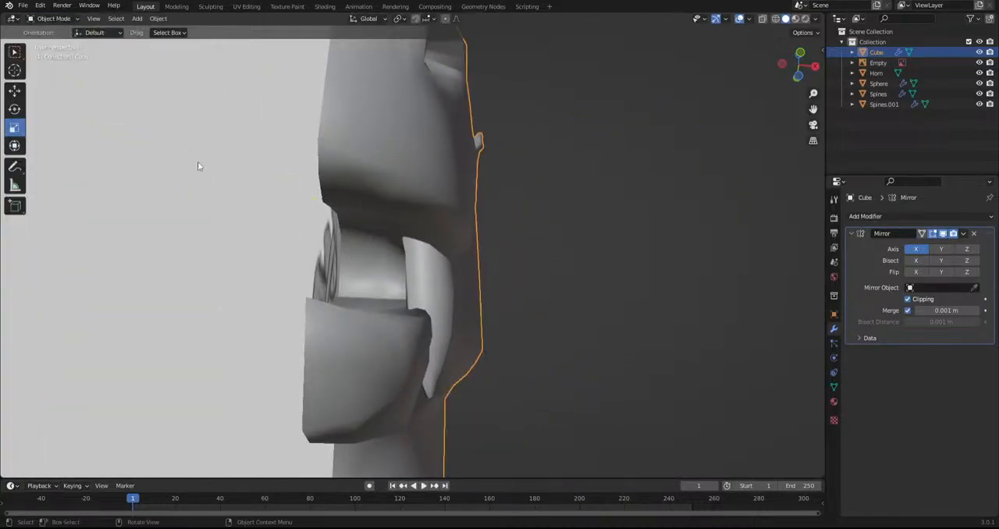
{"action": "left_click", "coordinate": [437, 284]}
{"action": "left_click", "coordinate": [54, 18]}
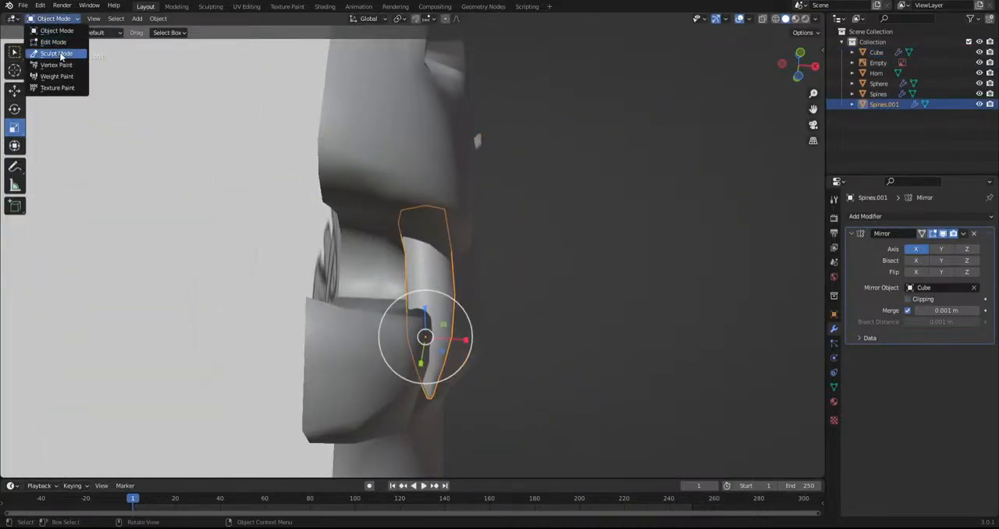
{"action": "left_click", "coordinate": [56, 53]}
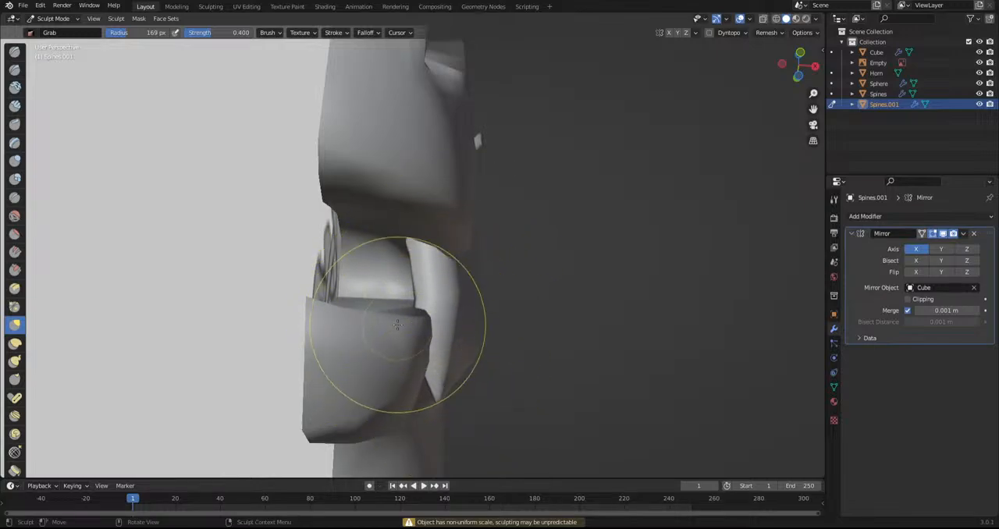
{"action": "middle_click_drag", "start_coordinate": [402, 331], "coordinate": [404, 312]}
{"action": "left_click_drag", "start_coordinate": [438, 318], "coordinate": [416, 380]}
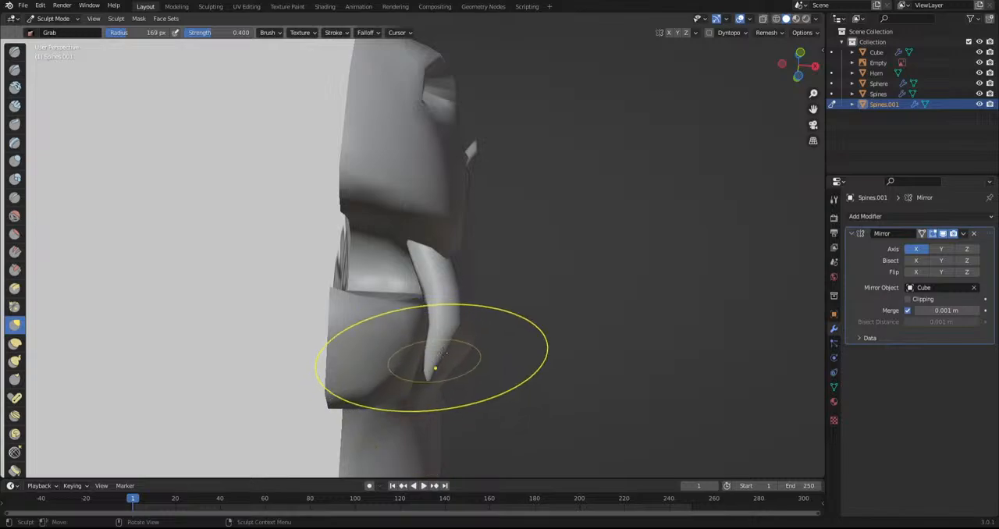
{"action": "mouse_move", "coordinate": [445, 308]}
{"action": "middle_mouse_down"}
{"action": "mouse_move", "coordinate": [344, 353]}
{"action": "mouse_move", "coordinate": [383, 297]}
{"action": "mouse_move", "coordinate": [368, 286]}
{"action": "mouse_move", "coordinate": [439, 226]}
{"action": "mouse_move", "coordinate": [417, 328]}
{"action": "mouse_move", "coordinate": [403, 341]}
{"action": "mouse_move", "coordinate": [419, 275]}
{"action": "mouse_move", "coordinate": [445, 280]}
{"action": "middle_mouse_up"}
{"action": "scroll", "coordinate": [484, 343], "scroll_direction": "down", "scroll_amount": 9}
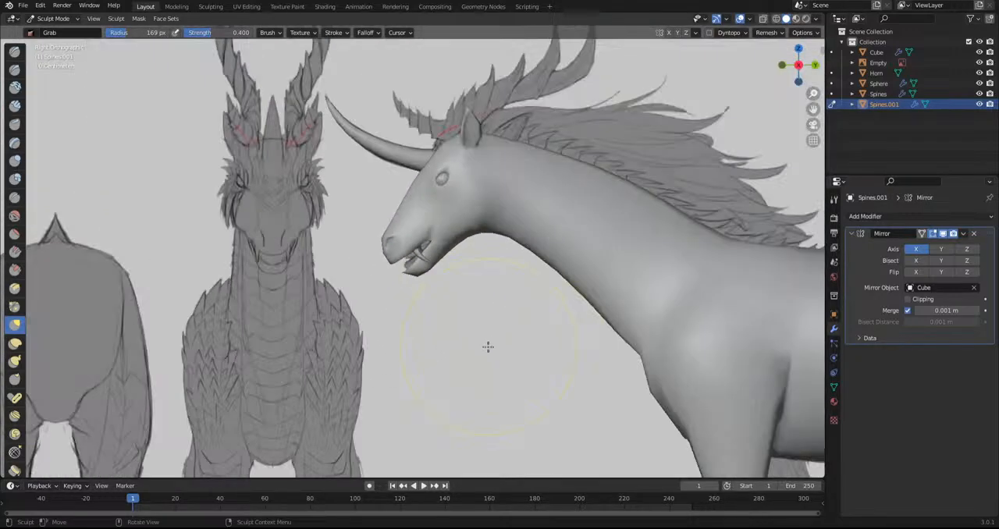
Hide the model sheet reference image in Object Mode
{"action": "left_click", "coordinate": [53, 18]}
{"action": "left_click", "coordinate": [47, 29]}
{"action": "left_click", "coordinate": [219, 262]}
{"action": "key", "text": "h"}
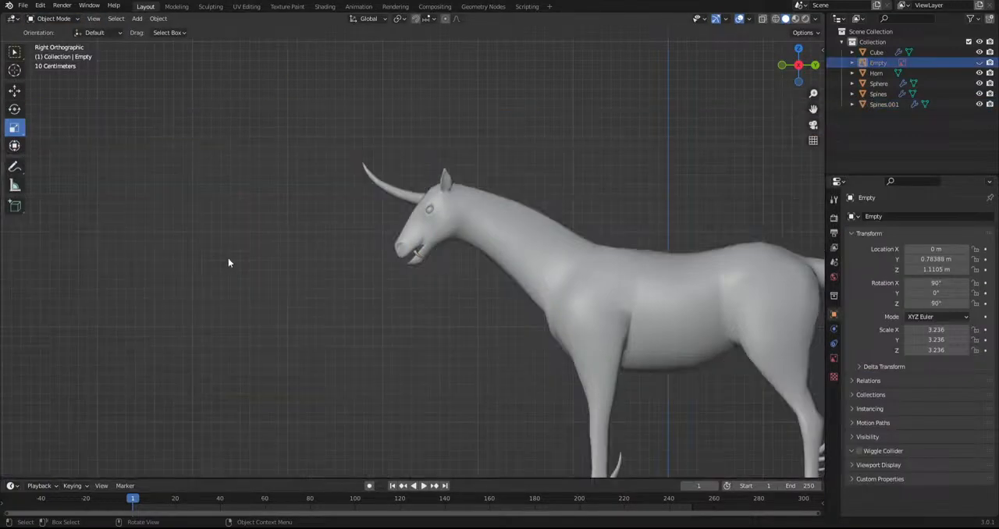
Turn off the viewport overlays and examine the whole creature and the mirrored tusks from several angles
{"action": "scroll", "coordinate": [220, 266], "scroll_direction": "up", "scroll_amount": 3}
{"action": "left_click", "coordinate": [417, 255]}
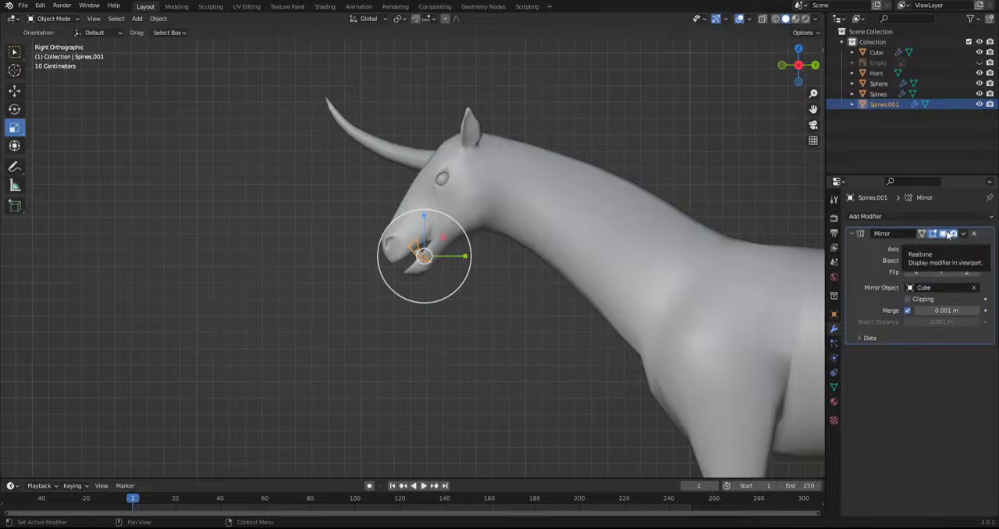
{"action": "scroll", "coordinate": [299, 304], "scroll_direction": "down", "scroll_amount": 3}
{"action": "middle_click_drag", "start_coordinate": [299, 303], "coordinate": [555, 313]}
{"action": "left_click", "coordinate": [555, 313]}
{"action": "middle_click_drag", "start_coordinate": [749, 112], "coordinate": [363, 338]}
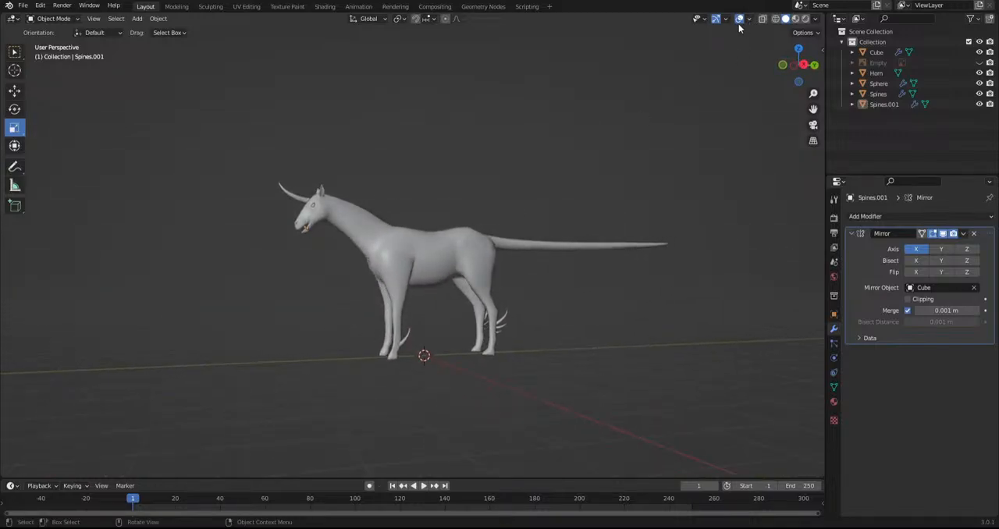
{"action": "left_click", "coordinate": [738, 21]}
{"action": "middle_click_drag", "start_coordinate": [476, 217], "coordinate": [656, 232]}
{"action": "scroll", "coordinate": [655, 232], "scroll_direction": "up", "scroll_amount": 4}
{"action": "middle_click_drag", "start_coordinate": [595, 285], "coordinate": [464, 265]}
{"action": "scroll", "coordinate": [409, 354], "scroll_direction": "up", "scroll_amount": 8}
{"action": "middle_click_drag", "start_coordinate": [328, 199], "coordinate": [411, 303], "text": "shift"}
{"action": "middle_click_drag", "start_coordinate": [506, 163], "coordinate": [486, 283], "text": "shift"}
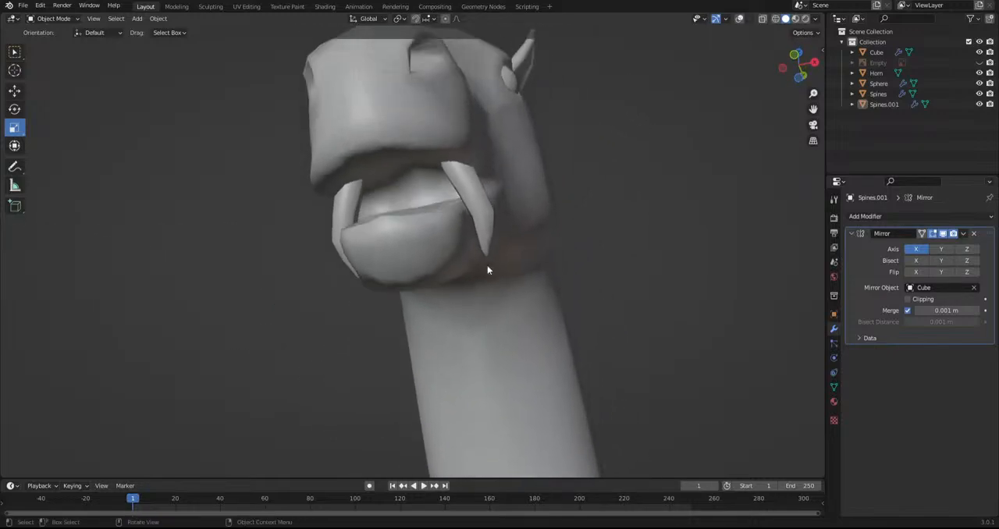
Rotate the tusk object freely to align it with the upper lip
{"action": "left_click", "coordinate": [485, 200]}
{"action": "key", "text": "r"}
{"action": "key", "text": "r"}
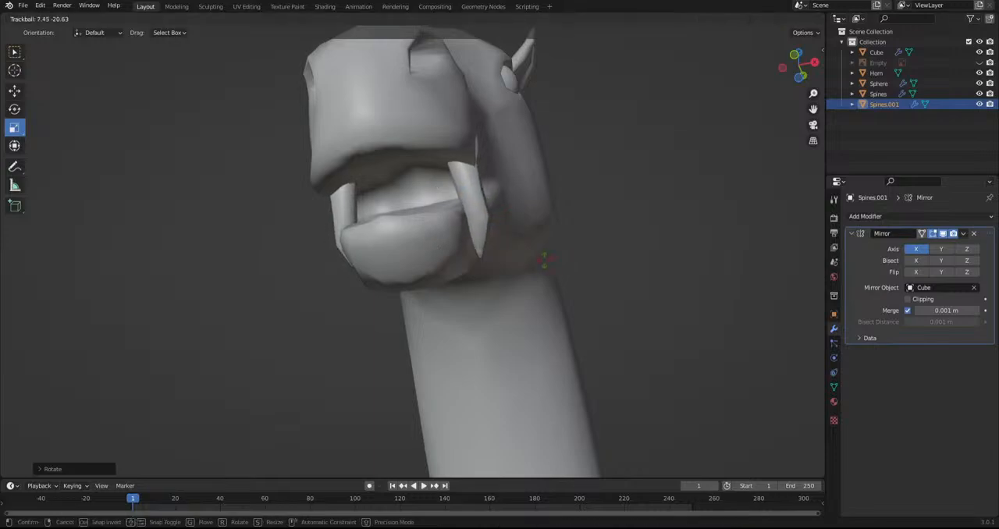
{"action": "left_click", "coordinate": [563, 254]}
Scale, move and rotate the tusk mesh in Edit Mode so it sits at the mouth's edge
{"action": "left_click", "coordinate": [36, 22]}
{"action": "left_click", "coordinate": [47, 42]}
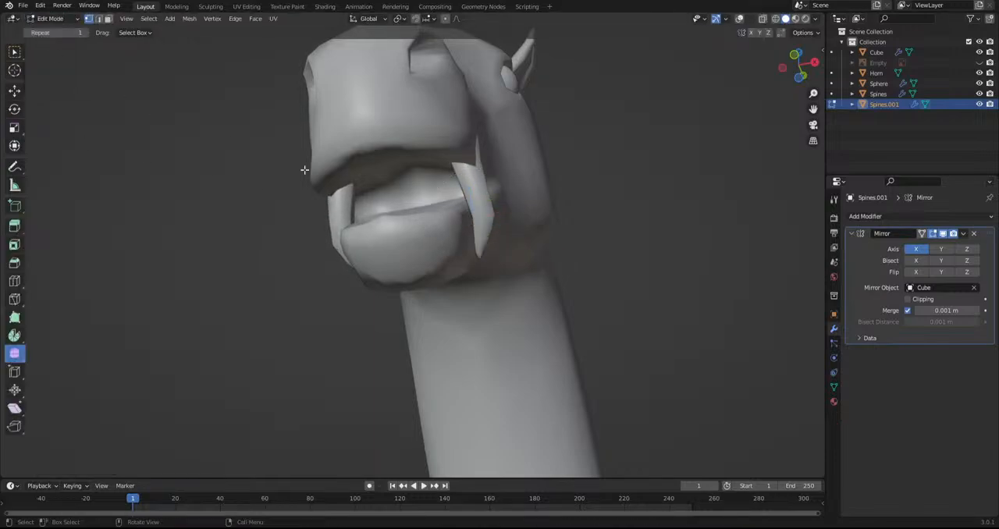
{"action": "key", "text": "s"}
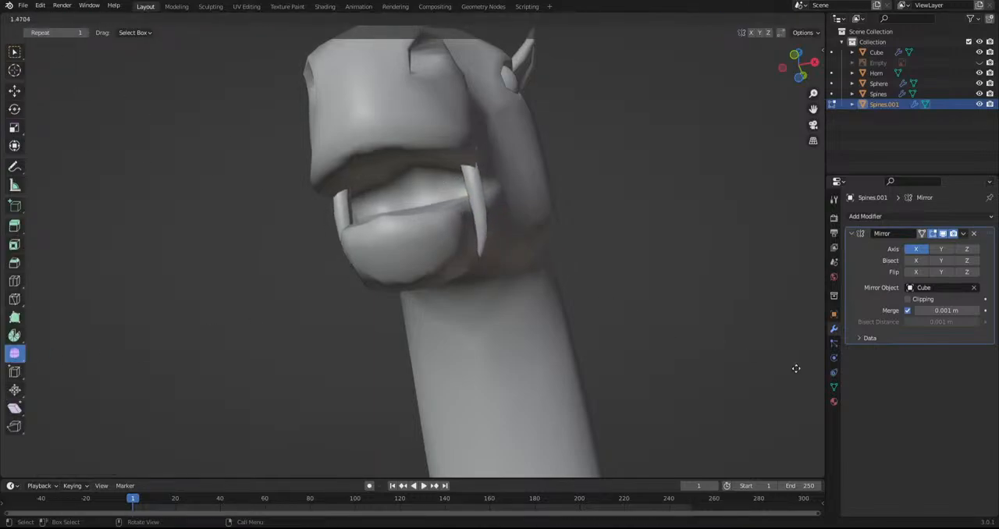
{"action": "key", "text": "r"}
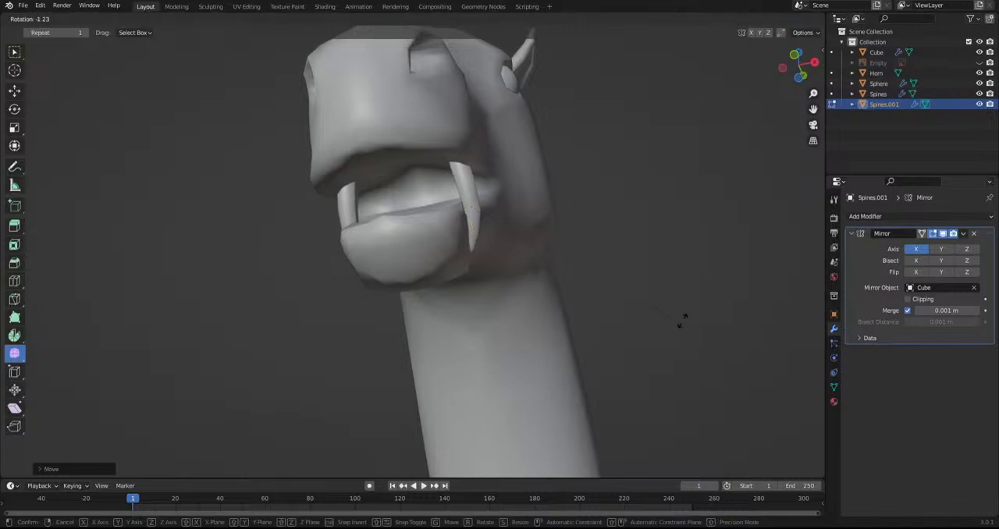
{"action": "left_click", "coordinate": [731, 287]}
Rescale the tusk mesh and rotate it freely so it hangs from the upper lip beside the lower jaw
{"action": "middle_click_drag", "start_coordinate": [731, 283], "coordinate": [587, 374]}
{"action": "middle_click_drag", "start_coordinate": [318, 356], "coordinate": [453, 148], "text": "shift"}
{"action": "scroll", "coordinate": [284, 357], "scroll_direction": "up", "scroll_amount": 3}
{"action": "middle_click_drag", "start_coordinate": [242, 342], "coordinate": [565, 200], "text": "shift"}
{"action": "scroll", "coordinate": [507, 236], "scroll_direction": "up", "scroll_amount": 2}
{"action": "key", "text": "s"}
{"action": "left_click", "coordinate": [680, 305]}
{"action": "middle_click_drag", "start_coordinate": [524, 288], "coordinate": [648, 328]}
{"action": "key", "text": "r"}
{"action": "key", "text": "r"}
{"action": "left_click", "coordinate": [613, 338]}
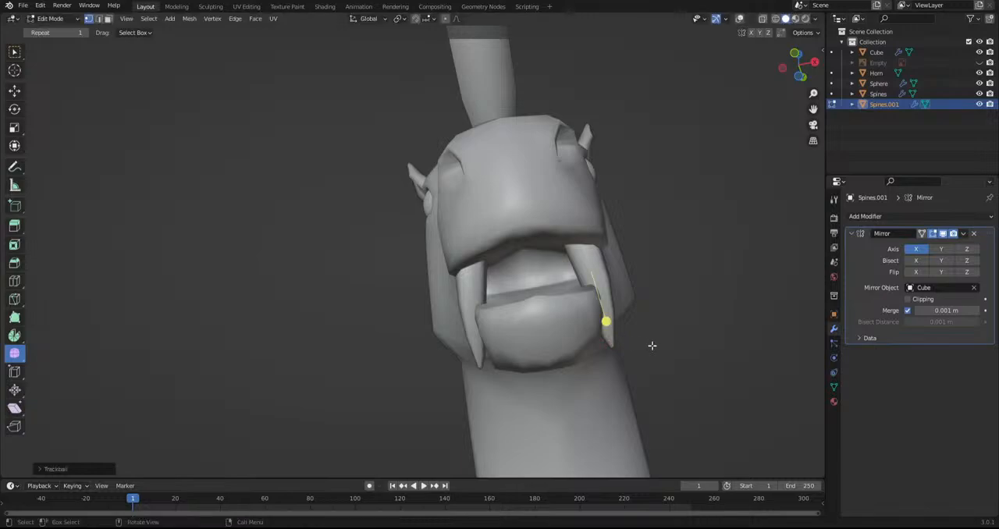
Move the tusk mesh, scale it down and adjust its rotation against the lower jaw
{"action": "key", "text": "g"}
{"action": "left_click", "coordinate": [673, 344]}
{"action": "key", "text": "s"}
{"action": "left_click", "coordinate": [644, 328]}
{"action": "key", "text": "r"}
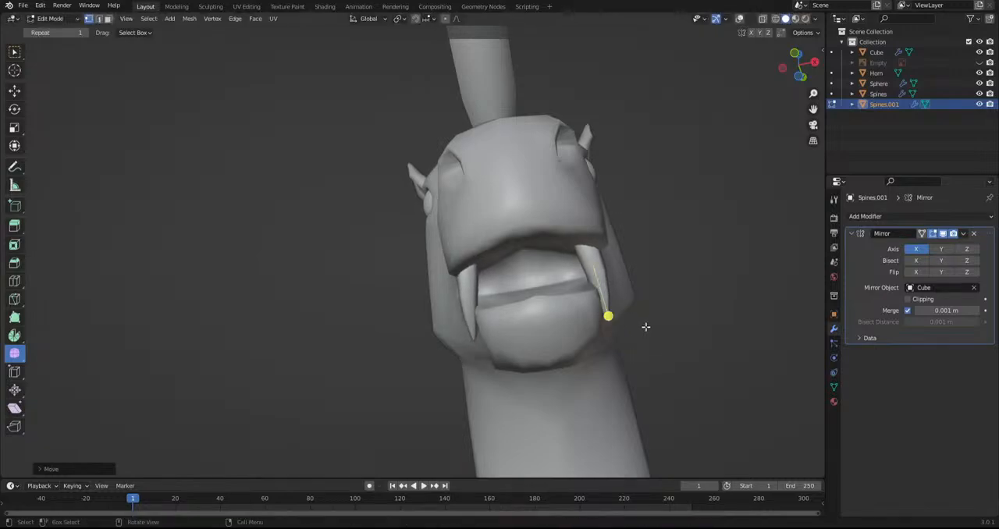
{"action": "left_click", "coordinate": [694, 340]}
Duplicate the tusk mesh, turn the copy to point upward, and scale and move it onto the lower jaw
{"action": "middle_click_drag", "start_coordinate": [388, 330], "coordinate": [299, 385]}
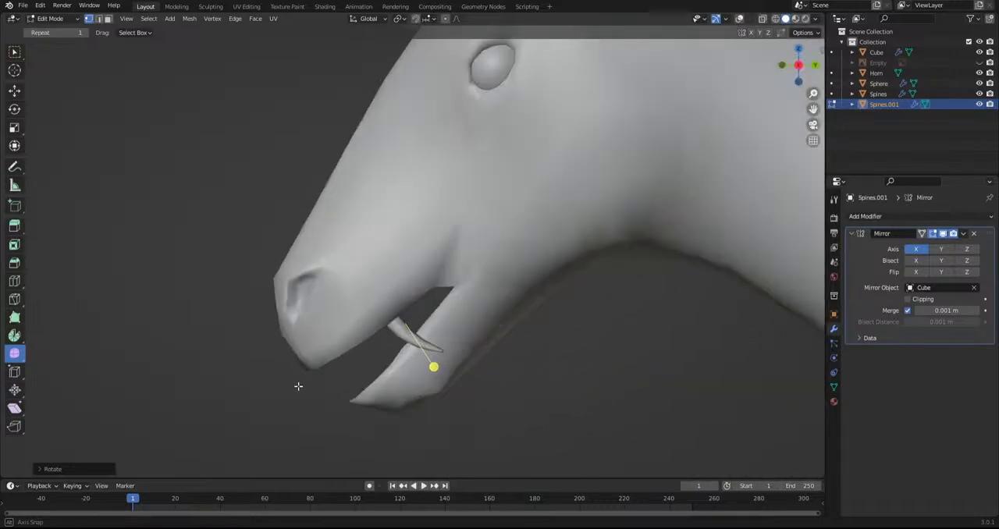
{"action": "key", "text": "r"}
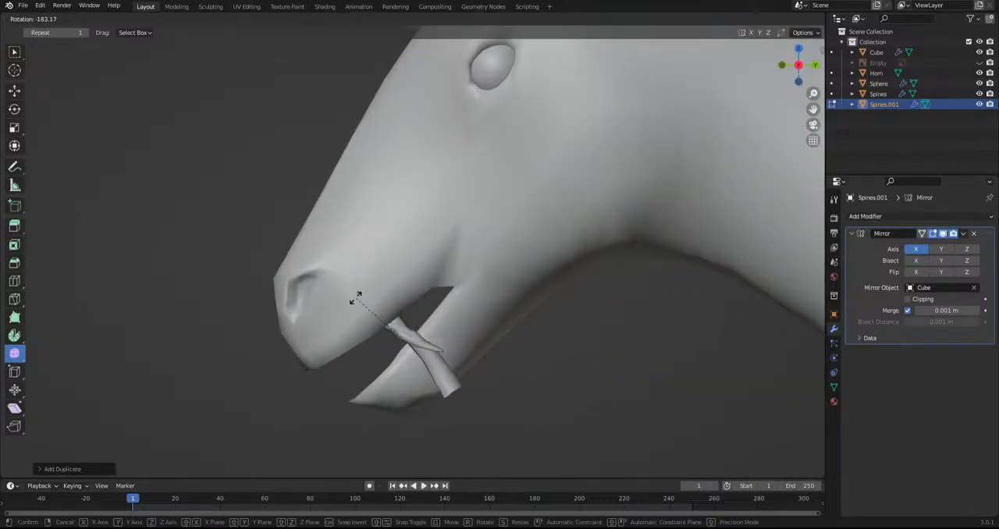
{"action": "key", "text": "r"}
{"action": "left_click", "coordinate": [443, 459]}
{"action": "key", "text": "r"}
{"action": "left_click", "coordinate": [535, 394]}
{"action": "key", "text": "s"}
{"action": "left_click", "coordinate": [431, 410]}
{"action": "key", "text": "g"}
{"action": "left_click", "coordinate": [435, 399]}
Rotate the duplicated lower tusk freely to angle it out of the lower jaw
{"action": "middle_click_drag", "start_coordinate": [435, 399], "coordinate": [705, 419]}
{"action": "key", "text": "r"}
{"action": "key", "text": "r"}
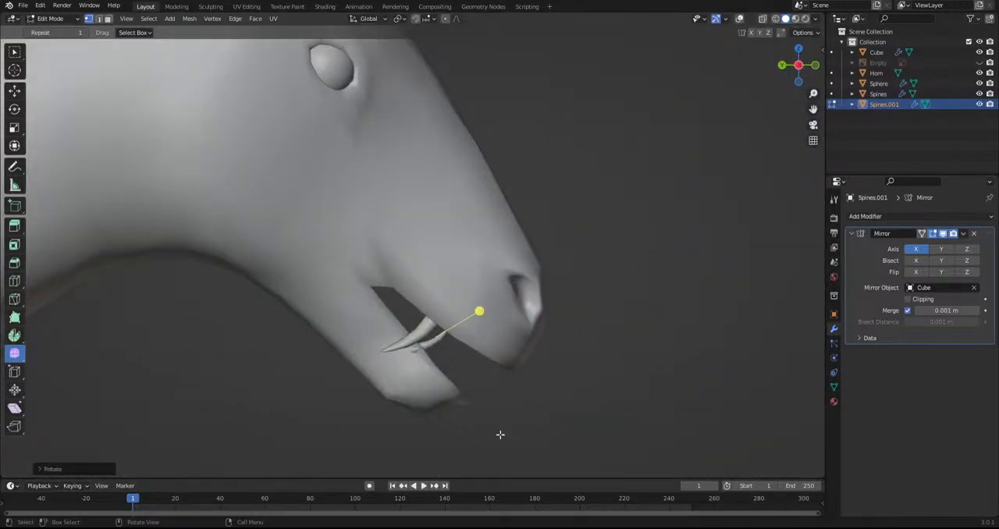
{"action": "left_click", "coordinate": [507, 400]}
{"action": "middle_click_drag", "start_coordinate": [537, 386], "coordinate": [394, 326]}
{"action": "middle_click_drag", "start_coordinate": [628, 343], "coordinate": [525, 334], "text": "shift"}
Move and scale the duplicated tusk to fit it into the lower jaw beside the upper tusk
{"action": "key", "text": "g"}
{"action": "left_click", "coordinate": [536, 337]}
{"action": "key", "text": "s"}
{"action": "left_click", "coordinate": [593, 364]}
{"action": "middle_click_drag", "start_coordinate": [593, 363], "coordinate": [339, 377]}
{"action": "scroll", "coordinate": [433, 356], "scroll_direction": "down", "scroll_amount": 5}
{"action": "scroll", "coordinate": [425, 360], "scroll_direction": "up", "scroll_amount": 4}
{"action": "key", "text": "x"}
{"action": "left_click", "coordinate": [452, 357]}
Examine the whole creature's proportions from the side, the front and close to the head
{"action": "scroll", "coordinate": [451, 354], "scroll_direction": "down", "scroll_amount": 8}
{"action": "scroll", "coordinate": [441, 356], "scroll_direction": "down", "scroll_amount": 3}
{"action": "scroll", "coordinate": [435, 368], "scroll_direction": "up", "scroll_amount": 3}
{"action": "scroll", "coordinate": [338, 377], "scroll_direction": "down", "scroll_amount": 4}
{"action": "middle_click_drag", "start_coordinate": [448, 394], "coordinate": [559, 393]}
{"action": "scroll", "coordinate": [440, 262], "scroll_direction": "up", "scroll_amount": 5}
{"action": "middle_click_drag", "start_coordinate": [440, 262], "coordinate": [557, 364]}
{"action": "scroll", "coordinate": [185, 372], "scroll_direction": "down", "scroll_amount": 5}
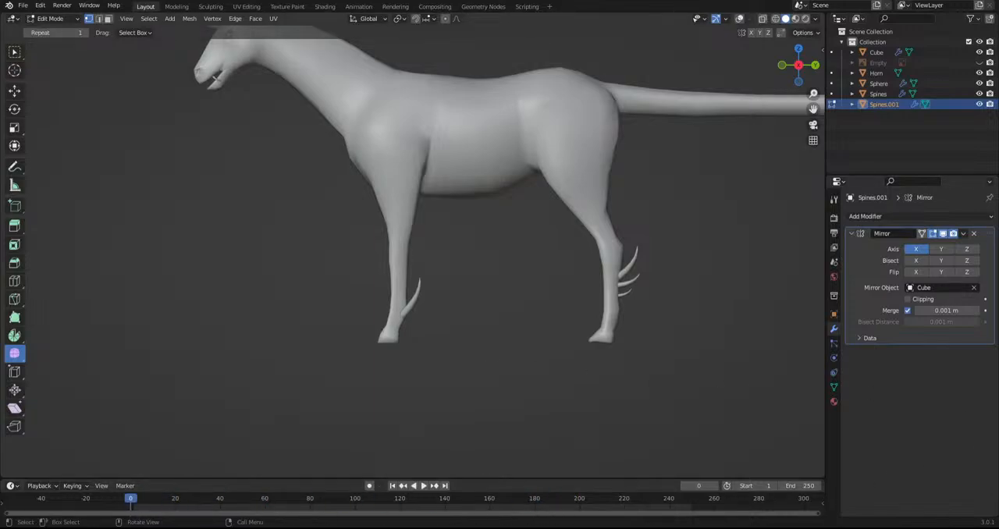
{"action": "scroll", "coordinate": [474, 332], "scroll_direction": "down", "scroll_amount": 4}
{"action": "middle_click_drag", "start_coordinate": [474, 333], "coordinate": [358, 366]}
{"action": "scroll", "coordinate": [357, 366], "scroll_direction": "down", "scroll_amount": 1}
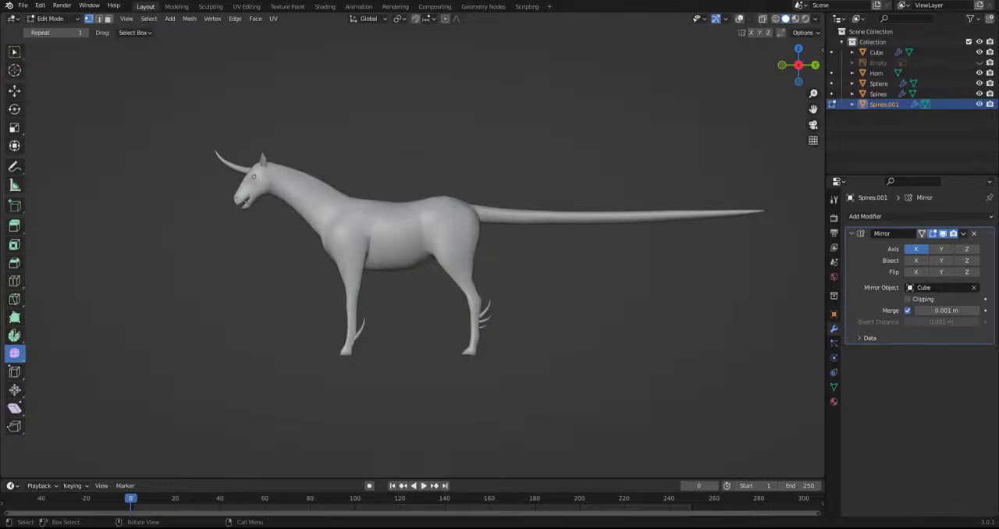
{"action": "mouse_move", "coordinate": [495, 369]}
{"action": "middle_mouse_down", "text": "shift"}
{"action": "mouse_move", "coordinate": [495, 410]}
{"action": "mouse_move", "coordinate": [487, 396]}
{"action": "mouse_move", "coordinate": [449, 385]}
{"action": "mouse_move", "coordinate": [474, 359]}
{"action": "mouse_move", "coordinate": [487, 362]}
{"action": "middle_mouse_up", "text": "shift"}
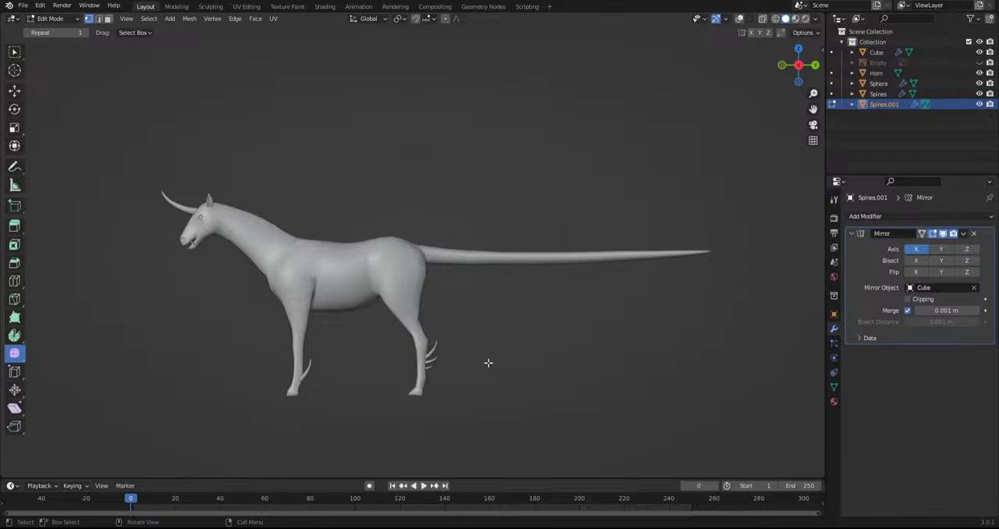
{"action": "middle_click_drag", "start_coordinate": [424, 360], "coordinate": [516, 351], "text": "shift"}
{"action": "scroll", "coordinate": [459, 344], "scroll_direction": "up", "scroll_amount": 5}
{"action": "middle_click_drag", "start_coordinate": [430, 335], "coordinate": [572, 210], "text": "shift"}
{"action": "scroll", "coordinate": [371, 171], "scroll_direction": "down", "scroll_amount": 5}
{"action": "scroll", "coordinate": [572, 211], "scroll_direction": "down", "scroll_amount": 2}
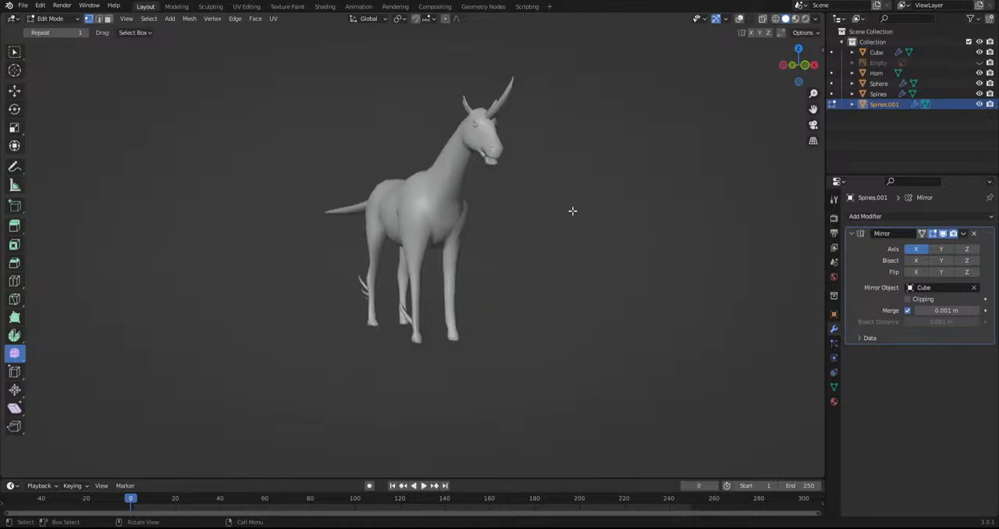
{"action": "middle_click_drag", "start_coordinate": [405, 158], "coordinate": [509, 196]}
{"action": "scroll", "coordinate": [509, 195], "scroll_direction": "up", "scroll_amount": 4}
{"action": "middle_click_drag", "start_coordinate": [328, 208], "coordinate": [520, 251]}
Select the Cube body in Object Mode and switch it to Sculpt Mode
{"action": "left_click", "coordinate": [47, 19]}
{"action": "left_click", "coordinate": [59, 53]}
{"action": "middle_click_drag", "start_coordinate": [410, 239], "coordinate": [475, 251]}
{"action": "scroll", "coordinate": [484, 248], "scroll_direction": "up", "scroll_amount": 2}
{"action": "left_click", "coordinate": [34, 23]}
{"action": "left_click", "coordinate": [48, 19]}
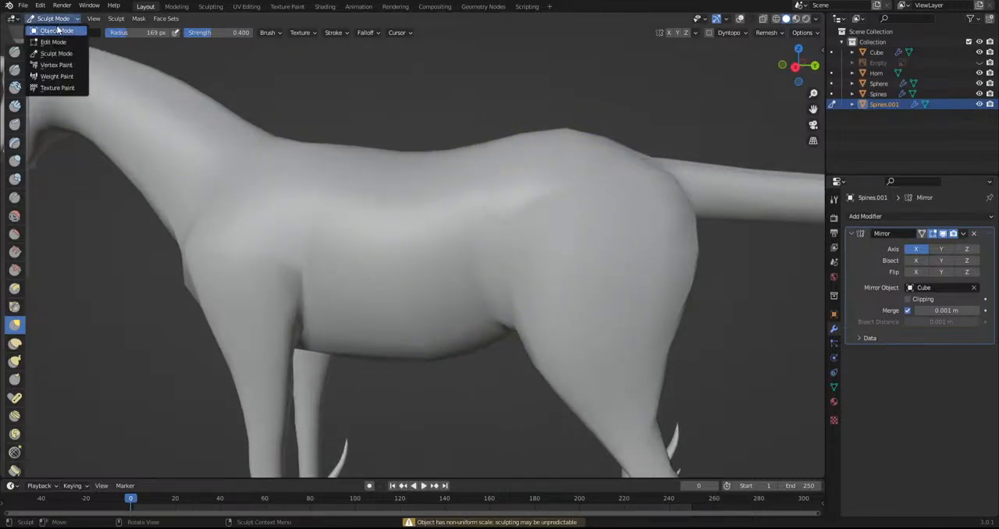
{"action": "left_click", "coordinate": [53, 29]}
{"action": "left_click", "coordinate": [125, 73]}
{"action": "left_click", "coordinate": [48, 19]}
{"action": "left_click", "coordinate": [63, 43]}
{"action": "left_click", "coordinate": [49, 18]}
{"action": "left_click", "coordinate": [55, 54]}
Reshape the Cube body's haunch and shoulder area with the Grab brush
{"action": "mouse_move", "coordinate": [562, 192]}
{"action": "middle_mouse_down"}
{"action": "mouse_move", "coordinate": [548, 231]}
{"action": "mouse_move", "coordinate": [528, 223]}
{"action": "mouse_move", "coordinate": [569, 223]}
{"action": "middle_mouse_up"}
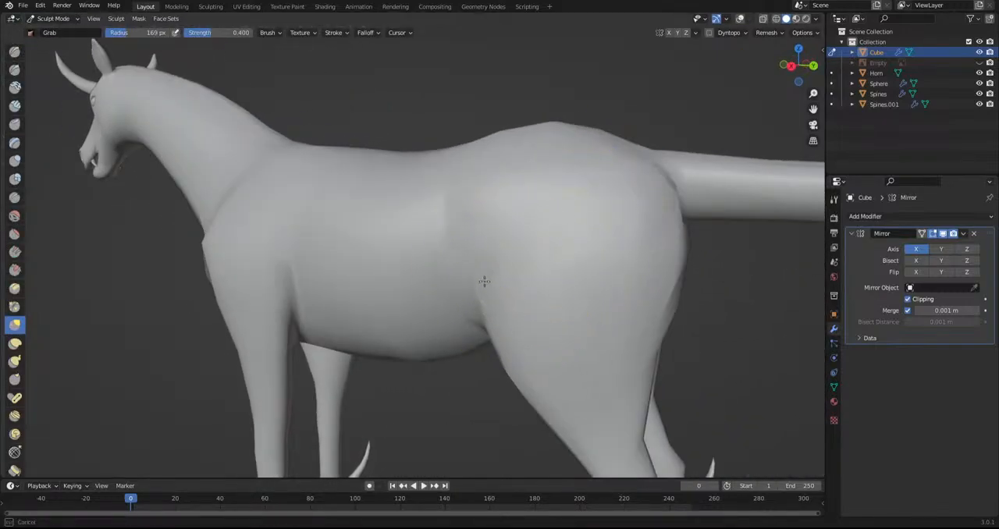
{"action": "middle_click_drag", "start_coordinate": [484, 281], "coordinate": [528, 292], "text": "alt"}
{"action": "scroll", "coordinate": [611, 258], "scroll_direction": "down", "scroll_amount": 3}
{"action": "mouse_move", "coordinate": [586, 273]}
{"action": "middle_mouse_down", "text": "shift"}
{"action": "mouse_move", "coordinate": [573, 263]}
{"action": "mouse_move", "coordinate": [532, 294]}
{"action": "mouse_move", "coordinate": [743, 222]}
{"action": "mouse_move", "coordinate": [505, 184]}
{"action": "middle_mouse_up", "text": "shift"}
{"action": "scroll", "coordinate": [716, 216], "scroll_direction": "down", "scroll_amount": 1}
{"action": "middle_click_drag", "start_coordinate": [514, 206], "coordinate": [503, 186]}
{"action": "scroll", "coordinate": [481, 188], "scroll_direction": "up", "scroll_amount": 4}
{"action": "left_click_drag", "start_coordinate": [458, 195], "coordinate": [459, 178]}
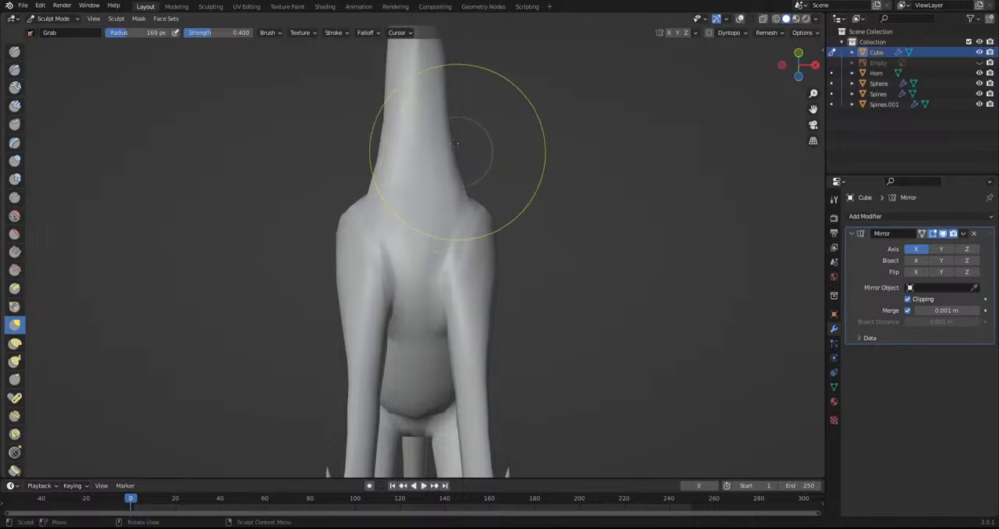
Sculpt the torso's sides and flanks with the Grab brush, working from above and from other angles
{"action": "mouse_move", "coordinate": [464, 138]}
{"action": "middle_mouse_down"}
{"action": "mouse_move", "coordinate": [300, 297]}
{"action": "mouse_move", "coordinate": [221, 321]}
{"action": "middle_mouse_up"}
{"action": "middle_click_drag", "start_coordinate": [292, 336], "coordinate": [277, 206], "text": "shift"}
{"action": "scroll", "coordinate": [279, 205], "scroll_direction": "down", "scroll_amount": 3}
{"action": "middle_click_drag", "start_coordinate": [318, 281], "coordinate": [317, 196], "text": "shift"}
{"action": "scroll", "coordinate": [322, 188], "scroll_direction": "up", "scroll_amount": 2}
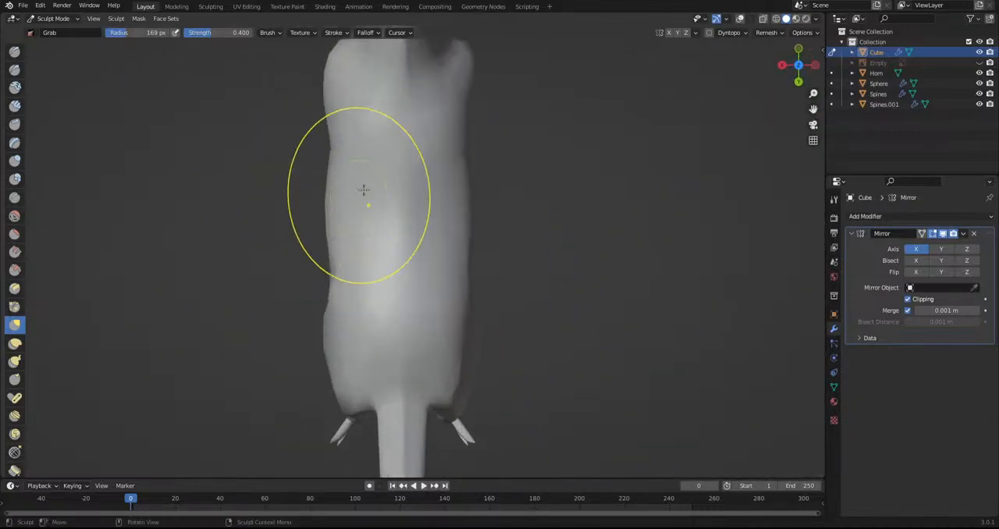
{"action": "scroll", "coordinate": [370, 189], "scroll_direction": "up", "scroll_amount": 2}
{"action": "left_click_drag", "start_coordinate": [368, 188], "coordinate": [380, 185]}
{"action": "left_click_drag", "start_coordinate": [373, 224], "coordinate": [376, 234]}
{"action": "middle_click_drag", "start_coordinate": [394, 287], "coordinate": [405, 187], "text": "shift"}
{"action": "scroll", "coordinate": [403, 195], "scroll_direction": "up", "scroll_amount": 2}
{"action": "mouse_move", "coordinate": [366, 220]}
{"action": "left_mouse_down"}
{"action": "mouse_move", "coordinate": [412, 216]}
{"action": "mouse_move", "coordinate": [403, 335]}
{"action": "left_mouse_up"}
{"action": "mouse_move", "coordinate": [403, 335]}
{"action": "middle_mouse_down"}
{"action": "mouse_move", "coordinate": [347, 328]}
{"action": "mouse_move", "coordinate": [459, 206]}
{"action": "middle_mouse_up"}
{"action": "middle_click_drag", "start_coordinate": [281, 113], "coordinate": [437, 305], "text": "shift"}
{"action": "middle_click_drag", "start_coordinate": [333, 267], "coordinate": [323, 345]}
{"action": "scroll", "coordinate": [344, 332], "scroll_direction": "up", "scroll_amount": 2}
{"action": "left_click_drag", "start_coordinate": [361, 346], "coordinate": [362, 375]}
{"action": "scroll", "coordinate": [384, 305], "scroll_direction": "down", "scroll_amount": 3}
Refine the rump outline and raise the base of the tail in side view with the Grab brush
{"action": "mouse_move", "coordinate": [413, 343]}
{"action": "middle_mouse_down", "text": "shift"}
{"action": "mouse_move", "coordinate": [451, 142]}
{"action": "mouse_move", "coordinate": [496, 192]}
{"action": "mouse_move", "coordinate": [597, 167]}
{"action": "middle_mouse_up", "text": "shift"}
{"action": "scroll", "coordinate": [597, 167], "scroll_direction": "up", "scroll_amount": 3}
{"action": "middle_click_drag", "start_coordinate": [486, 283], "coordinate": [447, 359], "text": "shift"}
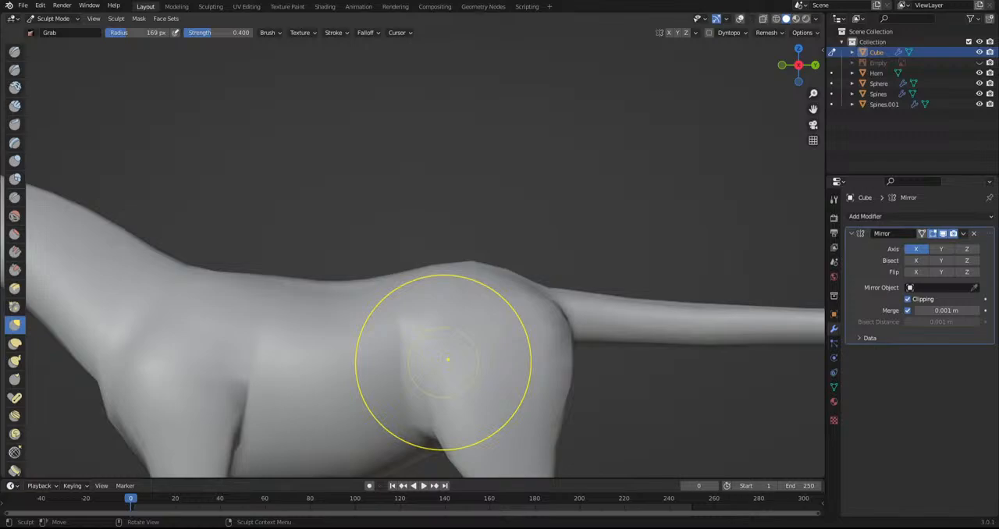
{"action": "middle_click_drag", "start_coordinate": [471, 283], "coordinate": [466, 317], "text": "shift"}
{"action": "scroll", "coordinate": [466, 319], "scroll_direction": "up", "scroll_amount": 2}
{"action": "left_click_drag", "start_coordinate": [458, 318], "coordinate": [461, 302]}
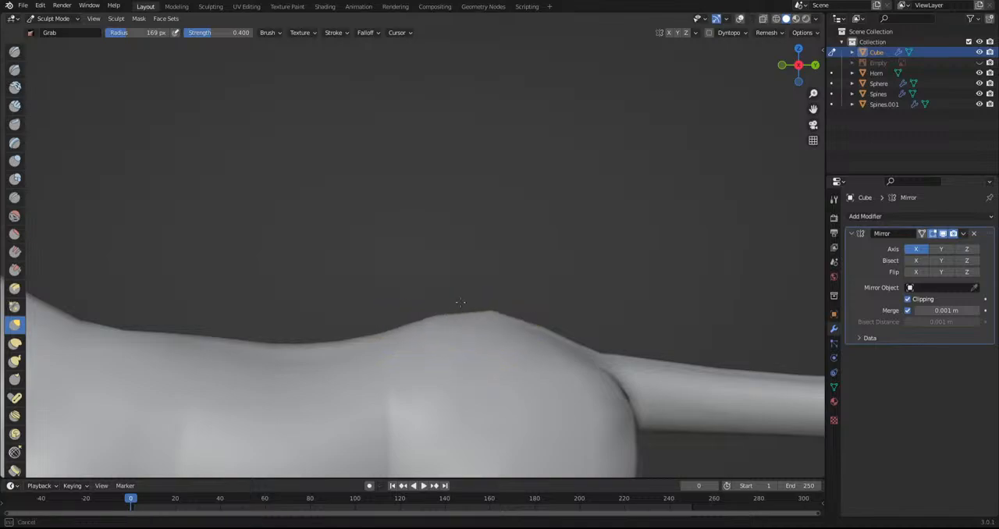
{"action": "left_click_drag", "start_coordinate": [544, 334], "coordinate": [548, 320]}
{"action": "mouse_move", "coordinate": [601, 350]}
{"action": "left_mouse_down"}
{"action": "mouse_move", "coordinate": [607, 334]}
{"action": "mouse_move", "coordinate": [597, 325]}
{"action": "left_mouse_up"}
{"action": "left_click_drag", "start_coordinate": [657, 438], "coordinate": [657, 416]}
{"action": "left_click_drag", "start_coordinate": [717, 430], "coordinate": [714, 408]}
Pull up the back line between the rump and the withers with the Grab brush
{"action": "middle_click_drag", "start_coordinate": [141, 363], "coordinate": [462, 360], "text": "shift"}
{"action": "left_click_drag", "start_coordinate": [631, 343], "coordinate": [635, 335]}
{"action": "left_click_drag", "start_coordinate": [419, 331], "coordinate": [419, 312]}
{"action": "scroll", "coordinate": [473, 311], "scroll_direction": "down", "scroll_amount": 4}
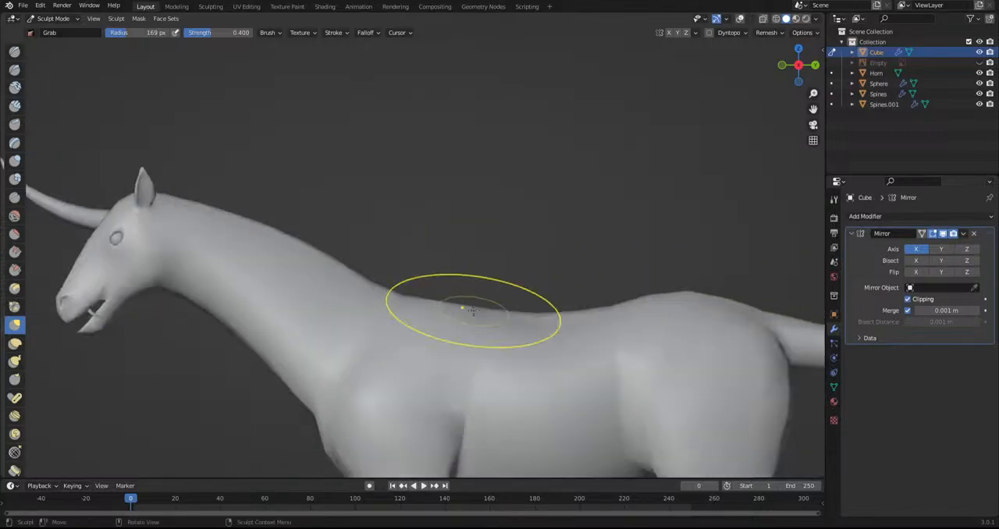
{"action": "scroll", "coordinate": [473, 310], "scroll_direction": "down", "scroll_amount": 3}
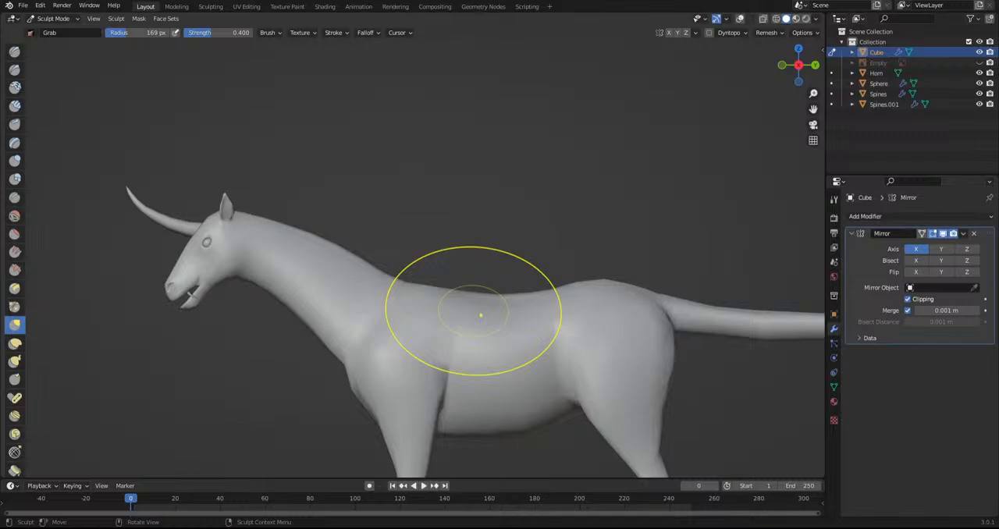
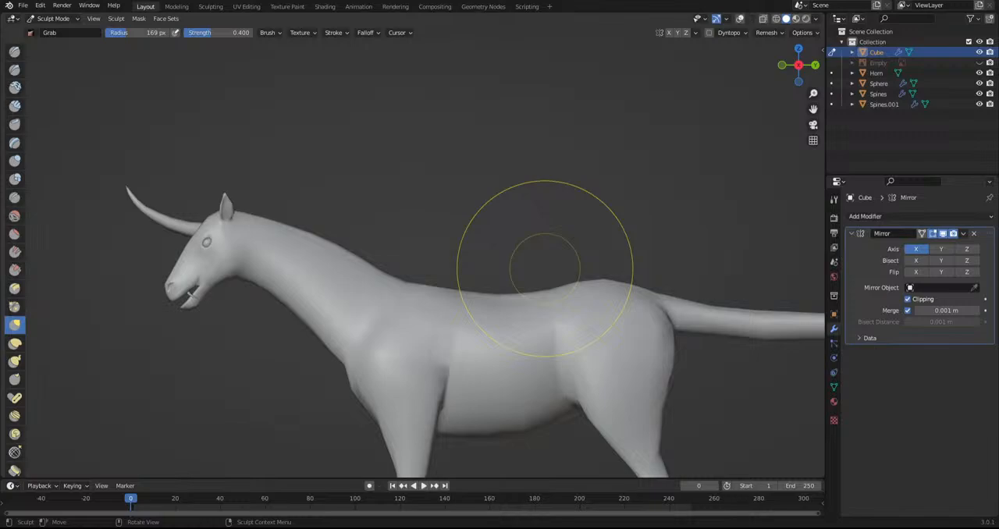
Adjust the back and tail outline of the horned creature in side view with the Grab brush
{"action": "scroll", "coordinate": [545, 268], "scroll_direction": "down", "scroll_amount": 3}
{"action": "mouse_move", "coordinate": [443, 288]}
{"action": "middle_mouse_down", "text": "shift"}
{"action": "mouse_move", "coordinate": [379, 248]}
{"action": "mouse_move", "coordinate": [477, 259]}
{"action": "mouse_move", "coordinate": [404, 262]}
{"action": "mouse_move", "coordinate": [341, 286]}
{"action": "middle_mouse_up", "text": "shift"}
{"action": "scroll", "coordinate": [477, 259], "scroll_direction": "up", "scroll_amount": 4}
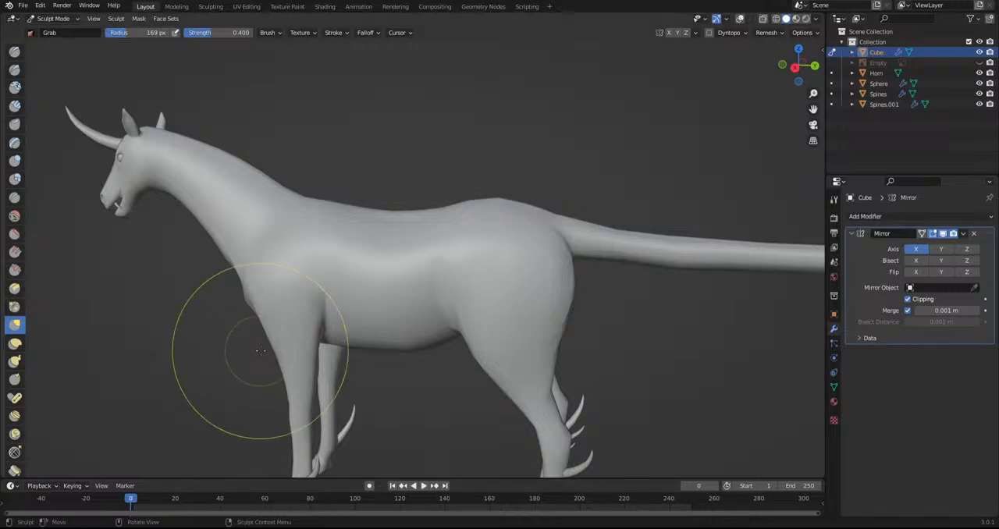
{"action": "scroll", "coordinate": [257, 356], "scroll_direction": "down", "scroll_amount": 3}
{"action": "scroll", "coordinate": [400, 289], "scroll_direction": "up", "scroll_amount": 6}
{"action": "scroll", "coordinate": [401, 289], "scroll_direction": "up", "scroll_amount": 1}
{"action": "mouse_move", "coordinate": [385, 274]}
{"action": "left_mouse_down"}
{"action": "mouse_move", "coordinate": [379, 263]}
{"action": "mouse_move", "coordinate": [403, 252]}
{"action": "left_mouse_up"}
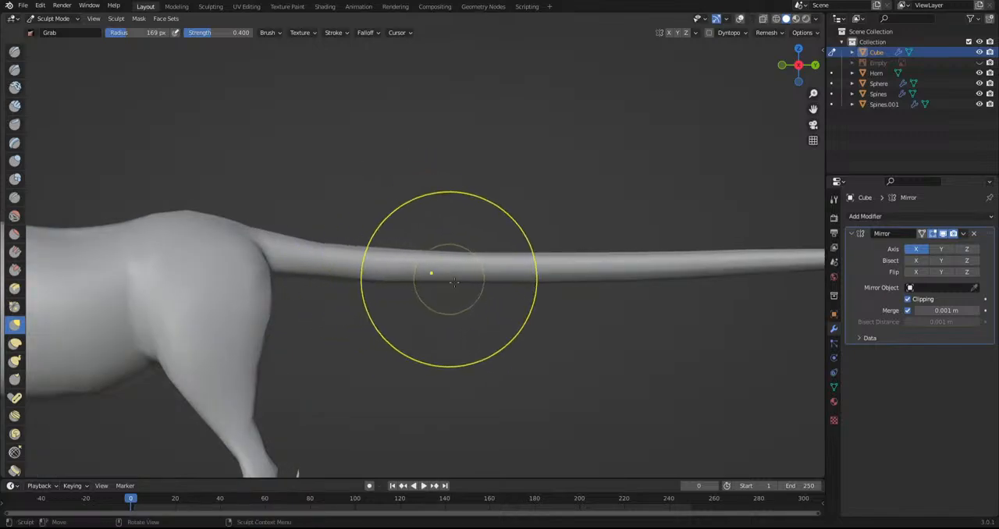
{"action": "scroll", "coordinate": [430, 272], "scroll_direction": "down", "scroll_amount": 5}
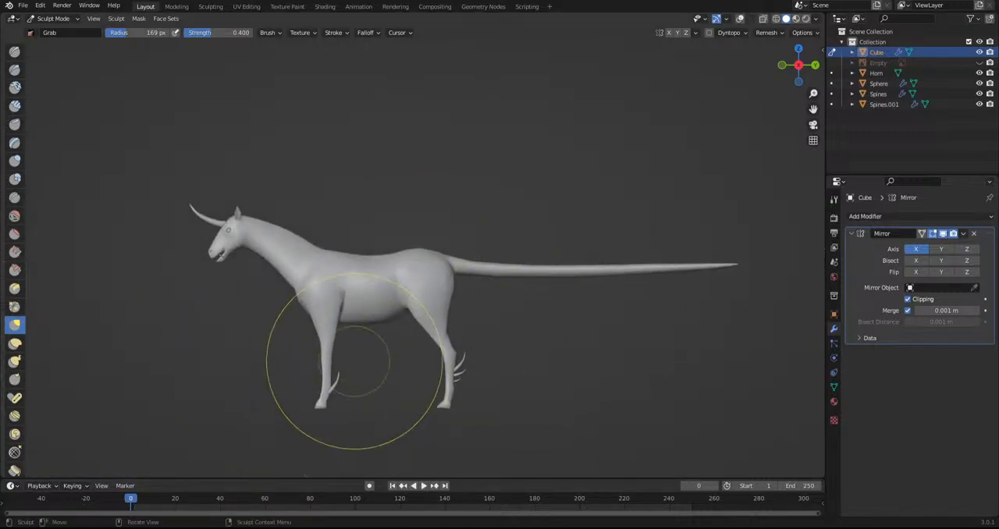
Reshape the flanks of the creature's torso from above with the Grab brush
{"action": "mouse_move", "coordinate": [356, 257]}
{"action": "middle_mouse_down"}
{"action": "mouse_move", "coordinate": [365, 364]}
{"action": "mouse_move", "coordinate": [429, 338]}
{"action": "mouse_move", "coordinate": [319, 288]}
{"action": "middle_mouse_up"}
{"action": "scroll", "coordinate": [364, 364], "scroll_direction": "up", "scroll_amount": 5}
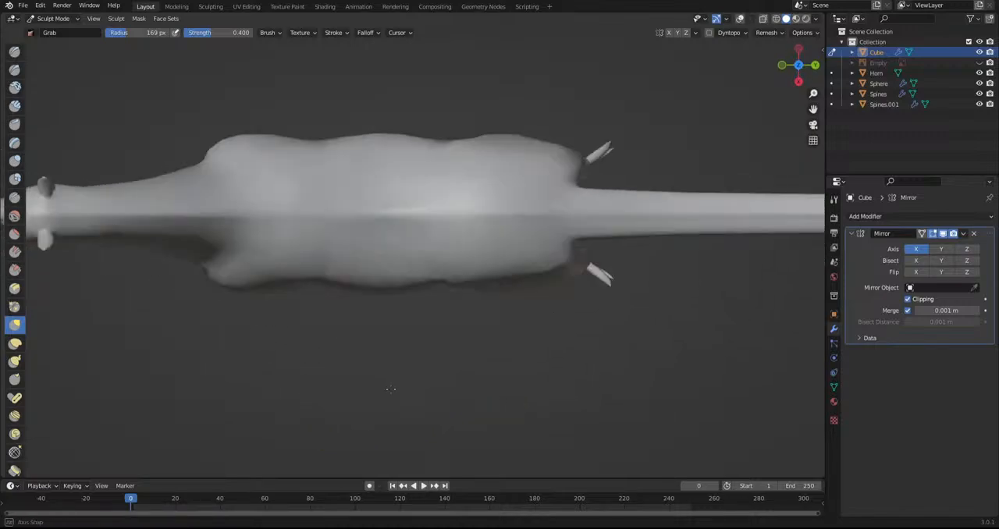
{"action": "left_click_drag", "start_coordinate": [222, 284], "coordinate": [231, 276]}
{"action": "mouse_move", "coordinate": [534, 285]}
{"action": "left_mouse_down"}
{"action": "mouse_move", "coordinate": [516, 291]}
{"action": "mouse_move", "coordinate": [556, 287]}
{"action": "left_mouse_up"}
{"action": "middle_click_drag", "start_coordinate": [436, 293], "coordinate": [621, 346], "text": "shift"}
{"action": "mouse_move", "coordinate": [437, 347]}
{"action": "middle_mouse_down"}
{"action": "mouse_move", "coordinate": [406, 346]}
{"action": "mouse_move", "coordinate": [445, 205]}
{"action": "mouse_move", "coordinate": [439, 263]}
{"action": "mouse_move", "coordinate": [466, 248]}
{"action": "mouse_move", "coordinate": [536, 243]}
{"action": "mouse_move", "coordinate": [596, 281]}
{"action": "mouse_move", "coordinate": [577, 195]}
{"action": "middle_mouse_up"}
Pull the edges of the feet into shape from below with the Grab brush
{"action": "scroll", "coordinate": [536, 243], "scroll_direction": "down", "scroll_amount": 5}
{"action": "scroll", "coordinate": [447, 355], "scroll_direction": "up", "scroll_amount": 4}
{"action": "scroll", "coordinate": [447, 355], "scroll_direction": "up", "scroll_amount": 3}
{"action": "middle_click_drag", "start_coordinate": [447, 355], "coordinate": [428, 162], "text": "shift"}
{"action": "scroll", "coordinate": [444, 268], "scroll_direction": "up", "scroll_amount": 4}
{"action": "mouse_move", "coordinate": [492, 236]}
{"action": "left_mouse_down"}
{"action": "mouse_move", "coordinate": [509, 229]}
{"action": "mouse_move", "coordinate": [545, 251]}
{"action": "left_mouse_up"}
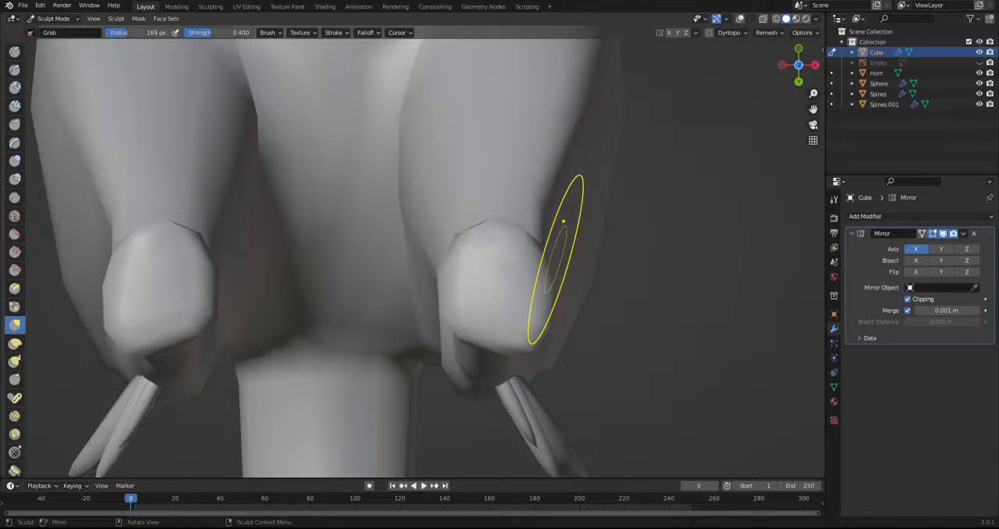
{"action": "scroll", "coordinate": [450, 332], "scroll_direction": "down", "scroll_amount": 3}
Shape the sole and toe of the hind foot in side view with the Grab brush
{"action": "mouse_move", "coordinate": [486, 273]}
{"action": "middle_mouse_down"}
{"action": "mouse_move", "coordinate": [489, 326]}
{"action": "mouse_move", "coordinate": [579, 383]}
{"action": "mouse_move", "coordinate": [580, 161]}
{"action": "mouse_move", "coordinate": [567, 368]}
{"action": "middle_mouse_up"}
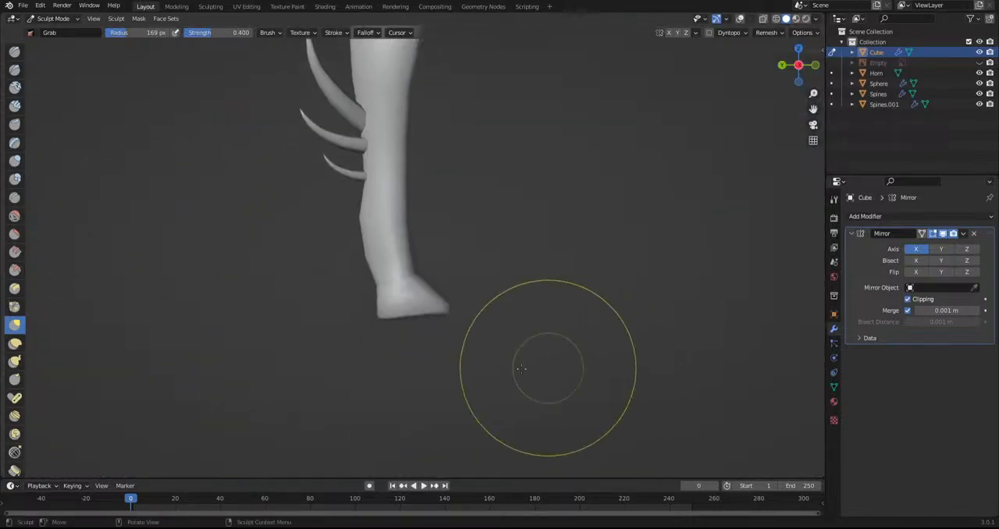
{"action": "scroll", "coordinate": [565, 369], "scroll_direction": "up", "scroll_amount": 4}
{"action": "left_click_drag", "start_coordinate": [436, 383], "coordinate": [435, 375]}
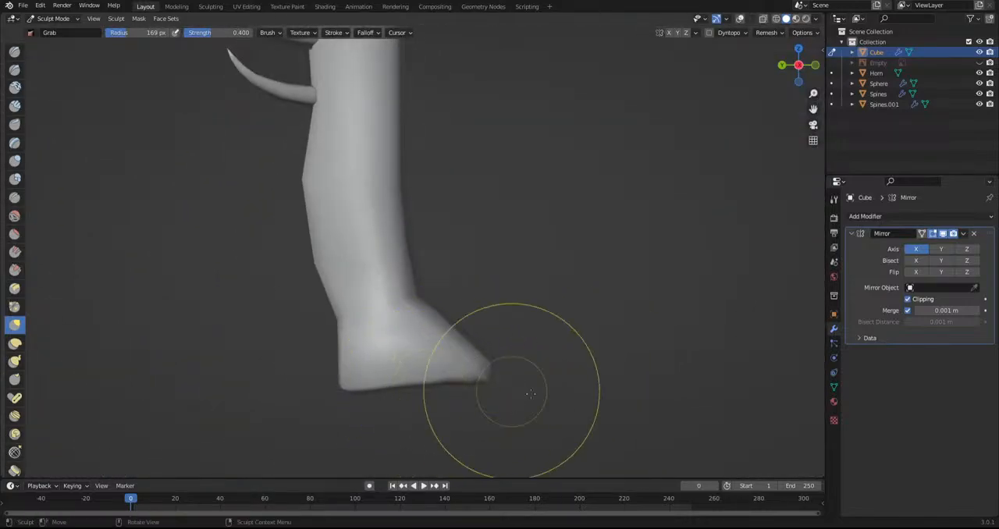
{"action": "middle_click_drag", "start_coordinate": [526, 395], "coordinate": [289, 388], "text": "alt"}
{"action": "left_click_drag", "start_coordinate": [374, 378], "coordinate": [380, 390]}
{"action": "left_click_drag", "start_coordinate": [455, 386], "coordinate": [456, 398]}
{"action": "mouse_move", "coordinate": [326, 386]}
{"action": "left_mouse_down"}
{"action": "mouse_move", "coordinate": [319, 400]}
{"action": "mouse_move", "coordinate": [320, 383]}
{"action": "left_mouse_up"}
Refine the heel and rear contour of the hind foot and lower leg with the Grab brush
{"action": "scroll", "coordinate": [332, 391], "scroll_direction": "up", "scroll_amount": 2}
{"action": "left_click_drag", "start_coordinate": [301, 416], "coordinate": [319, 390]}
{"action": "scroll", "coordinate": [451, 416], "scroll_direction": "down", "scroll_amount": 1}
{"action": "left_click_drag", "start_coordinate": [504, 395], "coordinate": [492, 391]}
{"action": "left_click_drag", "start_coordinate": [492, 330], "coordinate": [488, 325]}
{"action": "left_click_drag", "start_coordinate": [497, 308], "coordinate": [527, 302]}
{"action": "left_click_drag", "start_coordinate": [542, 178], "coordinate": [533, 181]}
{"action": "scroll", "coordinate": [530, 306], "scroll_direction": "down", "scroll_amount": 3}
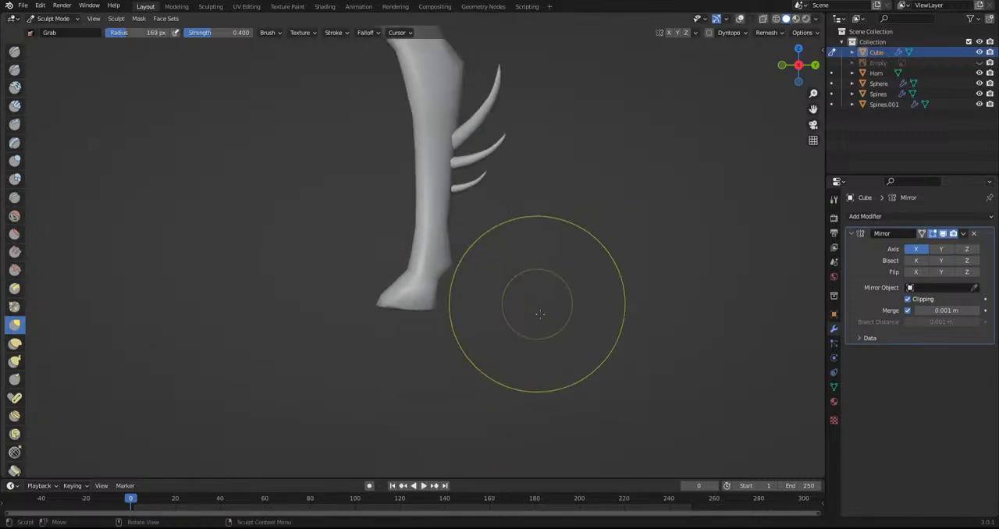
Adjust the front of the front foot's ankle with the Grab brush, undoing the first stroke and redoing it
{"action": "mouse_move", "coordinate": [536, 319]}
{"action": "middle_mouse_down"}
{"action": "mouse_move", "coordinate": [402, 312]}
{"action": "mouse_move", "coordinate": [585, 309]}
{"action": "middle_mouse_up"}
{"action": "scroll", "coordinate": [507, 312], "scroll_direction": "up", "scroll_amount": 8}
{"action": "left_click_drag", "start_coordinate": [391, 260], "coordinate": [411, 253]}
{"action": "key", "text": "ctrl+z"}
{"action": "left_click_drag", "start_coordinate": [380, 310], "coordinate": [396, 315]}
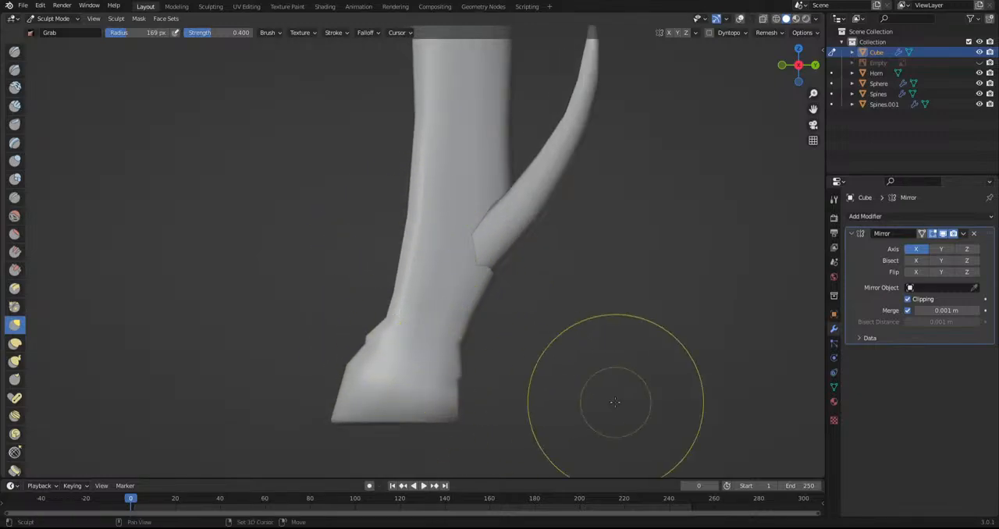
{"action": "middle_click_drag", "start_coordinate": [611, 401], "coordinate": [74, 345], "text": "shift"}
{"action": "middle_click_drag", "start_coordinate": [780, 351], "coordinate": [484, 324], "text": "shift"}
{"action": "middle_click_drag", "start_coordinate": [663, 327], "coordinate": [245, 312], "text": "shift"}
Switch the body mesh to Edit Mode and turn on the viewport overlays around the hind foot
{"action": "left_click", "coordinate": [53, 18]}
{"action": "left_click", "coordinate": [43, 39]}
{"action": "scroll", "coordinate": [380, 353], "scroll_direction": "up", "scroll_amount": 1}
{"action": "middle_click_drag", "start_coordinate": [380, 353], "coordinate": [508, 361], "text": "shift"}
{"action": "left_click", "coordinate": [739, 18]}
{"action": "middle_click_drag", "start_coordinate": [469, 141], "coordinate": [433, 156], "text": "shift"}
Add a loop cut just above the hind hoof, then scale and reposition it to define the hoof's upper edge
{"action": "left_click", "coordinate": [14, 281]}
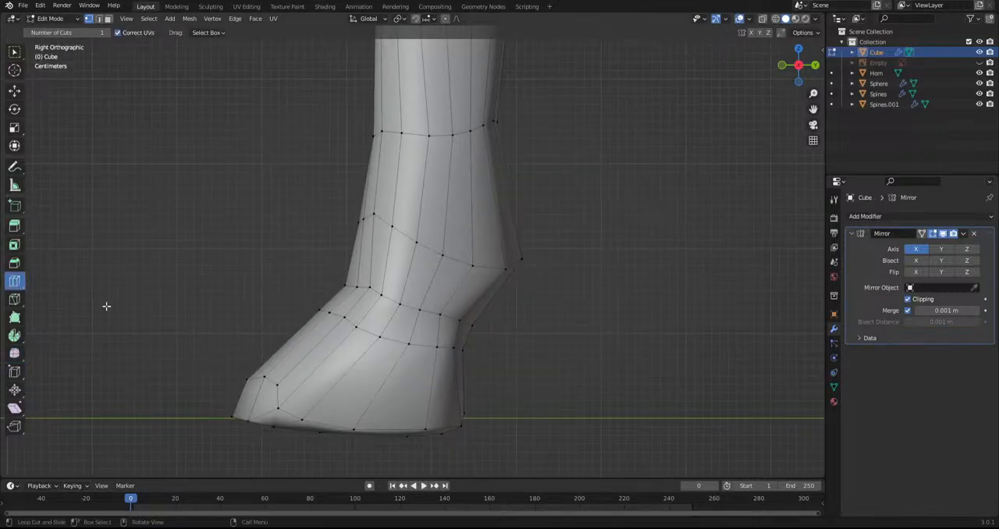
{"action": "left_click_drag", "start_coordinate": [401, 321], "coordinate": [408, 310]}
{"action": "left_click", "coordinate": [407, 312]}
{"action": "key", "text": "s"}
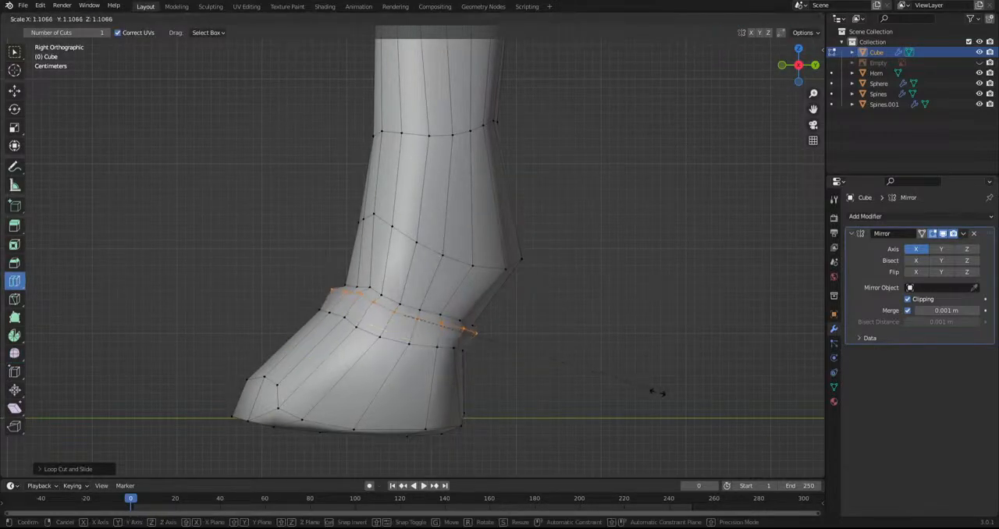
{"action": "left_click", "coordinate": [636, 388]}
{"action": "key", "text": "g"}
{"action": "left_click", "coordinate": [631, 400]}
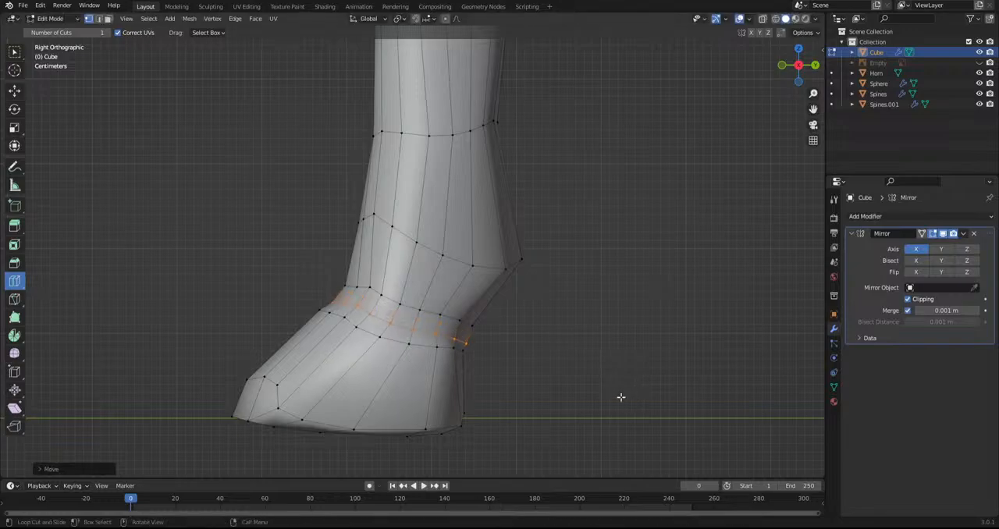
Add another loop cut above the hind hoof and scale it outward so the ankle overhangs the hoof
{"action": "left_click", "coordinate": [425, 312], "text": "alt"}
{"action": "key", "text": "s"}
{"action": "left_click", "coordinate": [583, 375]}
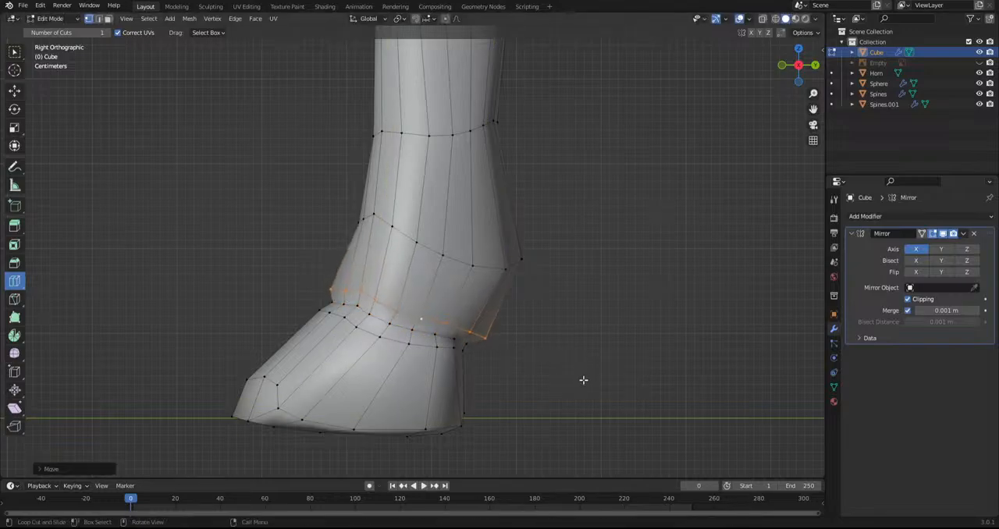
Smooth the vertices of the hind ankle loops and reposition the lower loop
{"action": "left_click", "coordinate": [14, 353]}
{"action": "left_click_drag", "start_coordinate": [392, 363], "coordinate": [524, 364]}
{"action": "key", "text": "g"}
{"action": "left_click", "coordinate": [513, 377]}
{"action": "left_click", "coordinate": [431, 249], "text": "alt"}
{"action": "left_click_drag", "start_coordinate": [459, 217], "coordinate": [539, 254]}
Add a loop cut above the hind ankle, scale it down to narrow the leg, and reposition it
{"action": "left_click", "coordinate": [14, 281]}
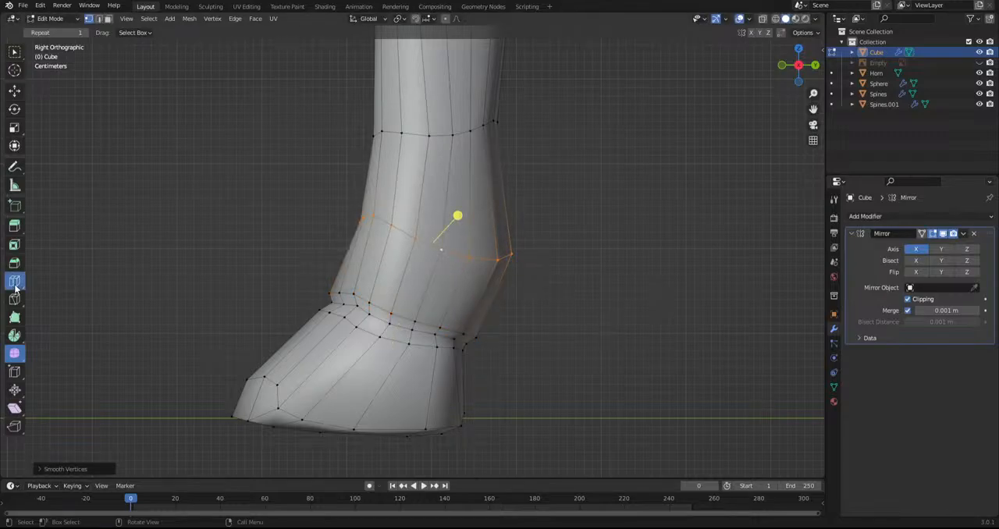
{"action": "left_click", "coordinate": [456, 196]}
{"action": "key", "text": "s"}
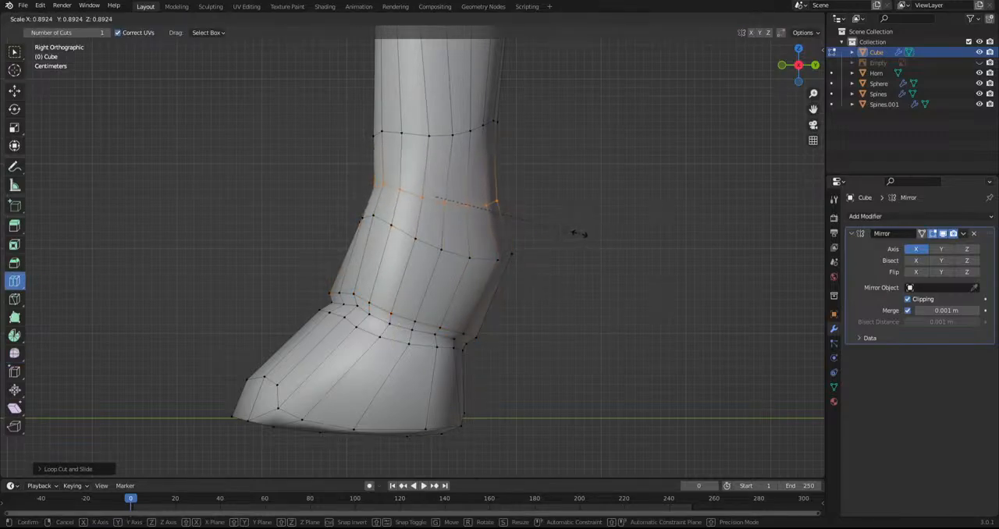
{"action": "left_click", "coordinate": [580, 234]}
{"action": "key", "text": "g"}
{"action": "left_click", "coordinate": [579, 231]}
Add several loop cuts along the lower hind leg below the hock
{"action": "scroll", "coordinate": [549, 296], "scroll_direction": "down", "scroll_amount": 6}
{"action": "middle_click_drag", "start_coordinate": [547, 297], "coordinate": [617, 461], "text": "shift"}
{"action": "left_click", "coordinate": [496, 226]}
{"action": "left_click", "coordinate": [496, 235]}
{"action": "left_click", "coordinate": [497, 215]}
Add loop cuts across the upper hind leg and resize the loop above the hock
{"action": "middle_click_drag", "start_coordinate": [445, 235], "coordinate": [414, 356], "text": "shift"}
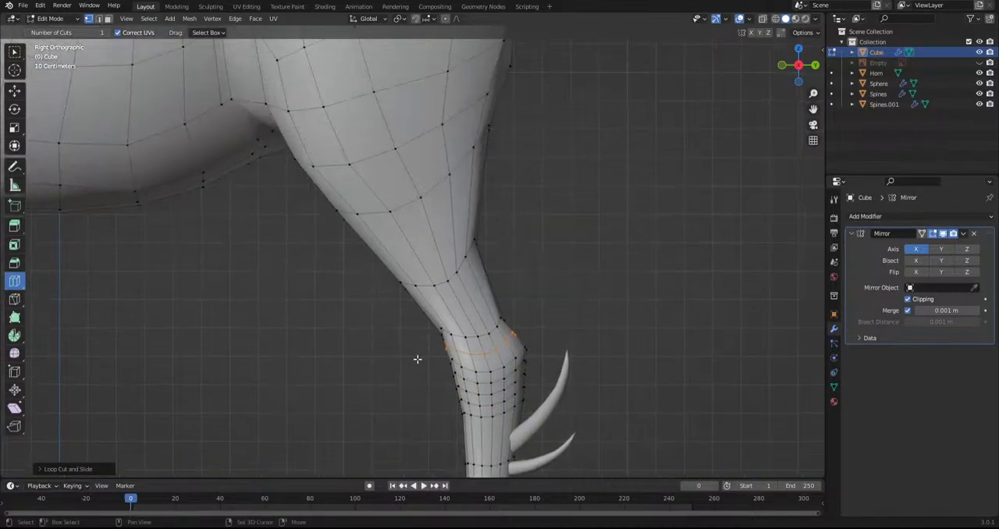
{"action": "left_click", "coordinate": [444, 283], "text": "alt"}
{"action": "key", "text": "r"}
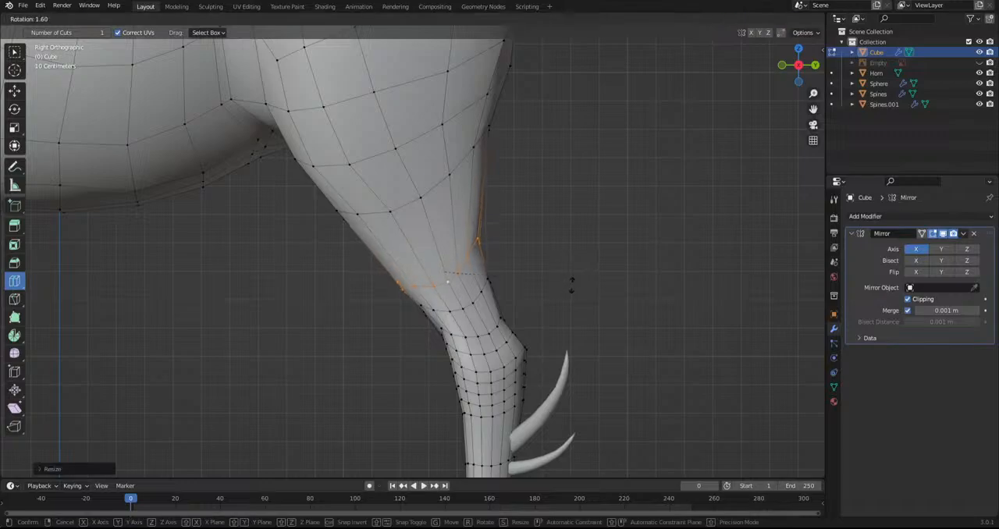
{"action": "key", "text": "Escape"}
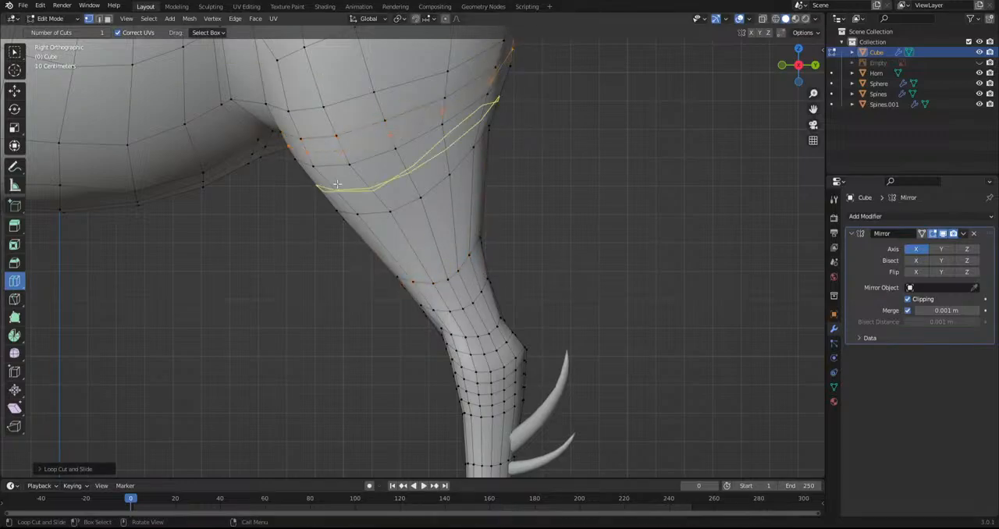
Add loop cuts along the length of the front leg down to the ankle
{"action": "middle_click_drag", "start_coordinate": [374, 258], "coordinate": [796, 256], "text": "shift"}
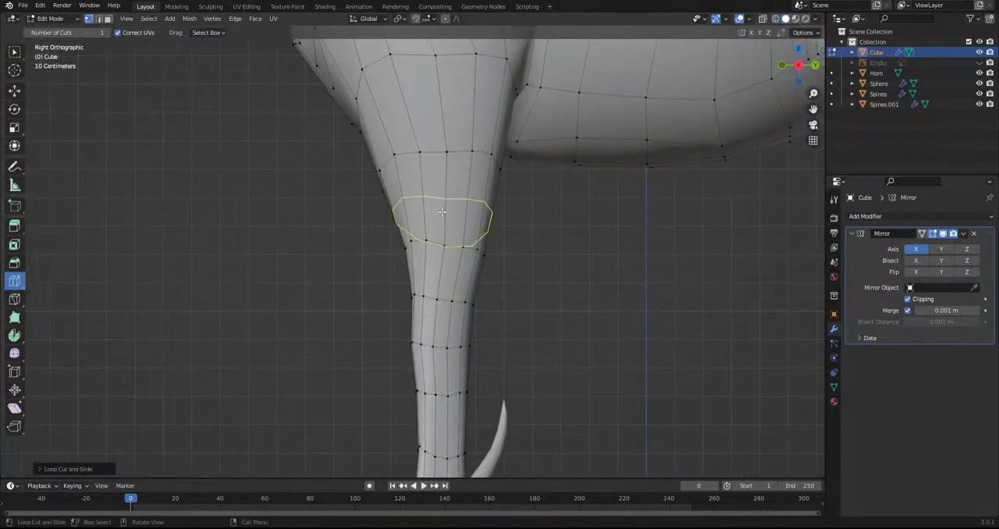
{"action": "middle_click_drag", "start_coordinate": [407, 137], "coordinate": [371, 352], "text": "shift"}
{"action": "middle_click_drag", "start_coordinate": [448, 403], "coordinate": [429, 43], "text": "shift"}
{"action": "left_click_drag", "start_coordinate": [379, 211], "coordinate": [386, 375]}
{"action": "middle_click_drag", "start_coordinate": [404, 459], "coordinate": [408, 397], "text": "shift"}
{"action": "scroll", "coordinate": [413, 374], "scroll_direction": "up", "scroll_amount": 1}
{"action": "scroll", "coordinate": [415, 360], "scroll_direction": "down", "scroll_amount": 3}
{"action": "middle_click_drag", "start_coordinate": [415, 359], "coordinate": [545, 381]}
Return the body to Sculpt Mode and shape the front hoof's base from the front with the Grab brush
{"action": "left_click", "coordinate": [48, 18]}
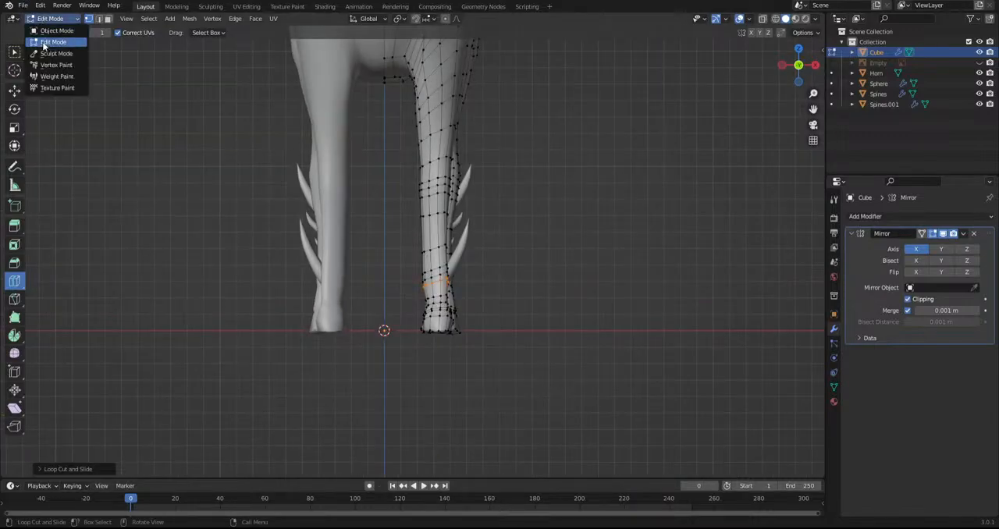
{"action": "left_click", "coordinate": [45, 53]}
{"action": "scroll", "coordinate": [445, 368], "scroll_direction": "up", "scroll_amount": 3}
{"action": "scroll", "coordinate": [430, 372], "scroll_direction": "up", "scroll_amount": 4}
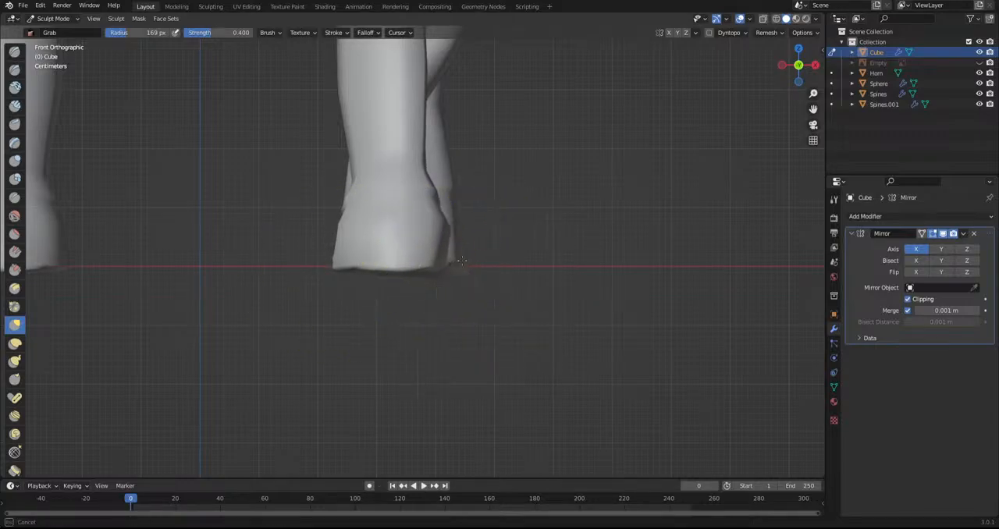
{"action": "scroll", "coordinate": [351, 248], "scroll_direction": "down", "scroll_amount": 4}
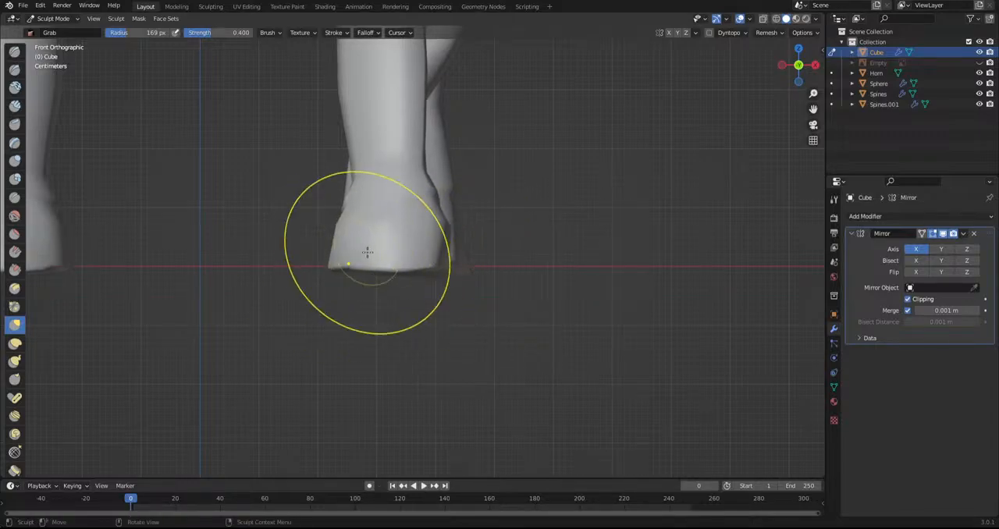
{"action": "scroll", "coordinate": [380, 347], "scroll_direction": "up", "scroll_amount": 3}
{"action": "left_click_drag", "start_coordinate": [380, 347], "coordinate": [358, 315]}
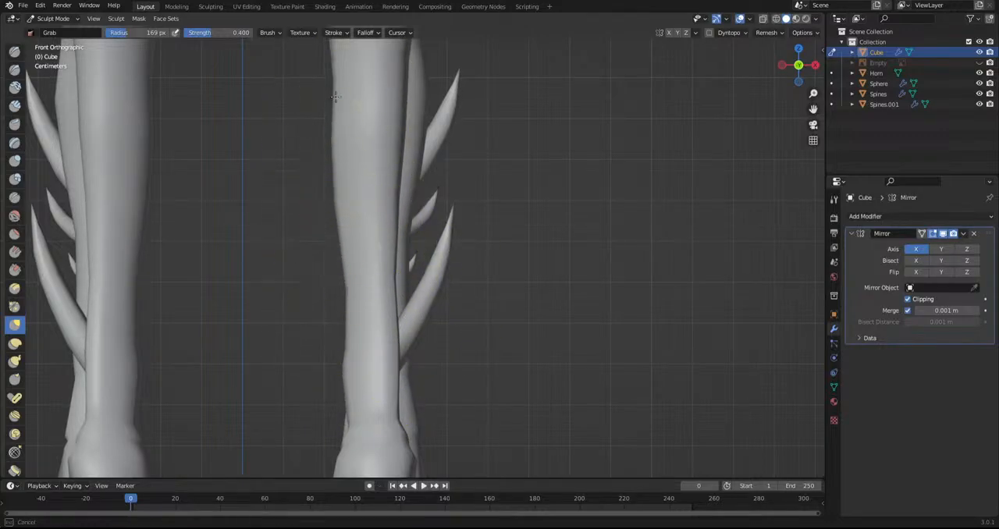
Reshape the contours of the front leg in front and side views with the Grab brush
{"action": "left_click_drag", "start_coordinate": [333, 97], "coordinate": [401, 99]}
{"action": "middle_click_drag", "start_coordinate": [402, 102], "coordinate": [276, 133], "text": "alt"}
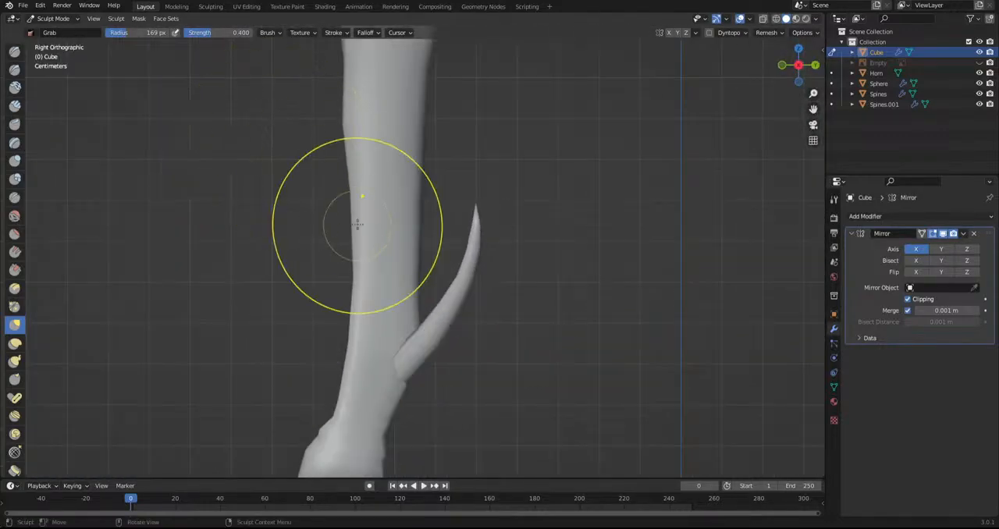
{"action": "mouse_move", "coordinate": [359, 242]}
{"action": "middle_mouse_down", "text": "shift"}
{"action": "mouse_move", "coordinate": [370, 268]}
{"action": "mouse_move", "coordinate": [371, 396]}
{"action": "middle_mouse_up", "text": "shift"}
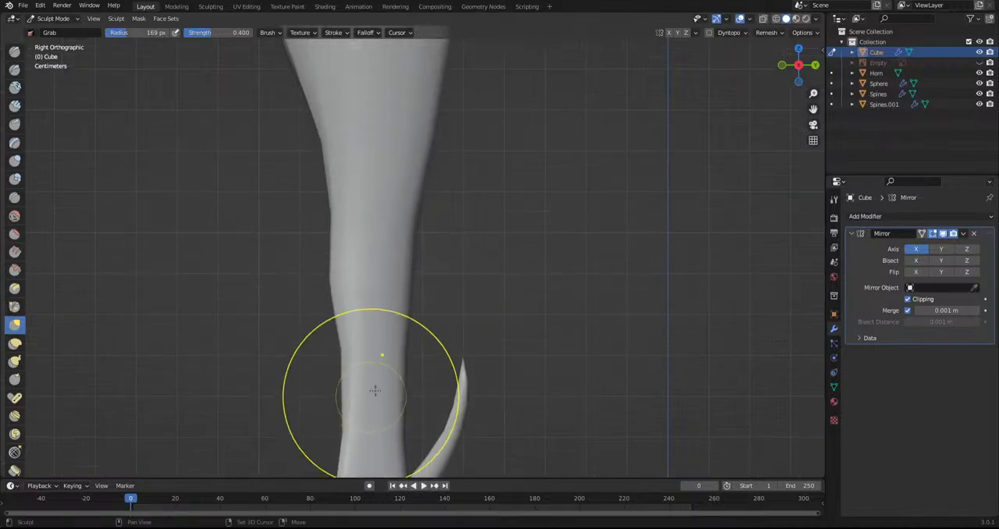
{"action": "left_click_drag", "start_coordinate": [412, 194], "coordinate": [405, 188]}
{"action": "middle_click_drag", "start_coordinate": [502, 236], "coordinate": [530, 89], "text": "shift"}
{"action": "middle_click_drag", "start_coordinate": [461, 312], "coordinate": [454, 159], "text": "shift"}
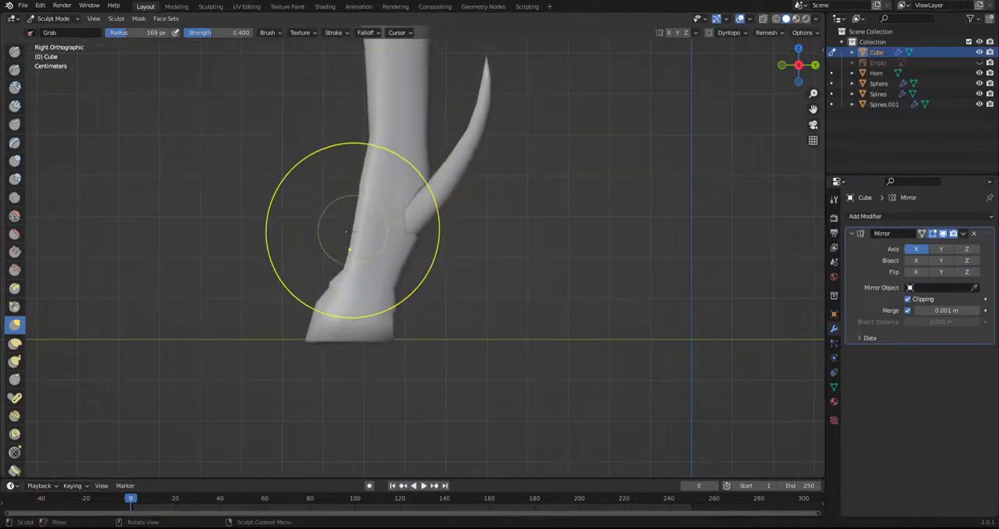
Refine the ankle and hoof outlines from the side and back with the Grab brush
{"action": "scroll", "coordinate": [353, 230], "scroll_direction": "up", "scroll_amount": 4}
{"action": "scroll", "coordinate": [290, 122], "scroll_direction": "down", "scroll_amount": 6}
{"action": "middle_click_drag", "start_coordinate": [291, 294], "coordinate": [146, 274], "text": "shift"}
{"action": "scroll", "coordinate": [147, 275], "scroll_direction": "up", "scroll_amount": 3}
{"action": "scroll", "coordinate": [412, 343], "scroll_direction": "down", "scroll_amount": 3}
{"action": "middle_click_drag", "start_coordinate": [501, 317], "coordinate": [468, 326]}
{"action": "scroll", "coordinate": [364, 383], "scroll_direction": "up", "scroll_amount": 4}
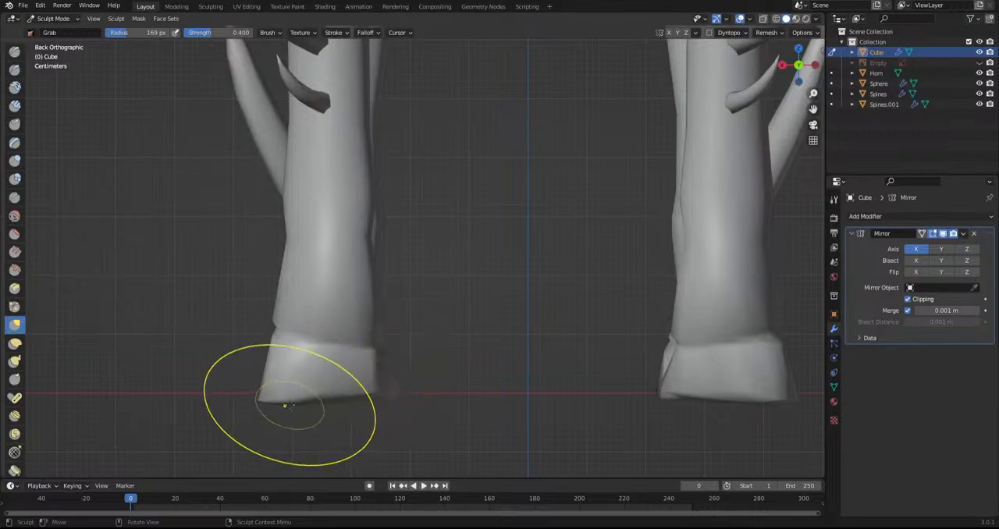
{"action": "left_click_drag", "start_coordinate": [375, 339], "coordinate": [378, 310]}
Adjust the hind leg's contours from the back with the Grab brush
{"action": "scroll", "coordinate": [379, 308], "scroll_direction": "down", "scroll_amount": 2}
{"action": "scroll", "coordinate": [327, 257], "scroll_direction": "up", "scroll_amount": 2}
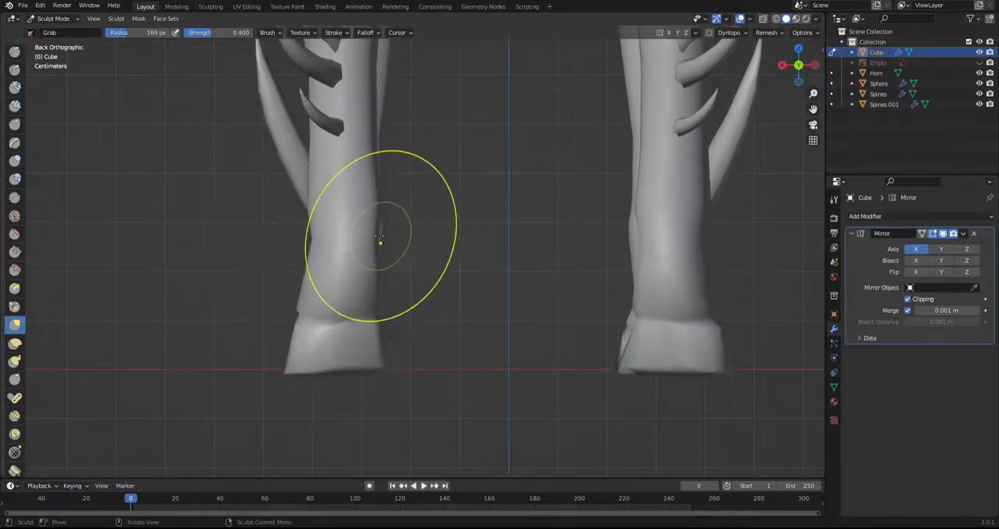
{"action": "scroll", "coordinate": [356, 242], "scroll_direction": "down", "scroll_amount": 2}
{"action": "middle_click_drag", "start_coordinate": [394, 157], "coordinate": [387, 379], "text": "shift"}
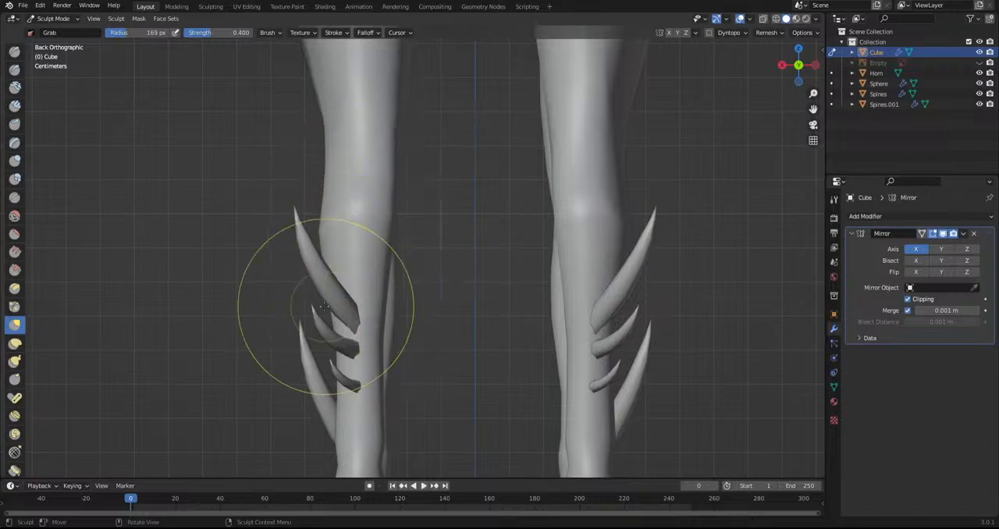
{"action": "scroll", "coordinate": [323, 306], "scroll_direction": "down", "scroll_amount": 3}
{"action": "scroll", "coordinate": [424, 312], "scroll_direction": "up", "scroll_amount": 2}
Select the Spines object in Object Mode and switch it to Sculpt Mode
{"action": "left_click", "coordinate": [53, 18]}
{"action": "left_click", "coordinate": [53, 18]}
{"action": "left_click", "coordinate": [57, 29]}
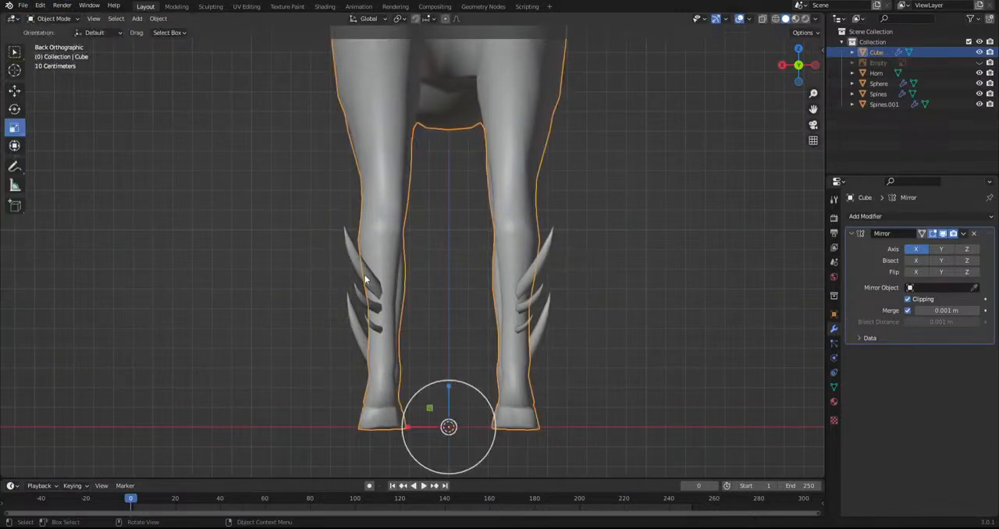
{"action": "left_click", "coordinate": [365, 277]}
{"action": "left_click", "coordinate": [79, 20]}
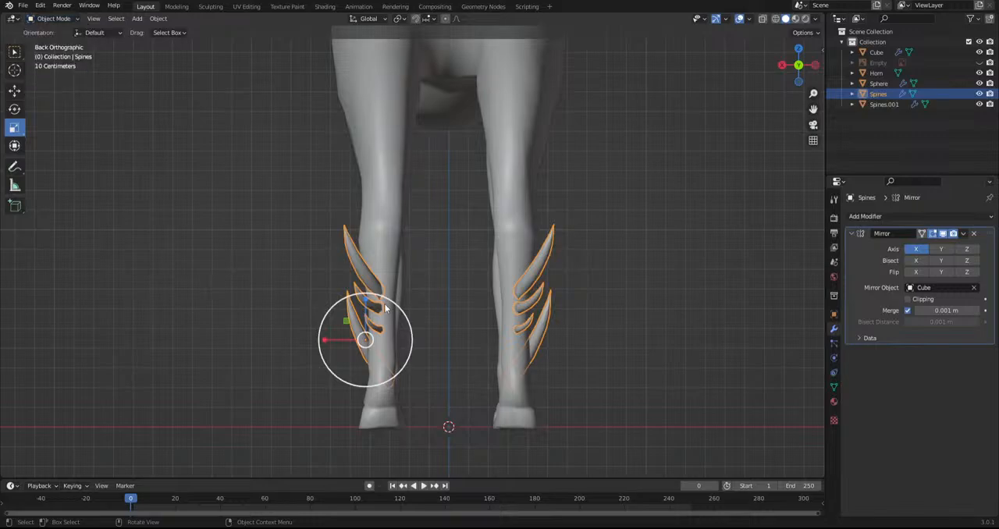
{"action": "left_click", "coordinate": [55, 19]}
{"action": "left_click", "coordinate": [53, 53]}
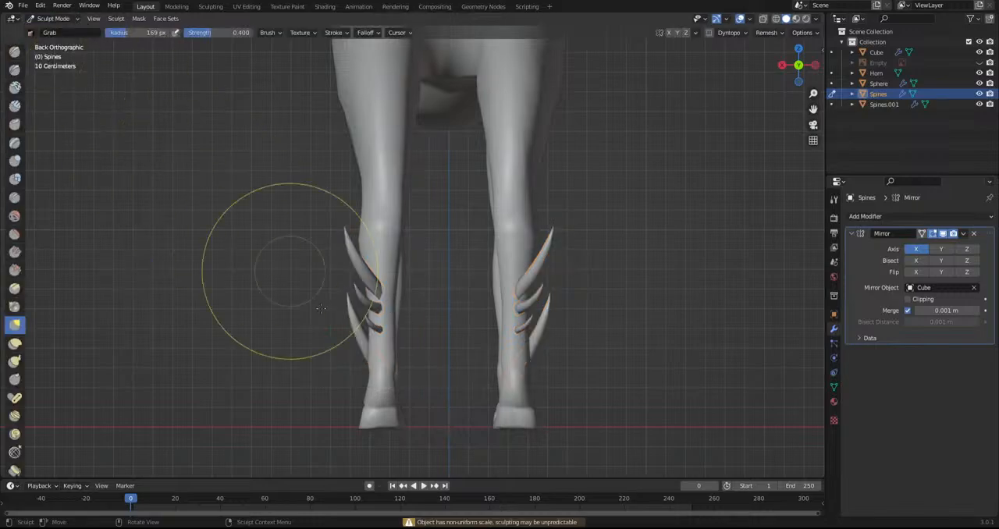
Pull the hind leg spines into a better position and shape with the Grab brush
{"action": "left_click_drag", "start_coordinate": [374, 291], "coordinate": [358, 290]}
{"action": "mouse_move", "coordinate": [358, 291]}
{"action": "middle_mouse_down"}
{"action": "mouse_move", "coordinate": [501, 326]}
{"action": "mouse_move", "coordinate": [504, 419]}
{"action": "mouse_move", "coordinate": [502, 379]}
{"action": "mouse_move", "coordinate": [441, 412]}
{"action": "mouse_move", "coordinate": [414, 303]}
{"action": "mouse_move", "coordinate": [434, 304]}
{"action": "mouse_move", "coordinate": [389, 335]}
{"action": "middle_mouse_up"}
{"action": "mouse_move", "coordinate": [370, 345]}
{"action": "left_mouse_down"}
{"action": "mouse_move", "coordinate": [351, 342]}
{"action": "mouse_move", "coordinate": [350, 305]}
{"action": "left_mouse_up"}
{"action": "middle_click_drag", "start_coordinate": [363, 295], "coordinate": [358, 328]}
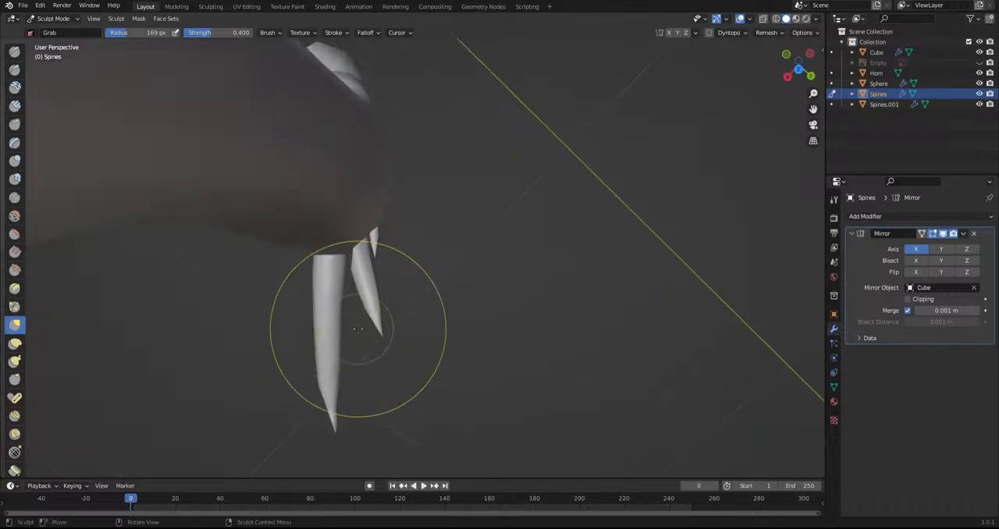
{"action": "left_click_drag", "start_coordinate": [334, 379], "coordinate": [329, 373]}
{"action": "left_click_drag", "start_coordinate": [330, 338], "coordinate": [324, 335]}
Examine the overall proportions of the creature from several angles
{"action": "scroll", "coordinate": [367, 344], "scroll_direction": "down", "scroll_amount": 5}
{"action": "mouse_move", "coordinate": [368, 346]}
{"action": "middle_mouse_down"}
{"action": "mouse_move", "coordinate": [417, 270]}
{"action": "mouse_move", "coordinate": [323, 219]}
{"action": "mouse_move", "coordinate": [269, 213]}
{"action": "middle_mouse_up"}
{"action": "scroll", "coordinate": [377, 271], "scroll_direction": "down", "scroll_amount": 5}
{"action": "middle_click_drag", "start_coordinate": [528, 352], "coordinate": [452, 308]}
{"action": "scroll", "coordinate": [643, 327], "scroll_direction": "down", "scroll_amount": 4}
{"action": "scroll", "coordinate": [514, 320], "scroll_direction": "up", "scroll_amount": 5}
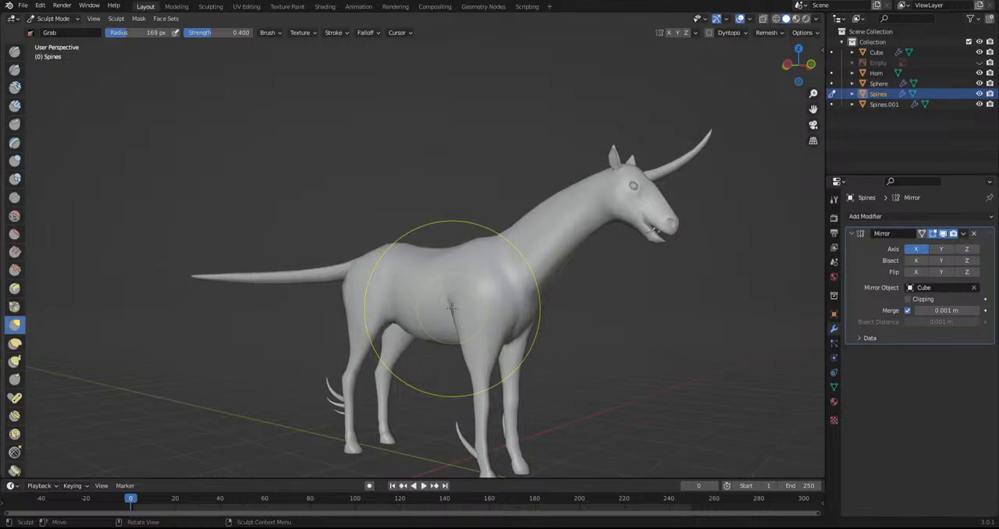
{"action": "scroll", "coordinate": [450, 308], "scroll_direction": "down", "scroll_amount": 1}
{"action": "middle_click_drag", "start_coordinate": [419, 305], "coordinate": [466, 308], "text": "alt"}
{"action": "scroll", "coordinate": [469, 310], "scroll_direction": "up", "scroll_amount": 4}
Switch back to Object Mode in side view and select the creature's body mesh
{"action": "middle_click_drag", "start_coordinate": [558, 383], "coordinate": [439, 238]}
{"action": "left_click_drag", "start_coordinate": [428, 243], "coordinate": [408, 250]}
{"action": "left_click", "coordinate": [54, 19]}
{"action": "left_click", "coordinate": [48, 31]}
{"action": "left_click", "coordinate": [217, 98]}
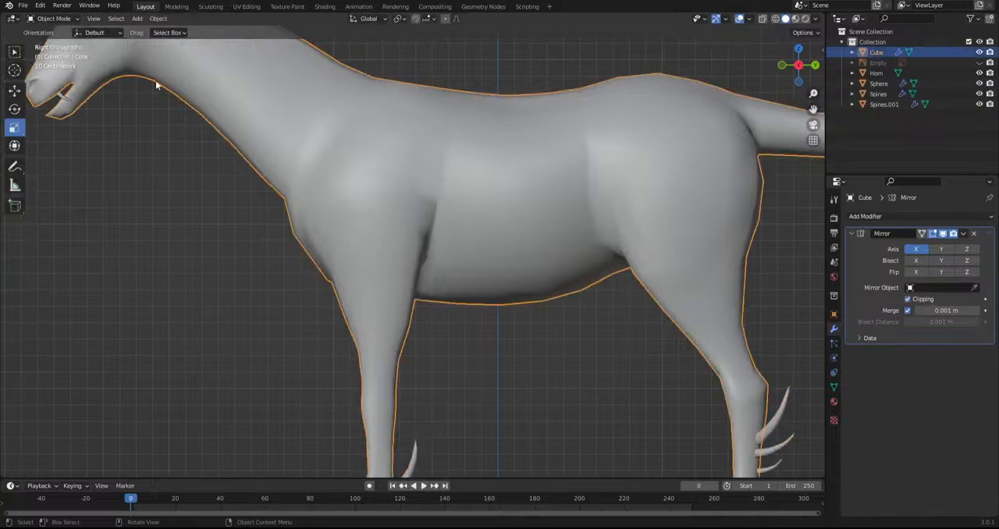
Switch the creature's body to Sculpt Mode and reshape the upper front leg and chest with the Grab brush
{"action": "left_click", "coordinate": [32, 19]}
{"action": "left_click", "coordinate": [62, 53]}
{"action": "scroll", "coordinate": [299, 237], "scroll_direction": "up", "scroll_amount": 1}
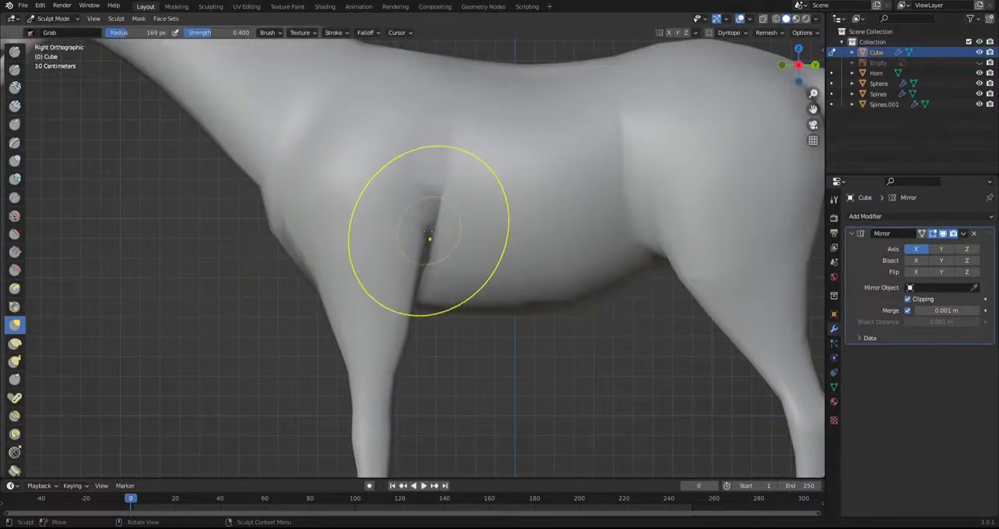
{"action": "left_click_drag", "start_coordinate": [430, 237], "coordinate": [388, 228]}
{"action": "scroll", "coordinate": [387, 315], "scroll_direction": "up", "scroll_amount": 2}
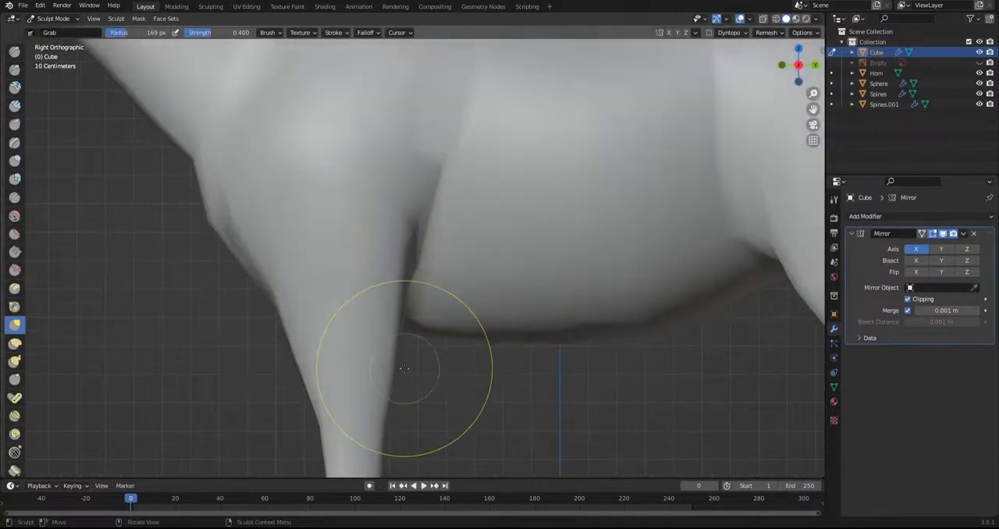
{"action": "left_click_drag", "start_coordinate": [390, 370], "coordinate": [379, 369]}
{"action": "left_click_drag", "start_coordinate": [382, 324], "coordinate": [366, 324]}
{"action": "left_click_drag", "start_coordinate": [305, 346], "coordinate": [314, 343]}
{"action": "left_click_drag", "start_coordinate": [271, 288], "coordinate": [279, 282]}
Refine the crease behind the front leg and the front of the chest with the Grab brush
{"action": "scroll", "coordinate": [373, 307], "scroll_direction": "down", "scroll_amount": 5}
{"action": "scroll", "coordinate": [432, 209], "scroll_direction": "up", "scroll_amount": 4}
{"action": "left_click_drag", "start_coordinate": [405, 268], "coordinate": [399, 272]}
{"action": "left_click_drag", "start_coordinate": [387, 303], "coordinate": [401, 324]}
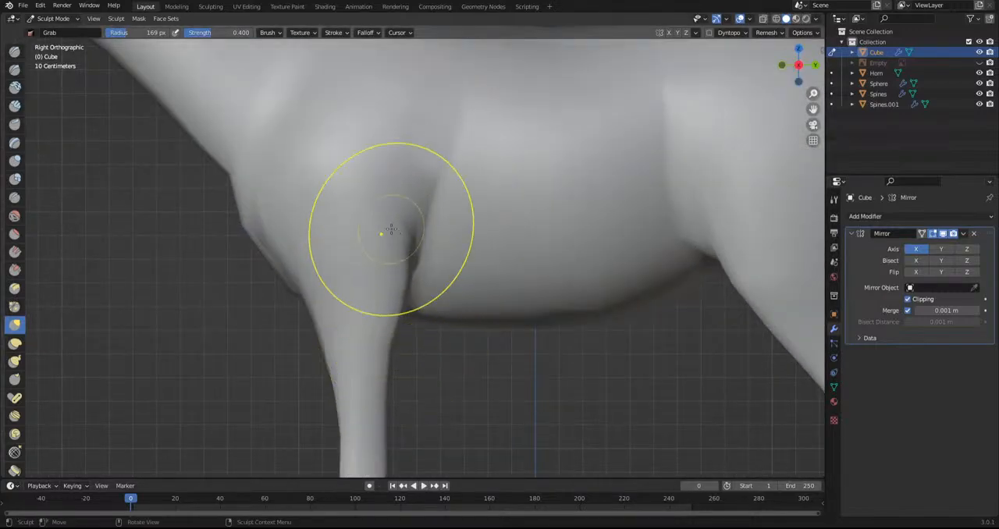
{"action": "scroll", "coordinate": [400, 297], "scroll_direction": "down", "scroll_amount": 6}
{"action": "scroll", "coordinate": [468, 347], "scroll_direction": "up", "scroll_amount": 6}
{"action": "scroll", "coordinate": [421, 309], "scroll_direction": "up", "scroll_amount": 2}
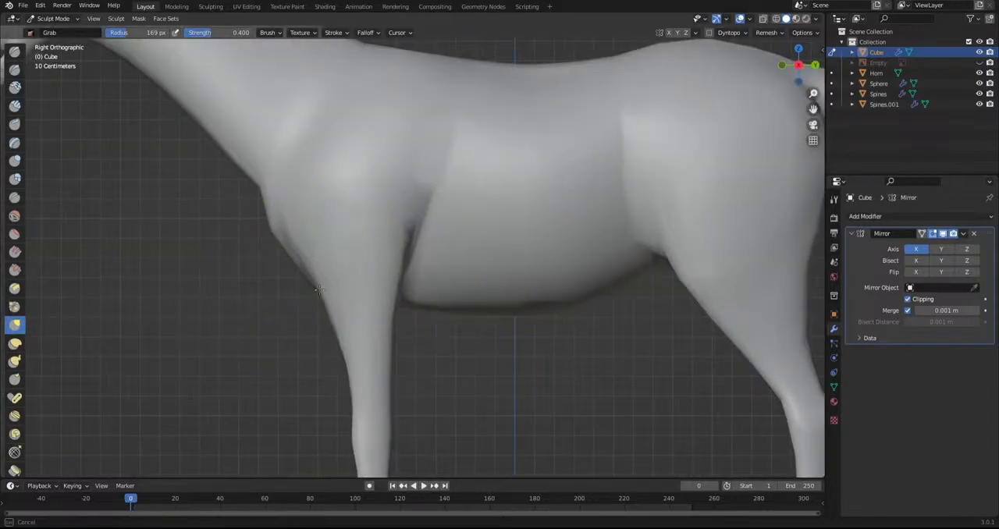
{"action": "left_click_drag", "start_coordinate": [263, 178], "coordinate": [255, 166], "text": "shift"}
Check the whole creature from the right side and return to Object Mode
{"action": "middle_click_drag", "start_coordinate": [320, 244], "coordinate": [423, 379], "text": "shift"}
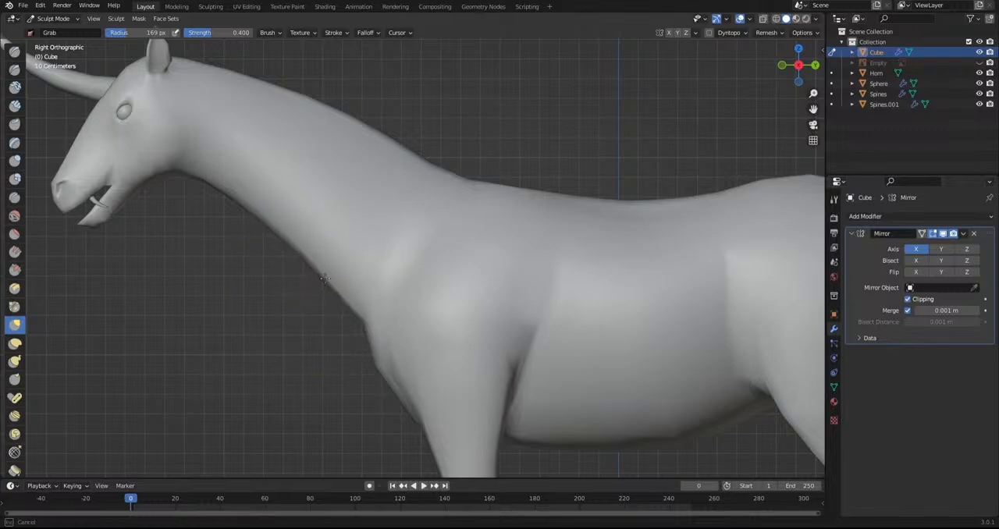
{"action": "scroll", "coordinate": [476, 390], "scroll_direction": "down", "scroll_amount": 5}
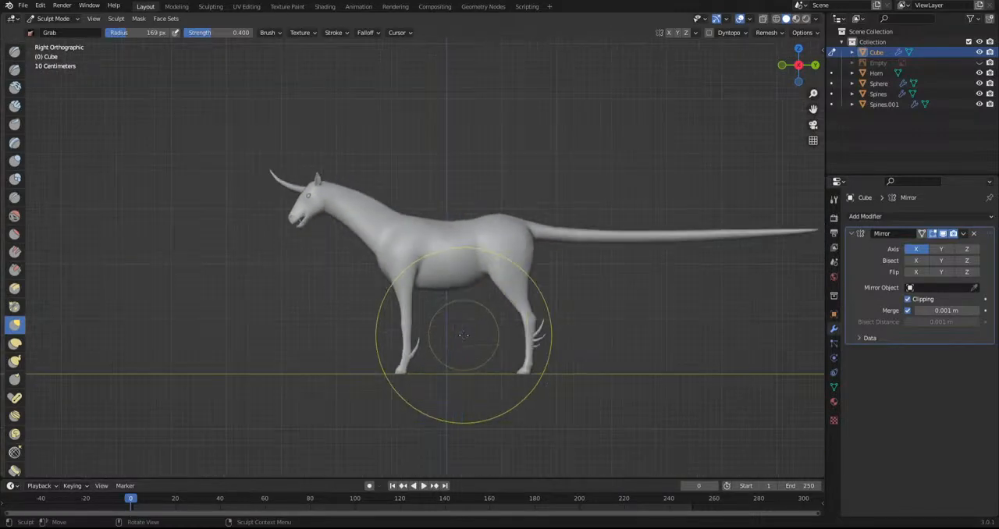
{"action": "scroll", "coordinate": [464, 335], "scroll_direction": "down", "scroll_amount": 2}
{"action": "middle_click_drag", "start_coordinate": [463, 334], "coordinate": [490, 334]}
{"action": "key", "text": "KP_3"}
{"action": "scroll", "coordinate": [214, 188], "scroll_direction": "up", "scroll_amount": 2}
{"action": "left_click", "coordinate": [51, 20]}
{"action": "left_click", "coordinate": [56, 30]}
Clear the selection and show the hidden reference image again
{"action": "middle_click_drag", "start_coordinate": [295, 181], "coordinate": [495, 180], "text": "shift"}
{"action": "left_click", "coordinate": [496, 180]}
{"action": "key", "text": "shift+a"}
{"action": "mouse_move", "coordinate": [495, 179]}
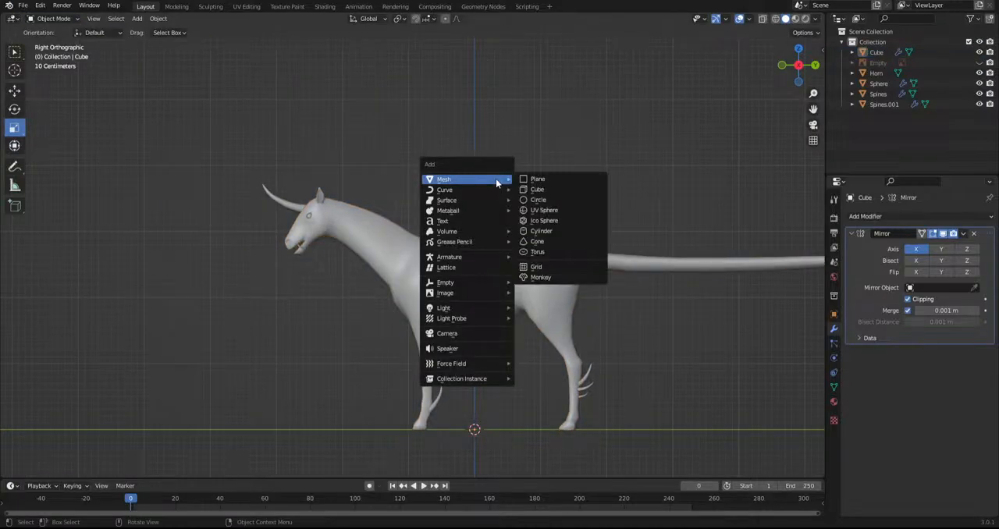
{"action": "left_click", "coordinate": [979, 63]}
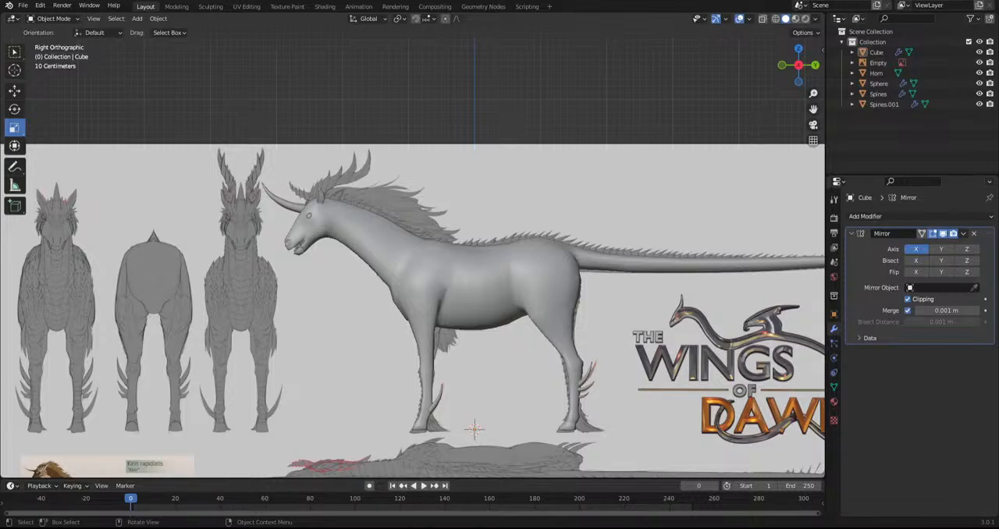
Select the creature's body mesh and display it as a see-through wireframe over the reference drawing
{"action": "scroll", "coordinate": [249, 262], "scroll_direction": "up", "scroll_amount": 6}
{"action": "left_click", "coordinate": [390, 282]}
{"action": "scroll", "coordinate": [390, 282], "scroll_direction": "up", "scroll_amount": 1}
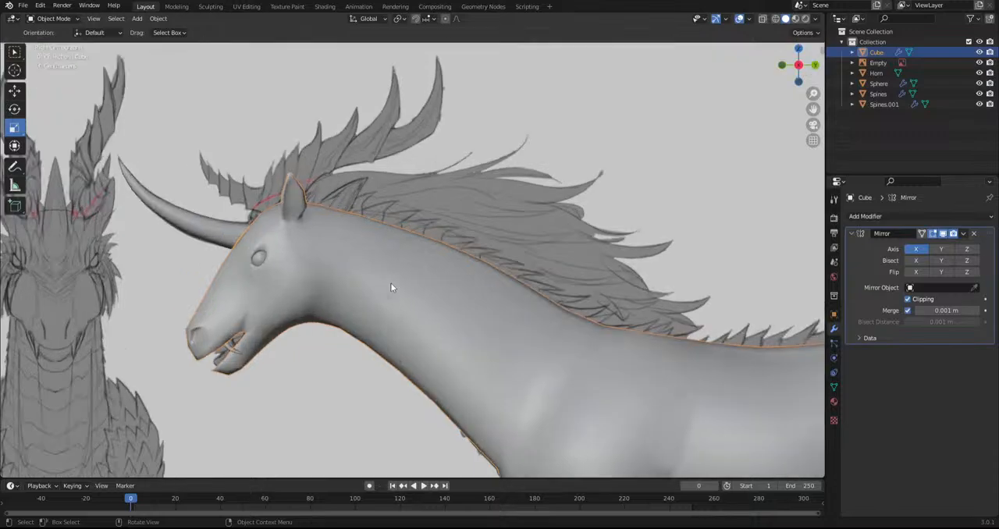
{"action": "scroll", "coordinate": [391, 286], "scroll_direction": "up", "scroll_amount": 2}
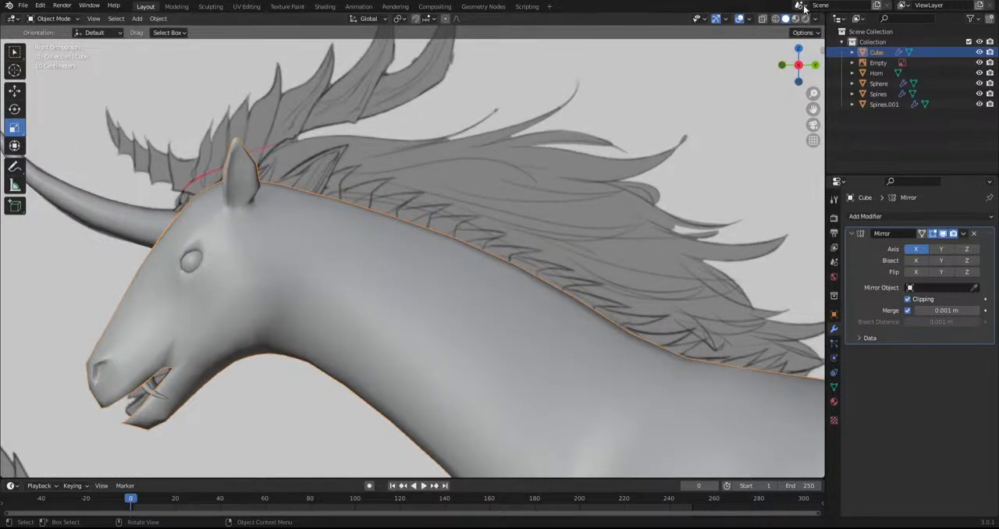
{"action": "left_click", "coordinate": [777, 19]}
{"action": "left_click", "coordinate": [763, 19]}
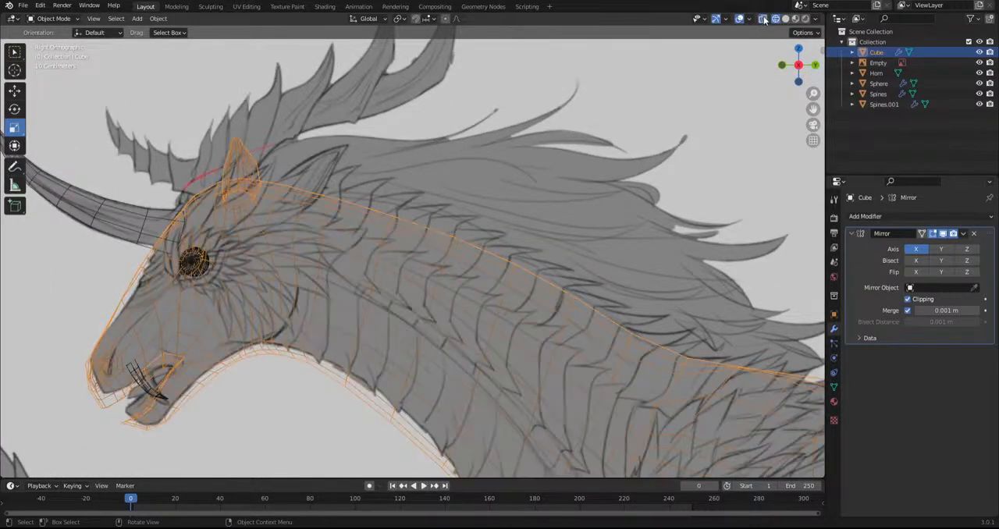
Enter Edit Mode on the body and add a series of edge loops between the existing ones down the neck
{"action": "scroll", "coordinate": [422, 225], "scroll_direction": "down", "scroll_amount": 5}
{"action": "scroll", "coordinate": [422, 227], "scroll_direction": "up", "scroll_amount": 5}
{"action": "left_click", "coordinate": [54, 18]}
{"action": "left_click", "coordinate": [56, 31]}
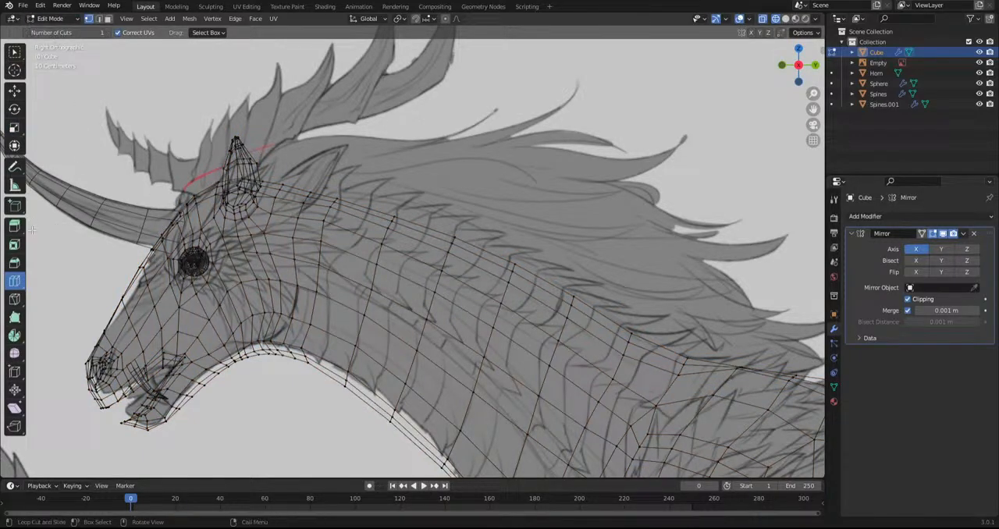
{"action": "left_click", "coordinate": [351, 279]}
{"action": "left_click", "coordinate": [402, 309]}
{"action": "left_click", "coordinate": [452, 341]}
{"action": "left_click", "coordinate": [512, 374]}
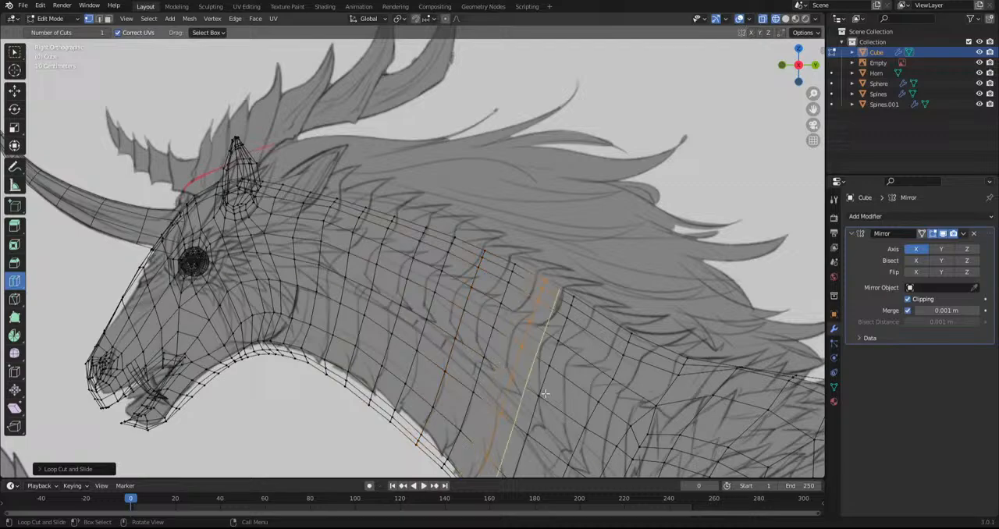
{"action": "left_click", "coordinate": [613, 417]}
Add an edge loop just behind the first neck ridge of the reference, then scale and reposition it in bottom view
{"action": "middle_click_drag", "start_coordinate": [328, 310], "coordinate": [353, 312], "text": "shift"}
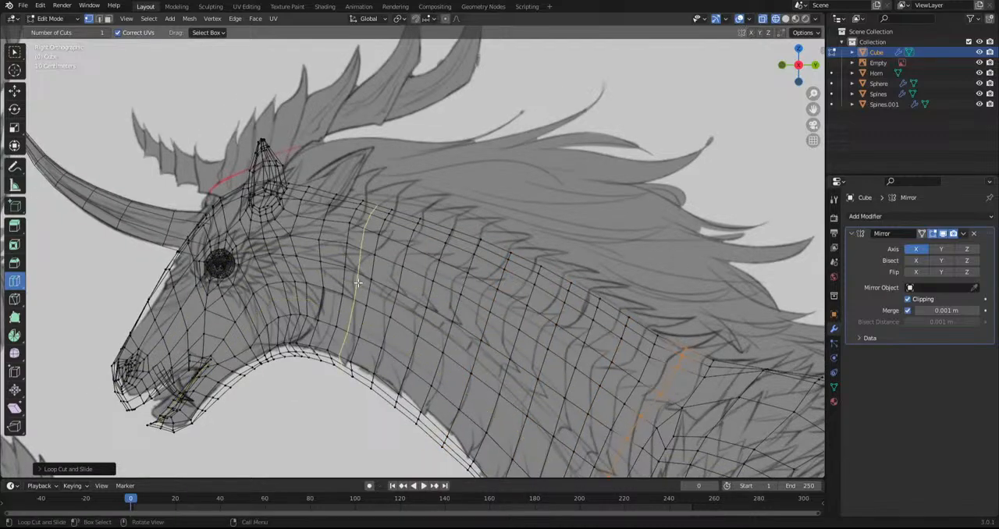
{"action": "left_click_drag", "start_coordinate": [357, 282], "coordinate": [365, 284]}
{"action": "middle_click_drag", "start_coordinate": [365, 284], "coordinate": [387, 217]}
{"action": "middle_click_drag", "start_coordinate": [361, 172], "coordinate": [368, 225], "text": "shift"}
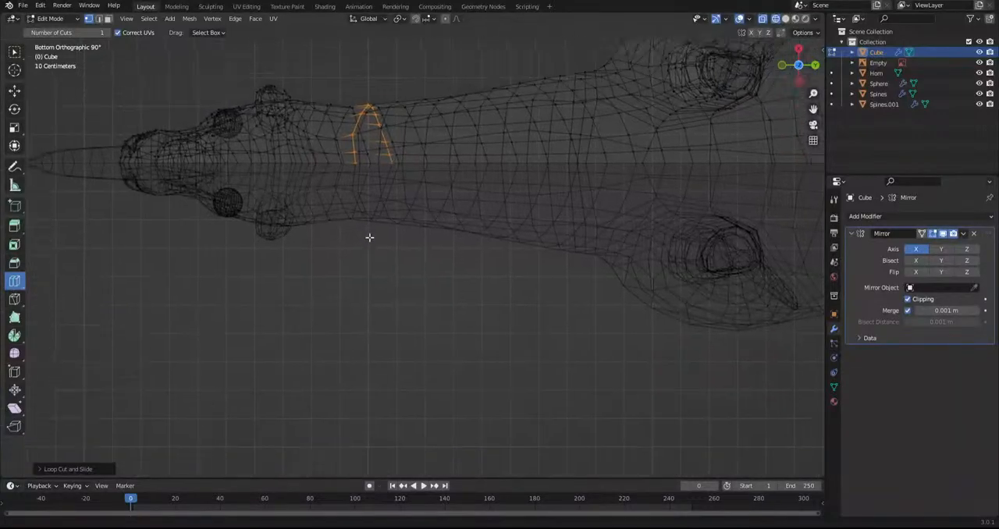
{"action": "scroll", "coordinate": [368, 225], "scroll_direction": "up", "scroll_amount": 2}
{"action": "key", "text": "s"}
{"action": "left_click", "coordinate": [523, 323]}
{"action": "key", "text": "g"}
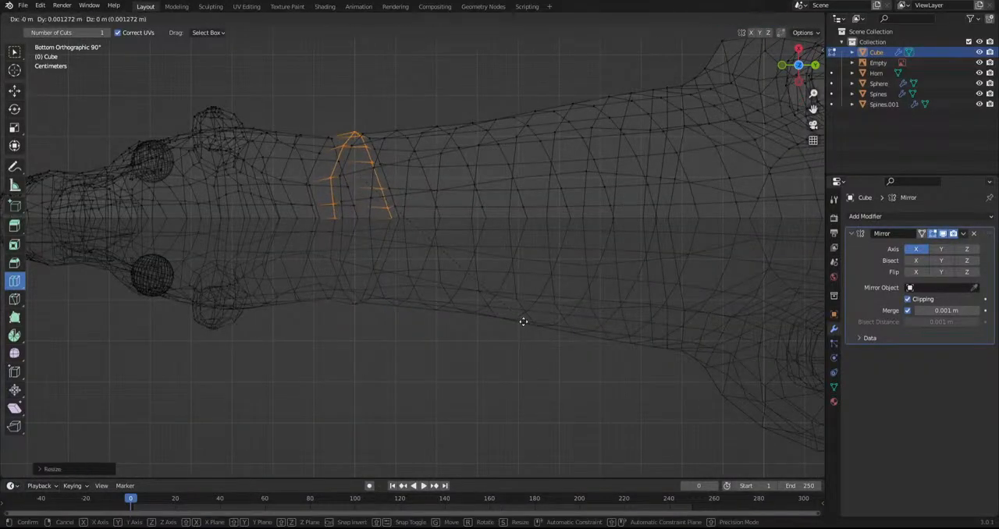
{"action": "left_click", "coordinate": [519, 302]}
Add the next two edge loops on the upper neck, moving one and scaling the other to form overlapping ridges
{"action": "middle_click_drag", "start_coordinate": [405, 169], "coordinate": [397, 313]}
{"action": "left_click_drag", "start_coordinate": [397, 313], "coordinate": [421, 278]}
{"action": "middle_click_drag", "start_coordinate": [422, 278], "coordinate": [452, 214]}
{"action": "key", "text": "g"}
{"action": "left_click", "coordinate": [477, 203]}
{"action": "middle_click_drag", "start_coordinate": [405, 155], "coordinate": [400, 312], "text": "alt"}
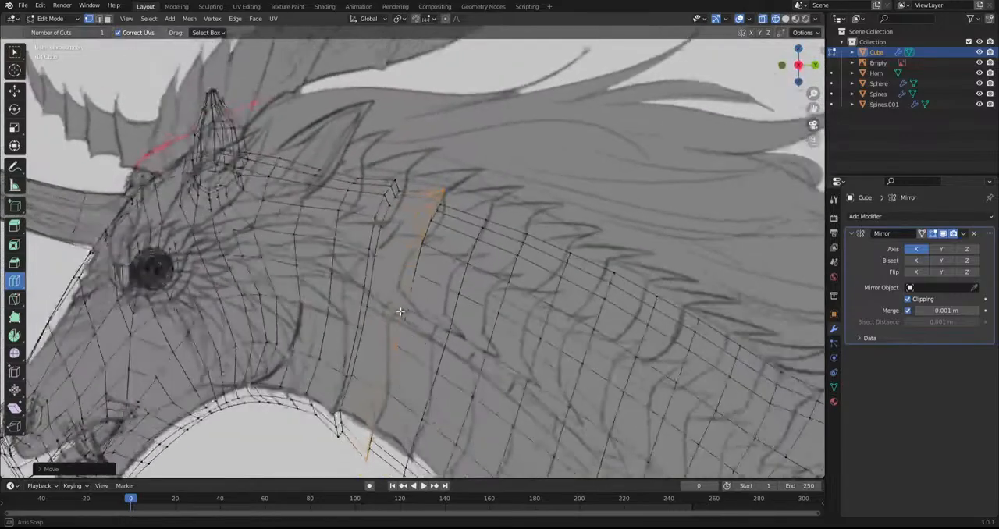
{"action": "left_click_drag", "start_coordinate": [446, 288], "coordinate": [458, 295]}
{"action": "middle_click_drag", "start_coordinate": [457, 295], "coordinate": [323, 297]}
{"action": "key", "text": "s"}
{"action": "left_click", "coordinate": [569, 324]}
Scale and reposition further edge loops down the middle of the neck to continue the row of stepped ridges
{"action": "left_click_drag", "start_coordinate": [439, 138], "coordinate": [601, 120]}
{"action": "key", "text": "s"}
{"action": "left_click", "coordinate": [577, 238]}
{"action": "key", "text": "g"}
{"action": "left_click", "coordinate": [582, 238]}
{"action": "key", "text": "s"}
{"action": "left_click", "coordinate": [621, 224]}
{"action": "key", "text": "g"}
{"action": "left_click", "coordinate": [621, 222]}
{"action": "key", "text": "s"}
{"action": "left_click", "coordinate": [629, 208]}
{"action": "key", "text": "s"}
{"action": "left_click", "coordinate": [685, 188]}
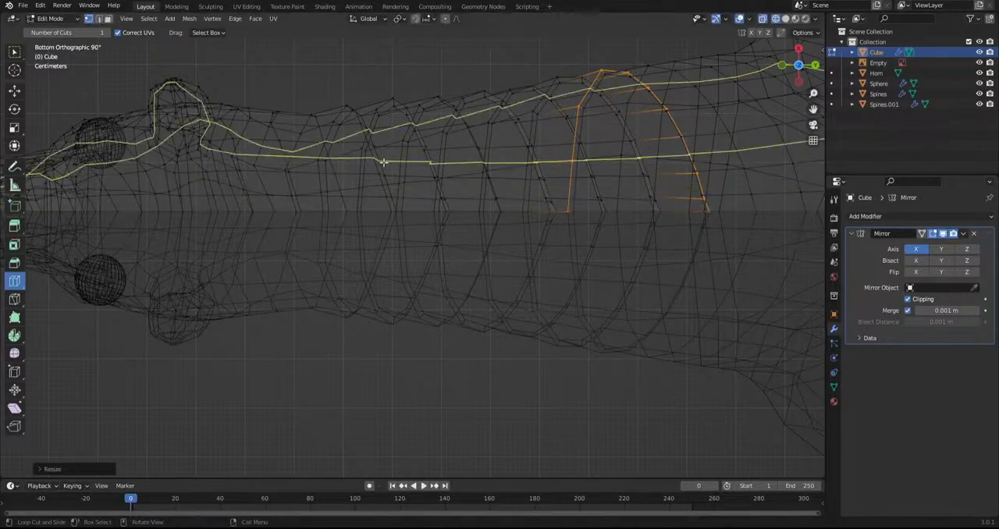
Add another edge loop on the lower neck and scale it up slightly to form the next ridge
{"action": "mouse_move", "coordinate": [629, 116]}
{"action": "left_mouse_down"}
{"action": "mouse_move", "coordinate": [613, 103]}
{"action": "mouse_move", "coordinate": [638, 105]}
{"action": "left_mouse_up"}
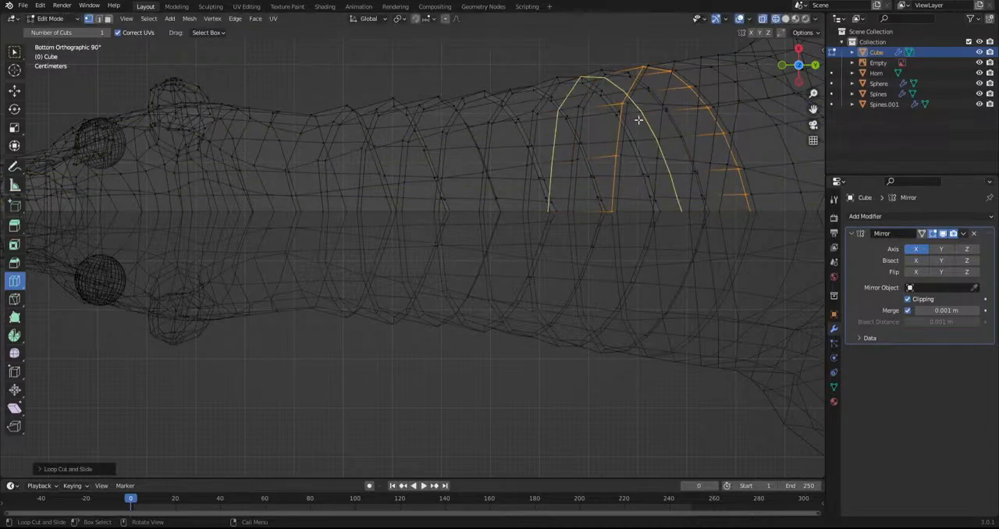
{"action": "key", "text": "s"}
{"action": "left_click", "coordinate": [690, 189]}
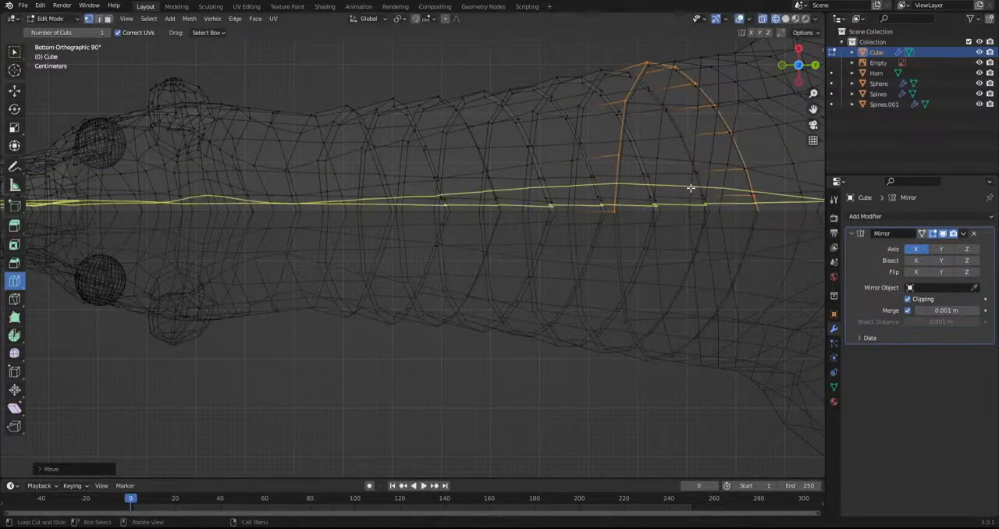
{"action": "scroll", "coordinate": [601, 210], "scroll_direction": "down", "scroll_amount": 3}
{"action": "key", "text": "KP_3"}
{"action": "middle_click_drag", "start_coordinate": [568, 198], "coordinate": [552, 321], "text": "shift"}
{"action": "scroll", "coordinate": [551, 318], "scroll_direction": "down", "scroll_amount": 4}
{"action": "scroll", "coordinate": [476, 253], "scroll_direction": "down", "scroll_amount": 1}
{"action": "middle_click_drag", "start_coordinate": [476, 254], "coordinate": [441, 138], "text": "shift"}
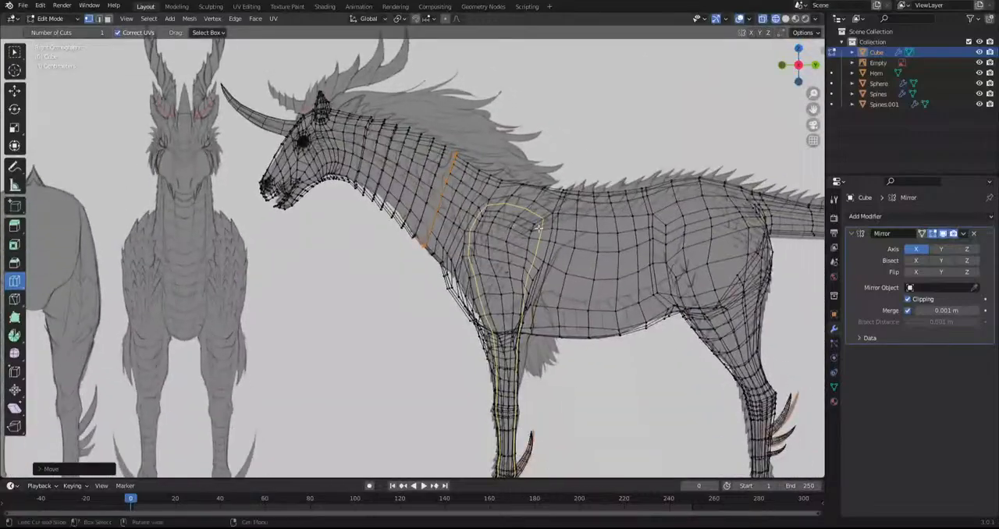
Return to Object Mode, switch to solid shading and hide the viewport overlays to inspect the neck ridges
{"action": "left_click", "coordinate": [53, 19]}
{"action": "left_click", "coordinate": [53, 31]}
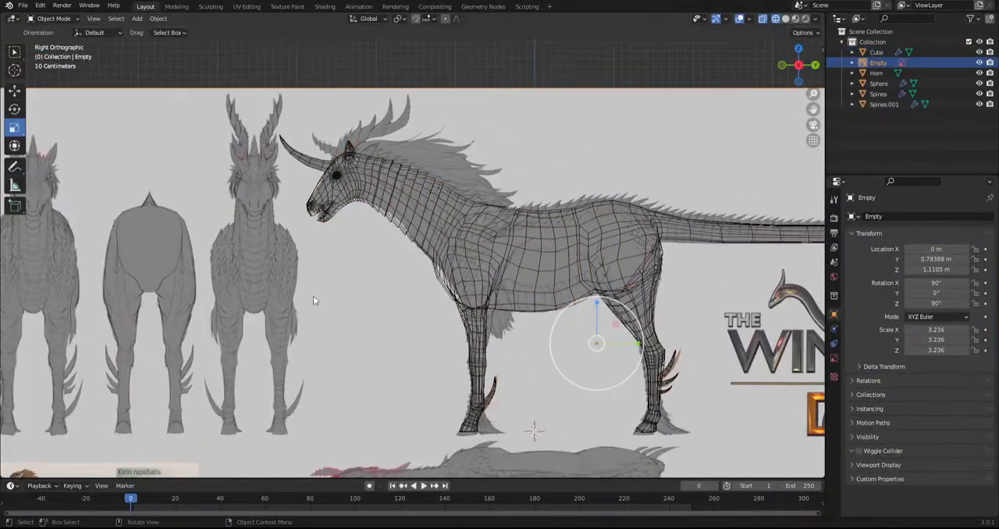
{"action": "middle_click_drag", "start_coordinate": [312, 297], "coordinate": [468, 302]}
{"action": "left_click", "coordinate": [785, 18]}
{"action": "mouse_move", "coordinate": [707, 41]}
{"action": "middle_mouse_down"}
{"action": "mouse_move", "coordinate": [431, 218]}
{"action": "mouse_move", "coordinate": [485, 119]}
{"action": "middle_mouse_up"}
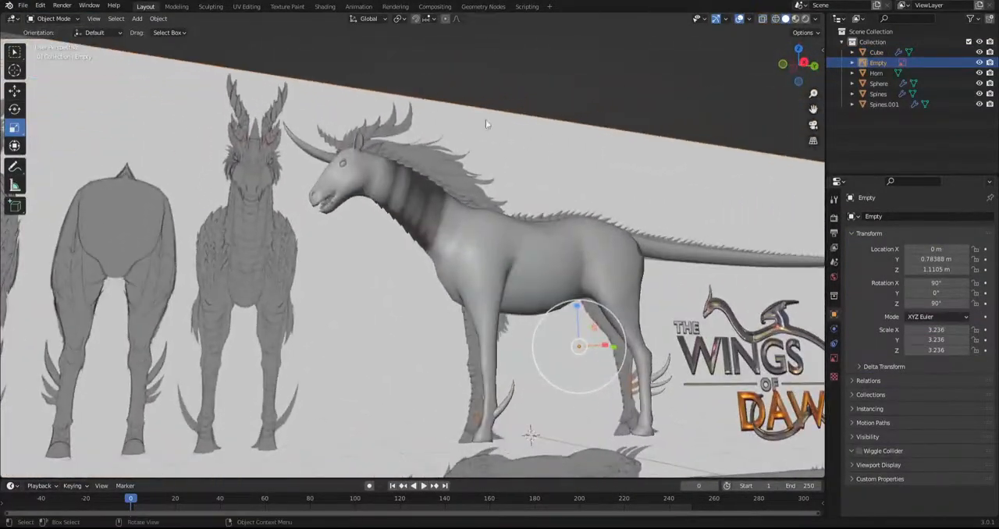
{"action": "left_click", "coordinate": [738, 18]}
{"action": "middle_click_drag", "start_coordinate": [442, 251], "coordinate": [416, 320]}
{"action": "middle_click_drag", "start_coordinate": [451, 246], "coordinate": [492, 270]}
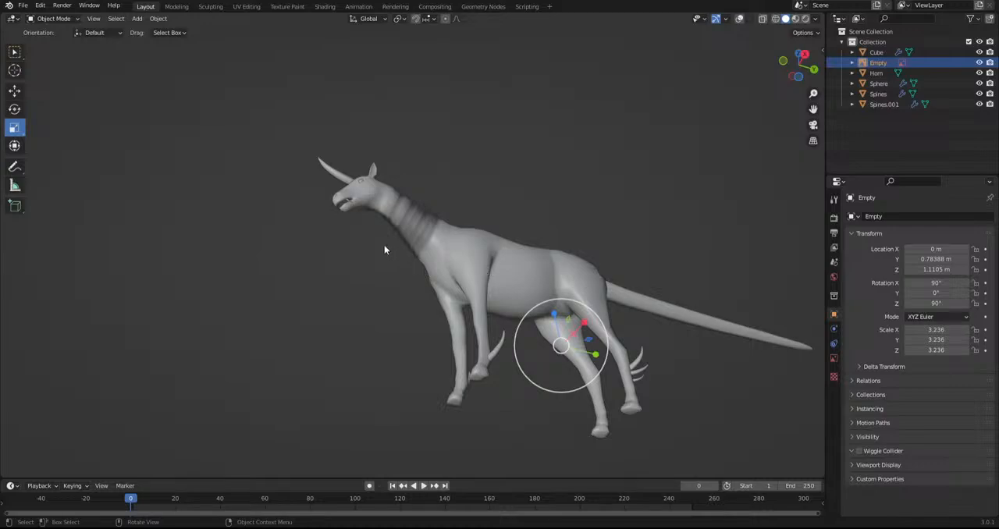
Select the creature's body mesh in a close side view of the ridged neck
{"action": "scroll", "coordinate": [383, 234], "scroll_direction": "up", "scroll_amount": 3}
{"action": "middle_click_drag", "start_coordinate": [382, 224], "coordinate": [361, 301]}
{"action": "scroll", "coordinate": [408, 187], "scroll_direction": "up", "scroll_amount": 3}
{"action": "middle_click_drag", "start_coordinate": [408, 188], "coordinate": [427, 298]}
{"action": "left_click", "coordinate": [427, 298]}
Try flat shading on the creature's body and restore smooth shading
{"action": "right_click", "coordinate": [430, 227]}
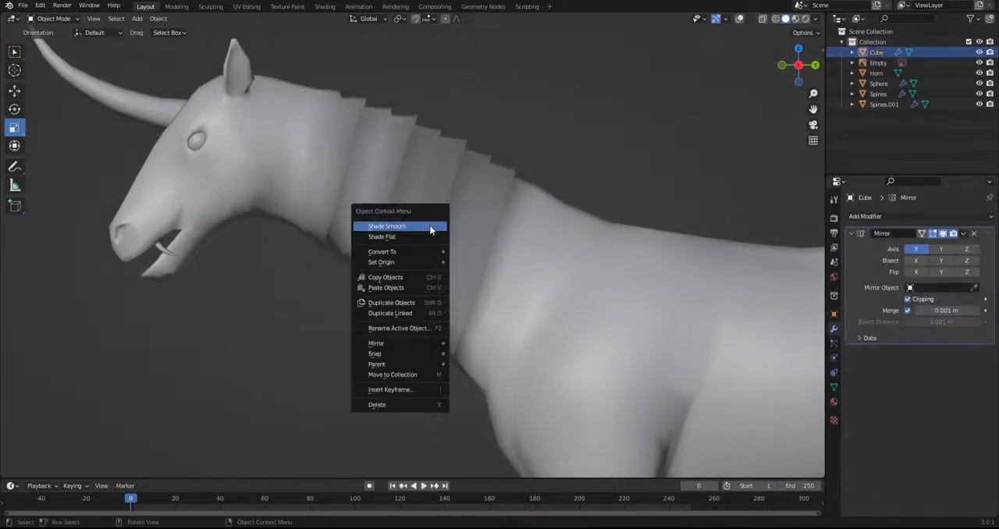
{"action": "left_click", "coordinate": [413, 237]}
{"action": "middle_click_drag", "start_coordinate": [571, 167], "coordinate": [540, 197]}
{"action": "right_click", "coordinate": [423, 227]}
{"action": "left_click", "coordinate": [424, 217]}
{"action": "scroll", "coordinate": [439, 250], "scroll_direction": "up", "scroll_amount": 3}
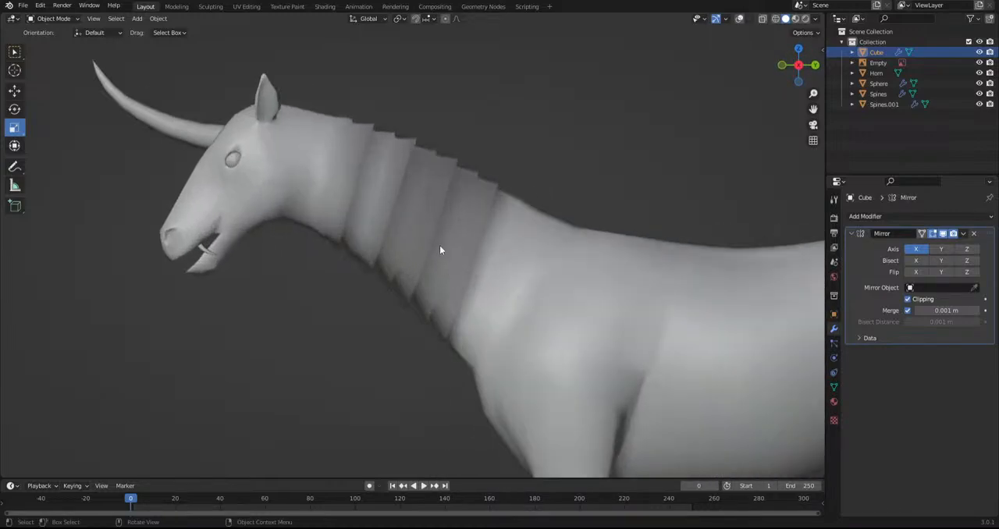
Enter Edit Mode with overlays shown, add an edge loop at the top of the neck, and scale and reposition it
{"action": "left_click", "coordinate": [53, 18]}
{"action": "left_click", "coordinate": [51, 38]}
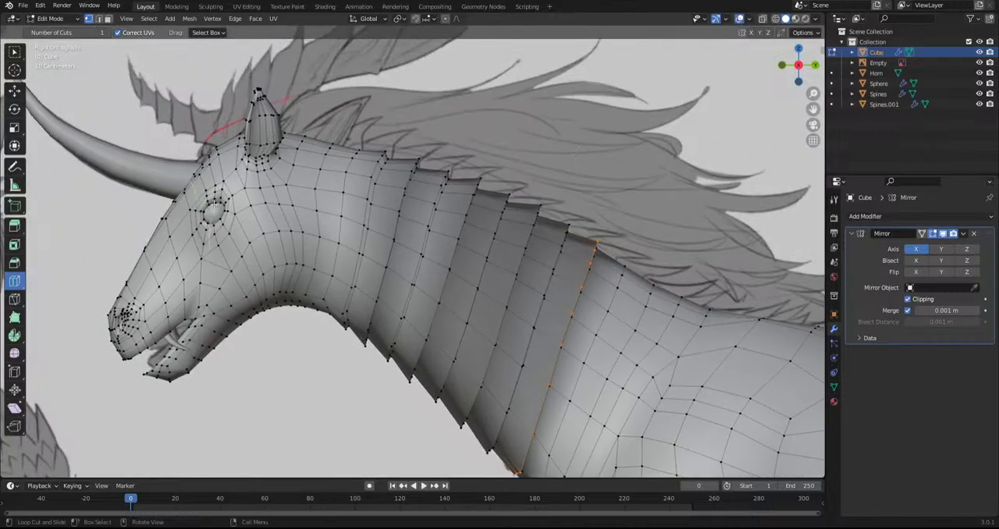
{"action": "left_click_drag", "start_coordinate": [328, 183], "coordinate": [339, 184]}
{"action": "middle_click_drag", "start_coordinate": [482, 324], "coordinate": [490, 245]}
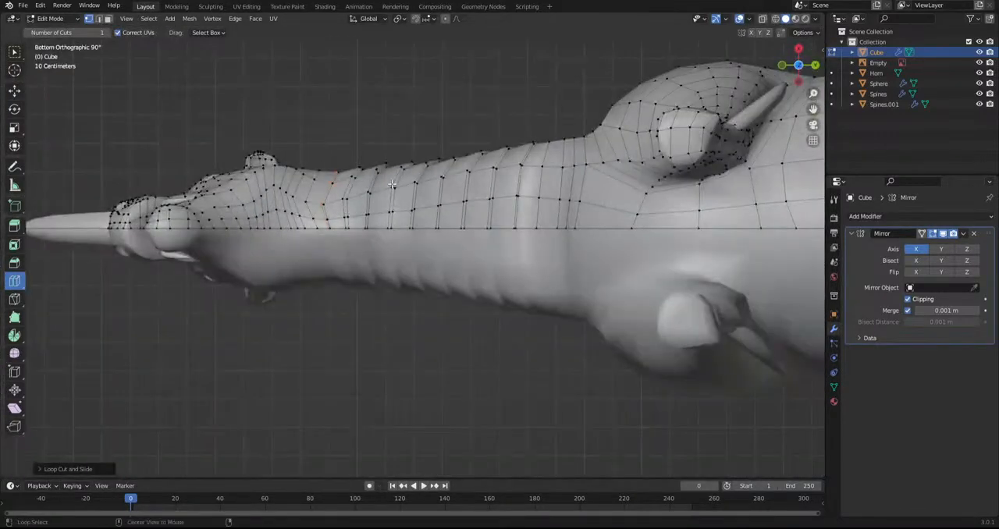
{"action": "key", "text": "s"}
{"action": "left_click", "coordinate": [493, 245]}
{"action": "key", "text": "g"}
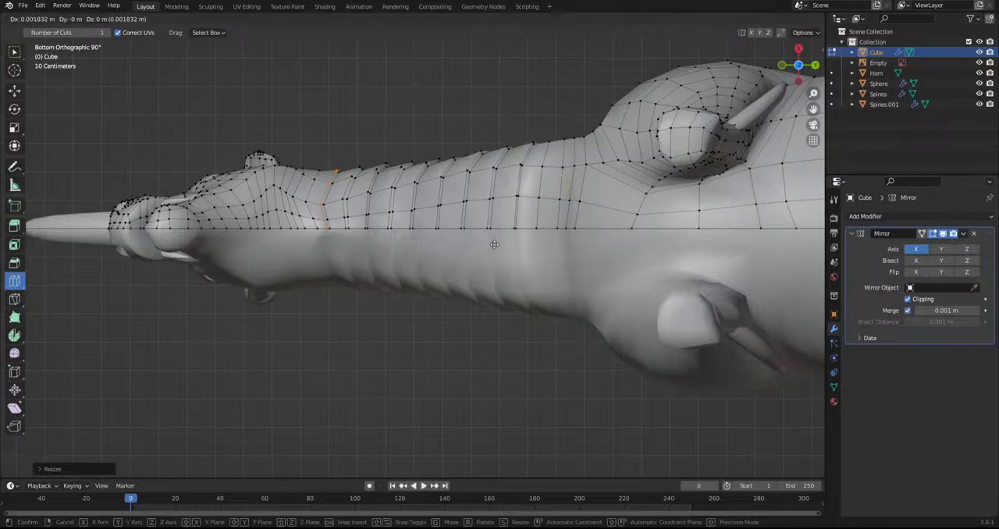
{"action": "left_click", "coordinate": [494, 244]}
Add one more edge loop closer to the head and scale it up slightly
{"action": "middle_click_drag", "start_coordinate": [494, 244], "coordinate": [332, 203]}
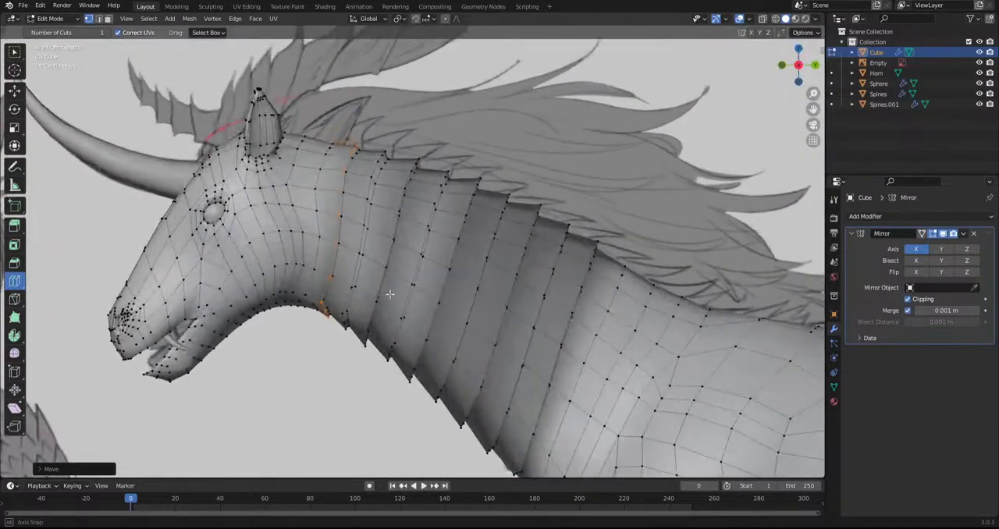
{"action": "key", "text": "g"}
{"action": "key", "text": "g"}
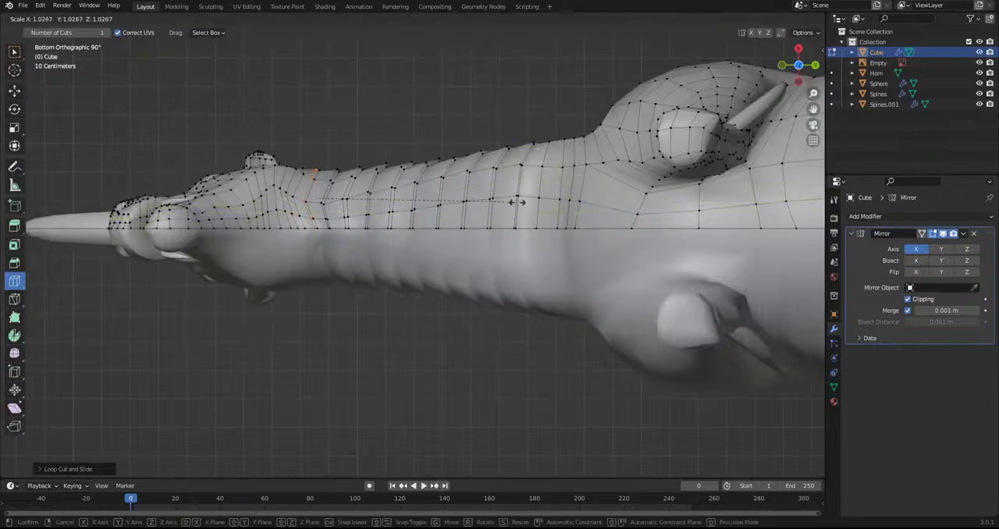
{"action": "left_click", "coordinate": [521, 204]}
Scale and reposition edge loops at the lower end of the neck to extend the ridges toward the shoulders
{"action": "mouse_move", "coordinate": [548, 201]}
{"action": "left_mouse_down"}
{"action": "mouse_move", "coordinate": [557, 201]}
{"action": "mouse_move", "coordinate": [541, 196]}
{"action": "left_mouse_up"}
{"action": "key", "text": "s"}
{"action": "left_click", "coordinate": [646, 236]}
{"action": "key", "text": "g"}
{"action": "left_click", "coordinate": [646, 232]}
{"action": "key", "text": "s"}
{"action": "left_click", "coordinate": [584, 207]}
{"action": "key", "text": "g"}
{"action": "left_click", "coordinate": [584, 204]}
Add an edge loop at the base of the neck by the shoulder, then scale and move it into a ridge
{"action": "middle_click_drag", "start_coordinate": [529, 122], "coordinate": [520, 226]}
{"action": "key", "text": "KP_3"}
{"action": "middle_click_drag", "start_coordinate": [608, 351], "coordinate": [388, 128], "text": "shift"}
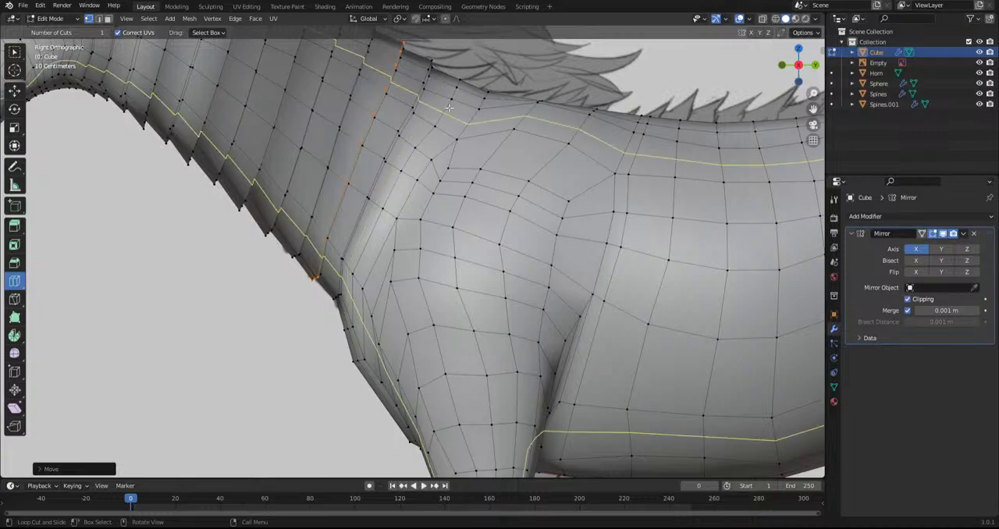
{"action": "left_click_drag", "start_coordinate": [440, 92], "coordinate": [454, 98]}
{"action": "middle_click_drag", "start_coordinate": [444, 231], "coordinate": [465, 122]}
{"action": "key", "text": "s"}
{"action": "left_click", "coordinate": [538, 194]}
{"action": "key", "text": "g"}
{"action": "left_click", "coordinate": [537, 191]}
{"action": "left_click_drag", "start_coordinate": [361, 168], "coordinate": [360, 164]}
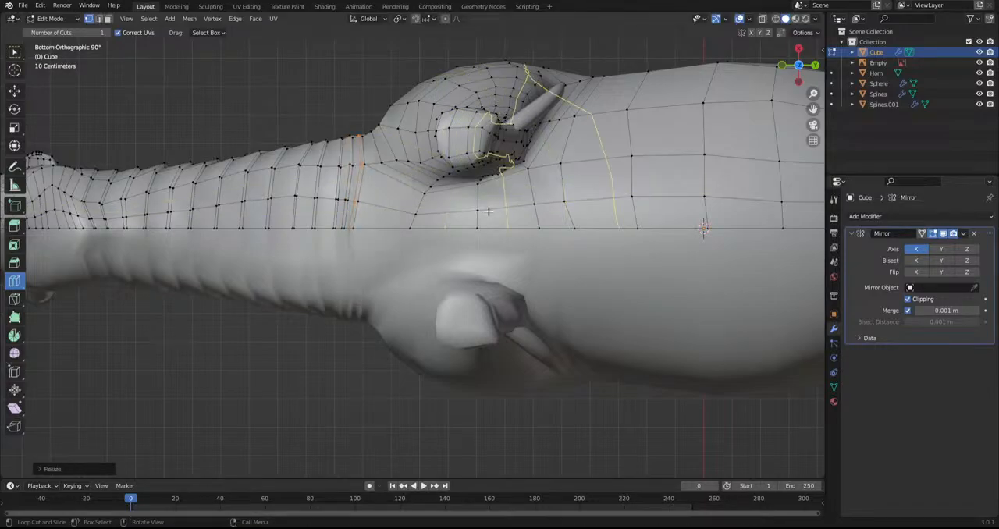
{"action": "middle_click_drag", "start_coordinate": [484, 164], "coordinate": [494, 330]}
Add edge loops between the existing ones along the length of the tail
{"action": "scroll", "coordinate": [426, 300], "scroll_direction": "down", "scroll_amount": 6}
{"action": "scroll", "coordinate": [419, 337], "scroll_direction": "down", "scroll_amount": 3}
{"action": "middle_click_drag", "start_coordinate": [508, 372], "coordinate": [394, 314], "text": "alt"}
{"action": "scroll", "coordinate": [437, 332], "scroll_direction": "up", "scroll_amount": 4}
{"action": "middle_click_drag", "start_coordinate": [514, 362], "coordinate": [343, 463], "text": "shift"}
{"action": "middle_click_drag", "start_coordinate": [323, 248], "coordinate": [105, 304], "text": "shift"}
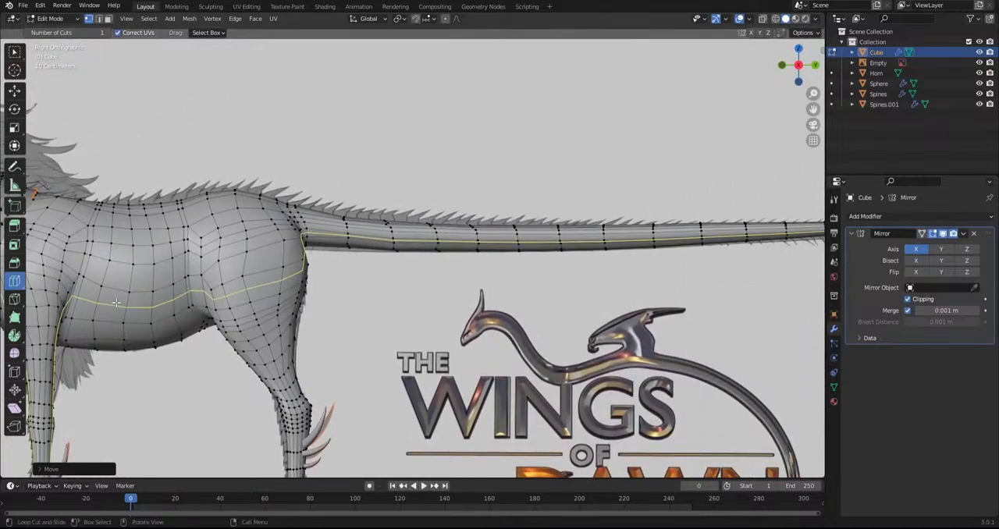
{"action": "left_click", "coordinate": [762, 19]}
{"action": "left_click", "coordinate": [762, 18]}
{"action": "scroll", "coordinate": [341, 293], "scroll_direction": "up", "scroll_amount": 4}
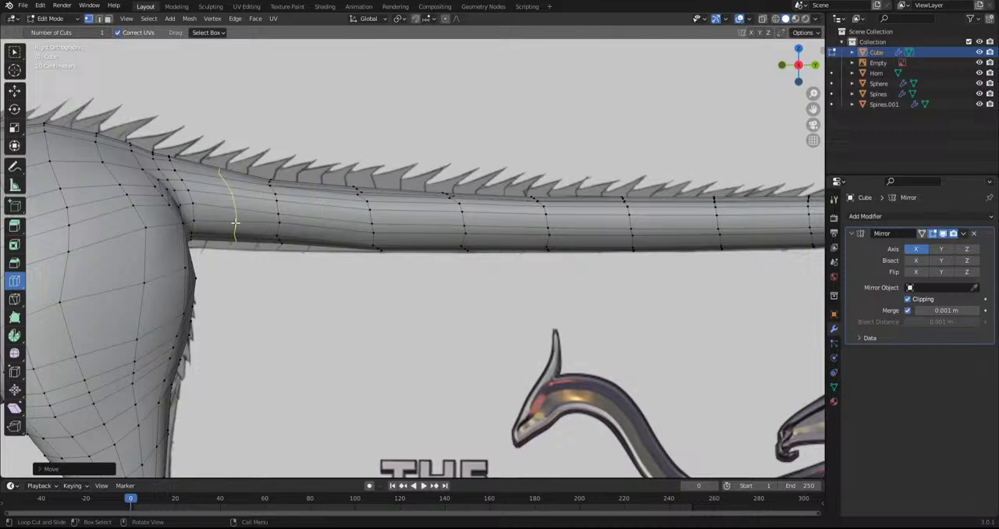
{"action": "left_click", "coordinate": [584, 228]}
{"action": "scroll", "coordinate": [366, 285], "scroll_direction": "down", "scroll_amount": 3}
{"action": "left_click", "coordinate": [336, 258]}
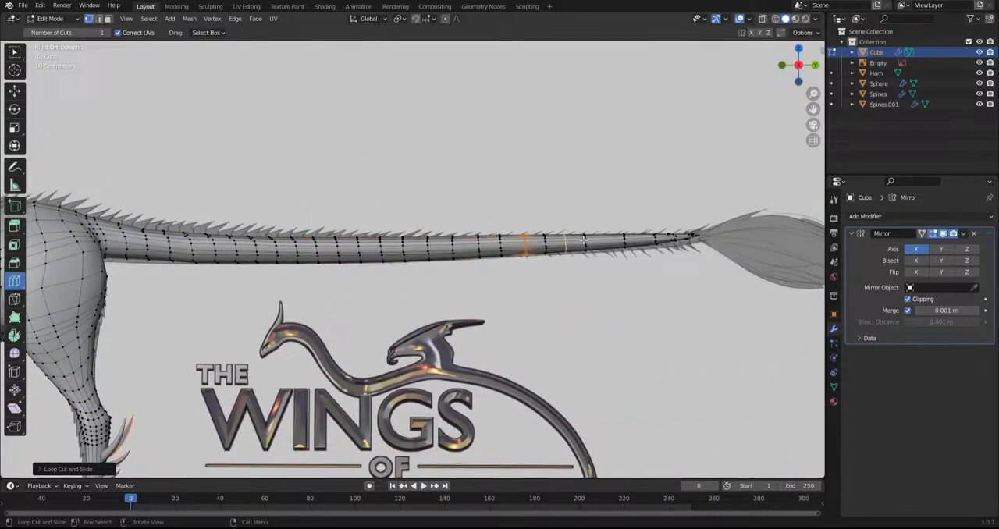
{"action": "scroll", "coordinate": [142, 274], "scroll_direction": "up", "scroll_amount": 5}
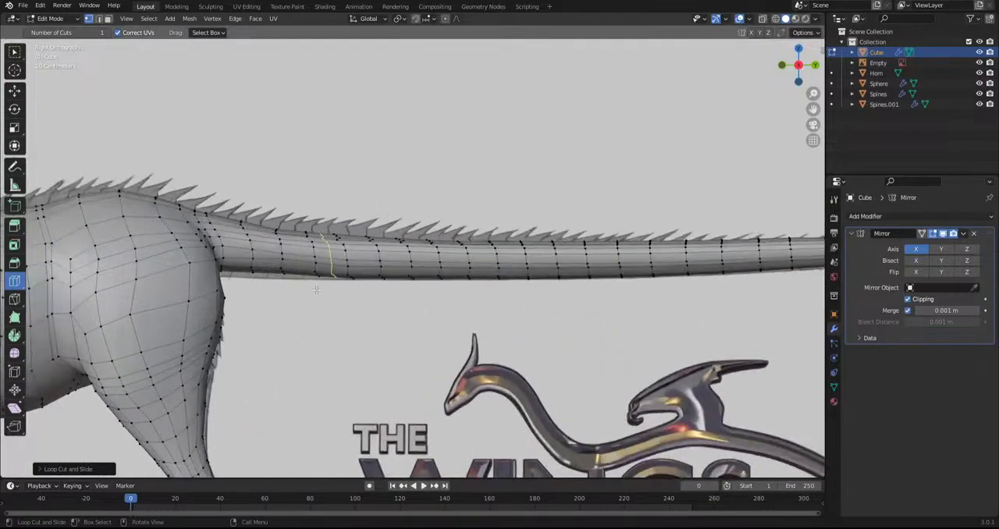
{"action": "left_click", "coordinate": [223, 261]}
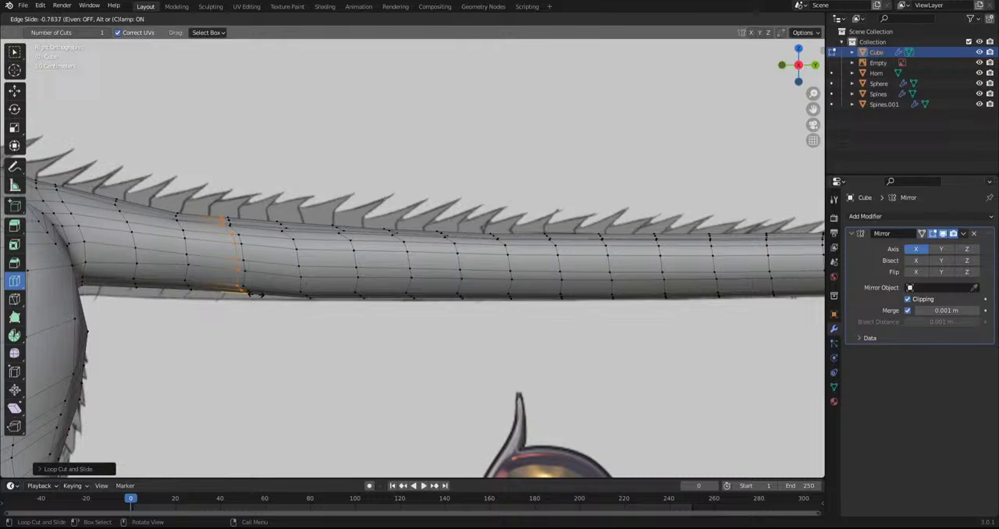
Slide the new edge loop near the tail's base against its neighbour, then scale and move it into a ridge in bottom view
{"action": "left_click", "coordinate": [254, 293]}
{"action": "key", "text": "ctrl+KP_7"}
{"action": "key", "text": "s"}
{"action": "left_click", "coordinate": [507, 331]}
{"action": "key", "text": "g"}
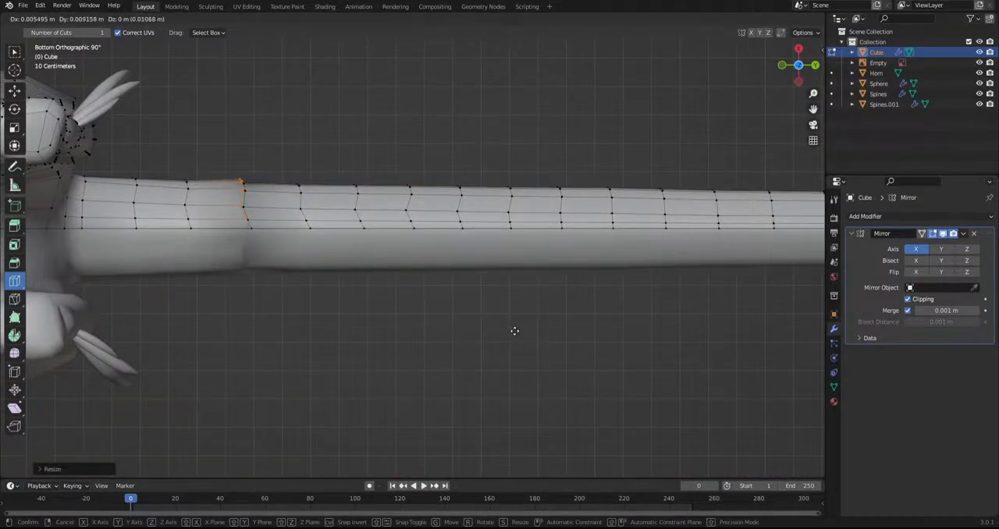
{"action": "left_click", "coordinate": [514, 331]}
Add a second ridge loop one segment farther down the tail, scaling it up and shifting it slightly
{"action": "left_click", "coordinate": [281, 261]}
{"action": "left_click", "coordinate": [416, 263]}
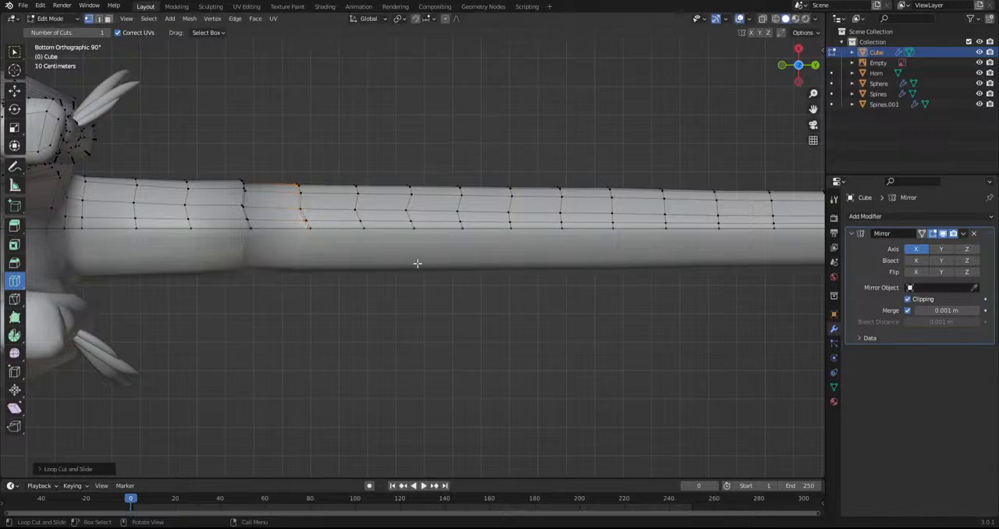
{"action": "key", "text": "s"}
{"action": "left_click", "coordinate": [412, 258]}
{"action": "key", "text": "g"}
{"action": "key", "text": "g"}
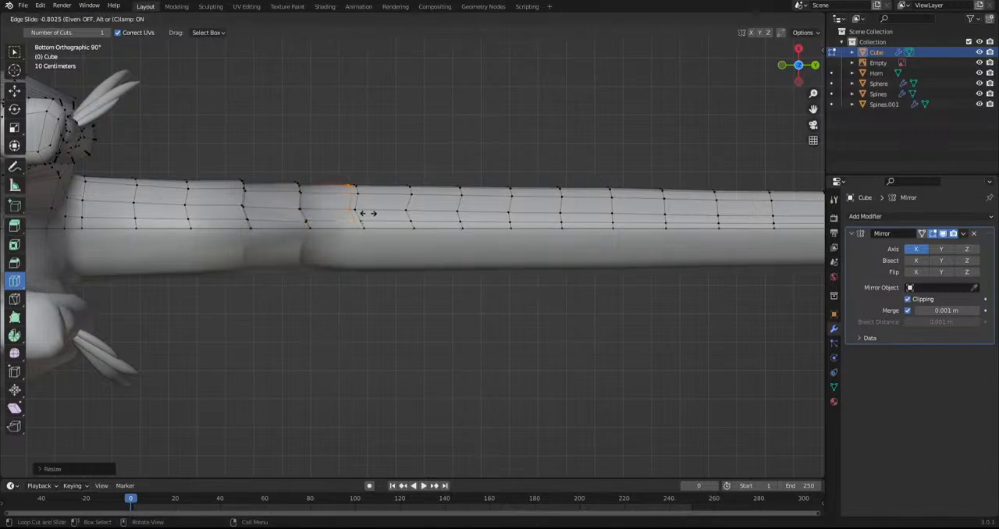
Place the third ridge loop close to the next tail segment edge, then scale and reposition it
{"action": "left_click", "coordinate": [366, 212]}
{"action": "key", "text": "s"}
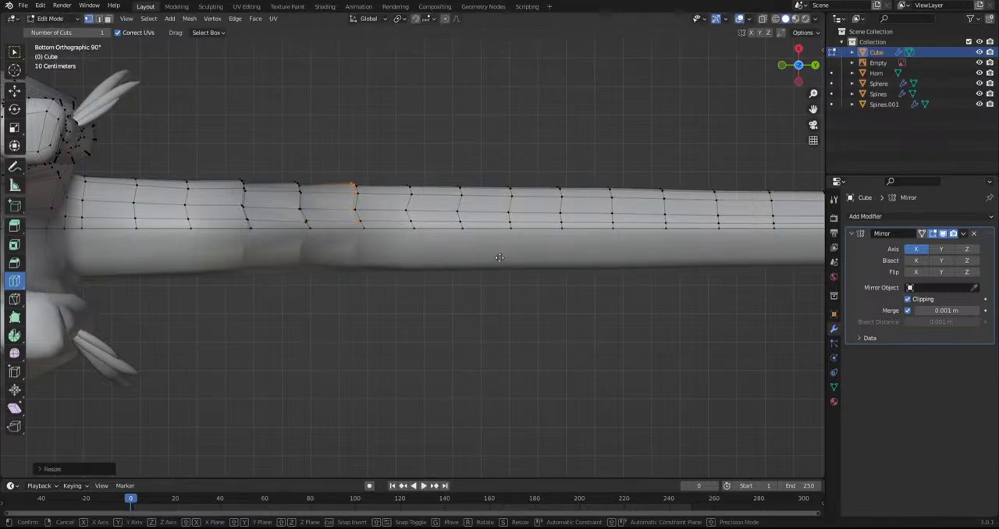
{"action": "key", "text": "g"}
{"action": "left_click", "coordinate": [498, 258]}
{"action": "key", "text": "s"}
{"action": "left_click", "coordinate": [497, 259]}
Cut a fourth edge loop beside the following tail segment edge, then scale and move it to continue the ridges
{"action": "key", "text": "ctrl+r"}
{"action": "left_click", "coordinate": [376, 214]}
{"action": "left_click", "coordinate": [419, 220]}
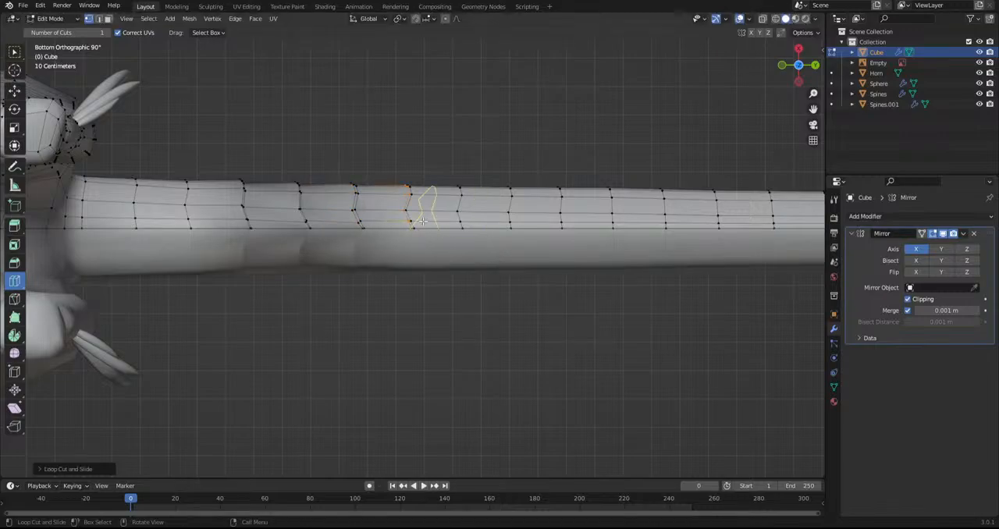
{"action": "key", "text": "s"}
{"action": "left_click", "coordinate": [450, 228]}
{"action": "key", "text": "g"}
{"action": "key", "text": "g"}
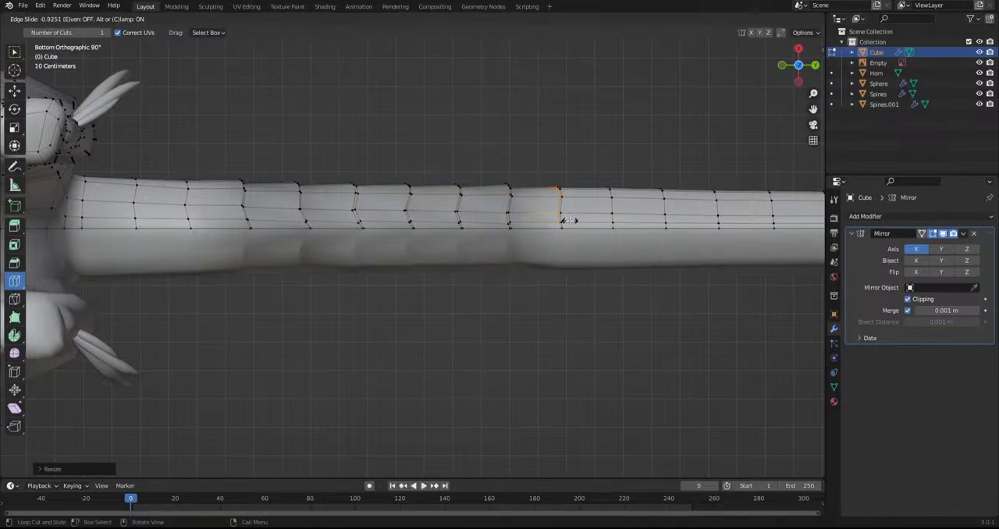
Slide an edge loop into place near the middle of the tail, then scale and move the next one into a ridge
{"action": "left_click", "coordinate": [610, 219]}
{"action": "middle_click_drag", "start_coordinate": [648, 238], "coordinate": [303, 273], "text": "shift"}
{"action": "left_click_drag", "start_coordinate": [303, 273], "coordinate": [454, 267]}
{"action": "key", "text": "s"}
{"action": "left_click", "coordinate": [488, 268]}
{"action": "key", "text": "g"}
{"action": "left_click", "coordinate": [488, 268]}
Continue adding edge loops on successive mid-tail segments, scaling and moving each one into an overlapping ridge
{"action": "left_click_drag", "start_coordinate": [486, 257], "coordinate": [679, 268]}
{"action": "key", "text": "s"}
{"action": "left_click", "coordinate": [579, 273]}
{"action": "key", "text": "s"}
{"action": "left_click", "coordinate": [642, 271]}
{"action": "key", "text": "g"}
{"action": "left_click", "coordinate": [641, 272]}
{"action": "key", "text": "s"}
{"action": "left_click", "coordinate": [718, 273]}
{"action": "key", "text": "g"}
{"action": "left_click", "coordinate": [723, 273]}
Add another edge loop past the middle of the tail, then enlarge and shift it to match the previous ridges
{"action": "middle_click_drag", "start_coordinate": [697, 272], "coordinate": [332, 272], "text": "shift"}
{"action": "scroll", "coordinate": [335, 278], "scroll_direction": "up", "scroll_amount": 2}
{"action": "left_click_drag", "start_coordinate": [313, 276], "coordinate": [351, 278]}
{"action": "key", "text": "s"}
{"action": "left_click", "coordinate": [446, 283]}
{"action": "key", "text": "g"}
{"action": "left_click", "coordinate": [448, 283]}
Add edge loops on the next segments of the tail's thinner half, then scale and move them into ridges
{"action": "left_click_drag", "start_coordinate": [422, 263], "coordinate": [467, 269]}
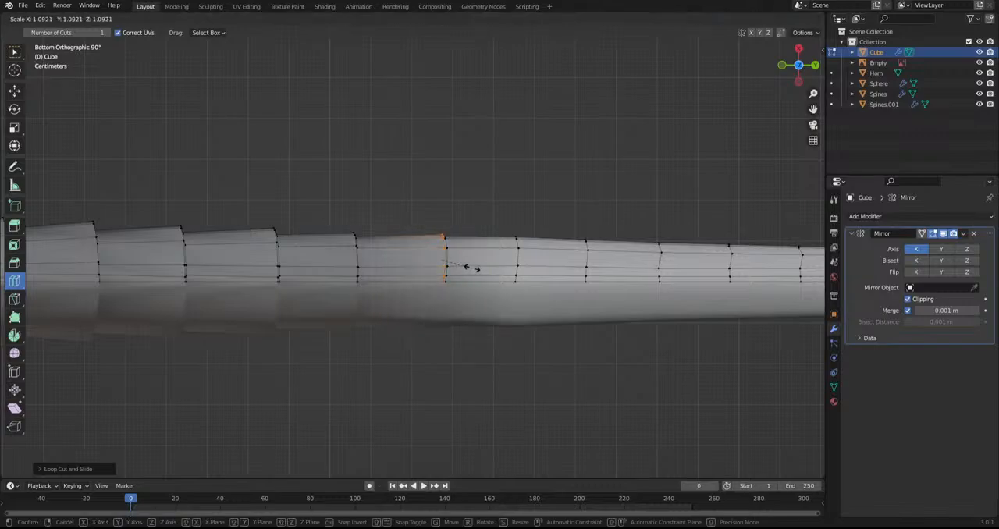
{"action": "left_click_drag", "start_coordinate": [546, 265], "coordinate": [584, 273]}
{"action": "key", "text": "s"}
{"action": "left_click", "coordinate": [611, 284]}
{"action": "key", "text": "g"}
{"action": "left_click", "coordinate": [613, 283]}
Extend the ridges toward the tail's end with further edge loops, scaling and repositioning each one
{"action": "middle_click_drag", "start_coordinate": [595, 270], "coordinate": [262, 262], "text": "shift"}
{"action": "left_click_drag", "start_coordinate": [261, 263], "coordinate": [611, 263]}
{"action": "key", "text": "s"}
{"action": "left_click", "coordinate": [559, 288]}
{"action": "key", "text": "g"}
{"action": "left_click", "coordinate": [558, 285]}
{"action": "key", "text": "s"}
{"action": "left_click", "coordinate": [581, 273]}
{"action": "key", "text": "g"}
{"action": "left_click", "coordinate": [578, 271]}
Add closely spaced edge loops on the short segments at the tapered tail tip and scale them into small ridges
{"action": "left_click", "coordinate": [579, 264]}
{"action": "key", "text": "s"}
{"action": "left_click", "coordinate": [599, 265]}
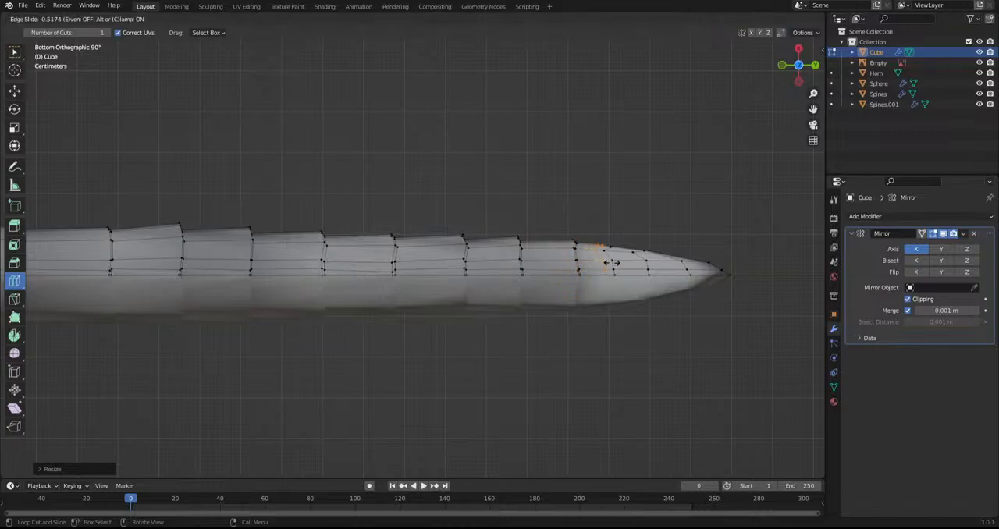
{"action": "left_click", "coordinate": [621, 262]}
{"action": "key", "text": "s"}
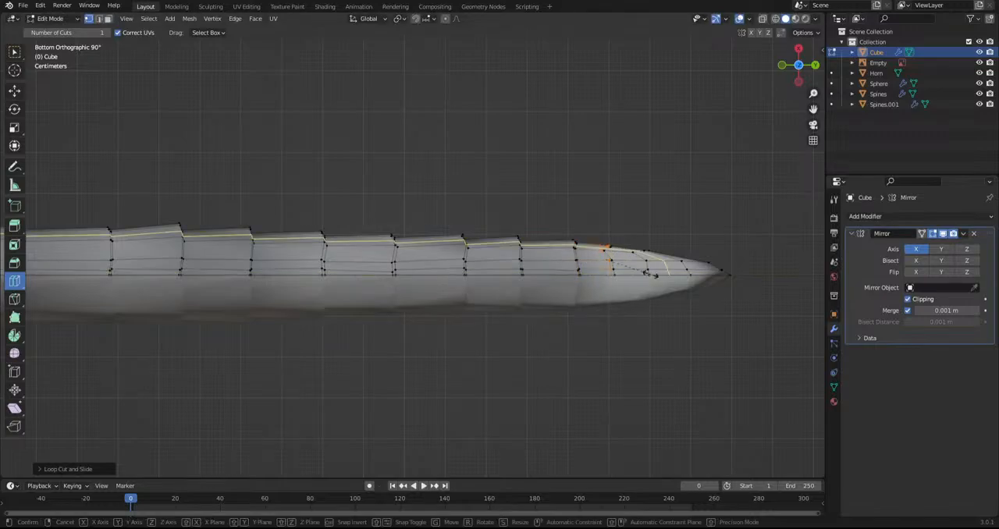
{"action": "left_click", "coordinate": [654, 276]}
{"action": "left_click_drag", "start_coordinate": [630, 267], "coordinate": [640, 268]}
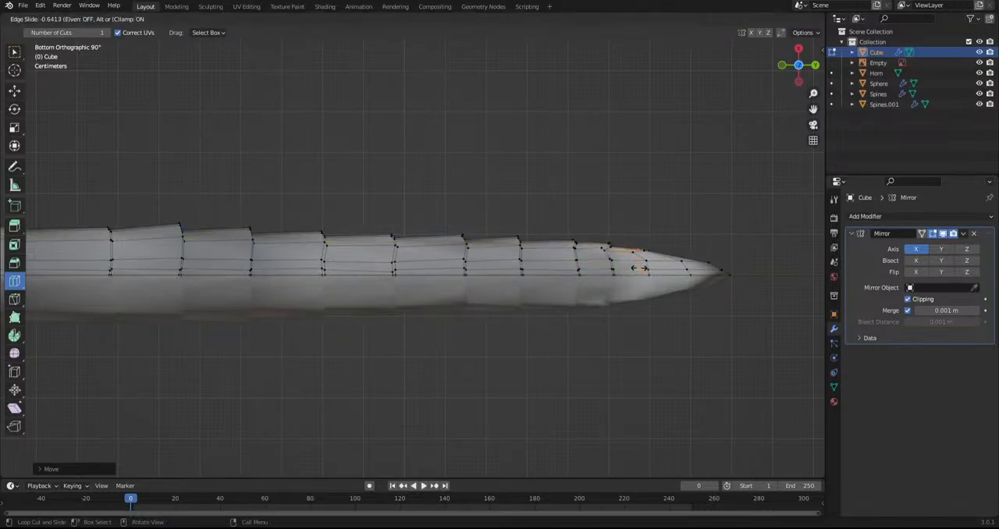
{"action": "left_click", "coordinate": [640, 267]}
{"action": "key", "text": "s"}
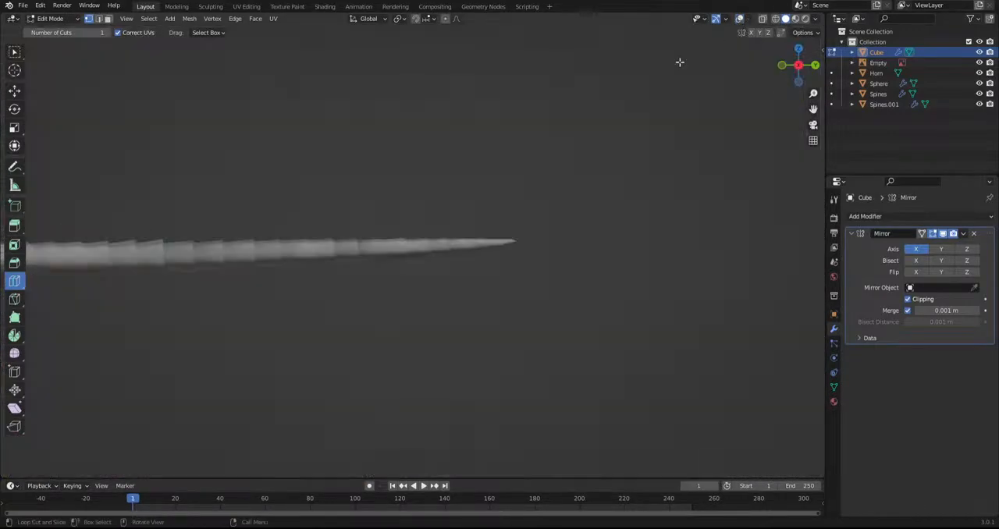
In side view, add an edge loop on the smooth section near the tail's base and scale it into a ridge
{"action": "scroll", "coordinate": [352, 283], "scroll_direction": "down", "scroll_amount": 5}
{"action": "middle_click_drag", "start_coordinate": [352, 283], "coordinate": [504, 326]}
{"action": "scroll", "coordinate": [660, 242], "scroll_direction": "up", "scroll_amount": 3}
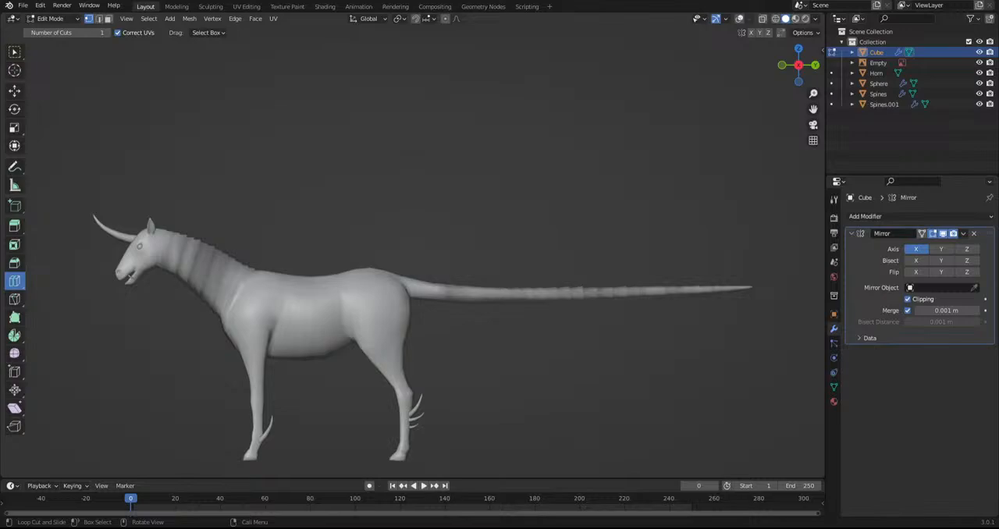
{"action": "middle_click_drag", "start_coordinate": [414, 297], "coordinate": [570, 296], "text": "shift"}
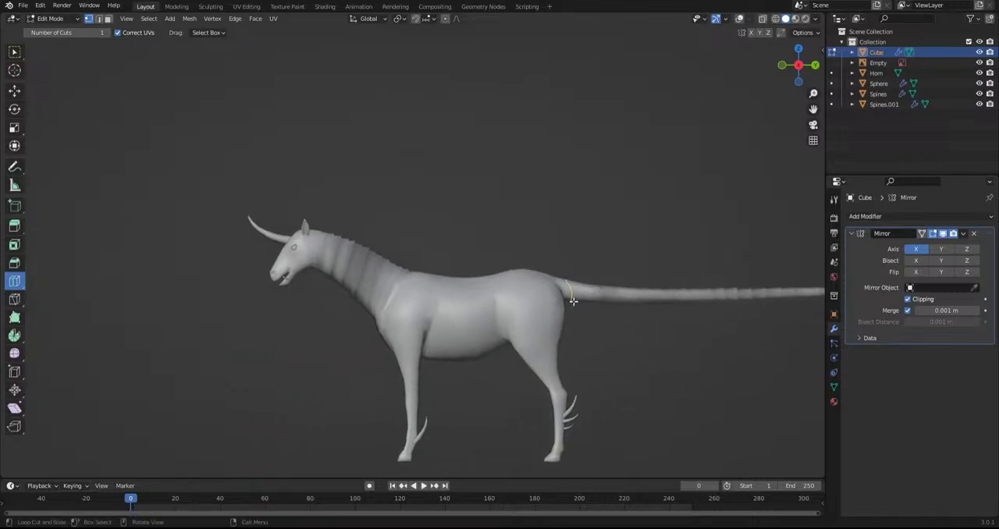
{"action": "middle_click_drag", "start_coordinate": [697, 255], "coordinate": [531, 198], "text": "shift"}
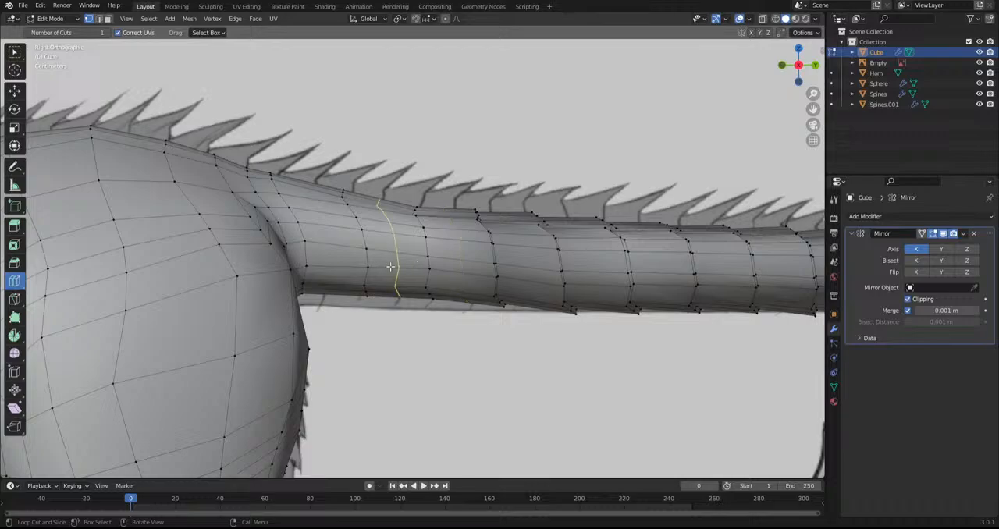
{"action": "left_click_drag", "start_coordinate": [390, 267], "coordinate": [340, 259]}
{"action": "key", "text": "s"}
{"action": "left_click", "coordinate": [509, 317]}
{"action": "key", "text": "g"}
Add two more edge loops toward the rump, ending at the tail root, and scale and move each into a ridge
{"action": "left_click_drag", "start_coordinate": [411, 275], "coordinate": [440, 273]}
{"action": "key", "text": "s"}
{"action": "left_click", "coordinate": [493, 281]}
{"action": "key", "text": "g"}
{"action": "left_click", "coordinate": [562, 315]}
{"action": "left_click_drag", "start_coordinate": [292, 239], "coordinate": [302, 238]}
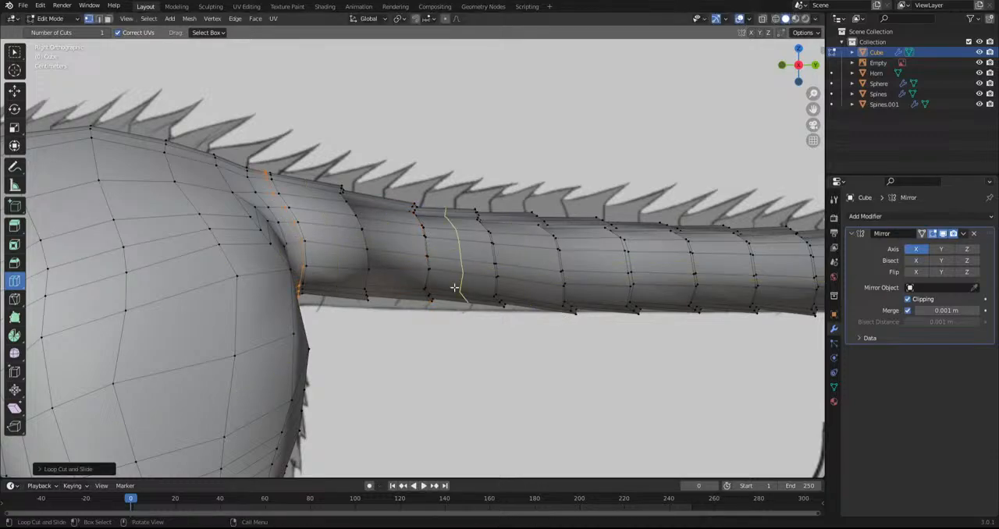
{"action": "key", "text": "s"}
{"action": "left_click", "coordinate": [465, 289]}
{"action": "key", "text": "g"}
{"action": "left_click", "coordinate": [465, 292]}
Examine the creature's head, neck and body against the Kirin reference sheet in side view
{"action": "scroll", "coordinate": [464, 293], "scroll_direction": "down", "scroll_amount": 9}
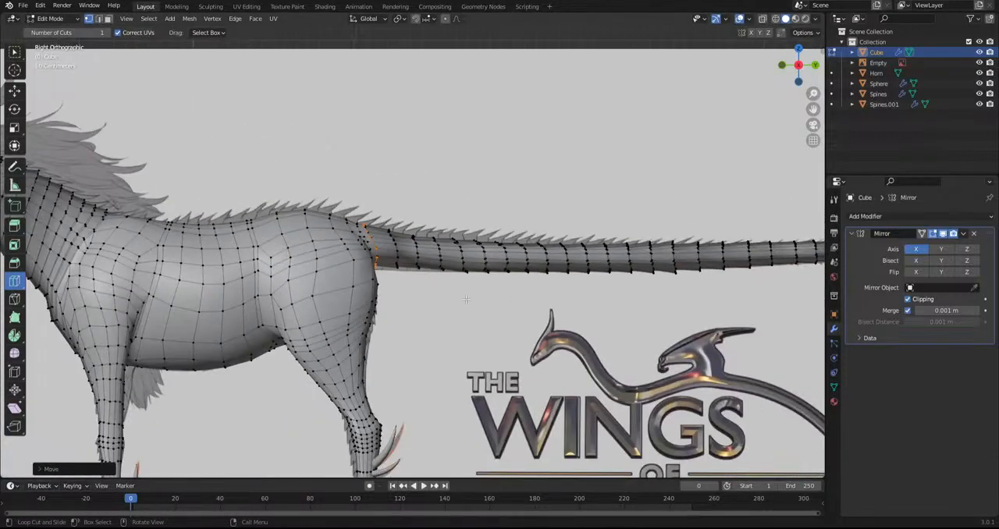
{"action": "middle_click_drag", "start_coordinate": [394, 305], "coordinate": [538, 161], "text": "shift"}
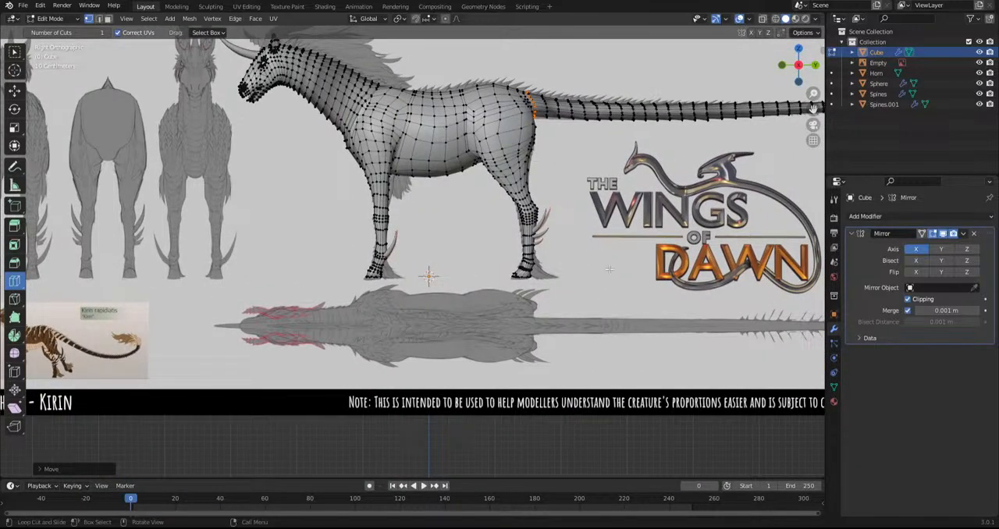
{"action": "middle_click_drag", "start_coordinate": [671, 320], "coordinate": [659, 336], "text": "shift"}
{"action": "scroll", "coordinate": [328, 217], "scroll_direction": "up", "scroll_amount": 3}
{"action": "scroll", "coordinate": [329, 218], "scroll_direction": "up", "scroll_amount": 6}
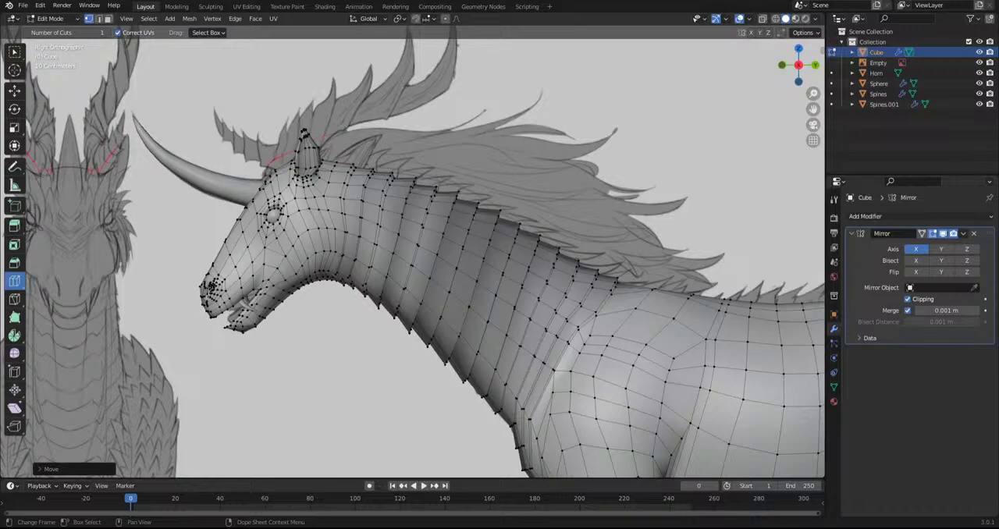
{"action": "scroll", "coordinate": [70, 413], "scroll_direction": "down", "scroll_amount": 4}
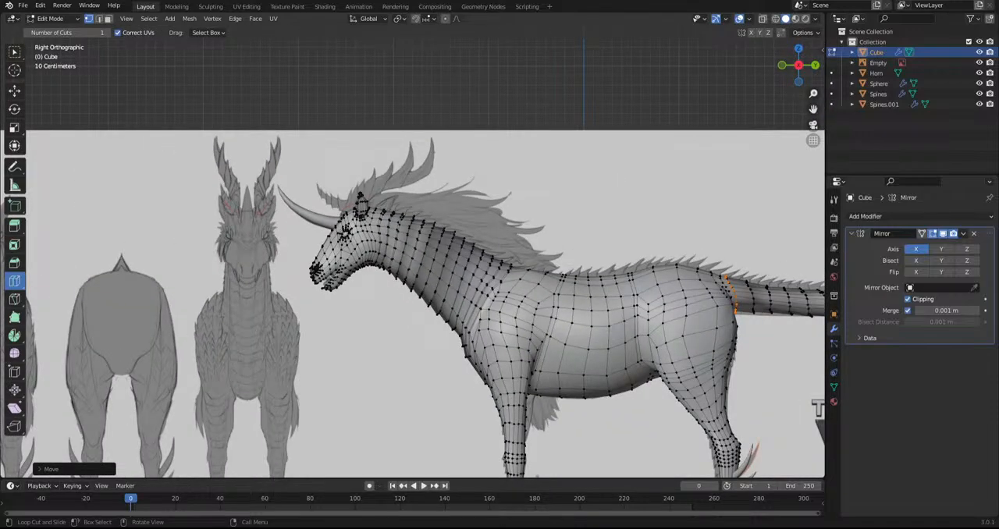
{"action": "middle_click_drag", "start_coordinate": [295, 331], "coordinate": [295, 289]}
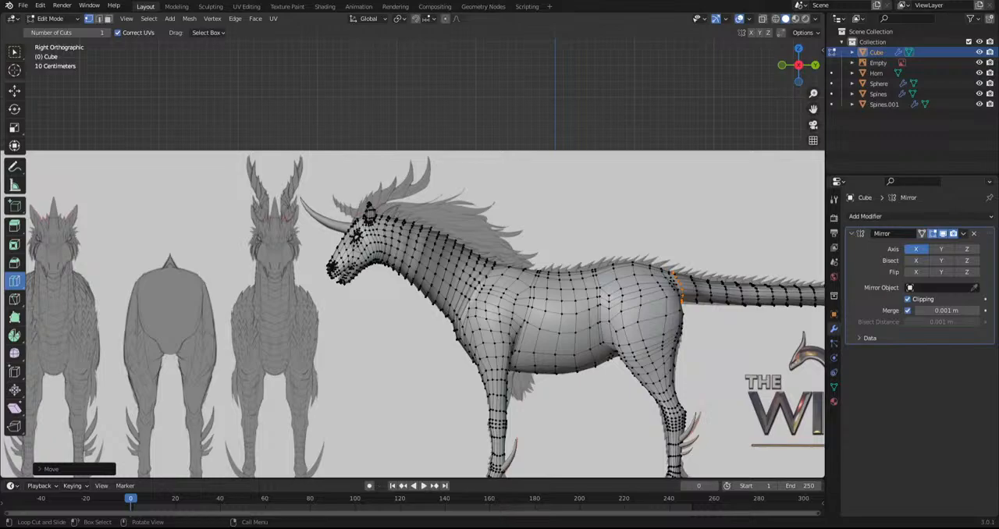
Return to Object Mode and select the creature's body mesh
{"action": "left_click", "coordinate": [48, 18]}
{"action": "left_click", "coordinate": [51, 29]}
{"action": "left_click", "coordinate": [622, 316]}
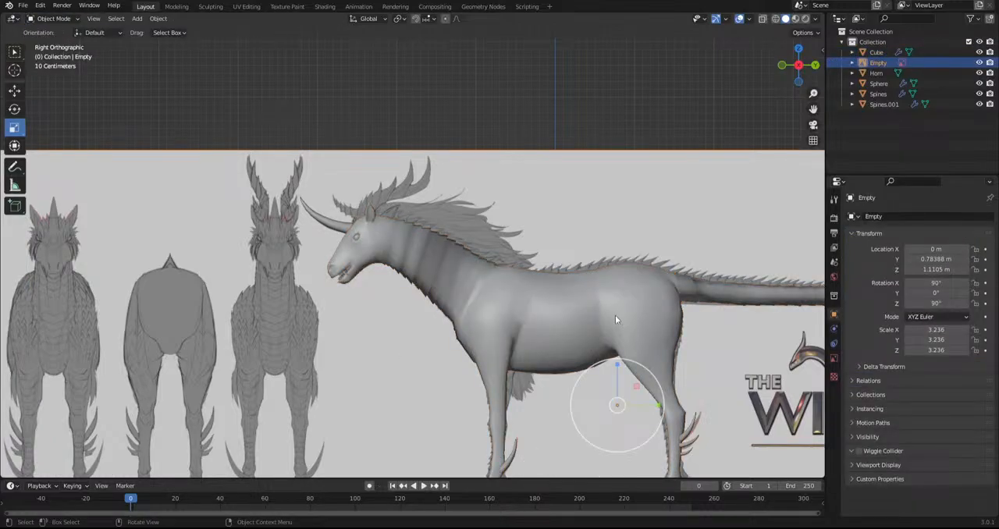
{"action": "left_click", "coordinate": [639, 323]}
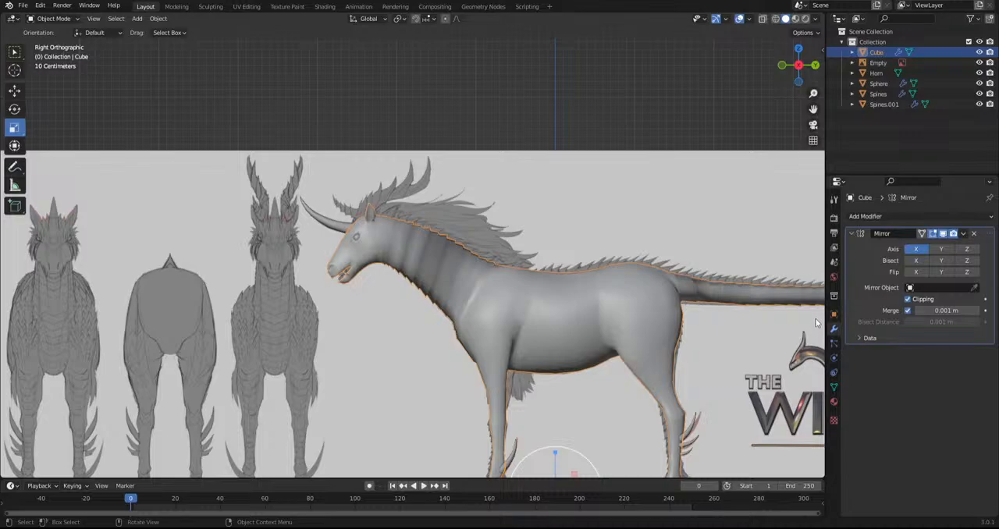
Look through the object, scene, view layer, output and render properties
{"action": "left_click", "coordinate": [833, 343]}
{"action": "left_click", "coordinate": [834, 358]}
{"action": "left_click", "coordinate": [834, 314]}
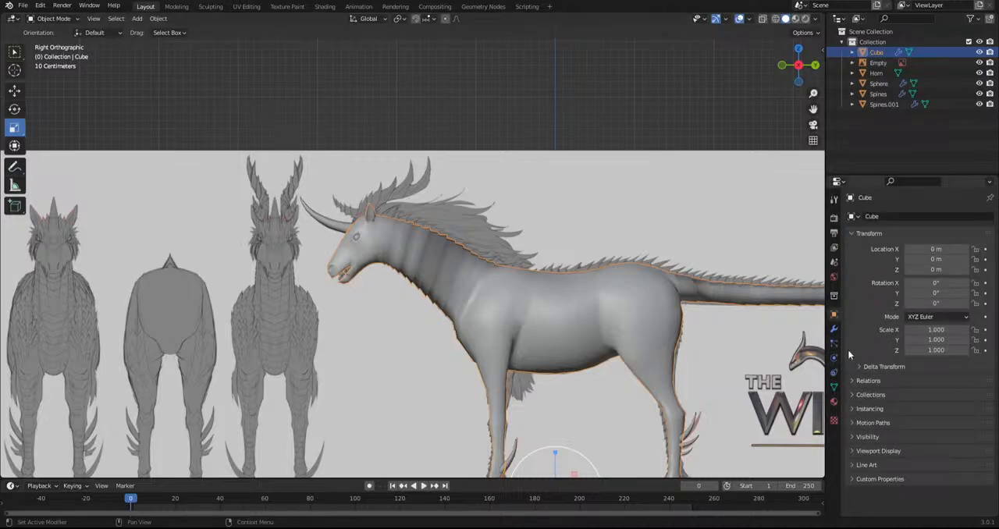
{"action": "left_click", "coordinate": [833, 276]}
{"action": "left_click", "coordinate": [832, 265]}
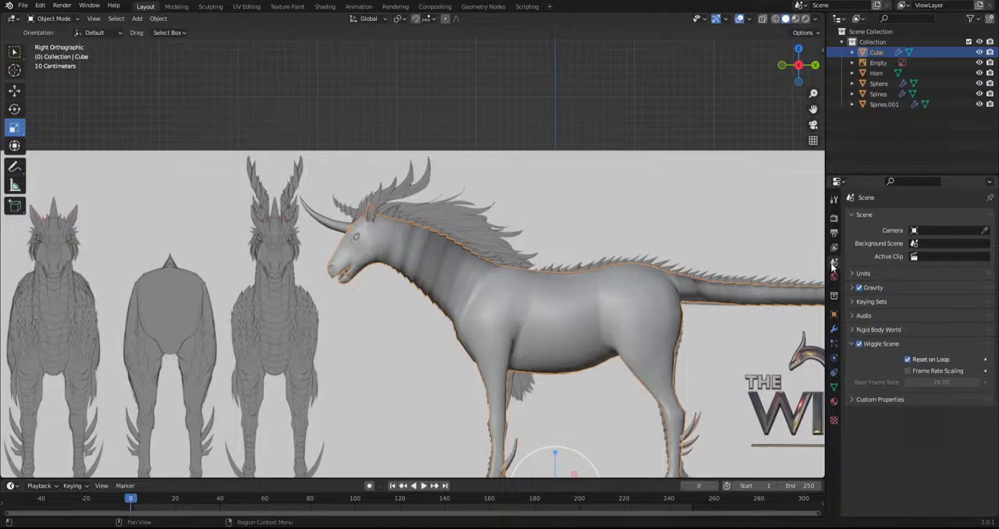
{"action": "middle_click_drag", "start_coordinate": [635, 285], "coordinate": [442, 265]}
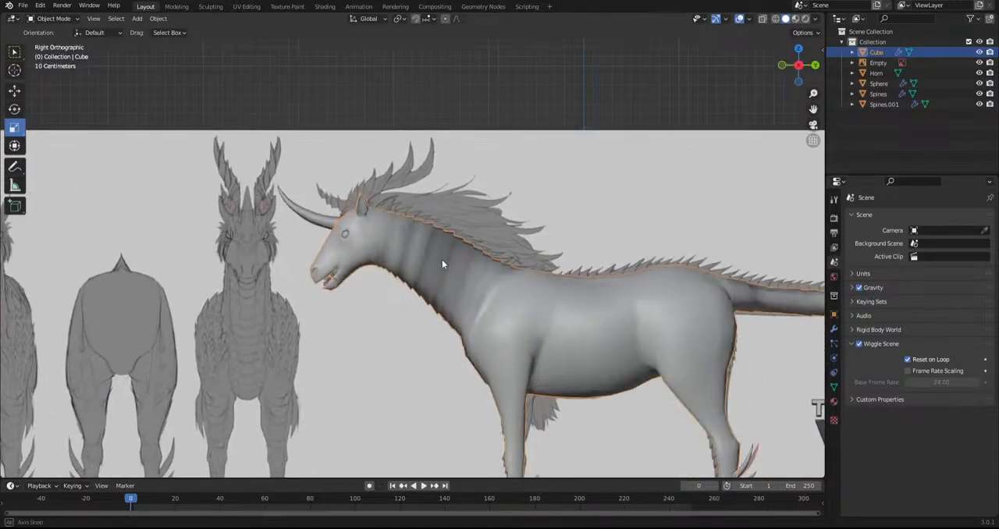
{"action": "left_click", "coordinate": [835, 248]}
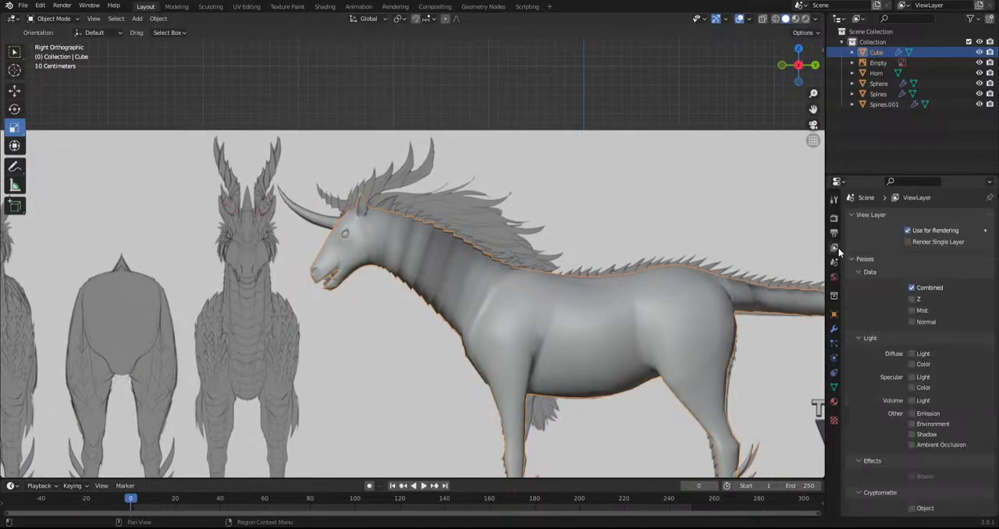
{"action": "left_click", "coordinate": [834, 233]}
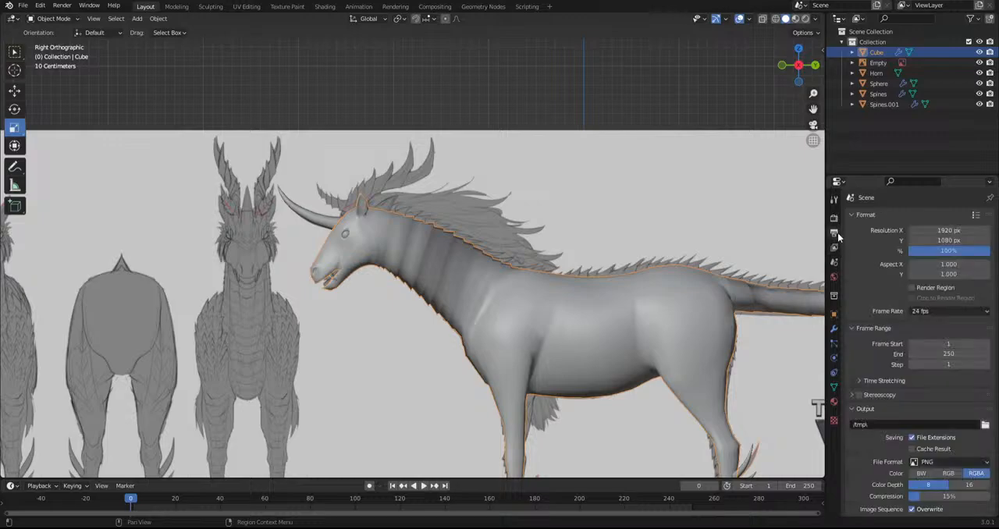
{"action": "scroll", "coordinate": [905, 328], "scroll_direction": "down", "scroll_amount": 2}
{"action": "left_click", "coordinate": [834, 248]}
{"action": "scroll", "coordinate": [910, 381], "scroll_direction": "down", "scroll_amount": 3}
{"action": "scroll", "coordinate": [910, 378], "scroll_direction": "up", "scroll_amount": 5}
{"action": "left_click", "coordinate": [834, 219]}
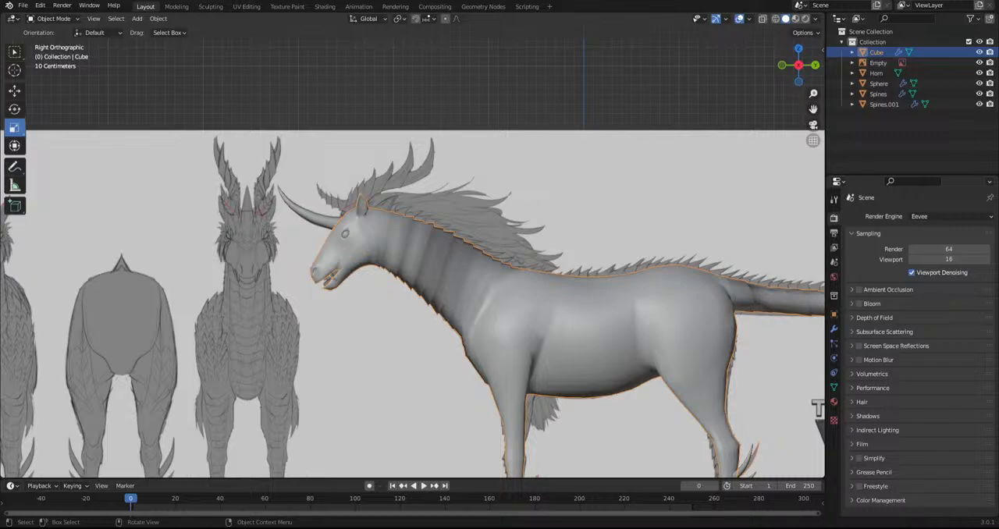
Apply flat shading to the creature's body mesh
{"action": "right_click", "coordinate": [467, 282]}
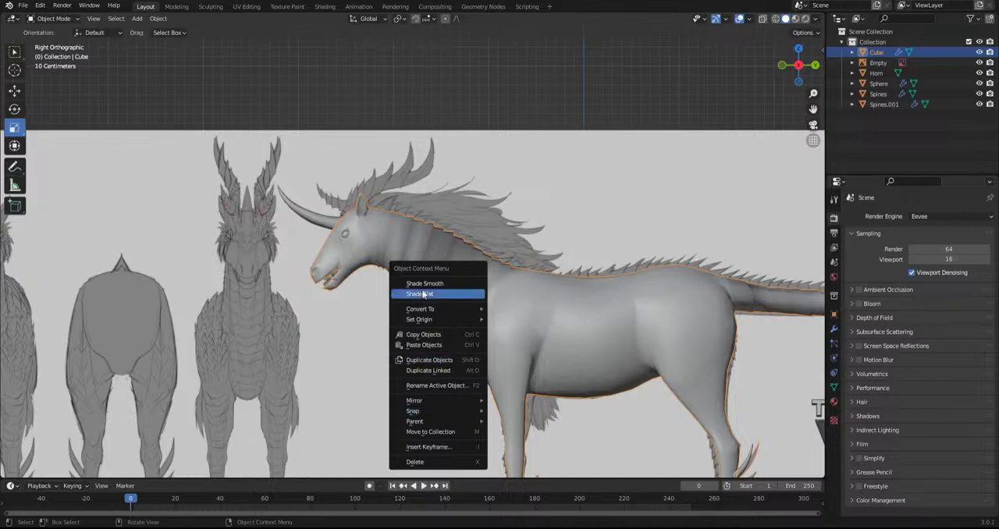
{"action": "right_click", "coordinate": [478, 312]}
{"action": "left_click", "coordinate": [477, 312]}
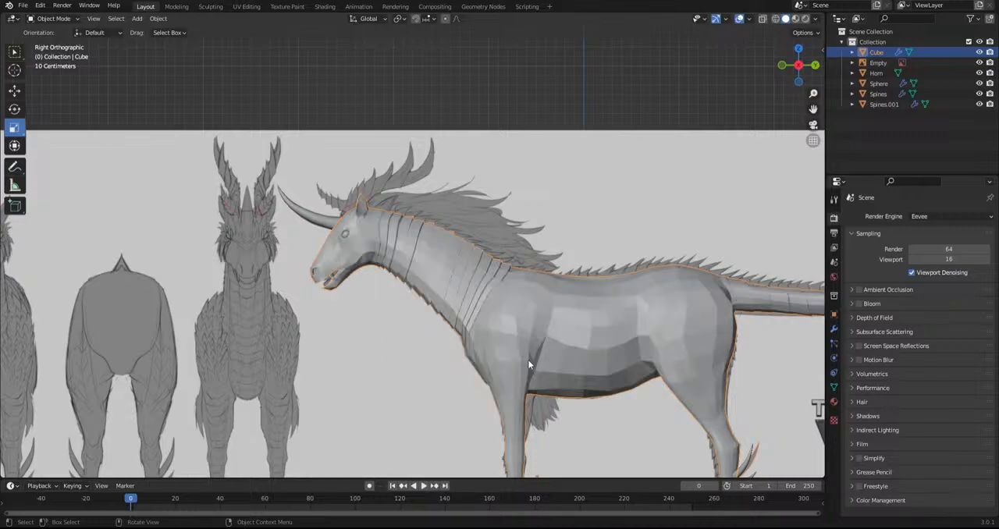
Apply smooth shading to the creature's body mesh
{"action": "right_click", "coordinate": [494, 305]}
{"action": "left_click", "coordinate": [476, 294]}
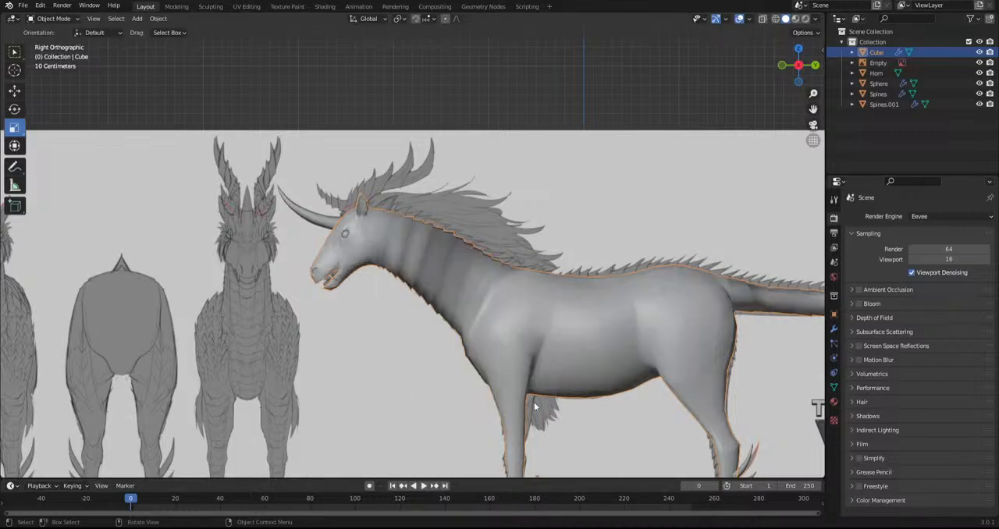
{"action": "middle_click_drag", "start_coordinate": [433, 293], "coordinate": [356, 318]}
{"action": "middle_click_drag", "start_coordinate": [372, 279], "coordinate": [484, 282]}
In Edit Mode, mark the eight ridge edge loops on the head-side half of the neck as sharp
{"action": "left_click", "coordinate": [52, 18]}
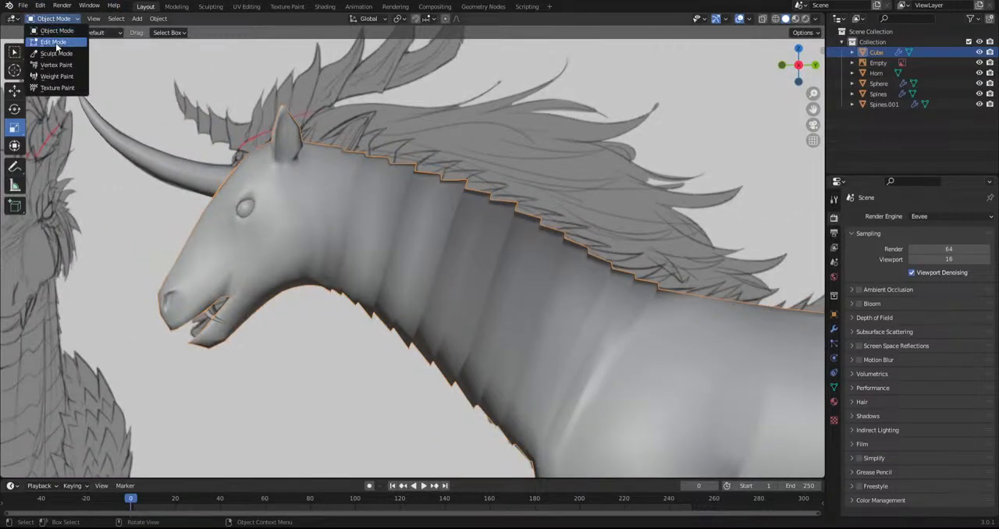
{"action": "left_click", "coordinate": [53, 42]}
{"action": "scroll", "coordinate": [222, 117], "scroll_direction": "up", "scroll_amount": 3}
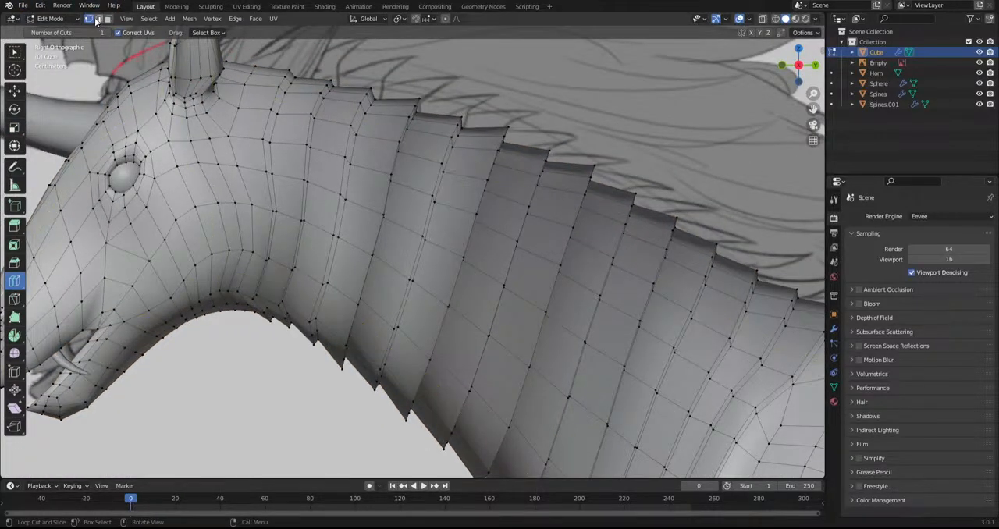
{"action": "left_click", "coordinate": [383, 209]}
{"action": "left_click", "coordinate": [340, 188], "text": "alt+shift"}
{"action": "left_click", "coordinate": [304, 178], "text": "alt+shift"}
{"action": "left_click", "coordinate": [430, 212], "text": "alt+shift"}
{"action": "left_click", "coordinate": [470, 234], "text": "alt+shift"}
{"action": "left_click", "coordinate": [502, 257], "text": "alt+shift"}
{"action": "left_click", "coordinate": [541, 287], "text": "alt+shift"}
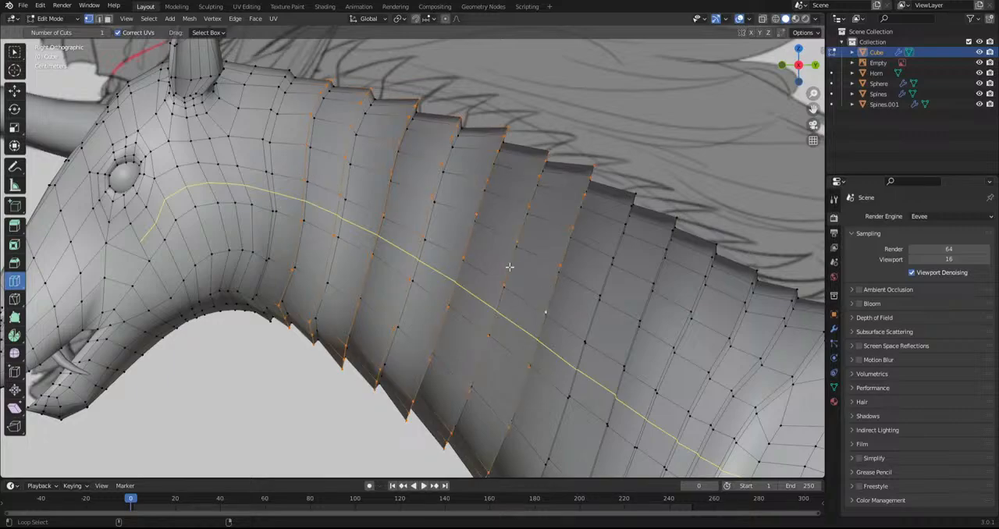
{"action": "left_click", "coordinate": [274, 18]}
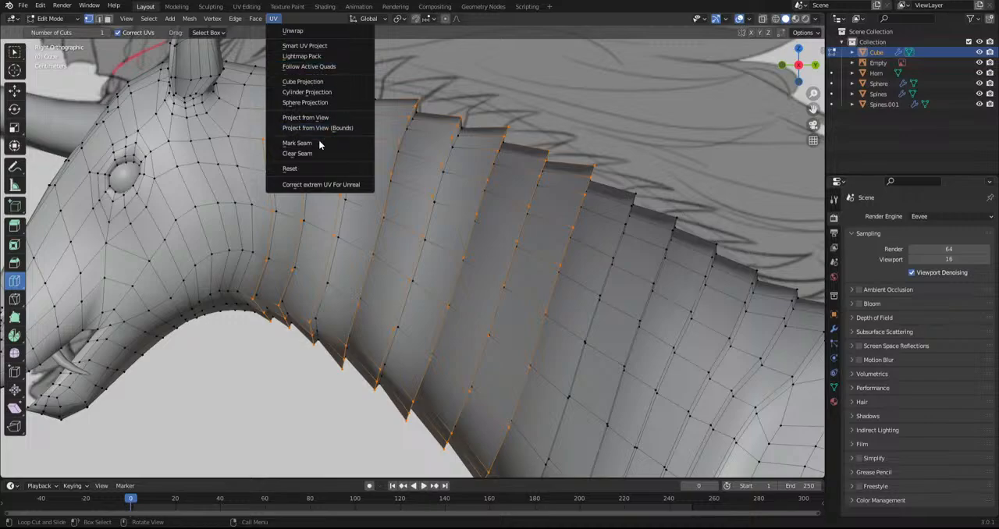
{"action": "left_click", "coordinate": [243, 18]}
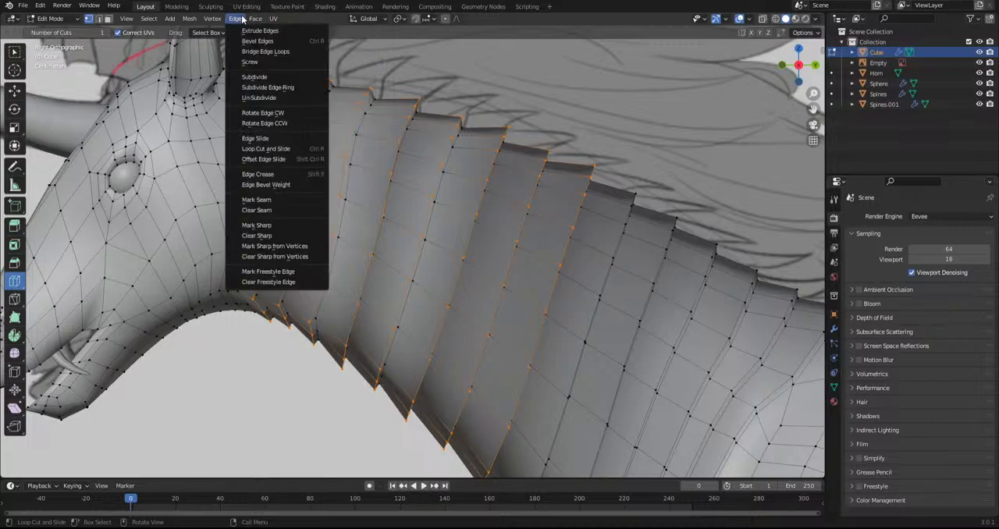
{"action": "left_click", "coordinate": [258, 225]}
Return to Object Mode and inspect the shading of the neck ridges
{"action": "left_click", "coordinate": [65, 17]}
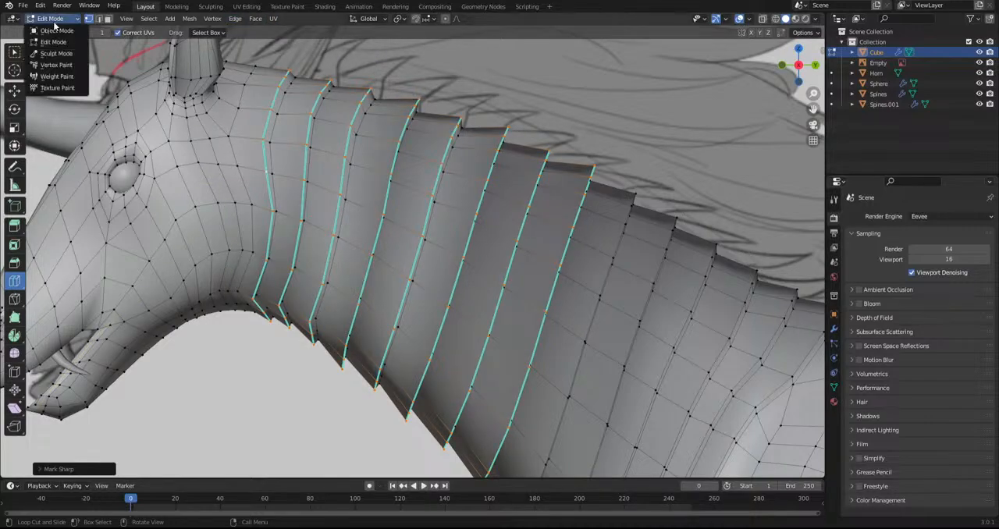
{"action": "left_click", "coordinate": [52, 30]}
{"action": "scroll", "coordinate": [313, 414], "scroll_direction": "down", "scroll_amount": 4}
{"action": "middle_click_drag", "start_coordinate": [355, 399], "coordinate": [412, 277]}
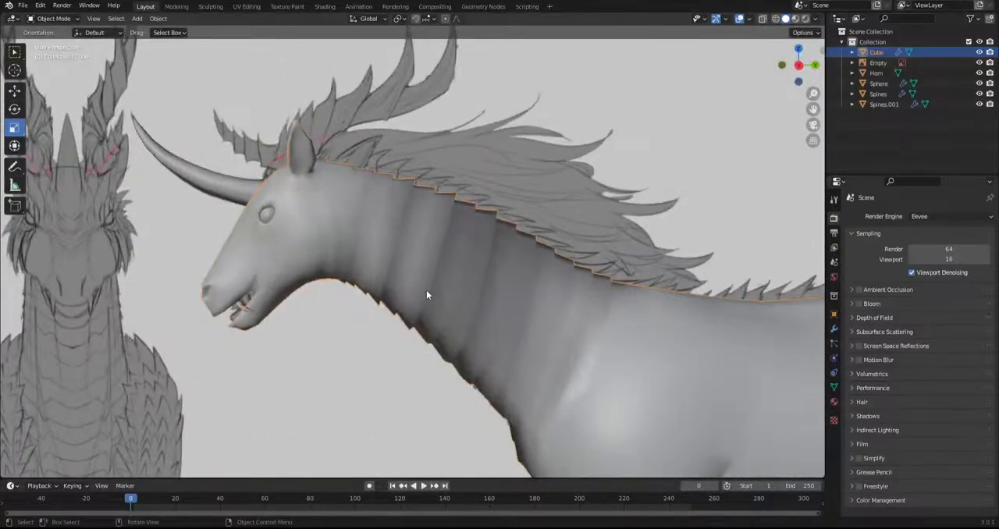
{"action": "scroll", "coordinate": [398, 281], "scroll_direction": "up", "scroll_amount": 3}
Try flat shading on the body mesh and restore smooth shading
{"action": "right_click", "coordinate": [376, 265]}
{"action": "right_click", "coordinate": [504, 300]}
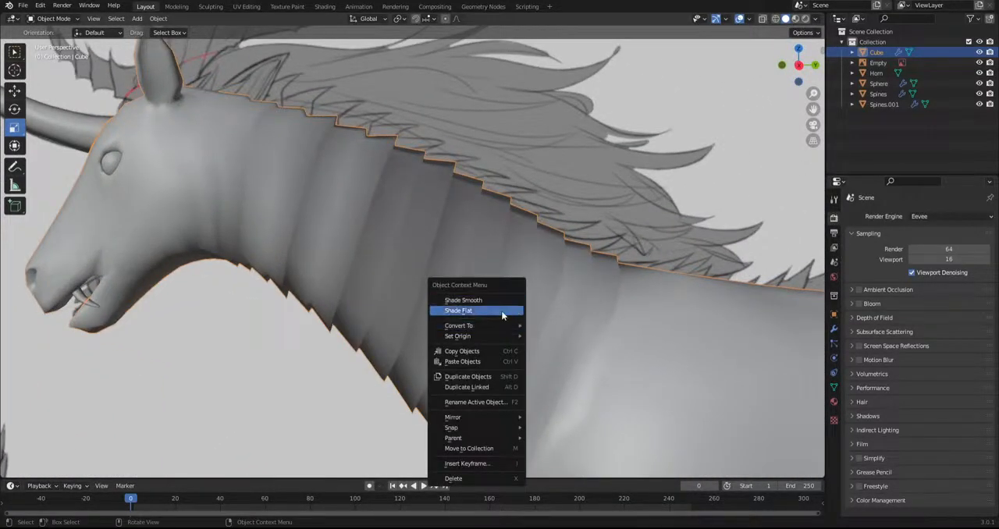
{"action": "left_click", "coordinate": [501, 310]}
{"action": "right_click", "coordinate": [409, 265]}
{"action": "left_click", "coordinate": [402, 250]}
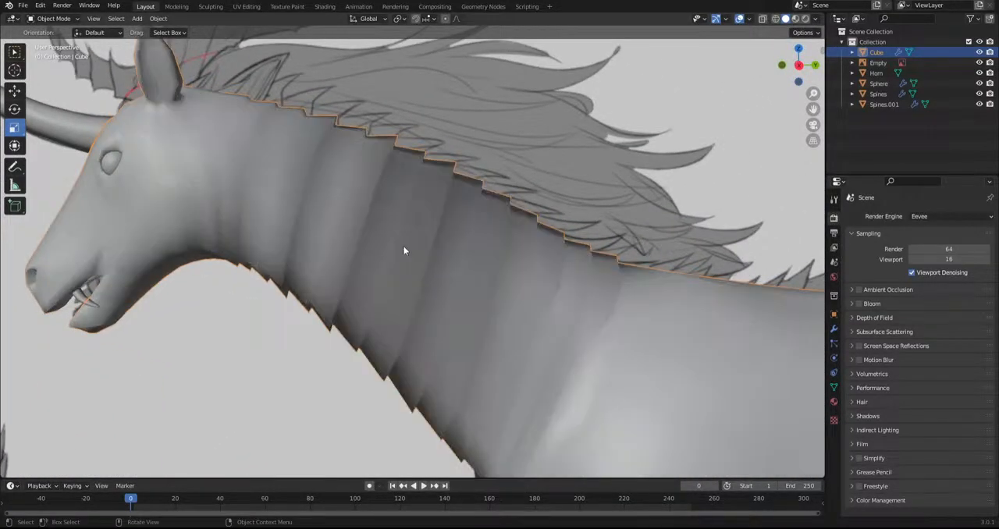
Look through the output, view layer, scene, render and material properties for a shading setting
{"action": "left_click", "coordinate": [834, 232]}
{"action": "scroll", "coordinate": [882, 314], "scroll_direction": "down", "scroll_amount": 2}
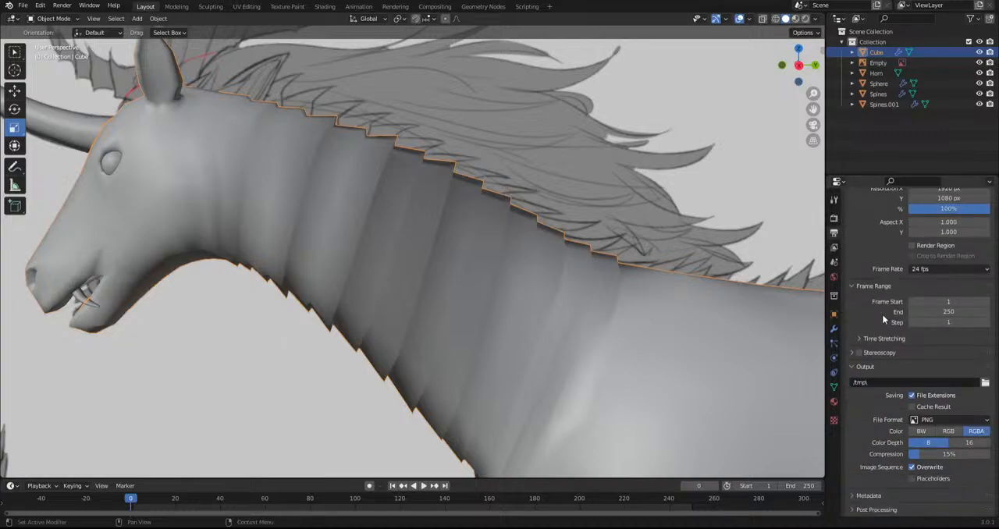
{"action": "left_click", "coordinate": [833, 247]}
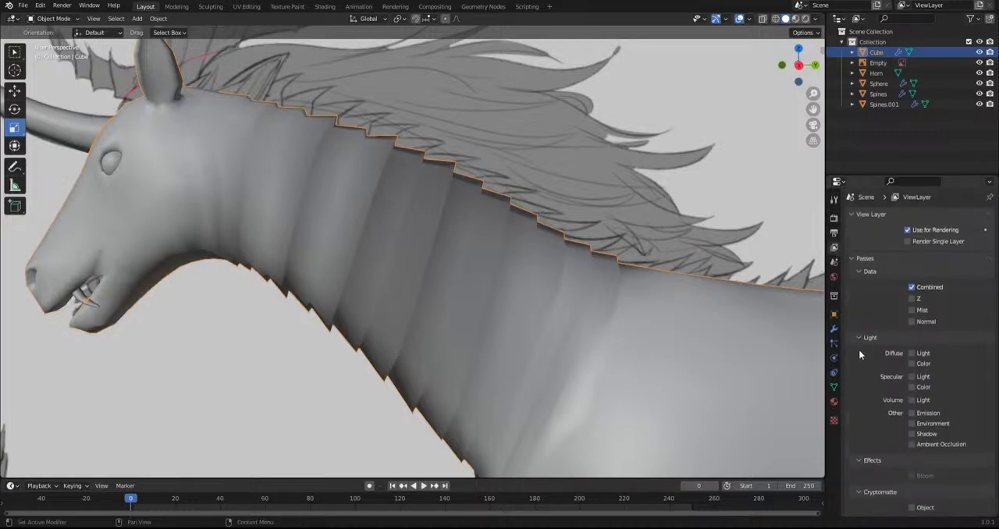
{"action": "left_click", "coordinate": [834, 262]}
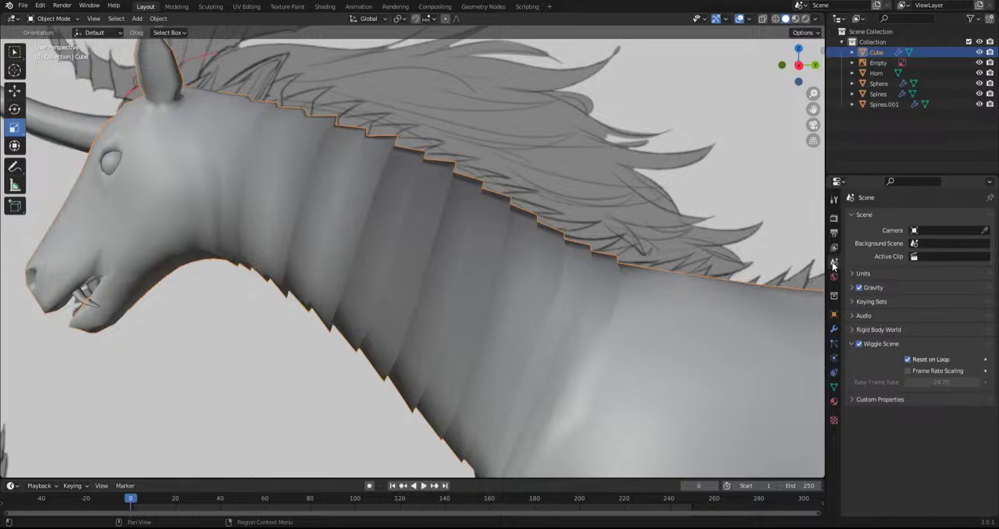
{"action": "left_click", "coordinate": [833, 218]}
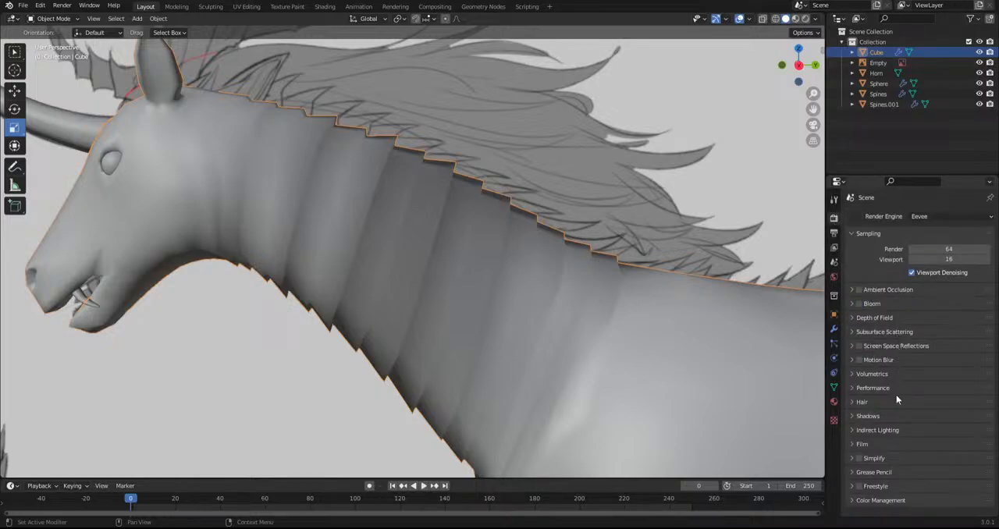
{"action": "left_click", "coordinate": [898, 415]}
{"action": "left_click", "coordinate": [897, 417]}
{"action": "left_click", "coordinate": [895, 423]}
{"action": "left_click", "coordinate": [896, 424]}
{"action": "left_click", "coordinate": [834, 404]}
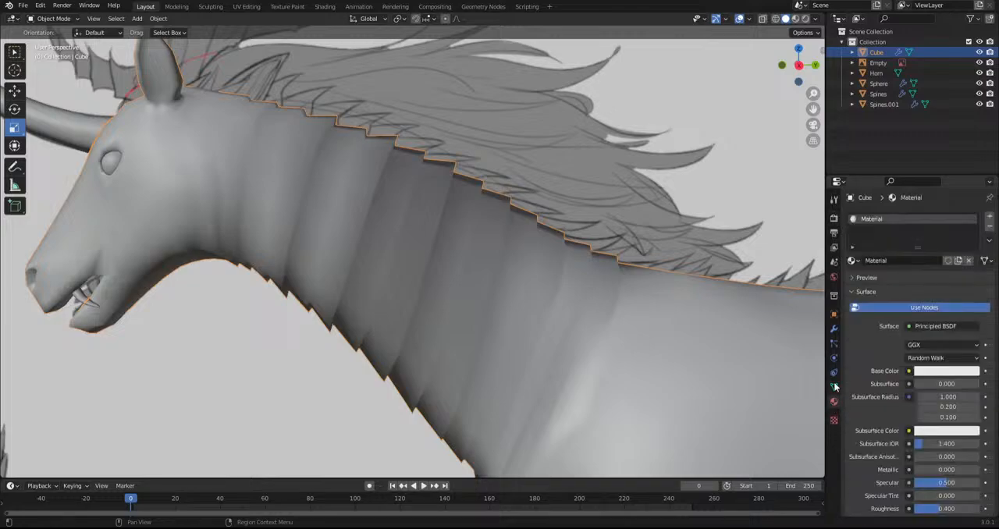
Look through the UV maps, vertex colors, face maps and attributes in the body's mesh data properties
{"action": "left_click", "coordinate": [834, 387]}
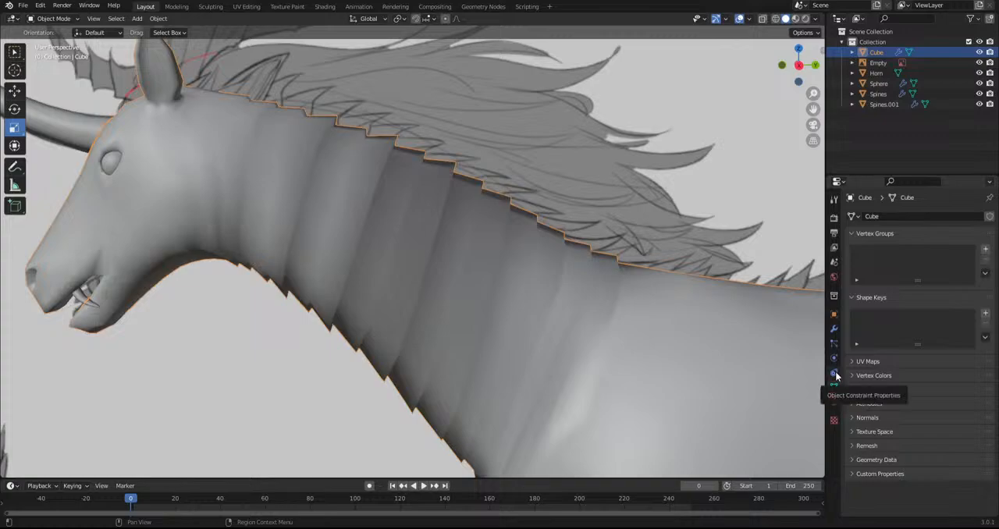
{"action": "left_click", "coordinate": [894, 364]}
{"action": "left_click", "coordinate": [888, 362]}
{"action": "left_click", "coordinate": [888, 371]}
{"action": "left_click", "coordinate": [888, 373]}
{"action": "left_click", "coordinate": [889, 389]}
{"action": "left_click", "coordinate": [889, 390]}
{"action": "left_click", "coordinate": [889, 404]}
{"action": "left_click", "coordinate": [889, 403]}
Enable Auto Smooth in the body mesh's normals settings
{"action": "left_click", "coordinate": [889, 418]}
{"action": "left_click", "coordinate": [889, 418]}
{"action": "left_click", "coordinate": [890, 417]}
{"action": "left_click", "coordinate": [906, 433]}
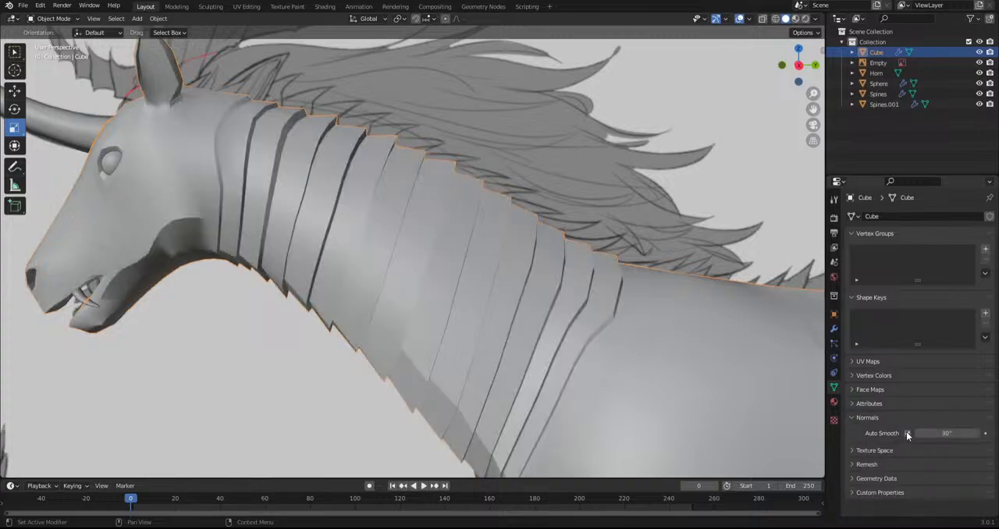
{"action": "scroll", "coordinate": [439, 346], "scroll_direction": "down", "scroll_amount": 5}
{"action": "middle_click_drag", "start_coordinate": [439, 346], "coordinate": [466, 338]}
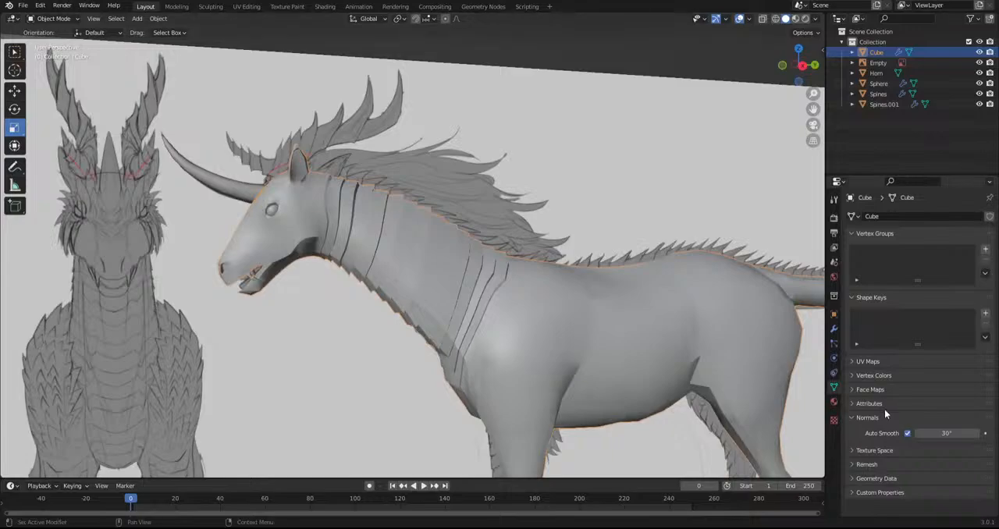
Set the body mesh's Auto Smooth angle to 171°
{"action": "left_click", "coordinate": [906, 434]}
{"action": "left_click", "coordinate": [906, 433]}
{"action": "left_click", "coordinate": [907, 433]}
{"action": "left_click", "coordinate": [907, 433]}
{"action": "mouse_move", "coordinate": [951, 434]}
{"action": "left_mouse_down"}
{"action": "mouse_move", "coordinate": [933, 434]}
{"action": "mouse_move", "coordinate": [997, 433]}
{"action": "left_mouse_up"}
{"action": "middle_click_drag", "start_coordinate": [631, 346], "coordinate": [449, 309]}
{"action": "scroll", "coordinate": [398, 234], "scroll_direction": "up", "scroll_amount": 3}
{"action": "scroll", "coordinate": [408, 229], "scroll_direction": "down", "scroll_amount": 6}
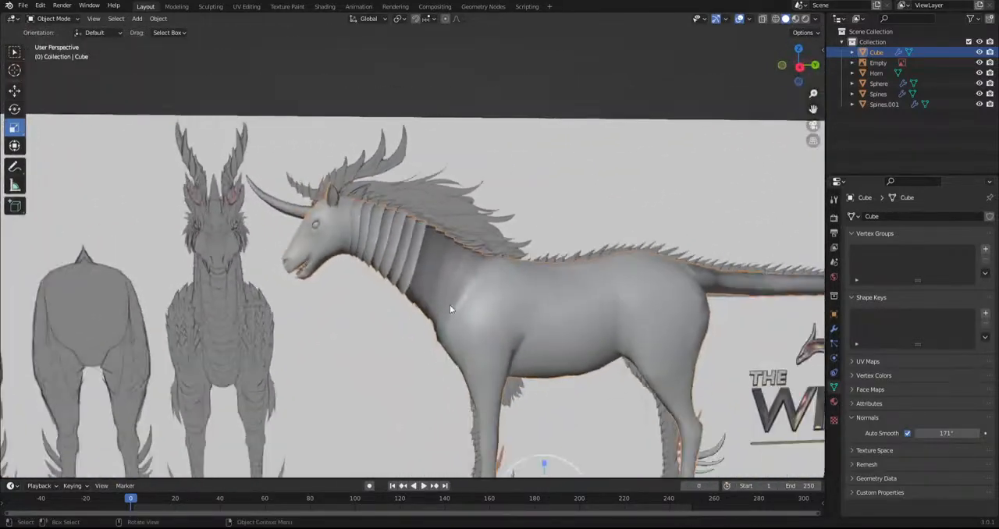
{"action": "scroll", "coordinate": [477, 302], "scroll_direction": "down", "scroll_amount": 2}
{"action": "scroll", "coordinate": [508, 296], "scroll_direction": "up", "scroll_amount": 3}
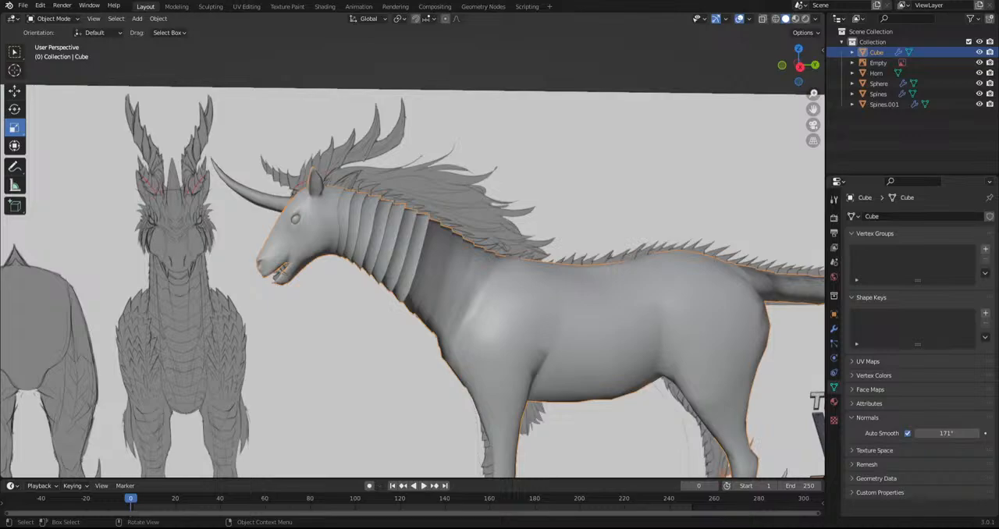
In Edit Mode, mark the remaining six ridge edge loops towards the shoulder end of the neck as seams
{"action": "key", "text": "KP_3"}
{"action": "scroll", "coordinate": [516, 324], "scroll_direction": "up", "scroll_amount": 1}
{"action": "scroll", "coordinate": [518, 322], "scroll_direction": "up", "scroll_amount": 3}
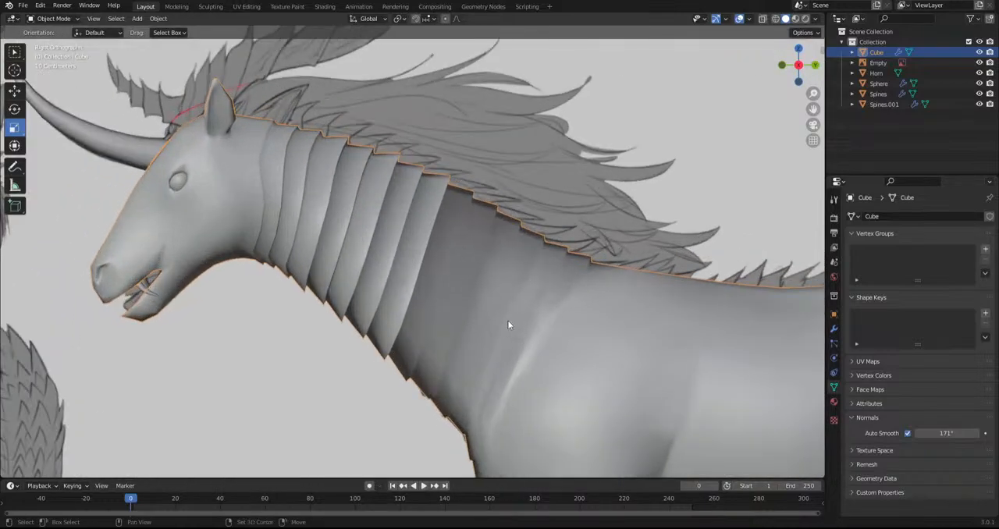
{"action": "left_click", "coordinate": [50, 19]}
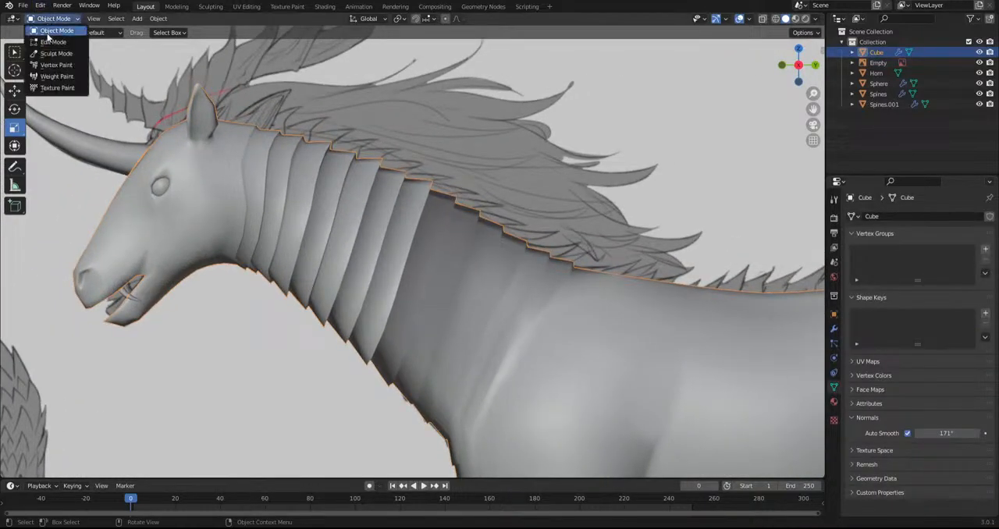
{"action": "left_click", "coordinate": [50, 42]}
{"action": "middle_click_drag", "start_coordinate": [422, 297], "coordinate": [401, 276], "text": "shift"}
{"action": "scroll", "coordinate": [400, 276], "scroll_direction": "up", "scroll_amount": 1}
{"action": "left_click", "coordinate": [396, 275], "text": "alt"}
{"action": "left_click", "coordinate": [426, 295], "text": "alt+shift"}
{"action": "left_click", "coordinate": [455, 297], "text": "alt+shift"}
{"action": "left_click", "coordinate": [477, 315], "text": "alt+shift"}
{"action": "left_click", "coordinate": [490, 320], "text": "alt+shift"}
{"action": "left_click", "coordinate": [506, 328], "text": "alt+shift"}
{"action": "left_click", "coordinate": [190, 18]}
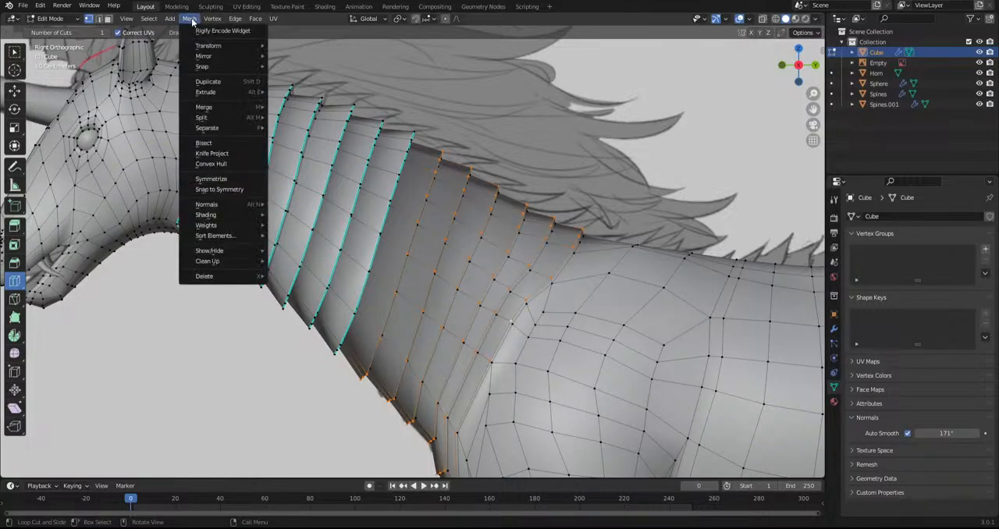
{"action": "mouse_move", "coordinate": [236, 18]}
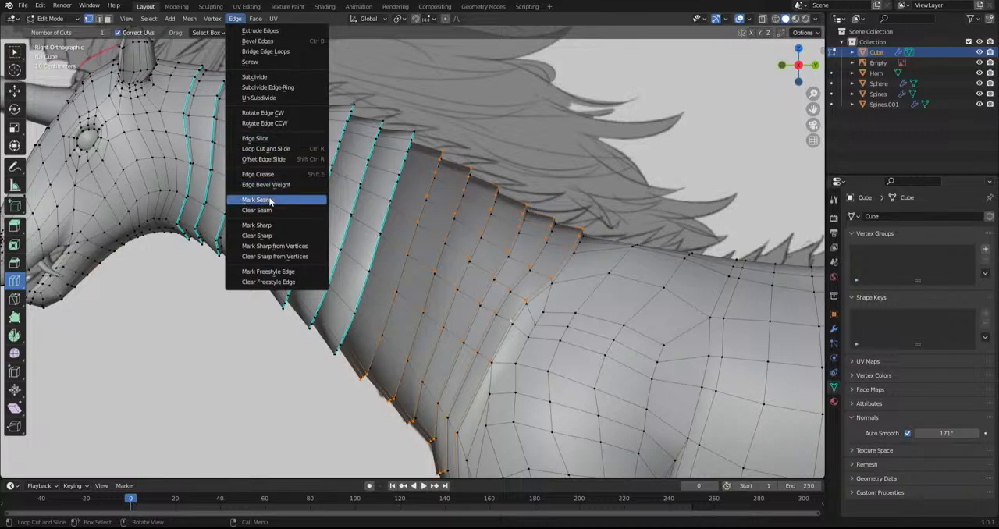
{"action": "left_click", "coordinate": [261, 199]}
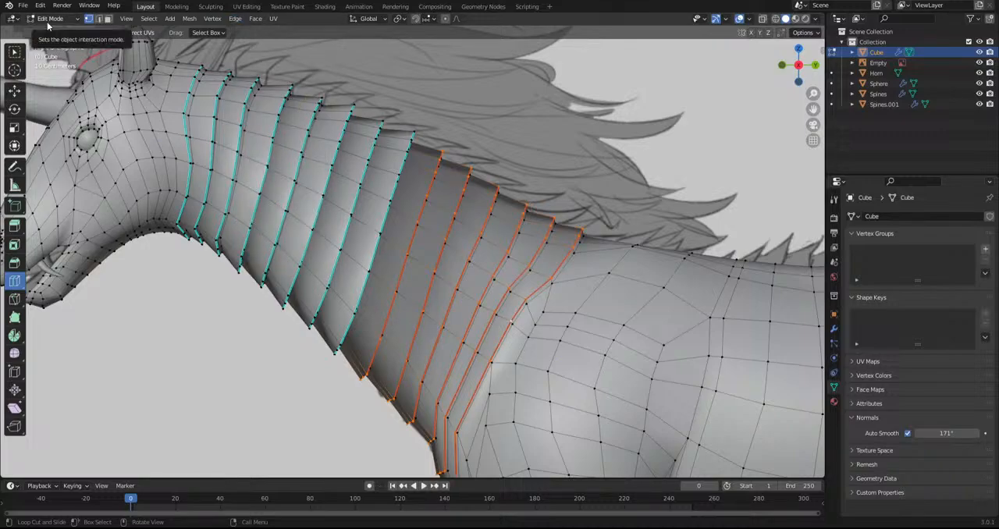
Mark the same six shoulder-side neck loops as sharp and return to Object Mode
{"action": "left_click", "coordinate": [235, 19]}
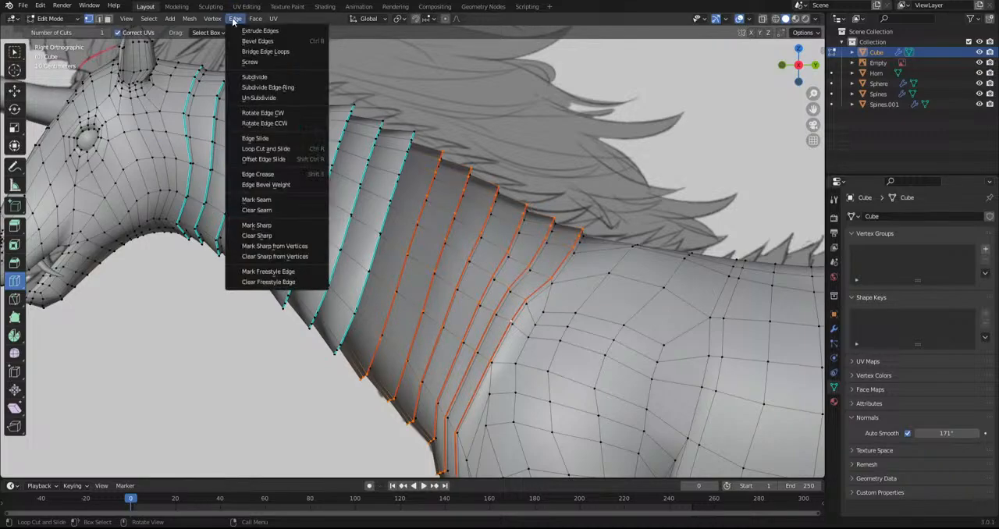
{"action": "left_click", "coordinate": [281, 227]}
{"action": "left_click", "coordinate": [50, 19]}
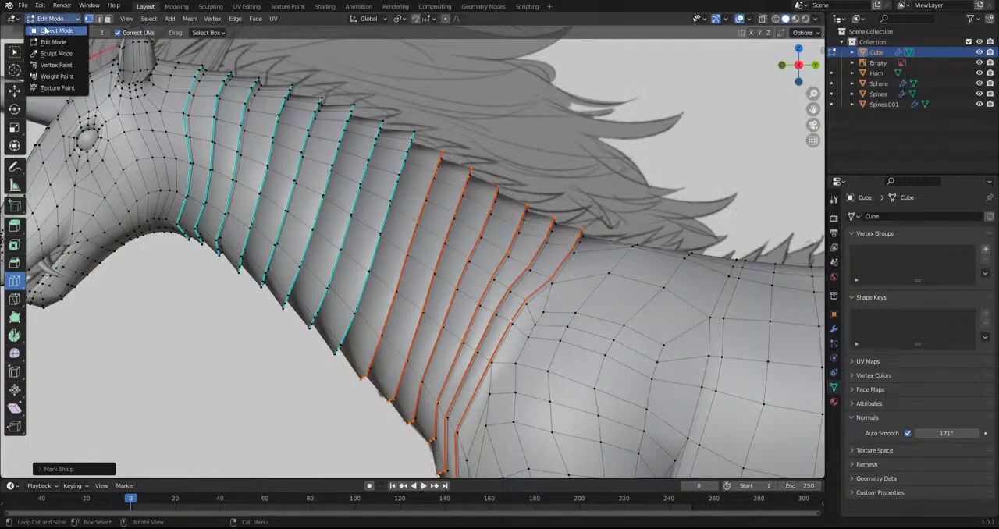
{"action": "left_click", "coordinate": [49, 30]}
Hide the Kirin model sheet reference image and view the creature from the side
{"action": "left_click", "coordinate": [216, 397]}
{"action": "middle_click_drag", "start_coordinate": [216, 396], "coordinate": [326, 387]}
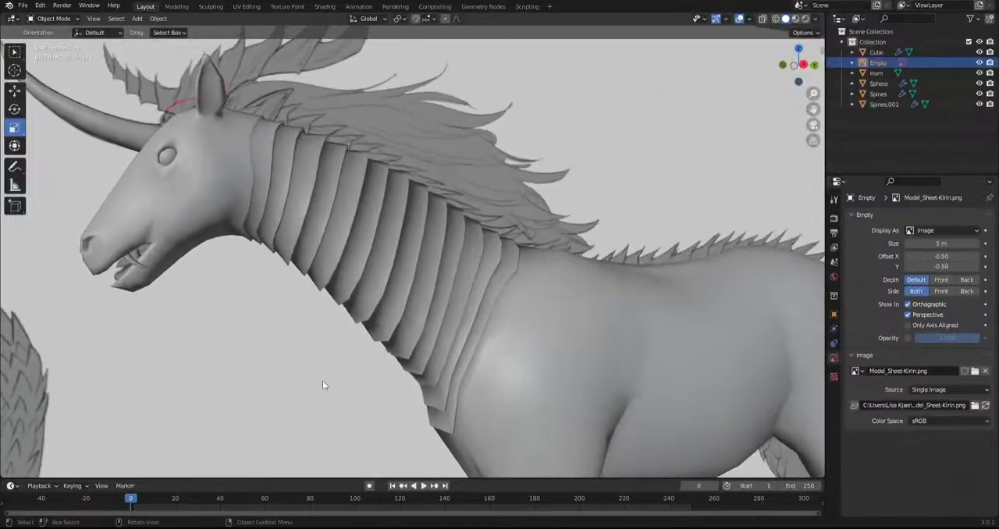
{"action": "scroll", "coordinate": [334, 229], "scroll_direction": "down", "scroll_amount": 6}
{"action": "scroll", "coordinate": [333, 225], "scroll_direction": "down", "scroll_amount": 5}
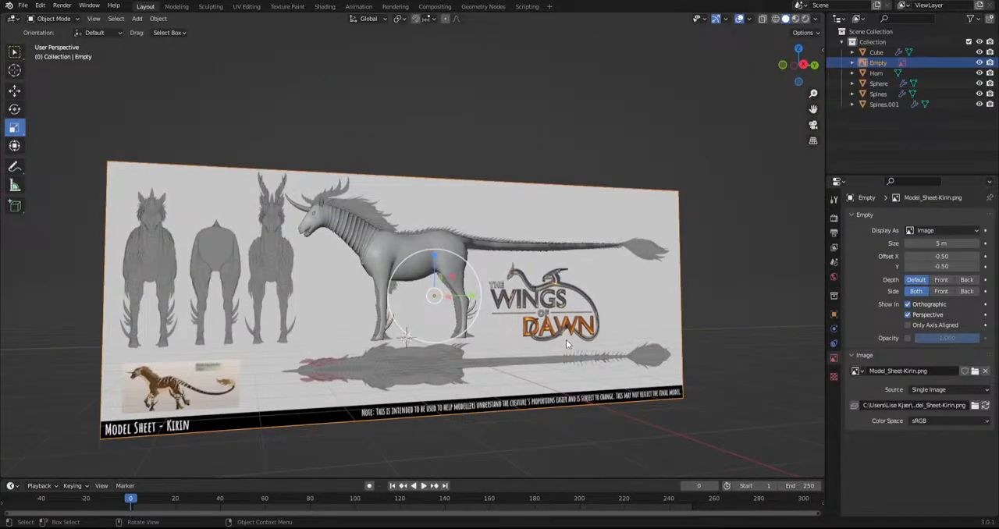
{"action": "key", "text": "h"}
{"action": "middle_click_drag", "start_coordinate": [457, 280], "coordinate": [403, 299]}
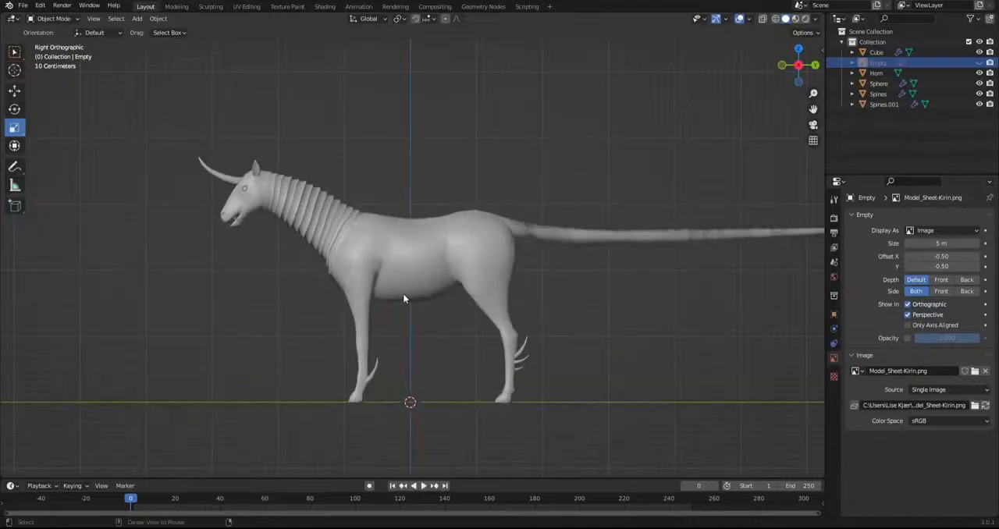
Select the creature's body mesh and enter Edit Mode to work on the base of the tail
{"action": "left_click", "coordinate": [405, 249]}
{"action": "middle_click_drag", "start_coordinate": [590, 273], "coordinate": [536, 269], "text": "shift"}
{"action": "scroll", "coordinate": [325, 311], "scroll_direction": "up", "scroll_amount": 5}
{"action": "left_click", "coordinate": [54, 18]}
{"action": "left_click", "coordinate": [53, 41]}
{"action": "scroll", "coordinate": [468, 229], "scroll_direction": "up", "scroll_amount": 2}
{"action": "middle_click_drag", "start_coordinate": [469, 230], "coordinate": [598, 234], "text": "shift"}
{"action": "scroll", "coordinate": [300, 366], "scroll_direction": "up", "scroll_amount": 2}
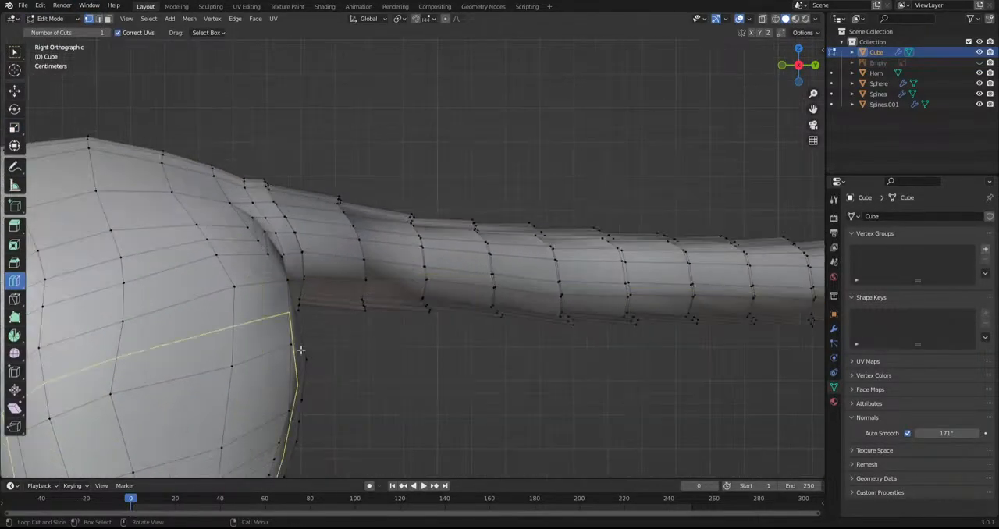
Select the first eight ridge edge loops around the tail, starting from the rump
{"action": "left_click", "coordinate": [469, 323]}
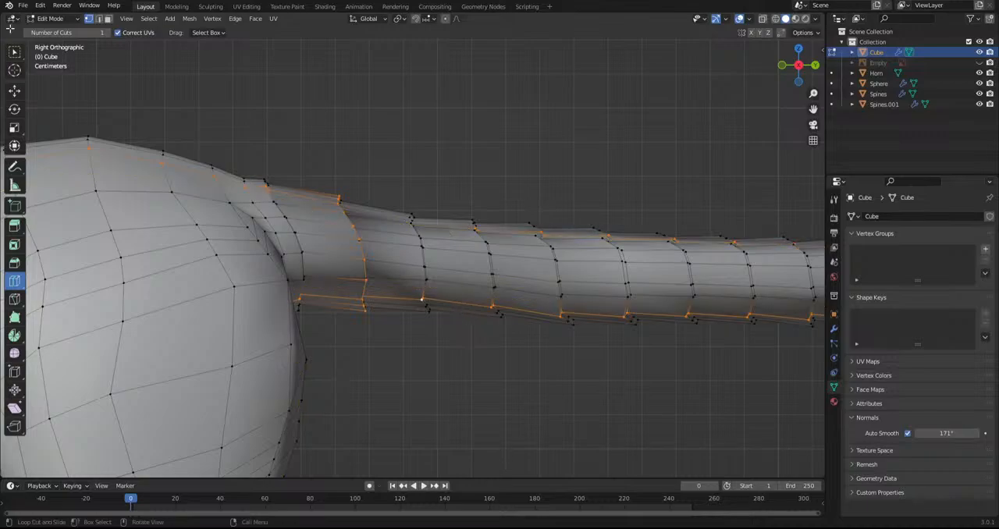
{"action": "key", "text": "ctrl+z"}
{"action": "left_click", "coordinate": [423, 272], "text": "alt+shift"}
{"action": "left_click", "coordinate": [491, 285], "text": "alt+shift"}
{"action": "left_click", "coordinate": [558, 284], "text": "alt+shift"}
{"action": "left_click", "coordinate": [627, 289], "text": "alt+shift"}
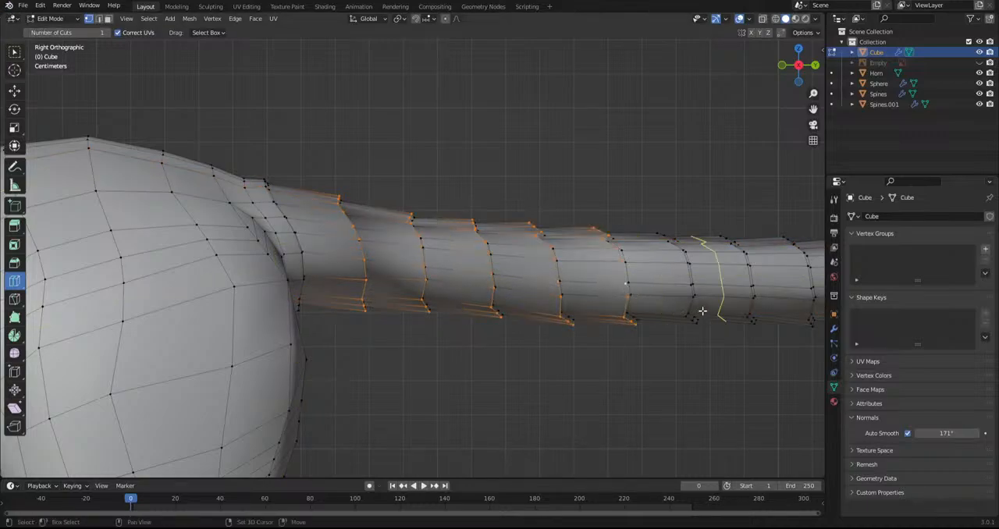
{"action": "middle_click_drag", "start_coordinate": [704, 310], "coordinate": [561, 336], "text": "shift"}
{"action": "left_click", "coordinate": [548, 308], "text": "alt+shift"}
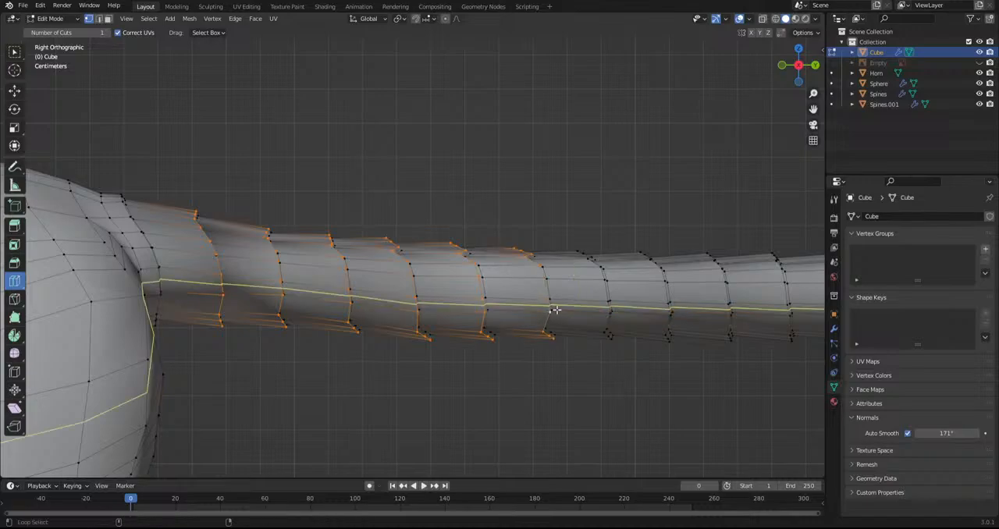
{"action": "left_click", "coordinate": [609, 308], "text": "alt+shift"}
{"action": "left_click", "coordinate": [665, 307], "text": "alt+shift"}
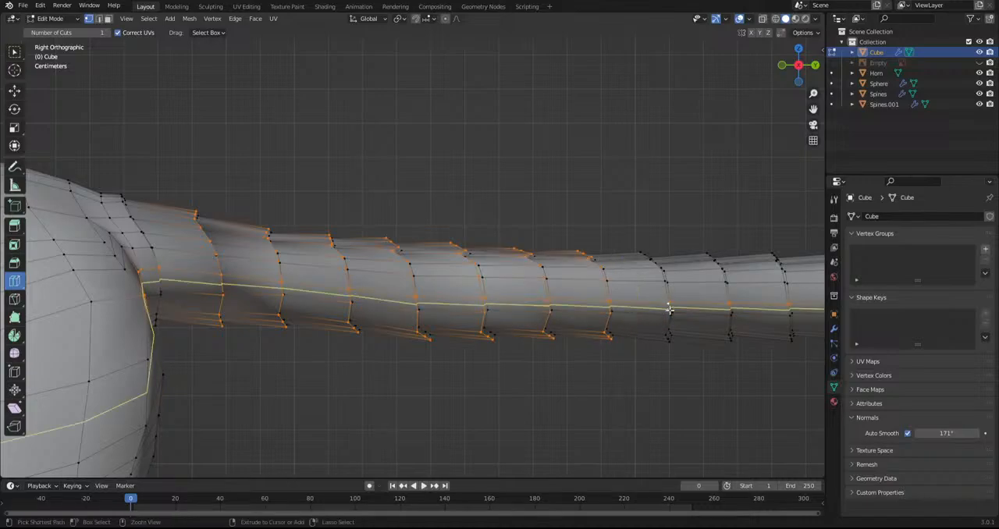
{"action": "key", "text": "ctrl+z"}
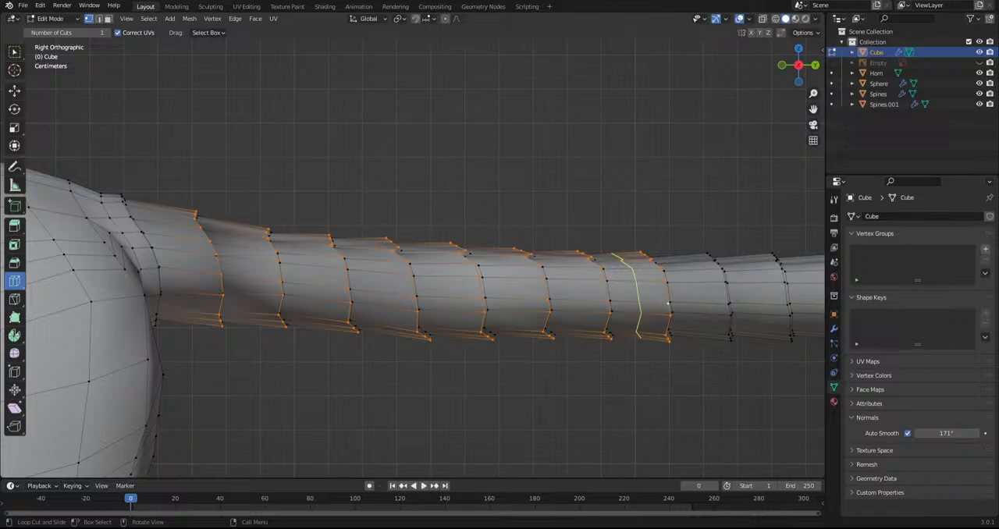
Extend the selection with the ridge edge loops along the middle section of the tail
{"action": "middle_click_drag", "start_coordinate": [675, 320], "coordinate": [392, 352], "text": "shift"}
{"action": "left_click", "coordinate": [491, 323], "text": "alt+shift"}
{"action": "left_click", "coordinate": [555, 324], "text": "alt+shift"}
{"action": "left_click", "coordinate": [622, 320], "text": "alt+shift"}
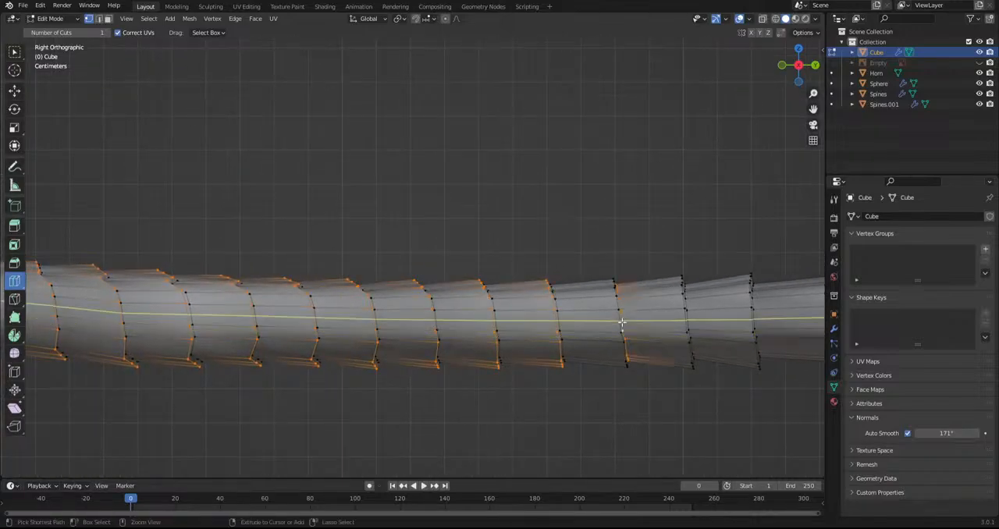
{"action": "left_click", "coordinate": [685, 320], "text": "alt+shift"}
{"action": "left_click", "coordinate": [749, 323], "text": "alt+shift"}
{"action": "middle_click_drag", "start_coordinate": [749, 323], "coordinate": [490, 322], "text": "shift"}
{"action": "left_click", "coordinate": [527, 300], "text": "alt+shift"}
{"action": "left_click", "coordinate": [598, 298], "text": "alt+shift"}
{"action": "left_click", "coordinate": [675, 294], "text": "alt+shift"}
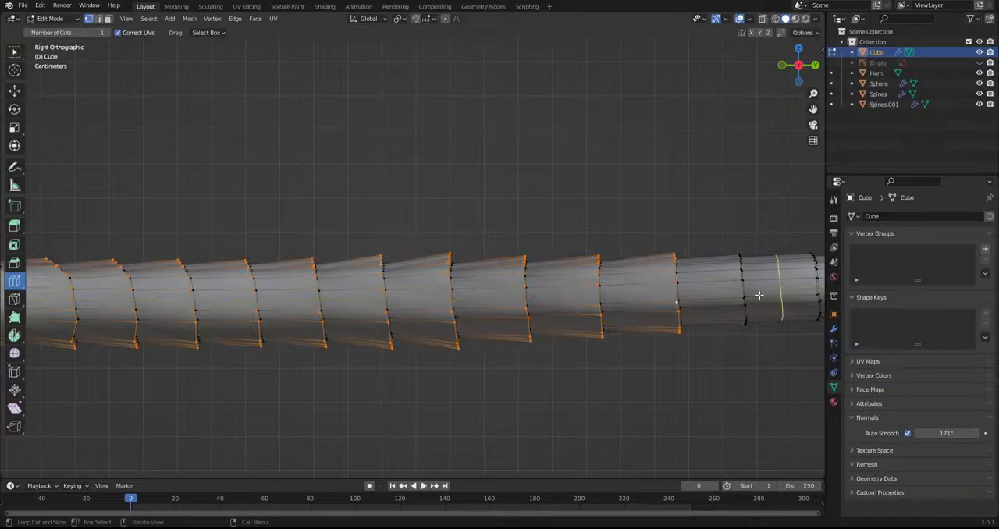
{"action": "left_click", "coordinate": [742, 293], "text": "alt+shift"}
Add the remaining ridge loops up to the tail tip to the selection and mark all selected tail loops as sharp
{"action": "middle_click_drag", "start_coordinate": [675, 338], "coordinate": [285, 339], "text": "shift"}
{"action": "scroll", "coordinate": [468, 338], "scroll_direction": "up", "scroll_amount": 3}
{"action": "middle_click_drag", "start_coordinate": [468, 338], "coordinate": [388, 336], "text": "shift"}
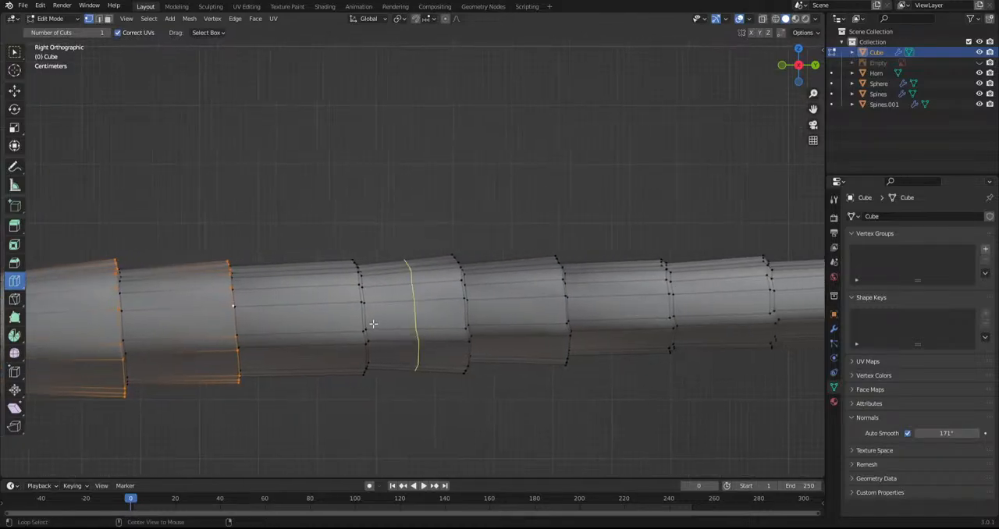
{"action": "left_click", "coordinate": [364, 320], "text": "alt+shift"}
{"action": "left_click", "coordinate": [464, 311], "text": "alt+shift"}
{"action": "left_click", "coordinate": [567, 309], "text": "alt+shift"}
{"action": "left_click", "coordinate": [664, 309], "text": "alt+shift"}
{"action": "middle_click_drag", "start_coordinate": [675, 335], "coordinate": [421, 336], "text": "shift"}
{"action": "left_click", "coordinate": [517, 312], "text": "alt+shift"}
{"action": "left_click", "coordinate": [621, 308], "text": "alt+shift"}
{"action": "left_click", "coordinate": [697, 302], "text": "alt+shift"}
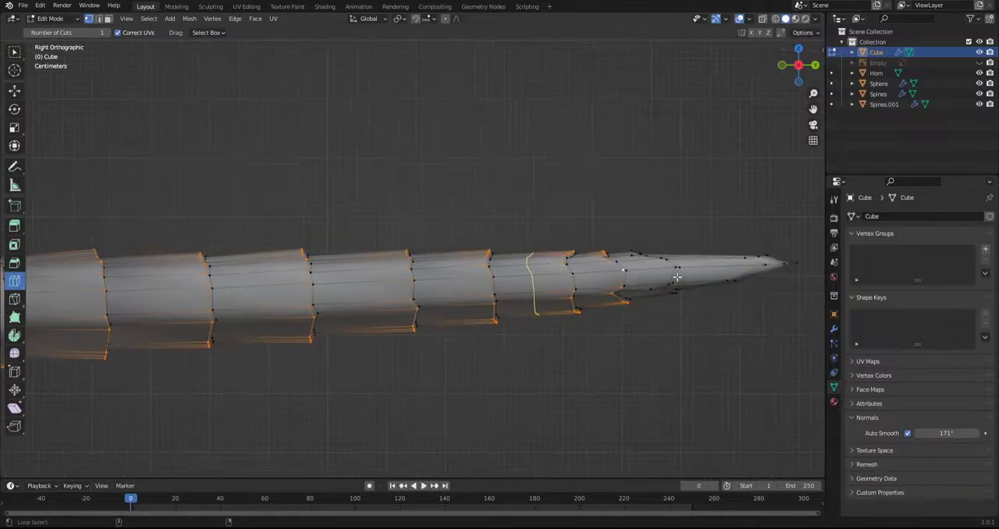
{"action": "left_click", "coordinate": [676, 280], "text": "alt+shift"}
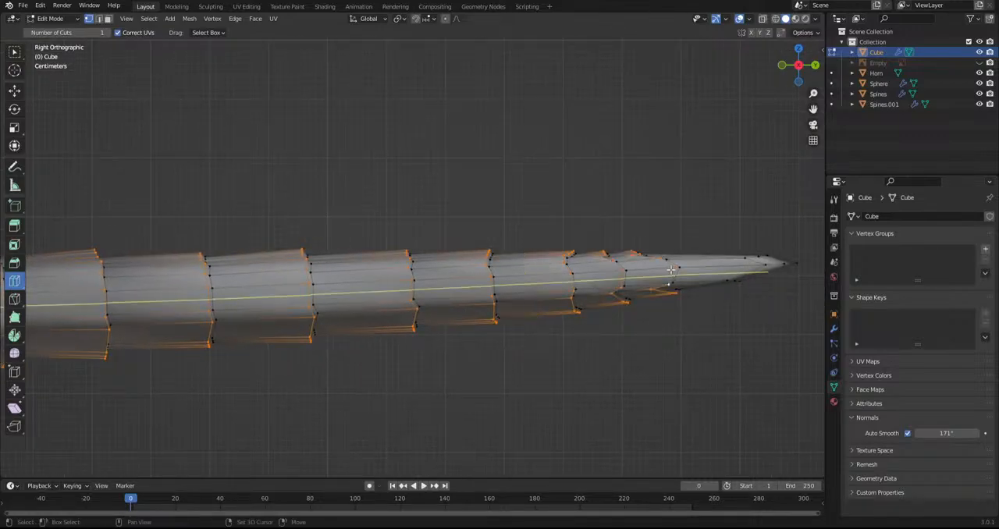
{"action": "left_click", "coordinate": [275, 18]}
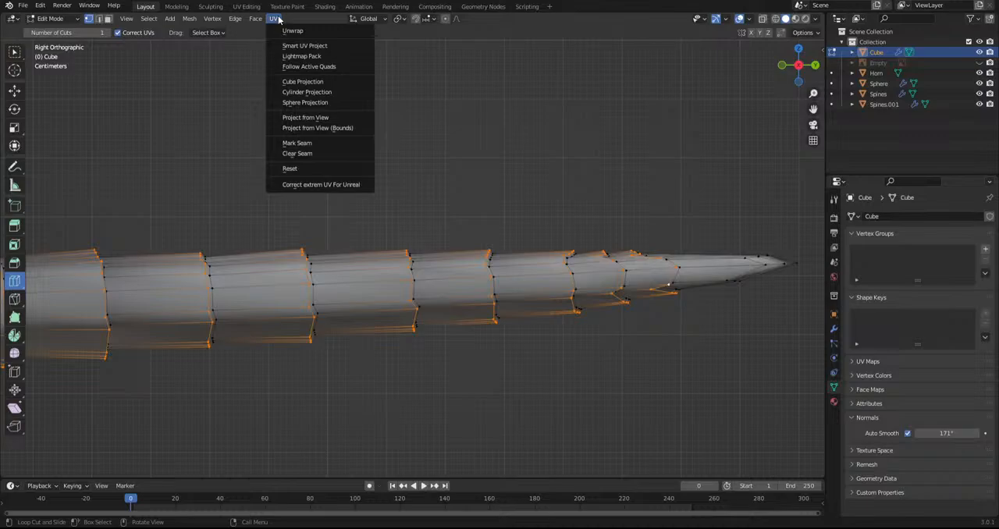
{"action": "mouse_move", "coordinate": [235, 17]}
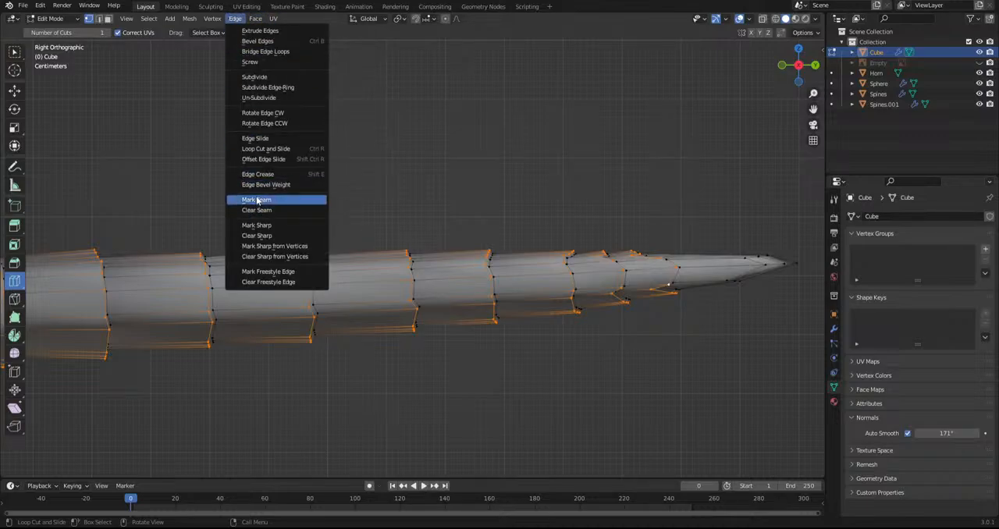
{"action": "left_click", "coordinate": [257, 225]}
Select the six seam-marked ridge edge loops at the shoulder end of the neck and mark them as sharp
{"action": "scroll", "coordinate": [610, 334], "scroll_direction": "down", "scroll_amount": 4}
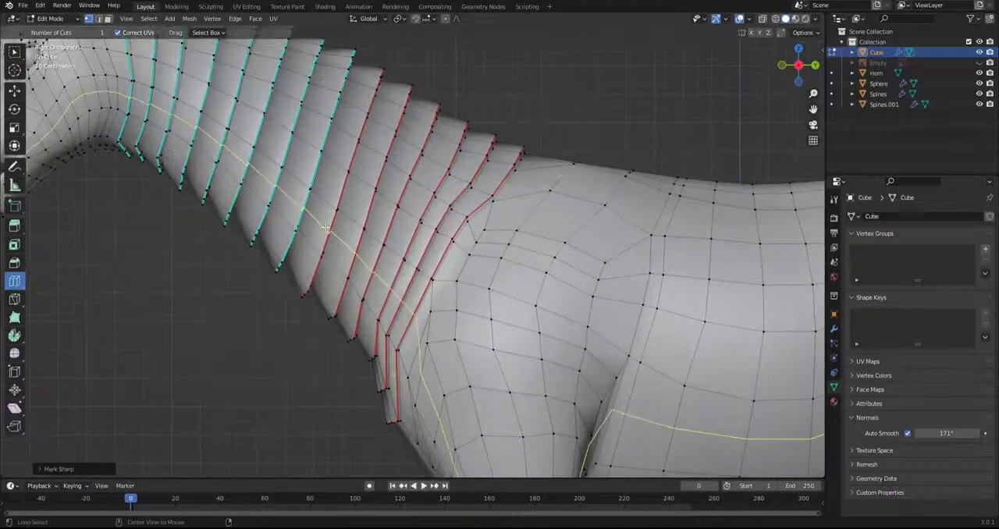
{"action": "left_click", "coordinate": [328, 229], "text": "alt"}
{"action": "left_click", "coordinate": [361, 249], "text": "alt+shift"}
{"action": "left_click", "coordinate": [378, 260], "text": "alt+shift"}
{"action": "left_click", "coordinate": [401, 274], "text": "alt+shift"}
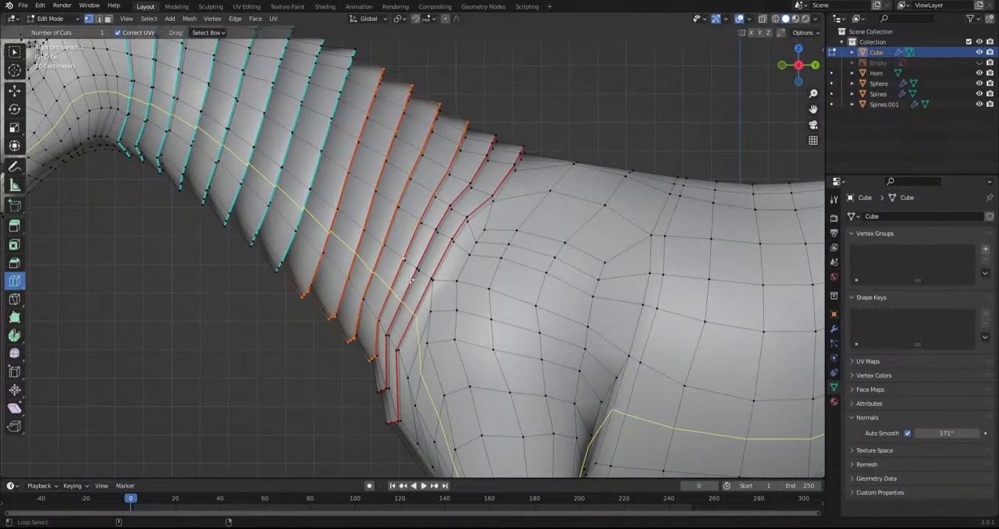
{"action": "left_click", "coordinate": [426, 291], "text": "alt+shift"}
{"action": "left_click", "coordinate": [194, 21]}
{"action": "mouse_move", "coordinate": [230, 21]}
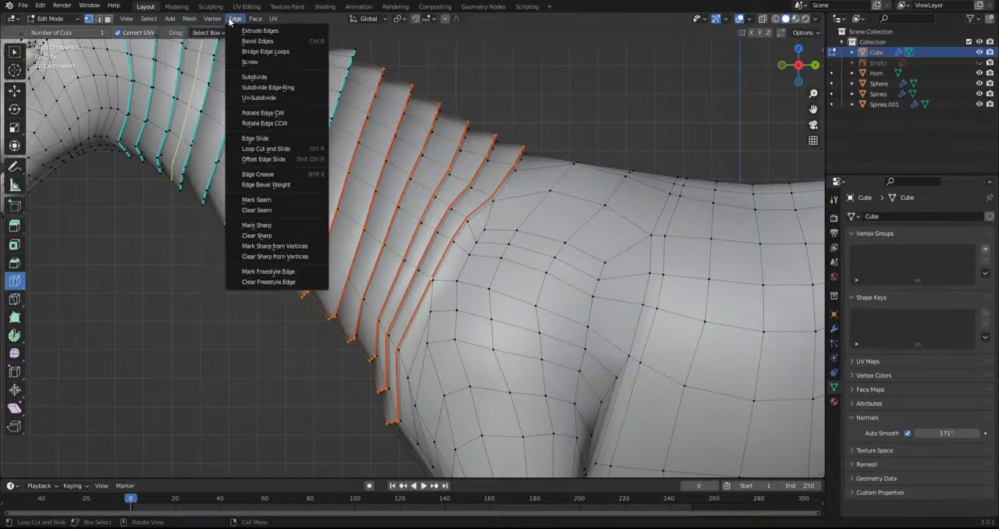
{"action": "left_click", "coordinate": [265, 225]}
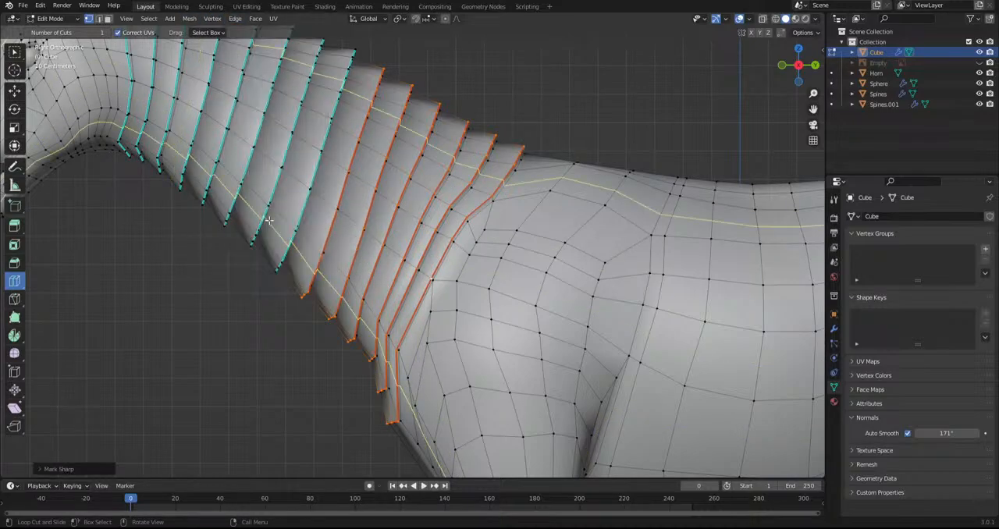
Clear the seams from the six shoulder-side neck loops, then return to Object Mode with the body deselected
{"action": "left_click", "coordinate": [211, 19]}
{"action": "mouse_move", "coordinate": [235, 18]}
{"action": "left_click", "coordinate": [235, 210]}
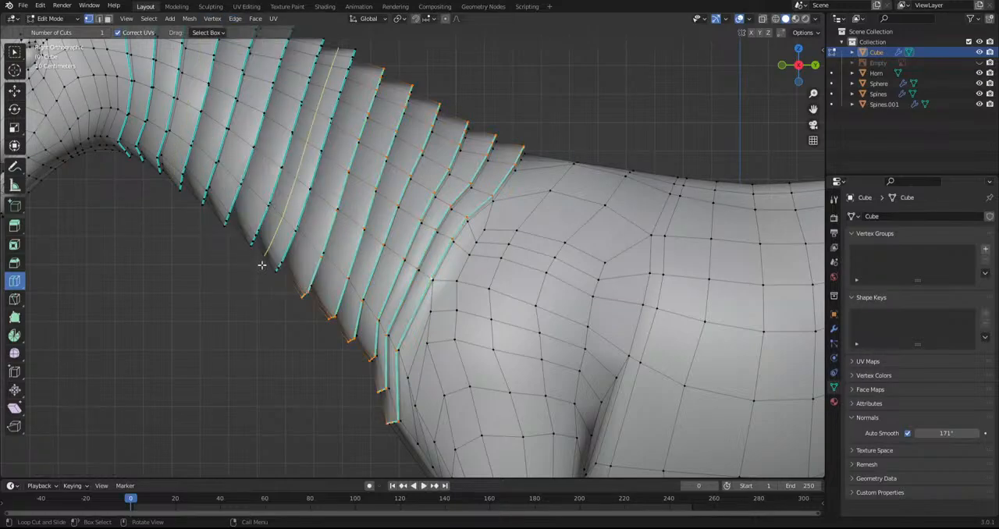
{"action": "scroll", "coordinate": [209, 212], "scroll_direction": "down", "scroll_amount": 5}
{"action": "middle_click_drag", "start_coordinate": [358, 98], "coordinate": [140, 67], "text": "shift"}
{"action": "left_click", "coordinate": [63, 20]}
{"action": "left_click", "coordinate": [58, 30]}
{"action": "left_click", "coordinate": [212, 106]}
{"action": "scroll", "coordinate": [455, 137], "scroll_direction": "down", "scroll_amount": 2}
{"action": "middle_click_drag", "start_coordinate": [454, 136], "coordinate": [412, 251]}
{"action": "scroll", "coordinate": [351, 248], "scroll_direction": "up", "scroll_amount": 3}
{"action": "middle_click_drag", "start_coordinate": [412, 251], "coordinate": [588, 261]}
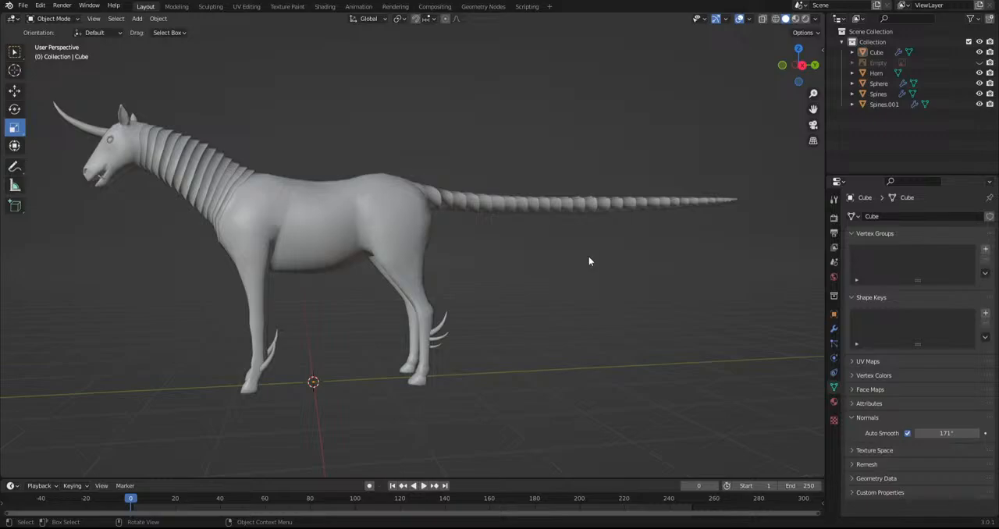
{"action": "left_click", "coordinate": [821, 48]}
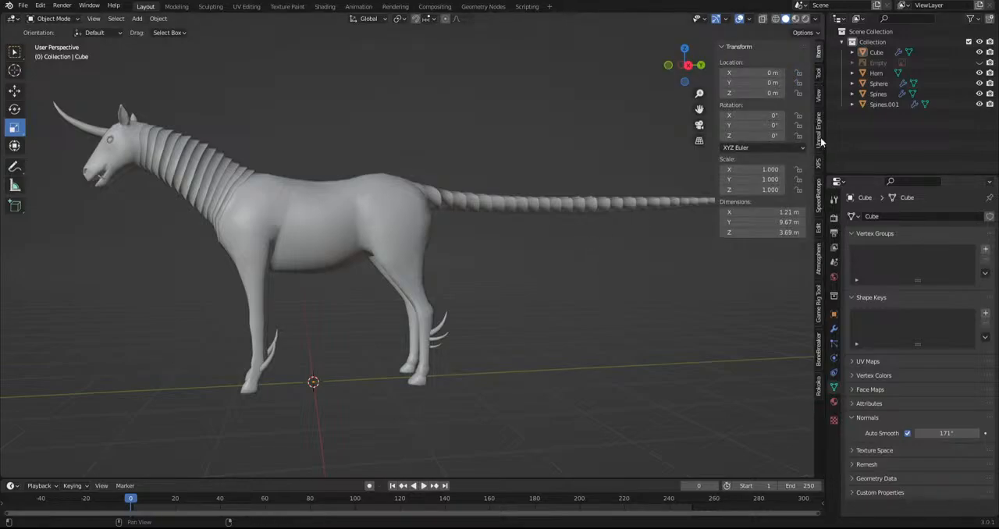
{"action": "left_click", "coordinate": [817, 78]}
{"action": "left_click", "coordinate": [818, 94]}
{"action": "left_click", "coordinate": [818, 130]}
{"action": "left_click", "coordinate": [818, 162]}
{"action": "left_click", "coordinate": [817, 198]}
{"action": "left_click", "coordinate": [817, 228]}
{"action": "left_click", "coordinate": [818, 259]}
{"action": "left_click", "coordinate": [817, 304]}
{"action": "left_click", "coordinate": [818, 349]}
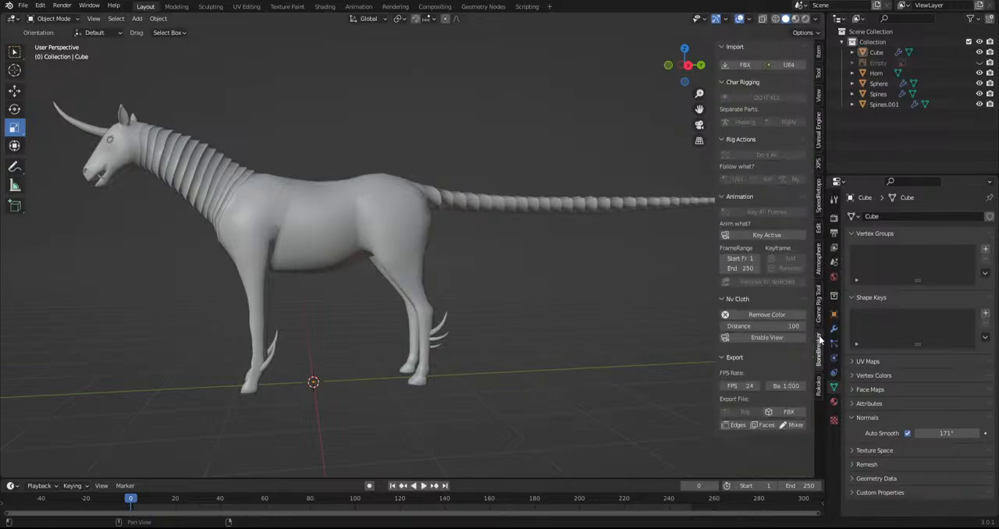
{"action": "left_click", "coordinate": [818, 386]}
{"action": "left_click", "coordinate": [812, 17]}
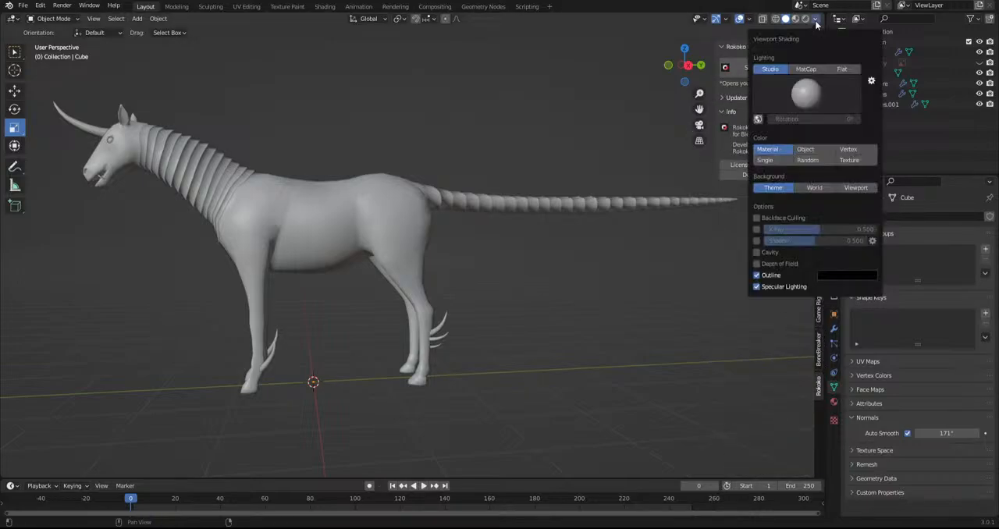
{"action": "left_click", "coordinate": [818, 351]}
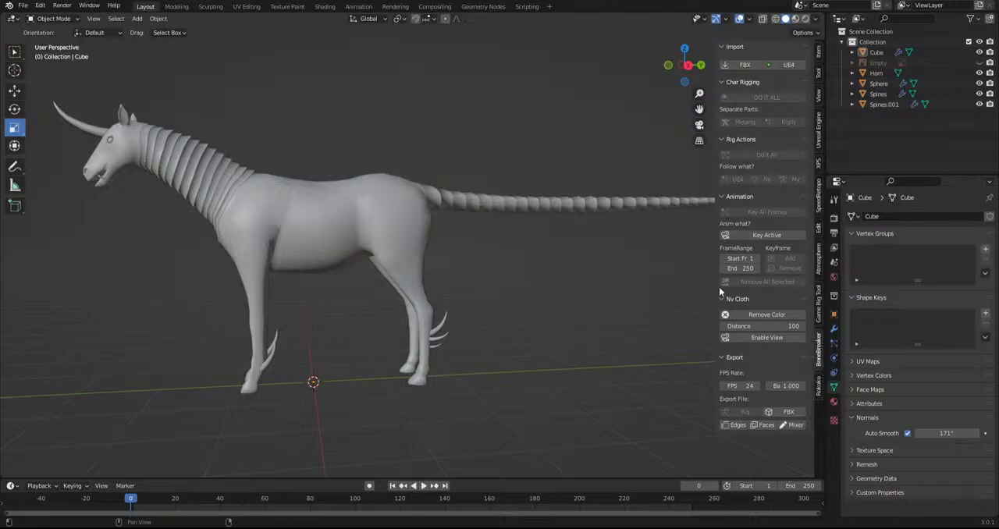
{"action": "left_click_drag", "start_coordinate": [716, 286], "coordinate": [907, 292]}
{"action": "scroll", "coordinate": [599, 298], "scroll_direction": "down", "scroll_amount": 2}
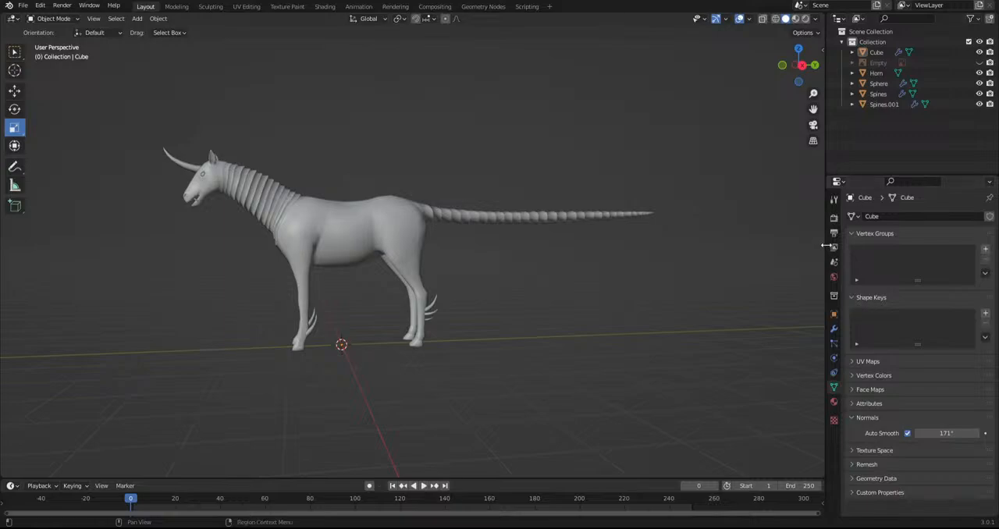
{"action": "left_click", "coordinate": [833, 218]}
{"action": "left_click", "coordinate": [834, 234]}
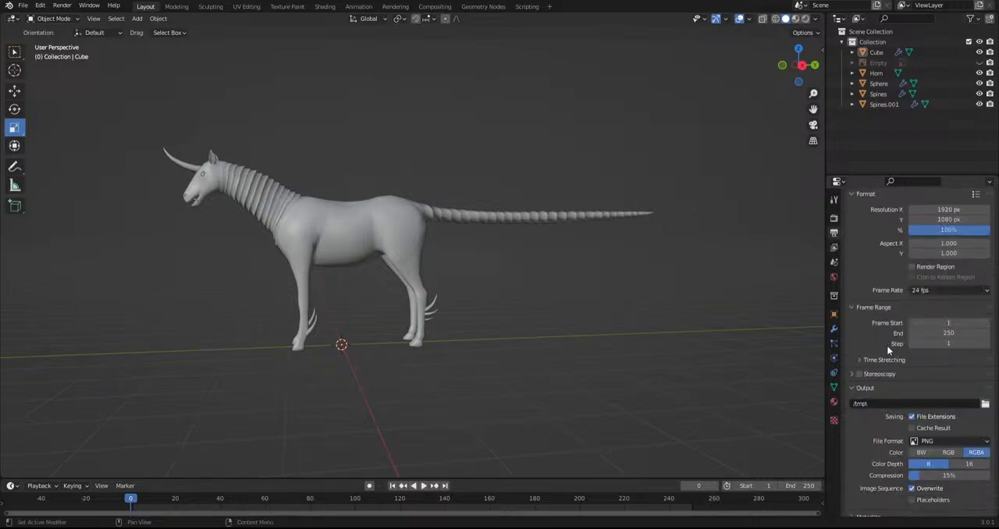
{"action": "left_click", "coordinate": [833, 248]}
{"action": "left_click", "coordinate": [834, 219]}
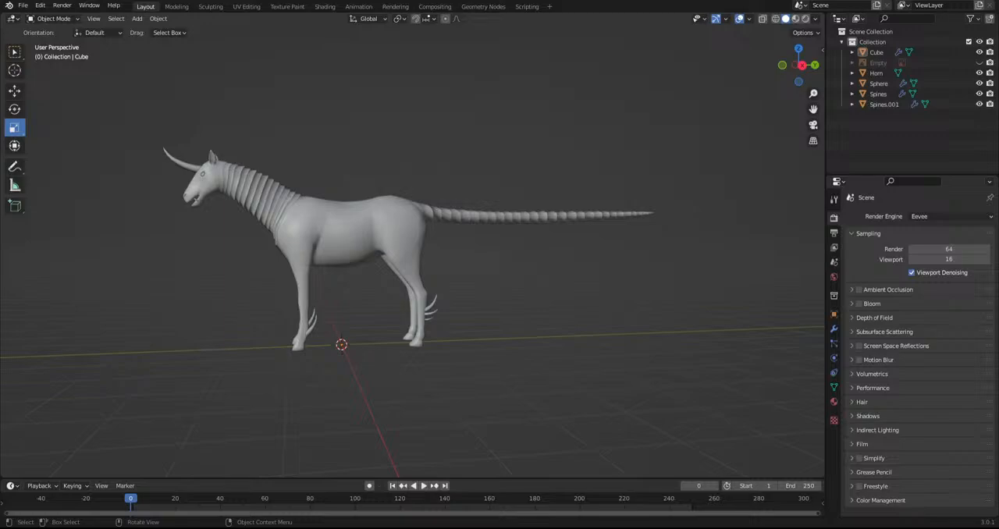
Select the creature's body mesh and enter Edit Mode to work on the front hoof in side view
{"action": "middle_click_drag", "start_coordinate": [527, 265], "coordinate": [439, 262]}
{"action": "middle_click_drag", "start_coordinate": [386, 285], "coordinate": [423, 342], "text": "shift"}
{"action": "scroll", "coordinate": [423, 343], "scroll_direction": "up", "scroll_amount": 7}
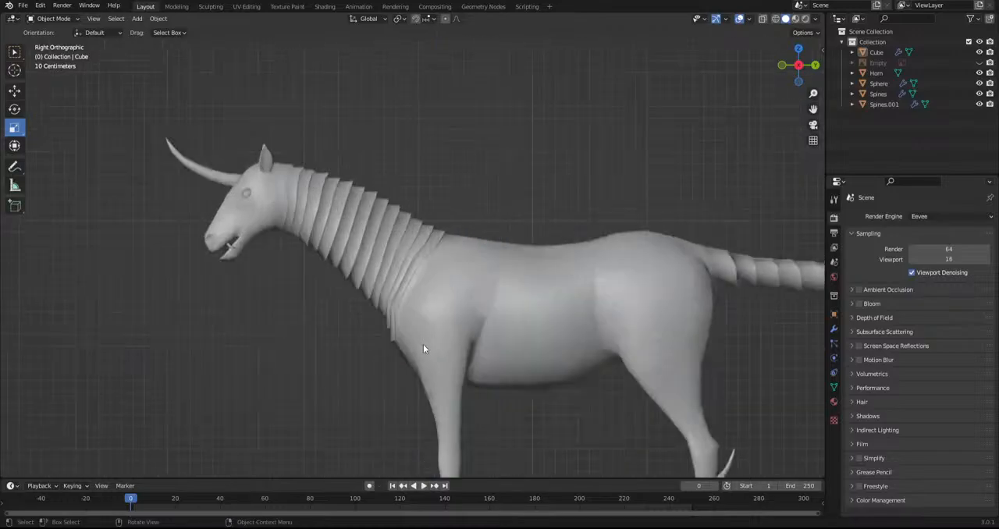
{"action": "middle_click_drag", "start_coordinate": [316, 257], "coordinate": [420, 331], "text": "shift"}
{"action": "left_click", "coordinate": [386, 282]}
{"action": "middle_click_drag", "start_coordinate": [386, 281], "coordinate": [490, 281]}
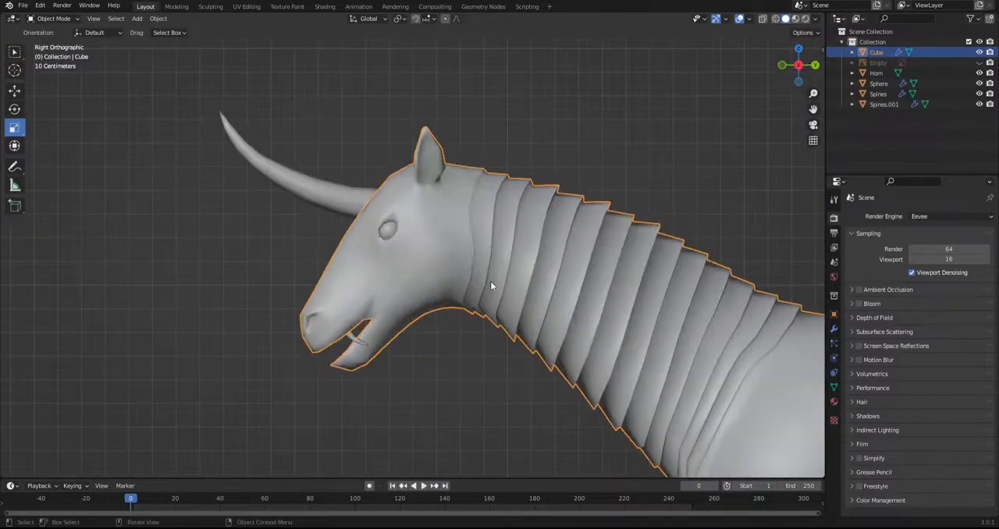
{"action": "scroll", "coordinate": [492, 281], "scroll_direction": "up", "scroll_amount": 4}
{"action": "mouse_move", "coordinate": [481, 366]}
{"action": "middle_mouse_down", "text": "shift"}
{"action": "mouse_move", "coordinate": [520, 422]}
{"action": "mouse_move", "coordinate": [351, 342]}
{"action": "mouse_move", "coordinate": [162, 100]}
{"action": "middle_mouse_up", "text": "shift"}
{"action": "middle_click_drag", "start_coordinate": [551, 340], "coordinate": [386, 67], "text": "shift"}
{"action": "scroll", "coordinate": [489, 209], "scroll_direction": "down", "scroll_amount": 5}
{"action": "middle_click_drag", "start_coordinate": [488, 209], "coordinate": [490, 89], "text": "shift"}
{"action": "scroll", "coordinate": [434, 318], "scroll_direction": "up", "scroll_amount": 5}
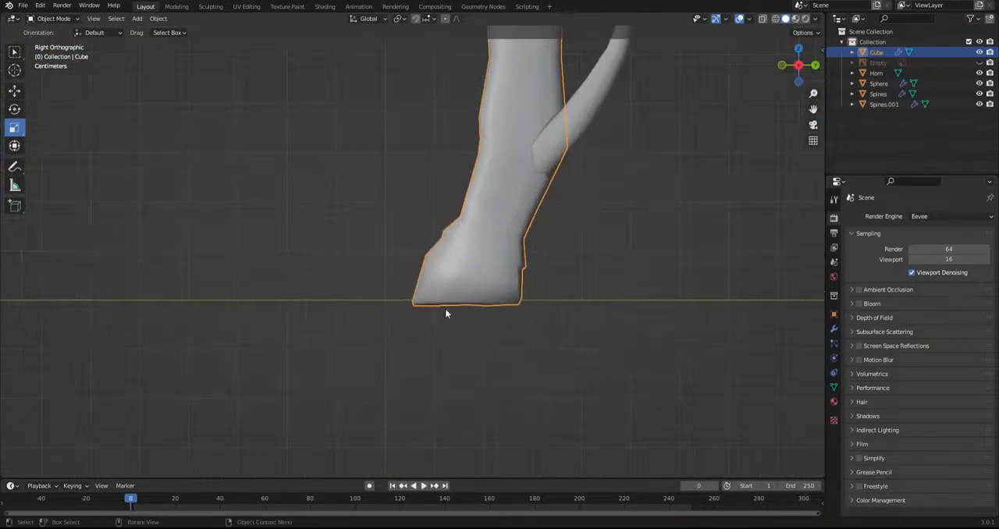
{"action": "middle_click_drag", "start_coordinate": [435, 319], "coordinate": [363, 329], "text": "shift"}
{"action": "left_click", "coordinate": [53, 19]}
{"action": "left_click", "coordinate": [64, 41]}
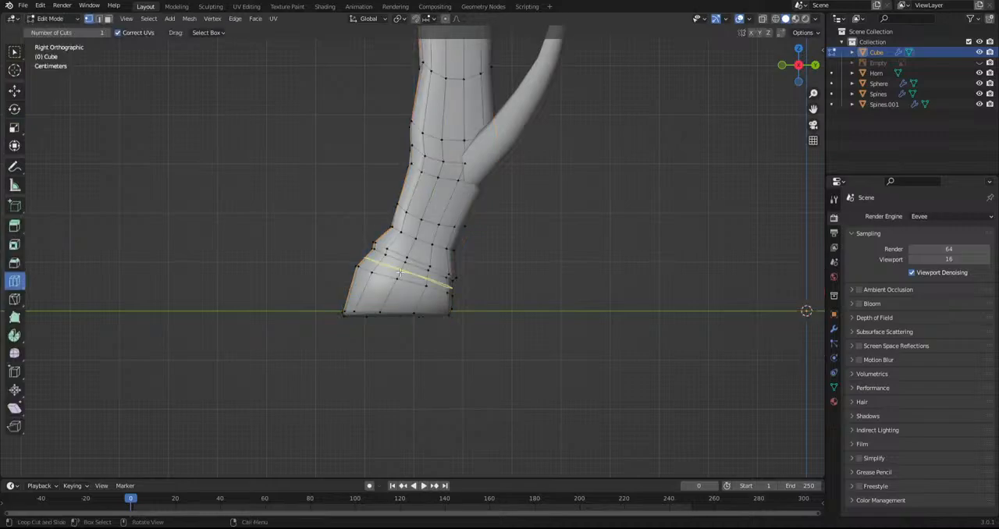
Select the edge loops around the tops of the front and rear hooves and mark them as sharp
{"action": "middle_click_drag", "start_coordinate": [540, 302], "coordinate": [16, 279], "text": "shift"}
{"action": "scroll", "coordinate": [643, 299], "scroll_direction": "down", "scroll_amount": 2}
{"action": "middle_click_drag", "start_coordinate": [643, 300], "coordinate": [495, 316], "text": "shift"}
{"action": "left_click", "coordinate": [593, 256], "text": "alt"}
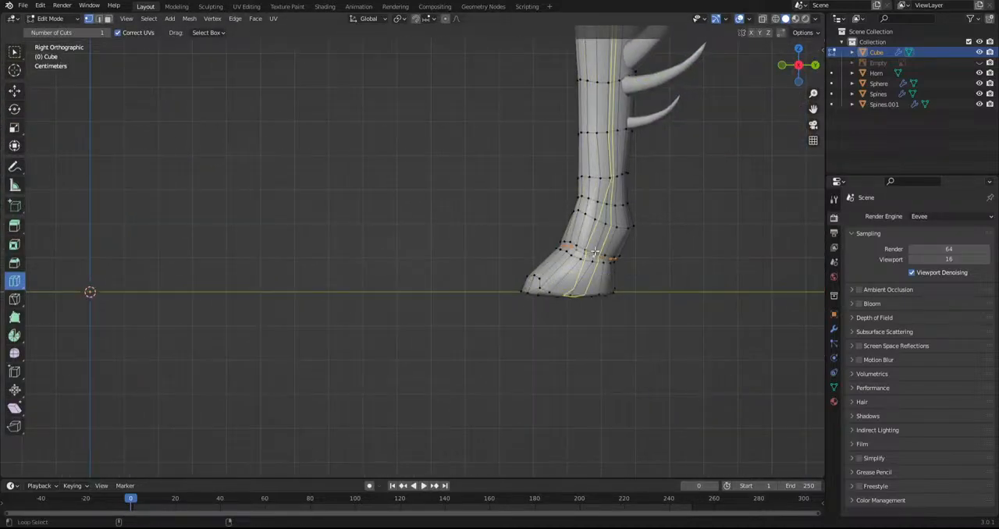
{"action": "middle_click_drag", "start_coordinate": [542, 357], "coordinate": [574, 316]}
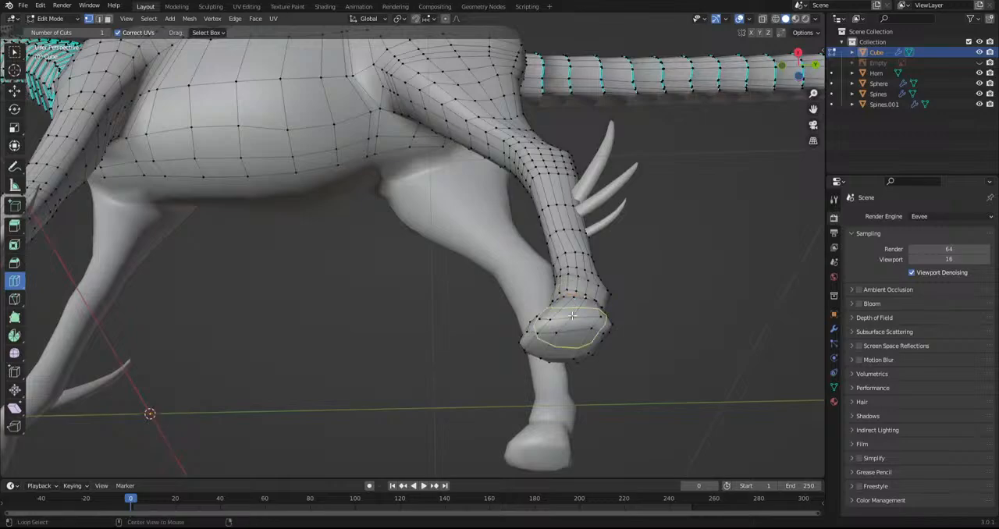
{"action": "middle_click_drag", "start_coordinate": [573, 323], "coordinate": [562, 289]}
{"action": "scroll", "coordinate": [565, 281], "scroll_direction": "down", "scroll_amount": 3}
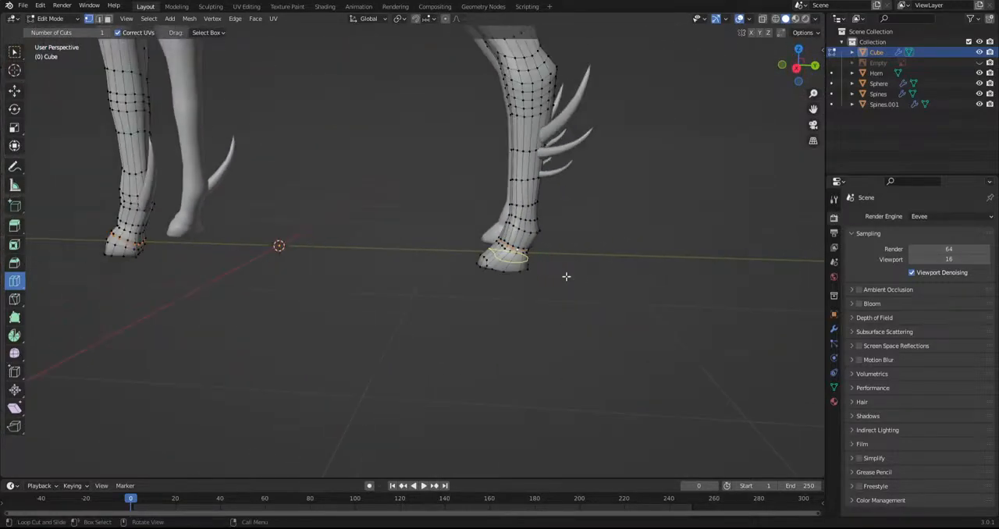
{"action": "left_click", "coordinate": [273, 19]}
{"action": "mouse_move", "coordinate": [235, 19]}
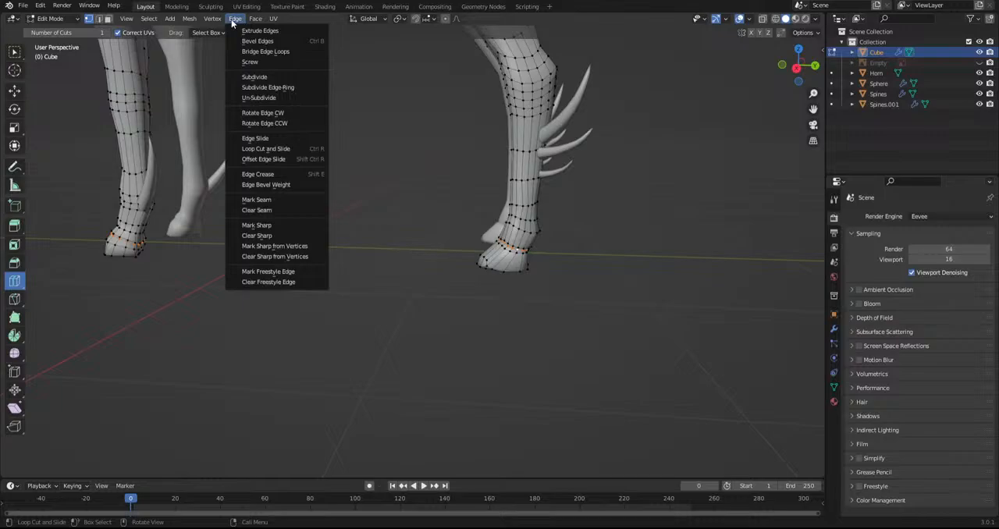
{"action": "left_click", "coordinate": [254, 225]}
Return to Object Mode, deselect the body and inspect the creature from the front and side, ending on the head and neck
{"action": "left_click", "coordinate": [51, 18]}
{"action": "left_click", "coordinate": [54, 29]}
{"action": "left_click", "coordinate": [334, 207]}
{"action": "middle_click_drag", "start_coordinate": [334, 203], "coordinate": [465, 227]}
{"action": "scroll", "coordinate": [431, 252], "scroll_direction": "down", "scroll_amount": 8}
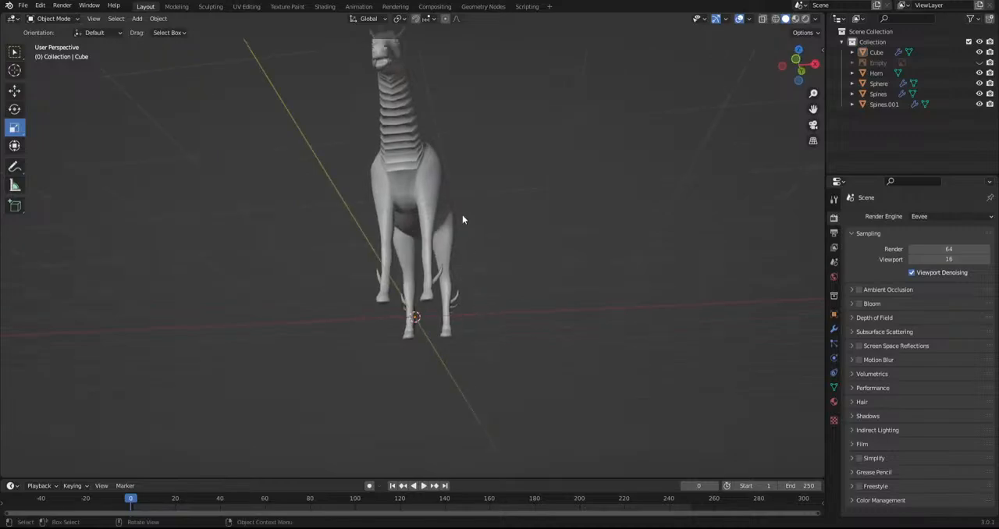
{"action": "scroll", "coordinate": [403, 336], "scroll_direction": "up", "scroll_amount": 6}
{"action": "middle_click_drag", "start_coordinate": [342, 254], "coordinate": [215, 331]}
{"action": "middle_click_drag", "start_coordinate": [277, 329], "coordinate": [492, 306], "text": "shift"}
{"action": "scroll", "coordinate": [490, 326], "scroll_direction": "up", "scroll_amount": 2}
{"action": "scroll", "coordinate": [492, 328], "scroll_direction": "up", "scroll_amount": 3}
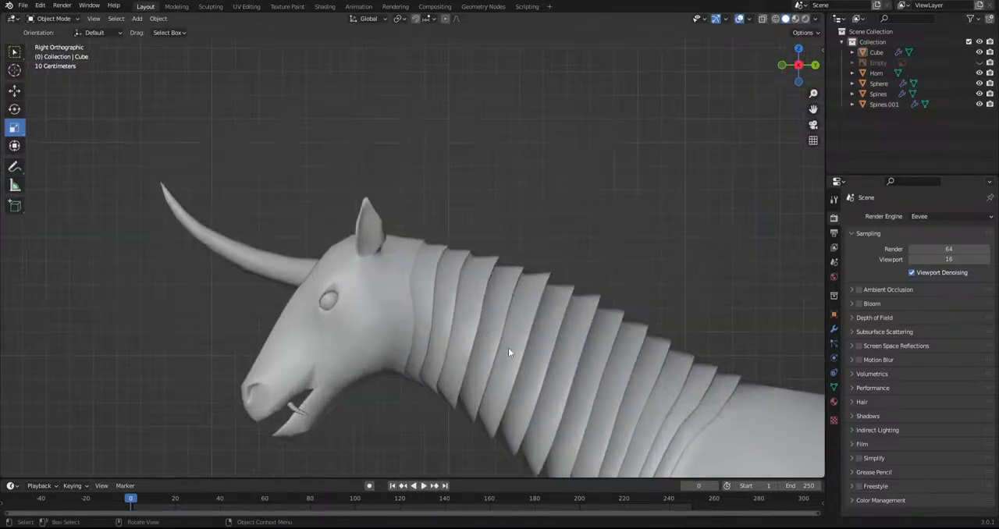
Select the creature's body mesh and enter Edit Mode in wireframe shading from the right side, with the box selection tool active
{"action": "left_click", "coordinate": [511, 295]}
{"action": "scroll", "coordinate": [463, 286], "scroll_direction": "down", "scroll_amount": 2}
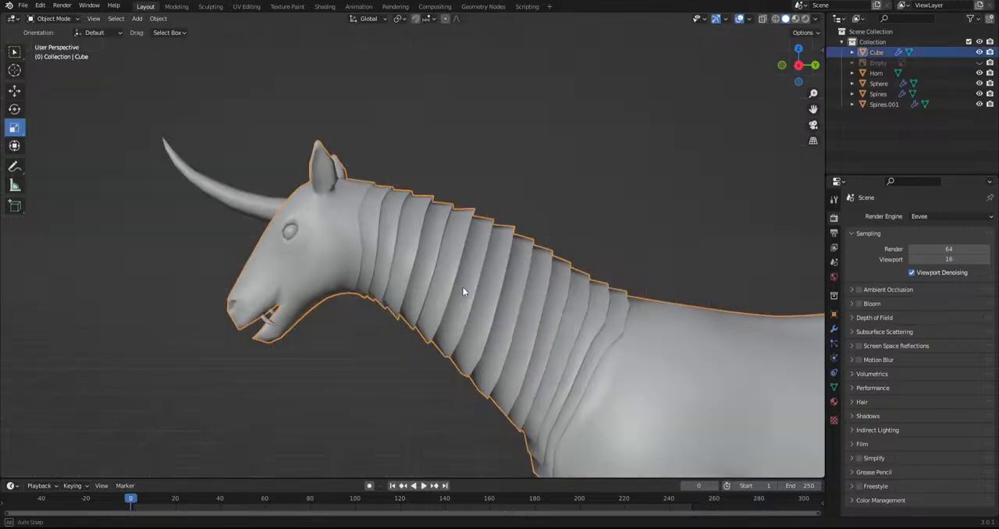
{"action": "middle_click_drag", "start_coordinate": [463, 285], "coordinate": [466, 270]}
{"action": "left_click", "coordinate": [763, 19]}
{"action": "key", "text": "KP_3"}
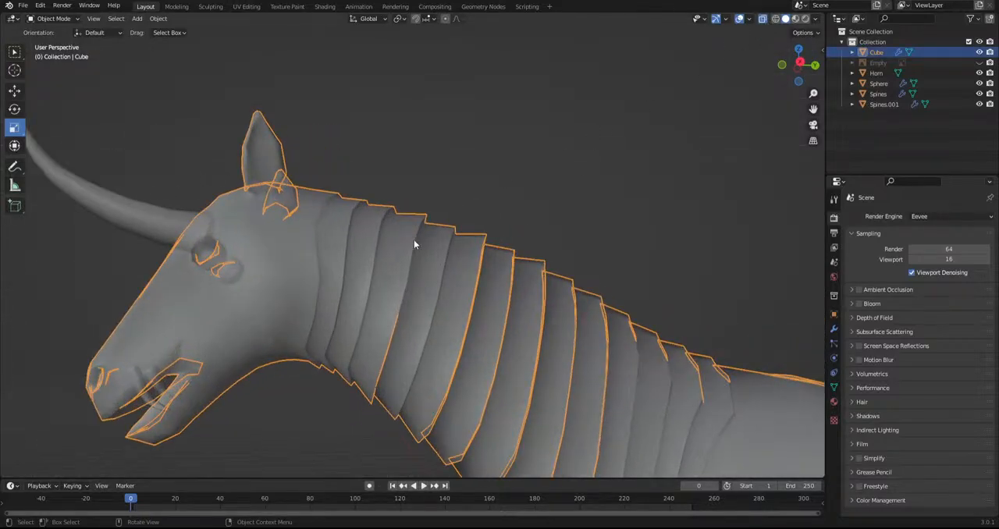
{"action": "left_click", "coordinate": [775, 18]}
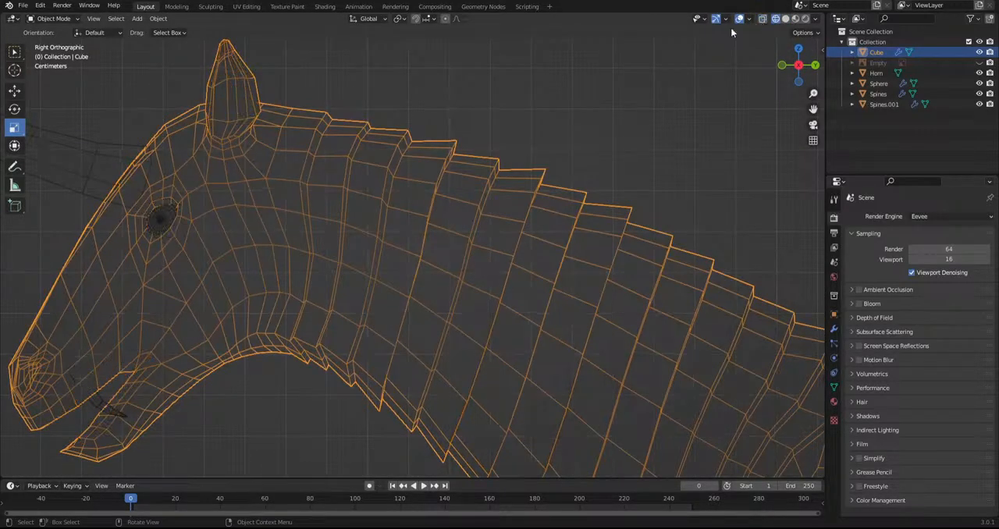
{"action": "left_click", "coordinate": [50, 18]}
{"action": "left_click", "coordinate": [49, 41]}
{"action": "middle_click_drag", "start_coordinate": [438, 281], "coordinate": [410, 254], "text": "shift"}
{"action": "left_click", "coordinate": [19, 53]}
Select the mid-side edge vertices of the six neck rings closest to the head and shift them tailward in bottom view
{"action": "left_click", "coordinate": [255, 219]}
{"action": "scroll", "coordinate": [400, 346], "scroll_direction": "down", "scroll_amount": 4}
{"action": "middle_click_drag", "start_coordinate": [403, 348], "coordinate": [432, 257]}
{"action": "middle_click_drag", "start_coordinate": [460, 399], "coordinate": [460, 315], "text": "shift"}
{"action": "scroll", "coordinate": [461, 314], "scroll_direction": "up", "scroll_amount": 5}
{"action": "left_click", "coordinate": [231, 325], "text": "shift"}
{"action": "left_click", "coordinate": [286, 319], "text": "shift"}
{"action": "left_click", "coordinate": [352, 309], "text": "shift"}
{"action": "left_click", "coordinate": [417, 305], "text": "shift"}
{"action": "left_click", "coordinate": [479, 300], "text": "shift"}
{"action": "key", "text": "g"}
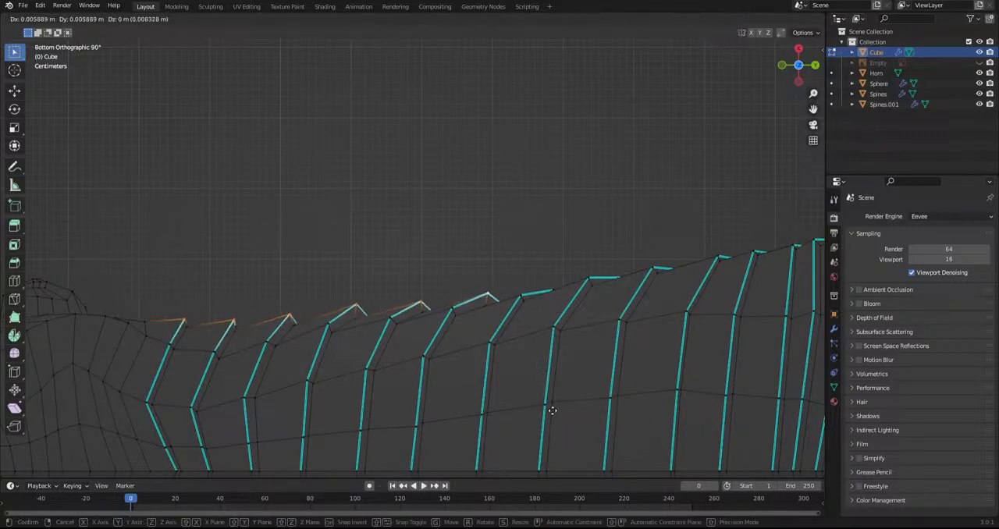
{"action": "left_click", "coordinate": [555, 402]}
{"action": "middle_click_drag", "start_coordinate": [454, 241], "coordinate": [454, 268]}
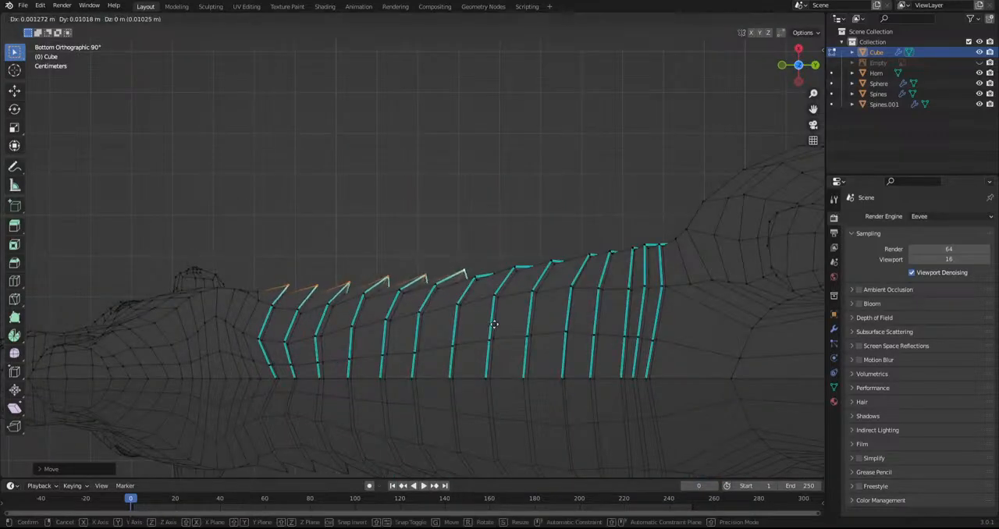
{"action": "middle_click_drag", "start_coordinate": [492, 325], "coordinate": [491, 359]}
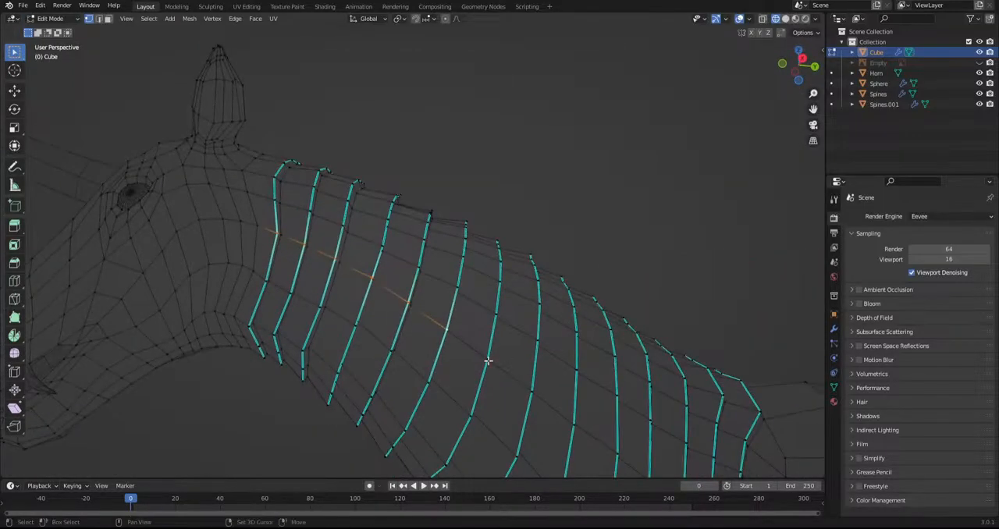
Extend the selection along the mid-side row to all neck rings, then move and rotate it into tips pointing toward the tail
{"action": "middle_click_drag", "start_coordinate": [613, 455], "coordinate": [541, 355], "text": "shift"}
{"action": "middle_click_drag", "start_coordinate": [628, 409], "coordinate": [590, 337]}
{"action": "key", "text": "g"}
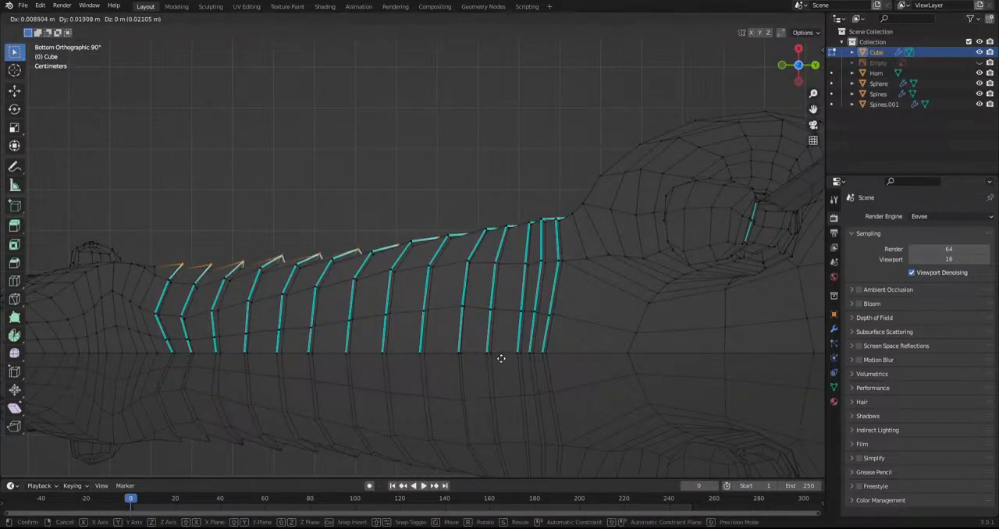
{"action": "left_click", "coordinate": [504, 357]}
{"action": "key", "text": "r"}
{"action": "left_click", "coordinate": [617, 368]}
{"action": "key", "text": "g"}
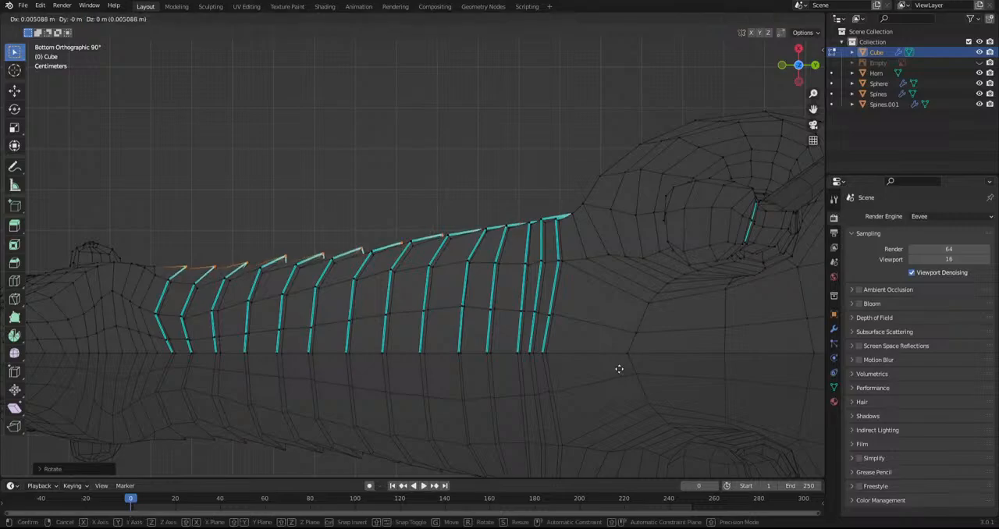
{"action": "left_click", "coordinate": [629, 367]}
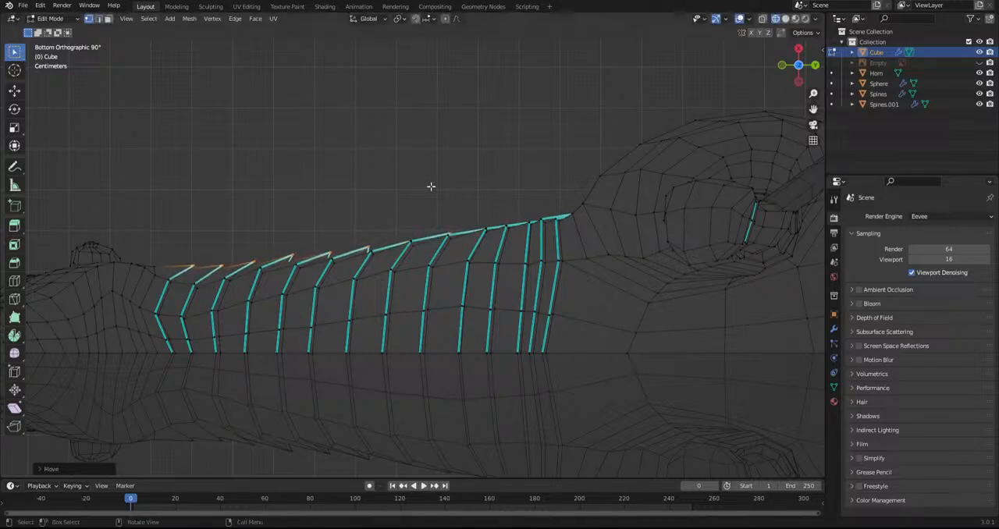
Select one vertex on each of the 14 neck rings along the upper row, starting behind the ear and ending at the shoulder
{"action": "scroll", "coordinate": [416, 195], "scroll_direction": "down", "scroll_amount": 3}
{"action": "middle_click_drag", "start_coordinate": [416, 195], "coordinate": [416, 328]}
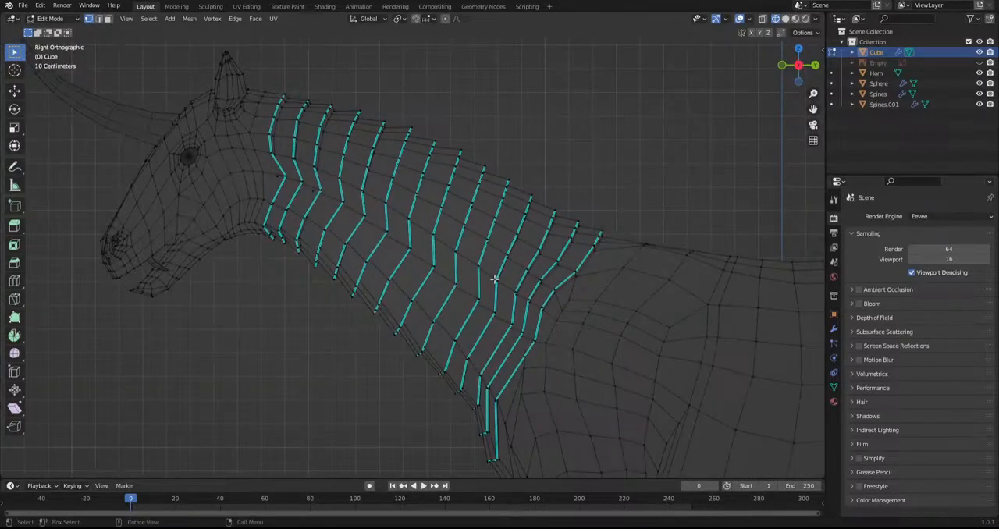
{"action": "middle_click_drag", "start_coordinate": [380, 211], "coordinate": [388, 266], "text": "shift"}
{"action": "scroll", "coordinate": [322, 310], "scroll_direction": "up", "scroll_amount": 2}
{"action": "left_click", "coordinate": [245, 213]}
{"action": "left_click", "coordinate": [277, 217], "text": "shift"}
{"action": "left_click", "coordinate": [309, 227], "text": "shift"}
{"action": "left_click", "coordinate": [348, 239], "text": "shift"}
{"action": "left_click", "coordinate": [384, 257], "text": "shift"}
{"action": "left_click", "coordinate": [420, 272], "text": "shift"}
{"action": "left_click", "coordinate": [454, 294], "text": "shift"}
{"action": "left_click", "coordinate": [489, 310], "text": "shift"}
{"action": "left_click", "coordinate": [526, 334], "text": "shift"}
{"action": "left_click", "coordinate": [560, 358], "text": "shift"}
{"action": "left_click", "coordinate": [592, 380], "text": "shift"}
{"action": "left_click", "coordinate": [626, 402], "text": "shift"}
{"action": "left_click", "coordinate": [650, 421], "text": "shift"}
{"action": "left_click", "coordinate": [675, 433], "text": "shift"}
Try to shift the upper row of neck ring vertices toward the head in top view, and undo the move
{"action": "middle_click_drag", "start_coordinate": [516, 355], "coordinate": [508, 457]}
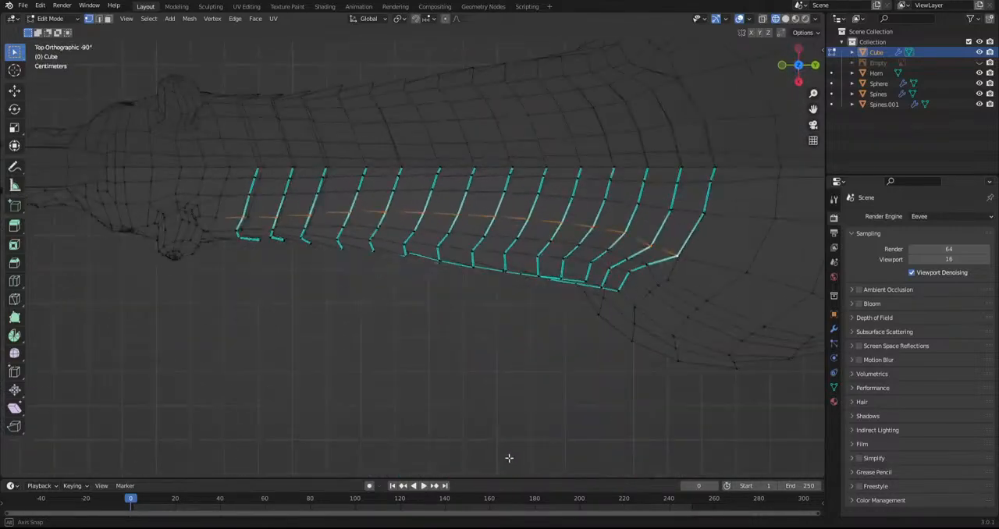
{"action": "key", "text": "g"}
{"action": "left_click", "coordinate": [531, 403]}
{"action": "middle_click_drag", "start_coordinate": [531, 404], "coordinate": [536, 270]}
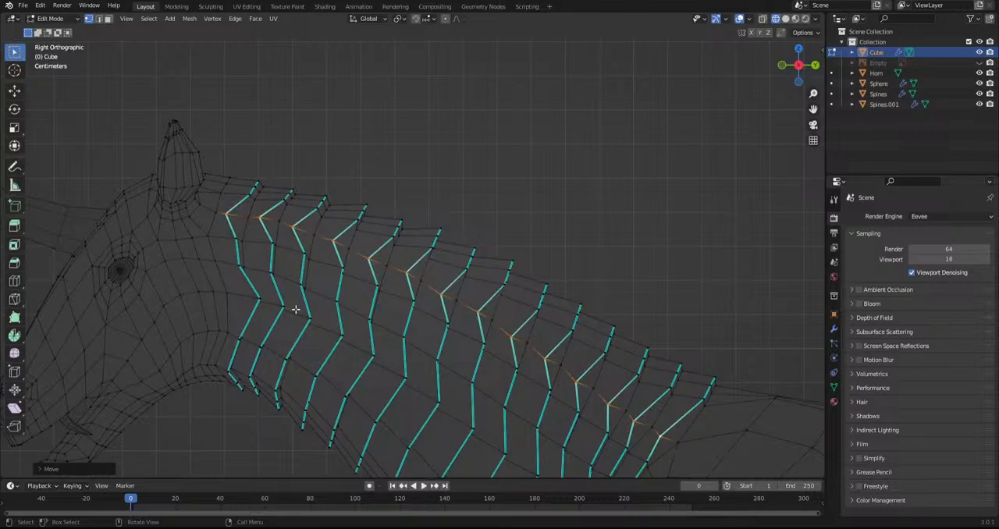
{"action": "key", "text": "ctrl+z"}
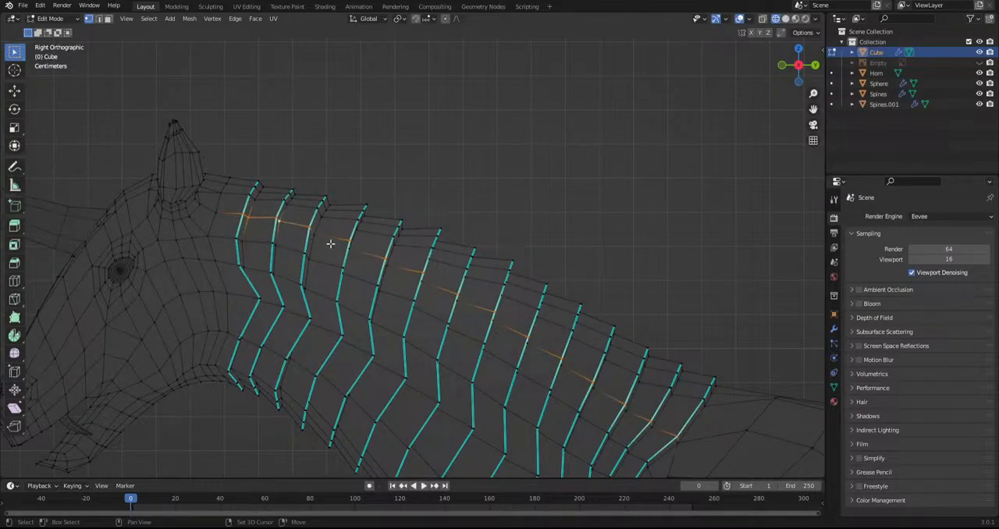
Add the adjoining inner vertices of the upper neck row to the selection on every ring
{"action": "middle_click_drag", "start_coordinate": [401, 284], "coordinate": [401, 292]}
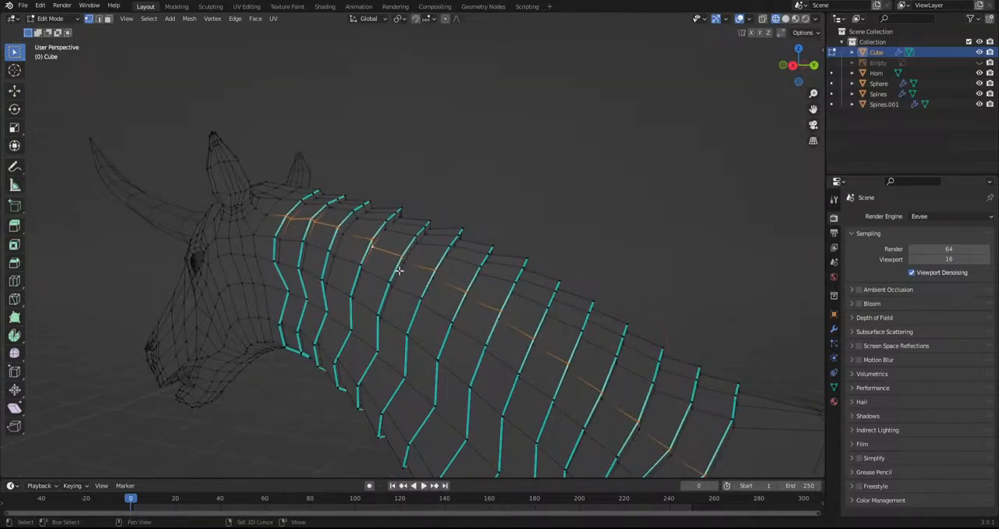
{"action": "middle_click_drag", "start_coordinate": [481, 305], "coordinate": [445, 277]}
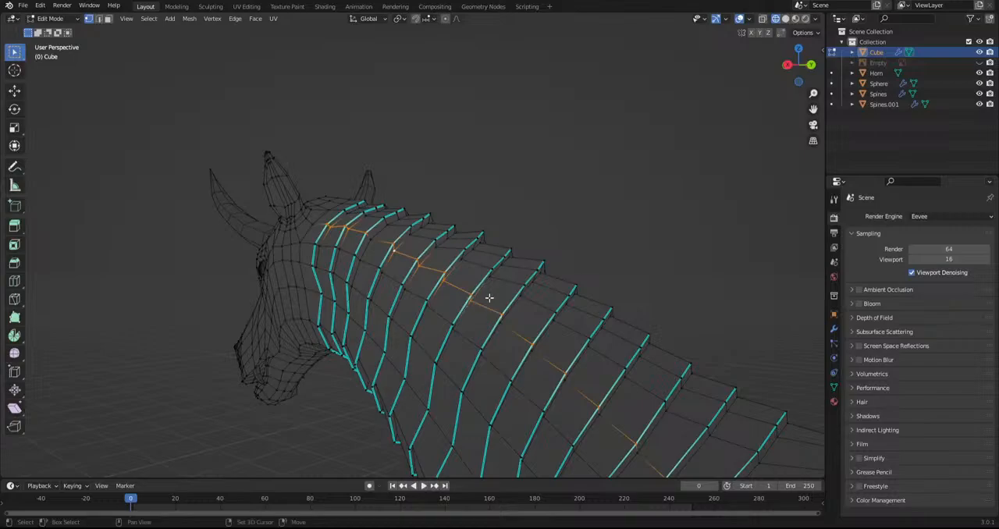
{"action": "middle_click_drag", "start_coordinate": [495, 330], "coordinate": [449, 306], "text": "shift"}
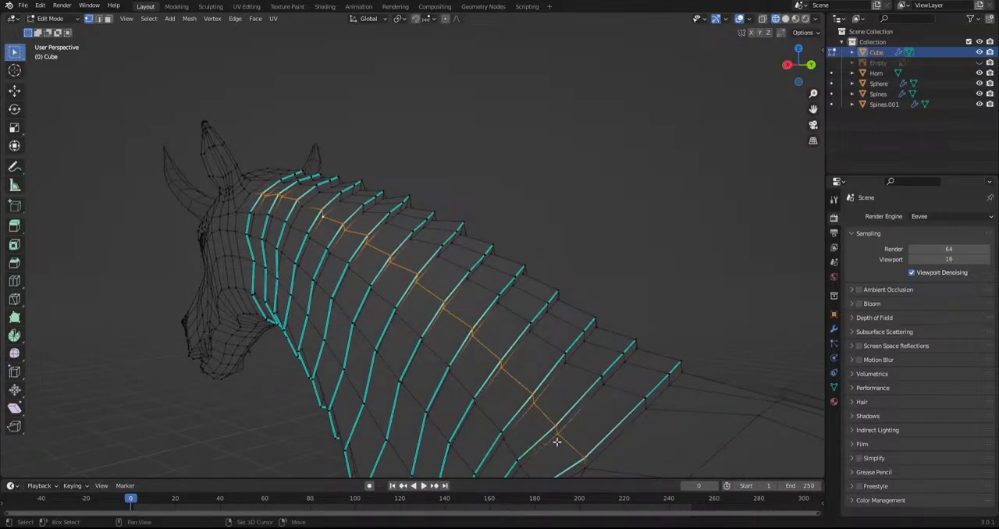
{"action": "scroll", "coordinate": [559, 440], "scroll_direction": "down", "scroll_amount": 1}
Try moving the selected upper row of neck vertices toward the head in top view and check it from the side
{"action": "middle_click_drag", "start_coordinate": [559, 440], "coordinate": [541, 80], "text": "alt"}
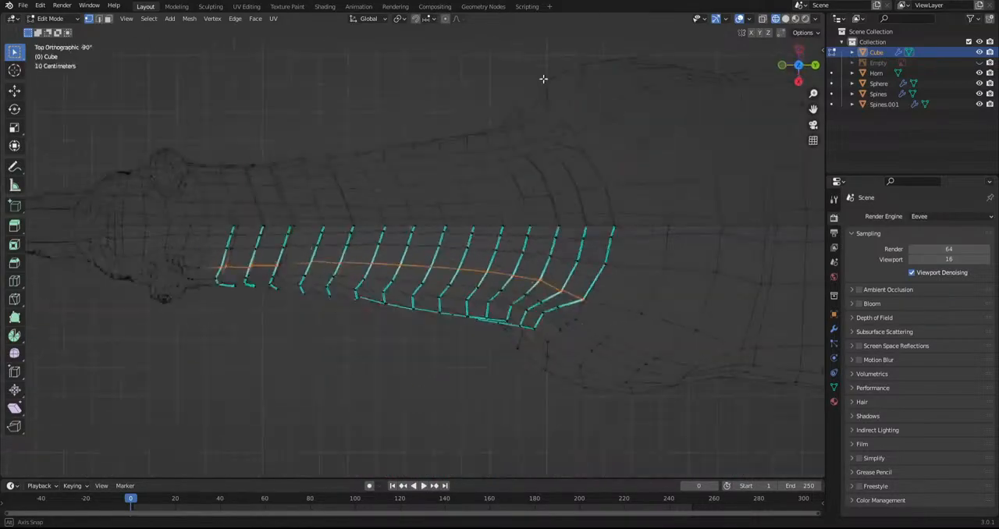
{"action": "key", "text": "g"}
{"action": "left_click", "coordinate": [576, 313]}
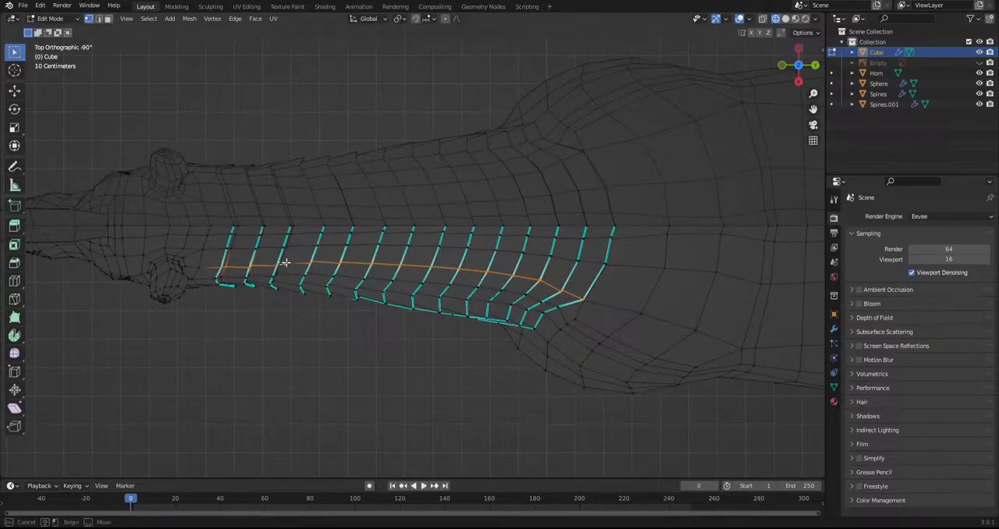
{"action": "key", "text": "g"}
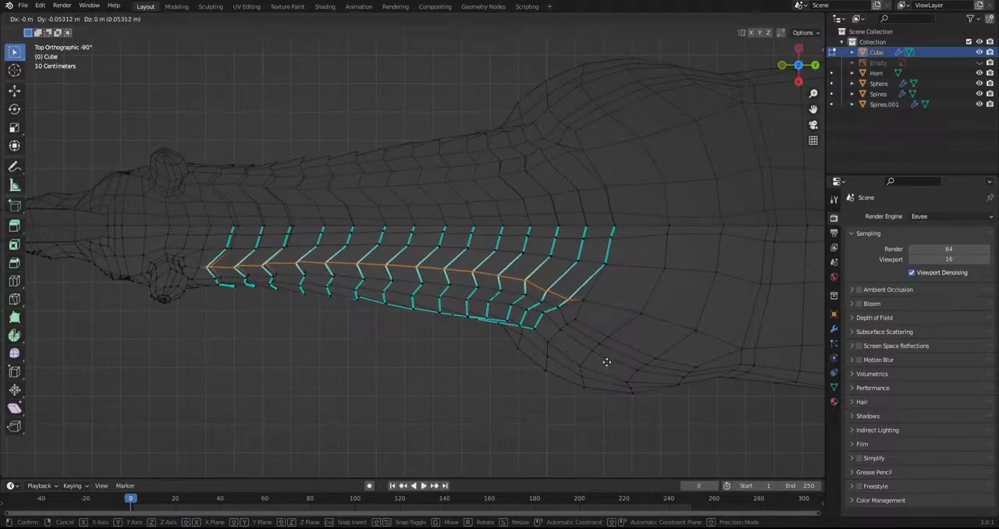
{"action": "left_click", "coordinate": [606, 362]}
{"action": "middle_click_drag", "start_coordinate": [607, 362], "coordinate": [566, 250], "text": "alt"}
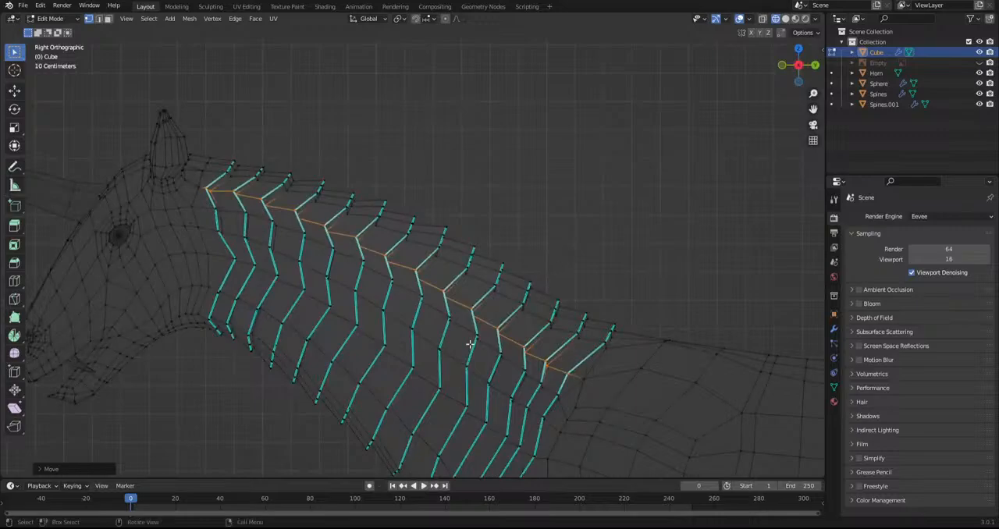
Shift the upper row of neck vertices toward the tail and rotate it to follow the neck's slope
{"action": "key", "text": "g"}
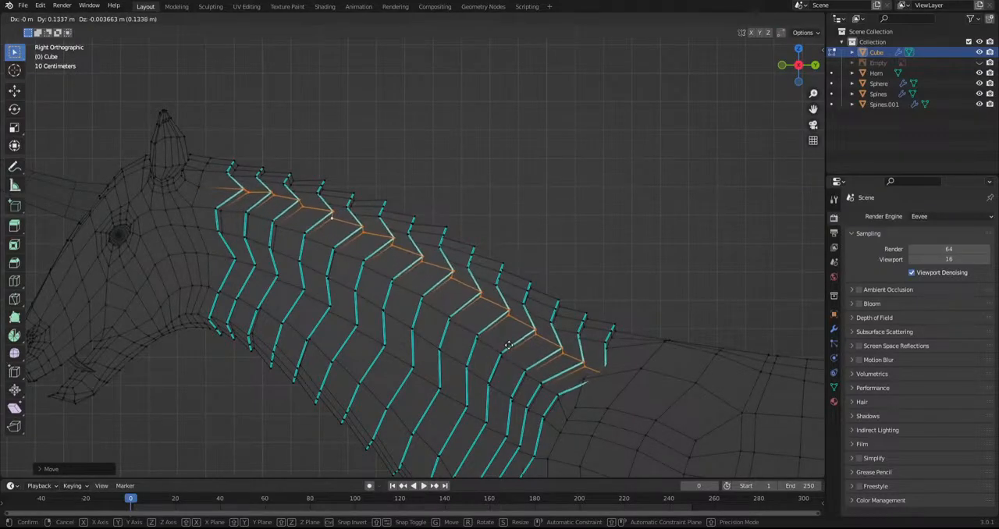
{"action": "left_click", "coordinate": [531, 351]}
{"action": "middle_click_drag", "start_coordinate": [664, 393], "coordinate": [612, 355]}
{"action": "key", "text": "g"}
{"action": "left_click", "coordinate": [661, 368]}
{"action": "key", "text": "r"}
{"action": "left_click", "coordinate": [726, 374]}
Fine-tune the placement and angle of the tailward-pointing upper neck row with small moves and a slight rotation
{"action": "middle_click_drag", "start_coordinate": [720, 382], "coordinate": [640, 330]}
{"action": "middle_click_drag", "start_coordinate": [591, 424], "coordinate": [629, 371]}
{"action": "key", "text": "g"}
{"action": "left_click", "coordinate": [631, 370]}
{"action": "key", "text": "r"}
{"action": "left_click", "coordinate": [639, 371]}
{"action": "key", "text": "g"}
{"action": "left_click", "coordinate": [643, 370]}
Reposition a single vertex on the upper edge of a neck plate near the shoulder, then deselect it
{"action": "left_click", "coordinate": [572, 329]}
{"action": "key", "text": "g"}
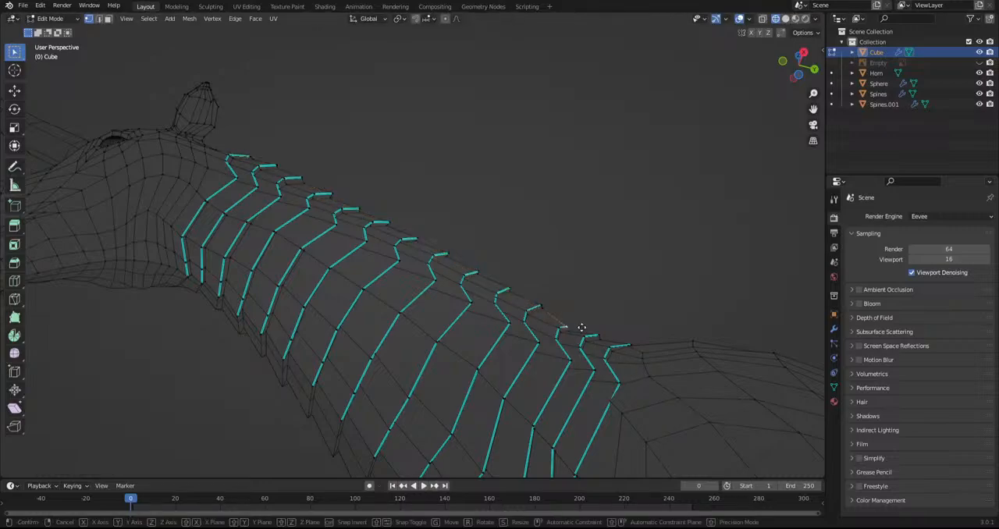
{"action": "left_click", "coordinate": [598, 319]}
{"action": "left_click", "coordinate": [583, 267]}
Inspect the reshaped neck plates from both sides in solid shading with overlays hidden, ending at the tail
{"action": "scroll", "coordinate": [582, 265], "scroll_direction": "down", "scroll_amount": 3}
{"action": "middle_click_drag", "start_coordinate": [582, 264], "coordinate": [749, 354]}
{"action": "left_click", "coordinate": [739, 19]}
{"action": "left_click", "coordinate": [785, 19]}
{"action": "scroll", "coordinate": [737, 68], "scroll_direction": "down", "scroll_amount": 2}
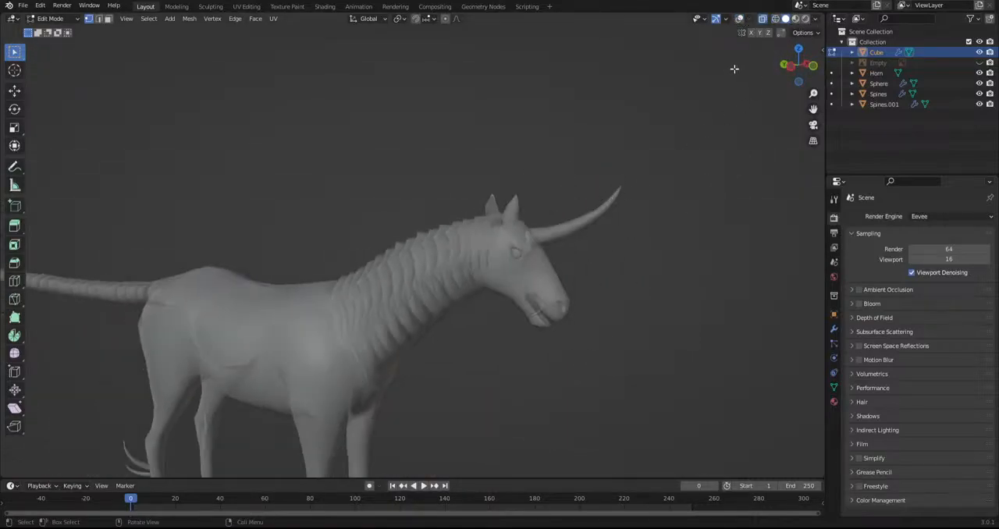
{"action": "middle_click_drag", "start_coordinate": [726, 71], "coordinate": [372, 147]}
{"action": "middle_click_drag", "start_coordinate": [578, 312], "coordinate": [473, 247], "text": "shift"}
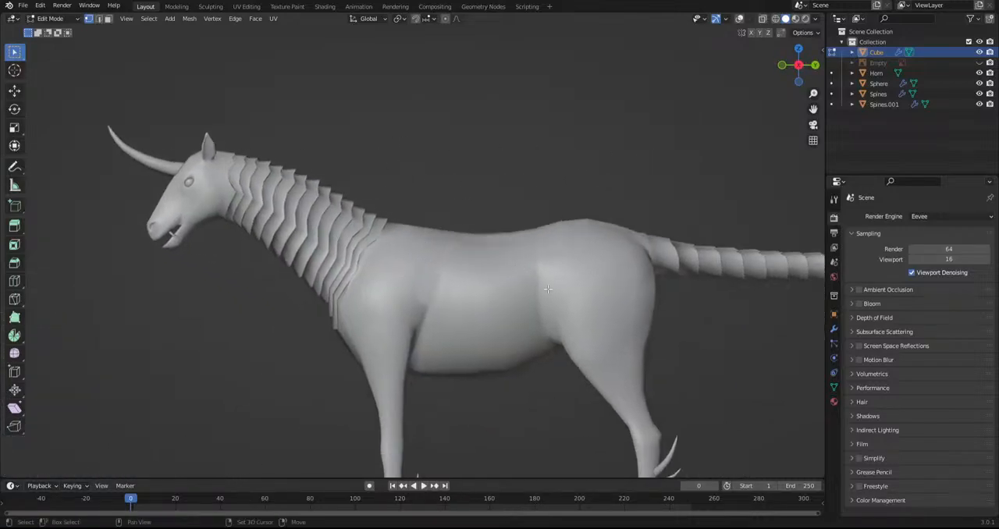
{"action": "middle_click_drag", "start_coordinate": [777, 294], "coordinate": [508, 291], "text": "shift"}
Restore the overlays, show the tail base in wireframe from the side and return to Object Mode
{"action": "scroll", "coordinate": [508, 291], "scroll_direction": "up", "scroll_amount": 1}
{"action": "left_click", "coordinate": [761, 19]}
{"action": "left_click", "coordinate": [739, 19]}
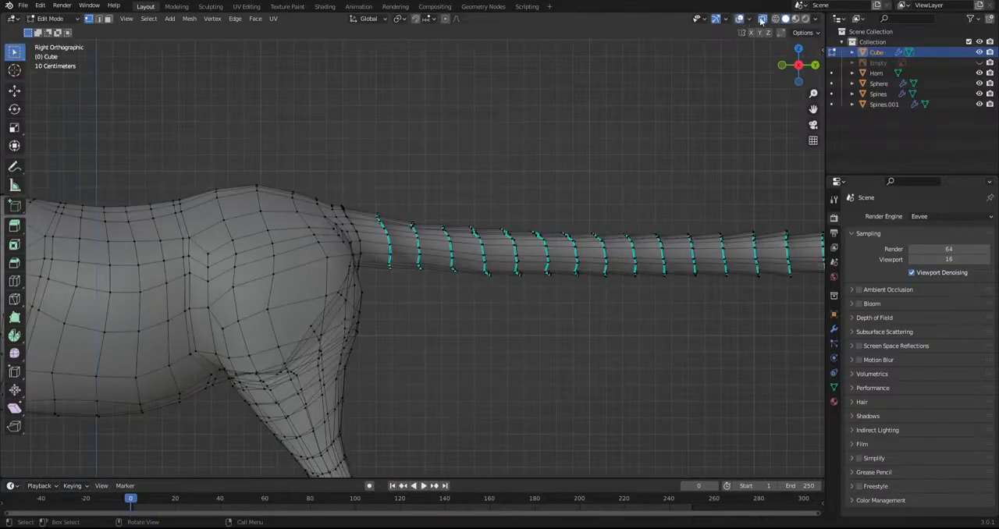
{"action": "left_click", "coordinate": [774, 19]}
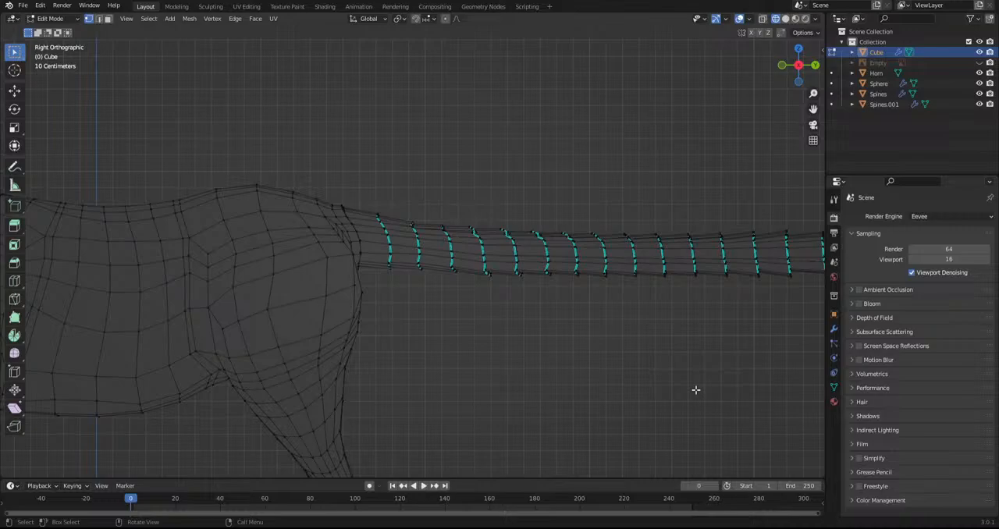
{"action": "key", "text": "Tab"}
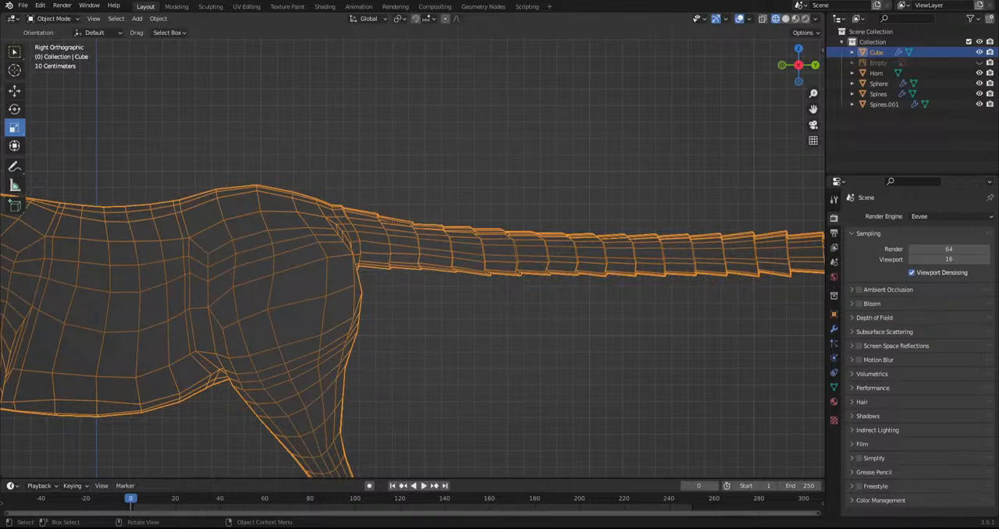
Select the body, switch to solid shading with X-ray off and unhide the Empty holding the reference image
{"action": "left_click", "coordinate": [695, 389]}
{"action": "scroll", "coordinate": [599, 289], "scroll_direction": "down", "scroll_amount": 8}
{"action": "middle_click_drag", "start_coordinate": [451, 297], "coordinate": [522, 283], "text": "shift"}
{"action": "scroll", "coordinate": [444, 248], "scroll_direction": "up", "scroll_amount": 5}
{"action": "left_click", "coordinate": [443, 251]}
{"action": "scroll", "coordinate": [345, 260], "scroll_direction": "up", "scroll_amount": 3}
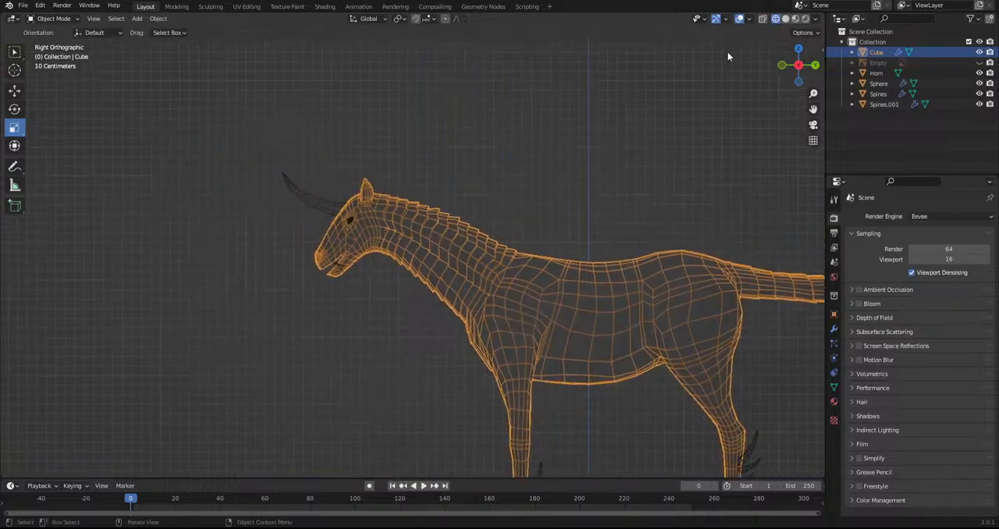
{"action": "left_click", "coordinate": [784, 19]}
{"action": "left_click", "coordinate": [761, 19]}
{"action": "scroll", "coordinate": [577, 214], "scroll_direction": "up", "scroll_amount": 4}
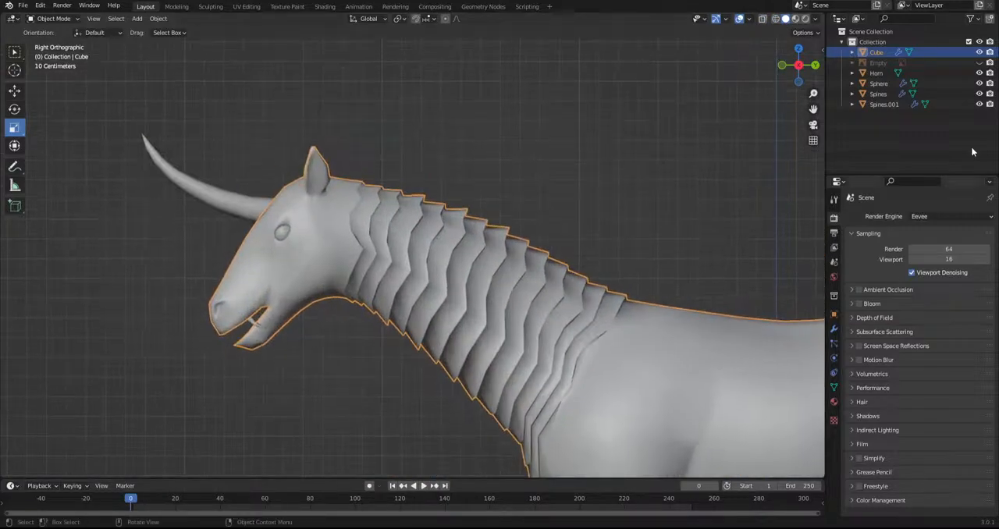
{"action": "left_click", "coordinate": [979, 63]}
{"action": "scroll", "coordinate": [523, 237], "scroll_direction": "up", "scroll_amount": 2}
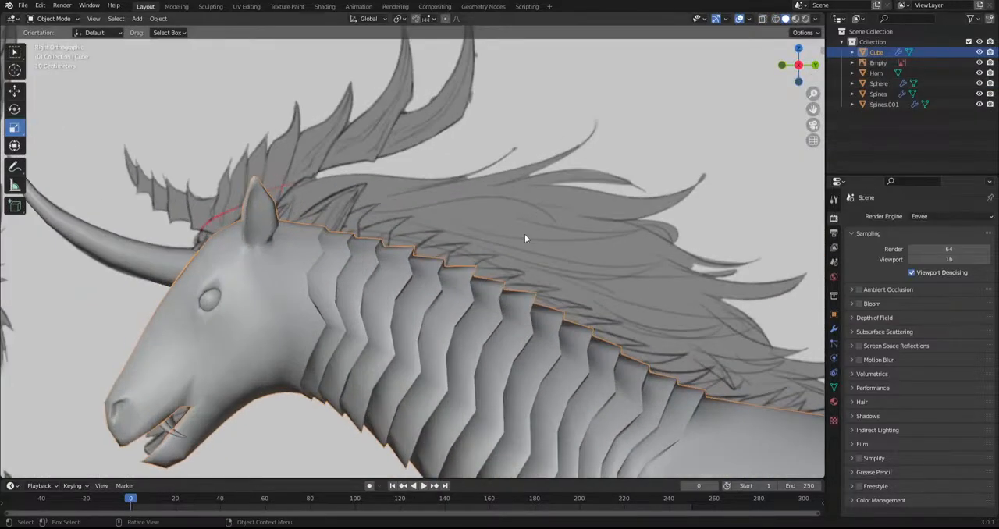
Examine the Kirin model sheet behind the model, comparing its views with the body, legs and neck
{"action": "scroll", "coordinate": [524, 227], "scroll_direction": "down", "scroll_amount": 4}
{"action": "middle_click_drag", "start_coordinate": [435, 278], "coordinate": [482, 467], "text": "shift"}
{"action": "scroll", "coordinate": [434, 336], "scroll_direction": "down", "scroll_amount": 1}
{"action": "scroll", "coordinate": [434, 333], "scroll_direction": "down", "scroll_amount": 3}
{"action": "middle_click_drag", "start_coordinate": [434, 333], "coordinate": [395, 47], "text": "shift"}
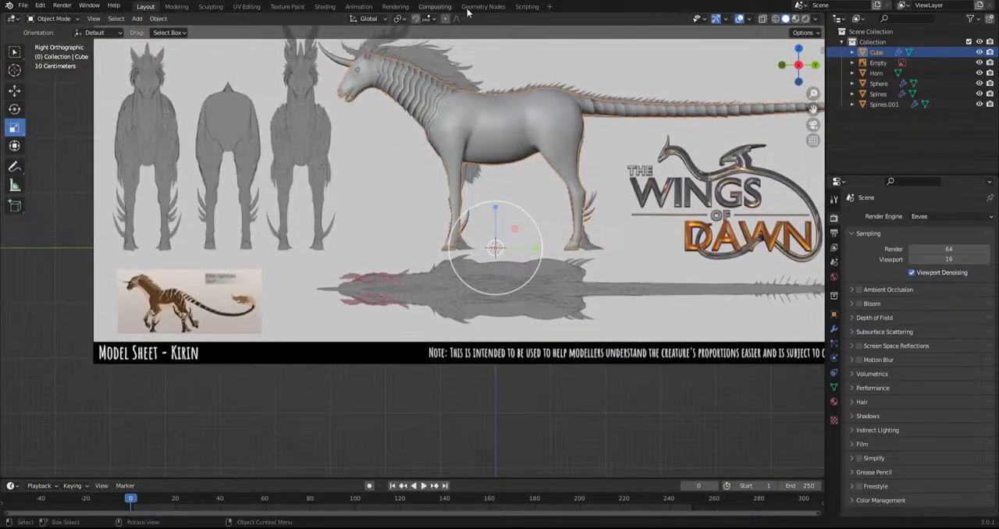
{"action": "scroll", "coordinate": [414, 318], "scroll_direction": "up", "scroll_amount": 4}
{"action": "middle_click_drag", "start_coordinate": [451, 308], "coordinate": [466, 392], "text": "shift"}
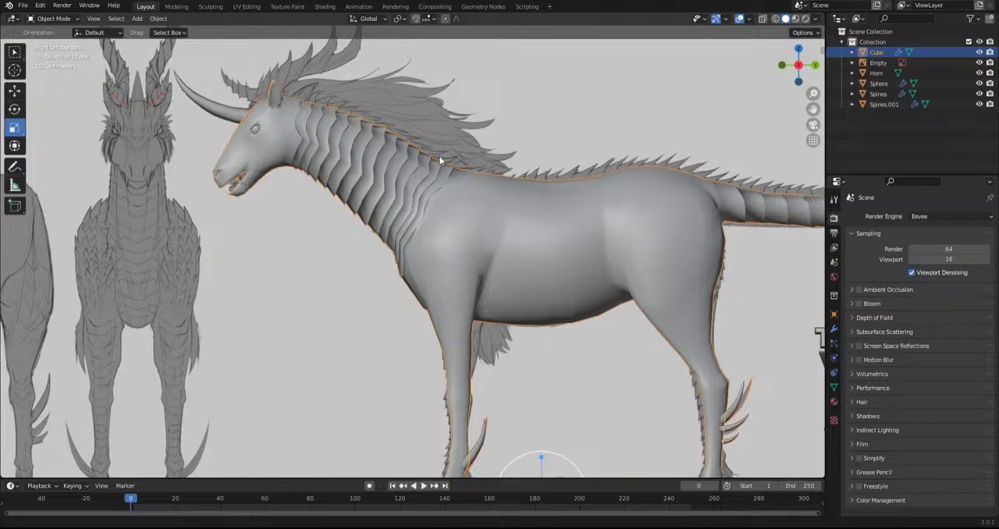
{"action": "middle_click_drag", "start_coordinate": [438, 155], "coordinate": [438, 135], "text": "shift"}
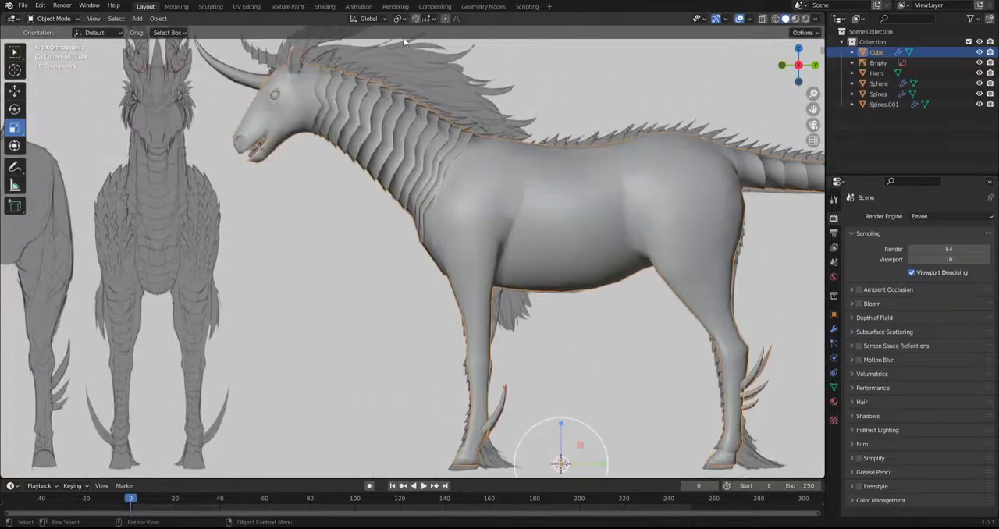
Focus on the head and upper neck against the reference sheet and enter Edit Mode on the body mesh
{"action": "scroll", "coordinate": [360, 94], "scroll_direction": "up", "scroll_amount": 5}
{"action": "scroll", "coordinate": [384, 188], "scroll_direction": "up", "scroll_amount": 1}
{"action": "middle_click_drag", "start_coordinate": [282, 165], "coordinate": [365, 284], "text": "shift"}
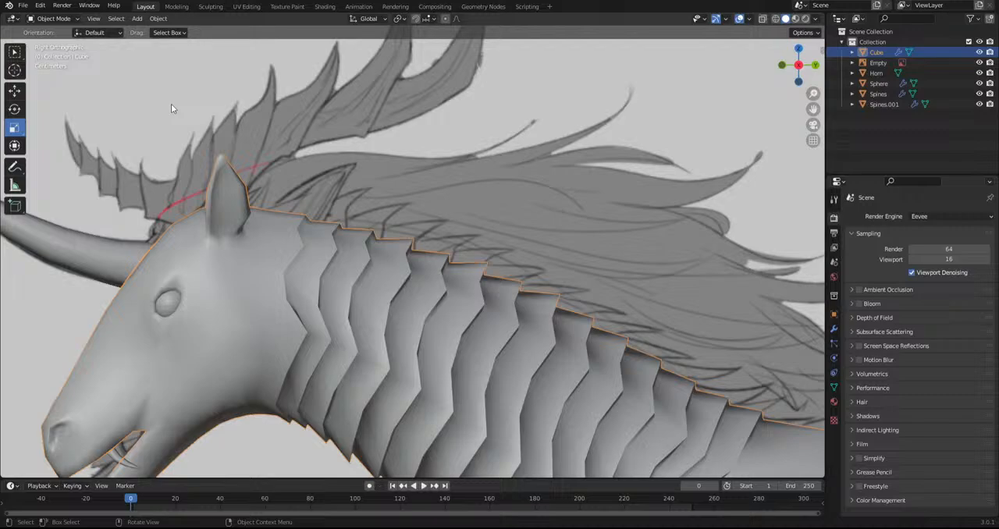
{"action": "left_click", "coordinate": [53, 18]}
{"action": "left_click", "coordinate": [50, 32]}
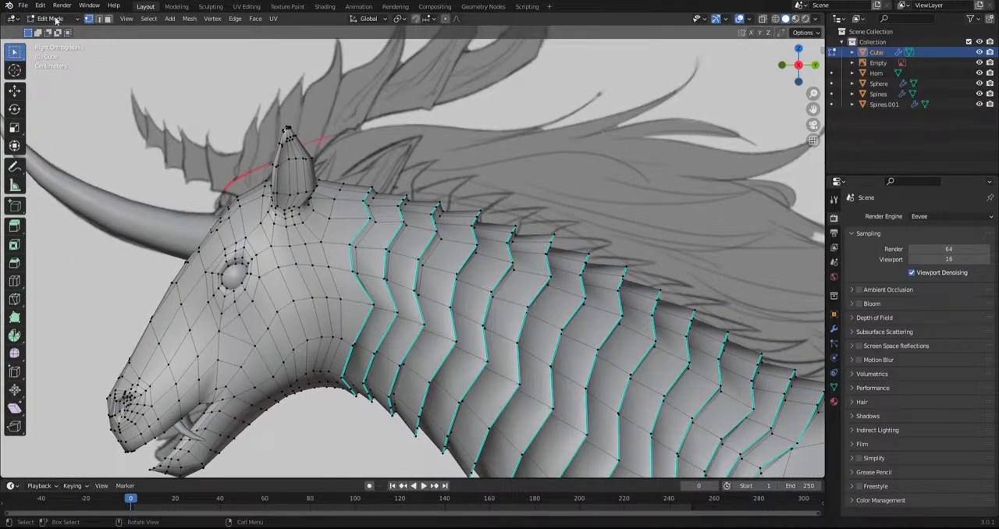
Return to Object Mode and duplicate the forehead horn, rotating and moving the copy behind the ear
{"action": "left_click", "coordinate": [54, 21]}
{"action": "left_click", "coordinate": [54, 30]}
{"action": "left_click", "coordinate": [119, 199]}
{"action": "scroll", "coordinate": [240, 244], "scroll_direction": "down", "scroll_amount": 3}
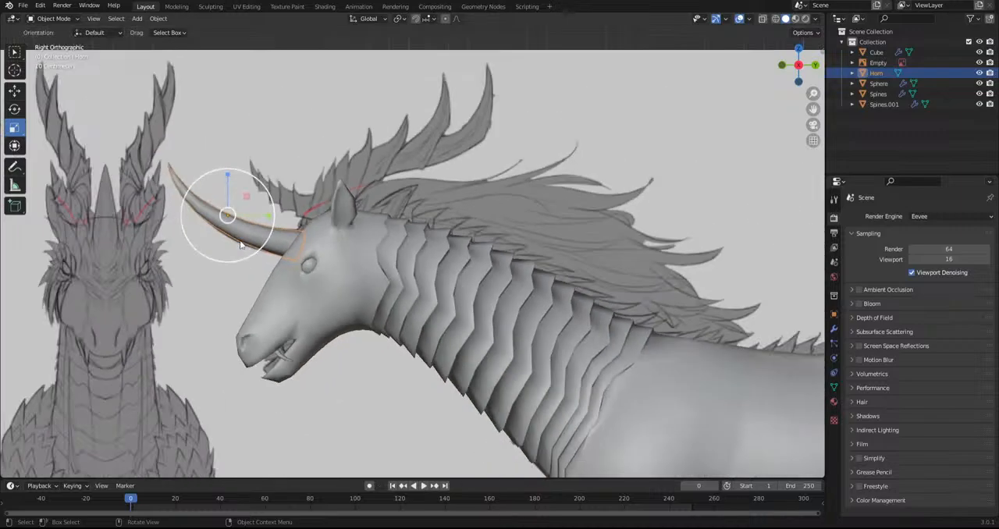
{"action": "key", "text": "shift+d"}
{"action": "key", "text": "r"}
{"action": "key", "text": "g"}
{"action": "left_click", "coordinate": [421, 237]}
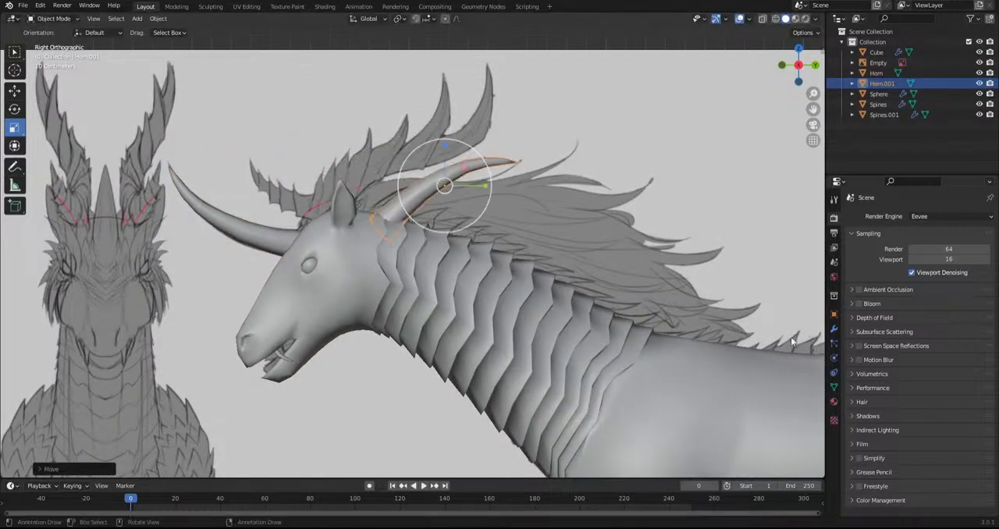
Rotate the horn copy more upright and move it over the antlers in the reference sketch
{"action": "left_click", "coordinate": [835, 330]}
{"action": "scroll", "coordinate": [487, 216], "scroll_direction": "up", "scroll_amount": 2}
{"action": "middle_click_drag", "start_coordinate": [487, 216], "coordinate": [492, 248], "text": "shift"}
{"action": "key", "text": "r"}
{"action": "left_click", "coordinate": [566, 270]}
{"action": "key", "text": "g"}
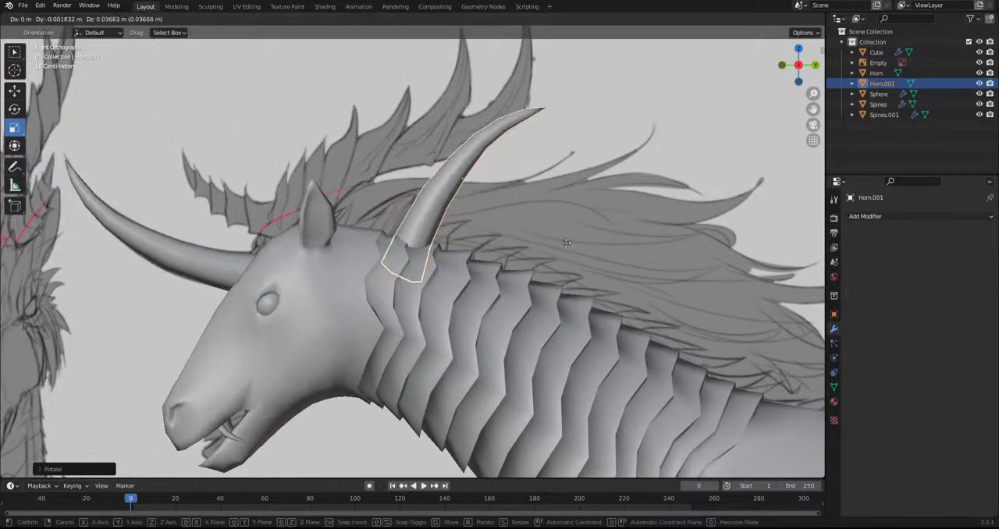
{"action": "left_click", "coordinate": [555, 205]}
{"action": "key", "text": "r"}
Edit the horn copy in see-through wireframe and remove its lower face loops, keeping only the tip section
{"action": "left_click", "coordinate": [34, 22]}
{"action": "left_click", "coordinate": [49, 47]}
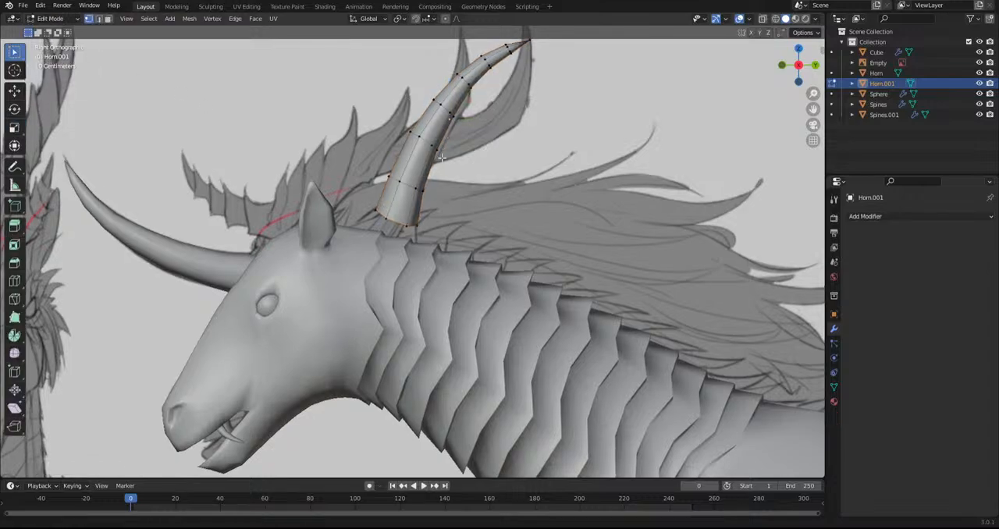
{"action": "middle_click_drag", "start_coordinate": [375, 243], "coordinate": [364, 268], "text": "shift"}
{"action": "left_click", "coordinate": [776, 18]}
{"action": "left_click", "coordinate": [763, 19]}
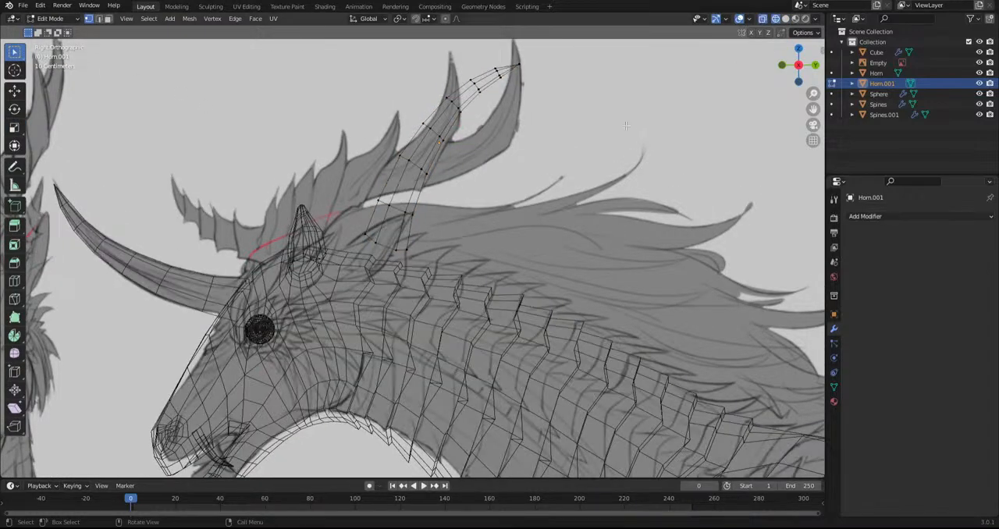
{"action": "left_click", "coordinate": [405, 229], "text": "alt+shift"}
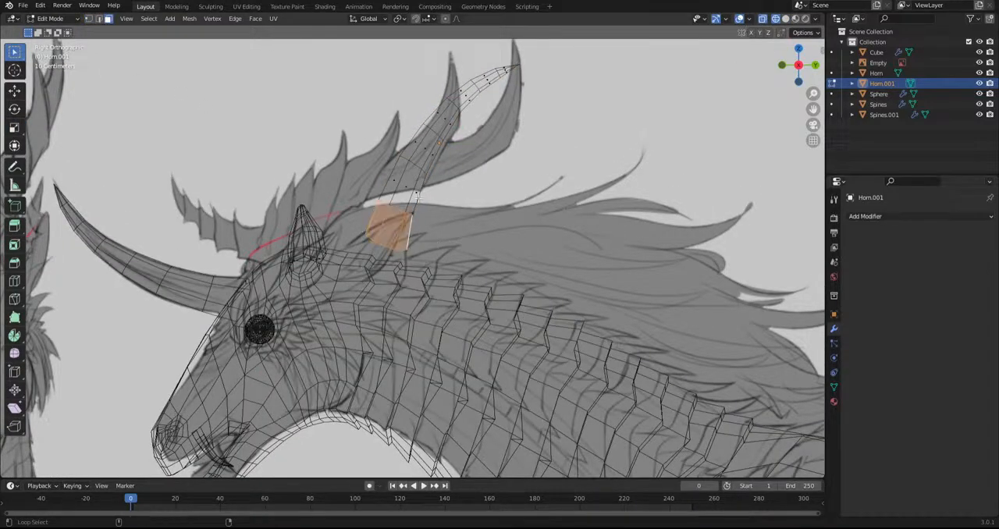
{"action": "left_click", "coordinate": [415, 186], "text": "alt+shift"}
{"action": "left_click", "coordinate": [432, 146], "text": "alt+shift"}
{"action": "key", "text": "h"}
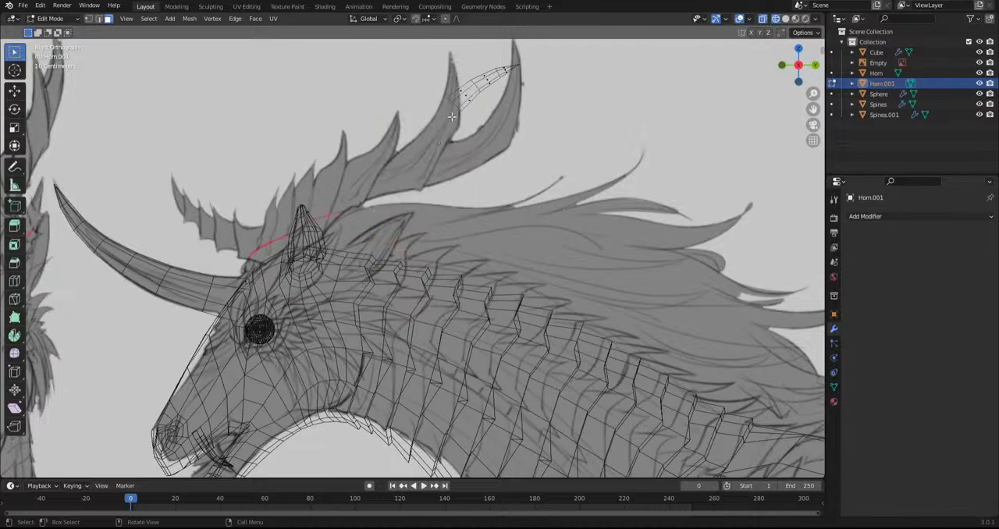
Select all of the remaining horn tip and smooth its vertices
{"action": "key", "text": "a"}
{"action": "middle_click_drag", "start_coordinate": [538, 186], "coordinate": [476, 273], "text": "shift"}
{"action": "scroll", "coordinate": [476, 273], "scroll_direction": "up", "scroll_amount": 1}
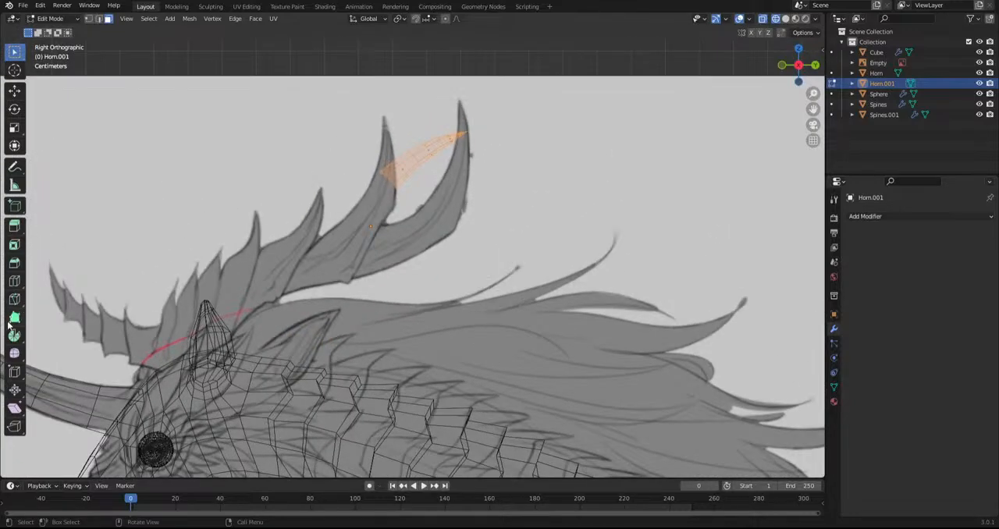
{"action": "left_click", "coordinate": [18, 355]}
{"action": "left_click_drag", "start_coordinate": [465, 138], "coordinate": [565, 190]}
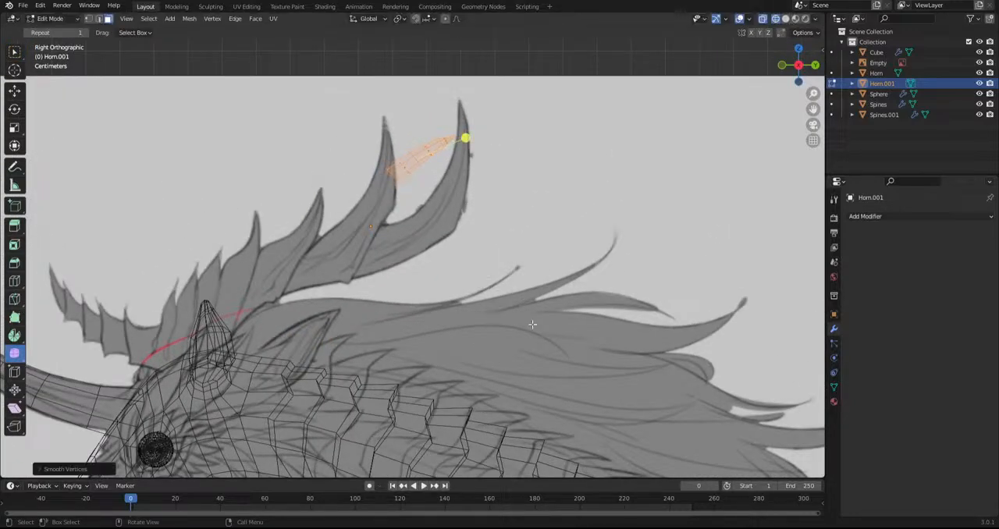
Rotate the horn tip upright and move it down towards the neck behind the ear
{"action": "key", "text": "r"}
{"action": "left_click", "coordinate": [588, 267]}
{"action": "key", "text": "g"}
{"action": "left_click", "coordinate": [484, 456]}
{"action": "key", "text": "r"}
{"action": "left_click", "coordinate": [480, 400]}
{"action": "key", "text": "g"}
{"action": "left_click", "coordinate": [466, 299]}
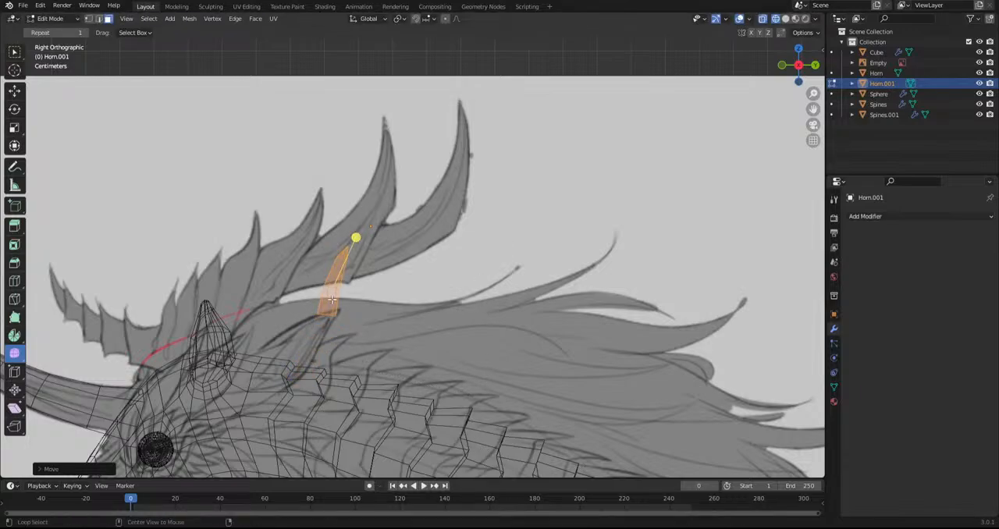
Reselect the whole spike and set it at a backward slant on the crest behind the ear
{"action": "key", "text": "alt+a"}
{"action": "key", "text": "a"}
{"action": "key", "text": "g"}
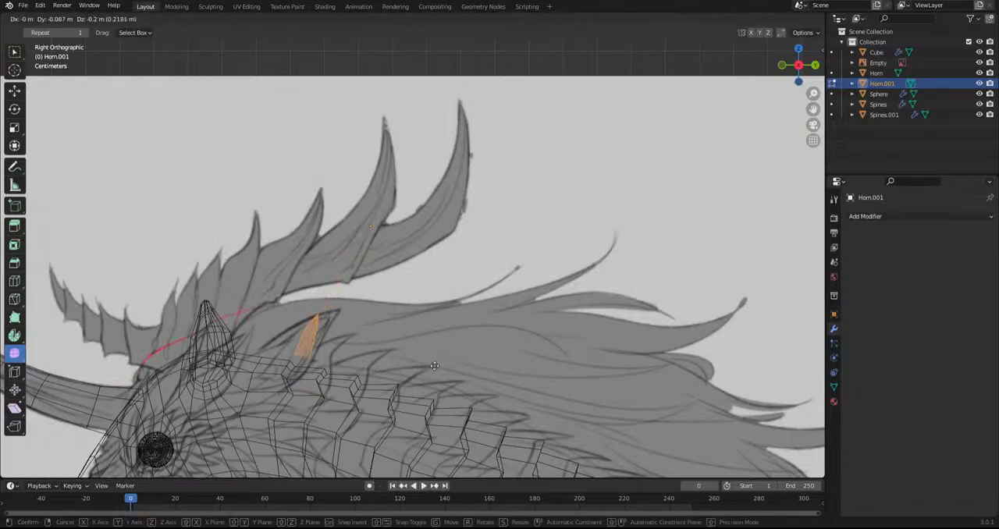
{"action": "left_click", "coordinate": [444, 372]}
{"action": "key", "text": "r"}
{"action": "left_click", "coordinate": [414, 377]}
{"action": "key", "text": "g"}
{"action": "left_click", "coordinate": [405, 366]}
{"action": "middle_click_drag", "start_coordinate": [403, 366], "coordinate": [474, 245], "text": "shift"}
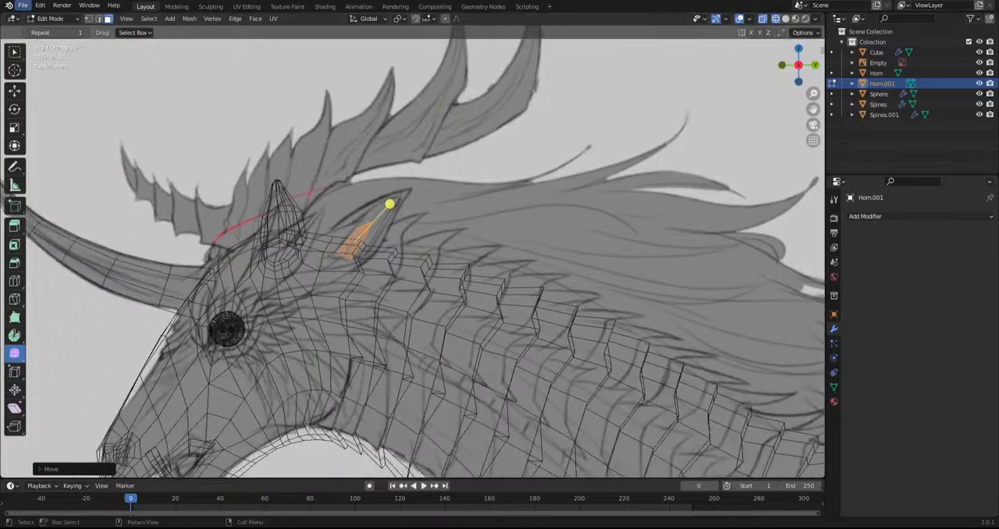
Turn off X-ray and, from above, move the spike beside the neck's centreline and rotate it freely
{"action": "left_click_drag", "start_coordinate": [795, 68], "coordinate": [789, 61]}
{"action": "left_click", "coordinate": [763, 19]}
{"action": "middle_click_drag", "start_coordinate": [524, 156], "coordinate": [514, 257]}
{"action": "key", "text": "g"}
{"action": "left_click", "coordinate": [419, 277]}
{"action": "key", "text": "r"}
{"action": "key", "text": "r"}
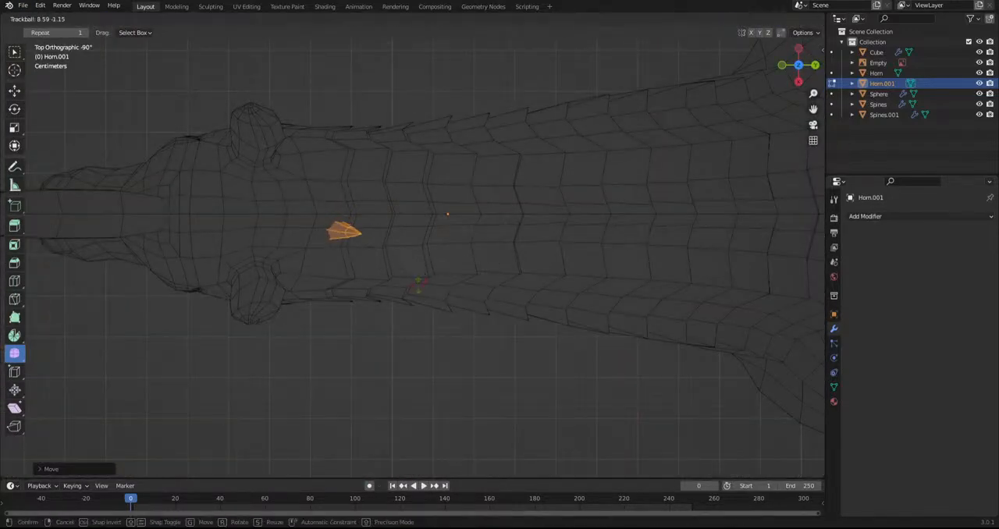
{"action": "left_click", "coordinate": [415, 296]}
Adjust the spike's rotation and position so it leans backward out of the neck crest
{"action": "middle_click_drag", "start_coordinate": [415, 296], "coordinate": [423, 172]}
{"action": "key", "text": "r"}
{"action": "left_click", "coordinate": [451, 265]}
{"action": "key", "text": "g"}
{"action": "left_click", "coordinate": [452, 267]}
Duplicate the spike backward along the crest onto the next four neck rings
{"action": "key", "text": "g"}
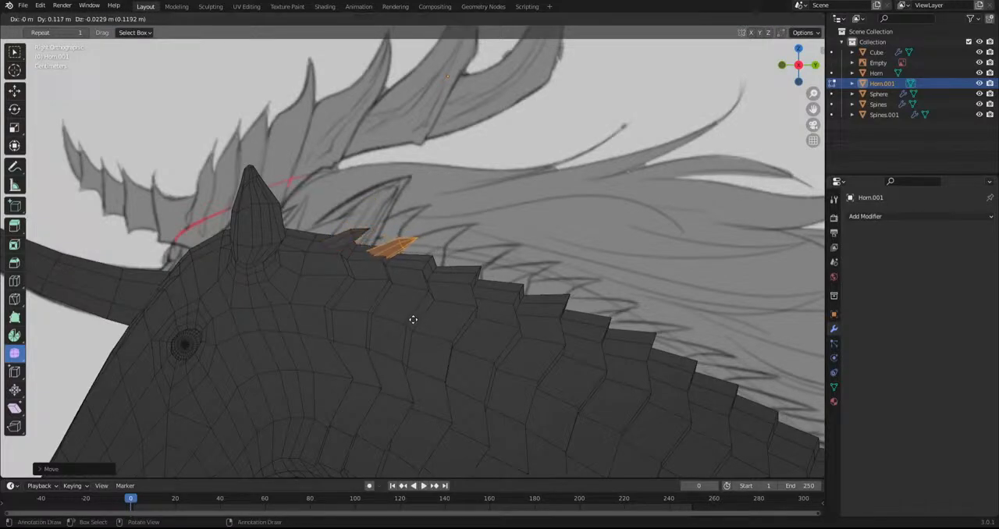
{"action": "left_click", "coordinate": [406, 320]}
{"action": "key", "text": "shift+d"}
{"action": "left_click", "coordinate": [455, 330]}
{"action": "key", "text": "shift+d"}
{"action": "left_click", "coordinate": [515, 345]}
{"action": "key", "text": "shift+d"}
{"action": "left_click", "coordinate": [563, 365]}
Continue duplicating the spike onto the remaining neck rings down to the base of the neck
{"action": "middle_click_drag", "start_coordinate": [600, 364], "coordinate": [439, 265], "text": "shift"}
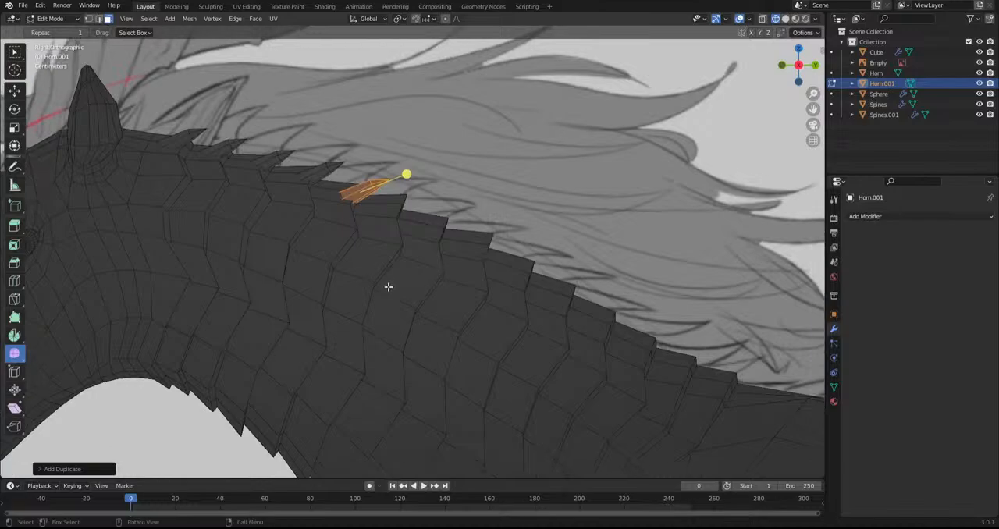
{"action": "key", "text": "shift+d"}
{"action": "left_click", "coordinate": [522, 347]}
{"action": "key", "text": "shift+d"}
{"action": "left_click", "coordinate": [564, 370]}
{"action": "key", "text": "shift+d"}
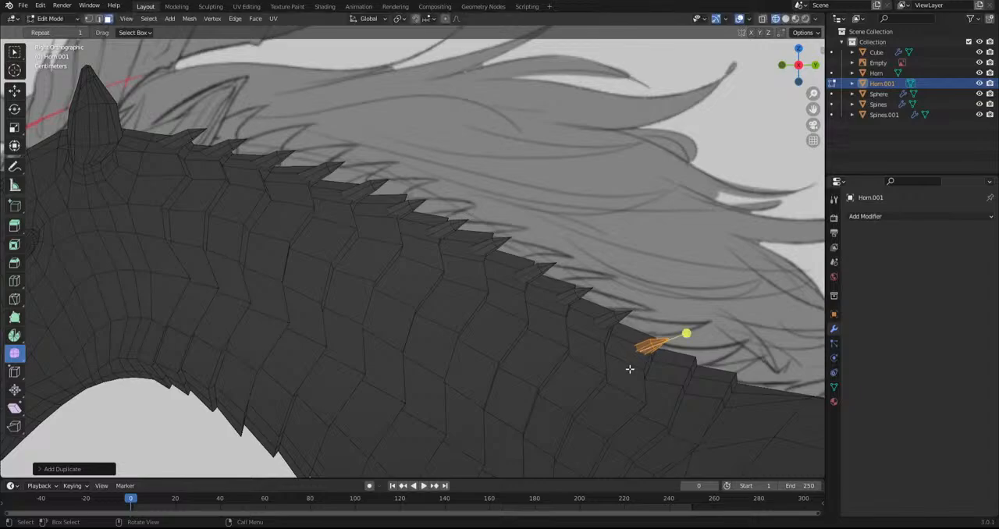
{"action": "left_click", "coordinate": [729, 391]}
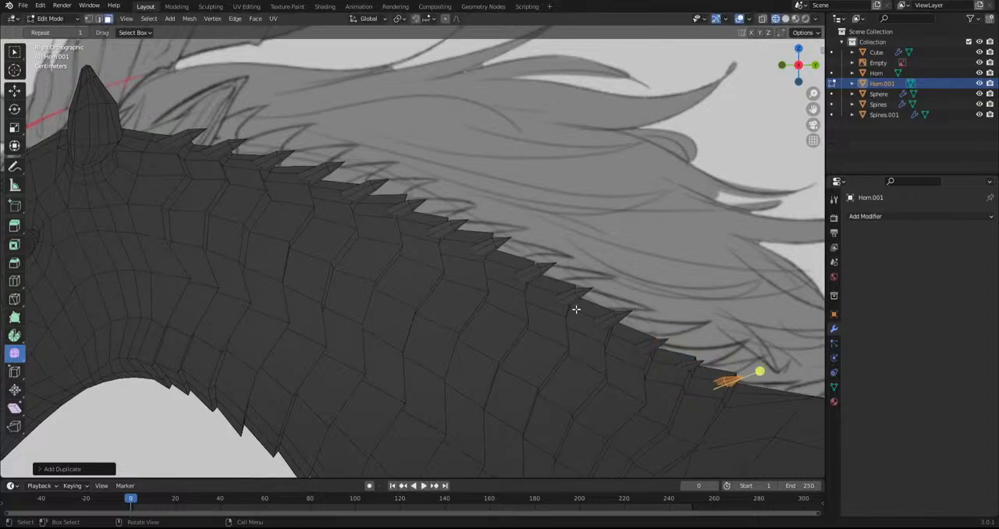
Duplicate the frontmost neck spike and position and rotate the copy just behind the ear
{"action": "scroll", "coordinate": [437, 250], "scroll_direction": "down", "scroll_amount": 4}
{"action": "middle_click_drag", "start_coordinate": [343, 204], "coordinate": [410, 330], "text": "alt"}
{"action": "scroll", "coordinate": [419, 317], "scroll_direction": "up", "scroll_amount": 2}
{"action": "scroll", "coordinate": [312, 218], "scroll_direction": "up", "scroll_amount": 3}
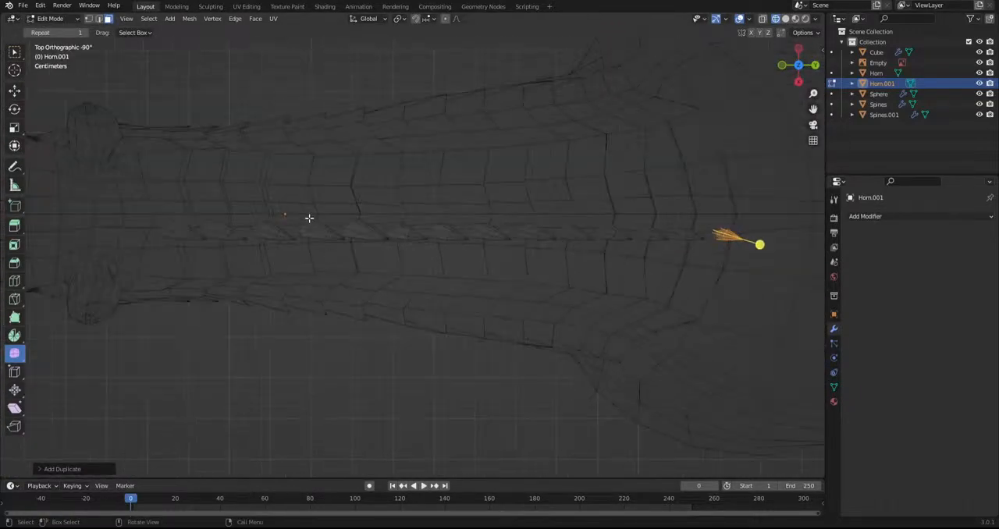
{"action": "middle_click_drag", "start_coordinate": [350, 252], "coordinate": [355, 117], "text": "alt"}
{"action": "key", "text": "l"}
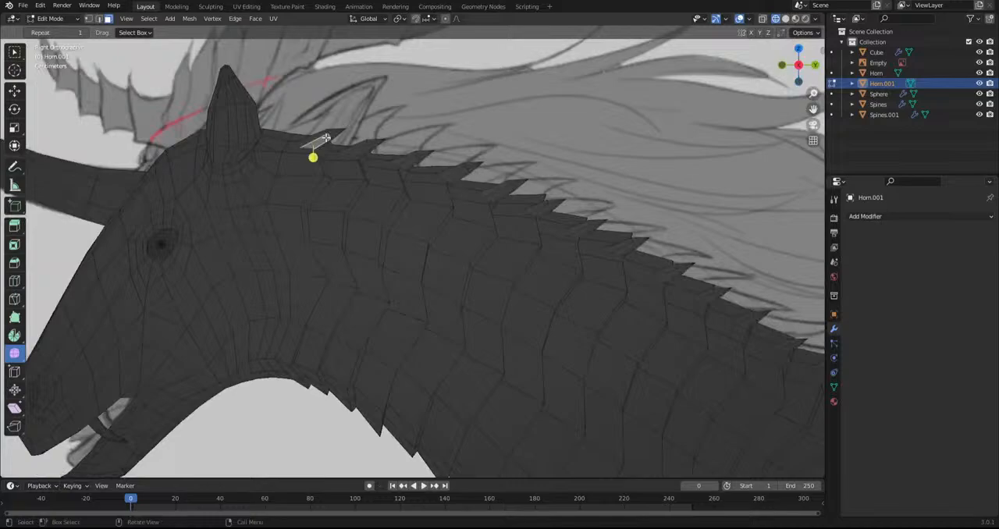
{"action": "key", "text": "g"}
{"action": "left_click", "coordinate": [419, 227]}
{"action": "key", "text": "r"}
{"action": "left_click", "coordinate": [403, 176]}
{"action": "key", "text": "g"}
{"action": "left_click", "coordinate": [399, 174]}
From above, scale the spike behind the ear and align its position with the row
{"action": "middle_click_drag", "start_coordinate": [323, 181], "coordinate": [311, 354], "text": "alt"}
{"action": "key", "text": "g"}
{"action": "left_click", "coordinate": [297, 355]}
{"action": "key", "text": "s"}
{"action": "left_click", "coordinate": [347, 348]}
{"action": "key", "text": "g"}
{"action": "left_click", "coordinate": [341, 340]}
Switch to Sculpt Mode and shape the row of neck spikes with the Grab brush
{"action": "left_click", "coordinate": [42, 19]}
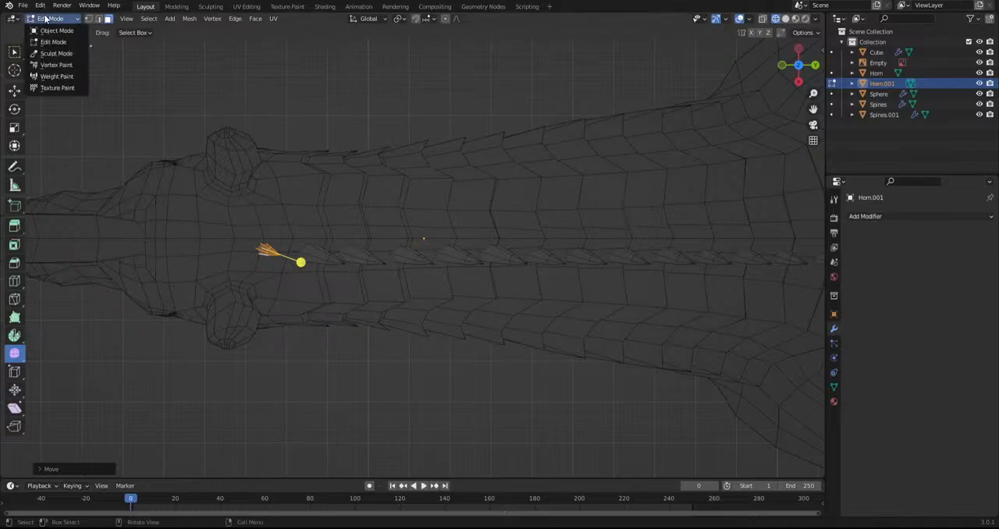
{"action": "left_click", "coordinate": [51, 52]}
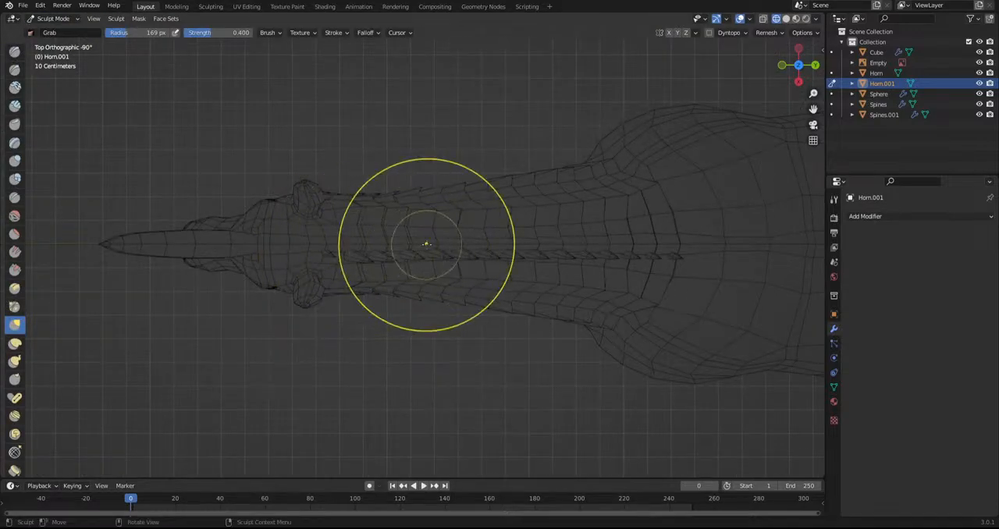
{"action": "mouse_move", "coordinate": [423, 231]}
{"action": "middle_mouse_down"}
{"action": "mouse_move", "coordinate": [413, 217]}
{"action": "mouse_move", "coordinate": [437, 244]}
{"action": "mouse_move", "coordinate": [442, 230]}
{"action": "middle_mouse_up"}
{"action": "mouse_move", "coordinate": [434, 215]}
{"action": "left_mouse_down"}
{"action": "mouse_move", "coordinate": [422, 208]}
{"action": "mouse_move", "coordinate": [514, 227]}
{"action": "mouse_move", "coordinate": [568, 268]}
{"action": "left_mouse_up"}
{"action": "middle_click_drag", "start_coordinate": [657, 321], "coordinate": [414, 236], "text": "shift"}
{"action": "scroll", "coordinate": [415, 237], "scroll_direction": "up", "scroll_amount": 3}
{"action": "mouse_move", "coordinate": [446, 228]}
{"action": "left_mouse_down"}
{"action": "mouse_move", "coordinate": [450, 221]}
{"action": "mouse_move", "coordinate": [440, 229]}
{"action": "left_mouse_up"}
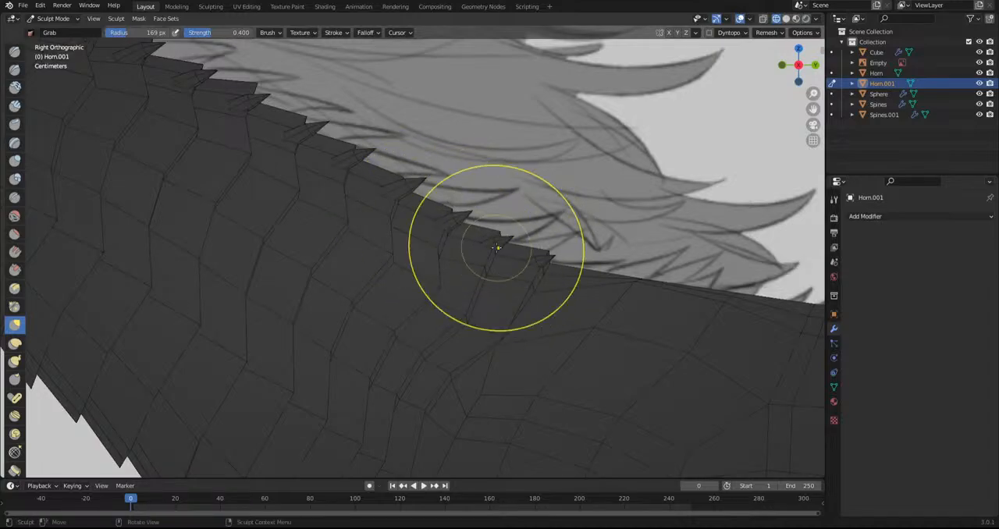
From the side, use the Grab brush to fit the individual spikes to the crest up to the ear
{"action": "scroll", "coordinate": [452, 241], "scroll_direction": "up", "scroll_amount": 2}
{"action": "mouse_move", "coordinate": [360, 193]}
{"action": "middle_mouse_down", "text": "shift"}
{"action": "mouse_move", "coordinate": [382, 225]}
{"action": "mouse_move", "coordinate": [361, 223]}
{"action": "middle_mouse_up", "text": "shift"}
{"action": "middle_click_drag", "start_coordinate": [324, 265], "coordinate": [448, 334], "text": "shift"}
{"action": "scroll", "coordinate": [314, 275], "scroll_direction": "up", "scroll_amount": 1}
{"action": "mouse_move", "coordinate": [285, 263]}
{"action": "middle_mouse_down", "text": "shift"}
{"action": "mouse_move", "coordinate": [440, 290]}
{"action": "mouse_move", "coordinate": [432, 317]}
{"action": "mouse_move", "coordinate": [501, 353]}
{"action": "middle_mouse_up", "text": "shift"}
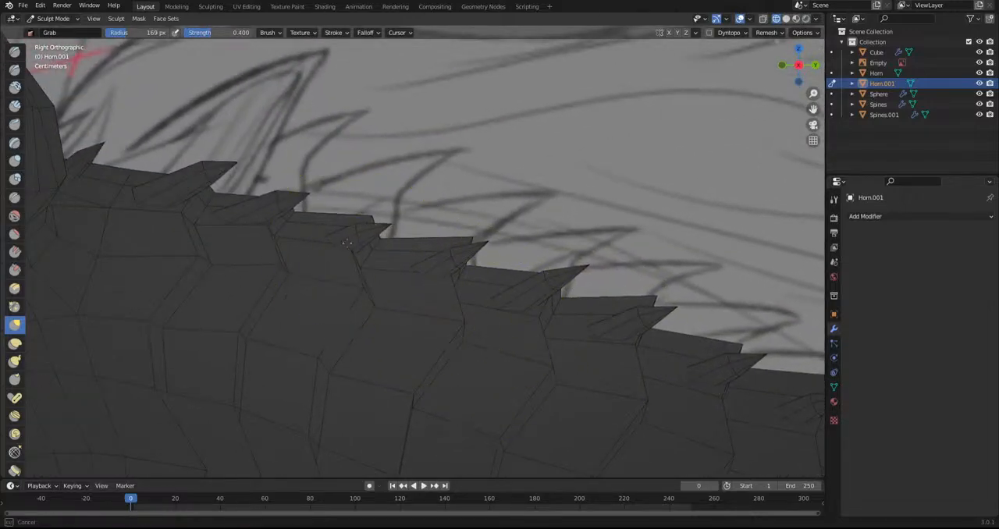
{"action": "middle_click_drag", "start_coordinate": [310, 263], "coordinate": [447, 348], "text": "shift"}
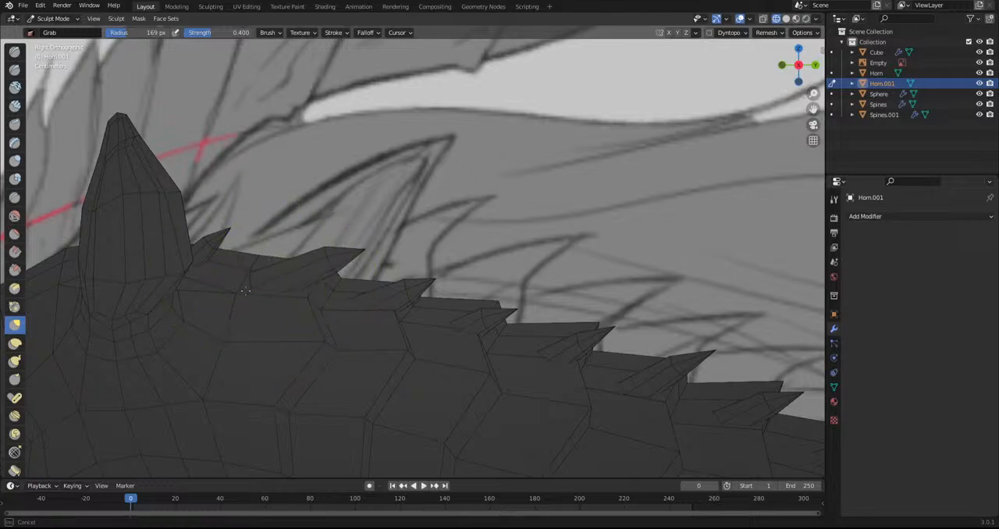
{"action": "middle_click_drag", "start_coordinate": [258, 298], "coordinate": [394, 277], "text": "shift"}
{"action": "scroll", "coordinate": [394, 254], "scroll_direction": "up", "scroll_amount": 2}
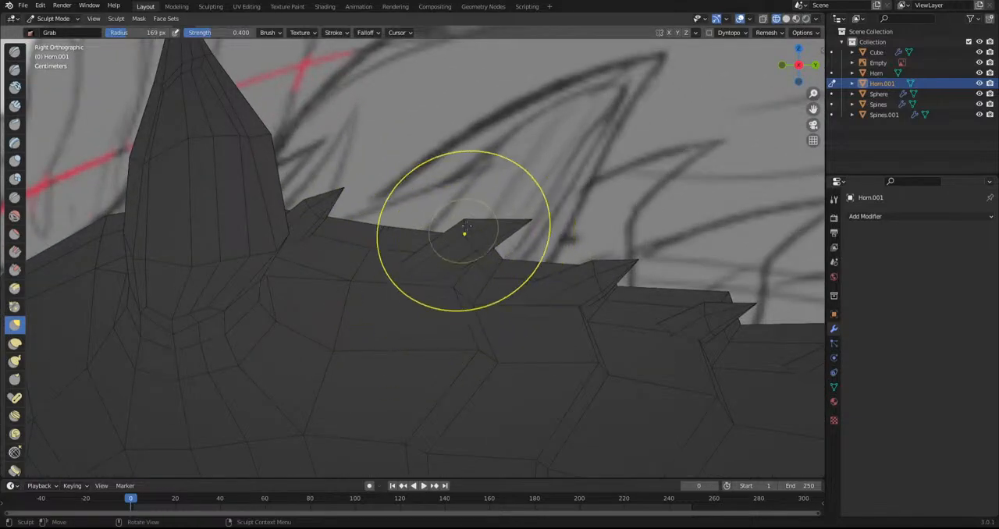
Return to Object Mode and add a Mirror modifier to the spikes with Cube as the mirror object
{"action": "scroll", "coordinate": [367, 245], "scroll_direction": "down", "scroll_amount": 2}
{"action": "scroll", "coordinate": [375, 262], "scroll_direction": "down", "scroll_amount": 9}
{"action": "middle_click_drag", "start_coordinate": [374, 261], "coordinate": [208, 204], "text": "shift"}
{"action": "left_click", "coordinate": [27, 19]}
{"action": "left_click", "coordinate": [47, 29]}
{"action": "key", "text": "KP_7"}
{"action": "left_click", "coordinate": [884, 220]}
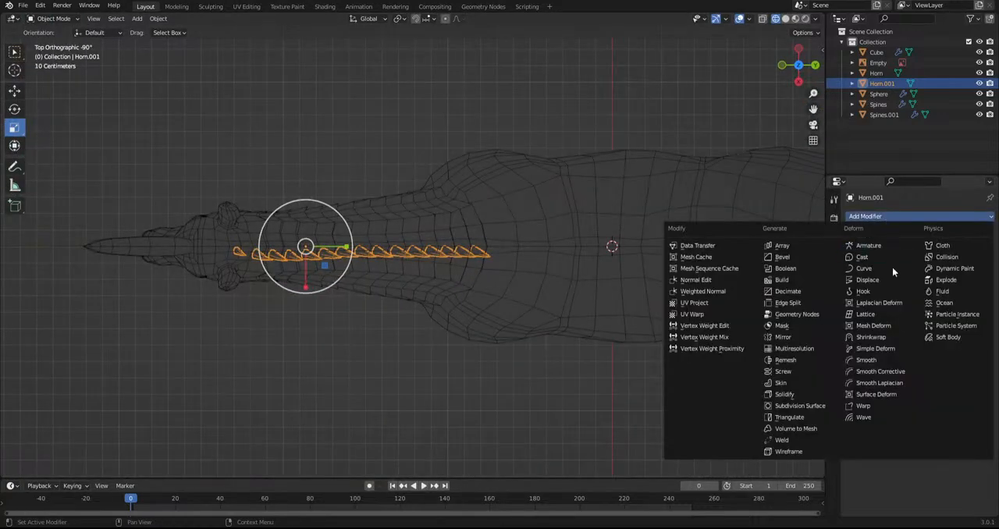
{"action": "left_click", "coordinate": [795, 339]}
{"action": "left_click", "coordinate": [974, 287]}
{"action": "left_click", "coordinate": [453, 278]}
Move the mirrored spike rows from above to adjust their placement along the neck crest
{"action": "scroll", "coordinate": [303, 338], "scroll_direction": "up", "scroll_amount": 6}
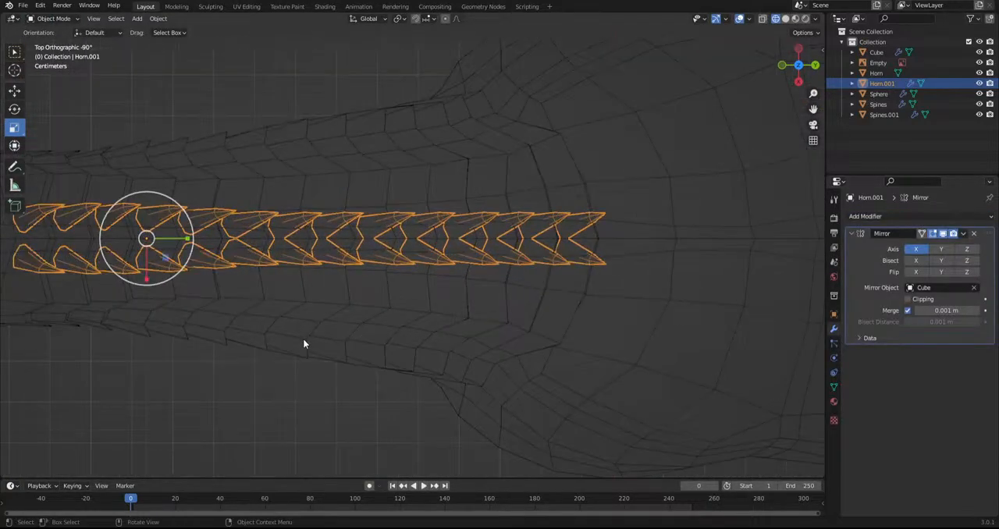
{"action": "key", "text": "g"}
{"action": "left_click", "coordinate": [331, 330]}
Examine the mirrored neck spikes in solid shading with the overlays hidden
{"action": "key", "text": "KP_3"}
{"action": "left_click", "coordinate": [492, 195]}
{"action": "left_click", "coordinate": [785, 19]}
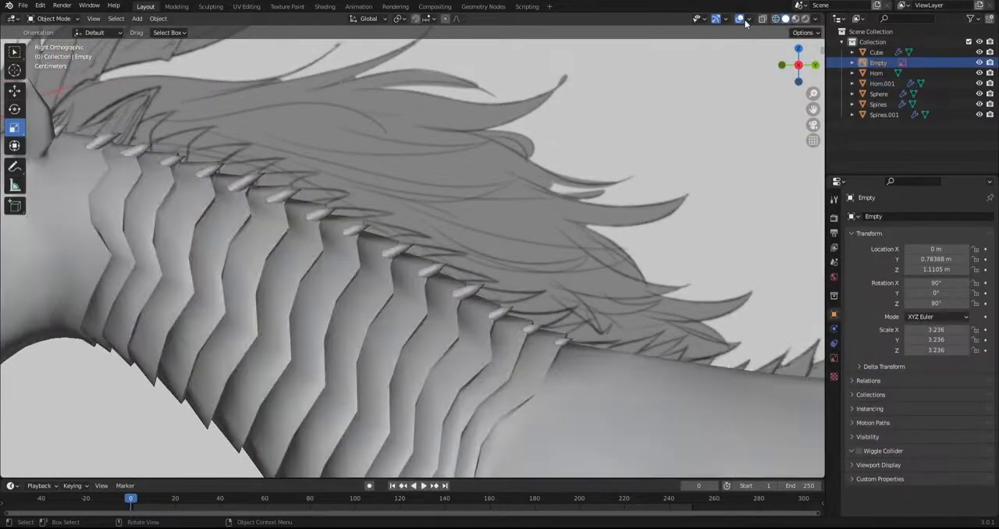
{"action": "left_click", "coordinate": [739, 19]}
{"action": "scroll", "coordinate": [499, 211], "scroll_direction": "down", "scroll_amount": 5}
{"action": "middle_click_drag", "start_coordinate": [495, 218], "coordinate": [459, 241]}
{"action": "scroll", "coordinate": [459, 241], "scroll_direction": "up", "scroll_amount": 4}
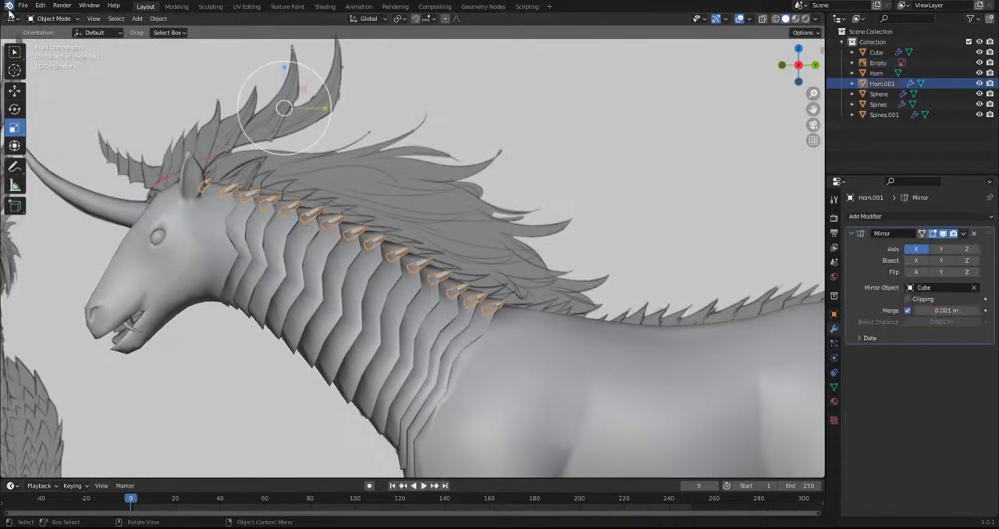
Enter Edit Mode on the spikes, select one complete neck spike and duplicate it to the tail base
{"action": "left_click", "coordinate": [49, 18]}
{"action": "left_click", "coordinate": [48, 40]}
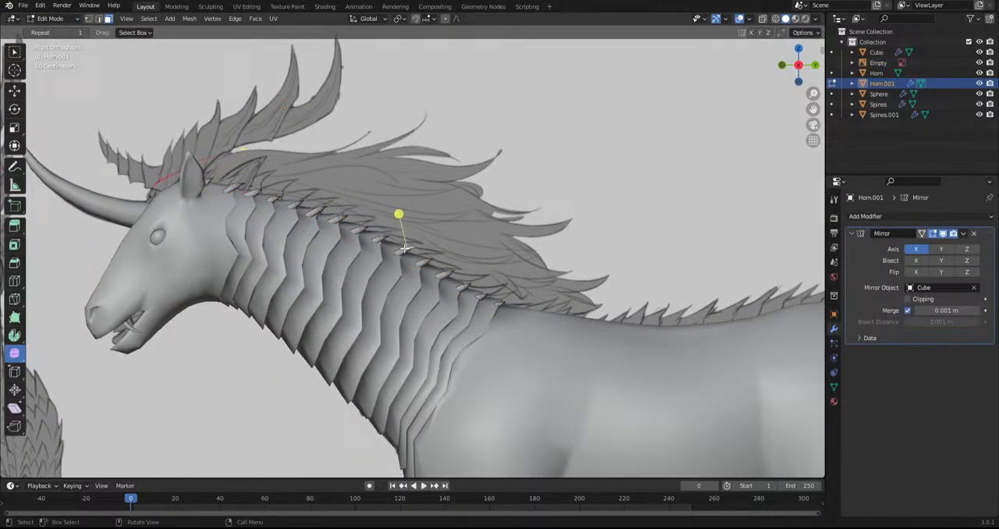
{"action": "key", "text": "l"}
{"action": "scroll", "coordinate": [404, 248], "scroll_direction": "down", "scroll_amount": 3}
{"action": "middle_click_drag", "start_coordinate": [519, 357], "coordinate": [270, 296], "text": "shift"}
{"action": "key", "text": "shift+d"}
{"action": "left_click", "coordinate": [608, 341]}
Rotate the tail spike more upright and seat it on the rear edge of the first tail ring
{"action": "middle_click_drag", "start_coordinate": [608, 332], "coordinate": [536, 342], "text": "shift"}
{"action": "scroll", "coordinate": [536, 312], "scroll_direction": "up", "scroll_amount": 8}
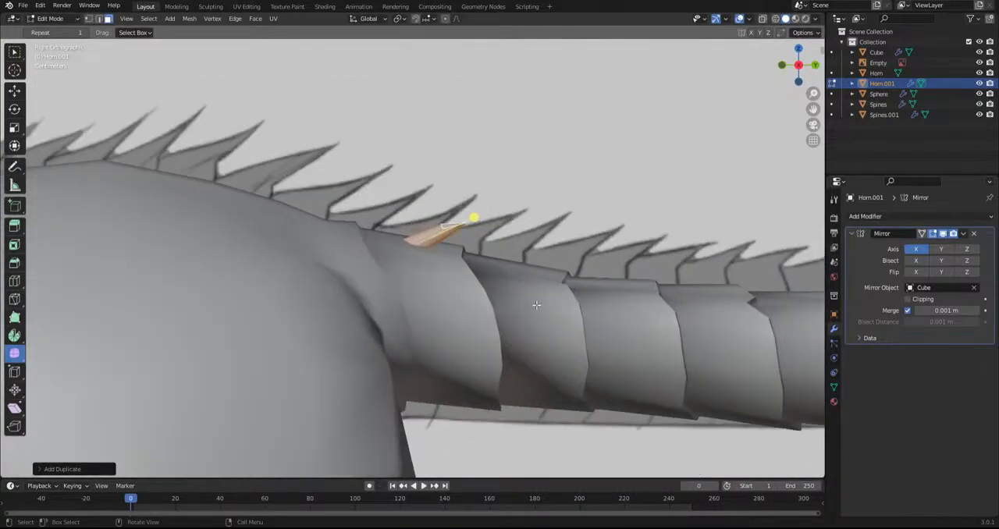
{"action": "key", "text": "r"}
{"action": "left_click", "coordinate": [578, 273]}
{"action": "key", "text": "g"}
{"action": "left_click", "coordinate": [593, 280]}
Duplicate the spike onto the second tail ring and tilt and position it to follow the surface
{"action": "key", "text": "shift+d"}
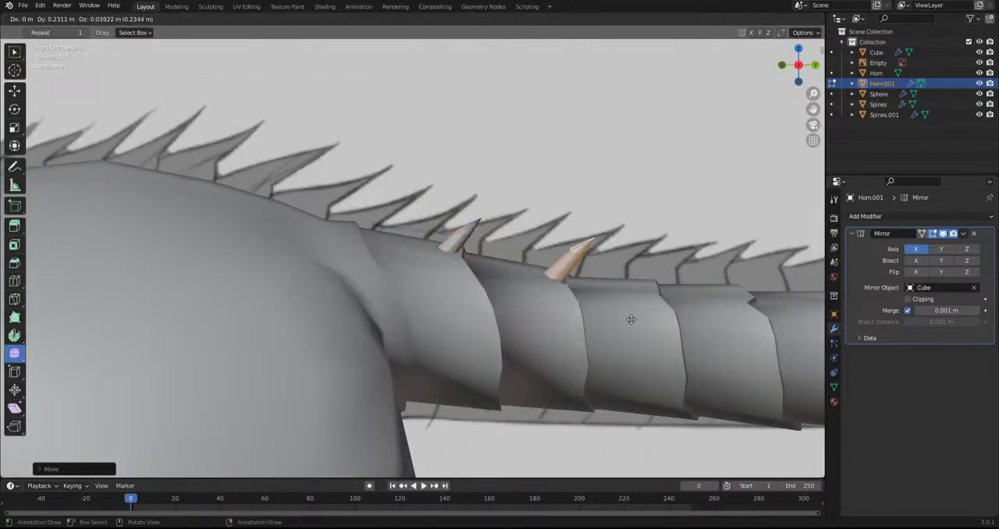
{"action": "left_click", "coordinate": [614, 326]}
{"action": "key", "text": "r"}
{"action": "left_click", "coordinate": [610, 362]}
{"action": "key", "text": "g"}
{"action": "left_click", "coordinate": [618, 361]}
{"action": "key", "text": "r"}
{"action": "left_click", "coordinate": [632, 364]}
Duplicate the spike onto the next upper rings near the tail base and tilt it back to follow the surface
{"action": "middle_click_drag", "start_coordinate": [618, 364], "coordinate": [398, 343], "text": "shift"}
{"action": "key", "text": "shift+d"}
{"action": "left_click", "coordinate": [515, 352]}
{"action": "key", "text": "r"}
{"action": "left_click", "coordinate": [584, 345]}
{"action": "key", "text": "shift+d"}
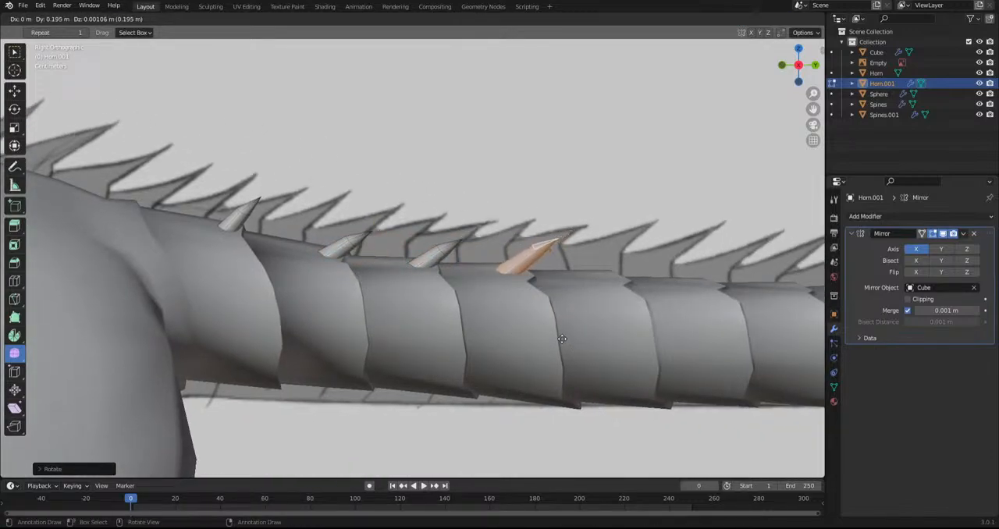
{"action": "left_click", "coordinate": [660, 348]}
Duplicate the spike onto three more rings along the tail's upper side, seating each at the ring's rear edge
{"action": "middle_click_drag", "start_coordinate": [684, 351], "coordinate": [369, 356], "text": "shift"}
{"action": "key", "text": "shift+d"}
{"action": "left_click", "coordinate": [425, 365]}
{"action": "key", "text": "shift+d"}
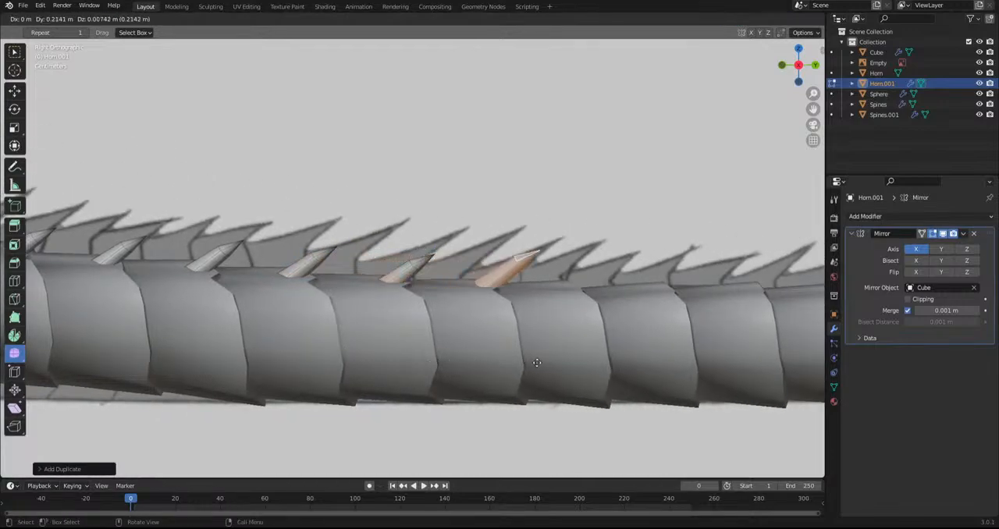
{"action": "left_click", "coordinate": [513, 367]}
{"action": "key", "text": "shift+d"}
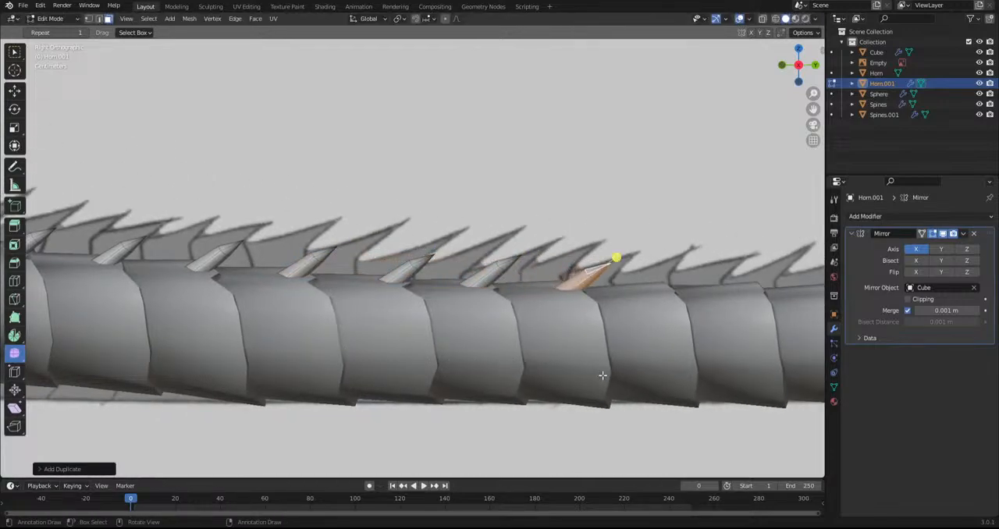
{"action": "left_click", "coordinate": [603, 367]}
Continue the upper spike row with three further duplicates, one on each following tail ring
{"action": "middle_click_drag", "start_coordinate": [602, 367], "coordinate": [346, 367], "text": "shift"}
{"action": "key", "text": "shift+d"}
{"action": "left_click", "coordinate": [429, 364]}
{"action": "key", "text": "shift+d"}
{"action": "left_click", "coordinate": [525, 371]}
{"action": "key", "text": "shift+d"}
{"action": "left_click", "coordinate": [618, 369]}
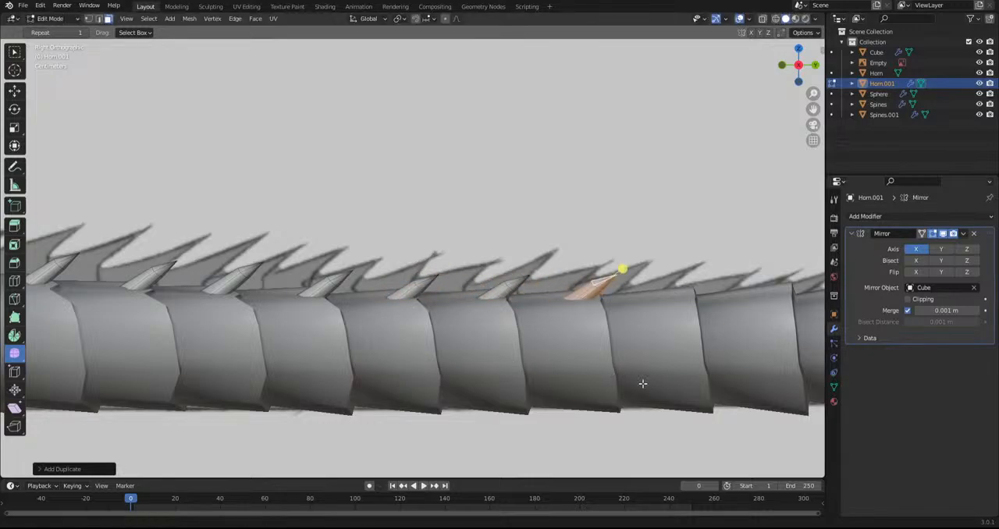
Extend the upper row onto the mid-tail rings, rotating the spike slightly more upright and seating it at the ring edge
{"action": "middle_click_drag", "start_coordinate": [654, 381], "coordinate": [388, 390], "text": "shift"}
{"action": "key", "text": "shift+d"}
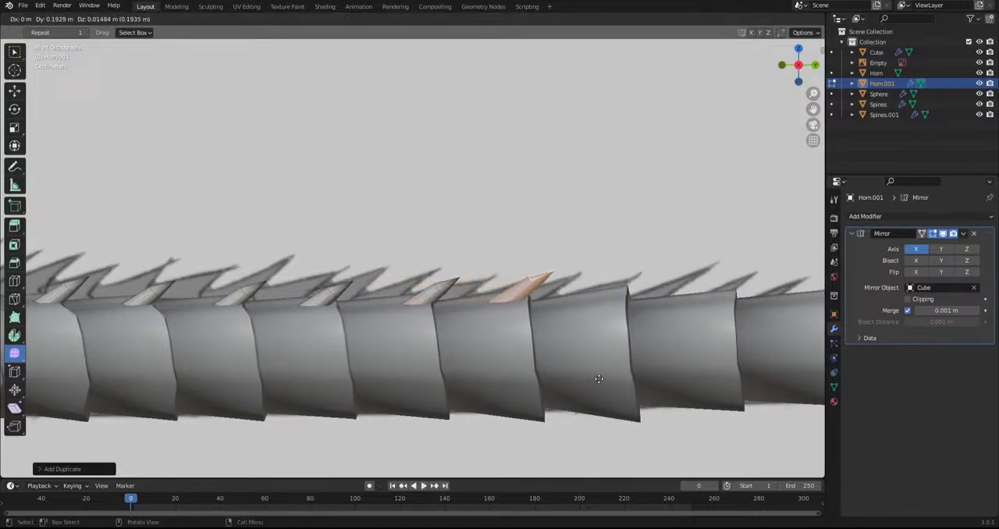
{"action": "left_click", "coordinate": [598, 379]}
{"action": "key", "text": "r"}
{"action": "left_click", "coordinate": [610, 379]}
{"action": "key", "text": "g"}
{"action": "left_click", "coordinate": [693, 384]}
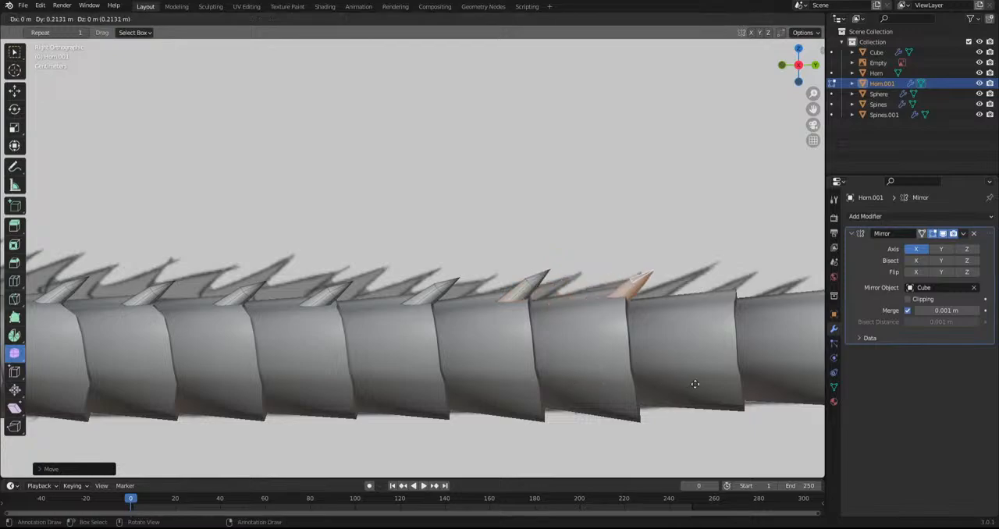
Duplicate the spike onto the following mid-tail rings where the tail begins to taper, adjusting its tilt
{"action": "middle_click_drag", "start_coordinate": [688, 383], "coordinate": [430, 408], "text": "shift"}
{"action": "key", "text": "shift+d"}
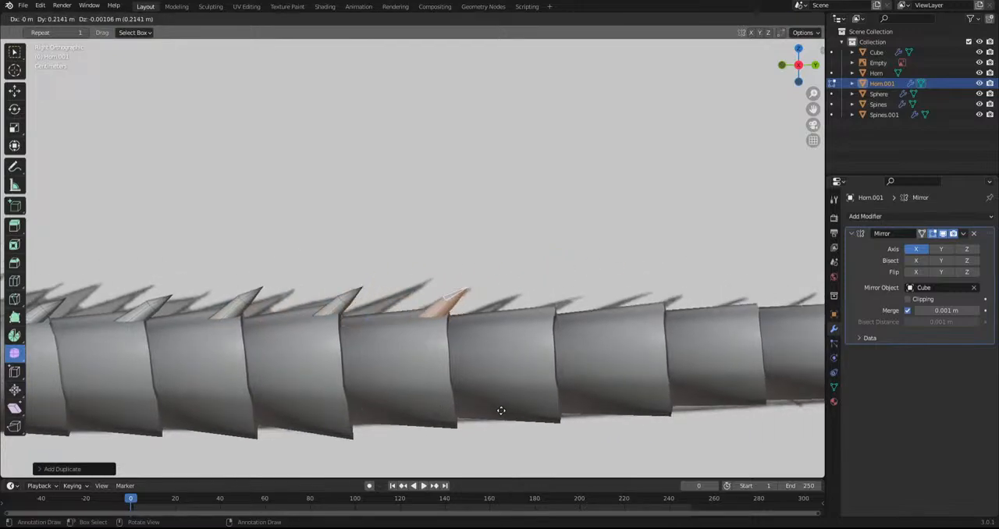
{"action": "left_click", "coordinate": [601, 416]}
{"action": "key", "text": "shift+d"}
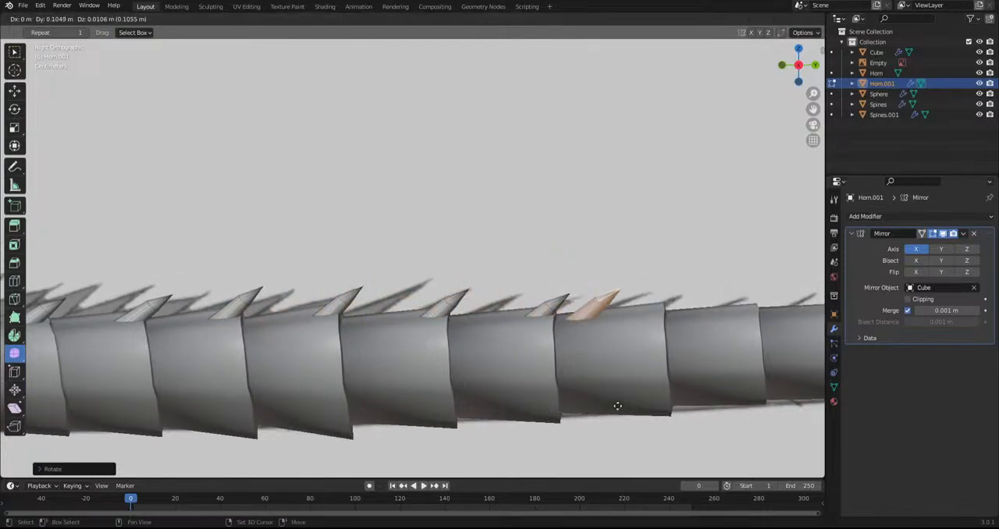
{"action": "left_click", "coordinate": [694, 390]}
Place two more spike duplicates on the next tapering tail rings
{"action": "middle_click_drag", "start_coordinate": [694, 390], "coordinate": [448, 398], "text": "shift"}
{"action": "key", "text": "shift+d"}
{"action": "left_click", "coordinate": [559, 390]}
{"action": "key", "text": "shift+d"}
{"action": "left_click", "coordinate": [653, 389]}
Duplicate the spike onto the next tail ring and rotate it to suit the narrower surface
{"action": "middle_click_drag", "start_coordinate": [654, 391], "coordinate": [435, 401], "text": "shift"}
{"action": "key", "text": "shift+d"}
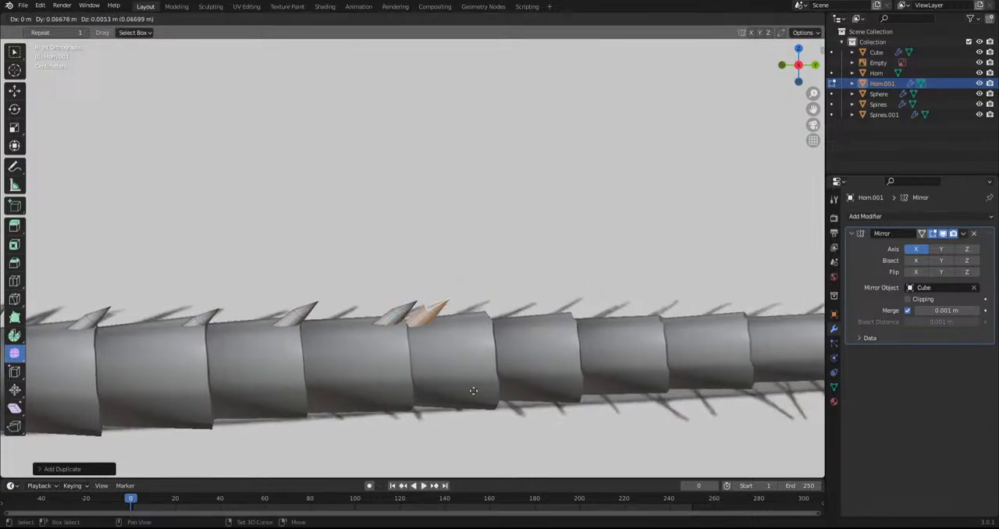
{"action": "left_click", "coordinate": [514, 397]}
{"action": "middle_click_drag", "start_coordinate": [512, 397], "coordinate": [498, 412], "text": "alt"}
{"action": "key", "text": "r"}
{"action": "left_click", "coordinate": [571, 368]}
In top view, rotate the newest spike to point more directly along the tail and move it towards the centreline
{"action": "scroll", "coordinate": [573, 357], "scroll_direction": "up", "scroll_amount": 2}
{"action": "middle_click_drag", "start_coordinate": [731, 329], "coordinate": [710, 358], "text": "shift"}
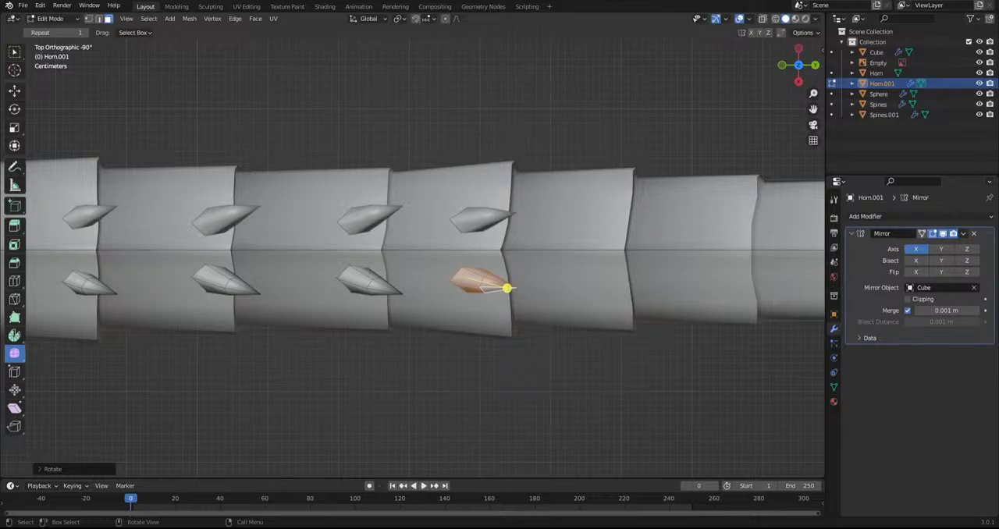
{"action": "scroll", "coordinate": [543, 350], "scroll_direction": "down", "scroll_amount": 2}
{"action": "middle_click_drag", "start_coordinate": [513, 476], "coordinate": [395, 459], "text": "shift"}
{"action": "scroll", "coordinate": [413, 433], "scroll_direction": "up", "scroll_amount": 2}
{"action": "key", "text": "r"}
{"action": "left_click", "coordinate": [447, 391]}
{"action": "key", "text": "g"}
{"action": "left_click", "coordinate": [448, 385]}
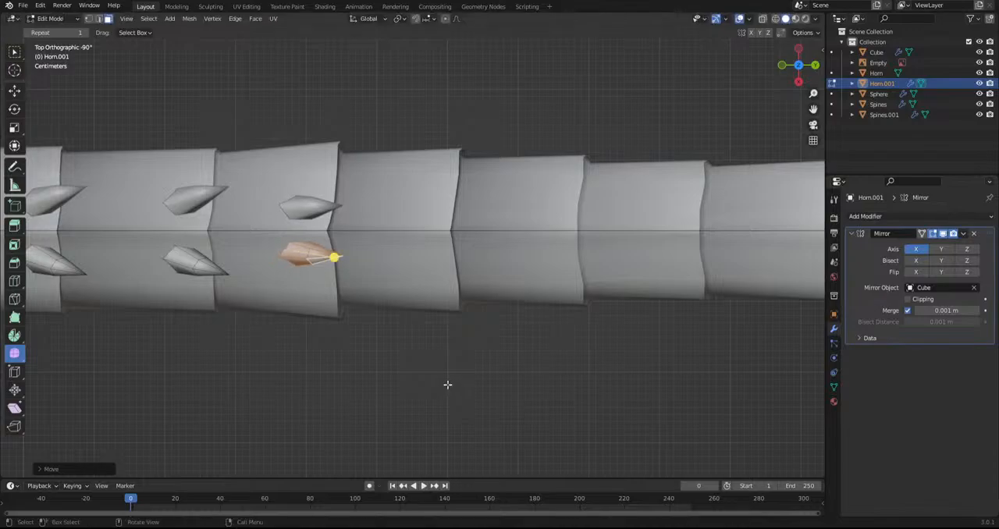
From above, duplicate the realigned spike onto the next three tail rings close to the centreline
{"action": "key", "text": "shift+d"}
{"action": "left_click", "coordinate": [597, 373]}
{"action": "key", "text": "shift+d"}
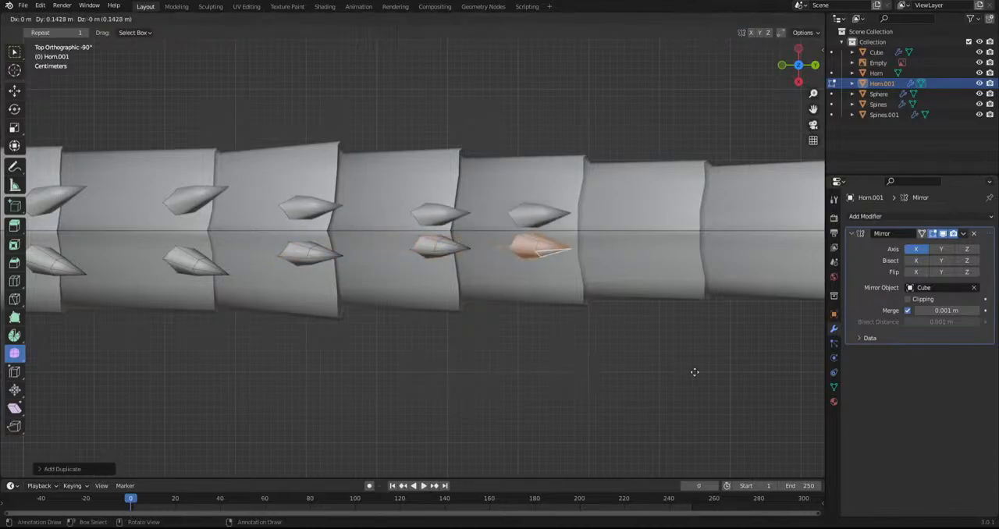
{"action": "left_click", "coordinate": [718, 252]}
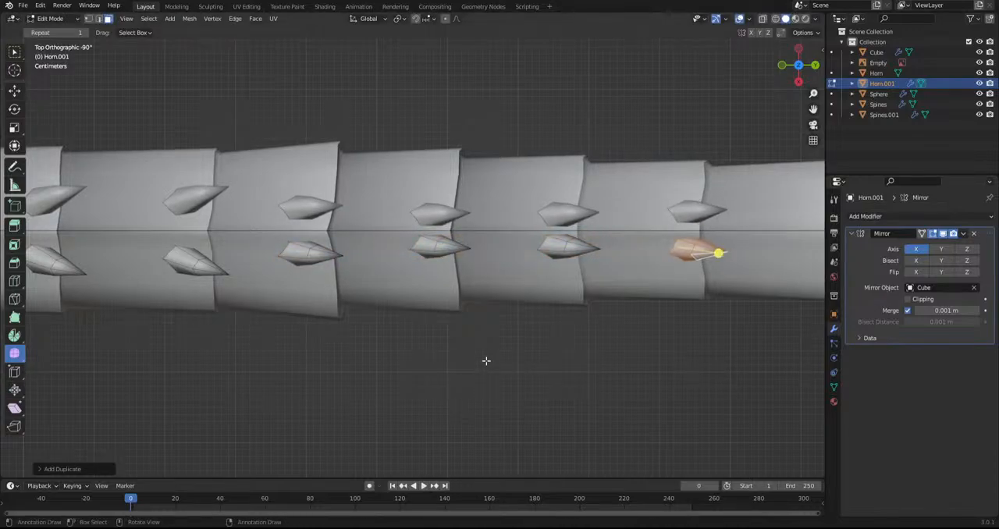
In side view, rotate the spike, duplicate it onto the following ring, and scale and reposition the copy
{"action": "key", "text": "KP_3"}
{"action": "middle_click_drag", "start_coordinate": [599, 375], "coordinate": [338, 330], "text": "shift"}
{"action": "key", "text": "r"}
{"action": "left_click", "coordinate": [581, 374]}
{"action": "key", "text": "shift+d"}
{"action": "left_click", "coordinate": [695, 374]}
{"action": "key", "text": "s"}
{"action": "left_click", "coordinate": [597, 376]}
{"action": "key", "text": "g"}
{"action": "left_click", "coordinate": [577, 268]}
Stretch the selected spike along Z with the Scale tool and rotate it to match the reference spikes
{"action": "middle_click_drag", "start_coordinate": [578, 268], "coordinate": [294, 250], "text": "shift"}
{"action": "key", "text": "r"}
{"action": "left_click", "coordinate": [498, 220]}
{"action": "left_click", "coordinate": [14, 128]}
{"action": "left_click_drag", "start_coordinate": [259, 247], "coordinate": [260, 216]}
{"action": "key", "text": "r"}
{"action": "left_click", "coordinate": [410, 363]}
Duplicate the stretched spike four times along the upper edges of the last narrow tail rings
{"action": "key", "text": "shift+d"}
{"action": "left_click", "coordinate": [403, 365]}
{"action": "key", "text": "shift+d"}
{"action": "left_click", "coordinate": [517, 362]}
{"action": "key", "text": "shift+d"}
{"action": "left_click", "coordinate": [559, 359]}
{"action": "key", "text": "shift+d"}
{"action": "left_click", "coordinate": [615, 354]}
Duplicate the spike onto the final tail cone, rotate it flatter and seat its base on the surface
{"action": "key", "text": "shift+d"}
{"action": "left_click", "coordinate": [664, 356]}
{"action": "key", "text": "r"}
{"action": "left_click", "coordinate": [709, 358]}
{"action": "key", "text": "g"}
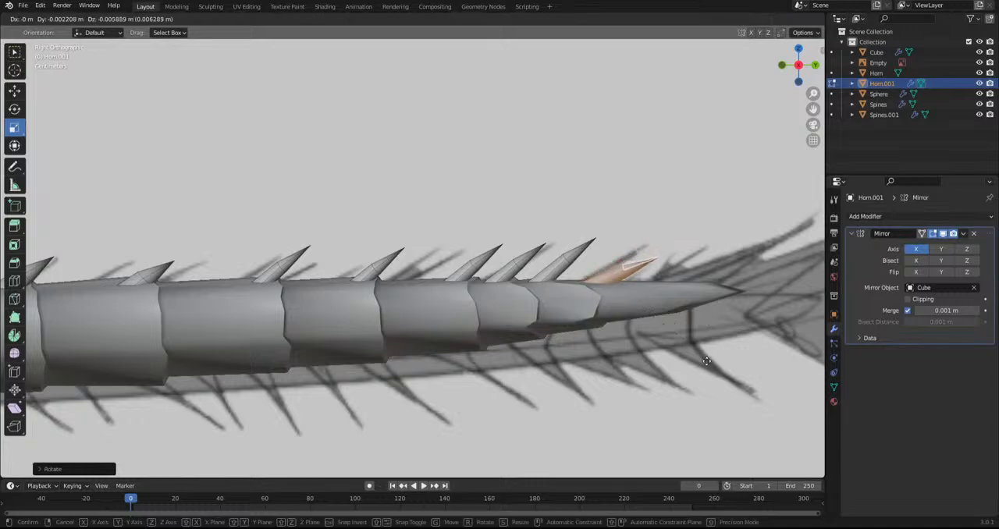
{"action": "left_click", "coordinate": [702, 363]}
Duplicate the flattened spike closer to the tail tip and rotate it to fit the taper
{"action": "middle_click_drag", "start_coordinate": [619, 375], "coordinate": [471, 376], "text": "shift"}
{"action": "key", "text": "shift+d"}
{"action": "left_click", "coordinate": [585, 373]}
{"action": "key", "text": "r"}
{"action": "left_click", "coordinate": [606, 371]}
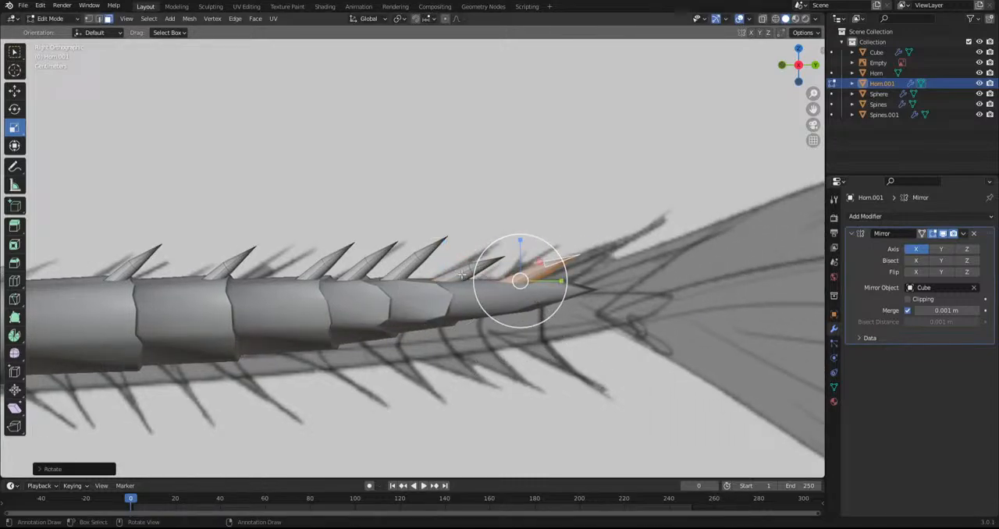
Place a spike copy under the tail tip, rotate it to point backwards and down, and seat it on the underside
{"action": "key", "text": "g"}
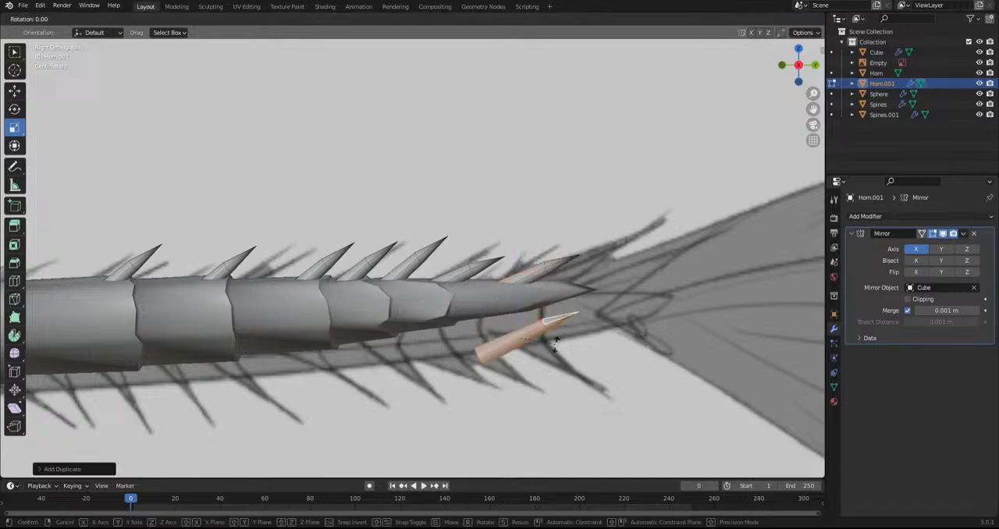
{"action": "left_click", "coordinate": [555, 334]}
{"action": "key", "text": "r"}
{"action": "key", "text": "r"}
{"action": "left_click", "coordinate": [618, 391]}
{"action": "key", "text": "g"}
{"action": "left_click", "coordinate": [596, 362]}
{"action": "key", "text": "r"}
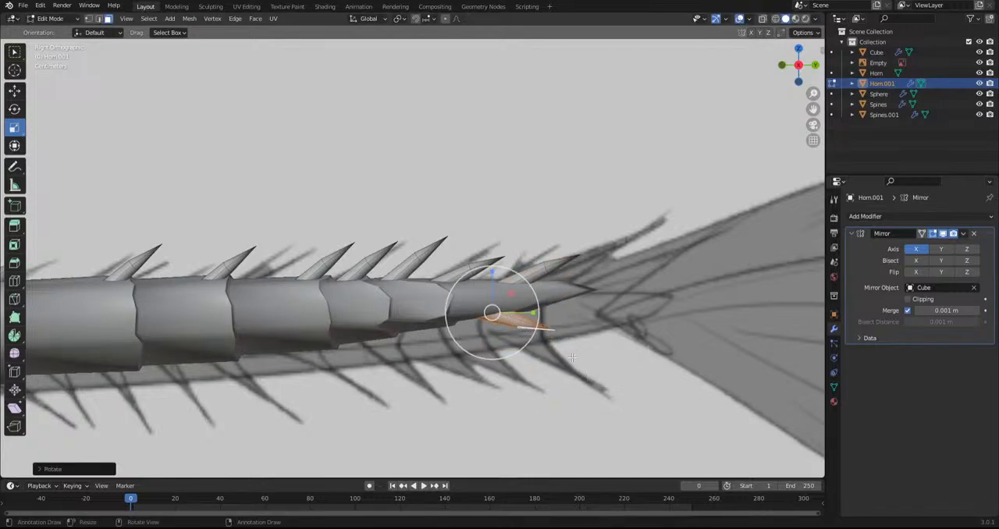
Duplicate the underside spike forward, scale it down, and position and rotate it against the tail cone
{"action": "key", "text": "shift+d"}
{"action": "key", "text": "s"}
{"action": "left_click", "coordinate": [495, 338]}
{"action": "key", "text": "g"}
{"action": "left_click", "coordinate": [494, 347]}
{"action": "key", "text": "r"}
{"action": "left_click", "coordinate": [493, 362]}
Add three more small spike duplicates forward along the underside of the tail's end
{"action": "key", "text": "shift+d"}
{"action": "left_click", "coordinate": [520, 341]}
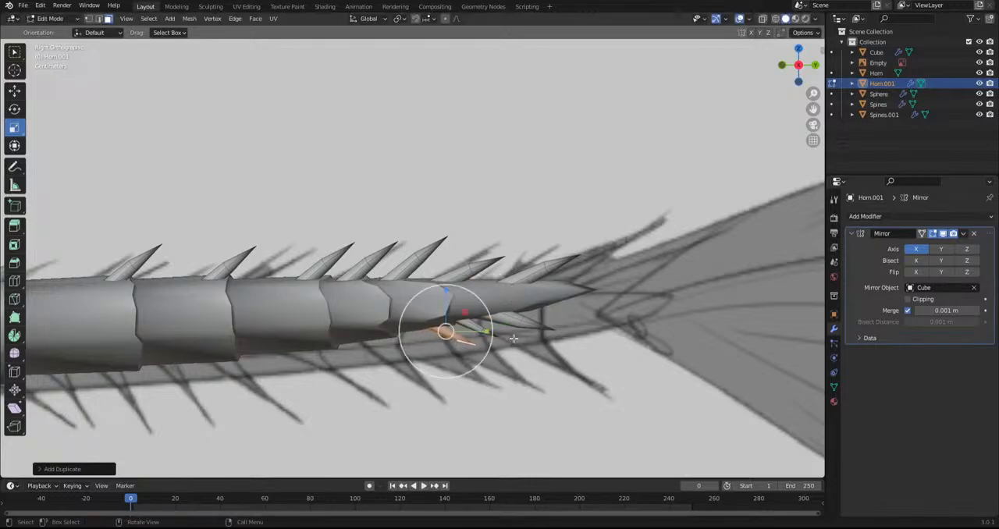
{"action": "key", "text": "shift+d"}
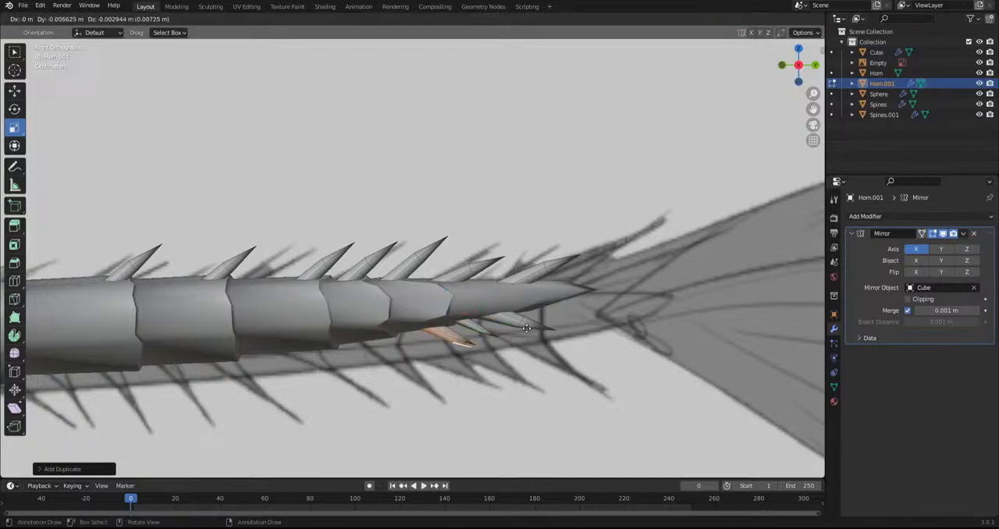
{"action": "left_click", "coordinate": [490, 330]}
{"action": "key", "text": "shift+d"}
{"action": "left_click", "coordinate": [462, 336]}
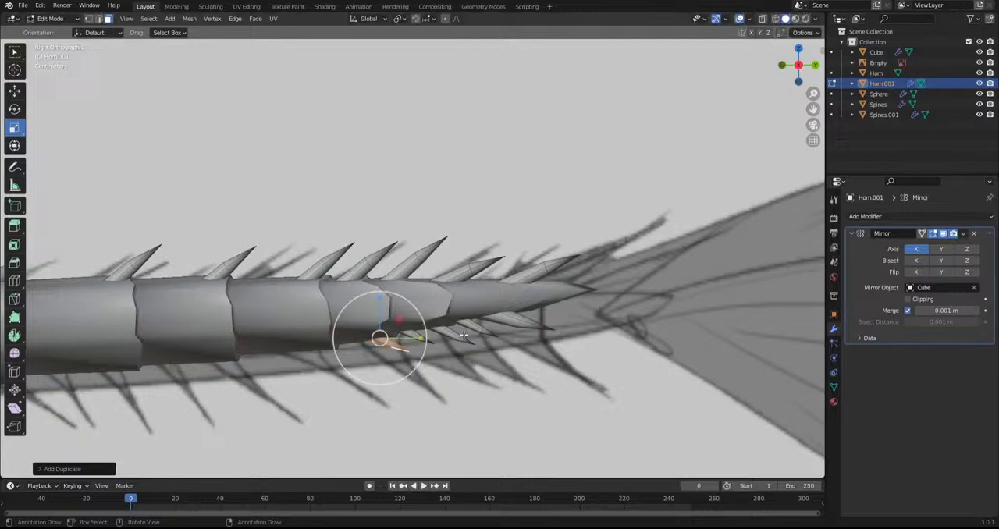
Rotate the foremost underside spike steeply downward, enlarge it and seat its base on the ring's lower edge
{"action": "key", "text": "r"}
{"action": "left_click", "coordinate": [460, 373]}
{"action": "key", "text": "g"}
{"action": "left_click", "coordinate": [470, 382]}
{"action": "key", "text": "s"}
{"action": "left_click", "coordinate": [487, 383]}
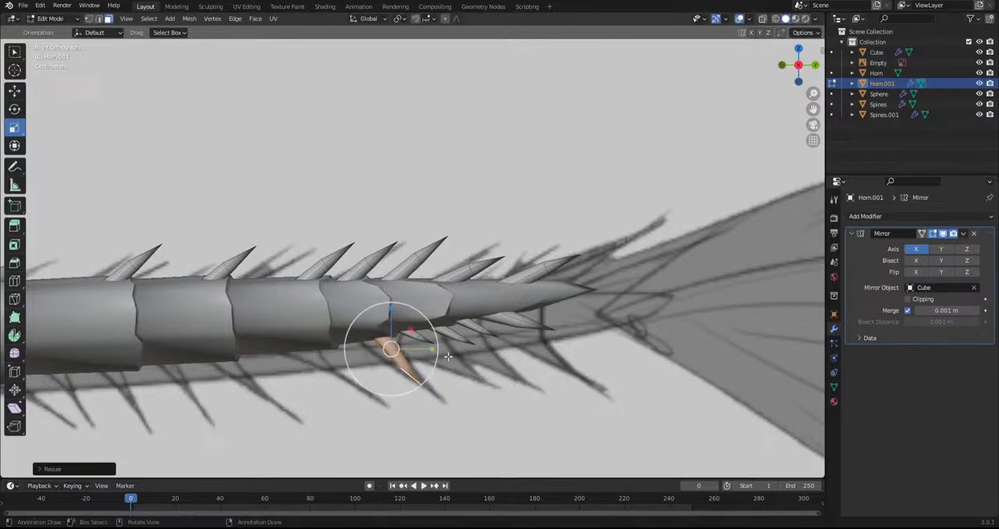
{"action": "key", "text": "g"}
{"action": "left_click", "coordinate": [449, 346]}
Copy the enlarged underside spike forward onto the next rings, rotating it shallower to match the reference
{"action": "key", "text": "g"}
{"action": "key", "text": "r"}
{"action": "left_click", "coordinate": [453, 334]}
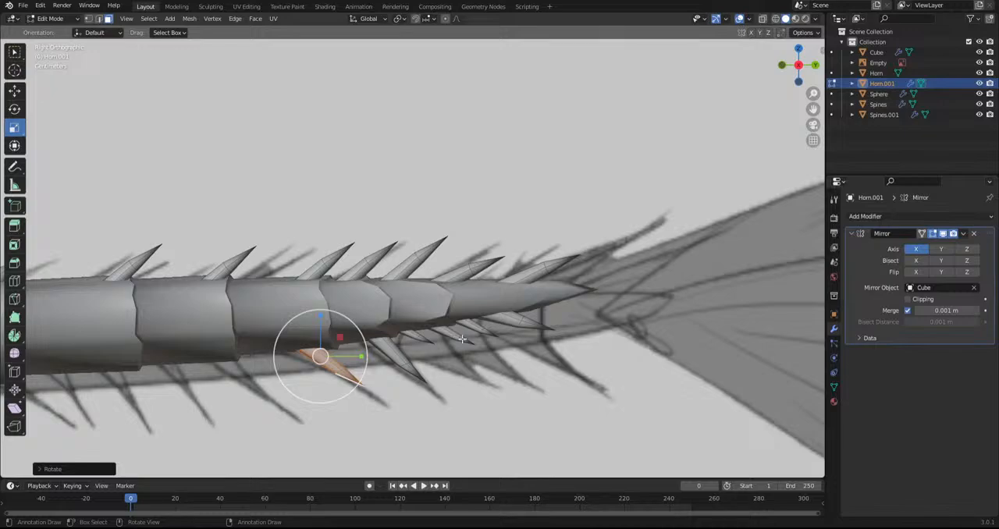
{"action": "key", "text": "shift+d"}
{"action": "left_click", "coordinate": [374, 351]}
{"action": "key", "text": "shift+d"}
{"action": "left_click", "coordinate": [273, 367]}
Continue duplicating the underside spikes forward onto the wider tail rings
{"action": "middle_click_drag", "start_coordinate": [273, 367], "coordinate": [478, 375], "text": "shift"}
{"action": "scroll", "coordinate": [479, 376], "scroll_direction": "down", "scroll_amount": 3}
{"action": "key", "text": "shift+d"}
{"action": "left_click", "coordinate": [404, 365]}
{"action": "key", "text": "shift+d"}
{"action": "left_click", "coordinate": [365, 350]}
Duplicate the underside spike onto the next ring towards the body and scale the copy down
{"action": "key", "text": "shift+d"}
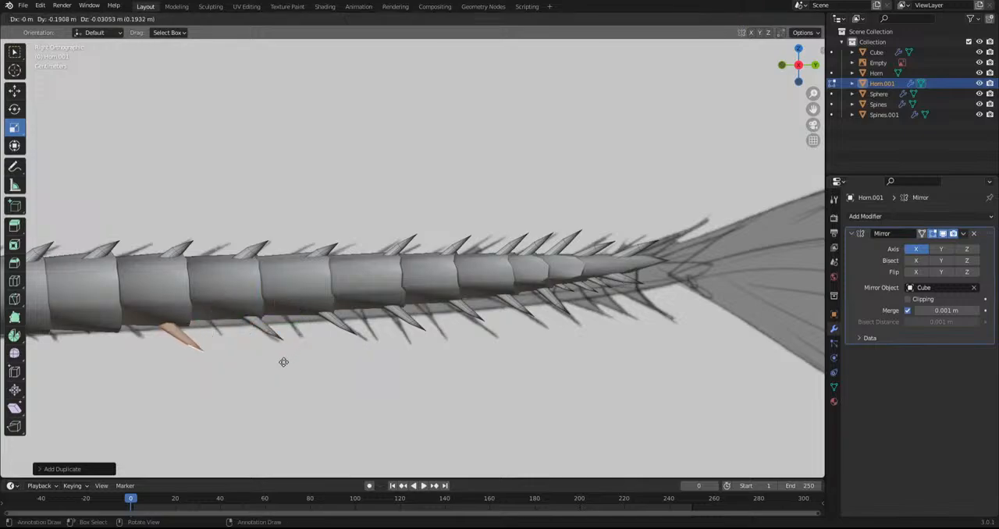
{"action": "left_click", "coordinate": [278, 350]}
{"action": "key", "text": "s"}
{"action": "left_click", "coordinate": [367, 357]}
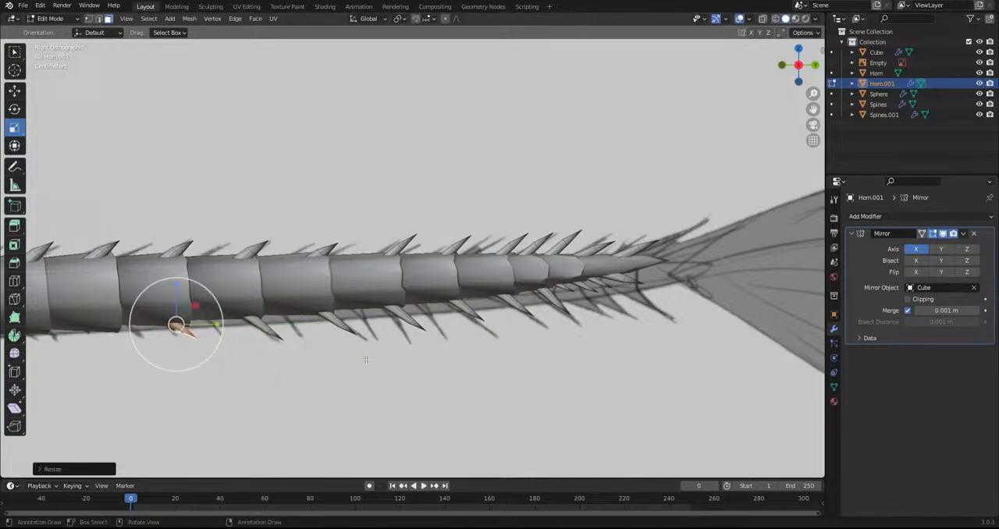
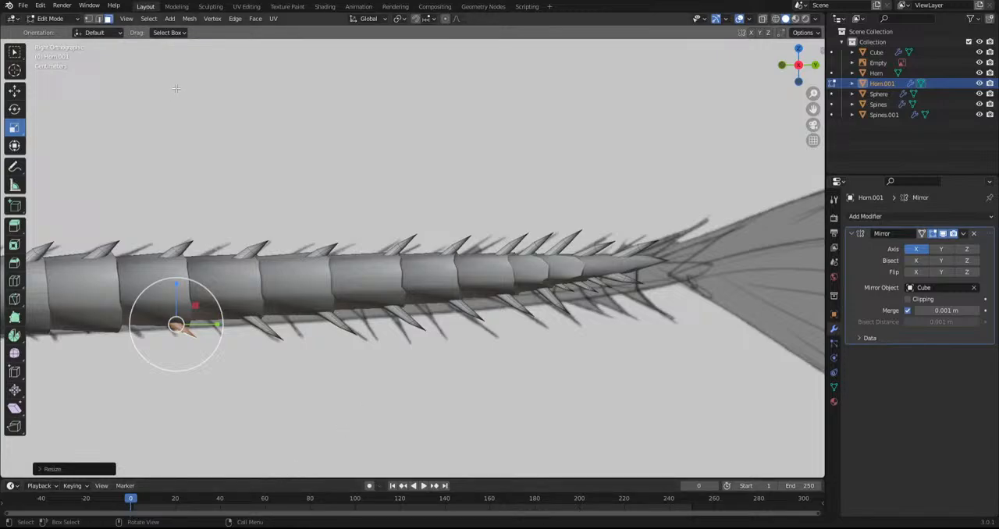
From the top view, sculpt the tail's mirrored upper spikes with the Grab brush, spreading them outward from the centre line
{"action": "scroll", "coordinate": [328, 145], "scroll_direction": "down", "scroll_amount": 2}
{"action": "scroll", "coordinate": [329, 144], "scroll_direction": "down", "scroll_amount": 6}
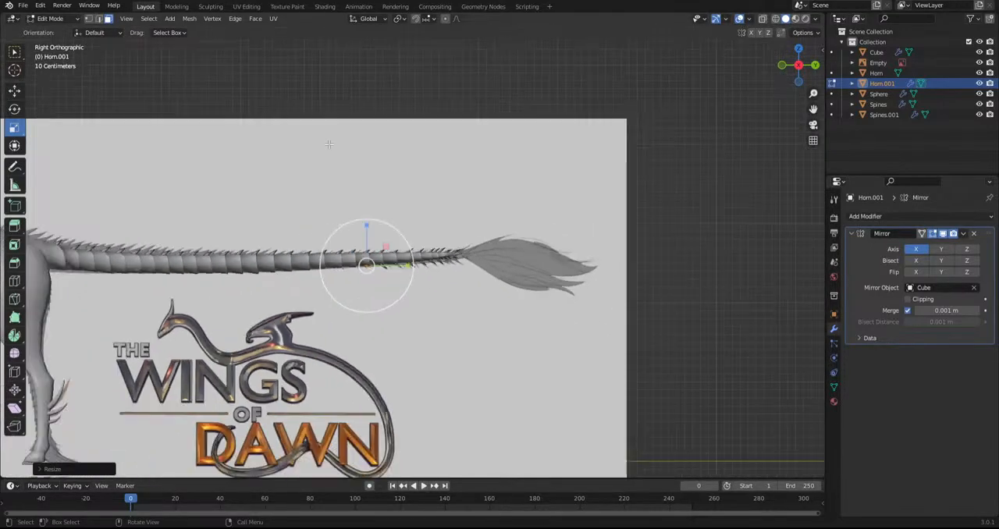
{"action": "middle_click_drag", "start_coordinate": [330, 140], "coordinate": [323, 219]}
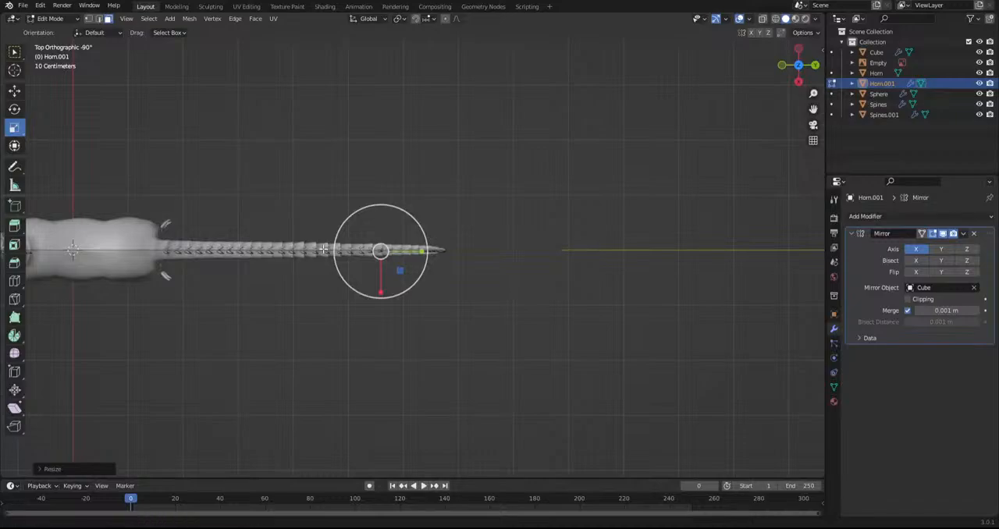
{"action": "scroll", "coordinate": [356, 249], "scroll_direction": "up", "scroll_amount": 5}
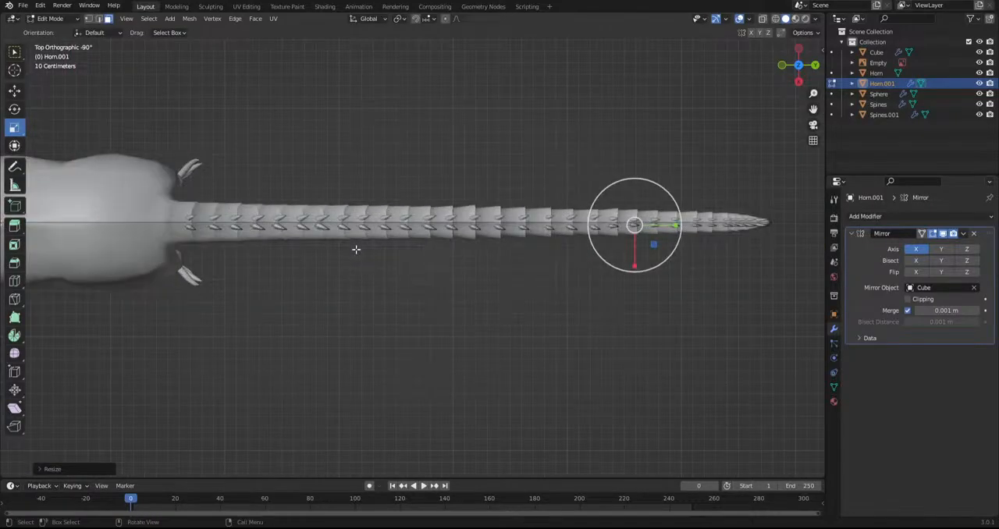
{"action": "scroll", "coordinate": [356, 249], "scroll_direction": "up", "scroll_amount": 2}
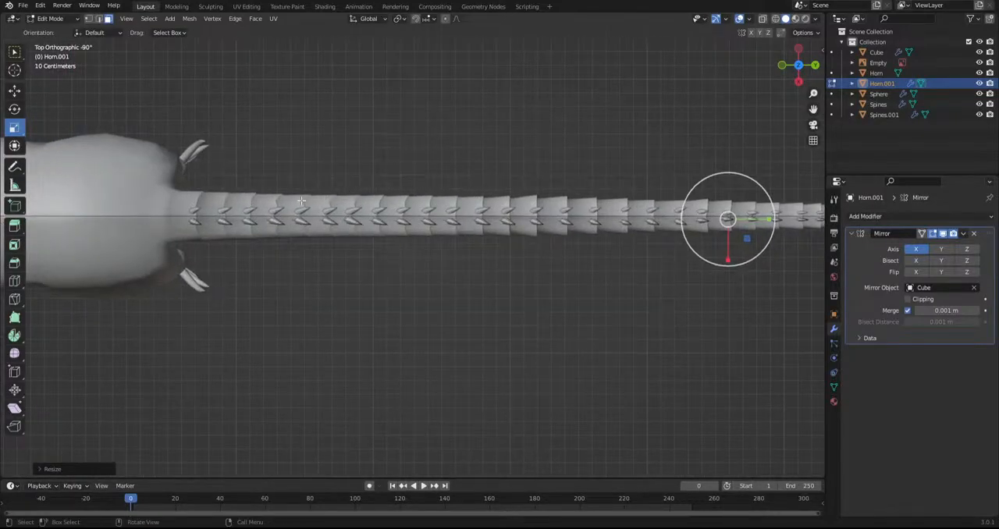
{"action": "left_click", "coordinate": [53, 19]}
{"action": "left_click", "coordinate": [60, 53]}
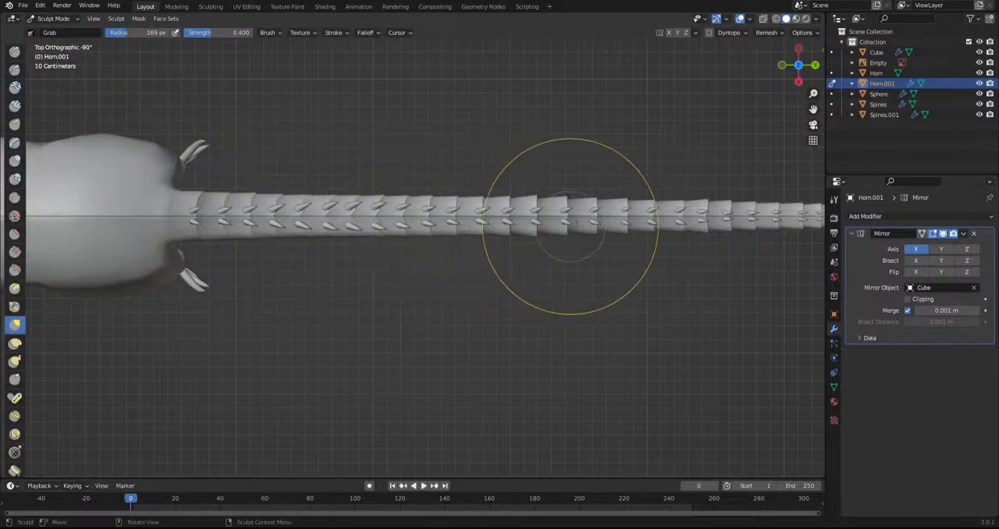
{"action": "middle_click_drag", "start_coordinate": [585, 223], "coordinate": [386, 229], "text": "shift"}
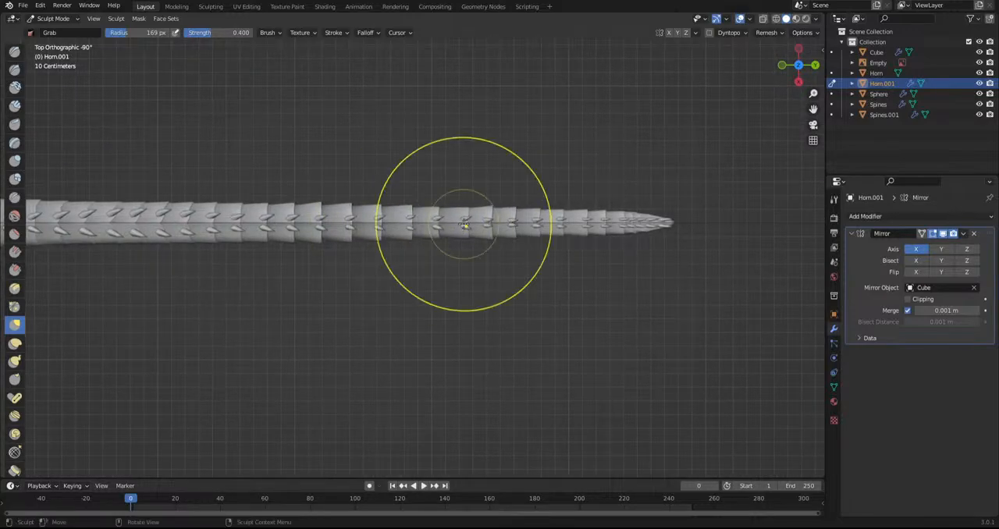
{"action": "scroll", "coordinate": [553, 229], "scroll_direction": "up", "scroll_amount": 3}
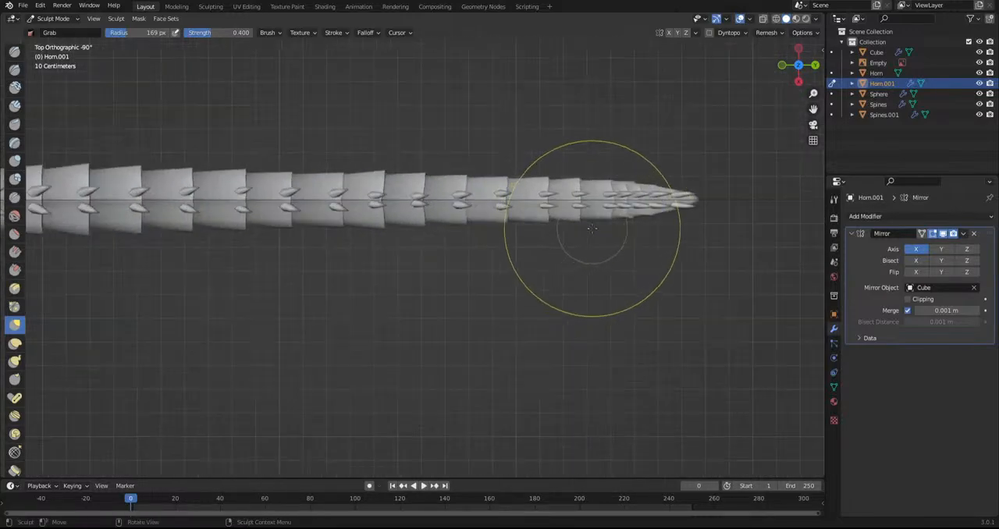
{"action": "scroll", "coordinate": [593, 227], "scroll_direction": "up", "scroll_amount": 1}
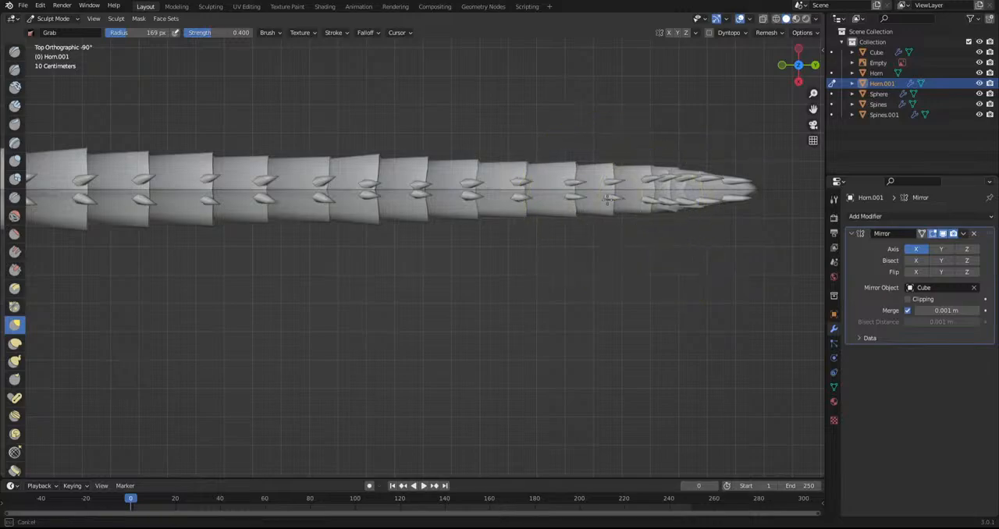
Return to Object Mode and inspect the whole creature with the viewport overlays hidden and nothing selected
{"action": "left_click", "coordinate": [53, 18]}
{"action": "left_click", "coordinate": [43, 29]}
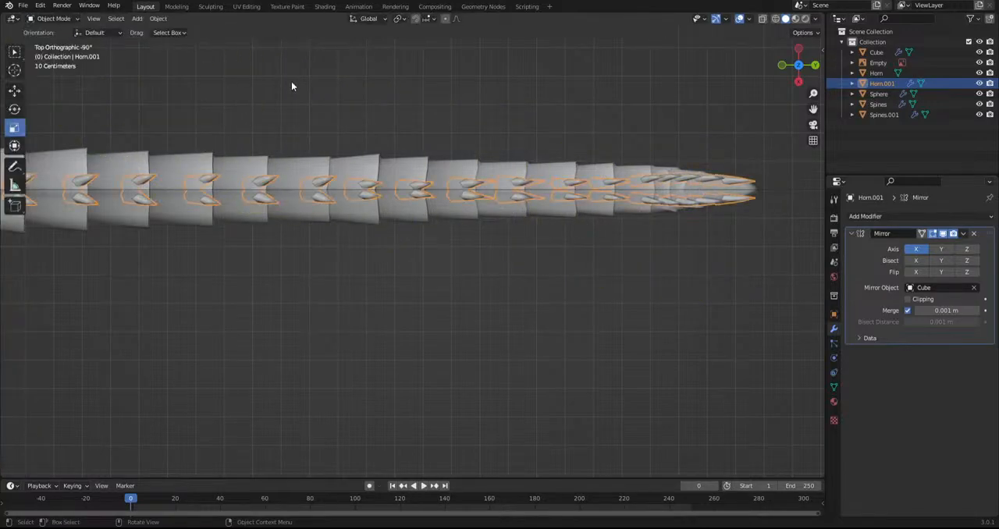
{"action": "scroll", "coordinate": [440, 110], "scroll_direction": "down", "scroll_amount": 8}
{"action": "middle_click_drag", "start_coordinate": [720, 37], "coordinate": [525, 35]}
{"action": "middle_click_drag", "start_coordinate": [334, 167], "coordinate": [484, 140], "text": "shift"}
{"action": "scroll", "coordinate": [476, 155], "scroll_direction": "up", "scroll_amount": 2}
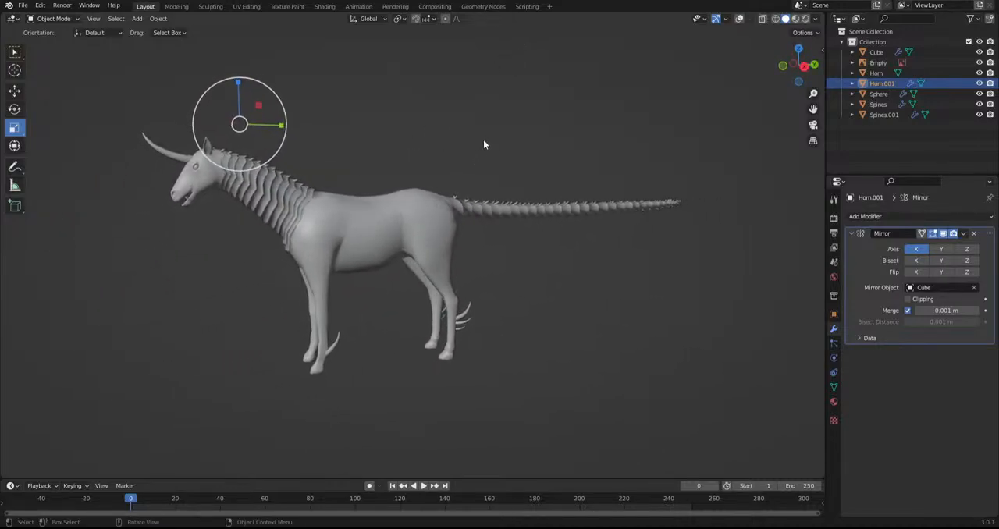
{"action": "left_click", "coordinate": [483, 139]}
Preview the model in Material Preview shading with Eevee's Ambient Occlusion and Screen Space Reflections enabled
{"action": "left_click", "coordinate": [795, 19]}
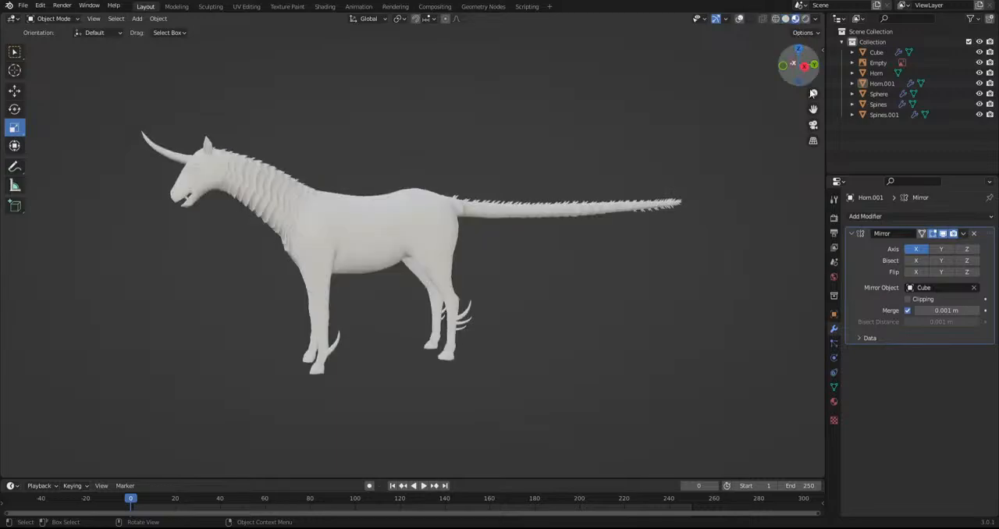
{"action": "left_click", "coordinate": [834, 218]}
{"action": "left_click", "coordinate": [858, 290]}
{"action": "left_click", "coordinate": [860, 345]}
{"action": "middle_click_drag", "start_coordinate": [529, 309], "coordinate": [487, 308]}
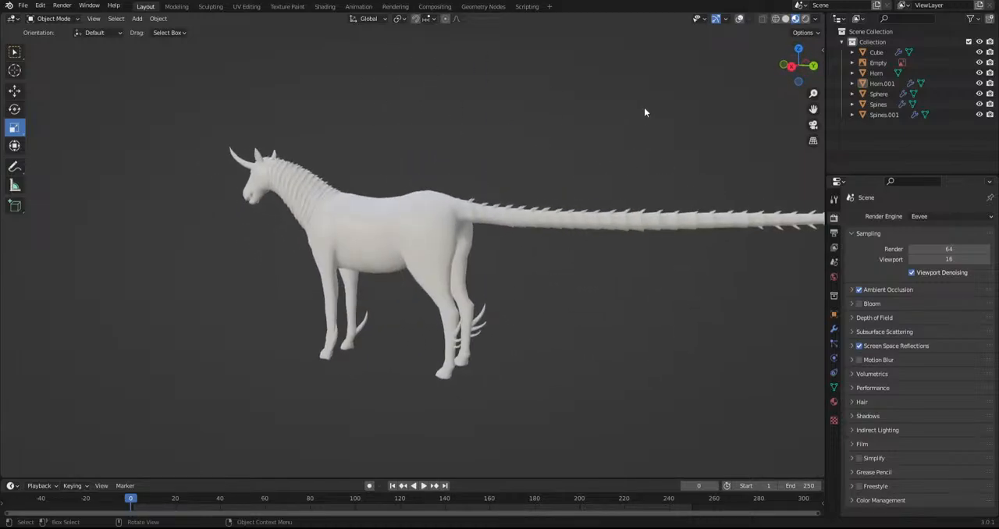
Restore solid shading and the viewport overlays, and show the creature from the right over its reference sheet
{"action": "left_click", "coordinate": [784, 18]}
{"action": "left_click", "coordinate": [739, 18]}
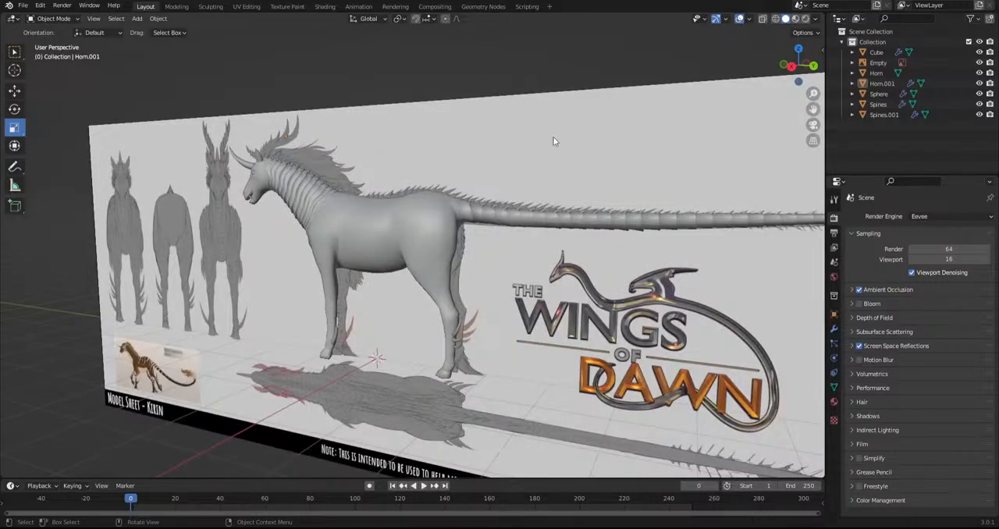
{"action": "key", "text": "KP_3"}
{"action": "middle_click_drag", "start_coordinate": [535, 162], "coordinate": [574, 160], "text": "shift"}
{"action": "middle_click_drag", "start_coordinate": [507, 173], "coordinate": [612, 187], "text": "shift"}
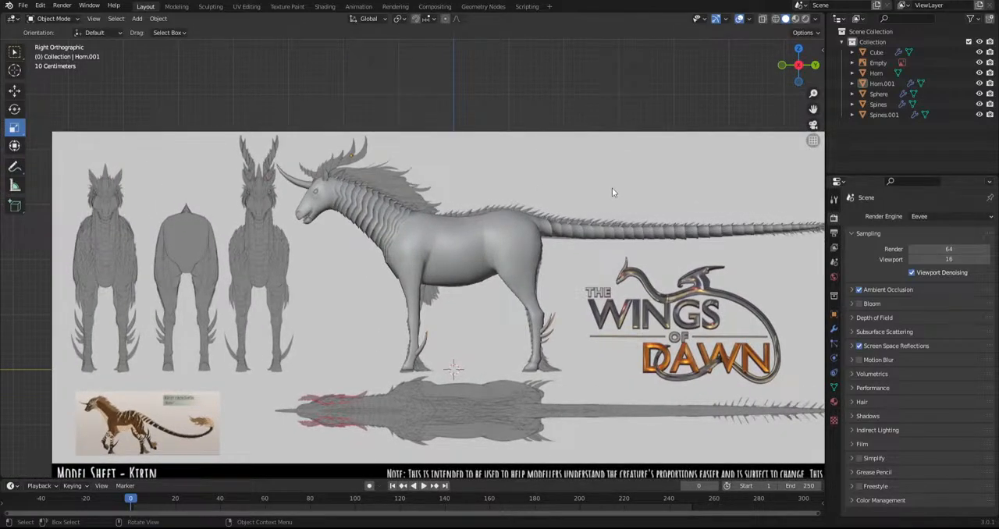
{"action": "middle_click_drag", "start_coordinate": [651, 190], "coordinate": [567, 190], "text": "shift"}
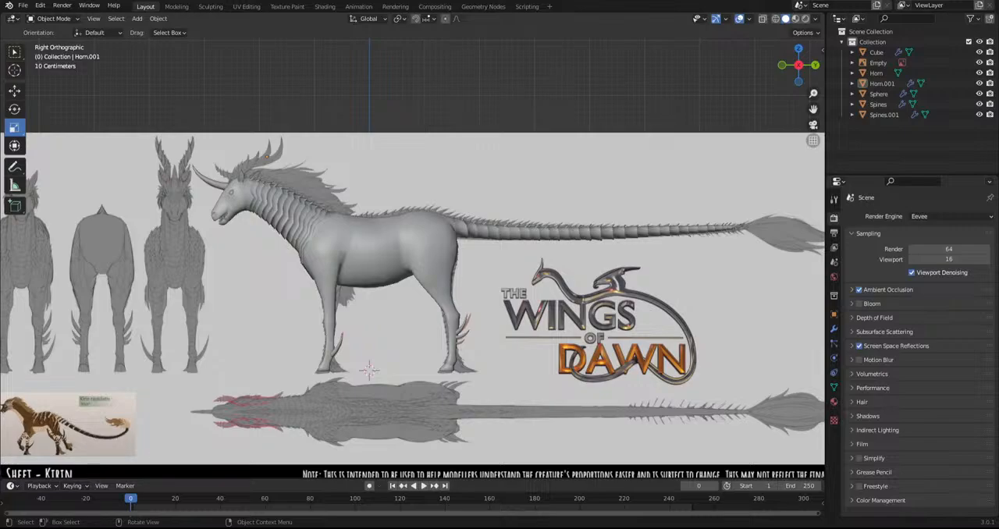
Examine the creature's neck, back and legs against the Kirin model sheet from several oblique angles
{"action": "middle_click_drag", "start_coordinate": [473, 195], "coordinate": [517, 250]}
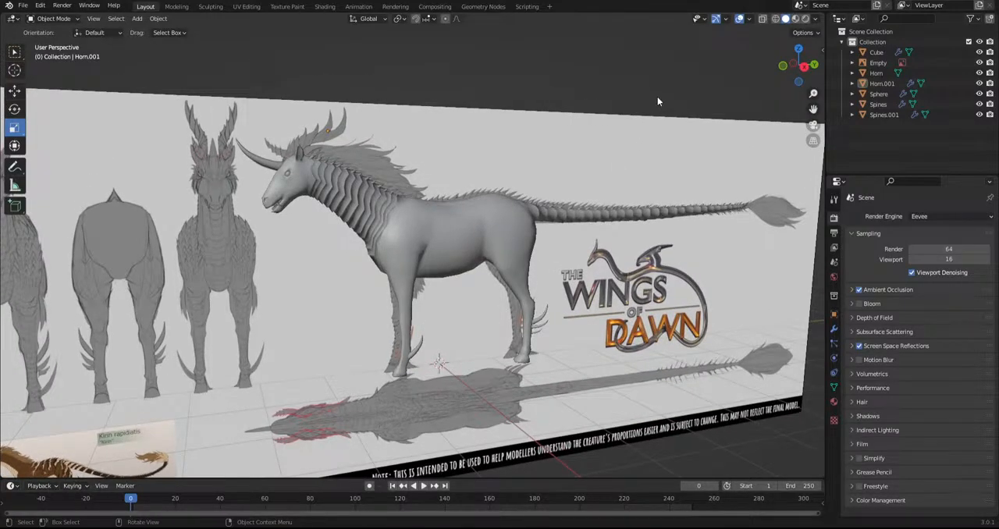
{"action": "middle_click_drag", "start_coordinate": [580, 135], "coordinate": [631, 144], "text": "shift"}
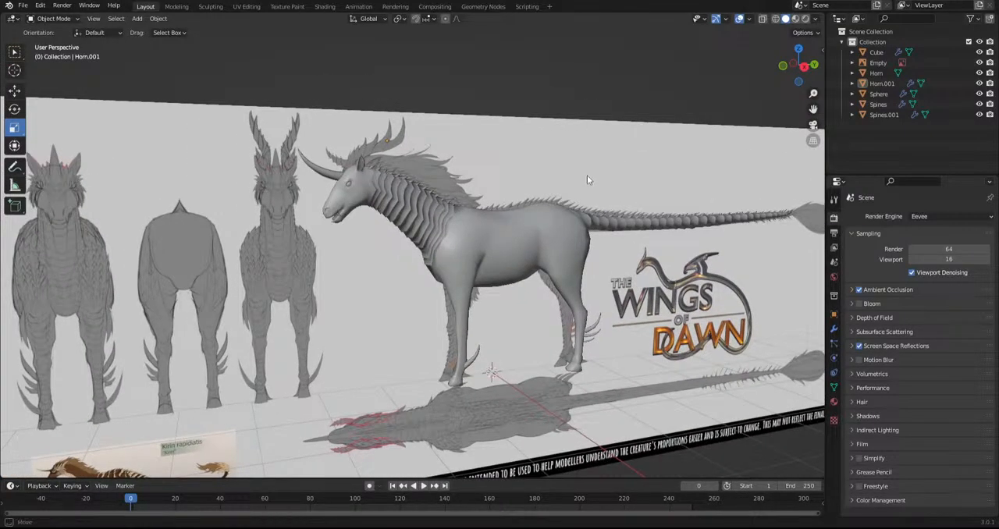
{"action": "middle_click_drag", "start_coordinate": [585, 188], "coordinate": [578, 179]}
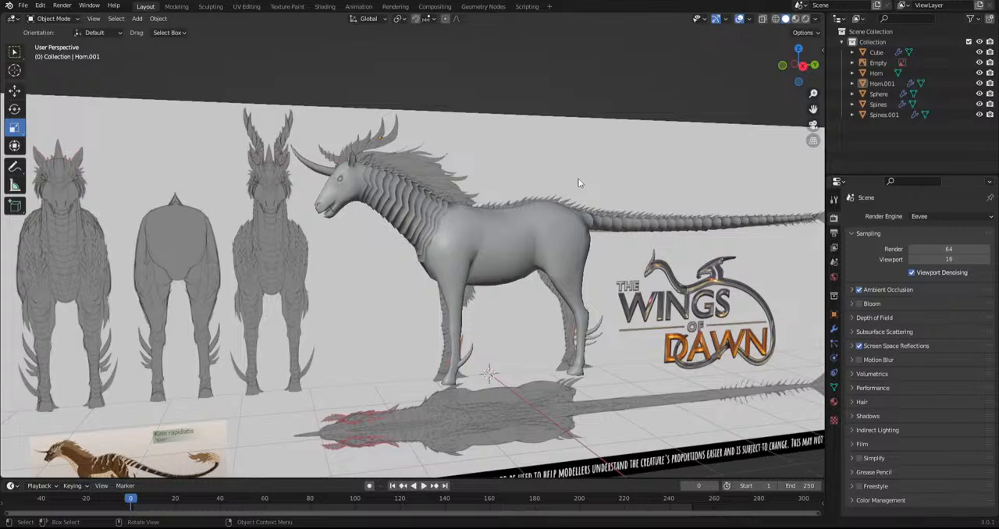
{"action": "middle_click_drag", "start_coordinate": [552, 182], "coordinate": [572, 202], "text": "shift"}
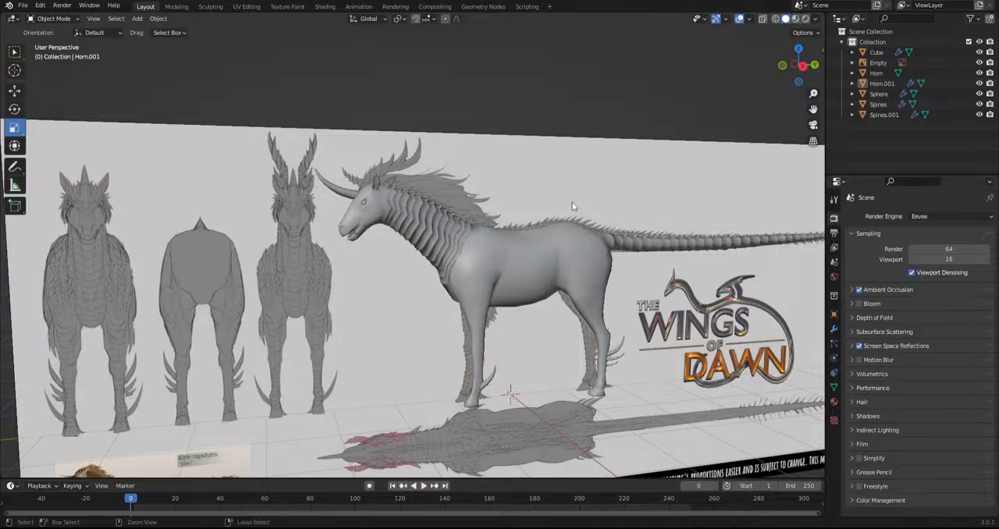
{"action": "scroll", "coordinate": [572, 206], "scroll_direction": "up", "scroll_amount": 1}
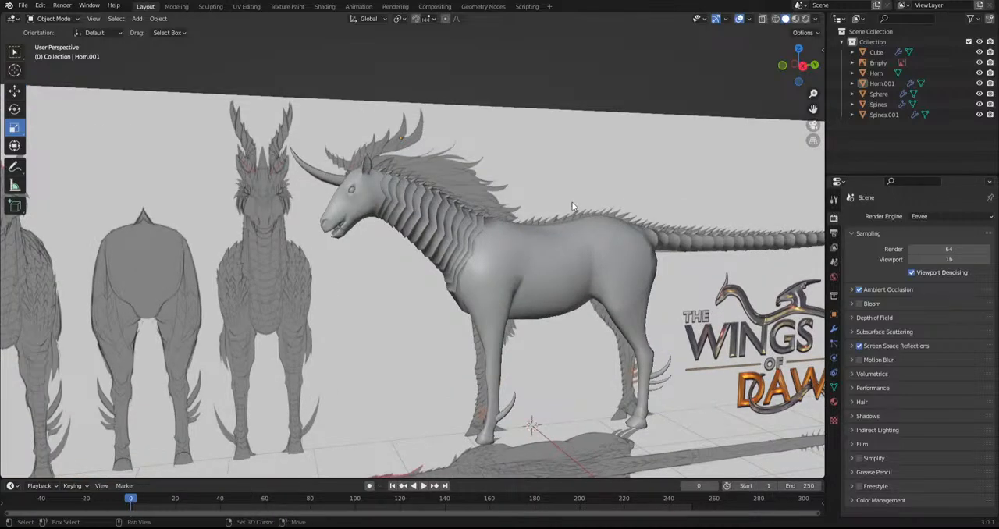
{"action": "scroll", "coordinate": [566, 205], "scroll_direction": "down", "scroll_amount": 1}
{"action": "left_click", "coordinate": [566, 200]}
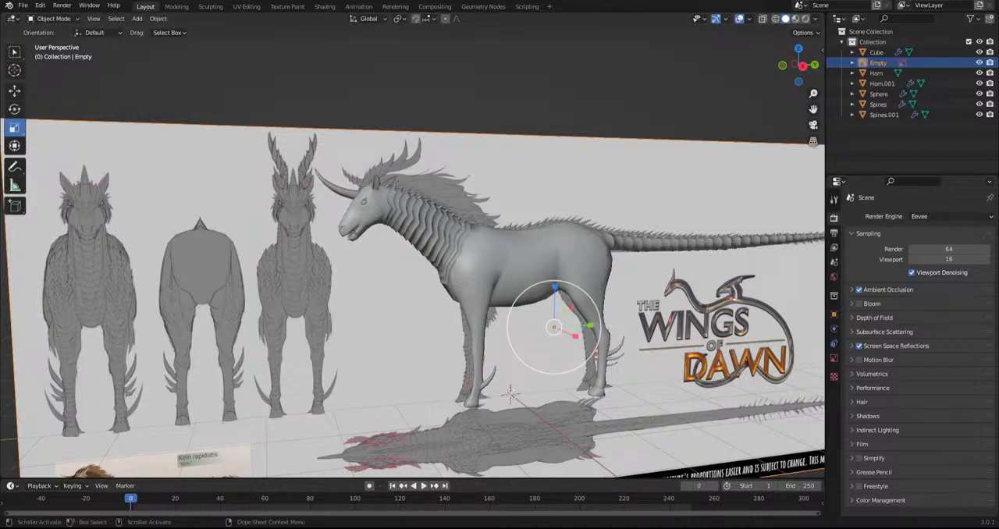
{"action": "mouse_move", "coordinate": [373, 397]}
{"action": "middle_mouse_down"}
{"action": "mouse_move", "coordinate": [284, 393]}
{"action": "mouse_move", "coordinate": [371, 395]}
{"action": "middle_mouse_up"}
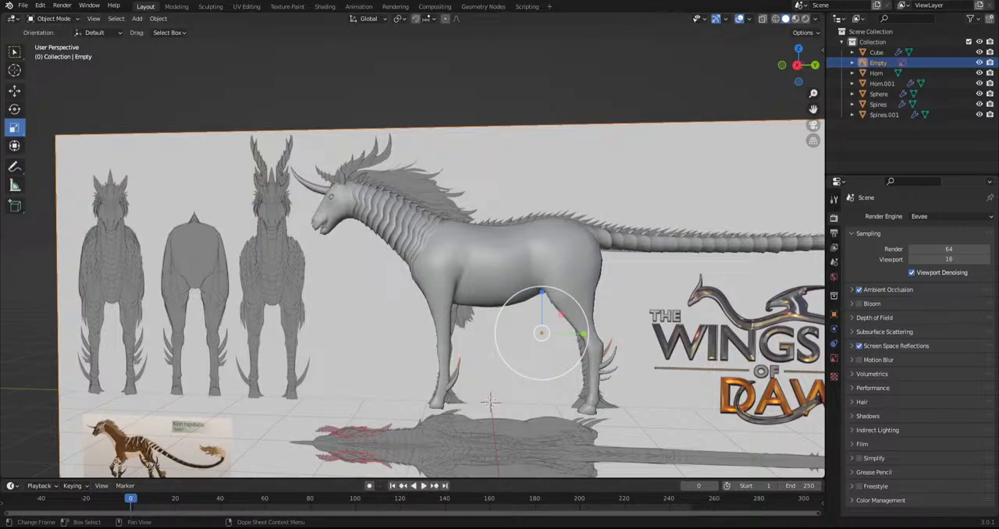
{"action": "middle_click_drag", "start_coordinate": [317, 335], "coordinate": [364, 353]}
{"action": "scroll", "coordinate": [394, 308], "scroll_direction": "up", "scroll_amount": 5}
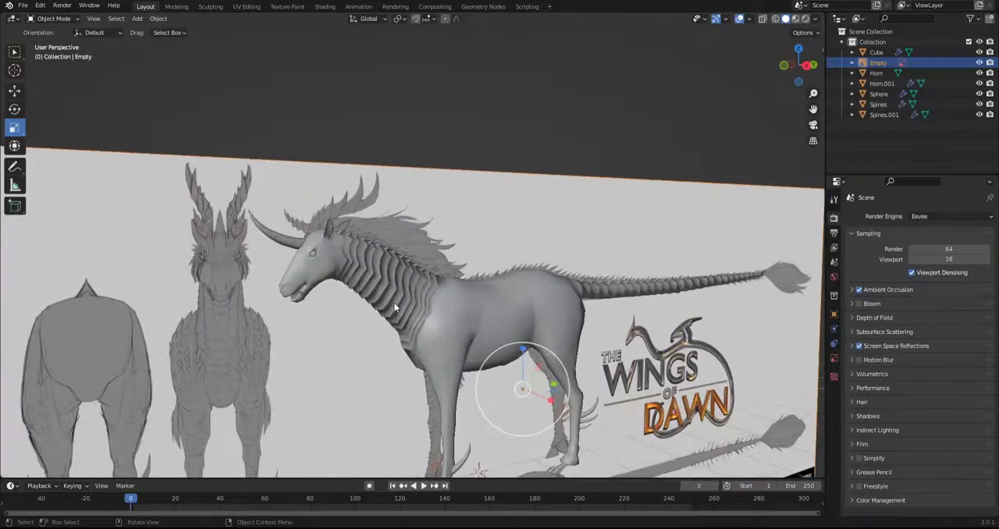
Open the creature's body mesh in Edit Mode with the back between neck and tail in view
{"action": "middle_click_drag", "start_coordinate": [418, 304], "coordinate": [448, 328]}
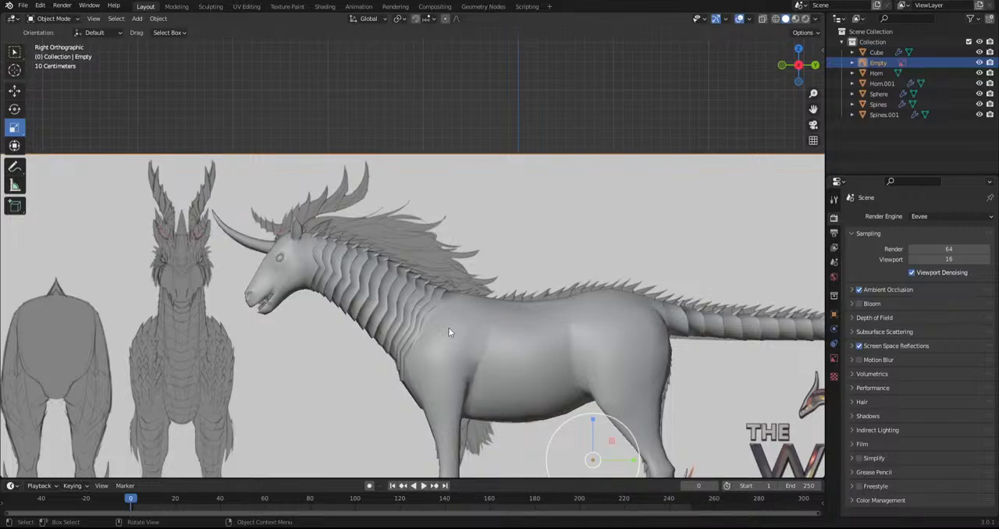
{"action": "middle_click_drag", "start_coordinate": [488, 339], "coordinate": [355, 336], "text": "shift"}
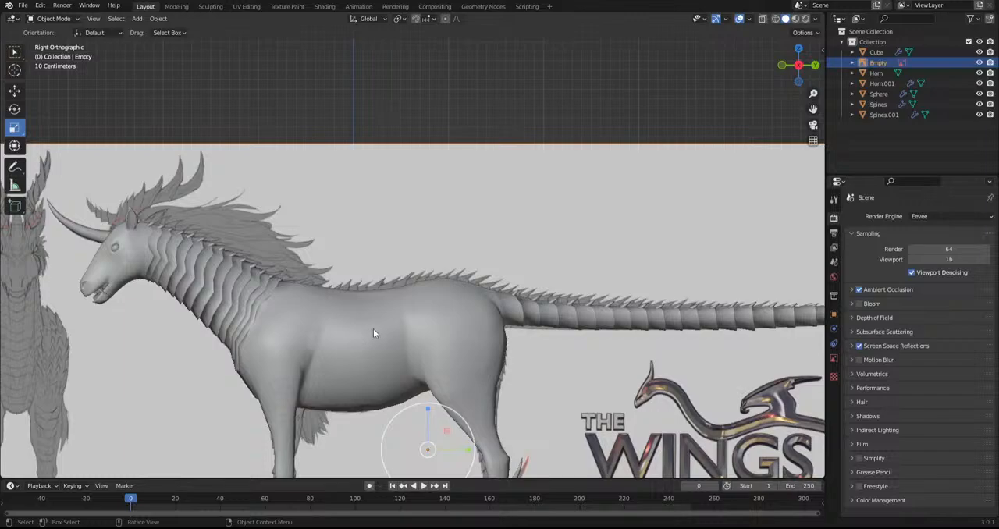
{"action": "scroll", "coordinate": [373, 328], "scroll_direction": "up", "scroll_amount": 2}
{"action": "left_click", "coordinate": [373, 328]}
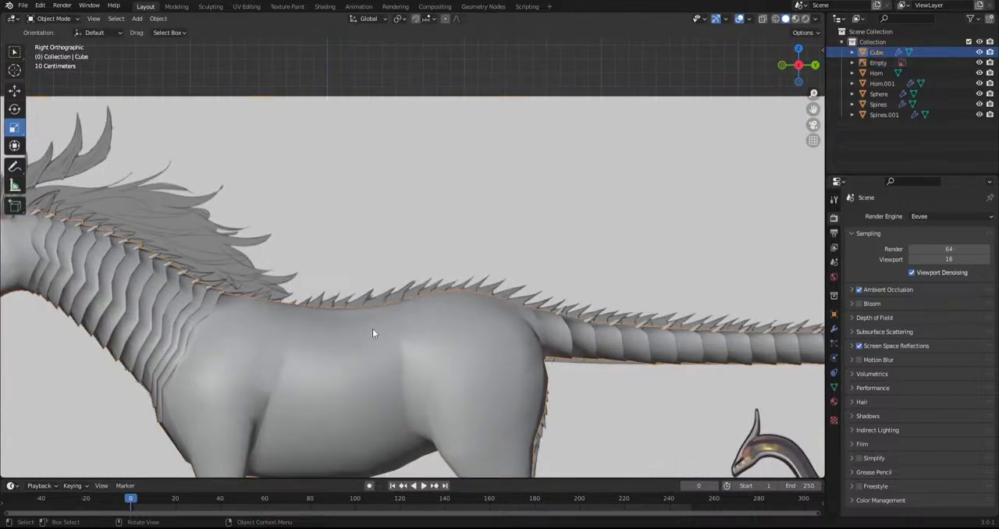
{"action": "left_click", "coordinate": [53, 18]}
{"action": "left_click", "coordinate": [55, 43]}
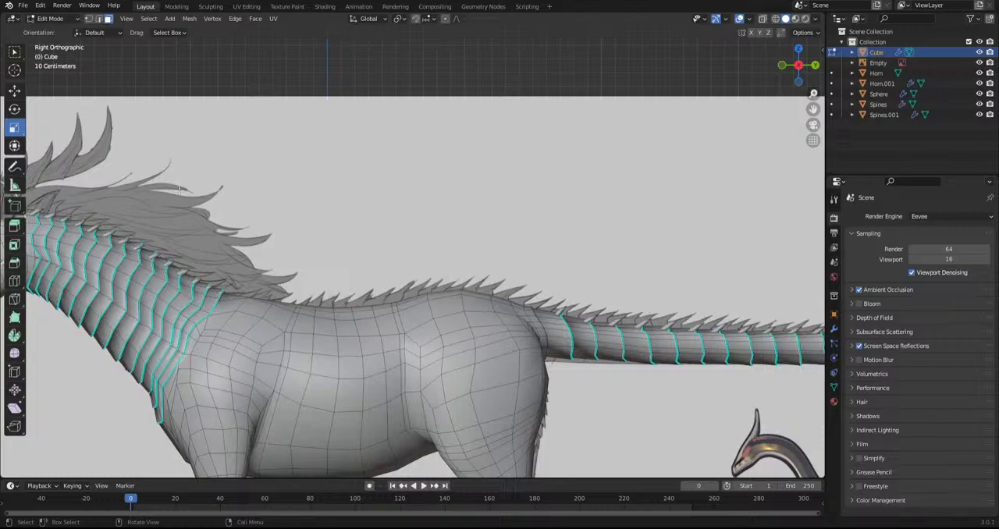
{"action": "middle_click_drag", "start_coordinate": [208, 183], "coordinate": [295, 194]}
Select the group of faces over the shoulder top, directly behind the last neck plate
{"action": "left_click", "coordinate": [207, 289]}
{"action": "left_click", "coordinate": [210, 294], "text": "shift"}
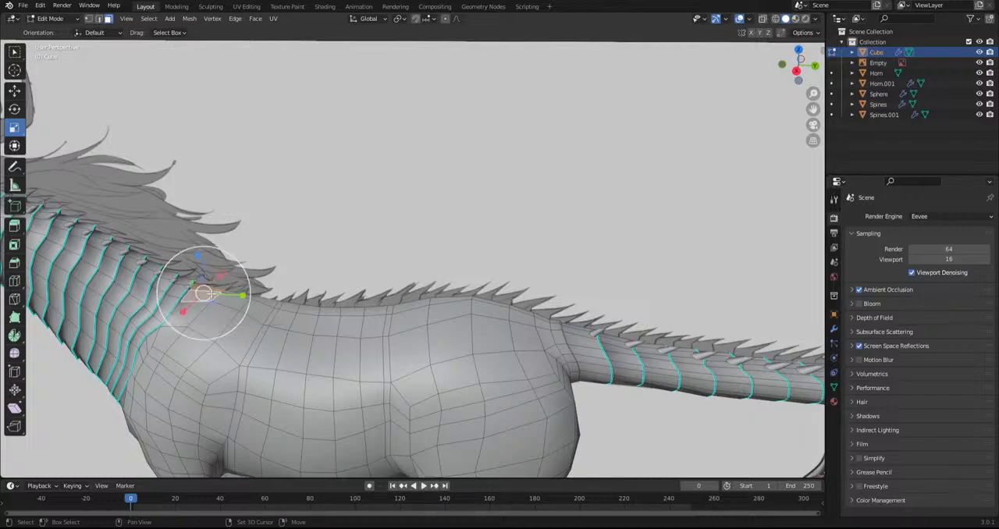
{"action": "left_click", "coordinate": [204, 303], "text": "shift"}
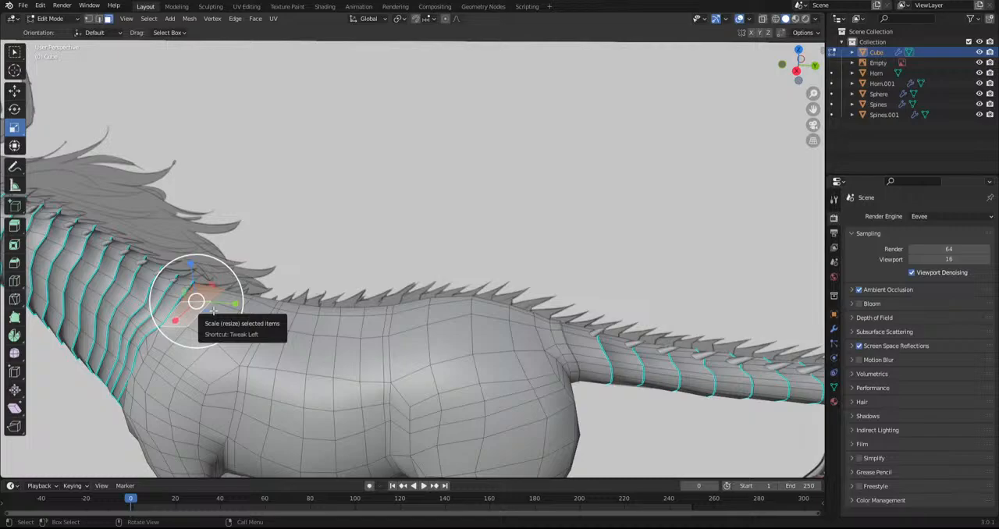
{"action": "left_click", "coordinate": [223, 306], "text": "shift"}
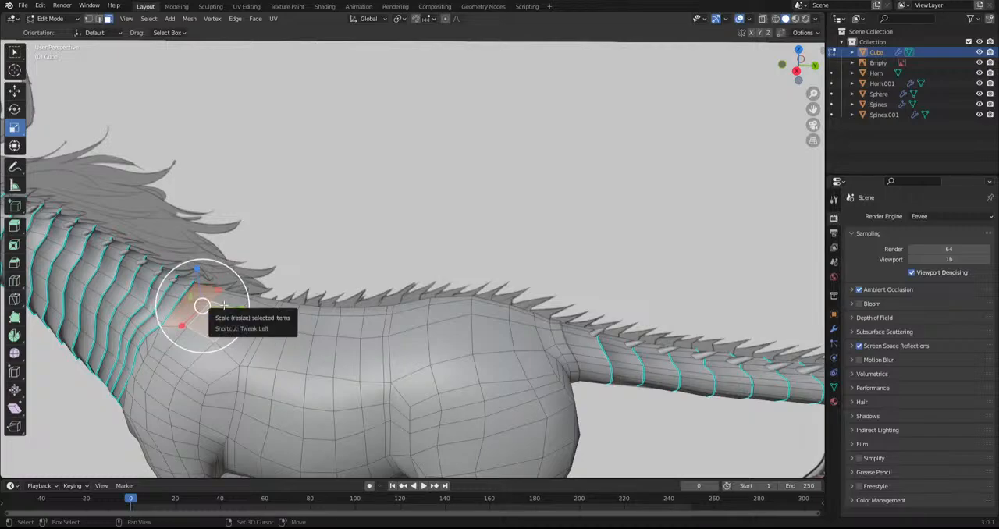
{"action": "left_click", "coordinate": [225, 300], "text": "shift"}
{"action": "left_click", "coordinate": [237, 296], "text": "shift"}
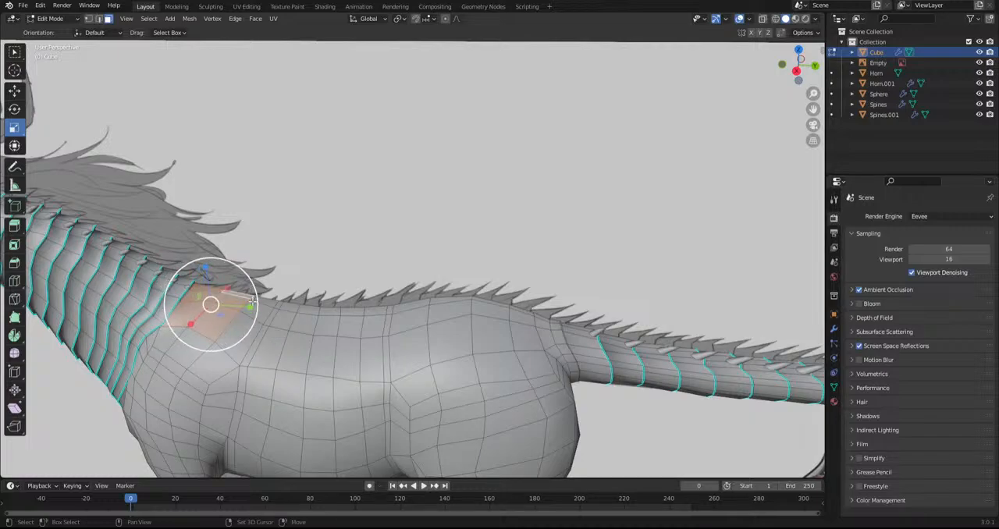
{"action": "left_click", "coordinate": [251, 320], "text": "shift"}
{"action": "left_click", "coordinate": [262, 306], "text": "shift"}
{"action": "left_click", "coordinate": [264, 305], "text": "shift"}
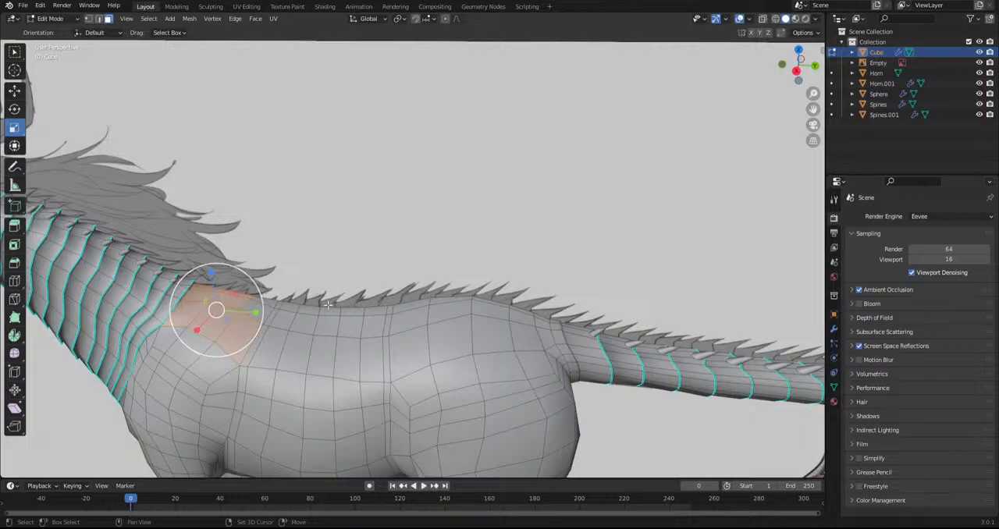
Extend the face selection along the top of the back to the tail base and inset the selected faces slightly
{"action": "left_click", "coordinate": [298, 313], "text": "ctrl+shift"}
{"action": "left_click", "coordinate": [351, 314], "text": "ctrl+shift"}
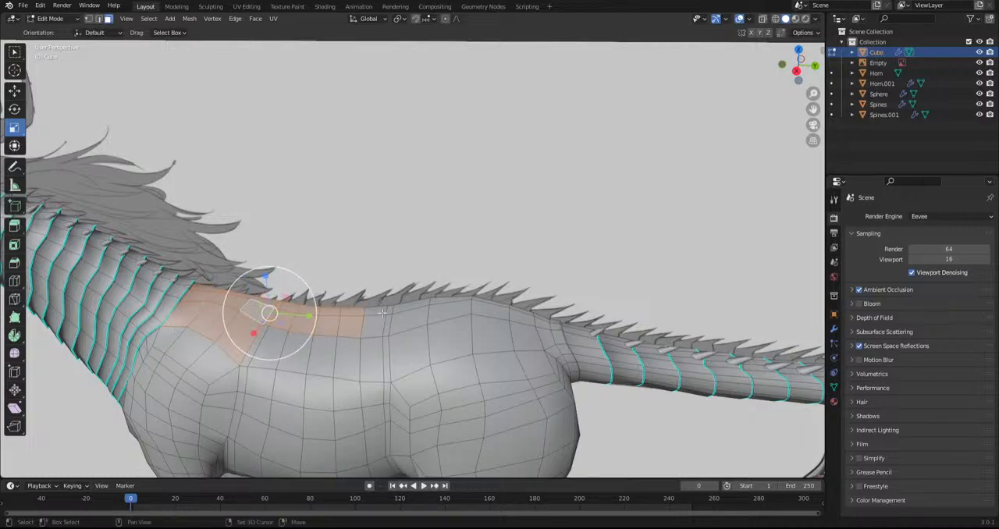
{"action": "left_click", "coordinate": [411, 306], "text": "ctrl+shift"}
{"action": "left_click", "coordinate": [499, 300], "text": "ctrl+shift"}
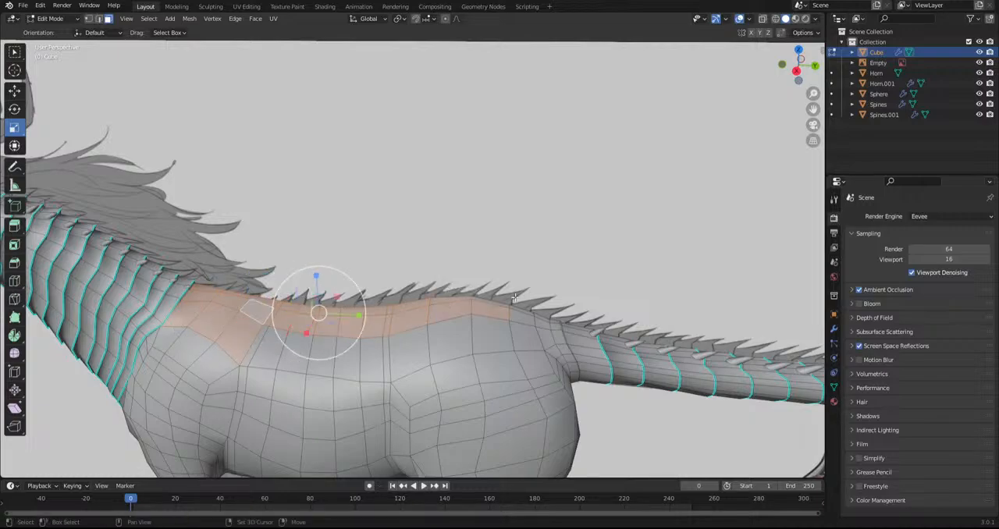
{"action": "left_click", "coordinate": [528, 302], "text": "ctrl+shift"}
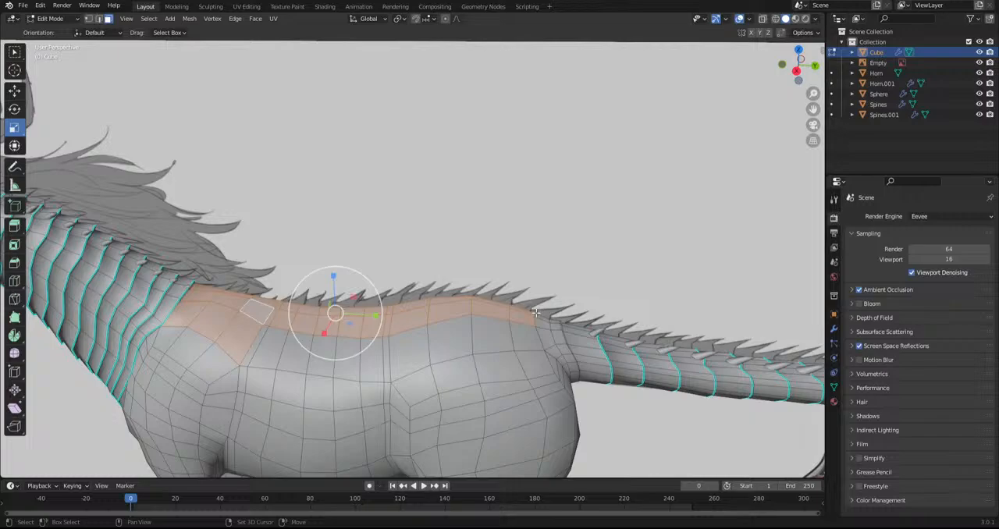
{"action": "left_click", "coordinate": [540, 318], "text": "ctrl+shift"}
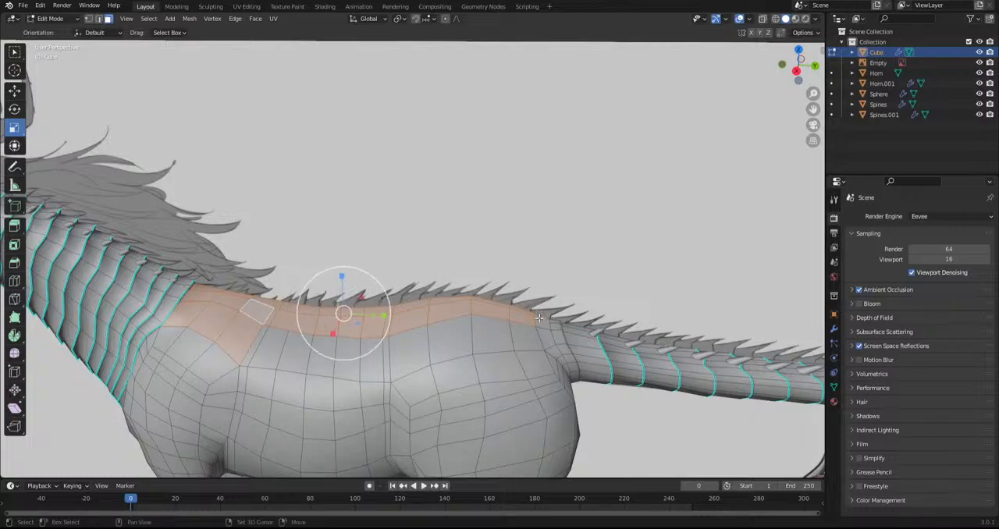
{"action": "key", "text": "i"}
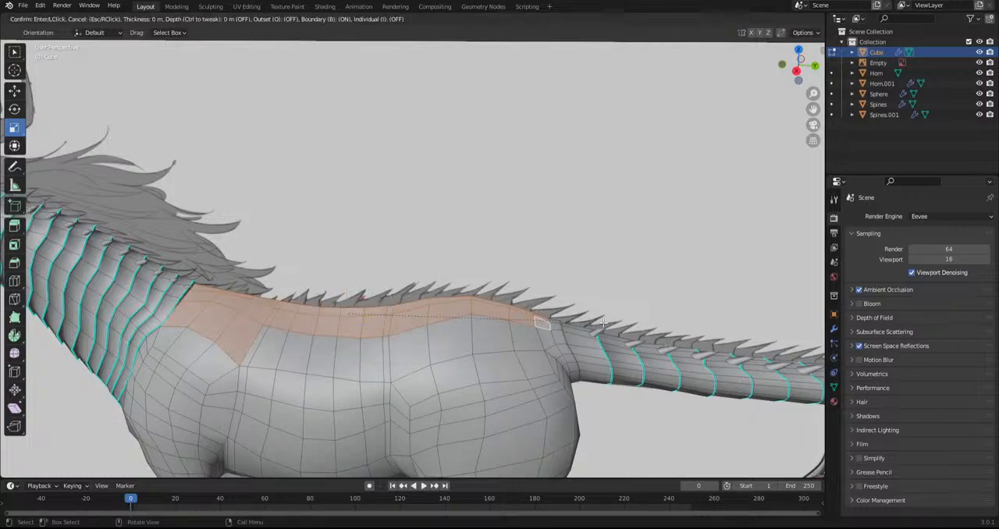
{"action": "left_click", "coordinate": [595, 322]}
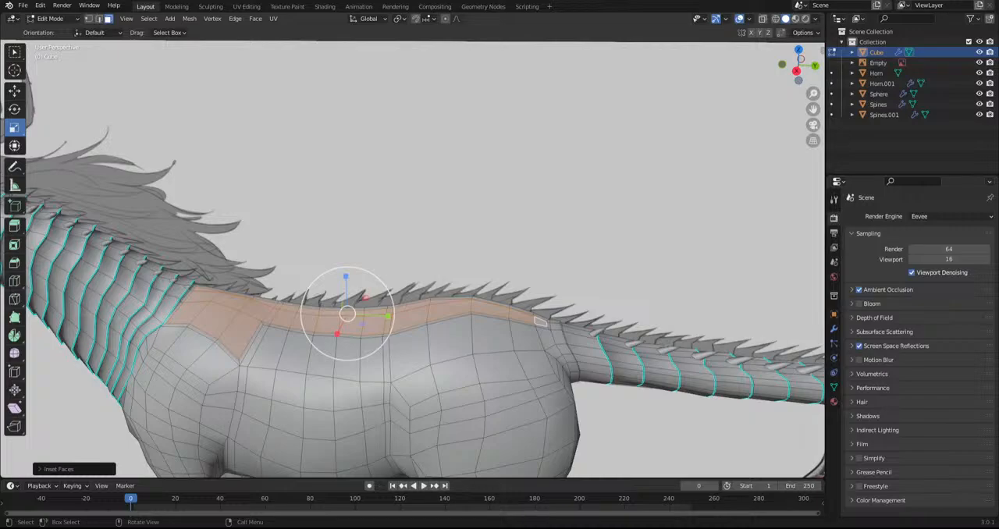
Add the narrow inset faces along the body's centreline to the selected back strip
{"action": "middle_click_drag", "start_coordinate": [508, 302], "coordinate": [611, 357], "text": "shift"}
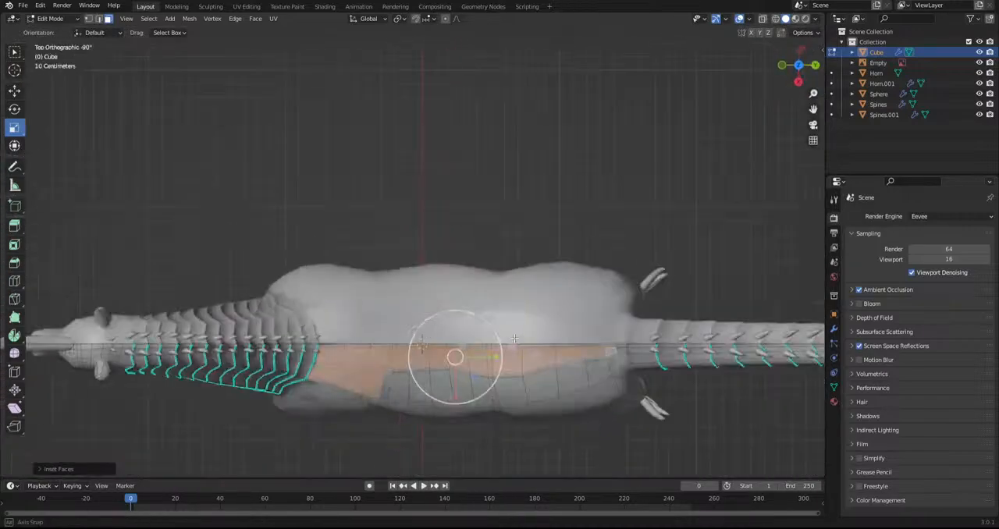
{"action": "scroll", "coordinate": [507, 373], "scroll_direction": "up", "scroll_amount": 4}
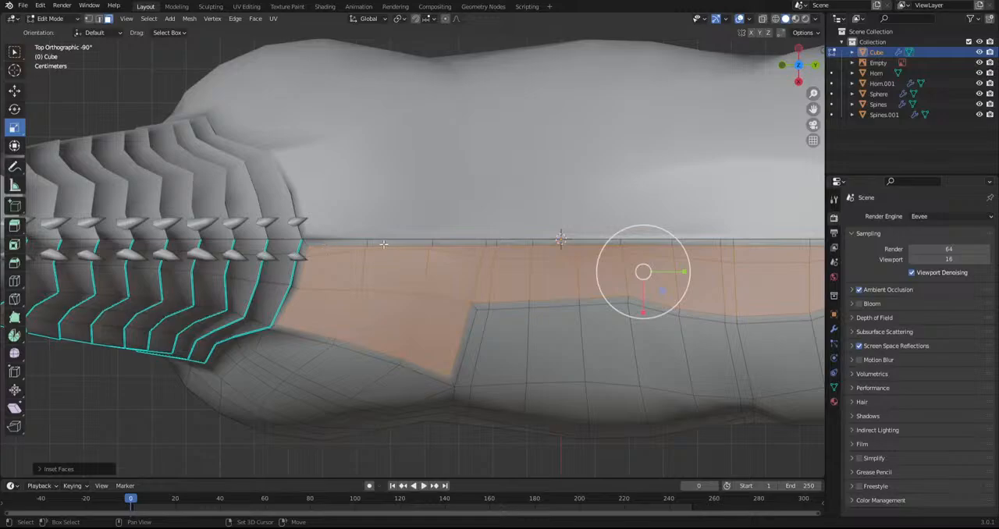
{"action": "left_click", "coordinate": [359, 242], "text": "shift"}
{"action": "left_click", "coordinate": [551, 242], "text": "ctrl+shift"}
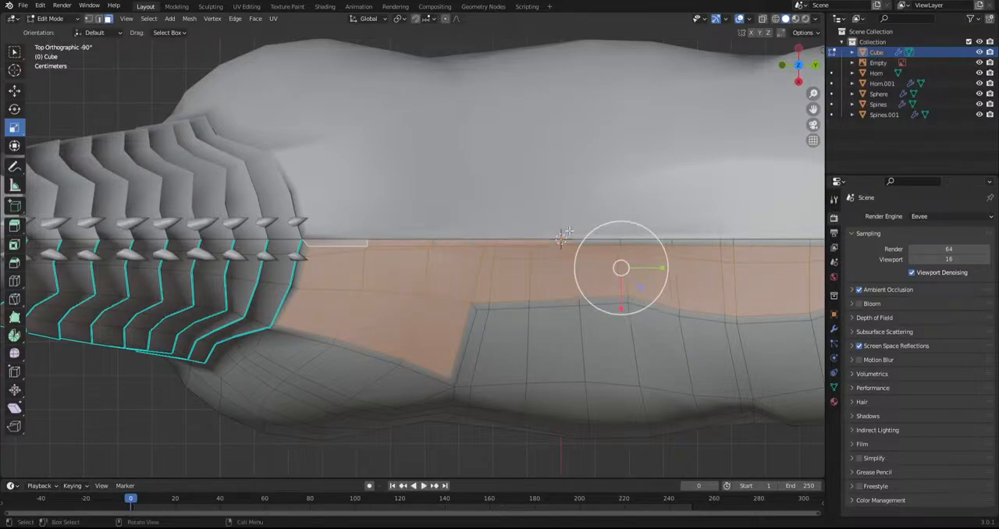
{"action": "middle_click_drag", "start_coordinate": [552, 246], "coordinate": [334, 246], "text": "shift"}
{"action": "left_click", "coordinate": [687, 242], "text": "ctrl+shift"}
{"action": "middle_click_drag", "start_coordinate": [687, 242], "coordinate": [478, 256], "text": "shift"}
{"action": "left_click", "coordinate": [604, 252], "text": "ctrl+shift"}
Raise the selected back strip about 0.016 m above the body, working in the right side view
{"action": "scroll", "coordinate": [548, 285], "scroll_direction": "down", "scroll_amount": 4}
{"action": "middle_click_drag", "start_coordinate": [519, 291], "coordinate": [629, 289], "text": "shift"}
{"action": "middle_click_drag", "start_coordinate": [558, 289], "coordinate": [567, 192]}
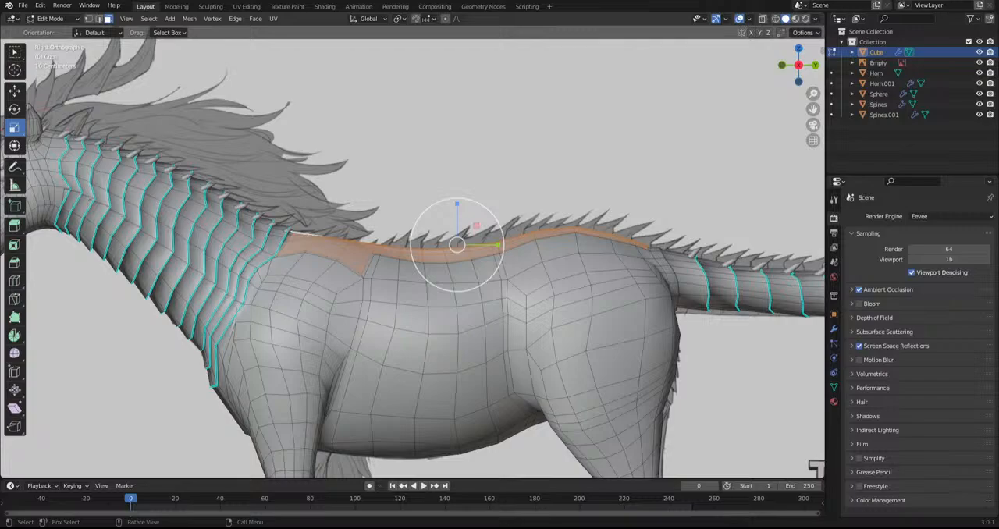
{"action": "middle_click_drag", "start_coordinate": [619, 240], "coordinate": [604, 332], "text": "shift"}
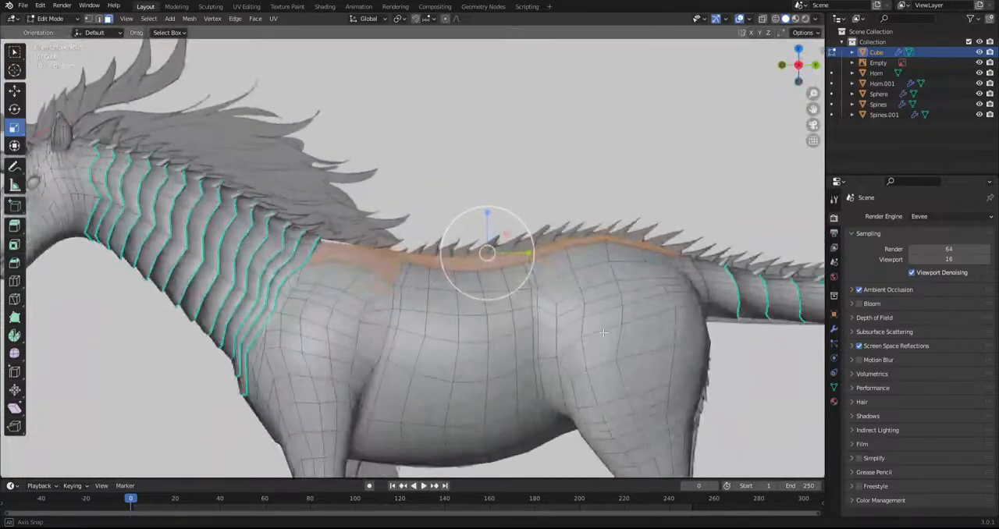
{"action": "key", "text": "g"}
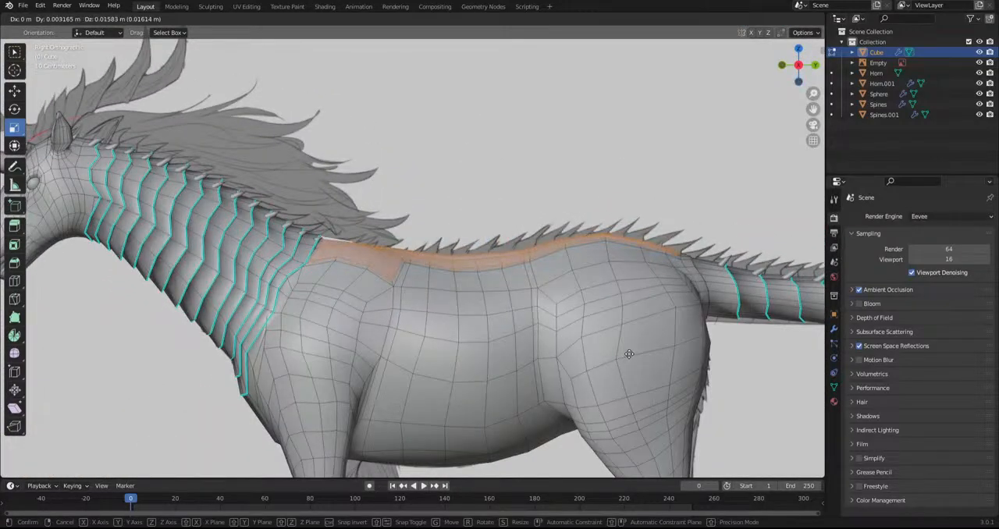
{"action": "left_click", "coordinate": [628, 351]}
Select the column of back faces directly behind the last neck plate and switch to the Knife tool
{"action": "scroll", "coordinate": [263, 162], "scroll_direction": "up", "scroll_amount": 4}
{"action": "middle_click_drag", "start_coordinate": [349, 186], "coordinate": [372, 257]}
{"action": "left_click", "coordinate": [295, 267]}
{"action": "left_click", "coordinate": [320, 221], "text": "shift"}
{"action": "left_click", "coordinate": [309, 202], "text": "shift"}
{"action": "left_click", "coordinate": [314, 194], "text": "shift"}
{"action": "middle_click_drag", "start_coordinate": [337, 212], "coordinate": [304, 279]}
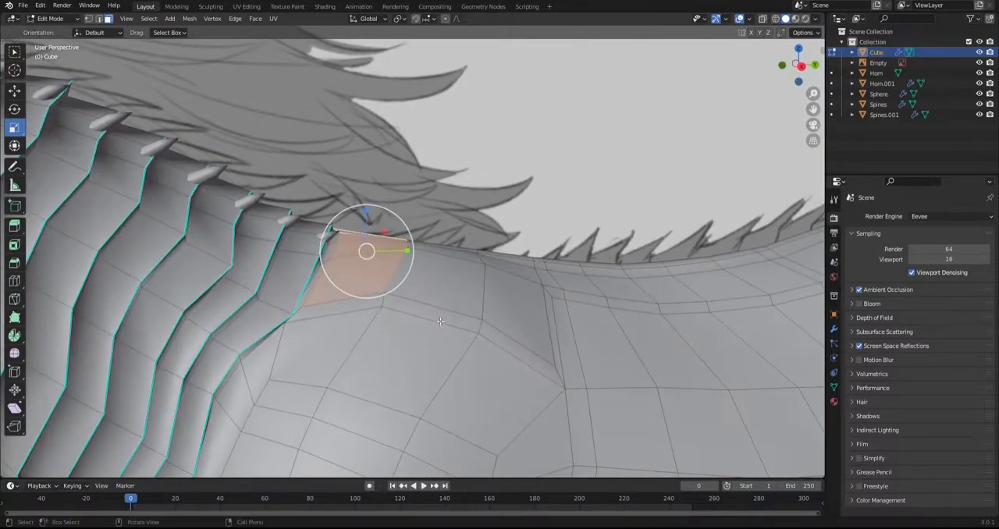
{"action": "left_click", "coordinate": [14, 299]}
{"action": "middle_click_drag", "start_coordinate": [367, 312], "coordinate": [414, 303]}
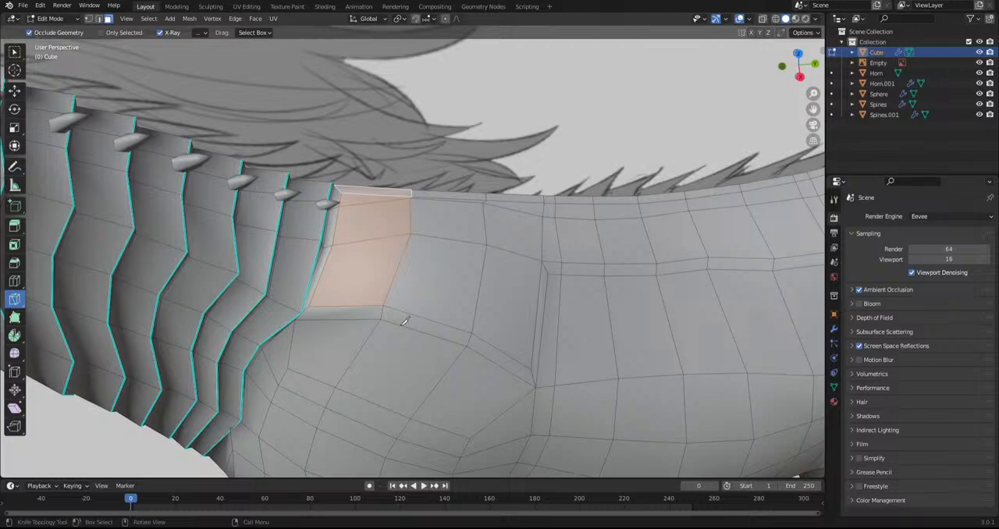
{"action": "scroll", "coordinate": [351, 244], "scroll_direction": "up", "scroll_amount": 1}
{"action": "middle_click_drag", "start_coordinate": [370, 267], "coordinate": [387, 252], "text": "shift"}
{"action": "middle_click_drag", "start_coordinate": [387, 251], "coordinate": [412, 269]}
{"action": "left_click", "coordinate": [413, 159]}
{"action": "left_click", "coordinate": [420, 216]}
{"action": "left_click", "coordinate": [397, 305]}
{"action": "middle_click_drag", "start_coordinate": [398, 305], "coordinate": [402, 284]}
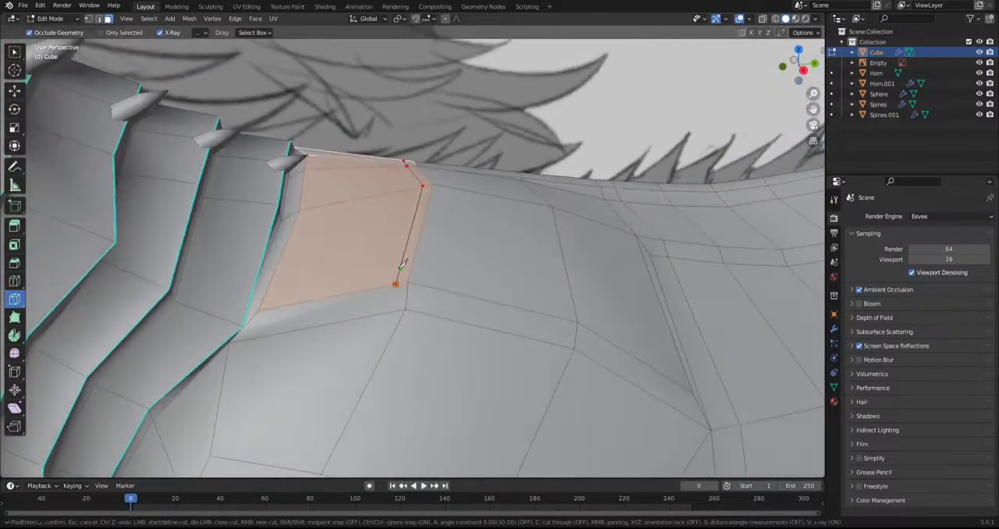
{"action": "key", "text": "Escape"}
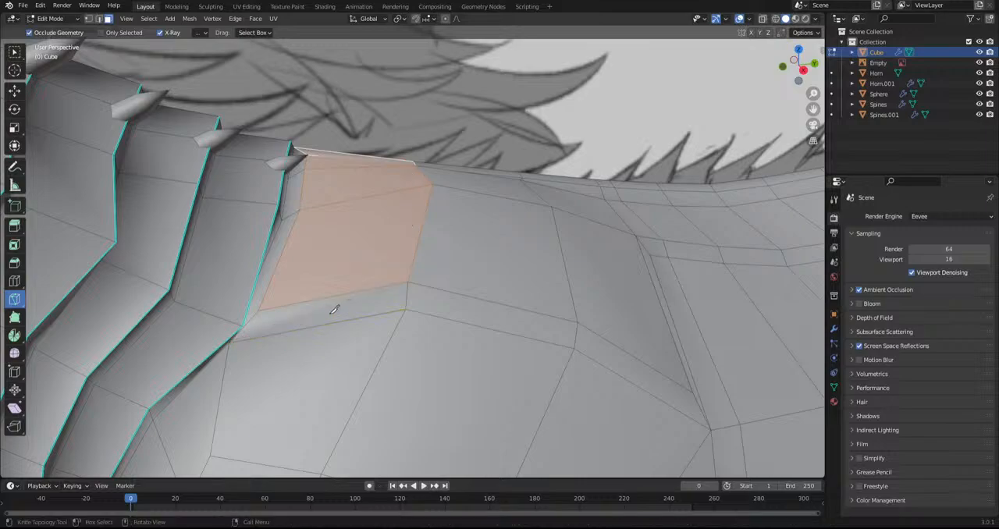
Knife a line just in front of the first back segment's rear edge, ending at the last neck plate's lower corner
{"action": "middle_click_drag", "start_coordinate": [413, 141], "coordinate": [416, 152]}
{"action": "left_click", "coordinate": [411, 152]}
{"action": "left_click", "coordinate": [422, 187]}
{"action": "left_click", "coordinate": [390, 295]}
{"action": "left_click", "coordinate": [231, 351]}
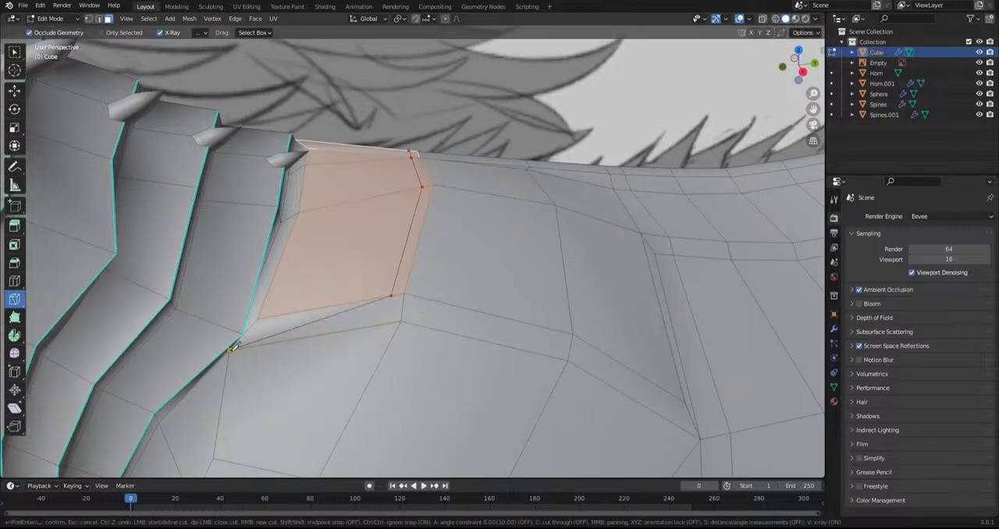
{"action": "key", "text": "Return"}
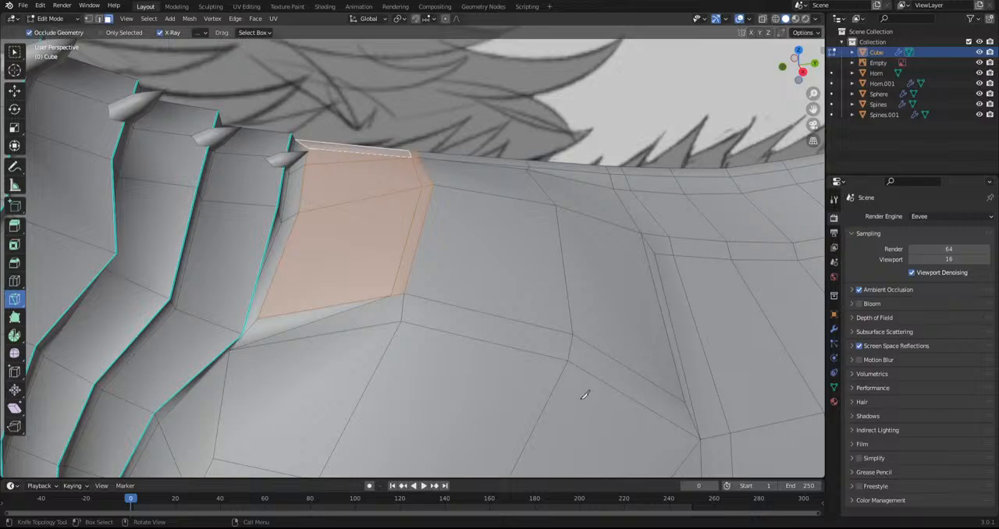
Knife a matching line in front of the second back segment's rear edge, running forward to the first segment's lower rear corner
{"action": "middle_click_drag", "start_coordinate": [573, 351], "coordinate": [450, 357]}
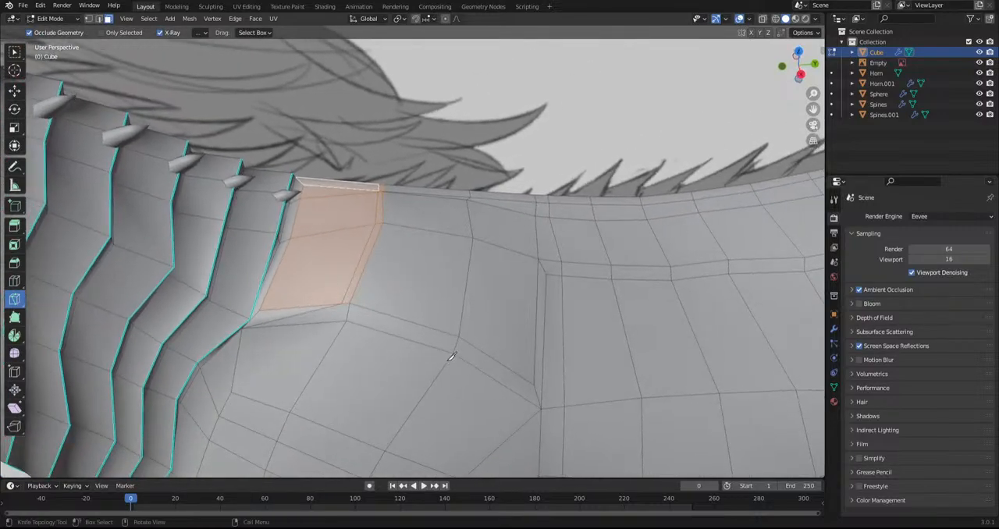
{"action": "left_click", "coordinate": [466, 191]}
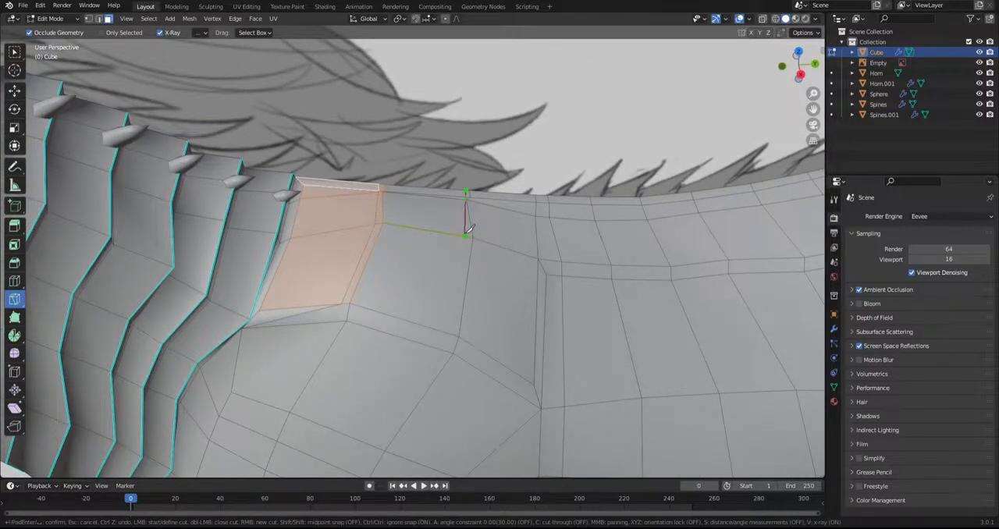
{"action": "middle_click_drag", "start_coordinate": [467, 204], "coordinate": [466, 243]}
{"action": "scroll", "coordinate": [468, 241], "scroll_direction": "up", "scroll_amount": 2}
{"action": "left_click", "coordinate": [501, 152]}
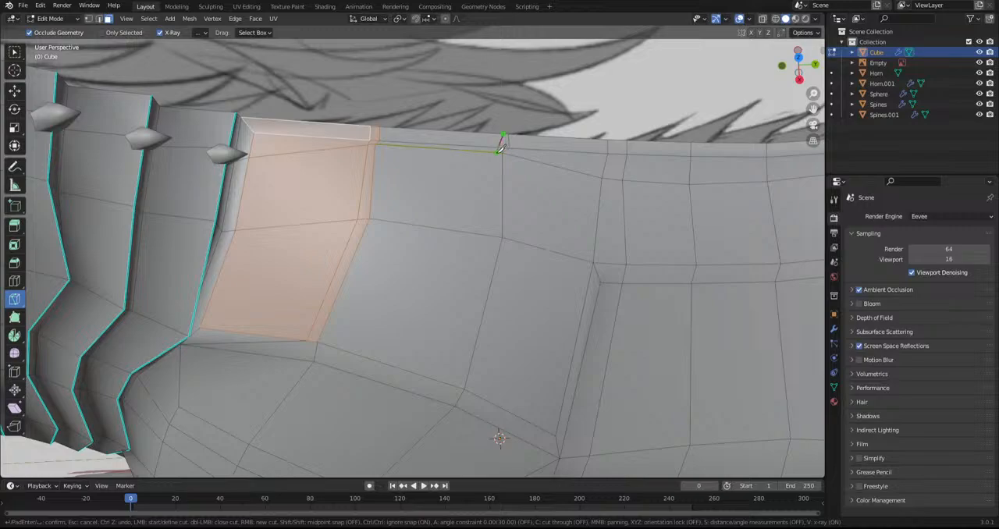
{"action": "left_click", "coordinate": [495, 235]}
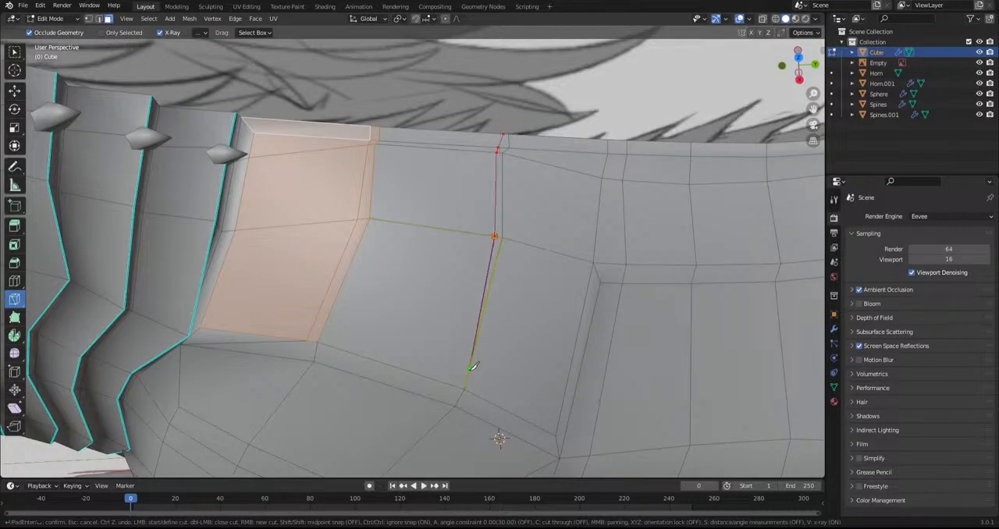
{"action": "left_click", "coordinate": [463, 385]}
{"action": "middle_click_drag", "start_coordinate": [464, 388], "coordinate": [485, 340]}
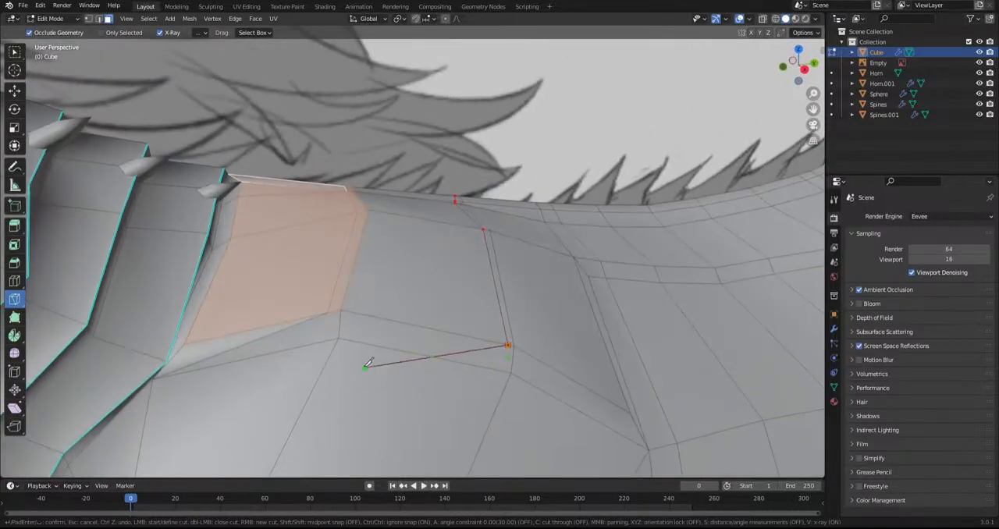
{"action": "left_click", "coordinate": [343, 334]}
{"action": "key", "text": "Return"}
Knife a line in front of the third back segment's rear edge, ending at the second segment's lower rear corner
{"action": "middle_click_drag", "start_coordinate": [344, 334], "coordinate": [436, 355]}
{"action": "left_click", "coordinate": [482, 155]}
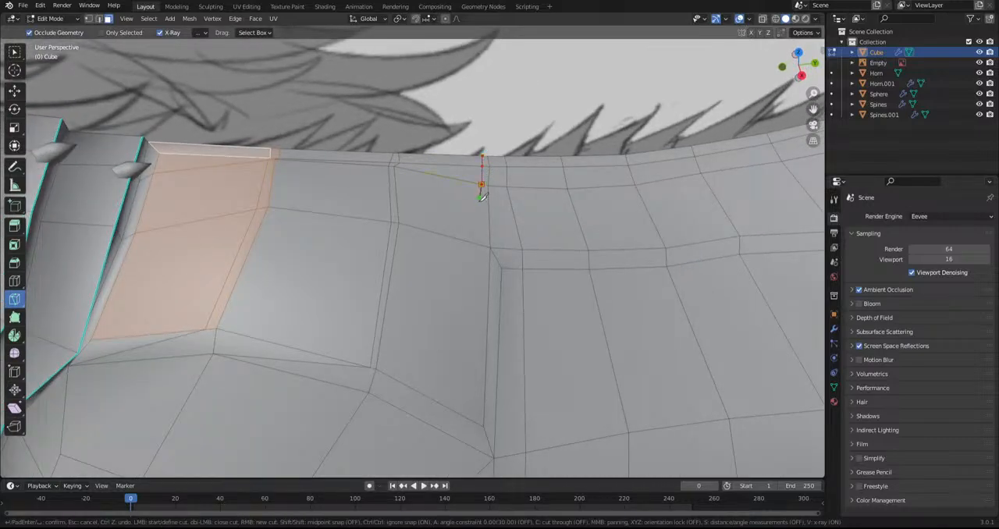
{"action": "left_click", "coordinate": [468, 418]}
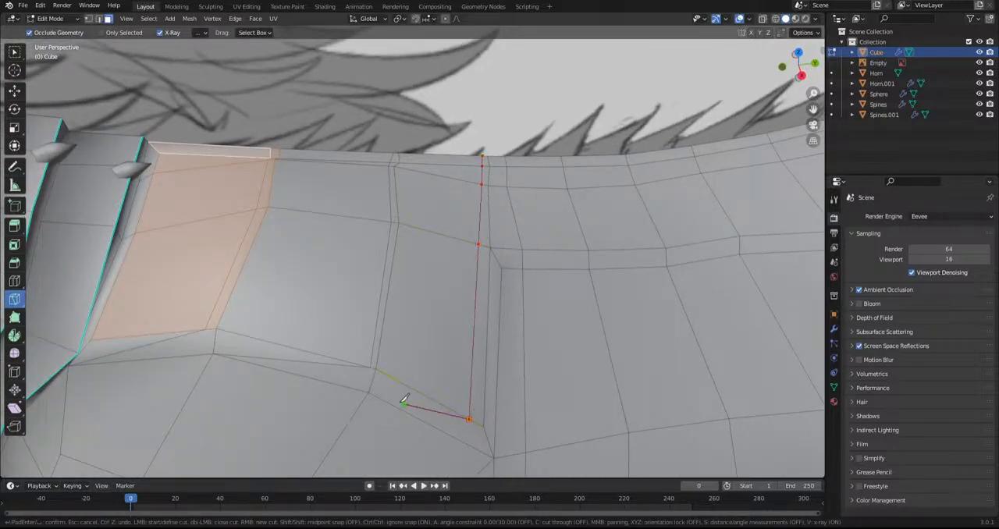
{"action": "left_click", "coordinate": [370, 392]}
{"action": "key", "text": "Return"}
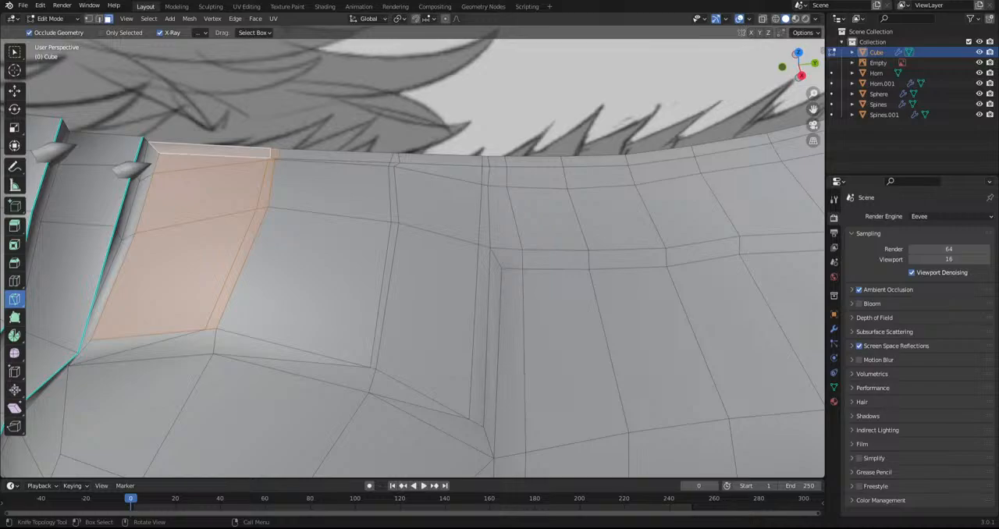
Leave the Knife for the Select Box tool in edge selection mode, with nothing selected
{"action": "middle_click_drag", "start_coordinate": [369, 338], "coordinate": [331, 283]}
{"action": "key", "text": "k"}
{"action": "key", "text": "Escape"}
{"action": "left_click", "coordinate": [13, 53]}
{"action": "middle_click_drag", "start_coordinate": [411, 187], "coordinate": [398, 194]}
{"action": "scroll", "coordinate": [399, 193], "scroll_direction": "up", "scroll_amount": 1}
{"action": "key", "text": "alt+a"}
{"action": "left_click", "coordinate": [101, 20]}
{"action": "middle_click_drag", "start_coordinate": [332, 153], "coordinate": [346, 205]}
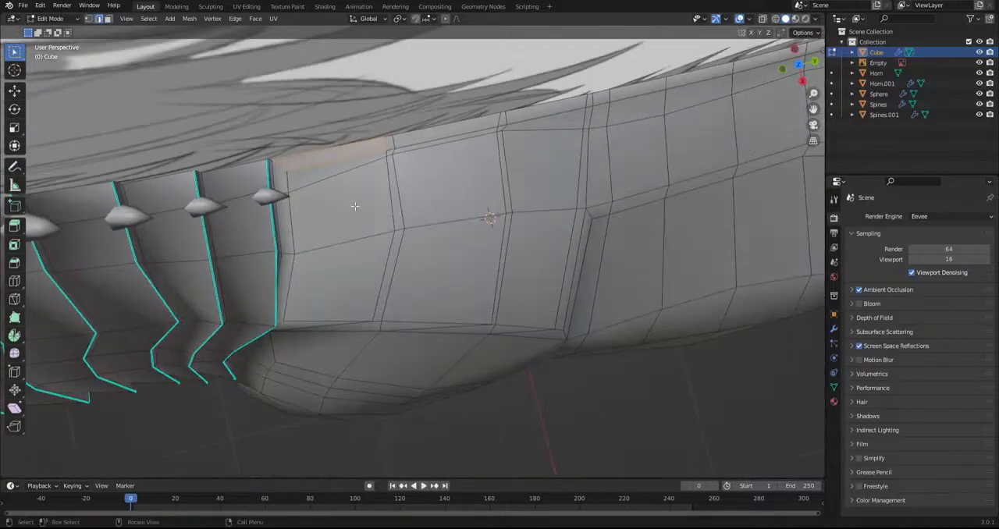
Move the first back segment's rear cut edges outward to form an overlapping plate lip
{"action": "left_click", "coordinate": [388, 148]}
{"action": "left_click", "coordinate": [380, 311], "text": "ctrl"}
{"action": "middle_click_drag", "start_coordinate": [381, 311], "coordinate": [476, 344]}
{"action": "key", "text": "g"}
{"action": "left_click", "coordinate": [459, 247]}
Move the second back segment's rear cut edges outward to form a matching plate lip
{"action": "left_click", "coordinate": [481, 314]}
{"action": "left_click", "coordinate": [559, 213], "text": "ctrl"}
{"action": "middle_click_drag", "start_coordinate": [560, 215], "coordinate": [578, 153]}
{"action": "key", "text": "g"}
{"action": "left_click", "coordinate": [584, 248]}
Lift the third back segment's rear cut edges off the body to form its plate lip
{"action": "middle_click_drag", "start_coordinate": [591, 283], "coordinate": [538, 392]}
{"action": "left_click", "coordinate": [551, 367]}
{"action": "left_click", "coordinate": [637, 241], "text": "ctrl"}
{"action": "middle_click_drag", "start_coordinate": [636, 241], "coordinate": [640, 277]}
{"action": "key", "text": "g"}
{"action": "left_click", "coordinate": [642, 282]}
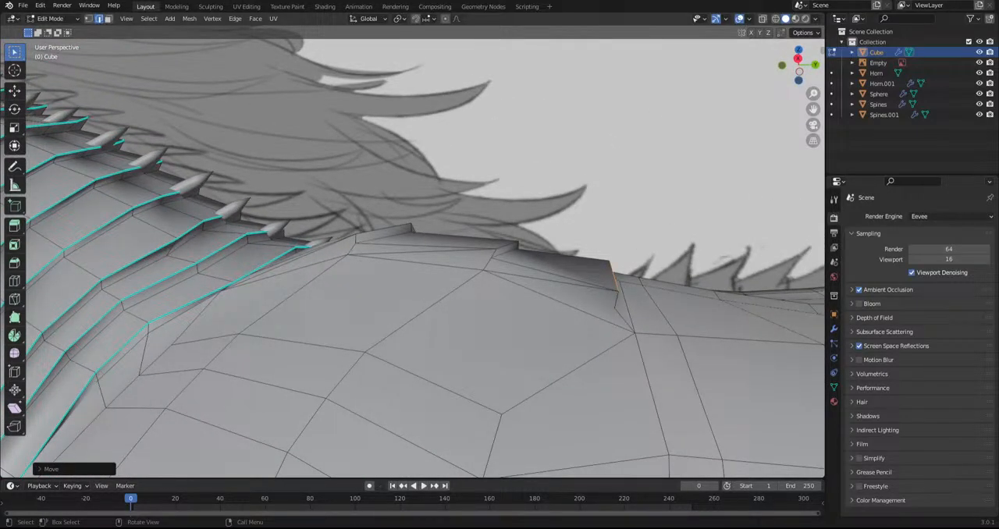
Reposition the short upper lip edges near the centreline, including the one on the second shoulder plate
{"action": "middle_click_drag", "start_coordinate": [558, 298], "coordinate": [476, 218]}
{"action": "left_click", "coordinate": [486, 167]}
{"action": "middle_click_drag", "start_coordinate": [486, 167], "coordinate": [549, 117]}
{"action": "key", "text": "g"}
{"action": "left_click", "coordinate": [557, 194]}
{"action": "left_click", "coordinate": [508, 219]}
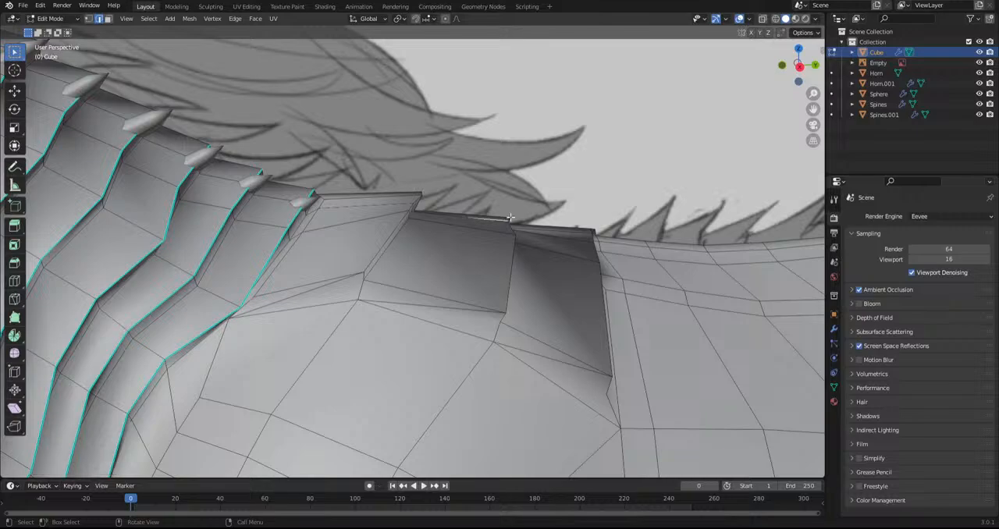
{"action": "key", "text": "g"}
{"action": "left_click", "coordinate": [518, 205]}
Rotate and reposition the upper rear lip edge of the third shoulder plate beside the centreline
{"action": "left_click", "coordinate": [591, 228]}
{"action": "key", "text": "r"}
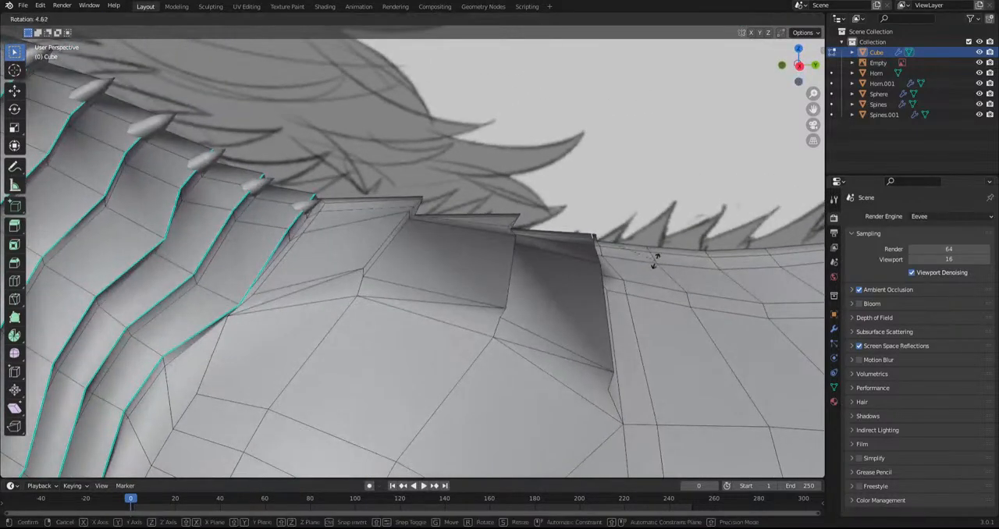
{"action": "left_click", "coordinate": [631, 271]}
{"action": "key", "text": "g"}
{"action": "left_click", "coordinate": [635, 266]}
{"action": "key", "text": "r"}
{"action": "key", "text": "r"}
{"action": "left_click", "coordinate": [624, 294]}
{"action": "key", "text": "g"}
{"action": "left_click", "coordinate": [621, 299]}
Mark the rear and lower border edges of the three new shoulder plates as sharp
{"action": "middle_click_drag", "start_coordinate": [611, 297], "coordinate": [575, 227]}
{"action": "left_click", "coordinate": [537, 401], "text": "ctrl"}
{"action": "left_click", "coordinate": [575, 207], "text": "shift"}
{"action": "left_click", "coordinate": [442, 361], "text": "ctrl"}
{"action": "left_click", "coordinate": [470, 161], "text": "shift"}
{"action": "left_click", "coordinate": [353, 270], "text": "ctrl"}
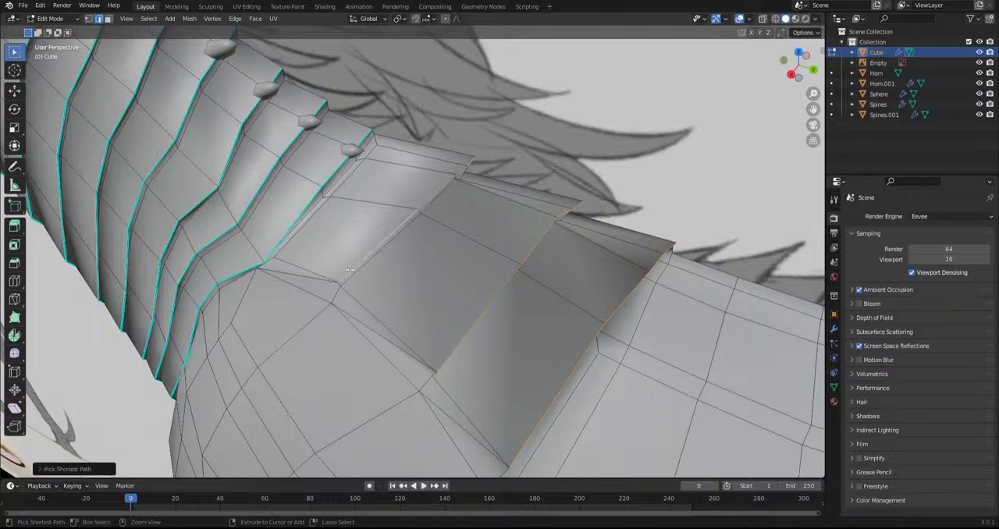
{"action": "middle_click_drag", "start_coordinate": [348, 265], "coordinate": [388, 213]}
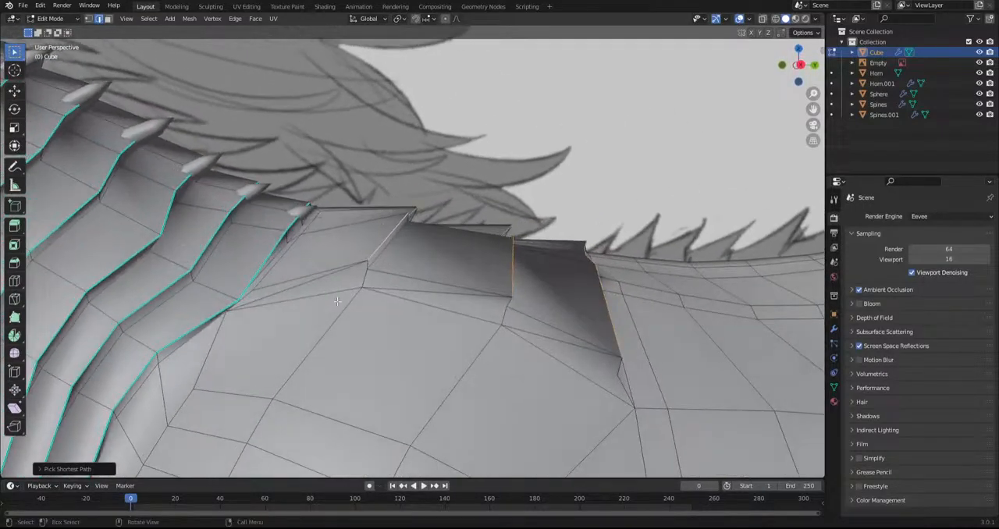
{"action": "left_click", "coordinate": [326, 273], "text": "shift"}
{"action": "left_click", "coordinate": [474, 296], "text": "shift"}
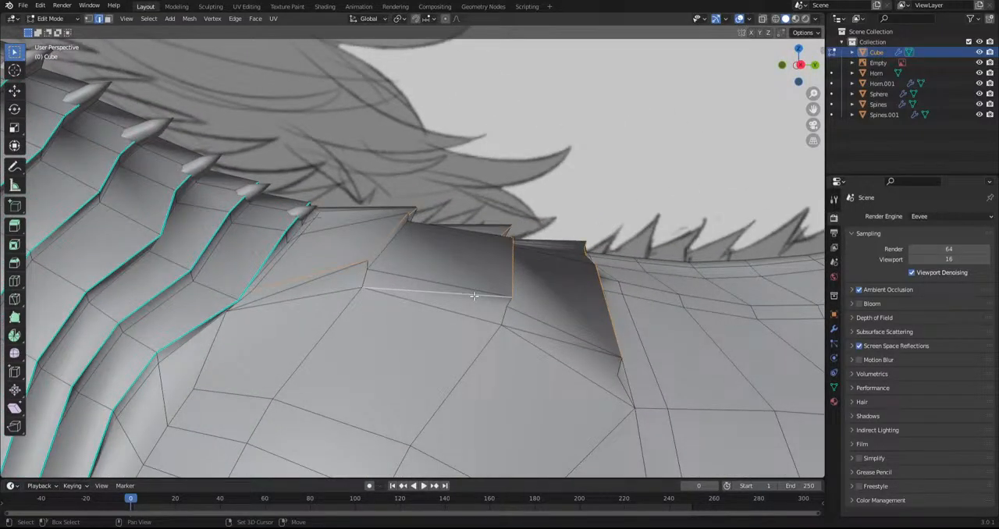
{"action": "middle_click_drag", "start_coordinate": [474, 296], "coordinate": [563, 351]}
{"action": "left_click", "coordinate": [565, 349], "text": "shift"}
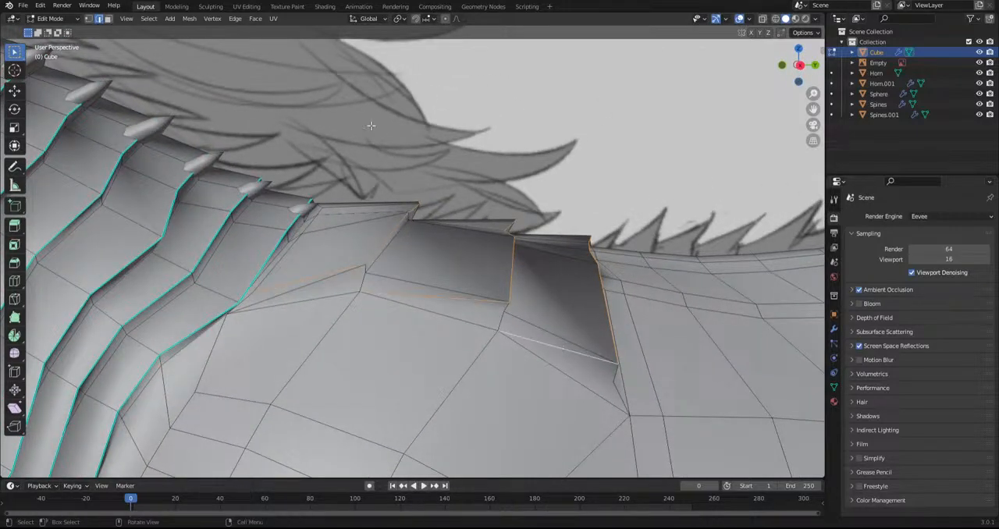
{"action": "left_click", "coordinate": [189, 18]}
{"action": "mouse_move", "coordinate": [254, 19]}
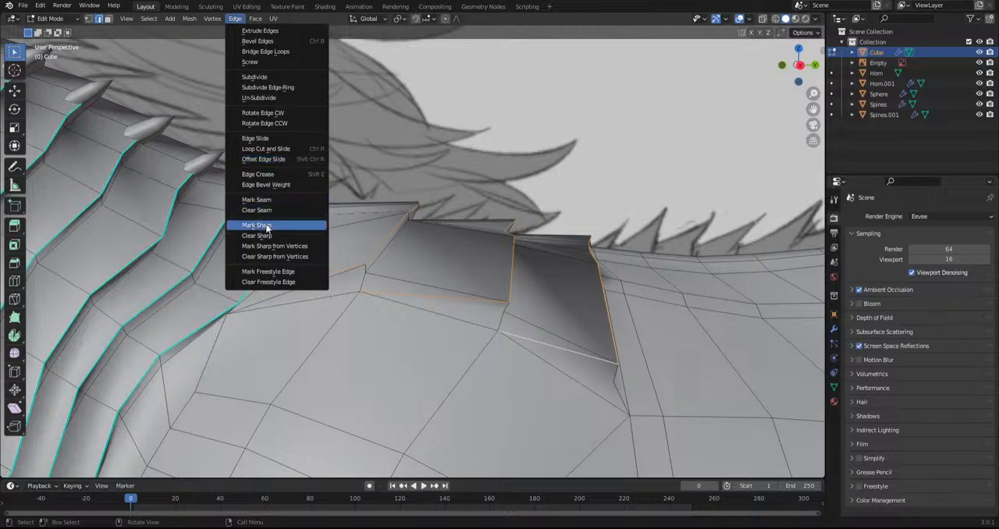
{"action": "left_click", "coordinate": [269, 226]}
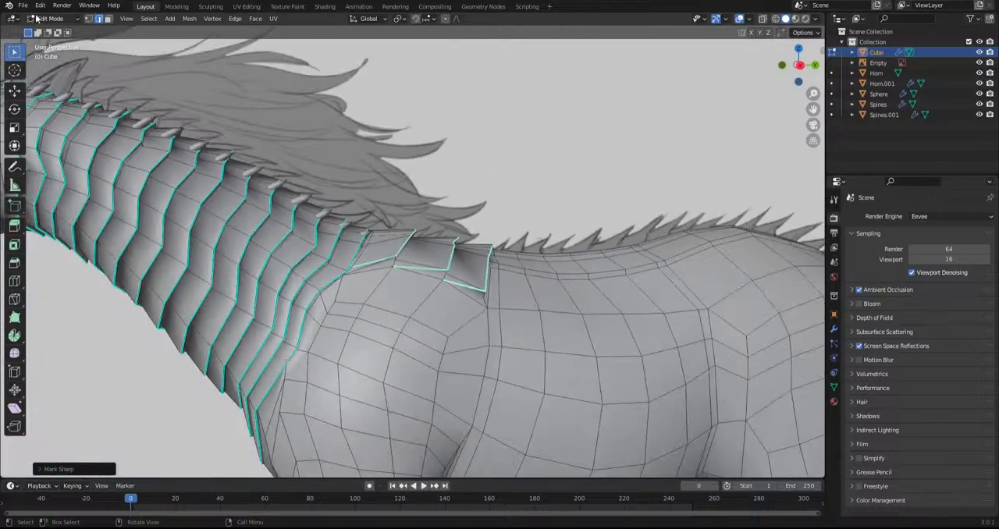
Inspect the whole model's smooth shading in Object Mode, including the new sharp-edged shoulder plates and the back
{"action": "left_click", "coordinate": [50, 18]}
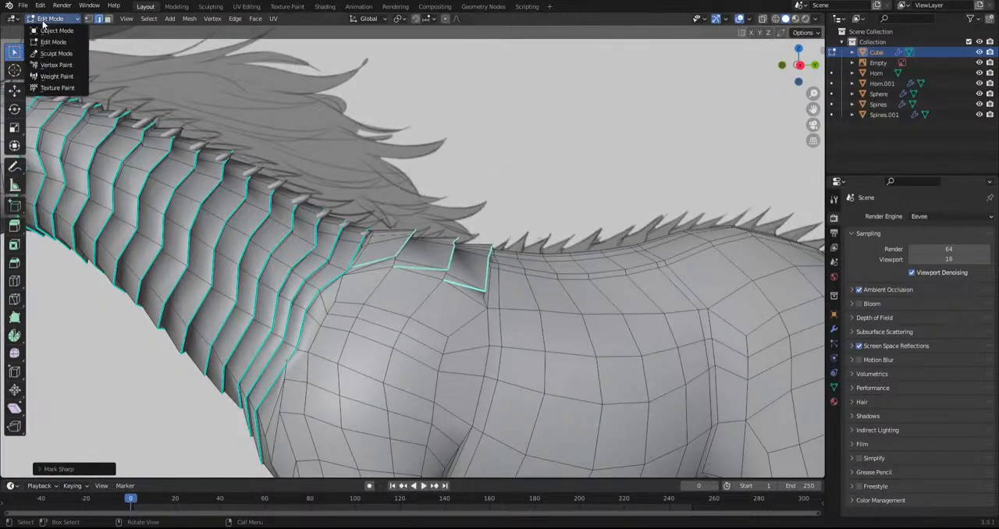
{"action": "left_click", "coordinate": [56, 37]}
{"action": "scroll", "coordinate": [383, 307], "scroll_direction": "down", "scroll_amount": 4}
{"action": "middle_click_drag", "start_coordinate": [383, 308], "coordinate": [366, 325]}
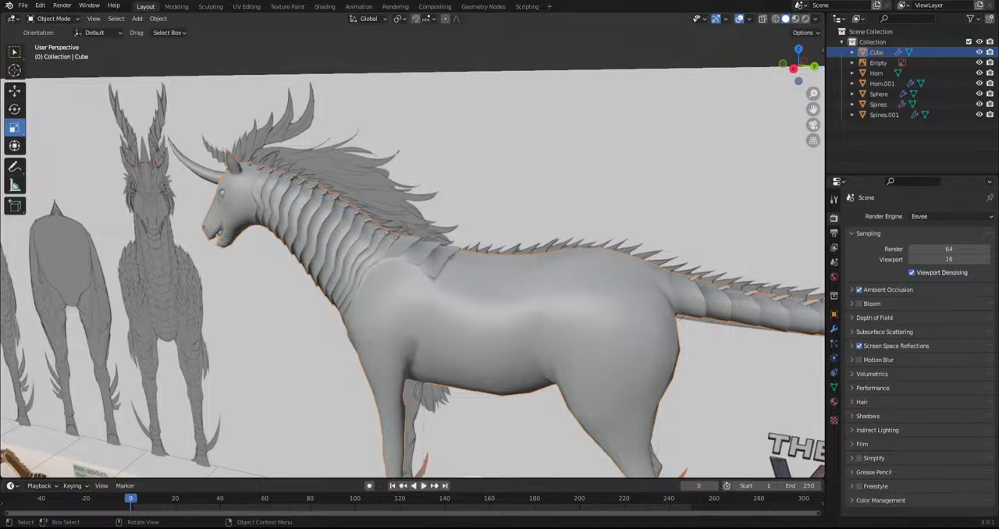
{"action": "scroll", "coordinate": [352, 358], "scroll_direction": "down", "scroll_amount": 2}
{"action": "middle_click_drag", "start_coordinate": [355, 355], "coordinate": [327, 336]}
{"action": "scroll", "coordinate": [415, 303], "scroll_direction": "up", "scroll_amount": 4}
Return to Edit Mode and select the upper strip of faces along the back behind the last shoulder plate
{"action": "left_click", "coordinate": [41, 20]}
{"action": "left_click", "coordinate": [53, 42]}
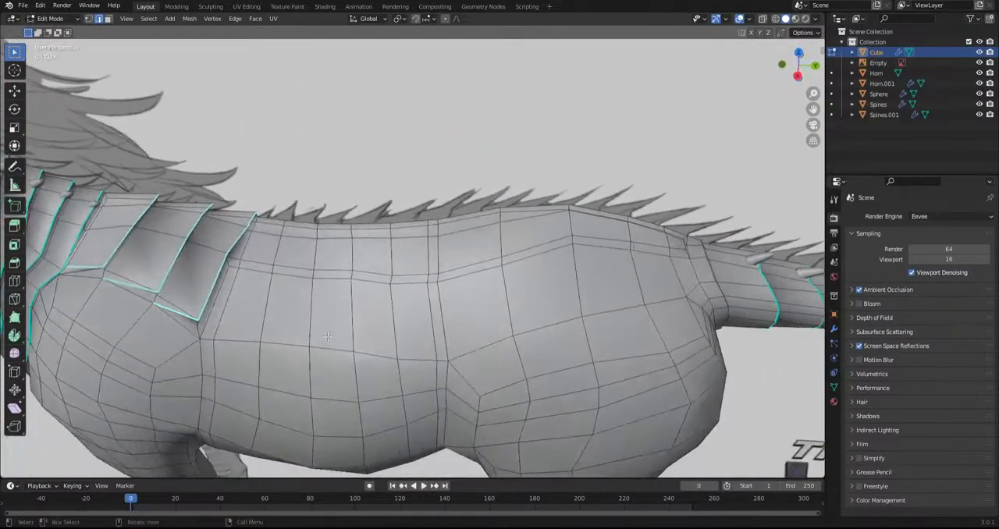
{"action": "left_click", "coordinate": [110, 19]}
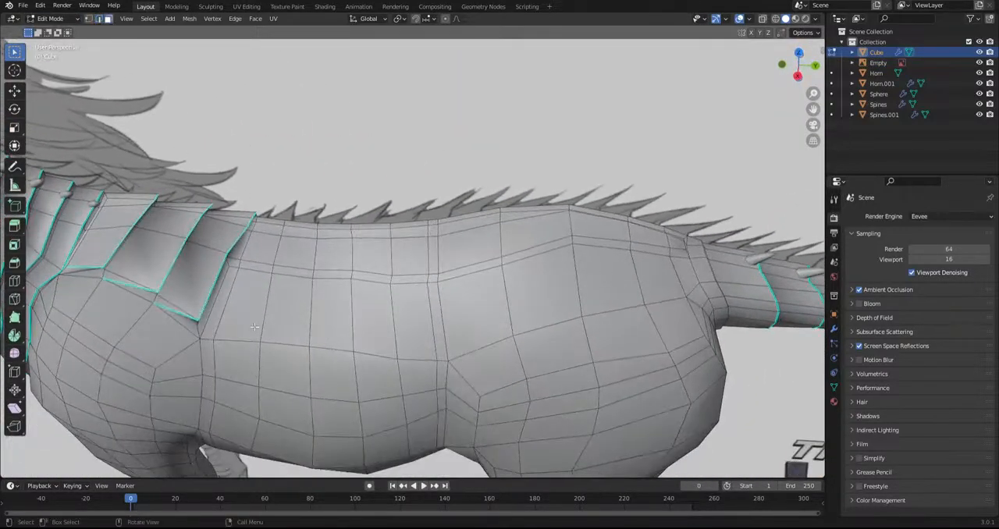
{"action": "left_click", "coordinate": [210, 299]}
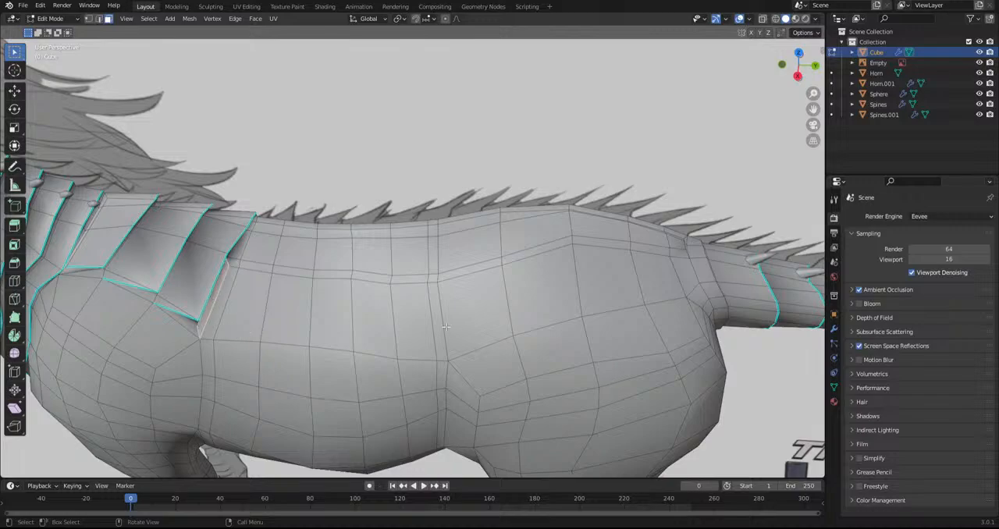
{"action": "left_click", "coordinate": [406, 310], "text": "ctrl"}
{"action": "left_click", "coordinate": [410, 253]}
{"action": "left_click", "coordinate": [270, 246], "text": "ctrl"}
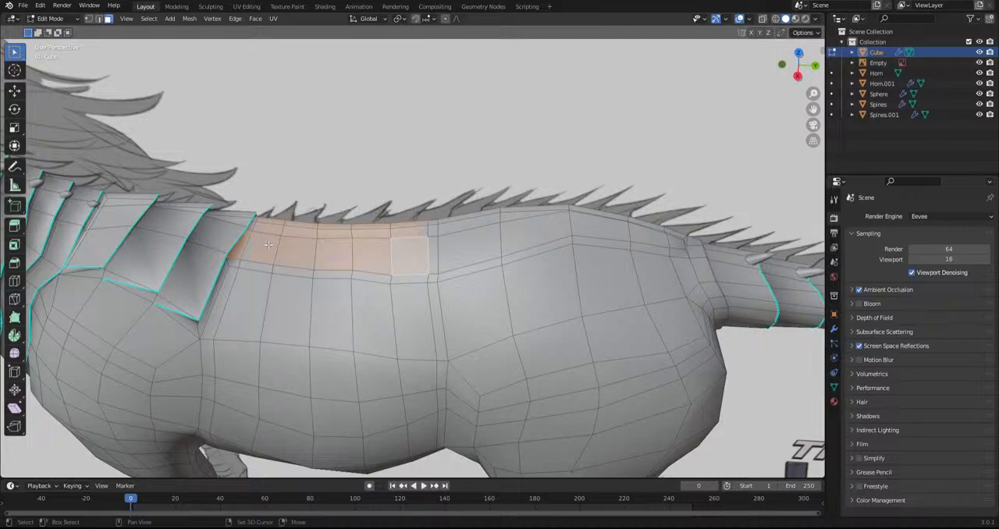
{"action": "middle_click_drag", "start_coordinate": [252, 227], "coordinate": [258, 231], "text": "alt"}
{"action": "scroll", "coordinate": [258, 231], "scroll_direction": "up", "scroll_amount": 2}
{"action": "scroll", "coordinate": [257, 231], "scroll_direction": "up", "scroll_amount": 1}
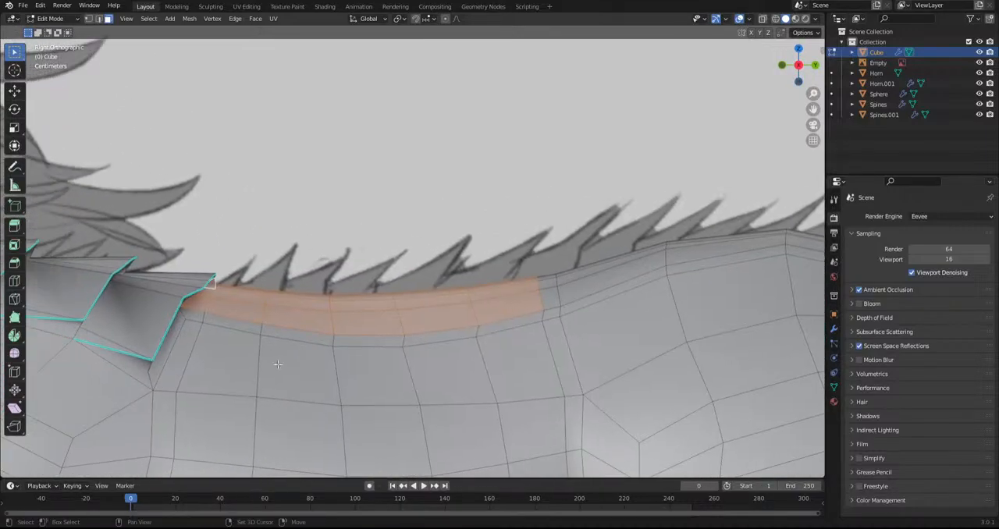
Knife a cut just ahead of the first back segment's rear edge, continuing forward to its lower front corner
{"action": "left_click", "coordinate": [14, 298]}
{"action": "middle_click_drag", "start_coordinate": [234, 289], "coordinate": [248, 295]}
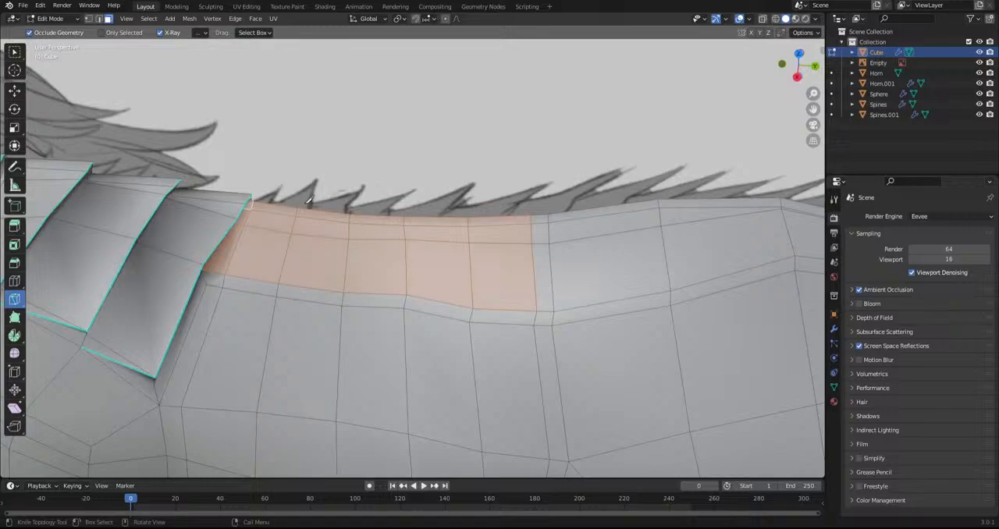
{"action": "left_click", "coordinate": [294, 208]}
{"action": "middle_click_drag", "start_coordinate": [275, 283], "coordinate": [411, 236]}
{"action": "right_click", "coordinate": [292, 282]}
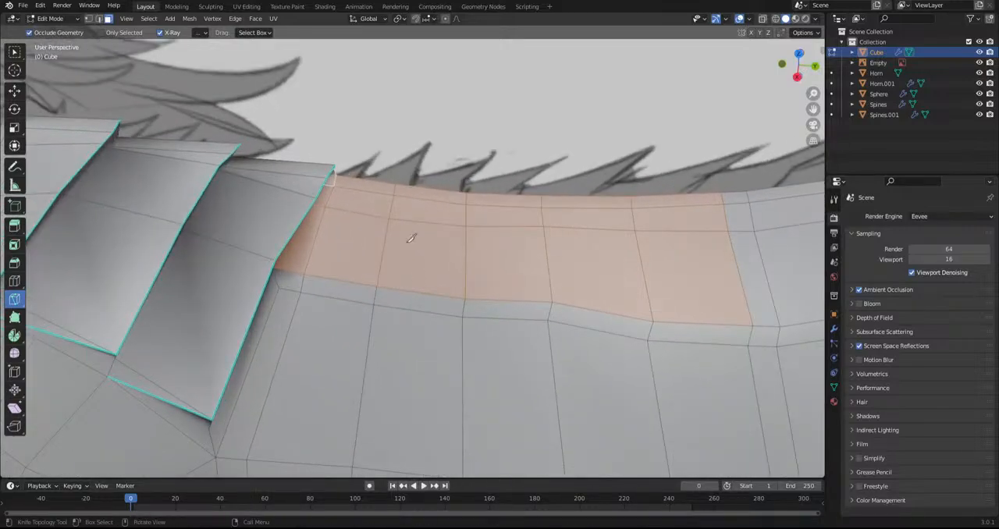
{"action": "left_click", "coordinate": [389, 184]}
{"action": "left_click", "coordinate": [365, 285]}
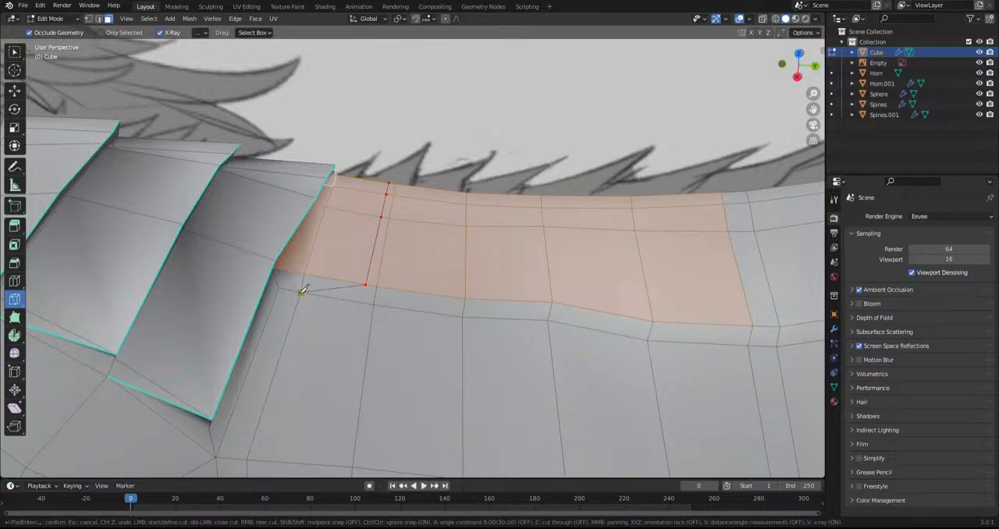
{"action": "key", "text": "Return"}
Knife matching cuts just ahead of the second and third back segments' rear edges, down to the strip's lower border
{"action": "left_click", "coordinate": [464, 189]}
{"action": "left_click", "coordinate": [461, 298]}
{"action": "key", "text": "Return"}
{"action": "left_click", "coordinate": [458, 293]}
{"action": "key", "text": "Escape"}
{"action": "left_click", "coordinate": [535, 193]}
{"action": "left_click", "coordinate": [546, 302]}
{"action": "key", "text": "Return"}
Knife matching cuts just ahead of the fourth and fifth back segments' rear edges, each running forward along the lower border
{"action": "key", "text": "k"}
{"action": "left_click", "coordinate": [625, 197]}
{"action": "left_click", "coordinate": [646, 320]}
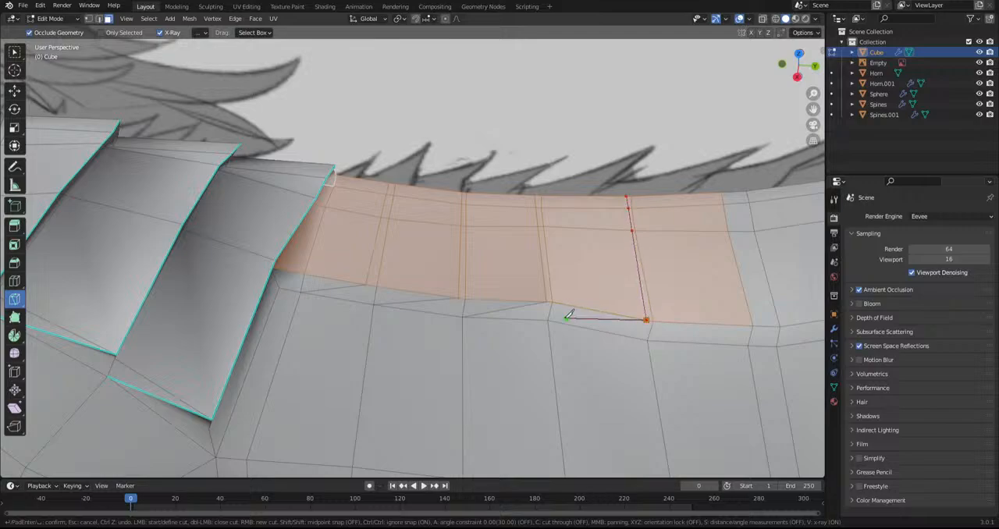
{"action": "key", "text": "Return"}
{"action": "key", "text": "k"}
{"action": "left_click", "coordinate": [714, 193]}
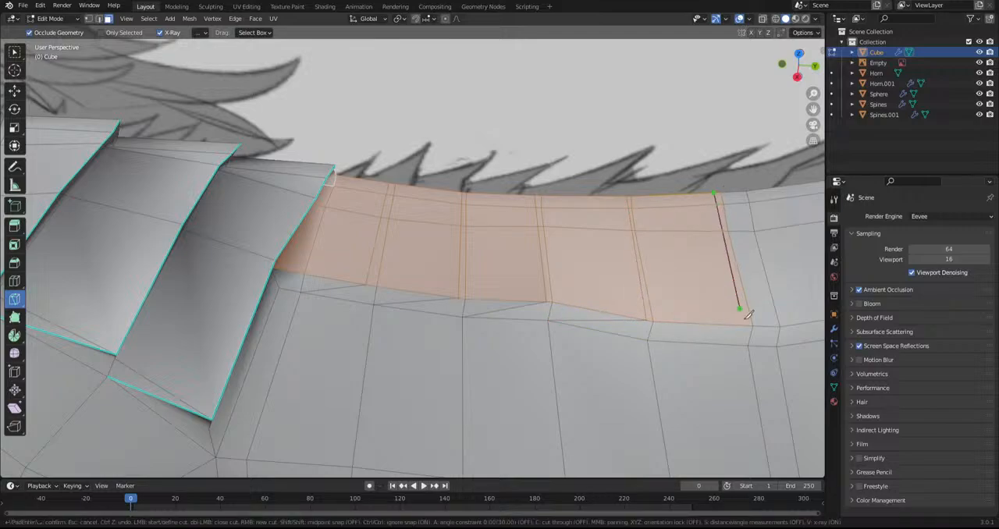
{"action": "left_click", "coordinate": [749, 324]}
{"action": "key", "text": "Return"}
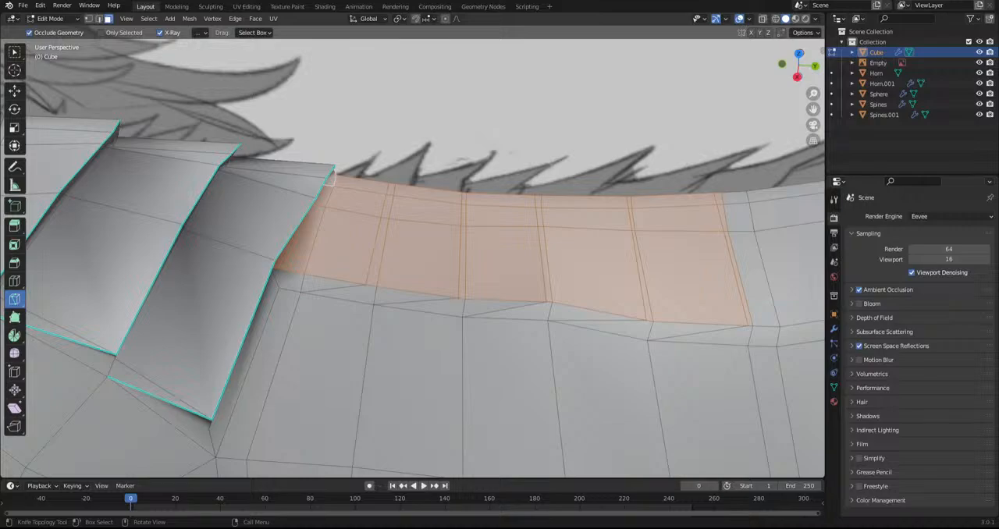
Raise the short centreline edges at the rear of the first two back segments in the side view
{"action": "scroll", "coordinate": [486, 294], "scroll_direction": "down", "scroll_amount": 2}
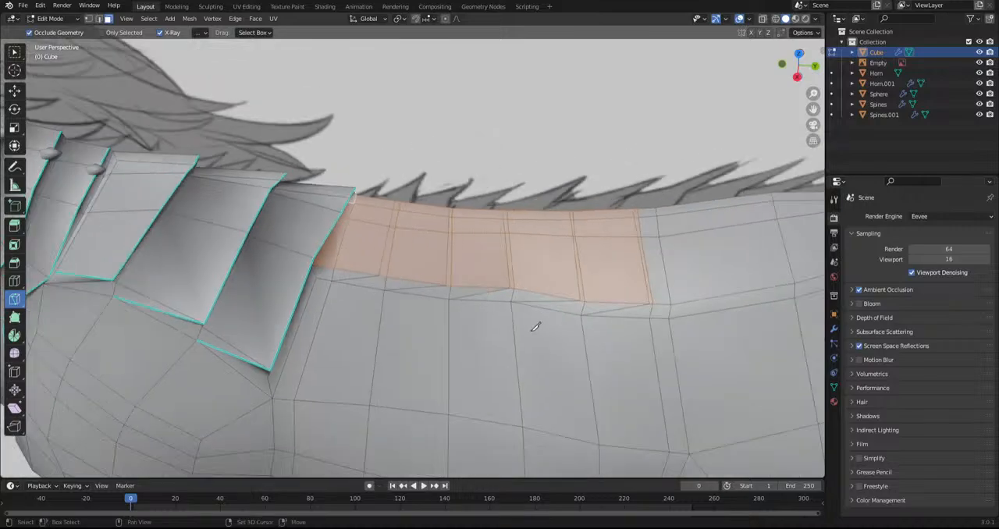
{"action": "middle_click_drag", "start_coordinate": [535, 325], "coordinate": [468, 330], "text": "shift"}
{"action": "left_click", "coordinate": [14, 52]}
{"action": "scroll", "coordinate": [257, 210], "scroll_direction": "up", "scroll_amount": 2}
{"action": "middle_click_drag", "start_coordinate": [257, 211], "coordinate": [290, 233], "text": "shift"}
{"action": "left_click", "coordinate": [301, 231]}
{"action": "left_click", "coordinate": [99, 20]}
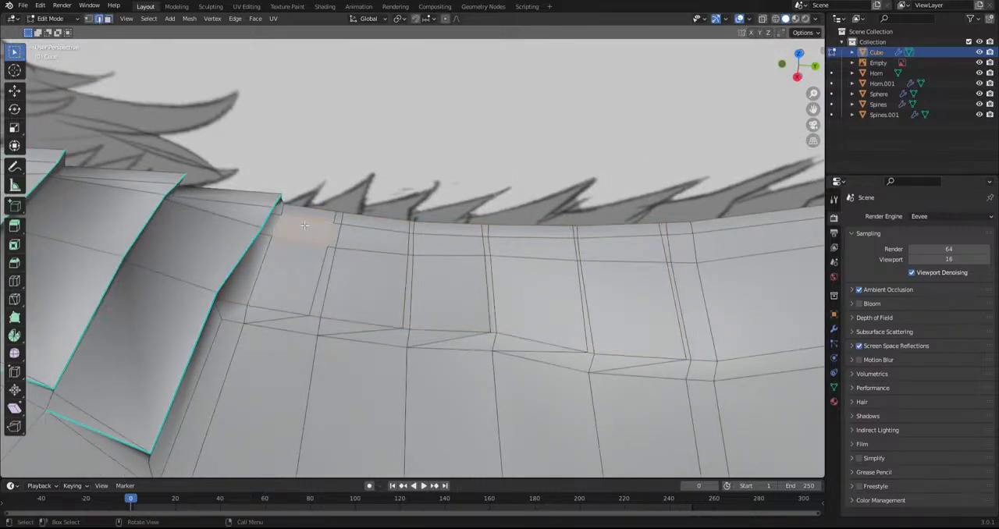
{"action": "left_click", "coordinate": [331, 219]}
{"action": "key", "text": "KP_3"}
{"action": "key", "text": "g"}
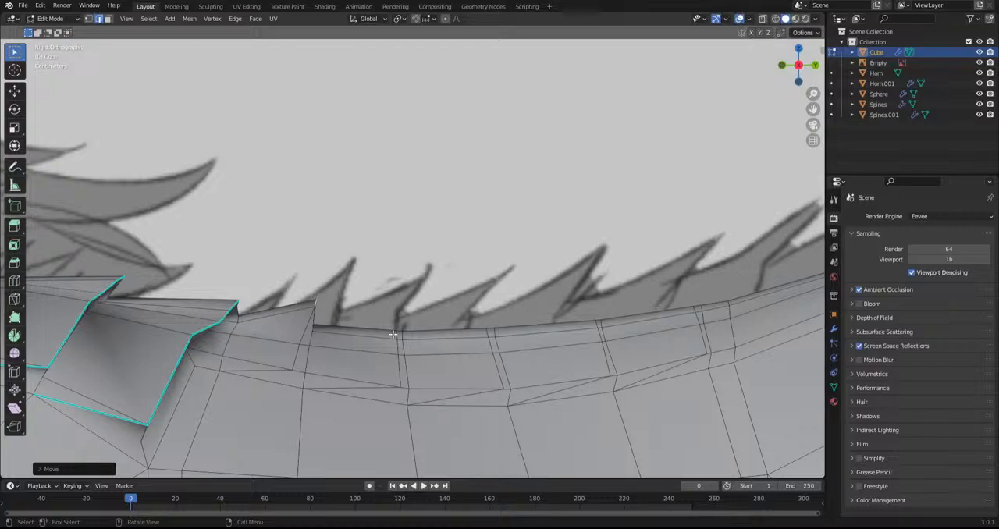
{"action": "left_click", "coordinate": [406, 296]}
Lift the third back segment's rear centreline edge above the following segment, redoing the first move
{"action": "left_click", "coordinate": [482, 333]}
{"action": "key", "text": "g"}
{"action": "left_click", "coordinate": [486, 324]}
{"action": "key", "text": "ctrl+z"}
{"action": "key", "text": "g"}
{"action": "left_click", "coordinate": [489, 315]}
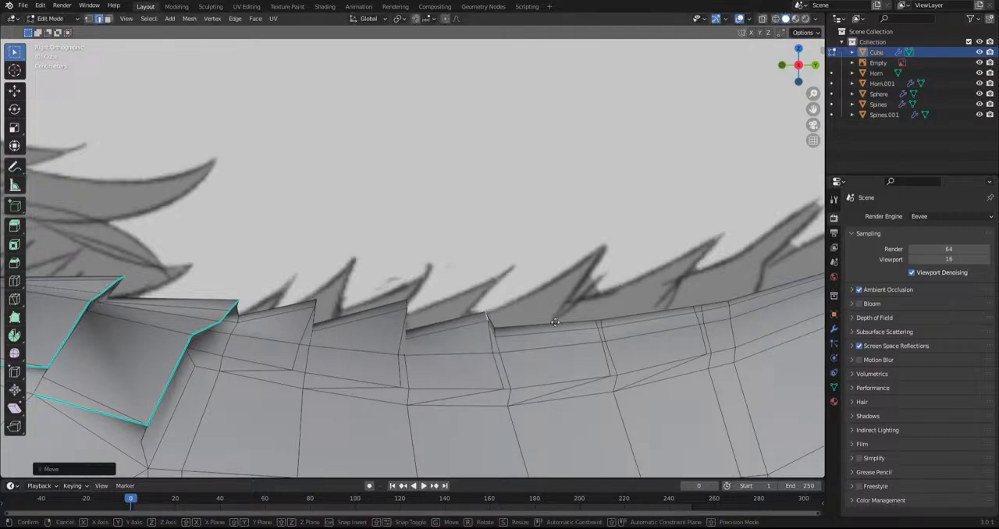
Raise the rear centreline edges of the fourth and fifth back segments to form overlapping lips
{"action": "left_click", "coordinate": [596, 323]}
{"action": "key", "text": "g"}
{"action": "left_click", "coordinate": [602, 302]}
{"action": "left_click", "coordinate": [690, 309]}
{"action": "key", "text": "g"}
{"action": "left_click", "coordinate": [691, 309]}
{"action": "key", "text": "g"}
{"action": "left_click", "coordinate": [698, 301]}
Move the first back segment's lower rear corner vertex off the body, adjusting it in side and top views
{"action": "middle_click_drag", "start_coordinate": [412, 387], "coordinate": [332, 366]}
{"action": "left_click", "coordinate": [89, 19]}
{"action": "middle_click_drag", "start_coordinate": [422, 343], "coordinate": [406, 33]}
{"action": "left_click", "coordinate": [327, 357]}
{"action": "key", "text": "g"}
{"action": "left_click", "coordinate": [326, 334]}
{"action": "key", "text": "KP_7"}
{"action": "key", "text": "g"}
{"action": "left_click", "coordinate": [412, 259]}
Reposition the lower rear corner vertices of the second and third back segments to lift their plate corners
{"action": "left_click", "coordinate": [404, 251]}
{"action": "key", "text": "g"}
{"action": "left_click", "coordinate": [410, 252]}
{"action": "middle_click_drag", "start_coordinate": [409, 252], "coordinate": [469, 355]}
{"action": "key", "text": "g"}
{"action": "left_click", "coordinate": [468, 364]}
{"action": "left_click", "coordinate": [489, 367]}
{"action": "key", "text": "g"}
{"action": "left_click", "coordinate": [494, 360]}
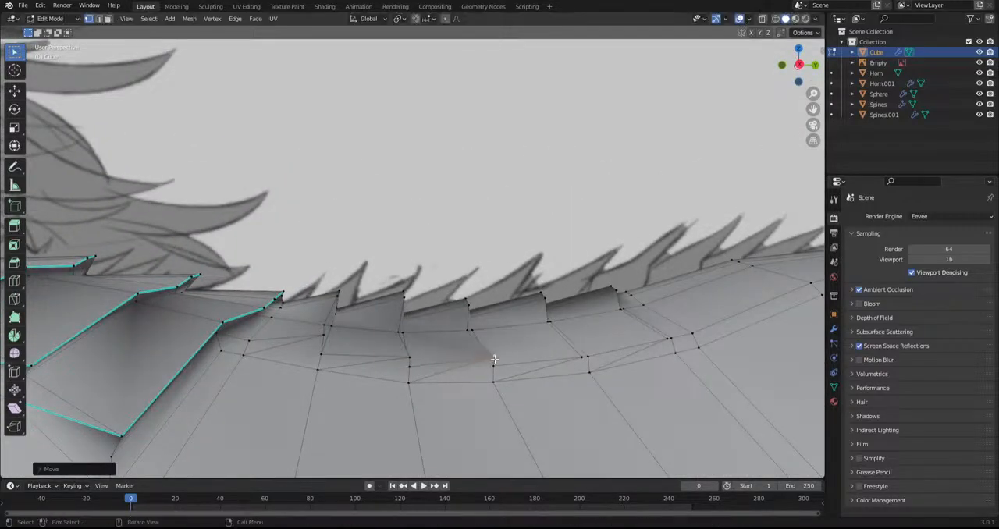
Reposition the lower rear corner vertices of the fourth and fifth back segments, refining the fourth in top view
{"action": "left_click", "coordinate": [581, 358]}
{"action": "key", "text": "g"}
{"action": "left_click", "coordinate": [672, 333]}
{"action": "middle_click_drag", "start_coordinate": [585, 294], "coordinate": [571, 417]}
{"action": "key", "text": "g"}
{"action": "left_click", "coordinate": [632, 363]}
{"action": "left_click", "coordinate": [589, 271]}
{"action": "key", "text": "g"}
{"action": "left_click", "coordinate": [586, 276]}
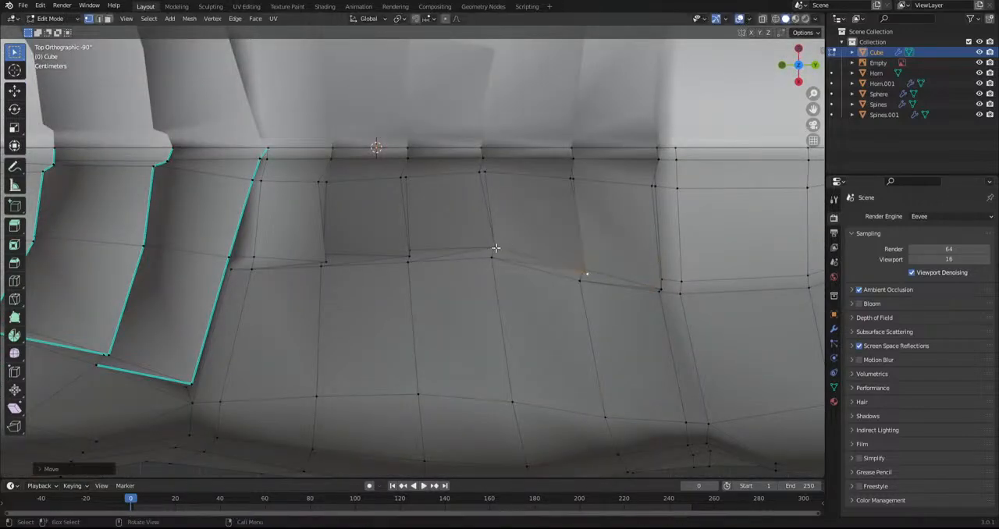
Nudge the third and second back segments' lower rear corner vertices outward in the top view
{"action": "left_click", "coordinate": [497, 248]}
{"action": "key", "text": "g"}
{"action": "left_click", "coordinate": [496, 258]}
{"action": "left_click", "coordinate": [406, 255]}
{"action": "key", "text": "g"}
{"action": "left_click", "coordinate": [406, 258]}
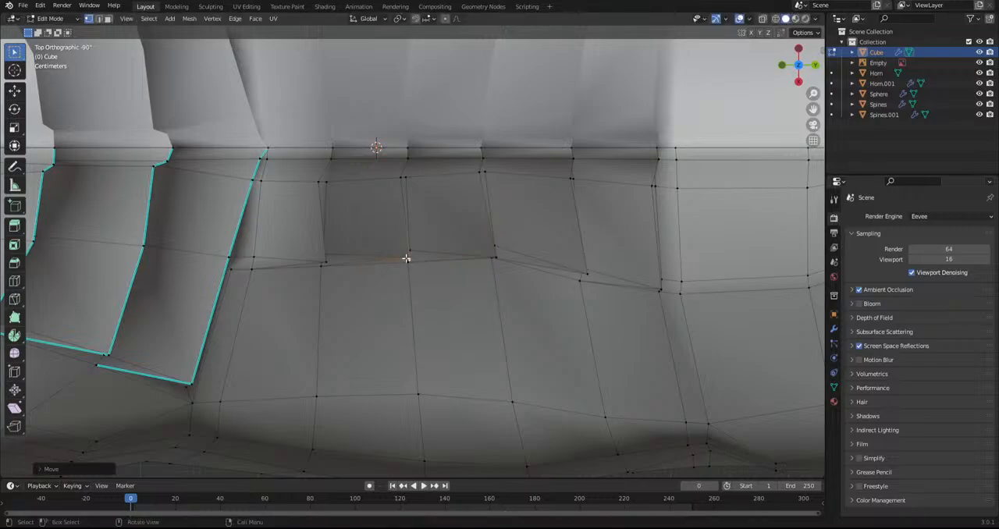
Select the rear and lower border edges of the first three new back plates
{"action": "left_click", "coordinate": [98, 18]}
{"action": "middle_click_drag", "start_coordinate": [211, 196], "coordinate": [371, 269]}
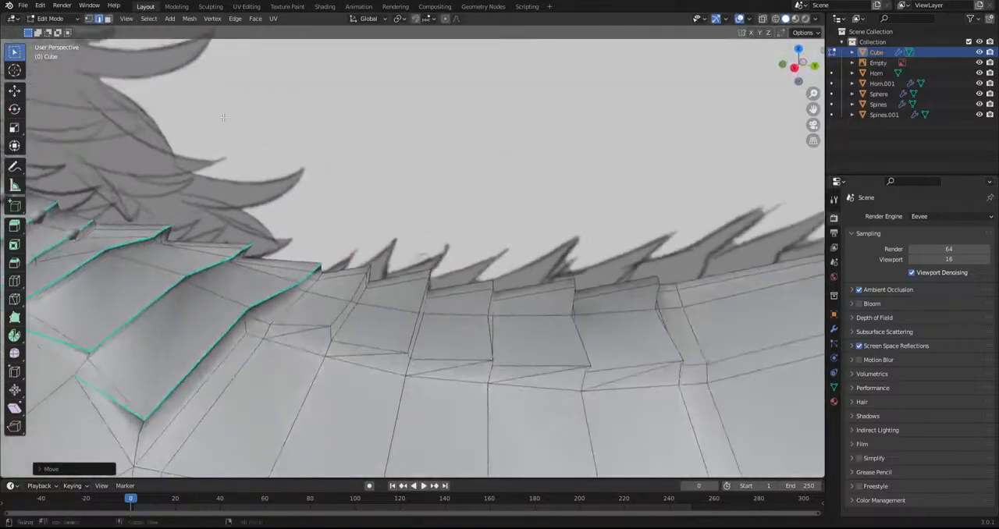
{"action": "left_click", "coordinate": [324, 327], "text": "ctrl"}
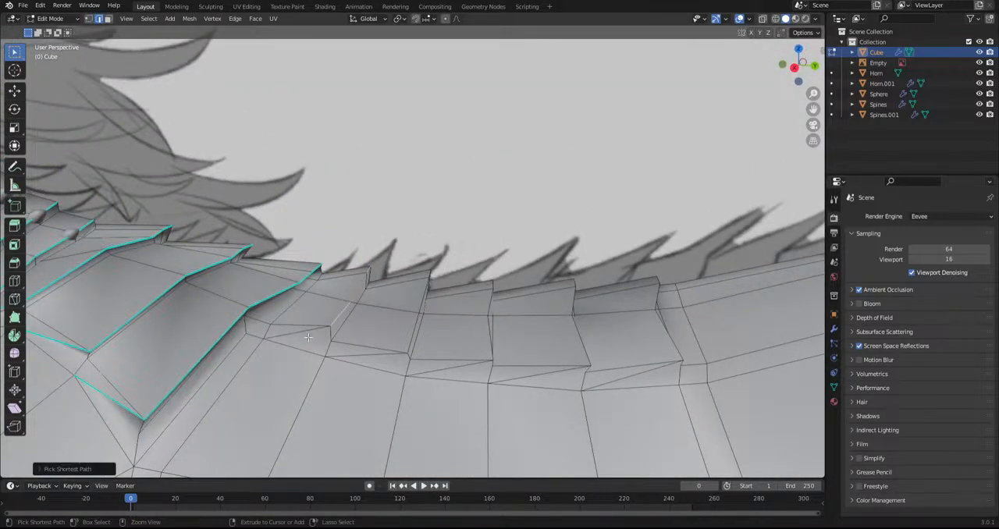
{"action": "left_click", "coordinate": [428, 278], "text": "ctrl"}
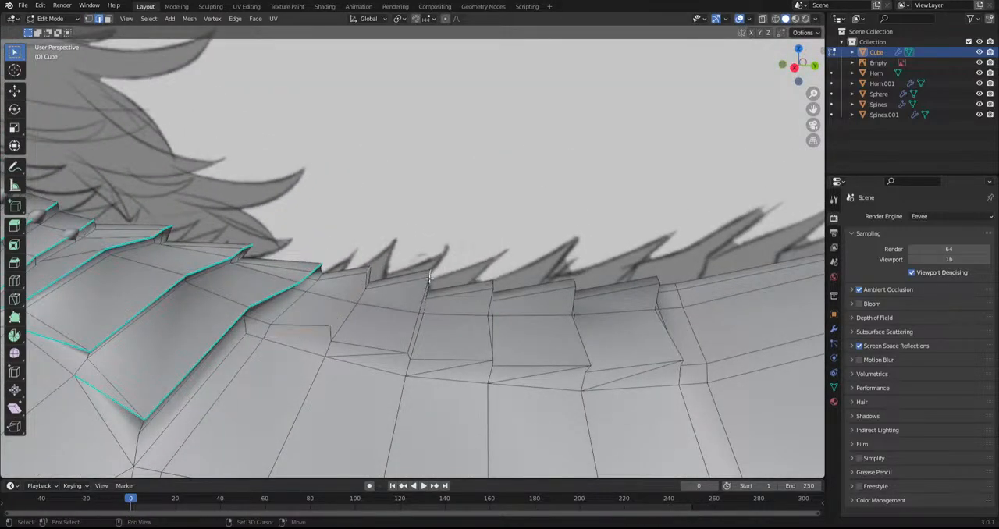
{"action": "left_click", "coordinate": [394, 354], "text": "ctrl"}
{"action": "left_click", "coordinate": [493, 287], "text": "shift"}
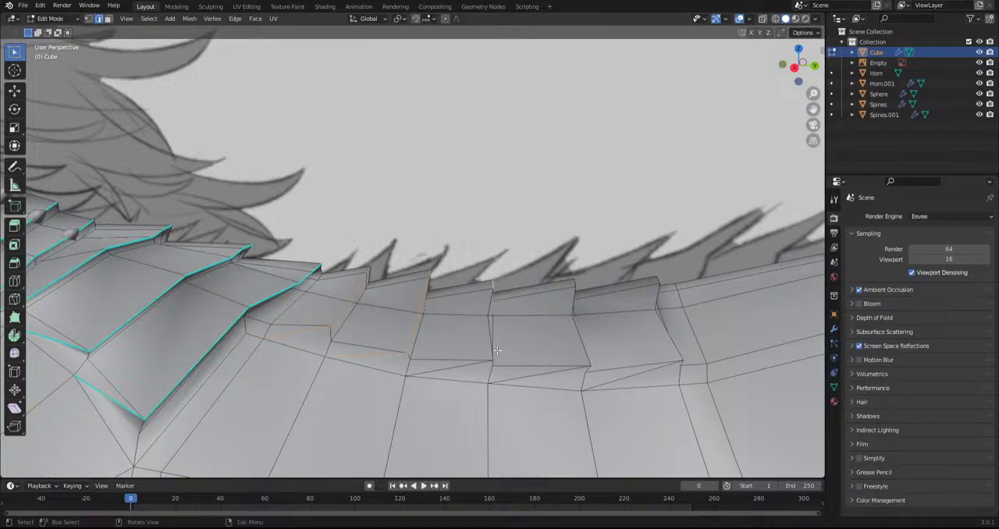
{"action": "middle_click_drag", "start_coordinate": [487, 361], "coordinate": [317, 300]}
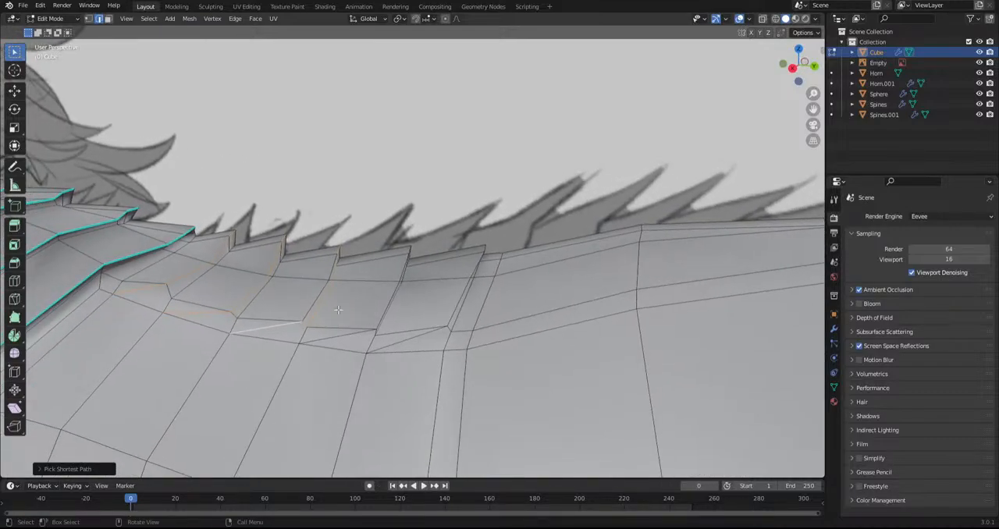
{"action": "left_click", "coordinate": [317, 300], "text": "ctrl"}
{"action": "left_click", "coordinate": [276, 322], "text": "ctrl"}
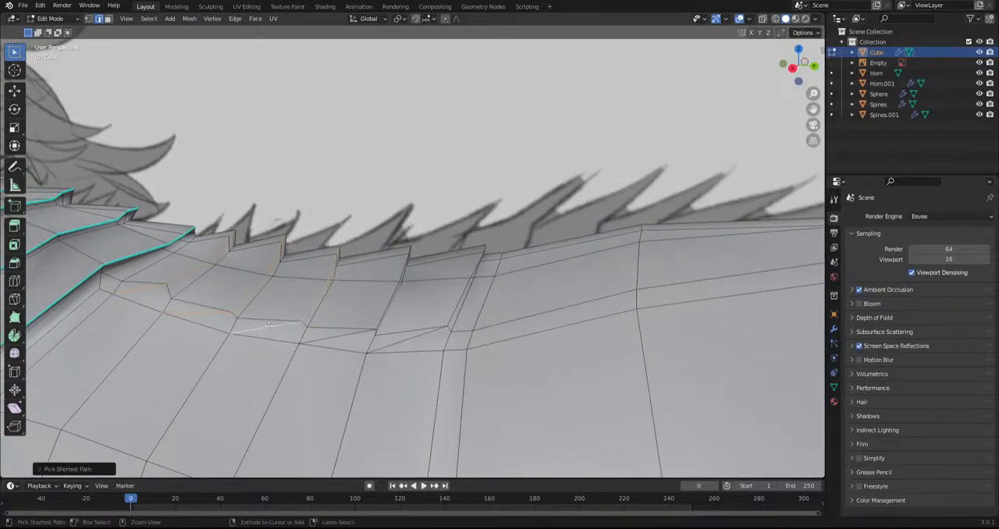
Add the rear and lower border edges of the fourth and fifth back plates to the selection
{"action": "left_click", "coordinate": [409, 252], "text": "shift"}
{"action": "left_click", "coordinate": [386, 309], "text": "ctrl"}
{"action": "left_click", "coordinate": [341, 336], "text": "ctrl"}
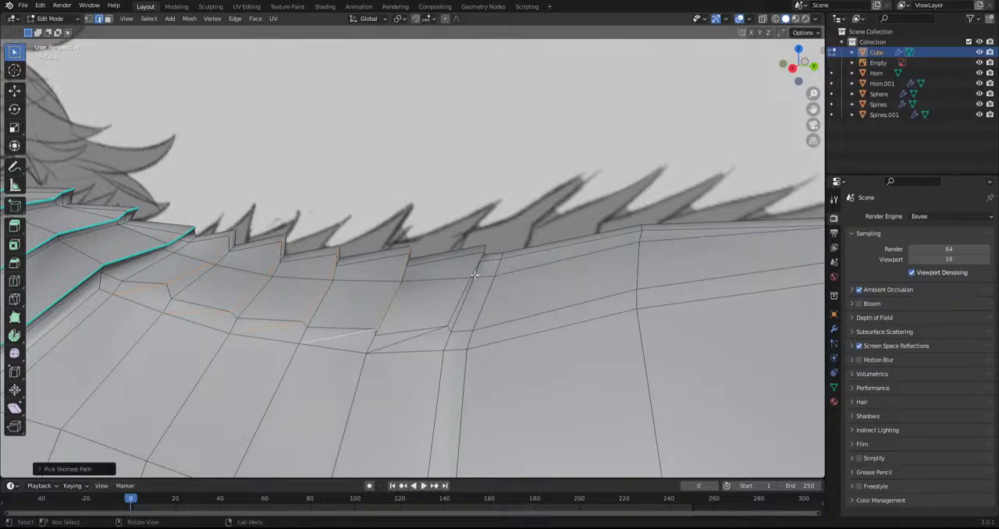
{"action": "left_click", "coordinate": [485, 248], "text": "shift"}
{"action": "left_click", "coordinate": [454, 314], "text": "ctrl"}
{"action": "left_click", "coordinate": [414, 338], "text": "ctrl"}
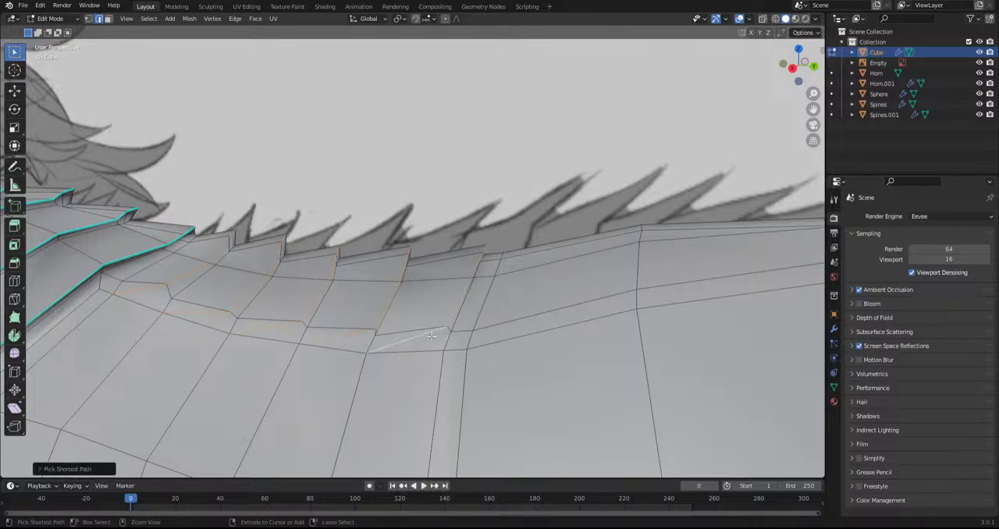
{"action": "scroll", "coordinate": [378, 326], "scroll_direction": "down", "scroll_amount": 2}
{"action": "middle_click_drag", "start_coordinate": [377, 325], "coordinate": [519, 324], "text": "shift"}
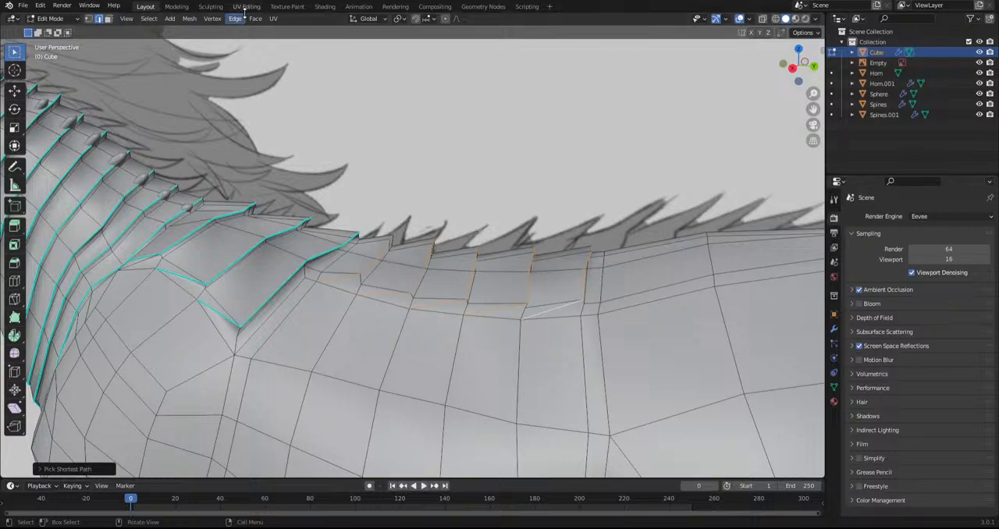
Mark the selected border edges of the five back plates as sharp
{"action": "left_click", "coordinate": [273, 18]}
{"action": "left_click", "coordinate": [297, 144]}
{"action": "scroll", "coordinate": [296, 145], "scroll_direction": "down", "scroll_amount": 6}
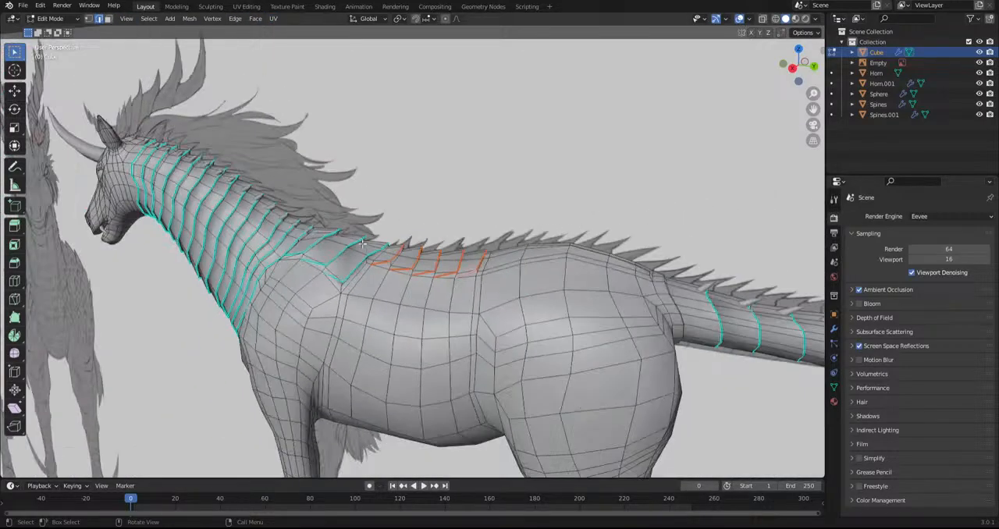
{"action": "left_click", "coordinate": [189, 19]}
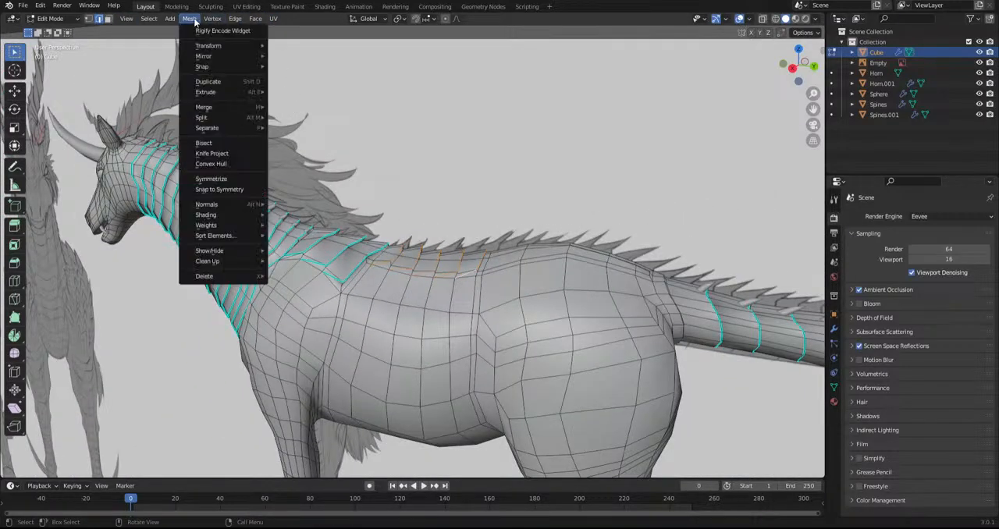
{"action": "mouse_move", "coordinate": [242, 22]}
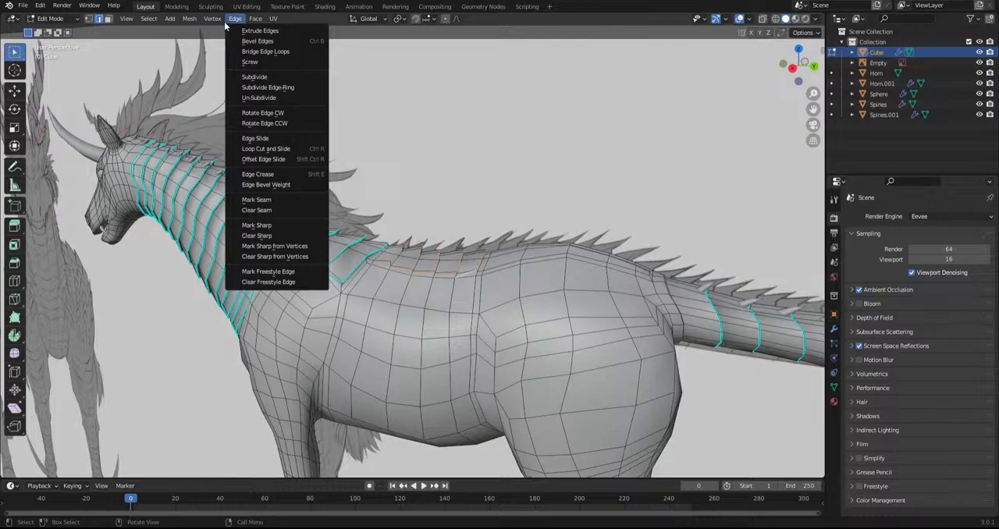
{"action": "left_click", "coordinate": [295, 226]}
Knife a cut across the first segment behind the five back plates, continuing forward to its lower front corner
{"action": "middle_click_drag", "start_coordinate": [448, 317], "coordinate": [379, 285], "text": "shift"}
{"action": "middle_click_drag", "start_coordinate": [429, 266], "coordinate": [389, 321]}
{"action": "scroll", "coordinate": [470, 254], "scroll_direction": "up", "scroll_amount": 4}
{"action": "left_click", "coordinate": [15, 300]}
{"action": "left_click", "coordinate": [361, 204]}
{"action": "left_click", "coordinate": [375, 287]}
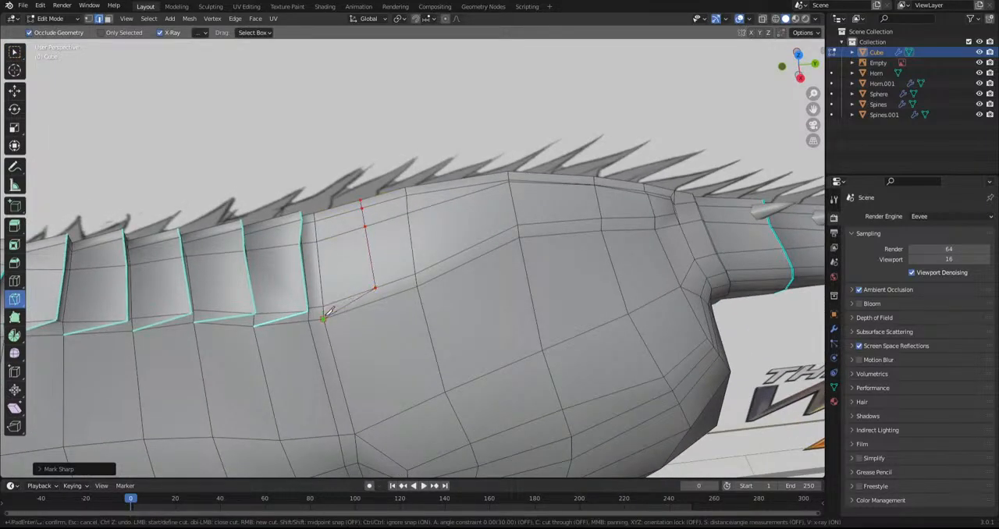
{"action": "key", "text": "Return"}
Knife further cuts across the upper rump segments towards the tail, each ending at the segment's lower front corner
{"action": "left_click", "coordinate": [456, 181]}
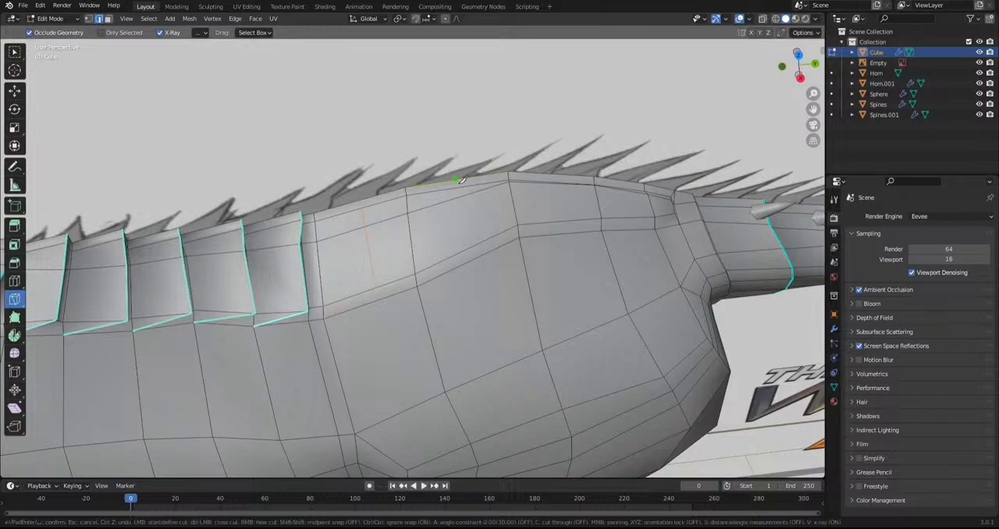
{"action": "left_click", "coordinate": [471, 247]}
{"action": "left_click", "coordinate": [417, 286]}
{"action": "key", "text": "Return"}
{"action": "left_click", "coordinate": [548, 173]}
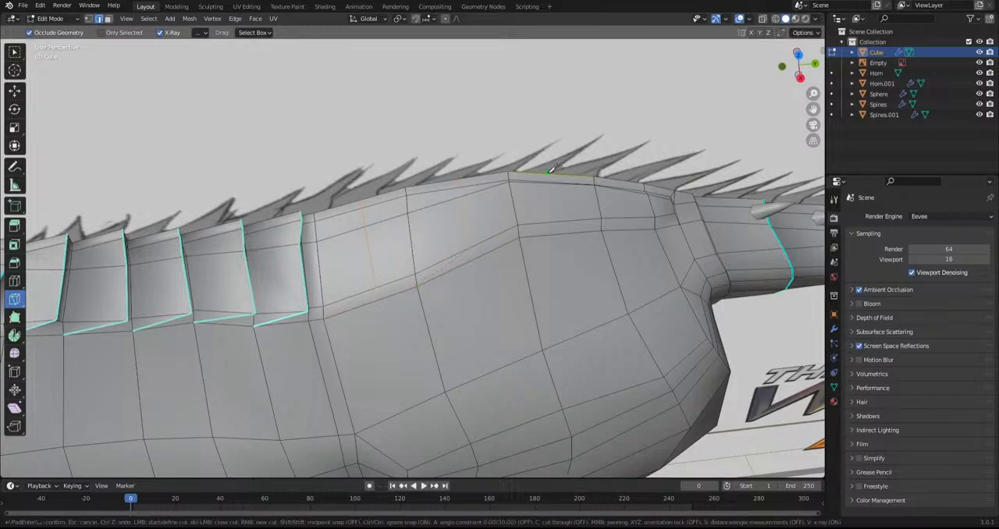
{"action": "left_click", "coordinate": [520, 237]}
{"action": "key", "text": "Return"}
{"action": "key", "text": "Return"}
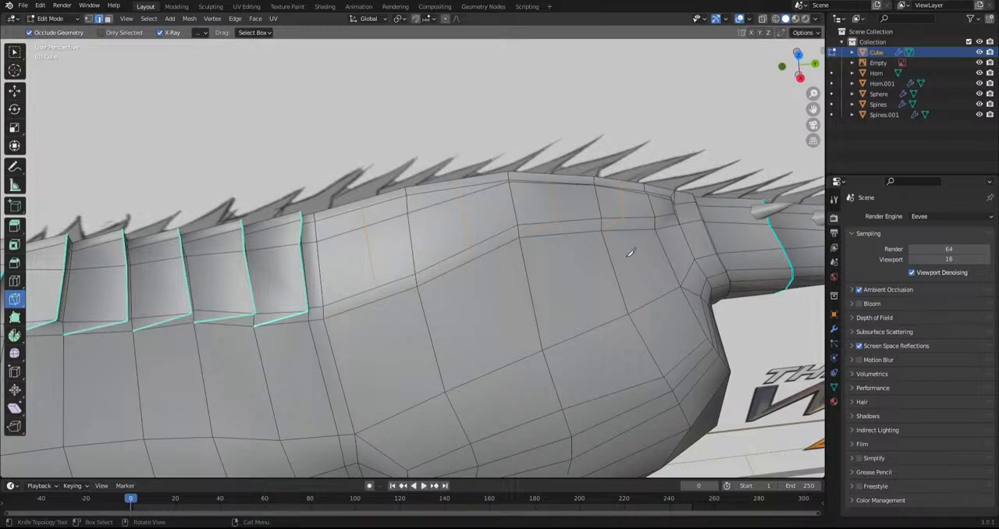
Try to move the edges of the first rump cut outward into a plate edge
{"action": "middle_click_drag", "start_coordinate": [630, 252], "coordinate": [627, 231]}
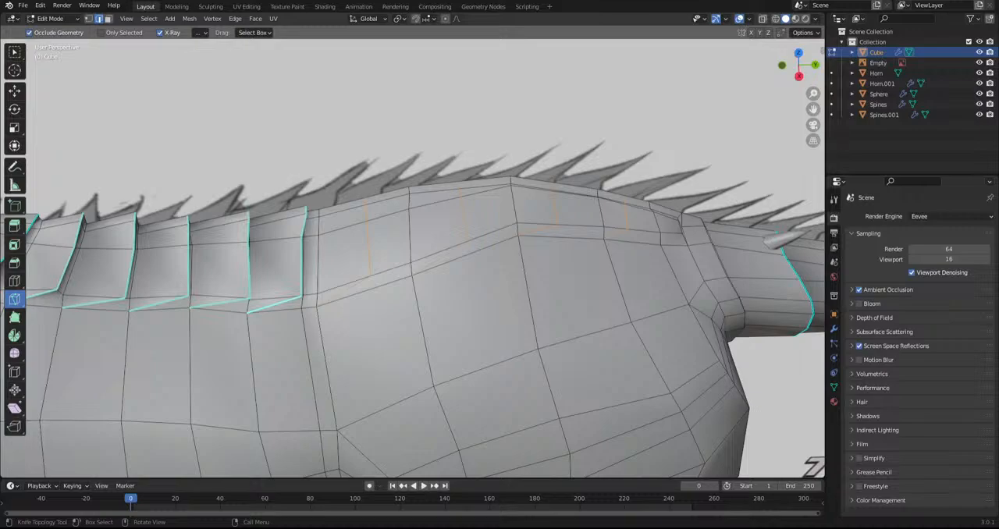
{"action": "middle_click_drag", "start_coordinate": [327, 314], "coordinate": [321, 327], "text": "shift"}
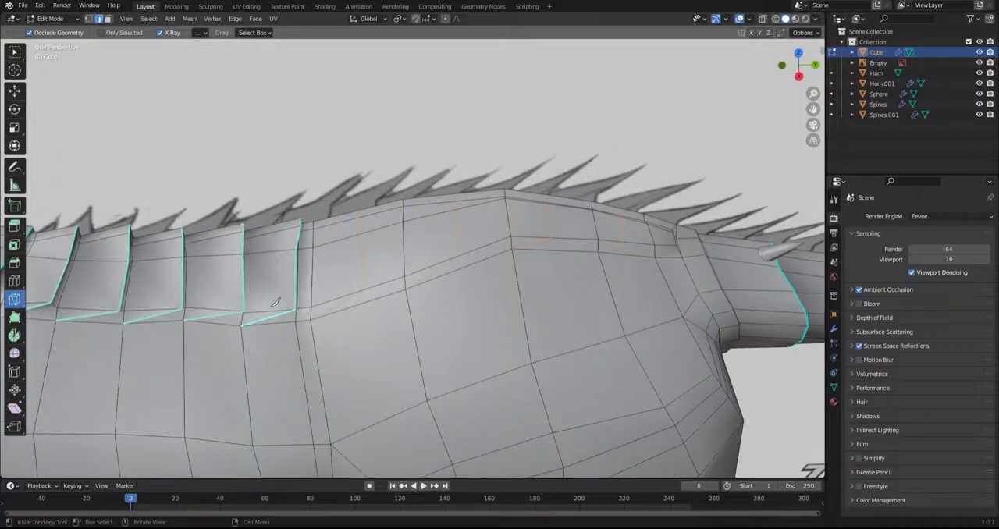
{"action": "middle_click_drag", "start_coordinate": [390, 373], "coordinate": [404, 333]}
{"action": "key", "text": "g"}
{"action": "left_click", "coordinate": [406, 316]}
{"action": "key", "text": "ctrl+z"}
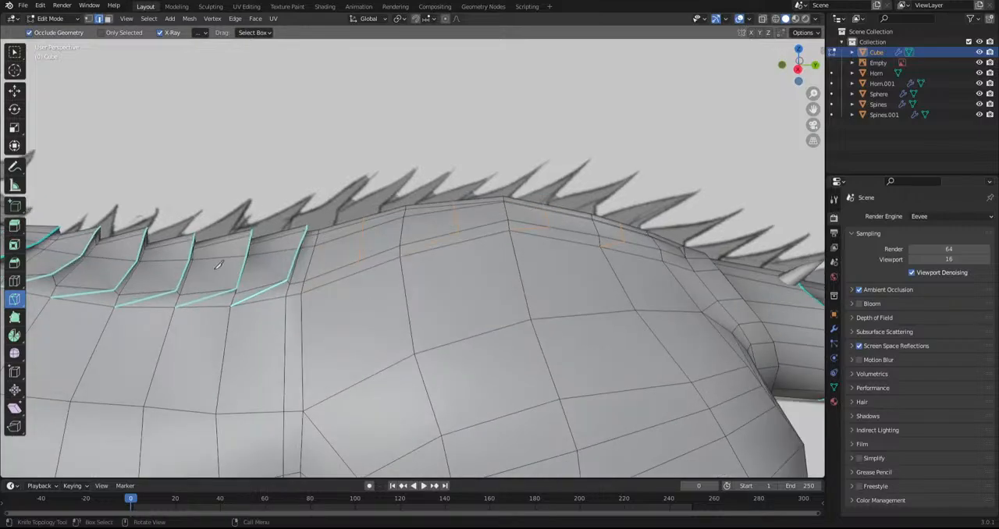
{"action": "left_click", "coordinate": [15, 52]}
{"action": "left_click", "coordinate": [362, 223]}
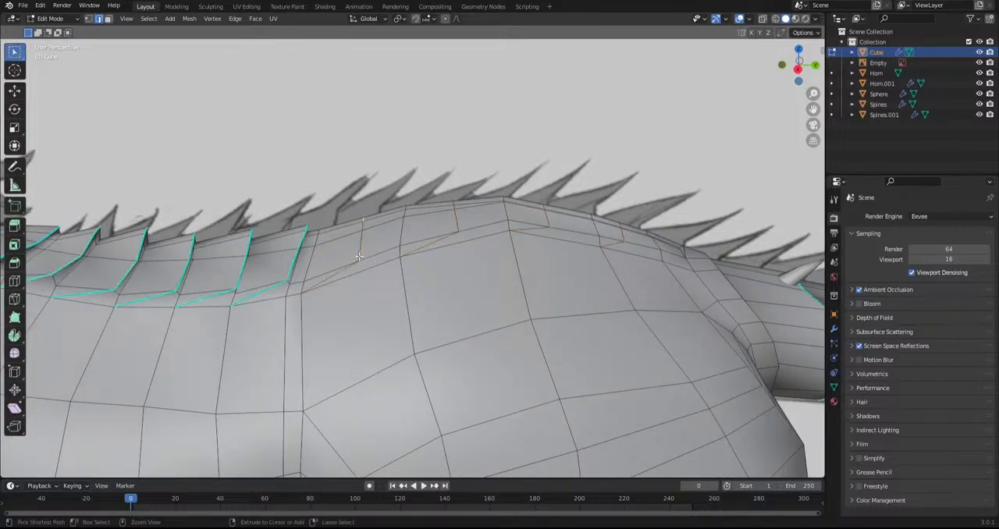
{"action": "left_click", "coordinate": [361, 256], "text": "ctrl"}
{"action": "middle_click_drag", "start_coordinate": [370, 282], "coordinate": [385, 253]}
{"action": "key", "text": "g"}
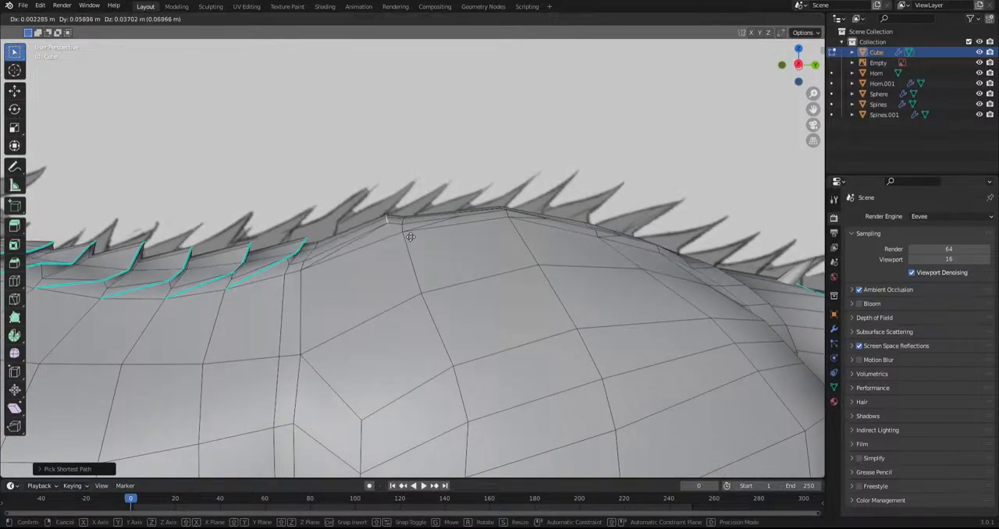
{"action": "left_click", "coordinate": [390, 245]}
{"action": "key", "text": "ctrl+z"}
Knife second cuts just in front of the first four rump segment borders, angling each one down to the segment's lower front corner
{"action": "middle_click_drag", "start_coordinate": [324, 259], "coordinate": [196, 338]}
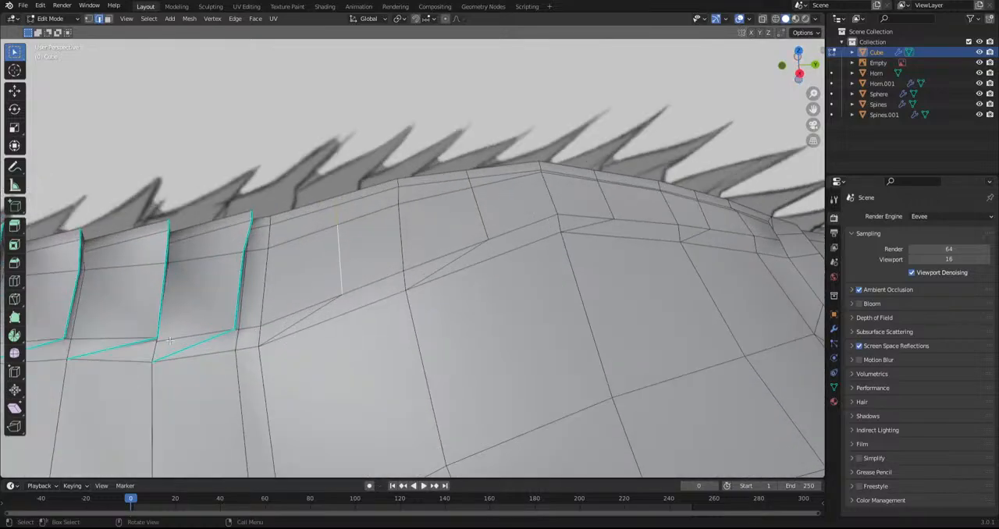
{"action": "left_click", "coordinate": [15, 302]}
{"action": "left_click", "coordinate": [327, 201]}
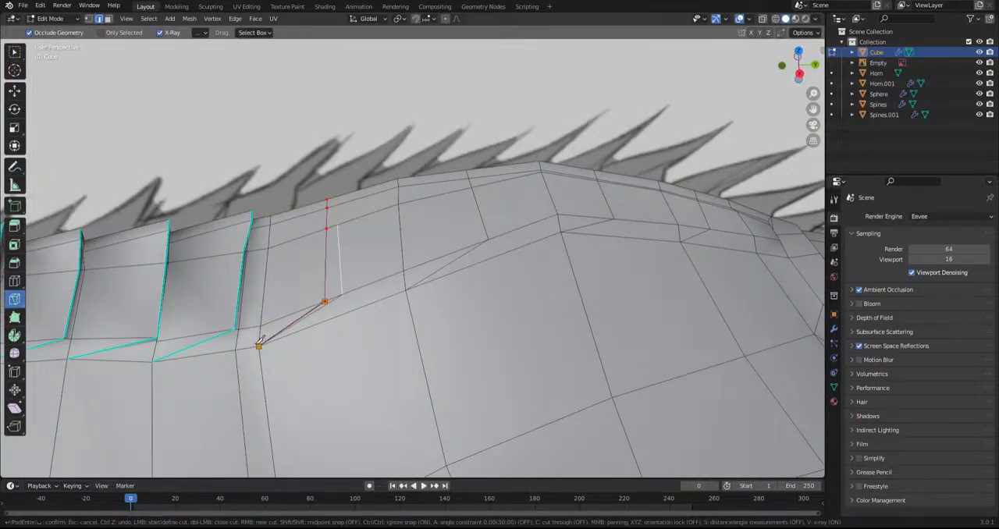
{"action": "key", "text": "Return"}
{"action": "left_click", "coordinate": [391, 182]}
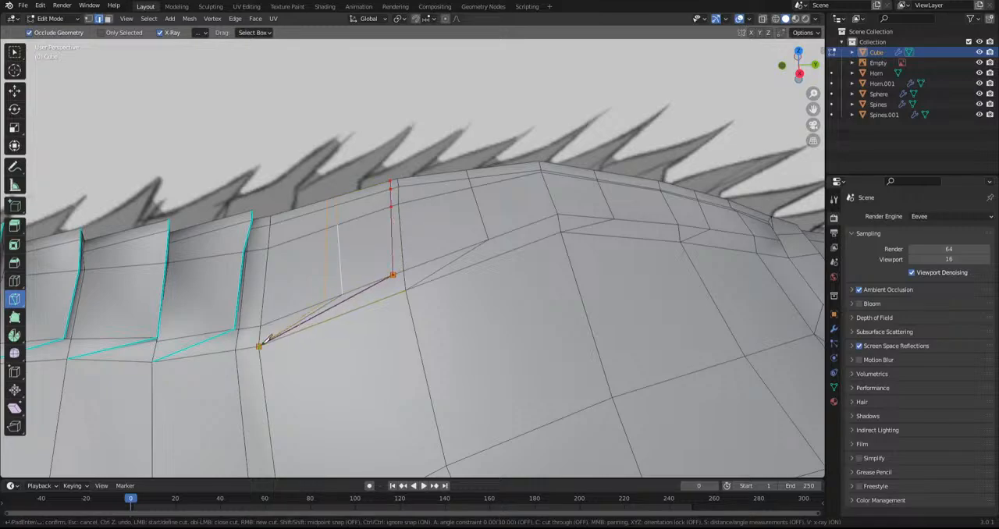
{"action": "key", "text": "Return"}
{"action": "left_click", "coordinate": [462, 171]}
{"action": "left_click", "coordinate": [405, 290]}
{"action": "key", "text": "Return"}
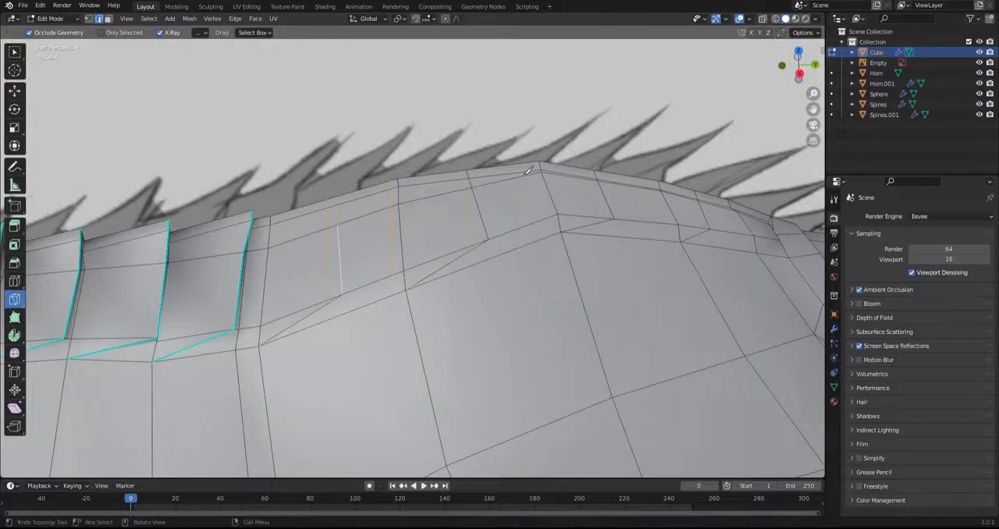
{"action": "left_click", "coordinate": [530, 164]}
{"action": "key", "text": "Escape"}
Select the first and second new rump cuts and move each outward and back into an overhanging plate edge
{"action": "left_click", "coordinate": [13, 51]}
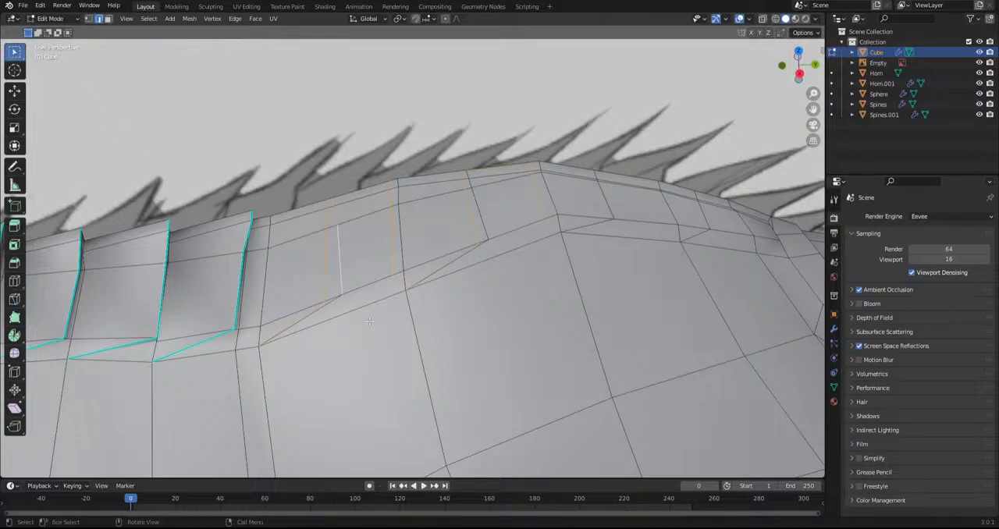
{"action": "left_click", "coordinate": [328, 206], "text": "ctrl"}
{"action": "middle_click_drag", "start_coordinate": [328, 206], "coordinate": [346, 245]}
{"action": "key", "text": "g"}
{"action": "left_click", "coordinate": [354, 234]}
{"action": "middle_click_drag", "start_coordinate": [396, 187], "coordinate": [405, 237]}
{"action": "left_click", "coordinate": [390, 184]}
{"action": "left_click", "coordinate": [397, 266], "text": "shift"}
{"action": "left_click", "coordinate": [392, 194], "text": "shift"}
{"action": "middle_click_drag", "start_coordinate": [414, 300], "coordinate": [500, 211]}
{"action": "key", "text": "g"}
{"action": "left_click", "coordinate": [430, 250]}
Select the third and fourth new rump cuts and move each outward and back into an overhanging plate edge
{"action": "left_click", "coordinate": [467, 175]}
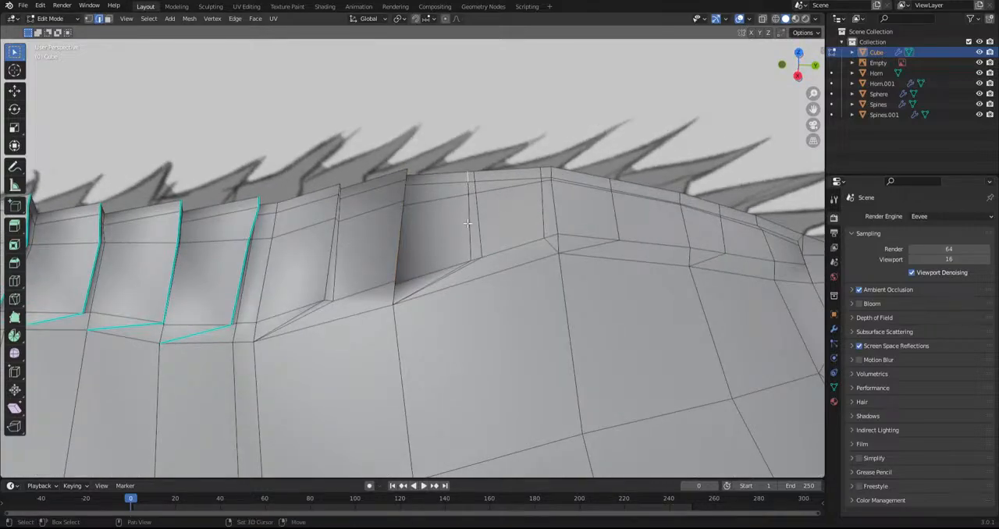
{"action": "left_click", "coordinate": [469, 224], "text": "ctrl"}
{"action": "middle_click_drag", "start_coordinate": [469, 242], "coordinate": [474, 264]}
{"action": "key", "text": "g"}
{"action": "left_click", "coordinate": [499, 210]}
{"action": "left_click", "coordinate": [552, 208]}
{"action": "middle_click_drag", "start_coordinate": [553, 257], "coordinate": [572, 220]}
{"action": "left_click", "coordinate": [541, 254], "text": "ctrl"}
{"action": "key", "text": "g"}
{"action": "left_click", "coordinate": [570, 217]}
In Sculpt Mode, use the Grab brush from the top view to reshape the side borders of the new rump plates
{"action": "middle_click_drag", "start_coordinate": [362, 244], "coordinate": [405, 259]}
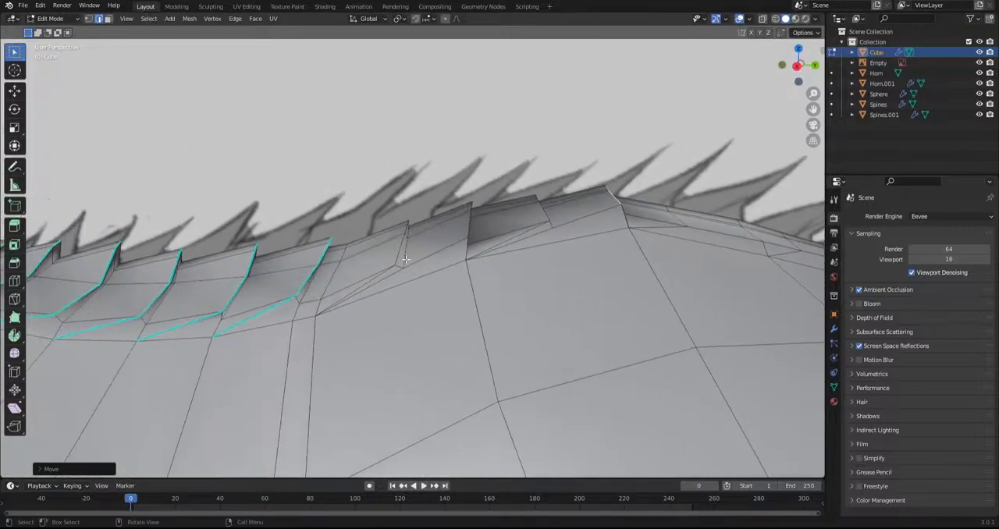
{"action": "left_click", "coordinate": [54, 21]}
{"action": "left_click", "coordinate": [47, 49]}
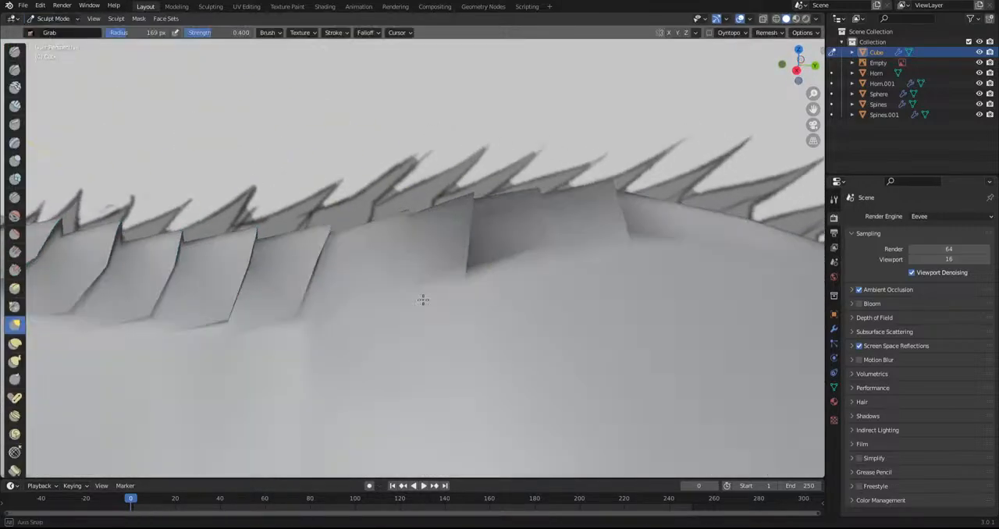
{"action": "key", "text": "KP_7"}
{"action": "left_click_drag", "start_coordinate": [408, 341], "coordinate": [398, 319]}
{"action": "mouse_move", "coordinate": [483, 328]}
{"action": "left_mouse_down"}
{"action": "mouse_move", "coordinate": [463, 321]}
{"action": "mouse_move", "coordinate": [518, 317]}
{"action": "left_mouse_up"}
{"action": "left_click_drag", "start_coordinate": [553, 318], "coordinate": [538, 321]}
{"action": "middle_click_drag", "start_coordinate": [234, 336], "coordinate": [366, 328], "text": "shift"}
Return to Edit Mode and select the rear and lower border edges of the four new rump plates
{"action": "left_click", "coordinate": [54, 18]}
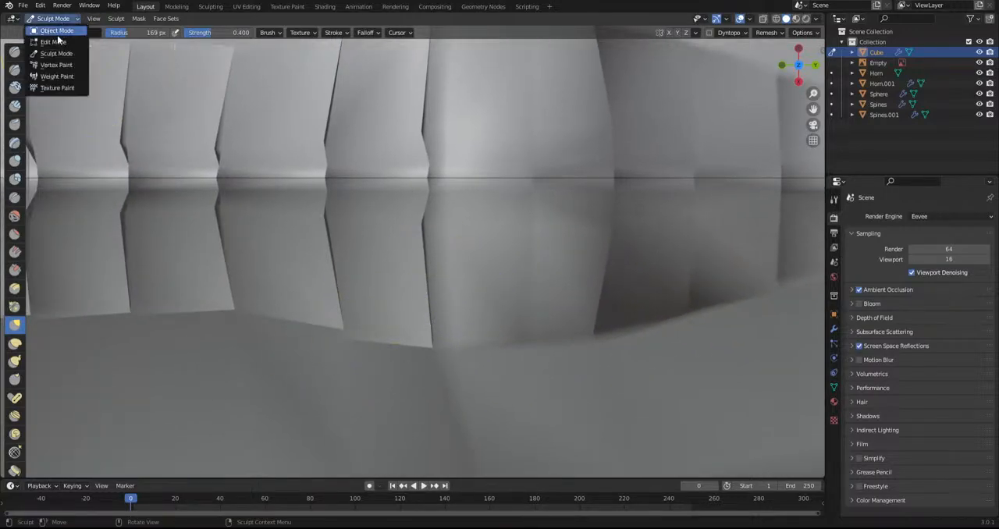
{"action": "left_click", "coordinate": [48, 39]}
{"action": "middle_click_drag", "start_coordinate": [91, 66], "coordinate": [388, 154]}
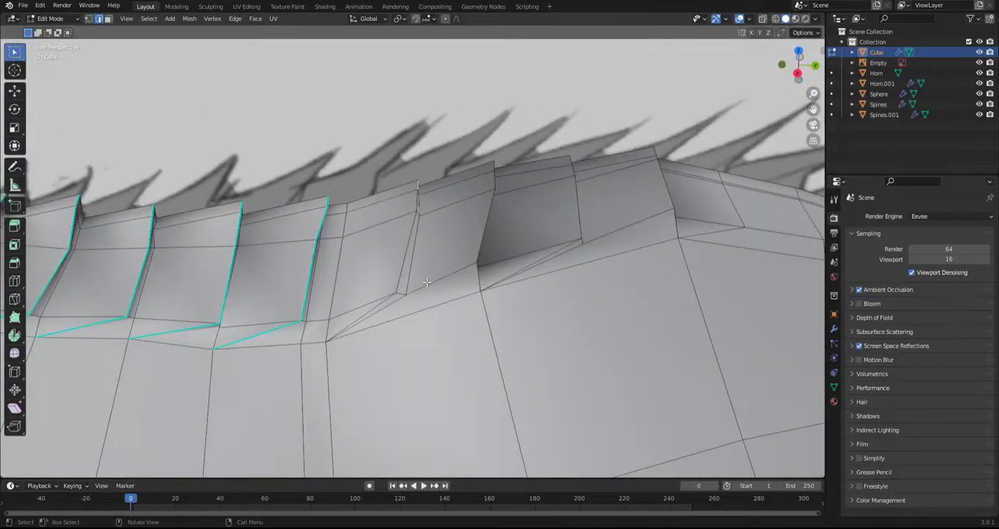
{"action": "left_click", "coordinate": [401, 277], "text": "ctrl"}
{"action": "left_click", "coordinate": [491, 175], "text": "shift"}
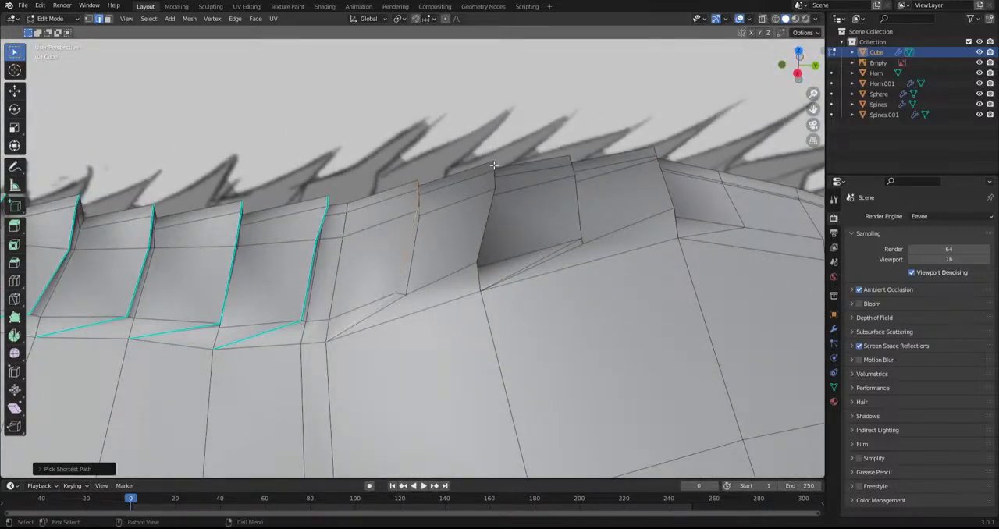
{"action": "left_click", "coordinate": [479, 245], "text": "ctrl"}
{"action": "middle_click_drag", "start_coordinate": [478, 278], "coordinate": [436, 290]}
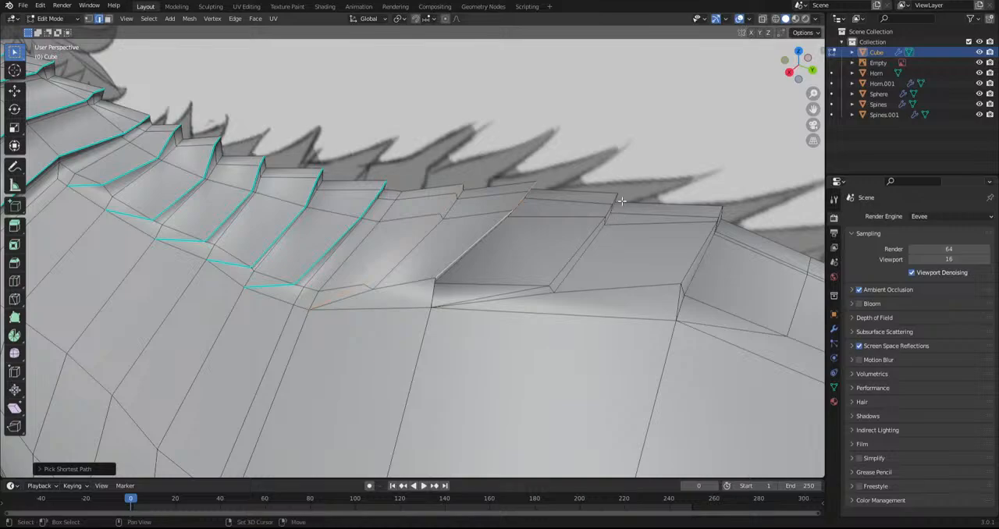
{"action": "left_click", "coordinate": [559, 271], "text": "ctrl"}
{"action": "middle_click_drag", "start_coordinate": [563, 273], "coordinate": [406, 263], "text": "shift"}
{"action": "key", "text": "ctrl+z"}
{"action": "left_click", "coordinate": [524, 253], "text": "ctrl"}
{"action": "middle_click_drag", "start_coordinate": [579, 299], "coordinate": [442, 259], "text": "shift"}
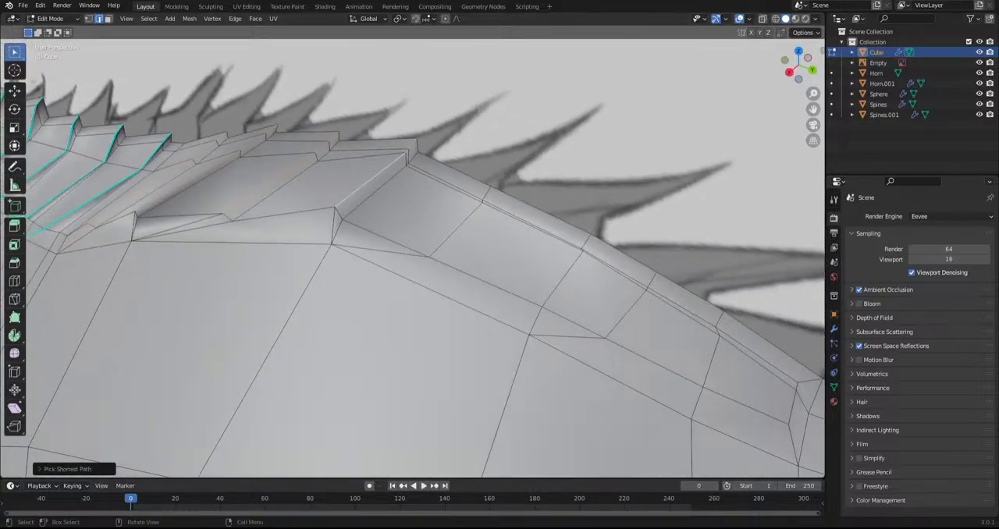
Mark the selected rump plate borders as sharp
{"action": "left_click", "coordinate": [273, 19]}
{"action": "left_click", "coordinate": [326, 139]}
{"action": "left_click", "coordinate": [233, 19]}
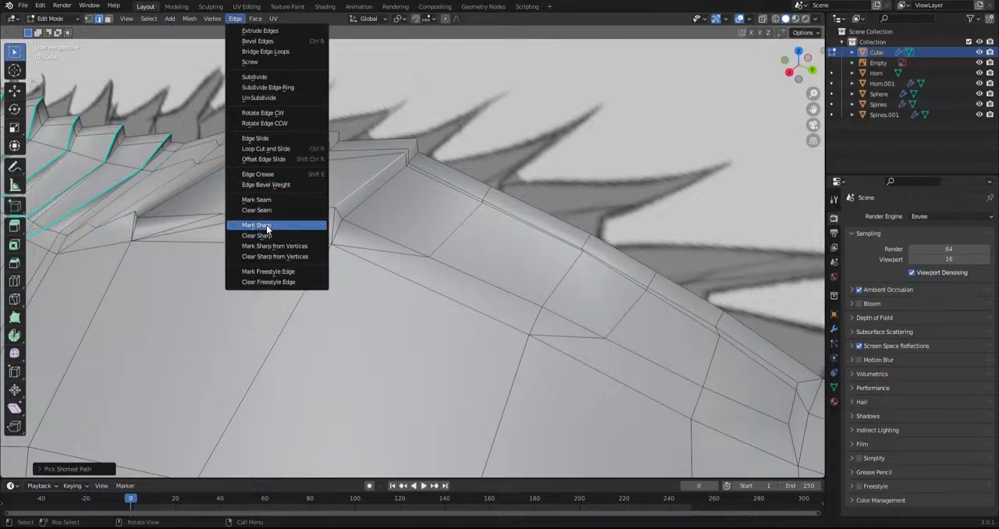
{"action": "left_click", "coordinate": [267, 229]}
Switch to Sculpt Mode and examine the plates along the rump and back, then the neck and chest from the front
{"action": "scroll", "coordinate": [312, 262], "scroll_direction": "down", "scroll_amount": 10}
{"action": "middle_click_drag", "start_coordinate": [332, 285], "coordinate": [356, 256]}
{"action": "scroll", "coordinate": [355, 256], "scroll_direction": "up", "scroll_amount": 6}
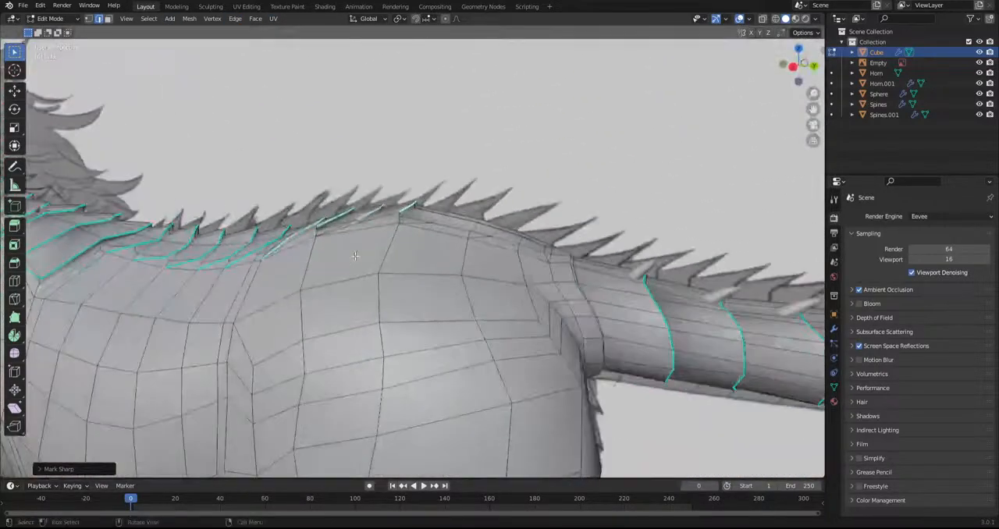
{"action": "left_click", "coordinate": [47, 18]}
{"action": "left_click", "coordinate": [47, 60]}
{"action": "scroll", "coordinate": [208, 185], "scroll_direction": "up", "scroll_amount": 6}
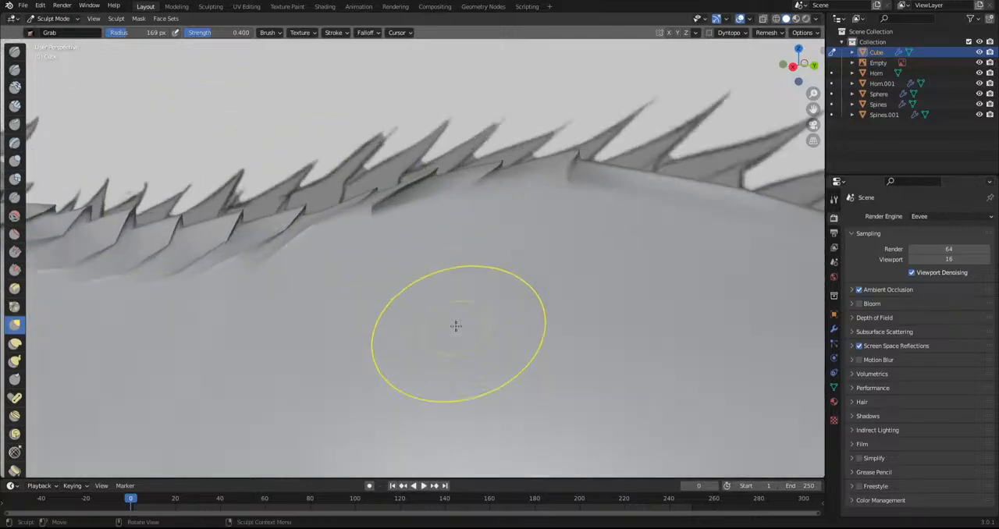
{"action": "mouse_move", "coordinate": [408, 299]}
{"action": "middle_mouse_down"}
{"action": "mouse_move", "coordinate": [435, 357]}
{"action": "mouse_move", "coordinate": [499, 341]}
{"action": "mouse_move", "coordinate": [531, 317]}
{"action": "middle_mouse_up"}
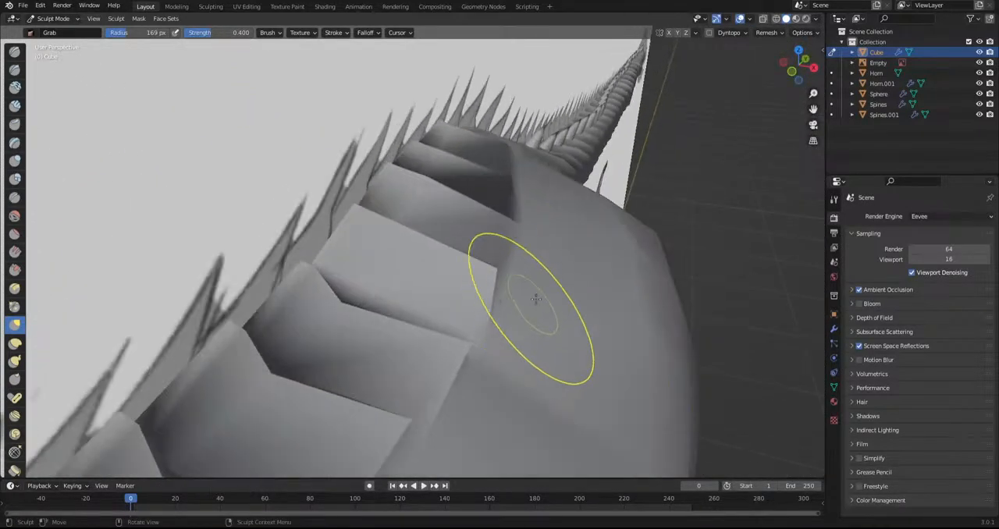
{"action": "scroll", "coordinate": [508, 281], "scroll_direction": "up", "scroll_amount": 1}
{"action": "mouse_move", "coordinate": [511, 284]}
{"action": "left_mouse_down"}
{"action": "mouse_move", "coordinate": [488, 344]}
{"action": "mouse_move", "coordinate": [461, 339]}
{"action": "left_mouse_up"}
{"action": "mouse_move", "coordinate": [539, 271]}
{"action": "left_mouse_down"}
{"action": "mouse_move", "coordinate": [546, 237]}
{"action": "mouse_move", "coordinate": [501, 241]}
{"action": "left_mouse_up"}
{"action": "mouse_move", "coordinate": [502, 241]}
{"action": "middle_mouse_down"}
{"action": "mouse_move", "coordinate": [535, 312]}
{"action": "mouse_move", "coordinate": [534, 344]}
{"action": "mouse_move", "coordinate": [626, 277]}
{"action": "mouse_move", "coordinate": [470, 272]}
{"action": "mouse_move", "coordinate": [427, 293]}
{"action": "mouse_move", "coordinate": [414, 320]}
{"action": "middle_mouse_up"}
{"action": "scroll", "coordinate": [434, 390], "scroll_direction": "up", "scroll_amount": 3}
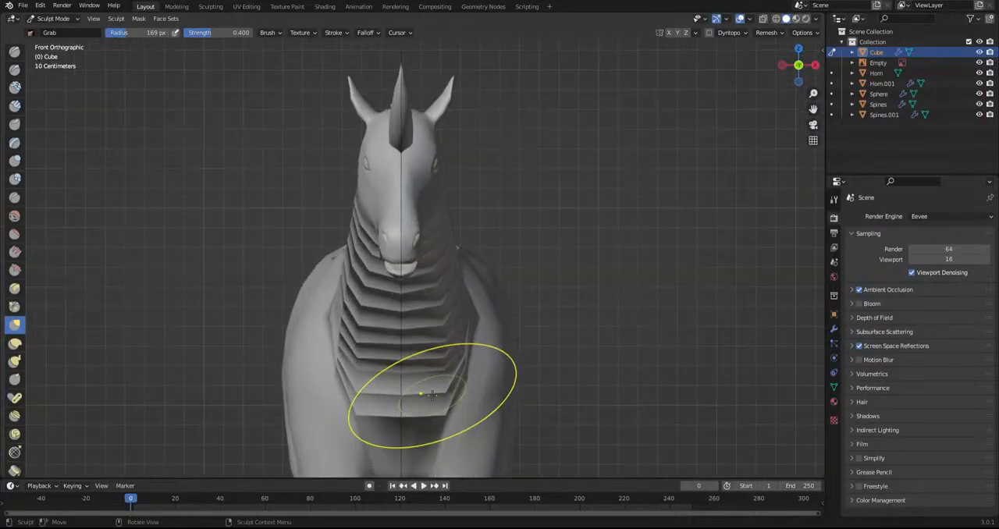
From the front view, grab the lowest chest plates into a V by pulling the centre down and the side corners inward
{"action": "middle_click_drag", "start_coordinate": [428, 418], "coordinate": [417, 352], "text": "shift"}
{"action": "scroll", "coordinate": [418, 352], "scroll_direction": "up", "scroll_amount": 1}
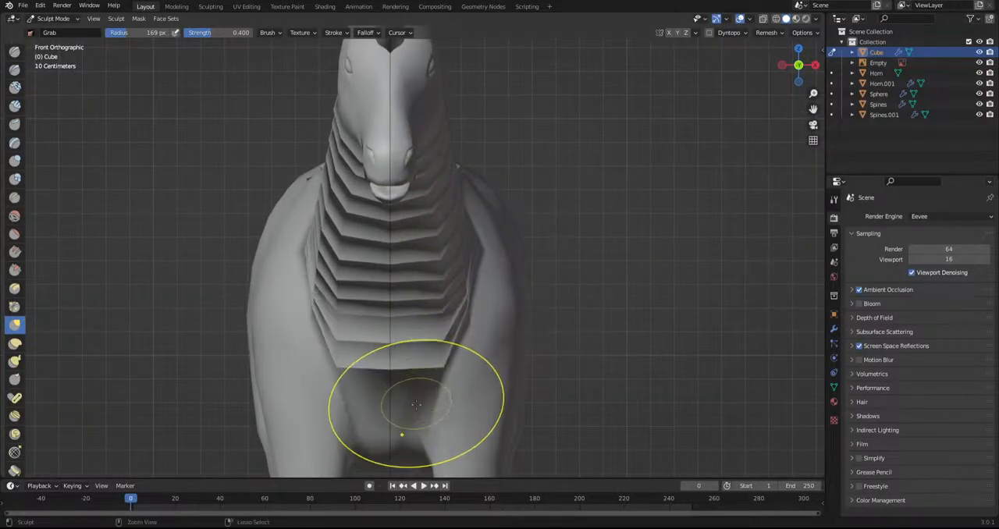
{"action": "scroll", "coordinate": [419, 390], "scroll_direction": "up", "scroll_amount": 2}
{"action": "left_click_drag", "start_coordinate": [391, 419], "coordinate": [392, 435]}
{"action": "left_click_drag", "start_coordinate": [443, 419], "coordinate": [406, 409]}
{"action": "left_click_drag", "start_coordinate": [435, 380], "coordinate": [405, 377]}
Grab the side corners of the chest and throat plates inward, working up the row towards the chin
{"action": "scroll", "coordinate": [404, 377], "scroll_direction": "up", "scroll_amount": 2}
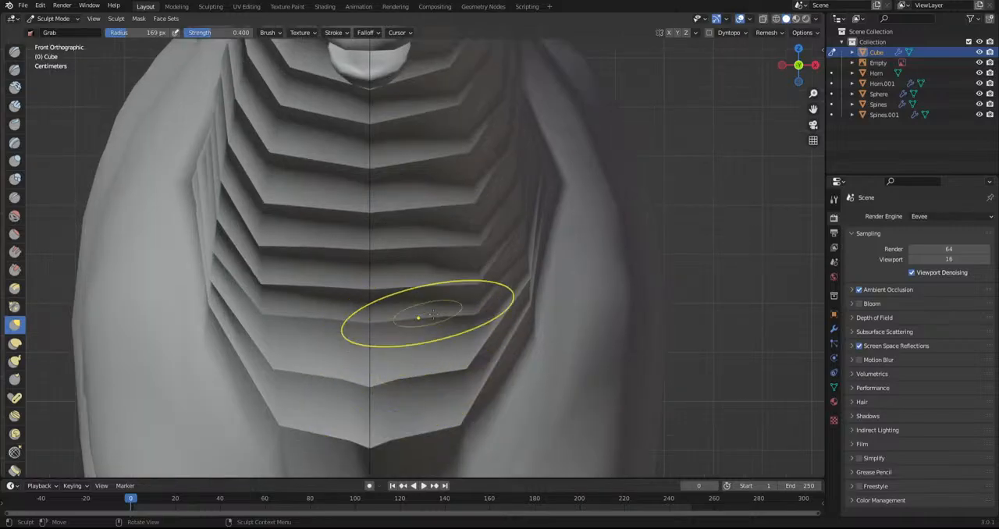
{"action": "left_click_drag", "start_coordinate": [454, 281], "coordinate": [393, 282]}
{"action": "left_click_drag", "start_coordinate": [468, 242], "coordinate": [395, 241]}
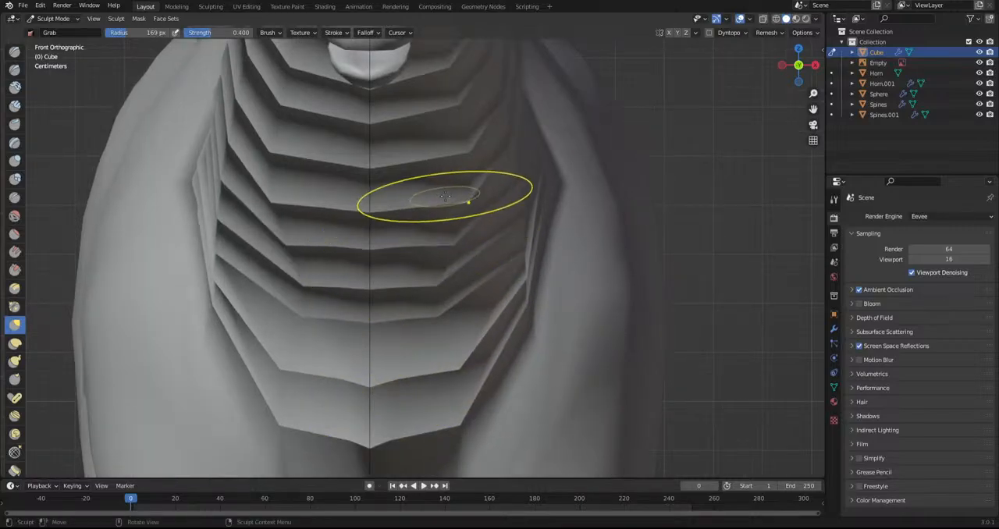
{"action": "left_click_drag", "start_coordinate": [459, 198], "coordinate": [388, 201]}
{"action": "left_click_drag", "start_coordinate": [450, 155], "coordinate": [395, 162]}
{"action": "left_click_drag", "start_coordinate": [454, 108], "coordinate": [394, 112]}
{"action": "left_click_drag", "start_coordinate": [449, 155], "coordinate": [375, 169]}
Grab the corners of the three lowest chest plates further in towards the centreline
{"action": "left_click_drag", "start_coordinate": [448, 314], "coordinate": [396, 315]}
{"action": "left_click_drag", "start_coordinate": [448, 367], "coordinate": [403, 351]}
{"action": "left_click_drag", "start_coordinate": [451, 415], "coordinate": [401, 418]}
{"action": "scroll", "coordinate": [408, 398], "scroll_direction": "down", "scroll_amount": 6}
{"action": "scroll", "coordinate": [408, 397], "scroll_direction": "down", "scroll_amount": 2}
From the right side view, grab the upper tips of the rump plates up and back towards the reference spines
{"action": "middle_click_drag", "start_coordinate": [408, 398], "coordinate": [323, 368]}
{"action": "key", "text": "KP_3"}
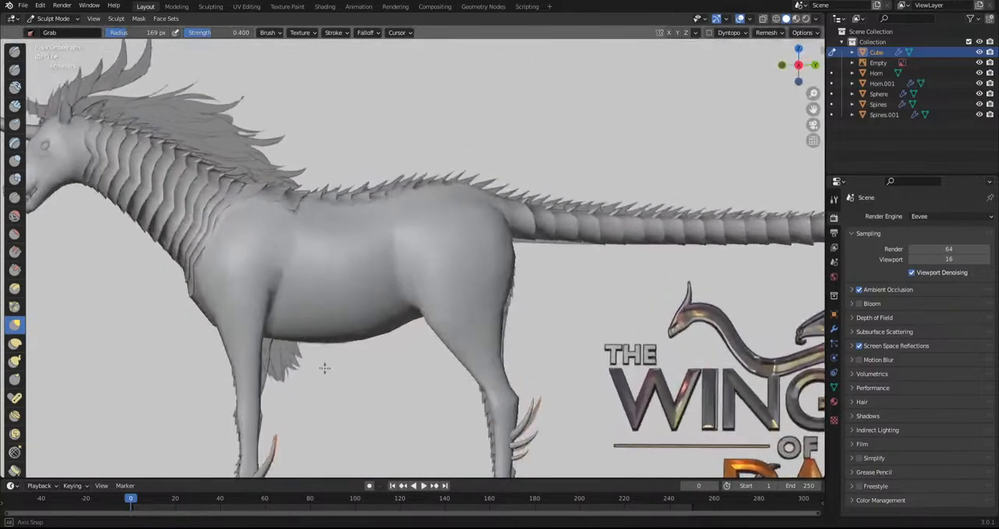
{"action": "middle_click_drag", "start_coordinate": [187, 317], "coordinate": [410, 367], "text": "shift"}
{"action": "middle_click_drag", "start_coordinate": [479, 356], "coordinate": [312, 346], "text": "shift"}
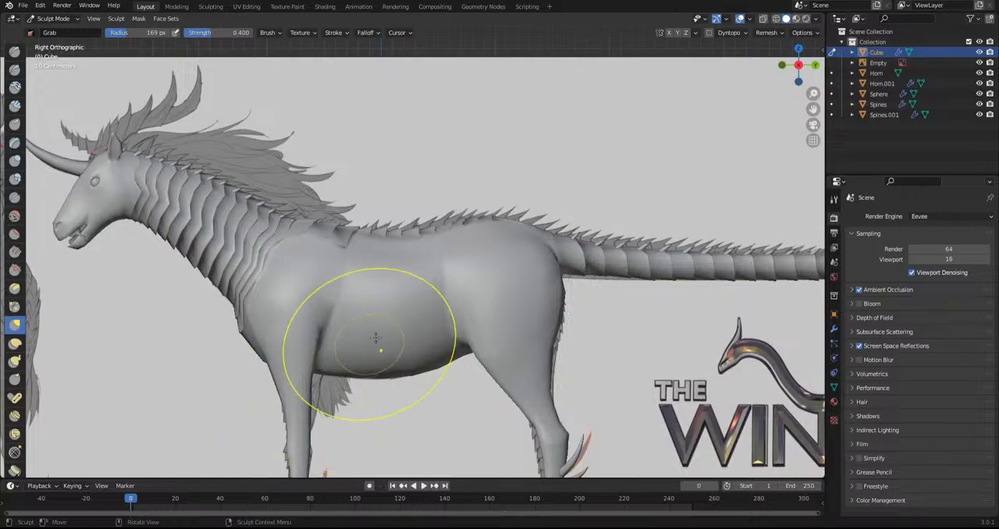
{"action": "middle_click_drag", "start_coordinate": [446, 284], "coordinate": [386, 341], "text": "shift"}
{"action": "scroll", "coordinate": [385, 341], "scroll_direction": "up", "scroll_amount": 2}
{"action": "scroll", "coordinate": [374, 342], "scroll_direction": "up", "scroll_amount": 3}
{"action": "middle_click_drag", "start_coordinate": [250, 348], "coordinate": [345, 354], "text": "shift"}
{"action": "scroll", "coordinate": [344, 355], "scroll_direction": "up", "scroll_amount": 4}
{"action": "scroll", "coordinate": [345, 355], "scroll_direction": "up", "scroll_amount": 1}
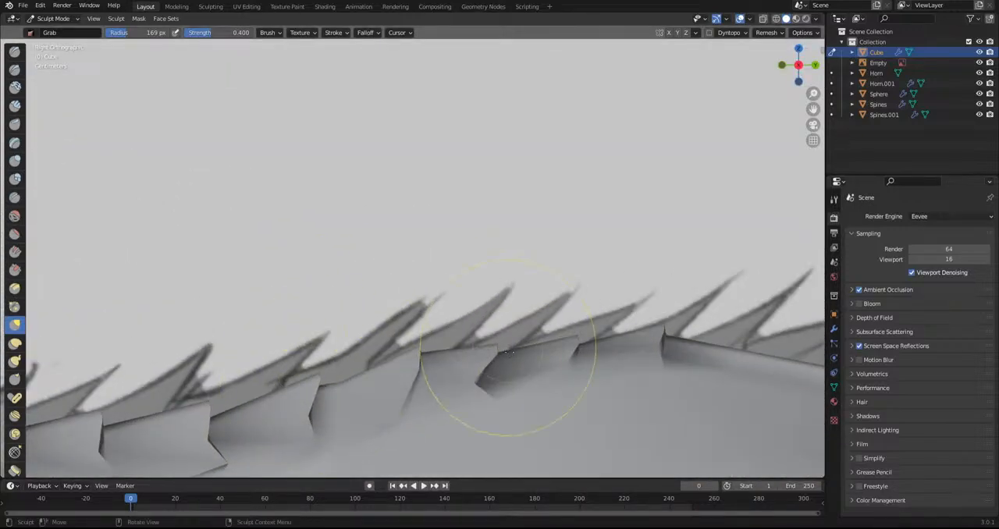
{"action": "scroll", "coordinate": [461, 367], "scroll_direction": "up", "scroll_amount": 3}
{"action": "middle_click_drag", "start_coordinate": [430, 373], "coordinate": [397, 286], "text": "shift"}
{"action": "left_click_drag", "start_coordinate": [389, 338], "coordinate": [378, 362]}
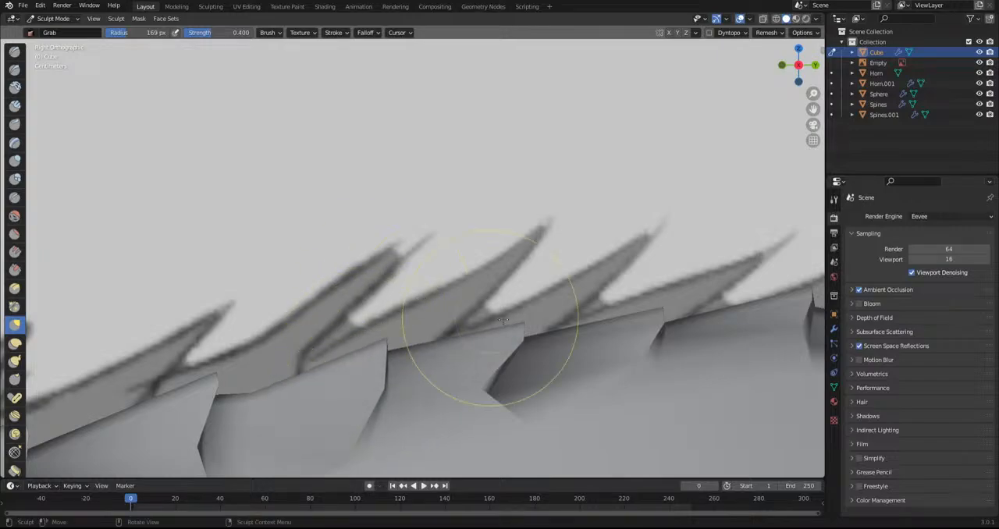
{"action": "left_click_drag", "start_coordinate": [524, 325], "coordinate": [550, 272]}
{"action": "middle_click_drag", "start_coordinate": [635, 301], "coordinate": [264, 295], "text": "shift"}
{"action": "scroll", "coordinate": [263, 301], "scroll_direction": "up", "scroll_amount": 1}
{"action": "left_click_drag", "start_coordinate": [266, 308], "coordinate": [328, 242]}
Grab the upper tips of the back plates in front of the rump up and back along the reference spines
{"action": "scroll", "coordinate": [454, 272], "scroll_direction": "down", "scroll_amount": 3}
{"action": "middle_click_drag", "start_coordinate": [250, 327], "coordinate": [781, 246], "text": "shift"}
{"action": "scroll", "coordinate": [470, 328], "scroll_direction": "up", "scroll_amount": 2}
{"action": "middle_click_drag", "start_coordinate": [218, 352], "coordinate": [423, 306], "text": "shift"}
{"action": "left_click_drag", "start_coordinate": [476, 300], "coordinate": [523, 241]}
{"action": "left_click_drag", "start_coordinate": [287, 312], "coordinate": [357, 250]}
{"action": "middle_click_drag", "start_coordinate": [169, 298], "coordinate": [498, 306], "text": "shift"}
{"action": "left_click_drag", "start_coordinate": [326, 294], "coordinate": [376, 255]}
{"action": "middle_click_drag", "start_coordinate": [249, 284], "coordinate": [593, 333], "text": "shift"}
Pull the upper tips of the plates at the withers up and back into longer points
{"action": "scroll", "coordinate": [593, 333], "scroll_direction": "up", "scroll_amount": 2}
{"action": "left_click_drag", "start_coordinate": [500, 323], "coordinate": [620, 274]}
{"action": "middle_click_drag", "start_coordinate": [330, 288], "coordinate": [637, 330], "text": "shift"}
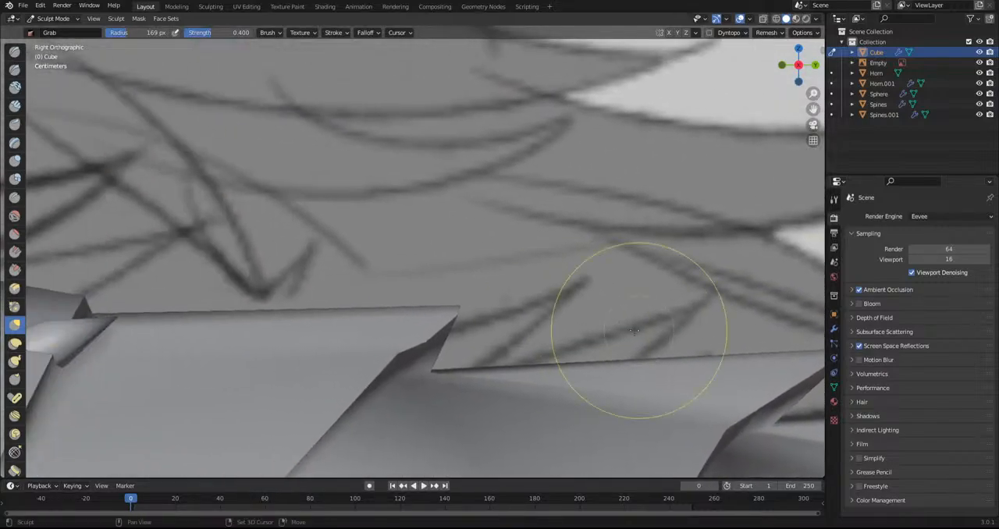
{"action": "left_click_drag", "start_coordinate": [461, 306], "coordinate": [591, 278]}
{"action": "middle_click_drag", "start_coordinate": [304, 270], "coordinate": [636, 312], "text": "shift"}
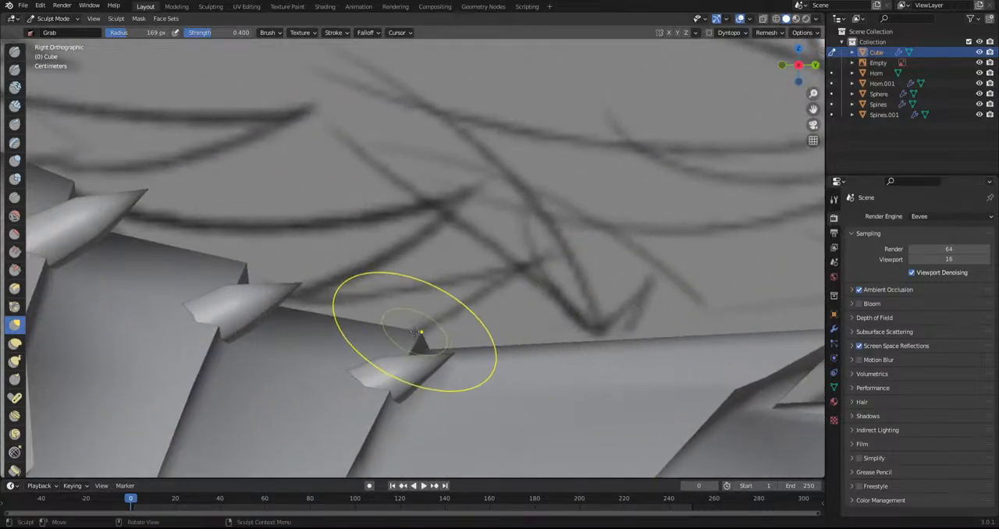
Grab the upper tips of the plates at the neck base up and back beside the small spines
{"action": "scroll", "coordinate": [414, 331], "scroll_direction": "up", "scroll_amount": 2}
{"action": "left_click_drag", "start_coordinate": [422, 363], "coordinate": [620, 224]}
{"action": "middle_click_drag", "start_coordinate": [234, 285], "coordinate": [465, 305], "text": "shift"}
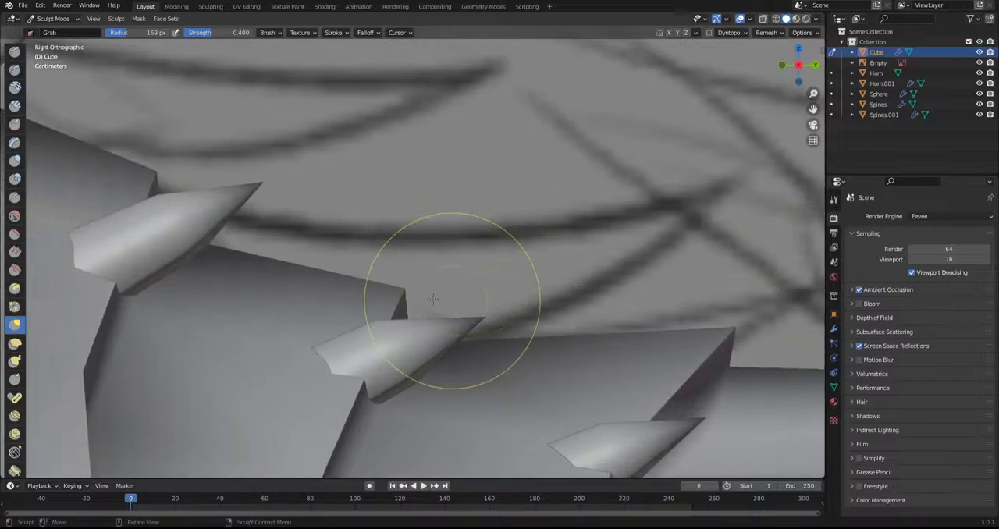
{"action": "left_click_drag", "start_coordinate": [436, 271], "coordinate": [550, 204]}
{"action": "middle_click_drag", "start_coordinate": [240, 221], "coordinate": [485, 311], "text": "shift"}
{"action": "left_click_drag", "start_coordinate": [397, 257], "coordinate": [538, 229]}
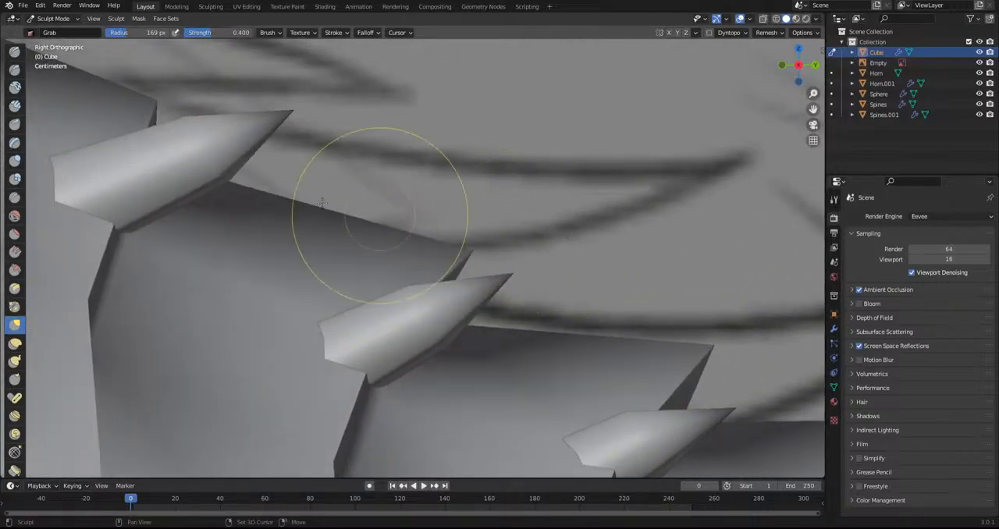
{"action": "middle_click_drag", "start_coordinate": [208, 111], "coordinate": [439, 275], "text": "shift"}
{"action": "left_click_drag", "start_coordinate": [382, 269], "coordinate": [498, 244]}
{"action": "middle_click_drag", "start_coordinate": [370, 223], "coordinate": [528, 373], "text": "shift"}
{"action": "scroll", "coordinate": [528, 373], "scroll_direction": "down", "scroll_amount": 10}
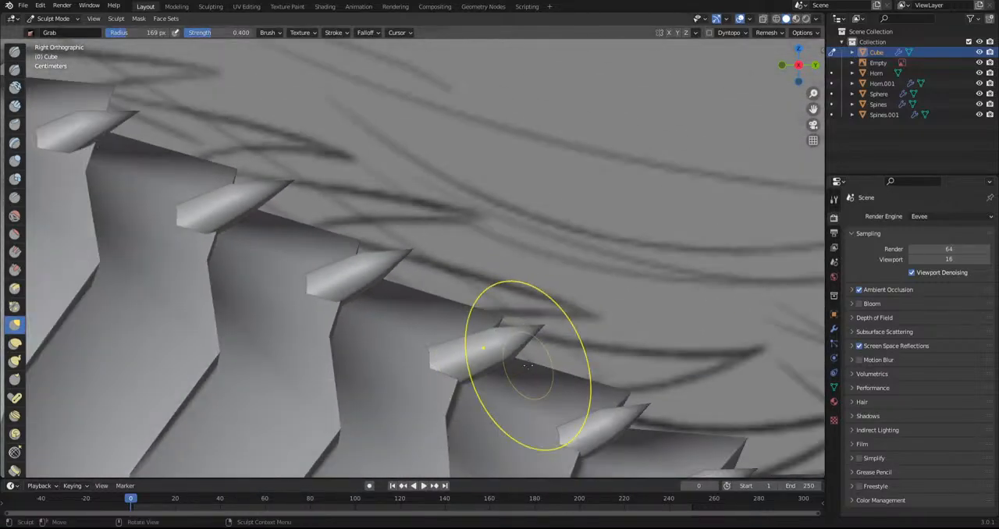
Switch the body mesh from sculpting to Edit Mode with the plates at the tail base in close side view
{"action": "scroll", "coordinate": [437, 351], "scroll_direction": "down", "scroll_amount": 4}
{"action": "scroll", "coordinate": [447, 364], "scroll_direction": "down", "scroll_amount": 4}
{"action": "mouse_move", "coordinate": [536, 407]}
{"action": "middle_mouse_down", "text": "shift"}
{"action": "mouse_move", "coordinate": [381, 330]}
{"action": "mouse_move", "coordinate": [151, 320]}
{"action": "mouse_move", "coordinate": [211, 364]}
{"action": "middle_mouse_up", "text": "shift"}
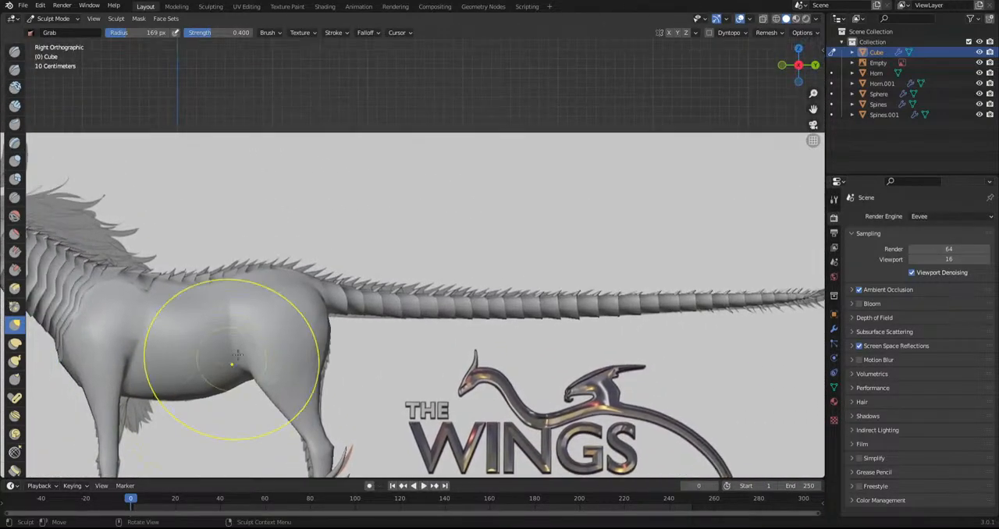
{"action": "scroll", "coordinate": [261, 390], "scroll_direction": "up", "scroll_amount": 10}
{"action": "scroll", "coordinate": [363, 266], "scroll_direction": "up", "scroll_amount": 2}
{"action": "mouse_move", "coordinate": [144, 412]}
{"action": "left_mouse_down"}
{"action": "mouse_move", "coordinate": [156, 394]}
{"action": "mouse_move", "coordinate": [132, 434]}
{"action": "mouse_move", "coordinate": [151, 435]}
{"action": "left_mouse_up"}
{"action": "scroll", "coordinate": [281, 429], "scroll_direction": "down", "scroll_amount": 2}
{"action": "middle_click_drag", "start_coordinate": [441, 437], "coordinate": [341, 292], "text": "shift"}
{"action": "left_click_drag", "start_coordinate": [320, 263], "coordinate": [313, 233]}
{"action": "scroll", "coordinate": [284, 312], "scroll_direction": "up", "scroll_amount": 2}
{"action": "scroll", "coordinate": [283, 360], "scroll_direction": "up", "scroll_amount": 1}
{"action": "left_click_drag", "start_coordinate": [281, 362], "coordinate": [381, 304]}
{"action": "scroll", "coordinate": [359, 320], "scroll_direction": "down", "scroll_amount": 4}
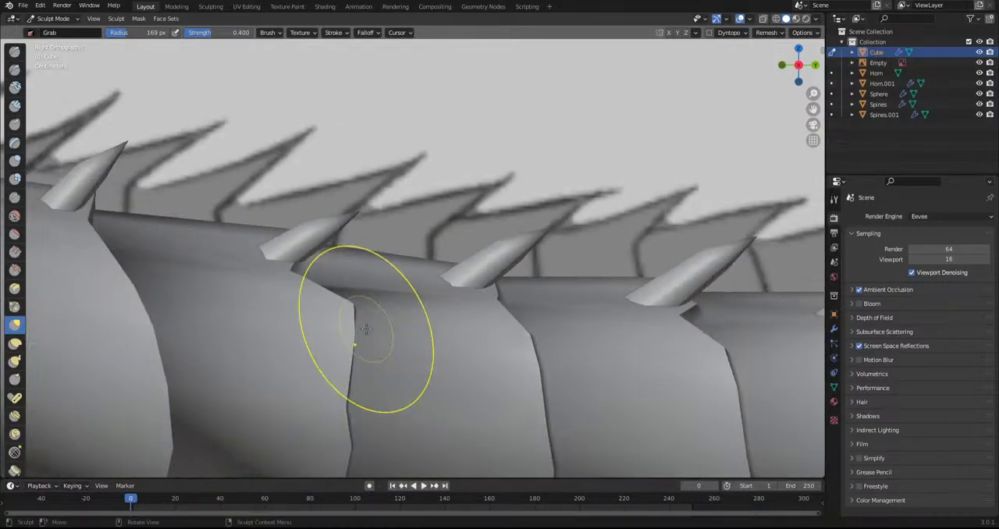
{"action": "left_click", "coordinate": [53, 18]}
{"action": "left_click", "coordinate": [48, 40]}
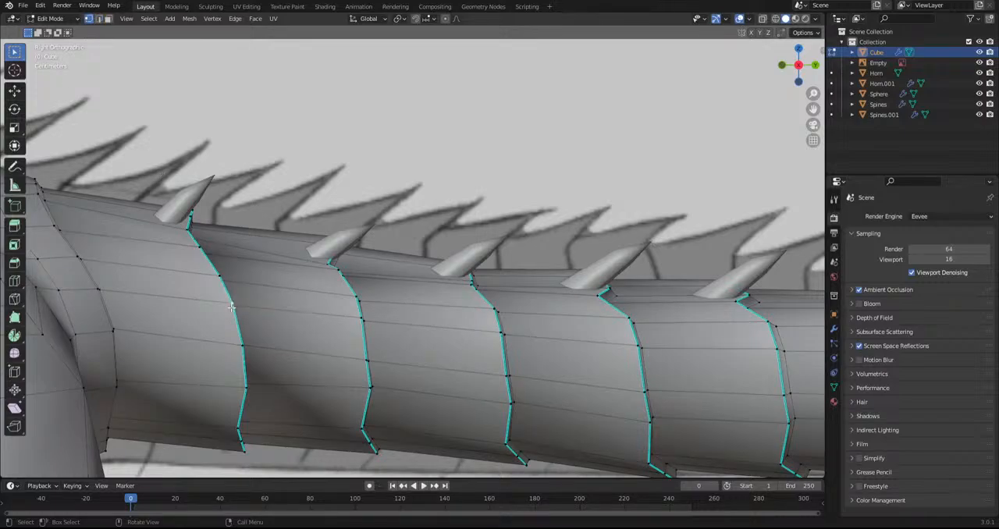
Select one mid-side vertex on the rear edge of each tail plate, from the tail base to past mid-tail
{"action": "left_click", "coordinate": [361, 321], "text": "ctrl"}
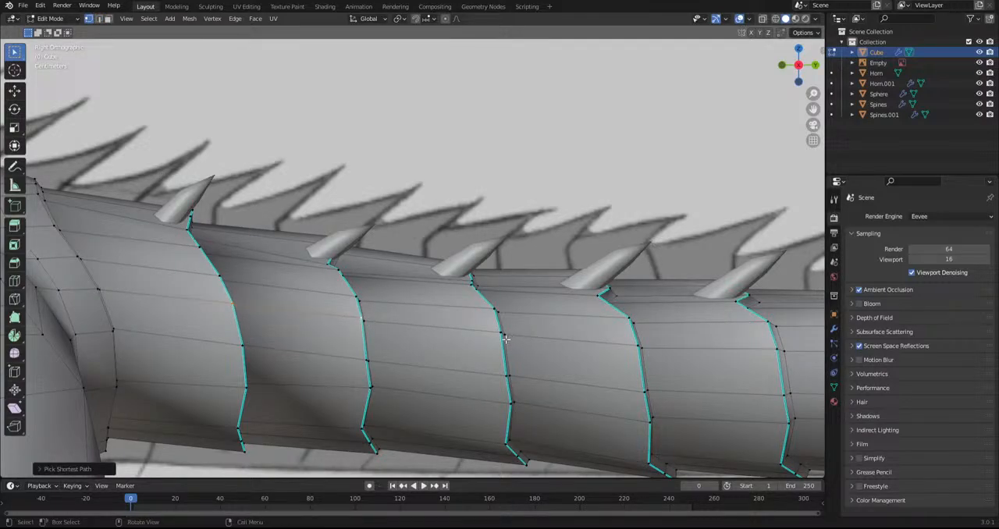
{"action": "key", "text": "ctrl+z"}
{"action": "left_click", "coordinate": [357, 319], "text": "shift"}
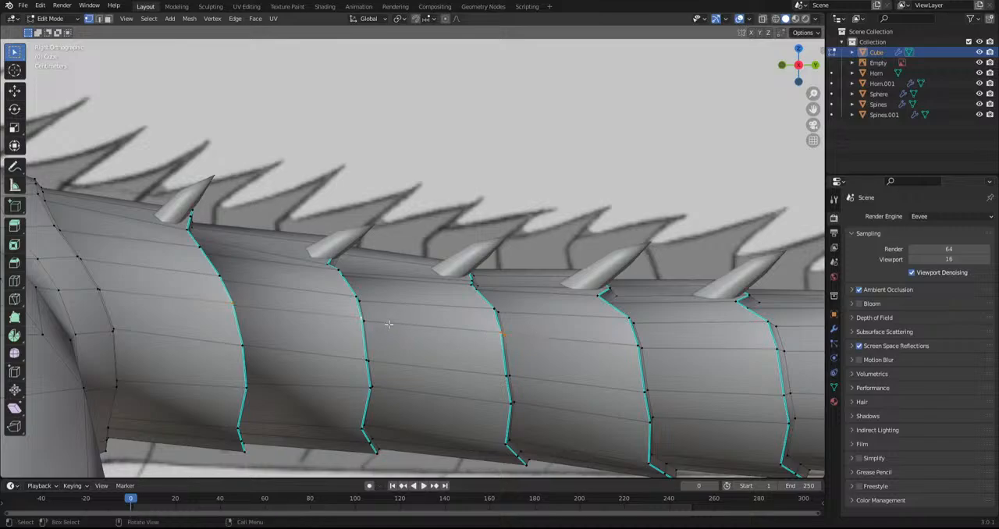
{"action": "scroll", "coordinate": [204, 307], "scroll_direction": "down", "scroll_amount": 3}
{"action": "left_click_drag", "start_coordinate": [425, 297], "coordinate": [490, 295]}
{"action": "left_click_drag", "start_coordinate": [561, 291], "coordinate": [560, 292]}
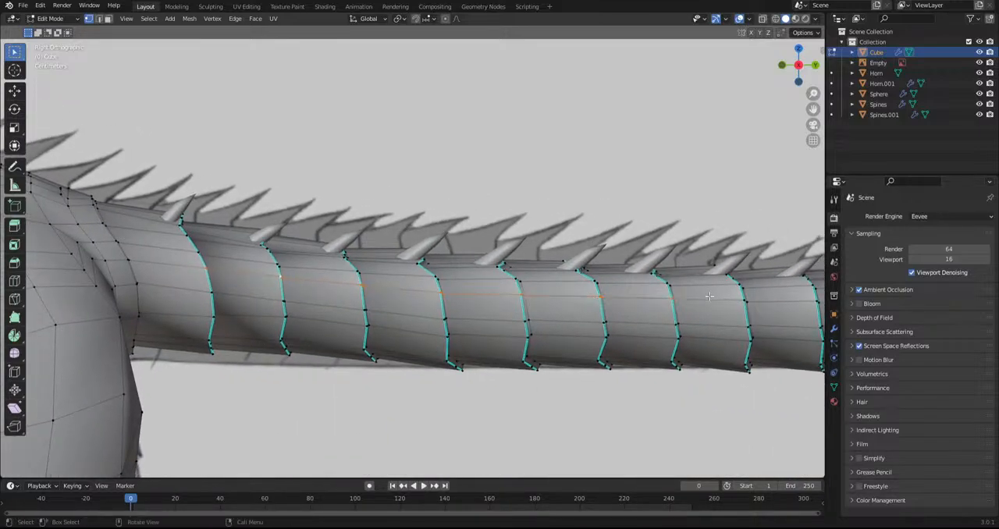
{"action": "middle_click_drag", "start_coordinate": [364, 327], "coordinate": [173, 322], "text": "shift"}
{"action": "left_click_drag", "start_coordinate": [246, 297], "coordinate": [667, 287], "text": "shift"}
{"action": "middle_click_drag", "start_coordinate": [687, 306], "coordinate": [335, 320], "text": "shift"}
{"action": "left_click_drag", "start_coordinate": [317, 311], "coordinate": [477, 302], "text": "shift"}
{"action": "left_click_drag", "start_coordinate": [500, 312], "coordinate": [624, 300], "text": "shift"}
{"action": "middle_click_drag", "start_coordinate": [655, 298], "coordinate": [635, 354], "text": "shift"}
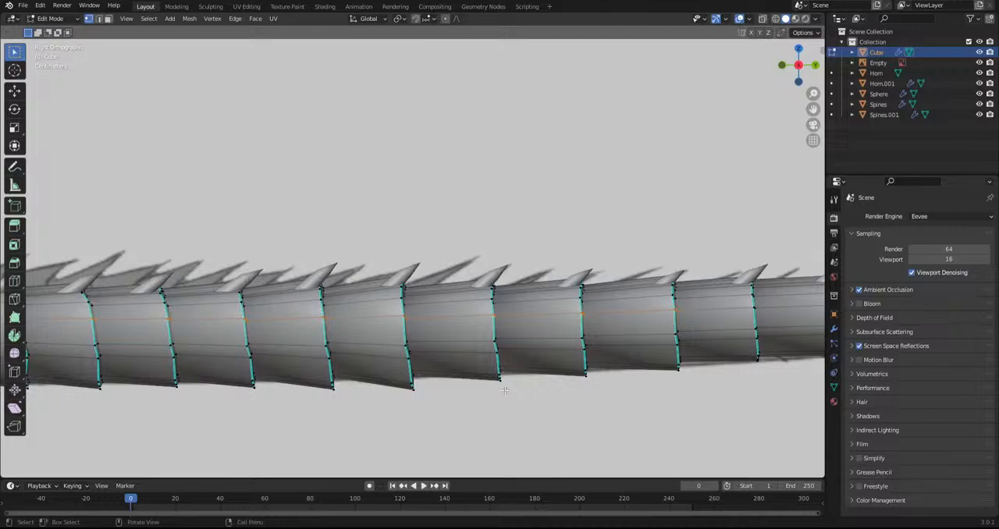
{"action": "scroll", "coordinate": [530, 392], "scroll_direction": "down", "scroll_amount": 4}
{"action": "scroll", "coordinate": [337, 369], "scroll_direction": "down", "scroll_amount": 2}
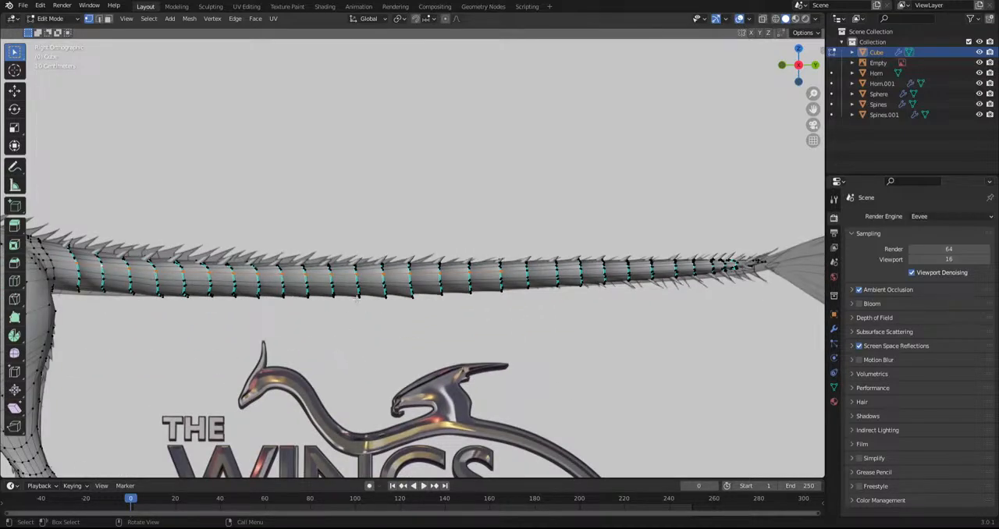
Pull the selected tail side vertices backward into points and rotate them slightly, working from the top and bottom views
{"action": "middle_click_drag", "start_coordinate": [352, 310], "coordinate": [364, 399], "text": "alt"}
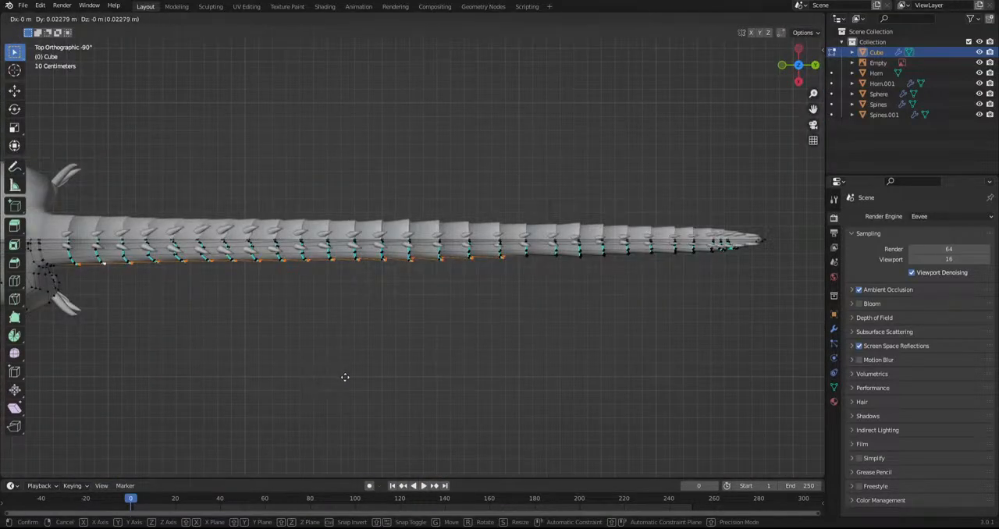
{"action": "left_click", "coordinate": [346, 378]}
{"action": "key", "text": "g"}
{"action": "left_click", "coordinate": [375, 378]}
{"action": "middle_click_drag", "start_coordinate": [406, 401], "coordinate": [395, 279]}
{"action": "key", "text": "g"}
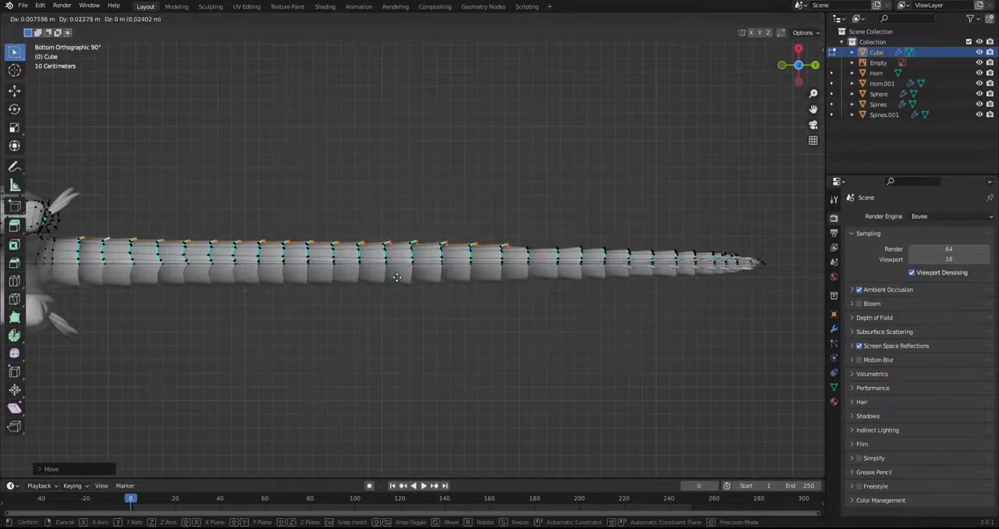
{"action": "key", "text": "r"}
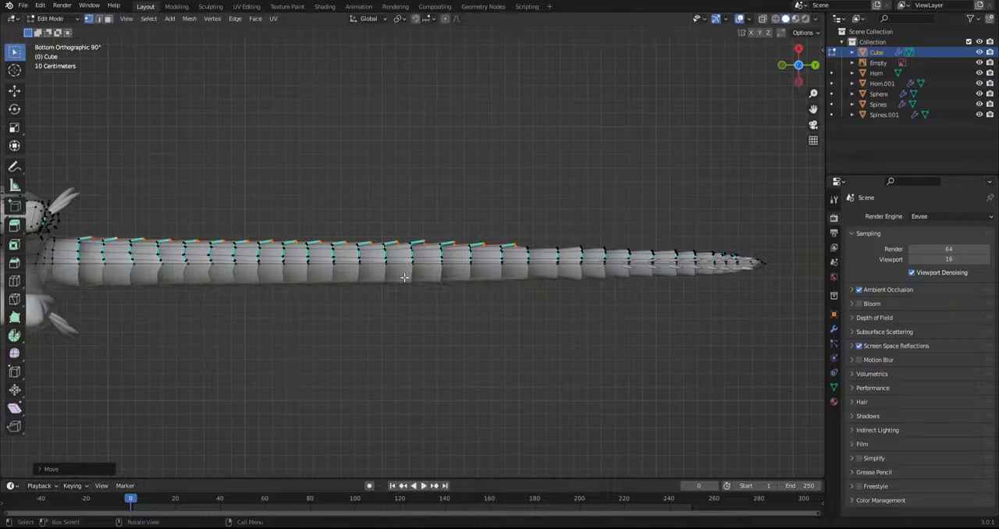
{"action": "left_click", "coordinate": [525, 343]}
Hide the viewport overlays and shift the selected tail plate points slightly forward and down from the side view
{"action": "middle_click_drag", "start_coordinate": [524, 344], "coordinate": [515, 434]}
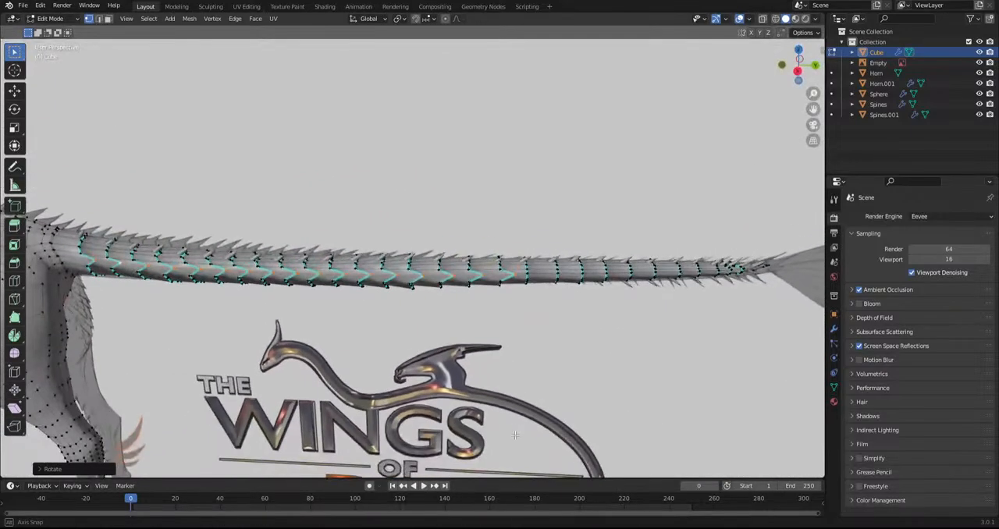
{"action": "left_click", "coordinate": [739, 19]}
{"action": "scroll", "coordinate": [500, 269], "scroll_direction": "down", "scroll_amount": 2}
{"action": "middle_click_drag", "start_coordinate": [486, 279], "coordinate": [492, 263]}
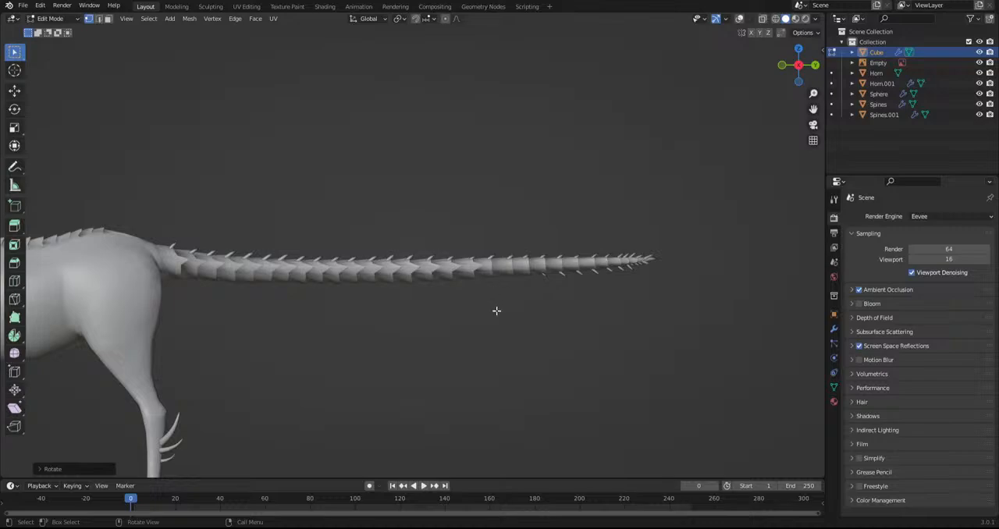
{"action": "key", "text": "g"}
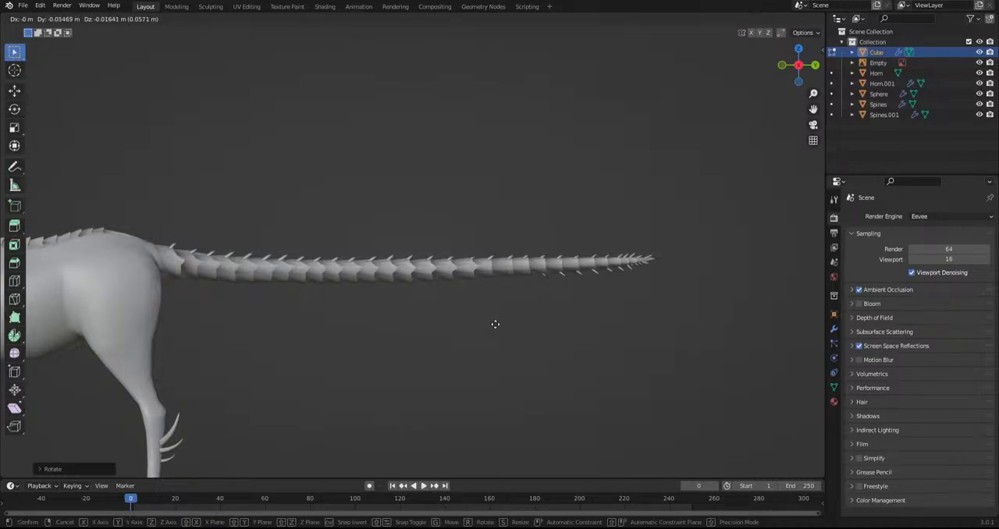
{"action": "left_click", "coordinate": [496, 326]}
Examine the plate flow from head to tail from the side and at an angle
{"action": "scroll", "coordinate": [497, 343], "scroll_direction": "down", "scroll_amount": 4}
{"action": "middle_click_drag", "start_coordinate": [168, 316], "coordinate": [292, 320], "text": "shift"}
{"action": "scroll", "coordinate": [292, 320], "scroll_direction": "up", "scroll_amount": 4}
{"action": "middle_click_drag", "start_coordinate": [129, 293], "coordinate": [263, 313], "text": "shift"}
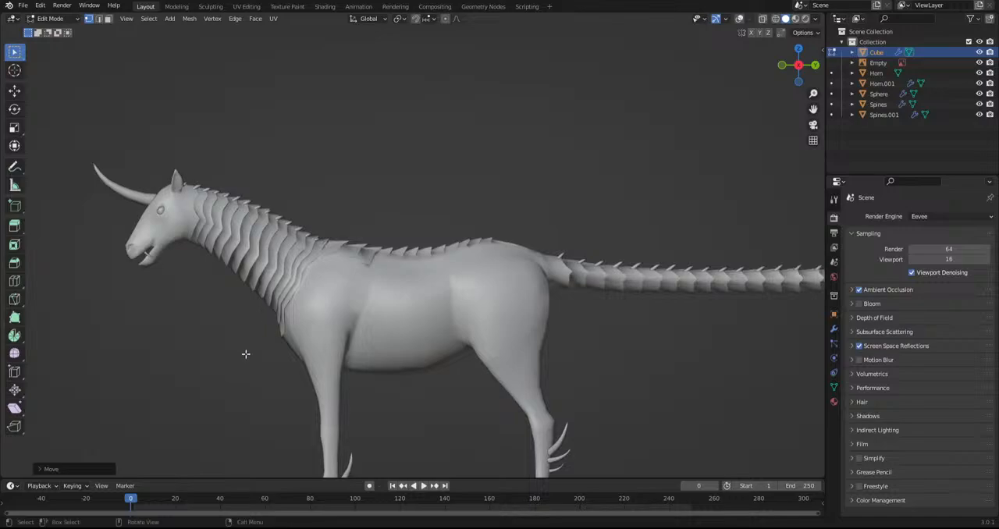
{"action": "middle_click_drag", "start_coordinate": [522, 367], "coordinate": [366, 350], "text": "shift"}
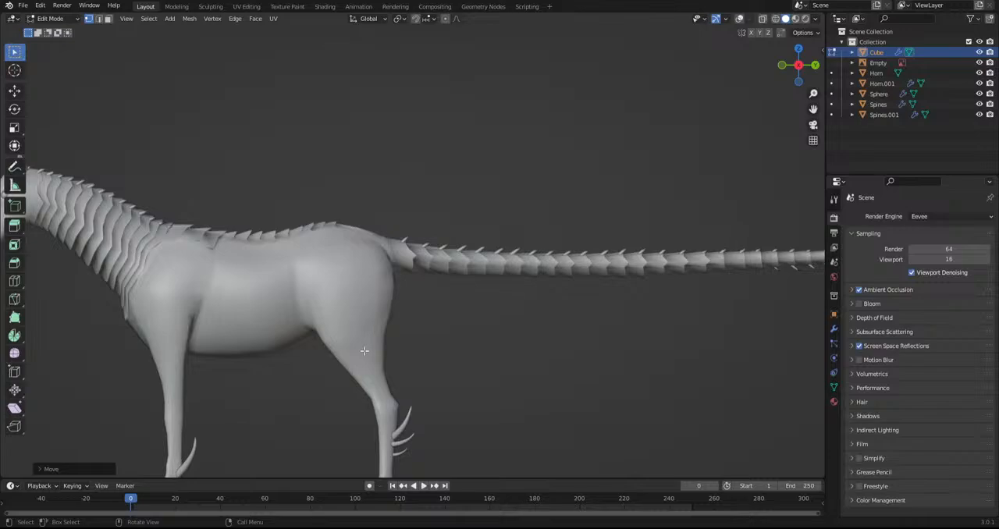
{"action": "scroll", "coordinate": [365, 351], "scroll_direction": "down", "scroll_amount": 1}
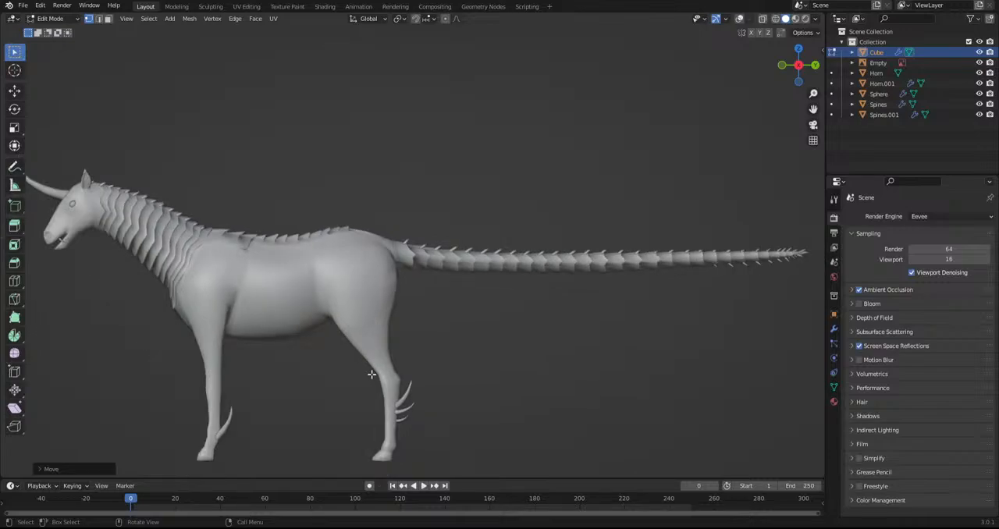
{"action": "middle_click_drag", "start_coordinate": [363, 375], "coordinate": [398, 386]}
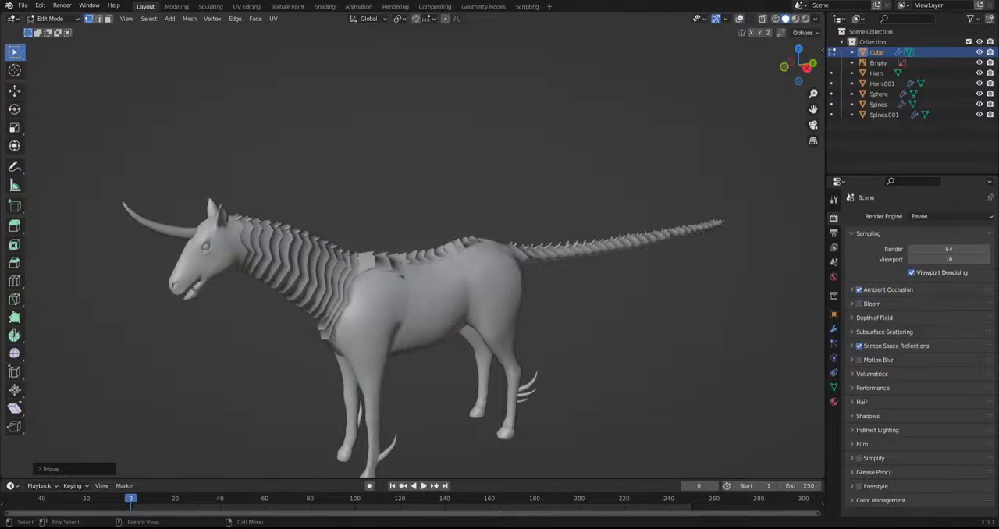
{"action": "scroll", "coordinate": [391, 352], "scroll_direction": "up", "scroll_amount": 5}
{"action": "mouse_move", "coordinate": [400, 324]}
{"action": "middle_mouse_down"}
{"action": "mouse_move", "coordinate": [390, 367]}
{"action": "mouse_move", "coordinate": [385, 314]}
{"action": "middle_mouse_up"}
Show the overlays again and, from the top view, reshape the rear edges of the three large withers plates into centre-line points
{"action": "scroll", "coordinate": [385, 321], "scroll_direction": "up", "scroll_amount": 4}
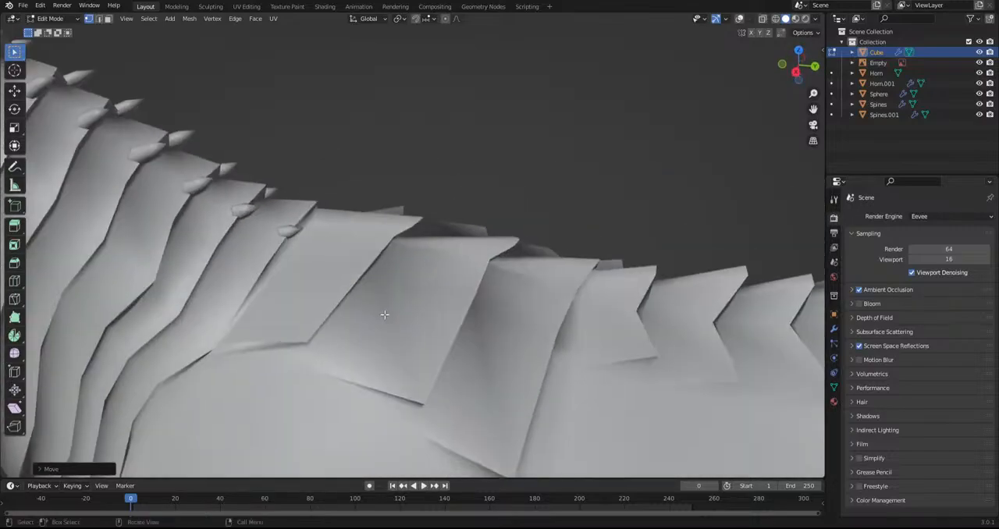
{"action": "left_click", "coordinate": [741, 21]}
{"action": "middle_click_drag", "start_coordinate": [509, 212], "coordinate": [487, 223]}
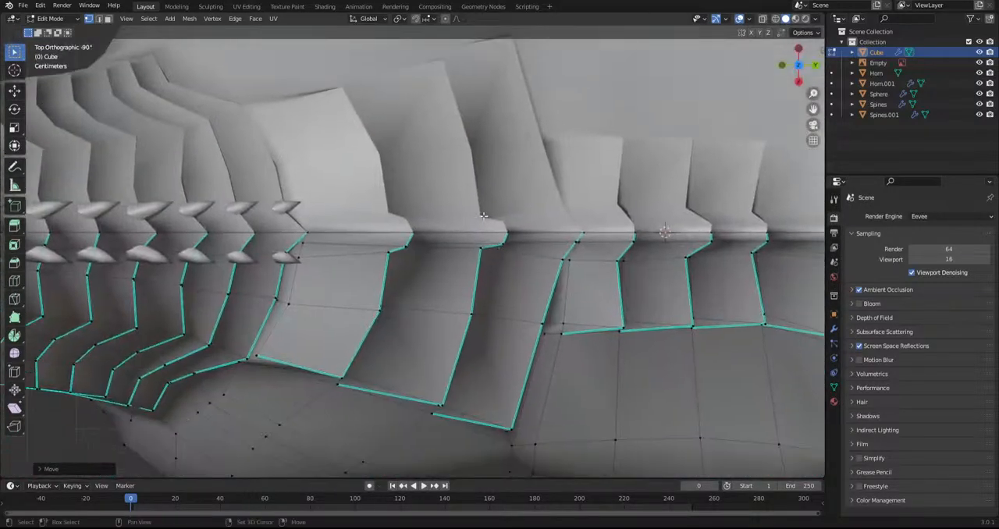
{"action": "scroll", "coordinate": [487, 223], "scroll_direction": "up", "scroll_amount": 3}
{"action": "mouse_move", "coordinate": [370, 256]}
{"action": "left_mouse_down"}
{"action": "mouse_move", "coordinate": [364, 268]}
{"action": "mouse_move", "coordinate": [373, 272]}
{"action": "left_mouse_up"}
{"action": "left_click_drag", "start_coordinate": [531, 248], "coordinate": [501, 260]}
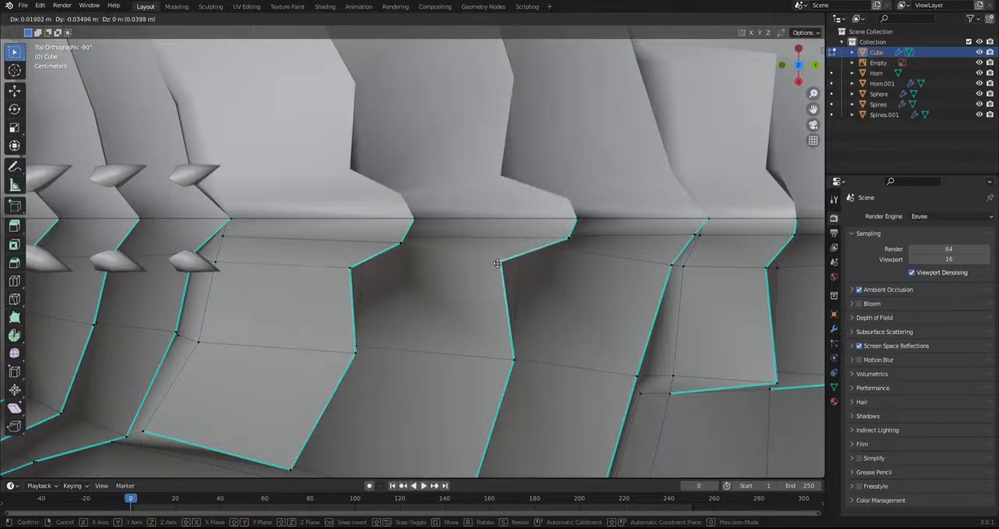
{"action": "left_click_drag", "start_coordinate": [579, 220], "coordinate": [612, 220]}
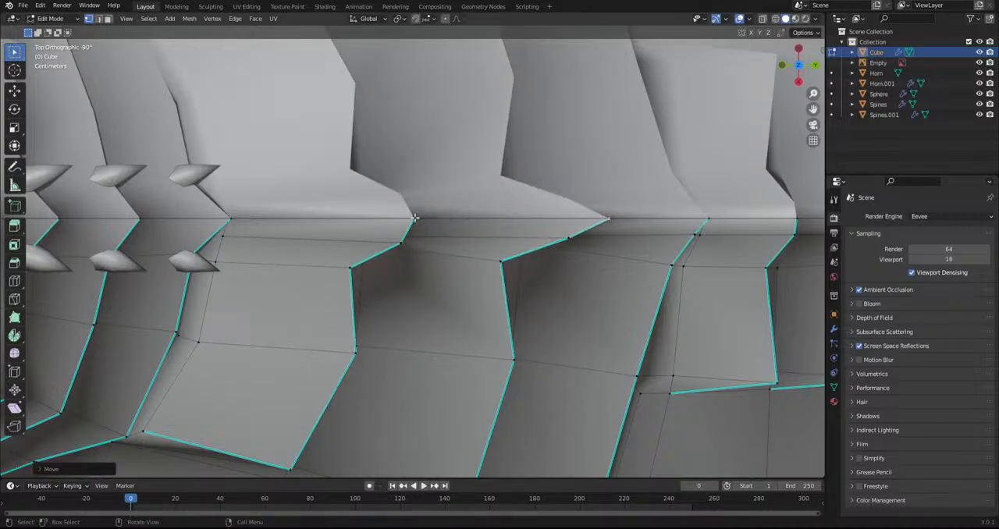
{"action": "left_click_drag", "start_coordinate": [415, 218], "coordinate": [476, 220]}
{"action": "left_click_drag", "start_coordinate": [708, 220], "coordinate": [706, 248]}
Pull the centre-line vertices of the first two small plates behind the withers backward into points and realign their neighbouring vertices
{"action": "middle_click_drag", "start_coordinate": [634, 298], "coordinate": [252, 300], "text": "shift"}
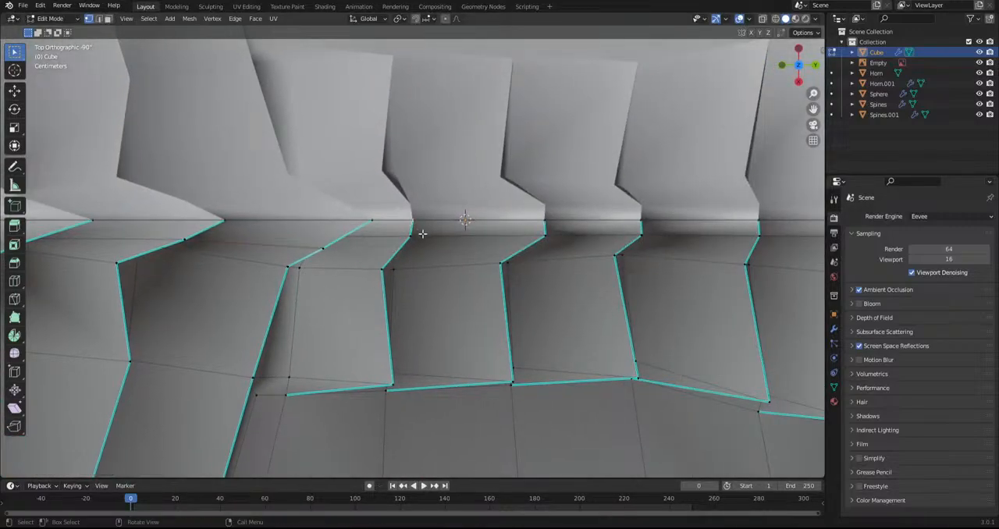
{"action": "left_click", "coordinate": [415, 223]}
{"action": "key", "text": "g"}
{"action": "left_click", "coordinate": [479, 234]}
{"action": "left_click", "coordinate": [412, 235]}
{"action": "key", "text": "g"}
{"action": "left_click", "coordinate": [427, 251]}
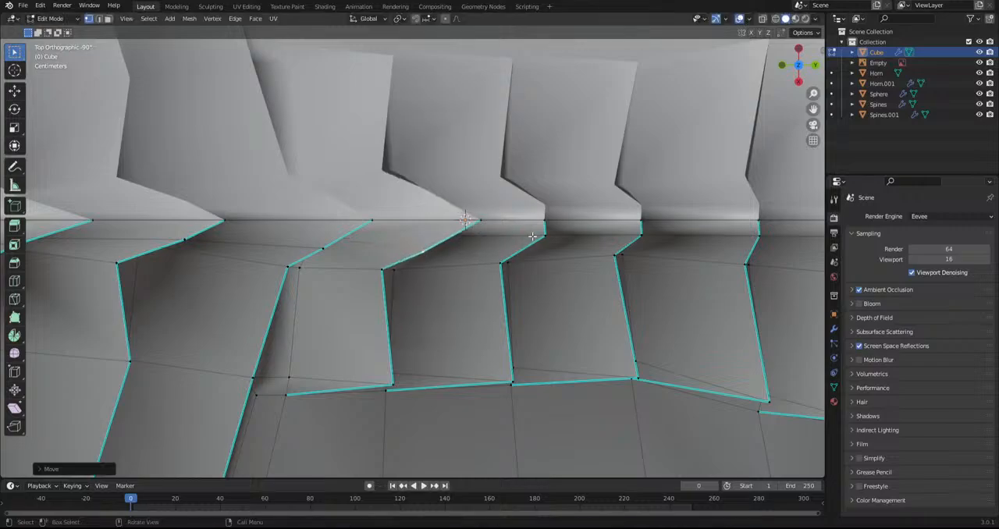
{"action": "left_click", "coordinate": [543, 223]}
{"action": "key", "text": "g"}
{"action": "left_click", "coordinate": [597, 222]}
{"action": "key", "text": "g"}
{"action": "left_click", "coordinate": [553, 248]}
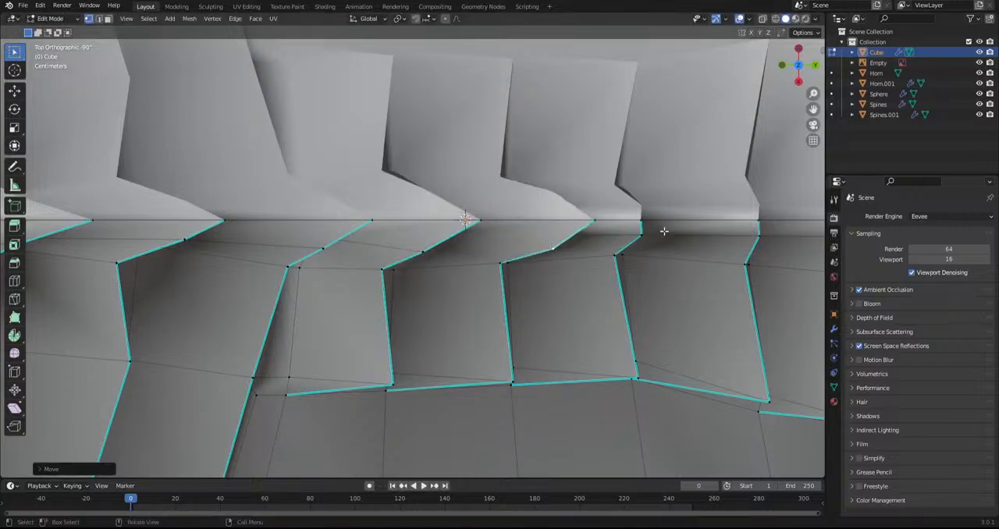
Shape the third and fourth small back plates into backward centre-line points, adjusting the vertex beside each tip
{"action": "key", "text": "g"}
{"action": "left_click", "coordinate": [690, 218]}
{"action": "key", "text": "ctrl+z"}
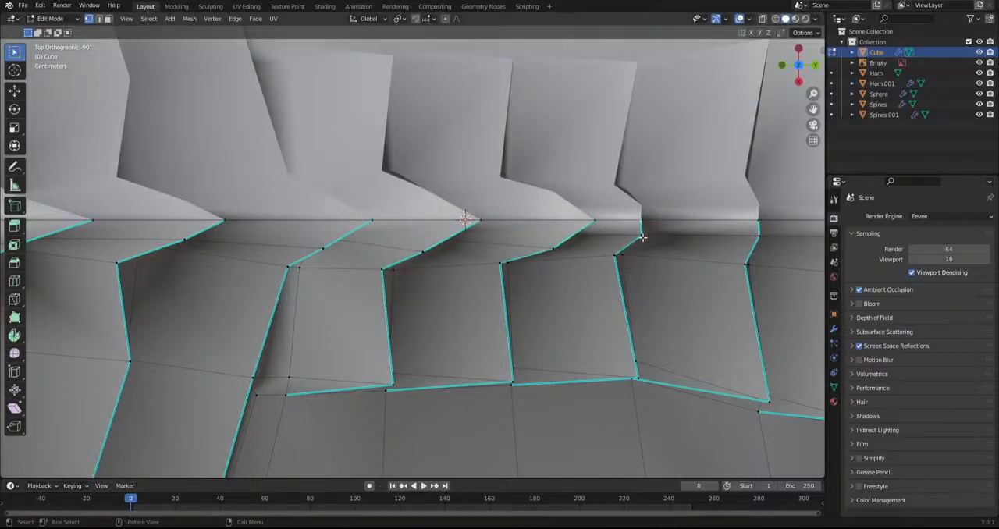
{"action": "key", "text": "g"}
{"action": "left_click", "coordinate": [691, 233]}
{"action": "key", "text": "g"}
{"action": "left_click", "coordinate": [652, 244]}
{"action": "middle_click_drag", "start_coordinate": [758, 244], "coordinate": [538, 249], "text": "shift"}
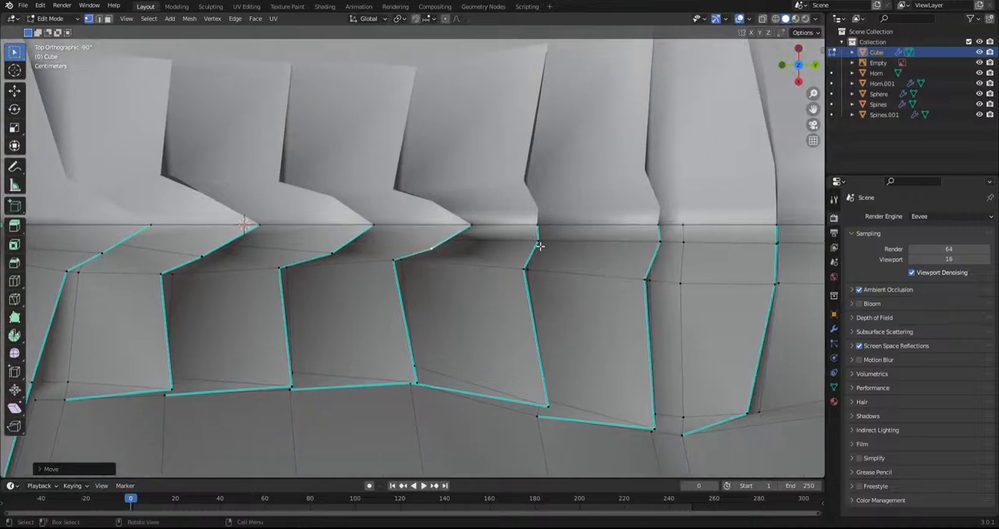
{"action": "key", "text": "g"}
{"action": "left_click", "coordinate": [540, 244]}
{"action": "key", "text": "g"}
{"action": "left_click", "coordinate": [546, 249]}
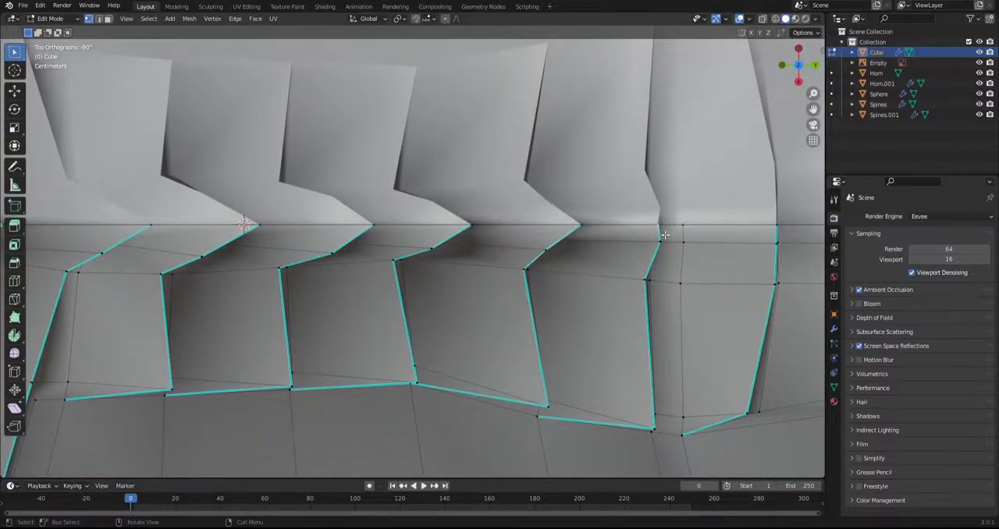
Pull the fifth small back plate's centre-line vertex backward and move the adjoining vertex outward to form a slanted edge
{"action": "left_click", "coordinate": [658, 228]}
{"action": "key", "text": "g"}
{"action": "left_click", "coordinate": [690, 234]}
{"action": "left_click", "coordinate": [654, 243]}
{"action": "key", "text": "g"}
{"action": "left_click", "coordinate": [669, 258]}
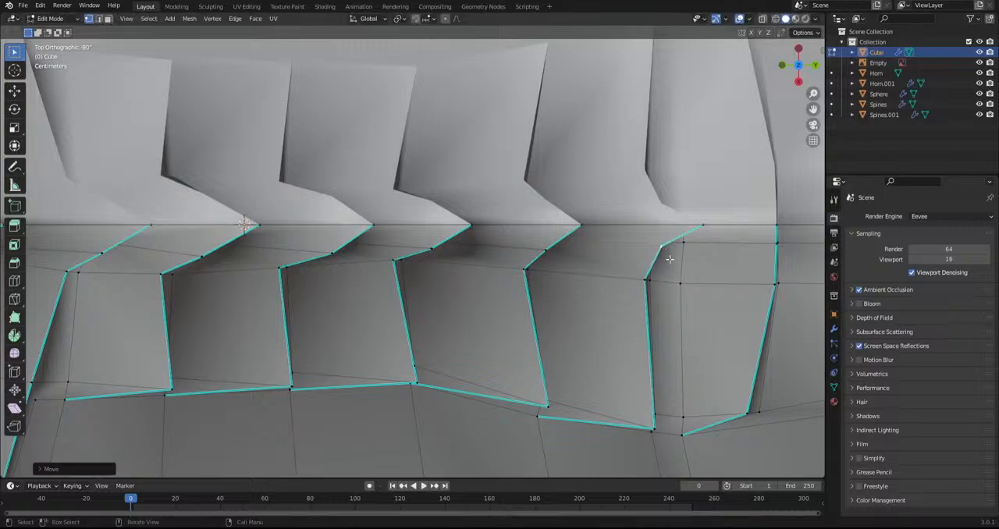
Adjust the height of the tips on two plates along the front of the back
{"action": "middle_click_drag", "start_coordinate": [669, 257], "coordinate": [420, 275], "text": "shift"}
{"action": "middle_click_drag", "start_coordinate": [560, 272], "coordinate": [553, 238]}
{"action": "left_click_drag", "start_coordinate": [452, 135], "coordinate": [311, 158]}
{"action": "key", "text": "g"}
{"action": "left_click", "coordinate": [304, 146]}
{"action": "left_click_drag", "start_coordinate": [223, 148], "coordinate": [206, 162]}
{"action": "key", "text": "g"}
{"action": "left_click", "coordinate": [204, 151]}
From the right side view, lower the vertices just below the tips of two small back plates
{"action": "middle_click_drag", "start_coordinate": [249, 234], "coordinate": [332, 245]}
{"action": "left_click_drag", "start_coordinate": [377, 231], "coordinate": [365, 232]}
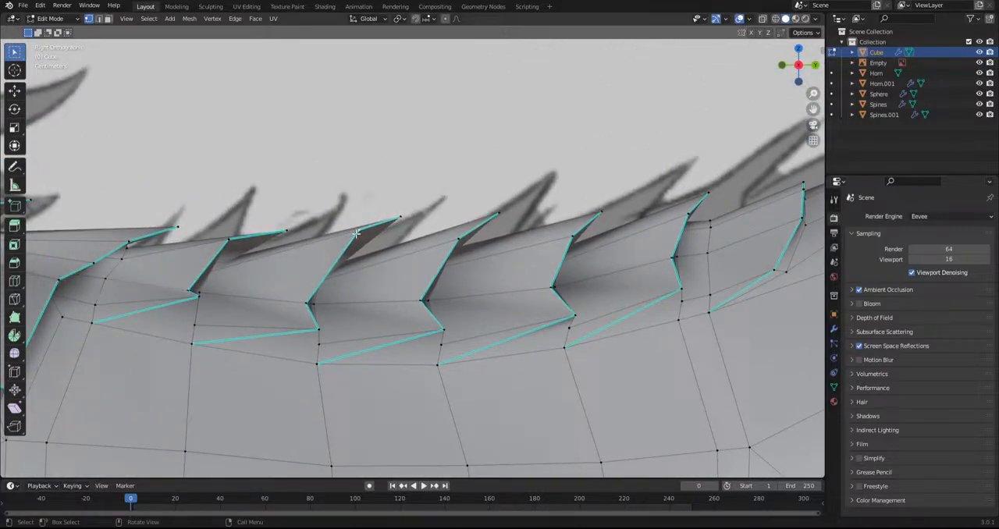
{"action": "key", "text": "g"}
{"action": "left_click", "coordinate": [360, 240]}
{"action": "left_click", "coordinate": [225, 240]}
{"action": "key", "text": "g"}
{"action": "left_click", "coordinate": [238, 252]}
Raise the tip of the back plate in front of the rump up and back, and lower the bottom corner of the plate behind it
{"action": "middle_click_drag", "start_coordinate": [796, 221], "coordinate": [448, 252], "text": "shift"}
{"action": "left_click_drag", "start_coordinate": [444, 216], "coordinate": [443, 218]}
{"action": "key", "text": "g"}
{"action": "left_click", "coordinate": [472, 203]}
{"action": "middle_click_drag", "start_coordinate": [569, 171], "coordinate": [404, 208], "text": "shift"}
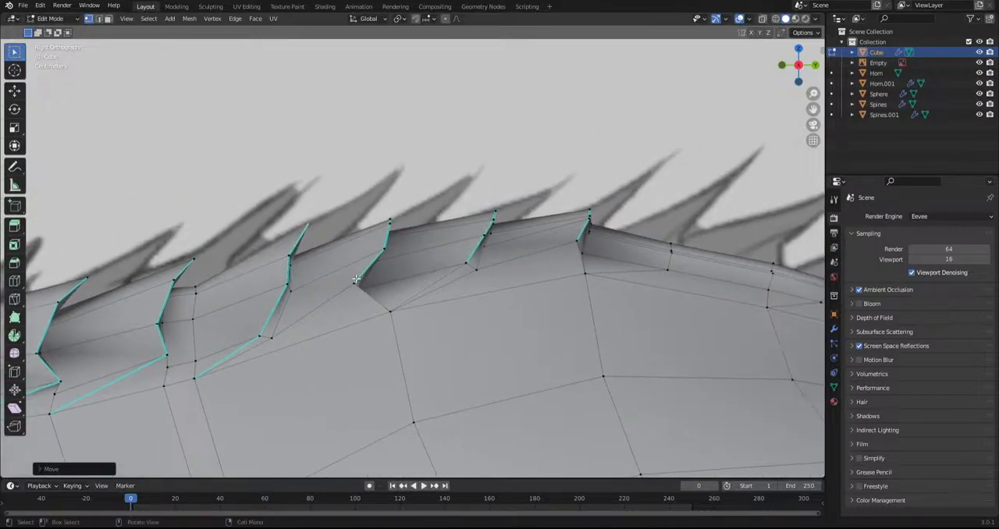
{"action": "left_click", "coordinate": [359, 281]}
{"action": "key", "text": "g"}
{"action": "left_click", "coordinate": [343, 301]}
Pull the tips of the two rearmost sharp-edged rump plates up and back into points
{"action": "middle_click_drag", "start_coordinate": [597, 291], "coordinate": [454, 303], "text": "shift"}
{"action": "left_click_drag", "start_coordinate": [457, 214], "coordinate": [437, 228]}
{"action": "key", "text": "g"}
{"action": "left_click", "coordinate": [416, 212]}
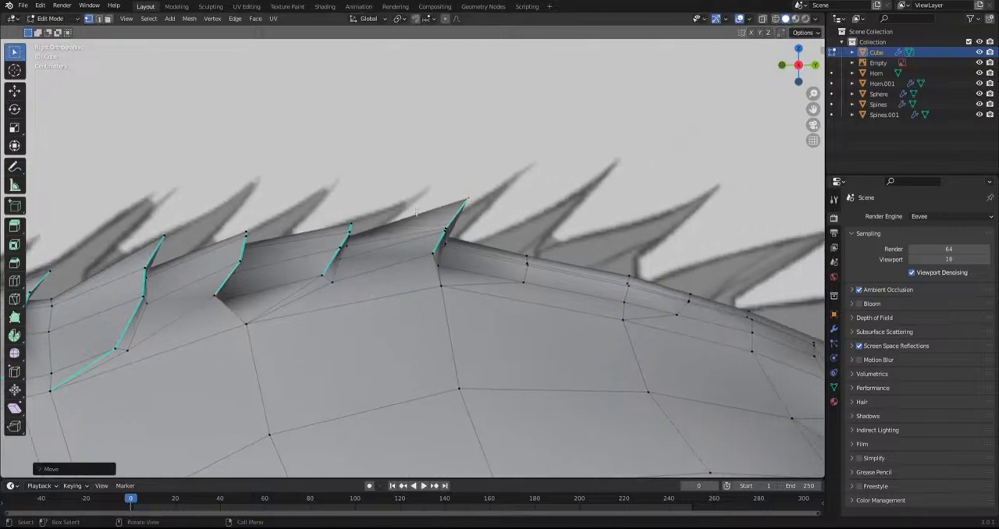
{"action": "left_click", "coordinate": [344, 227]}
{"action": "key", "text": "g"}
{"action": "left_click", "coordinate": [364, 204]}
Pull the tip of the plate at the front of the rump up and back, and align the vertex below it
{"action": "left_click_drag", "start_coordinate": [240, 233], "coordinate": [240, 234]}
{"action": "key", "text": "g"}
{"action": "left_click", "coordinate": [265, 212]}
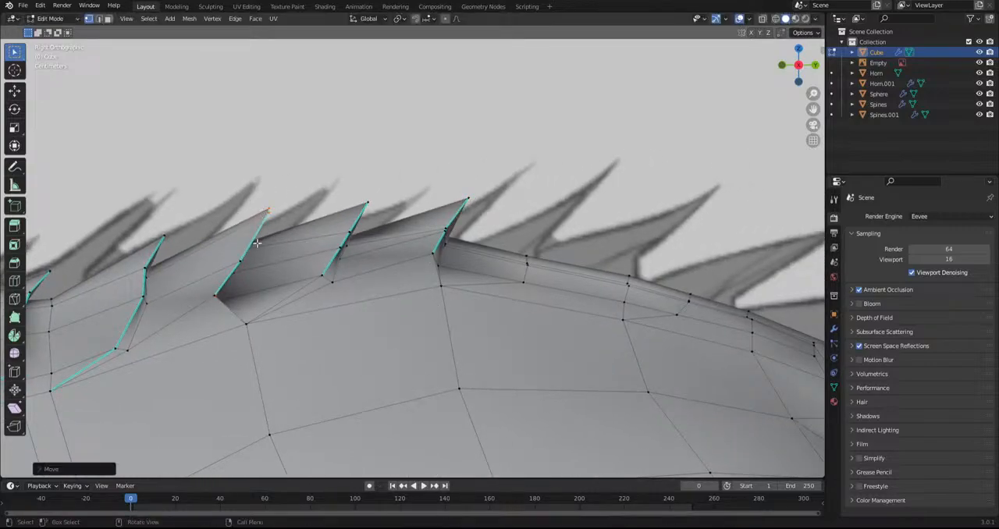
{"action": "key", "text": "g"}
{"action": "left_click", "coordinate": [254, 236]}
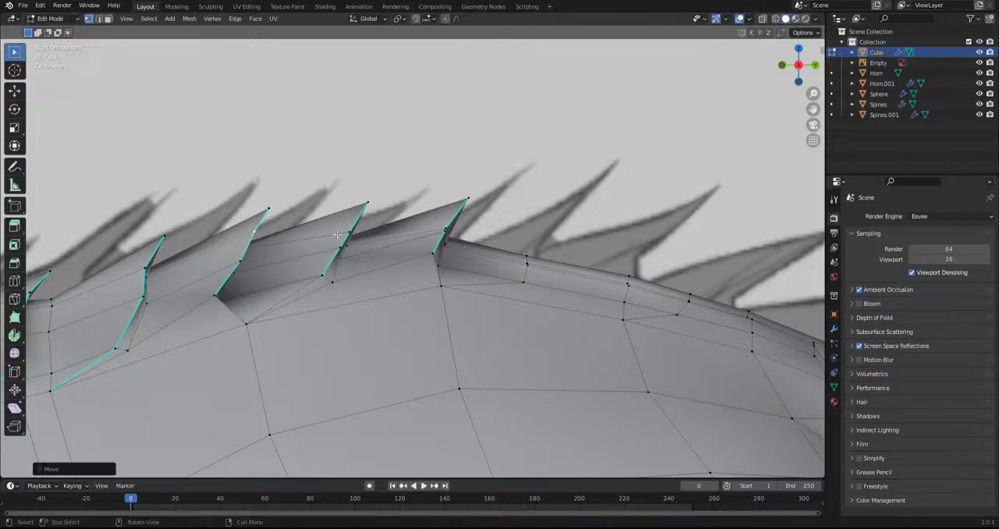
Return the body mesh to Object Mode and hide the reference image behind the model
{"action": "middle_click_drag", "start_coordinate": [543, 288], "coordinate": [381, 289], "text": "shift"}
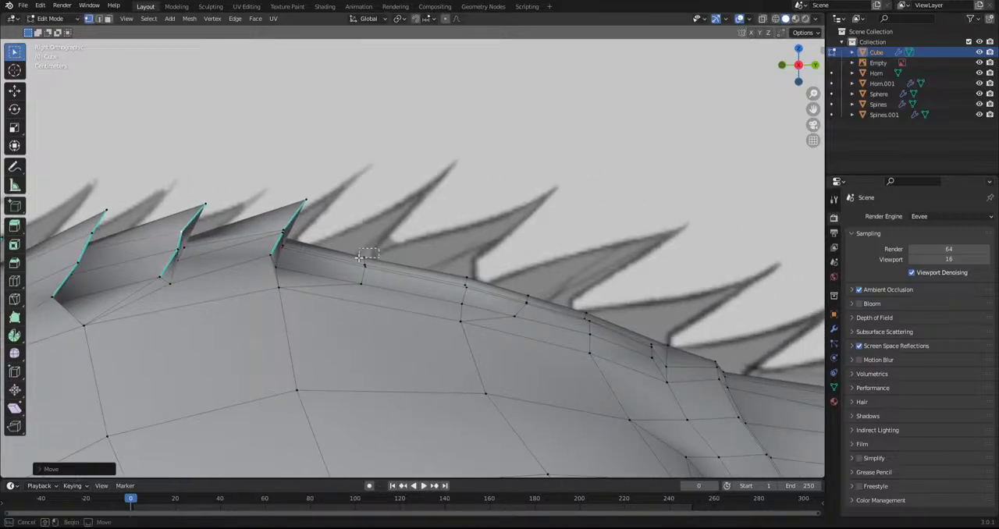
{"action": "scroll", "coordinate": [411, 305], "scroll_direction": "down", "scroll_amount": 8}
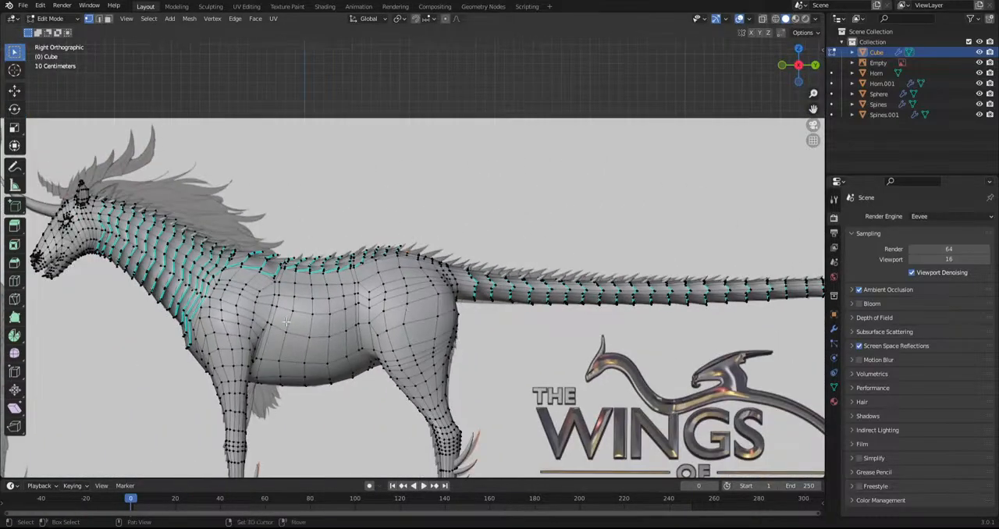
{"action": "middle_click_drag", "start_coordinate": [287, 321], "coordinate": [469, 289], "text": "shift"}
{"action": "left_click", "coordinate": [50, 18]}
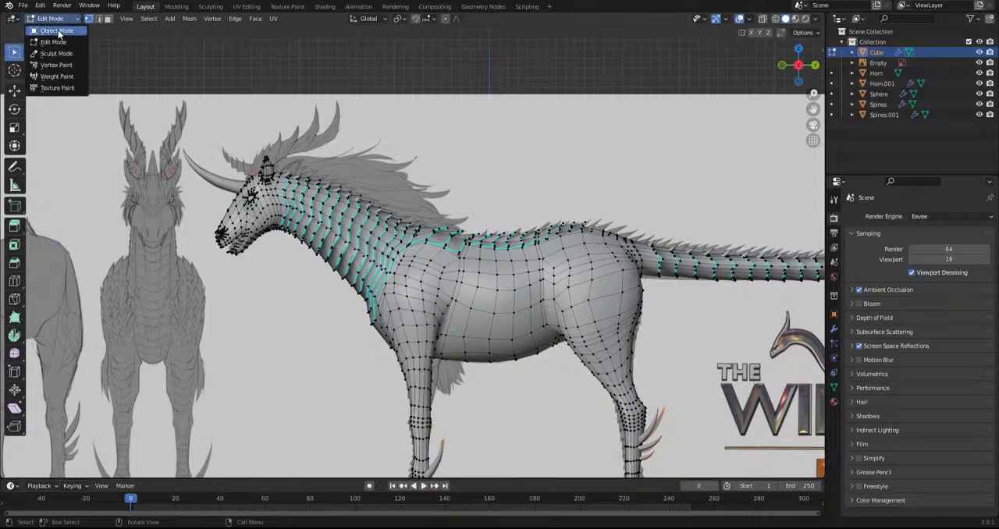
{"action": "left_click", "coordinate": [49, 31]}
{"action": "scroll", "coordinate": [443, 187], "scroll_direction": "down", "scroll_amount": 2}
{"action": "left_click", "coordinate": [539, 207]}
{"action": "key", "text": "h"}
Examine the shaped plates along the neck, withers and back from the side without the reference image
{"action": "middle_click_drag", "start_coordinate": [415, 209], "coordinate": [433, 291]}
{"action": "scroll", "coordinate": [434, 290], "scroll_direction": "up", "scroll_amount": 6}
{"action": "scroll", "coordinate": [388, 256], "scroll_direction": "down", "scroll_amount": 3}
{"action": "mouse_move", "coordinate": [363, 270]}
{"action": "middle_mouse_down"}
{"action": "mouse_move", "coordinate": [359, 294]}
{"action": "mouse_move", "coordinate": [279, 289]}
{"action": "mouse_move", "coordinate": [371, 275]}
{"action": "middle_mouse_up"}
{"action": "middle_click_drag", "start_coordinate": [593, 156], "coordinate": [617, 205]}
{"action": "left_click", "coordinate": [739, 18]}
{"action": "scroll", "coordinate": [405, 291], "scroll_direction": "up", "scroll_amount": 6}
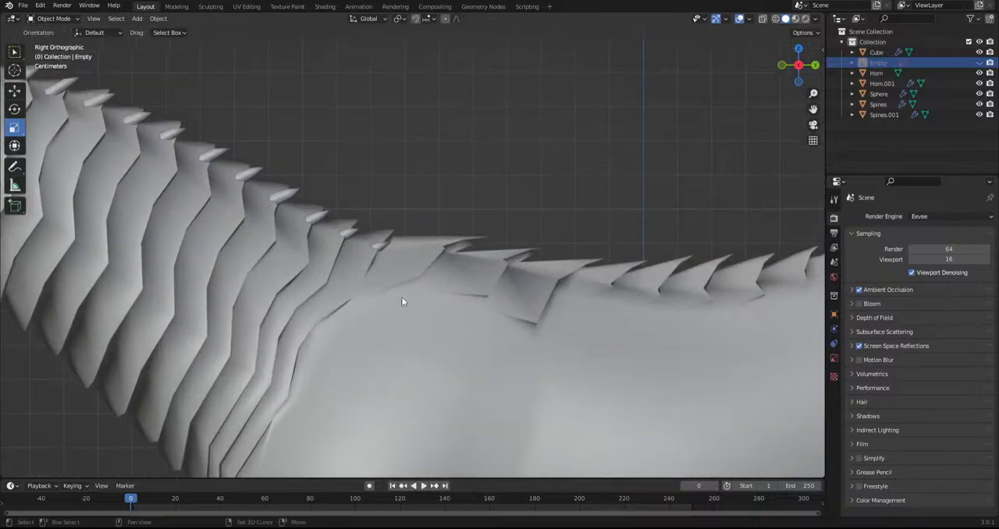
Open the neck spines object for editing, then tilt the rearmost spine upward and move it onto its plate
{"action": "left_click", "coordinate": [323, 229]}
{"action": "left_click", "coordinate": [53, 18]}
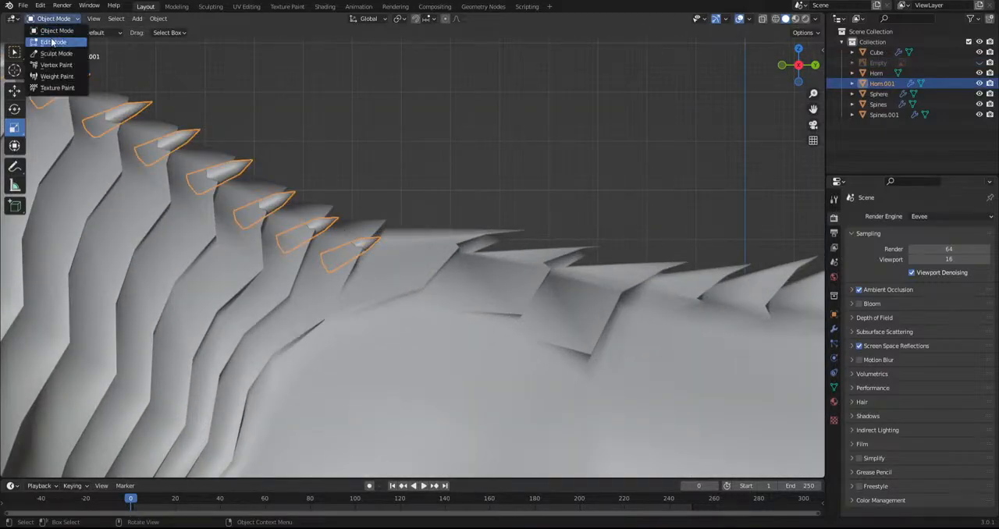
{"action": "left_click", "coordinate": [51, 42]}
{"action": "key", "text": "l"}
{"action": "key", "text": "t"}
{"action": "key", "text": "r"}
{"action": "left_click", "coordinate": [517, 349]}
{"action": "key", "text": "g"}
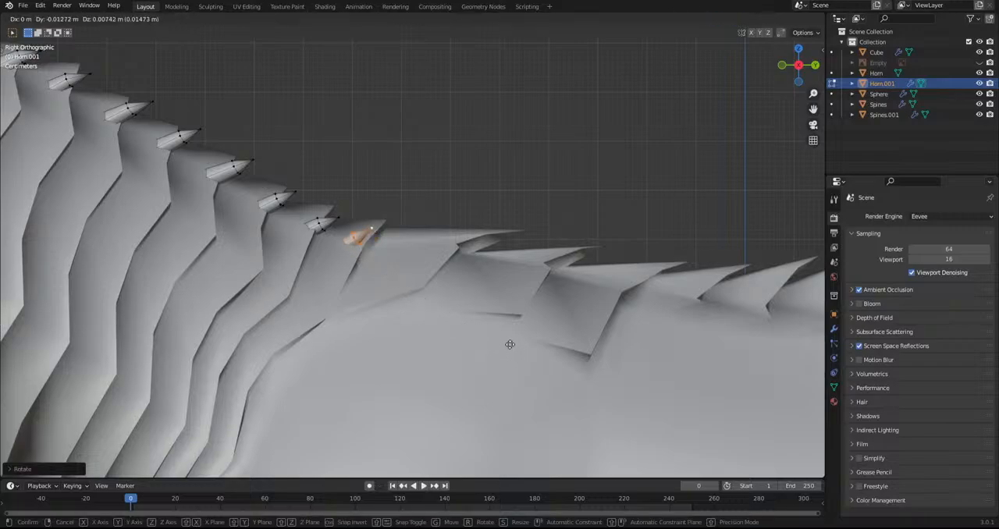
{"action": "left_click", "coordinate": [519, 340]}
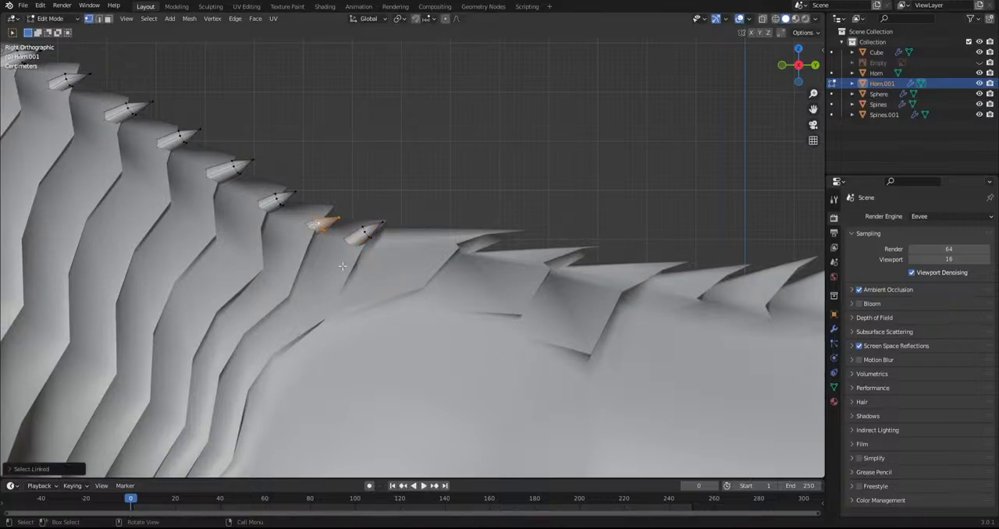
Tilt the next two spines forward along the neck upward and fit them to their plates
{"action": "key", "text": "r"}
{"action": "left_click", "coordinate": [528, 342]}
{"action": "key", "text": "g"}
{"action": "left_click", "coordinate": [521, 334]}
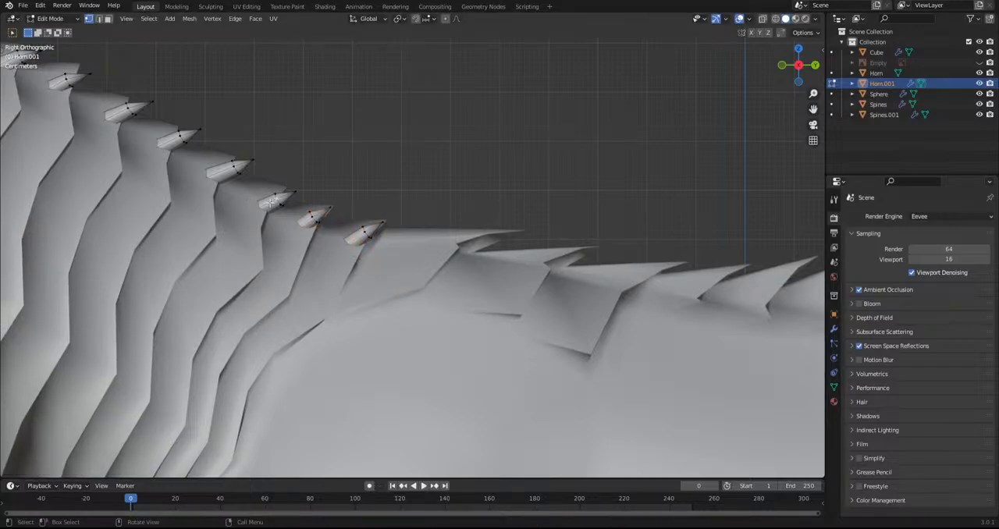
{"action": "key", "text": "l"}
{"action": "key", "text": "r"}
{"action": "left_click", "coordinate": [385, 289]}
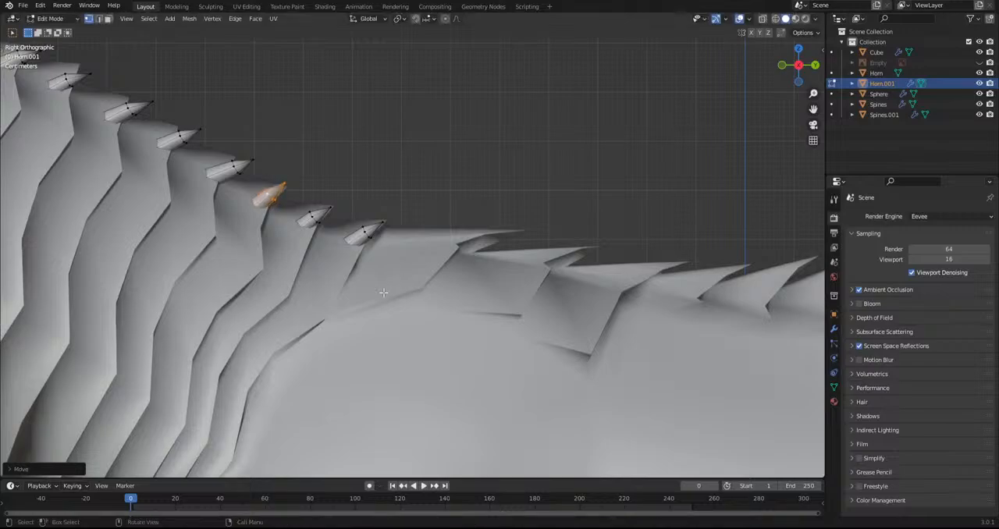
Duplicate the rearmost neck spine, stand the copy upright and place it above the first withers plate
{"action": "scroll", "coordinate": [378, 302], "scroll_direction": "down", "scroll_amount": 6}
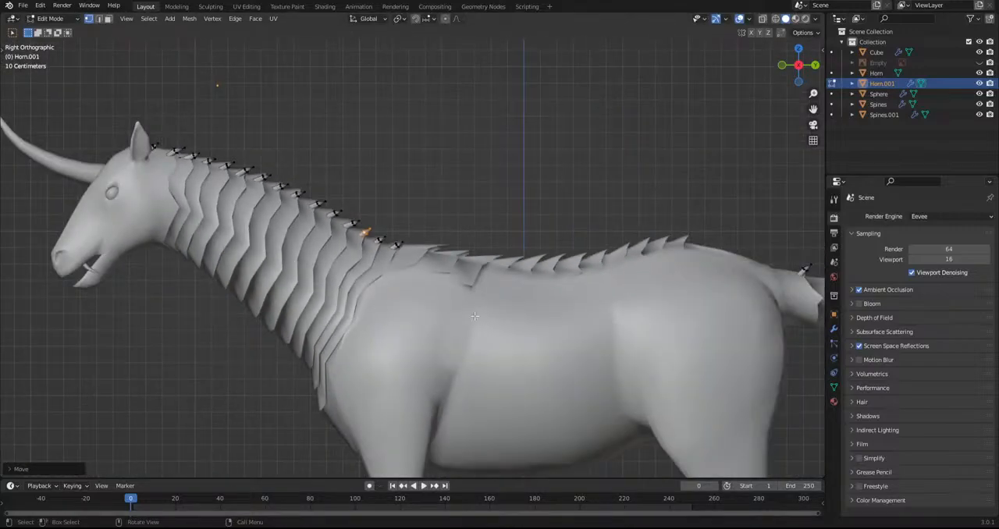
{"action": "middle_click_drag", "start_coordinate": [508, 322], "coordinate": [429, 303], "text": "shift"}
{"action": "middle_click_drag", "start_coordinate": [429, 303], "coordinate": [422, 359]}
{"action": "scroll", "coordinate": [288, 277], "scroll_direction": "up", "scroll_amount": 3}
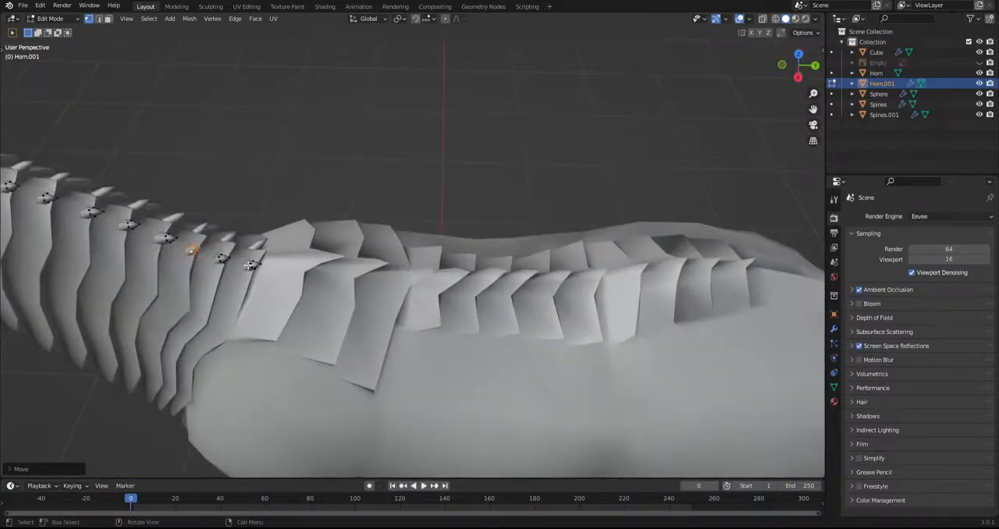
{"action": "key", "text": "l"}
{"action": "middle_click_drag", "start_coordinate": [277, 308], "coordinate": [307, 257]}
{"action": "key", "text": "shift+d"}
{"action": "left_click", "coordinate": [355, 312]}
{"action": "key", "text": "r"}
{"action": "left_click", "coordinate": [363, 234]}
{"action": "key", "text": "g"}
{"action": "left_click", "coordinate": [364, 225]}
{"action": "key", "text": "t"}
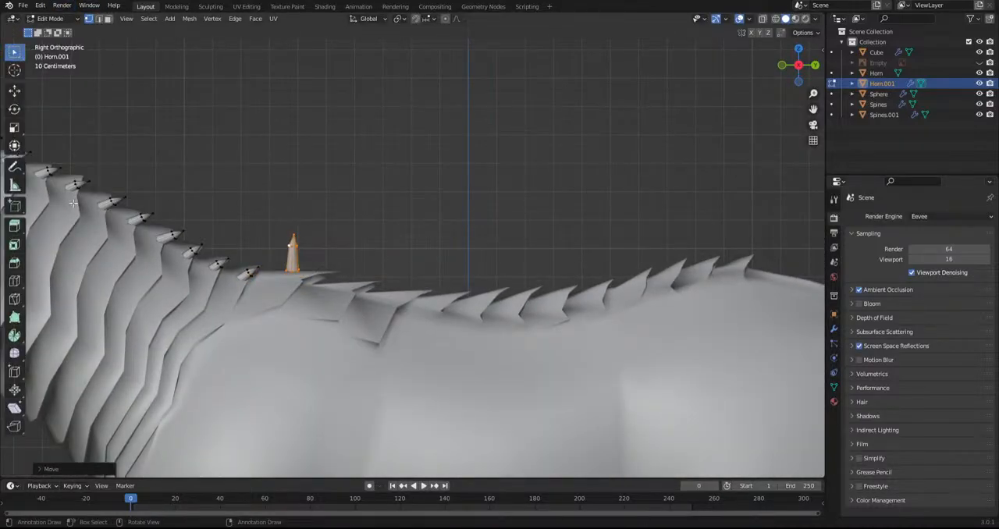
Bend the upright spine's tip with the Grab brush in Sculpt Mode, then return to Edit Mode
{"action": "left_click", "coordinate": [51, 18]}
{"action": "left_click", "coordinate": [49, 48]}
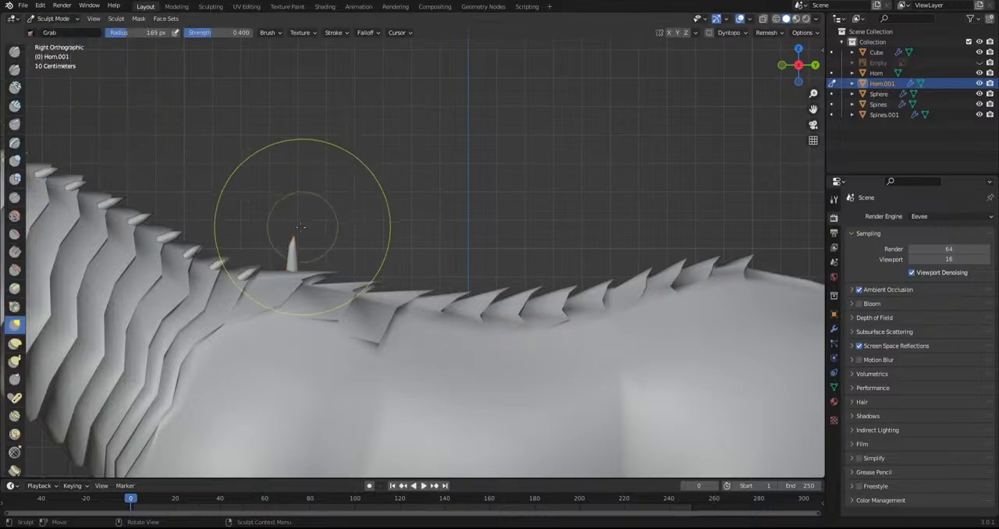
{"action": "scroll", "coordinate": [273, 203], "scroll_direction": "up", "scroll_amount": 3}
{"action": "mouse_move", "coordinate": [206, 225]}
{"action": "left_mouse_down"}
{"action": "mouse_move", "coordinate": [205, 152]}
{"action": "mouse_move", "coordinate": [191, 228]}
{"action": "mouse_move", "coordinate": [198, 242]}
{"action": "mouse_move", "coordinate": [195, 234]}
{"action": "left_mouse_up"}
{"action": "left_click", "coordinate": [53, 18]}
{"action": "left_click", "coordinate": [56, 31]}
{"action": "left_click", "coordinate": [53, 19]}
{"action": "left_click", "coordinate": [53, 43]}
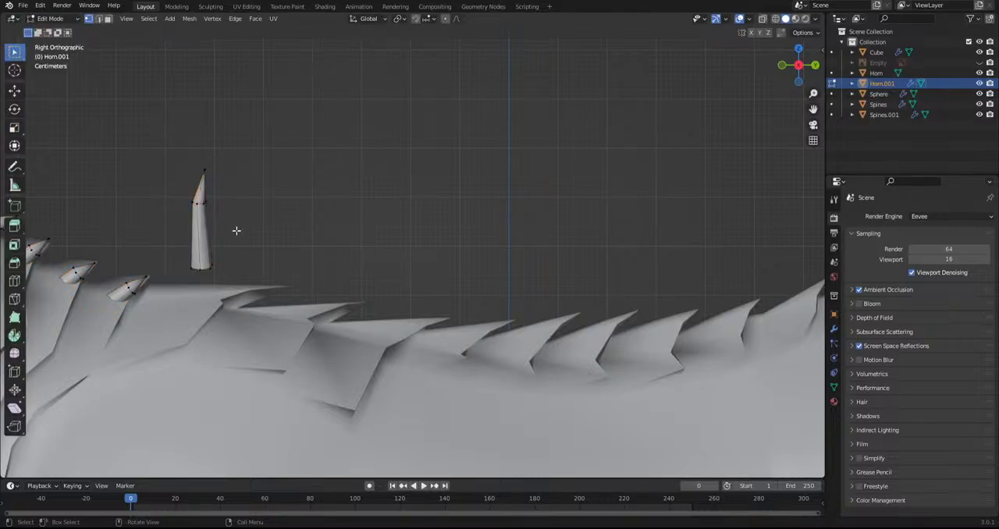
Rotate the upright spine backward and lower it onto the first withers plate
{"action": "key", "text": "l"}
{"action": "key", "text": "r"}
{"action": "left_click", "coordinate": [313, 310]}
{"action": "key", "text": "g"}
{"action": "left_click", "coordinate": [321, 393]}
{"action": "middle_click_drag", "start_coordinate": [292, 247], "coordinate": [283, 361]}
{"action": "key", "text": "g"}
{"action": "left_click", "coordinate": [277, 320]}
Duplicate the withers spine onto the second plate and rotate it to lie nearly flat along the plate's tip
{"action": "key", "text": "shift+d"}
{"action": "left_click", "coordinate": [361, 331]}
{"action": "middle_click_drag", "start_coordinate": [361, 330], "coordinate": [370, 217], "text": "alt"}
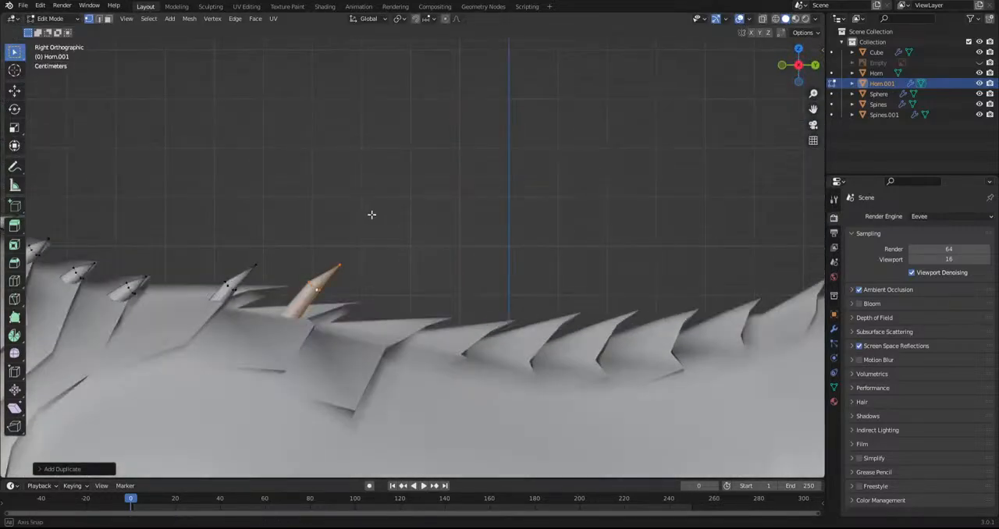
{"action": "key", "text": "r"}
{"action": "left_click", "coordinate": [390, 309]}
{"action": "key", "text": "g"}
{"action": "left_click", "coordinate": [399, 329]}
{"action": "key", "text": "r"}
{"action": "left_click", "coordinate": [375, 362]}
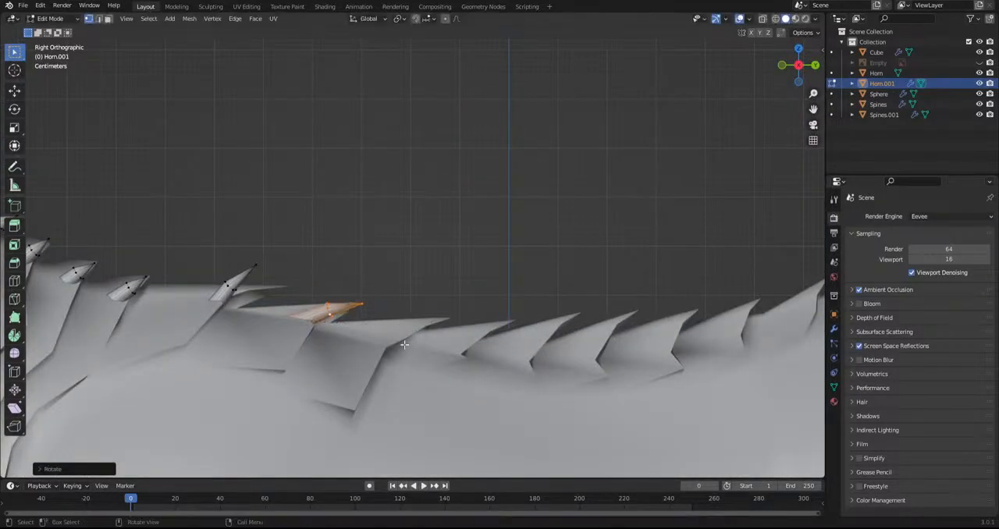
Duplicate the flat spine onto the third and fourth plates, rotating and moving the last copy to follow its plate's slope
{"action": "key", "text": "shift+d"}
{"action": "left_click", "coordinate": [461, 379]}
{"action": "key", "text": "shift+d"}
{"action": "left_click", "coordinate": [531, 382]}
{"action": "key", "text": "r"}
{"action": "left_click", "coordinate": [565, 377]}
{"action": "key", "text": "g"}
{"action": "left_click", "coordinate": [561, 380]}
{"action": "key", "text": "r"}
{"action": "left_click", "coordinate": [551, 388]}
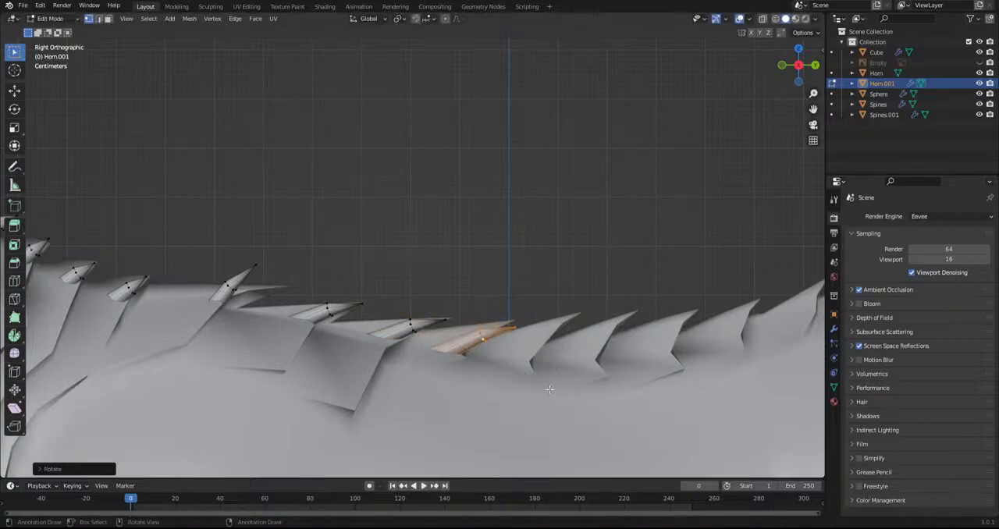
{"action": "key", "text": "g"}
{"action": "left_click", "coordinate": [536, 402]}
{"action": "key", "text": "r"}
{"action": "left_click", "coordinate": [504, 396]}
Duplicate the spine onto the fifth plate, tilting it upward and seating its base at the plate's notch
{"action": "key", "text": "shift+d"}
{"action": "left_click", "coordinate": [582, 396]}
{"action": "key", "text": "r"}
{"action": "left_click", "coordinate": [591, 399]}
{"action": "key", "text": "g"}
{"action": "left_click", "coordinate": [570, 412]}
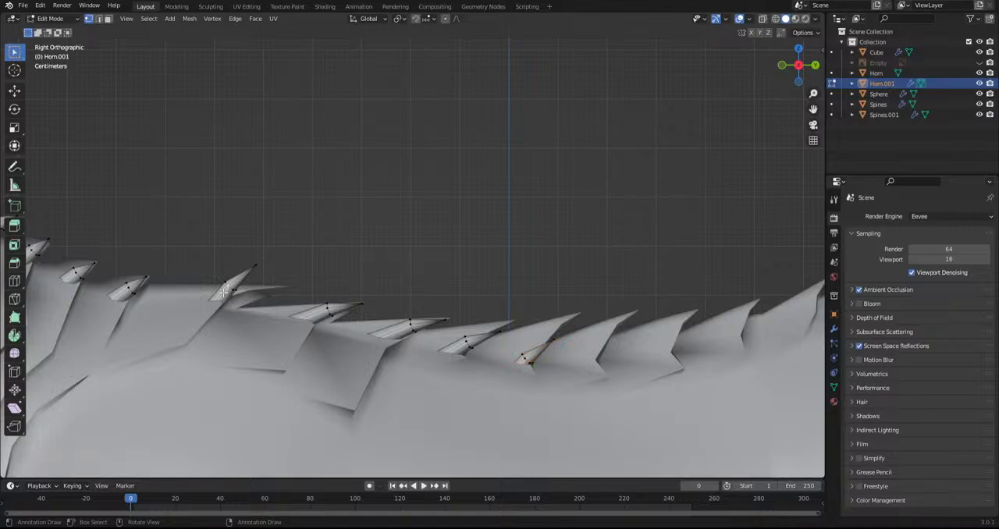
Rotate the spine on the first withers plate flatter and move it into line with its plate
{"action": "key", "text": "r"}
{"action": "left_click", "coordinate": [320, 302]}
{"action": "key", "text": "g"}
{"action": "left_click", "coordinate": [293, 284]}
{"action": "middle_click_drag", "start_coordinate": [292, 284], "coordinate": [270, 405], "text": "alt"}
{"action": "key", "text": "r"}
{"action": "left_click", "coordinate": [299, 323]}
Duplicate the first withers spine lower down the side of its plate, rotating it freely and moving it against the surface
{"action": "key", "text": "shift+d"}
{"action": "left_click", "coordinate": [259, 365]}
{"action": "middle_click_drag", "start_coordinate": [257, 368], "coordinate": [279, 263]}
{"action": "key", "text": "r"}
{"action": "left_click", "coordinate": [289, 335]}
{"action": "key", "text": "r"}
{"action": "key", "text": "r"}
{"action": "left_click", "coordinate": [264, 337]}
{"action": "key", "text": "g"}
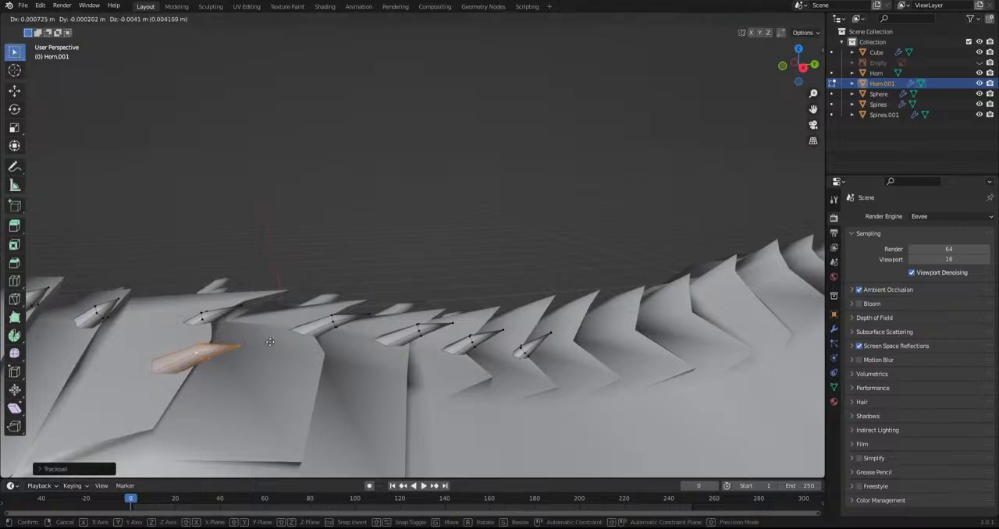
{"action": "left_click", "coordinate": [260, 347]}
Duplicate the side spine onto the second withers plate and rotate it to match the surface
{"action": "middle_click_drag", "start_coordinate": [260, 348], "coordinate": [369, 328], "text": "alt"}
{"action": "key", "text": "r"}
{"action": "left_click", "coordinate": [345, 352]}
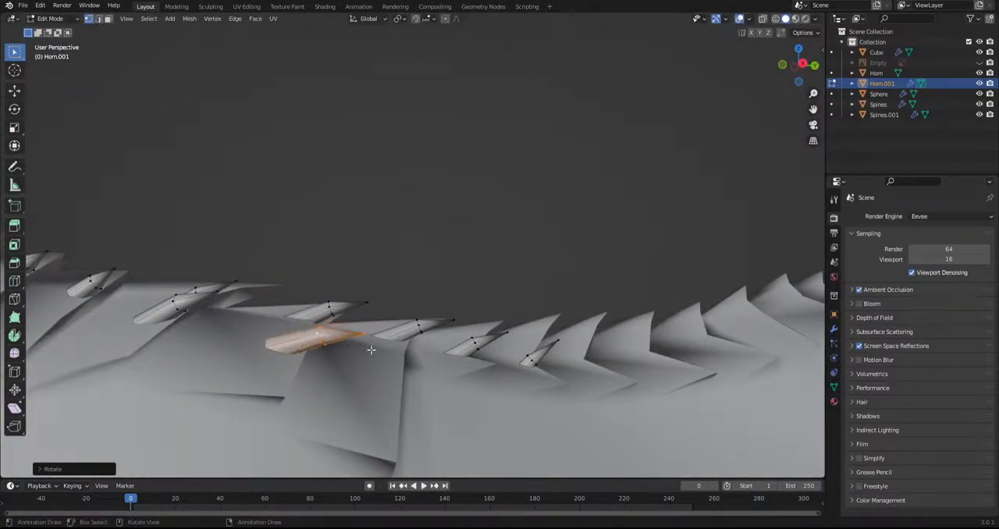
Duplicate the side spine onto the third withers plate, rotate it freely and position it from the top view
{"action": "key", "text": "shift+d"}
{"action": "left_click", "coordinate": [417, 405]}
{"action": "key", "text": "r"}
{"action": "left_click", "coordinate": [424, 409]}
{"action": "key", "text": "r"}
{"action": "key", "text": "r"}
{"action": "left_click", "coordinate": [429, 410]}
{"action": "middle_click_drag", "start_coordinate": [429, 412], "coordinate": [413, 56]}
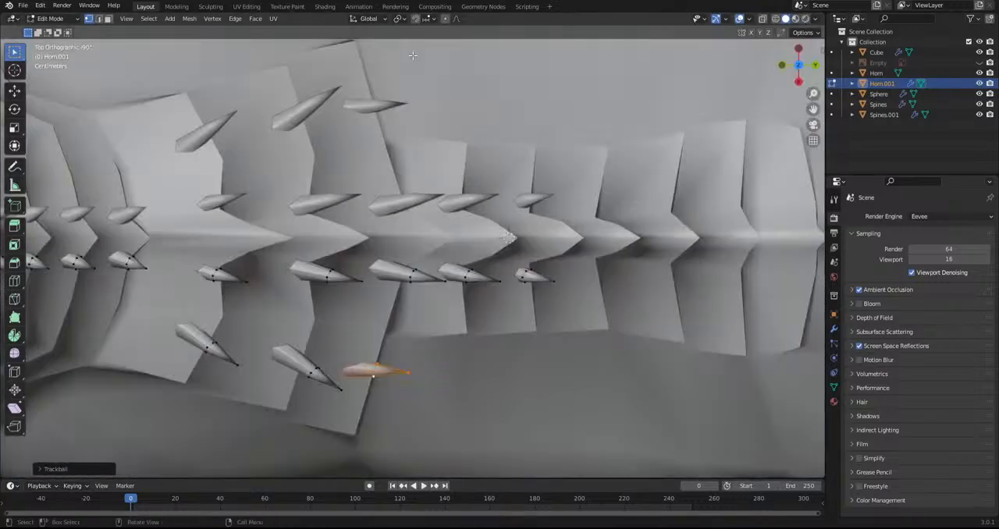
{"action": "key", "text": "g"}
{"action": "left_click", "coordinate": [466, 385]}
Duplicate the first plate's side spine forward toward the neck, then rotate, scale and move the copy into place
{"action": "middle_click_drag", "start_coordinate": [465, 385], "coordinate": [379, 349]}
{"action": "left_click", "coordinate": [372, 356]}
{"action": "key", "text": "l"}
{"action": "key", "text": "g"}
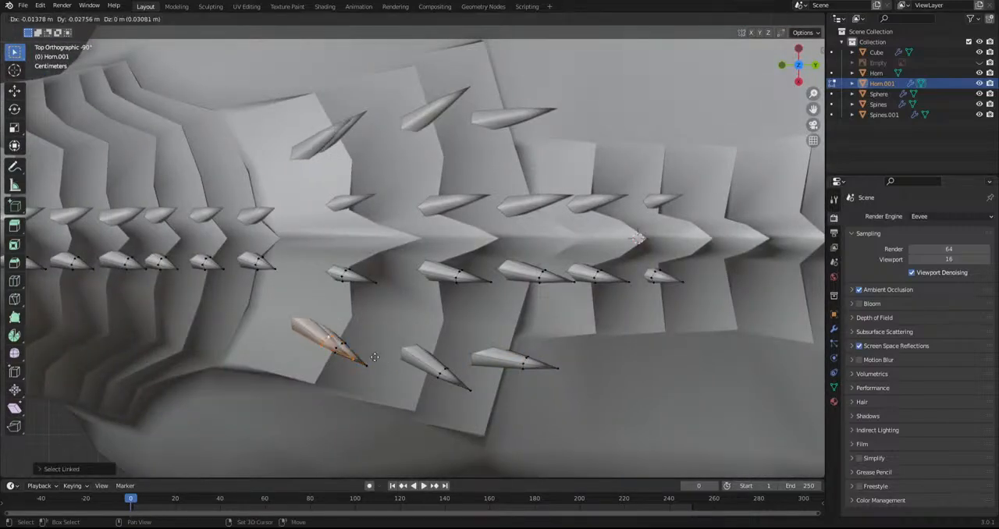
{"action": "left_click", "coordinate": [288, 322]}
{"action": "middle_click_drag", "start_coordinate": [288, 323], "coordinate": [299, 192]}
{"action": "key", "text": "r"}
{"action": "left_click", "coordinate": [318, 286]}
{"action": "key", "text": "s"}
{"action": "left_click", "coordinate": [332, 278]}
{"action": "key", "text": "g"}
{"action": "left_click", "coordinate": [338, 274]}
Move the forward side spine against its plate and rotate it freely to follow the surface
{"action": "middle_click_drag", "start_coordinate": [338, 273], "coordinate": [297, 201]}
{"action": "key", "text": "g"}
{"action": "left_click", "coordinate": [277, 332]}
{"action": "key", "text": "r"}
{"action": "key", "text": "r"}
{"action": "left_click", "coordinate": [288, 311]}
Duplicate the forward side spine onto the adjacent neck plate, then scale the copy and rotate it freely
{"action": "key", "text": "shift+d"}
{"action": "left_click", "coordinate": [262, 364]}
{"action": "key", "text": "s"}
{"action": "left_click", "coordinate": [268, 372]}
{"action": "key", "text": "r"}
{"action": "key", "text": "r"}
{"action": "left_click", "coordinate": [260, 335]}
Position the frontmost side spine on its neck plate from the top view and adjust its scale
{"action": "middle_click_drag", "start_coordinate": [257, 337], "coordinate": [242, 409]}
{"action": "key", "text": "KP_7"}
{"action": "key", "text": "g"}
{"action": "left_click", "coordinate": [185, 367]}
{"action": "middle_click_drag", "start_coordinate": [184, 367], "coordinate": [328, 343]}
{"action": "key", "text": "s"}
{"action": "left_click", "coordinate": [252, 351]}
Duplicate the rearmost side spine at the withers onto the first narrower back plate, then scale the copy down and rotate it
{"action": "key", "text": "KP_7"}
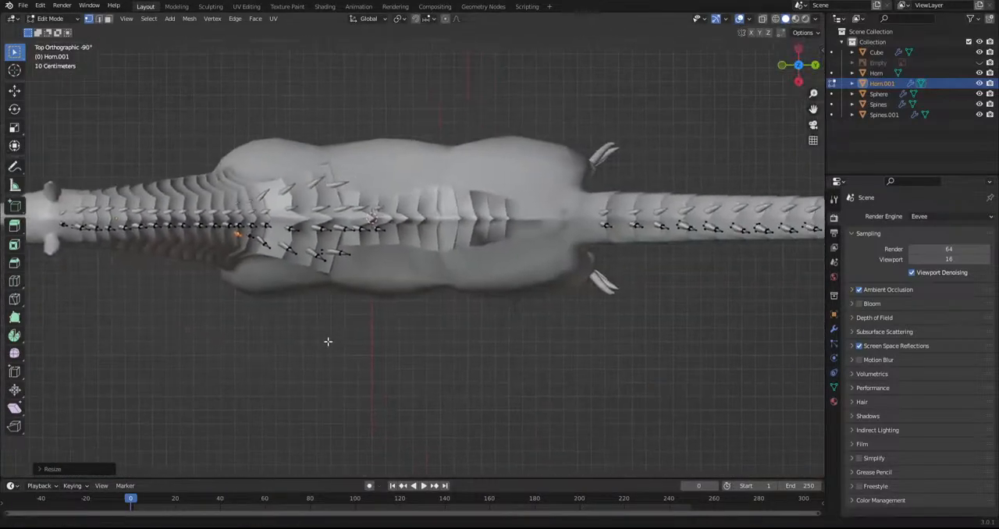
{"action": "scroll", "coordinate": [333, 345], "scroll_direction": "up", "scroll_amount": 5}
{"action": "key", "text": "l"}
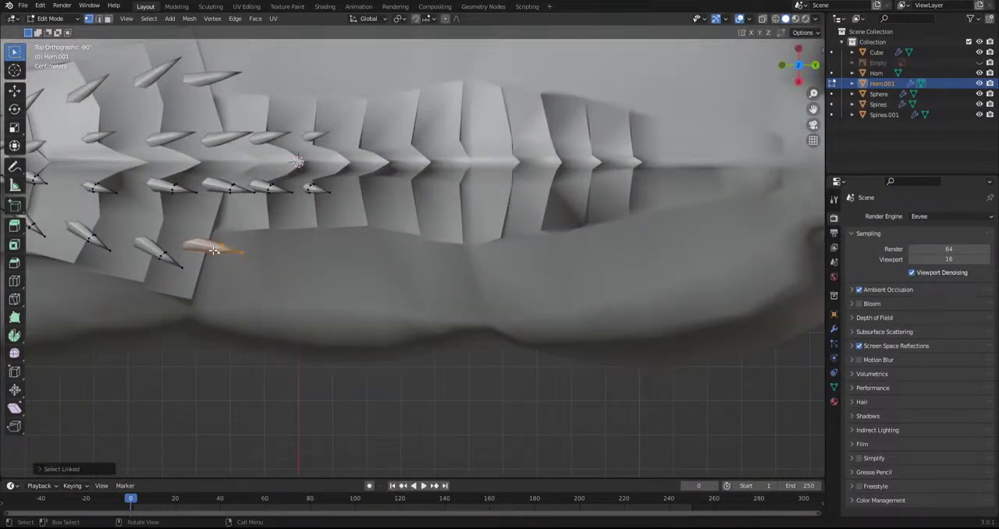
{"action": "key", "text": "shift+d"}
{"action": "key", "text": "s"}
{"action": "left_click", "coordinate": [373, 273]}
{"action": "key", "text": "r"}
{"action": "left_click", "coordinate": [370, 278]}
Duplicate the small side spine back onto the second narrow back plate and rotate the copy to match the surface
{"action": "key", "text": "shift+d"}
{"action": "left_click", "coordinate": [428, 271]}
{"action": "middle_click_drag", "start_coordinate": [428, 271], "coordinate": [433, 187]}
{"action": "key", "text": "r"}
{"action": "left_click", "coordinate": [432, 264]}
Duplicate the side spine again onto the third narrow back plate and rotate the copy
{"action": "key", "text": "shift+d"}
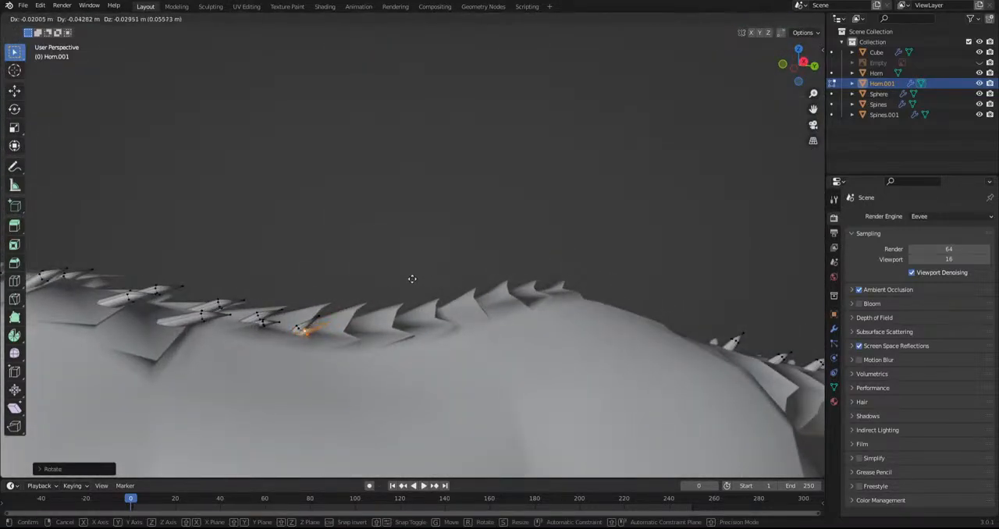
{"action": "left_click", "coordinate": [414, 361]}
{"action": "middle_click_drag", "start_coordinate": [413, 362], "coordinate": [478, 433]}
{"action": "key", "text": "r"}
{"action": "left_click", "coordinate": [481, 423]}
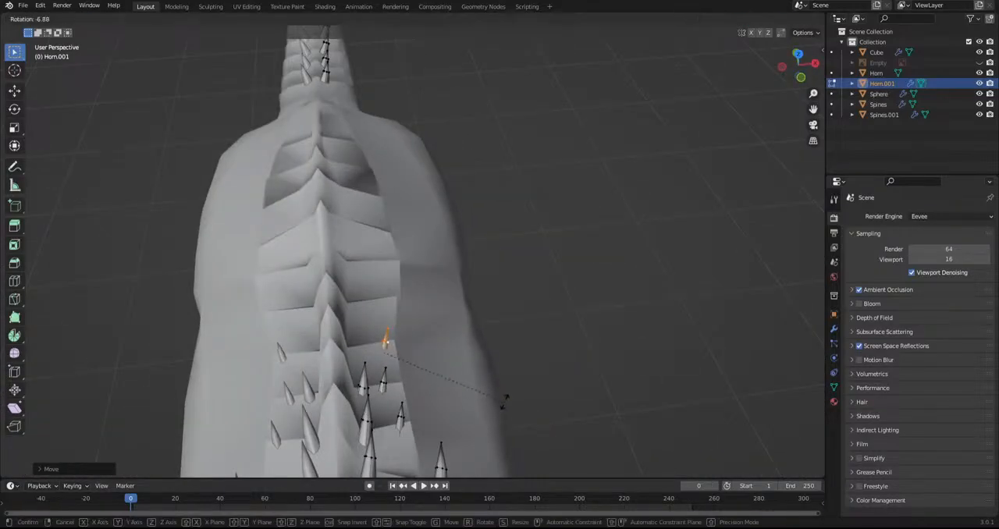
Duplicate the side spine onto the fourth narrow back plate, close to the ridge, then rotate it and seat it against the plate
{"action": "key", "text": "KP_7"}
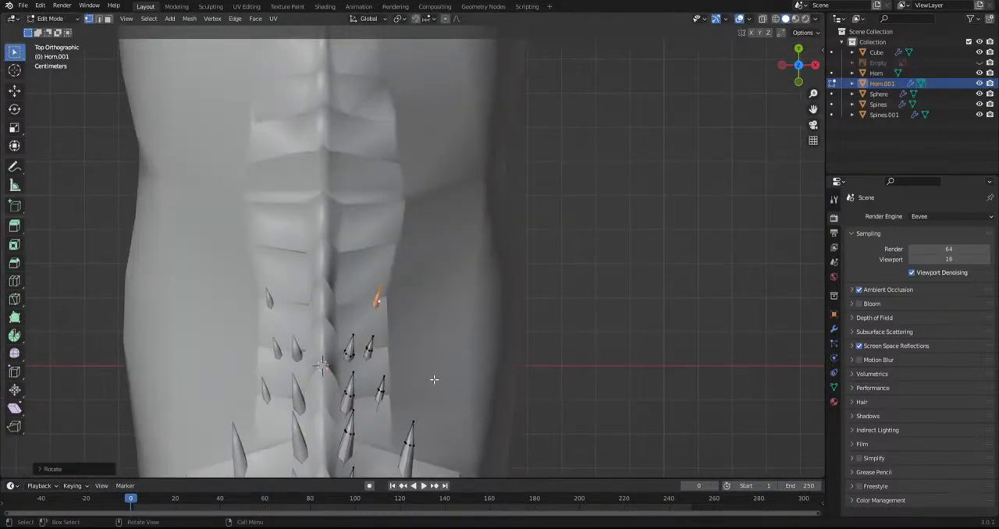
{"action": "key", "text": "shift+d"}
{"action": "left_click", "coordinate": [413, 356]}
{"action": "middle_click_drag", "start_coordinate": [413, 357], "coordinate": [318, 228]}
{"action": "key", "text": "g"}
{"action": "left_click", "coordinate": [467, 388]}
{"action": "key", "text": "r"}
{"action": "left_click", "coordinate": [490, 372]}
{"action": "key", "text": "g"}
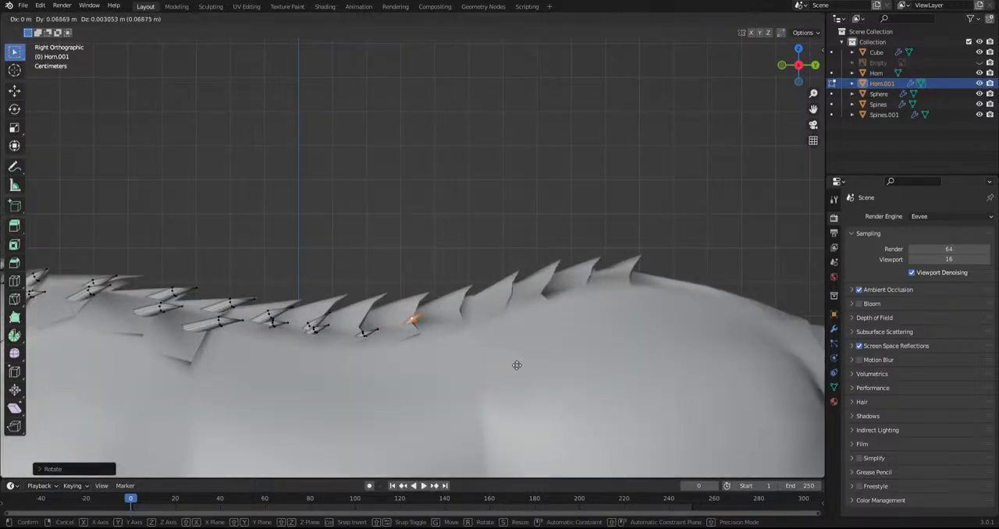
{"action": "left_click", "coordinate": [515, 363]}
Move the third narrow back plate's side spine closer to the ridge, then rotate and reposition it against the plate
{"action": "middle_click_drag", "start_coordinate": [381, 278], "coordinate": [388, 392], "text": "alt"}
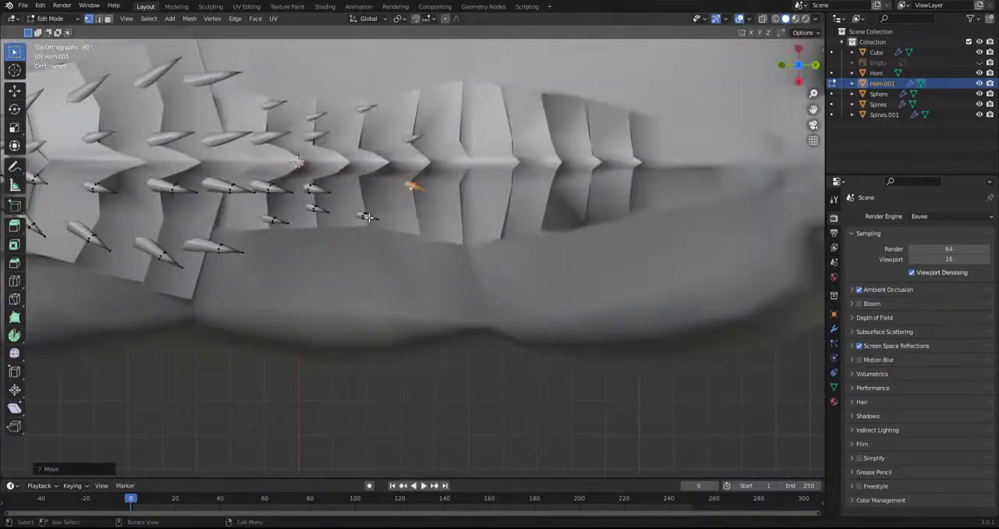
{"action": "key", "text": "ctrl+z"}
{"action": "key", "text": "g"}
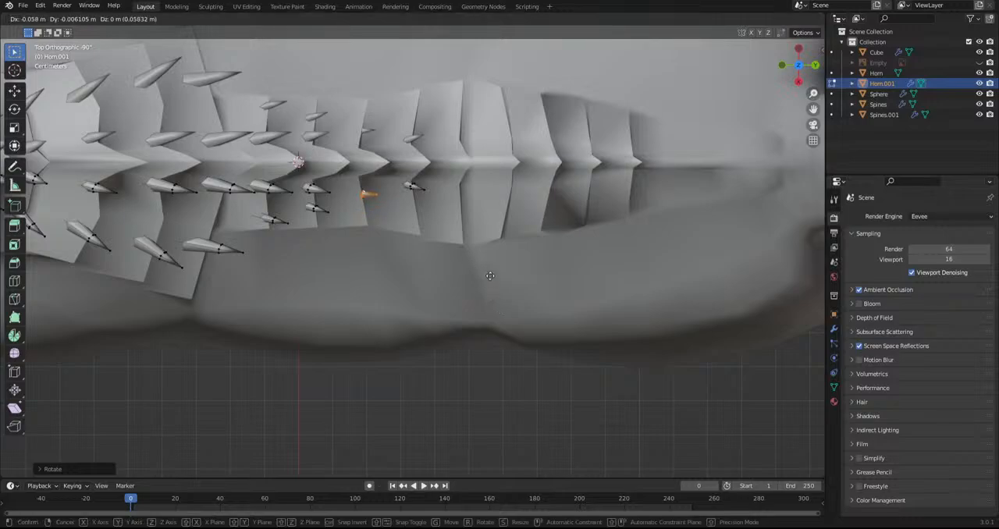
{"action": "left_click", "coordinate": [487, 279]}
{"action": "middle_click_drag", "start_coordinate": [479, 401], "coordinate": [467, 331]}
{"action": "key", "text": "r"}
{"action": "left_click", "coordinate": [467, 339]}
{"action": "key", "text": "g"}
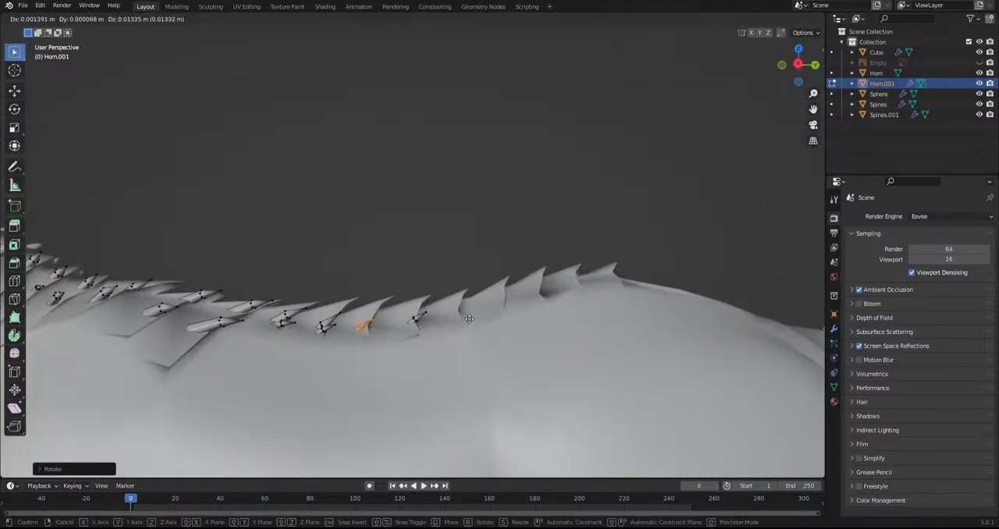
{"action": "left_click", "coordinate": [460, 339]}
{"action": "left_click", "coordinate": [438, 244]}
Examine the spine rows along the back, withers and neck plates from several angles
{"action": "scroll", "coordinate": [406, 273], "scroll_direction": "down", "scroll_amount": 9}
{"action": "mouse_move", "coordinate": [316, 323]}
{"action": "middle_mouse_down"}
{"action": "mouse_move", "coordinate": [325, 385]}
{"action": "mouse_move", "coordinate": [290, 401]}
{"action": "mouse_move", "coordinate": [235, 317]}
{"action": "mouse_move", "coordinate": [269, 331]}
{"action": "mouse_move", "coordinate": [449, 313]}
{"action": "mouse_move", "coordinate": [296, 327]}
{"action": "middle_mouse_up"}
{"action": "scroll", "coordinate": [272, 331], "scroll_direction": "up", "scroll_amount": 5}
{"action": "scroll", "coordinate": [374, 322], "scroll_direction": "up", "scroll_amount": 3}
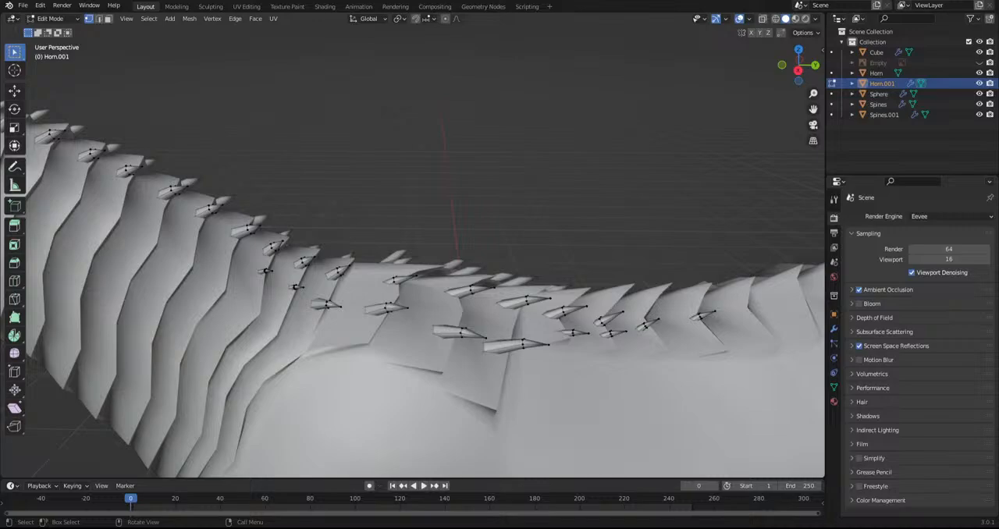
{"action": "middle_click_drag", "start_coordinate": [297, 328], "coordinate": [381, 379]}
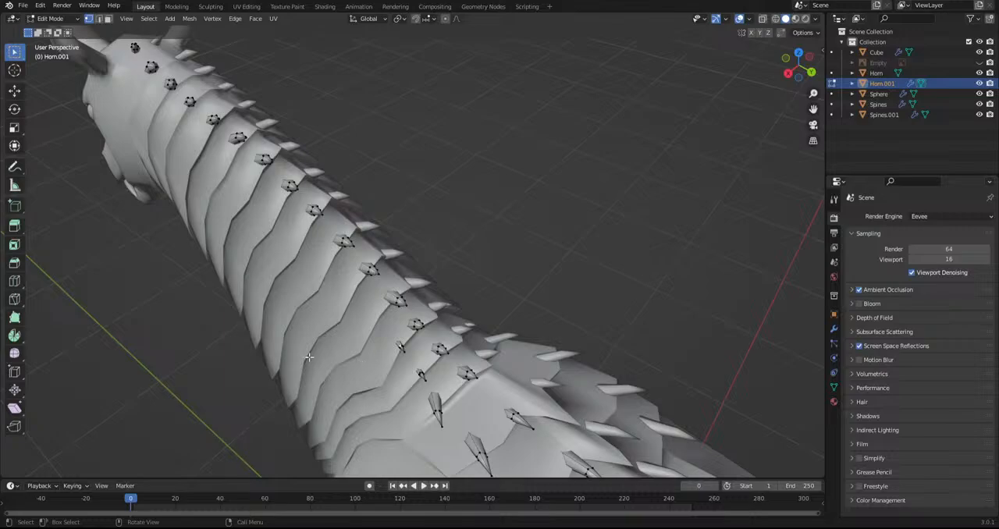
{"action": "middle_click_drag", "start_coordinate": [317, 343], "coordinate": [231, 340], "text": "alt"}
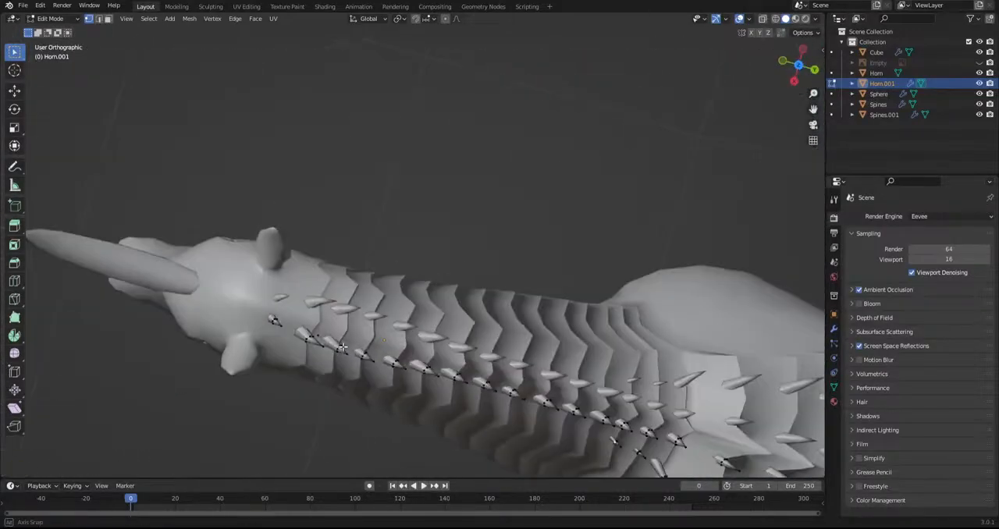
{"action": "scroll", "coordinate": [312, 327], "scroll_direction": "up", "scroll_amount": 3}
{"action": "middle_click_drag", "start_coordinate": [327, 324], "coordinate": [115, 217]}
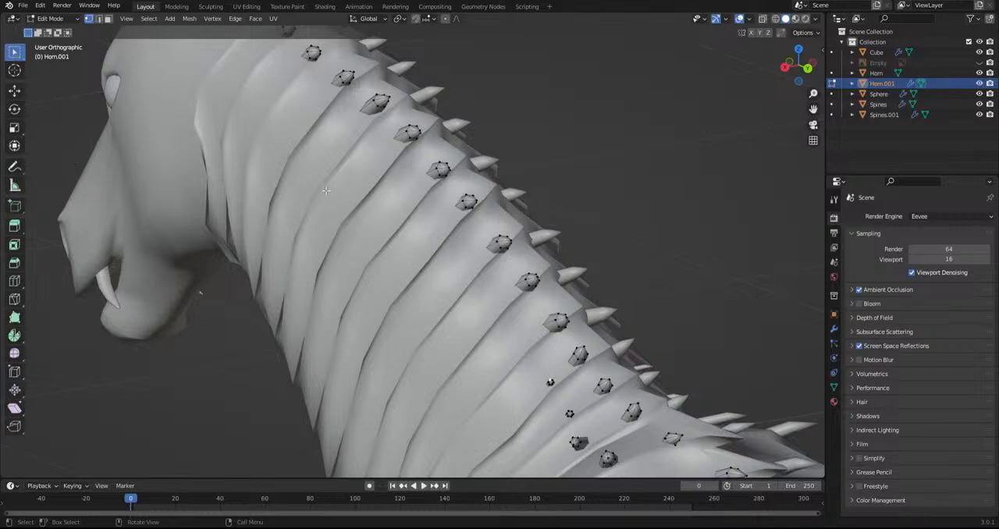
Duplicate one of the front neck spines outward toward the side of the neck plates
{"action": "scroll", "coordinate": [339, 211], "scroll_direction": "down", "scroll_amount": 5}
{"action": "middle_click_drag", "start_coordinate": [341, 241], "coordinate": [424, 357]}
{"action": "scroll", "coordinate": [403, 406], "scroll_direction": "up", "scroll_amount": 4}
{"action": "scroll", "coordinate": [426, 355], "scroll_direction": "up", "scroll_amount": 4}
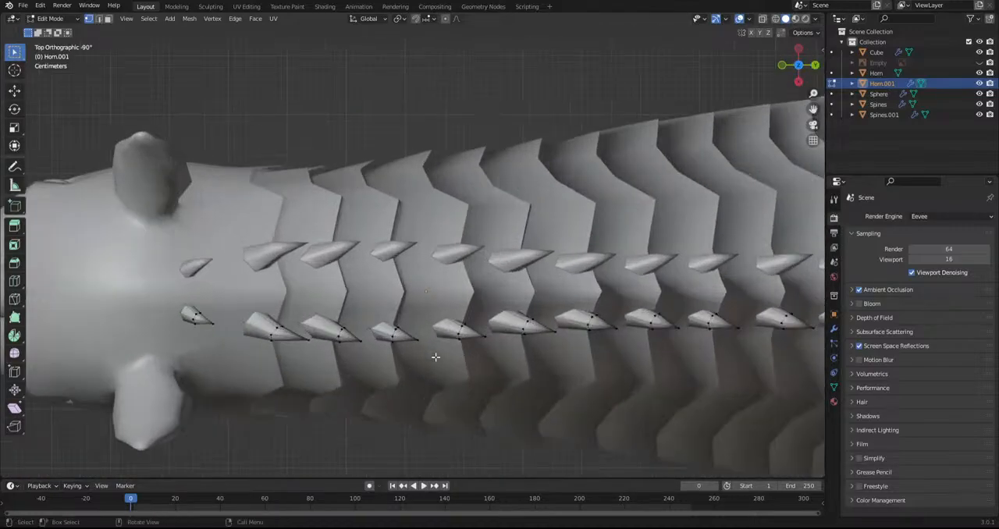
{"action": "key", "text": "l"}
{"action": "key", "text": "shift+d"}
{"action": "left_click", "coordinate": [324, 403]}
{"action": "middle_click_drag", "start_coordinate": [324, 403], "coordinate": [390, 273]}
{"action": "scroll", "coordinate": [422, 187], "scroll_direction": "down", "scroll_amount": 5}
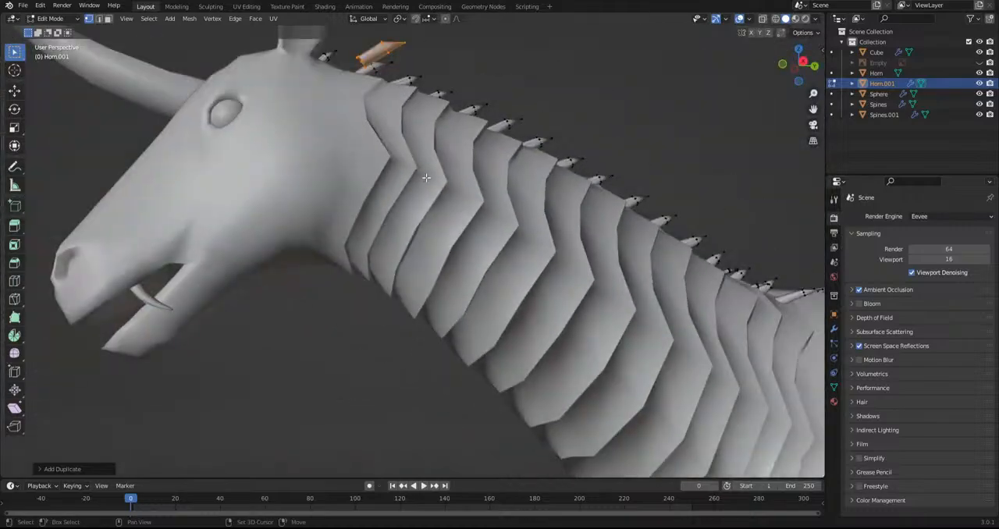
Scale the outer neck spine copy and move it toward the front neck plates
{"action": "middle_click_drag", "start_coordinate": [428, 175], "coordinate": [445, 274], "text": "shift"}
{"action": "key", "text": "s"}
{"action": "left_click", "coordinate": [459, 219]}
{"action": "key", "text": "g"}
{"action": "left_click", "coordinate": [467, 253]}
Rotate the outer neck spine and position it at the edge of the second neck plate
{"action": "middle_click_drag", "start_coordinate": [470, 211], "coordinate": [415, 315]}
{"action": "key", "text": "r"}
{"action": "left_click", "coordinate": [440, 352]}
{"action": "key", "text": "g"}
{"action": "left_click", "coordinate": [475, 284]}
{"action": "key", "text": "Tab"}
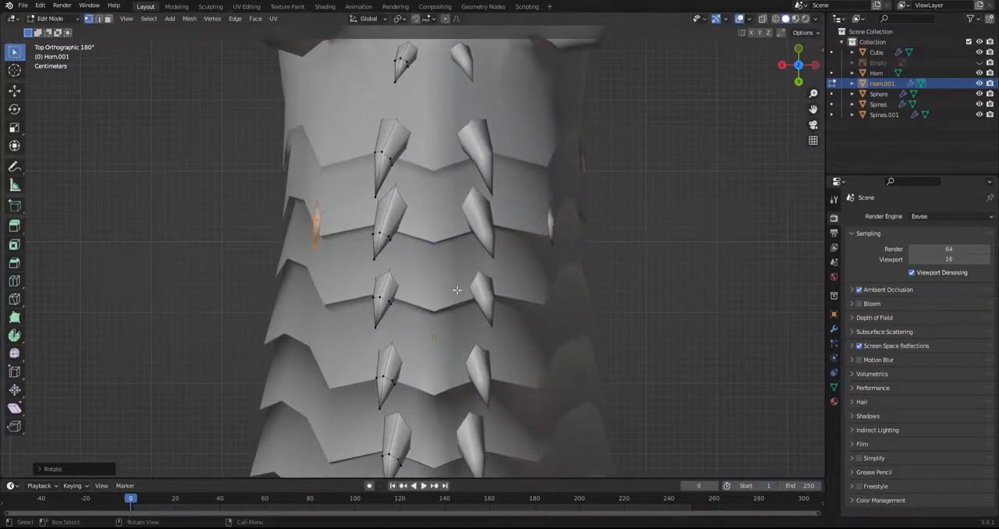
Rotate the second neck plate's outer spine freely to follow the surface and seat it against the plate
{"action": "key", "text": "r"}
{"action": "key", "text": "r"}
{"action": "left_click", "coordinate": [436, 300]}
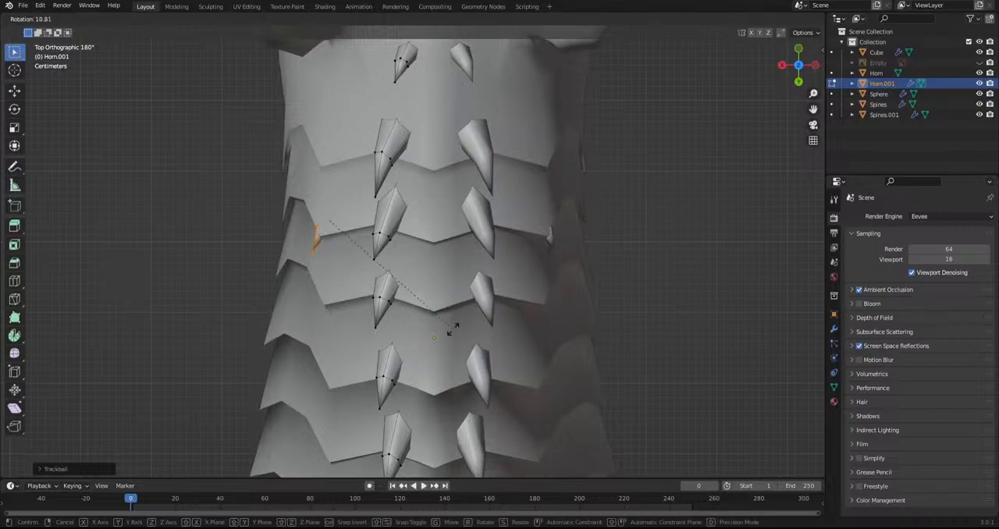
{"action": "middle_click_drag", "start_coordinate": [432, 346], "coordinate": [557, 200]}
{"action": "key", "text": "g"}
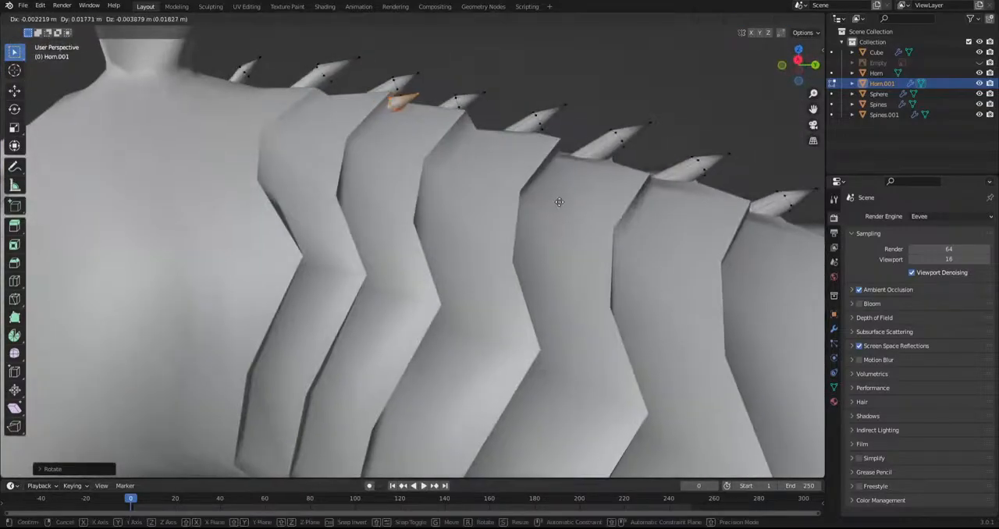
{"action": "left_click", "coordinate": [564, 192]}
Duplicate the outer spine forward onto the frontmost neck plate, then scale the copy down and position it
{"action": "key", "text": "s"}
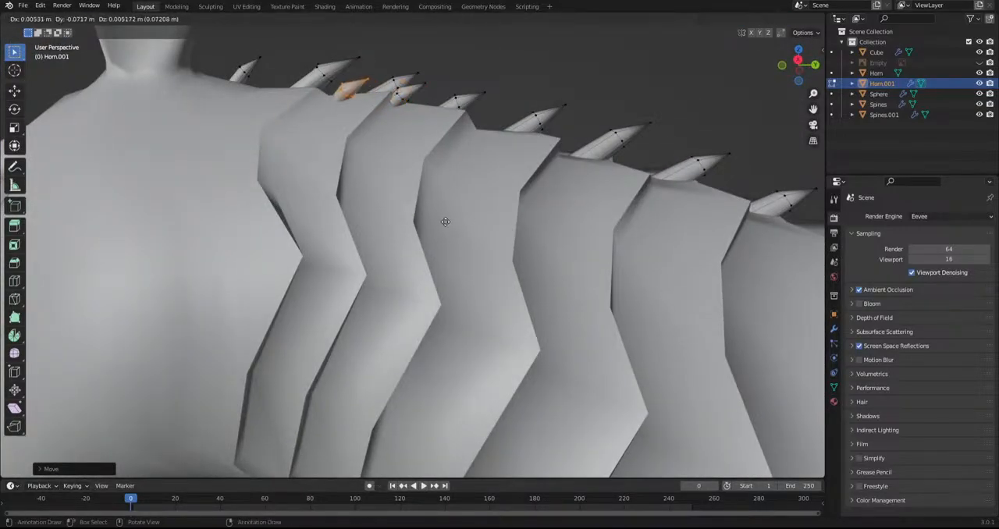
{"action": "left_click", "coordinate": [429, 231]}
{"action": "key", "text": "g"}
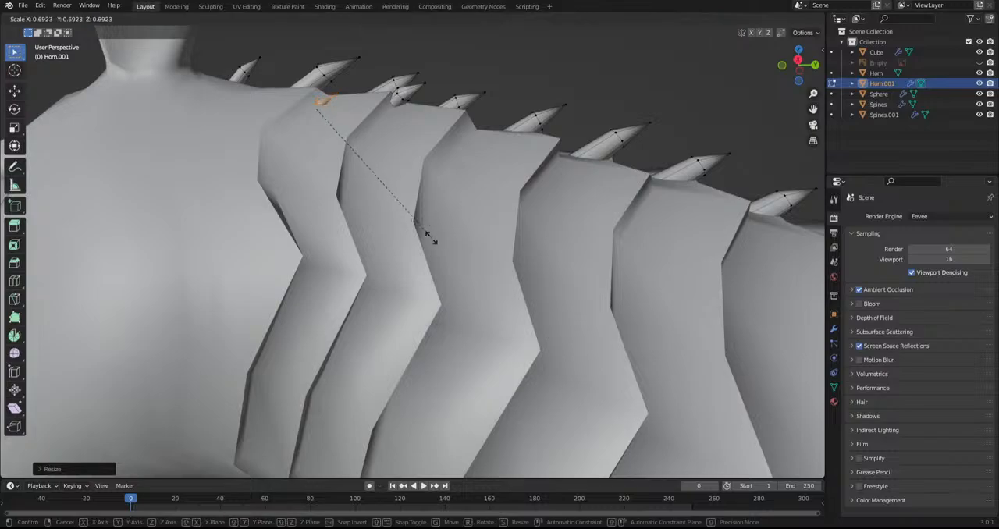
{"action": "left_click", "coordinate": [420, 236]}
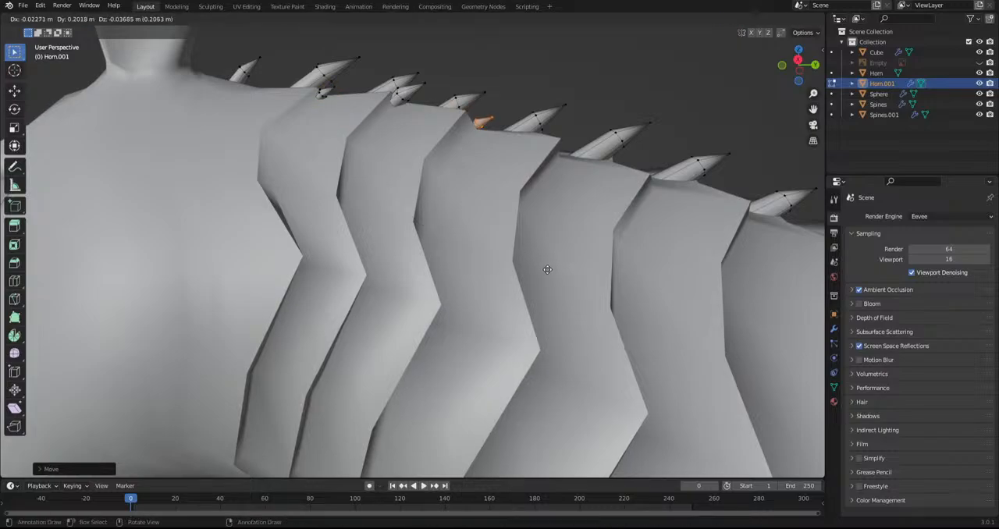
Duplicate the outer spine back onto the third neck plate, then scale the copy and position it
{"action": "left_click", "coordinate": [544, 223]}
{"action": "middle_click_drag", "start_coordinate": [544, 223], "coordinate": [530, 355]}
{"action": "key", "text": "s"}
{"action": "left_click", "coordinate": [594, 387]}
{"action": "key", "text": "g"}
{"action": "left_click", "coordinate": [596, 414]}
Duplicate the third neck plate's outer spine onto the fourth plate and adjust its position from the top view
{"action": "middle_click_drag", "start_coordinate": [596, 413], "coordinate": [557, 249]}
{"action": "key", "text": "shift+d"}
{"action": "left_click", "coordinate": [659, 309]}
{"action": "middle_click_drag", "start_coordinate": [659, 309], "coordinate": [653, 440]}
{"action": "key", "text": "g"}
{"action": "left_click", "coordinate": [595, 411]}
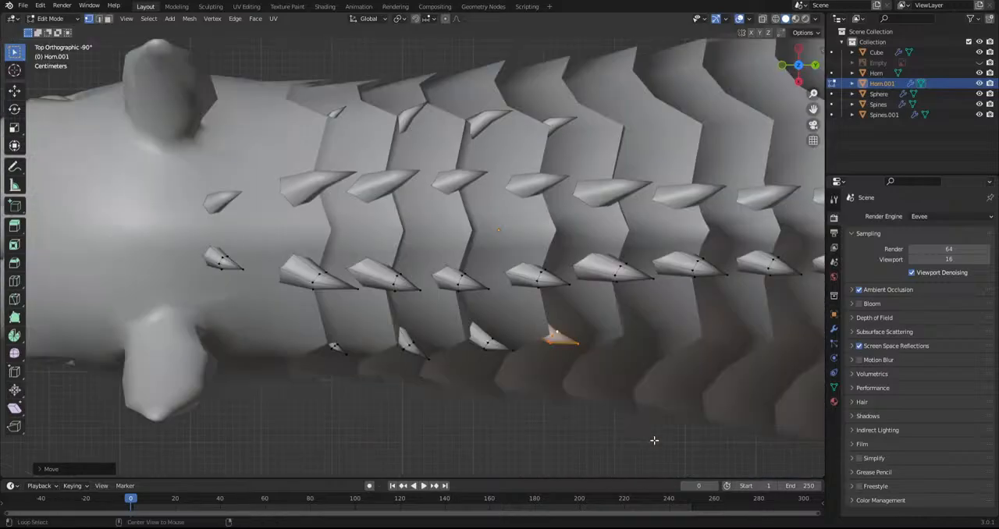
Duplicate an outer neck spine onto the fifth neck plate and rotate the copy freely
{"action": "middle_click_drag", "start_coordinate": [617, 405], "coordinate": [460, 325], "text": "shift"}
{"action": "key", "text": "shift+d"}
{"action": "left_click", "coordinate": [535, 332]}
{"action": "key", "text": "r"}
Rotate the fifth neck plate's outer spine and move it against the plate edge
{"action": "key", "text": "r"}
{"action": "left_click", "coordinate": [527, 303]}
{"action": "middle_click_drag", "start_coordinate": [526, 304], "coordinate": [551, 205]}
Refine the fifth neck plate's outer spine by rotating it freely and adjusting its position and scale
{"action": "key", "text": "r"}
{"action": "left_click", "coordinate": [548, 240]}
{"action": "key", "text": "g"}
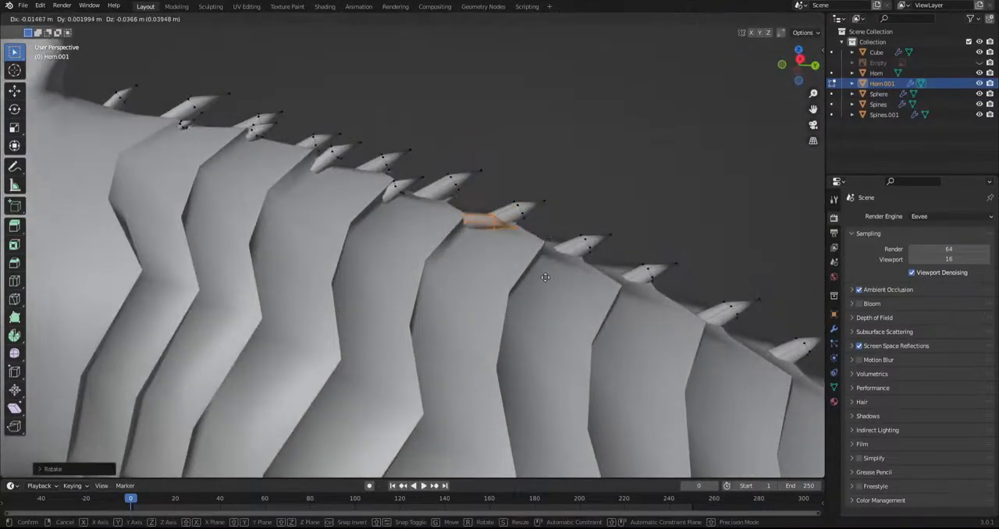
{"action": "left_click", "coordinate": [536, 272]}
{"action": "key", "text": "r"}
{"action": "left_click", "coordinate": [566, 223]}
Rotate the sixth neck plate's outer spine freely from the top view and reposition it on the plate
{"action": "key", "text": "r"}
{"action": "key", "text": "r"}
{"action": "left_click", "coordinate": [558, 236]}
{"action": "key", "text": "g"}
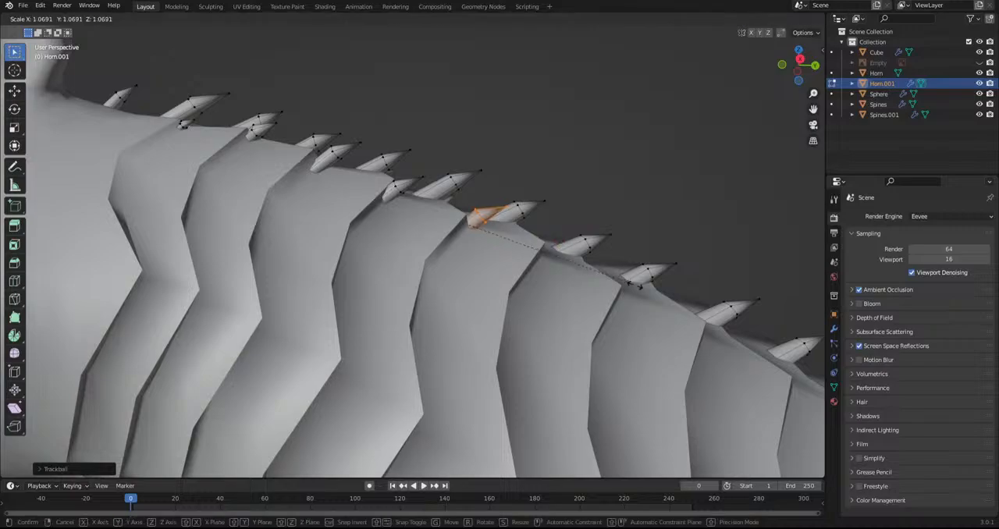
{"action": "left_click", "coordinate": [559, 272]}
Duplicate the fifth neck plate's outer spine onto the sixth plate, then scale and position the copy
{"action": "key", "text": "shift+d"}
{"action": "left_click", "coordinate": [631, 307]}
{"action": "key", "text": "s"}
{"action": "left_click", "coordinate": [711, 325]}
{"action": "key", "text": "g"}
{"action": "left_click", "coordinate": [694, 316]}
{"action": "middle_click_drag", "start_coordinate": [678, 308], "coordinate": [580, 395]}
{"action": "key", "text": "r"}
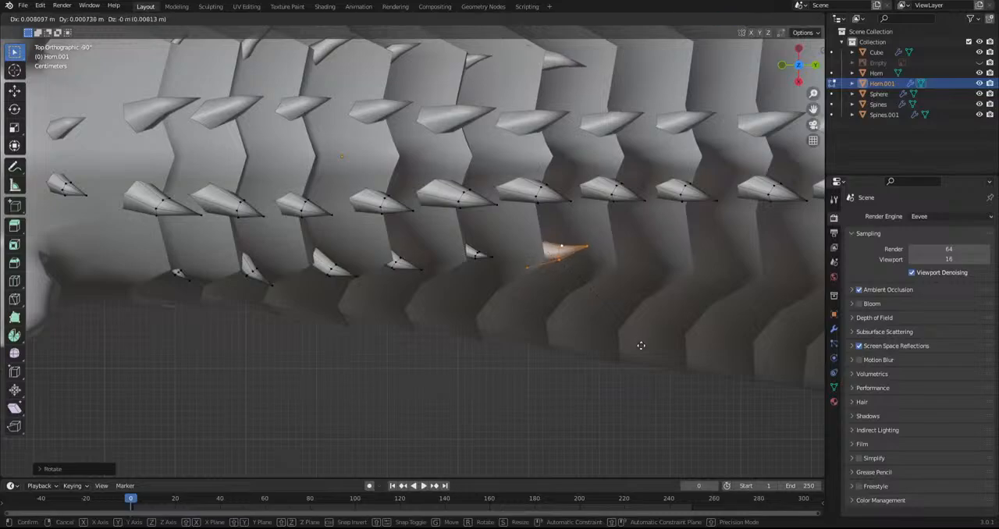
Duplicate an outer neck spine onto the seventh neck plate and rotate the copy to follow the surface
{"action": "key", "text": "r"}
{"action": "left_click", "coordinate": [630, 357]}
{"action": "key", "text": "g"}
{"action": "left_click", "coordinate": [629, 354]}
{"action": "middle_click_drag", "start_coordinate": [622, 358], "coordinate": [485, 335], "text": "shift"}
{"action": "key", "text": "shift+d"}
{"action": "left_click", "coordinate": [555, 307]}
{"action": "middle_click_drag", "start_coordinate": [556, 306], "coordinate": [557, 182]}
{"action": "key", "text": "r"}
{"action": "left_click", "coordinate": [550, 259]}
Position, rotate and scale the duplicated outer spine so it sits on the seventh neck plate
{"action": "key", "text": "g"}
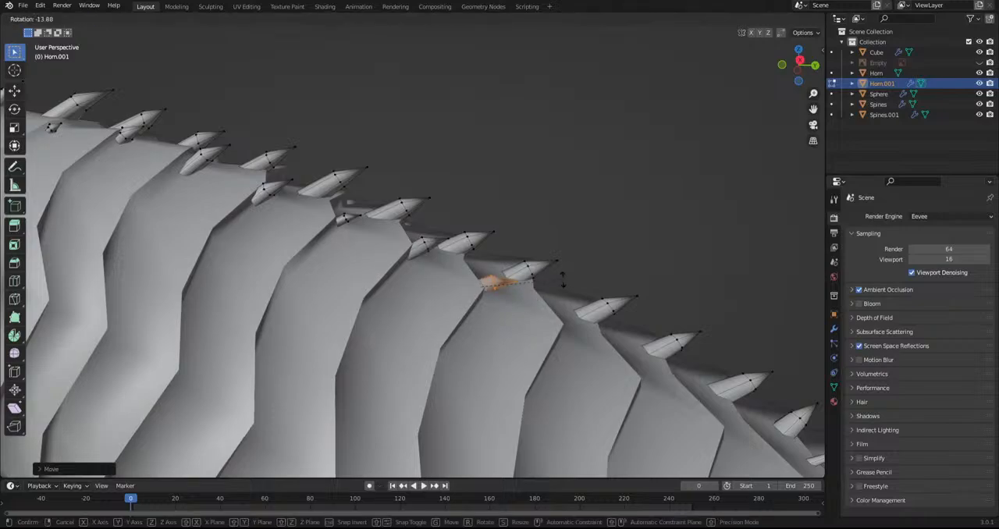
{"action": "left_click", "coordinate": [540, 292]}
{"action": "key", "text": "s"}
{"action": "left_click", "coordinate": [590, 313]}
{"action": "key", "text": "g"}
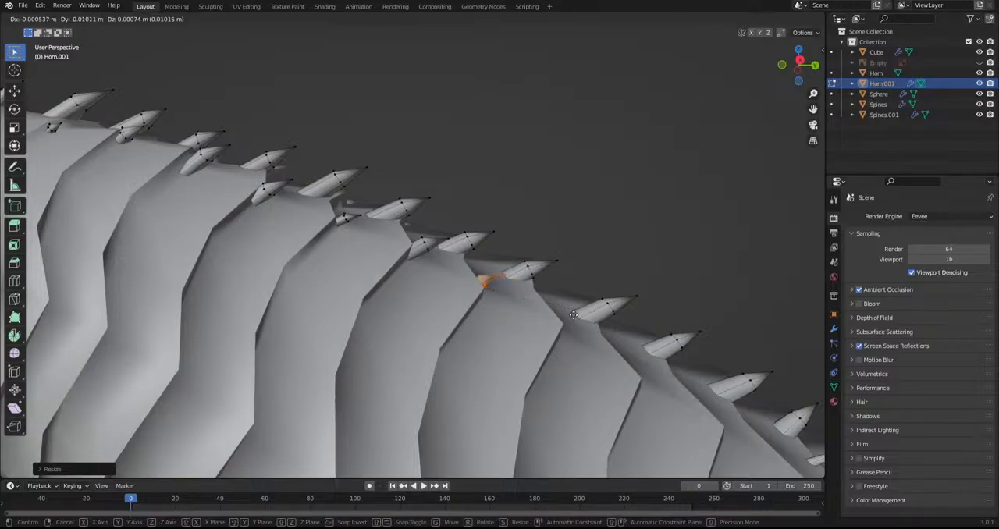
{"action": "left_click", "coordinate": [577, 325]}
Duplicate the outer spine onto the next bare neck plates, then rotate and position the copies from the top view
{"action": "middle_click_drag", "start_coordinate": [543, 323], "coordinate": [428, 255], "text": "shift"}
{"action": "key", "text": "shift+d"}
{"action": "left_click", "coordinate": [503, 316]}
{"action": "key", "text": "r"}
{"action": "left_click", "coordinate": [495, 322]}
{"action": "middle_click_drag", "start_coordinate": [496, 322], "coordinate": [469, 386]}
{"action": "key", "text": "g"}
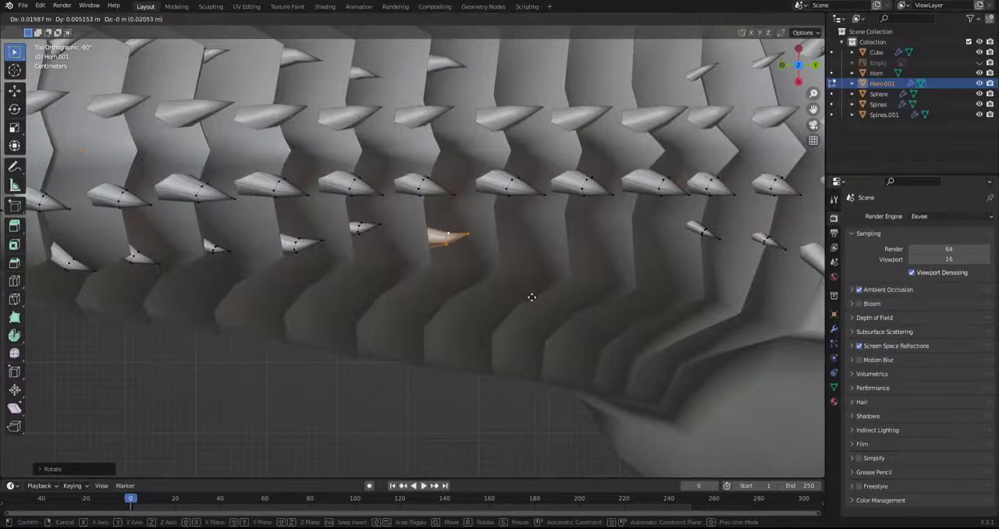
{"action": "left_click", "coordinate": [535, 294]}
Rotate the last outer neck spine freely and reposition it against its plate's surface
{"action": "middle_click_drag", "start_coordinate": [535, 294], "coordinate": [434, 225]}
{"action": "key", "text": "r"}
{"action": "key", "text": "r"}
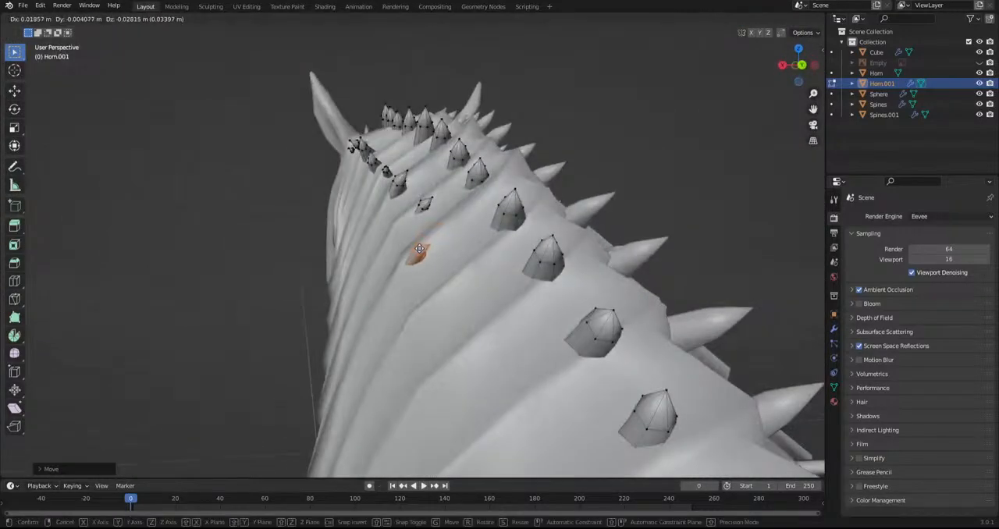
{"action": "left_click", "coordinate": [424, 210]}
{"action": "key", "text": "g"}
{"action": "left_click", "coordinate": [405, 242]}
Select the neighbouring outer spines farther up the neck, rotate them freely and reposition them on their plates
{"action": "left_click", "coordinate": [403, 191]}
{"action": "key", "text": "l"}
{"action": "key", "text": "t"}
{"action": "key", "text": "t"}
{"action": "key", "text": "r"}
{"action": "key", "text": "r"}
{"action": "left_click", "coordinate": [434, 183]}
{"action": "key", "text": "g"}
{"action": "left_click", "coordinate": [422, 190]}
Select the next small outer spine toward the head, rotate it freely and seat it on its plate
{"action": "left_click", "coordinate": [388, 171]}
{"action": "key", "text": "l"}
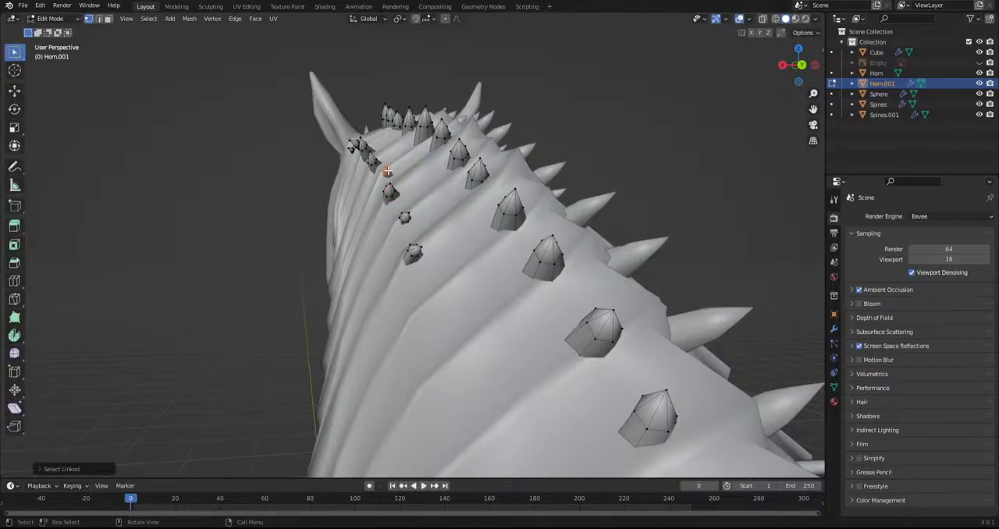
{"action": "key", "text": "r"}
{"action": "key", "text": "r"}
{"action": "left_click", "coordinate": [403, 188]}
{"action": "key", "text": "g"}
{"action": "left_click", "coordinate": [399, 194]}
Select the outer spine farthest down the neck, then scale it and rotate it to follow the plate
{"action": "middle_click_drag", "start_coordinate": [398, 211], "coordinate": [448, 250]}
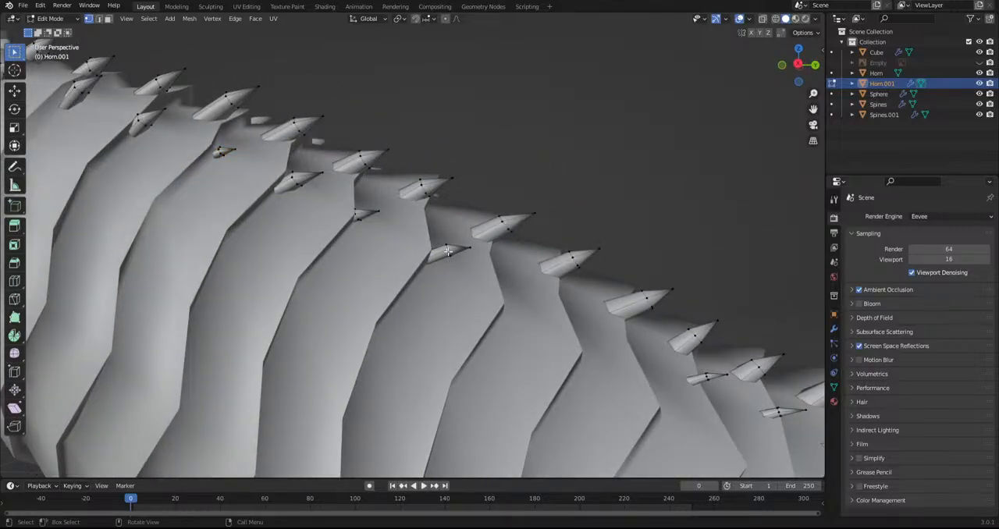
{"action": "key", "text": "l"}
{"action": "key", "text": "s"}
{"action": "left_click", "coordinate": [536, 276]}
{"action": "key", "text": "r"}
{"action": "left_click", "coordinate": [529, 312]}
Duplicate the lowest outer neck spine and place the copy on the adjacent plate
{"action": "middle_click_drag", "start_coordinate": [529, 312], "coordinate": [551, 330]}
{"action": "key", "text": "shift+d"}
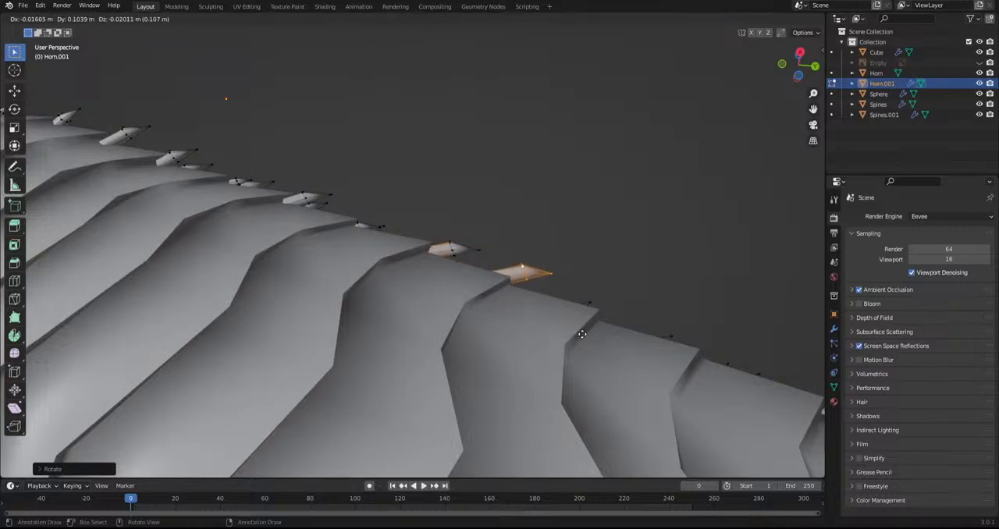
{"action": "left_click", "coordinate": [595, 338]}
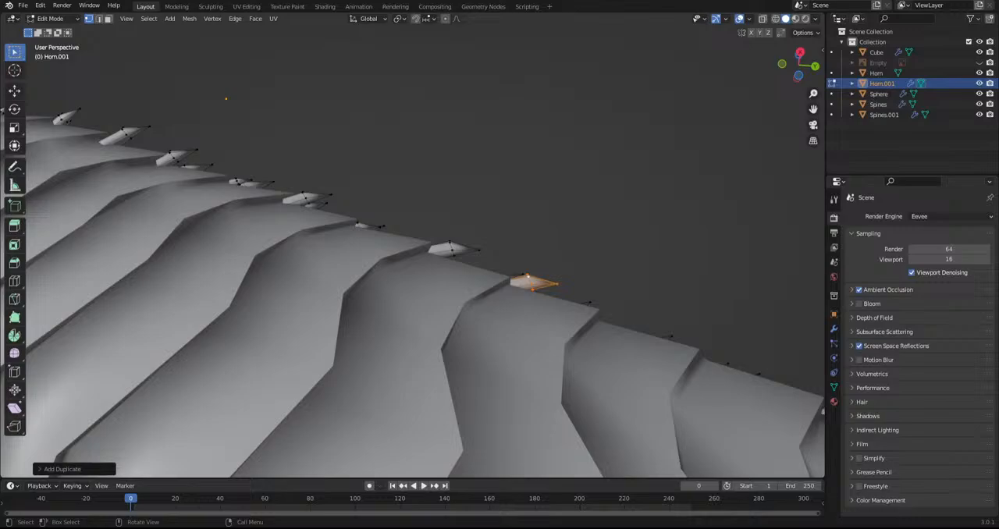
Fill the remaining gap in the outer neck row with duplicated spines, rotating and positioning them on the bare plates
{"action": "middle_click_drag", "start_coordinate": [629, 321], "coordinate": [310, 169]}
{"action": "scroll", "coordinate": [402, 301], "scroll_direction": "up", "scroll_amount": 7}
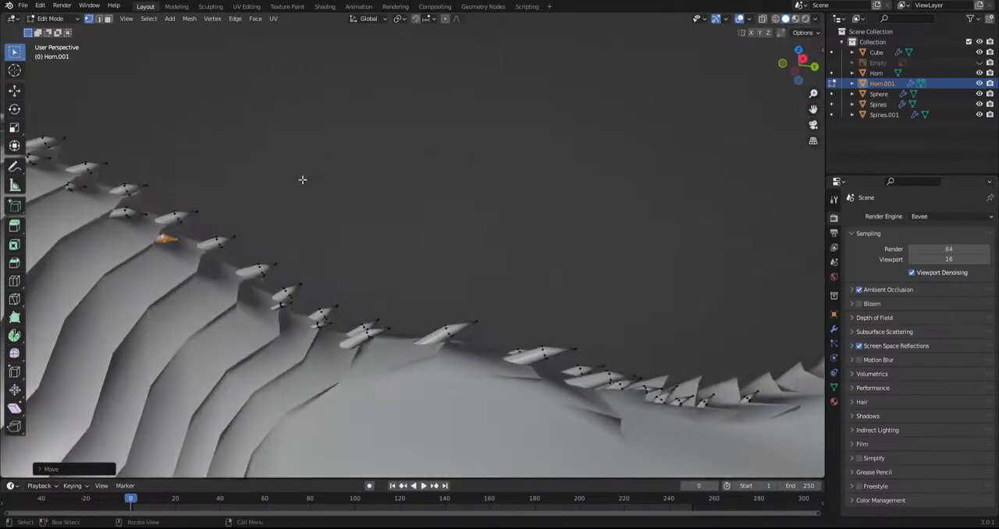
{"action": "key", "text": "shift+d"}
{"action": "left_click", "coordinate": [334, 366]}
{"action": "key", "text": "r"}
{"action": "left_click", "coordinate": [380, 291]}
{"action": "key", "text": "g"}
{"action": "left_click", "coordinate": [389, 271]}
{"action": "left_click", "coordinate": [406, 244]}
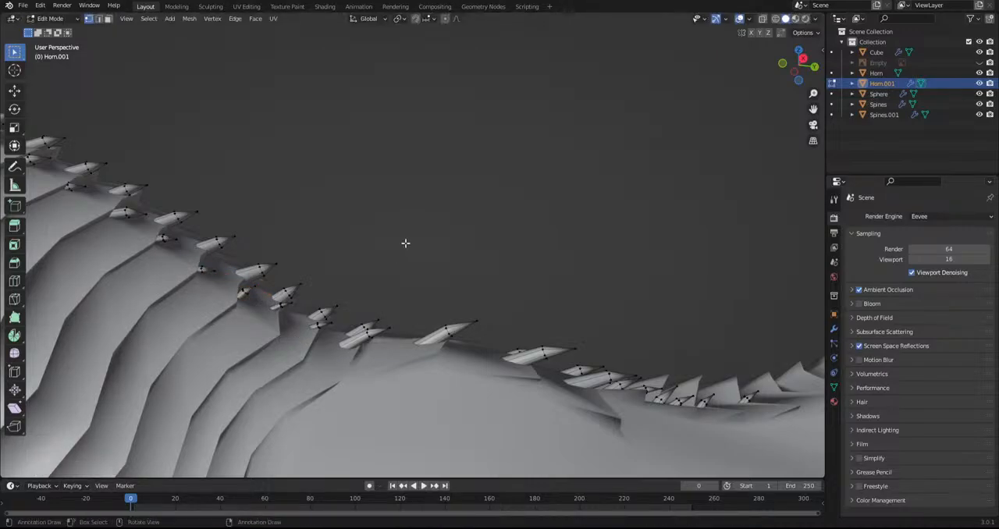
Examine the outer spine row along the neck and back from several angles, toggling the viewport overlays
{"action": "middle_click_drag", "start_coordinate": [406, 243], "coordinate": [391, 331]}
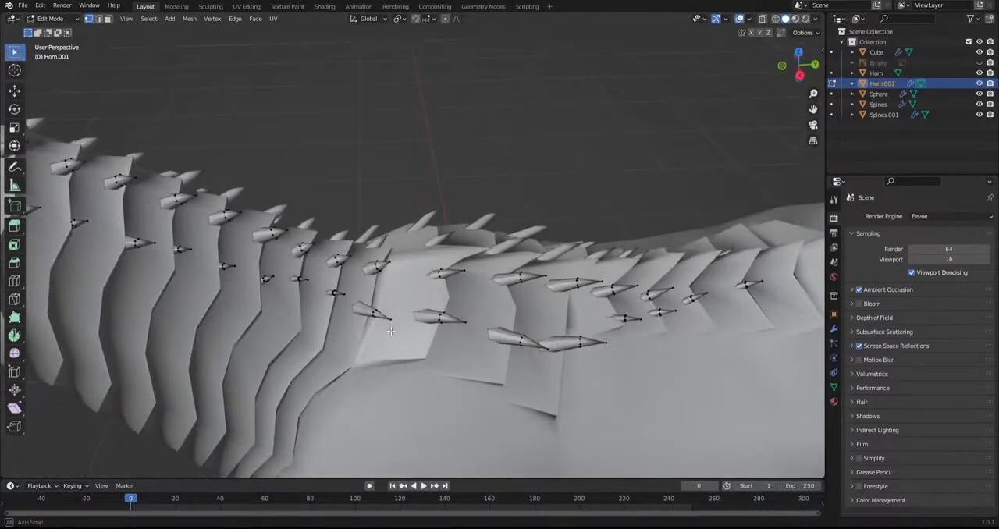
{"action": "scroll", "coordinate": [426, 230], "scroll_direction": "down", "scroll_amount": 10}
{"action": "middle_click_drag", "start_coordinate": [426, 229], "coordinate": [404, 242]}
{"action": "scroll", "coordinate": [403, 243], "scroll_direction": "up", "scroll_amount": 6}
{"action": "middle_click_drag", "start_coordinate": [3, 156], "coordinate": [281, 133], "text": "shift"}
{"action": "left_click", "coordinate": [739, 21]}
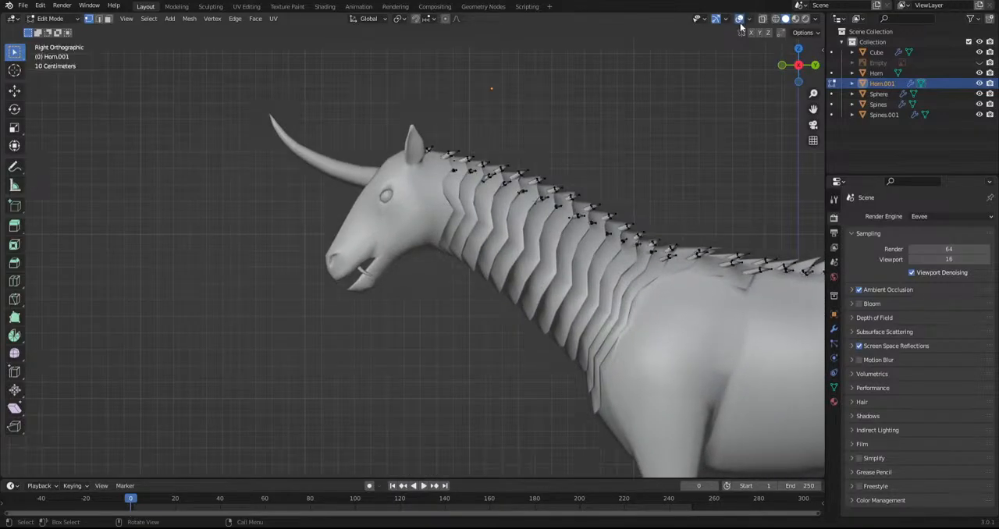
{"action": "scroll", "coordinate": [432, 196], "scroll_direction": "up", "scroll_amount": 4}
{"action": "middle_click_drag", "start_coordinate": [432, 196], "coordinate": [442, 205], "text": "shift"}
{"action": "middle_click_drag", "start_coordinate": [316, 191], "coordinate": [438, 205]}
{"action": "scroll", "coordinate": [428, 203], "scroll_direction": "down", "scroll_amount": 3}
{"action": "middle_click_drag", "start_coordinate": [311, 168], "coordinate": [393, 282]}
{"action": "scroll", "coordinate": [405, 275], "scroll_direction": "up", "scroll_amount": 4}
Leave the spine mesh and open the forehead horn's mesh in Edit Mode
{"action": "left_click", "coordinate": [48, 19]}
{"action": "left_click", "coordinate": [52, 31]}
{"action": "left_click", "coordinate": [309, 90]}
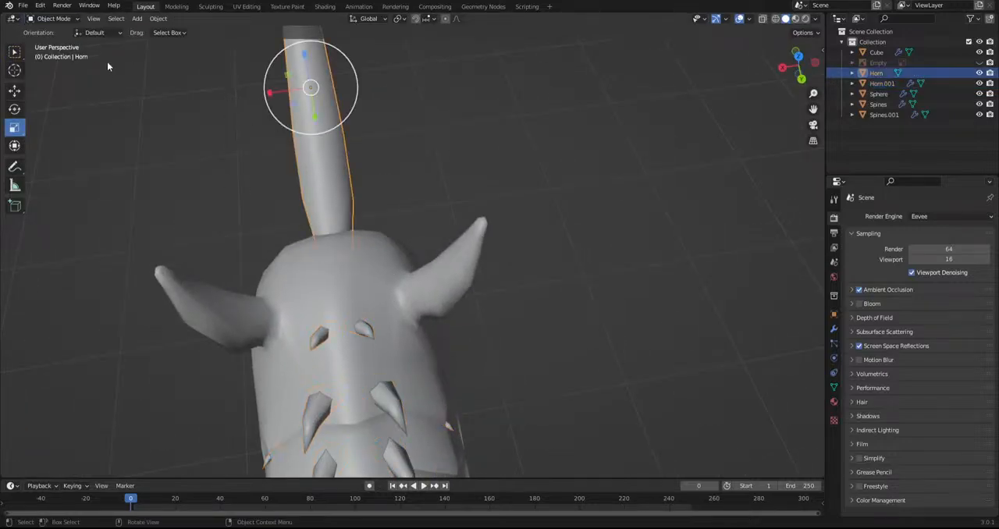
{"action": "left_click", "coordinate": [52, 18]}
{"action": "left_click", "coordinate": [78, 42]}
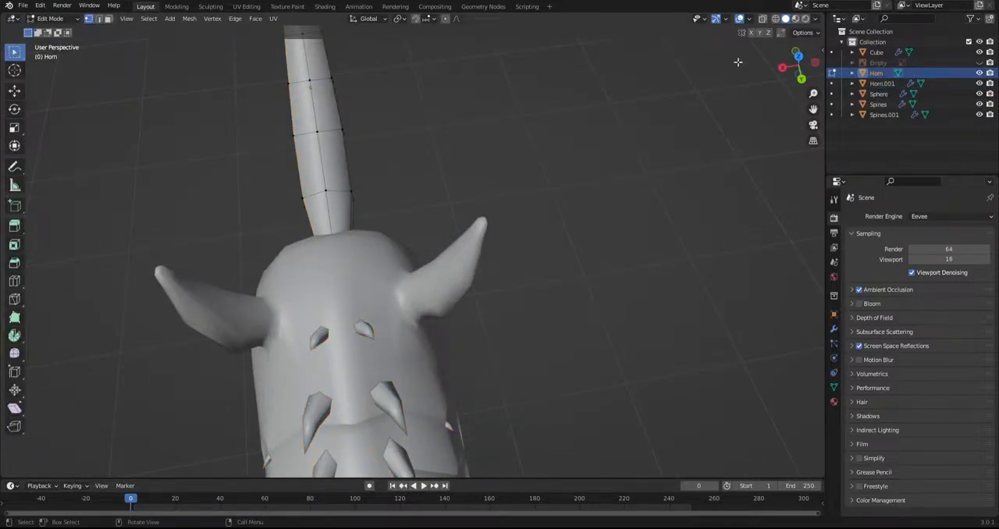
Select the horn's base vertices in wireframe from the top view and scale them up to widen the base
{"action": "left_click", "coordinate": [776, 21]}
{"action": "mouse_move", "coordinate": [357, 209]}
{"action": "middle_mouse_down"}
{"action": "mouse_move", "coordinate": [403, 224]}
{"action": "mouse_move", "coordinate": [458, 156]}
{"action": "mouse_move", "coordinate": [464, 192]}
{"action": "mouse_move", "coordinate": [388, 256]}
{"action": "middle_mouse_up"}
{"action": "left_click", "coordinate": [470, 160], "text": "alt"}
{"action": "left_click", "coordinate": [20, 354]}
{"action": "left_click_drag", "start_coordinate": [341, 353], "coordinate": [497, 363]}
{"action": "key", "text": "s"}
{"action": "left_click", "coordinate": [559, 376]}
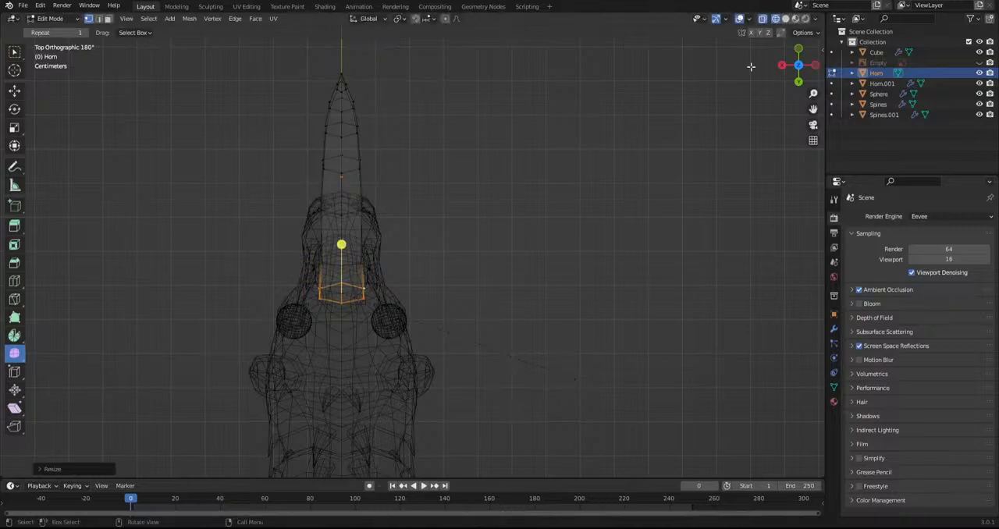
Restore solid shading, adjust the horn base's position against the forehead, and return to Object Mode
{"action": "left_click", "coordinate": [785, 19]}
{"action": "middle_click_drag", "start_coordinate": [420, 332], "coordinate": [446, 280]}
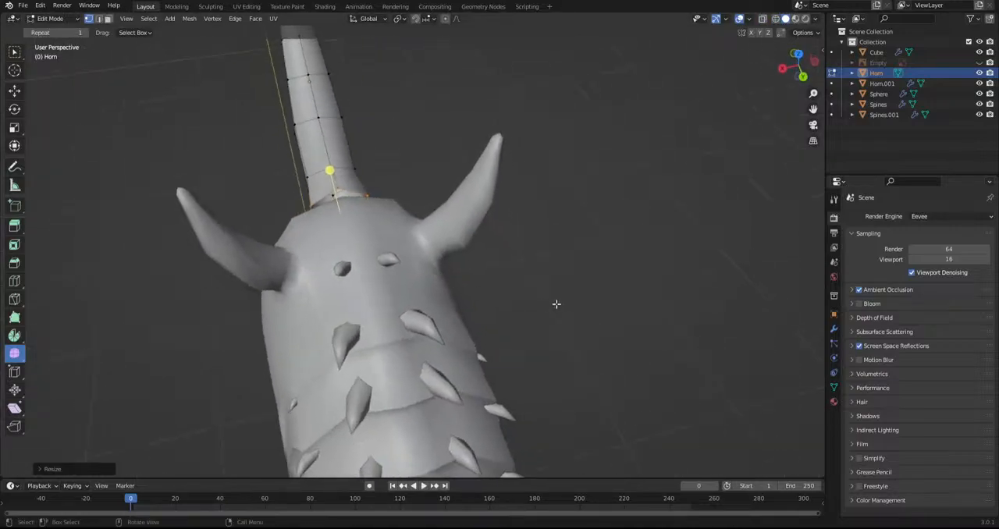
{"action": "middle_click_drag", "start_coordinate": [518, 297], "coordinate": [452, 269]}
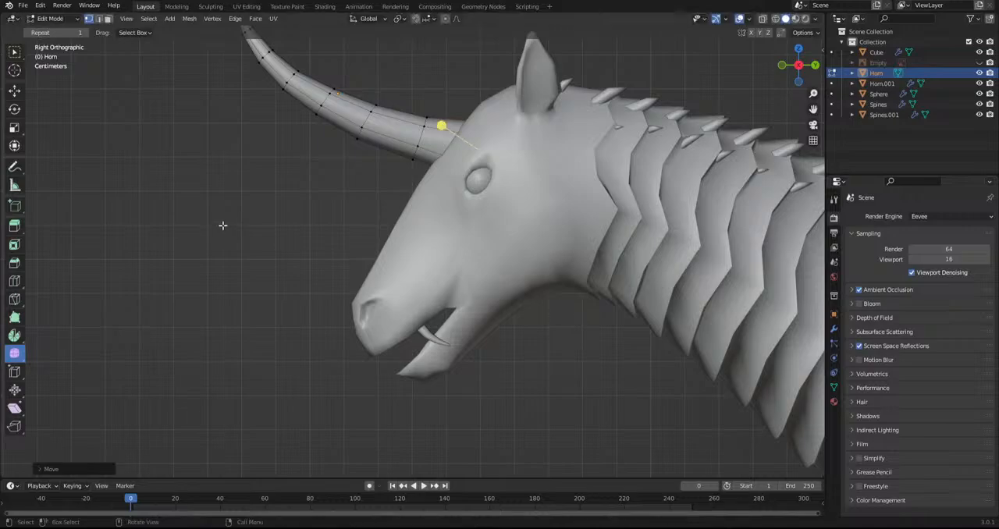
{"action": "scroll", "coordinate": [238, 222], "scroll_direction": "down", "scroll_amount": 4}
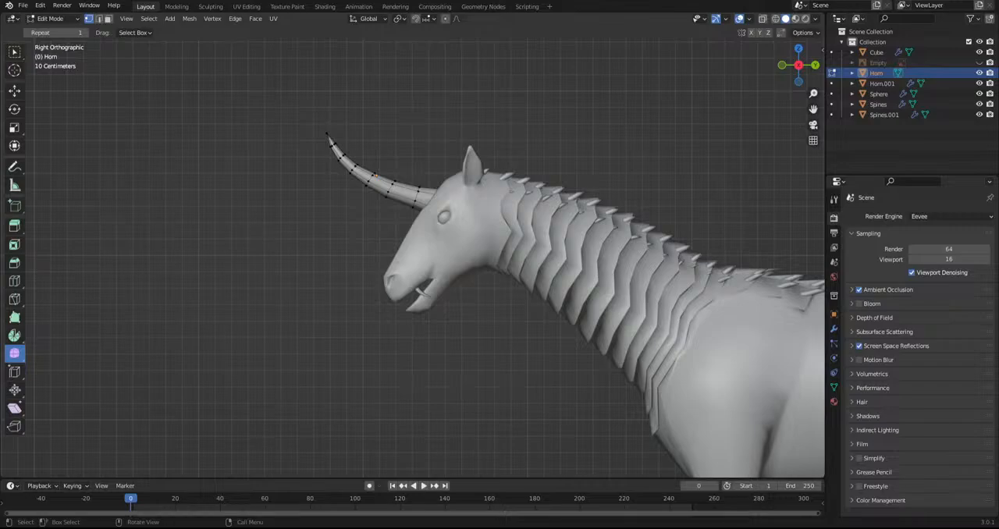
{"action": "scroll", "coordinate": [476, 274], "scroll_direction": "down", "scroll_amount": 2}
{"action": "middle_click_drag", "start_coordinate": [475, 273], "coordinate": [540, 281]}
{"action": "key", "text": "Tab"}
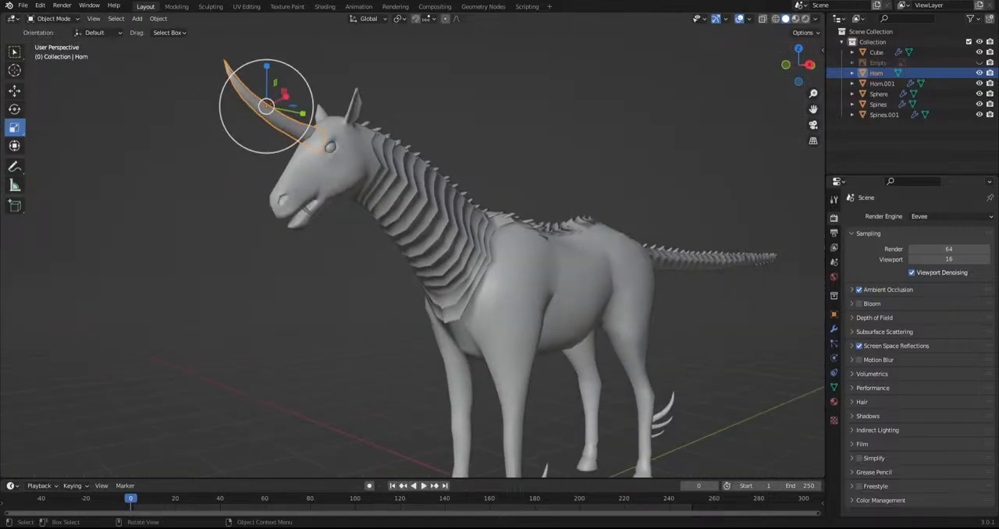
Select the side spines object near the rear back plates and open its mesh in Edit Mode
{"action": "middle_click_drag", "start_coordinate": [499, 215], "coordinate": [590, 232]}
{"action": "scroll", "coordinate": [591, 227], "scroll_direction": "down", "scroll_amount": 3}
{"action": "middle_click_drag", "start_coordinate": [486, 227], "coordinate": [728, 312]}
{"action": "scroll", "coordinate": [553, 301], "scroll_direction": "up", "scroll_amount": 4}
{"action": "mouse_move", "coordinate": [553, 302]}
{"action": "middle_mouse_down", "text": "shift"}
{"action": "mouse_move", "coordinate": [395, 297]}
{"action": "mouse_move", "coordinate": [560, 303]}
{"action": "middle_mouse_up", "text": "shift"}
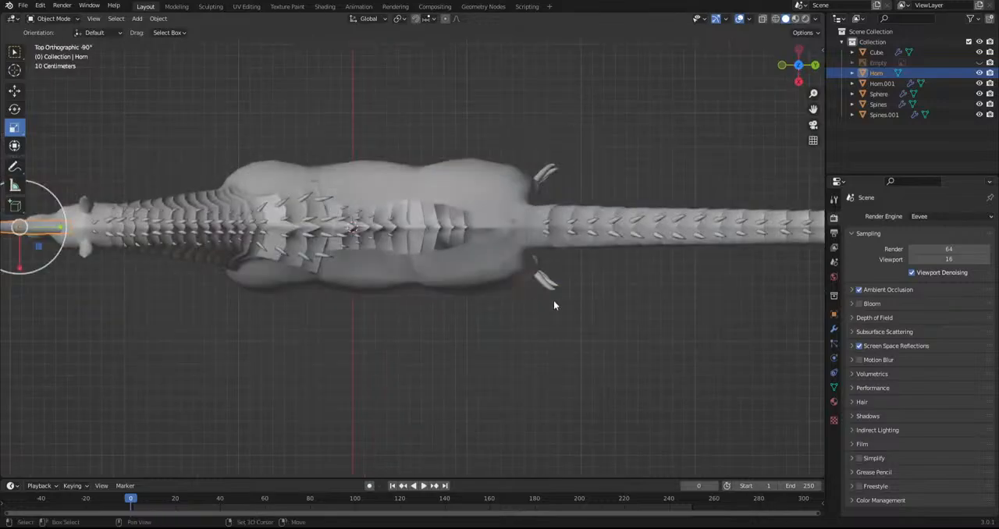
{"action": "scroll", "coordinate": [417, 294], "scroll_direction": "up", "scroll_amount": 4}
{"action": "middle_click_drag", "start_coordinate": [416, 294], "coordinate": [399, 164], "text": "alt"}
{"action": "middle_click_drag", "start_coordinate": [165, 77], "coordinate": [261, 165], "text": "shift"}
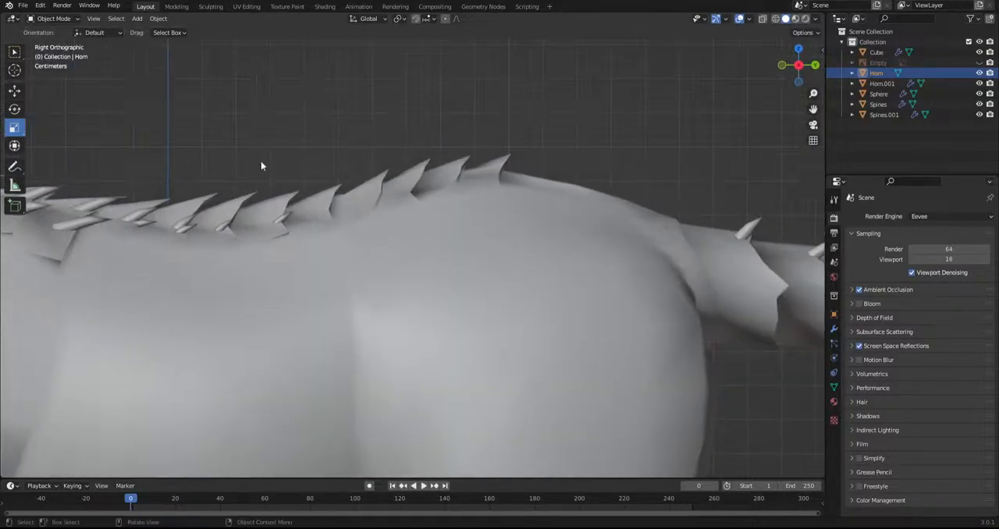
{"action": "left_click", "coordinate": [278, 222]}
{"action": "left_click", "coordinate": [63, 20]}
{"action": "left_click", "coordinate": [48, 35]}
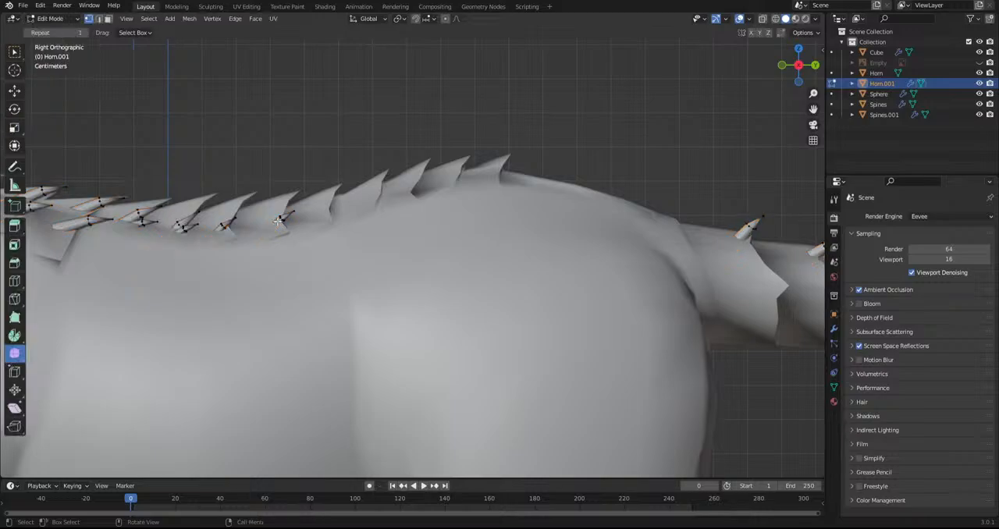
Duplicate the rearmost side spine of the back onto the next plate, then rotate and position the copy
{"action": "key", "text": "l"}
{"action": "key", "text": "shift+d"}
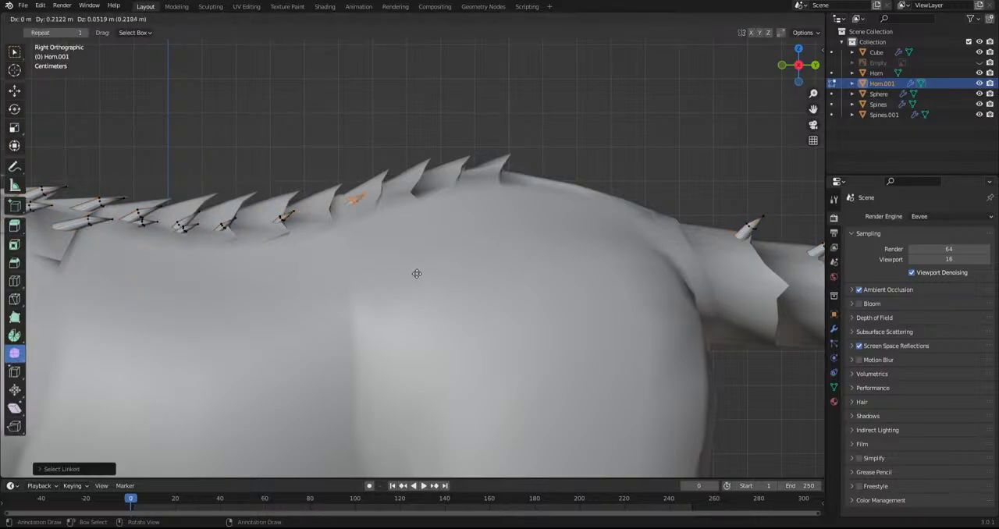
{"action": "left_click", "coordinate": [403, 274]}
{"action": "key", "text": "r"}
{"action": "left_click", "coordinate": [465, 277]}
{"action": "key", "text": "g"}
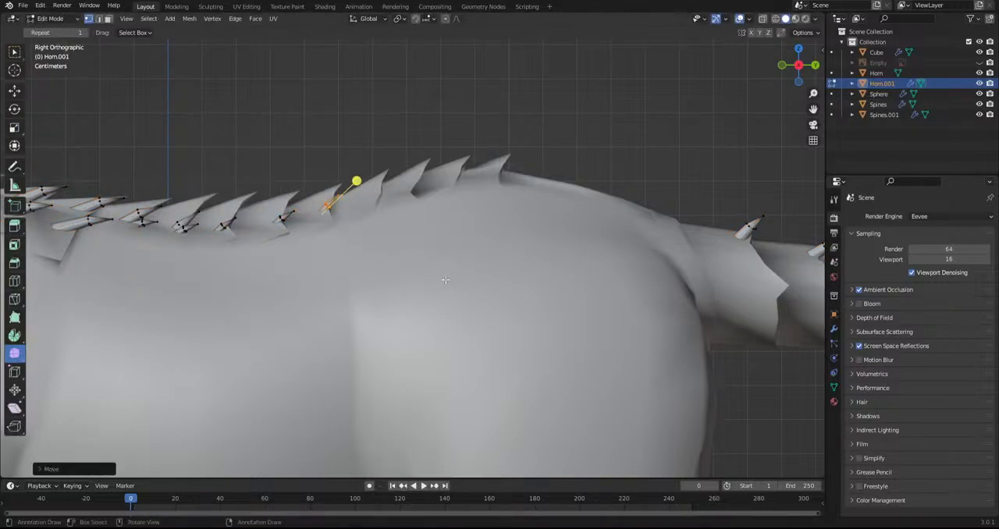
{"action": "left_click", "coordinate": [480, 273]}
Duplicate the side spine along the following back plates, rotate the copy to the rump's slope, and position it from above
{"action": "key", "text": "shift+d"}
{"action": "left_click", "coordinate": [522, 266]}
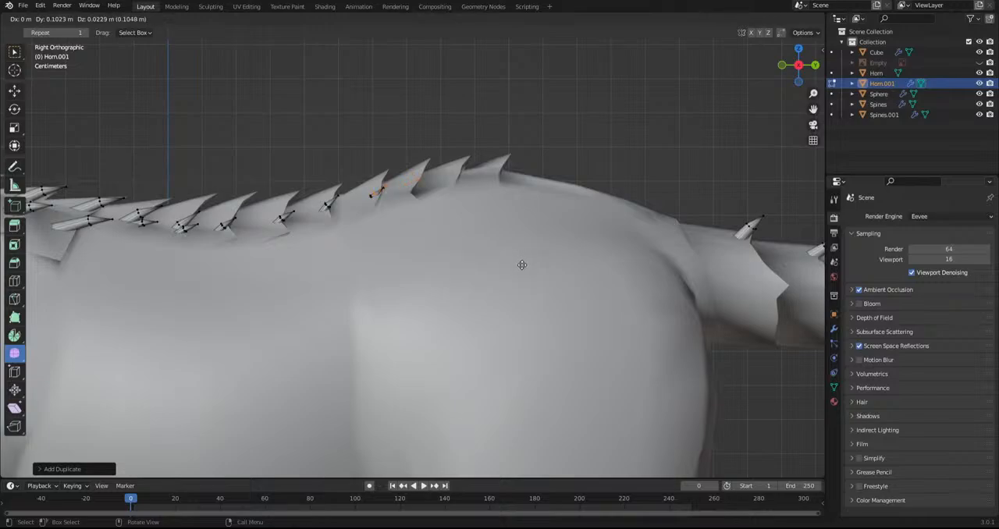
{"action": "key", "text": "r"}
{"action": "left_click", "coordinate": [551, 236]}
{"action": "middle_click_drag", "start_coordinate": [434, 134], "coordinate": [434, 231]}
{"action": "key", "text": "g"}
{"action": "left_click", "coordinate": [517, 281]}
Duplicate side spines onto the rearmost back plates and adjust the last copy's position against the rump
{"action": "key", "text": "shift+d"}
{"action": "left_click", "coordinate": [525, 288]}
{"action": "key", "text": "shift+d"}
{"action": "left_click", "coordinate": [564, 281]}
{"action": "middle_click_drag", "start_coordinate": [564, 280], "coordinate": [549, 181]}
{"action": "key", "text": "g"}
{"action": "left_click", "coordinate": [556, 190]}
Rotate the last side spine to match the rump's slope and move it onto the surface
{"action": "key", "text": "r"}
{"action": "left_click", "coordinate": [557, 207]}
{"action": "key", "text": "g"}
{"action": "left_click", "coordinate": [563, 209]}
{"action": "key", "text": "g"}
{"action": "left_click", "coordinate": [593, 216]}
Align the rearmost side spine from the top view by rotating and repositioning it
{"action": "middle_click_drag", "start_coordinate": [593, 216], "coordinate": [522, 314]}
{"action": "key", "text": "r"}
{"action": "left_click", "coordinate": [537, 304]}
{"action": "key", "text": "g"}
{"action": "left_click", "coordinate": [539, 296]}
Duplicate the rearmost side spine to the base of the tail, then rotate and position the copy
{"action": "key", "text": "shift+d"}
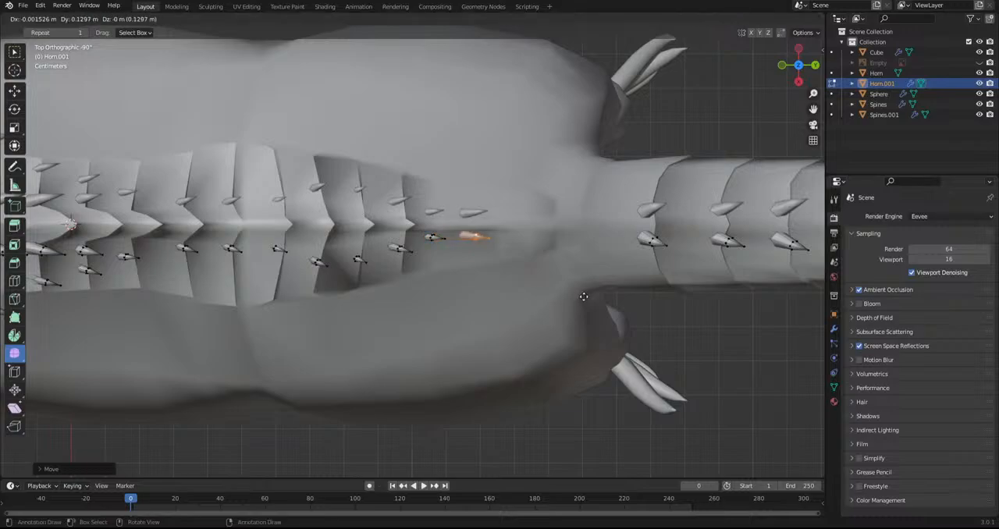
{"action": "left_click", "coordinate": [718, 305]}
{"action": "middle_click_drag", "start_coordinate": [719, 305], "coordinate": [680, 199]}
{"action": "key", "text": "r"}
{"action": "left_click", "coordinate": [716, 206]}
{"action": "key", "text": "g"}
{"action": "left_click", "coordinate": [705, 264]}
Rotate the tail-base spine and move it to the outer side of the first tail plate
{"action": "key", "text": "r"}
{"action": "left_click", "coordinate": [707, 309]}
{"action": "key", "text": "g"}
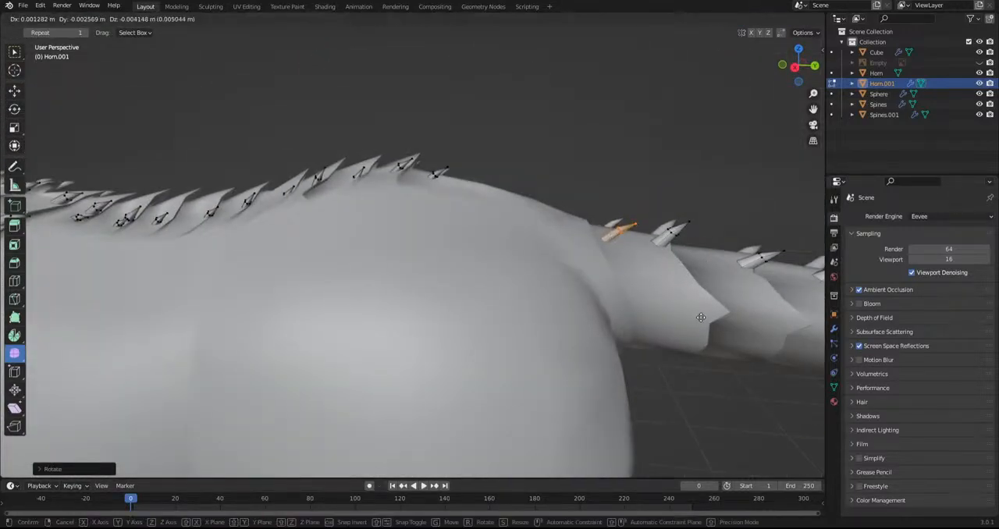
{"action": "left_click", "coordinate": [707, 258]}
{"action": "key", "text": "KP_7"}
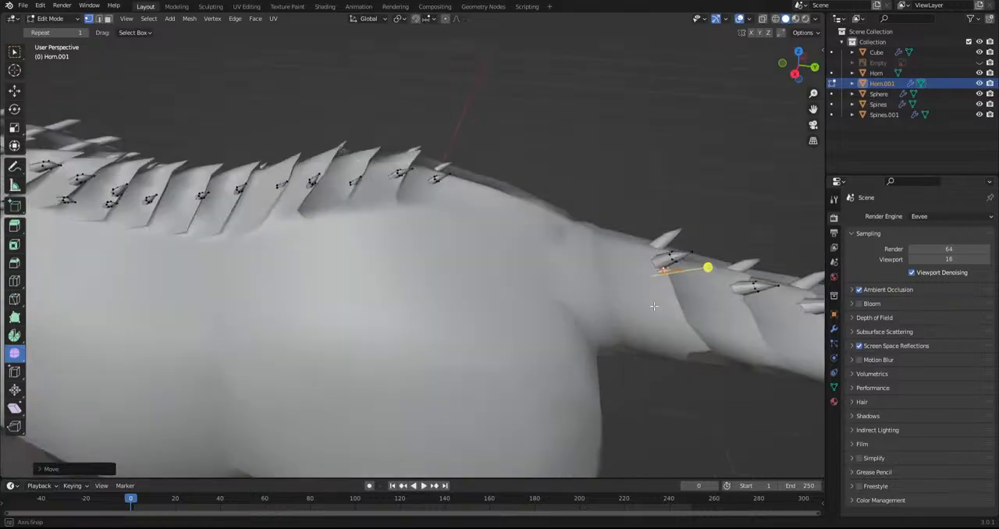
{"action": "key", "text": "g"}
{"action": "left_click", "coordinate": [664, 383]}
Turn the first tail plate's outer spine with planar and free rotation to follow the tail's surface
{"action": "key", "text": "r"}
{"action": "left_click", "coordinate": [654, 376]}
{"action": "key", "text": "r"}
{"action": "key", "text": "r"}
{"action": "left_click", "coordinate": [691, 355]}
Reposition the first tail plate's outer spine from the top view and from behind, and rotate it to match the plate
{"action": "middle_click_drag", "start_coordinate": [677, 352], "coordinate": [513, 345], "text": "shift"}
{"action": "key", "text": "g"}
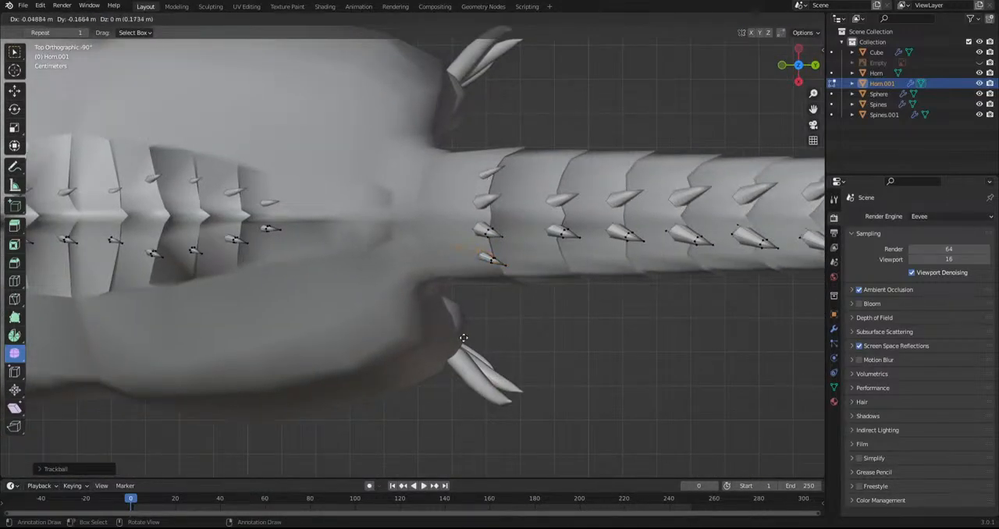
{"action": "left_click", "coordinate": [435, 341]}
{"action": "middle_click_drag", "start_coordinate": [434, 340], "coordinate": [426, 189]}
{"action": "key", "text": "g"}
{"action": "left_click", "coordinate": [459, 278]}
{"action": "key", "text": "r"}
{"action": "left_click", "coordinate": [468, 269]}
Fine-tune the tilt of the first tail plate's outer spine with planar and free rotation
{"action": "middle_click_drag", "start_coordinate": [468, 270], "coordinate": [398, 313]}
{"action": "key", "text": "r"}
{"action": "left_click", "coordinate": [533, 362]}
{"action": "key", "text": "r"}
{"action": "key", "text": "r"}
{"action": "left_click", "coordinate": [515, 357]}
Duplicate the spine to the tail base beside the midline, then scale and free-rotate the copy
{"action": "key", "text": "shift+d"}
{"action": "left_click", "coordinate": [422, 301]}
{"action": "key", "text": "s"}
{"action": "left_click", "coordinate": [517, 377]}
{"action": "key", "text": "e"}
{"action": "right_click", "coordinate": [442, 290]}
{"action": "key", "text": "ctrl+z"}
{"action": "key", "text": "r"}
{"action": "key", "text": "r"}
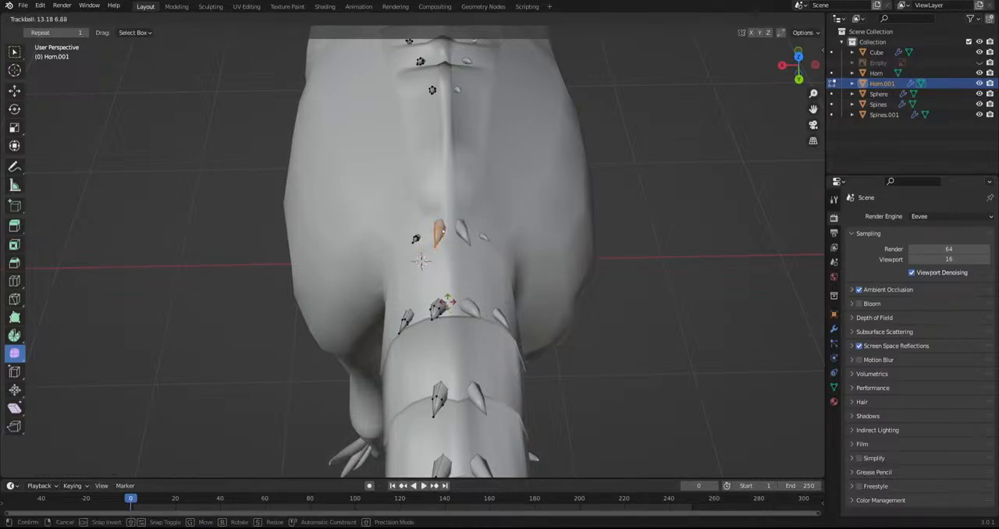
{"action": "left_click", "coordinate": [455, 334]}
{"action": "middle_click_drag", "start_coordinate": [455, 334], "coordinate": [611, 321]}
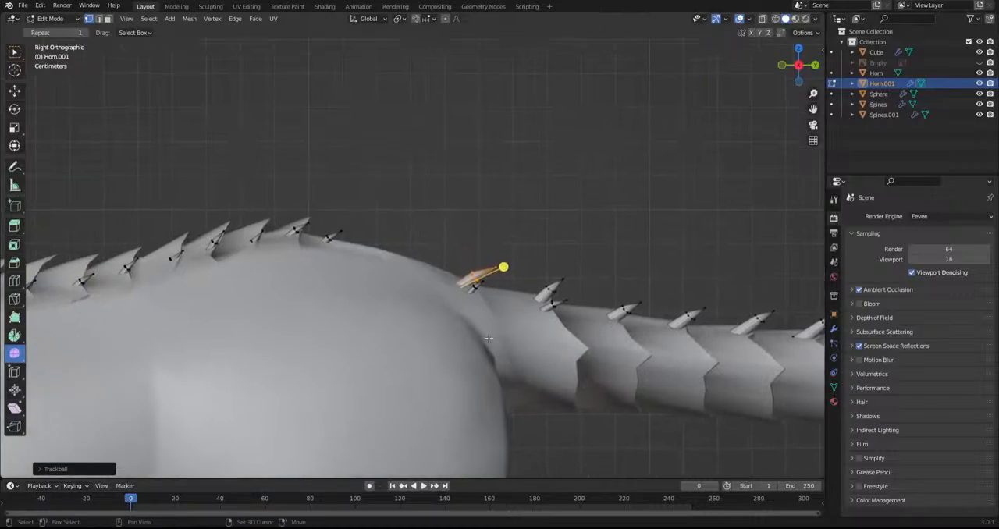
Duplicate the tail-base spine forward onto the rump from the side view, rotating and positioning the copies
{"action": "key", "text": "shift+d"}
{"action": "left_click", "coordinate": [465, 333]}
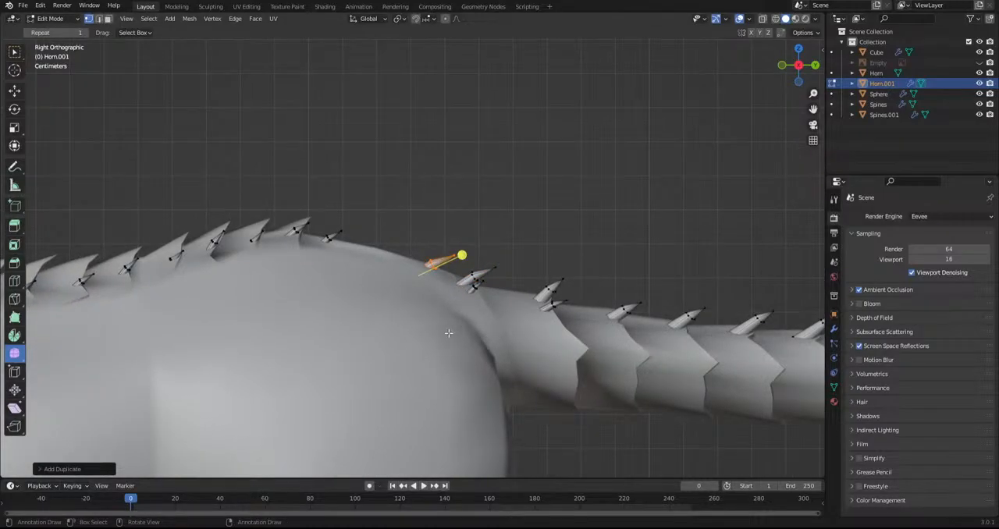
{"action": "middle_click_drag", "start_coordinate": [461, 313], "coordinate": [497, 341], "text": "shift"}
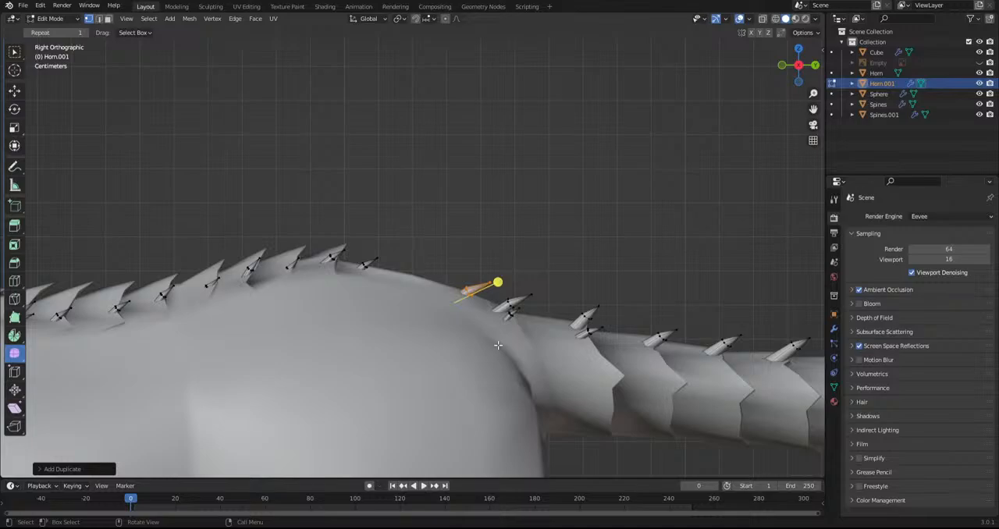
{"action": "key", "text": "r"}
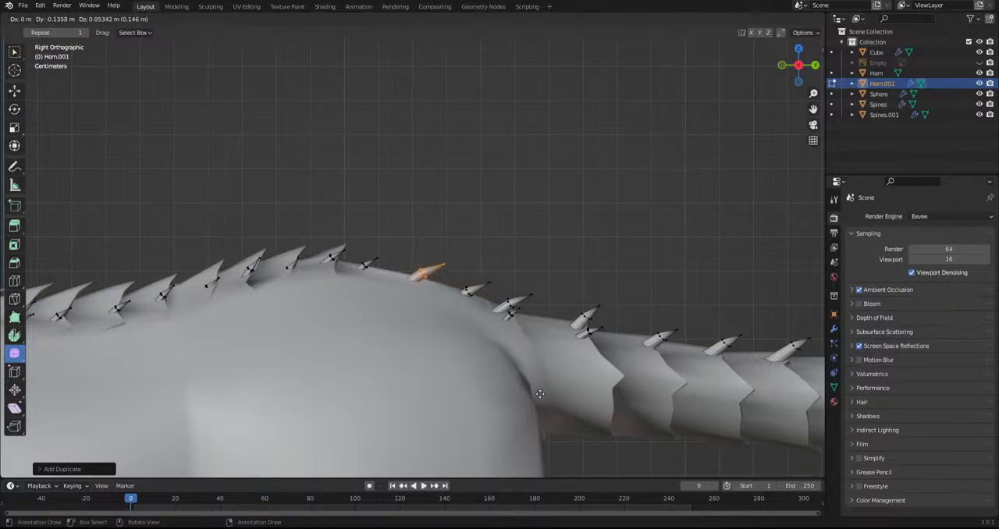
{"action": "left_click", "coordinate": [536, 380]}
Rotate the front rump spine freely and in plane so it points up and backward
{"action": "key", "text": "r"}
{"action": "key", "text": "r"}
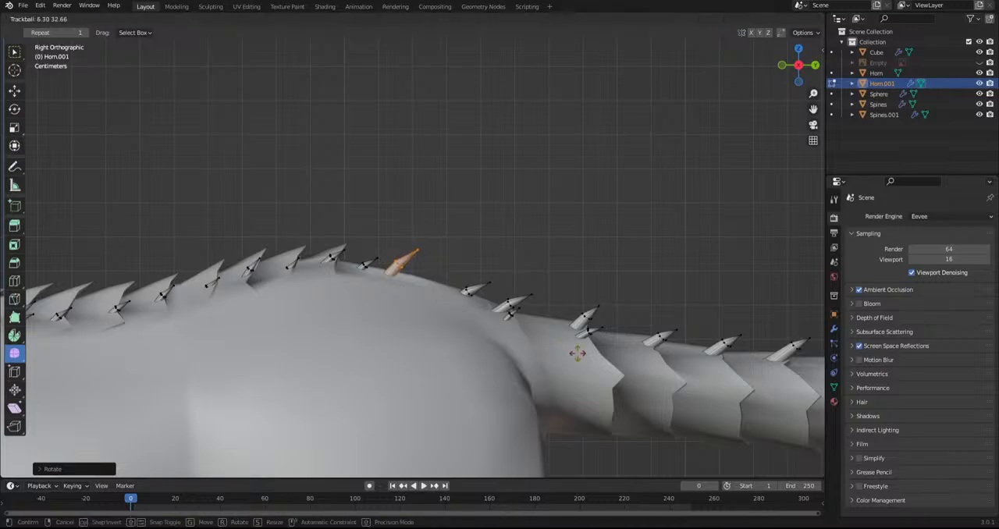
{"action": "left_click", "coordinate": [601, 406]}
{"action": "key", "text": "r"}
{"action": "left_click", "coordinate": [590, 308]}
{"action": "middle_click_drag", "start_coordinate": [722, 310], "coordinate": [633, 307]}
{"action": "key", "text": "r"}
{"action": "left_click", "coordinate": [628, 333]}
Duplicate the front rump spine into the gap behind it, then move and rotate the copy
{"action": "key", "text": "shift+d"}
{"action": "left_click", "coordinate": [621, 349]}
{"action": "middle_click_drag", "start_coordinate": [484, 343], "coordinate": [573, 348]}
{"action": "key", "text": "g"}
{"action": "left_click", "coordinate": [606, 351]}
{"action": "key", "text": "r"}
{"action": "left_click", "coordinate": [482, 339]}
Free-rotate the middle rump spine to stand more upright and shift it onto the surface
{"action": "key", "text": "r"}
{"action": "key", "text": "r"}
{"action": "left_click", "coordinate": [549, 373]}
{"action": "key", "text": "g"}
{"action": "left_click", "coordinate": [547, 371]}
{"action": "middle_click_drag", "start_coordinate": [507, 305], "coordinate": [495, 270], "text": "alt"}
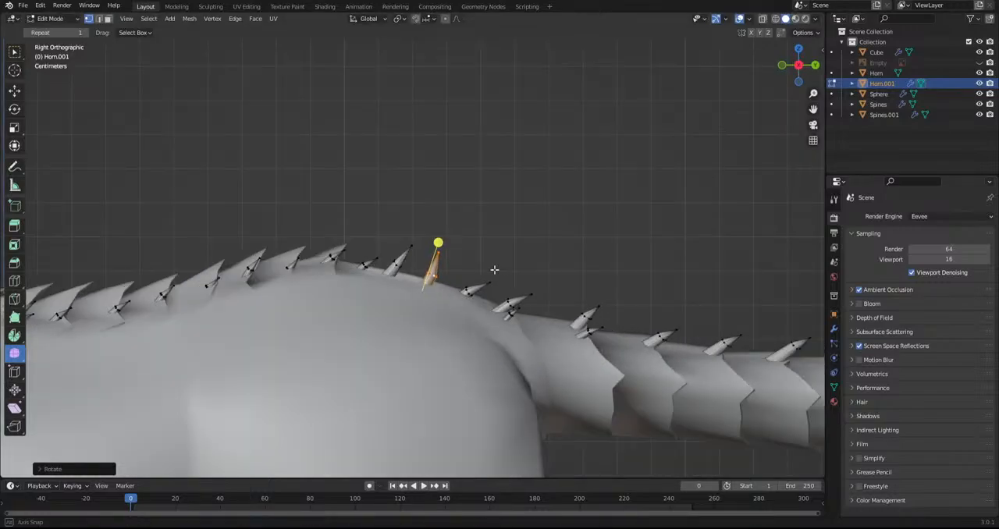
Select the whole rear rump spine, free-rotate and reposition it, and correct its rotation as seen from behind
{"action": "left_click", "coordinate": [472, 293]}
{"action": "key", "text": "ctrl+l"}
{"action": "key", "text": "r"}
{"action": "key", "text": "r"}
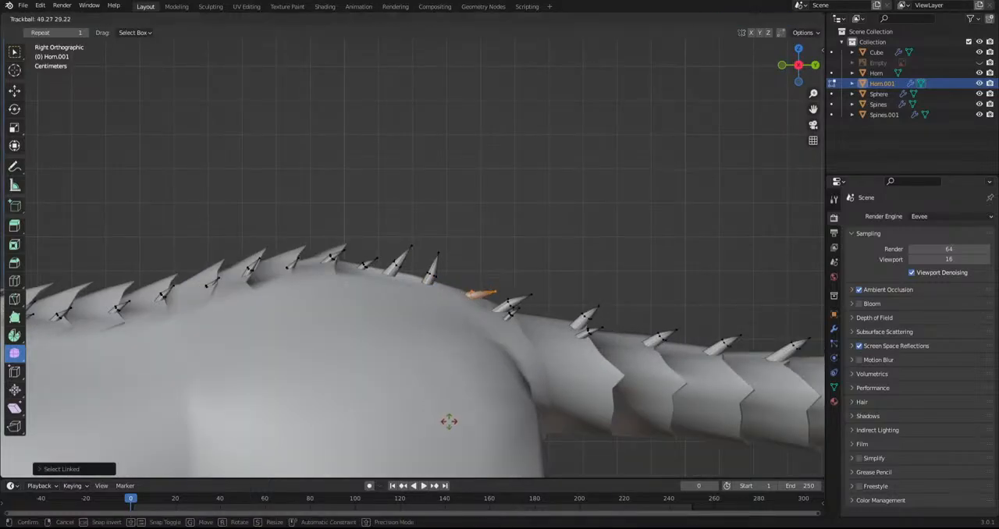
{"action": "left_click", "coordinate": [561, 462]}
{"action": "middle_click_drag", "start_coordinate": [537, 312], "coordinate": [392, 311]}
{"action": "key", "text": "g"}
{"action": "left_click", "coordinate": [542, 369]}
{"action": "key", "text": "r"}
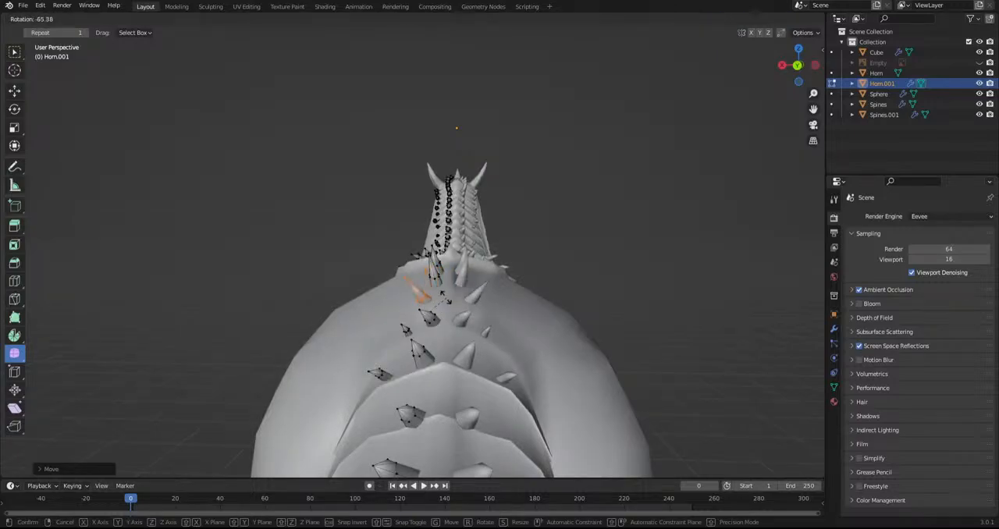
{"action": "left_click", "coordinate": [669, 288]}
Place an outer spine on the second tail plate and free-rotate it to follow the surface
{"action": "middle_click_drag", "start_coordinate": [669, 288], "coordinate": [409, 241]}
{"action": "scroll", "coordinate": [410, 241], "scroll_direction": "up", "scroll_amount": 3}
{"action": "key", "text": "l"}
{"action": "middle_click_drag", "start_coordinate": [428, 288], "coordinate": [497, 221]}
{"action": "key", "text": "g"}
{"action": "left_click", "coordinate": [489, 299]}
{"action": "middle_click_drag", "start_coordinate": [488, 299], "coordinate": [384, 330]}
{"action": "left_click", "coordinate": [399, 337]}
{"action": "key", "text": "r"}
{"action": "key", "text": "r"}
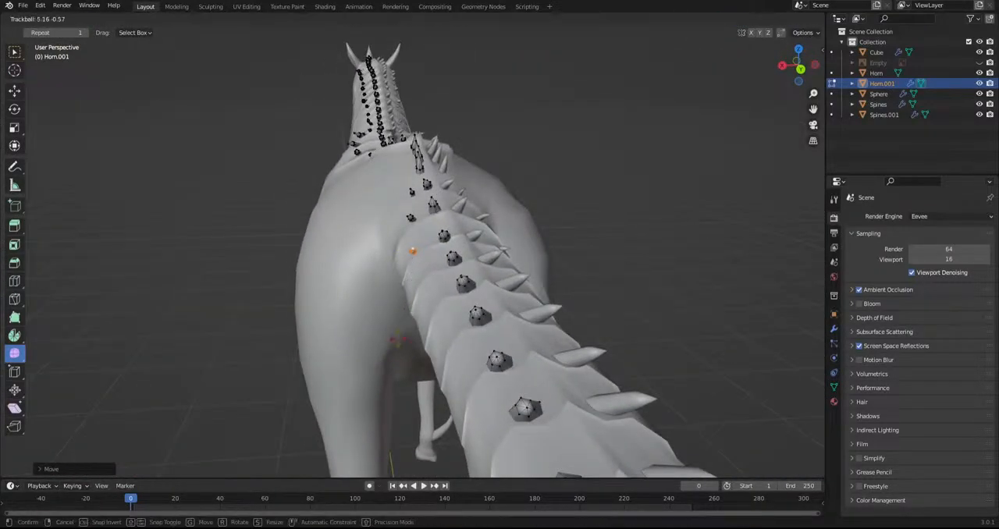
{"action": "left_click", "coordinate": [401, 338]}
Shift the second tail plate's outer spine from another angle and refine its rotation
{"action": "middle_click_drag", "start_coordinate": [401, 339], "coordinate": [482, 273]}
{"action": "key", "text": "g"}
{"action": "left_click", "coordinate": [553, 250]}
{"action": "key", "text": "r"}
{"action": "left_click", "coordinate": [567, 246]}
Duplicate the outer spine onto the following tail plate and position the copy on its surface from several angles
{"action": "key", "text": "shift+d"}
{"action": "left_click", "coordinate": [619, 267]}
{"action": "middle_click_drag", "start_coordinate": [661, 274], "coordinate": [610, 307]}
{"action": "key", "text": "g"}
{"action": "left_click", "coordinate": [593, 323]}
{"action": "middle_click_drag", "start_coordinate": [599, 239], "coordinate": [473, 276]}
{"action": "key", "text": "g"}
{"action": "left_click", "coordinate": [380, 338]}
{"action": "key", "text": "g"}
{"action": "left_click", "coordinate": [515, 292]}
Select the copied outer tail spine as a whole, move it, and free-rotate it to lie closer to the tail
{"action": "key", "text": "l"}
{"action": "key", "text": "g"}
{"action": "left_click", "coordinate": [392, 309]}
{"action": "key", "text": "r"}
{"action": "key", "text": "r"}
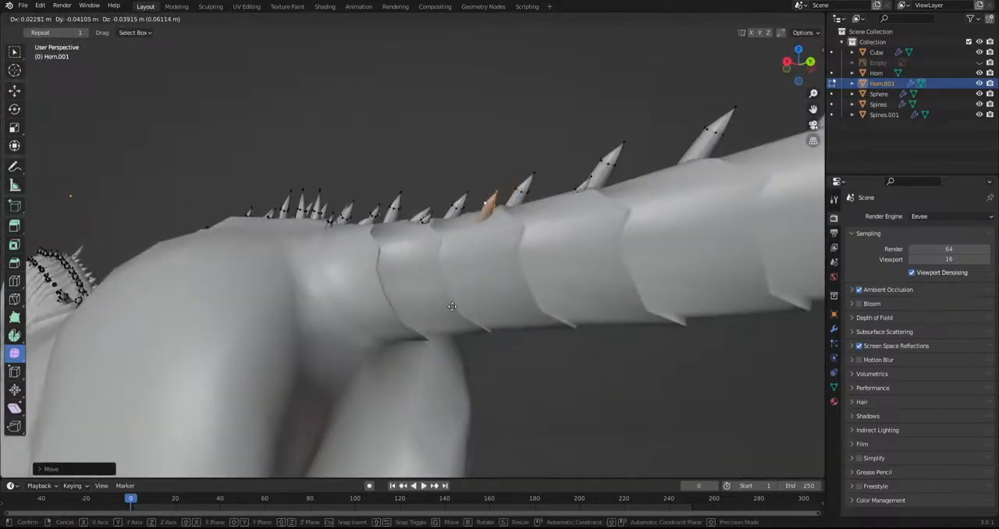
{"action": "left_click", "coordinate": [574, 326]}
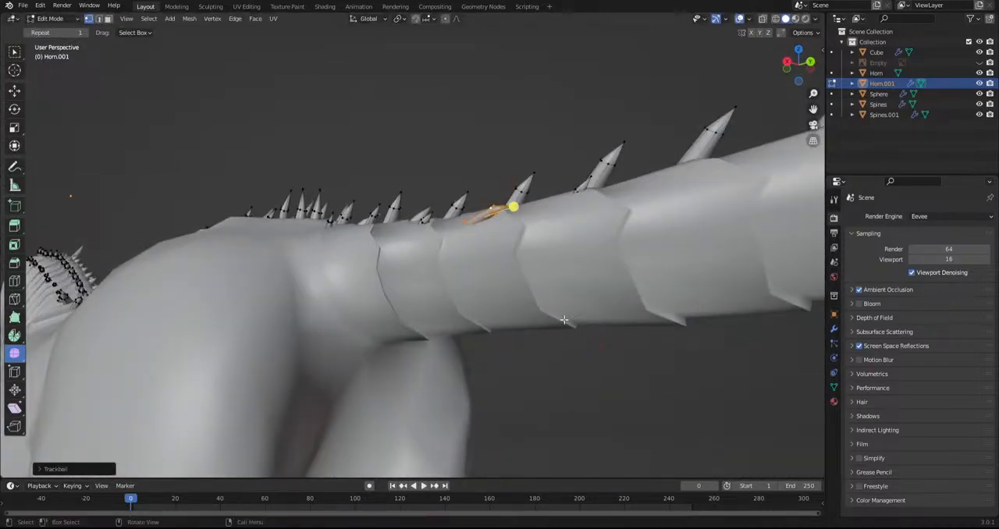
Resize the outer tail spine, seat it on the plate and adjust its rotation
{"action": "key", "text": "s"}
{"action": "left_click", "coordinate": [516, 300]}
{"action": "key", "text": "g"}
{"action": "left_click", "coordinate": [524, 300]}
{"action": "key", "text": "r"}
{"action": "left_click", "coordinate": [620, 206]}
Hide the viewport overlays and examine the spines along the tail, back and neck from several angles
{"action": "middle_click_drag", "start_coordinate": [517, 288], "coordinate": [541, 246]}
{"action": "left_click", "coordinate": [747, 19]}
{"action": "left_click", "coordinate": [740, 20]}
{"action": "left_click", "coordinate": [741, 20]}
{"action": "scroll", "coordinate": [458, 322], "scroll_direction": "down", "scroll_amount": 8}
{"action": "middle_click_drag", "start_coordinate": [433, 310], "coordinate": [374, 266]}
{"action": "scroll", "coordinate": [374, 265], "scroll_direction": "up", "scroll_amount": 6}
{"action": "middle_click_drag", "start_coordinate": [218, 206], "coordinate": [472, 349], "text": "shift"}
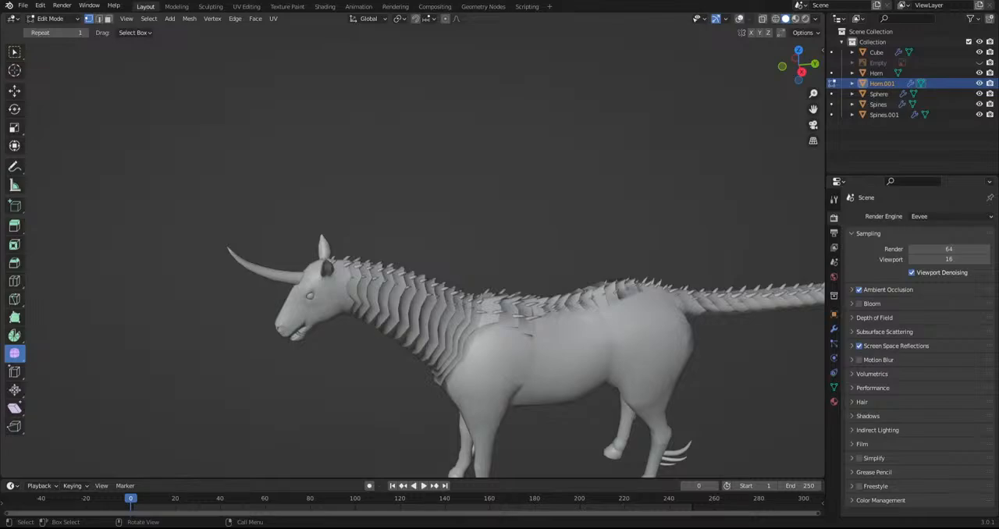
{"action": "scroll", "coordinate": [466, 348], "scroll_direction": "down", "scroll_amount": 3}
{"action": "middle_click_drag", "start_coordinate": [467, 348], "coordinate": [339, 321]}
{"action": "scroll", "coordinate": [455, 331], "scroll_direction": "up", "scroll_amount": 3}
{"action": "scroll", "coordinate": [412, 317], "scroll_direction": "up", "scroll_amount": 3}
{"action": "middle_click_drag", "start_coordinate": [412, 317], "coordinate": [482, 337], "text": "shift"}
Return to Object Mode, select the body, unhide the reference image and turn the viewport overlays back on
{"action": "left_click", "coordinate": [48, 18]}
{"action": "left_click", "coordinate": [47, 31]}
{"action": "left_click", "coordinate": [876, 51]}
{"action": "left_click", "coordinate": [979, 62]}
{"action": "middle_click_drag", "start_coordinate": [378, 263], "coordinate": [394, 277], "text": "shift"}
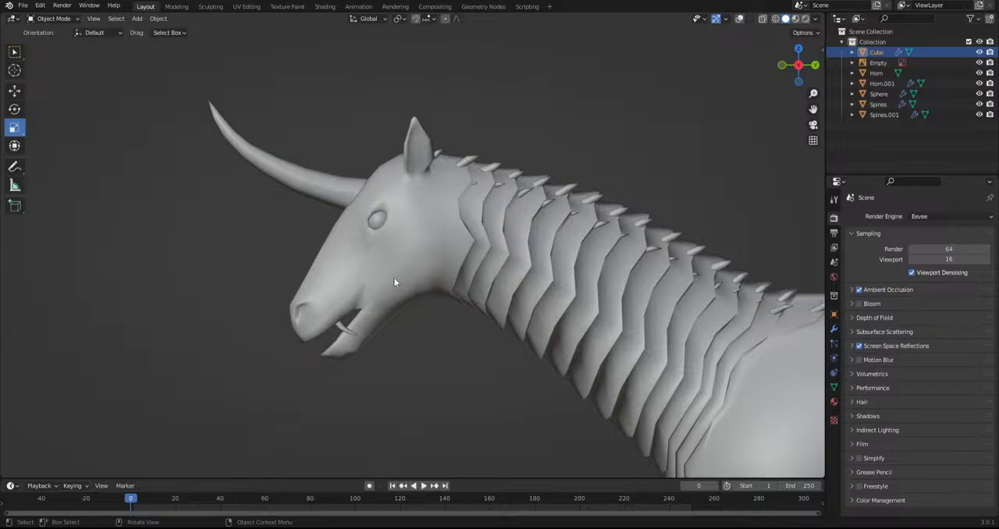
{"action": "left_click", "coordinate": [739, 19]}
Show the model in wireframe over the reference image and put the body mesh into Sculpt Mode
{"action": "scroll", "coordinate": [485, 213], "scroll_direction": "up", "scroll_amount": 1}
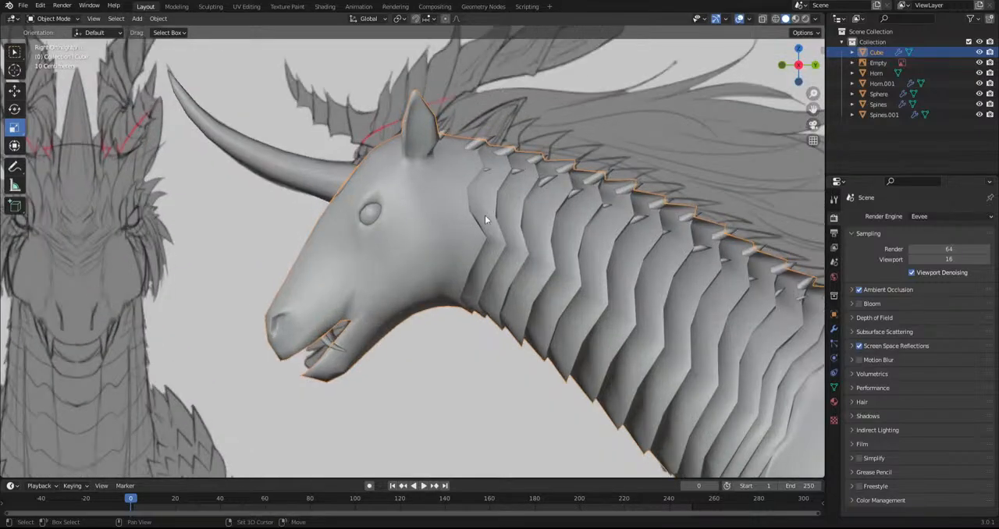
{"action": "middle_click_drag", "start_coordinate": [484, 213], "coordinate": [493, 250], "text": "shift"}
{"action": "scroll", "coordinate": [493, 249], "scroll_direction": "down", "scroll_amount": 1}
{"action": "left_click", "coordinate": [412, 292]}
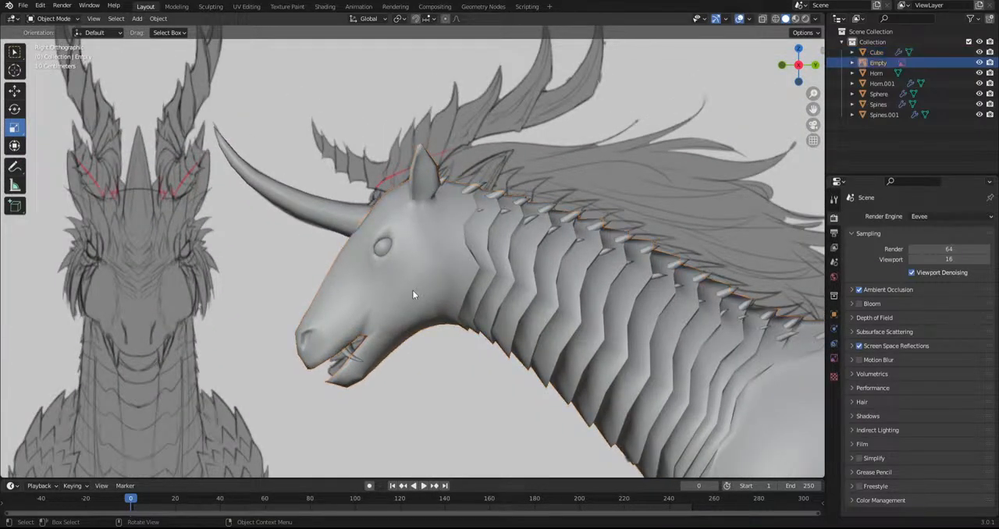
{"action": "left_click", "coordinate": [775, 19]}
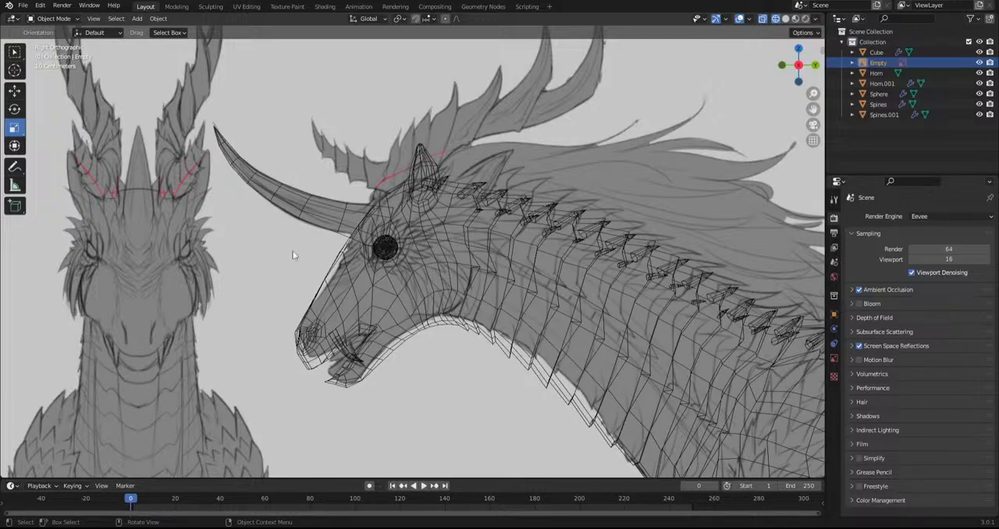
{"action": "left_click", "coordinate": [440, 218]}
{"action": "left_click", "coordinate": [62, 18]}
{"action": "left_click", "coordinate": [55, 54]}
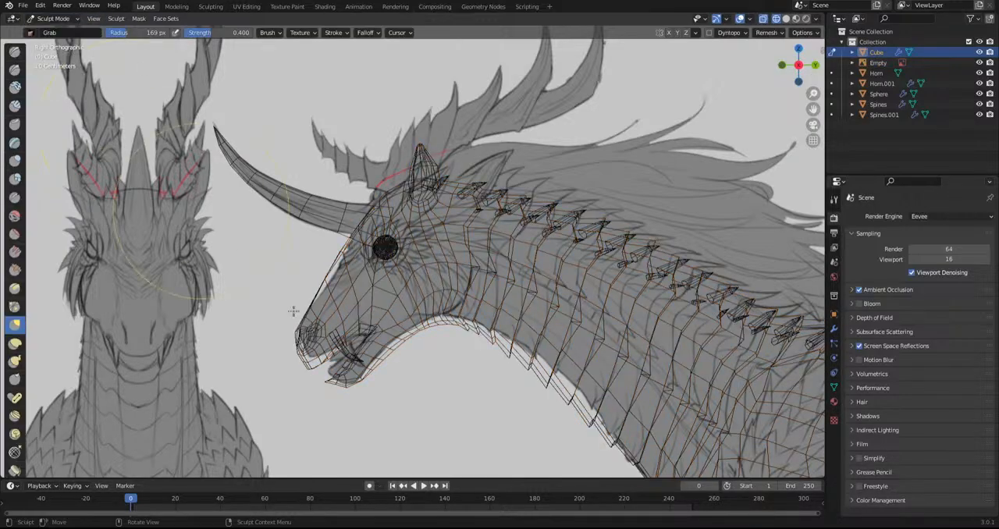
Fit the throat and neck underside to the reference outline with the Grab brush, comparing the forehead profile as well
{"action": "scroll", "coordinate": [397, 393], "scroll_direction": "up", "scroll_amount": 1}
{"action": "middle_click_drag", "start_coordinate": [399, 397], "coordinate": [427, 266], "text": "shift"}
{"action": "scroll", "coordinate": [453, 291], "scroll_direction": "up", "scroll_amount": 4}
{"action": "left_click_drag", "start_coordinate": [399, 239], "coordinate": [371, 209]}
{"action": "scroll", "coordinate": [485, 291], "scroll_direction": "down", "scroll_amount": 2}
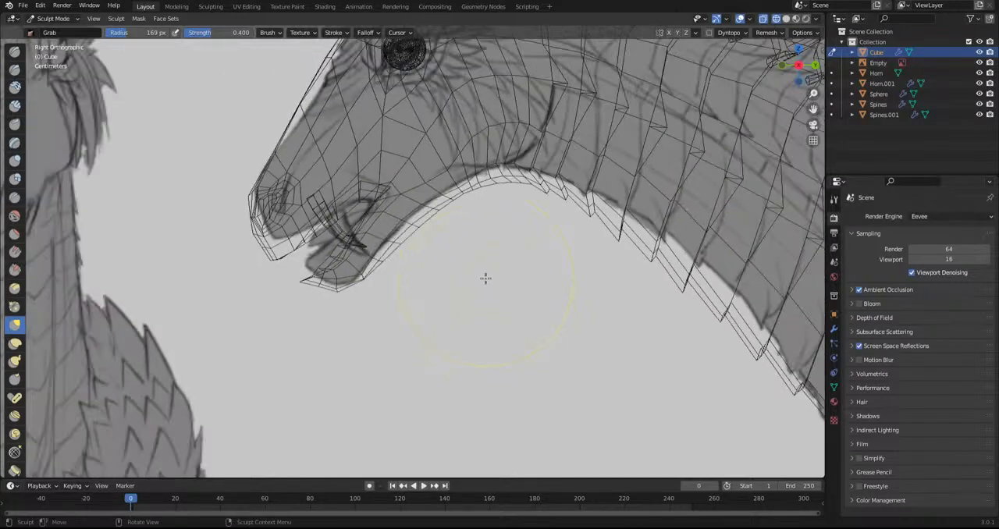
{"action": "middle_click_drag", "start_coordinate": [485, 286], "coordinate": [447, 377], "text": "shift"}
{"action": "left_click_drag", "start_coordinate": [473, 264], "coordinate": [467, 250]}
{"action": "scroll", "coordinate": [480, 319], "scroll_direction": "down", "scroll_amount": 2}
{"action": "scroll", "coordinate": [480, 319], "scroll_direction": "down", "scroll_amount": 1}
{"action": "middle_click_drag", "start_coordinate": [469, 276], "coordinate": [466, 365], "text": "shift"}
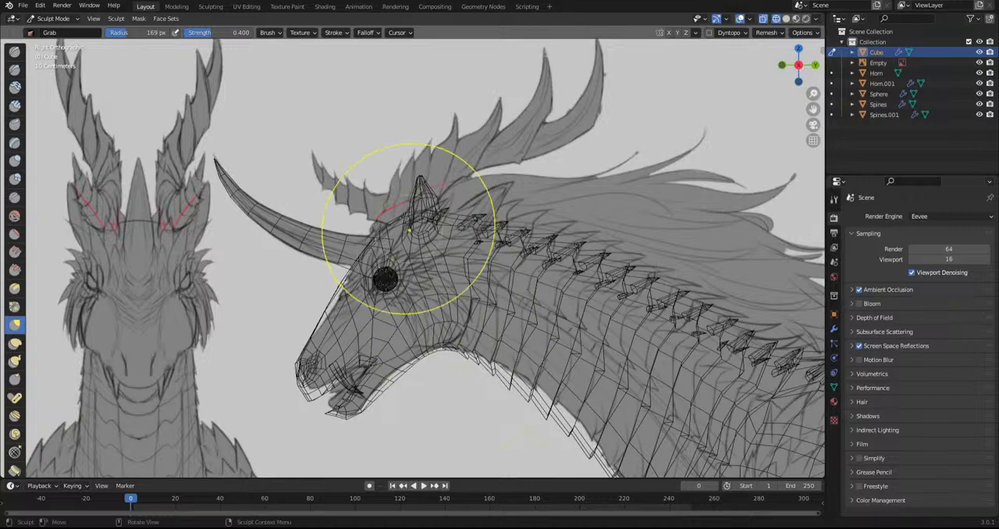
{"action": "scroll", "coordinate": [395, 245], "scroll_direction": "up", "scroll_amount": 3}
{"action": "scroll", "coordinate": [530, 335], "scroll_direction": "down", "scroll_amount": 4}
{"action": "middle_click_drag", "start_coordinate": [536, 344], "coordinate": [530, 330], "text": "shift"}
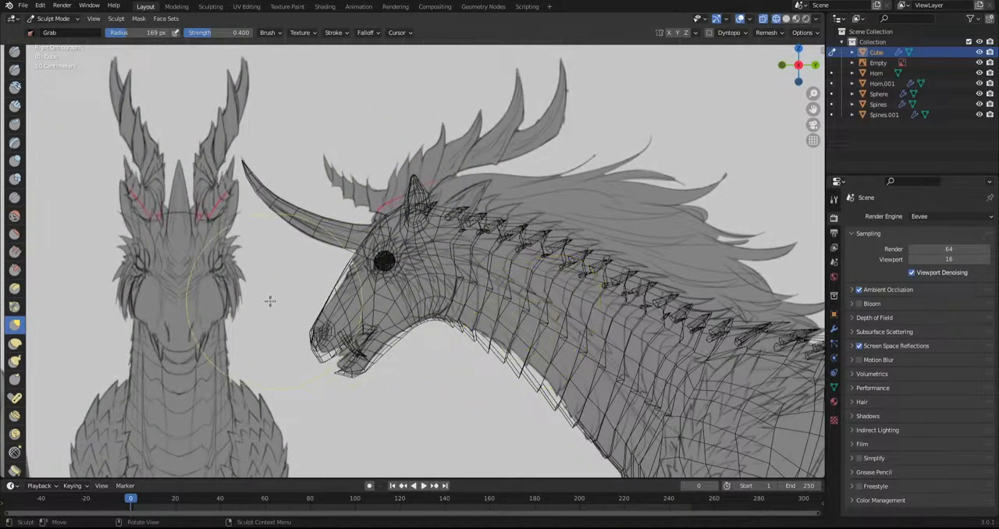
{"action": "scroll", "coordinate": [274, 300], "scroll_direction": "up", "scroll_amount": 6}
{"action": "left_click_drag", "start_coordinate": [196, 343], "coordinate": [196, 312]}
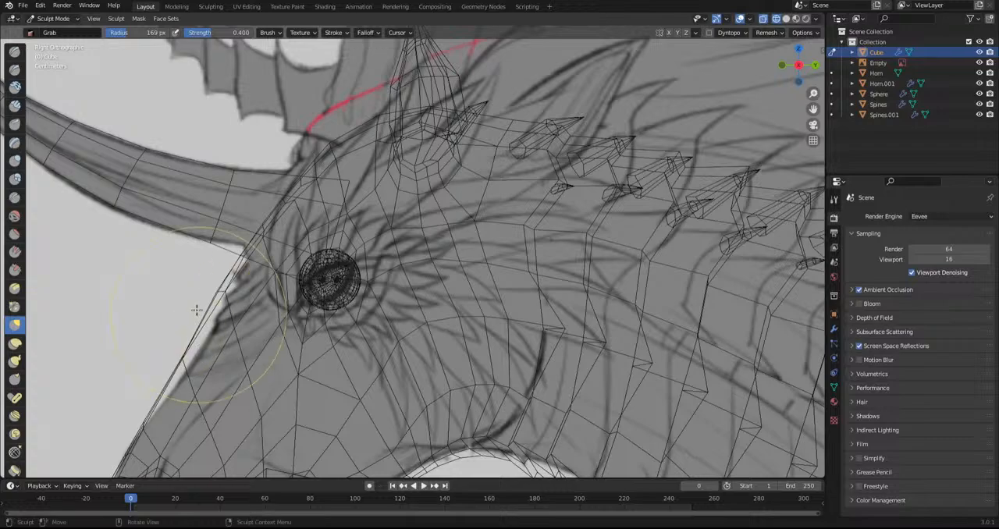
{"action": "scroll", "coordinate": [195, 307], "scroll_direction": "down", "scroll_amount": 3}
Switch to sculpting the horn and pull its base, middle and tip into shape over the reference with the Grab brush
{"action": "left_click", "coordinate": [51, 18]}
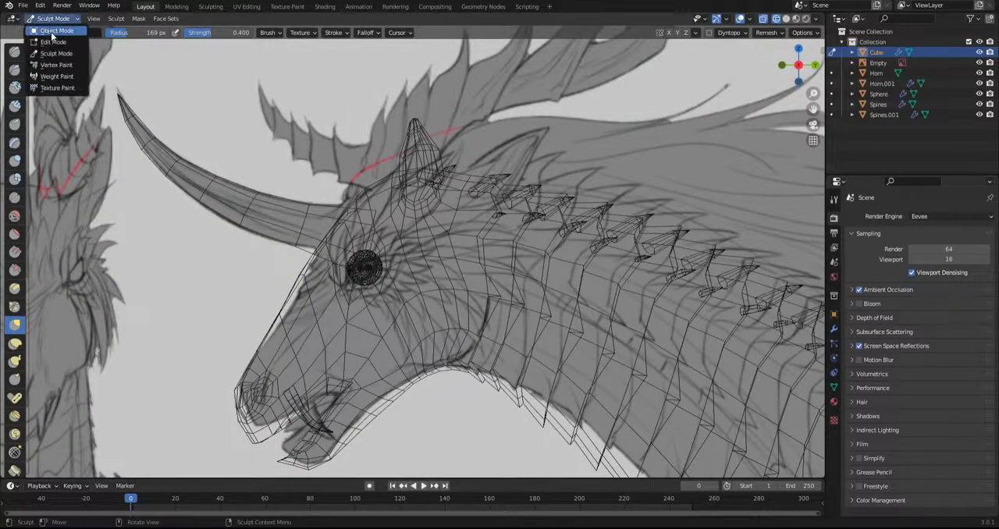
{"action": "left_click", "coordinate": [50, 32]}
{"action": "left_click", "coordinate": [209, 171]}
{"action": "left_click", "coordinate": [159, 164]}
{"action": "left_click", "coordinate": [49, 18]}
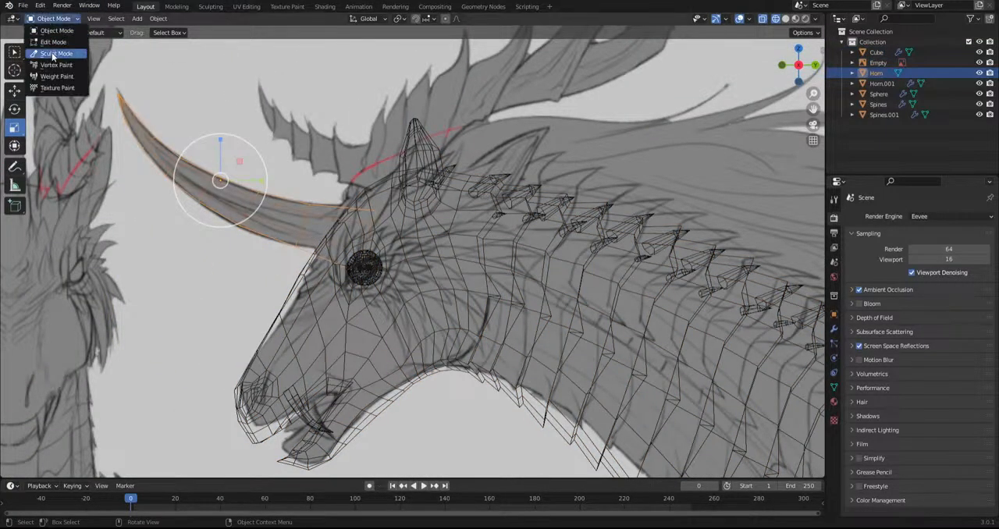
{"action": "left_click", "coordinate": [55, 52]}
{"action": "left_click_drag", "start_coordinate": [375, 213], "coordinate": [340, 197]}
{"action": "left_click_drag", "start_coordinate": [350, 245], "coordinate": [355, 237]}
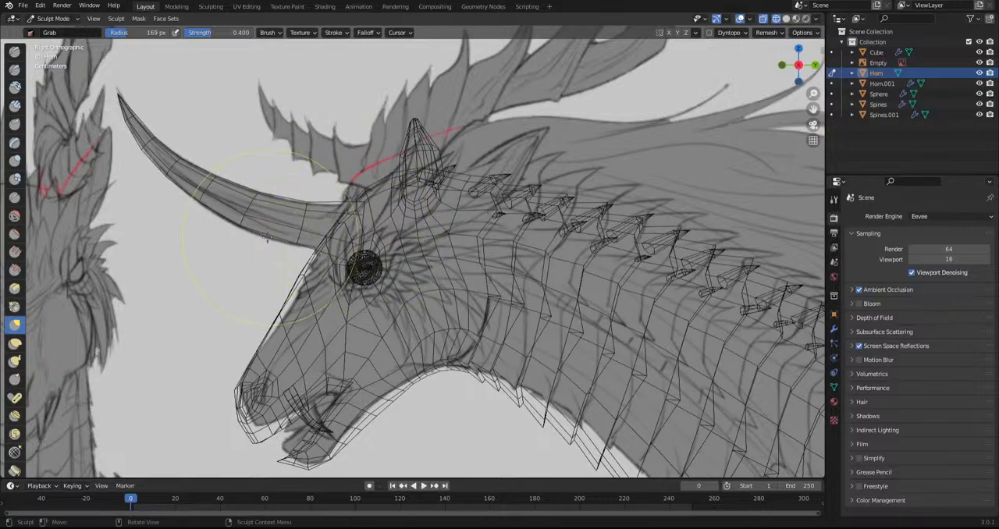
{"action": "left_click_drag", "start_coordinate": [265, 200], "coordinate": [263, 200]}
{"action": "left_click_drag", "start_coordinate": [117, 96], "coordinate": [109, 74]}
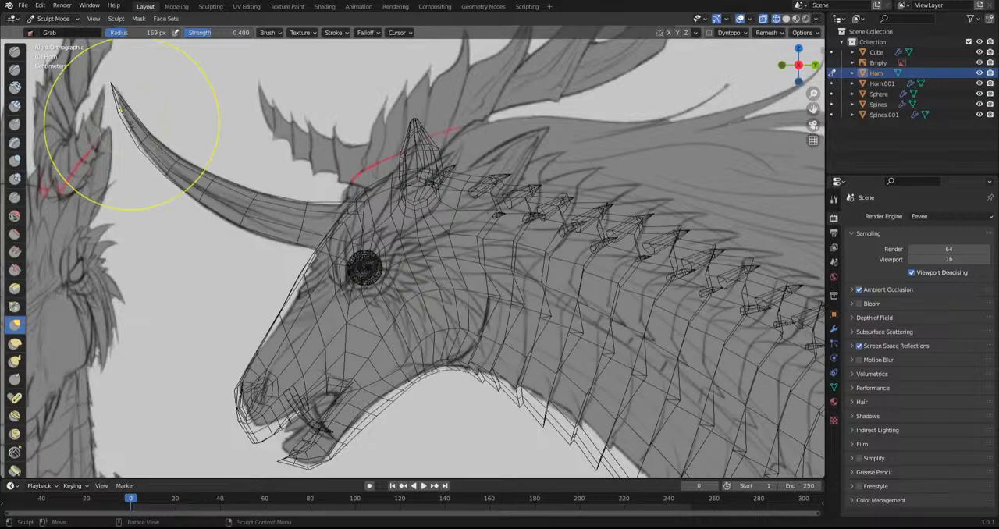
Finish sculpting the horn and return it to Object Mode
{"action": "left_click", "coordinate": [50, 18]}
{"action": "left_click", "coordinate": [45, 32]}
{"action": "scroll", "coordinate": [259, 145], "scroll_direction": "down", "scroll_amount": 6}
{"action": "middle_click_drag", "start_coordinate": [259, 146], "coordinate": [550, 129]}
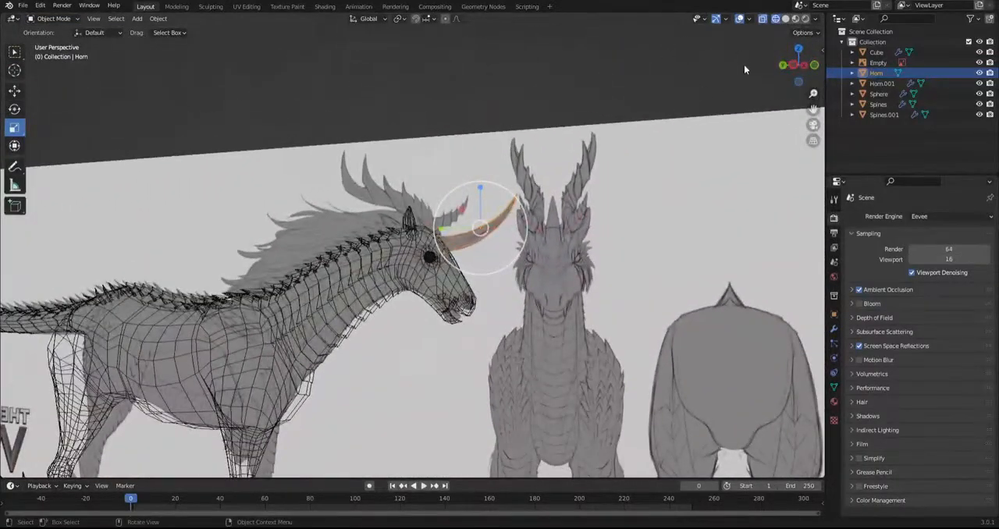
Turn off the viewport overlays, show the whole model in solid shading without X-ray and deselect the horn
{"action": "left_click", "coordinate": [739, 19]}
{"action": "scroll", "coordinate": [699, 115], "scroll_direction": "down", "scroll_amount": 3}
{"action": "left_click", "coordinate": [785, 18]}
{"action": "left_click", "coordinate": [763, 19]}
{"action": "left_click", "coordinate": [762, 19]}
{"action": "left_click", "coordinate": [596, 259]}
{"action": "middle_click_drag", "start_coordinate": [595, 258], "coordinate": [638, 269]}
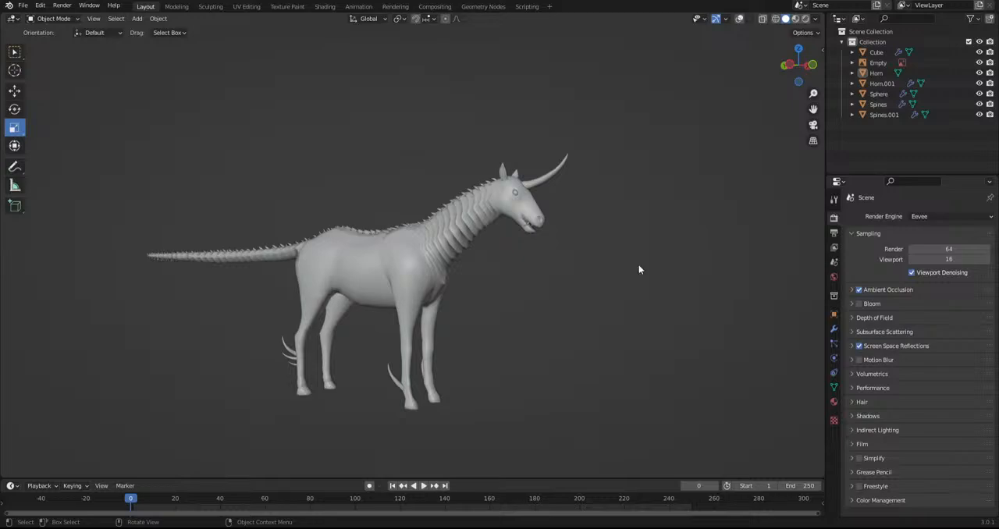
Display the Kirin in rendered shading and add a Sun light to the scene
{"action": "middle_click_drag", "start_coordinate": [638, 269], "coordinate": [606, 258]}
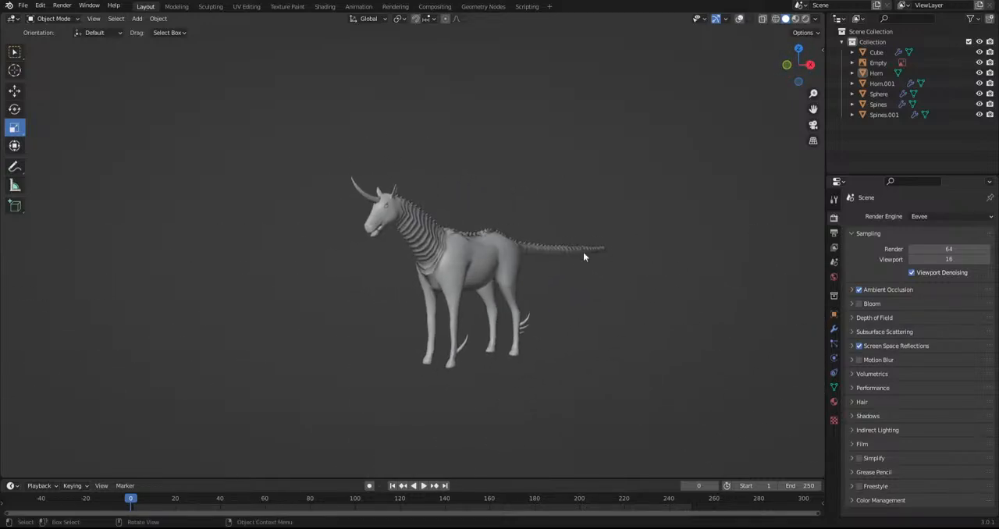
{"action": "scroll", "coordinate": [606, 259], "scroll_direction": "up", "scroll_amount": 5}
{"action": "left_click", "coordinate": [806, 19]}
{"action": "mouse_move", "coordinate": [452, 183]}
{"action": "middle_mouse_down"}
{"action": "mouse_move", "coordinate": [551, 178]}
{"action": "mouse_move", "coordinate": [626, 270]}
{"action": "middle_mouse_up"}
{"action": "key", "text": "shift+a"}
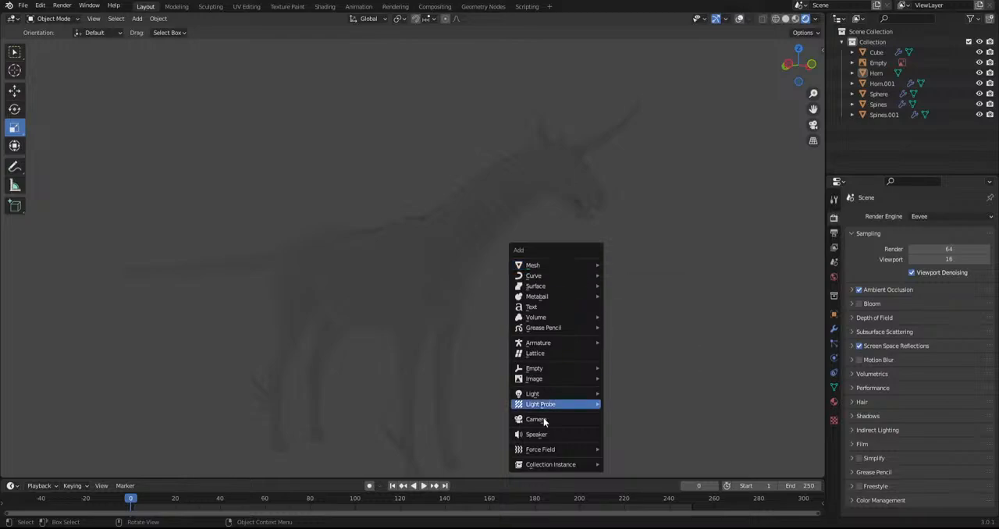
{"action": "mouse_move", "coordinate": [578, 394]}
{"action": "left_click", "coordinate": [625, 404]}
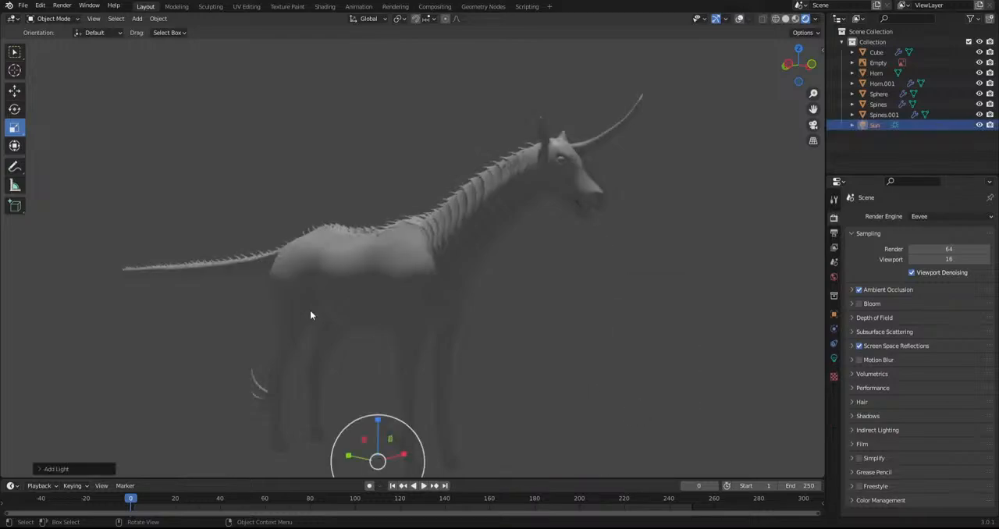
Rotate the Sun freely in trackball mode to light the creature's flank, and examine the neck, back and tail scales
{"action": "key", "text": "r"}
{"action": "key", "text": "r"}
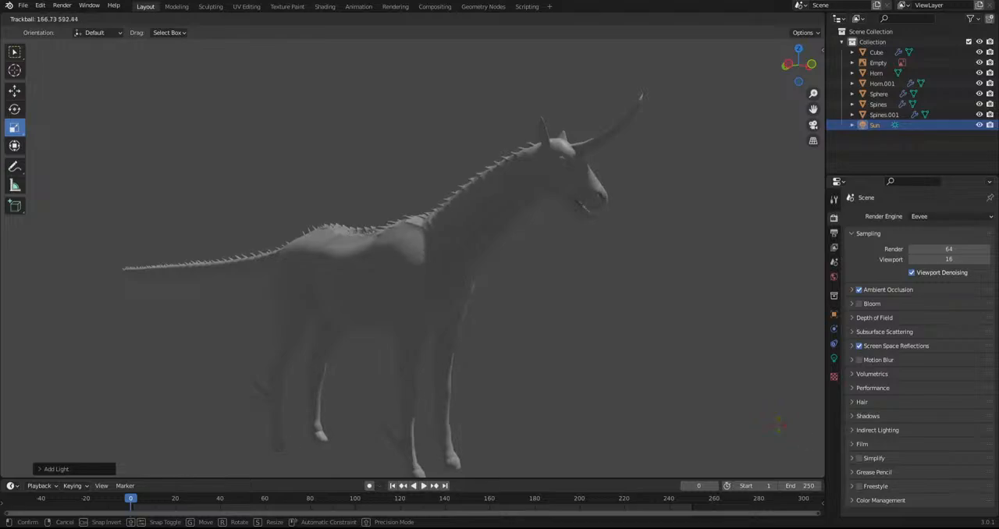
{"action": "left_click", "coordinate": [538, 314]}
{"action": "middle_click_drag", "start_coordinate": [537, 314], "coordinate": [434, 287]}
{"action": "key", "text": "r"}
{"action": "key", "text": "r"}
{"action": "left_click", "coordinate": [473, 363]}
{"action": "scroll", "coordinate": [435, 287], "scroll_direction": "up", "scroll_amount": 10}
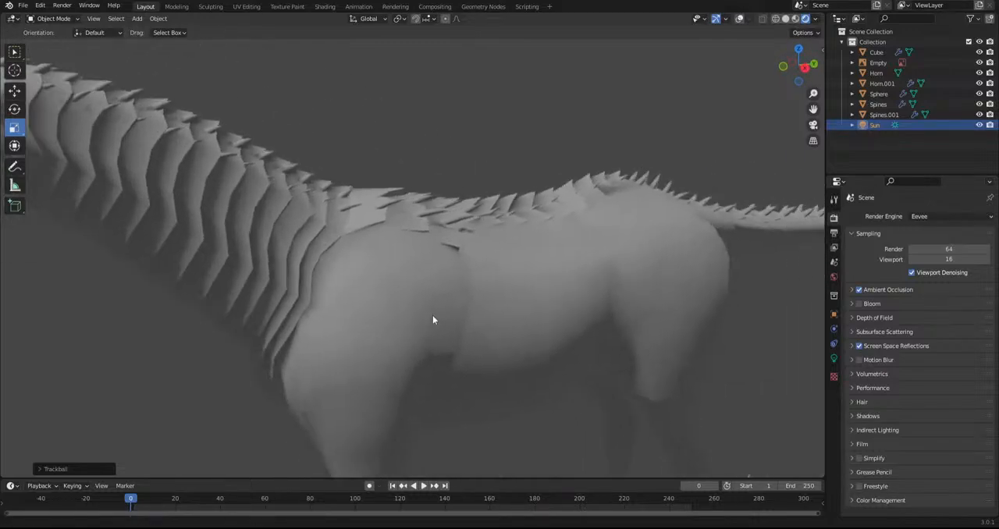
{"action": "middle_click_drag", "start_coordinate": [365, 316], "coordinate": [364, 316]}
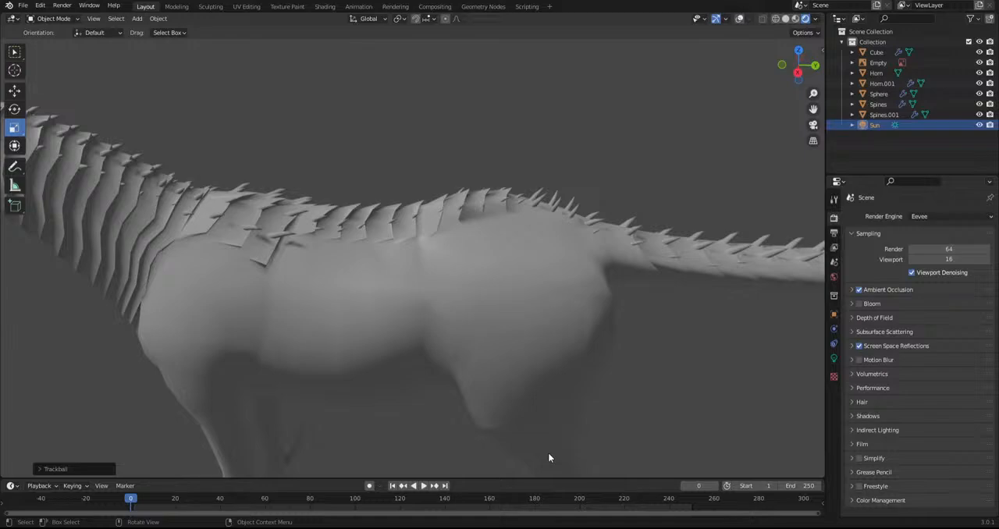
{"action": "middle_click_drag", "start_coordinate": [460, 383], "coordinate": [384, 377], "text": "shift"}
Turn the overlays back on in solid shading and open the body mesh in Edit Mode
{"action": "left_click", "coordinate": [739, 19]}
{"action": "left_click", "coordinate": [785, 20]}
{"action": "scroll", "coordinate": [546, 156], "scroll_direction": "up", "scroll_amount": 3}
{"action": "middle_click_drag", "start_coordinate": [405, 272], "coordinate": [398, 305]}
{"action": "left_click", "coordinate": [390, 305]}
{"action": "left_click", "coordinate": [45, 21]}
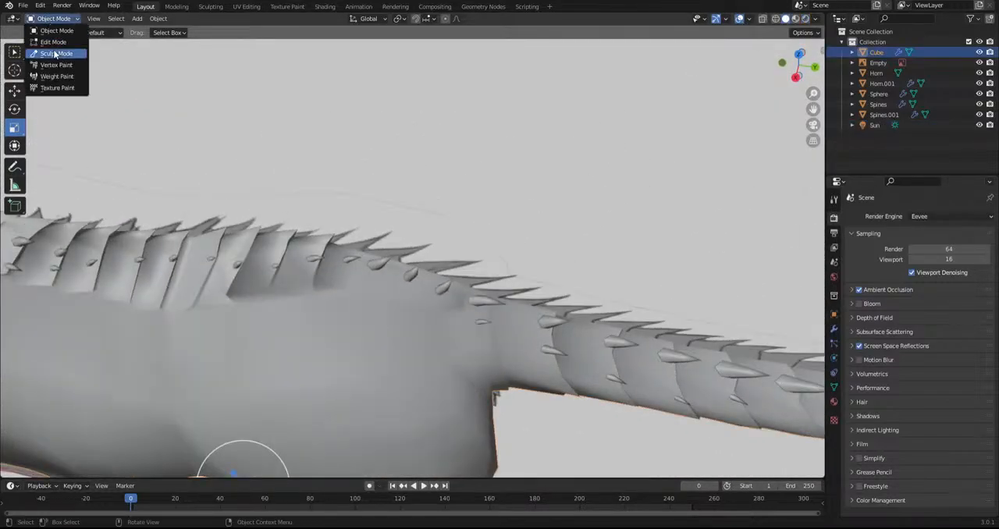
{"action": "left_click", "coordinate": [53, 43]}
Knife-cut new edges just in front of the first two cross edges on the upper rump, joining them along the lower plate border
{"action": "scroll", "coordinate": [297, 370], "scroll_direction": "up", "scroll_amount": 5}
{"action": "middle_click_drag", "start_coordinate": [751, 412], "coordinate": [824, 369], "text": "shift"}
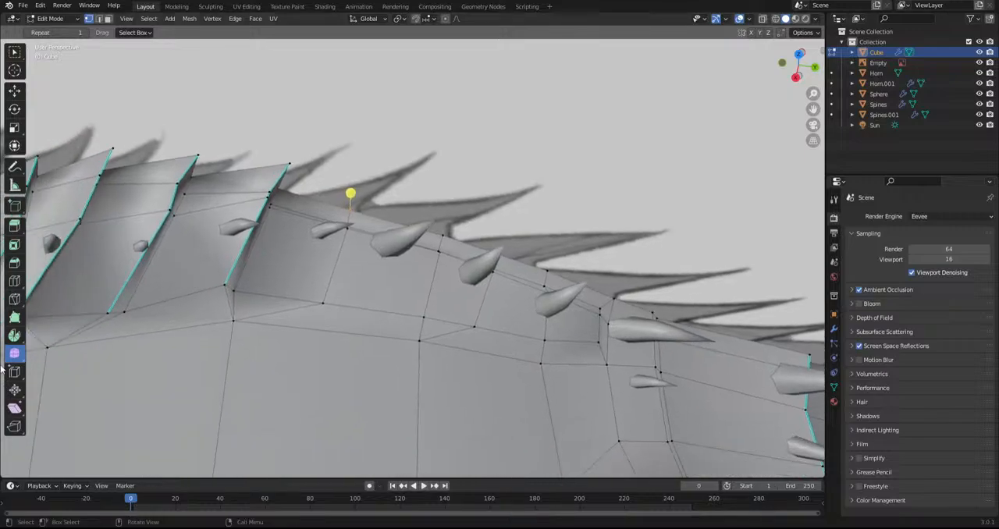
{"action": "left_click", "coordinate": [14, 299]}
{"action": "left_click", "coordinate": [350, 211]}
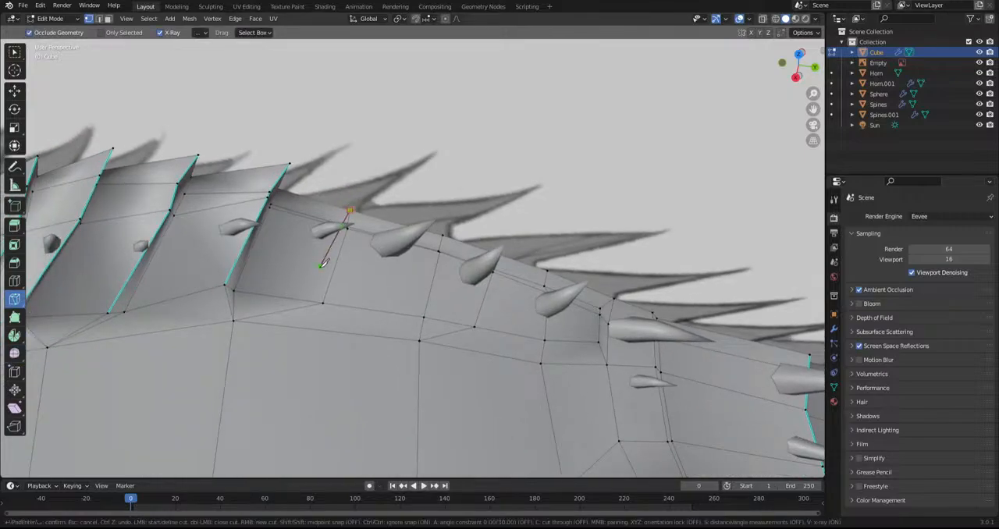
{"action": "key", "text": "Escape"}
{"action": "left_click", "coordinate": [436, 233]}
{"action": "left_click", "coordinate": [415, 316]}
{"action": "left_click", "coordinate": [234, 319]}
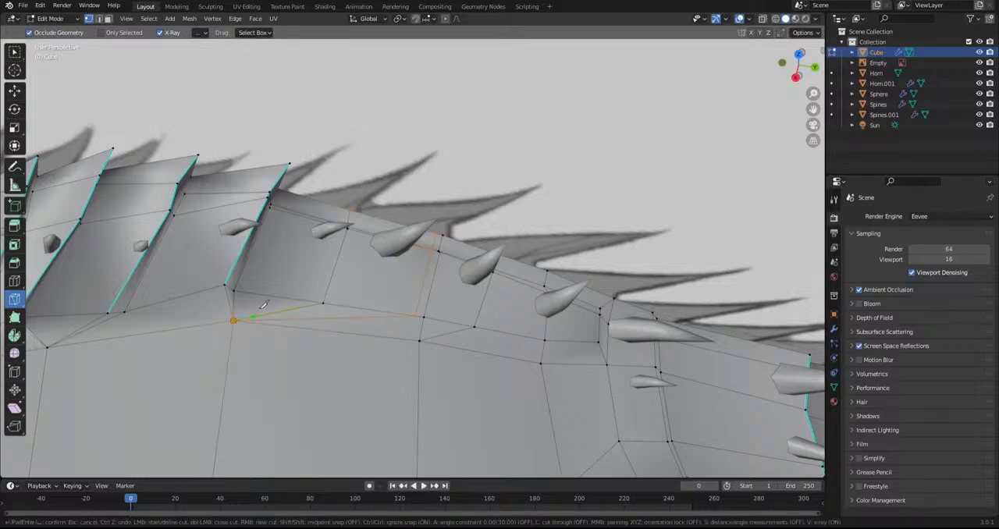
{"action": "left_click", "coordinate": [309, 301]}
{"action": "left_click", "coordinate": [340, 207]}
{"action": "key", "text": "Return"}
Knife-cut matching edges in front of the next two cross edges on the rump, down to the lower plate border
{"action": "left_click", "coordinate": [489, 251]}
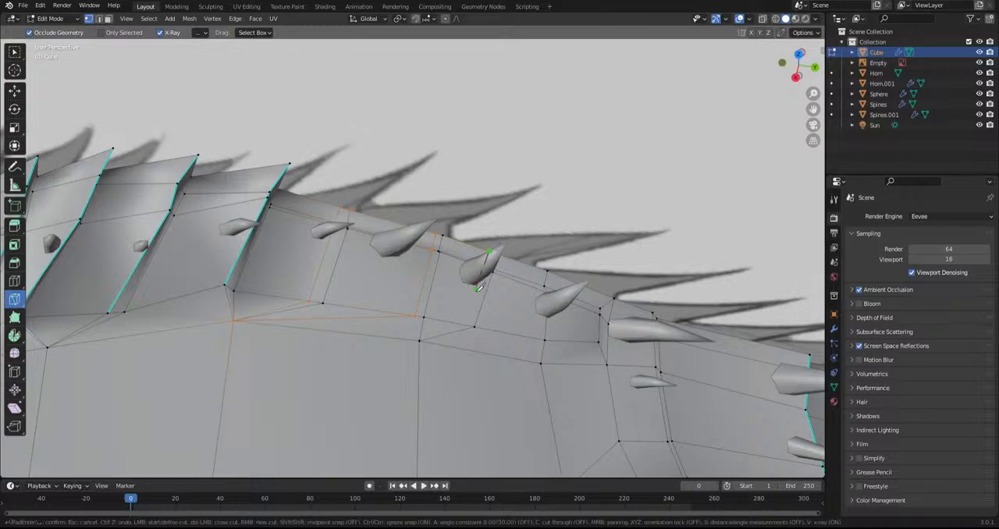
{"action": "left_click", "coordinate": [461, 324]}
{"action": "left_click", "coordinate": [420, 340]}
{"action": "key", "text": "Return"}
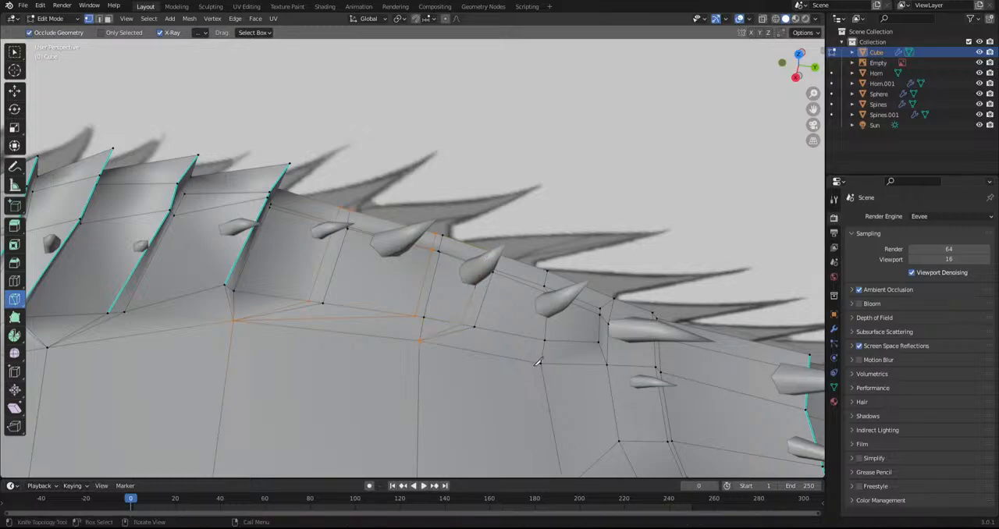
{"action": "left_click", "coordinate": [541, 363]}
{"action": "left_click", "coordinate": [537, 340]}
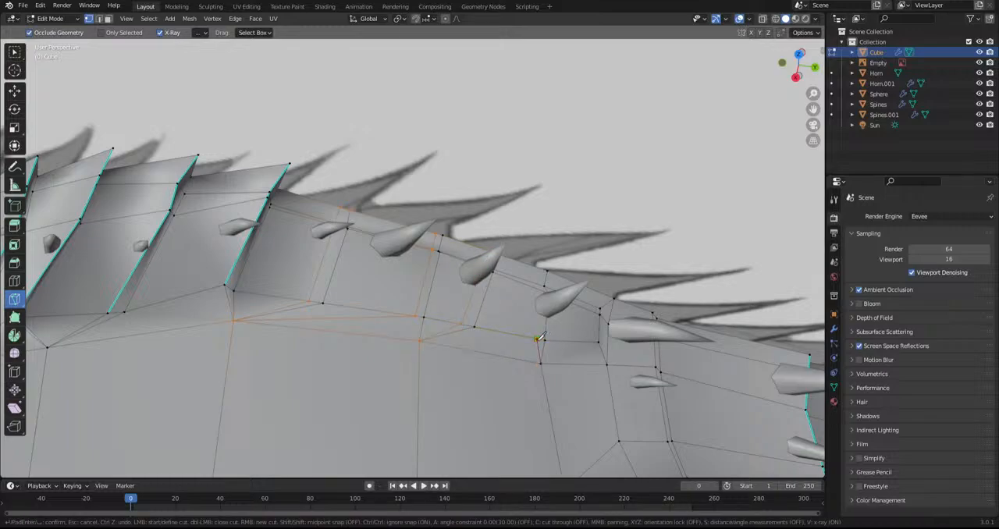
{"action": "left_click", "coordinate": [538, 266]}
{"action": "key", "text": "Return"}
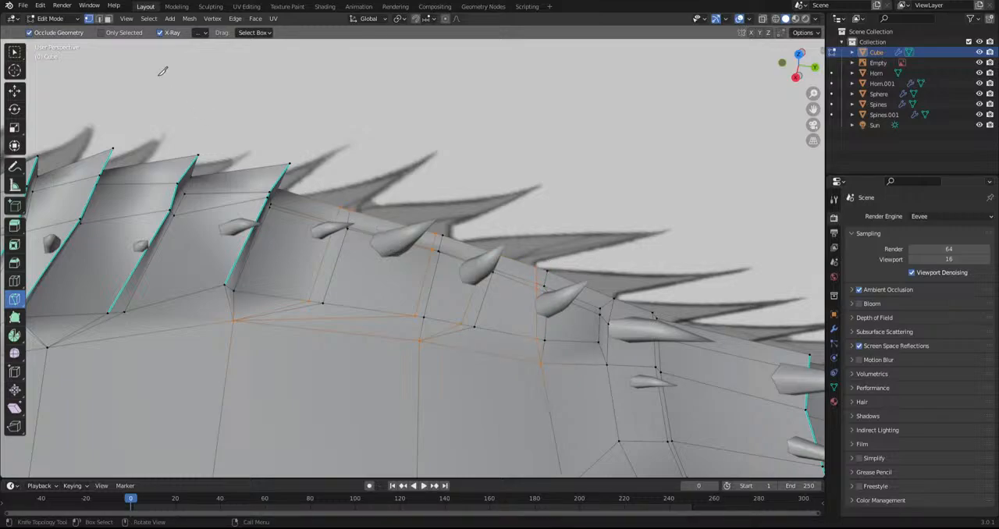
Switch to box selection and move the vertices of the first two new rump cuts to form overlapping plate edges
{"action": "left_click", "coordinate": [15, 52]}
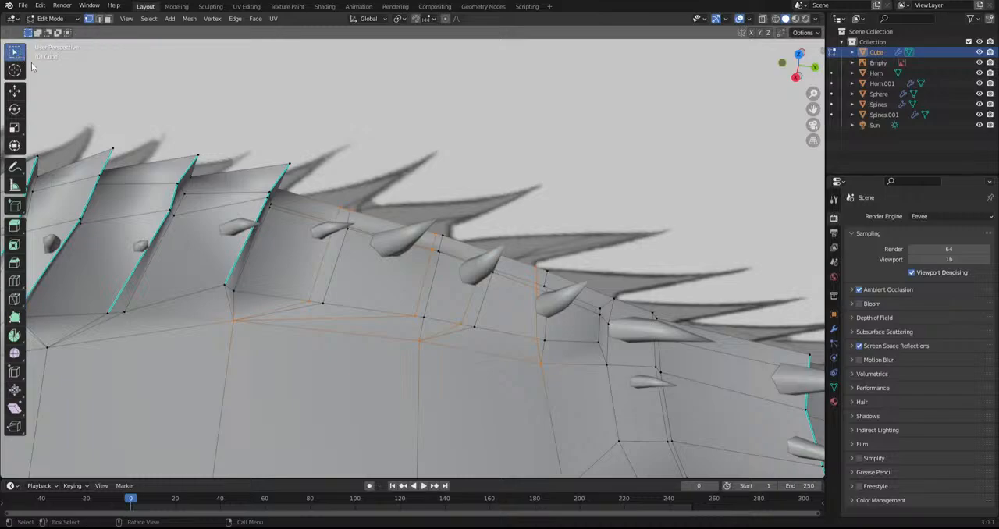
{"action": "left_click", "coordinate": [314, 311], "text": "ctrl"}
{"action": "middle_click_drag", "start_coordinate": [334, 299], "coordinate": [385, 291]}
{"action": "key", "text": "g"}
{"action": "left_click", "coordinate": [379, 251]}
{"action": "left_click", "coordinate": [403, 203]}
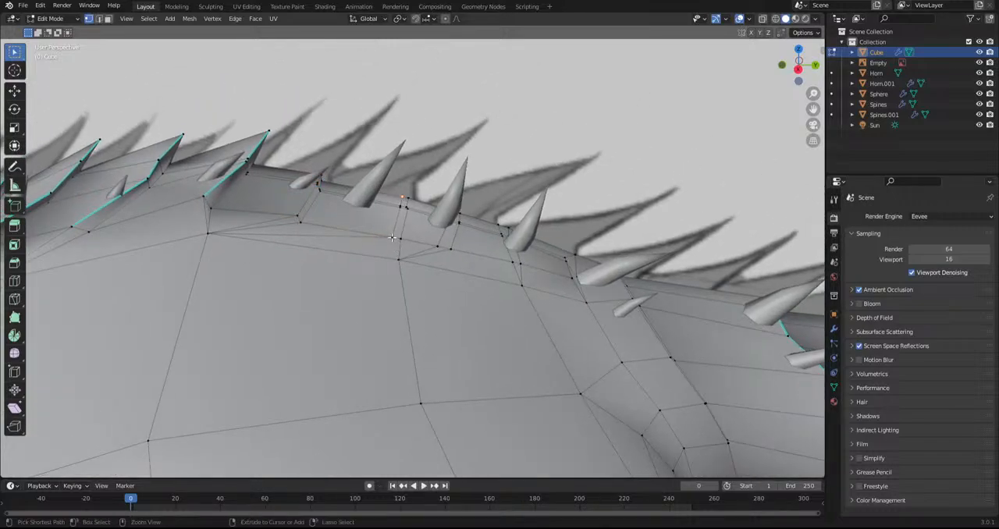
{"action": "left_click", "coordinate": [394, 236], "text": "ctrl"}
{"action": "key", "text": "g"}
{"action": "left_click", "coordinate": [401, 233]}
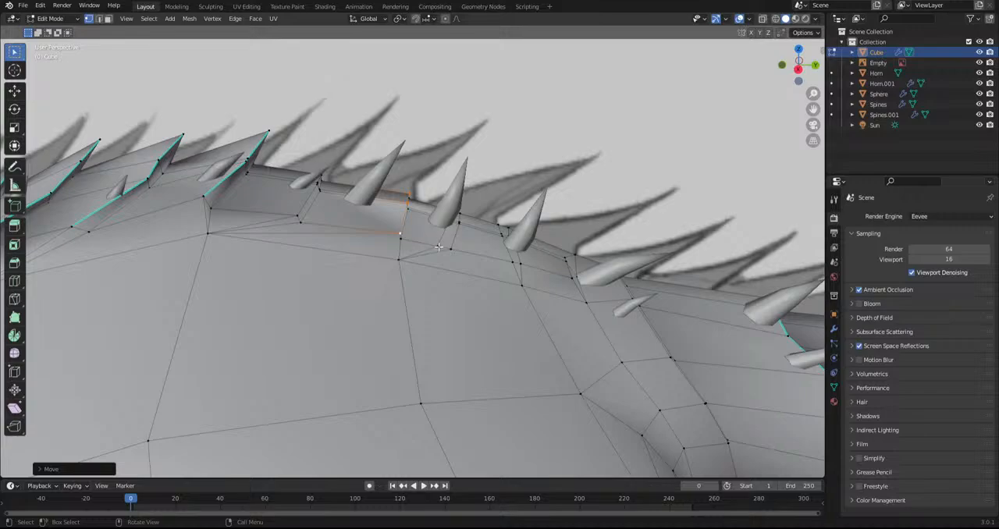
Move the vertices of the remaining rump cuts toward the tail base to shape the overlapping plates
{"action": "left_click", "coordinate": [438, 248]}
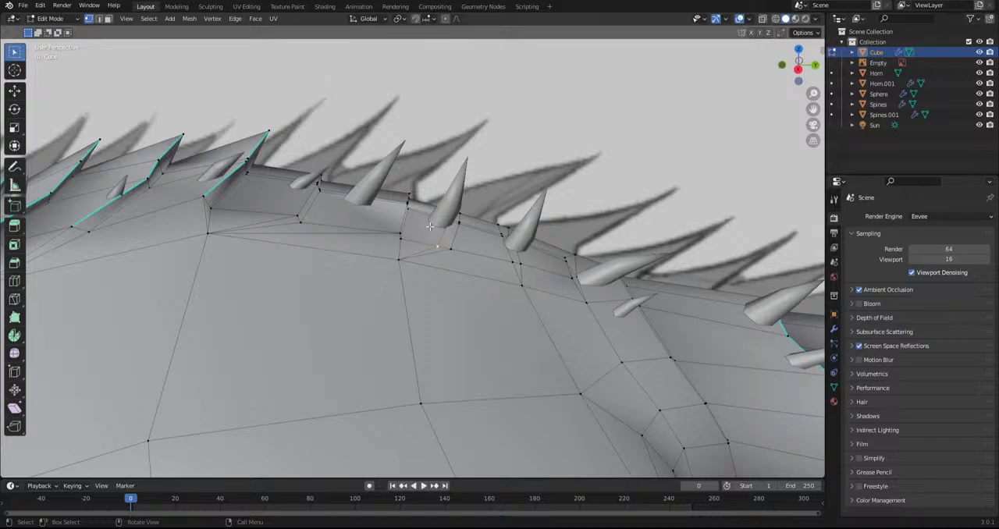
{"action": "middle_click_drag", "start_coordinate": [440, 223], "coordinate": [527, 246]}
{"action": "left_click", "coordinate": [384, 223], "text": "ctrl"}
{"action": "key", "text": "g"}
{"action": "left_click", "coordinate": [443, 222]}
{"action": "left_click", "coordinate": [484, 232], "text": "ctrl"}
{"action": "key", "text": "g"}
{"action": "left_click", "coordinate": [529, 222]}
{"action": "key", "text": "g"}
{"action": "left_click", "coordinate": [542, 245]}
{"action": "key", "text": "g"}
{"action": "left_click", "coordinate": [544, 239]}
{"action": "middle_click_drag", "start_coordinate": [495, 235], "coordinate": [444, 268]}
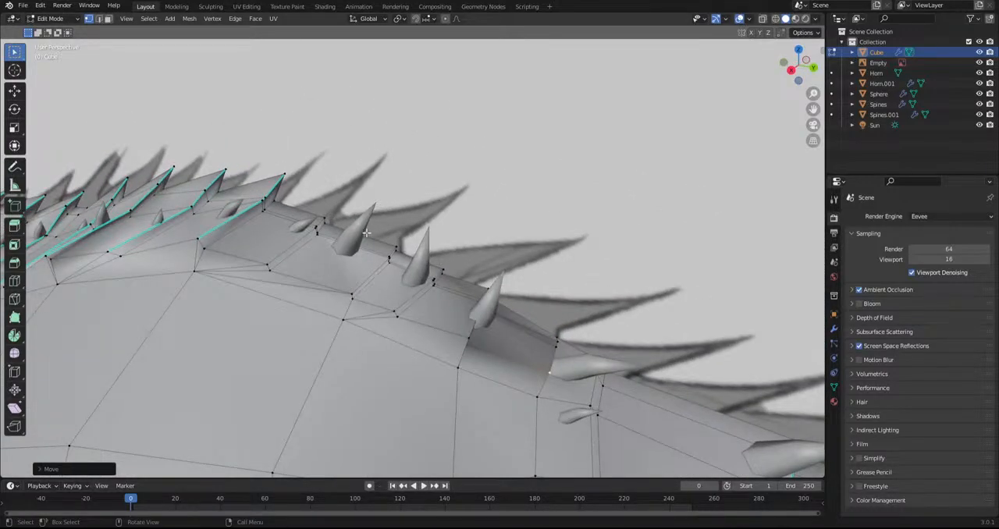
Select the rear edges of the new rump plates as far as the tail base and mark them sharp
{"action": "left_click", "coordinate": [324, 219]}
{"action": "left_click", "coordinate": [266, 264], "text": "ctrl"}
{"action": "left_click", "coordinate": [397, 246], "text": "shift"}
{"action": "left_click", "coordinate": [354, 293], "text": "ctrl"}
{"action": "left_click", "coordinate": [443, 270], "text": "shift"}
{"action": "left_click", "coordinate": [395, 311], "text": "ctrl"}
{"action": "middle_click_drag", "start_coordinate": [427, 307], "coordinate": [373, 311]}
{"action": "left_click", "coordinate": [460, 331], "text": "shift"}
{"action": "left_click", "coordinate": [425, 355], "text": "ctrl"}
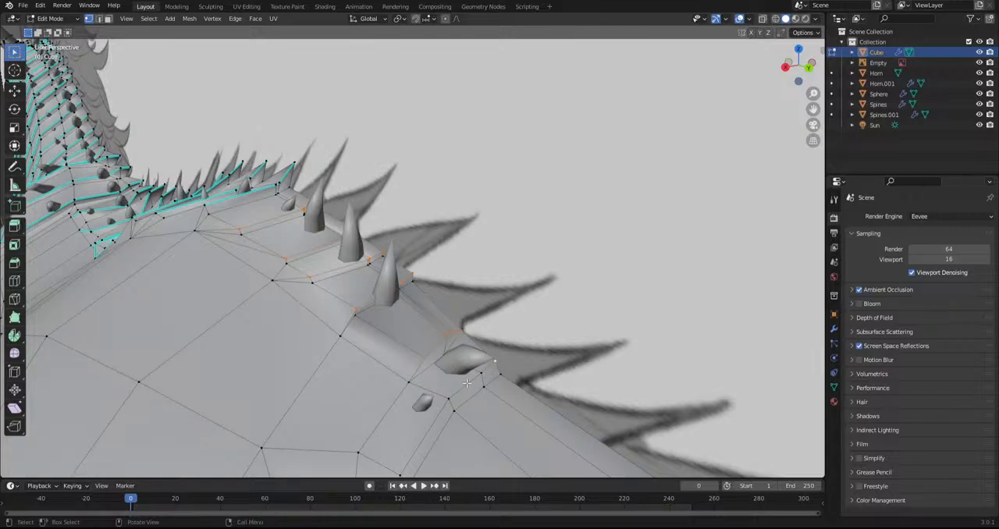
{"action": "middle_click_drag", "start_coordinate": [451, 358], "coordinate": [455, 280], "text": "shift"}
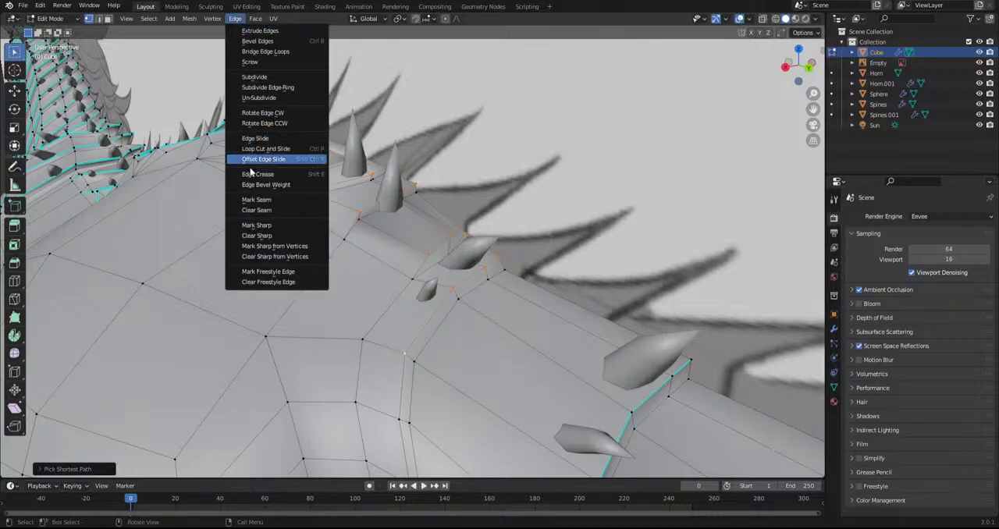
{"action": "left_click", "coordinate": [270, 224]}
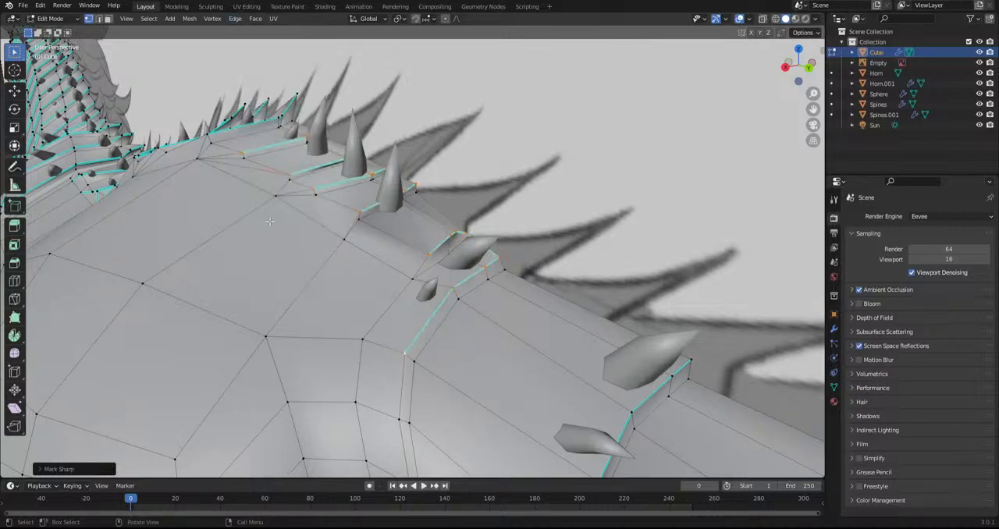
Return to Object Mode and examine the new plates along the rump and tail base
{"action": "left_click", "coordinate": [53, 22]}
{"action": "left_click", "coordinate": [57, 30]}
{"action": "scroll", "coordinate": [174, 184], "scroll_direction": "down", "scroll_amount": 8}
{"action": "middle_click_drag", "start_coordinate": [175, 185], "coordinate": [286, 203]}
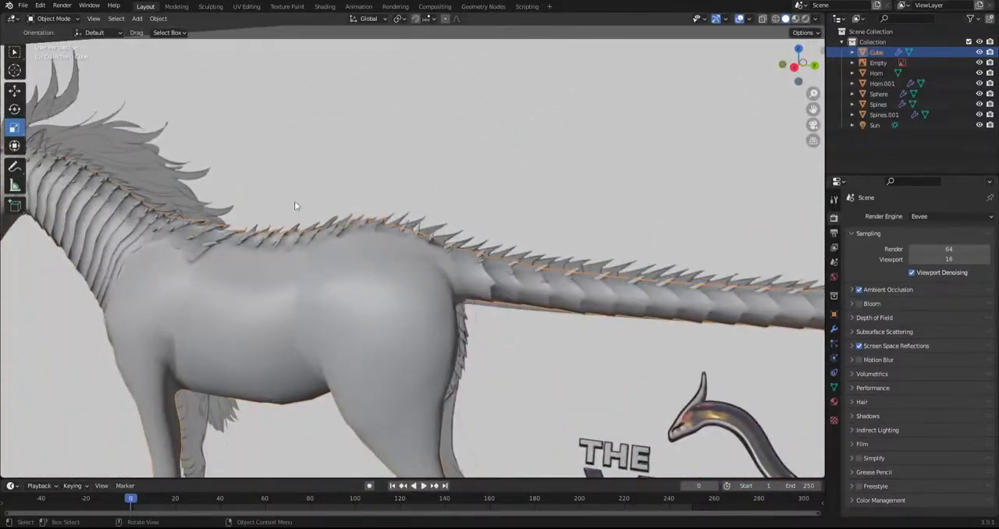
{"action": "scroll", "coordinate": [437, 237], "scroll_direction": "up", "scroll_amount": 5}
{"action": "mouse_move", "coordinate": [412, 232]}
{"action": "middle_mouse_down"}
{"action": "mouse_move", "coordinate": [338, 224]}
{"action": "mouse_move", "coordinate": [410, 238]}
{"action": "middle_mouse_up"}
{"action": "scroll", "coordinate": [377, 218], "scroll_direction": "up", "scroll_amount": 4}
Select the body instead of the small spikes and reopen its mesh in Edit Mode
{"action": "left_click", "coordinate": [257, 107]}
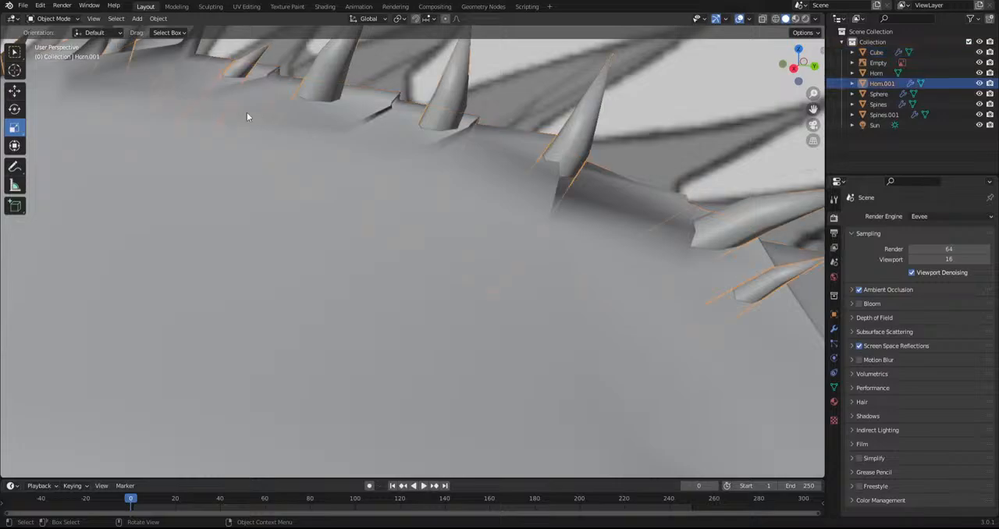
{"action": "left_click", "coordinate": [216, 207]}
{"action": "left_click", "coordinate": [53, 18]}
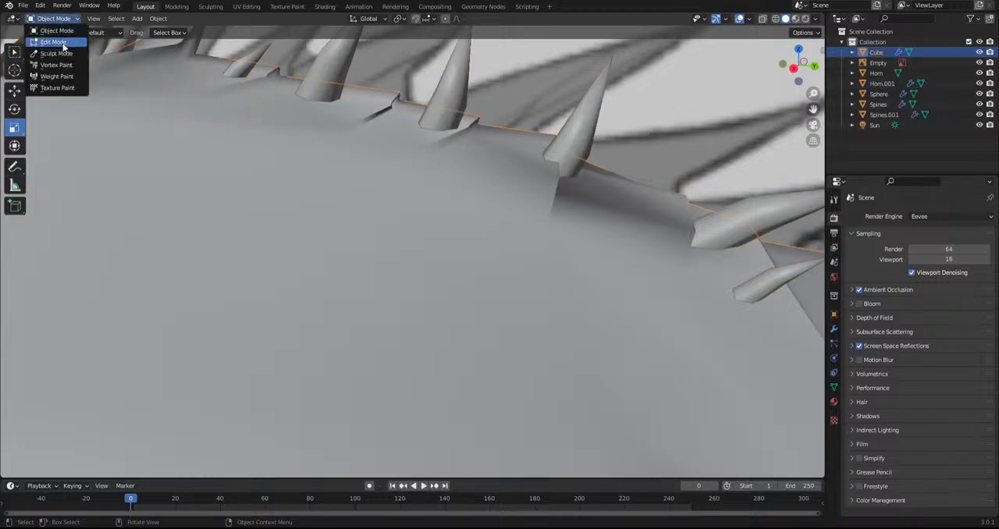
{"action": "left_click", "coordinate": [54, 42]}
In top view, adjust a rump plate vertex and move the first two new plates' midline vertices toward the tail into points
{"action": "scroll", "coordinate": [344, 213], "scroll_direction": "down", "scroll_amount": 3}
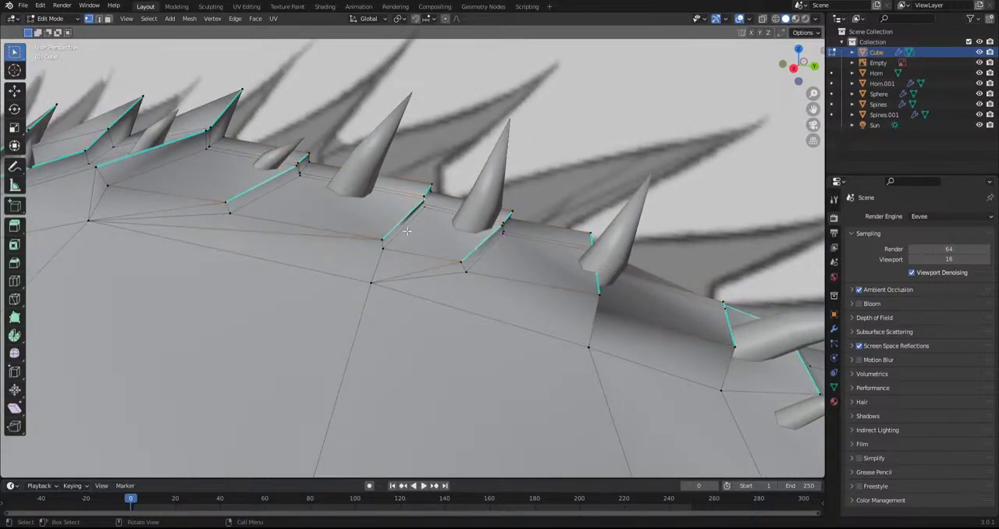
{"action": "middle_click_drag", "start_coordinate": [380, 242], "coordinate": [312, 207]}
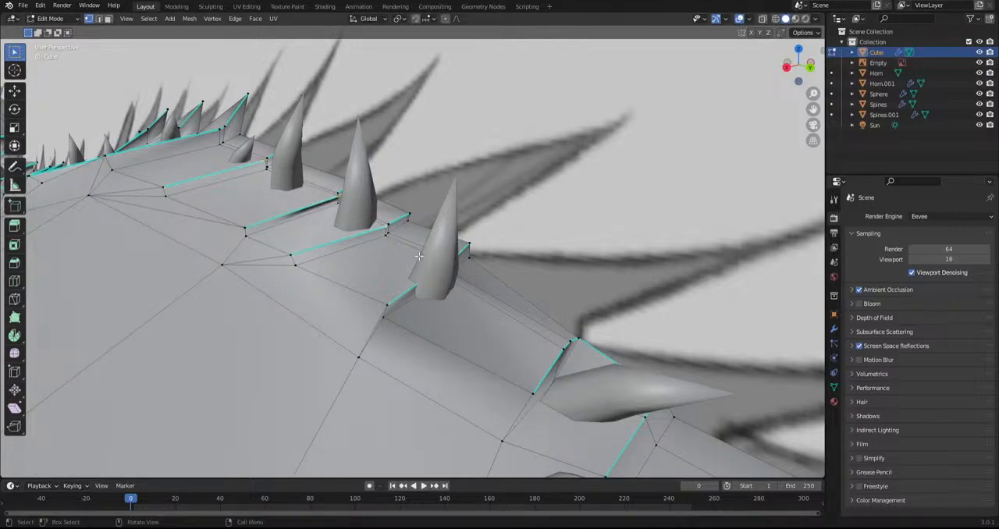
{"action": "key", "text": "KP_7"}
{"action": "key", "text": "g"}
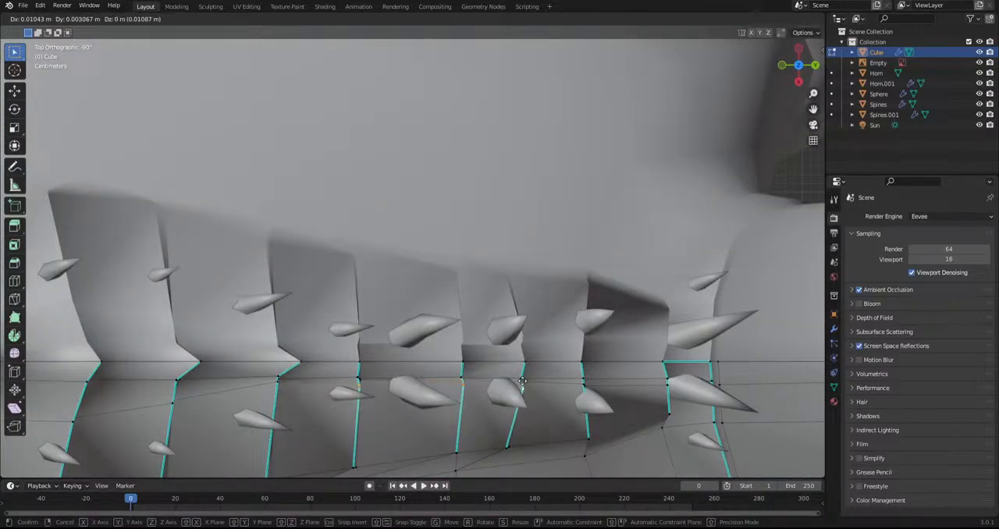
{"action": "left_click", "coordinate": [521, 385]}
{"action": "left_click", "coordinate": [361, 361]}
{"action": "key", "text": "g"}
{"action": "left_click", "coordinate": [375, 364]}
{"action": "left_click", "coordinate": [463, 363]}
{"action": "key", "text": "g"}
{"action": "left_click", "coordinate": [472, 364]}
Move the third new plate's midline vertex toward the tail, undoing and repeating the placement to form its point
{"action": "left_click", "coordinate": [525, 362]}
{"action": "key", "text": "g"}
{"action": "left_click", "coordinate": [534, 362]}
{"action": "key", "text": "ctrl+z"}
{"action": "left_click", "coordinate": [524, 362]}
{"action": "key", "text": "g"}
{"action": "left_click", "coordinate": [524, 361]}
{"action": "key", "text": "ctrl+z"}
{"action": "key", "text": "g"}
{"action": "left_click", "coordinate": [539, 364]}
Move the midline vertices of the last two rump plates before the tail base backward into points
{"action": "left_click", "coordinate": [584, 362]}
{"action": "key", "text": "g"}
{"action": "left_click", "coordinate": [590, 365]}
{"action": "left_click", "coordinate": [665, 362]}
{"action": "key", "text": "g"}
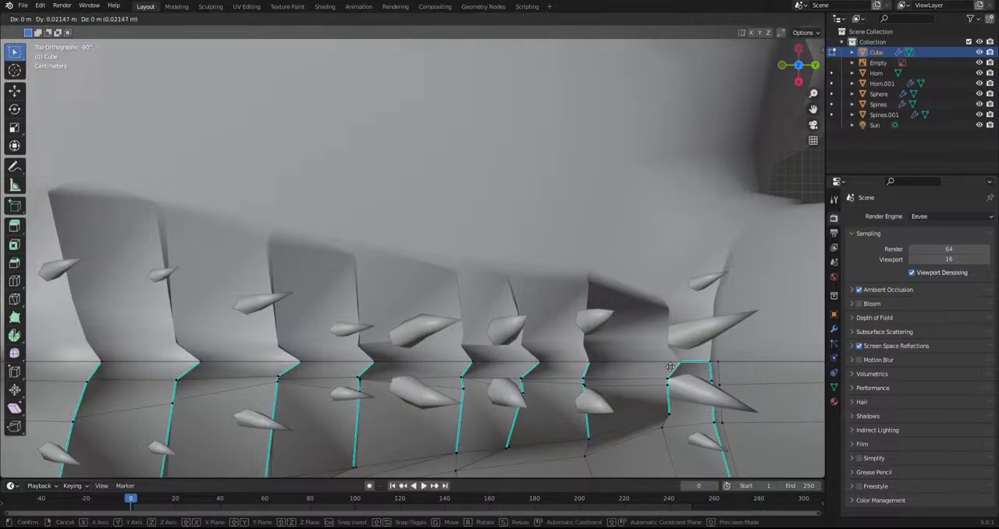
{"action": "left_click", "coordinate": [704, 366]}
Examine the whole body mesh against the reference, from the head and neck plates to the rump and tail
{"action": "scroll", "coordinate": [704, 366], "scroll_direction": "down", "scroll_amount": 6}
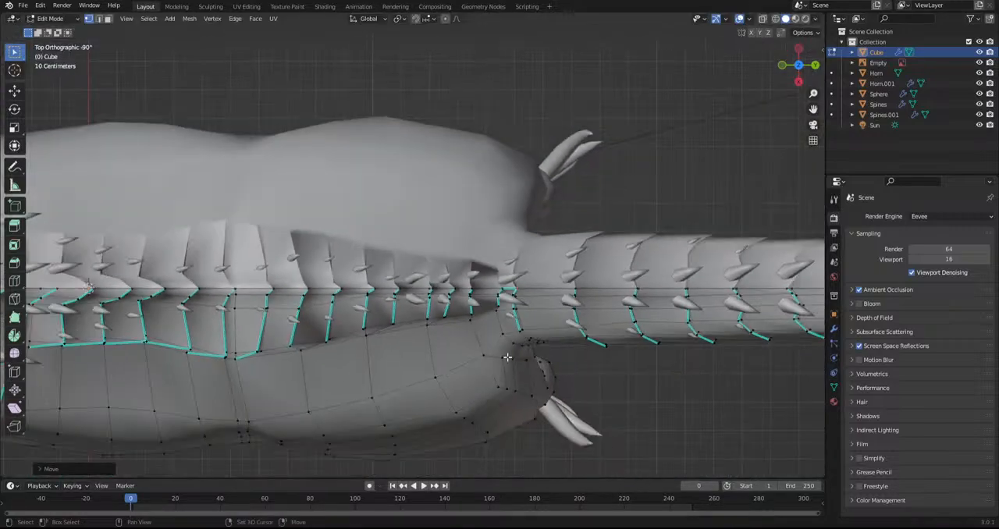
{"action": "scroll", "coordinate": [507, 356], "scroll_direction": "down", "scroll_amount": 4}
{"action": "middle_click_drag", "start_coordinate": [579, 345], "coordinate": [349, 453]}
{"action": "middle_click_drag", "start_coordinate": [323, 310], "coordinate": [357, 302], "text": "shift"}
{"action": "scroll", "coordinate": [434, 285], "scroll_direction": "down", "scroll_amount": 3}
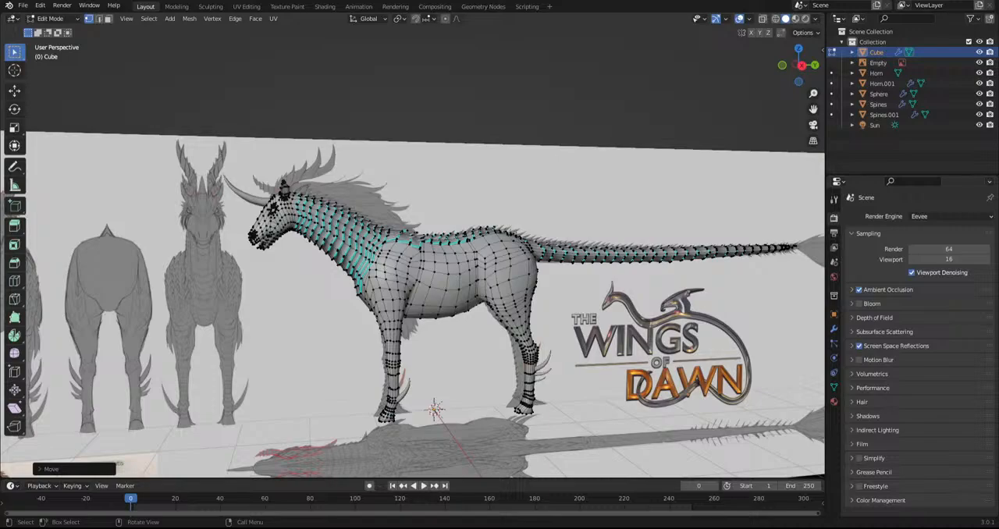
{"action": "middle_click_drag", "start_coordinate": [500, 271], "coordinate": [458, 266], "text": "shift"}
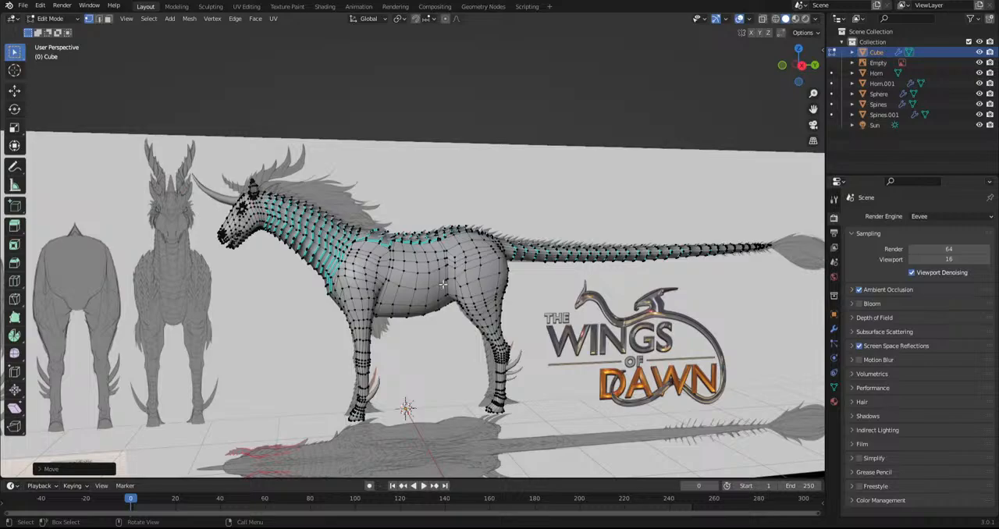
{"action": "scroll", "coordinate": [442, 285], "scroll_direction": "up", "scroll_amount": 2}
{"action": "middle_click_drag", "start_coordinate": [443, 285], "coordinate": [518, 274], "text": "shift"}
{"action": "scroll", "coordinate": [539, 265], "scroll_direction": "up", "scroll_amount": 2}
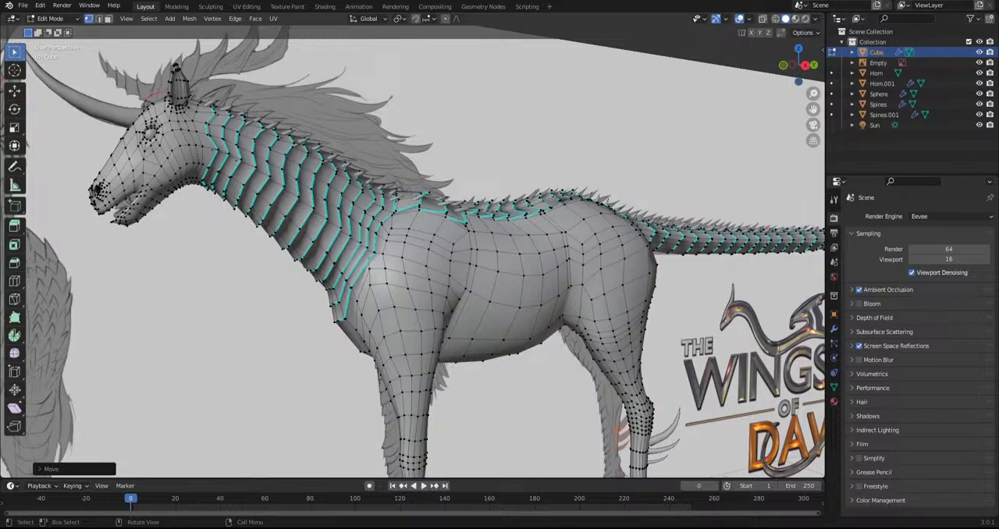
{"action": "scroll", "coordinate": [515, 273], "scroll_direction": "up", "scroll_amount": 2}
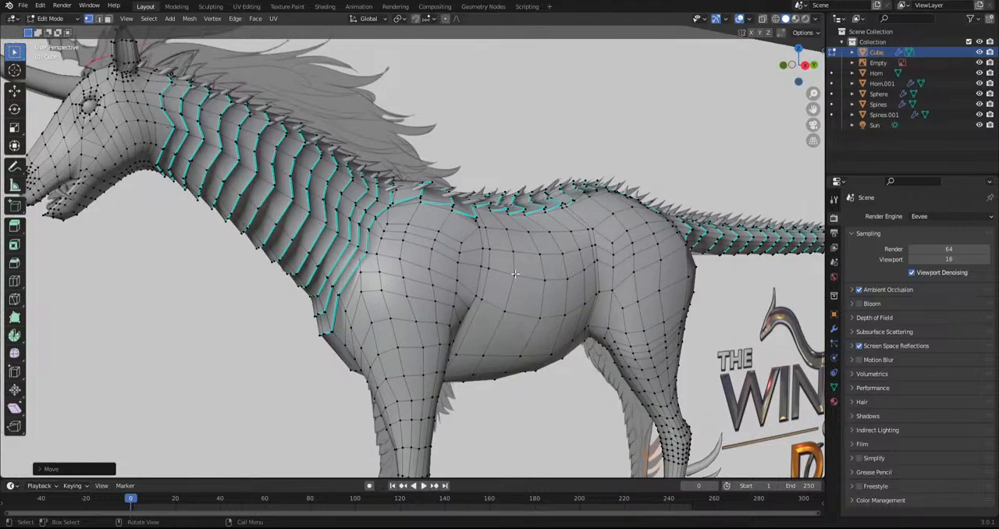
{"action": "middle_click_drag", "start_coordinate": [490, 270], "coordinate": [568, 309], "text": "shift"}
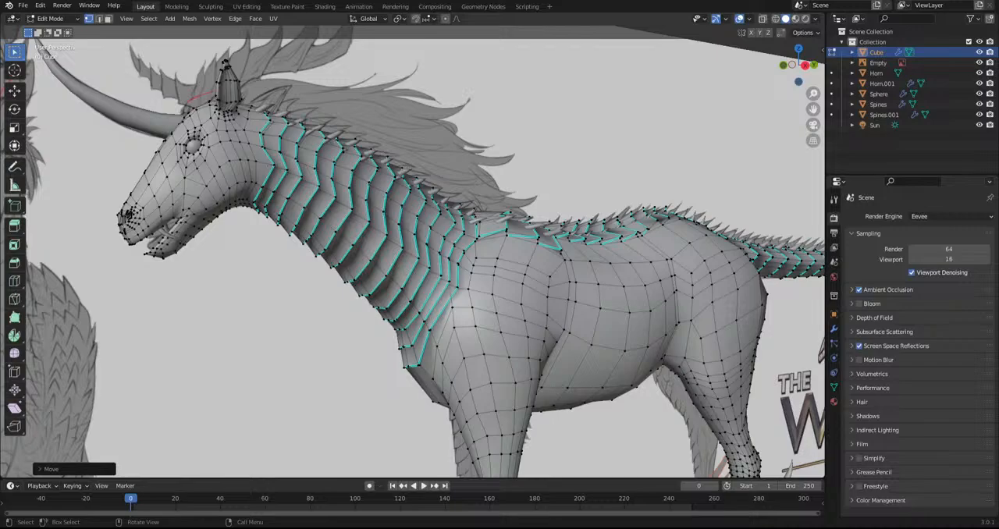
Adjust the position of a plate vertex at the withers, where the neck plates meet the back plates
{"action": "middle_click_drag", "start_coordinate": [544, 294], "coordinate": [527, 356]}
{"action": "scroll", "coordinate": [539, 343], "scroll_direction": "up", "scroll_amount": 3}
{"action": "middle_click_drag", "start_coordinate": [589, 293], "coordinate": [539, 250], "text": "shift"}
{"action": "scroll", "coordinate": [492, 302], "scroll_direction": "up", "scroll_amount": 2}
{"action": "key", "text": "g"}
{"action": "left_click", "coordinate": [554, 237]}
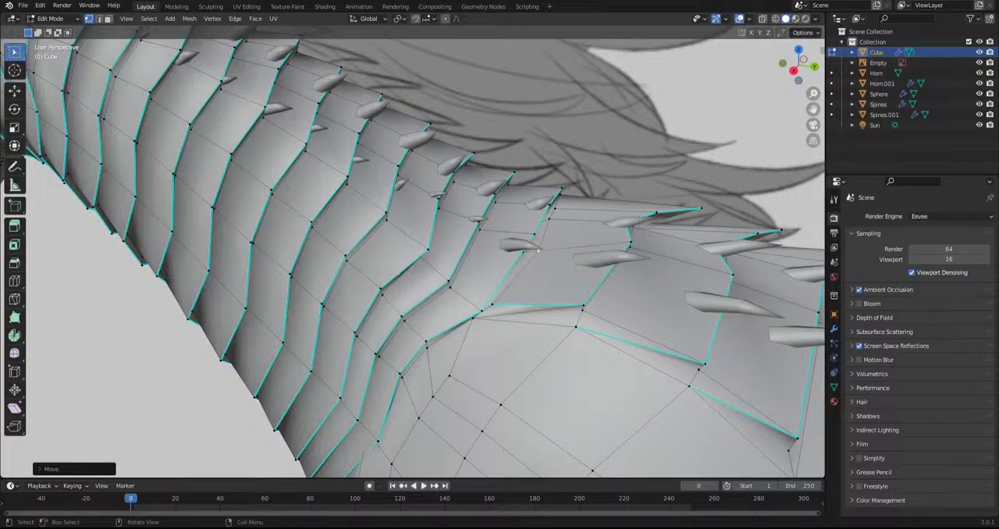
{"action": "scroll", "coordinate": [538, 251], "scroll_direction": "down", "scroll_amount": 6}
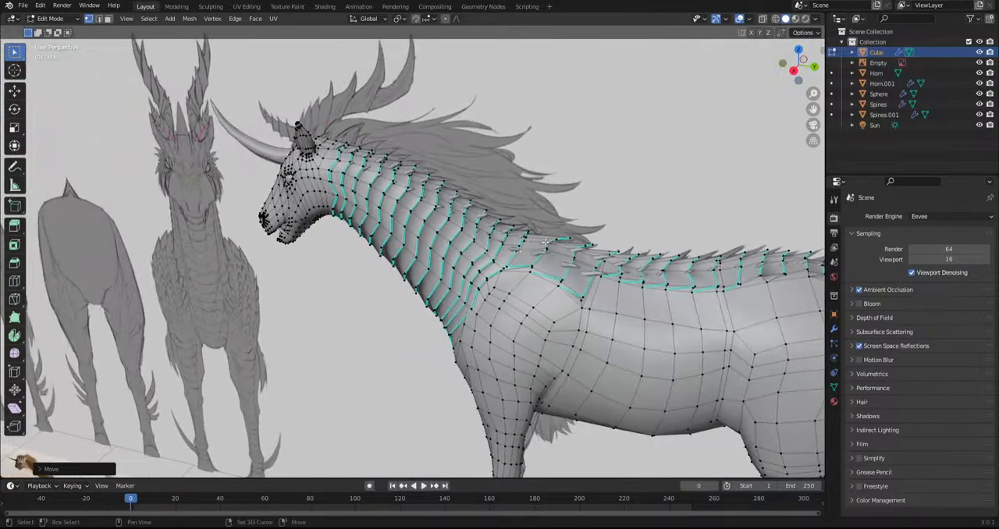
Select vertices along the side of the neck plates and shift them to reshape the plate edges
{"action": "middle_click_drag", "start_coordinate": [545, 244], "coordinate": [402, 232]}
{"action": "left_click_drag", "start_coordinate": [299, 164], "coordinate": [359, 183]}
{"action": "left_click_drag", "start_coordinate": [369, 182], "coordinate": [396, 201], "text": "shift"}
{"action": "left_click_drag", "start_coordinate": [408, 200], "coordinate": [414, 208], "text": "shift"}
{"action": "left_click_drag", "start_coordinate": [416, 208], "coordinate": [449, 231], "text": "shift"}
{"action": "left_click_drag", "start_coordinate": [454, 232], "coordinate": [466, 243], "text": "shift"}
{"action": "left_click_drag", "start_coordinate": [482, 252], "coordinate": [504, 271], "text": "shift"}
{"action": "middle_click_drag", "start_coordinate": [501, 273], "coordinate": [521, 173], "text": "alt"}
{"action": "key", "text": "g"}
{"action": "left_click", "coordinate": [487, 334]}
{"action": "left_click", "coordinate": [337, 178]}
Try to move the lengthwise row of neck-plate vertices inward along X in top view
{"action": "scroll", "coordinate": [351, 195], "scroll_direction": "up", "scroll_amount": 1}
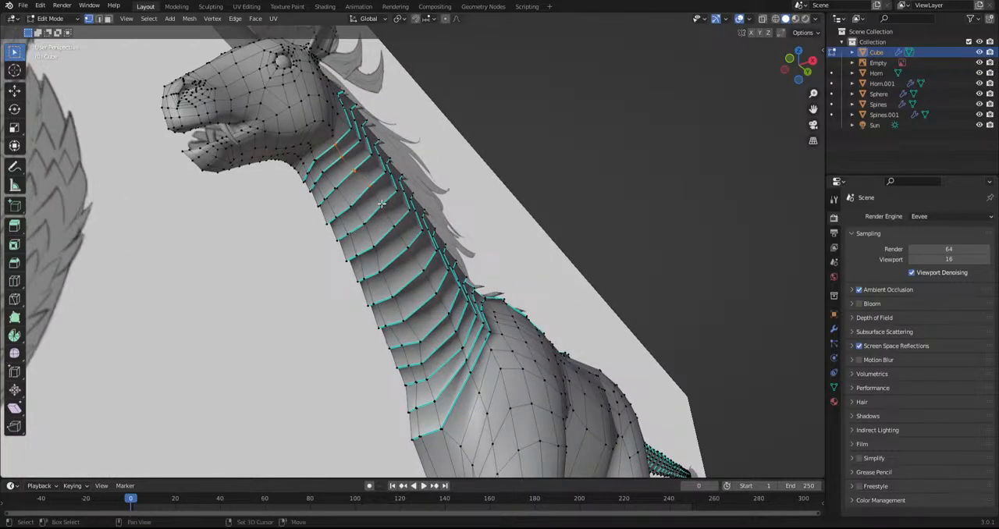
{"action": "left_click_drag", "start_coordinate": [403, 223], "coordinate": [397, 268], "text": "shift"}
{"action": "middle_click_drag", "start_coordinate": [461, 360], "coordinate": [508, 348]}
{"action": "key", "text": "g"}
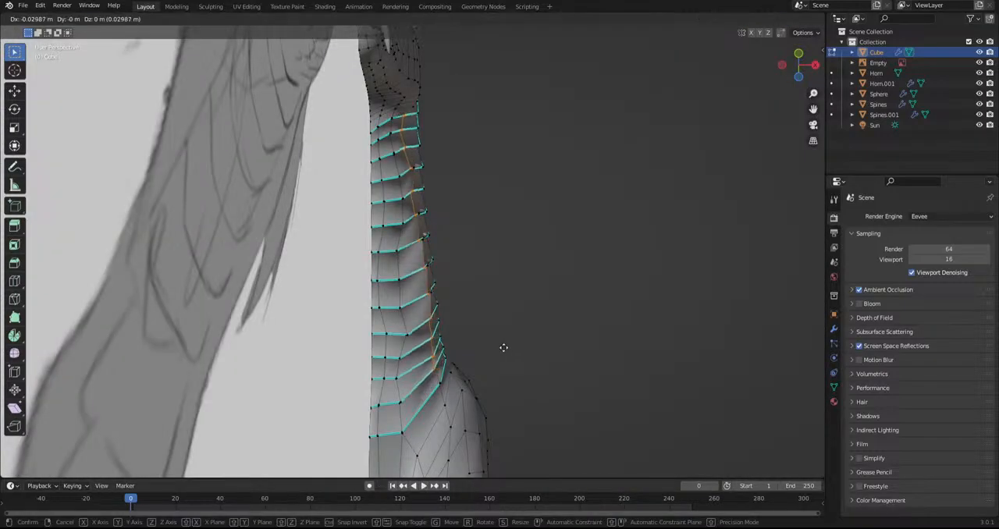
{"action": "left_click", "coordinate": [504, 348]}
{"action": "key", "text": "ctrl+z"}
Rotate and move the lengthwise row of vertices on the lower side of the neck plates to refine their contour
{"action": "middle_click_drag", "start_coordinate": [444, 275], "coordinate": [332, 260]}
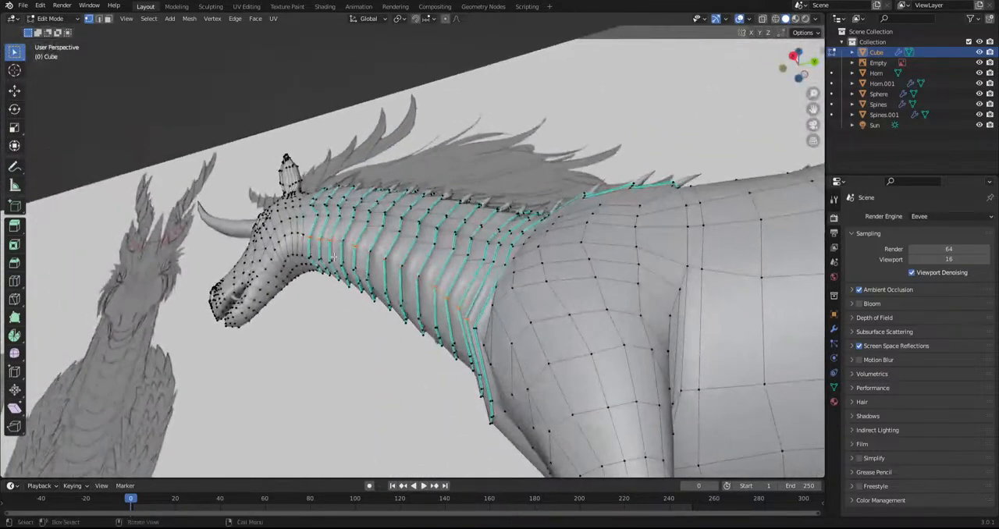
{"action": "left_click_drag", "start_coordinate": [378, 243], "coordinate": [411, 285], "text": "shift"}
{"action": "middle_click_drag", "start_coordinate": [356, 252], "coordinate": [470, 241]}
{"action": "key", "text": "r"}
{"action": "left_click", "coordinate": [515, 303]}
{"action": "key", "text": "g"}
{"action": "left_click", "coordinate": [506, 306]}
{"action": "key", "text": "r"}
{"action": "left_click", "coordinate": [509, 306]}
Shift the selected neck-plate vertices once more and check the neck surface with the overlays hidden
{"action": "middle_click_drag", "start_coordinate": [509, 306], "coordinate": [623, 269]}
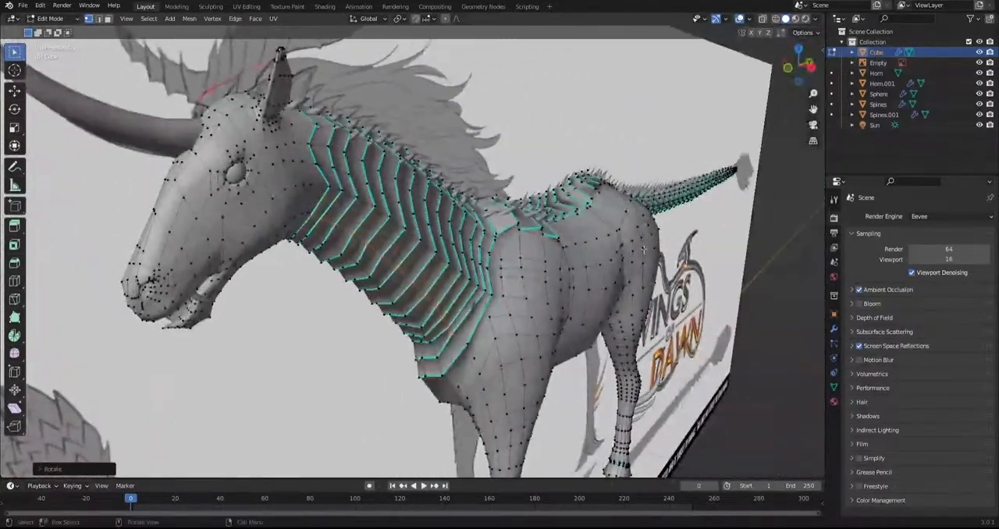
{"action": "left_click", "coordinate": [739, 18]}
{"action": "middle_click_drag", "start_coordinate": [443, 221], "coordinate": [498, 162]}
{"action": "key", "text": "g"}
{"action": "left_click", "coordinate": [504, 210]}
{"action": "middle_click_drag", "start_coordinate": [488, 221], "coordinate": [390, 258]}
{"action": "scroll", "coordinate": [541, 292], "scroll_direction": "down", "scroll_amount": 3}
{"action": "left_click", "coordinate": [742, 19]}
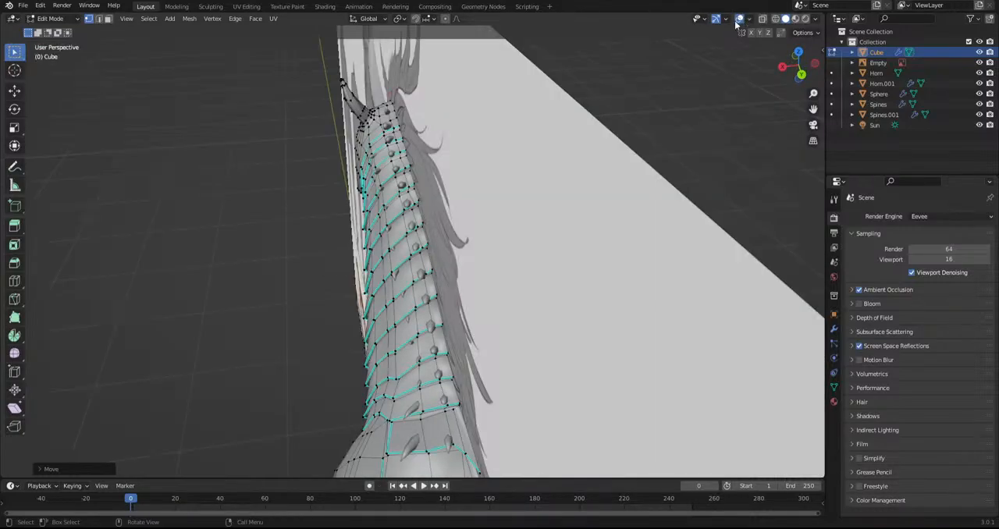
Select the lengthwise row of neck-plate vertices beside the crest from the head to the withers and move it to reshape the crest
{"action": "middle_click_drag", "start_coordinate": [382, 147], "coordinate": [404, 145]}
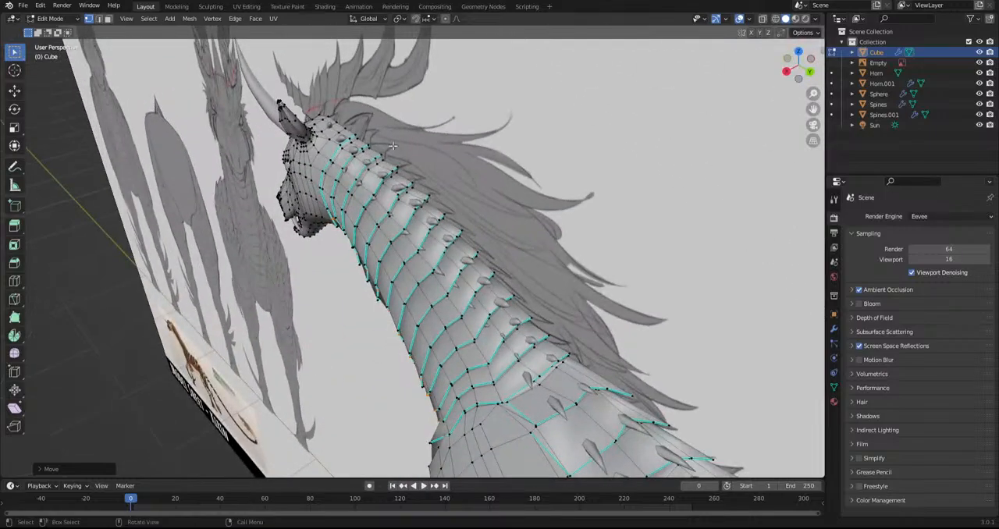
{"action": "key", "text": "ctrl+z"}
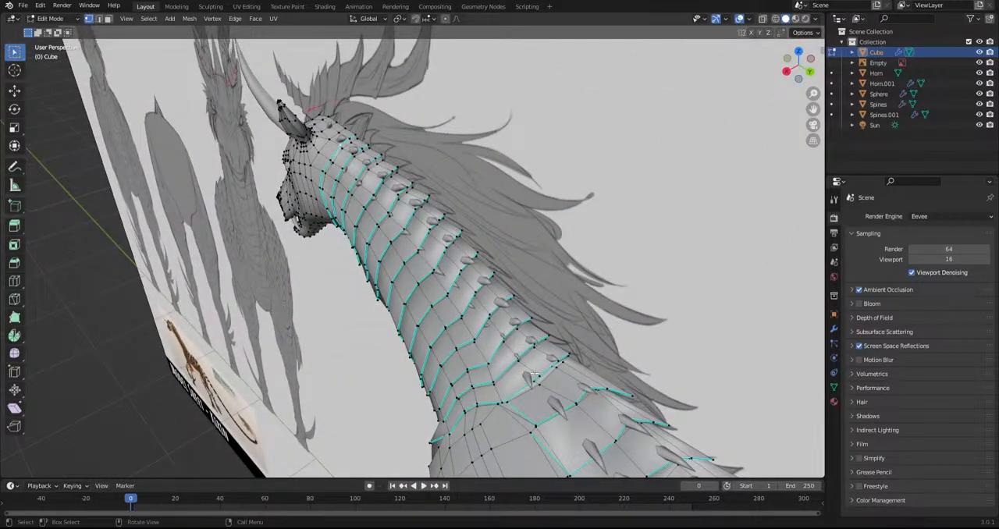
{"action": "left_click", "coordinate": [557, 362], "text": "ctrl"}
{"action": "key", "text": "ctrl+z"}
{"action": "left_click", "coordinate": [557, 368], "text": "ctrl"}
{"action": "middle_click_drag", "start_coordinate": [557, 368], "coordinate": [500, 338]}
{"action": "key", "text": "ctrl+z"}
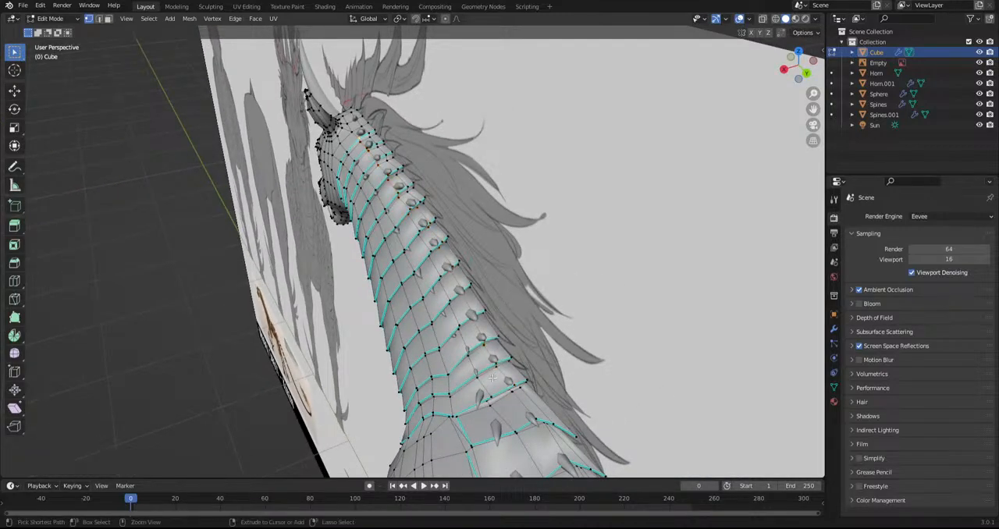
{"action": "left_click", "coordinate": [489, 394], "text": "ctrl"}
{"action": "middle_click_drag", "start_coordinate": [489, 394], "coordinate": [463, 319]}
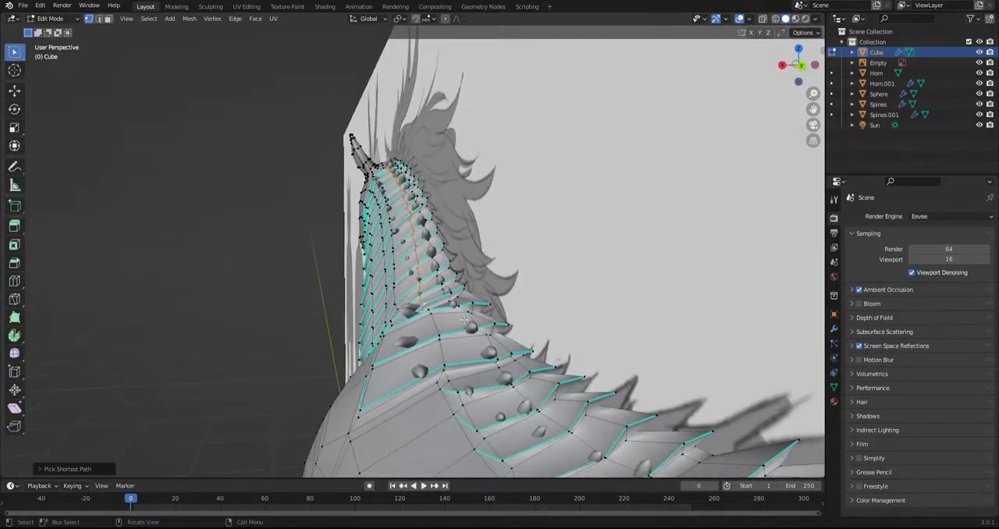
{"action": "middle_click_drag", "start_coordinate": [465, 279], "coordinate": [456, 273]}
{"action": "key", "text": "g"}
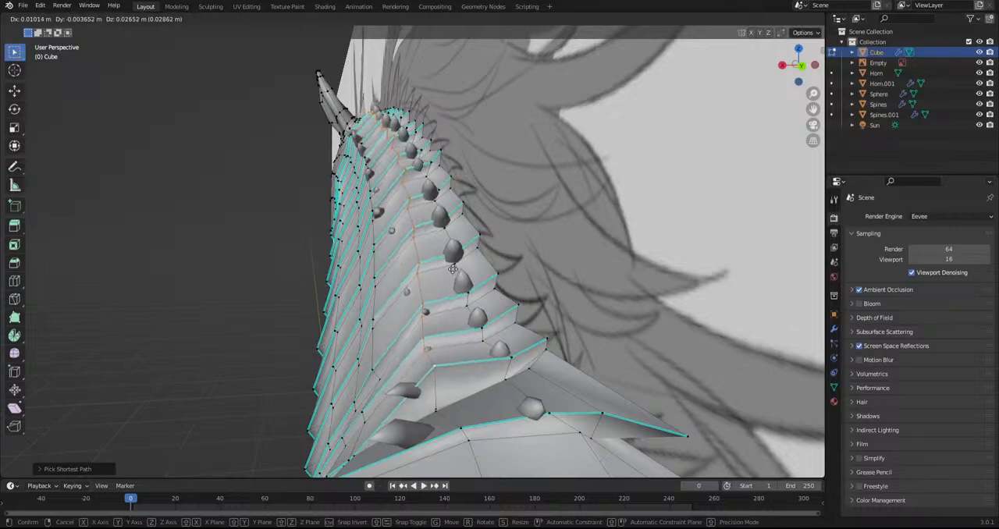
{"action": "left_click", "coordinate": [451, 269]}
{"action": "key", "text": "g"}
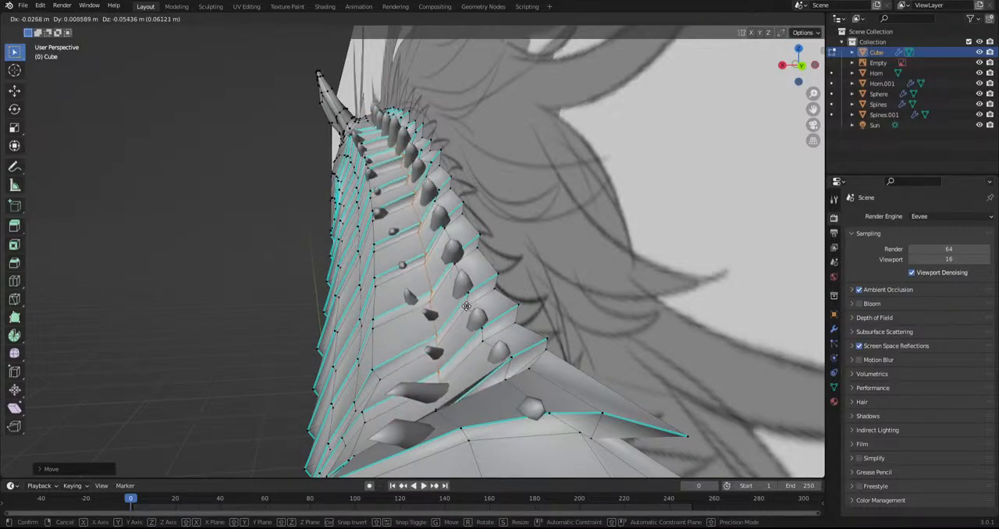
{"action": "left_click", "coordinate": [464, 296]}
Hide the overlays and try a trackball rotation of the vertex row beside the neck crest
{"action": "left_click", "coordinate": [739, 18]}
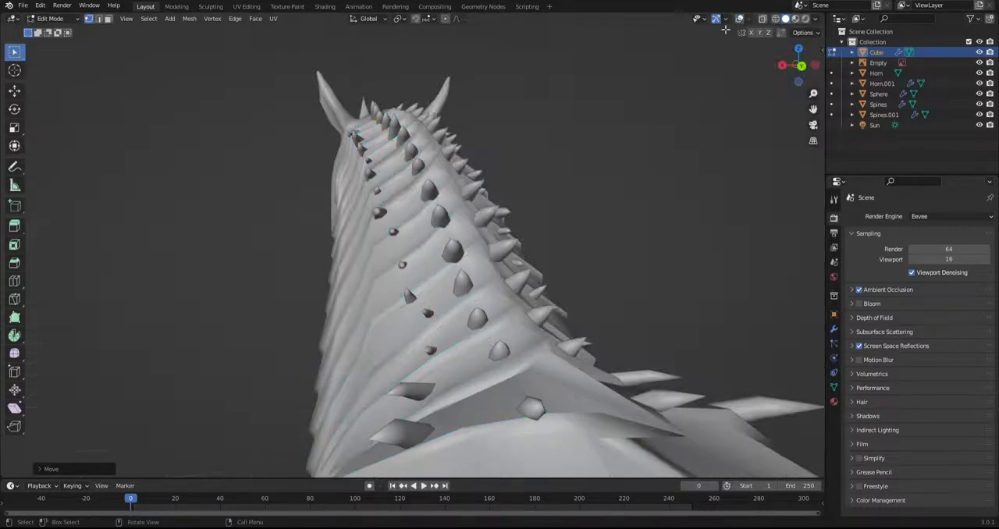
{"action": "key", "text": "r"}
{"action": "key", "text": "r"}
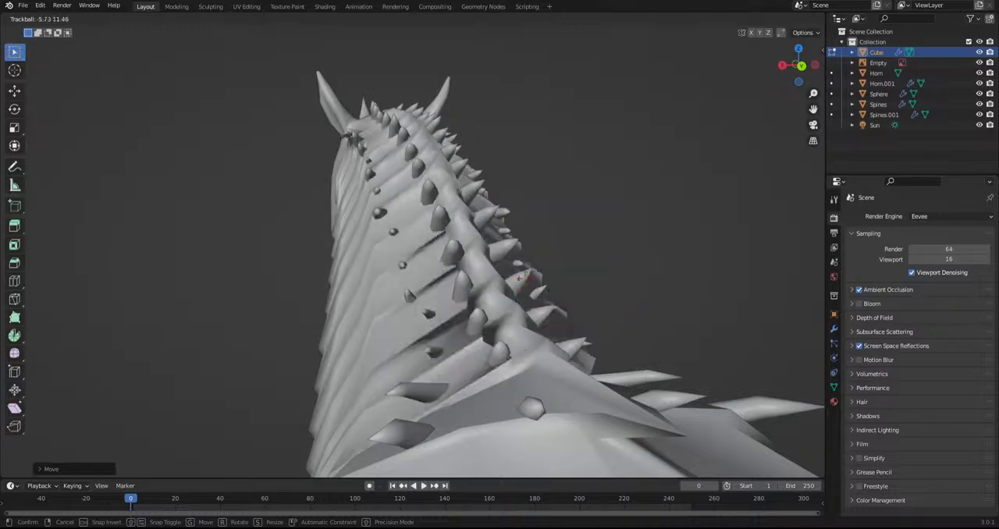
{"action": "left_click", "coordinate": [564, 294]}
{"action": "middle_click_drag", "start_coordinate": [563, 293], "coordinate": [648, 298]}
{"action": "scroll", "coordinate": [656, 296], "scroll_direction": "down", "scroll_amount": 5}
{"action": "middle_click_drag", "start_coordinate": [444, 203], "coordinate": [671, 203]}
{"action": "key", "text": "ctrl+z"}
Reposition the vertex row beside the neck crest and check the plates on the whole body
{"action": "middle_click_drag", "start_coordinate": [464, 235], "coordinate": [522, 285]}
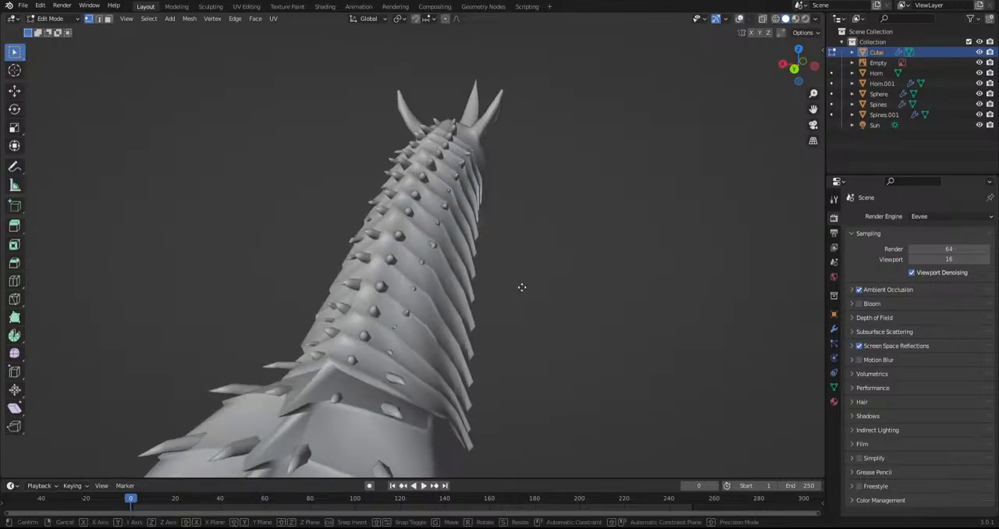
{"action": "key", "text": "g"}
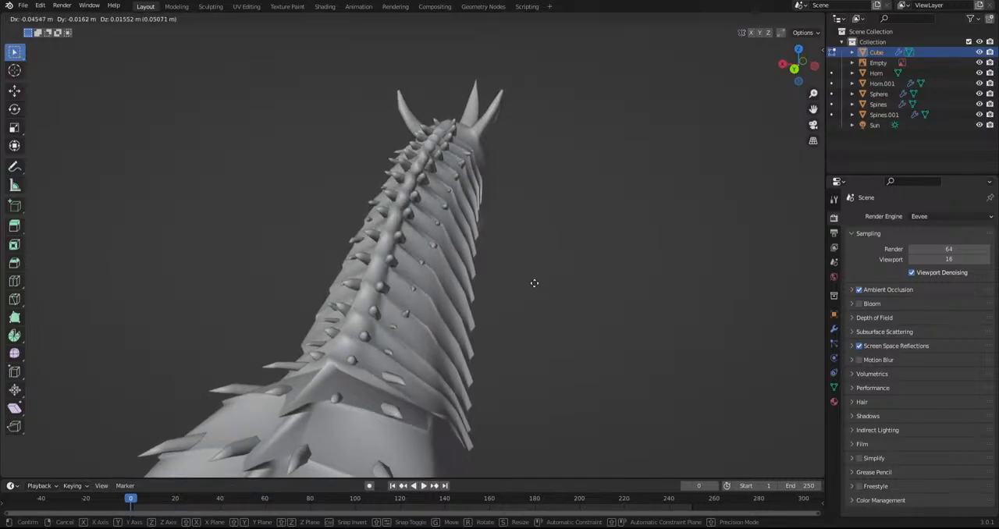
{"action": "left_click", "coordinate": [530, 283]}
{"action": "middle_click_drag", "start_coordinate": [529, 283], "coordinate": [722, 124]}
{"action": "key", "text": "g"}
{"action": "left_click", "coordinate": [424, 230]}
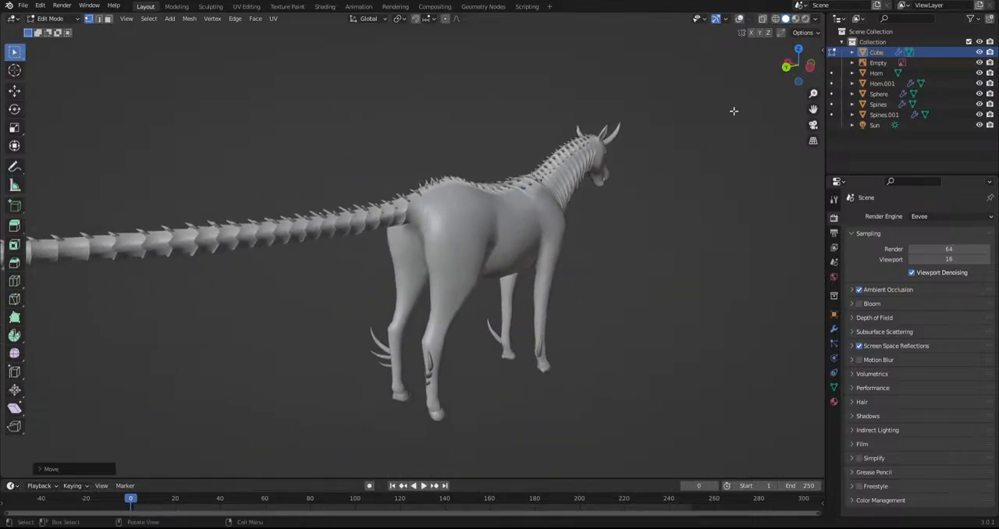
Switch to rendered viewport shading and compare the head and neck with the reference in right side view
{"action": "left_click", "coordinate": [805, 19]}
{"action": "mouse_move", "coordinate": [439, 125]}
{"action": "middle_mouse_down"}
{"action": "mouse_move", "coordinate": [401, 199]}
{"action": "mouse_move", "coordinate": [401, 187]}
{"action": "mouse_move", "coordinate": [554, 164]}
{"action": "middle_mouse_up"}
{"action": "middle_click_drag", "start_coordinate": [316, 193], "coordinate": [414, 190]}
{"action": "scroll", "coordinate": [343, 194], "scroll_direction": "up", "scroll_amount": 3}
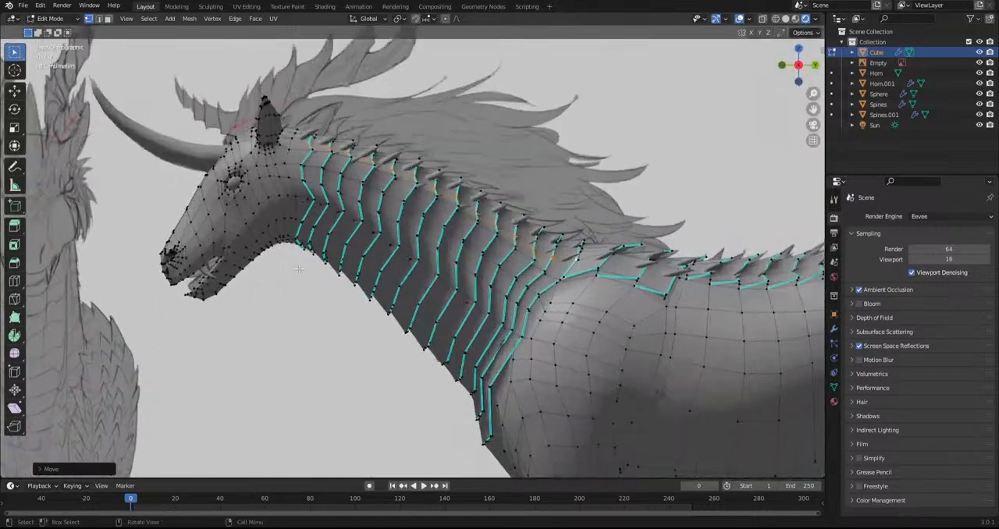
{"action": "middle_click_drag", "start_coordinate": [254, 246], "coordinate": [437, 295], "text": "shift"}
{"action": "scroll", "coordinate": [438, 295], "scroll_direction": "up", "scroll_amount": 3}
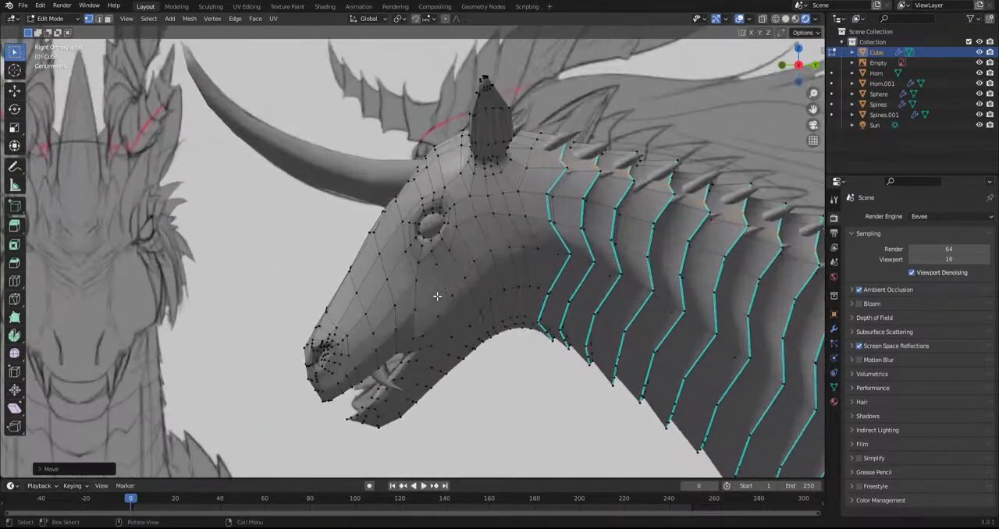
{"action": "scroll", "coordinate": [438, 296], "scroll_direction": "down", "scroll_amount": 4}
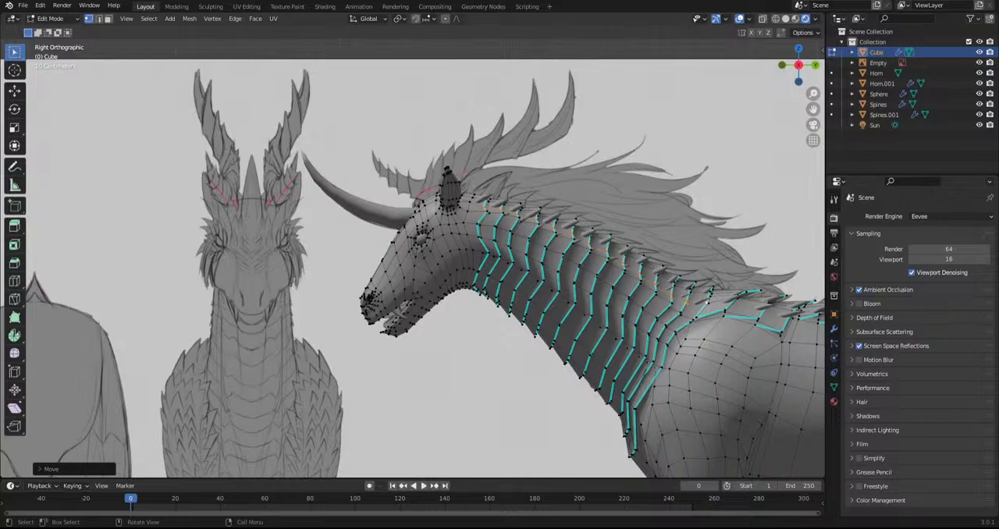
{"action": "scroll", "coordinate": [428, 320], "scroll_direction": "up", "scroll_amount": 3}
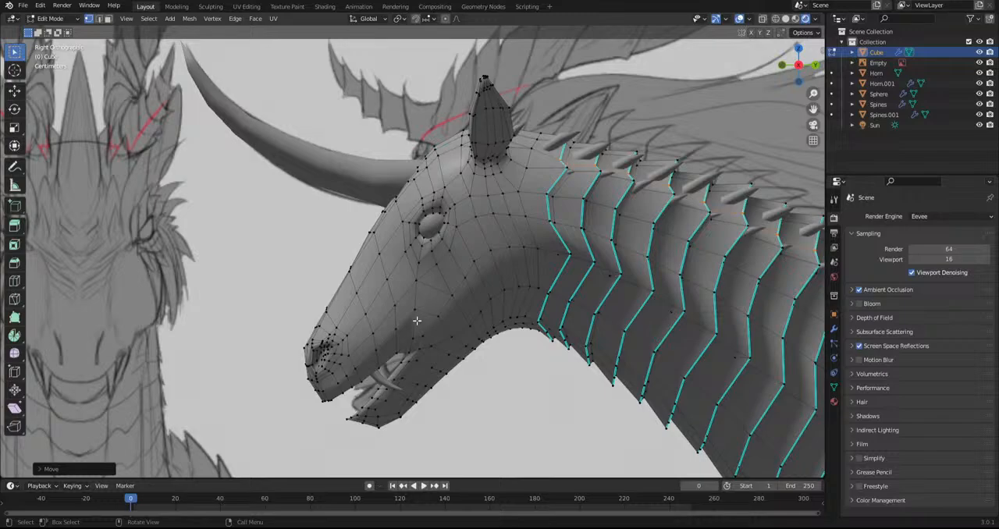
{"action": "scroll", "coordinate": [416, 320], "scroll_direction": "down", "scroll_amount": 3}
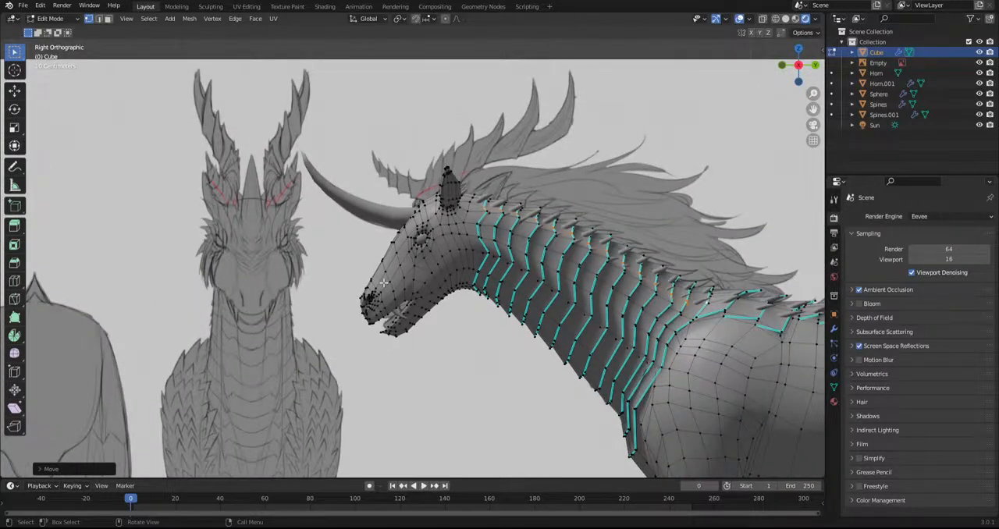
{"action": "scroll", "coordinate": [384, 283], "scroll_direction": "down", "scroll_amount": 3}
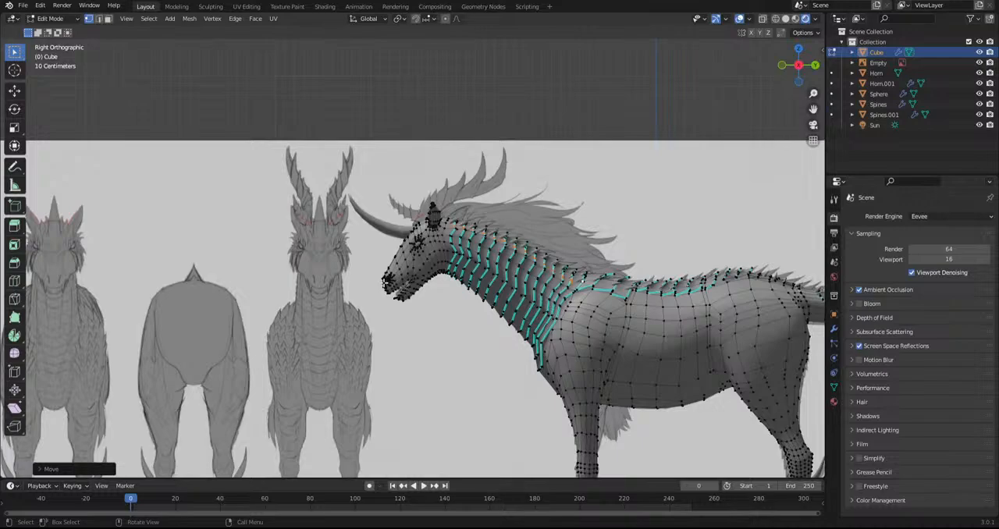
{"action": "scroll", "coordinate": [384, 282], "scroll_direction": "down", "scroll_amount": 2}
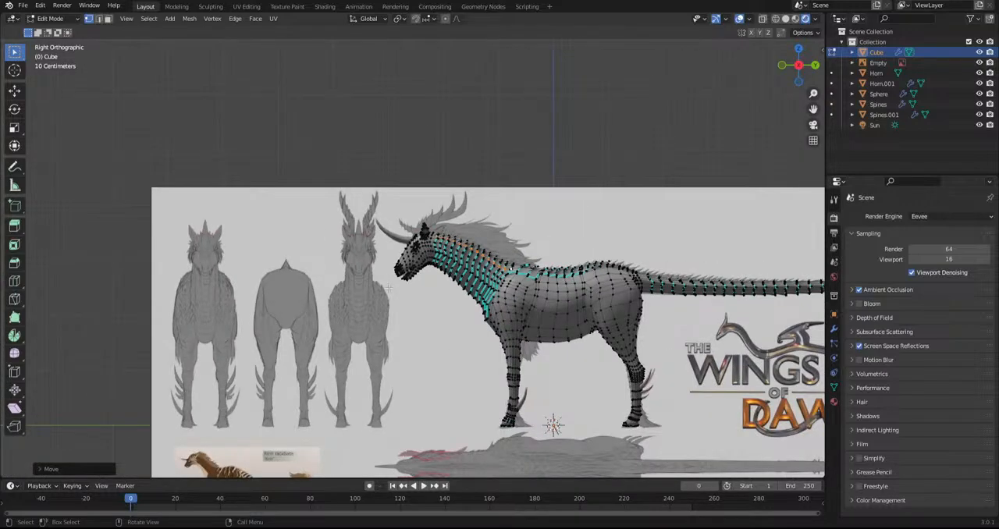
Examine the rump, tail plates and shoulder with and without overlays, comparing the body with the model sheet
{"action": "middle_click_drag", "start_coordinate": [444, 307], "coordinate": [325, 226], "text": "shift"}
{"action": "middle_click_drag", "start_coordinate": [489, 220], "coordinate": [373, 181]}
{"action": "scroll", "coordinate": [373, 180], "scroll_direction": "up", "scroll_amount": 8}
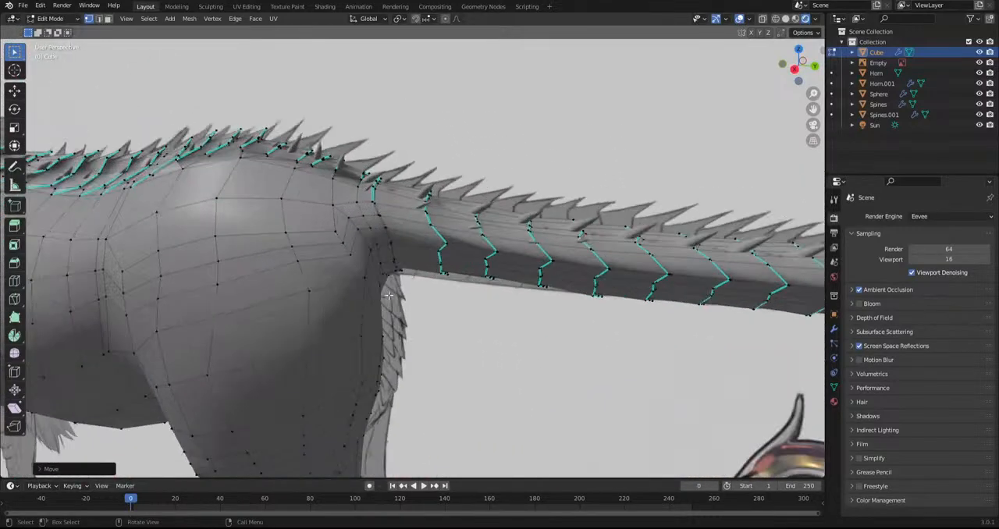
{"action": "middle_click_drag", "start_coordinate": [388, 295], "coordinate": [503, 261]}
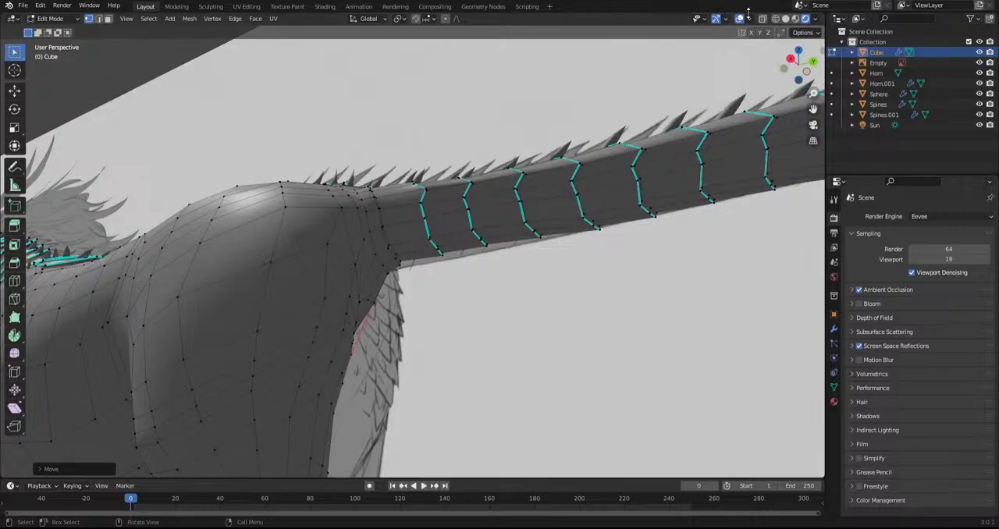
{"action": "left_click", "coordinate": [739, 17]}
{"action": "middle_click_drag", "start_coordinate": [562, 148], "coordinate": [607, 179]}
{"action": "scroll", "coordinate": [554, 201], "scroll_direction": "down", "scroll_amount": 3}
{"action": "scroll", "coordinate": [577, 212], "scroll_direction": "up", "scroll_amount": 3}
{"action": "left_click", "coordinate": [739, 20]}
{"action": "scroll", "coordinate": [515, 176], "scroll_direction": "up", "scroll_amount": 5}
{"action": "middle_click_drag", "start_coordinate": [516, 177], "coordinate": [476, 134], "text": "shift"}
{"action": "scroll", "coordinate": [469, 139], "scroll_direction": "down", "scroll_amount": 5}
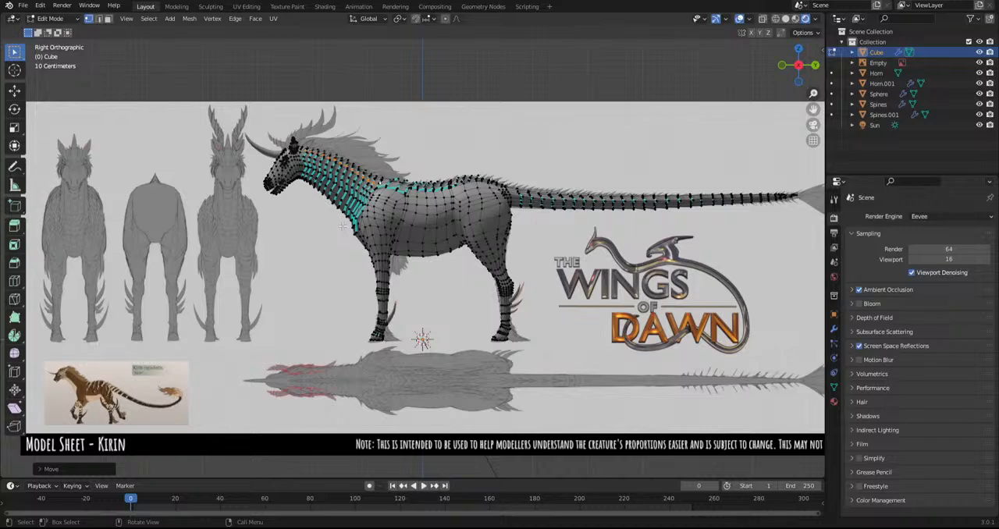
{"action": "scroll", "coordinate": [333, 224], "scroll_direction": "up", "scroll_amount": 6}
{"action": "middle_click_drag", "start_coordinate": [330, 221], "coordinate": [468, 132]}
Switch to editing the back spikes object (Horn.001) and duplicate one whole spike onto the shoulder
{"action": "left_click", "coordinate": [51, 18]}
{"action": "left_click", "coordinate": [62, 29]}
{"action": "left_click", "coordinate": [510, 75]}
{"action": "left_click", "coordinate": [50, 18]}
{"action": "left_click", "coordinate": [58, 42]}
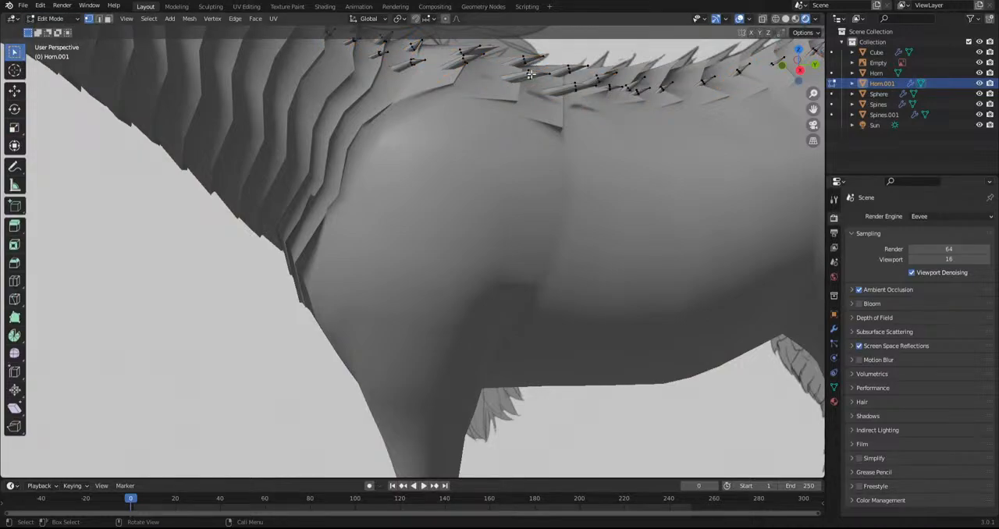
{"action": "key", "text": "l"}
{"action": "middle_click_drag", "start_coordinate": [531, 74], "coordinate": [477, 132]}
{"action": "key", "text": "shift+d"}
{"action": "left_click", "coordinate": [352, 274]}
{"action": "middle_click_drag", "start_coordinate": [352, 274], "coordinate": [190, 116]}
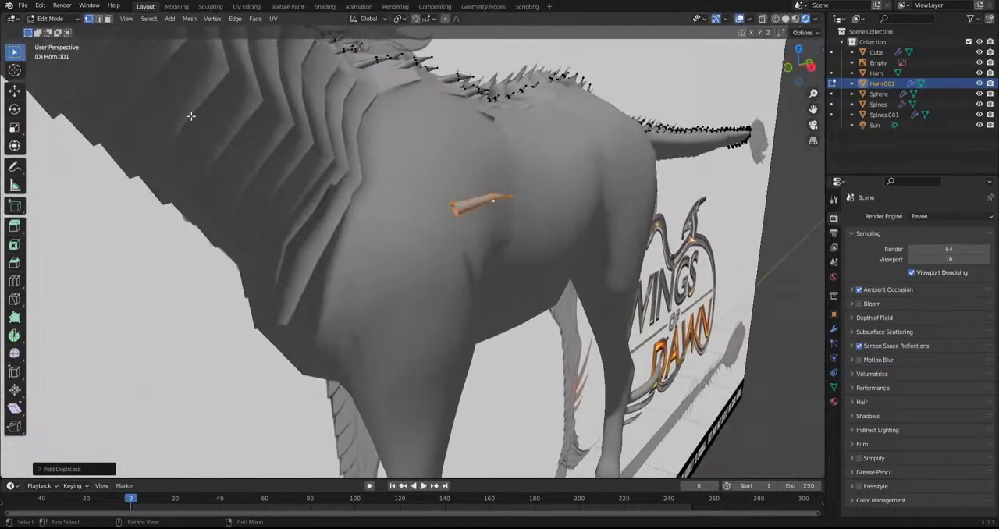
Delete the duplicated spike's base faces so only its tip remains, and scale the remaining piece
{"action": "left_click", "coordinate": [109, 18]}
{"action": "key", "text": "alt+a"}
{"action": "key", "text": "x"}
{"action": "left_click", "coordinate": [462, 208]}
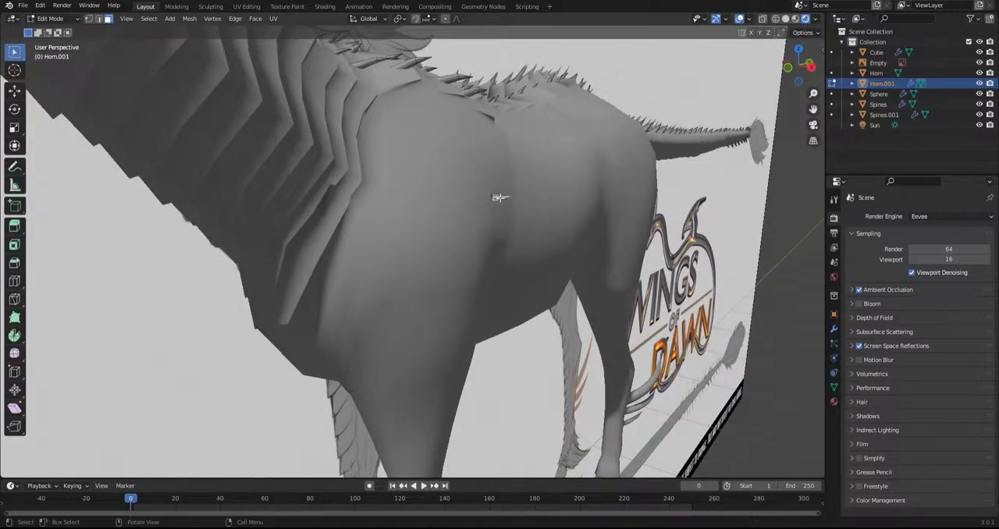
{"action": "key", "text": "l"}
{"action": "key", "text": "s"}
{"action": "left_click", "coordinate": [589, 258]}
Rotate and move the spike tip so it lies against the shoulder surface, aligning it in front view
{"action": "key", "text": "r"}
{"action": "key", "text": "r"}
{"action": "left_click", "coordinate": [472, 191]}
{"action": "key", "text": "g"}
{"action": "left_click", "coordinate": [373, 237]}
{"action": "middle_click_drag", "start_coordinate": [373, 237], "coordinate": [469, 237]}
{"action": "key", "text": "r"}
{"action": "left_click", "coordinate": [547, 174]}
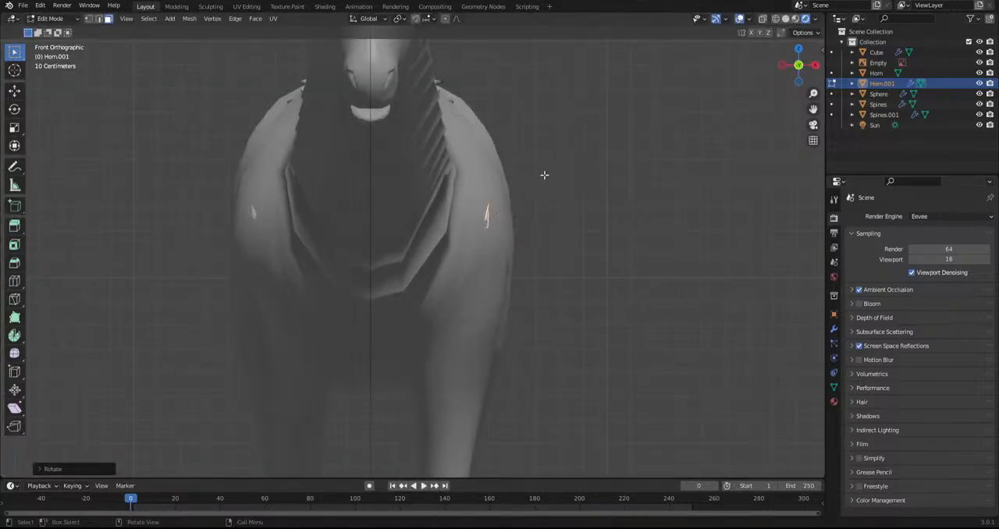
Move the small spike to the front edge of the shoulder beside the last neck plate
{"action": "middle_click_drag", "start_coordinate": [526, 165], "coordinate": [426, 218]}
{"action": "key", "text": "g"}
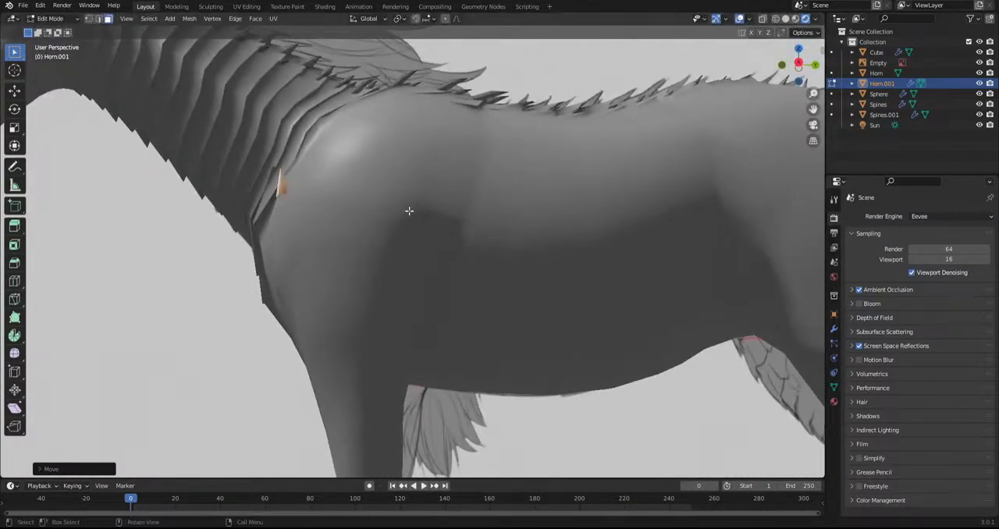
{"action": "left_click", "coordinate": [442, 190]}
{"action": "key", "text": "g"}
{"action": "right_click", "coordinate": [458, 205]}
Duplicate the shoulder spike upward along the neck plate's edge, switch to solid shading, and scale and rotate the copy
{"action": "key", "text": "shift+d"}
{"action": "left_click", "coordinate": [415, 216]}
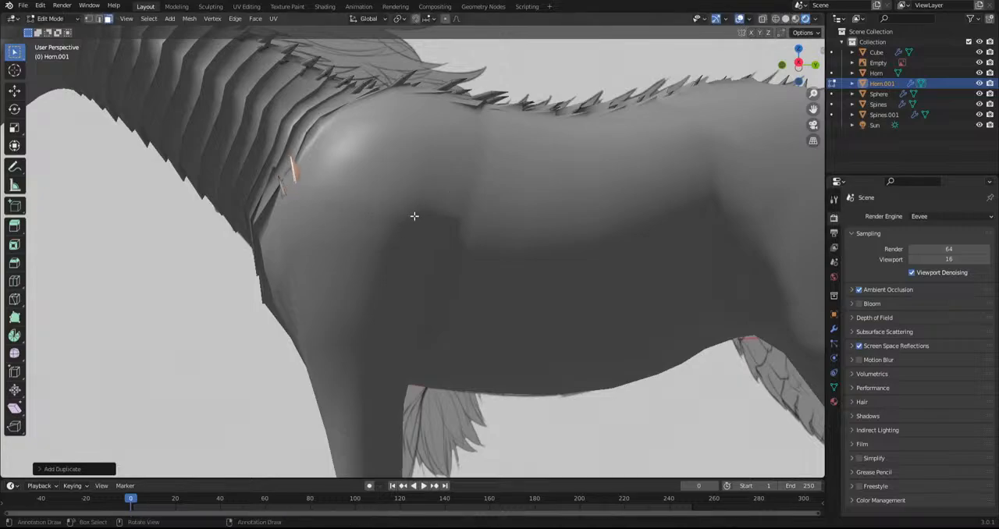
{"action": "left_click", "coordinate": [786, 19]}
{"action": "scroll", "coordinate": [367, 148], "scroll_direction": "up", "scroll_amount": 3}
{"action": "mouse_move", "coordinate": [335, 125]}
{"action": "middle_mouse_down", "text": "shift"}
{"action": "mouse_move", "coordinate": [472, 295]}
{"action": "mouse_move", "coordinate": [530, 297]}
{"action": "mouse_move", "coordinate": [424, 318]}
{"action": "middle_mouse_up", "text": "shift"}
{"action": "key", "text": "s"}
{"action": "left_click", "coordinate": [520, 297]}
{"action": "key", "text": "r"}
{"action": "left_click", "coordinate": [457, 297]}
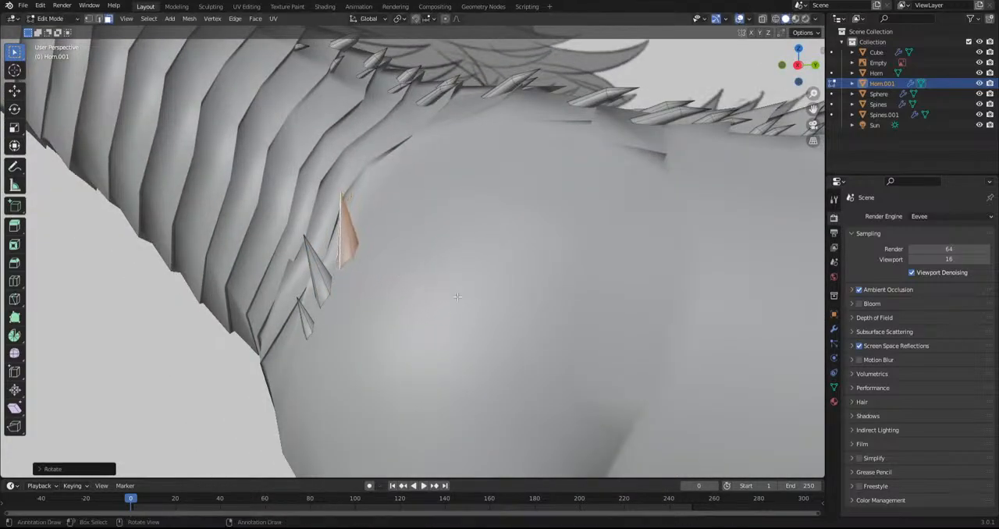
Duplicate the selected shoulder spike, move the copy upward along the neck plate's edge, and rotate it freely to match the surface
{"action": "key", "text": "shift+d"}
{"action": "left_click", "coordinate": [480, 272]}
{"action": "middle_click_drag", "start_coordinate": [480, 272], "coordinate": [541, 321]}
{"action": "key", "text": "g"}
{"action": "left_click", "coordinate": [507, 309]}
{"action": "key", "text": "r"}
{"action": "key", "text": "r"}
{"action": "left_click", "coordinate": [508, 303]}
Compare the new shoulder spikes with the reference drawing in right orthographic view, using X-ray and wireframe display
{"action": "scroll", "coordinate": [508, 303], "scroll_direction": "down", "scroll_amount": 10}
{"action": "middle_click_drag", "start_coordinate": [508, 304], "coordinate": [691, 65]}
{"action": "scroll", "coordinate": [454, 265], "scroll_direction": "up", "scroll_amount": 2}
{"action": "scroll", "coordinate": [454, 266], "scroll_direction": "down", "scroll_amount": 5}
{"action": "scroll", "coordinate": [473, 258], "scroll_direction": "up", "scroll_amount": 4}
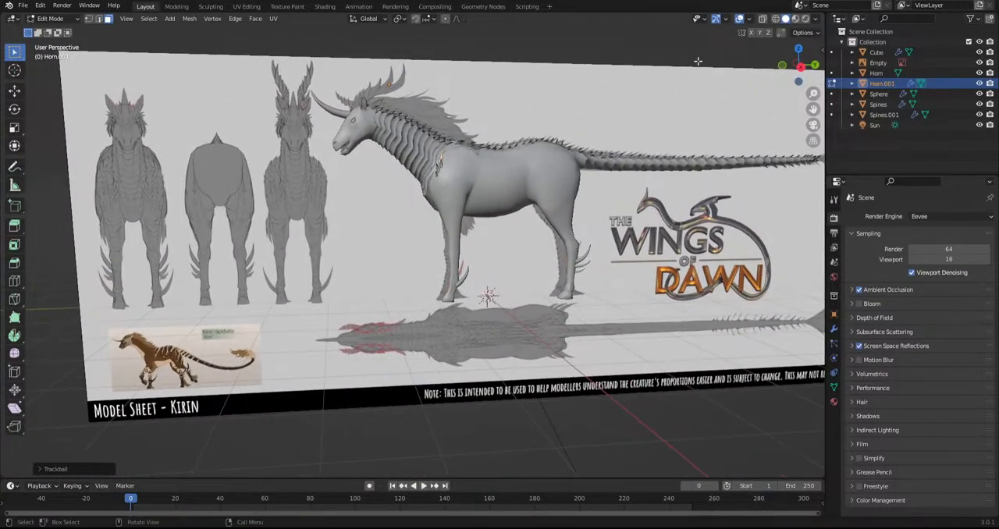
{"action": "left_click", "coordinate": [763, 18]}
{"action": "middle_click_drag", "start_coordinate": [519, 170], "coordinate": [470, 263], "text": "alt"}
{"action": "scroll", "coordinate": [472, 168], "scroll_direction": "up", "scroll_amount": 4}
{"action": "scroll", "coordinate": [491, 203], "scroll_direction": "up", "scroll_amount": 4}
{"action": "middle_click_drag", "start_coordinate": [542, 125], "coordinate": [503, 235], "text": "shift"}
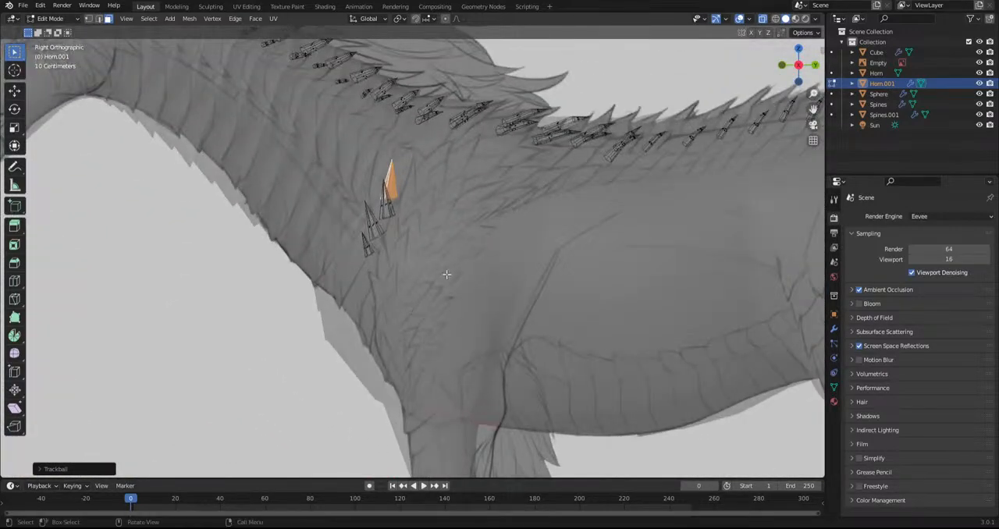
{"action": "left_click", "coordinate": [739, 19]}
{"action": "left_click", "coordinate": [738, 18]}
{"action": "left_click", "coordinate": [775, 19]}
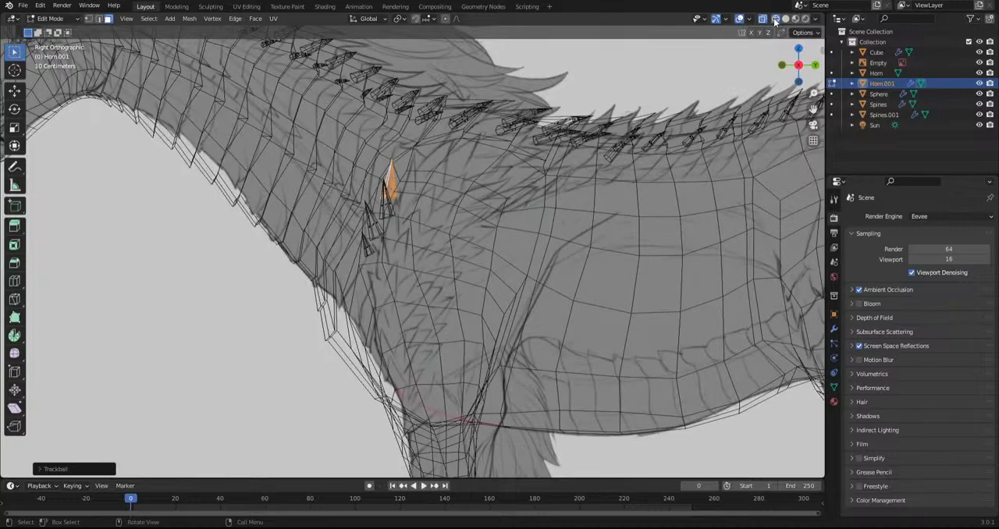
{"action": "left_click", "coordinate": [785, 19]}
{"action": "left_click", "coordinate": [763, 19]}
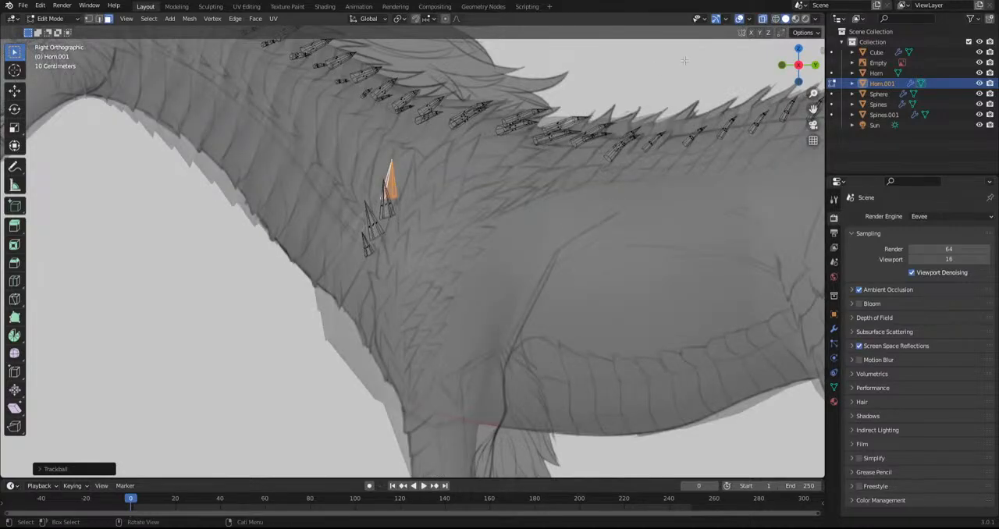
{"action": "left_click", "coordinate": [762, 21]}
Rotate, reposition and scale the top shoulder spike so it fits the row along the last neck plate
{"action": "middle_click_drag", "start_coordinate": [515, 243], "coordinate": [476, 233]}
{"action": "key", "text": "r"}
{"action": "left_click", "coordinate": [460, 239]}
{"action": "key", "text": "g"}
{"action": "left_click", "coordinate": [443, 266]}
{"action": "key", "text": "r"}
{"action": "left_click", "coordinate": [477, 279]}
{"action": "key", "text": "s"}
{"action": "left_click", "coordinate": [524, 290]}
Position the next spike at the upper end of the shoulder row, checking it against the reference in see-through side view
{"action": "key", "text": "g"}
{"action": "left_click", "coordinate": [523, 292]}
{"action": "key", "text": "g"}
{"action": "left_click", "coordinate": [486, 286]}
{"action": "middle_click_drag", "start_coordinate": [486, 287], "coordinate": [466, 287]}
{"action": "key", "text": "g"}
{"action": "left_click", "coordinate": [478, 374]}
{"action": "left_click", "coordinate": [763, 19]}
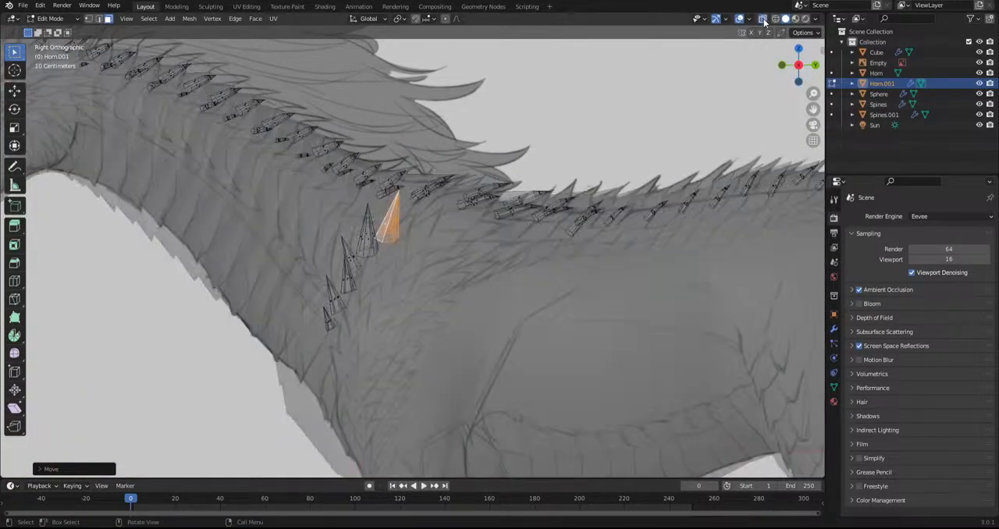
Add another spike toward the back at the row's upper end, tilt it backward, and move it close to its neighbour
{"action": "key", "text": "r"}
{"action": "left_click", "coordinate": [564, 259]}
{"action": "key", "text": "g"}
{"action": "left_click", "coordinate": [562, 272]}
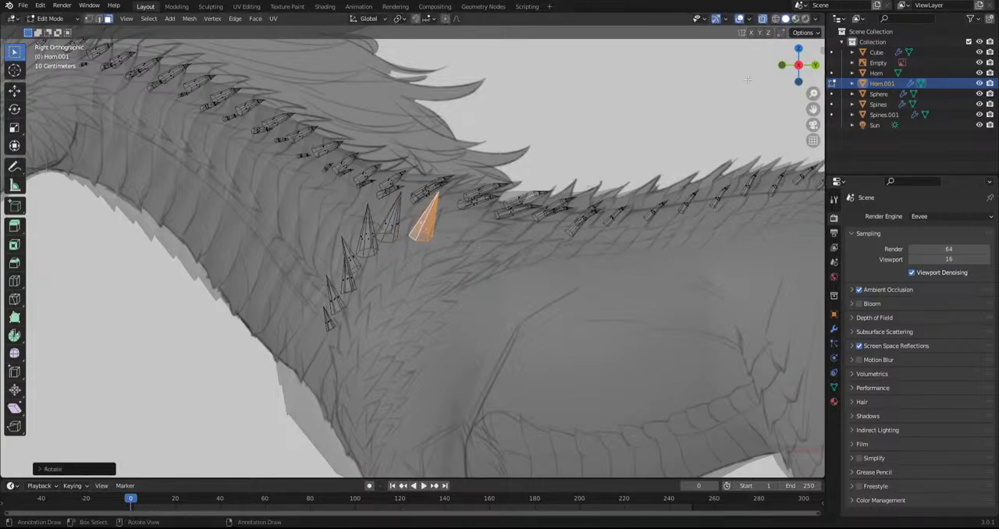
{"action": "left_click", "coordinate": [739, 19]}
{"action": "key", "text": "g"}
{"action": "left_click", "coordinate": [617, 210]}
{"action": "left_click", "coordinate": [739, 19]}
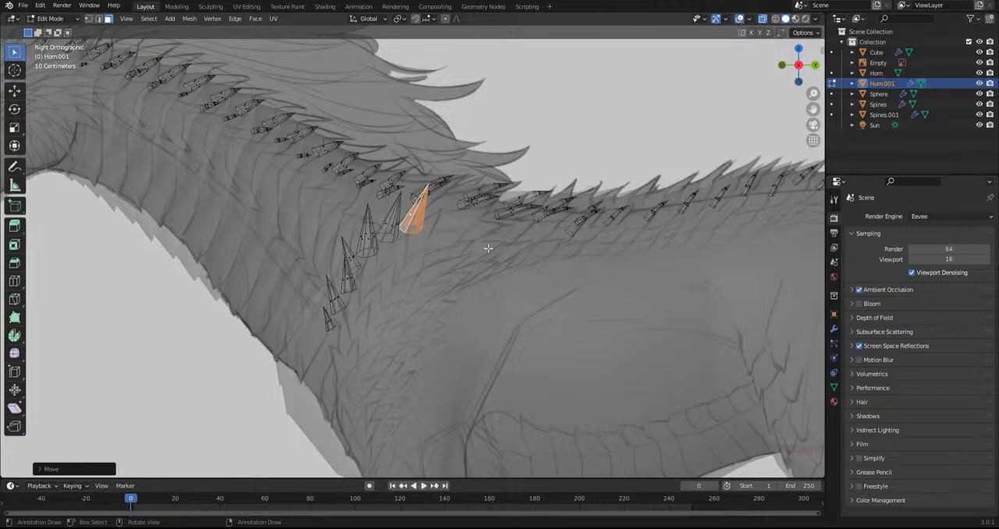
{"action": "left_click", "coordinate": [763, 19]}
Duplicate a spike to begin a second row, rotating and moving the copy into the gap below the upper shoulder spikes
{"action": "middle_click_drag", "start_coordinate": [422, 241], "coordinate": [570, 278]}
{"action": "key", "text": "shift+d"}
{"action": "left_click", "coordinate": [469, 295]}
{"action": "key", "text": "g"}
{"action": "left_click", "coordinate": [561, 275]}
{"action": "key", "text": "r"}
{"action": "left_click", "coordinate": [551, 270]}
{"action": "key", "text": "g"}
{"action": "left_click", "coordinate": [538, 261]}
{"action": "middle_click_drag", "start_coordinate": [538, 258], "coordinate": [445, 254]}
{"action": "key", "text": "g"}
{"action": "left_click", "coordinate": [445, 255]}
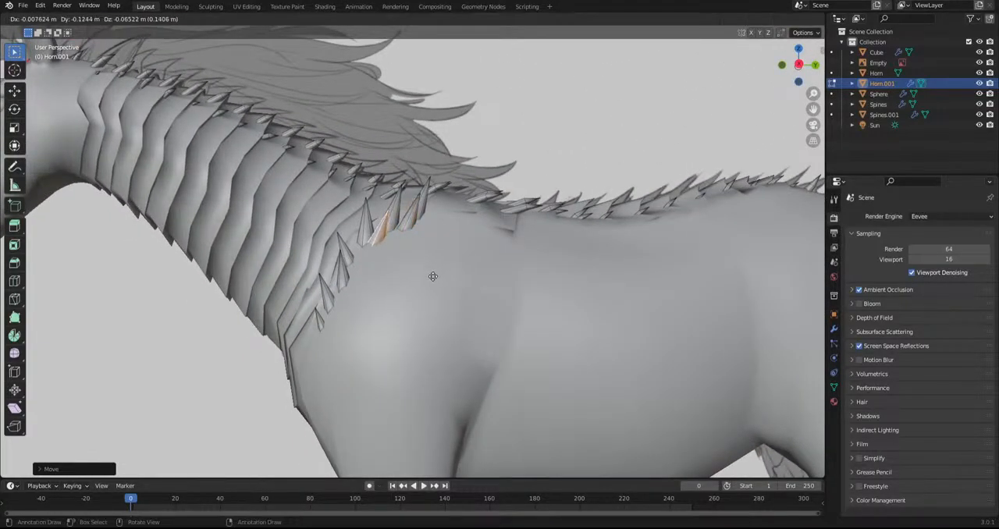
Duplicate the second-row spike farther down the shoulder, set it against the surface, and scale the copy down
{"action": "middle_click_drag", "start_coordinate": [430, 274], "coordinate": [396, 312]}
{"action": "key", "text": "shift+d"}
{"action": "left_click", "coordinate": [431, 339]}
{"action": "key", "text": "g"}
{"action": "right_click", "coordinate": [480, 244]}
{"action": "key", "text": "g"}
{"action": "left_click", "coordinate": [398, 319]}
{"action": "key", "text": "g"}
{"action": "left_click", "coordinate": [405, 334]}
{"action": "key", "text": "s"}
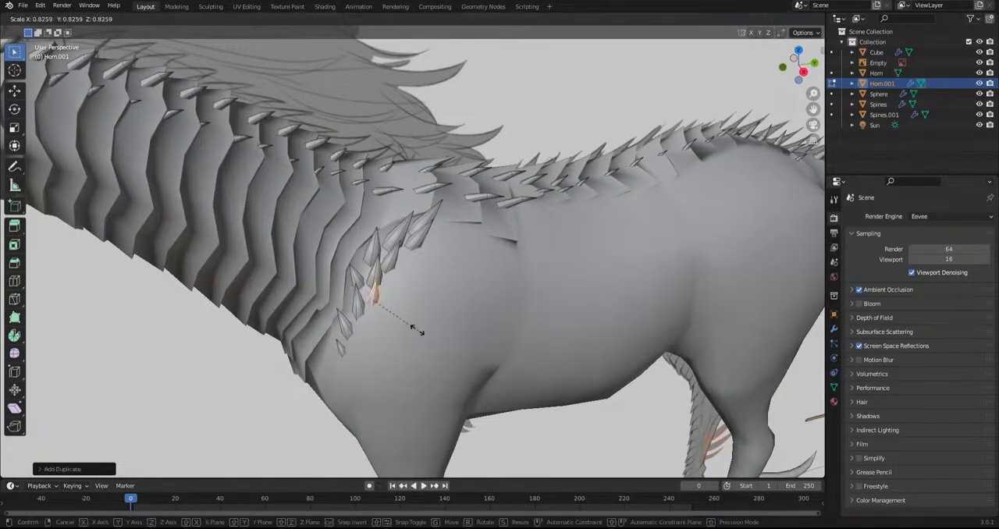
{"action": "left_click", "coordinate": [412, 330]}
Duplicate two more spikes down the second row toward the chest, rotating each to follow the shoulder surface
{"action": "key", "text": "shift+d"}
{"action": "left_click", "coordinate": [403, 356]}
{"action": "middle_click_drag", "start_coordinate": [402, 355], "coordinate": [375, 303]}
{"action": "key", "text": "r"}
{"action": "left_click", "coordinate": [386, 301]}
{"action": "key", "text": "shift+d"}
{"action": "left_click", "coordinate": [382, 326]}
{"action": "middle_click_drag", "start_coordinate": [382, 326], "coordinate": [512, 331]}
{"action": "key", "text": "g"}
{"action": "key", "text": "r"}
{"action": "left_click", "coordinate": [486, 338]}
Review the whole model with overlays hidden, and compare it with the reference sheet in right orthographic view
{"action": "scroll", "coordinate": [389, 321], "scroll_direction": "down", "scroll_amount": 8}
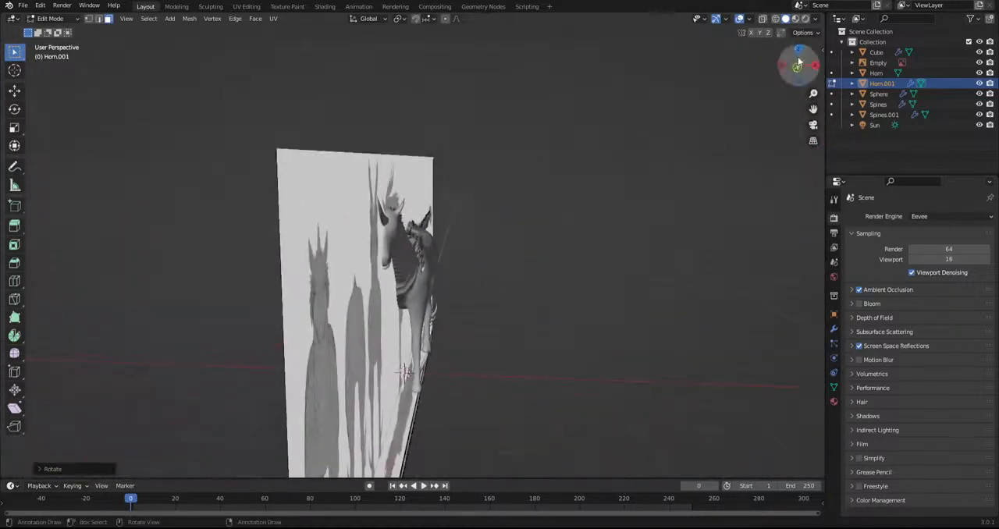
{"action": "left_click", "coordinate": [738, 19]}
{"action": "middle_click_drag", "start_coordinate": [412, 127], "coordinate": [490, 197]}
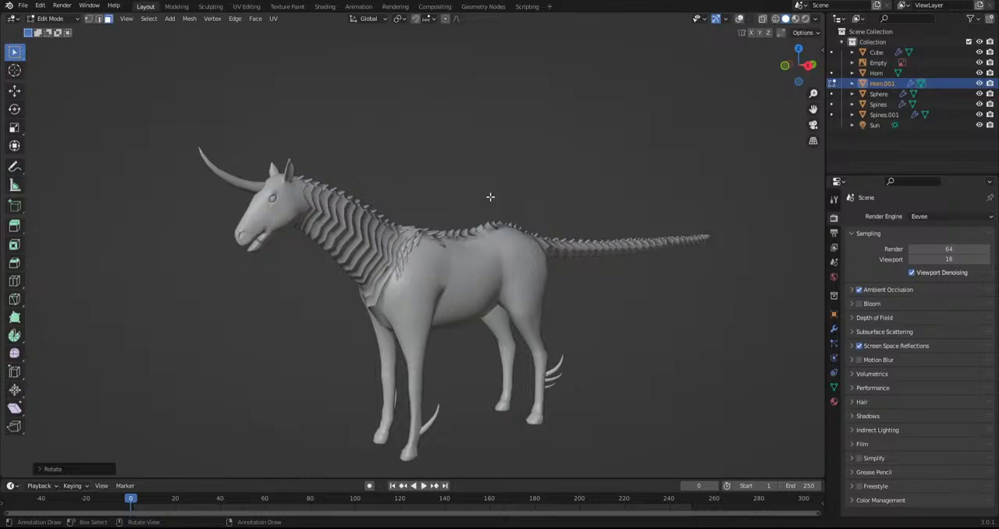
{"action": "left_click", "coordinate": [739, 19]}
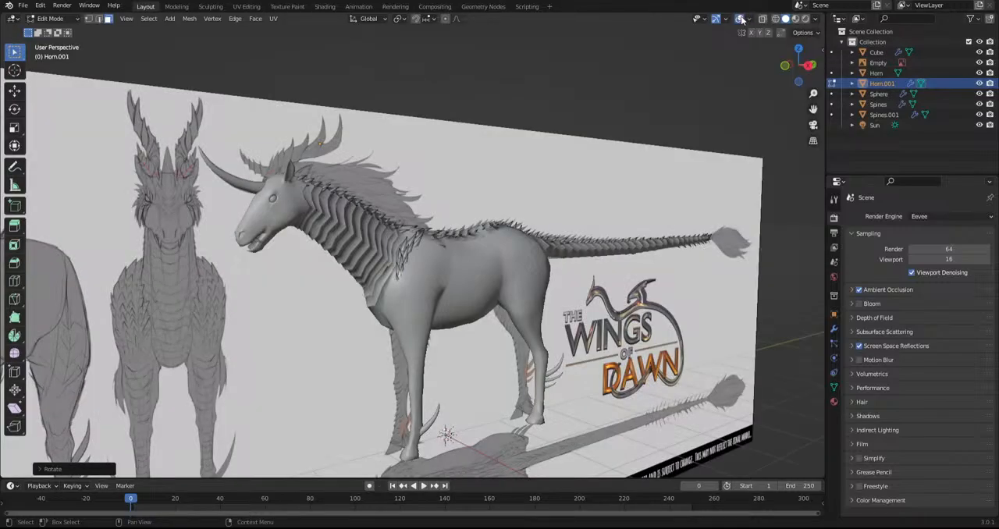
{"action": "middle_click_drag", "start_coordinate": [546, 223], "coordinate": [566, 183]}
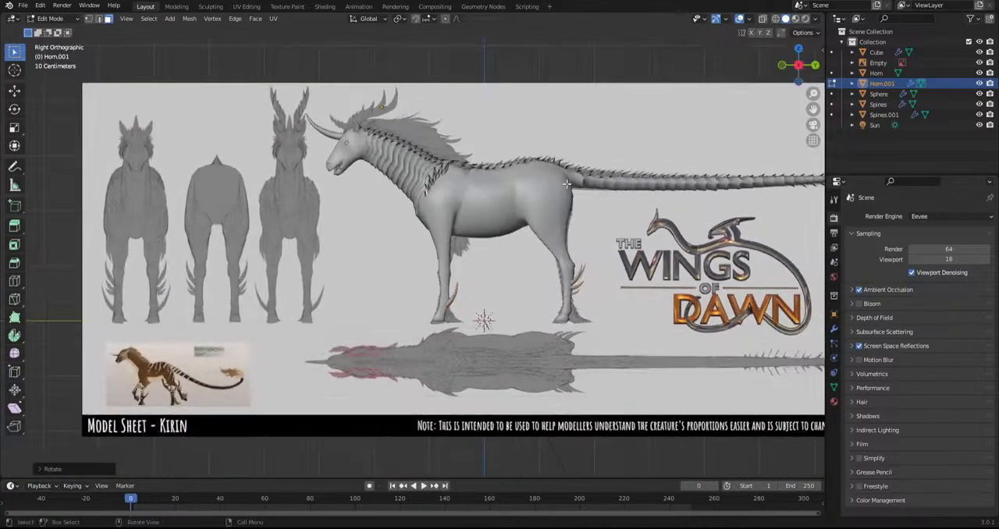
{"action": "left_click", "coordinate": [775, 19]}
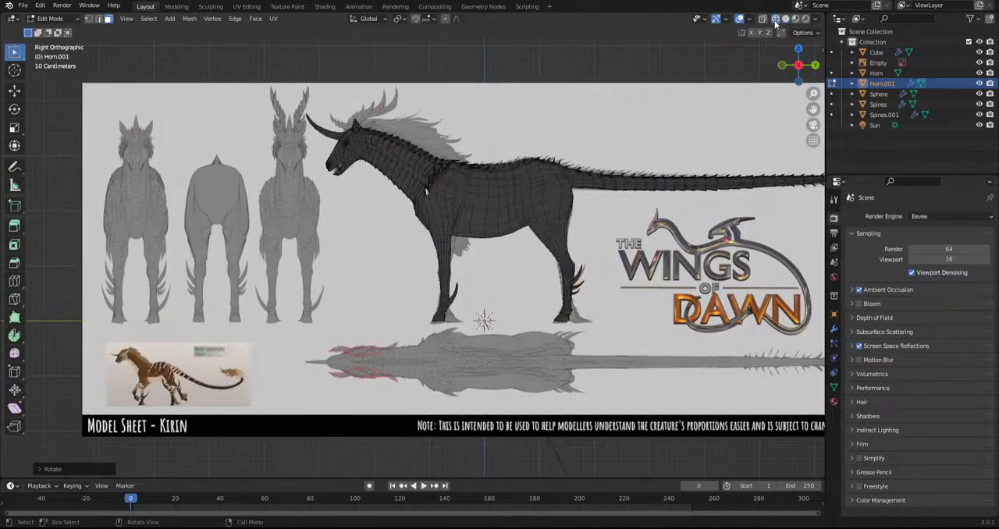
{"action": "scroll", "coordinate": [575, 90], "scroll_direction": "up", "scroll_amount": 4}
{"action": "left_click", "coordinate": [785, 19]}
Select all the shoulder spikes in X-ray, duplicate the group behind the existing rows, enlarge the copy, and rotate it freely
{"action": "left_click", "coordinate": [762, 18]}
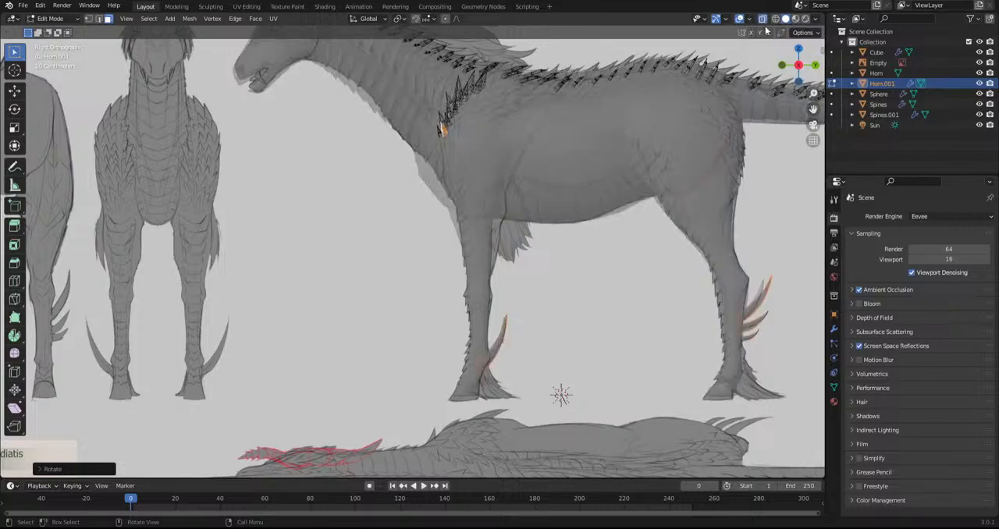
{"action": "scroll", "coordinate": [657, 107], "scroll_direction": "up", "scroll_amount": 4}
{"action": "scroll", "coordinate": [617, 170], "scroll_direction": "up", "scroll_amount": 4}
{"action": "left_click_drag", "start_coordinate": [318, 232], "coordinate": [412, 133]}
{"action": "key", "text": "grave"}
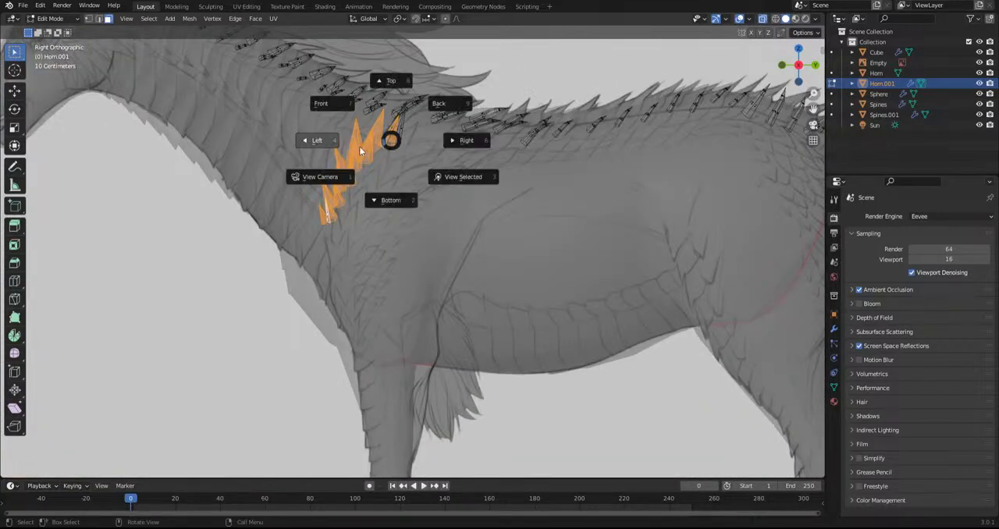
{"action": "key", "text": "Escape"}
{"action": "key", "text": "l"}
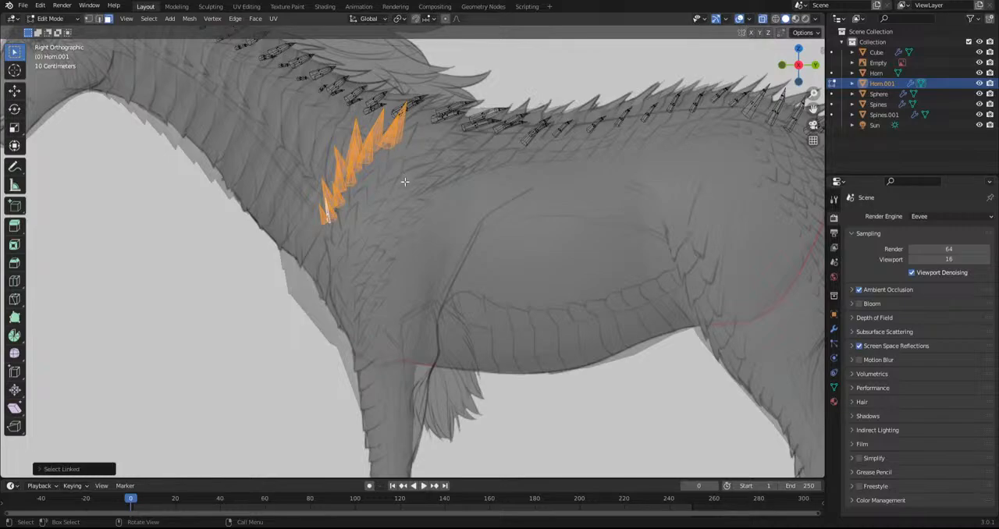
{"action": "key", "text": "s"}
{"action": "left_click", "coordinate": [431, 208]}
{"action": "key", "text": "r"}
{"action": "key", "text": "r"}
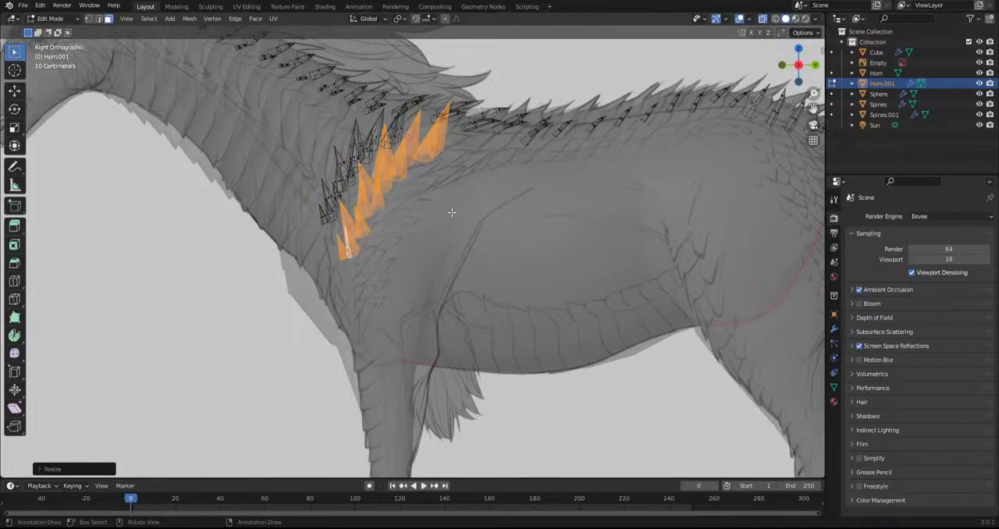
{"action": "key", "text": "Return"}
Turn off X-ray, and rotate and move the copied spike group to bring it onto the curved shoulder surface
{"action": "left_click", "coordinate": [766, 21]}
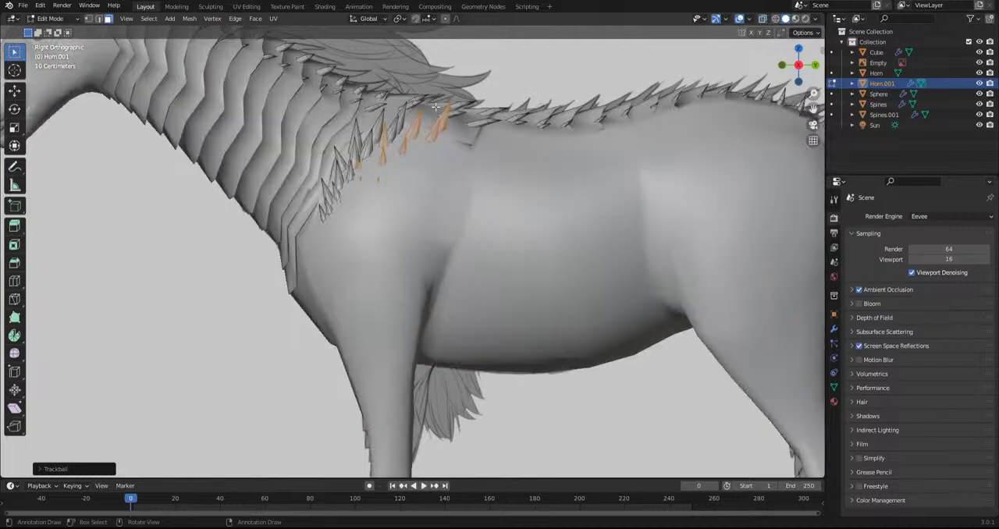
{"action": "middle_click_drag", "start_coordinate": [417, 195], "coordinate": [344, 186]}
{"action": "key", "text": "r"}
{"action": "left_click", "coordinate": [498, 235]}
{"action": "key", "text": "g"}
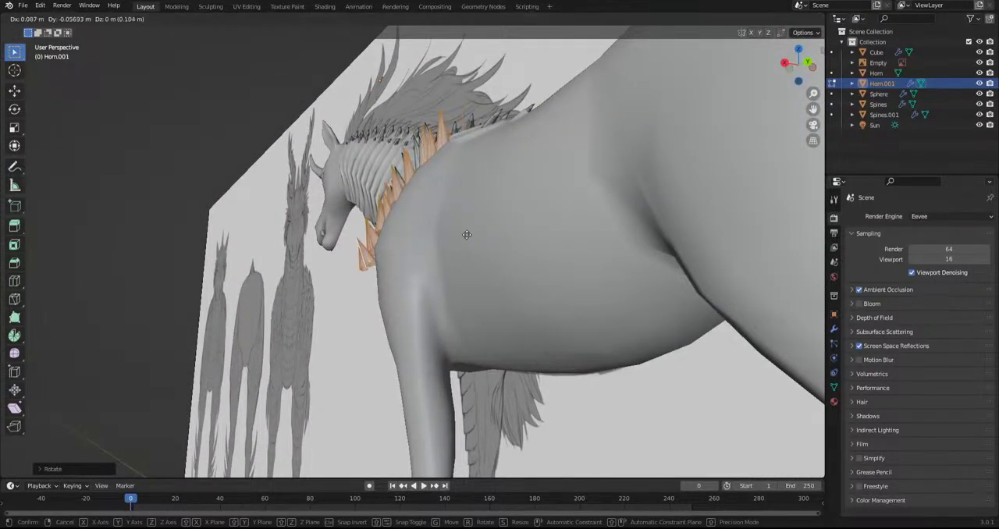
{"action": "left_click", "coordinate": [469, 235]}
{"action": "middle_click_drag", "start_coordinate": [469, 235], "coordinate": [426, 239]}
{"action": "key", "text": "r"}
{"action": "left_click", "coordinate": [429, 240]}
Refine the copied group's rotation and position from several angles so its spikes wrap around the shoulder behind the first rows
{"action": "key", "text": "r"}
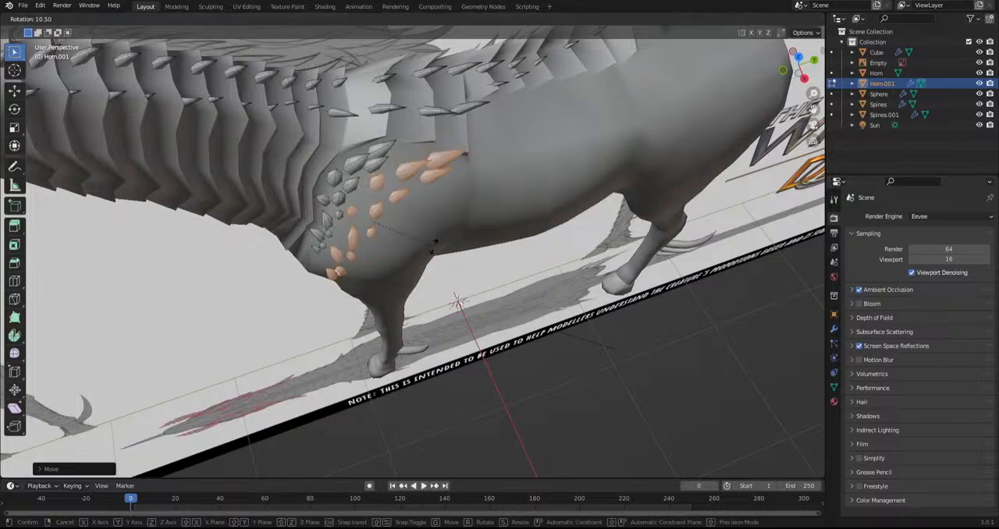
{"action": "left_click", "coordinate": [436, 244]}
{"action": "key", "text": "g"}
{"action": "left_click", "coordinate": [433, 244]}
{"action": "key", "text": "g"}
{"action": "left_click", "coordinate": [430, 244]}
{"action": "middle_click_drag", "start_coordinate": [430, 244], "coordinate": [333, 244]}
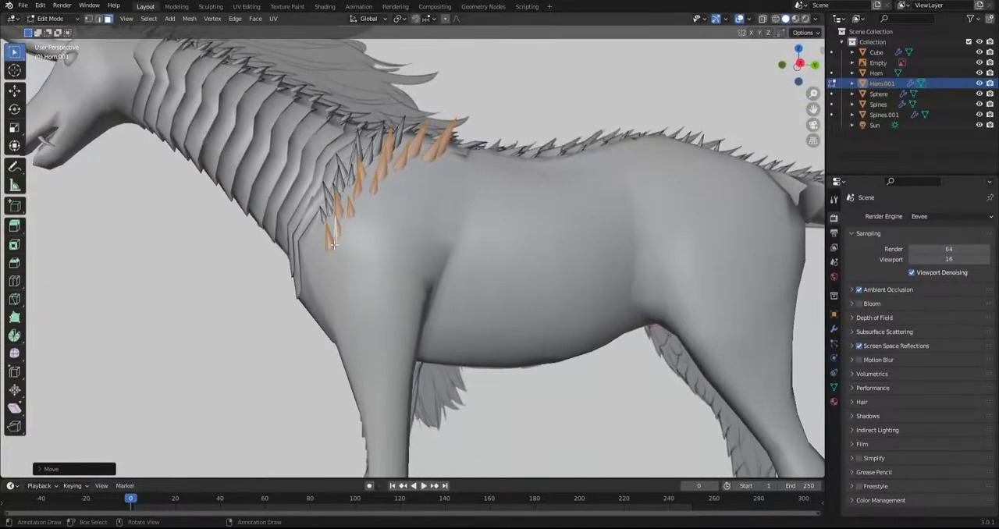
{"action": "key", "text": "g"}
{"action": "key", "text": "r"}
{"action": "key", "text": "r"}
{"action": "left_click", "coordinate": [389, 266]}
Reposition the individual spikes at the copied group's lower end against the shoulder, and scale the second one
{"action": "left_click", "coordinate": [381, 232]}
{"action": "key", "text": "l"}
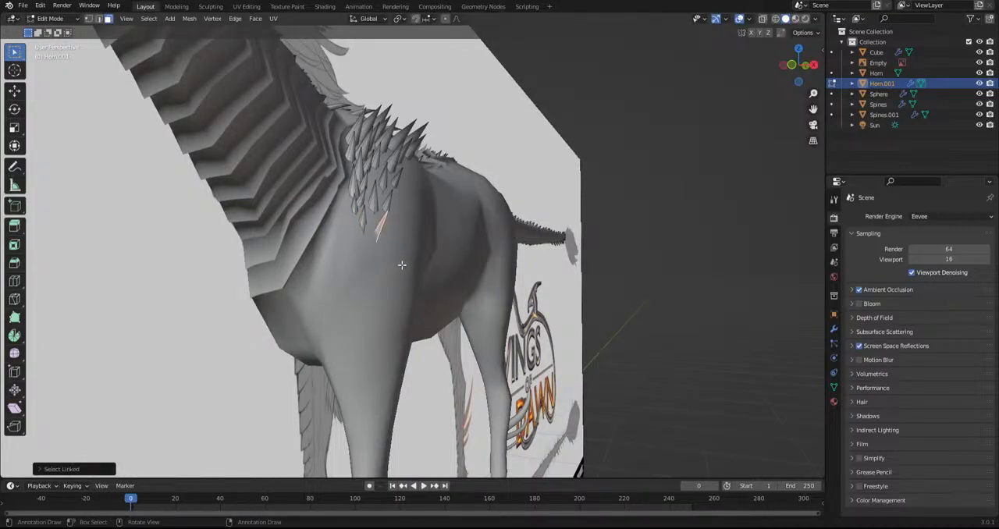
{"action": "key", "text": "g"}
{"action": "left_click", "coordinate": [394, 256]}
{"action": "middle_click_drag", "start_coordinate": [394, 256], "coordinate": [347, 233]}
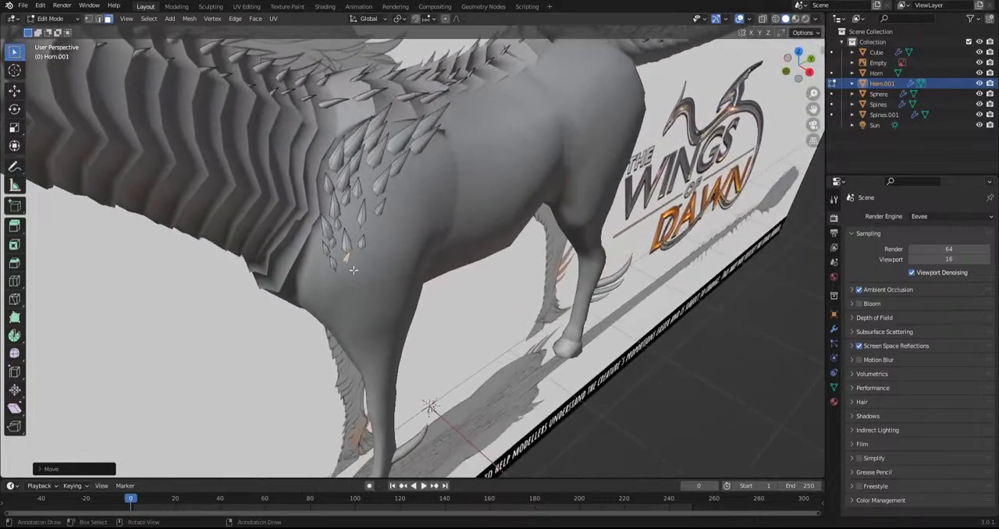
{"action": "key", "text": "l"}
{"action": "key", "text": "s"}
{"action": "left_click", "coordinate": [388, 249]}
{"action": "key", "text": "g"}
{"action": "left_click", "coordinate": [400, 246]}
Select a spike in the middle of the copied rows, and move, rotate and scale it to sit evenly on the shoulder
{"action": "left_click", "coordinate": [357, 186]}
{"action": "key", "text": "l"}
{"action": "middle_click_drag", "start_coordinate": [357, 186], "coordinate": [352, 218]}
{"action": "key", "text": "g"}
{"action": "left_click", "coordinate": [360, 213]}
{"action": "key", "text": "s"}
{"action": "left_click", "coordinate": [373, 224]}
{"action": "key", "text": "r"}
{"action": "key", "text": "r"}
{"action": "left_click", "coordinate": [381, 218]}
{"action": "key", "text": "g"}
{"action": "left_click", "coordinate": [379, 221]}
{"action": "key", "text": "s"}
{"action": "left_click", "coordinate": [413, 228]}
Duplicate an upper shoulder spike, move the copy into the gap near the base of the mane, and rotate it
{"action": "left_click", "coordinate": [374, 148]}
{"action": "key", "text": "l"}
{"action": "middle_click_drag", "start_coordinate": [374, 149], "coordinate": [431, 158]}
{"action": "key", "text": "shift+d"}
{"action": "left_click", "coordinate": [376, 194]}
{"action": "key", "text": "g"}
{"action": "left_click", "coordinate": [434, 160]}
{"action": "key", "text": "r"}
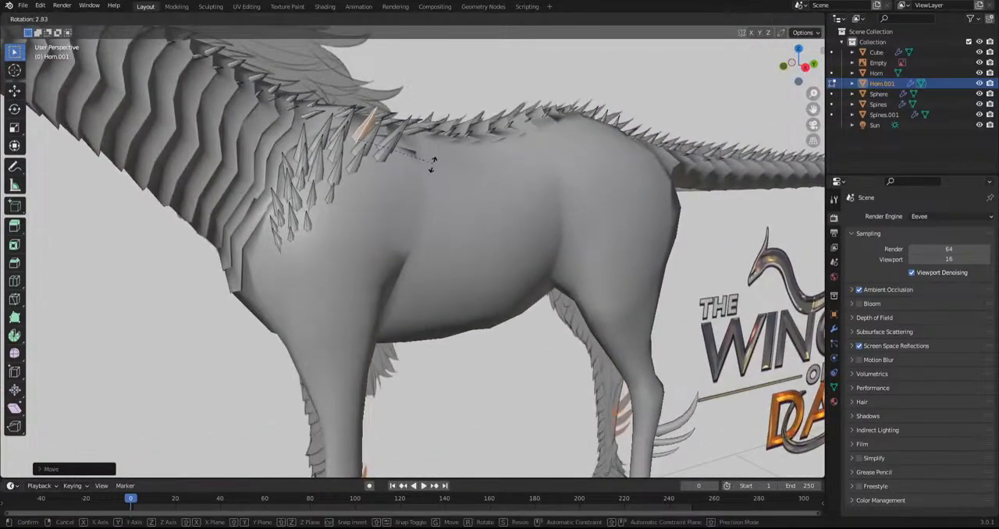
{"action": "left_click", "coordinate": [430, 189]}
{"action": "left_click", "coordinate": [392, 133]}
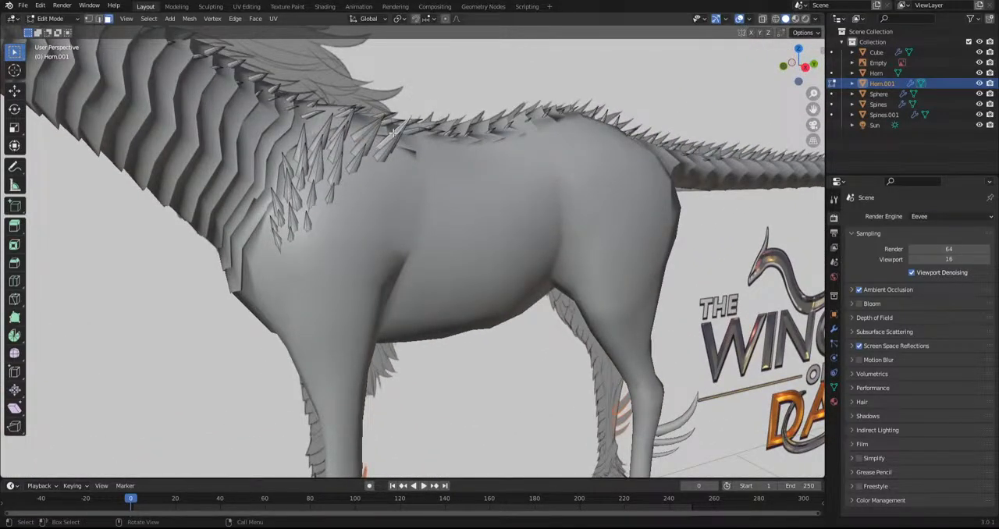
Select the rearmost upper shoulder spike, then move and scale it to sit behind the existing rows near the back
{"action": "key", "text": "l"}
{"action": "key", "text": "g"}
{"action": "left_click", "coordinate": [446, 173]}
{"action": "key", "text": "s"}
{"action": "left_click", "coordinate": [428, 162]}
{"action": "scroll", "coordinate": [426, 161], "scroll_direction": "down", "scroll_amount": 8}
{"action": "middle_click_drag", "start_coordinate": [426, 161], "coordinate": [469, 202]}
{"action": "scroll", "coordinate": [469, 203], "scroll_direction": "up", "scroll_amount": 5}
{"action": "scroll", "coordinate": [407, 153], "scroll_direction": "down", "scroll_amount": 3}
{"action": "middle_click_drag", "start_coordinate": [407, 153], "coordinate": [654, 192]}
{"action": "scroll", "coordinate": [370, 240], "scroll_direction": "up", "scroll_amount": 1}
Compare the shoulder spikes with the side reference through the body, using X-ray and wireframe display
{"action": "left_click", "coordinate": [763, 20]}
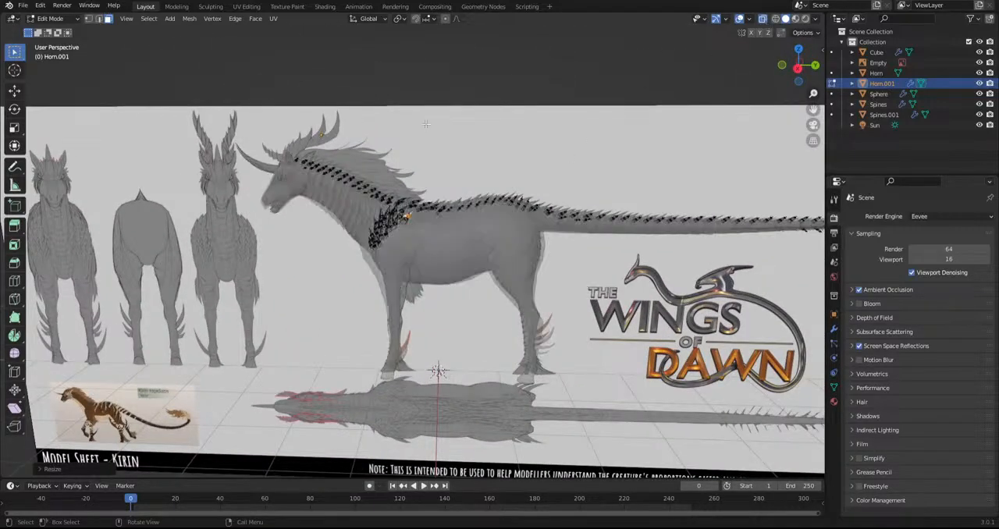
{"action": "key", "text": "KP_3"}
{"action": "scroll", "coordinate": [386, 102], "scroll_direction": "up", "scroll_amount": 4}
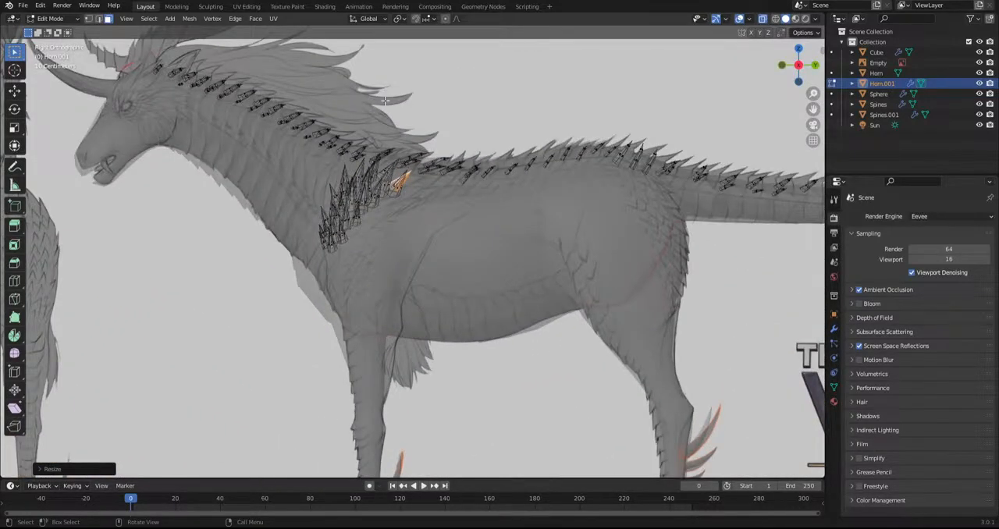
{"action": "left_click", "coordinate": [775, 19]}
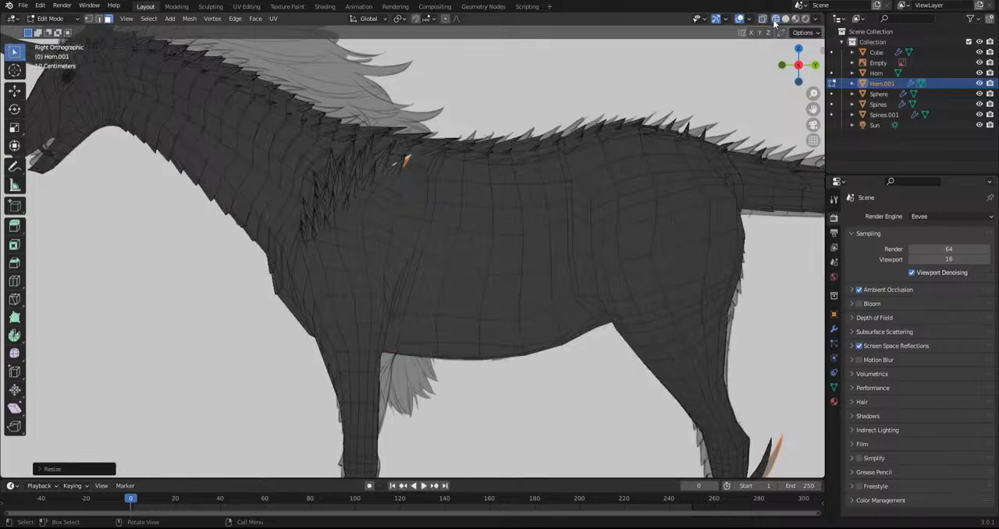
{"action": "left_click", "coordinate": [762, 20]}
{"action": "left_click", "coordinate": [762, 19]}
{"action": "left_click", "coordinate": [784, 19]}
{"action": "left_click", "coordinate": [752, 19]}
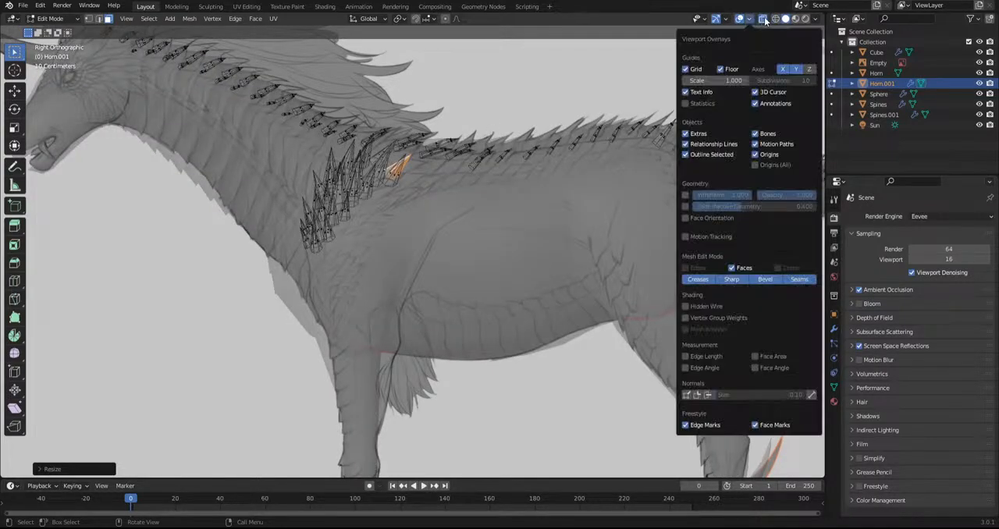
{"action": "left_click", "coordinate": [762, 20]}
Move the selected spike from above onto the edge of the back plates and rotate it to point toward the tail
{"action": "scroll", "coordinate": [416, 154], "scroll_direction": "up", "scroll_amount": 5}
{"action": "middle_click_drag", "start_coordinate": [416, 156], "coordinate": [412, 174], "text": "shift"}
{"action": "middle_click_drag", "start_coordinate": [450, 209], "coordinate": [368, 227]}
{"action": "key", "text": "g"}
{"action": "left_click", "coordinate": [411, 223]}
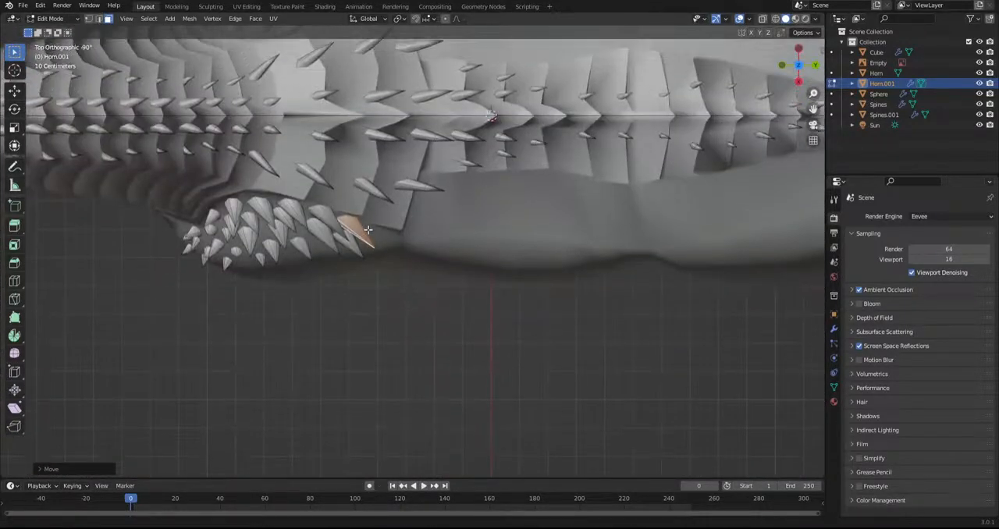
{"action": "key", "text": "r"}
{"action": "left_click", "coordinate": [437, 229]}
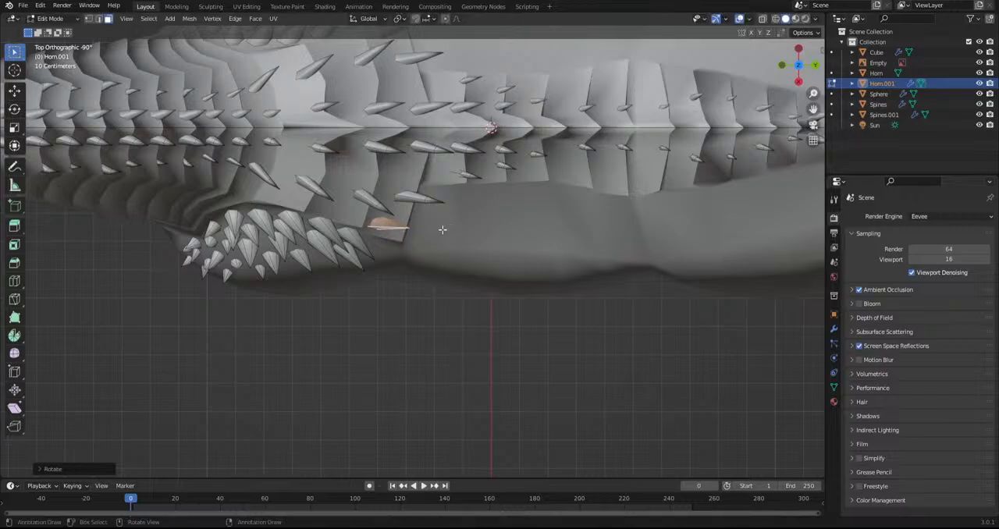
Duplicate the spike, place the copy farther forward along the plate edge above the shoulder, and rotate it
{"action": "key", "text": "shift+d"}
{"action": "left_click", "coordinate": [369, 217]}
{"action": "middle_click_drag", "start_coordinate": [348, 239], "coordinate": [312, 211]}
{"action": "key", "text": "r"}
{"action": "left_click", "coordinate": [342, 162]}
Duplicate the spike again toward the neck plates and rotate the copy freely to follow the surface
{"action": "key", "text": "shift+d"}
{"action": "left_click", "coordinate": [295, 250]}
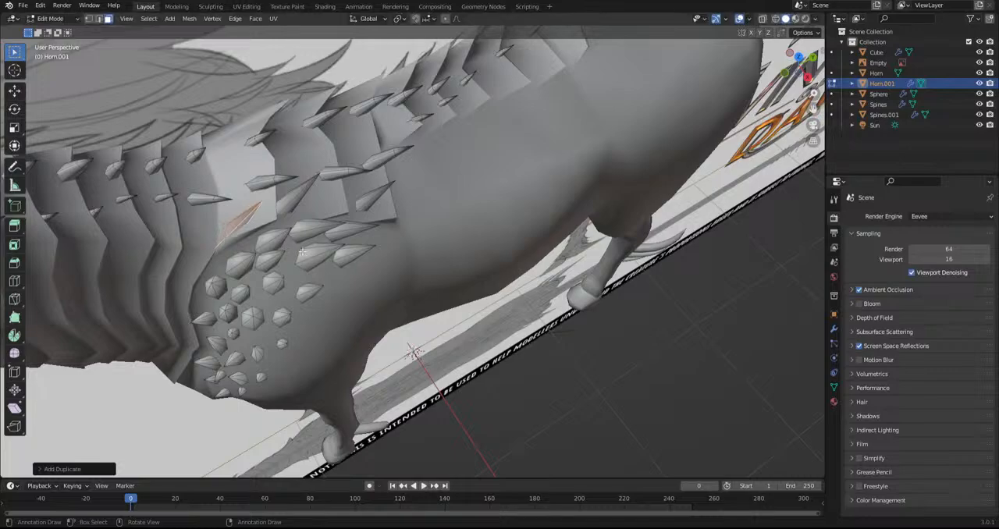
{"action": "key", "text": "r"}
{"action": "key", "text": "r"}
{"action": "left_click", "coordinate": [307, 250]}
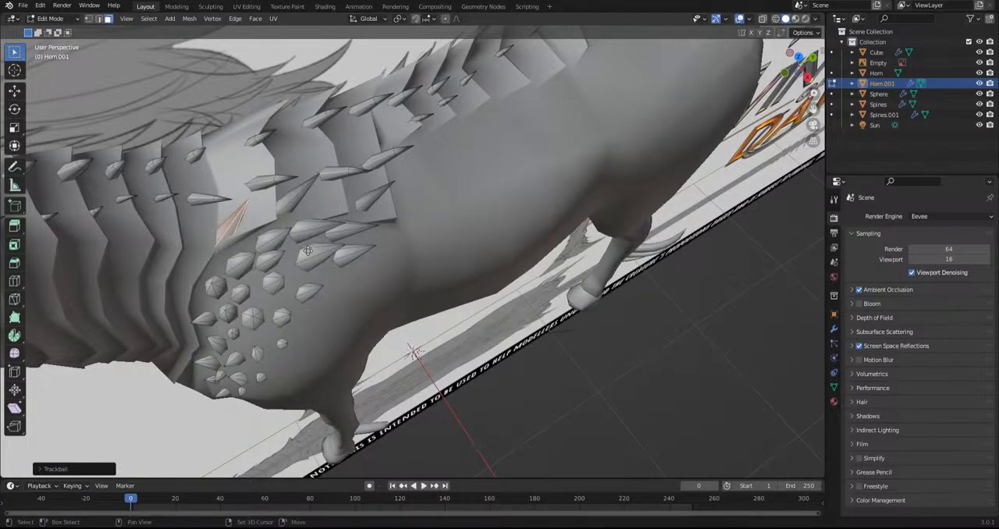
Scale, rotate and move a smaller spike copy into the gap at the upper front of the shoulder rows
{"action": "key", "text": "s"}
{"action": "left_click", "coordinate": [285, 232]}
{"action": "key", "text": "r"}
{"action": "left_click", "coordinate": [318, 234]}
{"action": "middle_click_drag", "start_coordinate": [318, 236], "coordinate": [302, 229]}
{"action": "key", "text": "g"}
{"action": "left_click", "coordinate": [280, 274]}
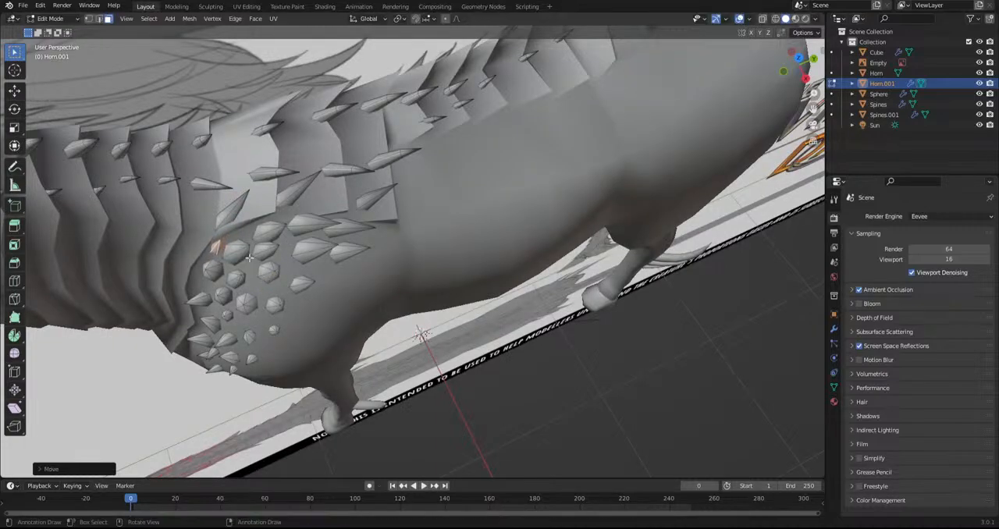
Select the front spike on the plate edge above the shoulder, then scale it and adjust its rotation
{"action": "left_click", "coordinate": [233, 211]}
{"action": "key", "text": "l"}
{"action": "key", "text": "s"}
{"action": "left_click", "coordinate": [355, 273]}
{"action": "key", "text": "r"}
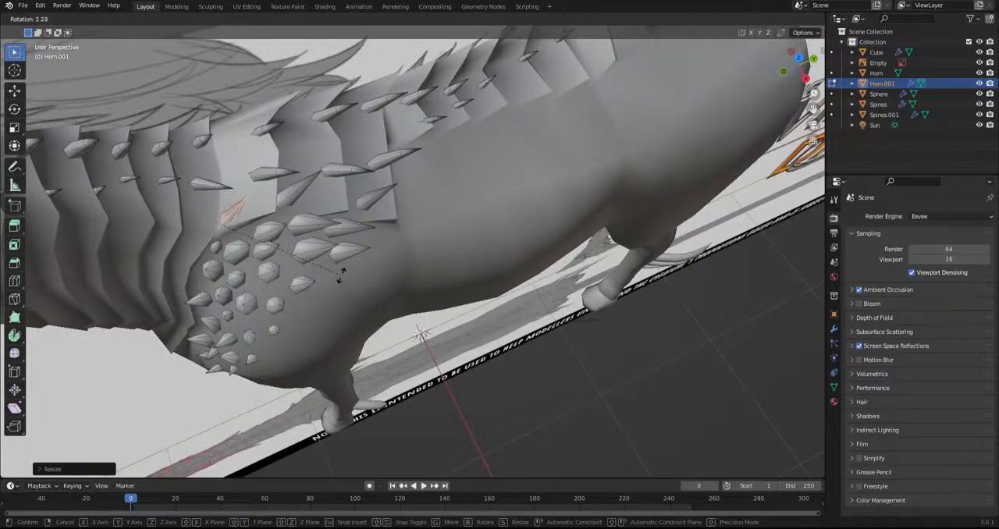
{"action": "left_click", "coordinate": [341, 275]}
{"action": "key", "text": "r"}
{"action": "key", "text": "r"}
{"action": "left_click", "coordinate": [335, 274]}
Select the middle spike on the plate edge and rotate it freely to align with its neighbours
{"action": "left_click", "coordinate": [293, 192]}
{"action": "key", "text": "l"}
{"action": "key", "text": "r"}
{"action": "key", "text": "r"}
{"action": "left_click", "coordinate": [416, 262]}
{"action": "key", "text": "g"}
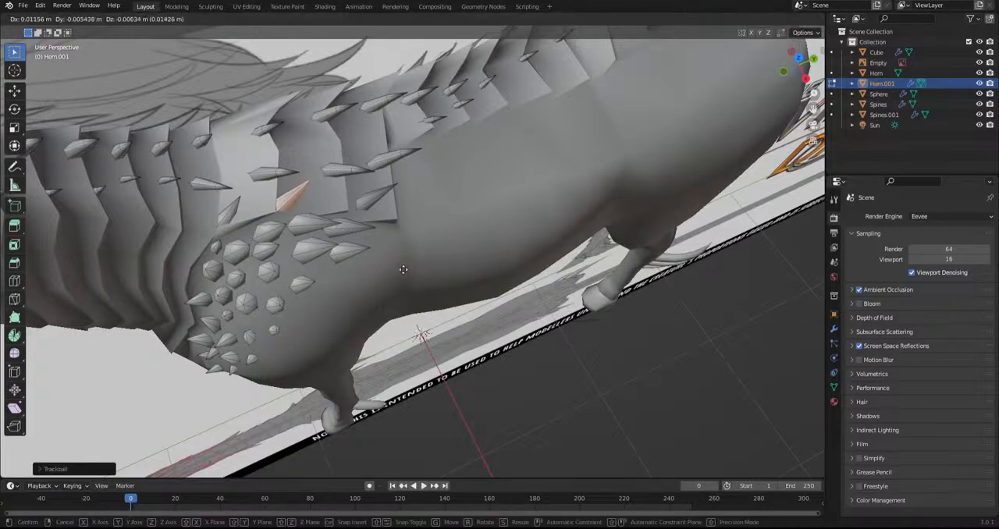
{"action": "key", "text": "Escape"}
Select the rear spike on the plate edge and rotate it freely to lie along the back
{"action": "left_click", "coordinate": [375, 199]}
{"action": "key", "text": "l"}
{"action": "key", "text": "r"}
{"action": "key", "text": "r"}
{"action": "left_click", "coordinate": [463, 238]}
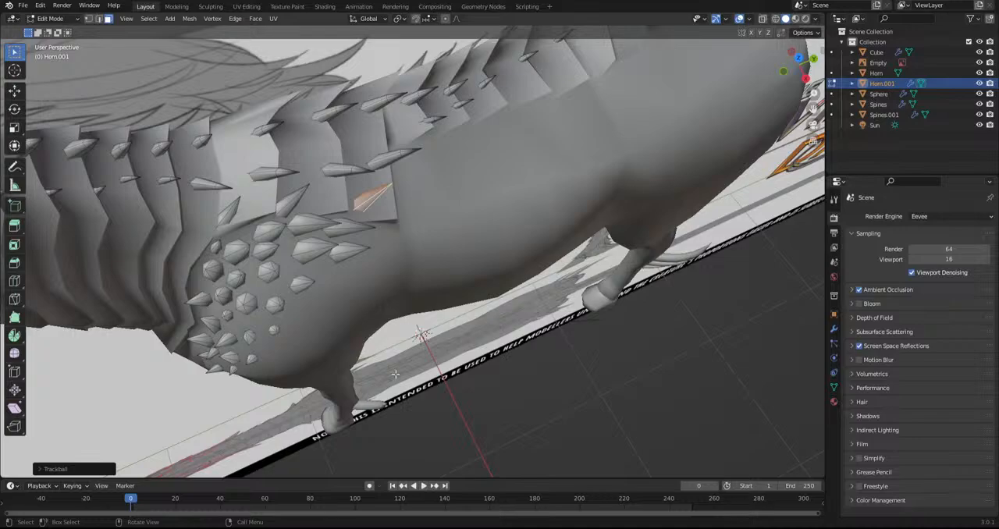
Return to Object Mode, show the model from the right side, and save the project with Save As
{"action": "left_click", "coordinate": [50, 18]}
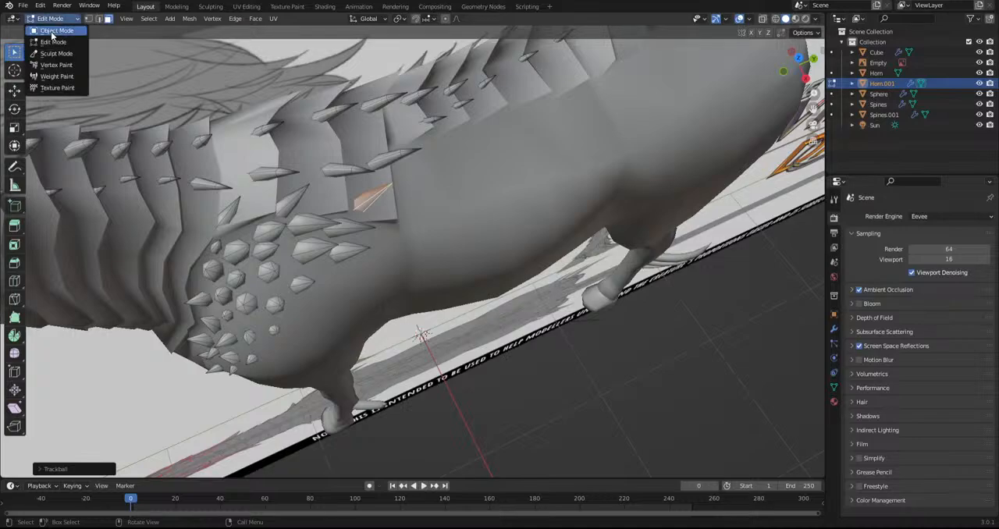
{"action": "left_click", "coordinate": [52, 33]}
{"action": "scroll", "coordinate": [207, 199], "scroll_direction": "down", "scroll_amount": 4}
{"action": "middle_click_drag", "start_coordinate": [207, 199], "coordinate": [173, 133]}
{"action": "key", "text": "ctrl+KP_1"}
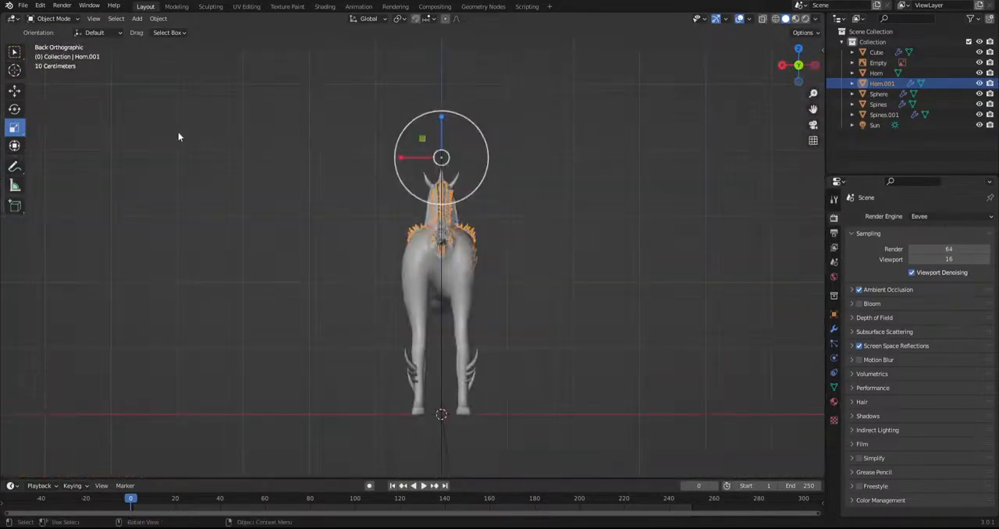
{"action": "key", "text": "KP_3"}
{"action": "left_click", "coordinate": [23, 6]}
{"action": "mouse_move", "coordinate": [75, 160]}
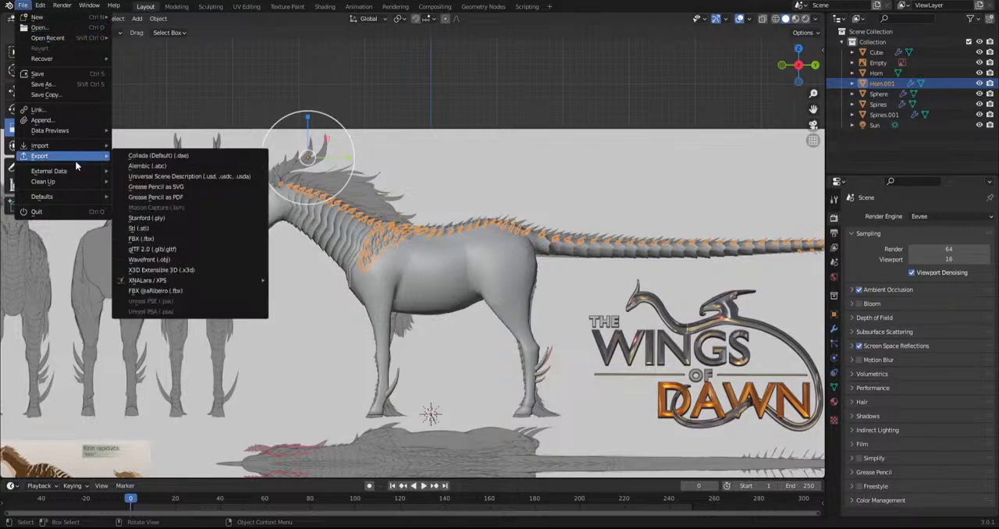
{"action": "left_click", "coordinate": [58, 85]}
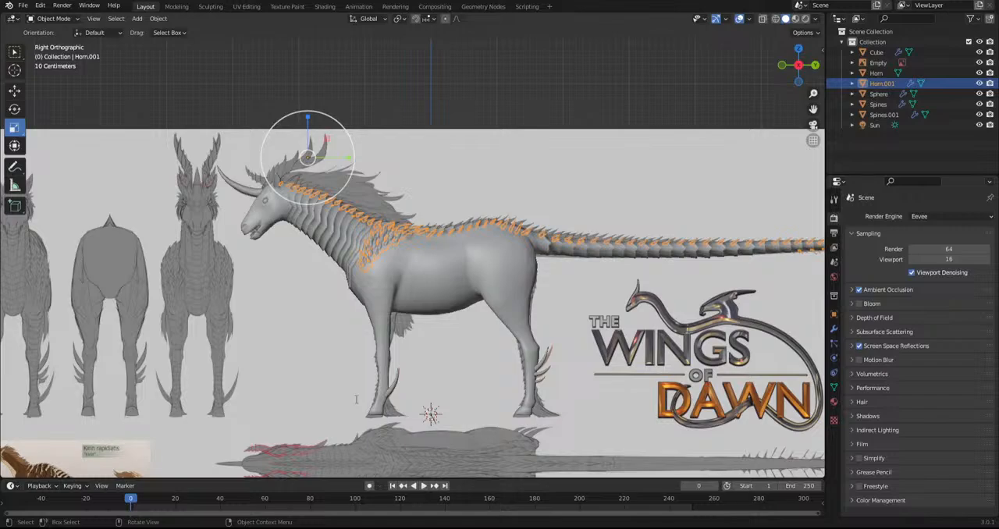
{"action": "key", "text": "ctrl+s"}
Hide the viewport overlays and gizmos, and view the whole model in Material Preview shading
{"action": "scroll", "coordinate": [417, 281], "scroll_direction": "up", "scroll_amount": 3}
{"action": "scroll", "coordinate": [352, 278], "scroll_direction": "down", "scroll_amount": 3}
{"action": "left_click", "coordinate": [738, 18]}
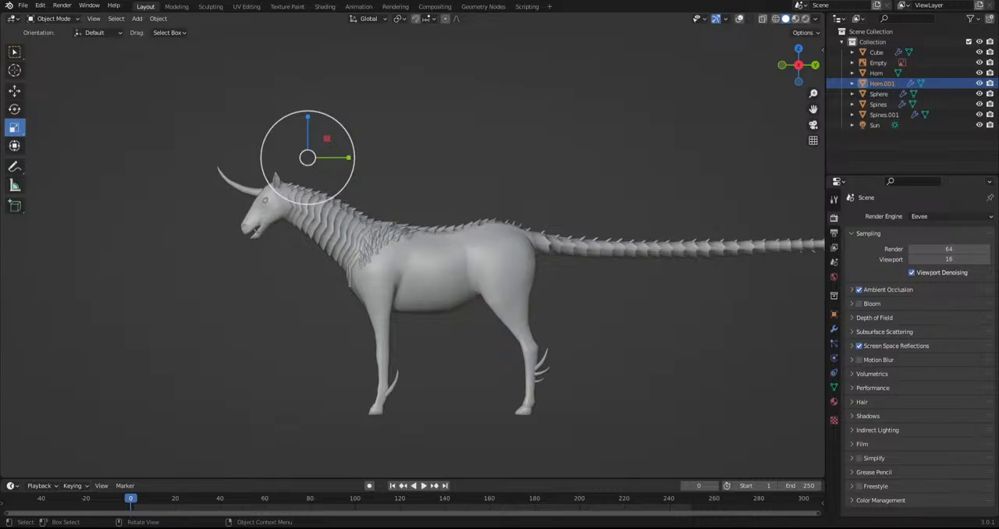
{"action": "middle_click_drag", "start_coordinate": [423, 313], "coordinate": [572, 271]}
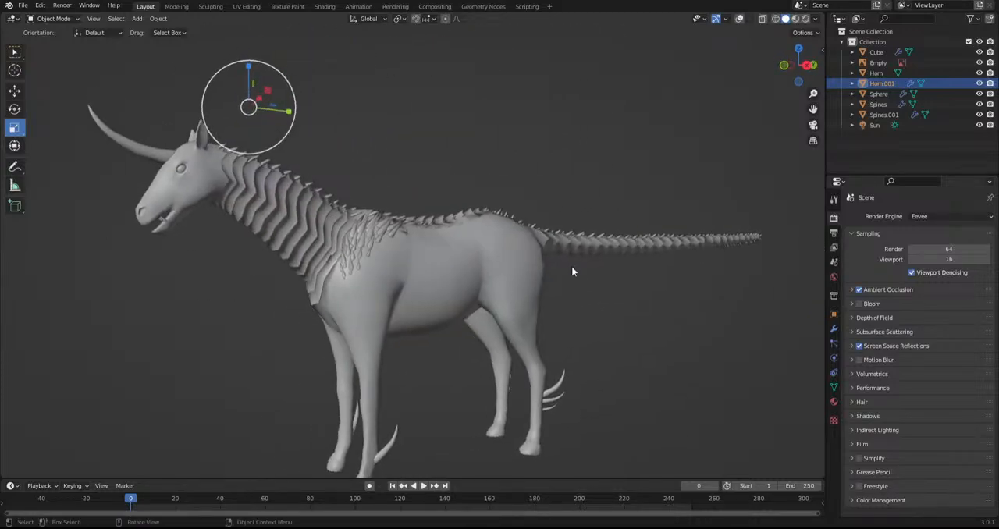
{"action": "left_click", "coordinate": [796, 18]}
{"action": "left_click", "coordinate": [715, 19]}
{"action": "middle_click_drag", "start_coordinate": [436, 296], "coordinate": [466, 288], "text": "shift"}
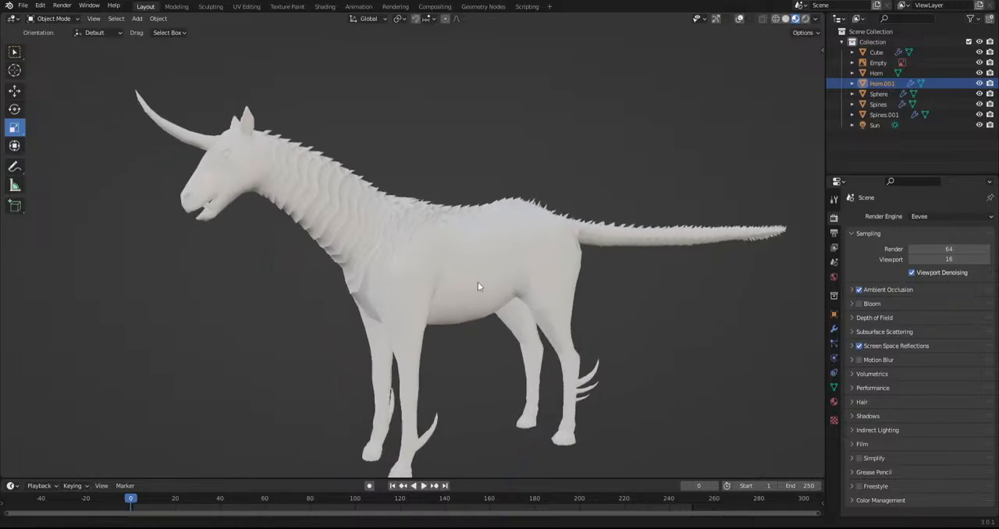
Inspect the finished model from both sides in Rendered shading, and from the front in Solid shading
{"action": "left_click", "coordinate": [805, 19]}
{"action": "mouse_move", "coordinate": [471, 244]}
{"action": "middle_mouse_down"}
{"action": "mouse_move", "coordinate": [475, 329]}
{"action": "mouse_move", "coordinate": [630, 268]}
{"action": "middle_mouse_up"}
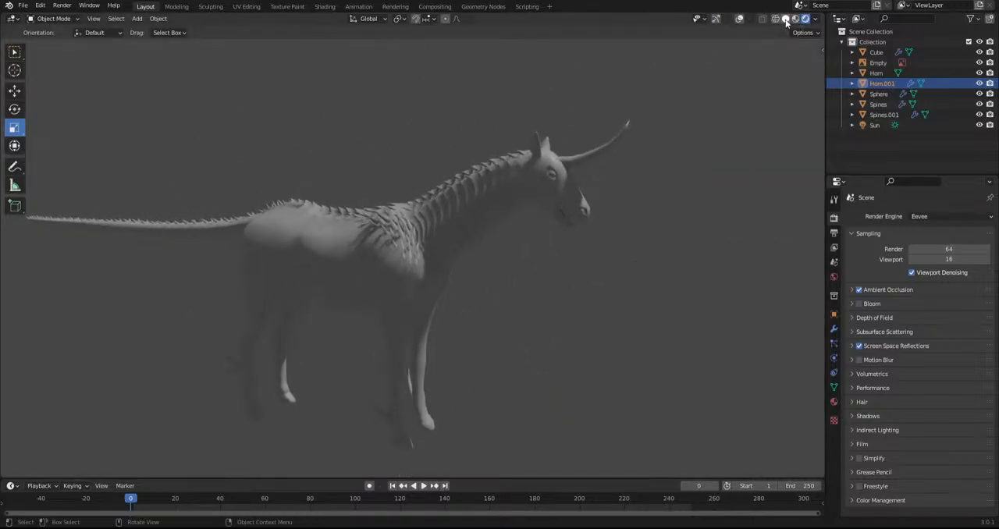
{"action": "left_click", "coordinate": [785, 19]}
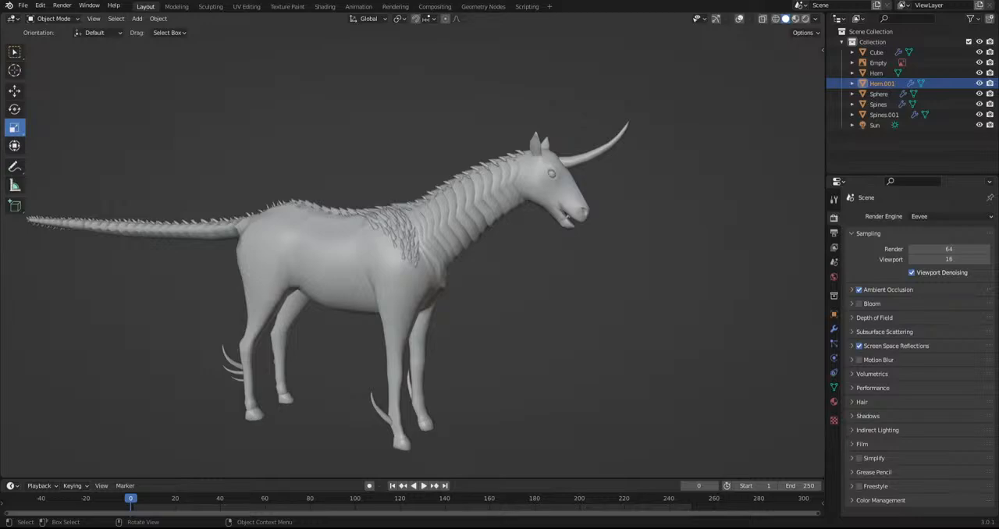
{"action": "middle_click_drag", "start_coordinate": [390, 394], "coordinate": [461, 335]}
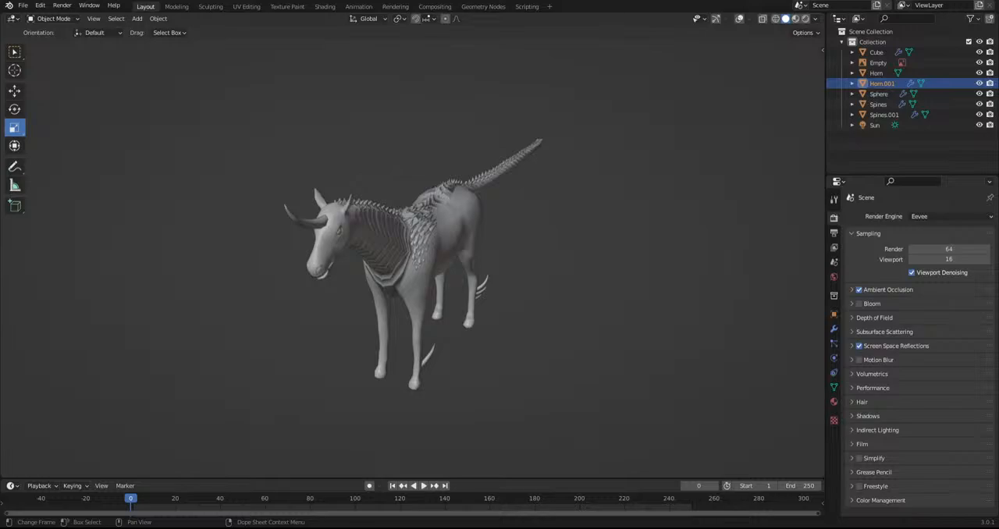
Examine the whole Kirin model in Solid shading from its side and from a front three-quarter angle
{"action": "middle_click_drag", "start_coordinate": [454, 303], "coordinate": [703, 283]}
{"action": "scroll", "coordinate": [702, 283], "scroll_direction": "down", "scroll_amount": 3}
{"action": "middle_click_drag", "start_coordinate": [571, 287], "coordinate": [687, 298]}
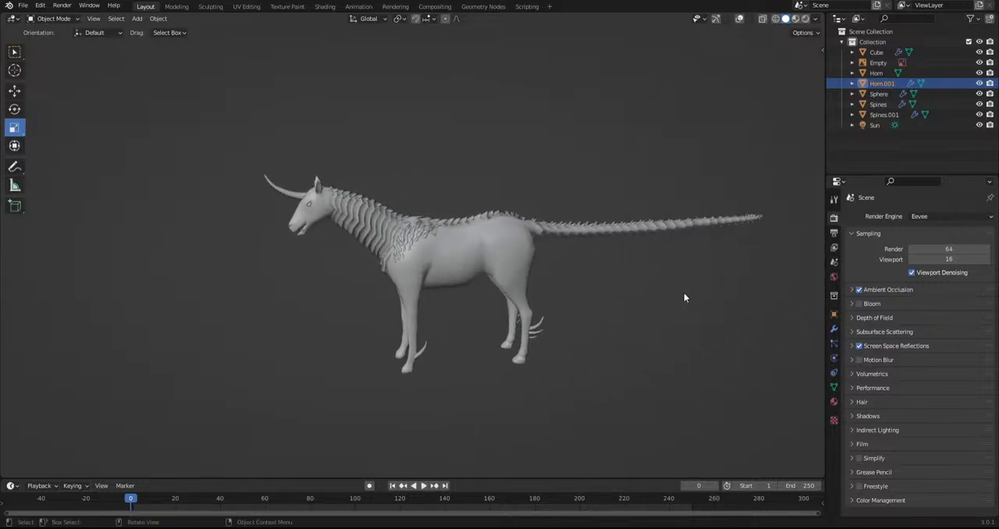
{"action": "middle_click_drag", "start_coordinate": [535, 270], "coordinate": [560, 260]}
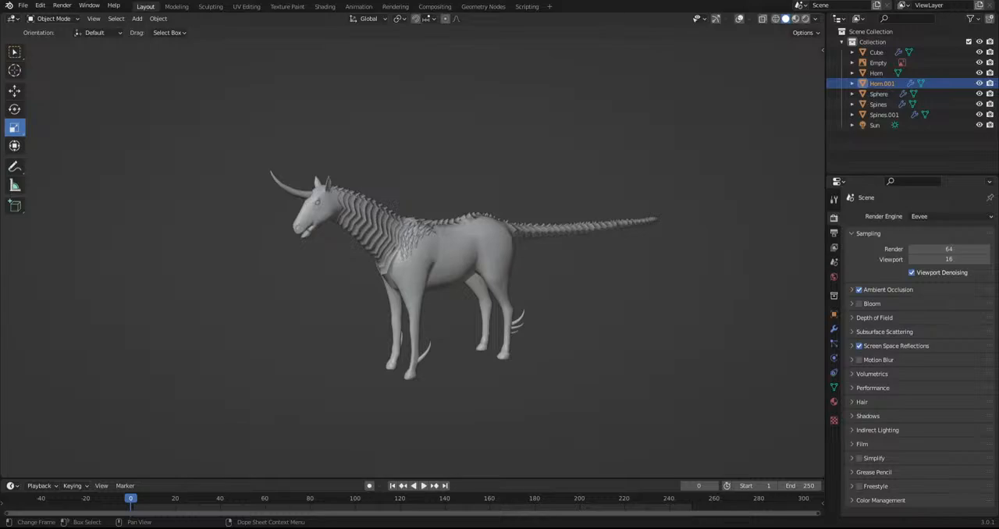
Inspect the Kirin's full side profile from a low angle, and its head, neck scales and shoulder spikes closer from a front three-quarter angle
{"action": "mouse_move", "coordinate": [333, 335]}
{"action": "middle_mouse_down"}
{"action": "mouse_move", "coordinate": [585, 310]}
{"action": "mouse_move", "coordinate": [332, 341]}
{"action": "middle_mouse_up"}
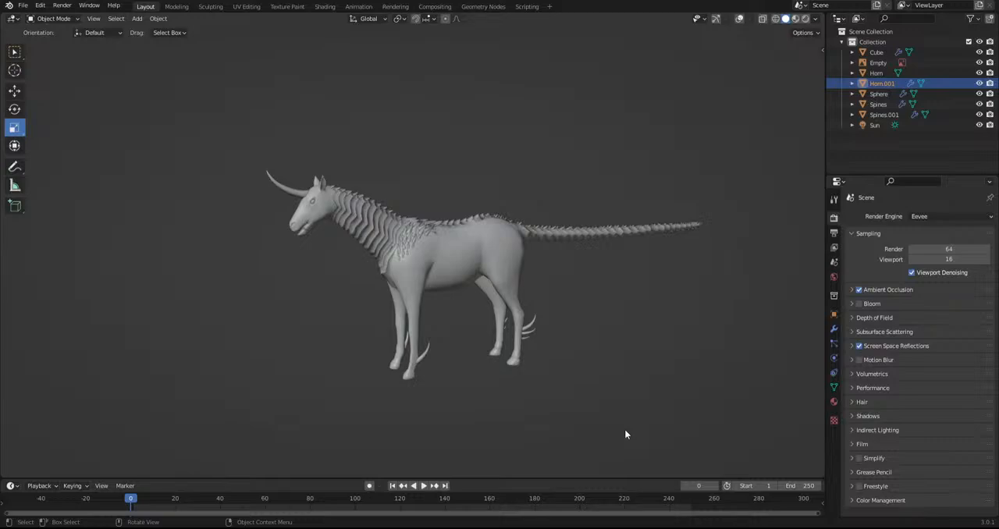
{"action": "middle_click_drag", "start_coordinate": [598, 431], "coordinate": [600, 406]}
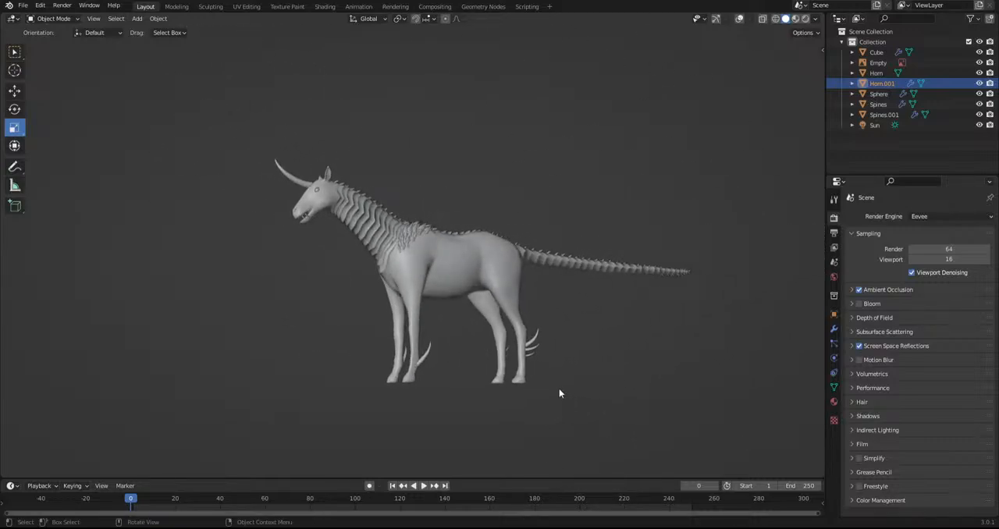
{"action": "scroll", "coordinate": [559, 392], "scroll_direction": "up", "scroll_amount": 5}
{"action": "middle_click_drag", "start_coordinate": [572, 416], "coordinate": [584, 368]}
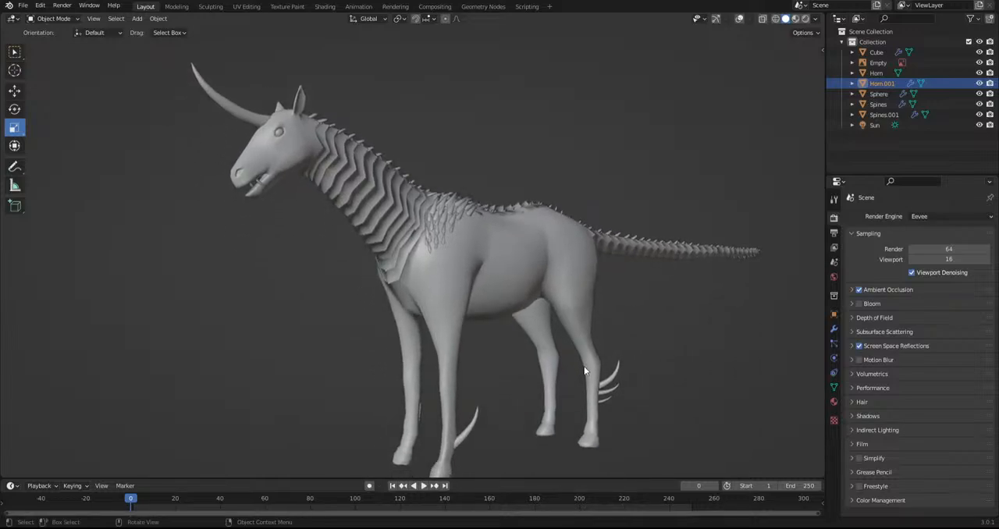